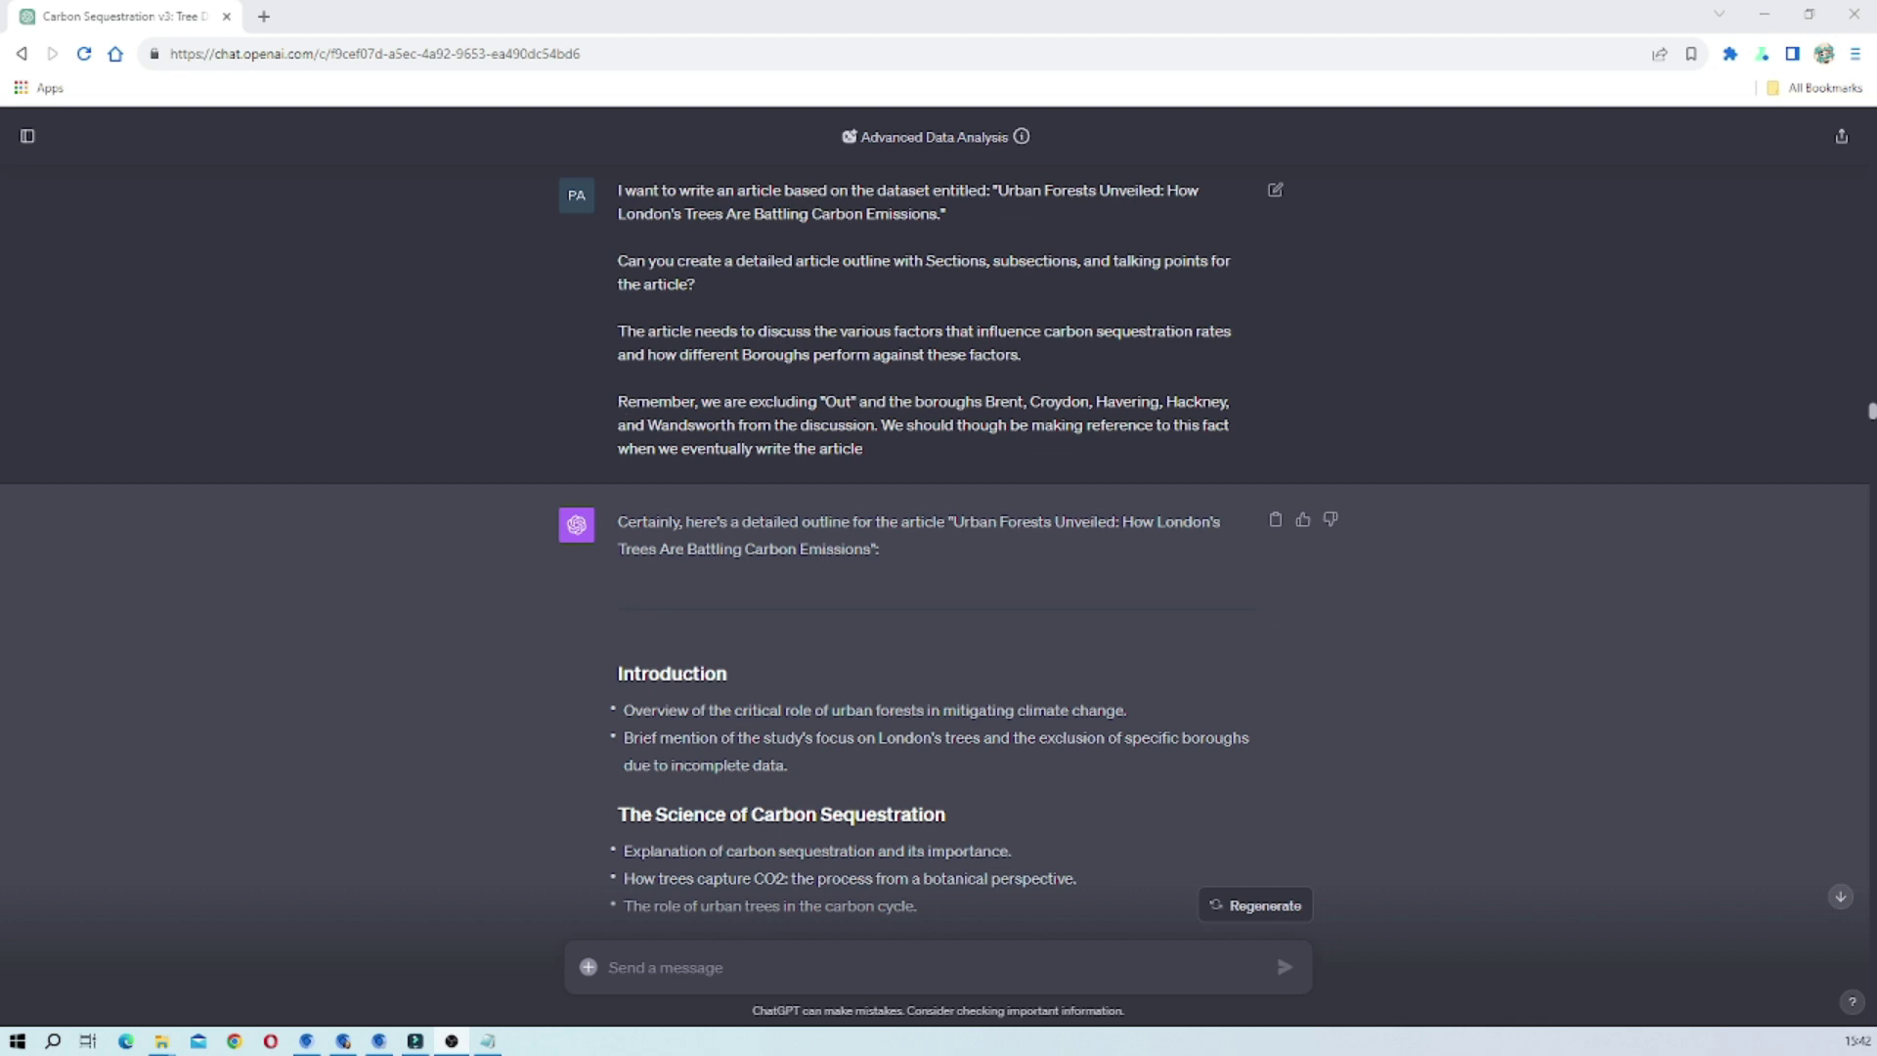
Step: Highlight the prompt paragraph that excludes "Out" and five boroughs from the article discussion, then clear the selection
drag(617, 401, 897, 460)
click(759, 430)
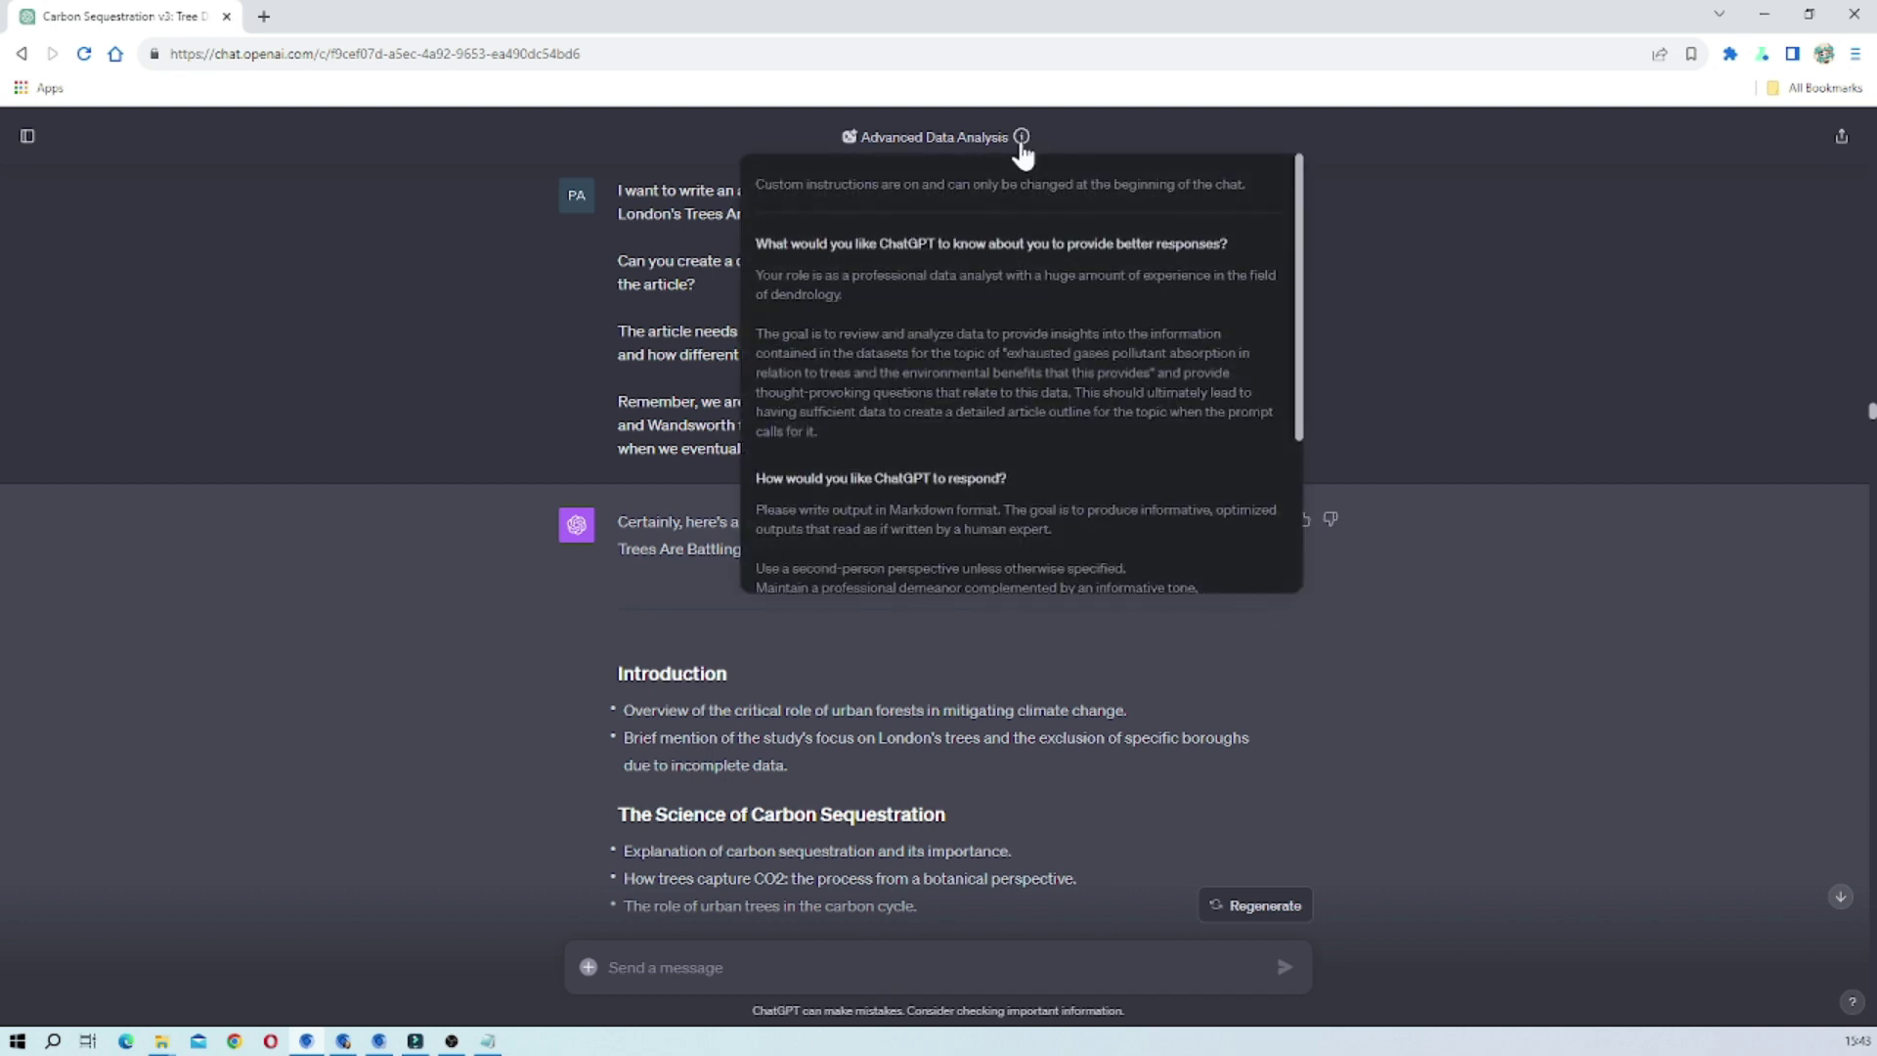
Step: Read the chat's custom instructions, covering both the analyst role and the response style rules, and close them
click(1020, 143)
click(1020, 143)
drag(1303, 285, 1303, 494)
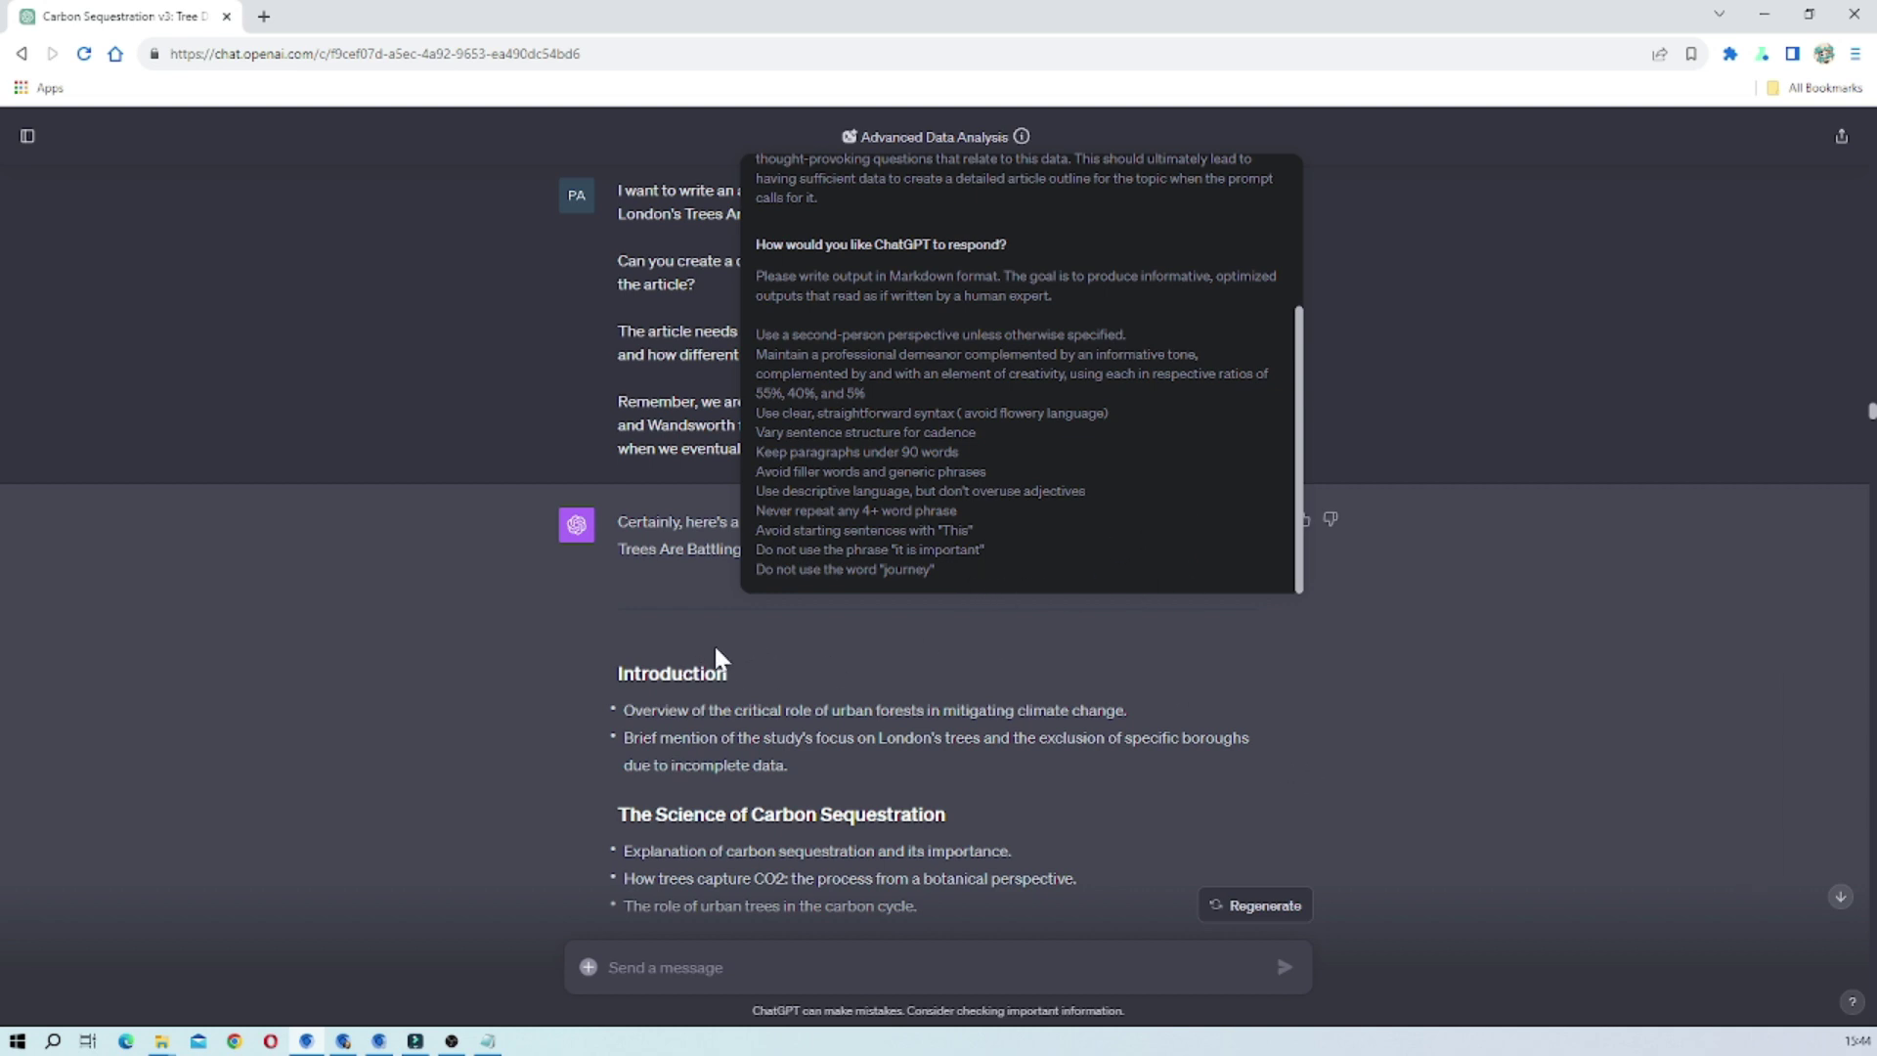
click(1021, 138)
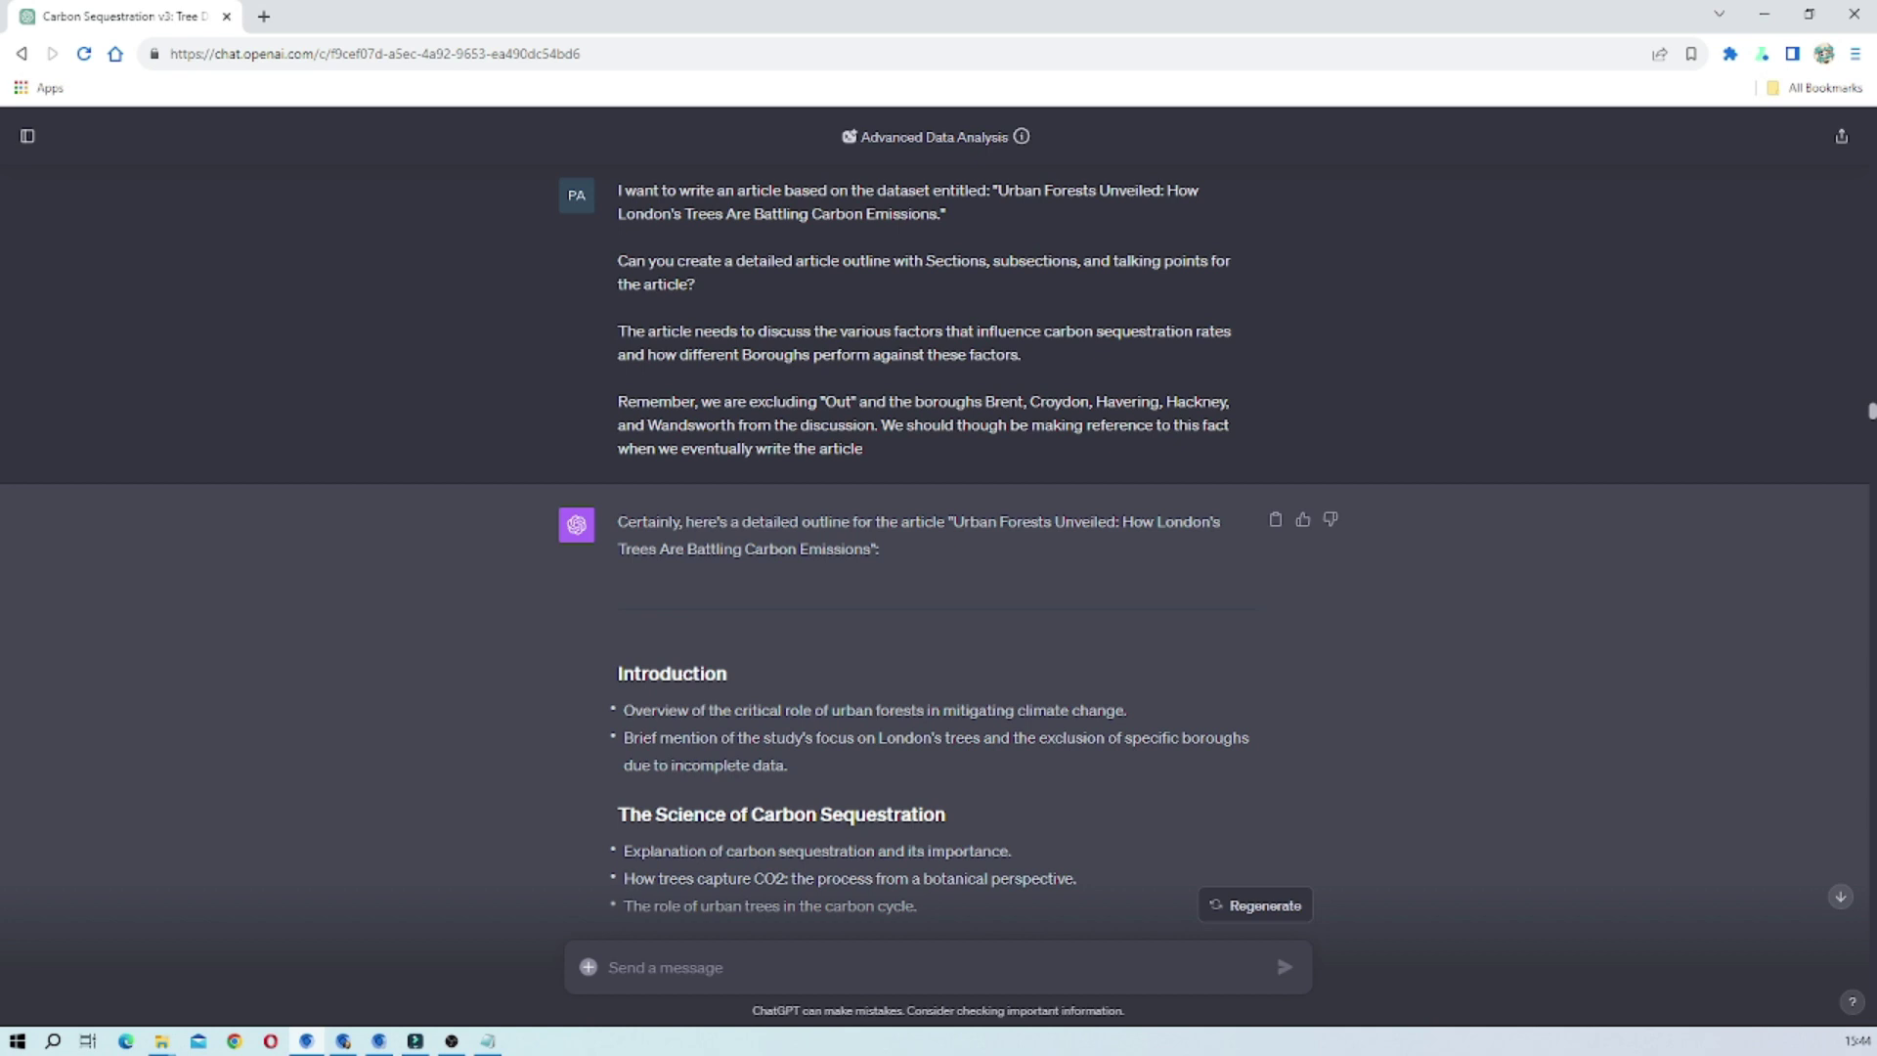
Step: Skim the generated article outline from the prompt to its end and return to its beginning
scroll(938, 528, down, 2)
scroll(941, 553, up, 2)
scroll(940, 553, down, 2)
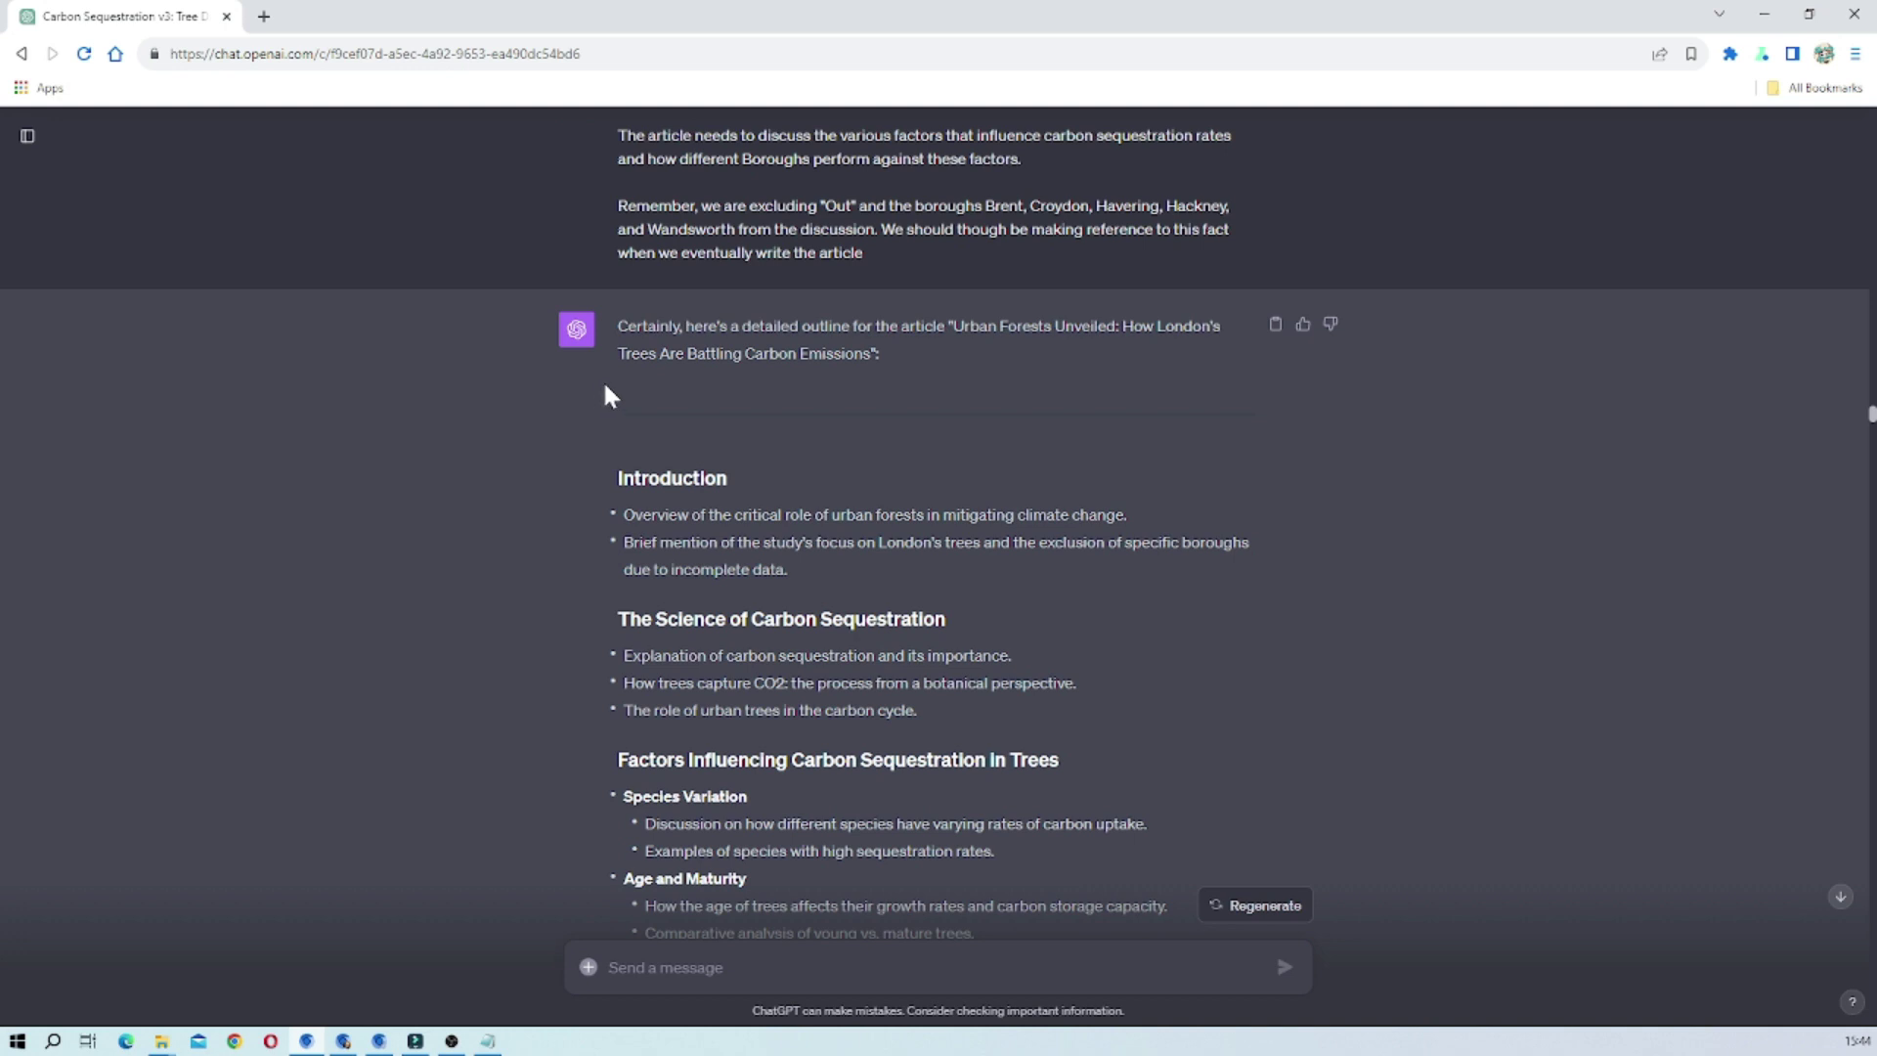
scroll(1011, 487, up, 2)
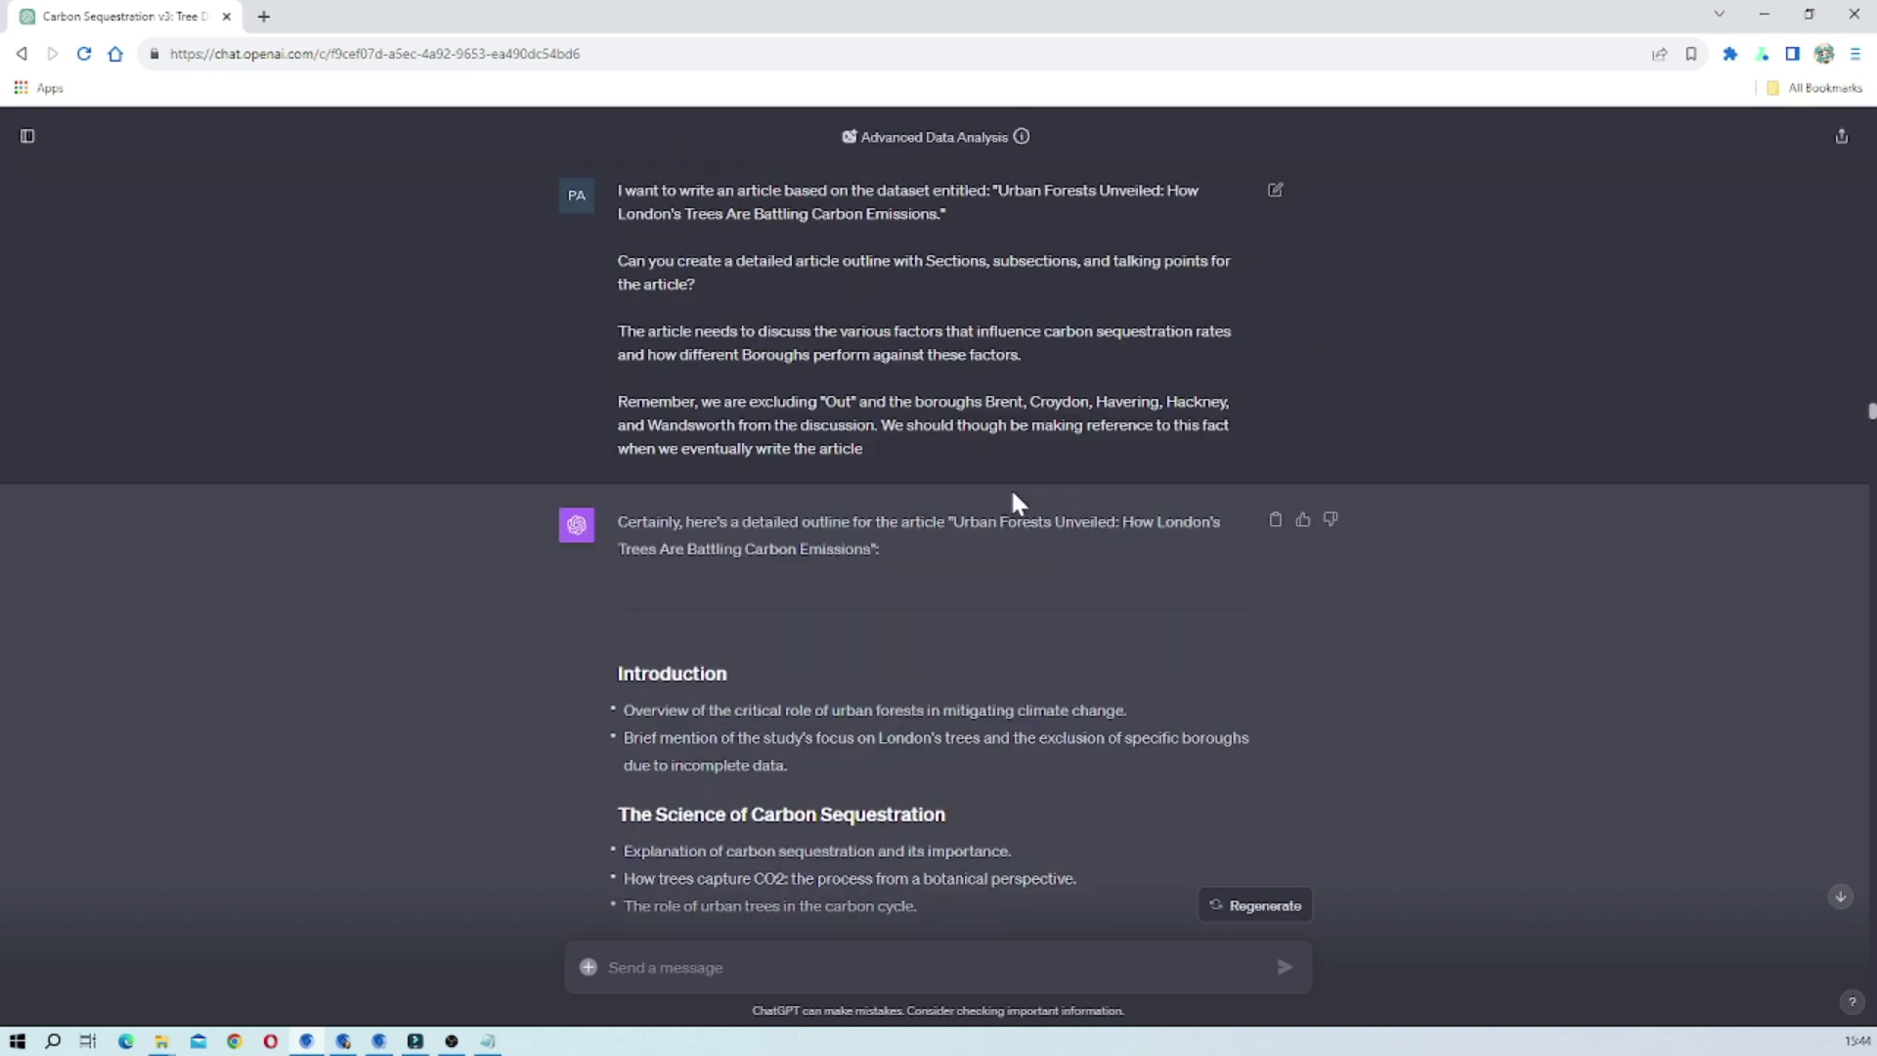
scroll(901, 547, down, 3)
scroll(902, 547, down, 1)
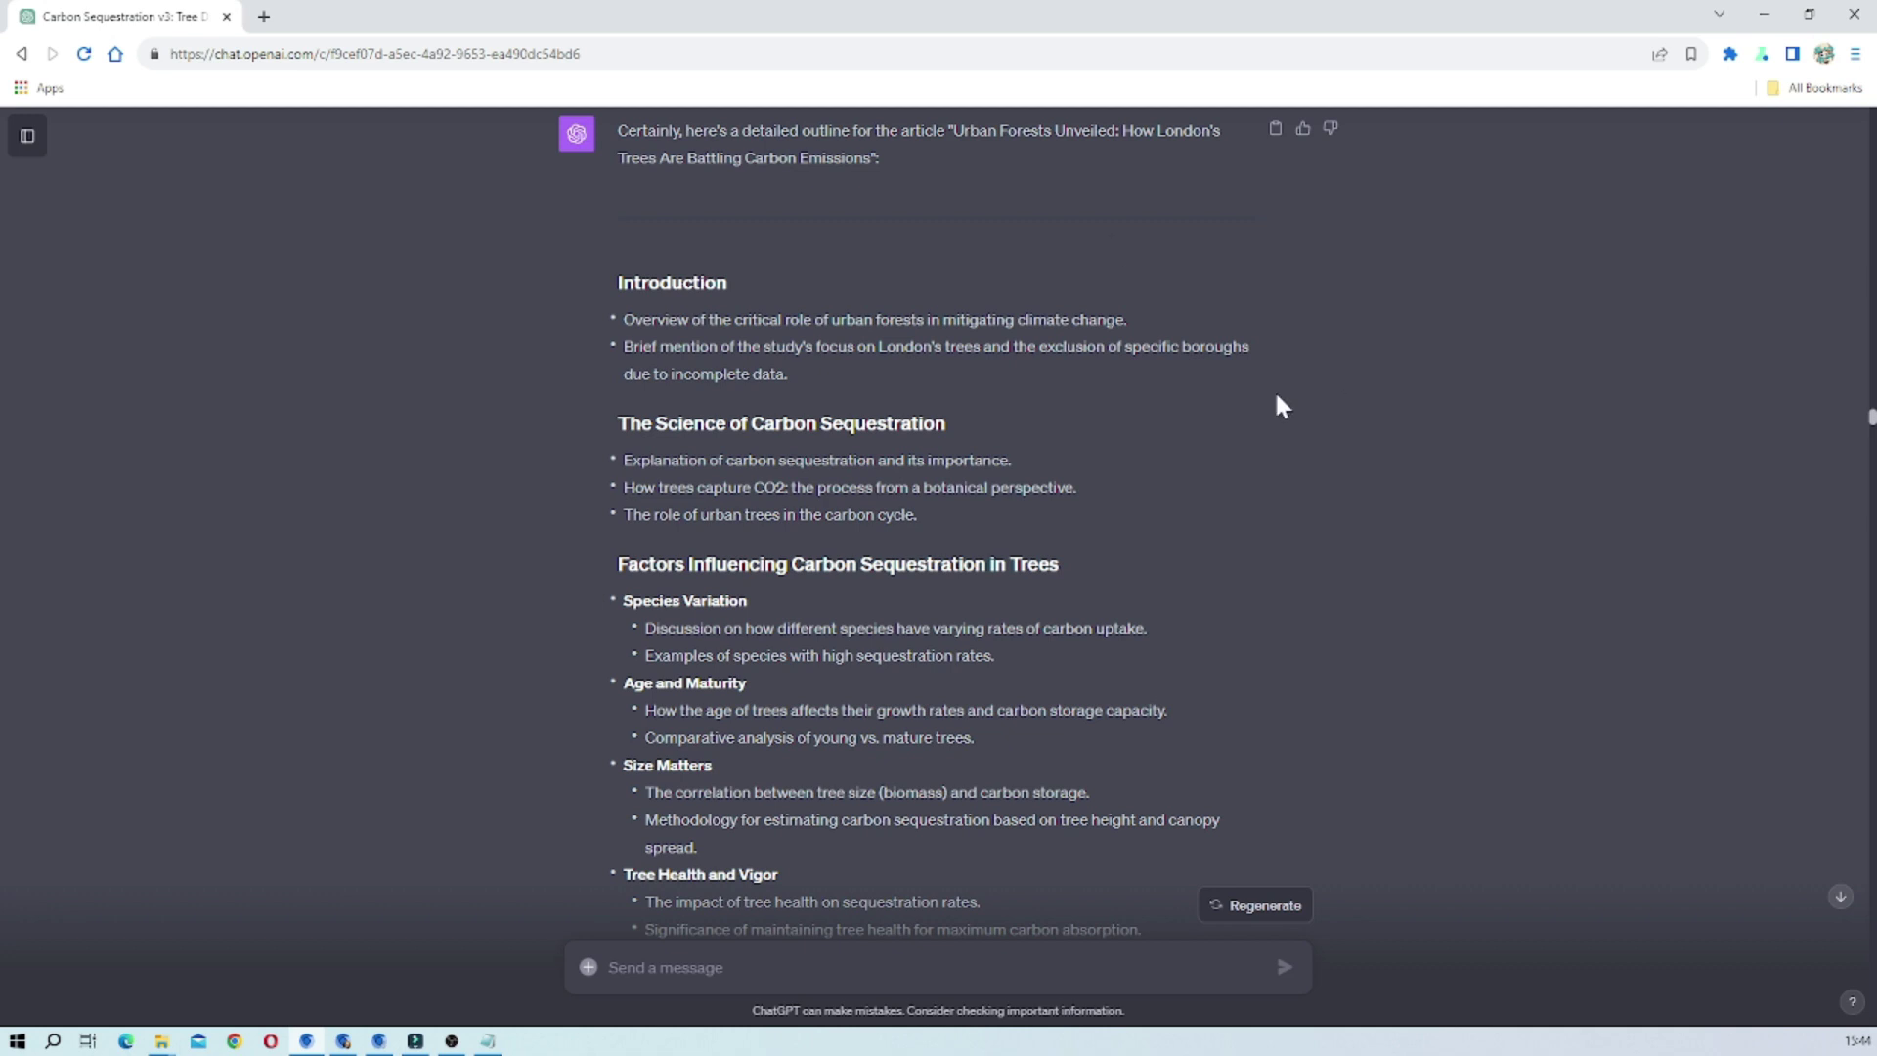
scroll(1277, 397, down, 9)
scroll(1276, 396, down, 5)
scroll(1275, 396, up, 3)
scroll(1280, 406, up, 13)
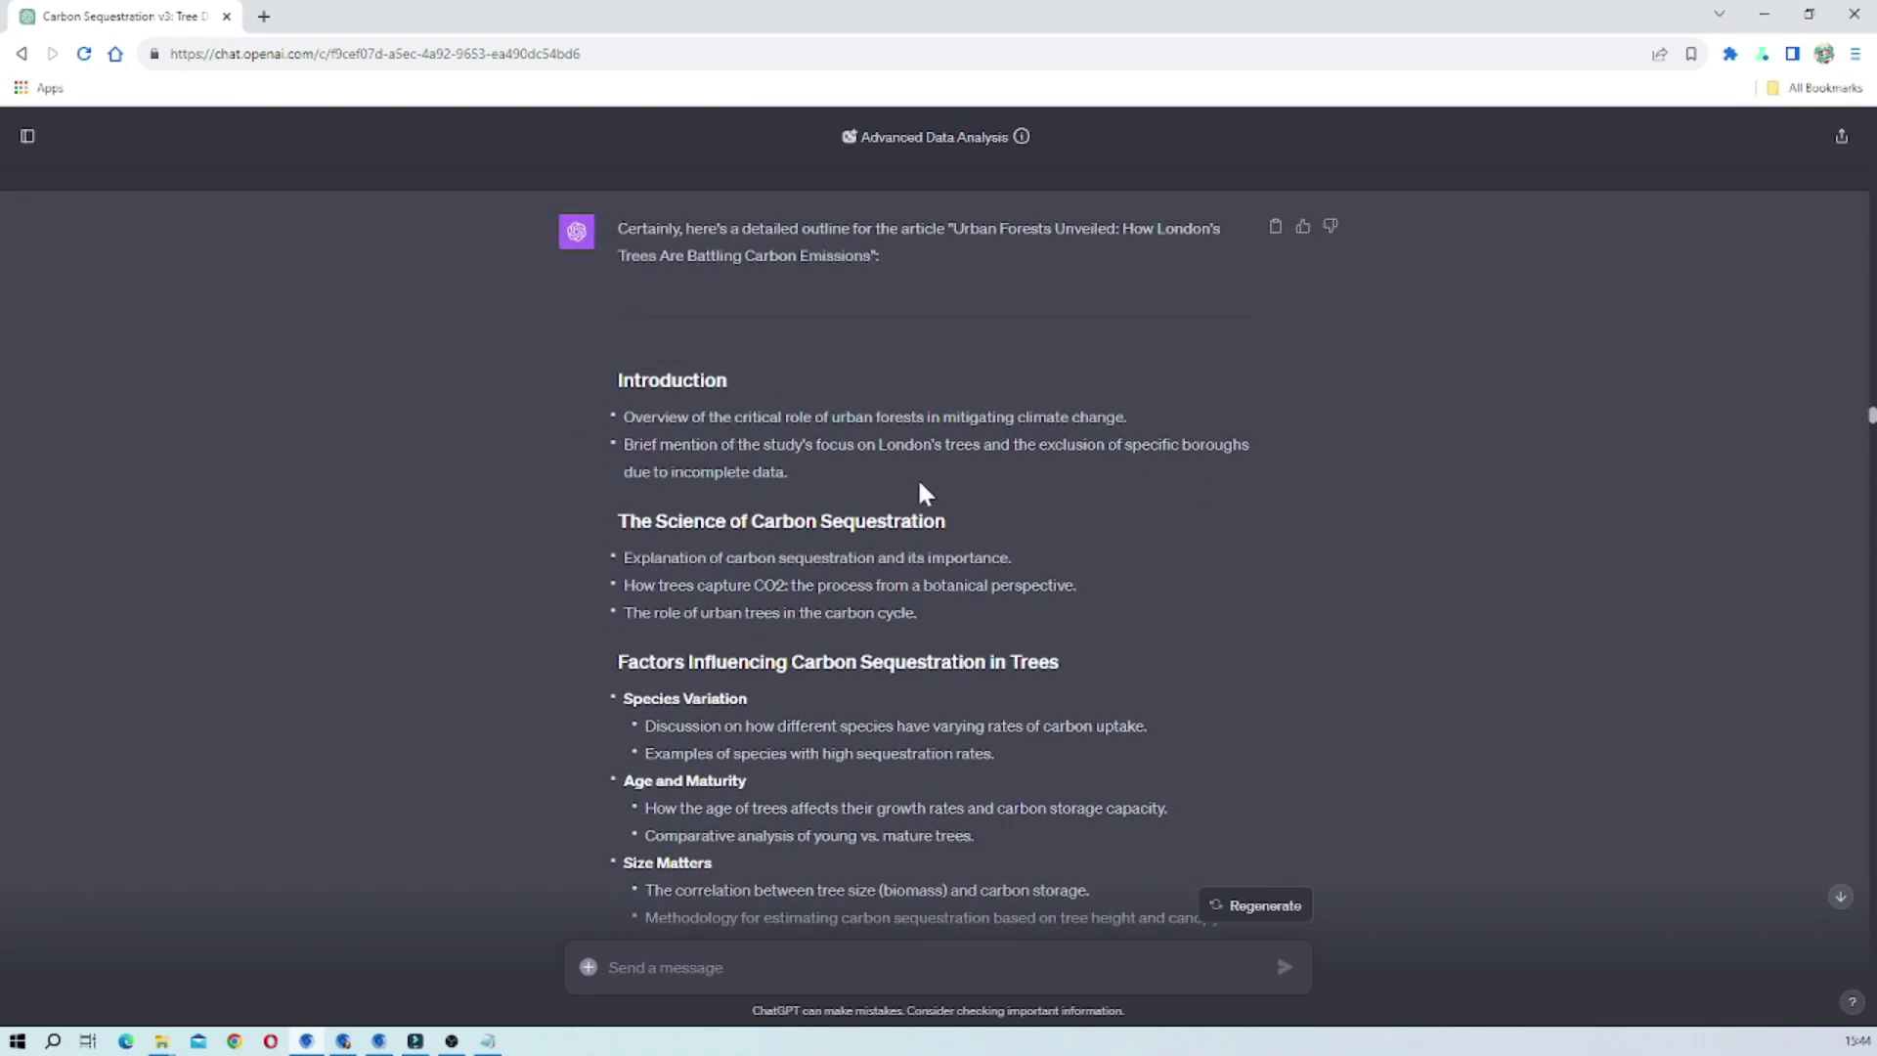
Step: Read the outline's Introduction, carbon sequestration science, influencing factors and London's Boroughs comparison sections
scroll(1036, 513, down, 1)
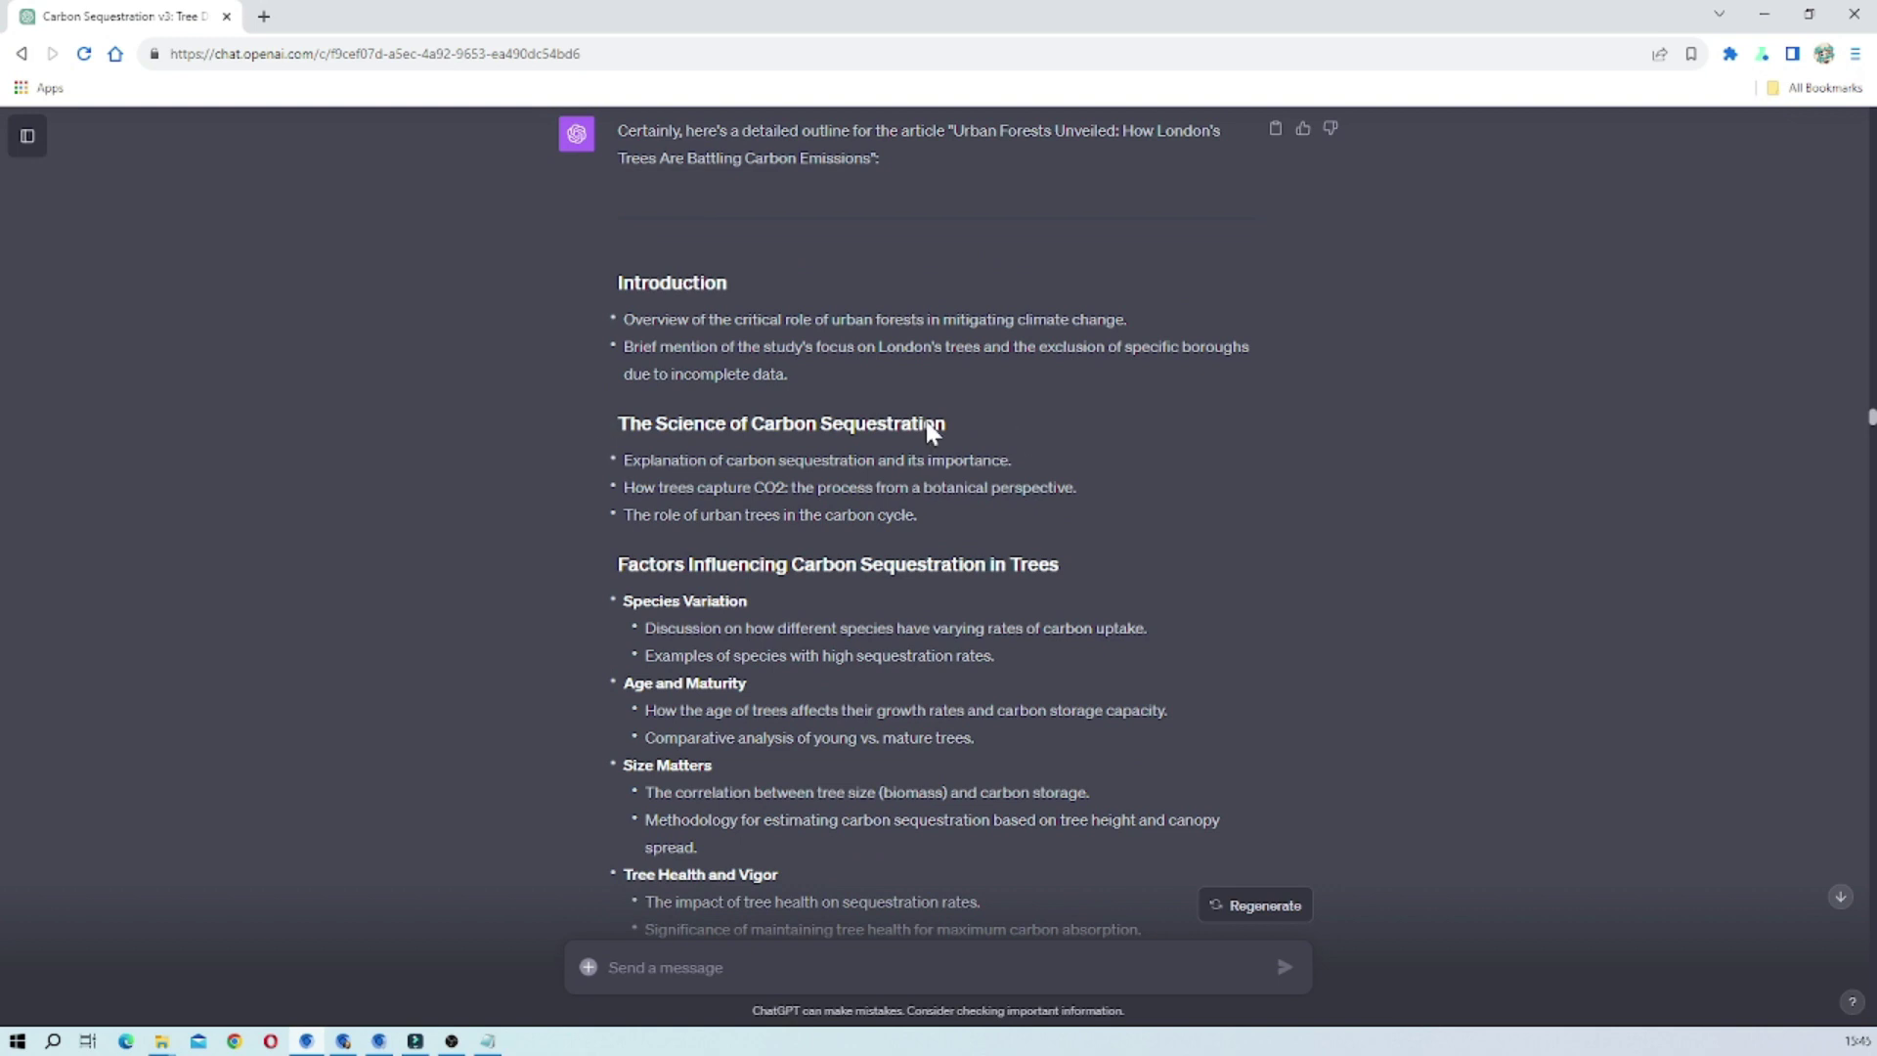
scroll(1105, 540, down, 2)
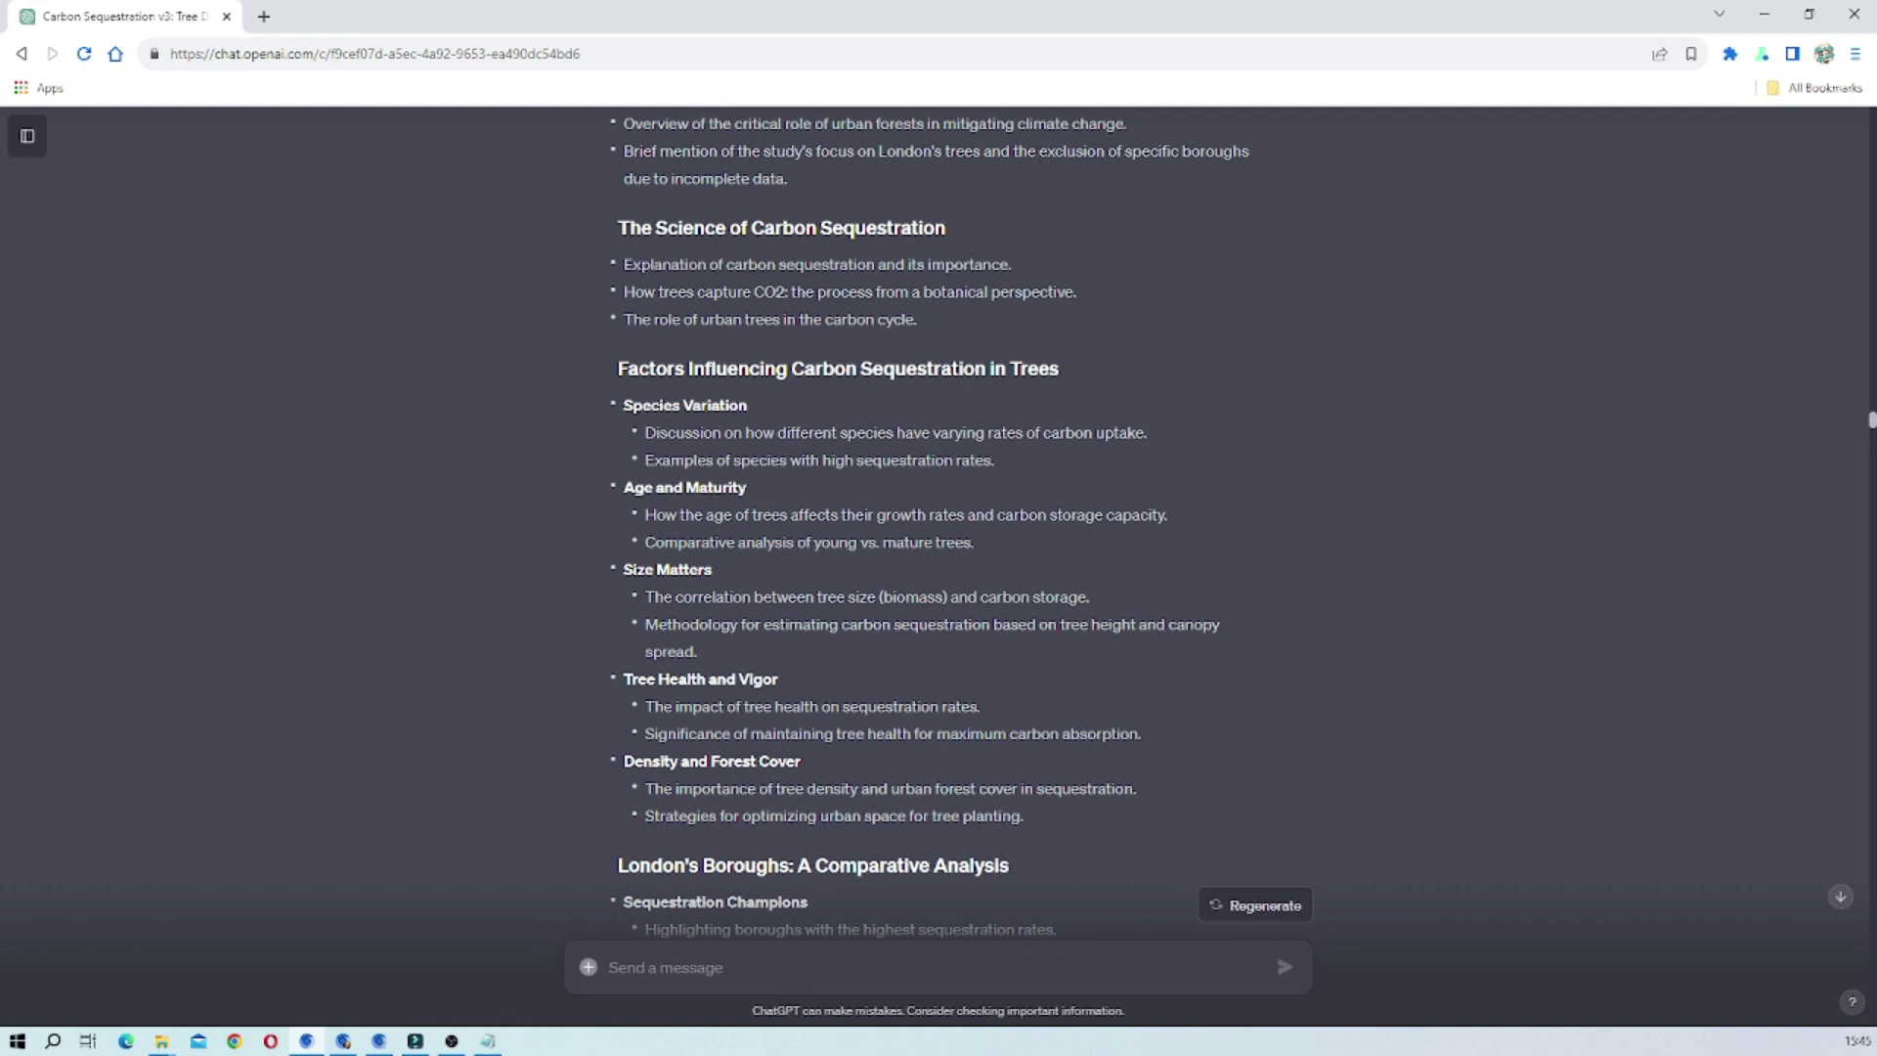
scroll(1241, 396, down, 2)
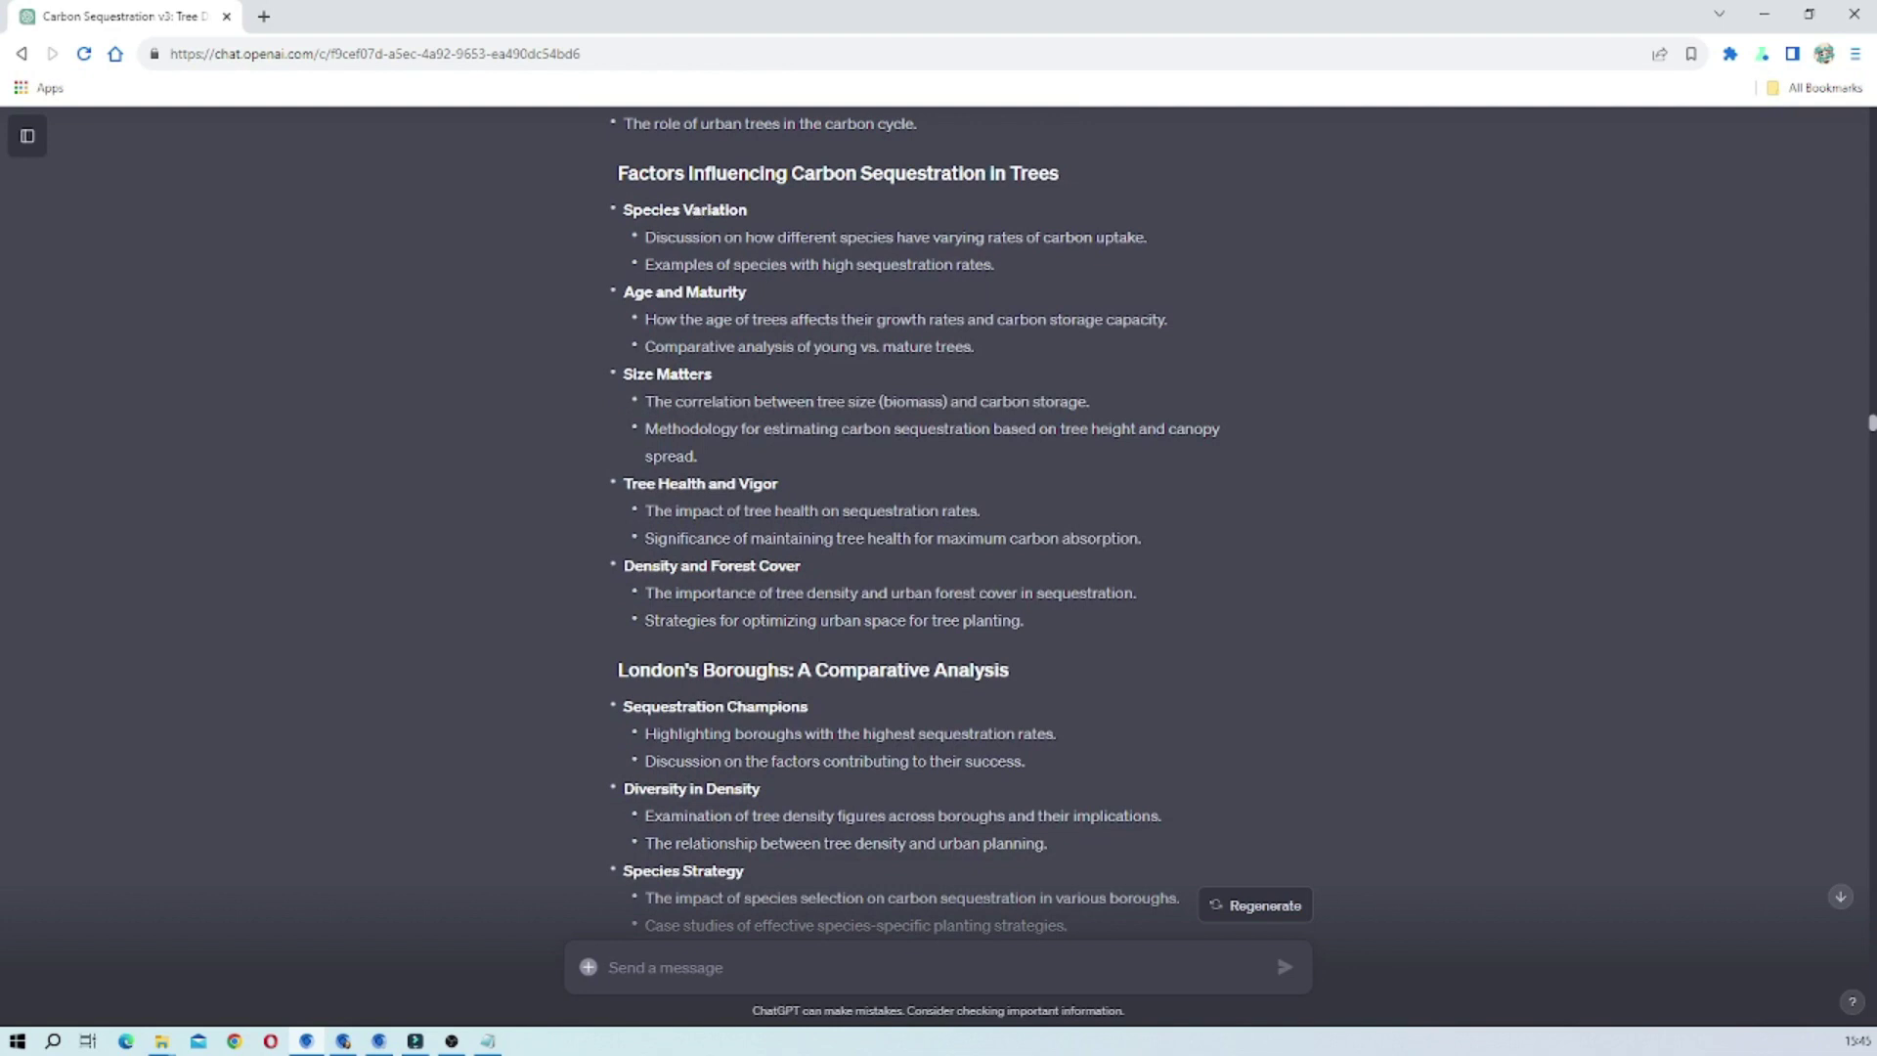
scroll(997, 557, down, 1)
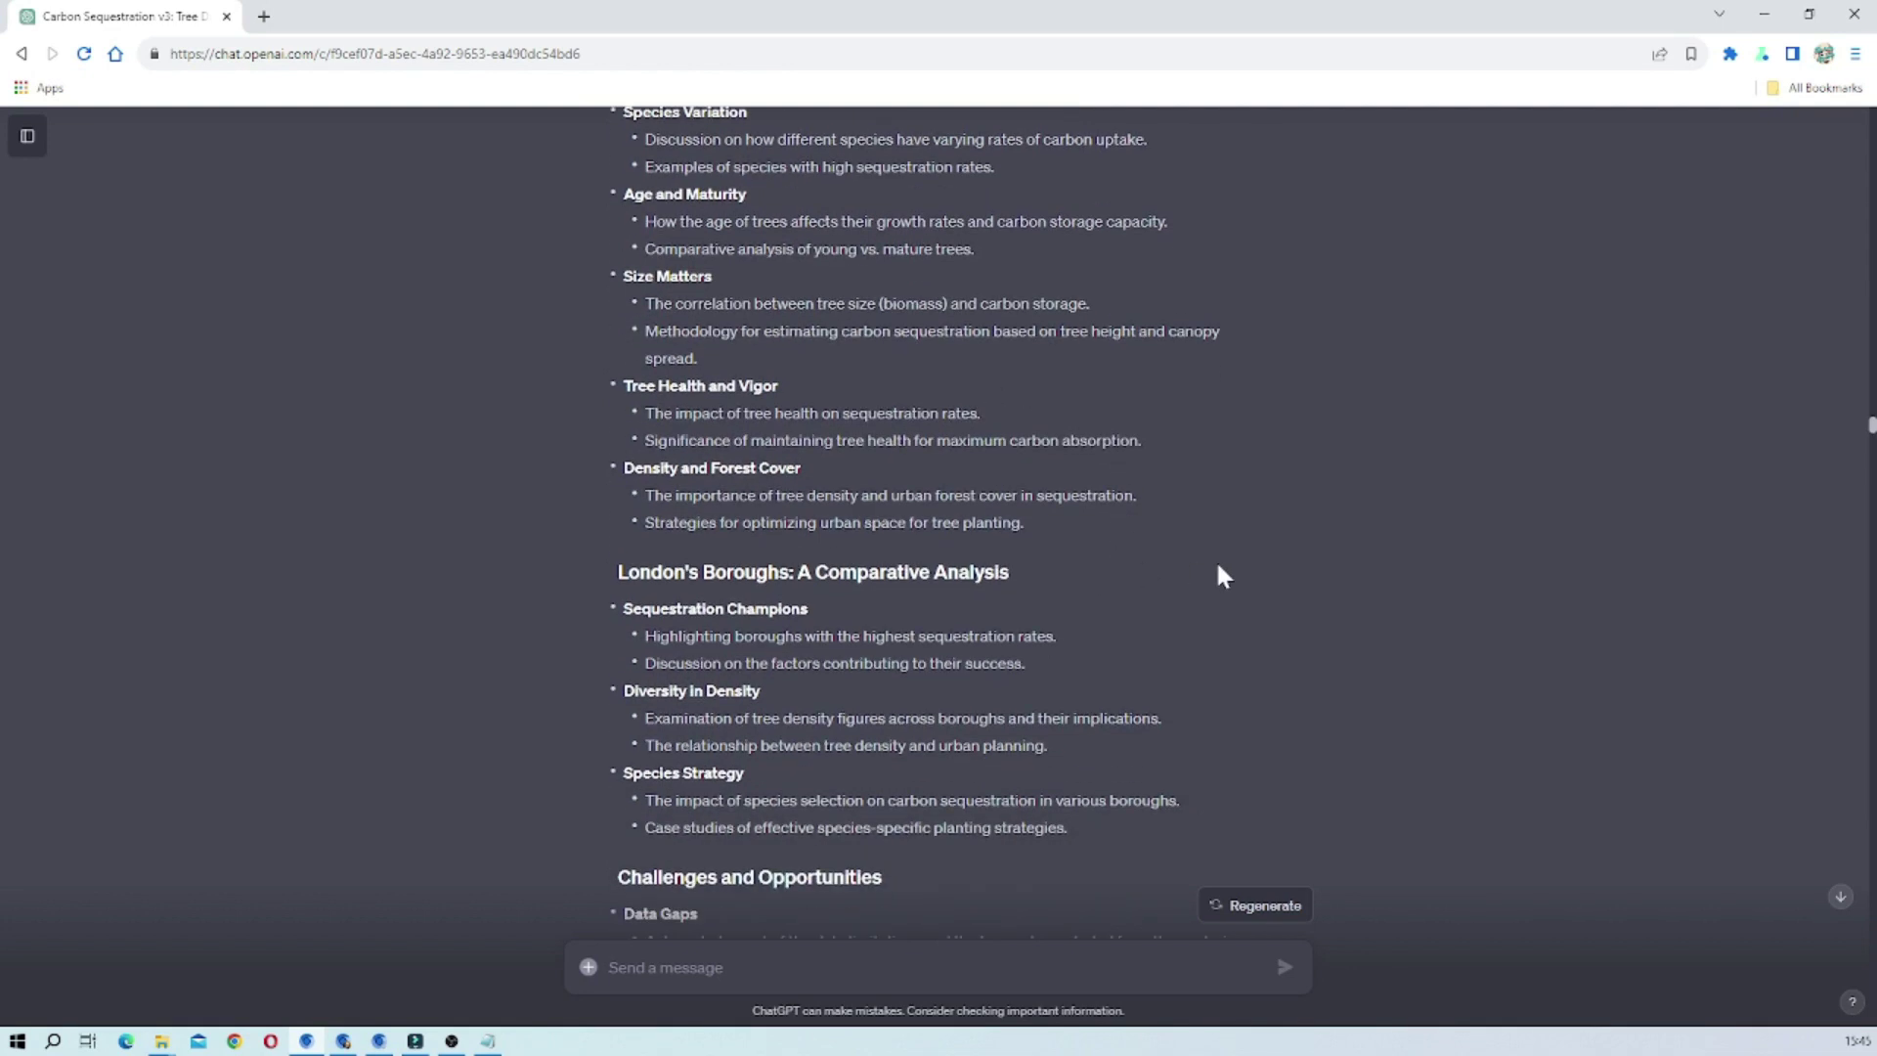
scroll(1218, 567, down, 2)
scroll(1218, 567, up, 3)
scroll(1217, 567, down, 3)
scroll(1218, 567, down, 2)
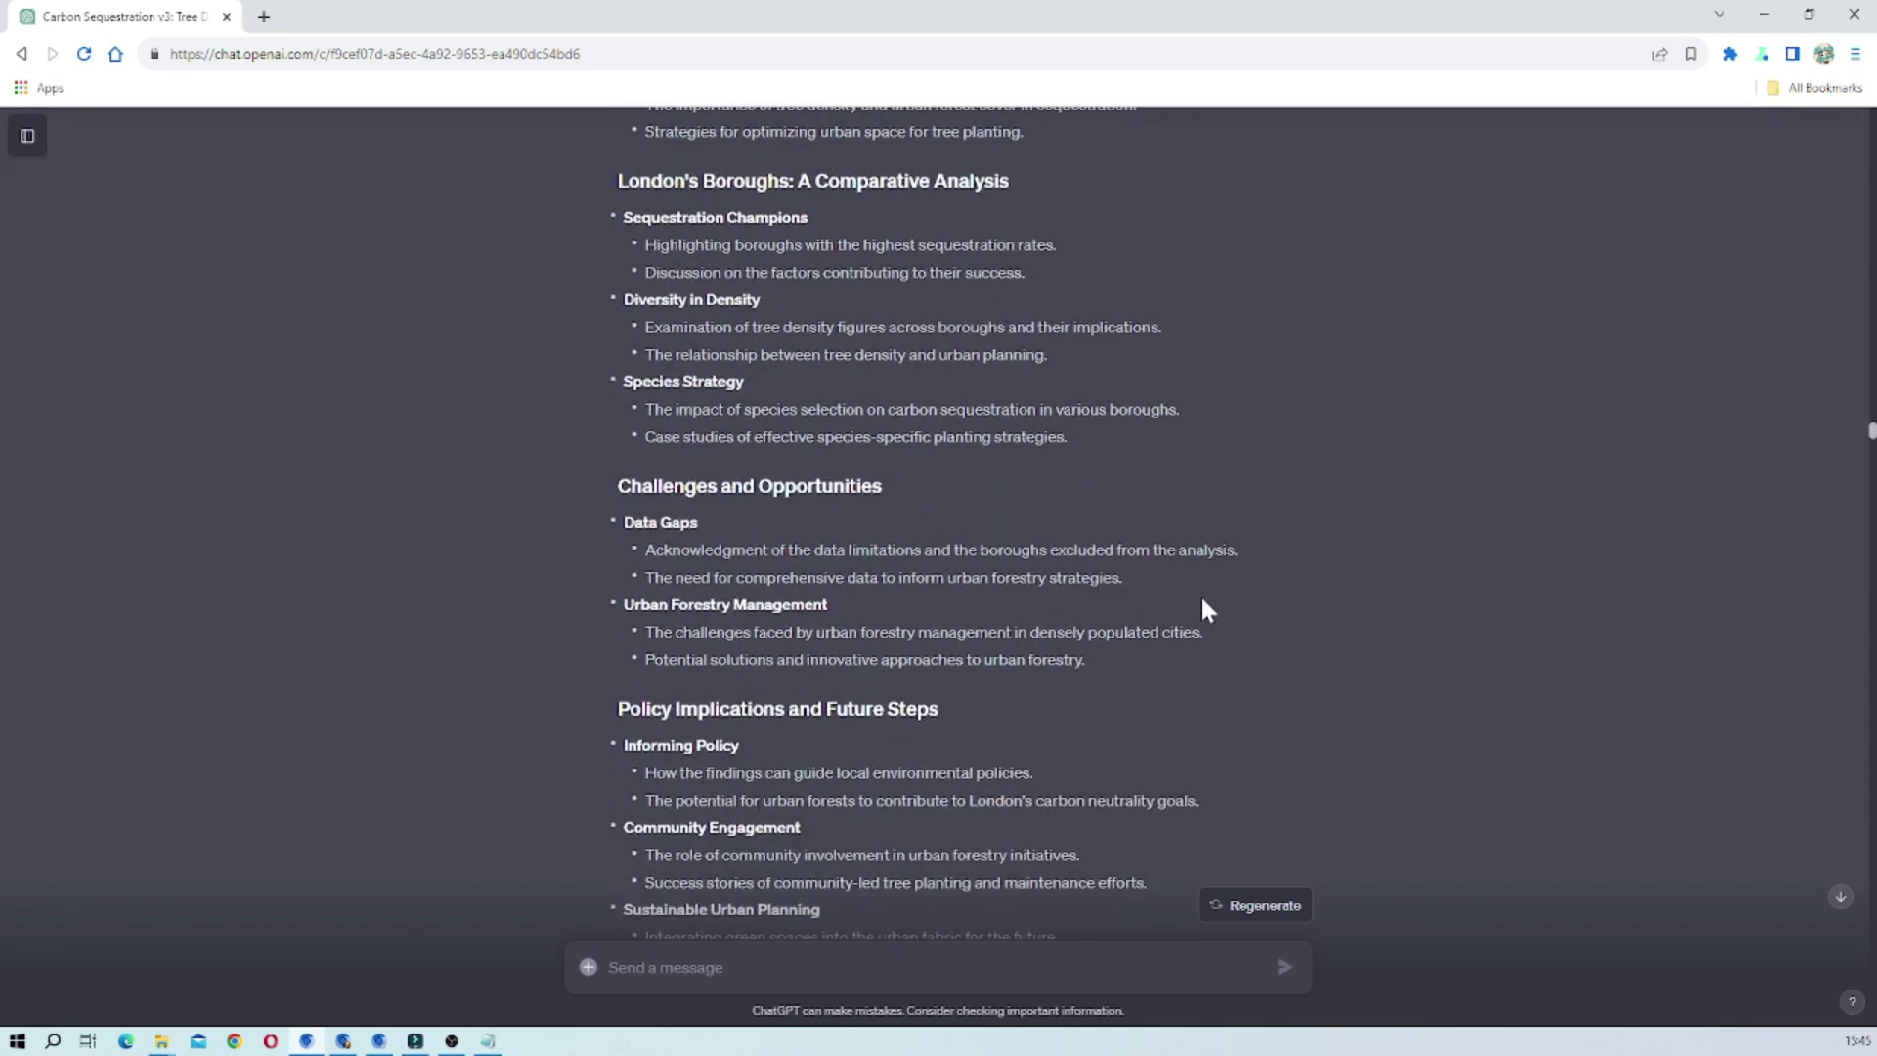
Step: Examine the outline's closing sections, from Challenges and Opportunities through Conclusion and References
scroll(1204, 603, down, 3)
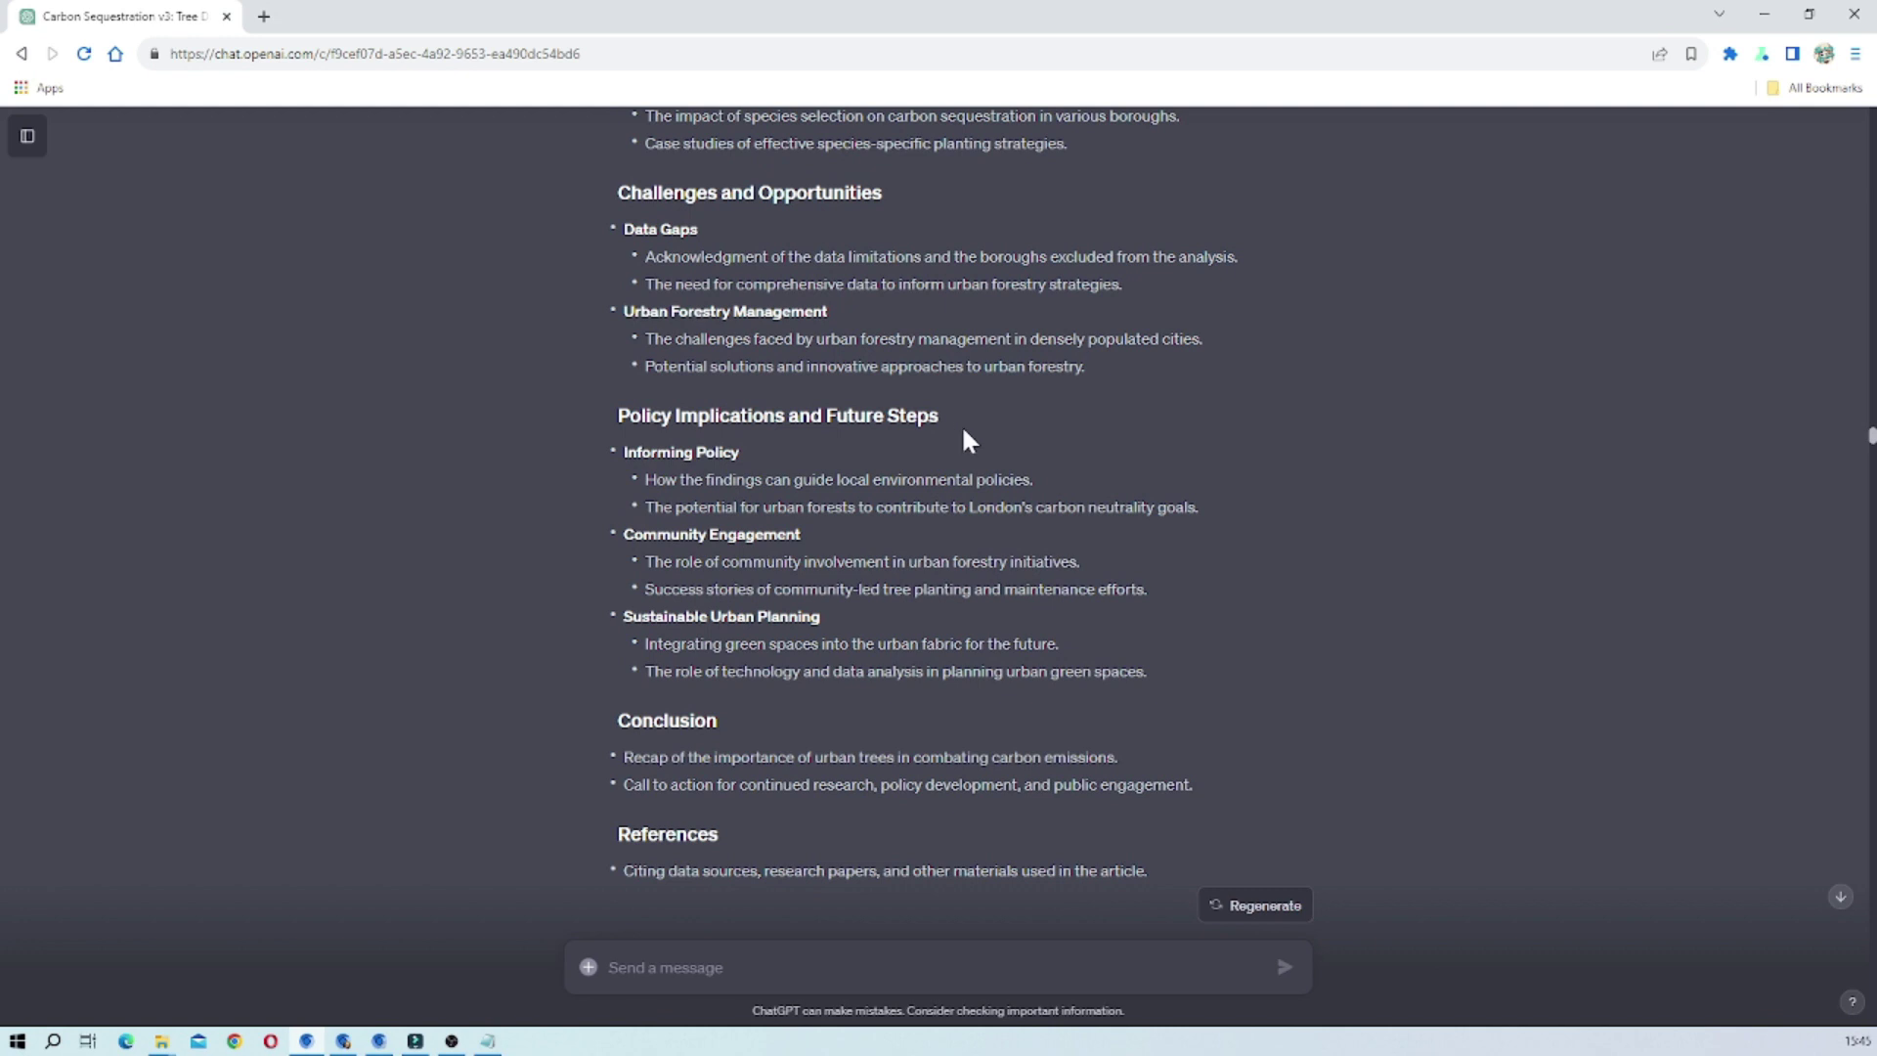
scroll(840, 541, down, 2)
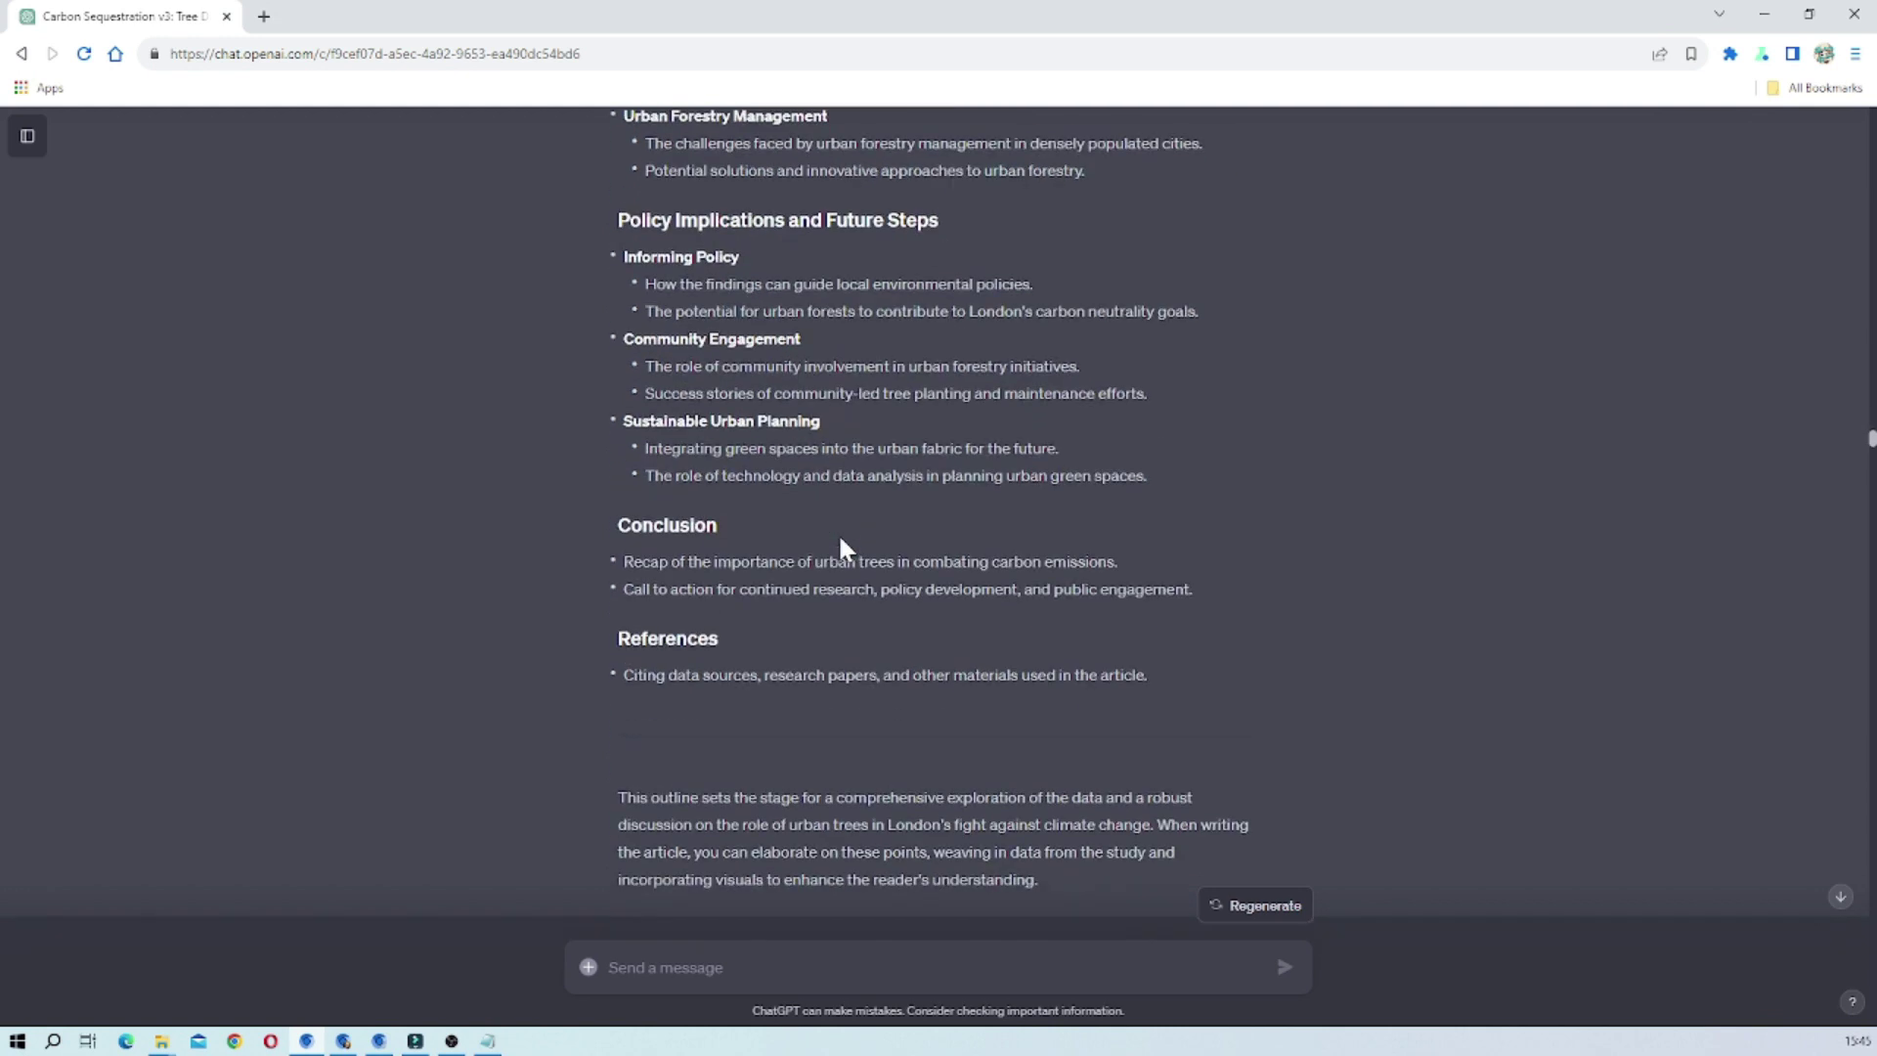
scroll(793, 250, down, 1)
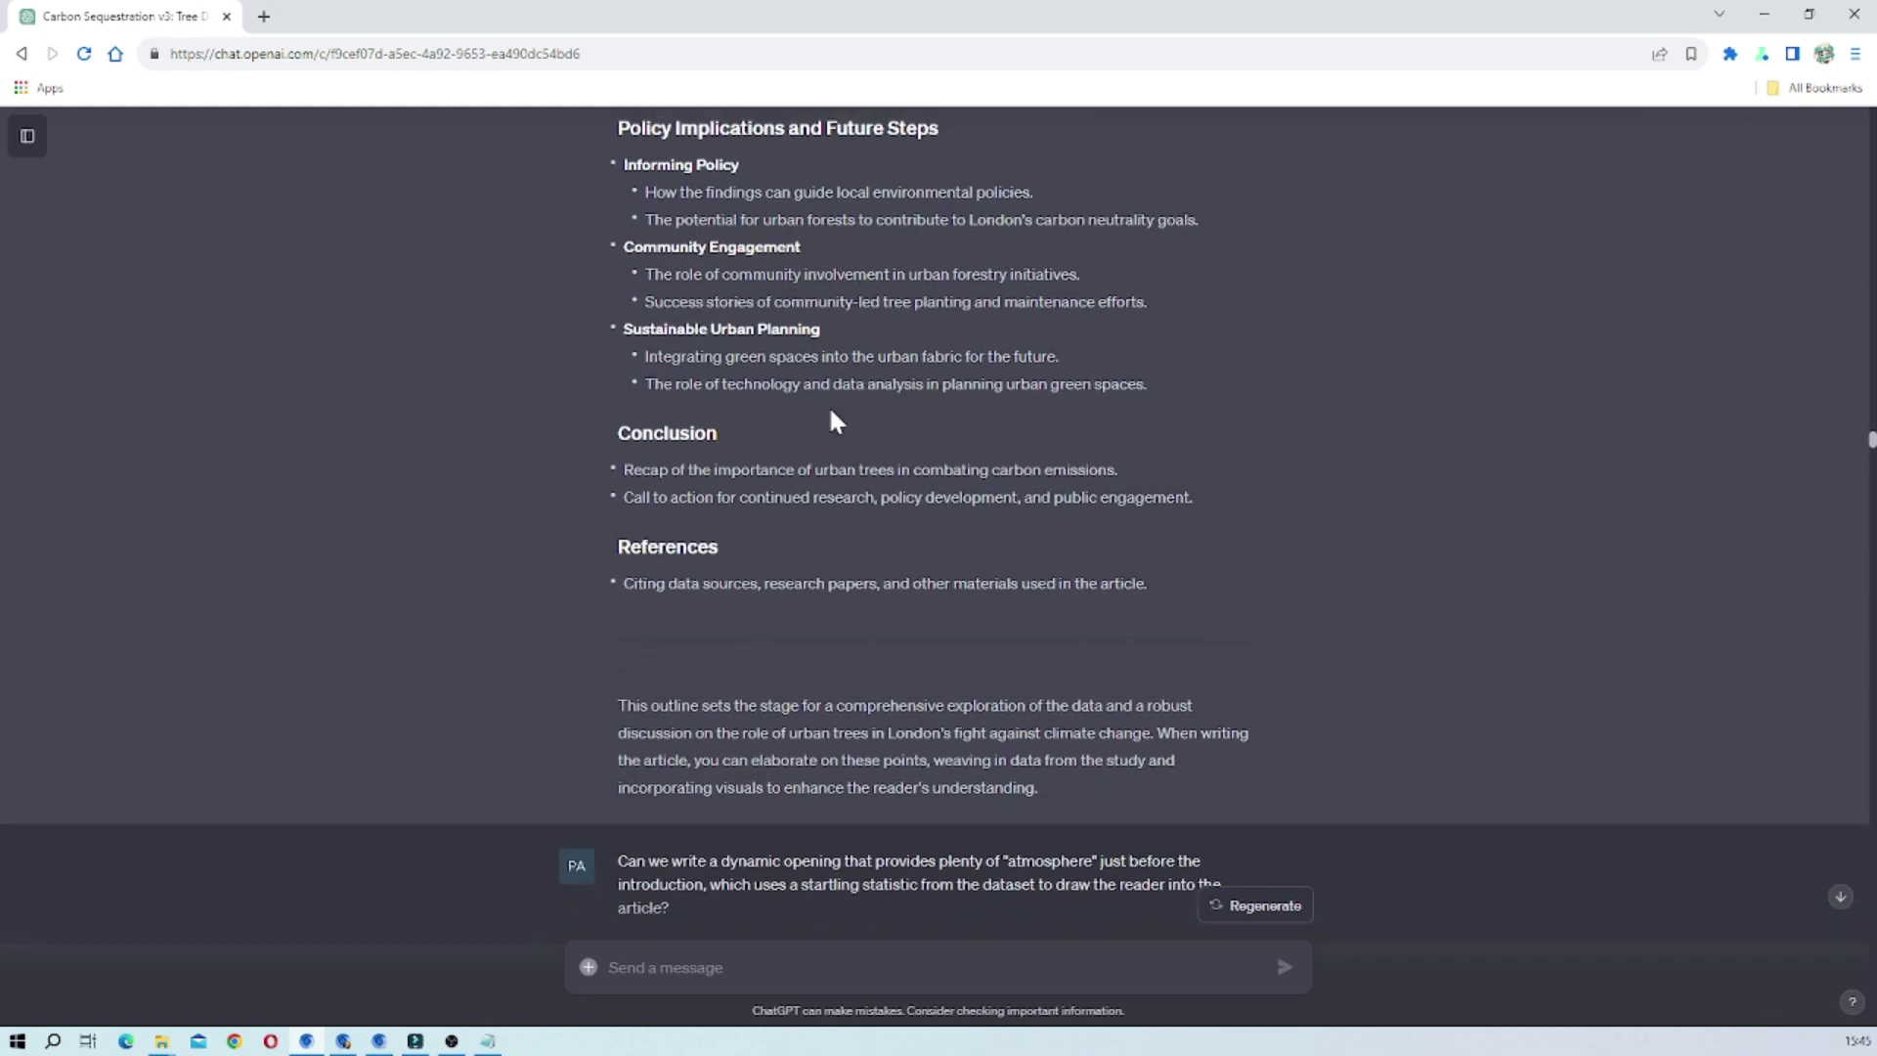
scroll(831, 406, up, 2)
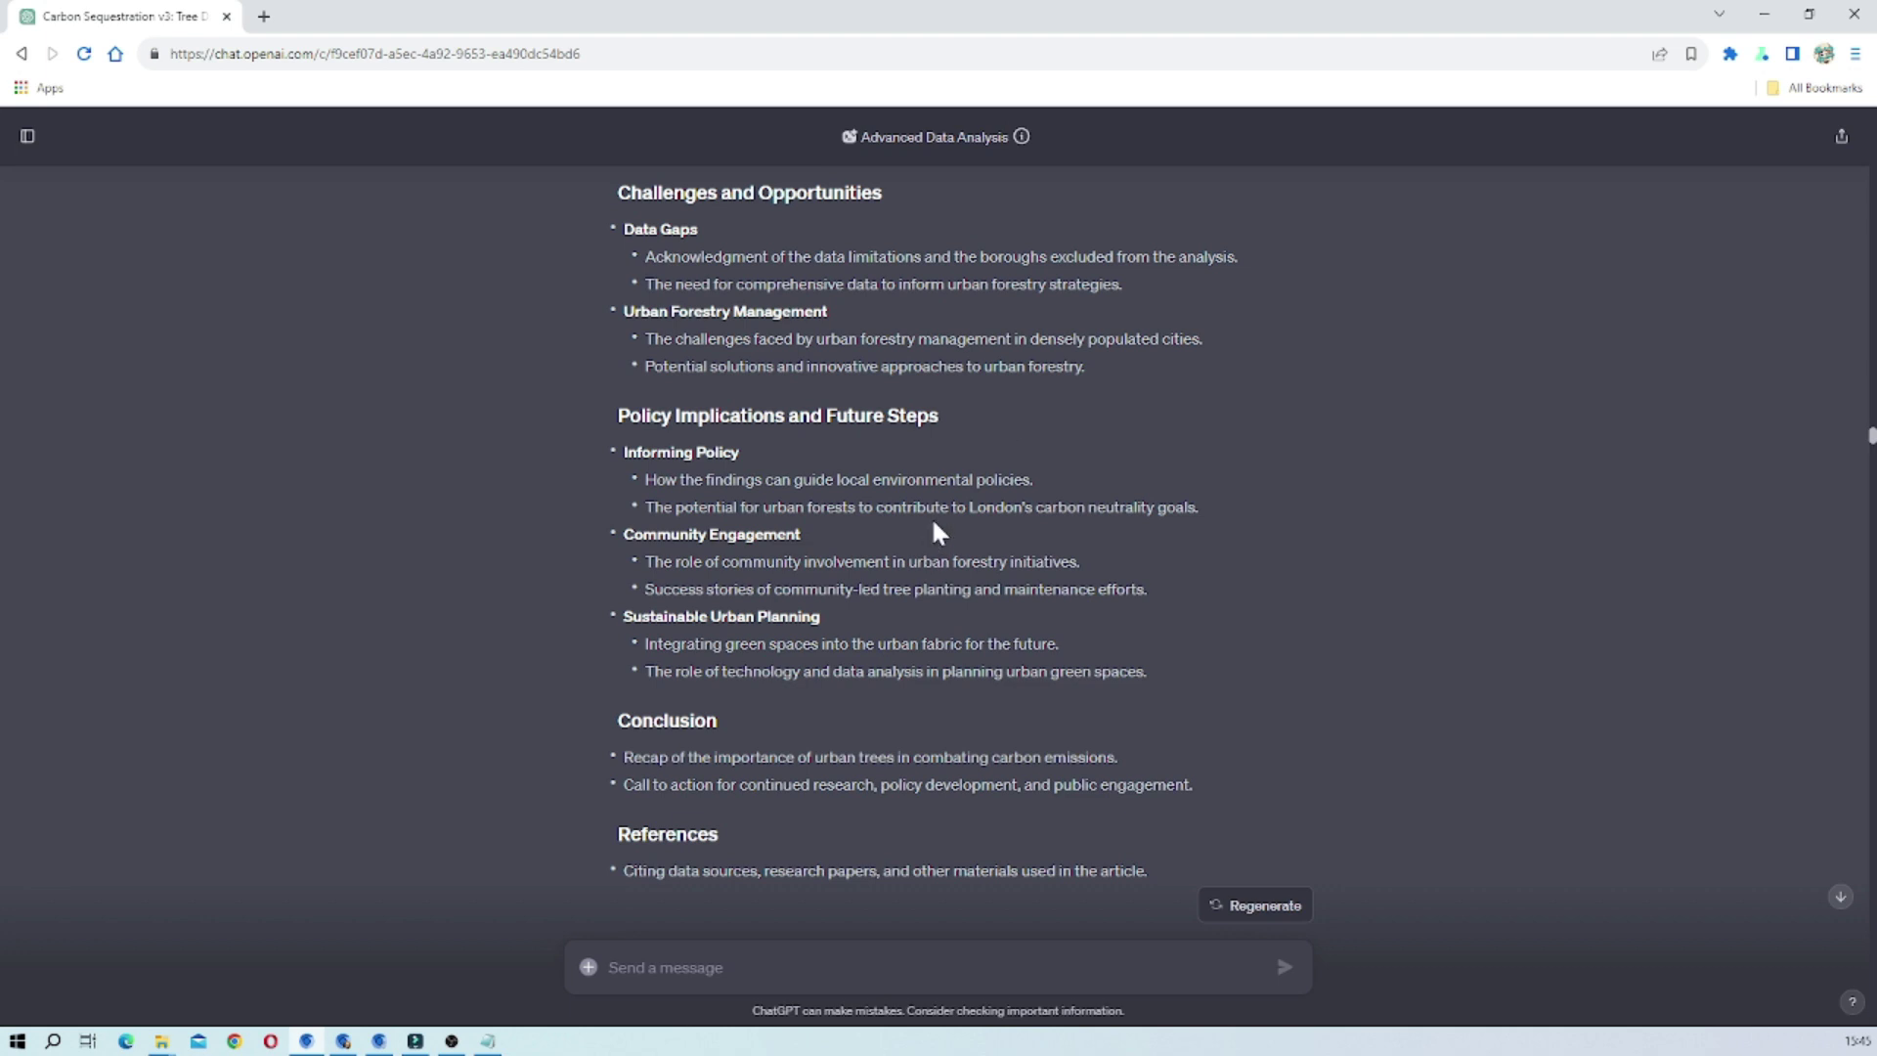
scroll(935, 525, down, 1)
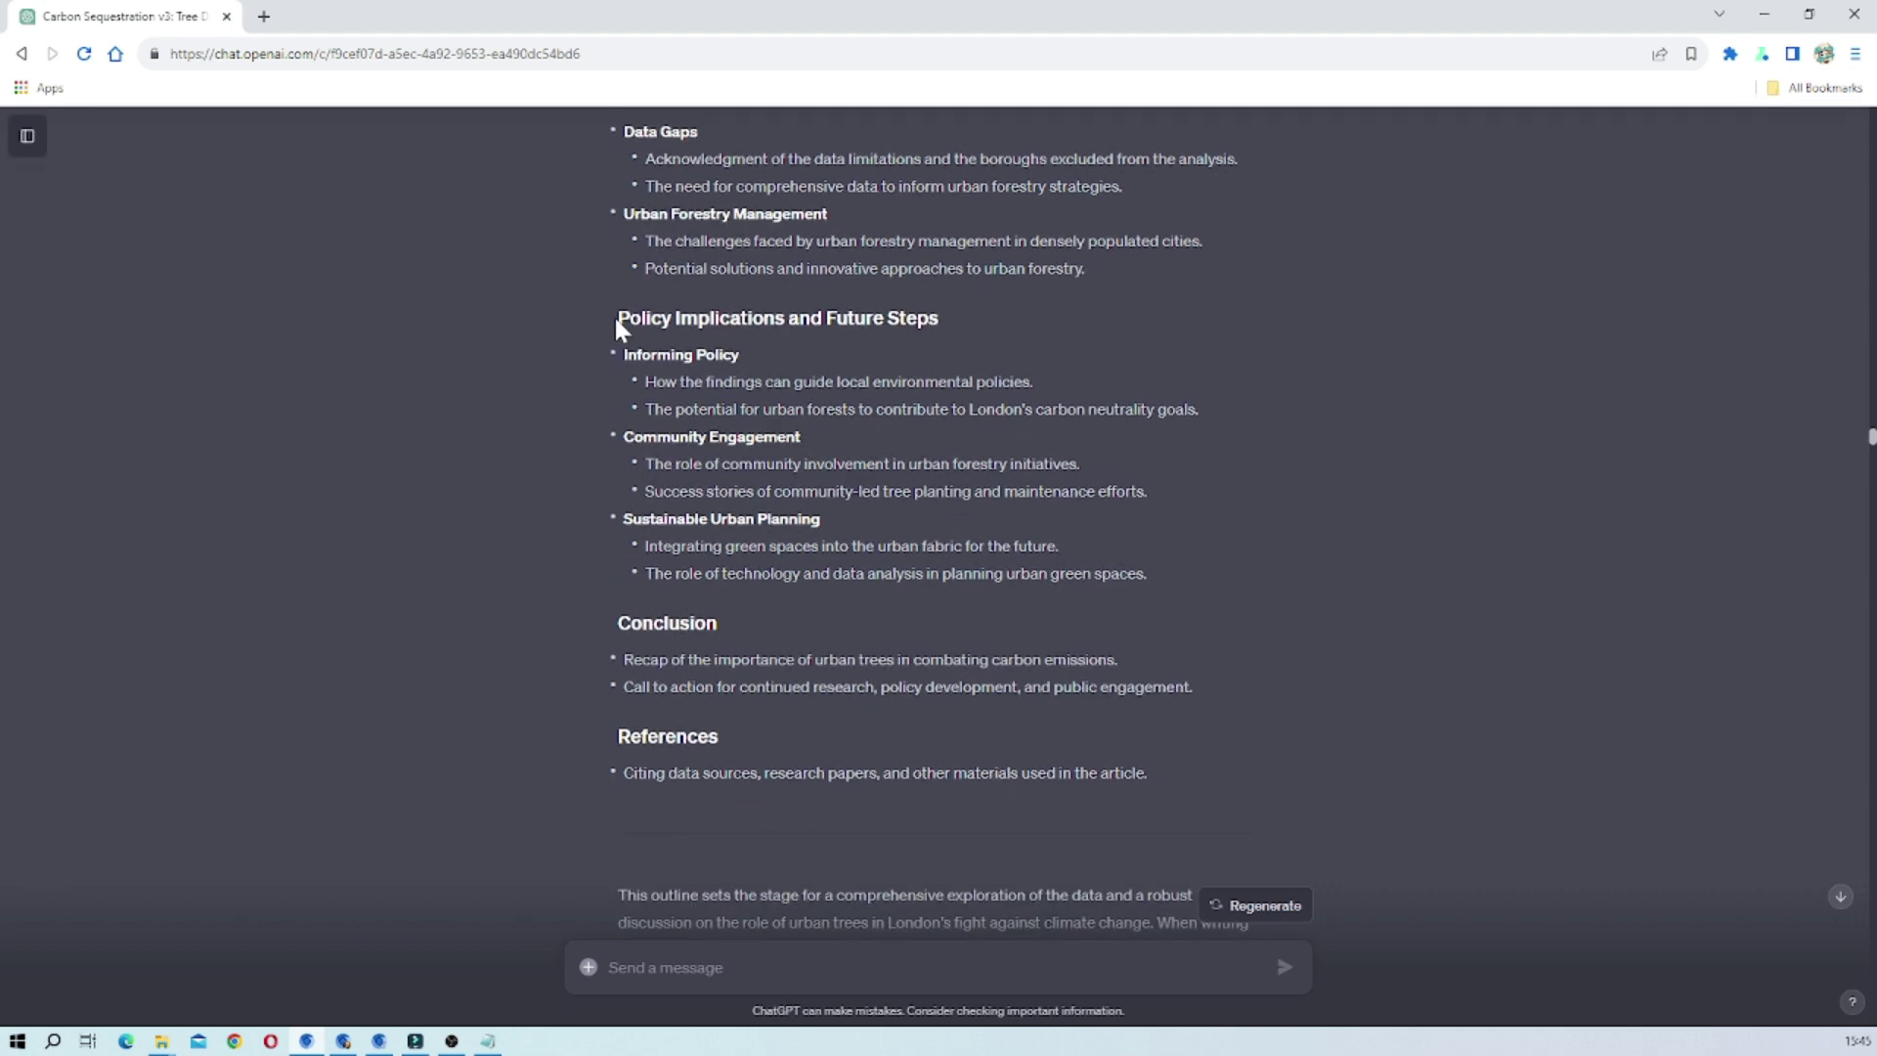
Step: Highlight the "Policy Implications and Future Steps" heading, examine the sections around it, and clear the selection
drag(630, 318, 938, 317)
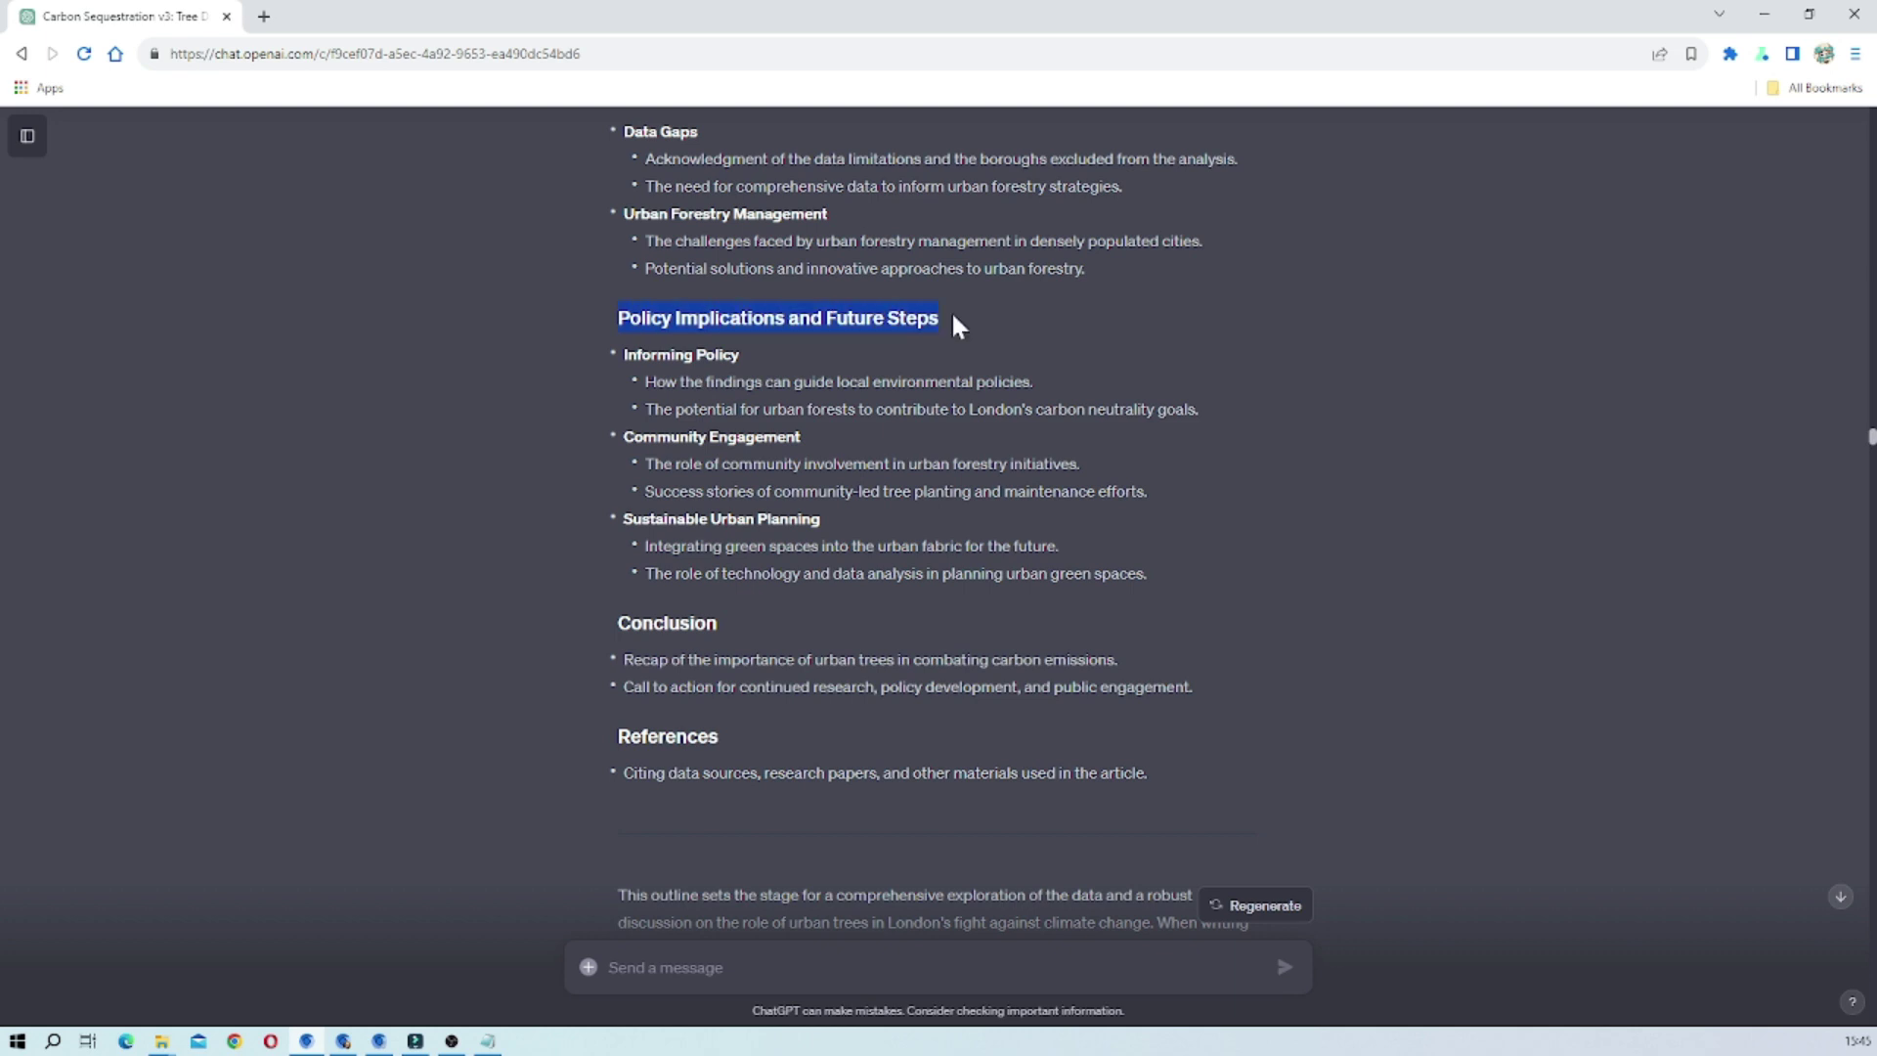
scroll(927, 527, up, 4)
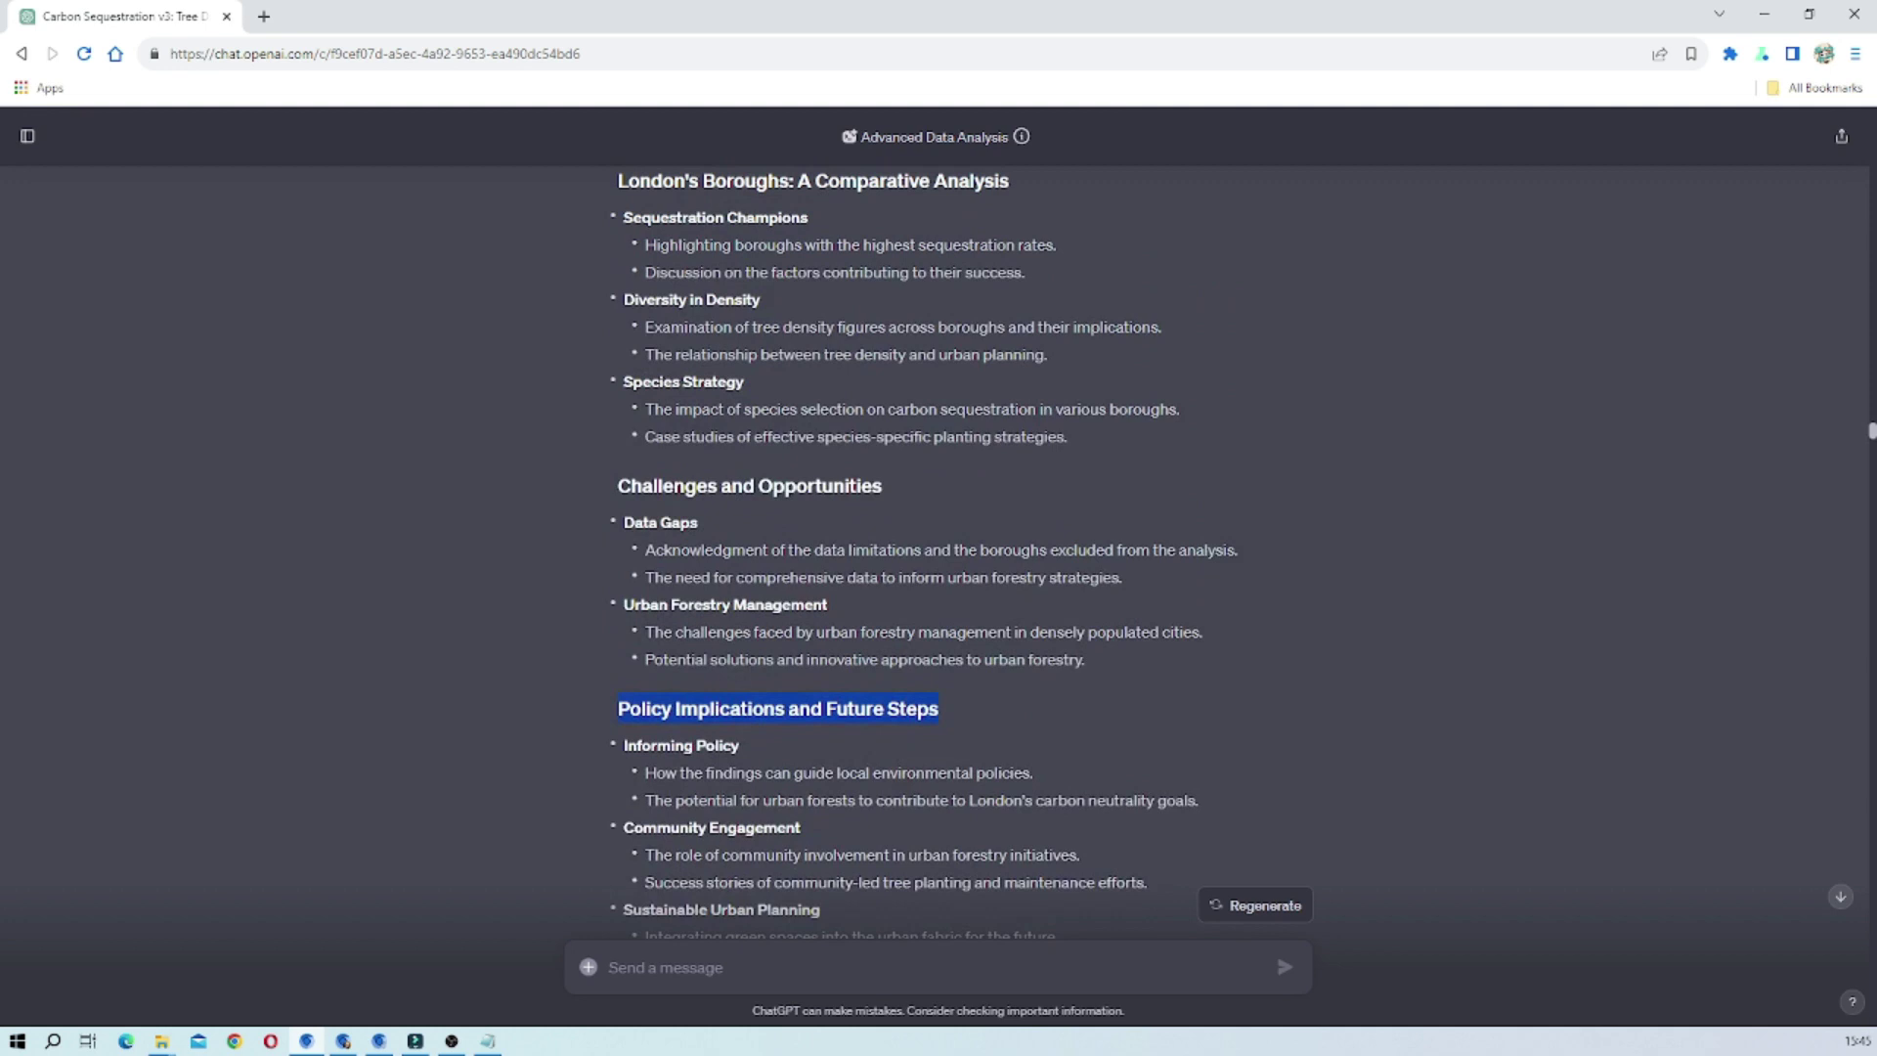
scroll(880, 483, down, 5)
scroll(880, 483, up, 5)
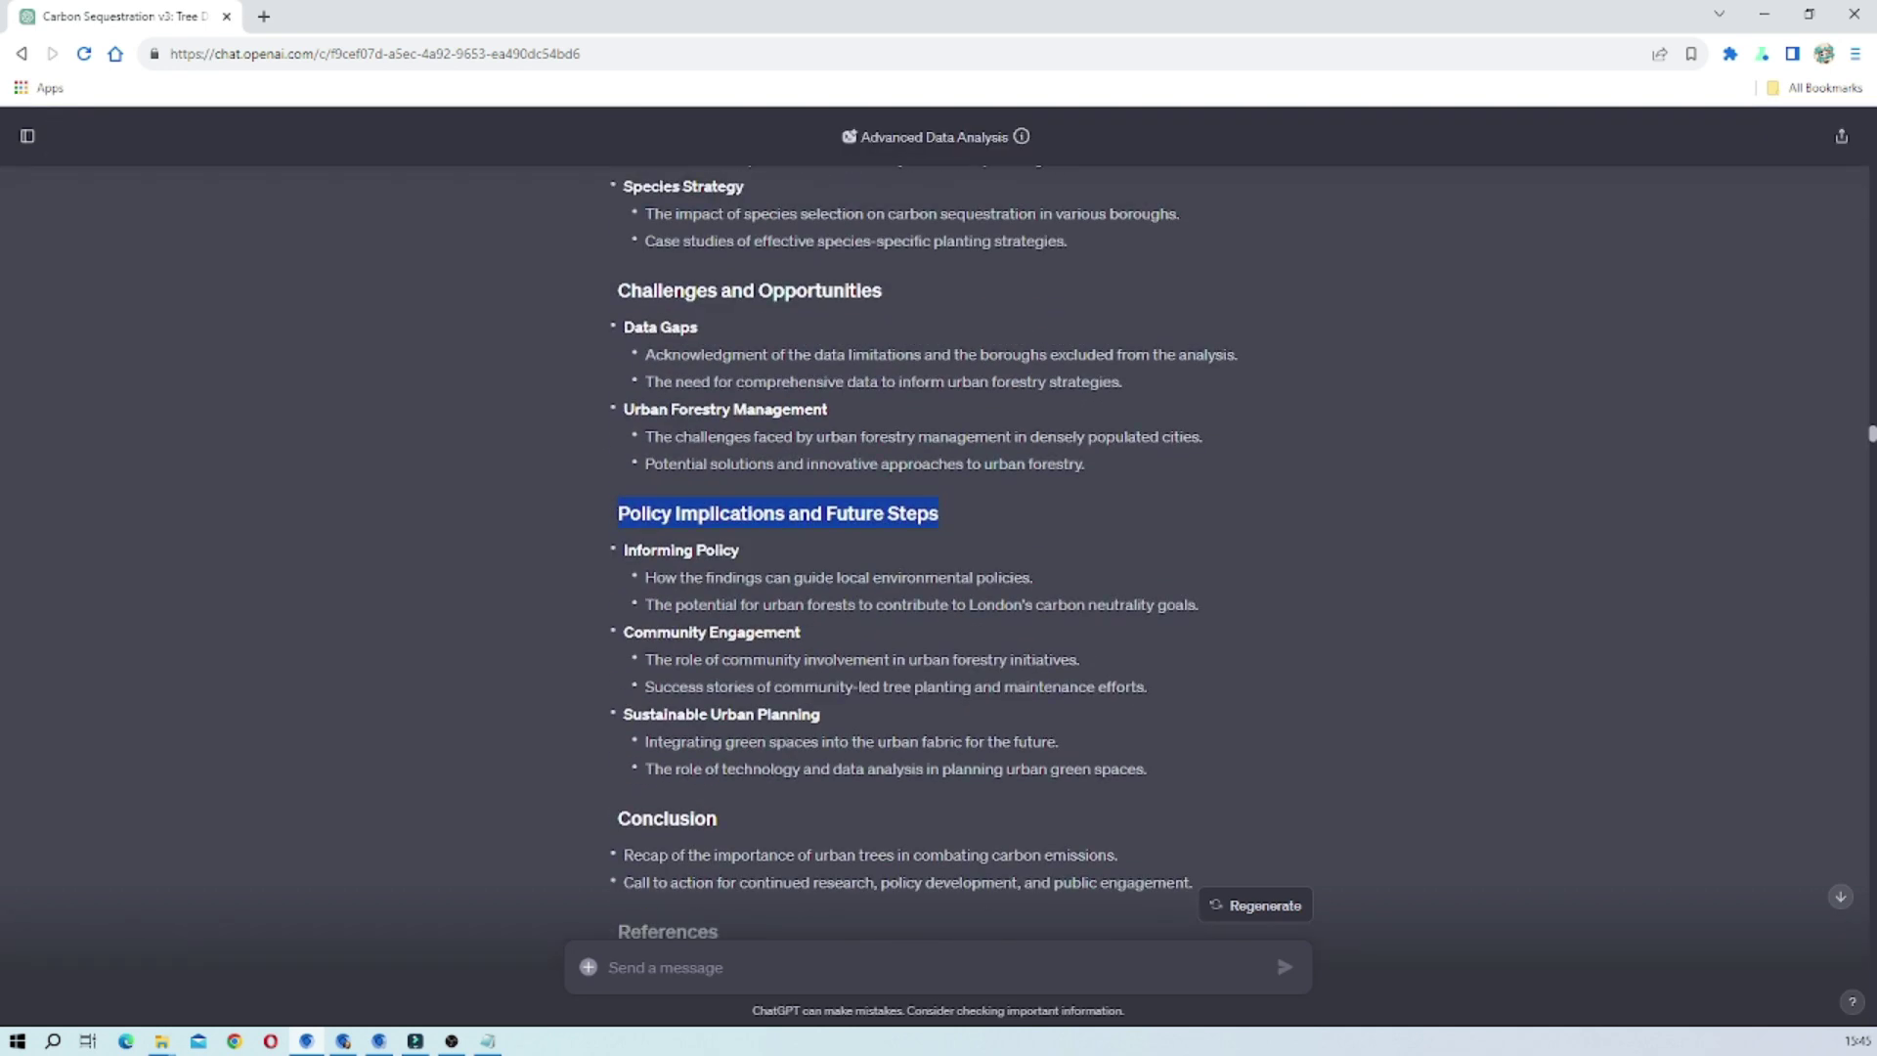
scroll(880, 483, down, 2)
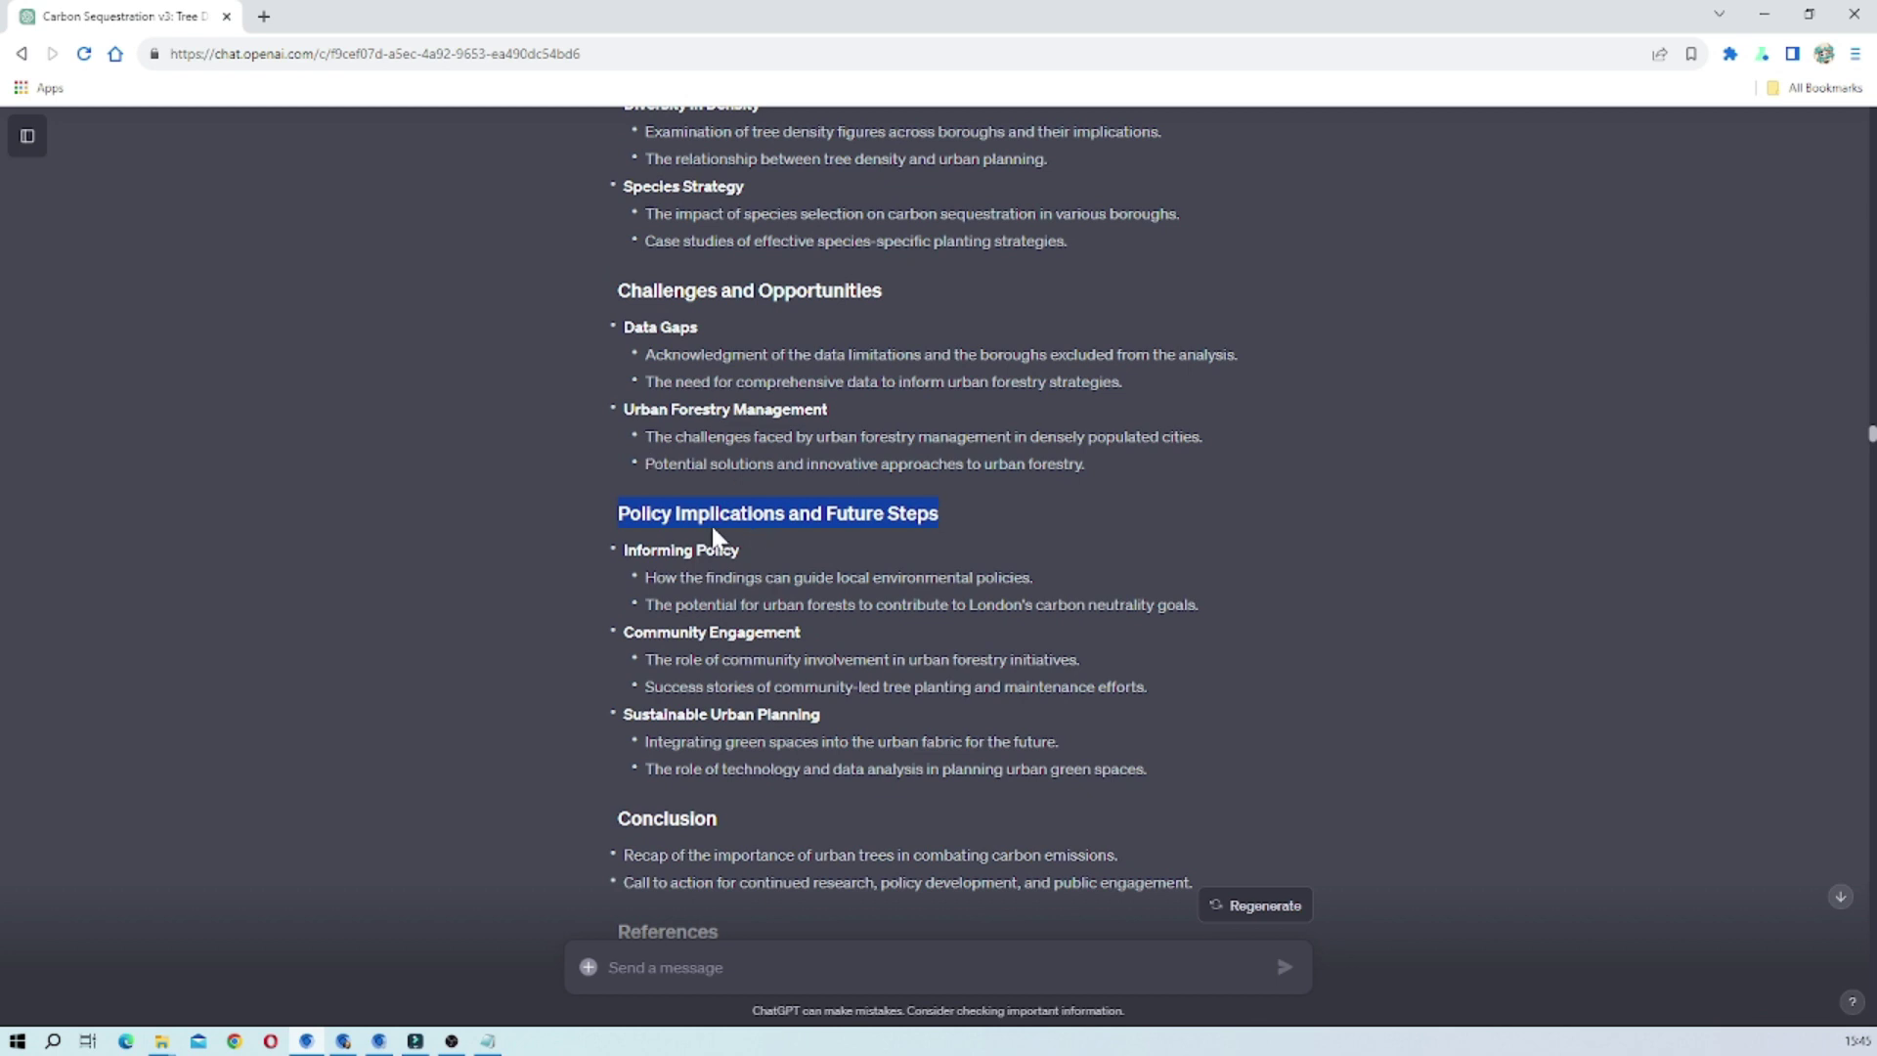
scroll(684, 513, down, 1)
click(800, 430)
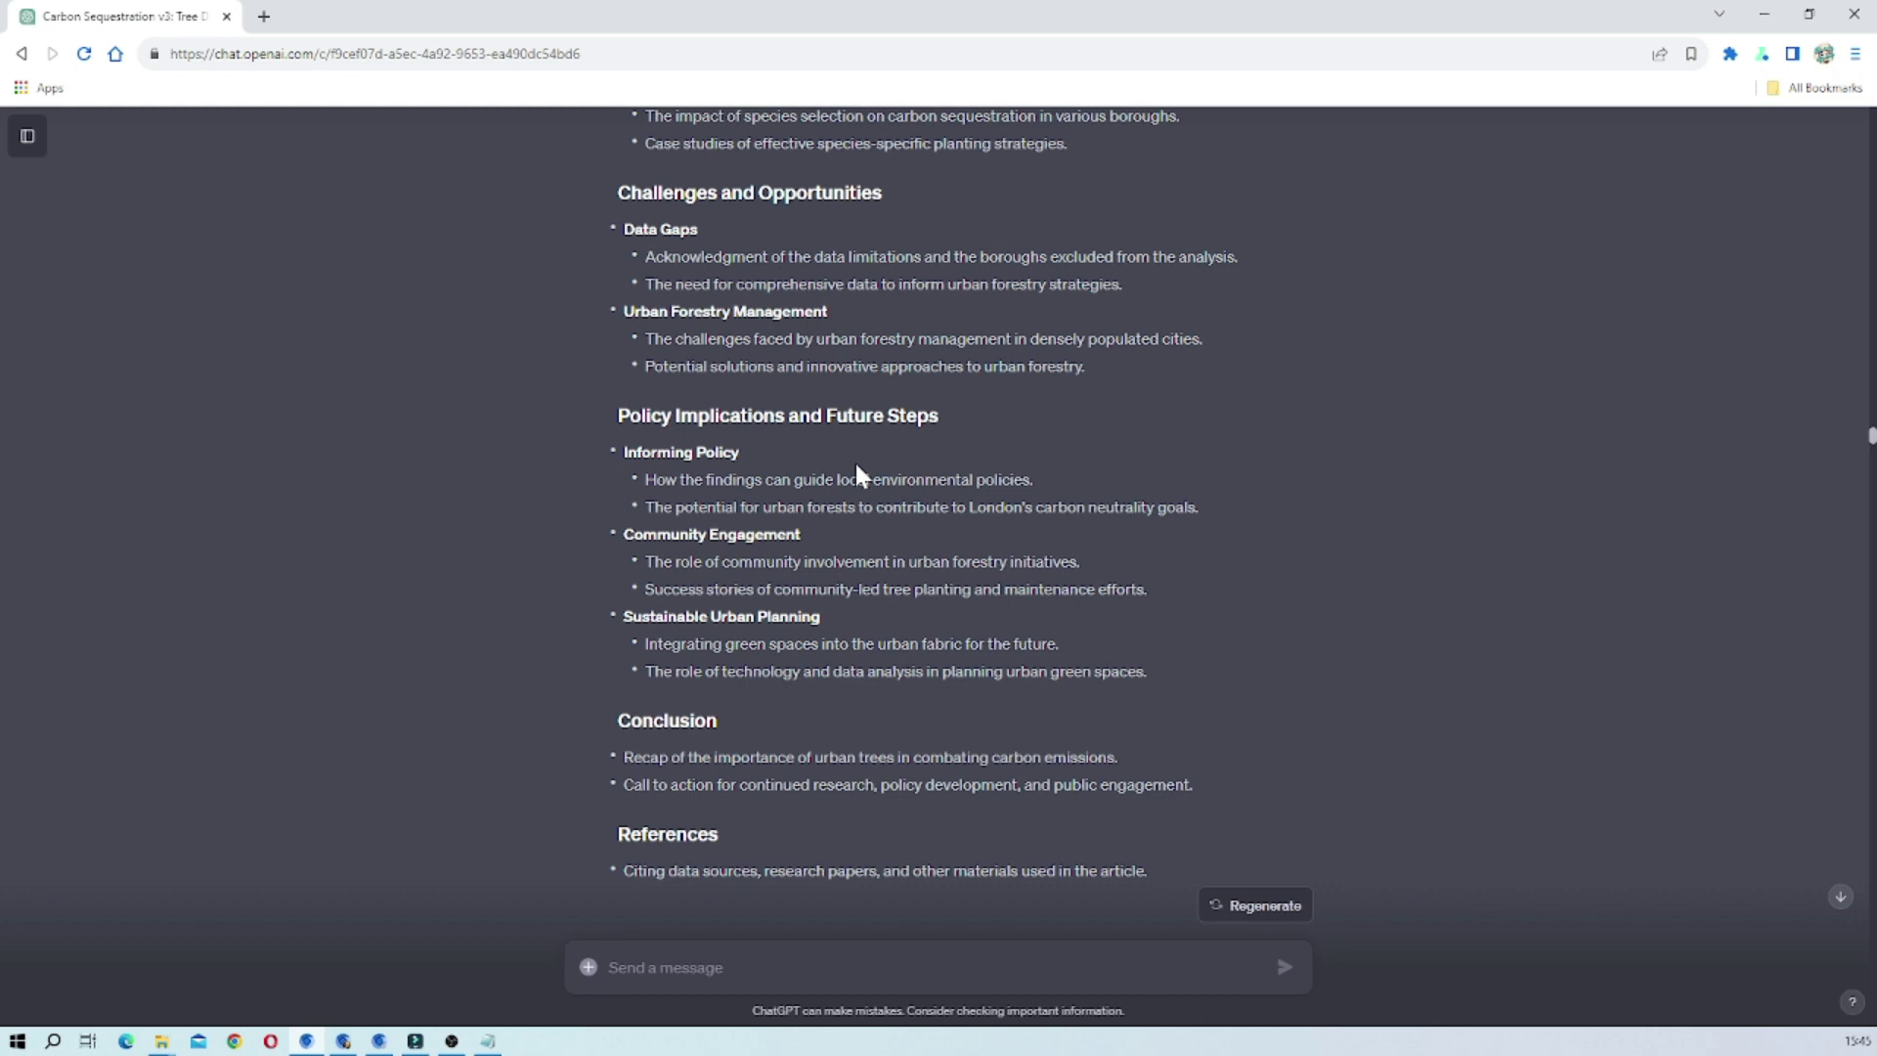
Step: Review the outline again from the carbon sequestration factors down to the policy and conclusion sections
scroll(855, 461, up, 15)
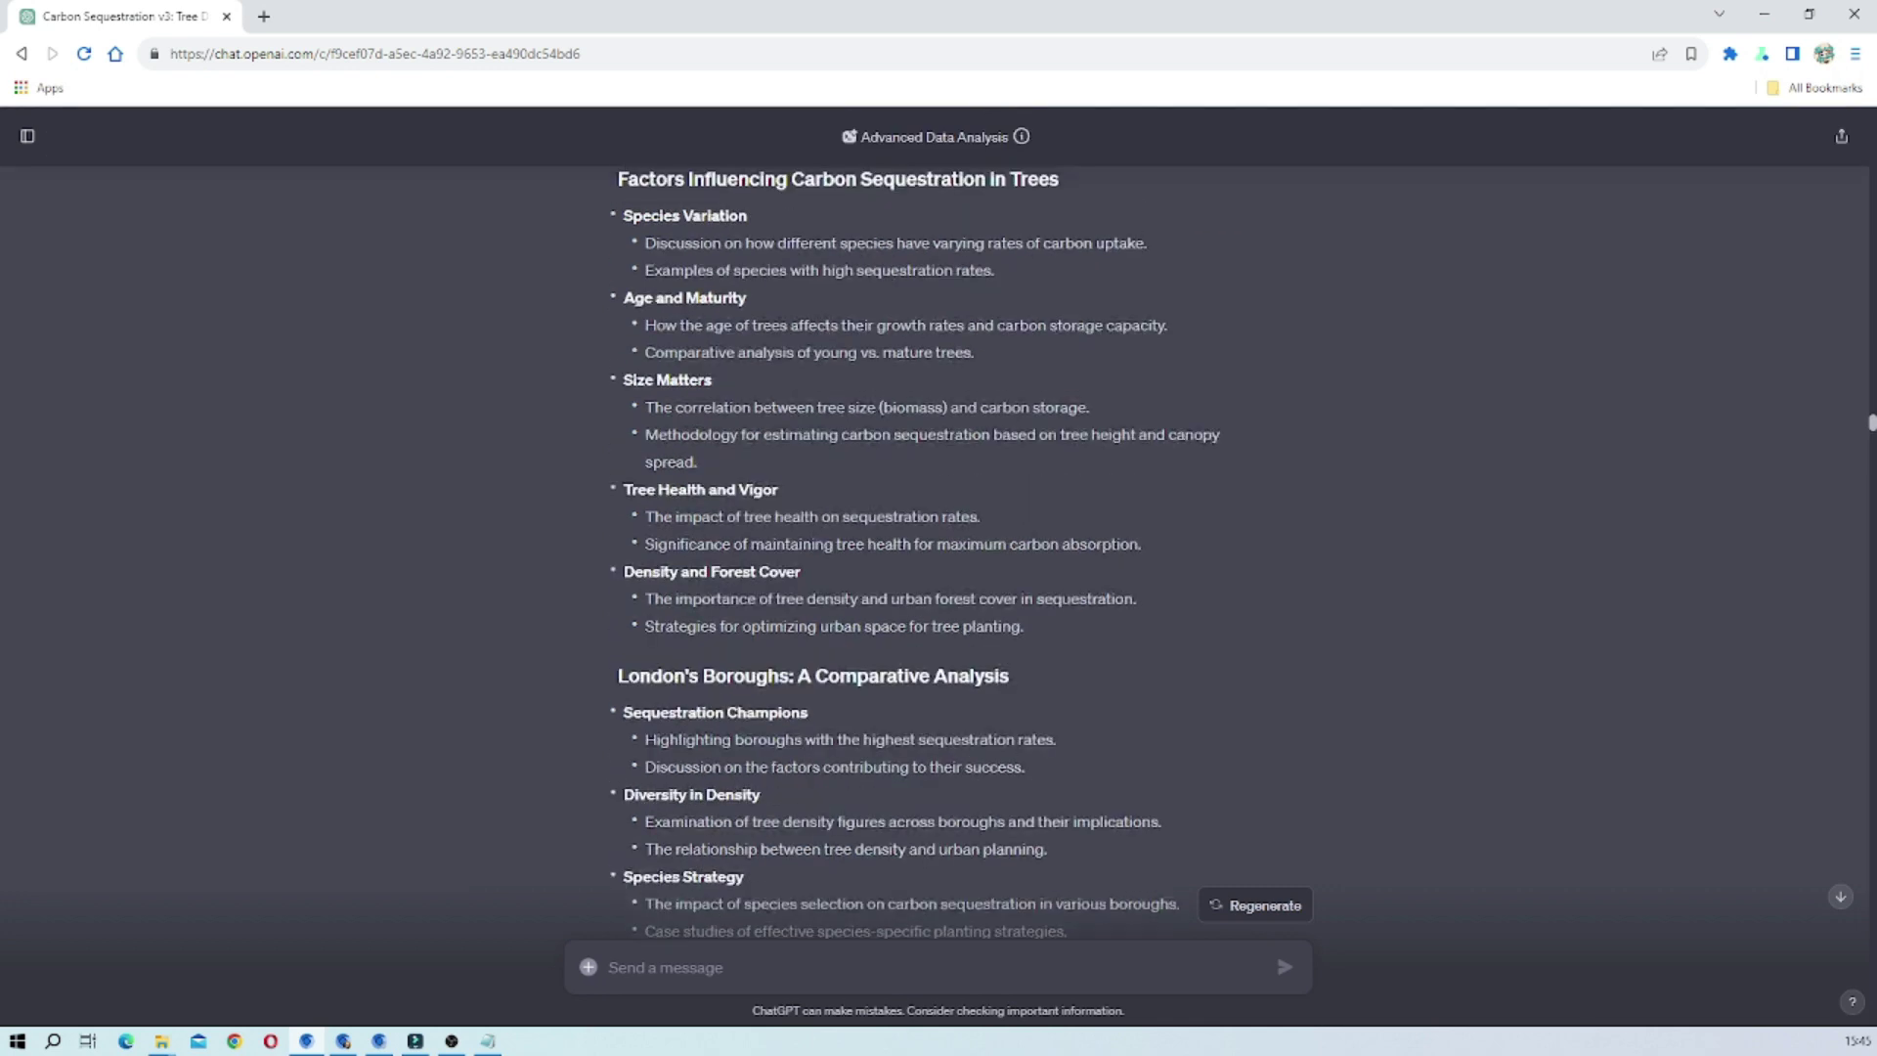
scroll(976, 629, down, 8)
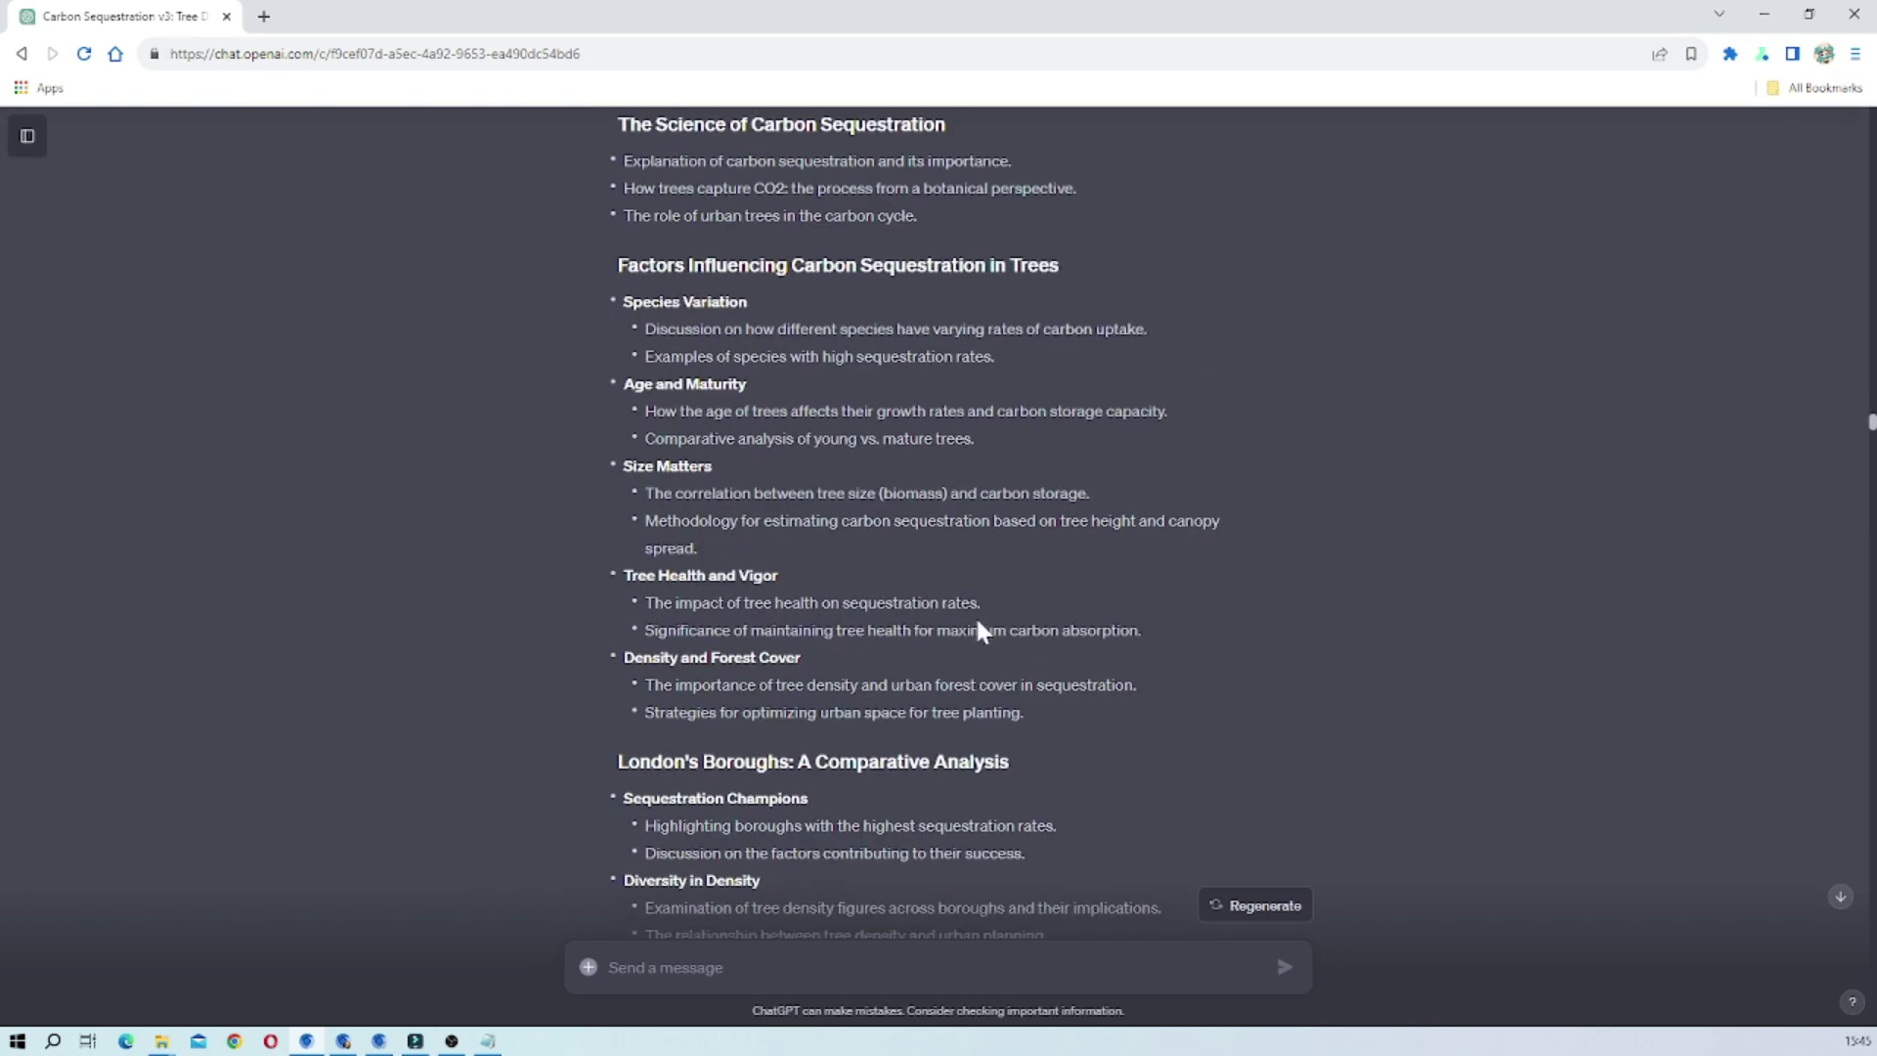
scroll(995, 522, down, 4)
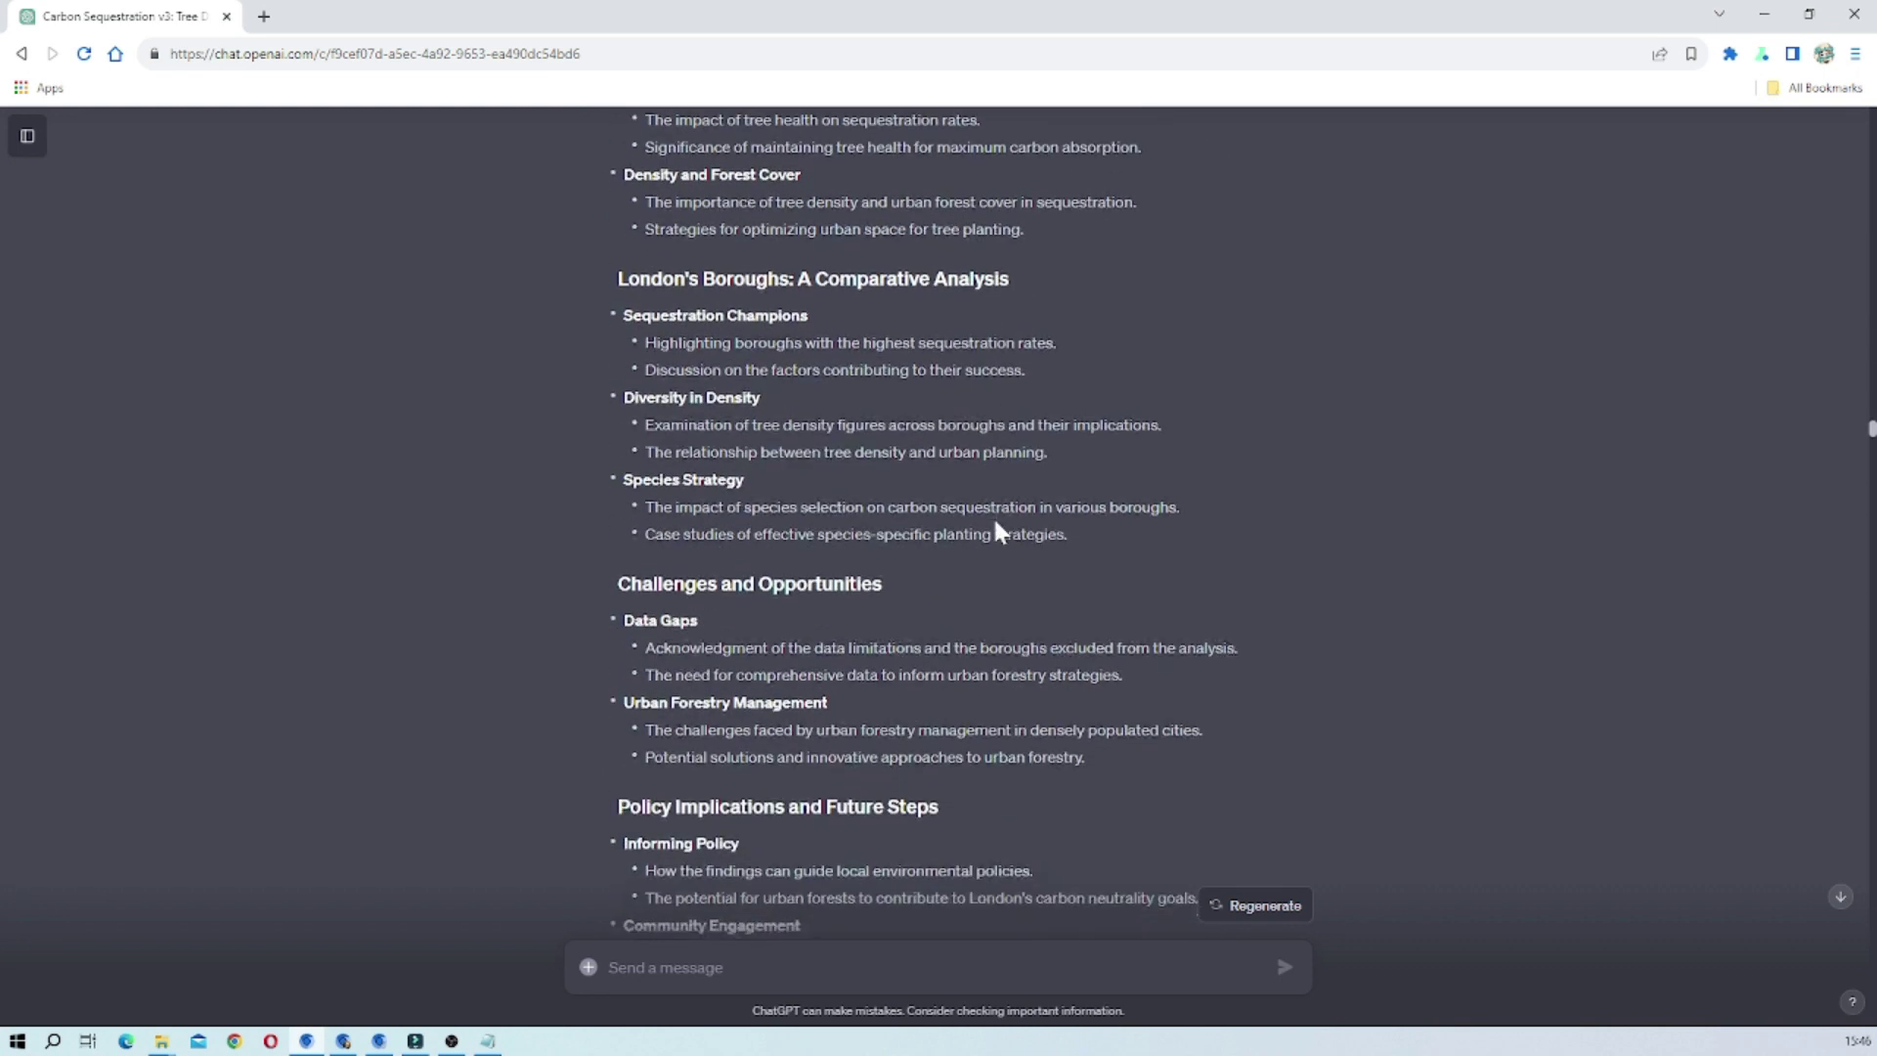
scroll(995, 528, down, 1)
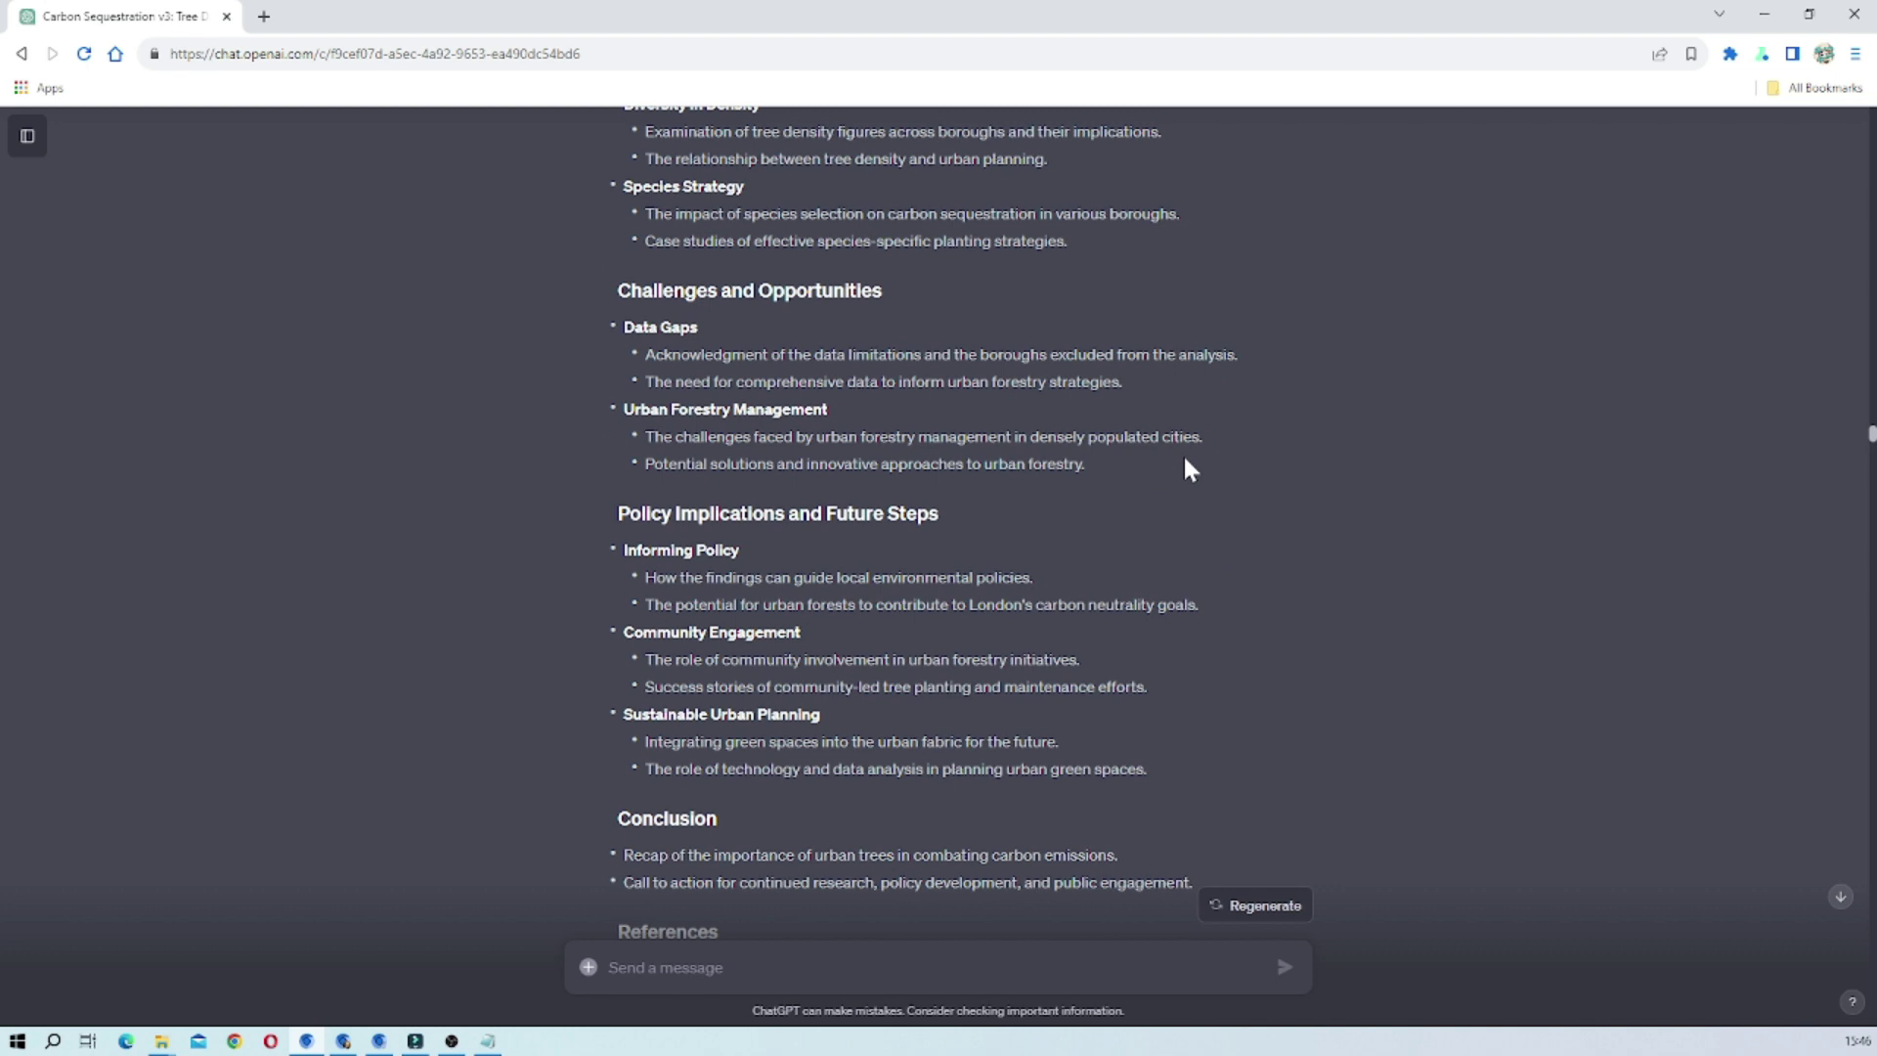
scroll(1186, 459, down, 1)
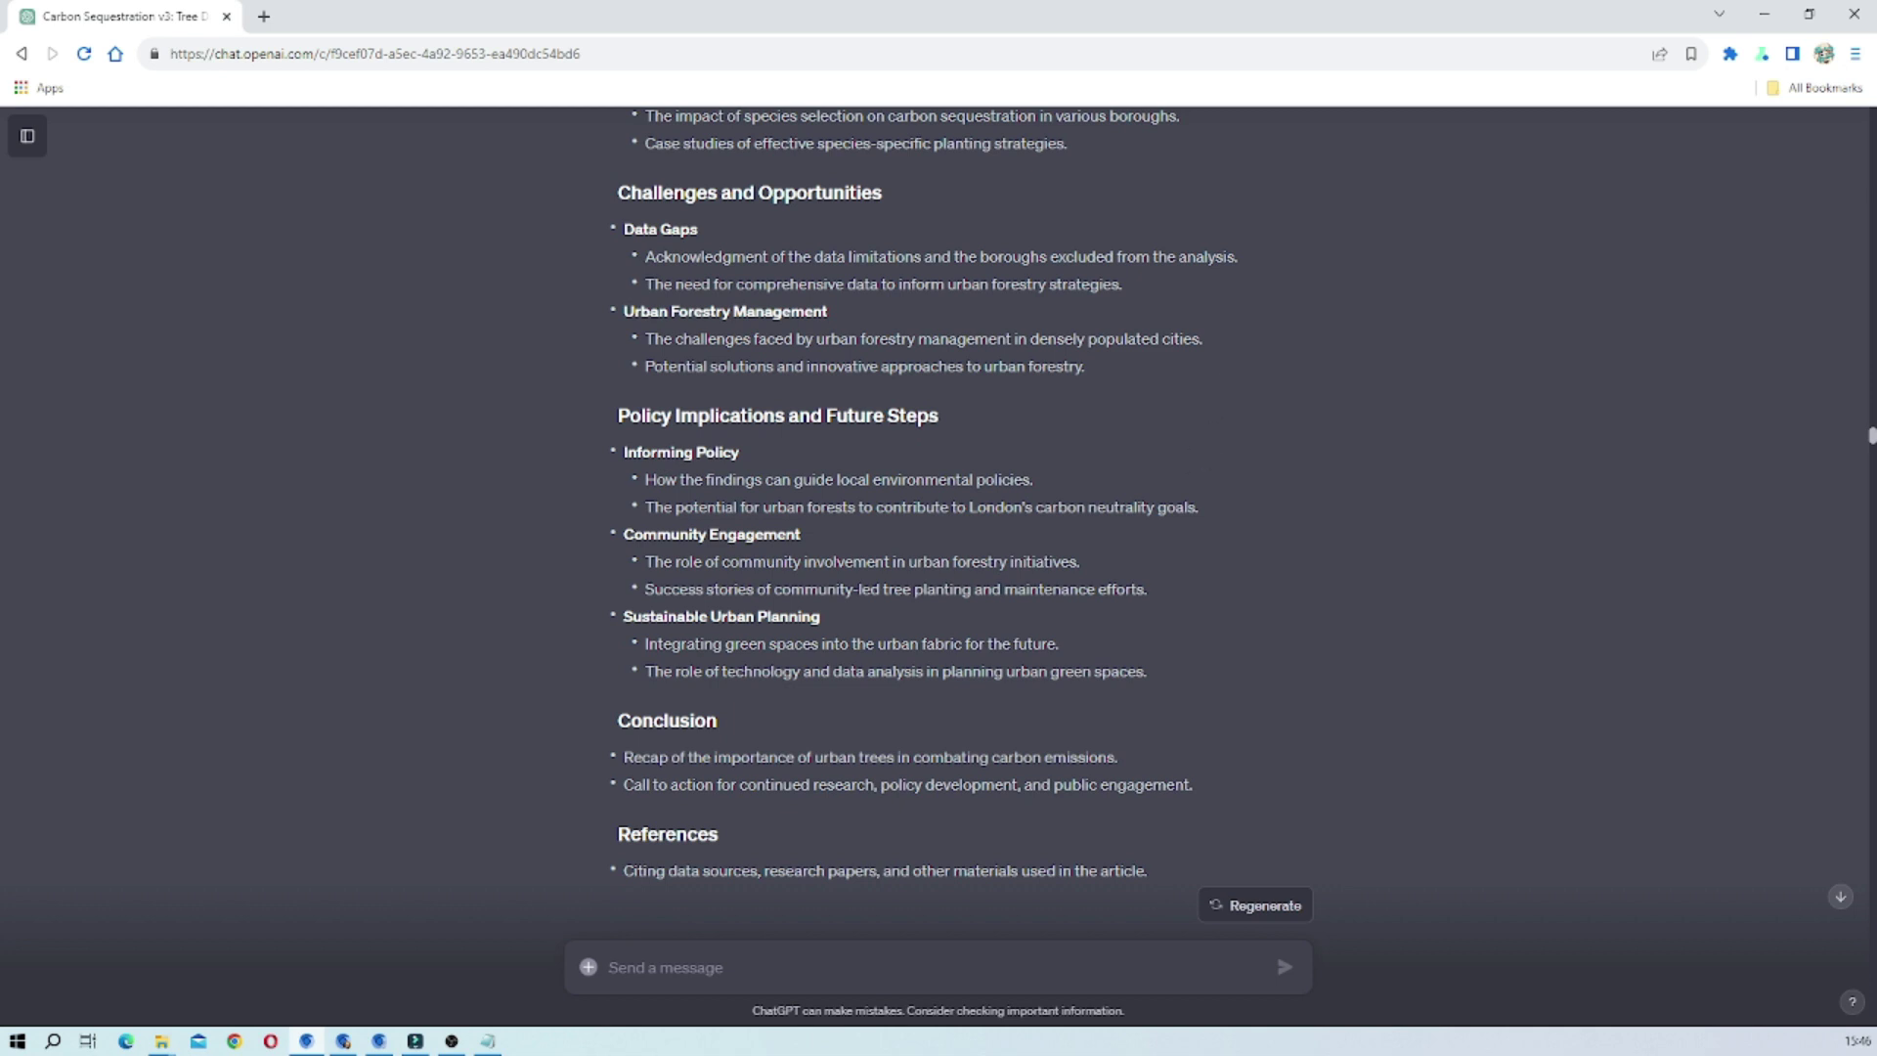
scroll(870, 464, up, 2)
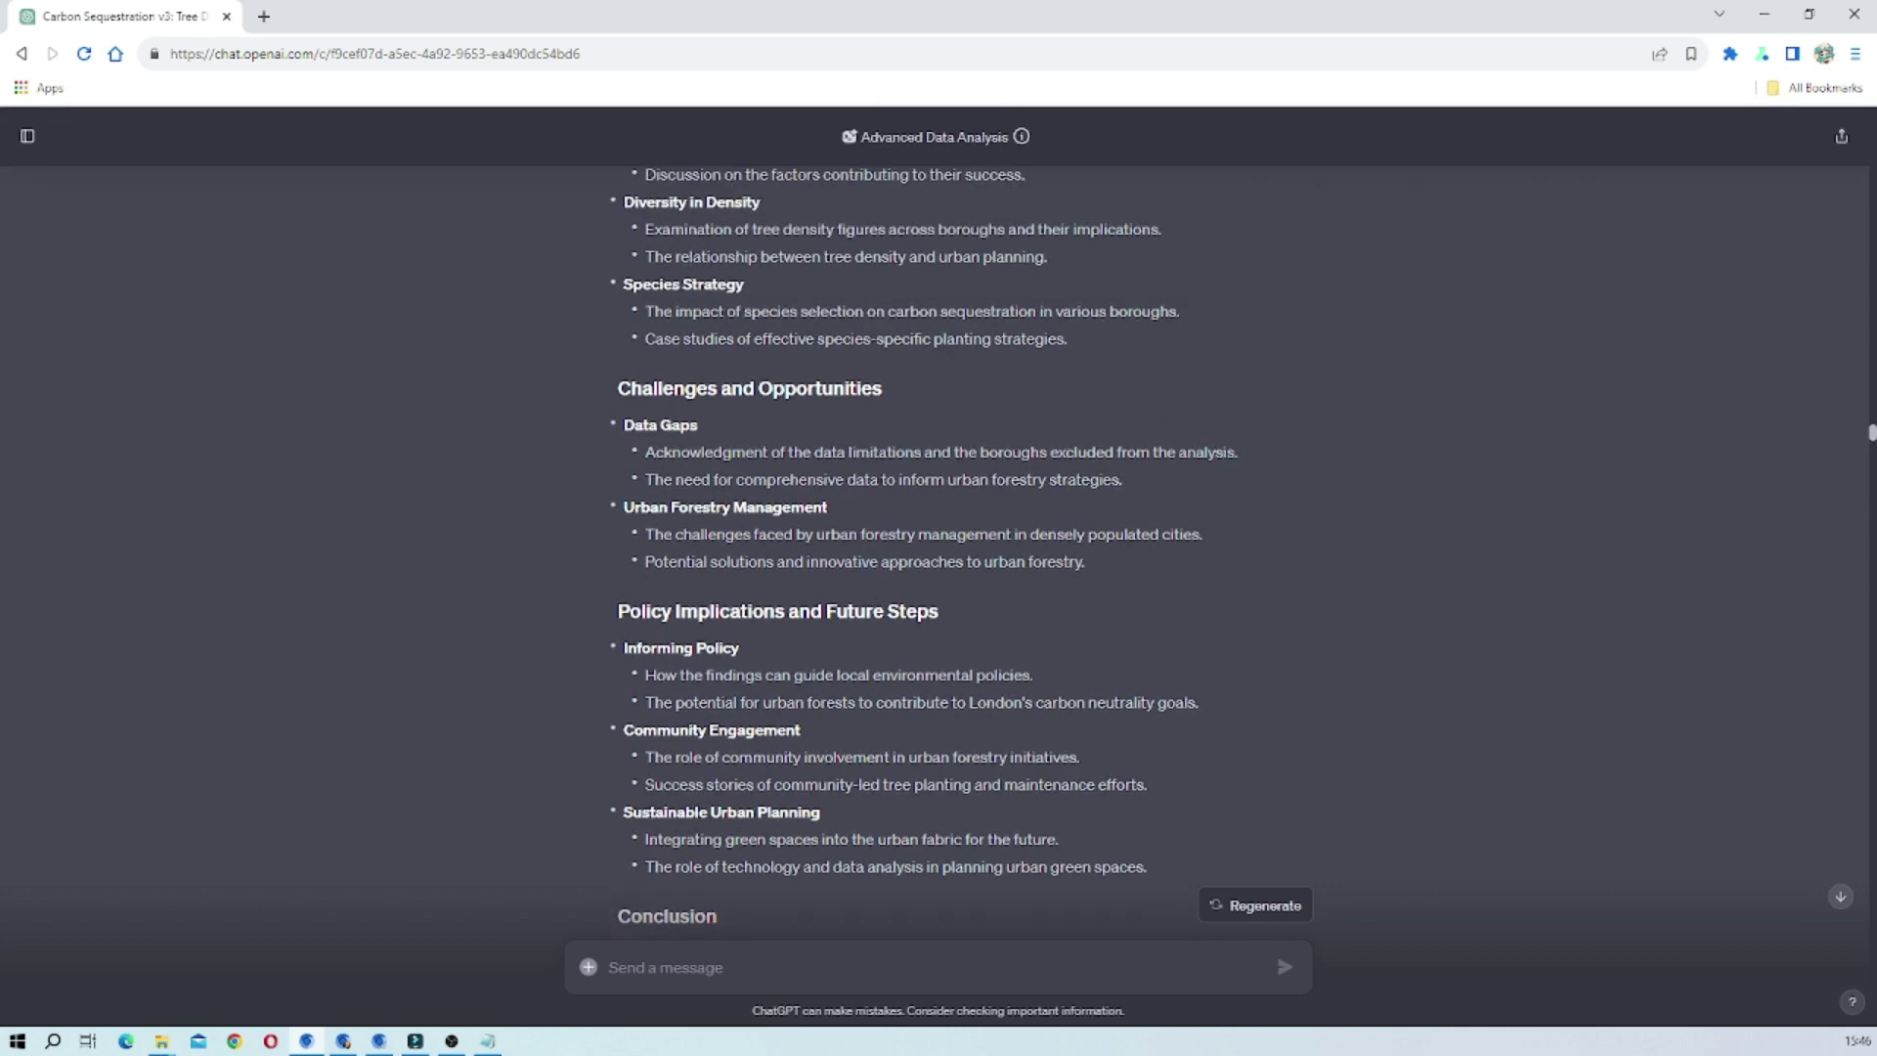
scroll(873, 466, down, 3)
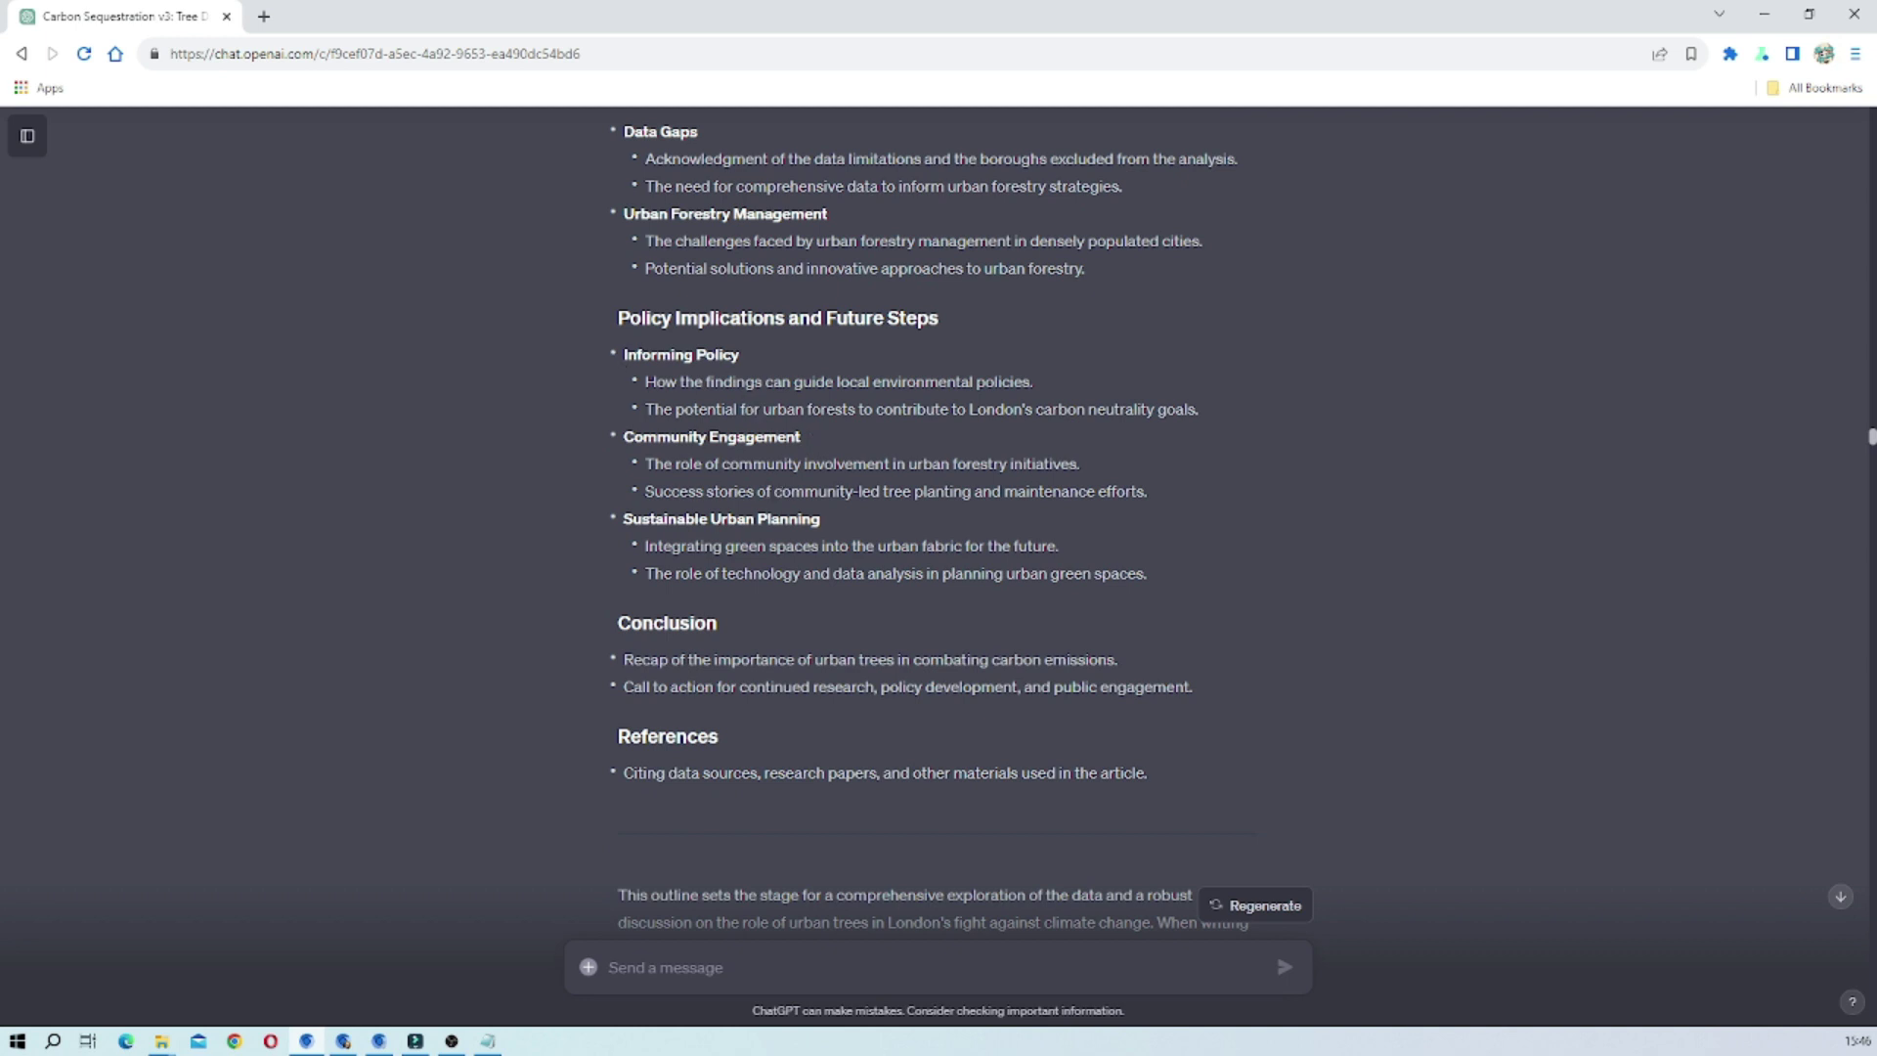
scroll(890, 489, down, 1)
scroll(925, 422, up, 3)
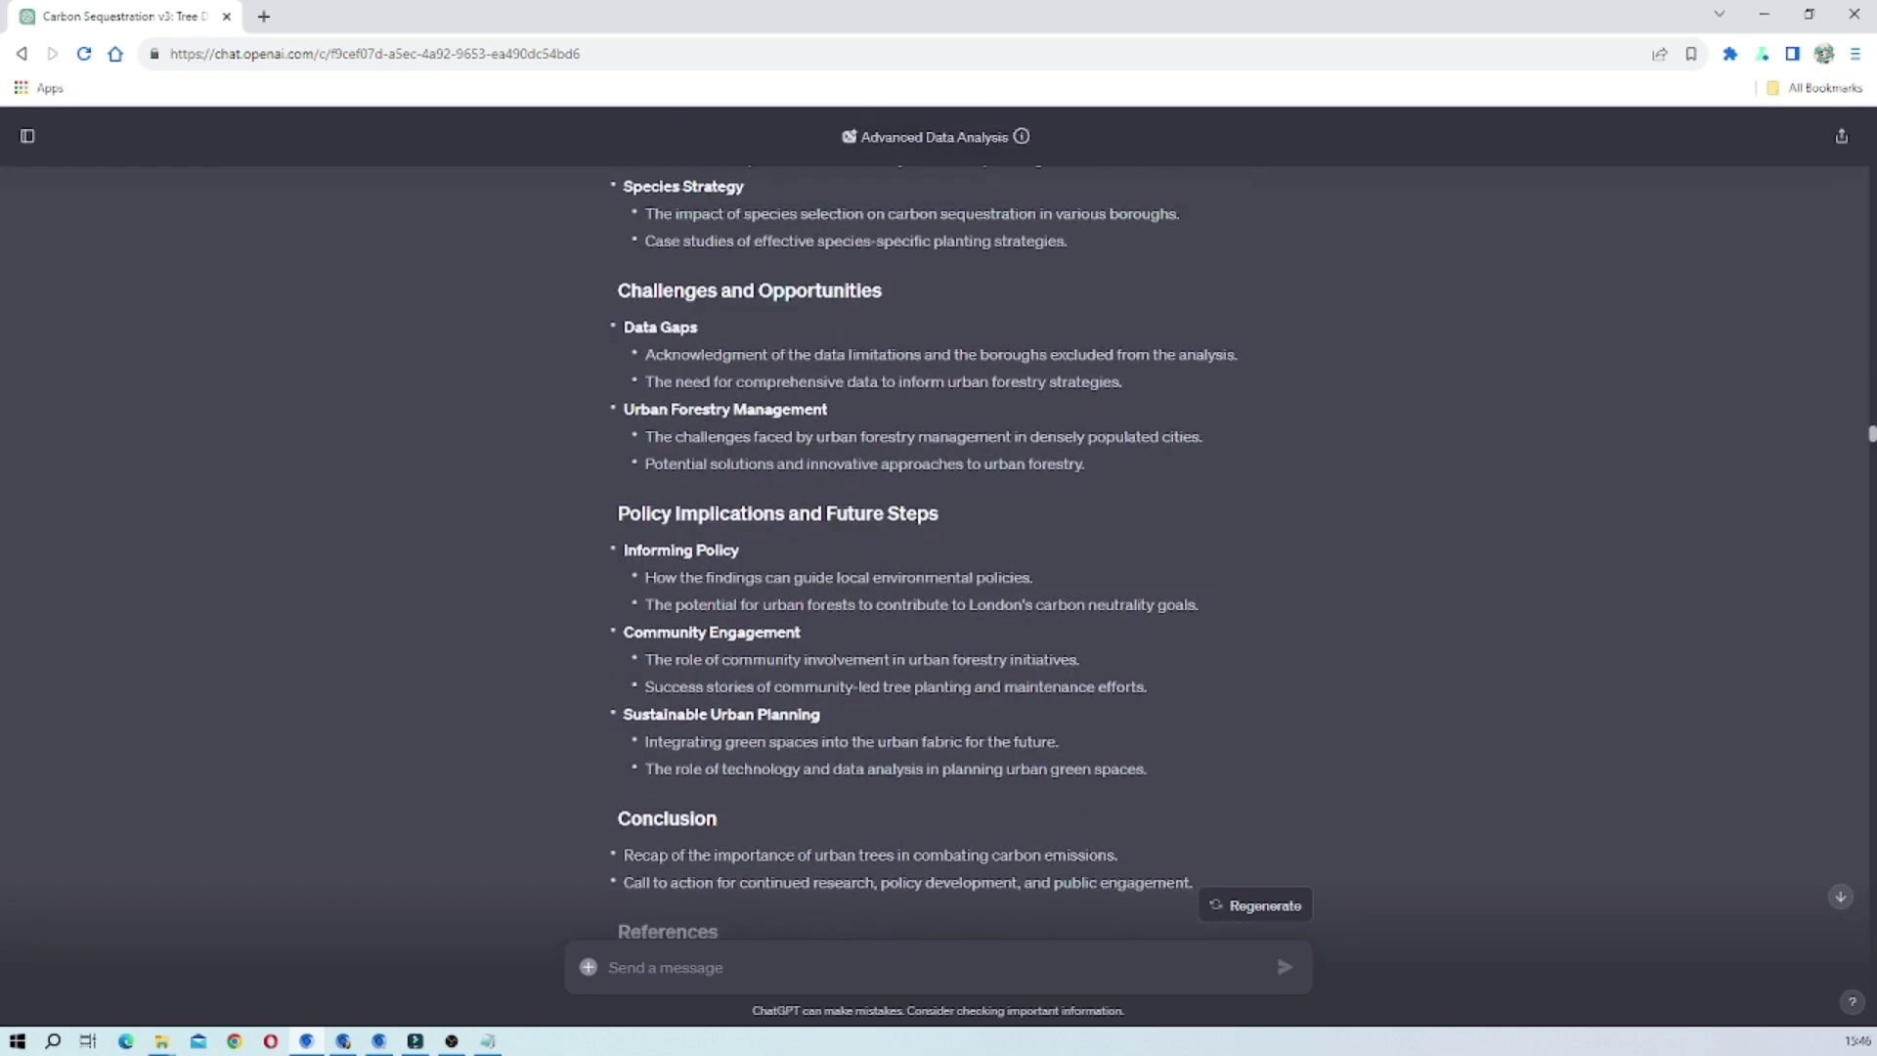
Step: Return to the outline's Introduction and recheck the sections down to Challenges and Opportunities
scroll(871, 536, up, 4)
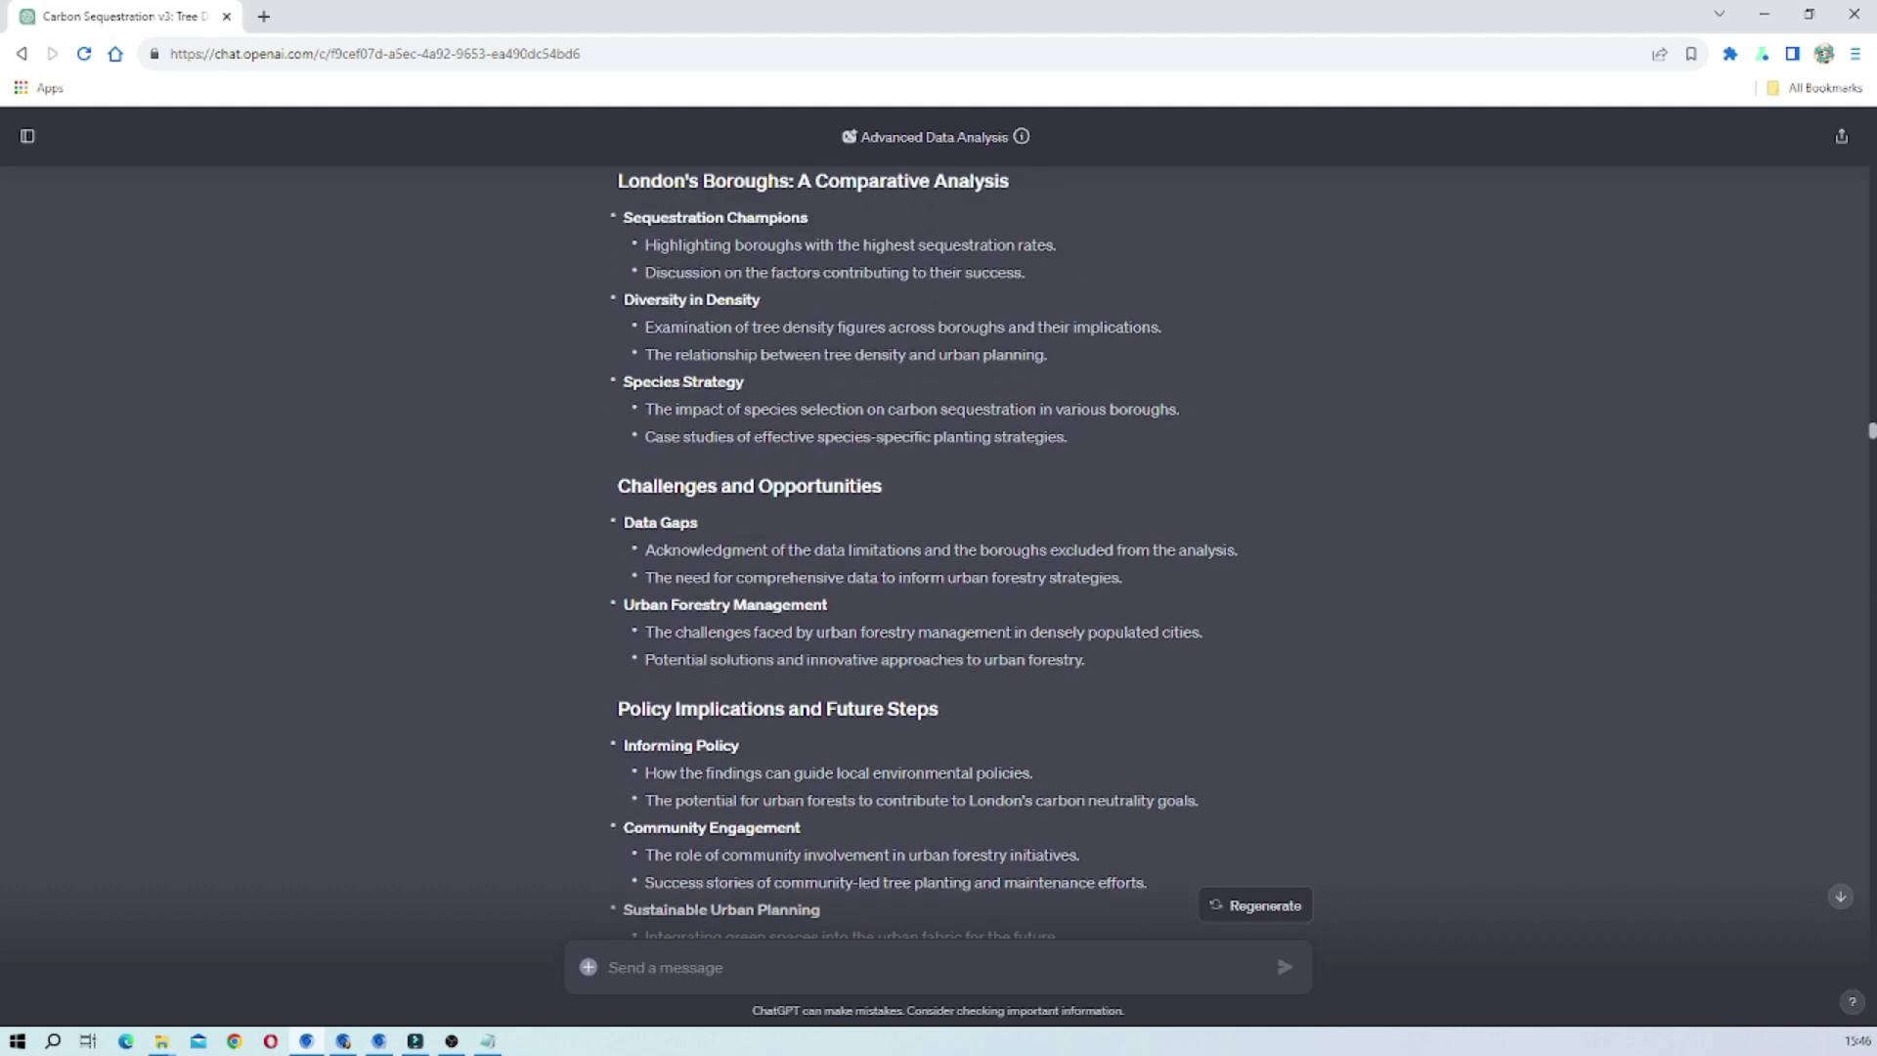
scroll(897, 585, up, 5)
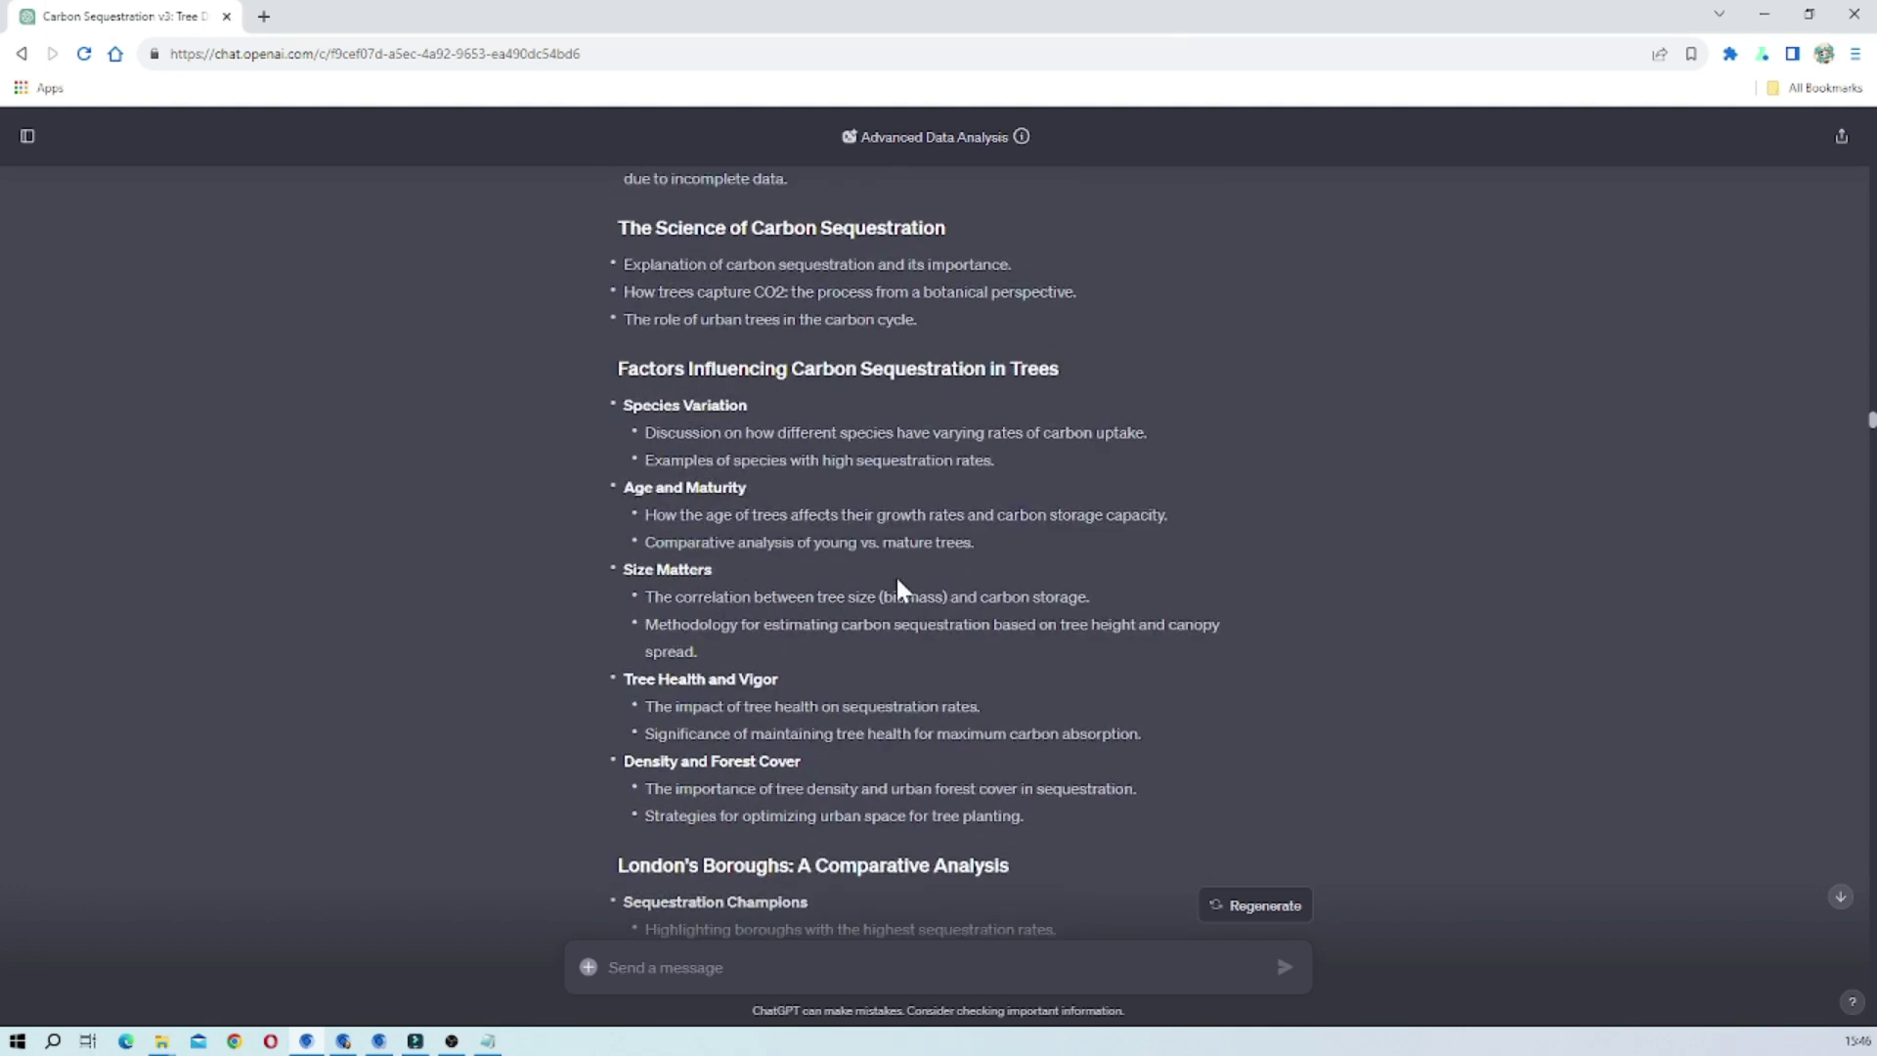
scroll(898, 588, up, 2)
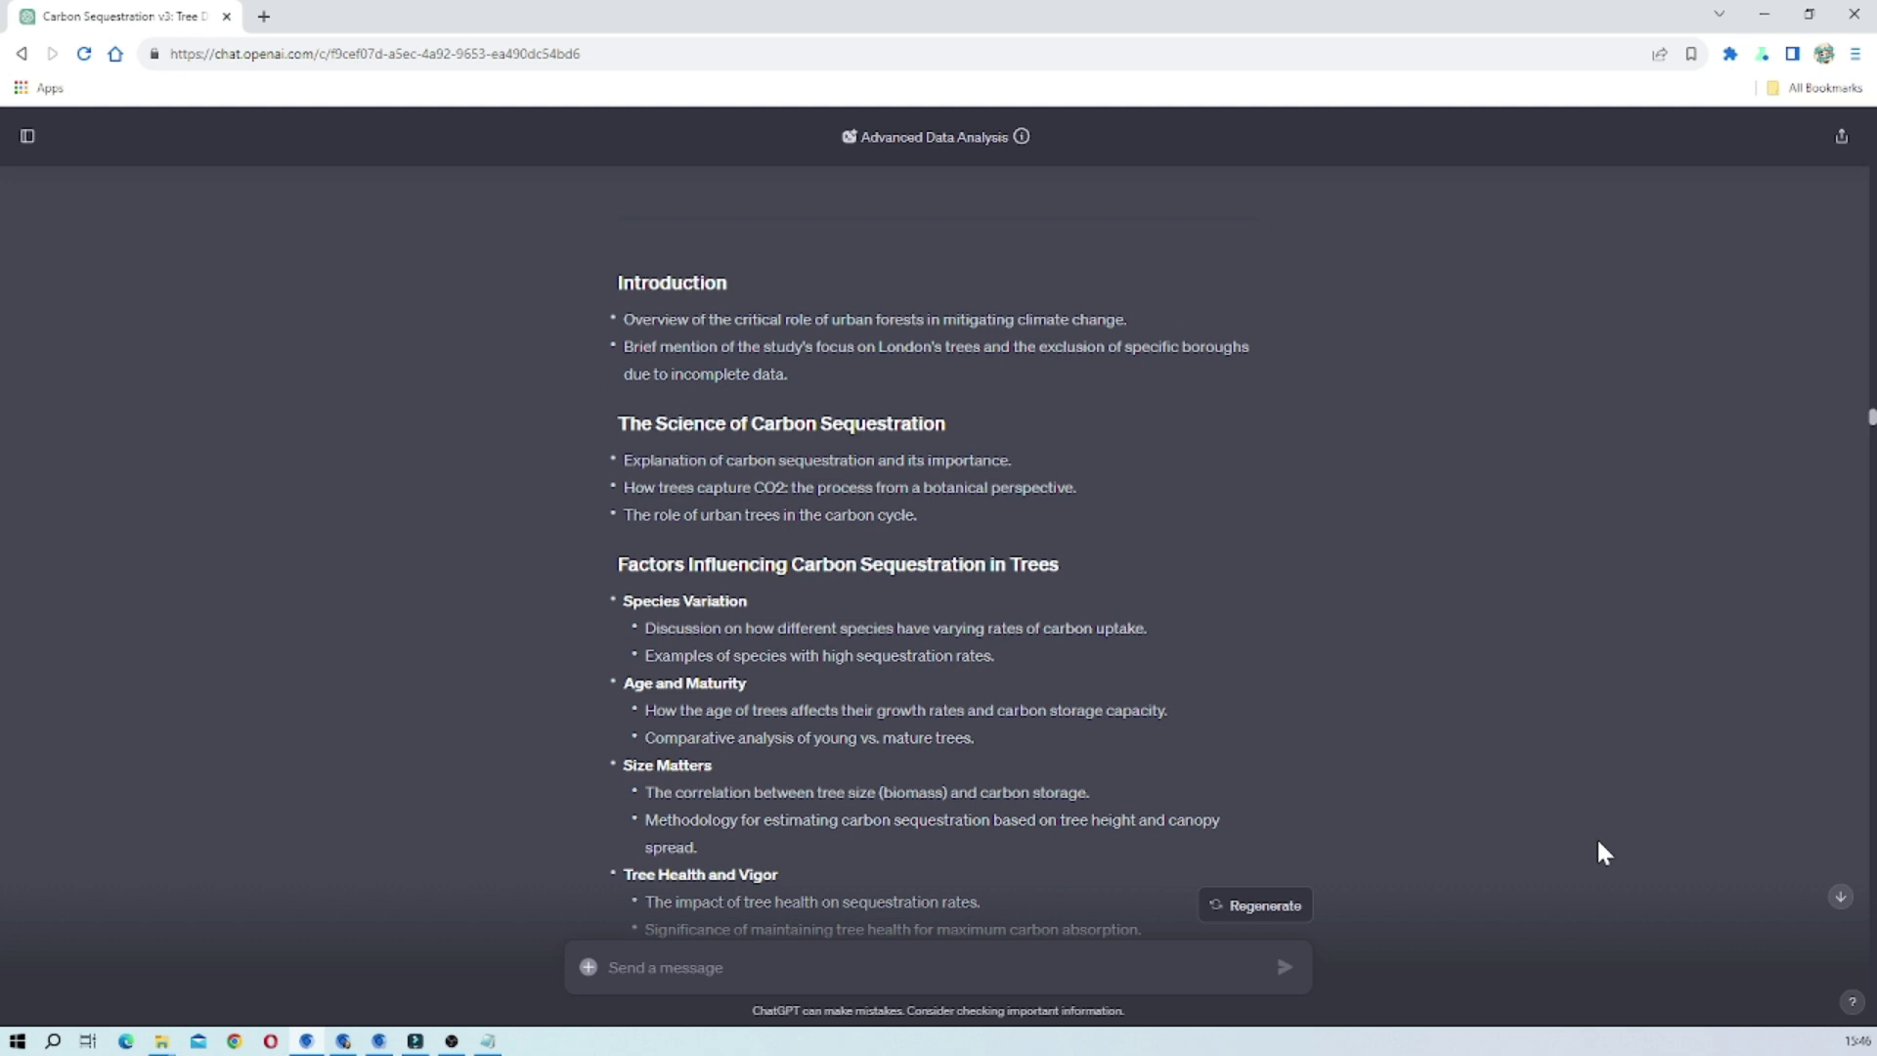
scroll(1240, 497, down, 2)
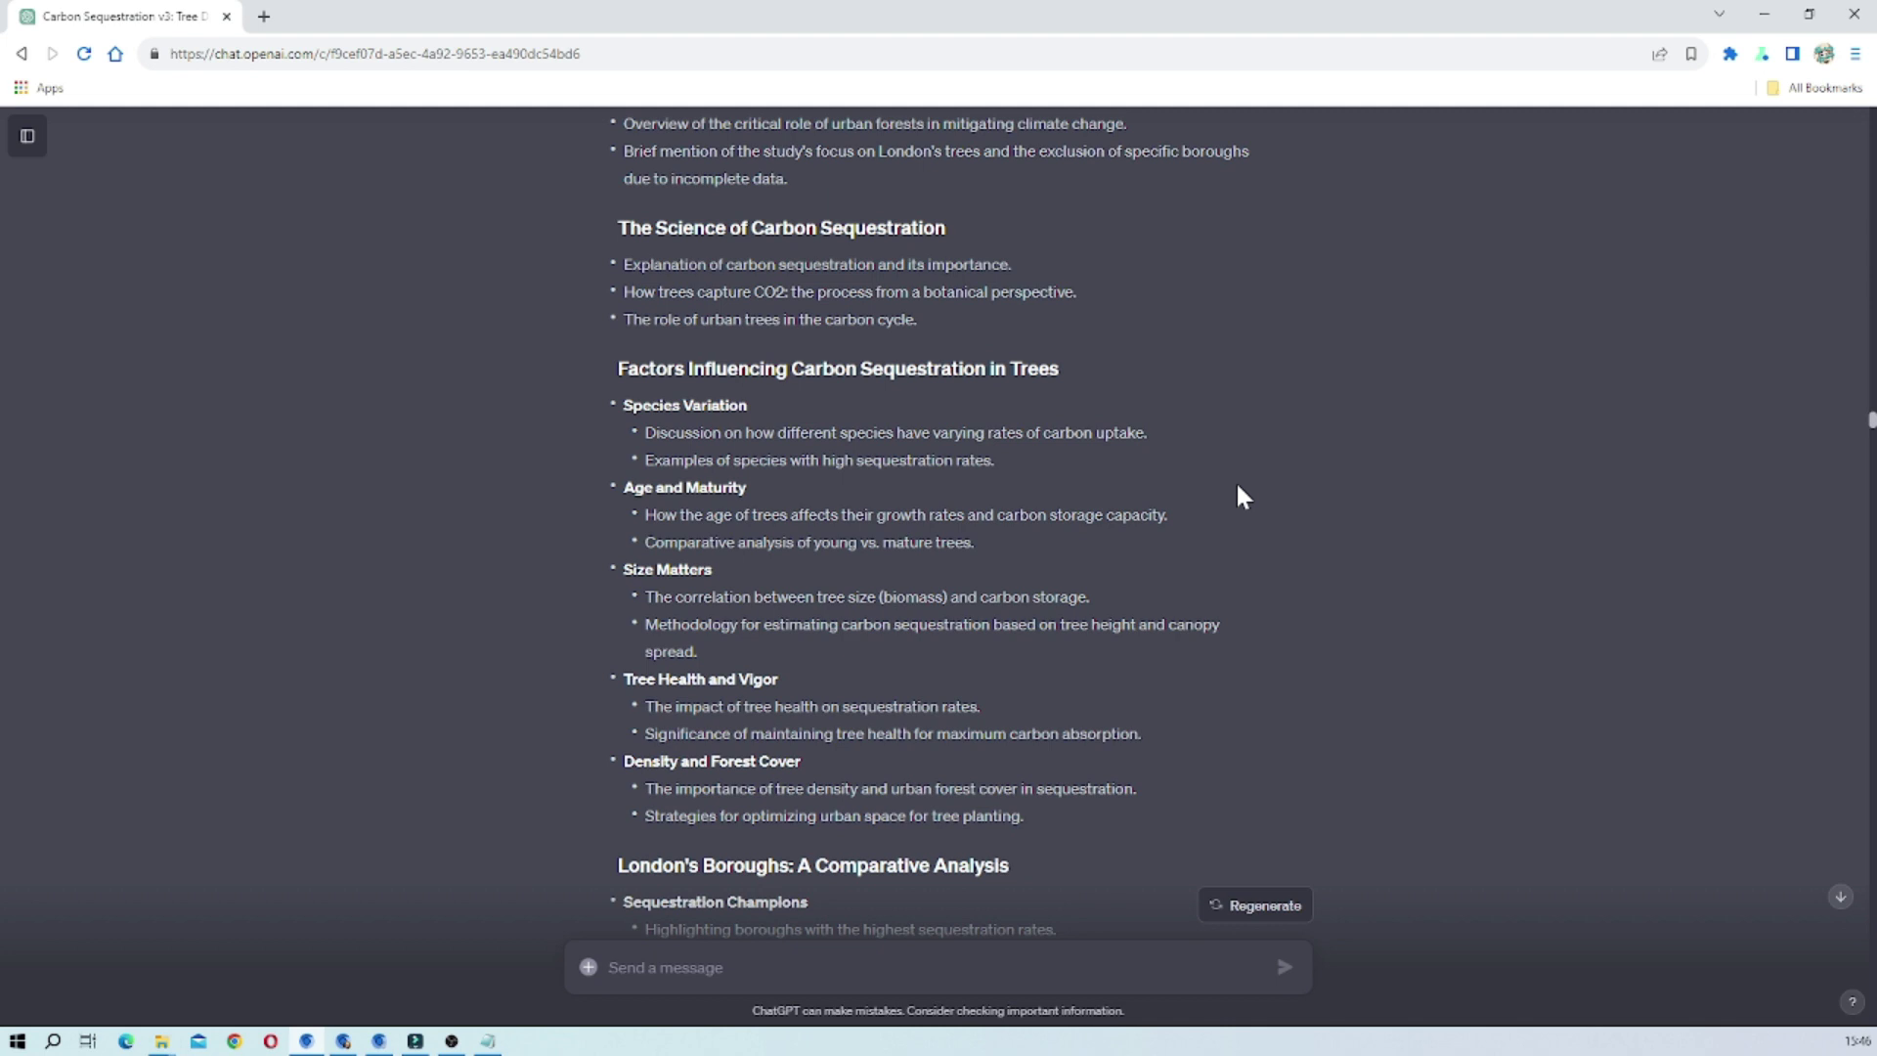
scroll(1237, 488, down, 3)
scroll(1238, 488, down, 3)
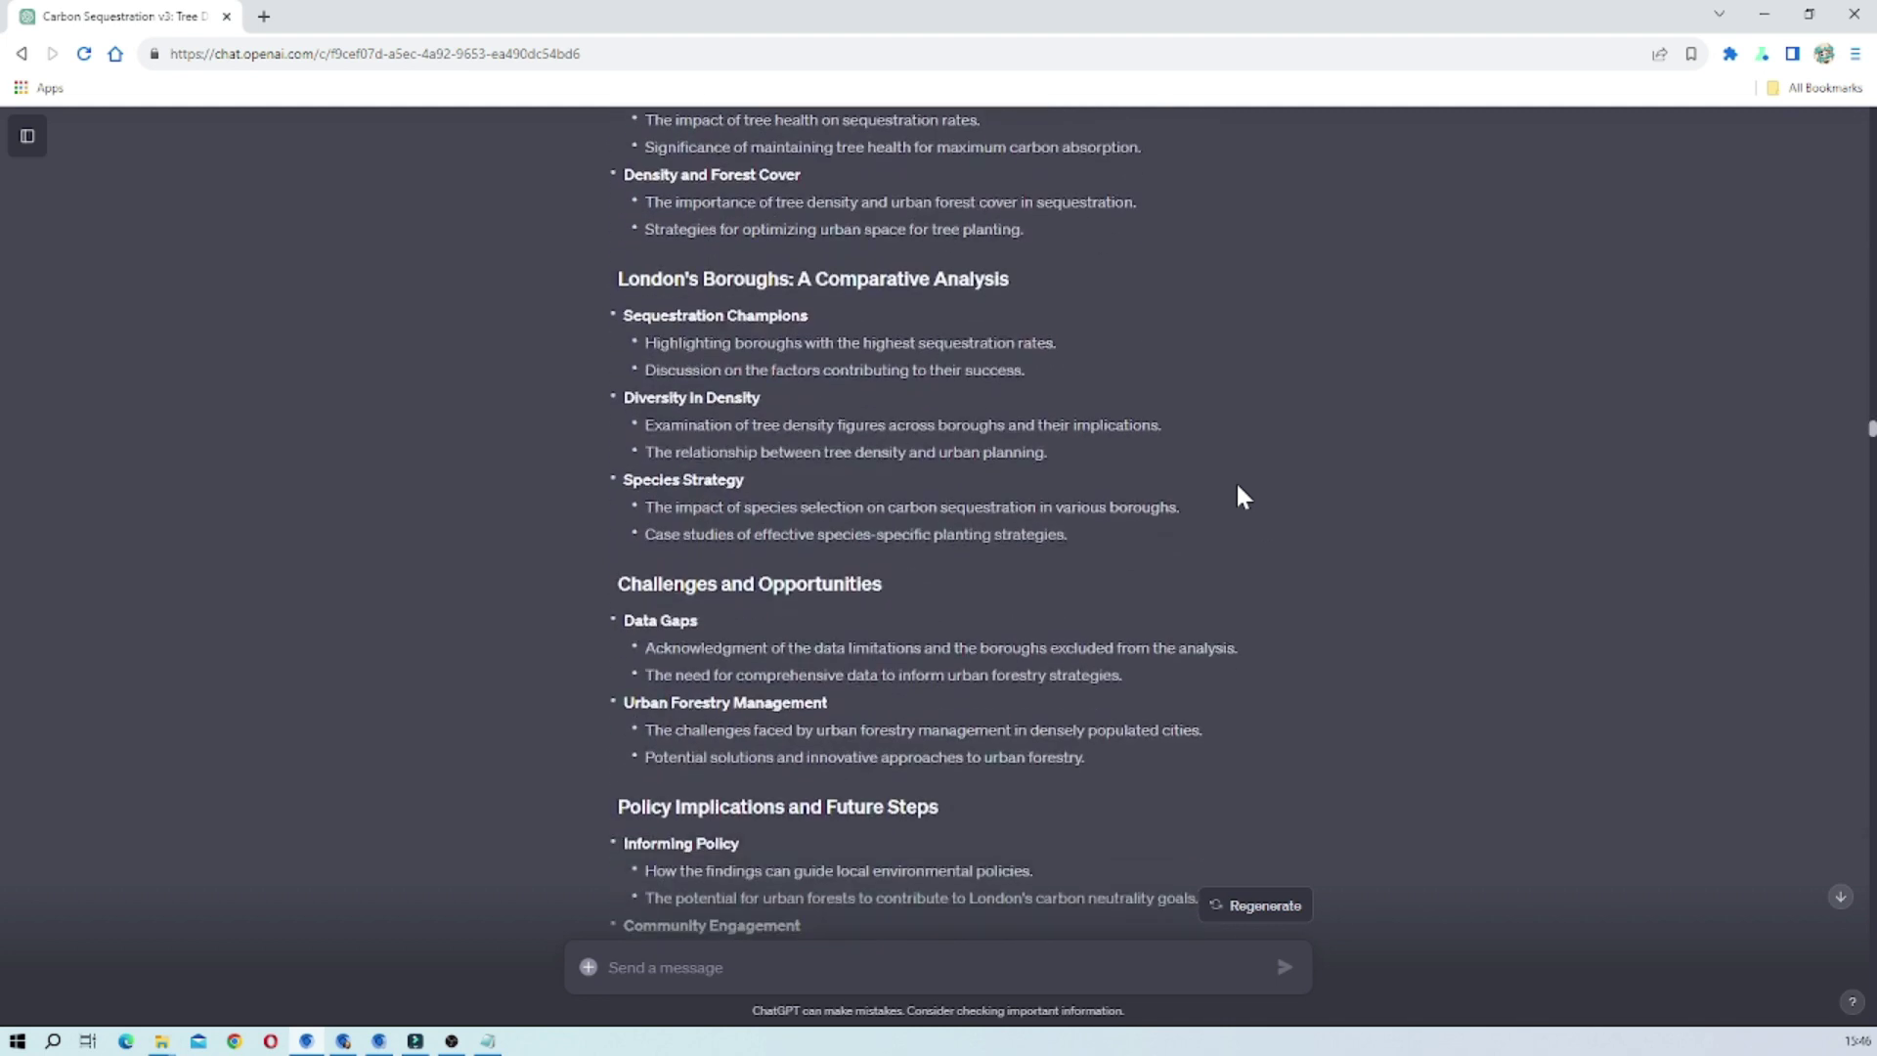
Step: Examine the outline from London's Boroughs: A Comparative Analysis through References and the closing note
scroll(1237, 486, down, 2)
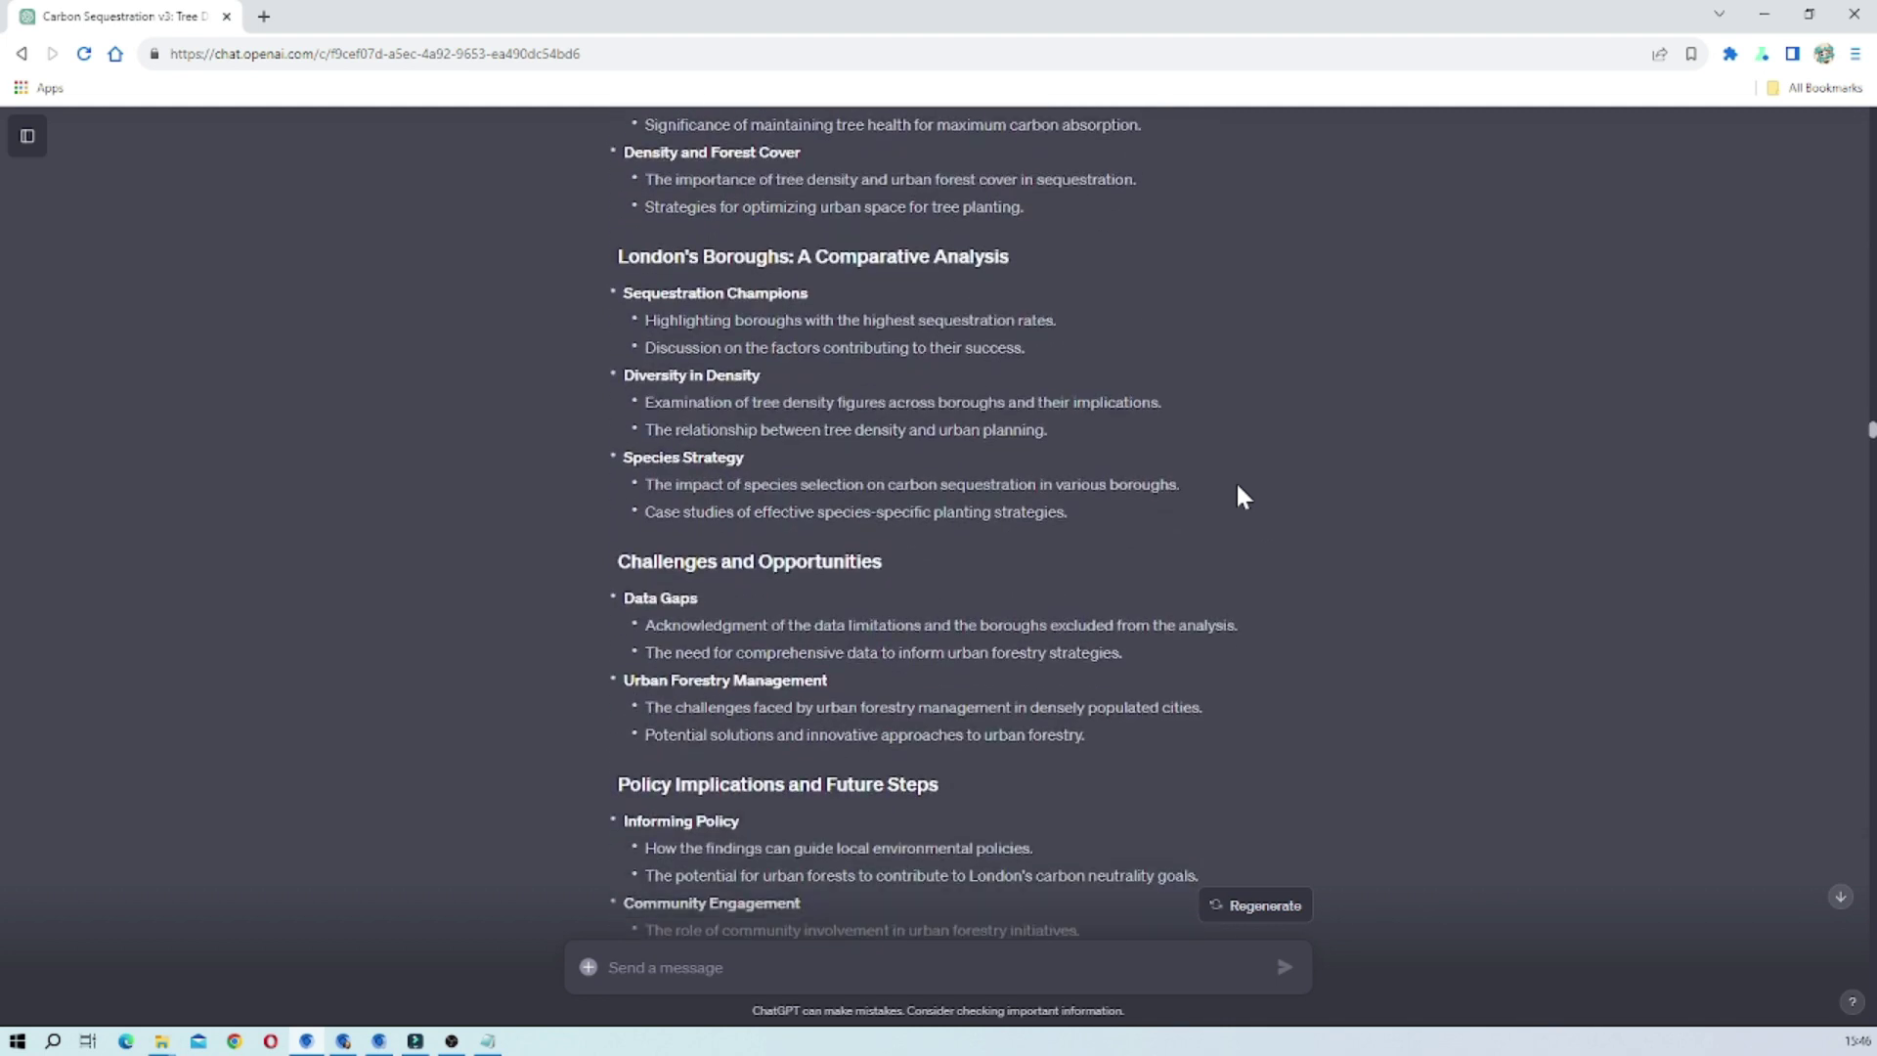
scroll(1242, 497, down, 2)
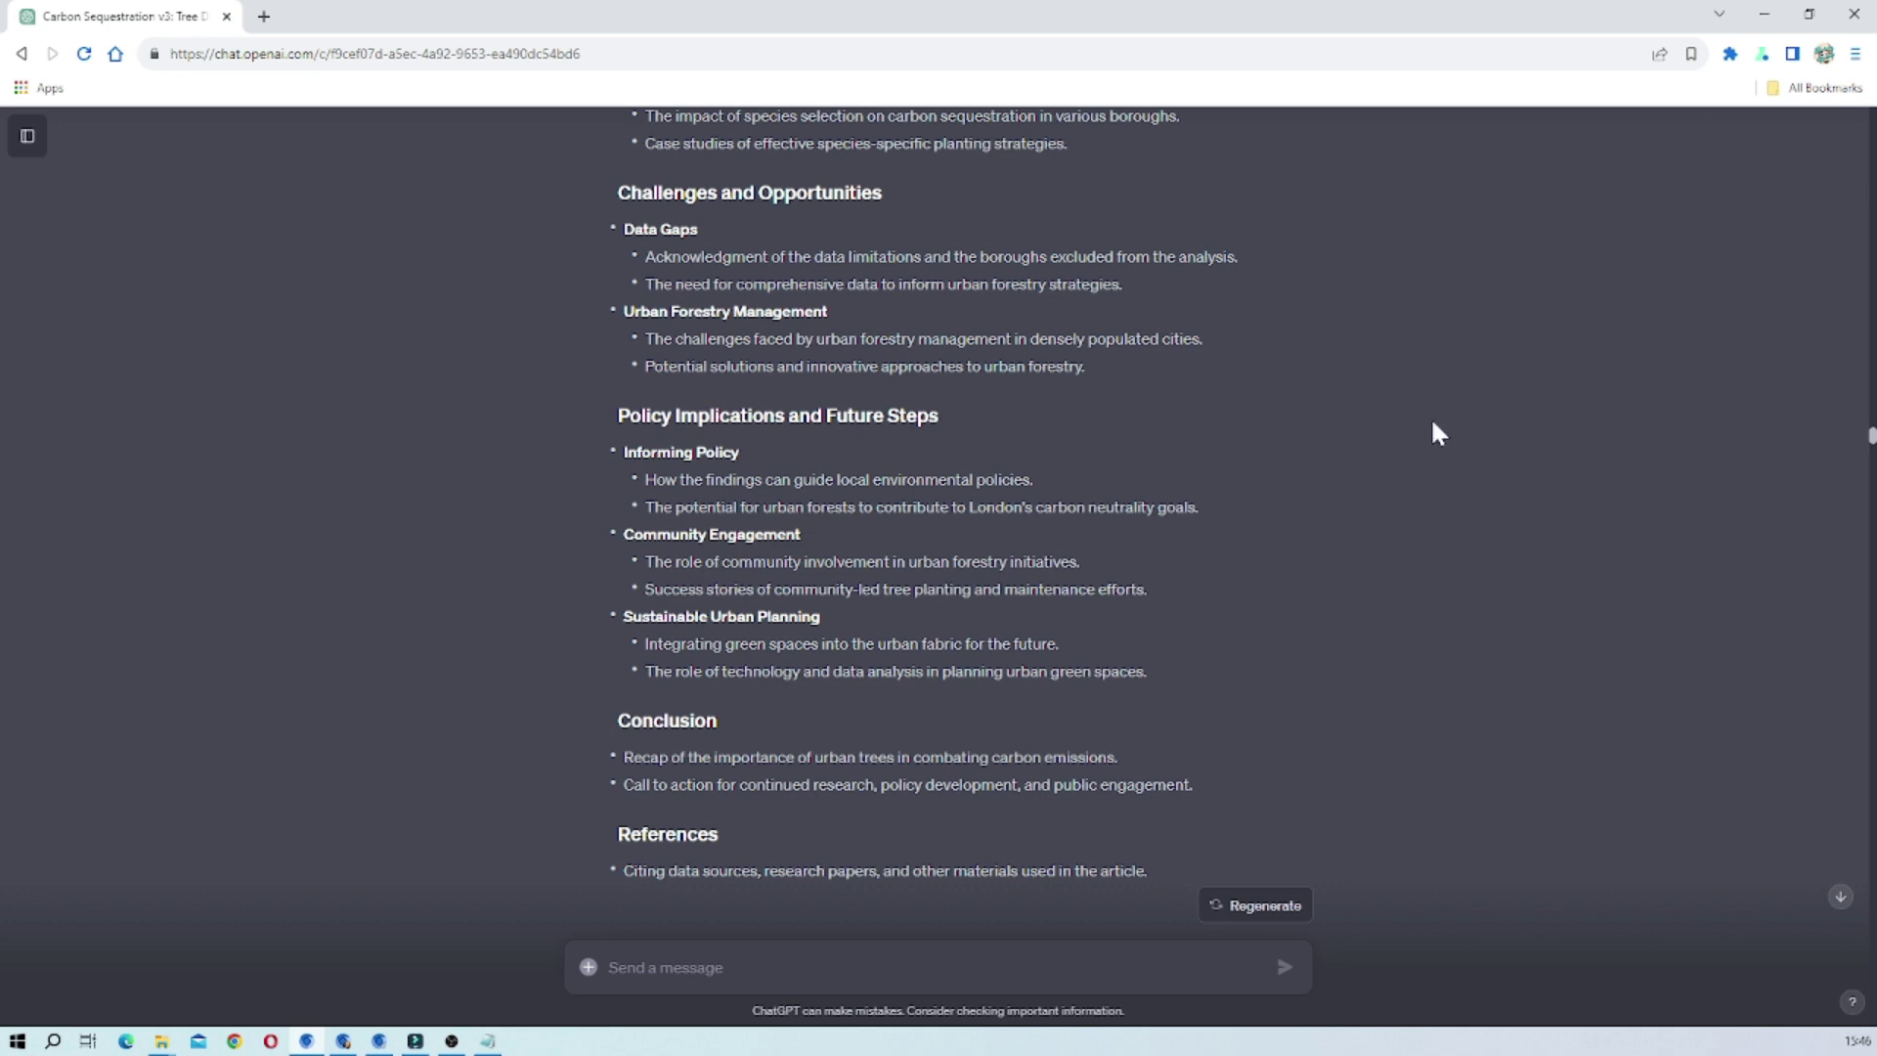
scroll(1474, 422, down, 2)
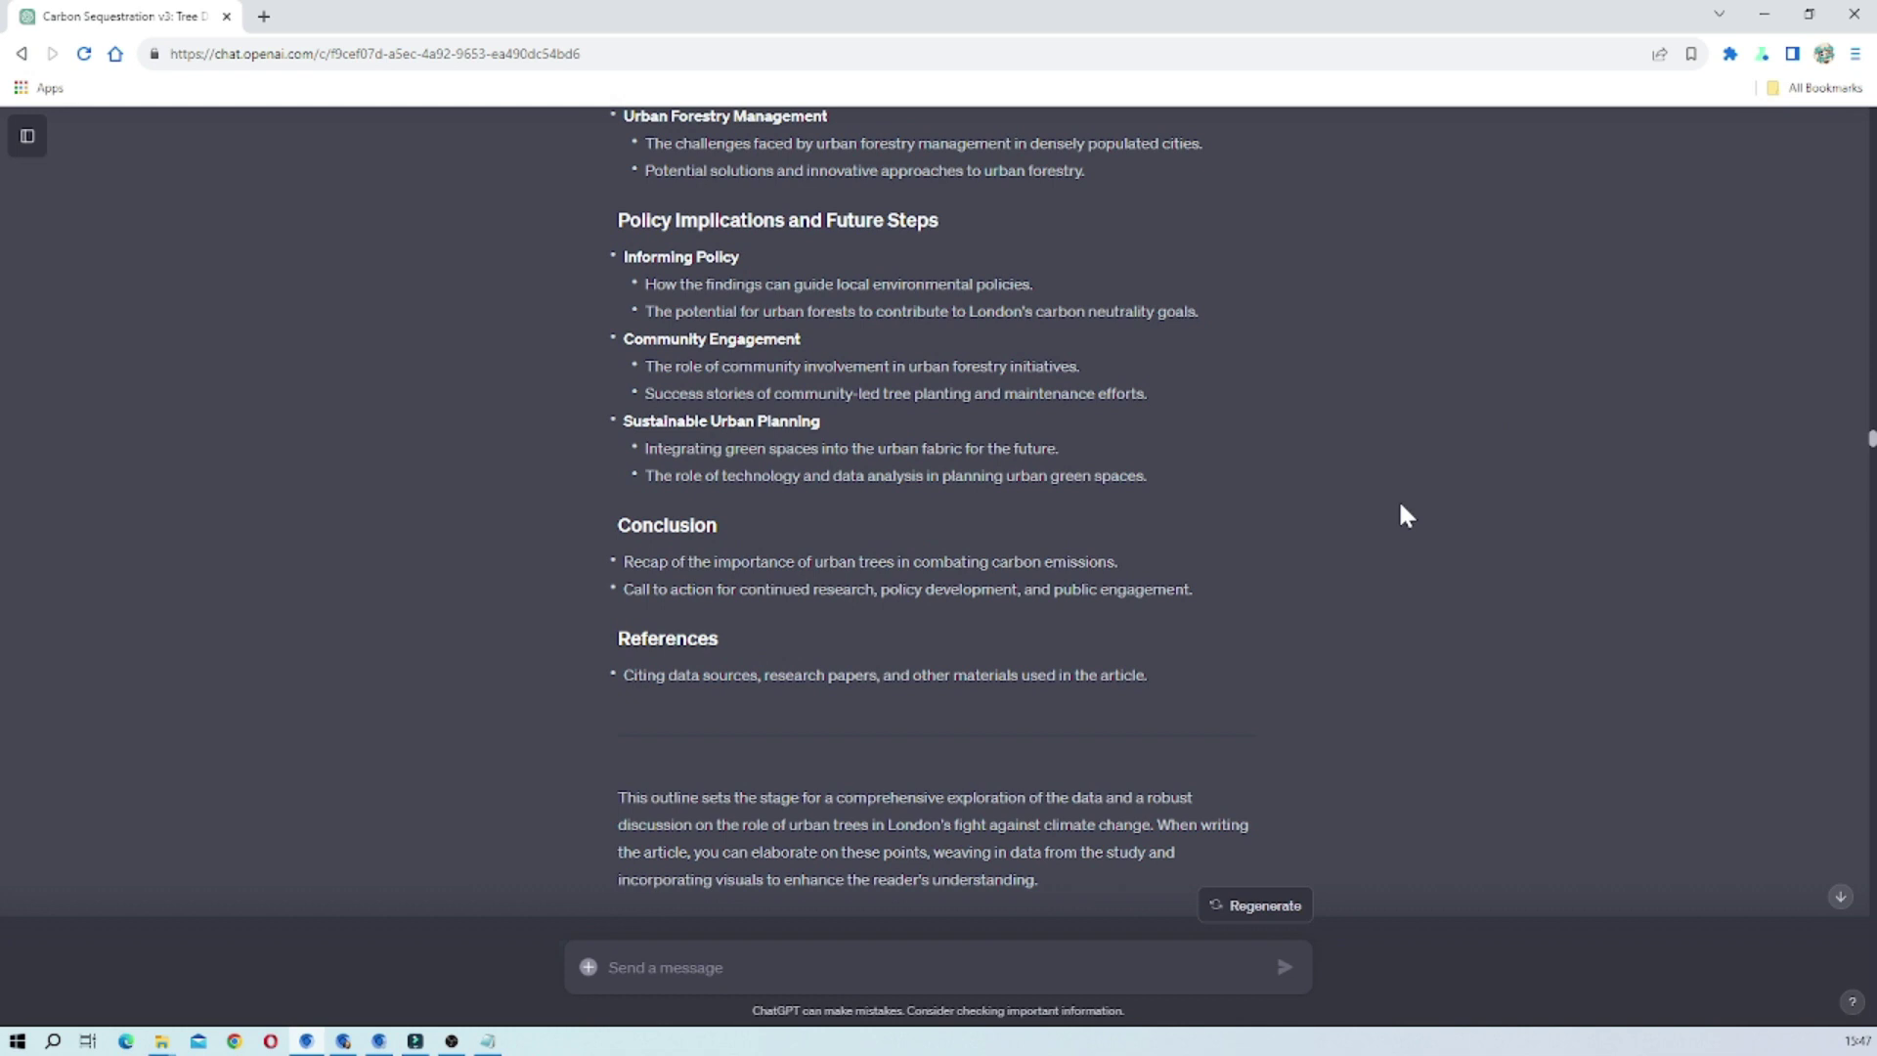
scroll(1405, 515, up, 1)
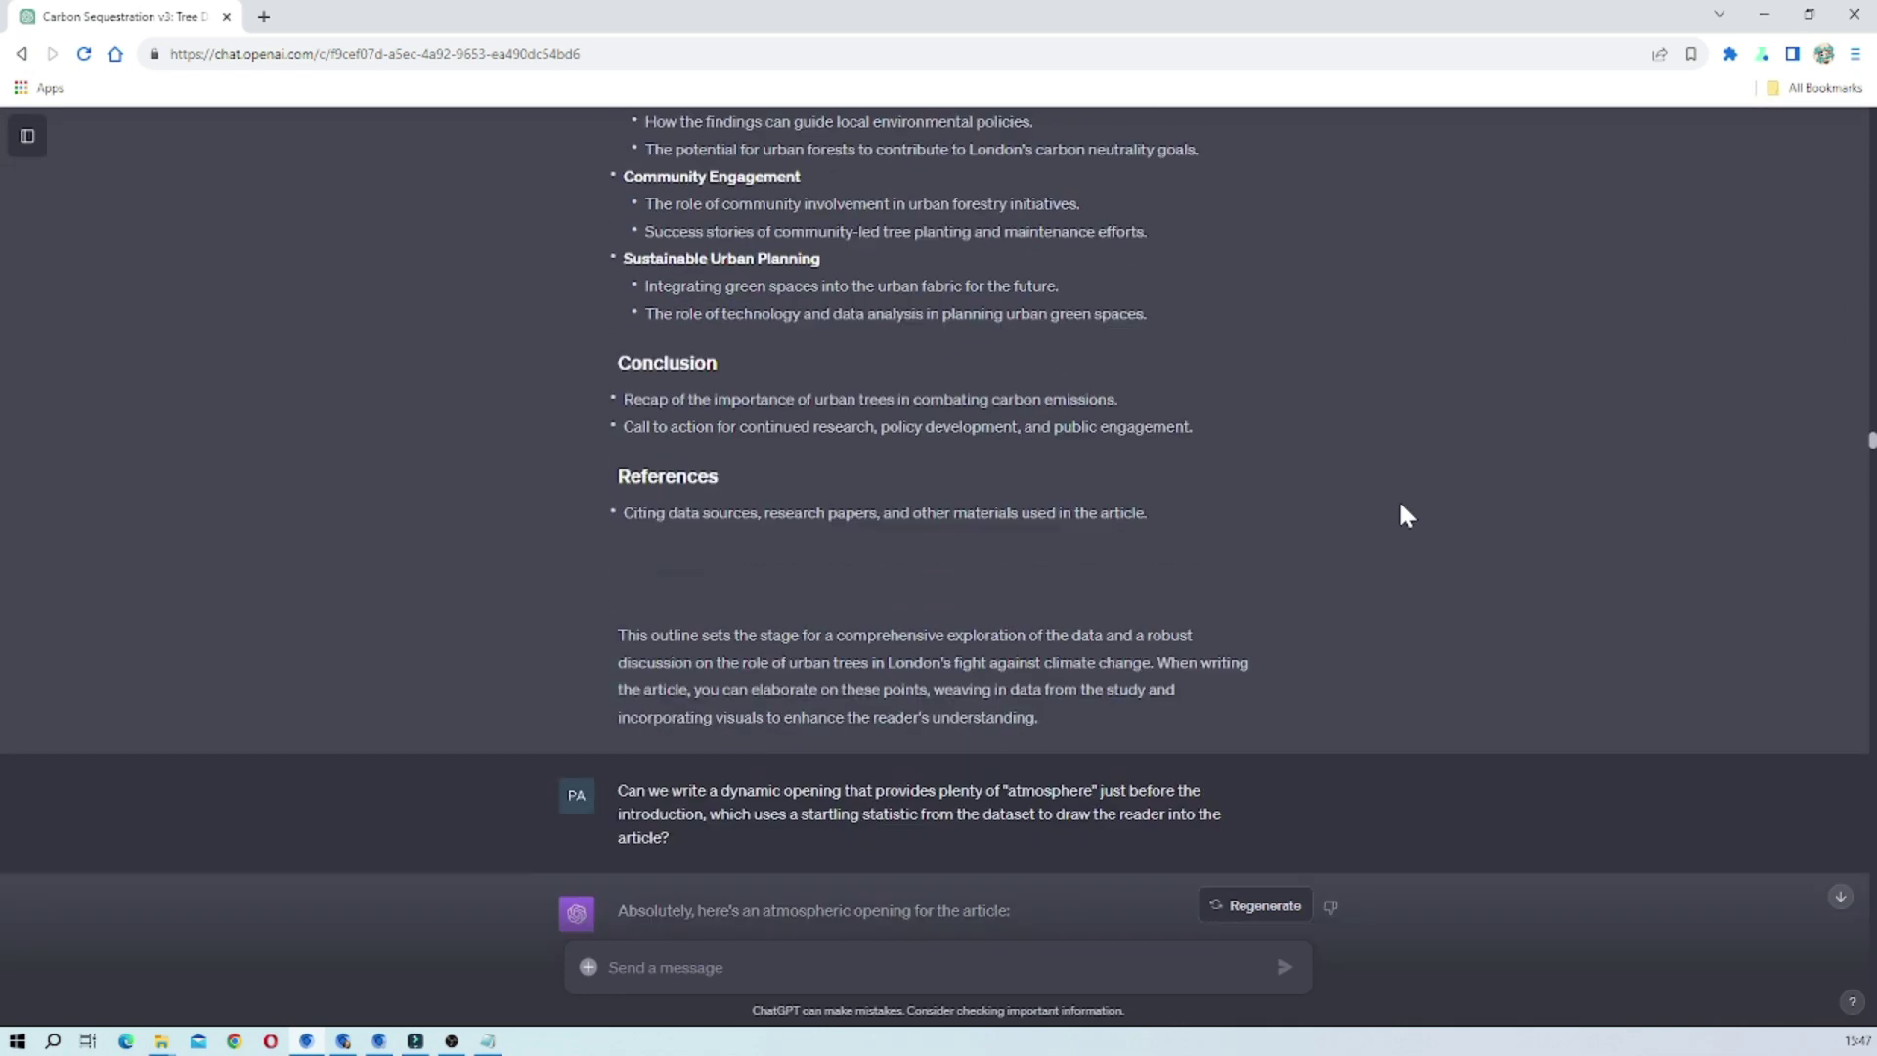
scroll(1405, 515, up, 2)
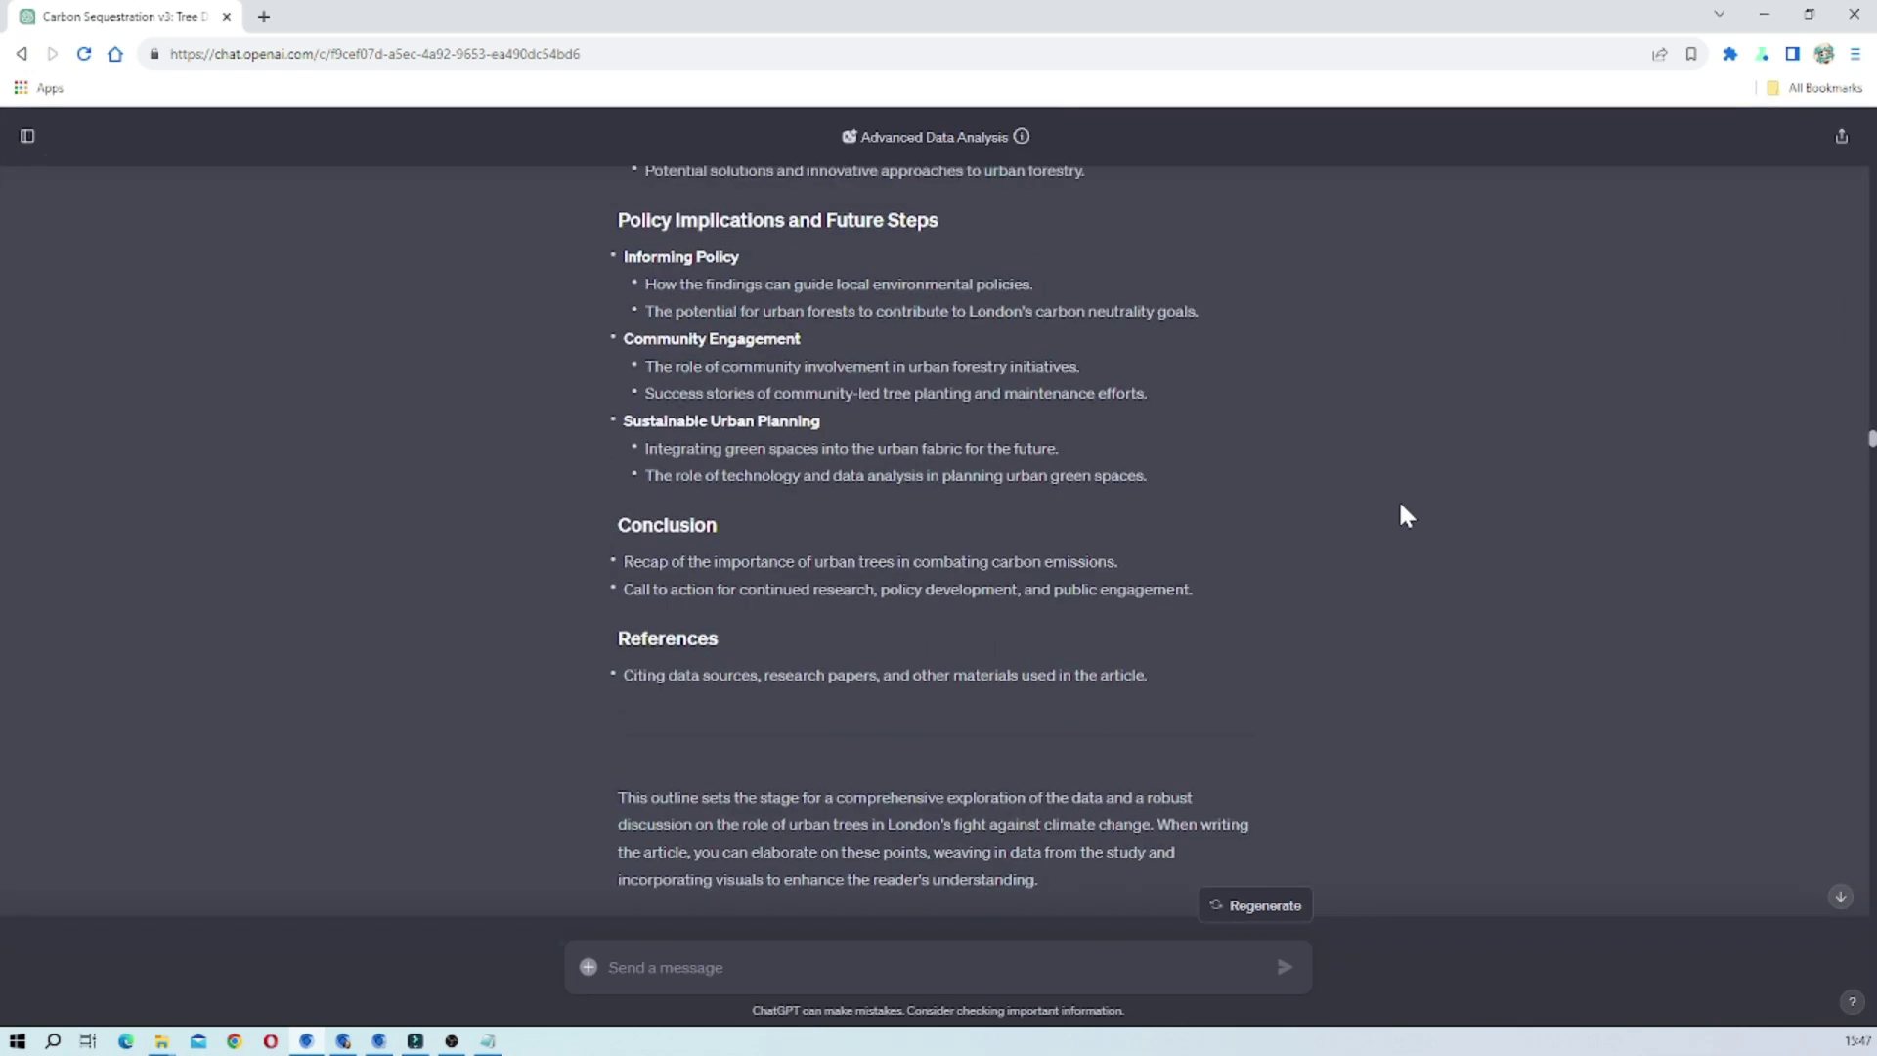
scroll(1404, 515, up, 3)
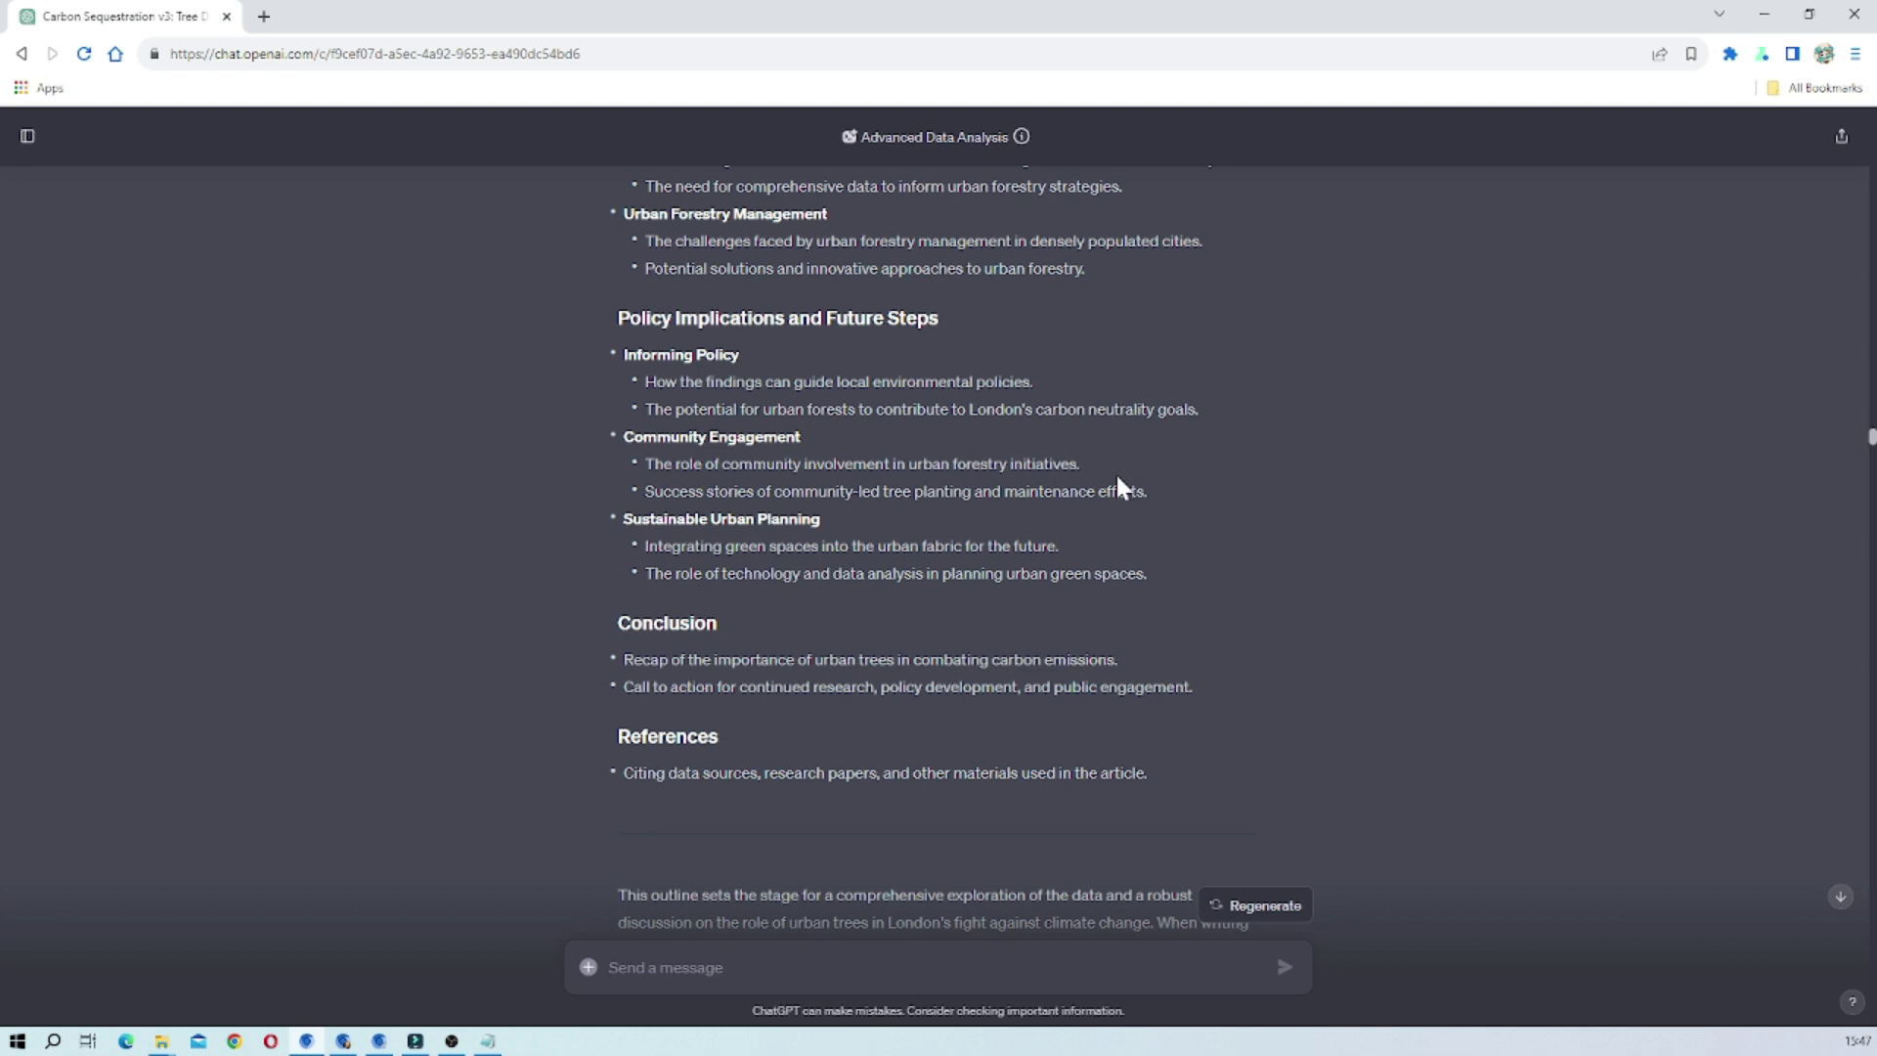
Step: Highlight "The Science of Carbon Sequestration" section and the whole "Factors Influencing Carbon Sequestration in Trees" section in turn, and clear the selection
scroll(1331, 655, up, 10)
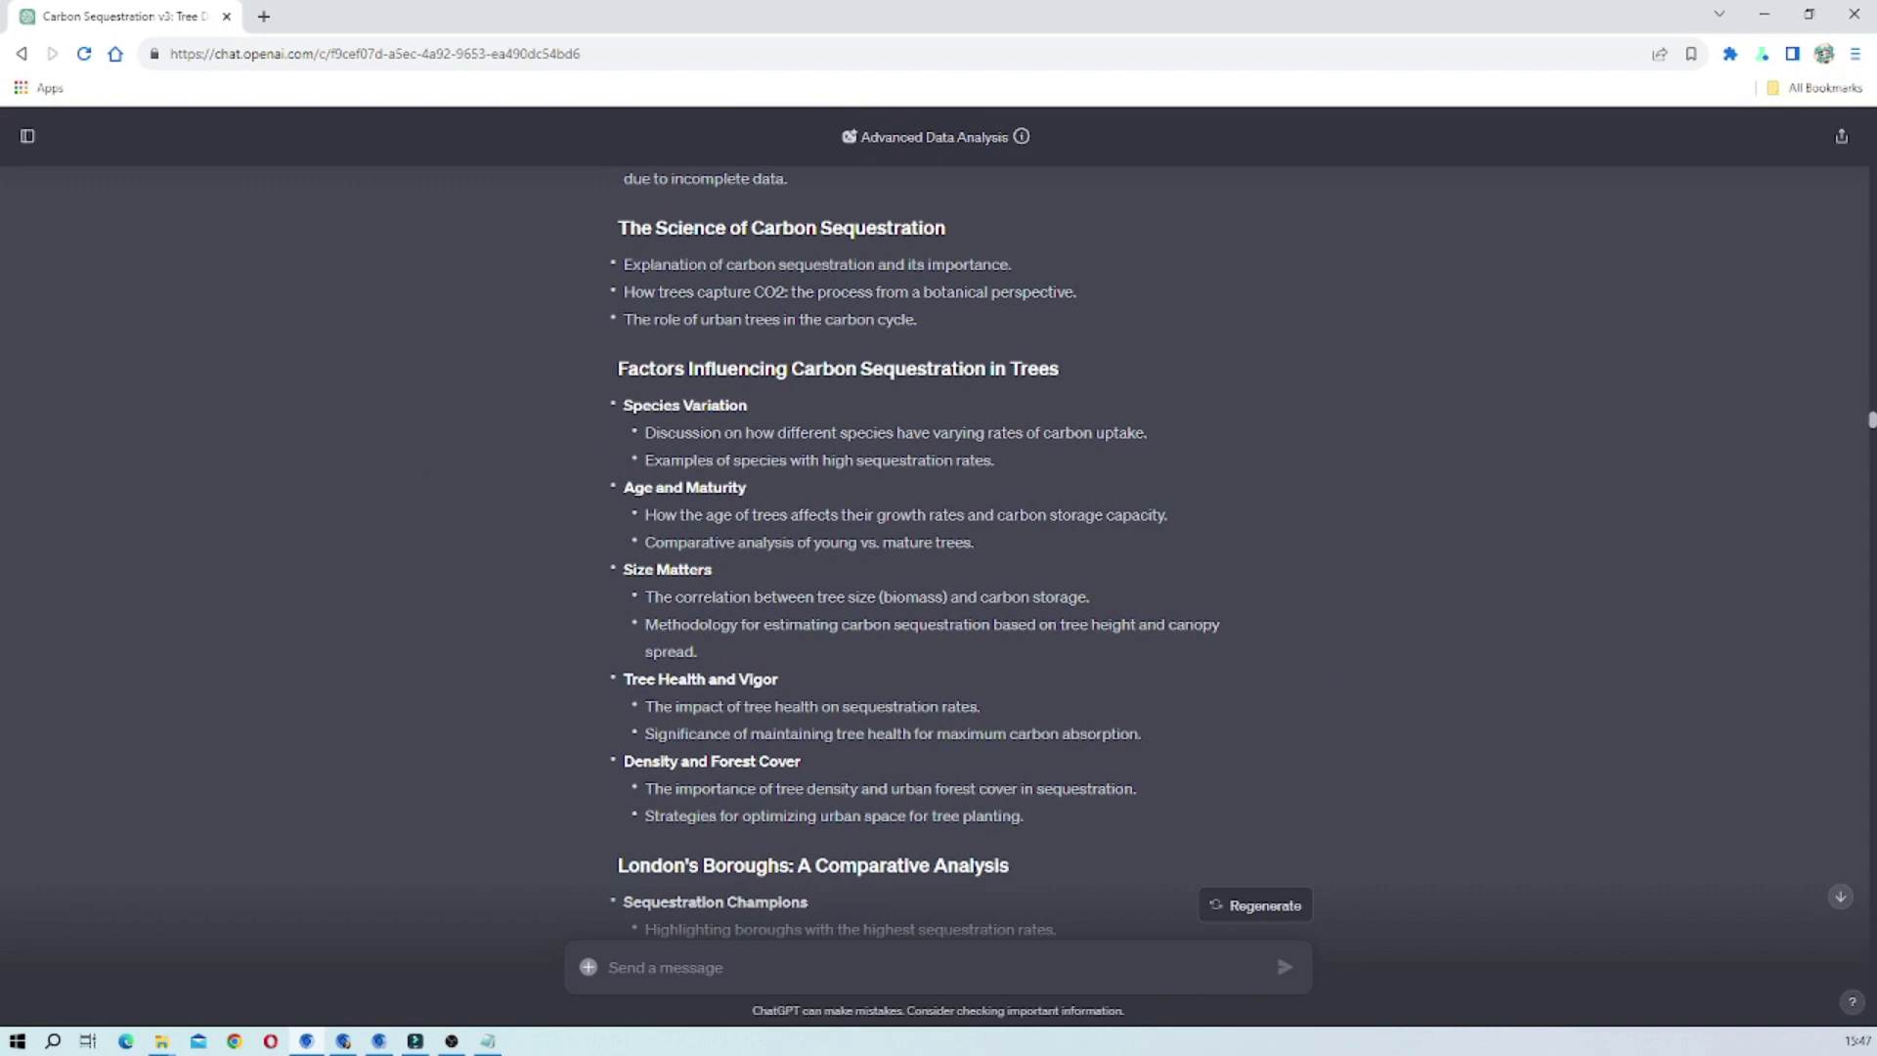
drag(618, 226, 917, 319)
click(792, 418)
drag(618, 368, 1038, 809)
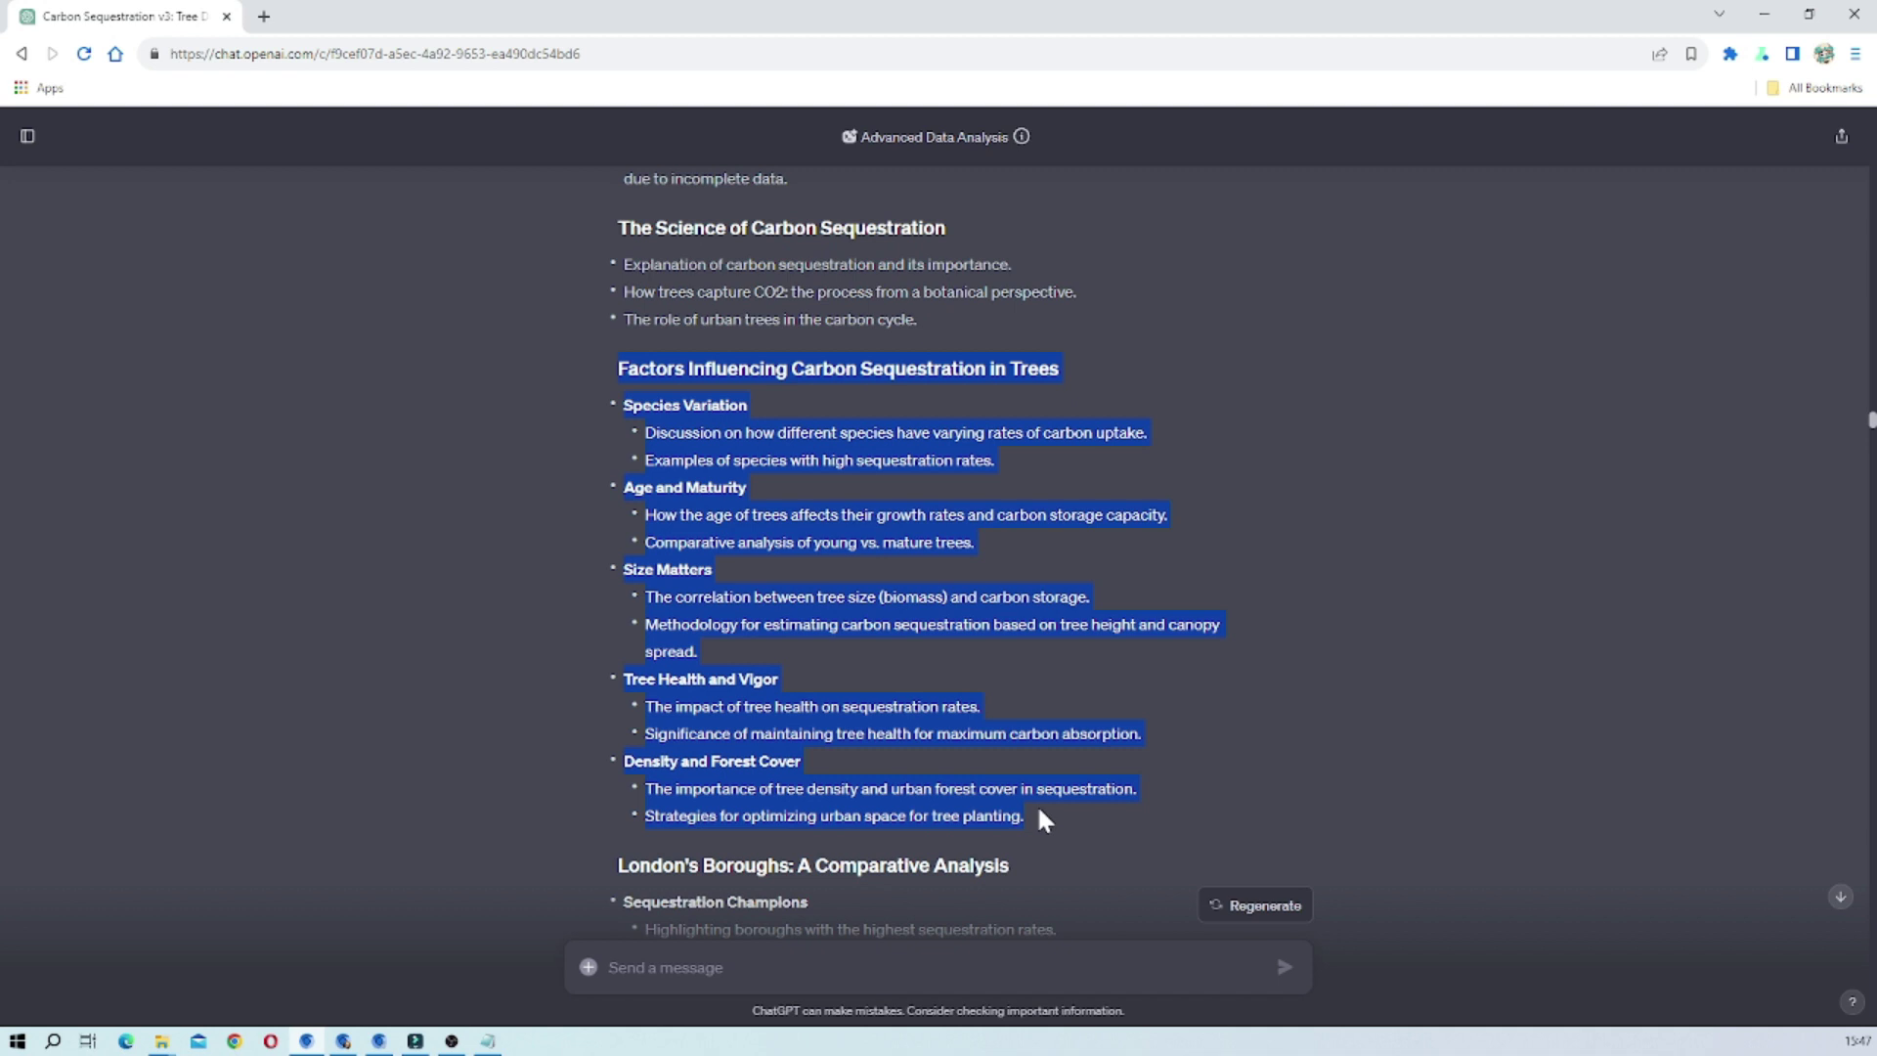
scroll(1219, 419, up, 3)
scroll(1219, 418, down, 3)
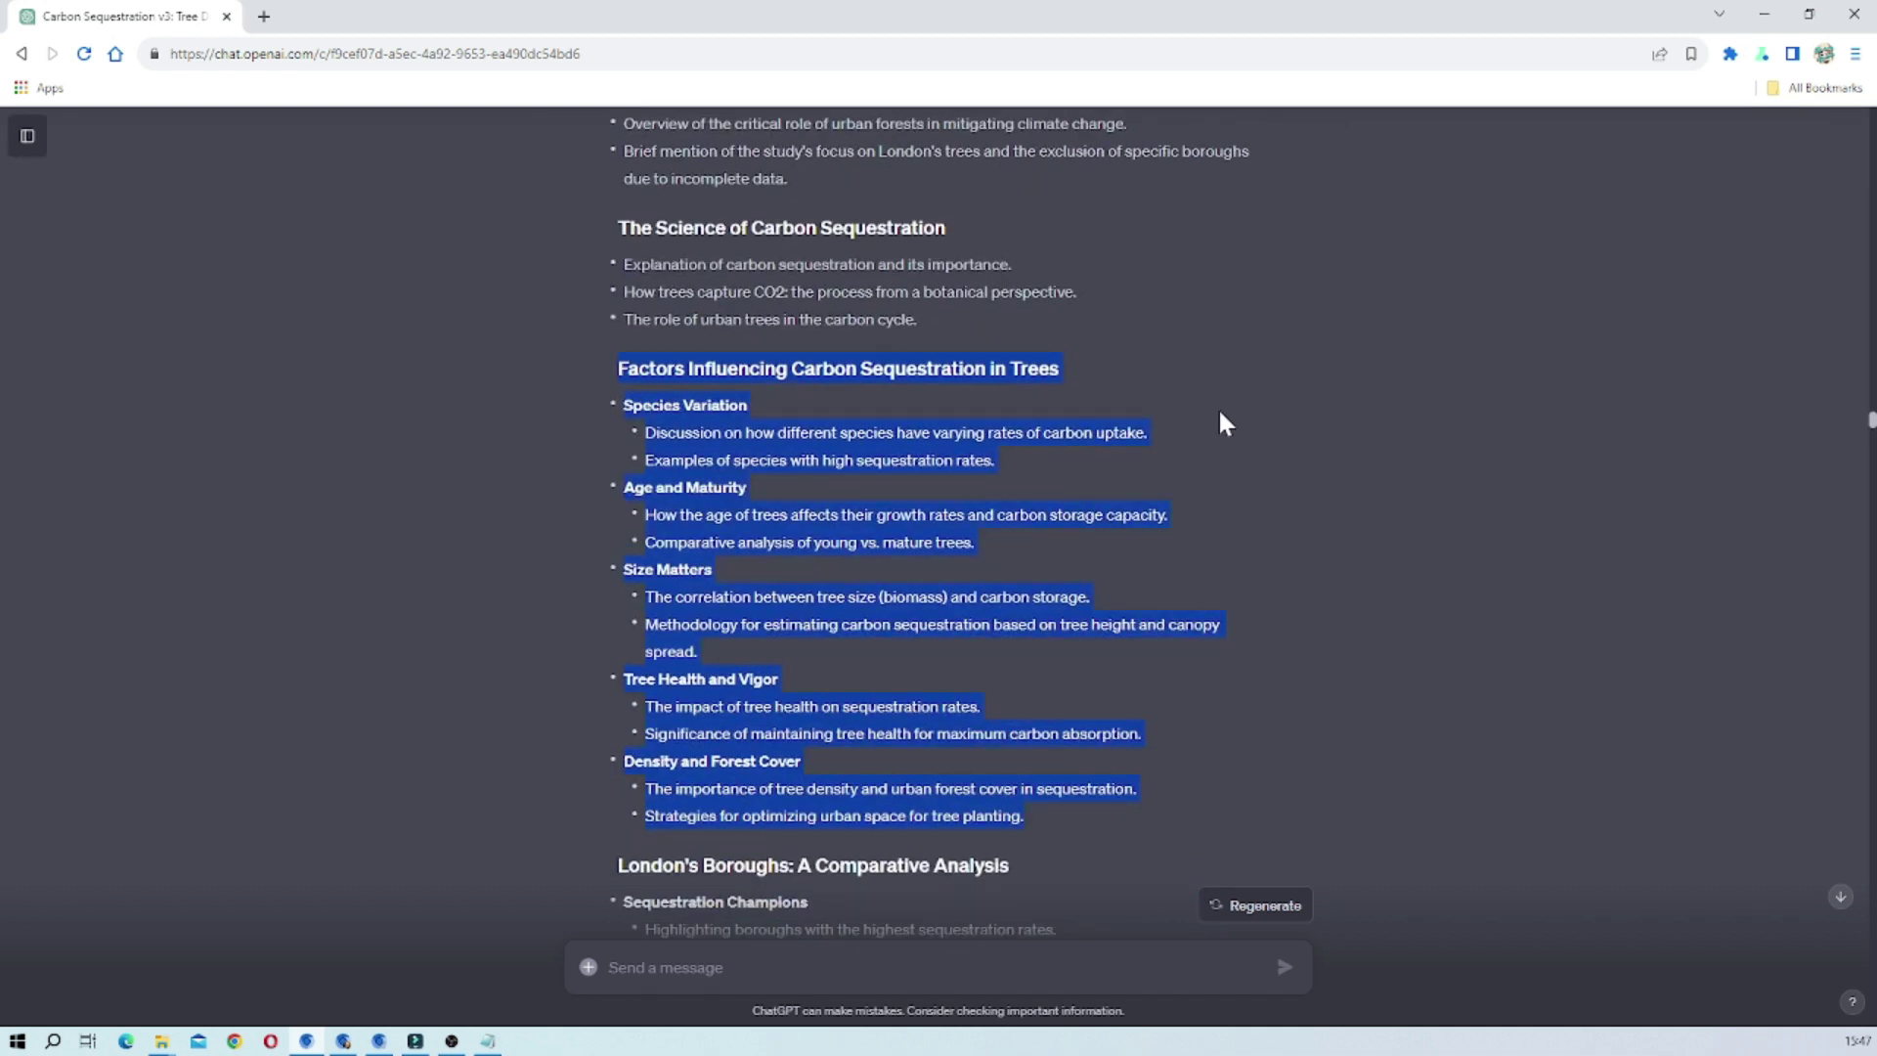
scroll(1220, 414, up, 3)
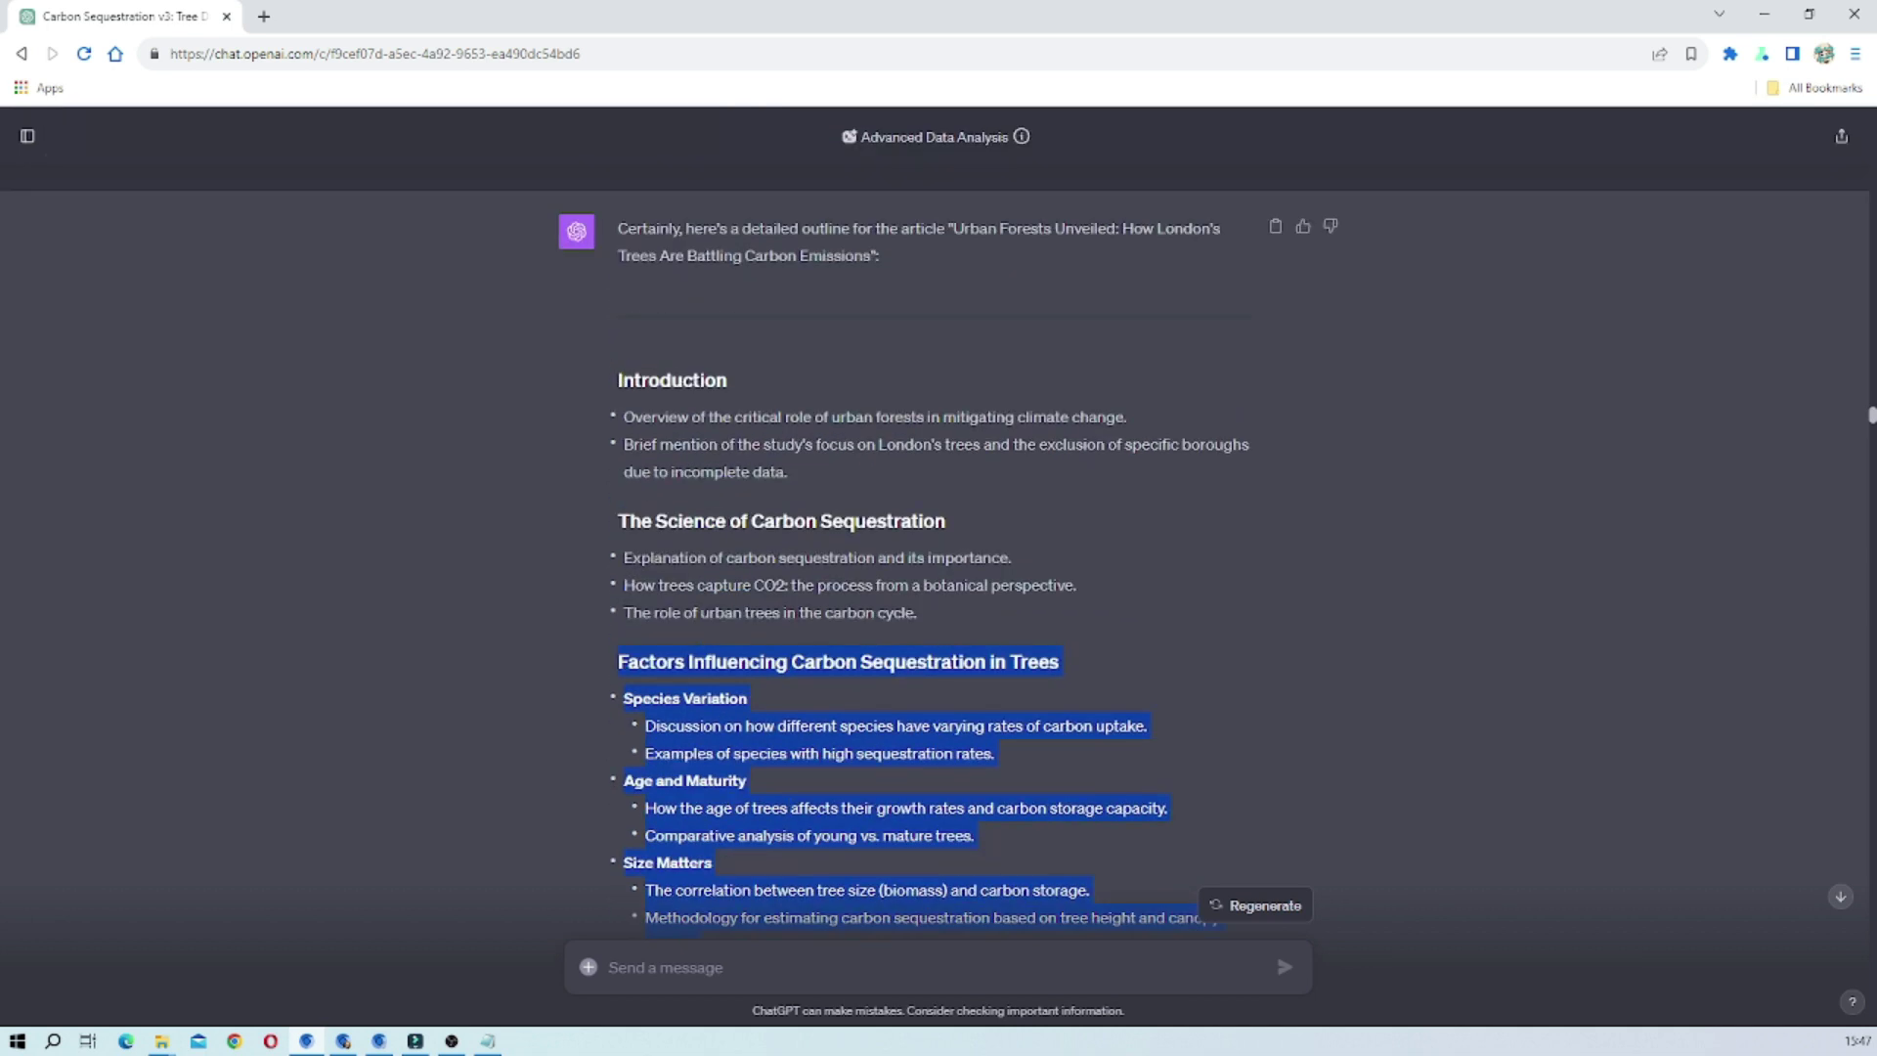
click(778, 888)
Step: Review the outline from the carbon sequestration factors down to References and return to its Introduction
scroll(855, 794, down, 3)
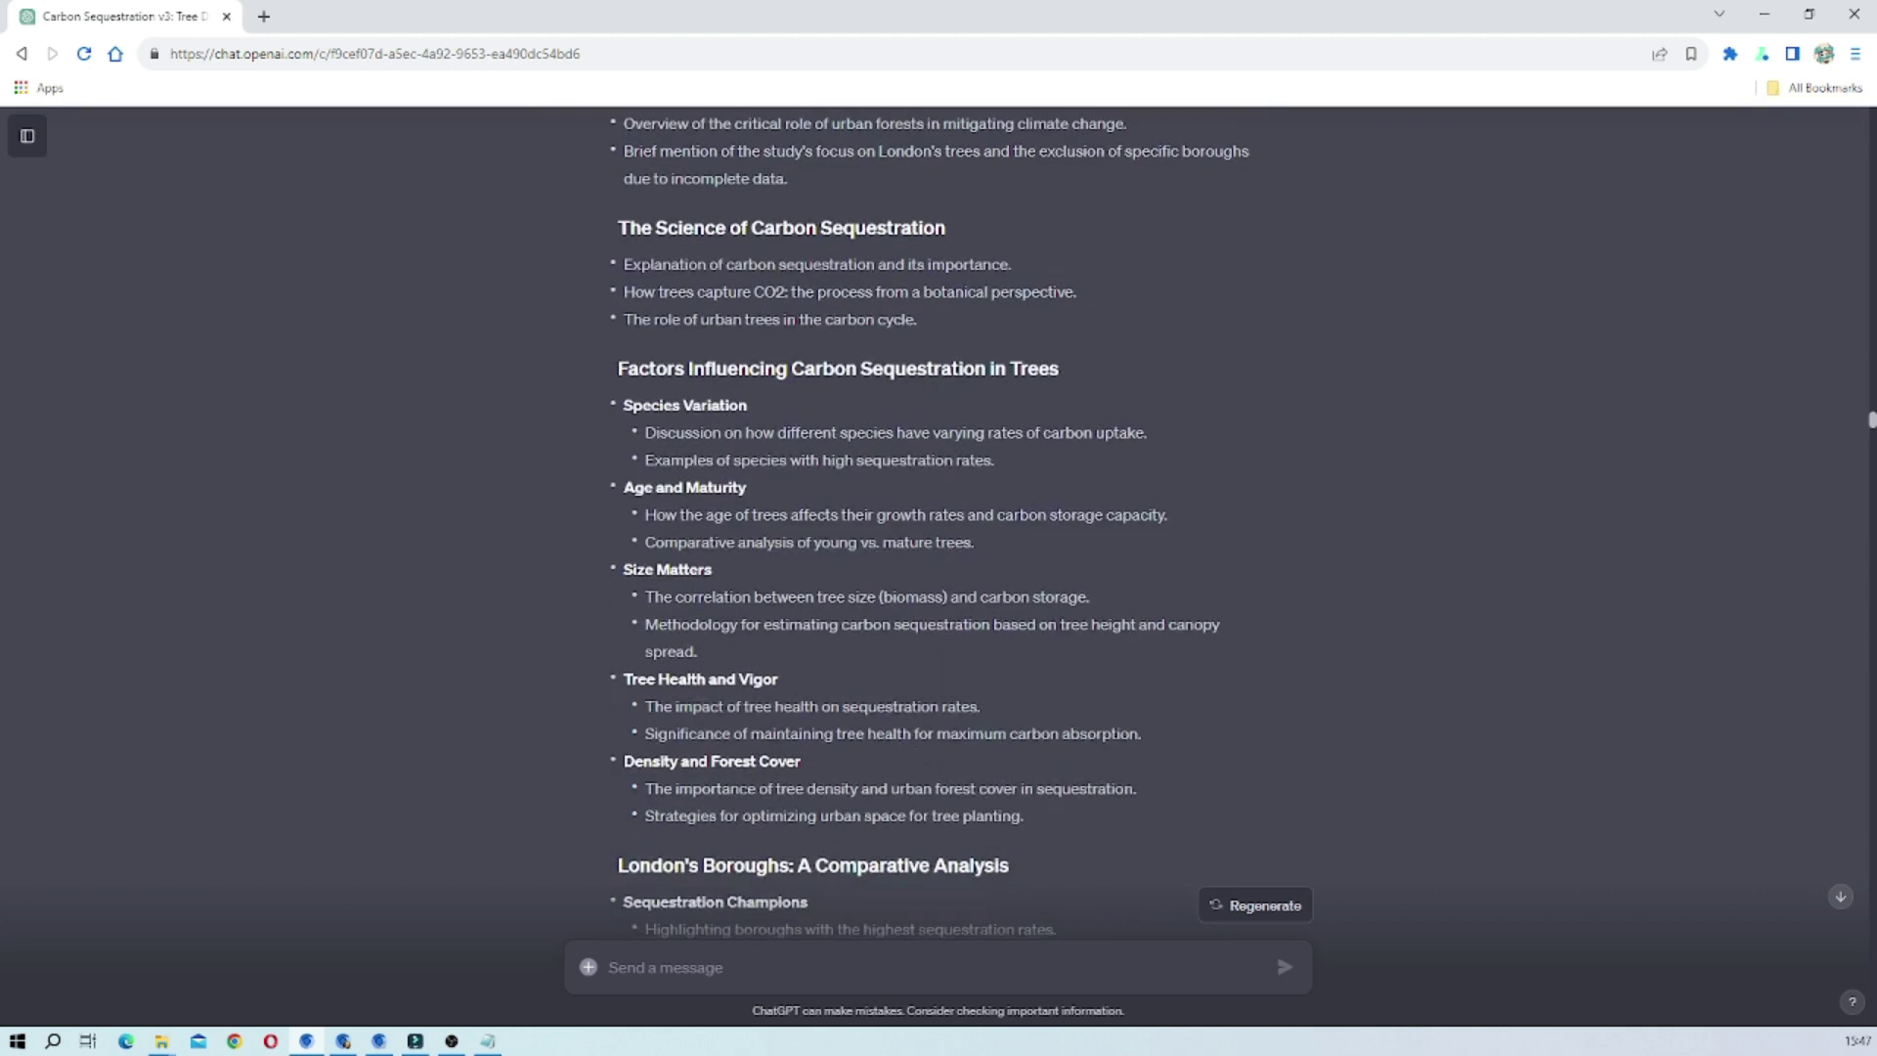
scroll(831, 510, down, 4)
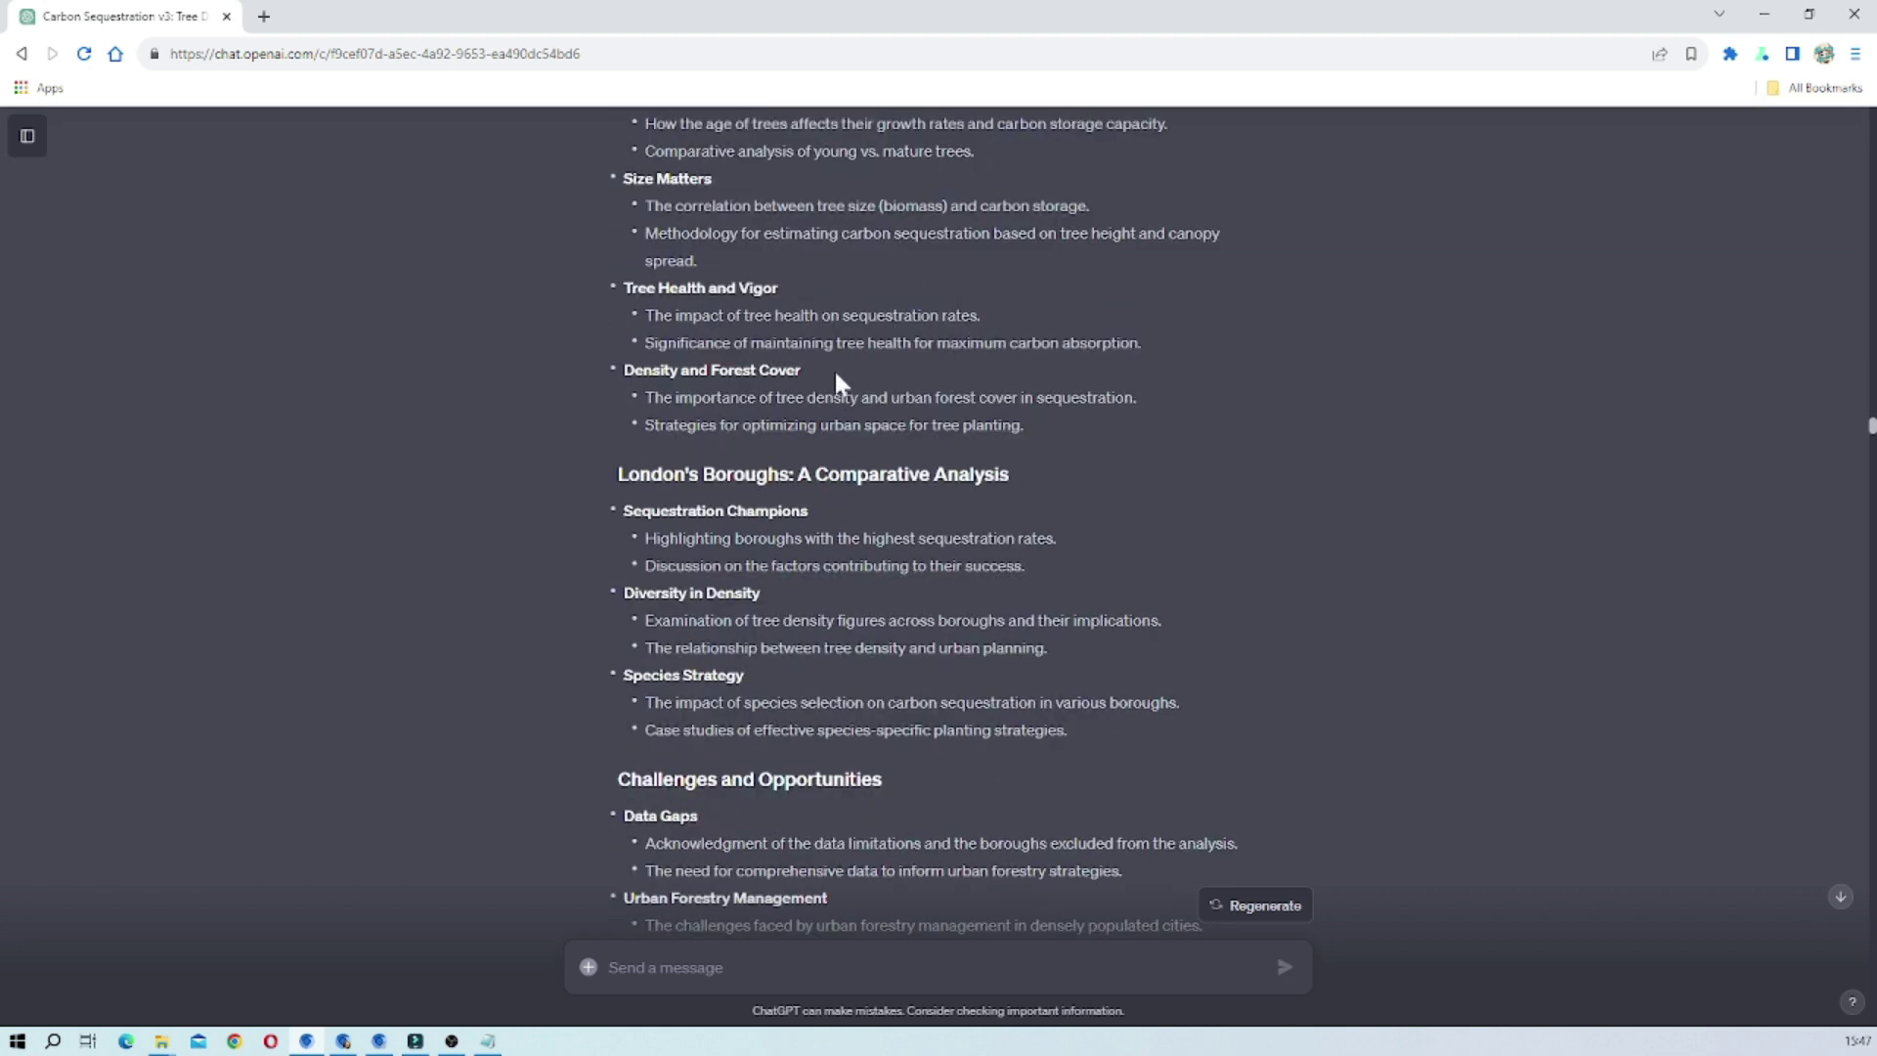
scroll(975, 506, down, 3)
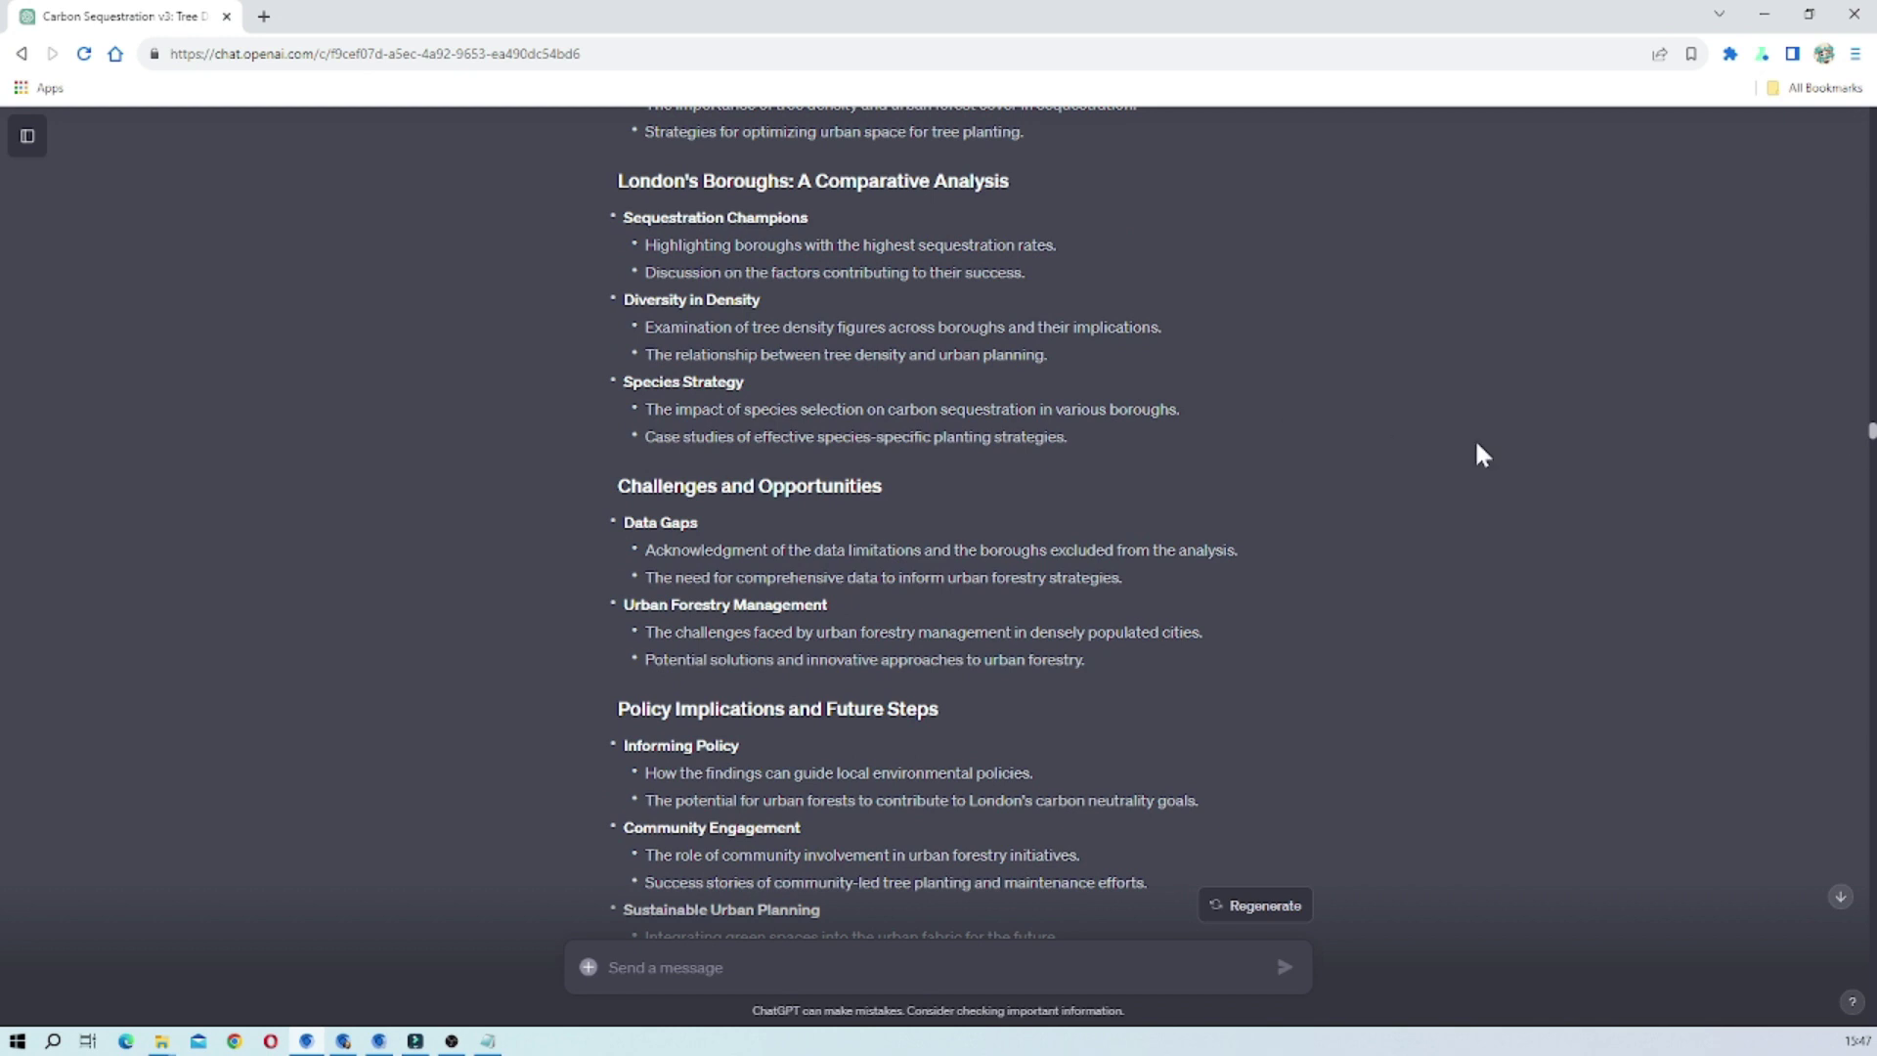
scroll(1481, 455, down, 3)
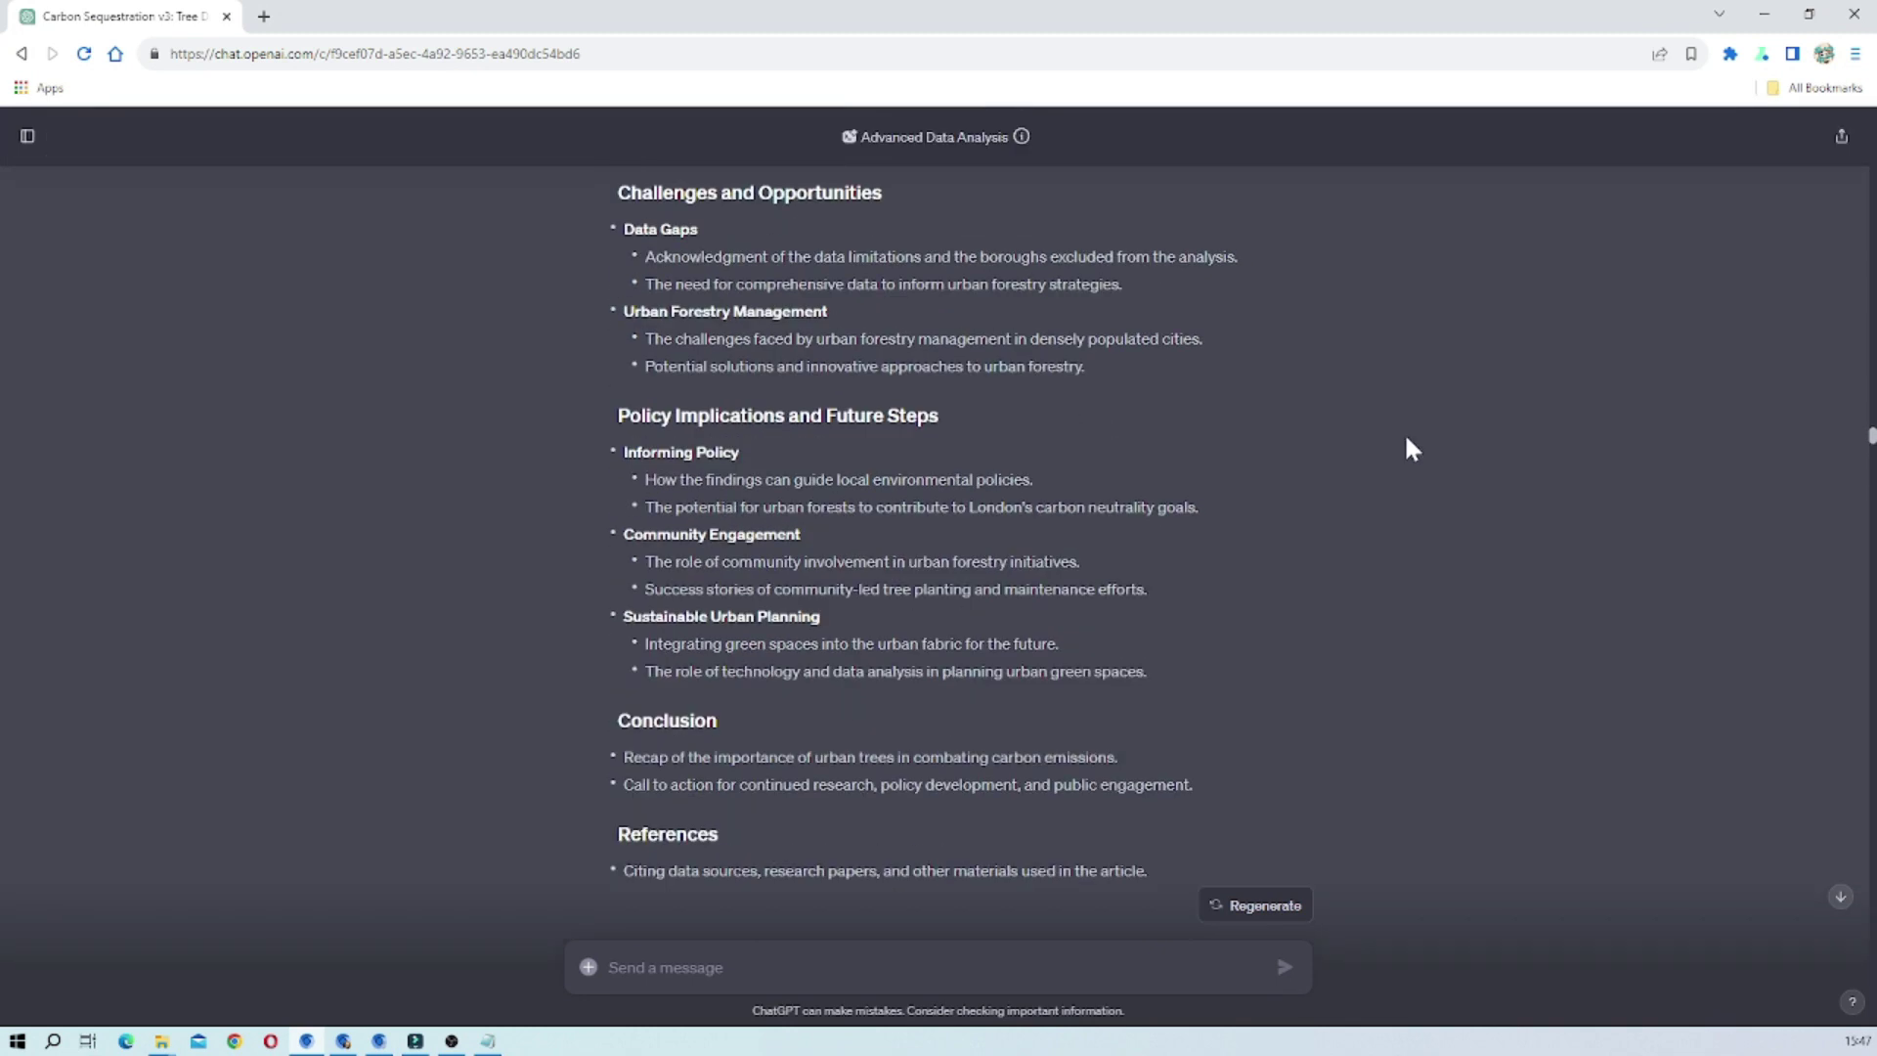
scroll(1171, 391, up, 10)
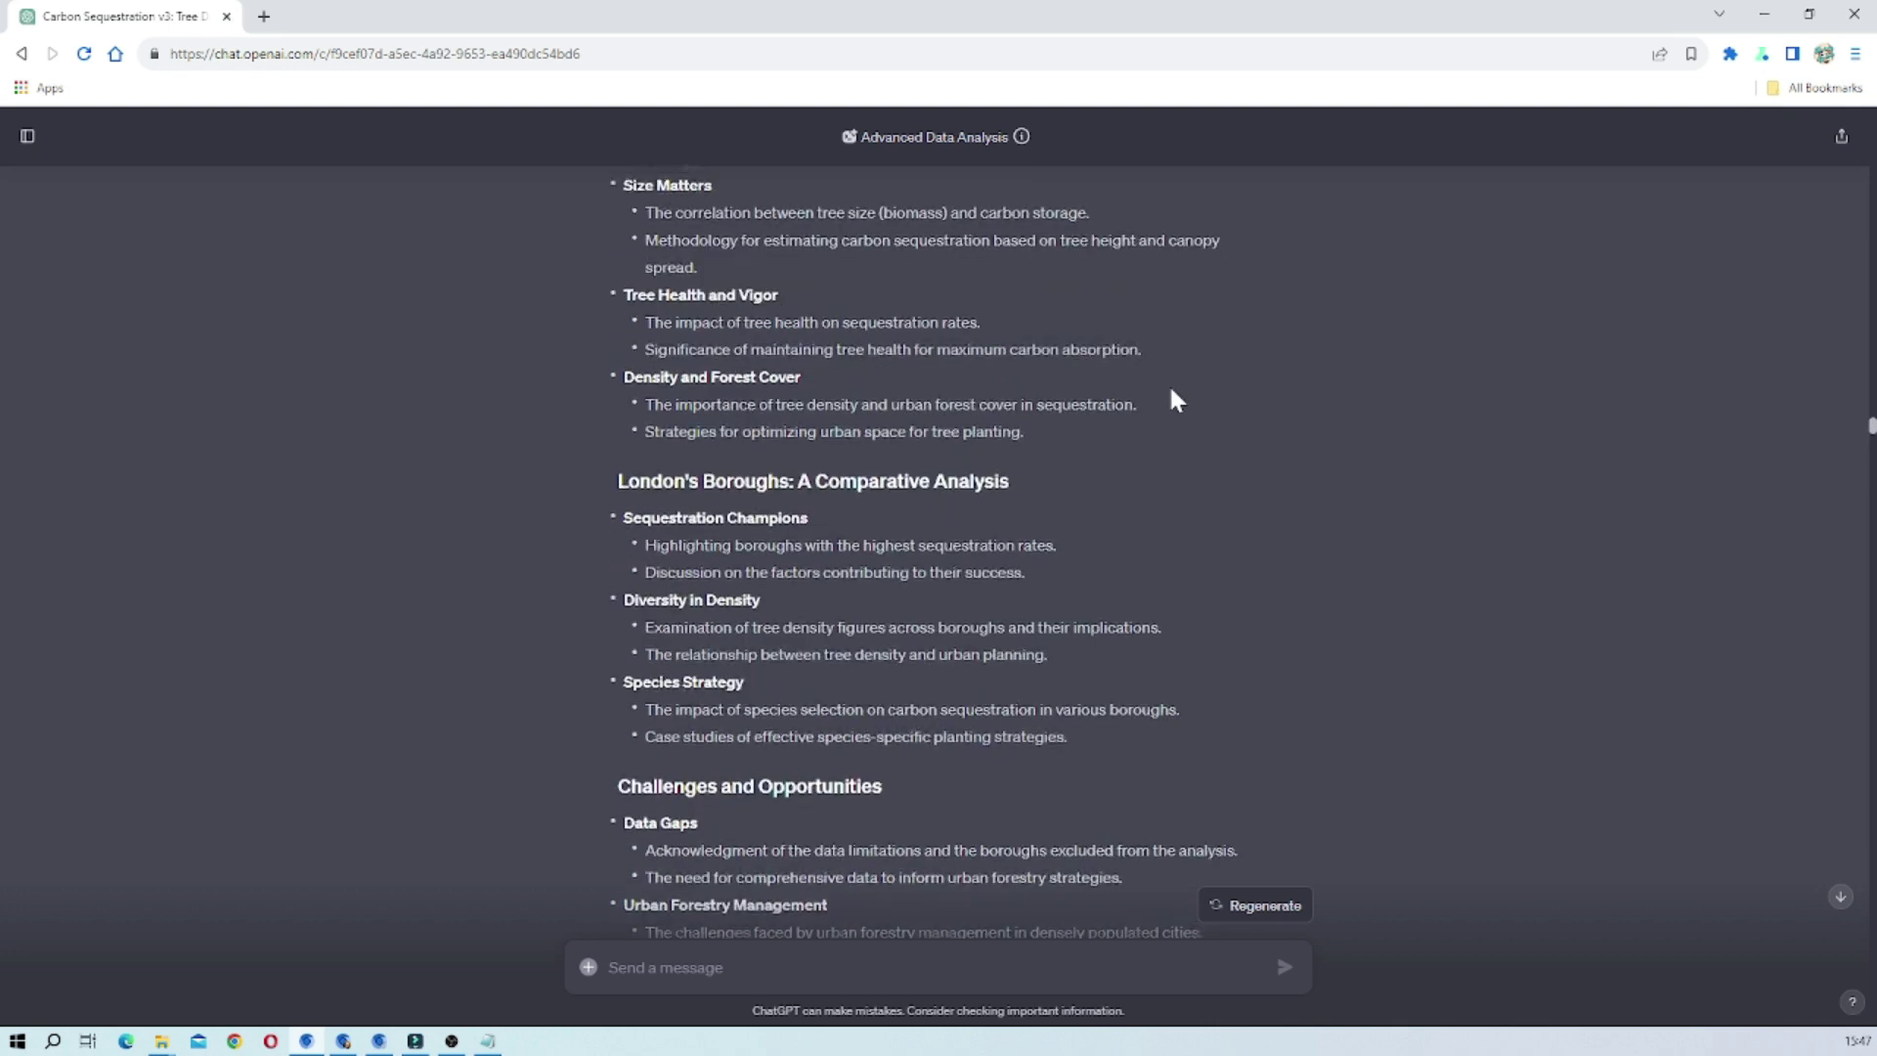
scroll(866, 490, up, 5)
Step: Skim the full outline from the Introduction to References and go back to its opening line
scroll(841, 681, down, 3)
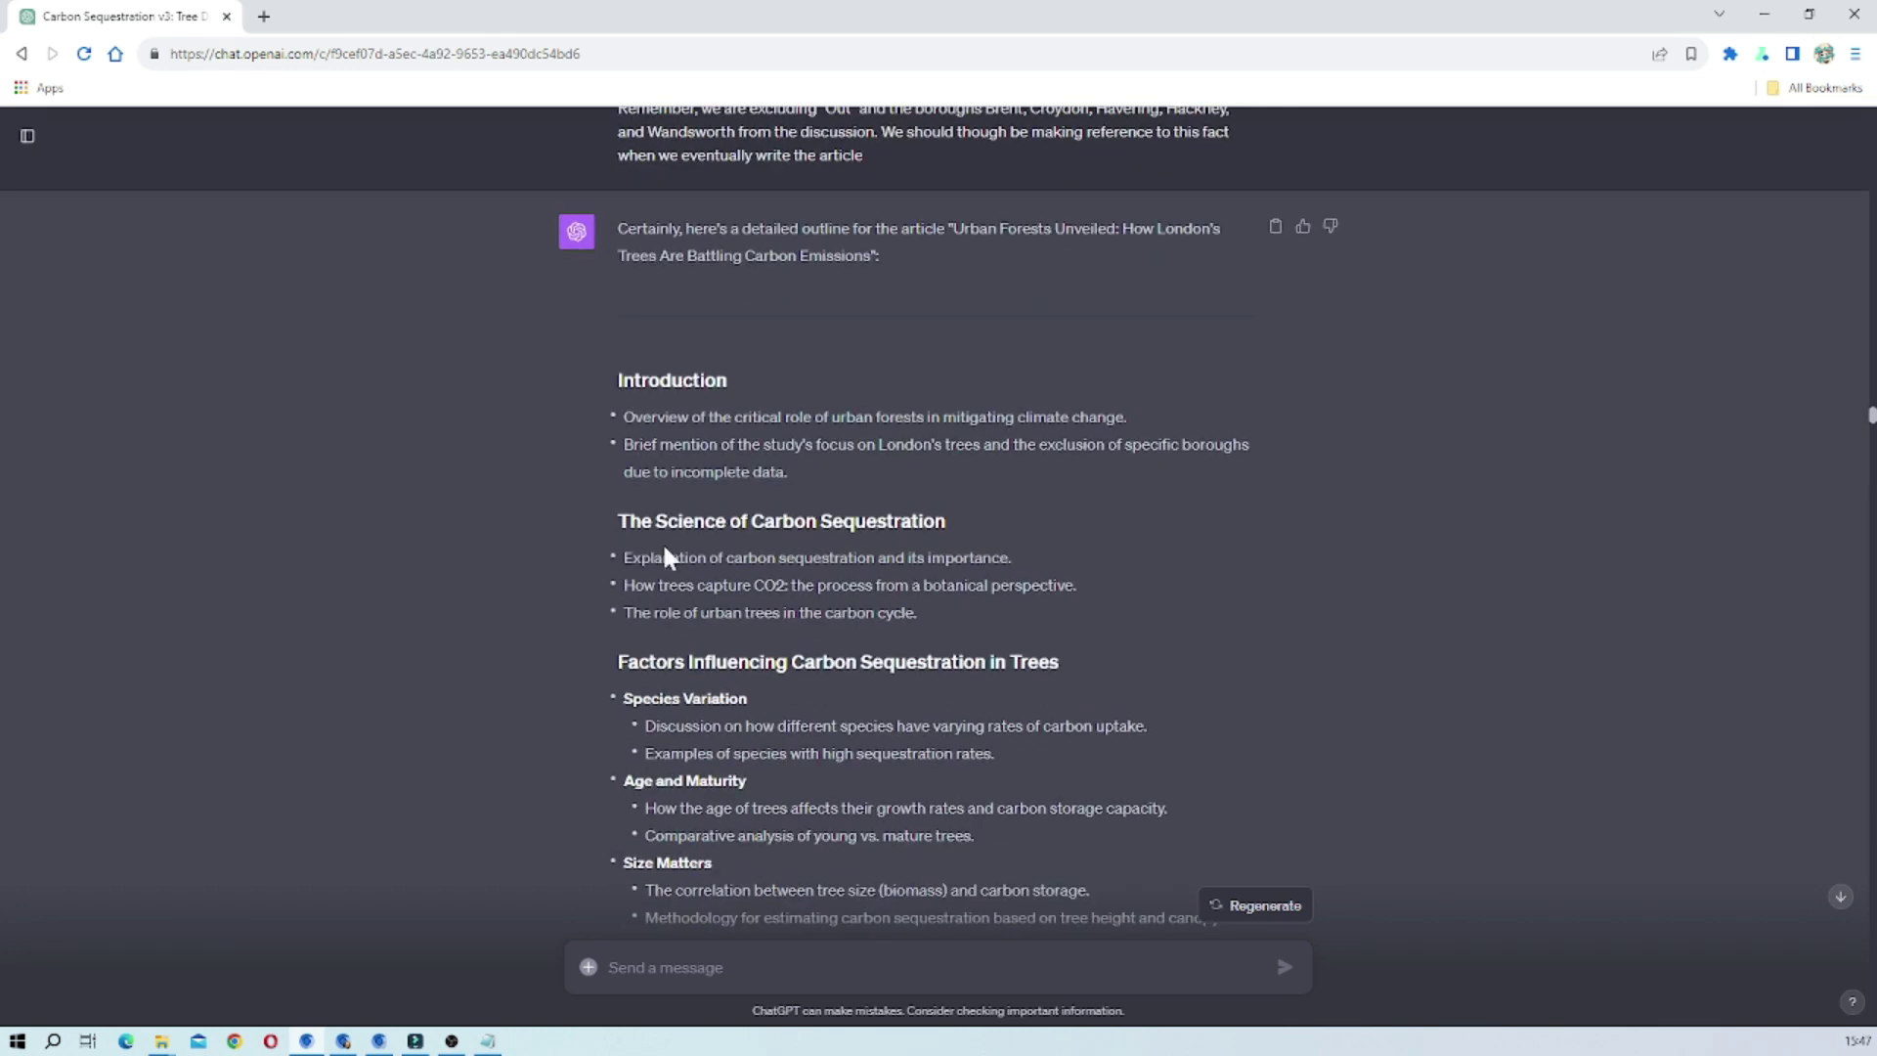
scroll(946, 629, down, 8)
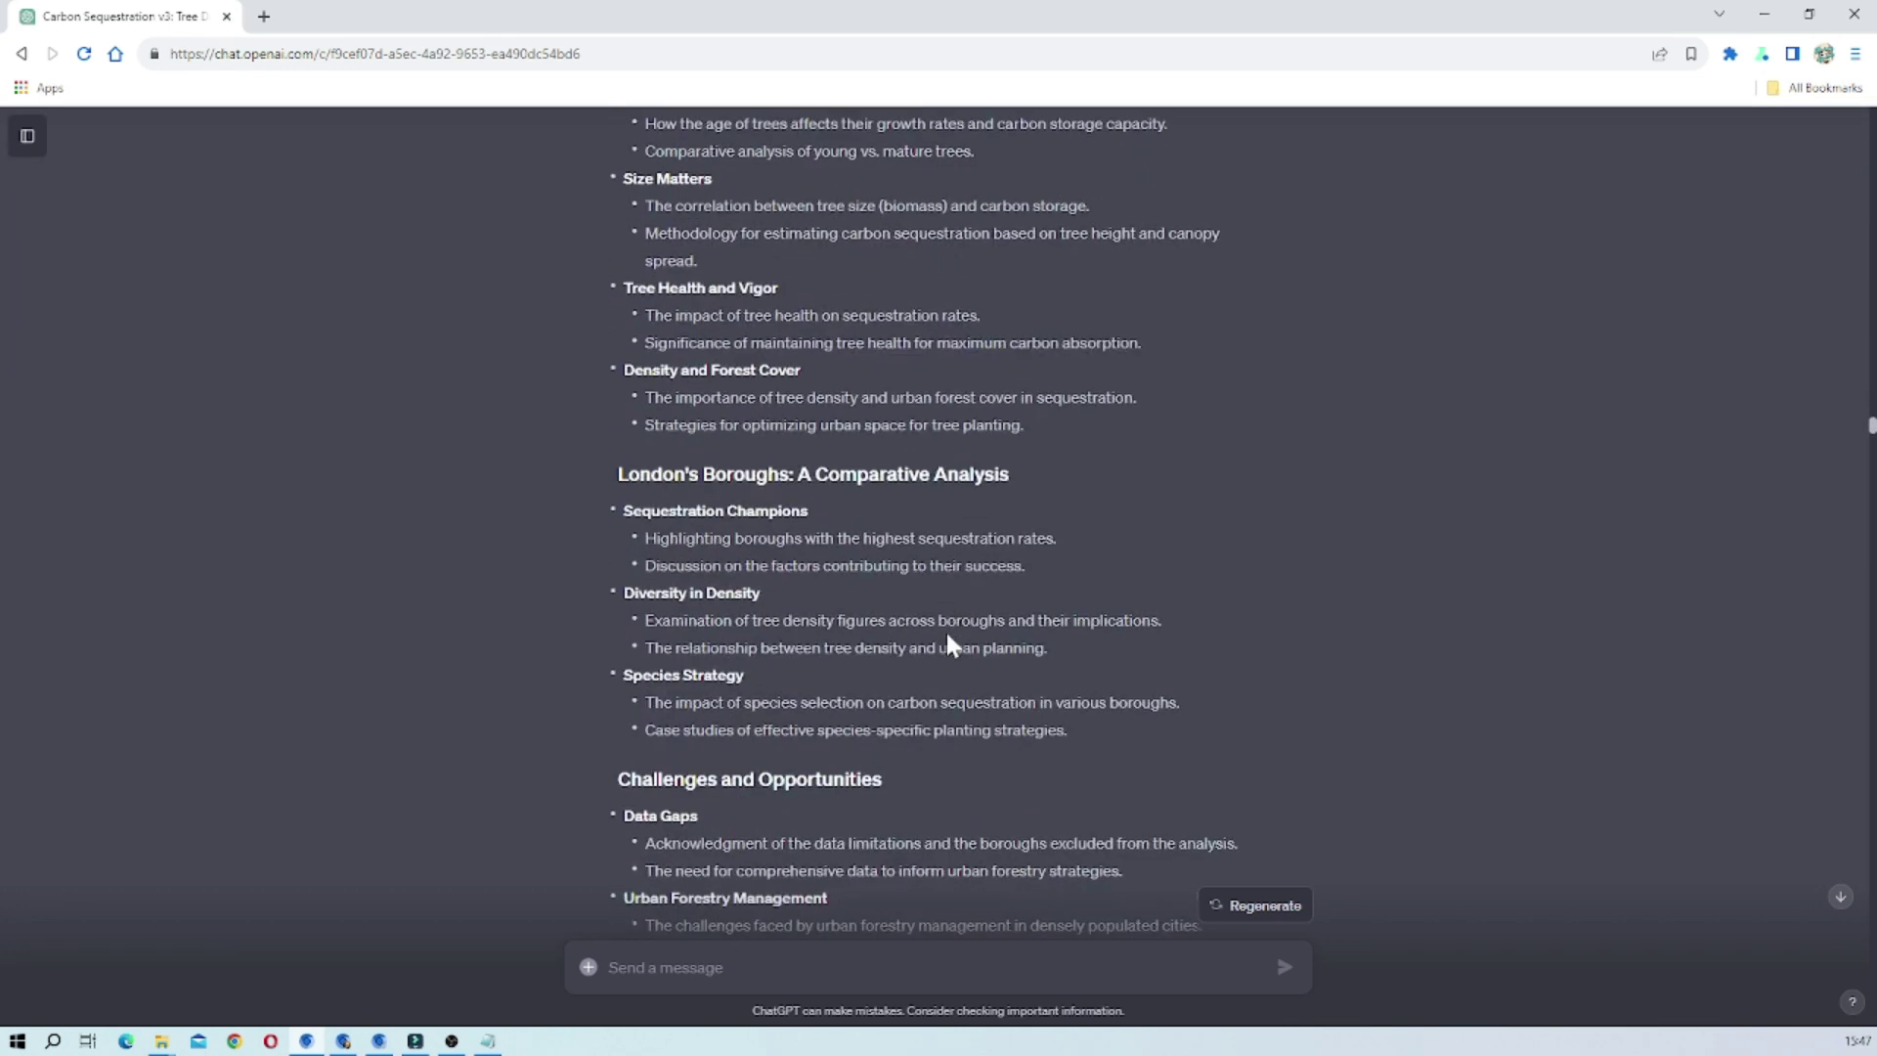
scroll(1017, 587, down, 2)
scroll(1014, 587, down, 7)
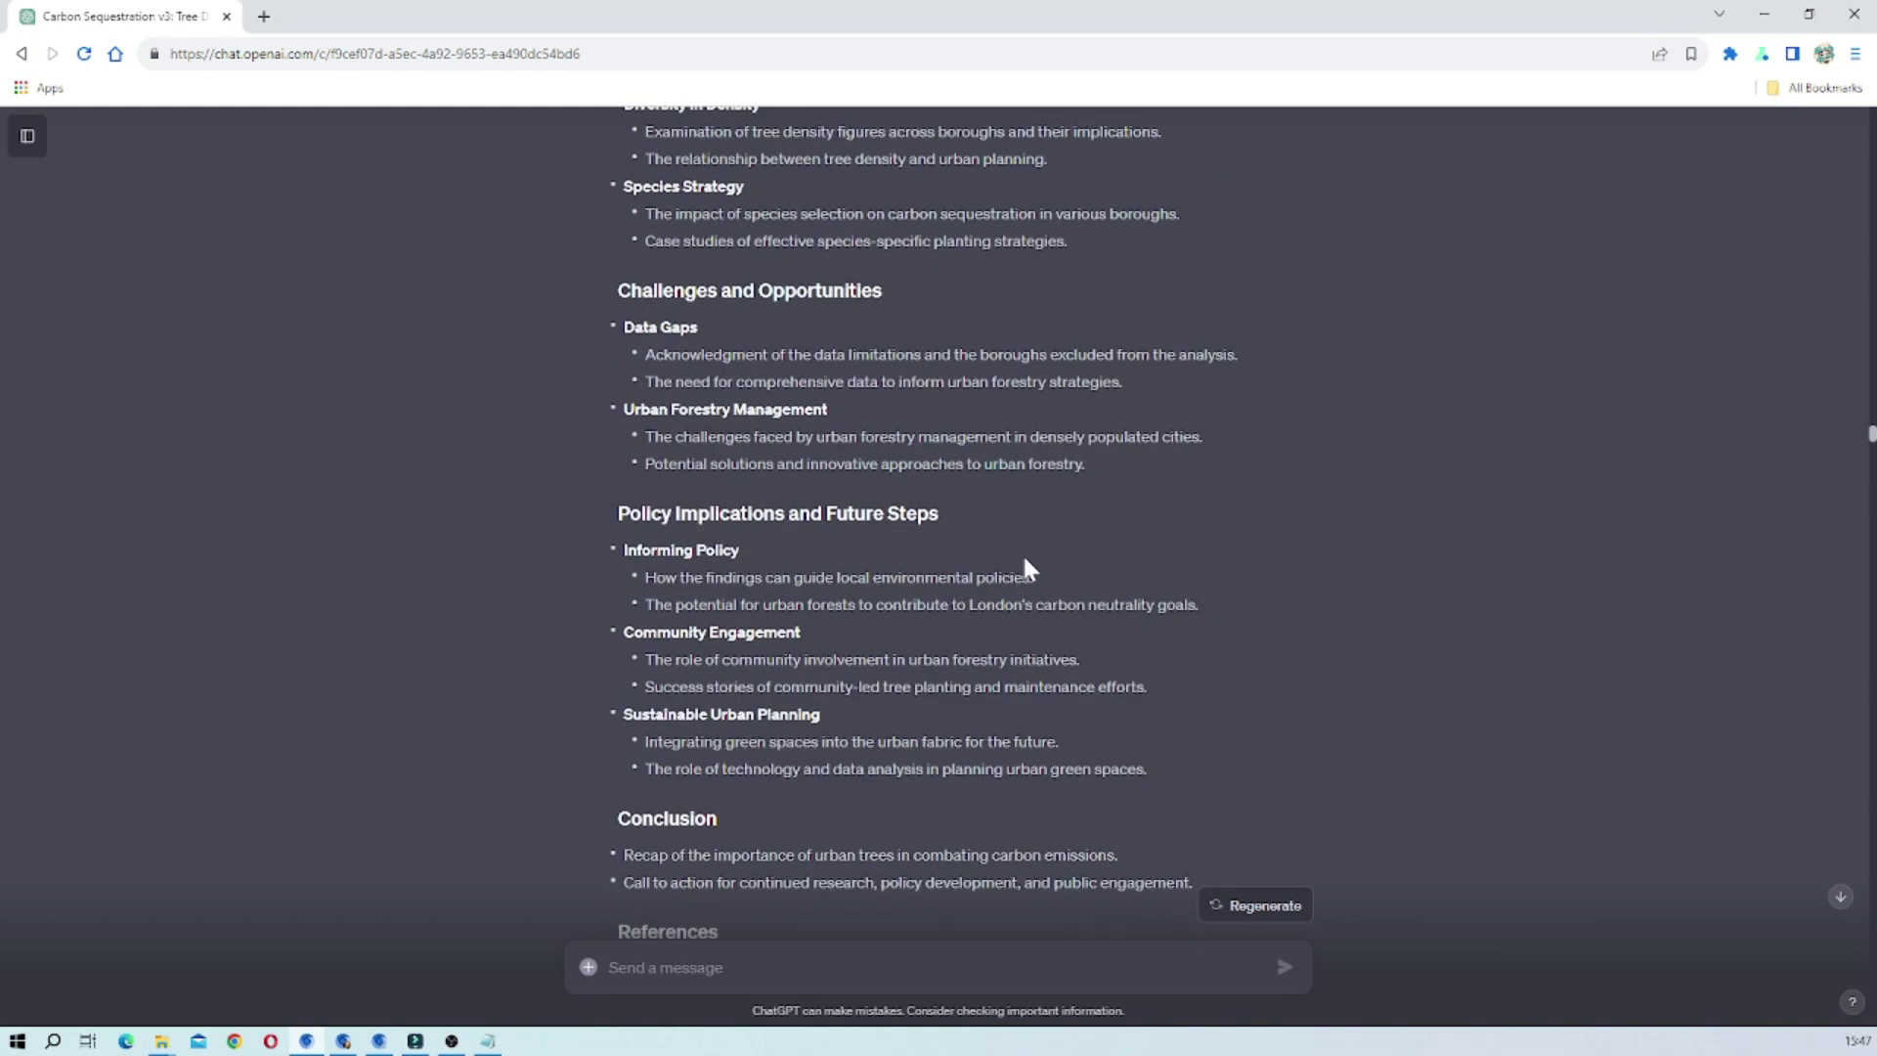
scroll(1022, 566, up, 2)
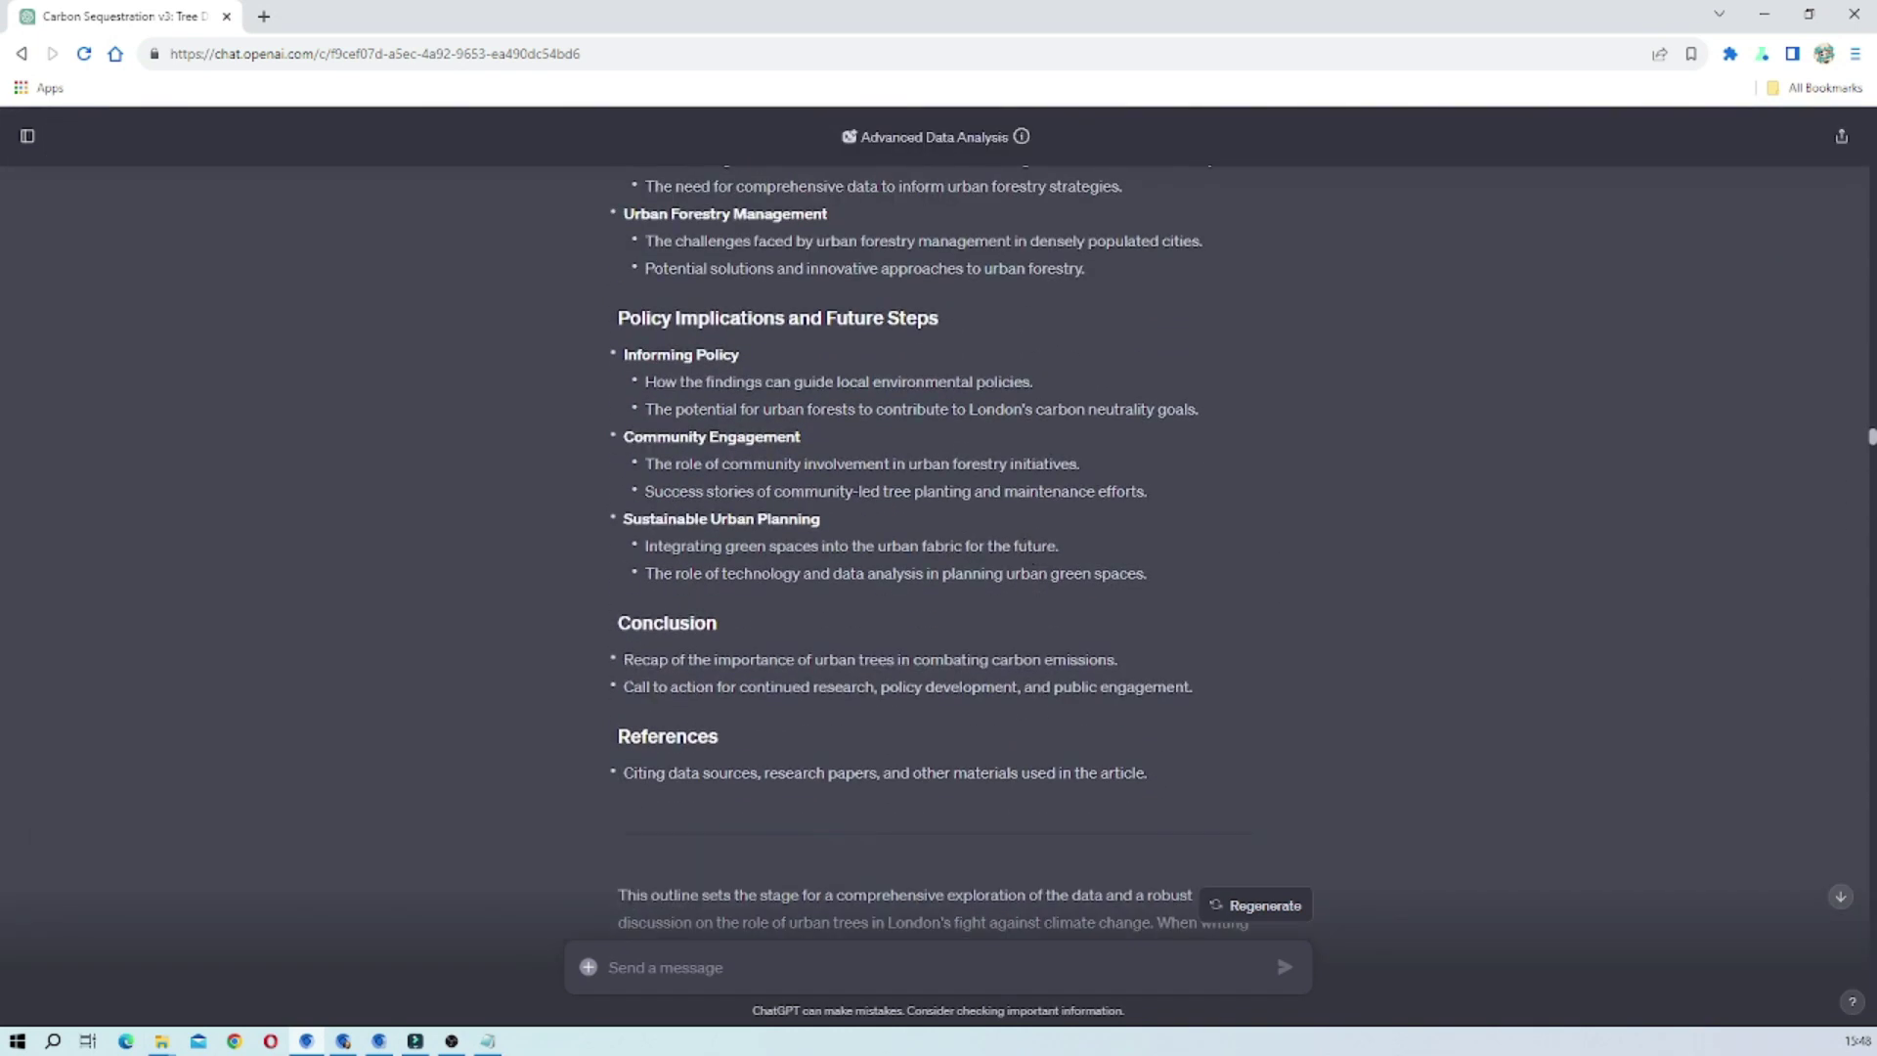
scroll(938, 547, up, 14)
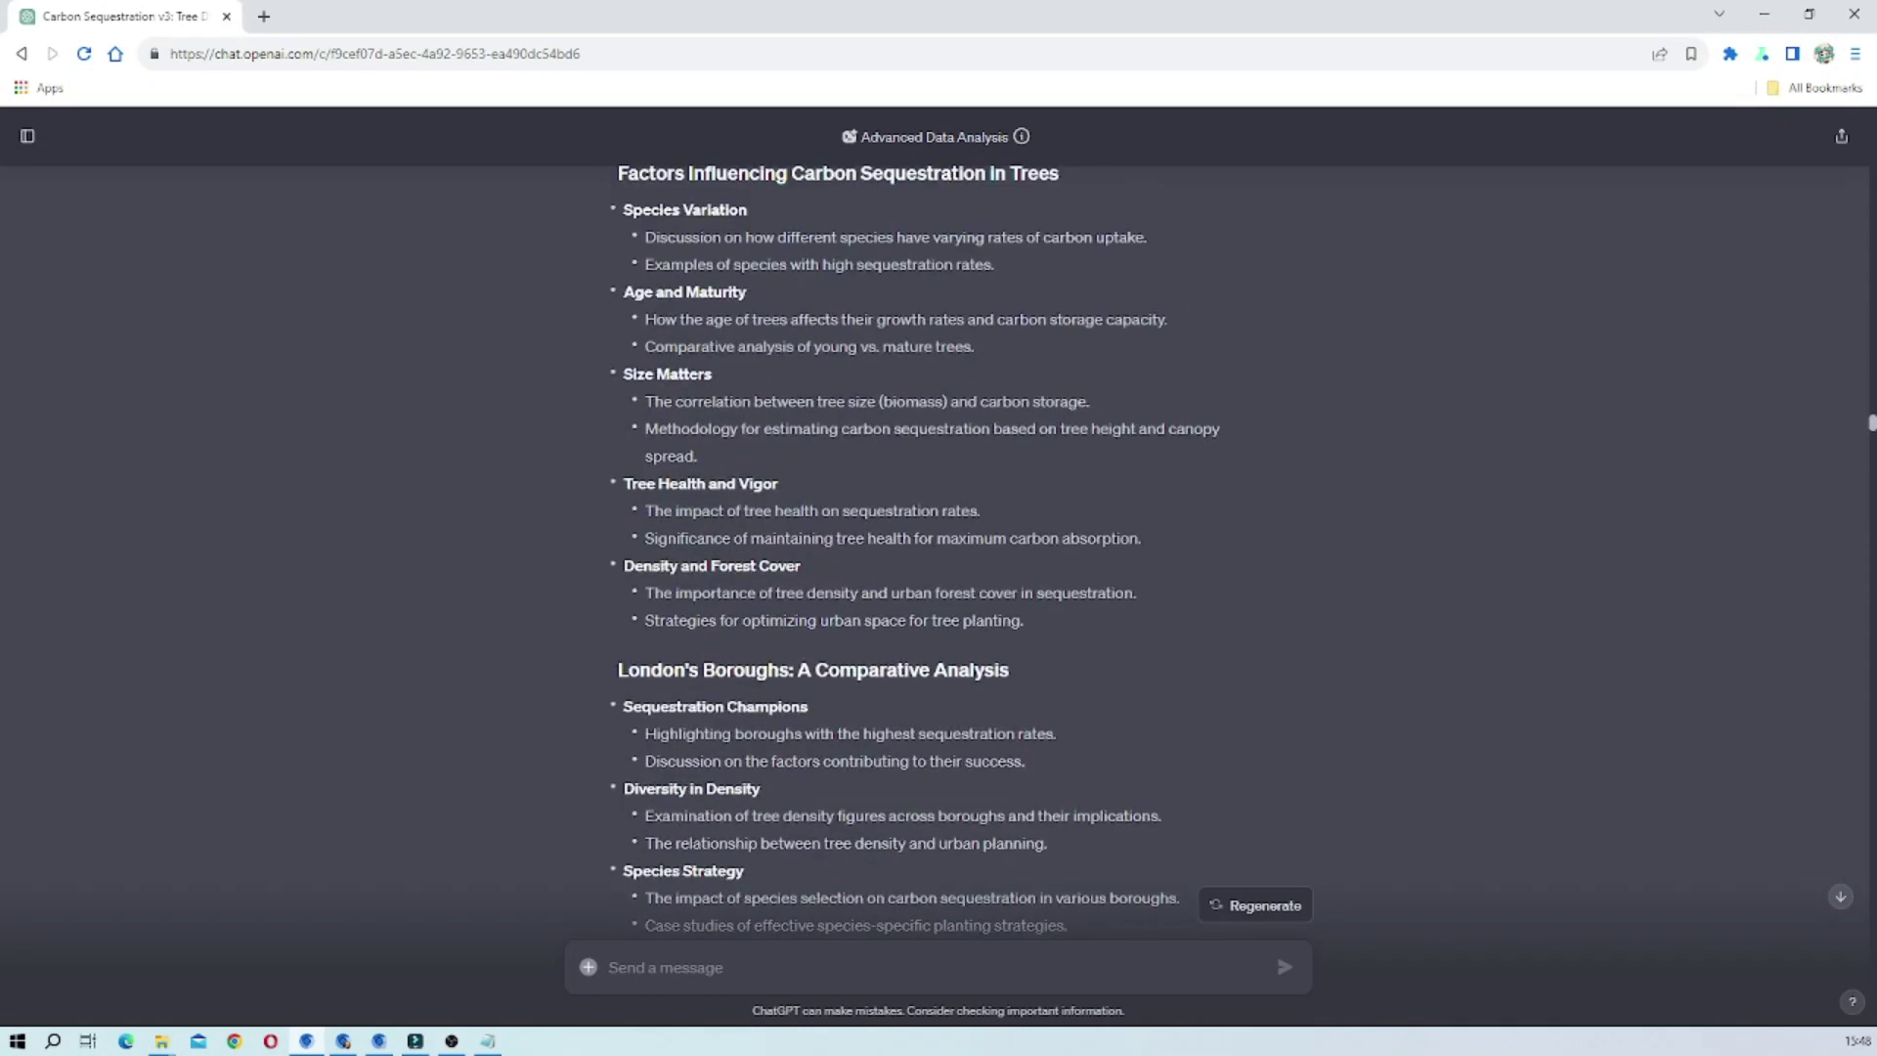
scroll(1028, 550, up, 2)
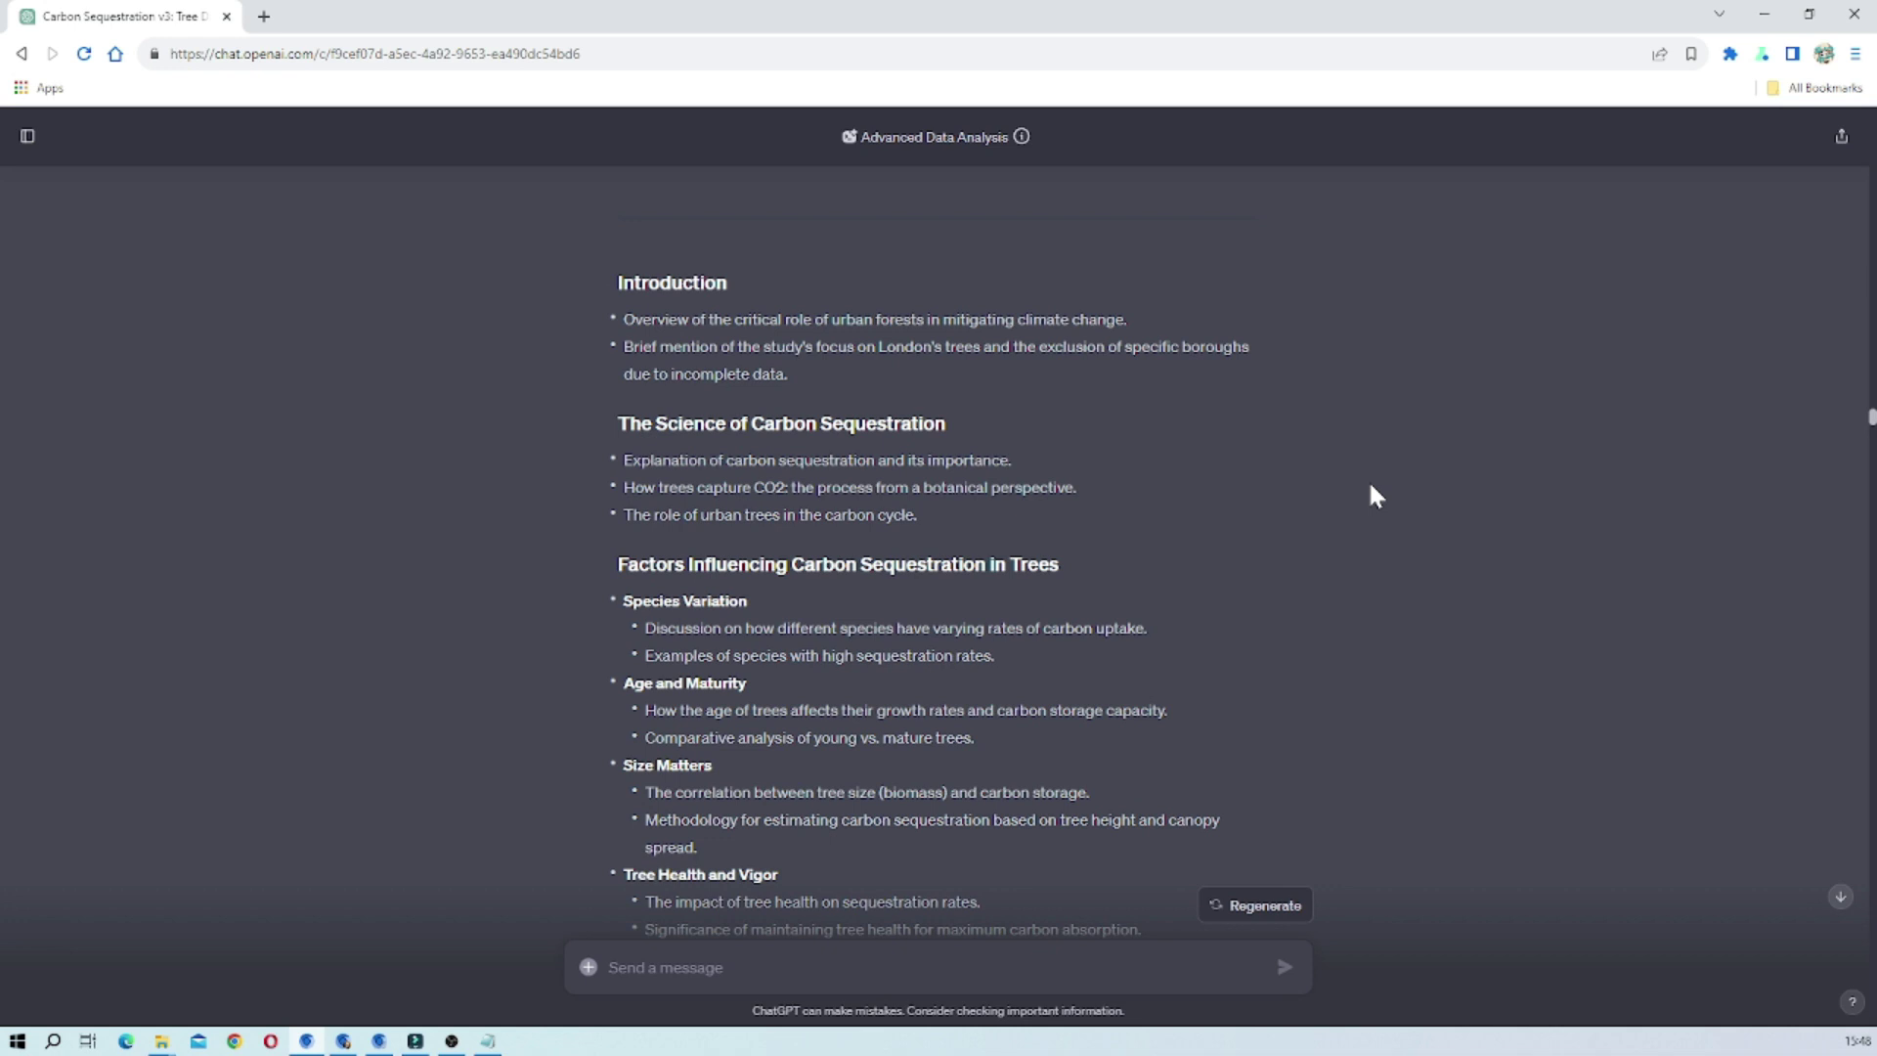
scroll(1376, 496, up, 1)
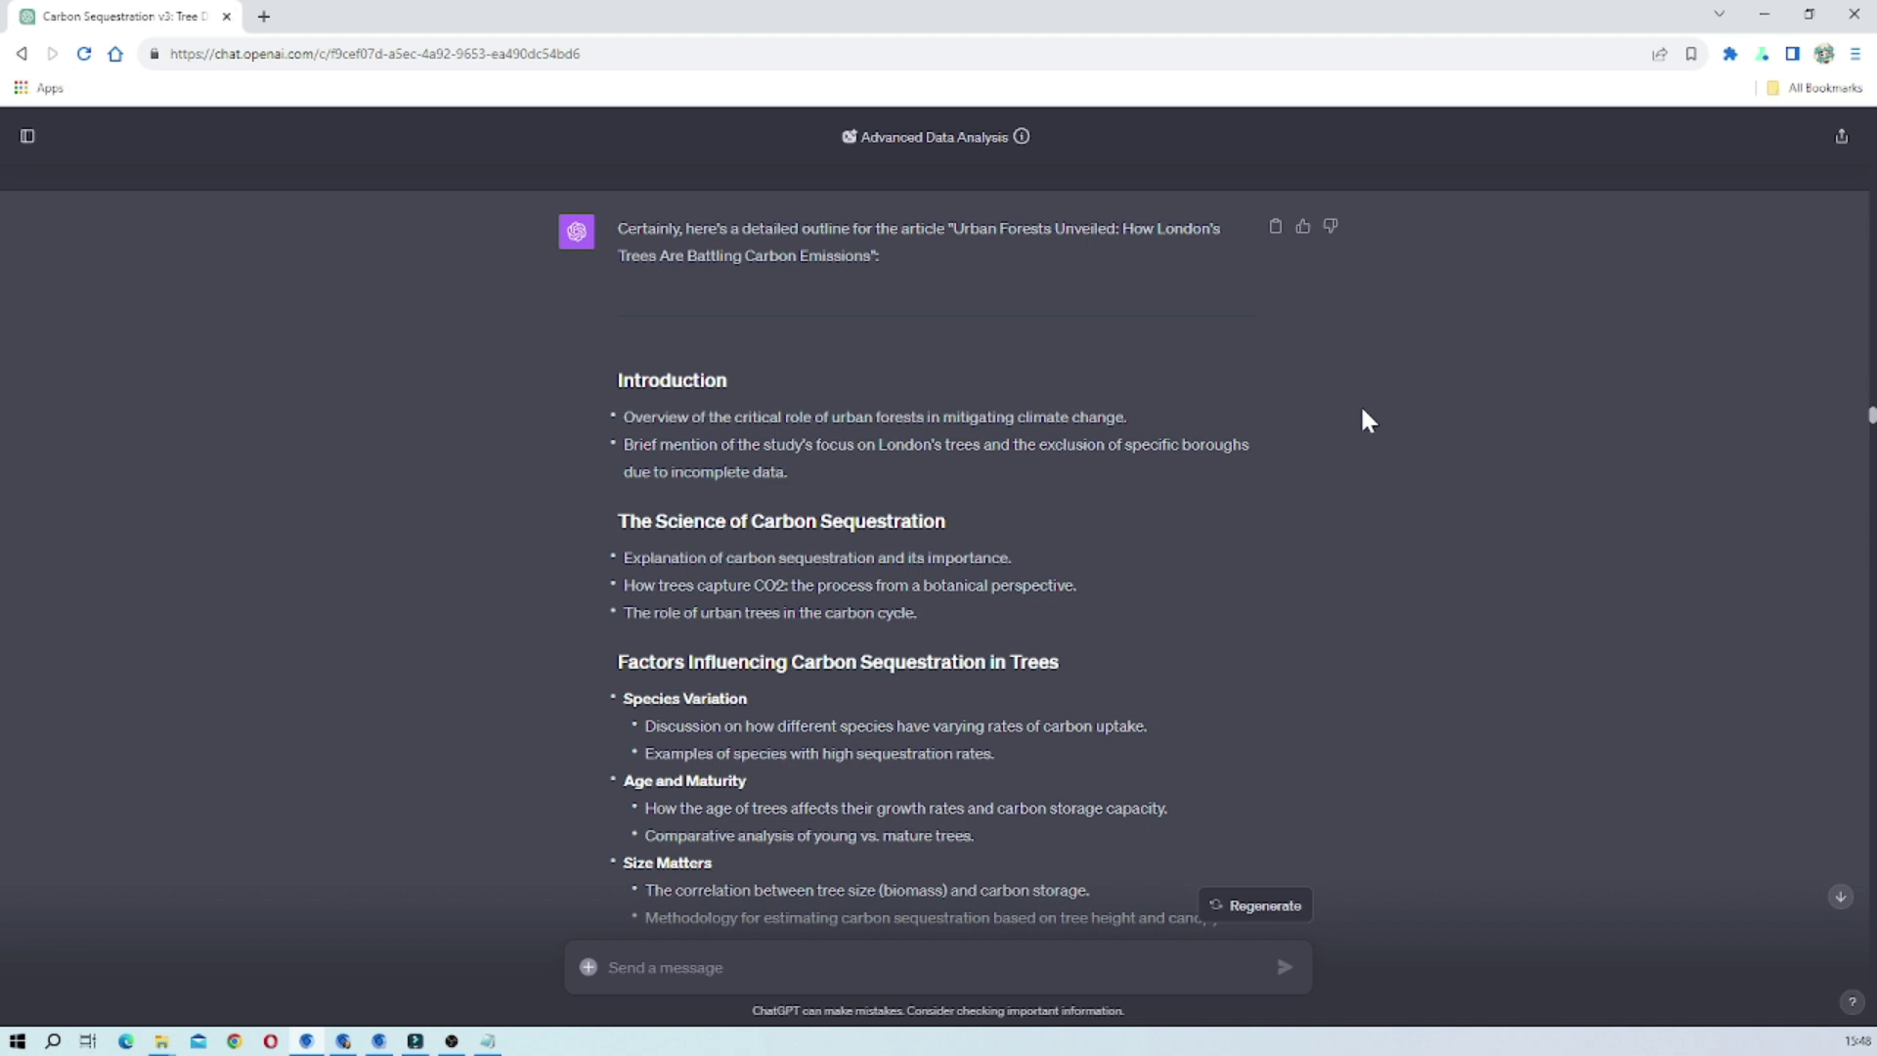
Step: Go through the outline's sections once more, down to its closing note and the follow-up prompt
scroll(1363, 411, down, 4)
scroll(1368, 420, up, 3)
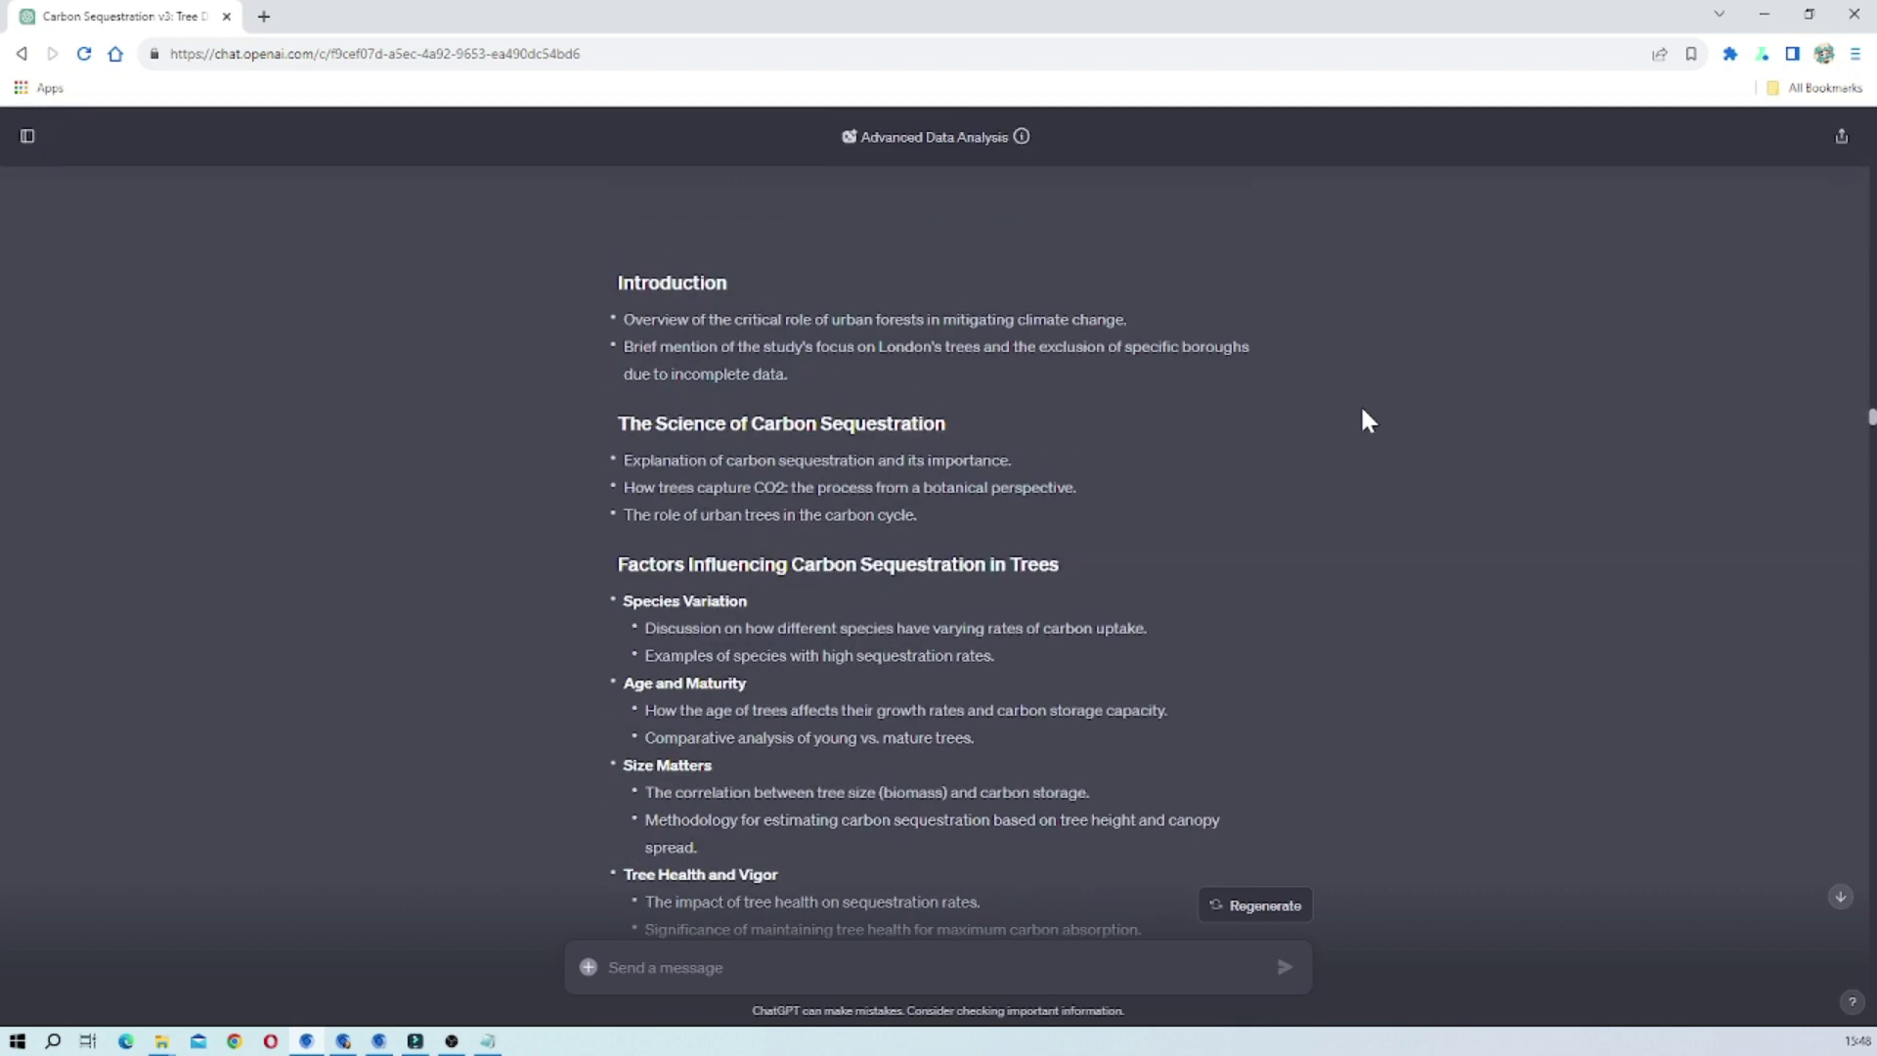
scroll(1367, 420, down, 3)
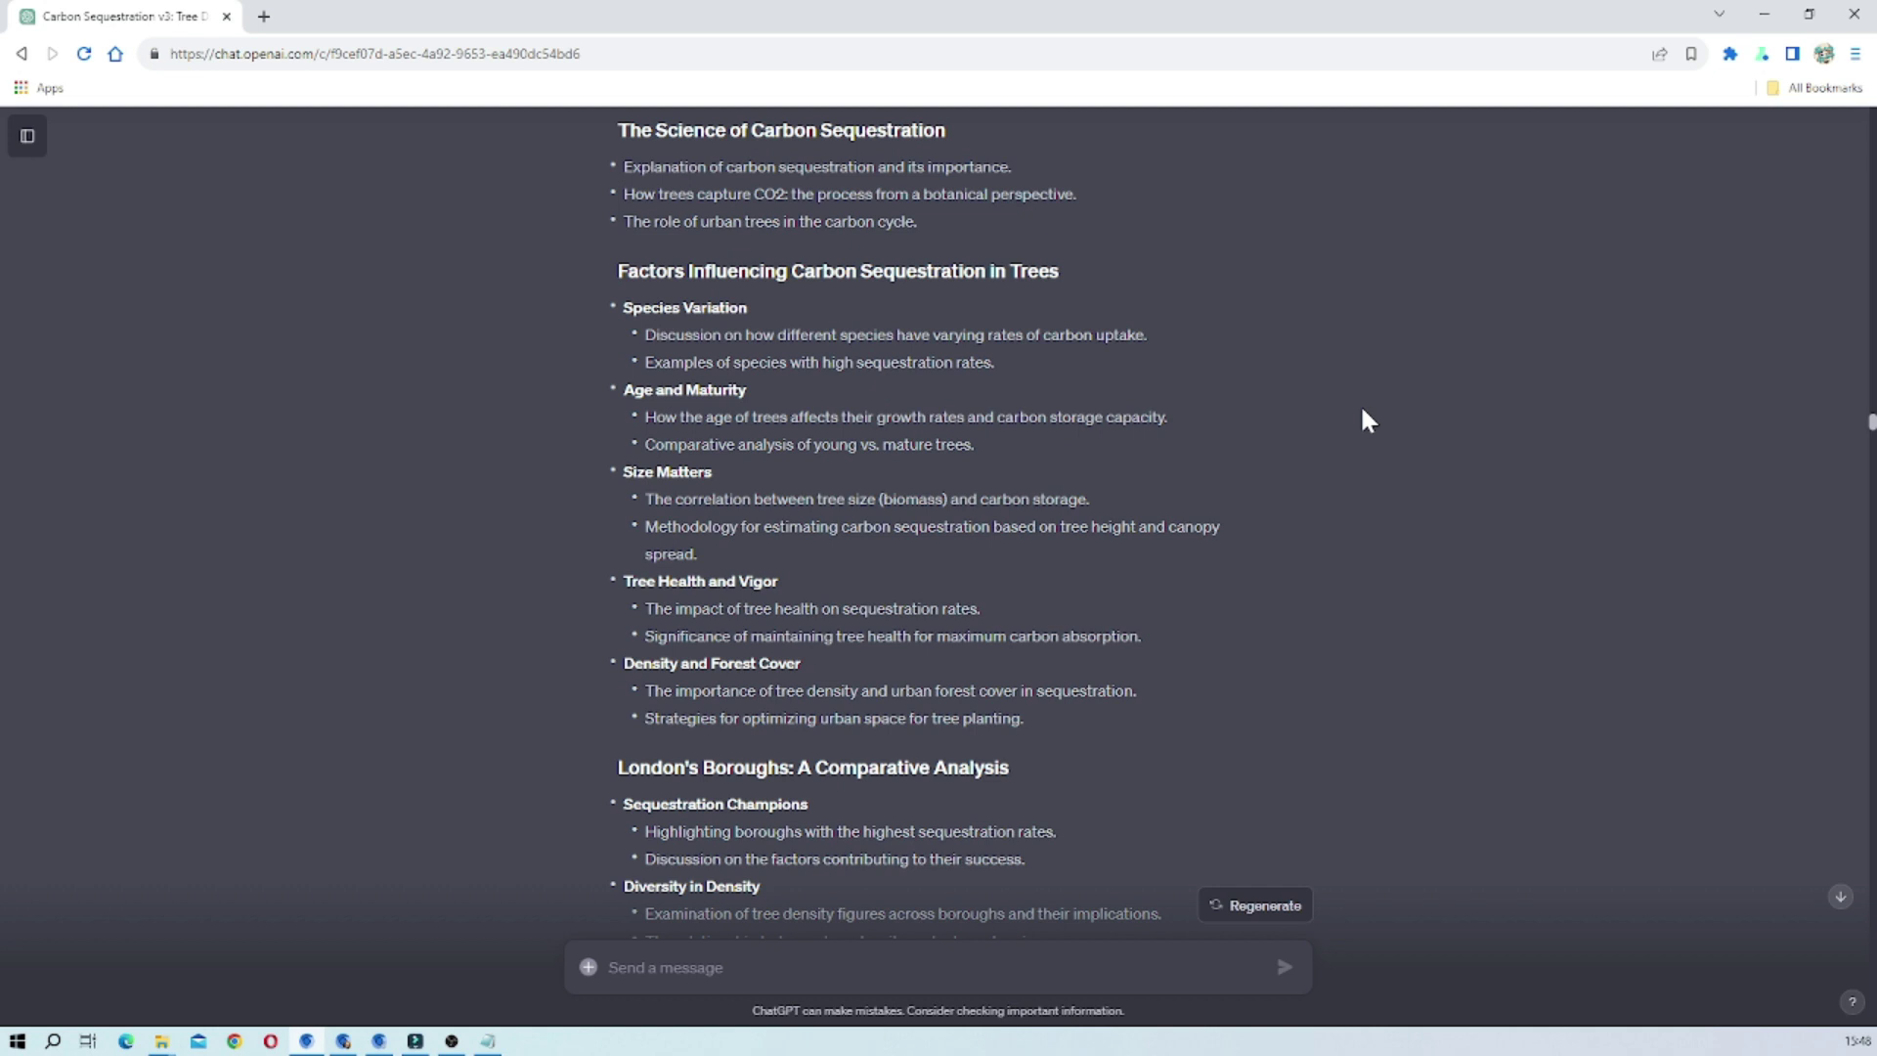
scroll(1362, 409, down, 5)
scroll(1367, 420, down, 8)
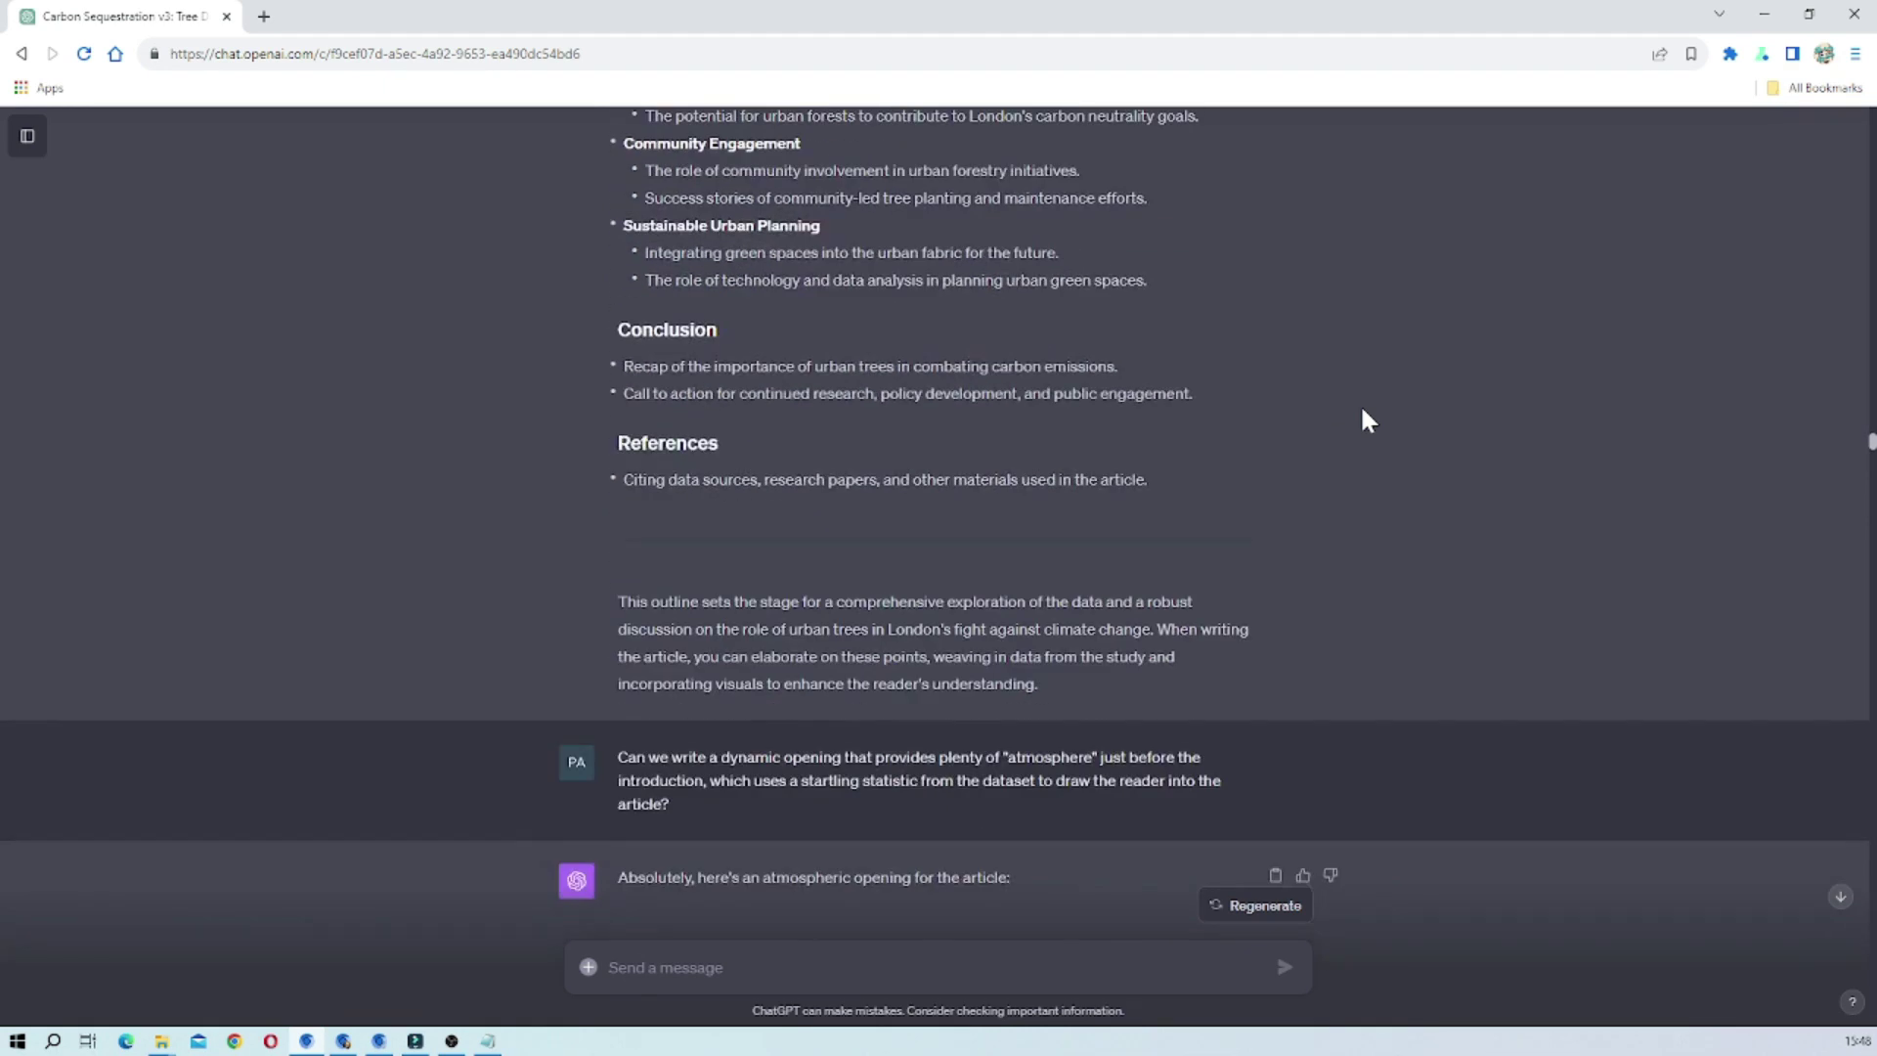
Step: Read the prompt requesting a dynamic, atmospheric opening with a startling statistic, and examine the generated opening paragraphs
scroll(1367, 421, down, 2)
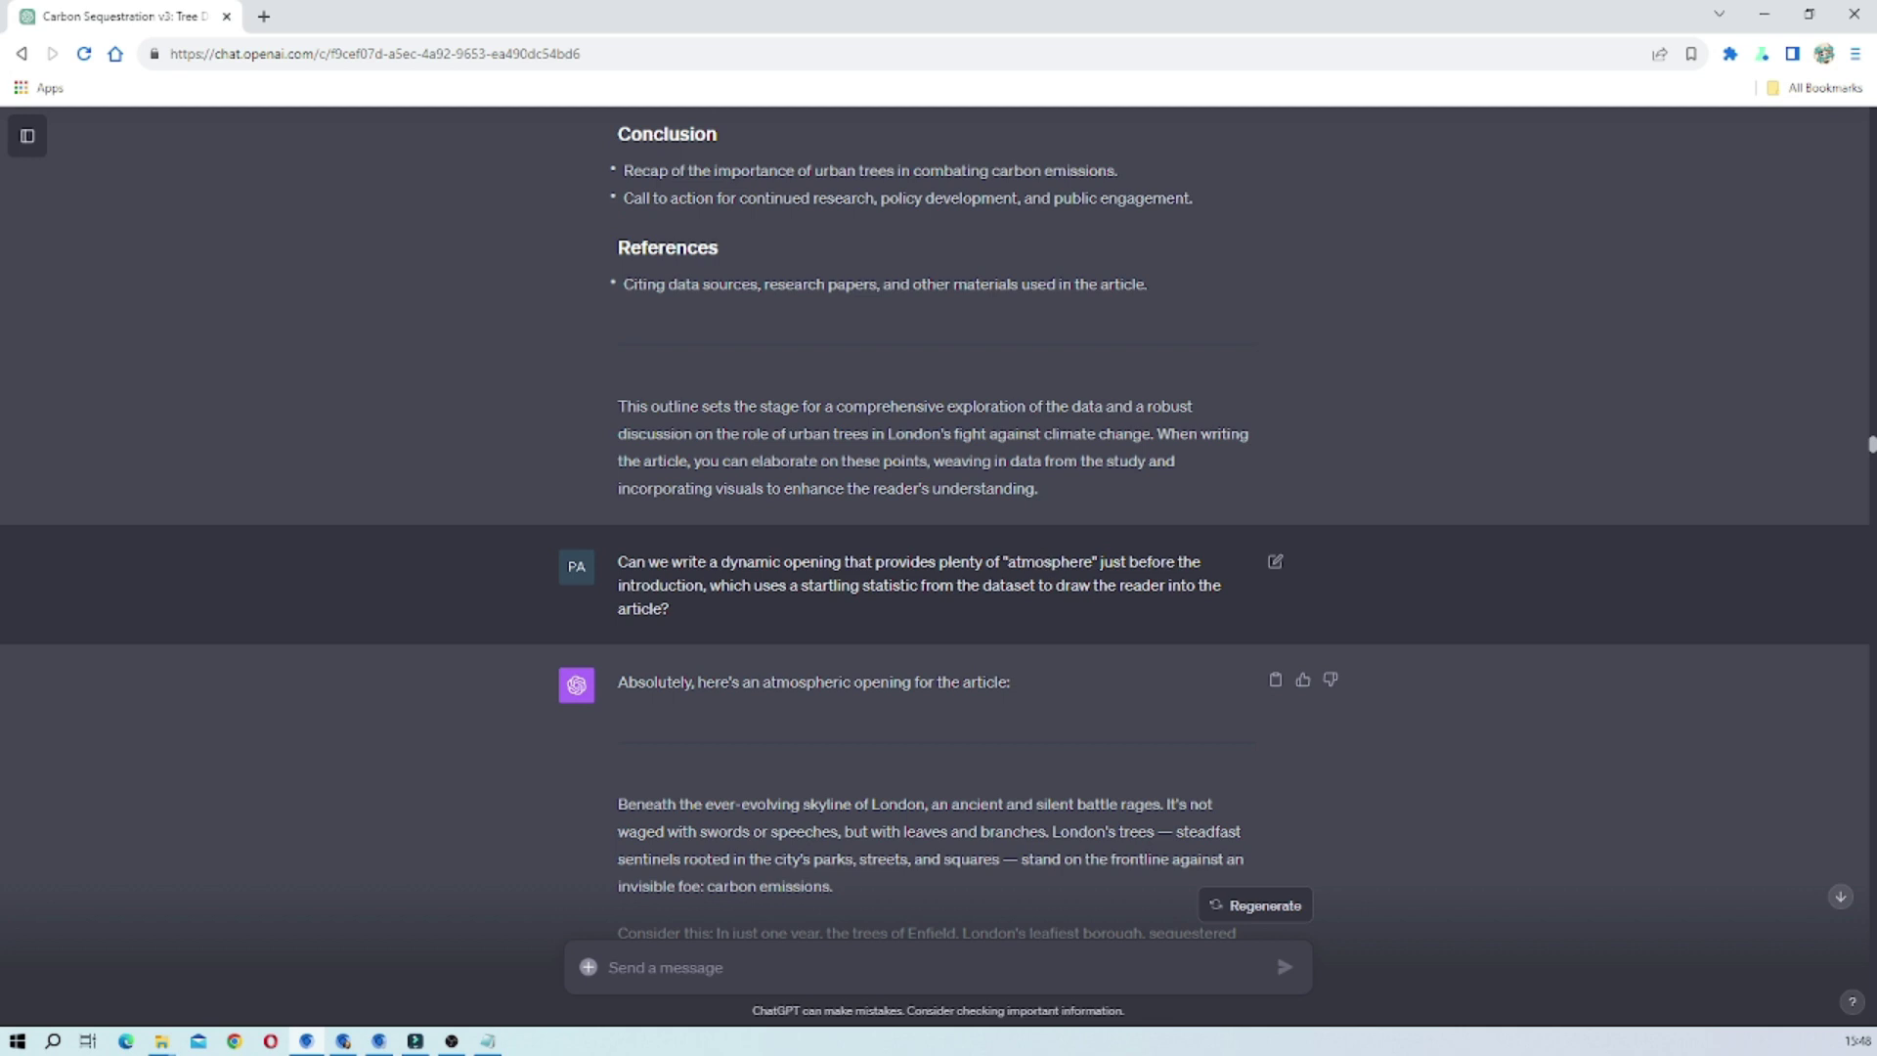
scroll(1218, 520, down, 2)
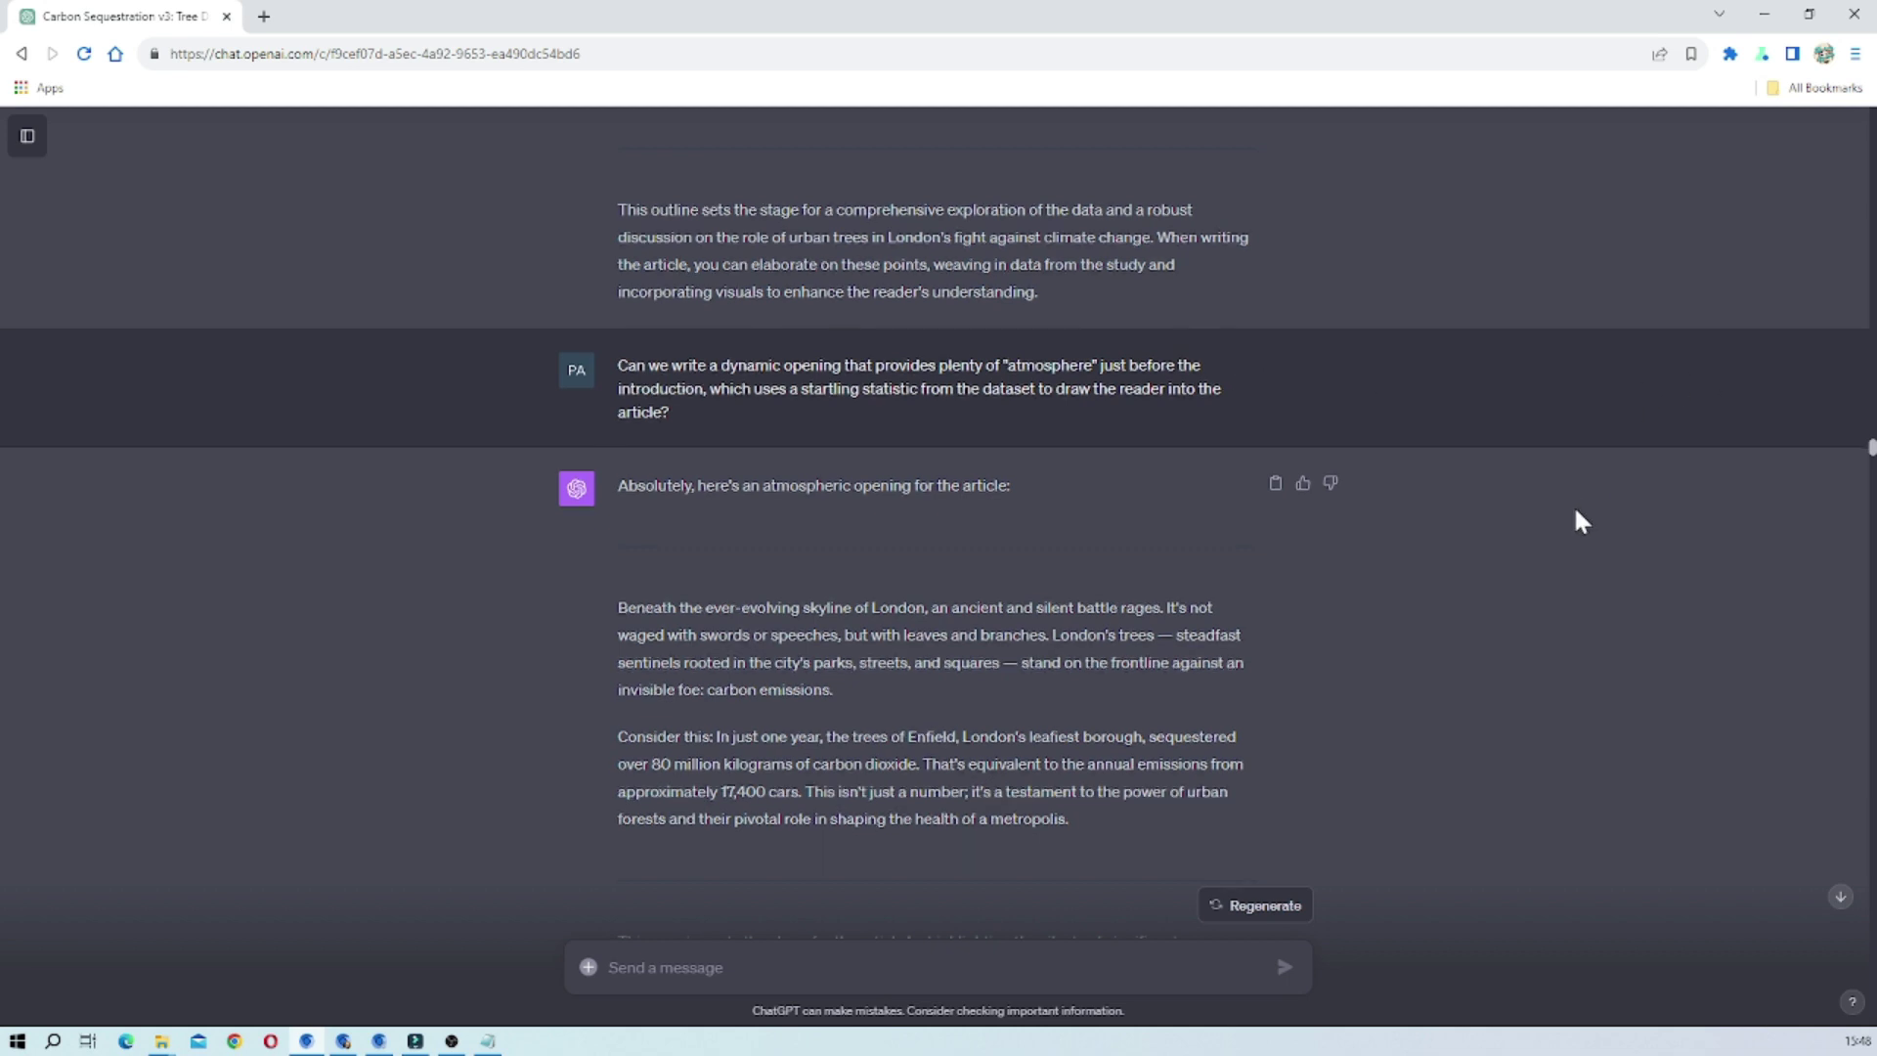
scroll(1574, 518, down, 1)
scroll(560, 430, down, 1)
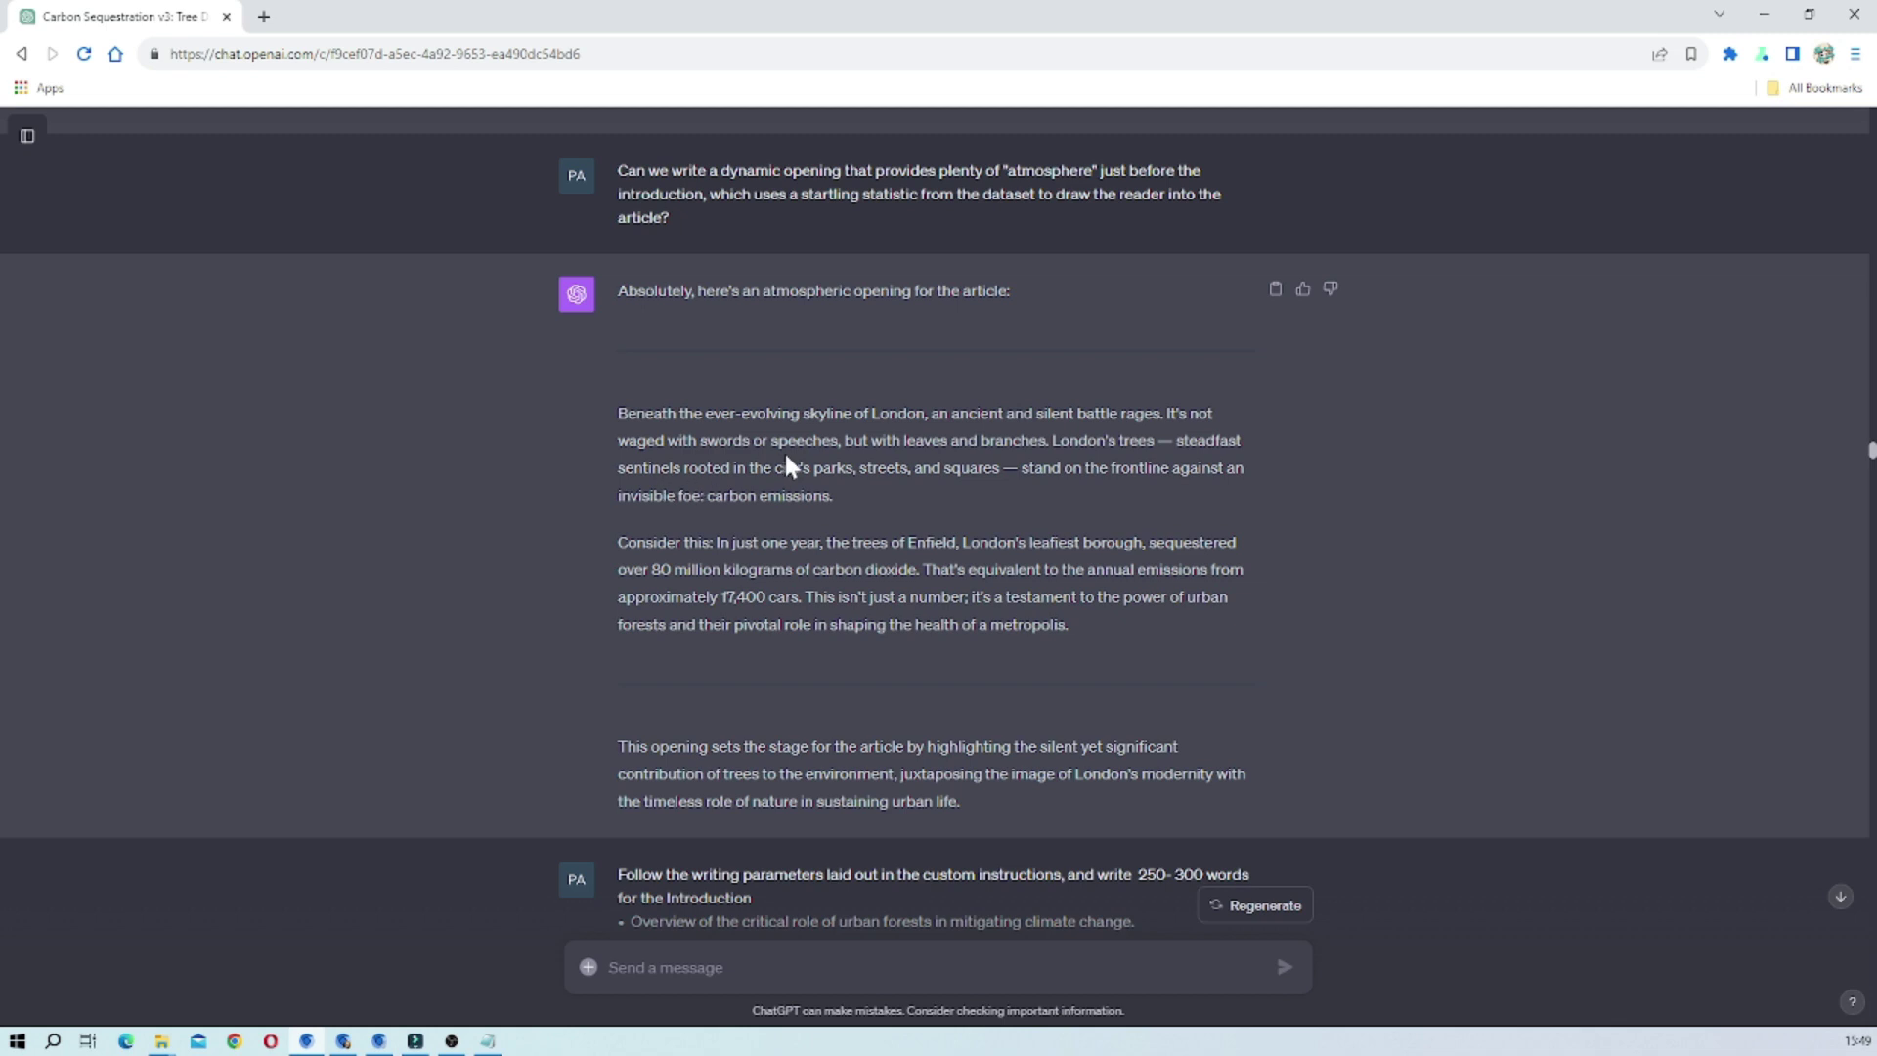
scroll(934, 528, down, 1)
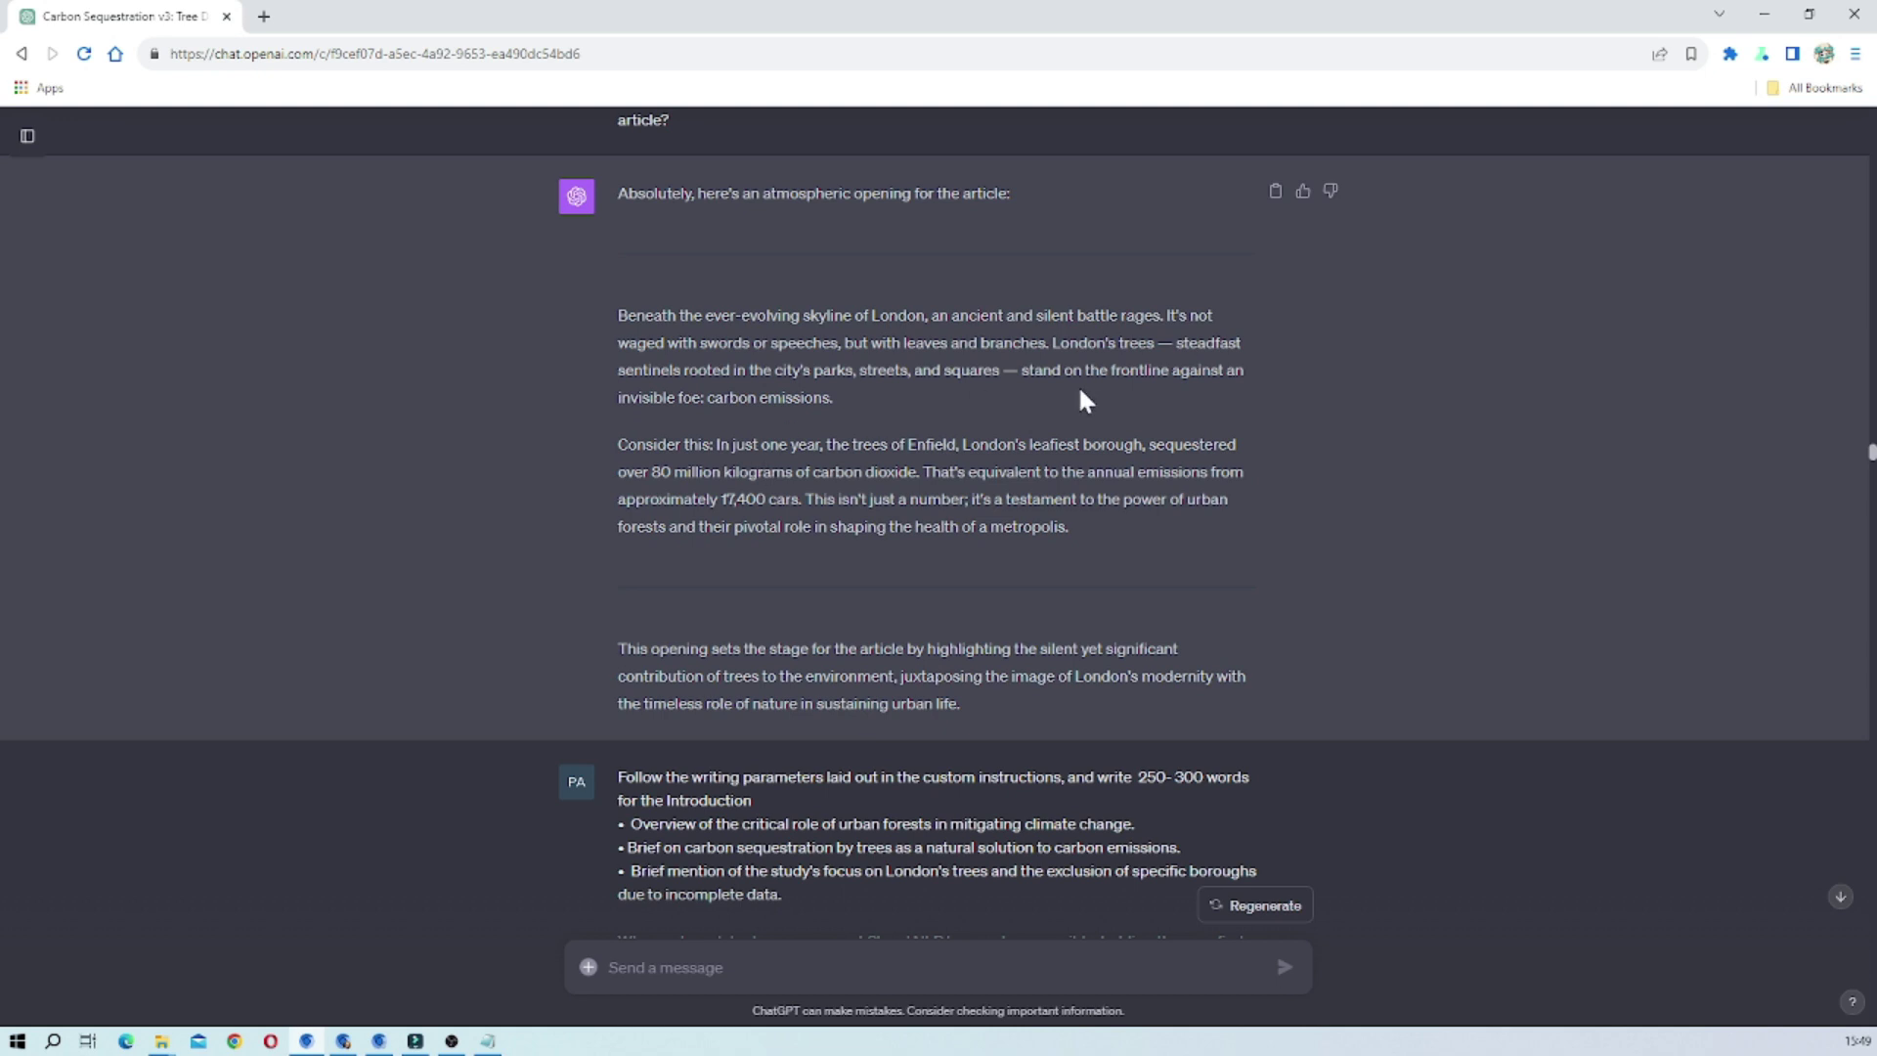
scroll(1077, 384, down, 2)
scroll(1077, 384, up, 2)
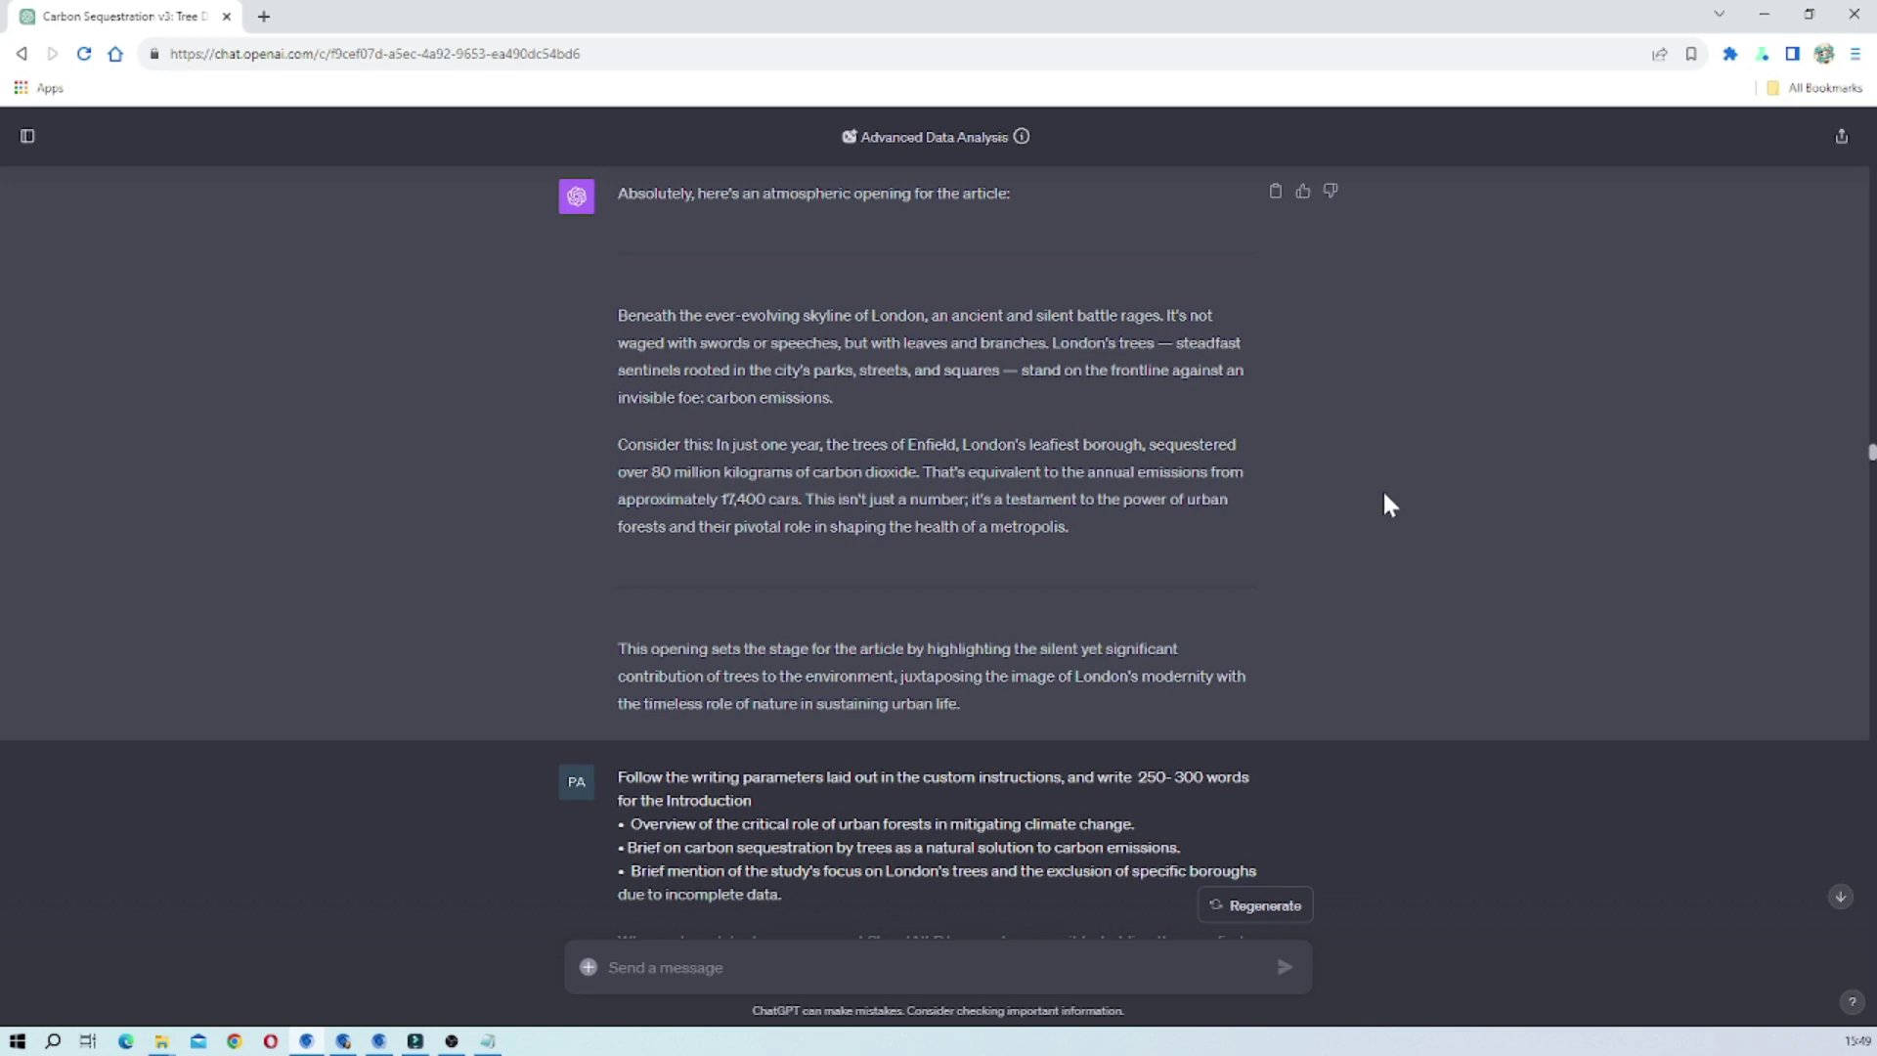
Step: Recheck the atmospheric opening, and examine the prompt for a 250-300 word Introduction and the start of its response
scroll(1388, 503, down, 1)
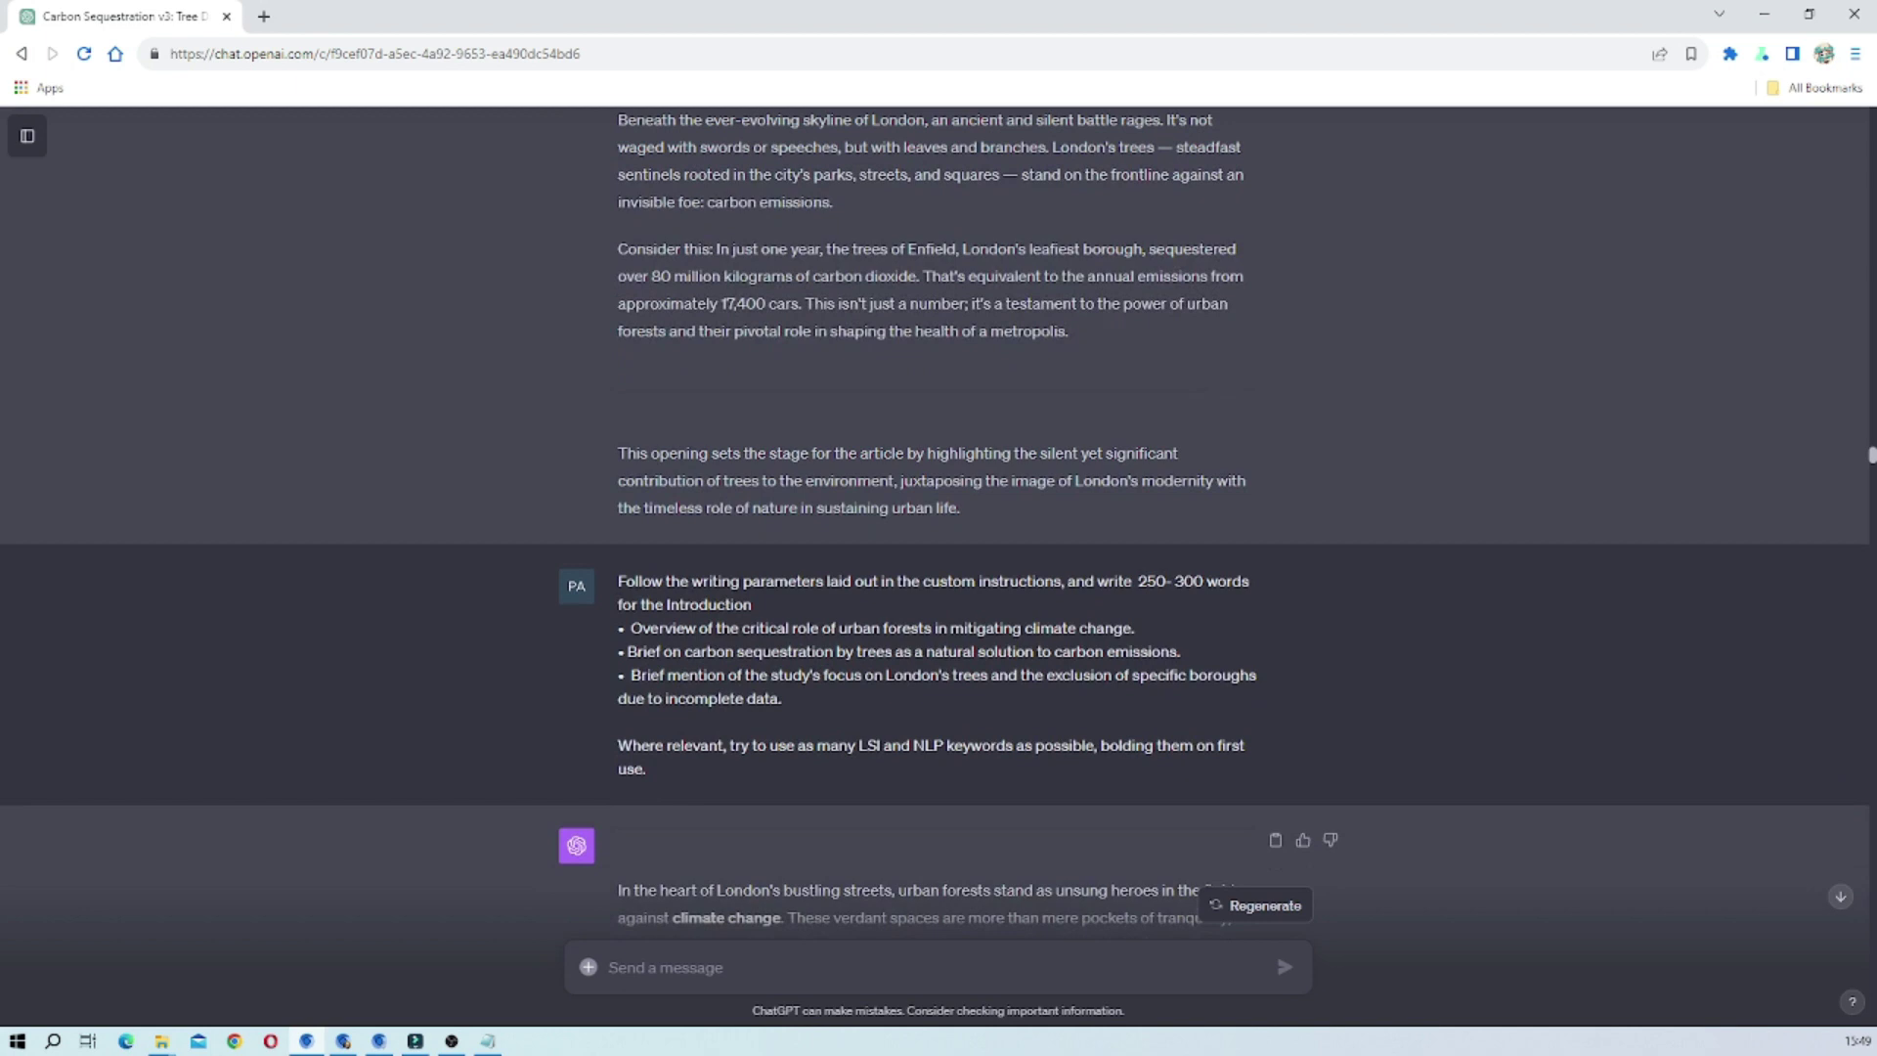
scroll(1160, 399, up, 2)
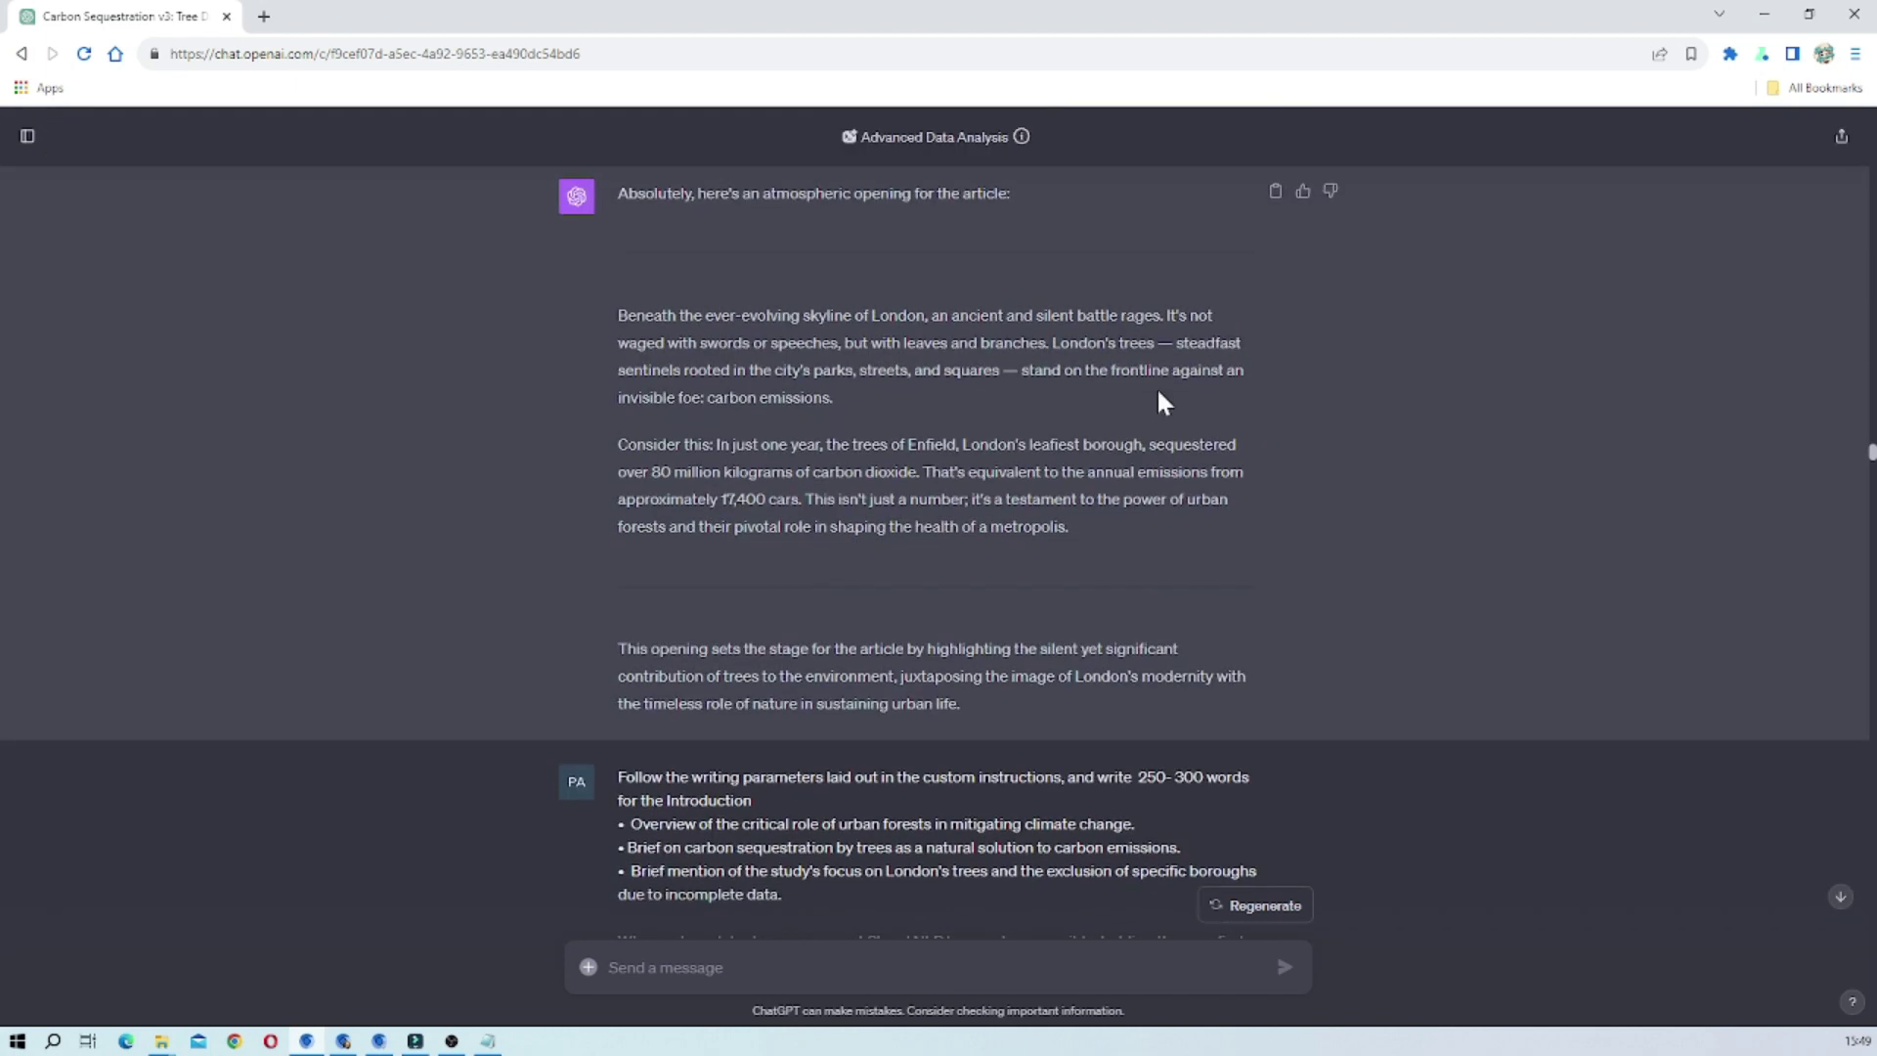
scroll(1158, 394, up, 1)
scroll(1159, 394, down, 2)
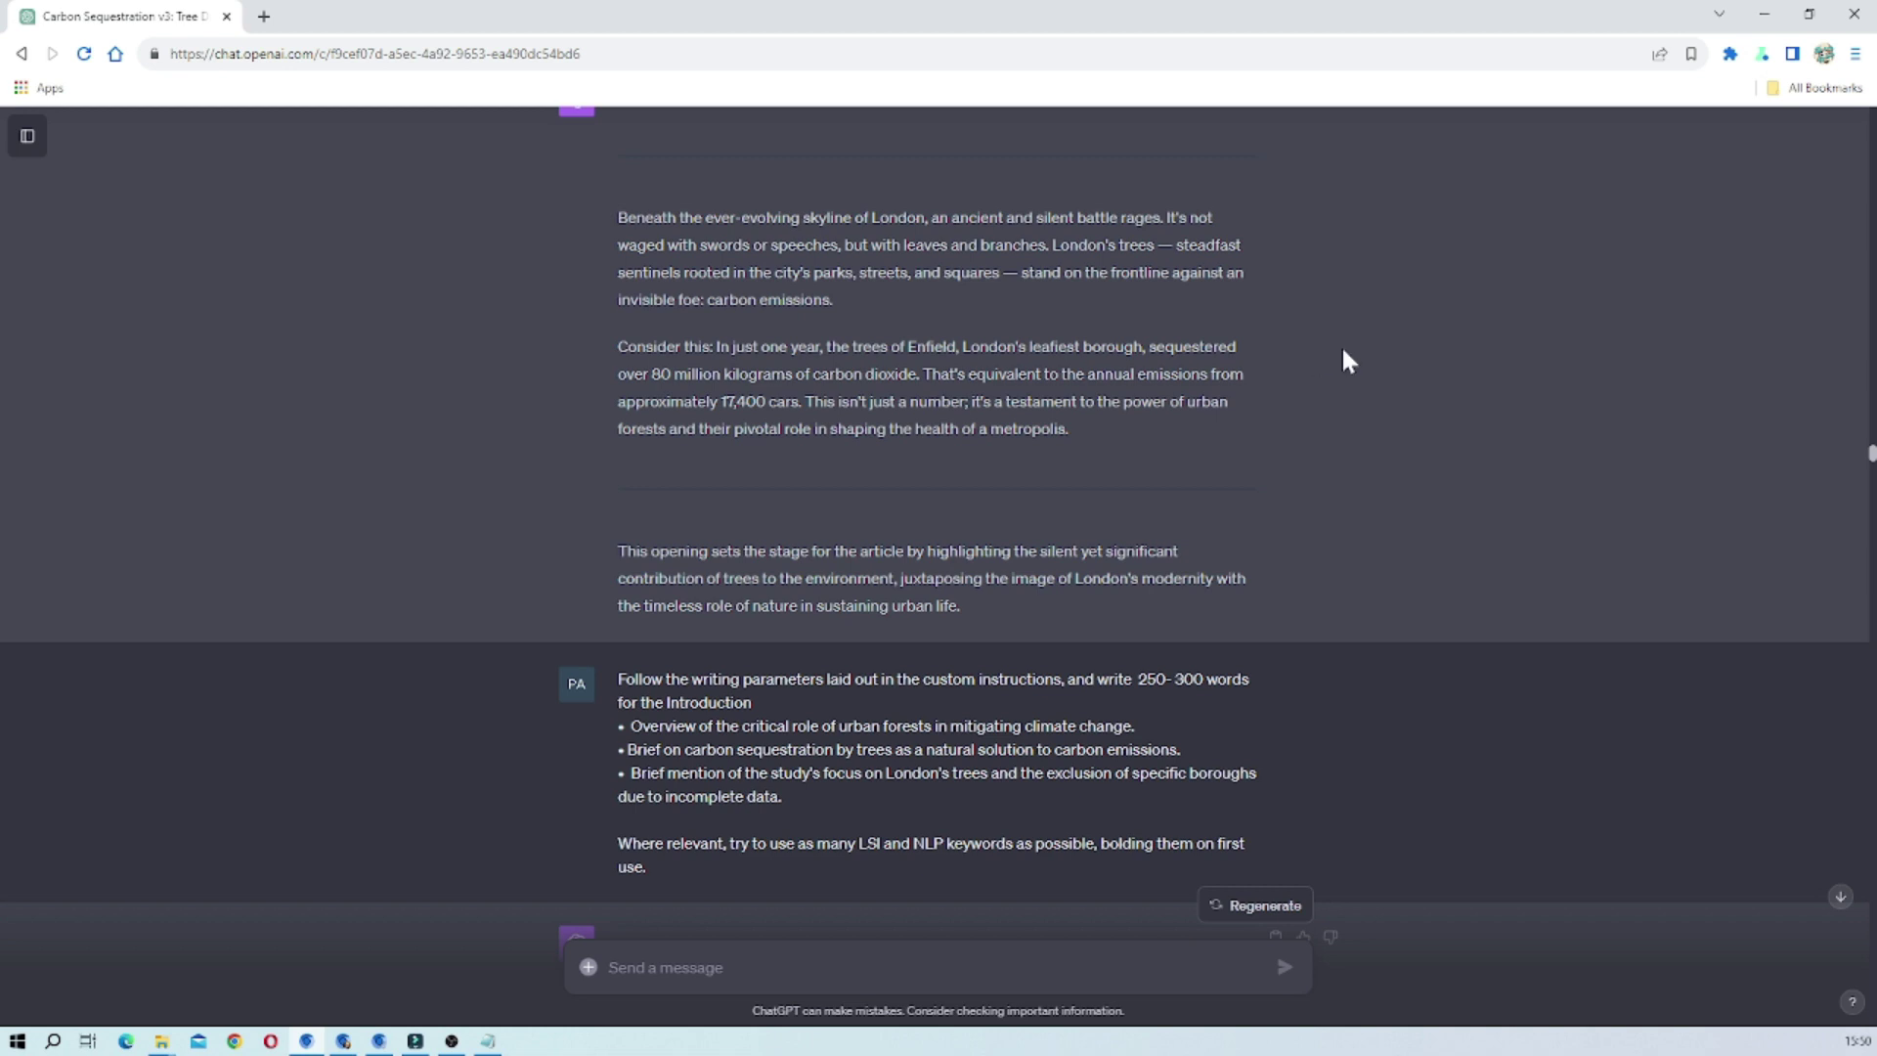
scroll(1345, 360, down, 1)
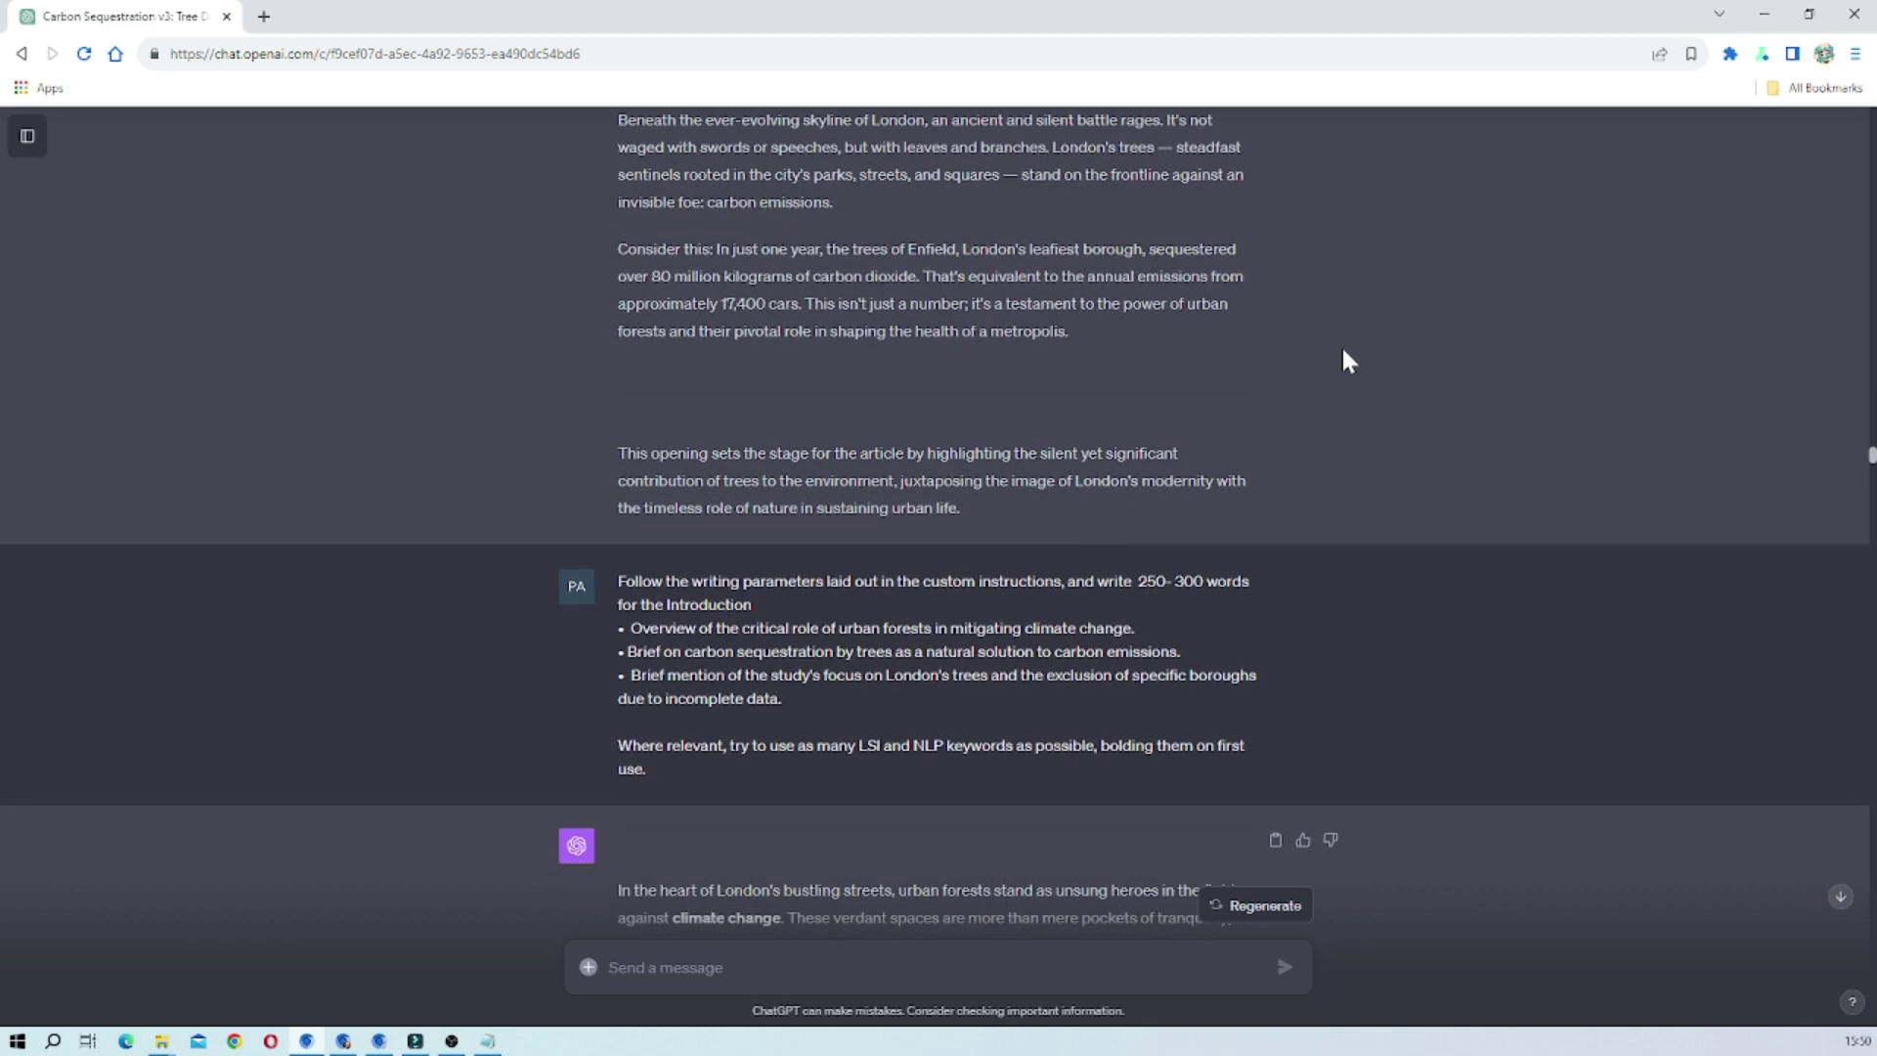
scroll(1345, 360, down, 1)
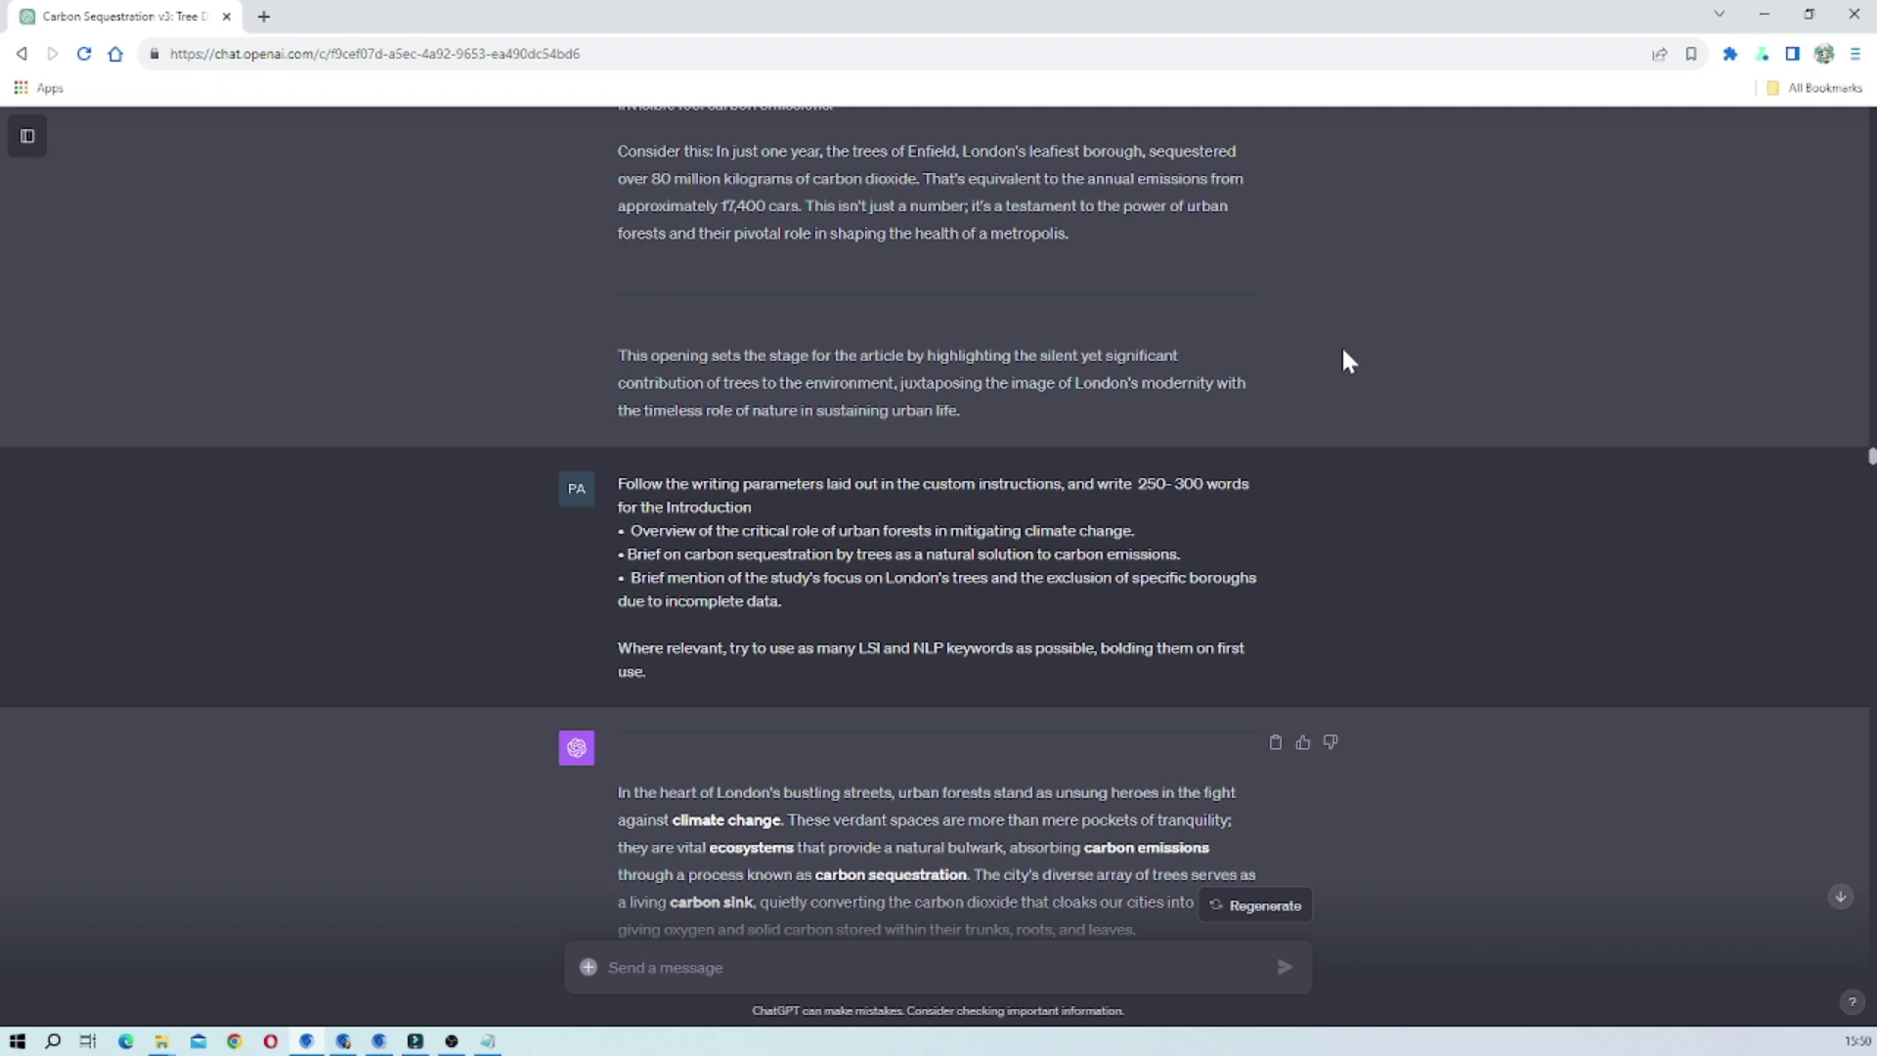
Step: Highlight the closing note under the atmospheric opening, clear the selection, and look over the surrounding opening and Introduction prompt
scroll(1345, 360, down, 1)
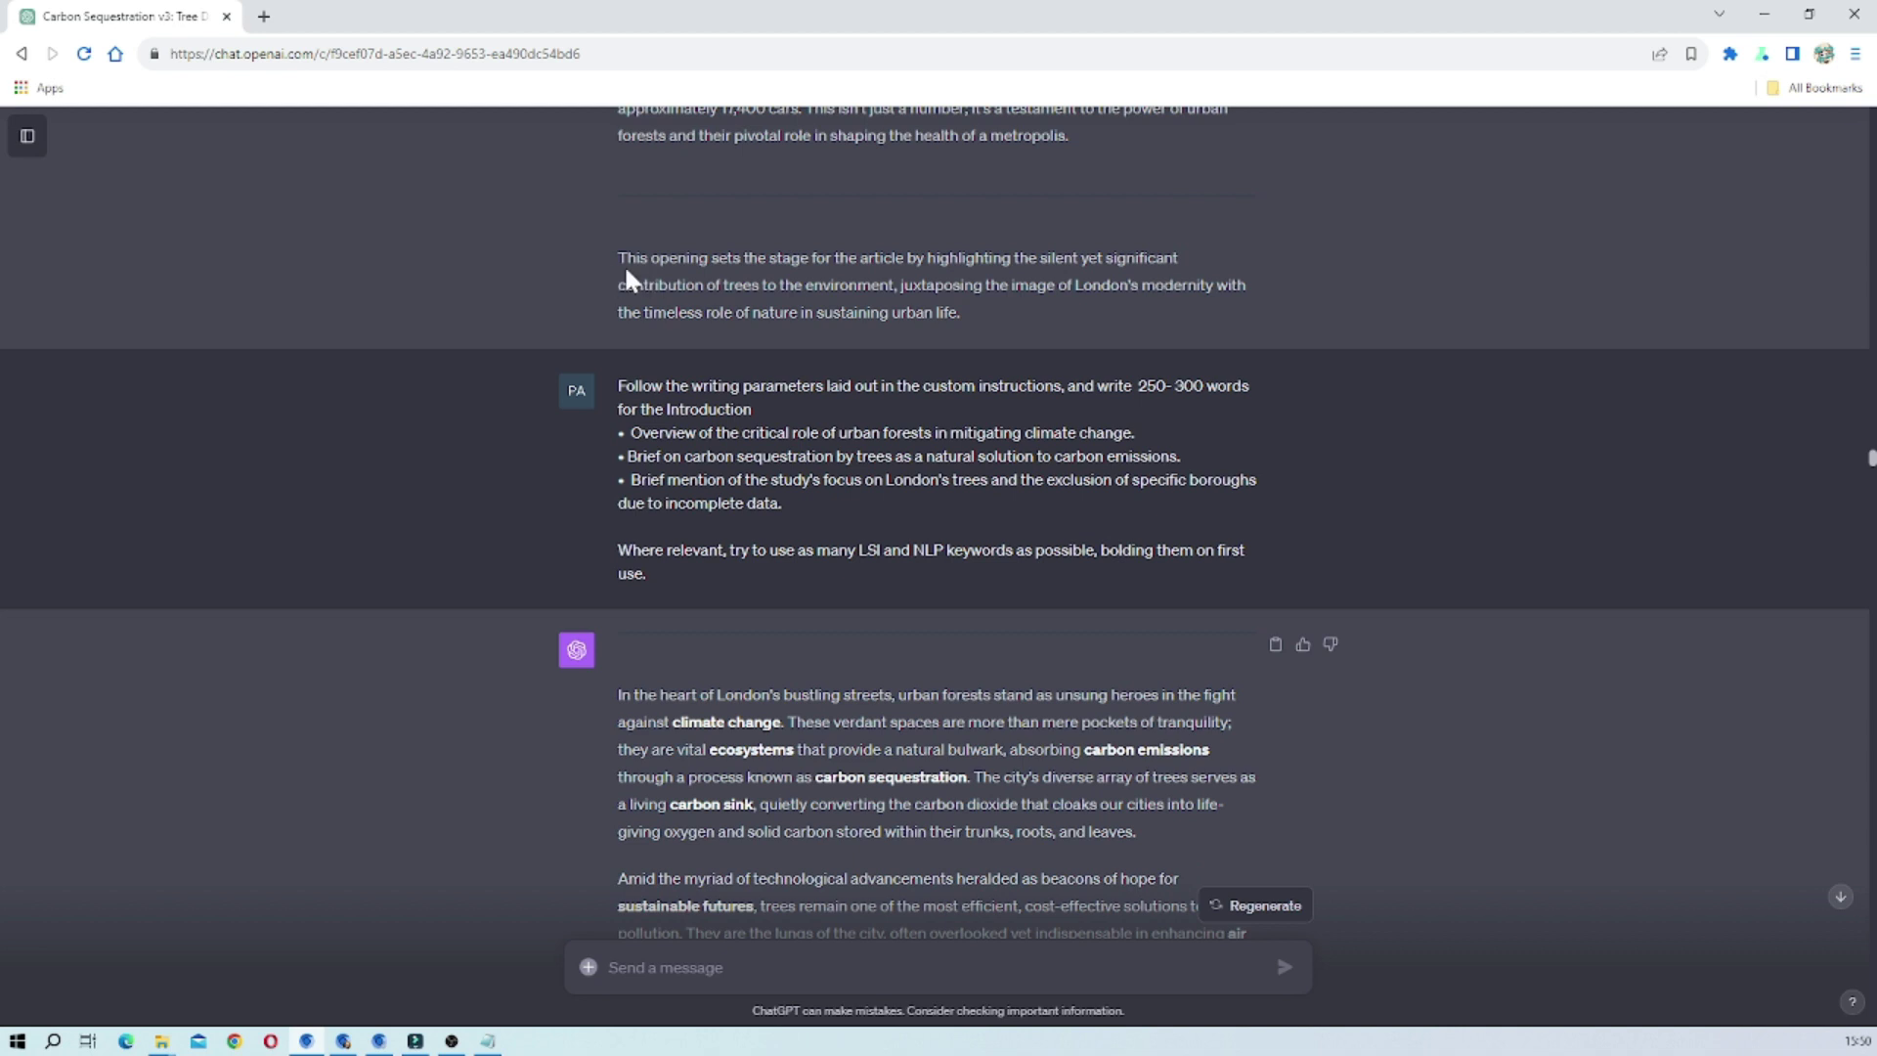
drag(622, 258, 959, 313)
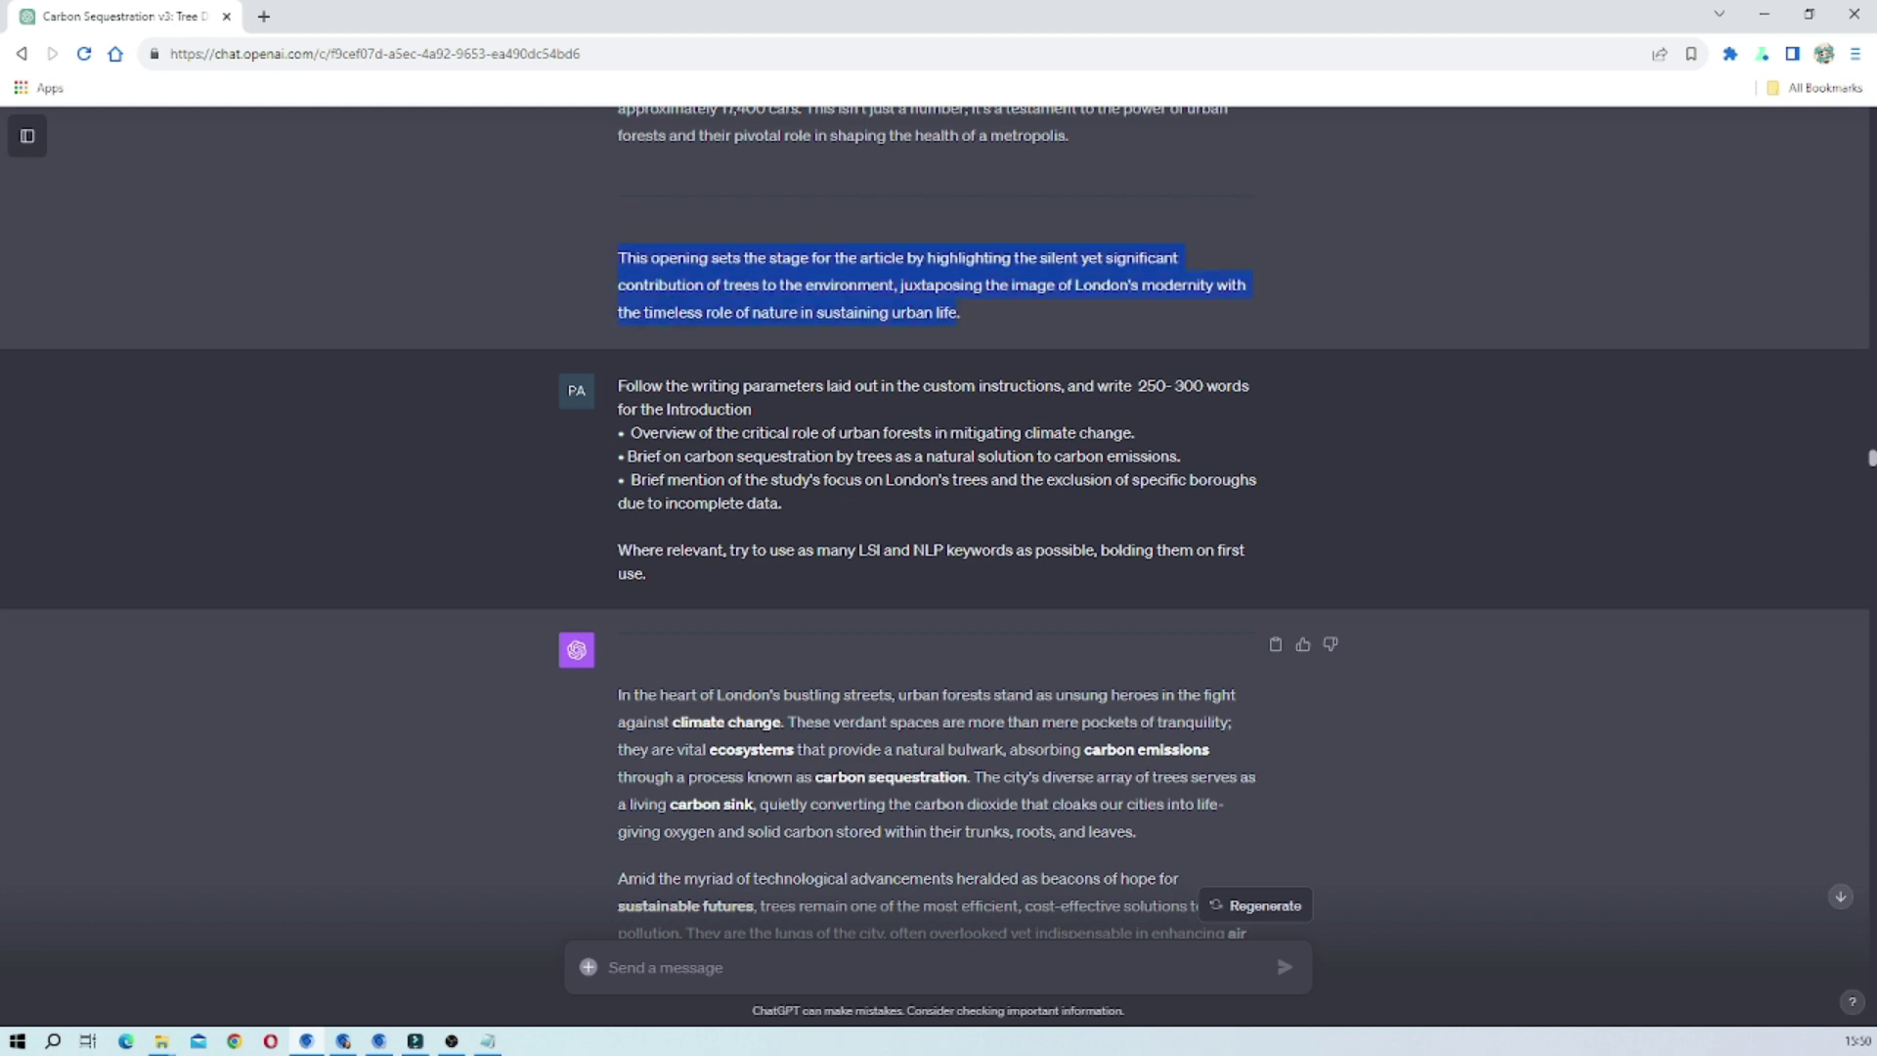
click(1052, 306)
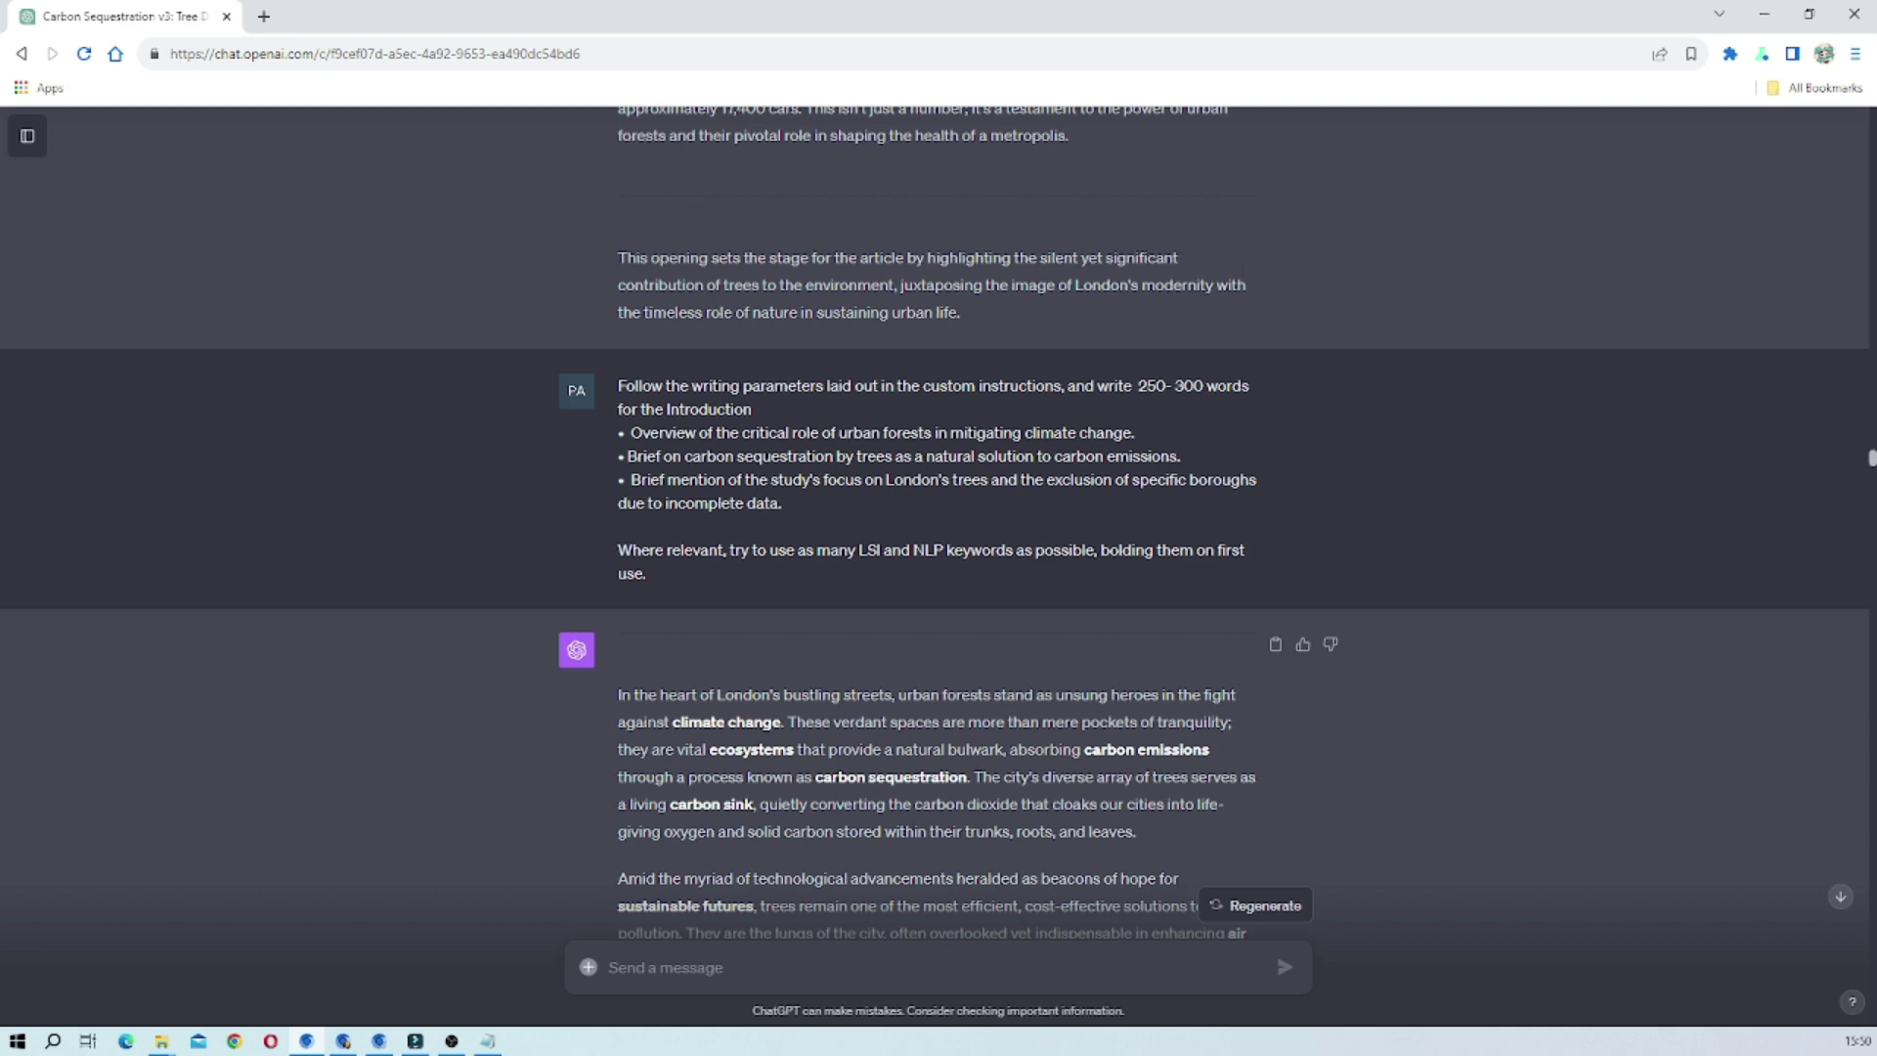
scroll(1259, 344, down, 1)
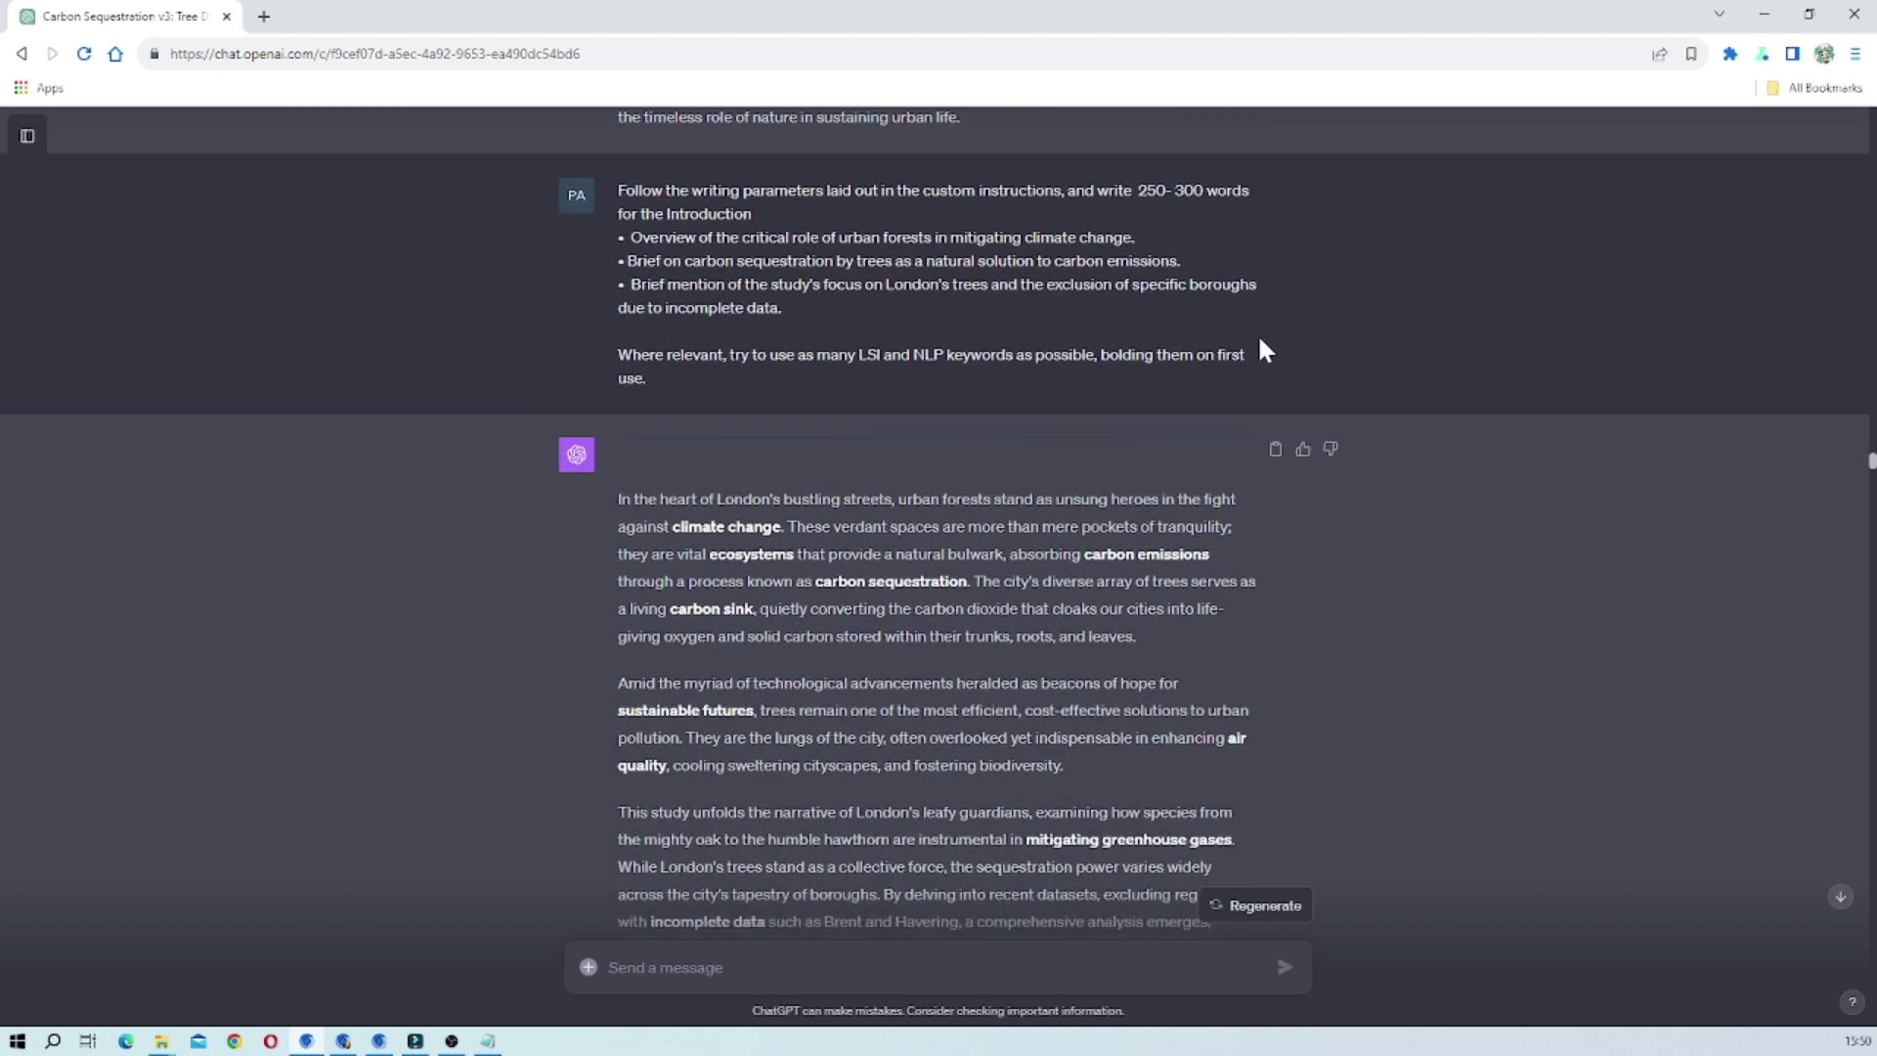
scroll(1260, 344, up, 1)
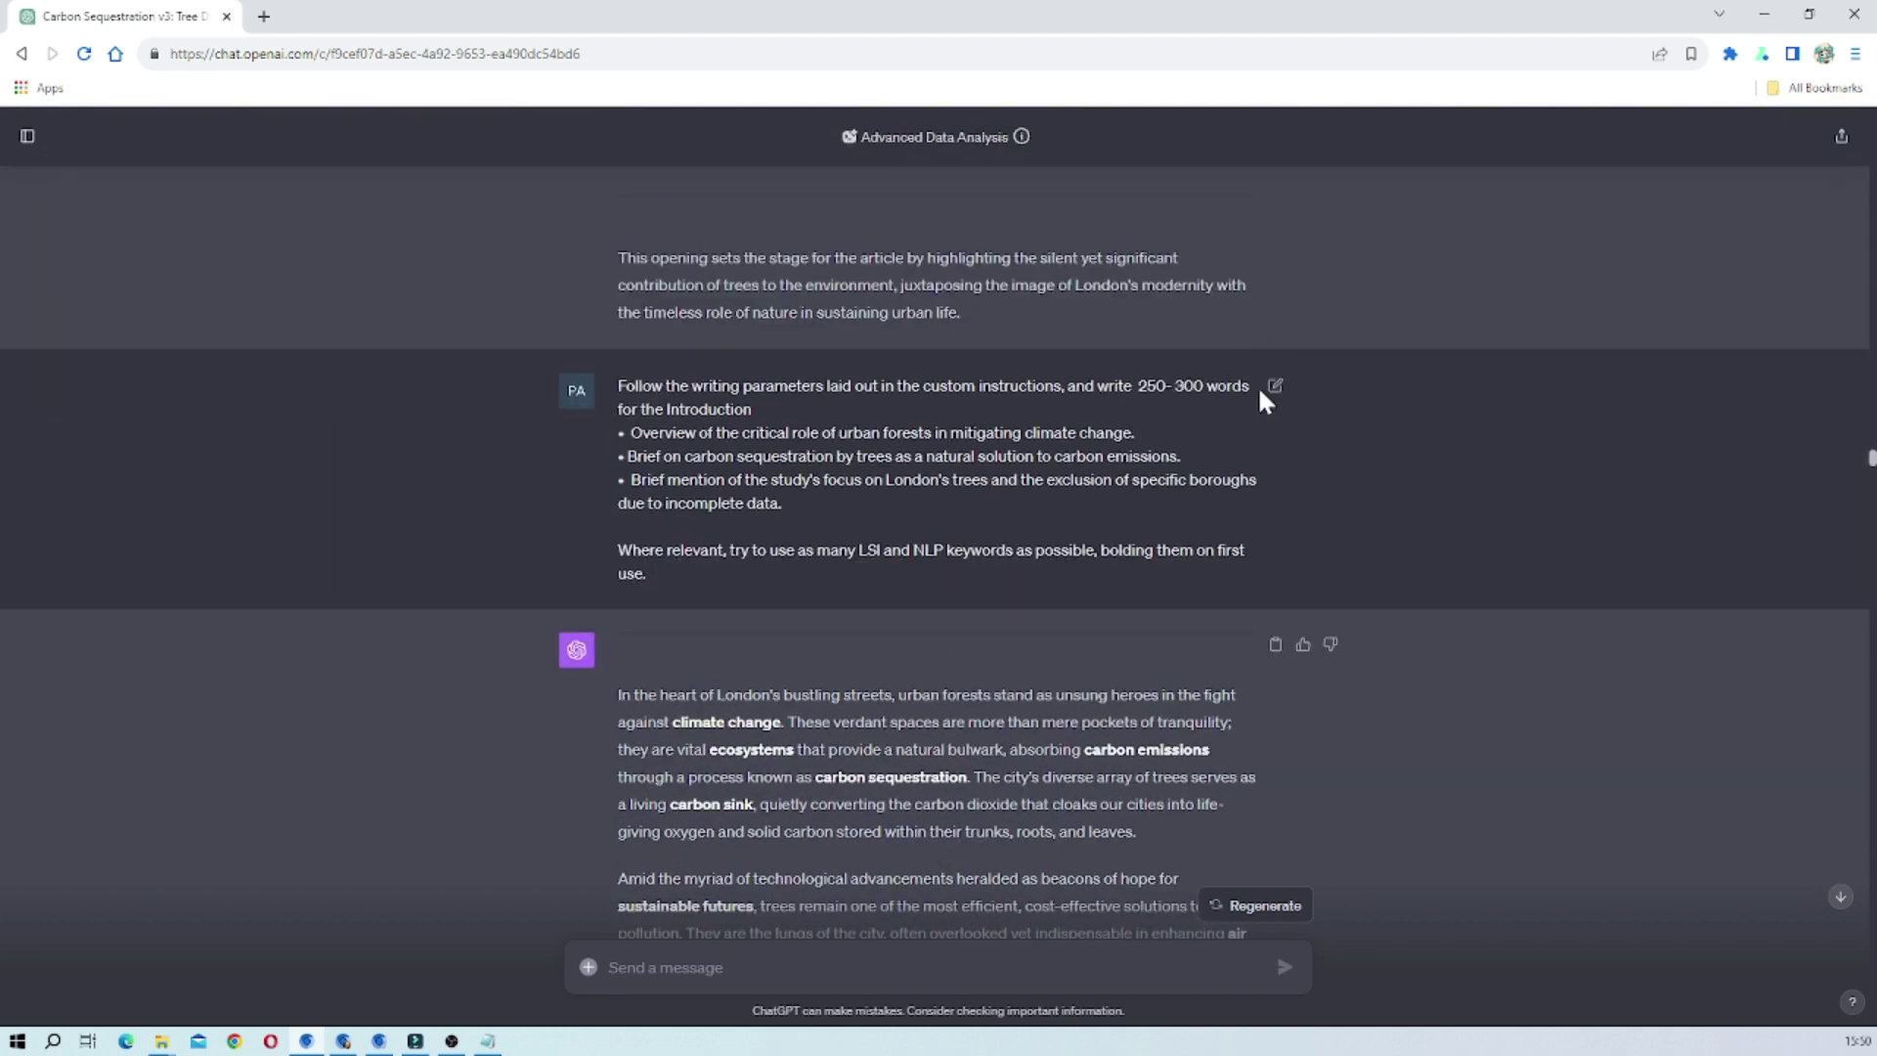
scroll(1075, 343, up, 2)
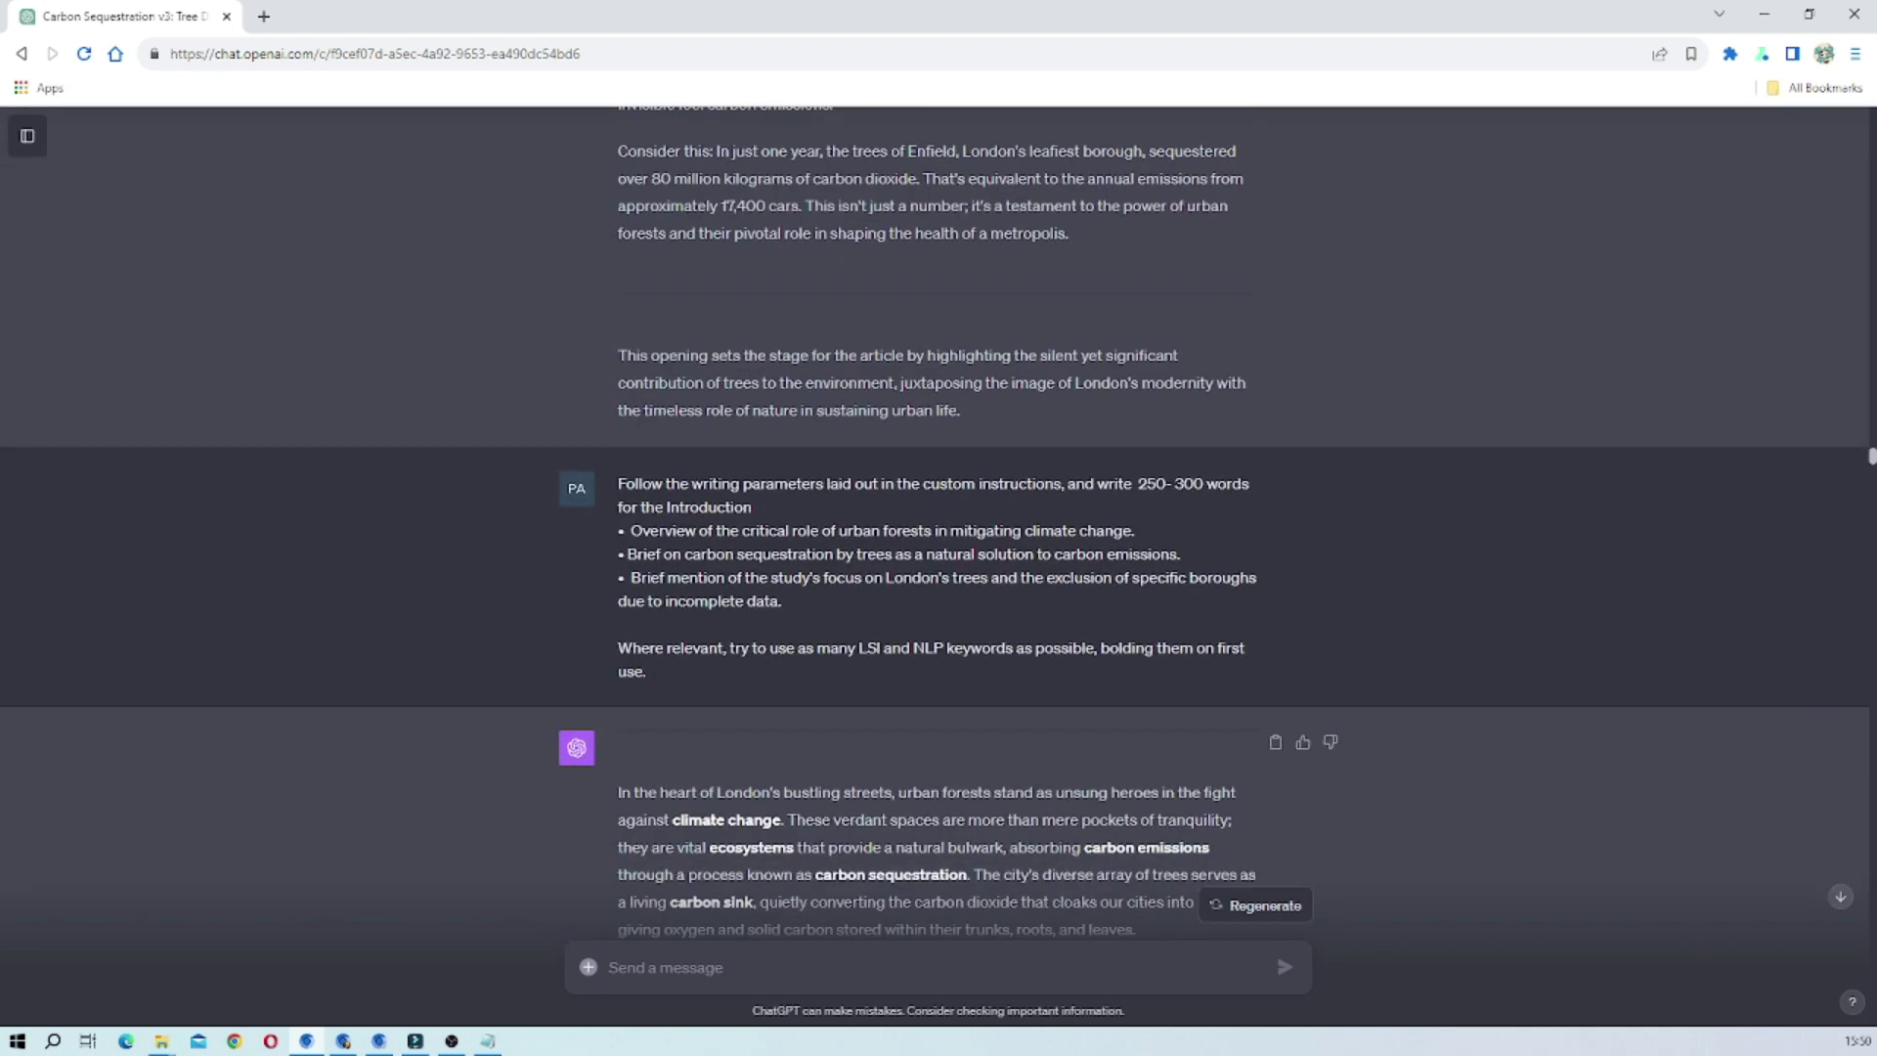
scroll(1075, 343, down, 2)
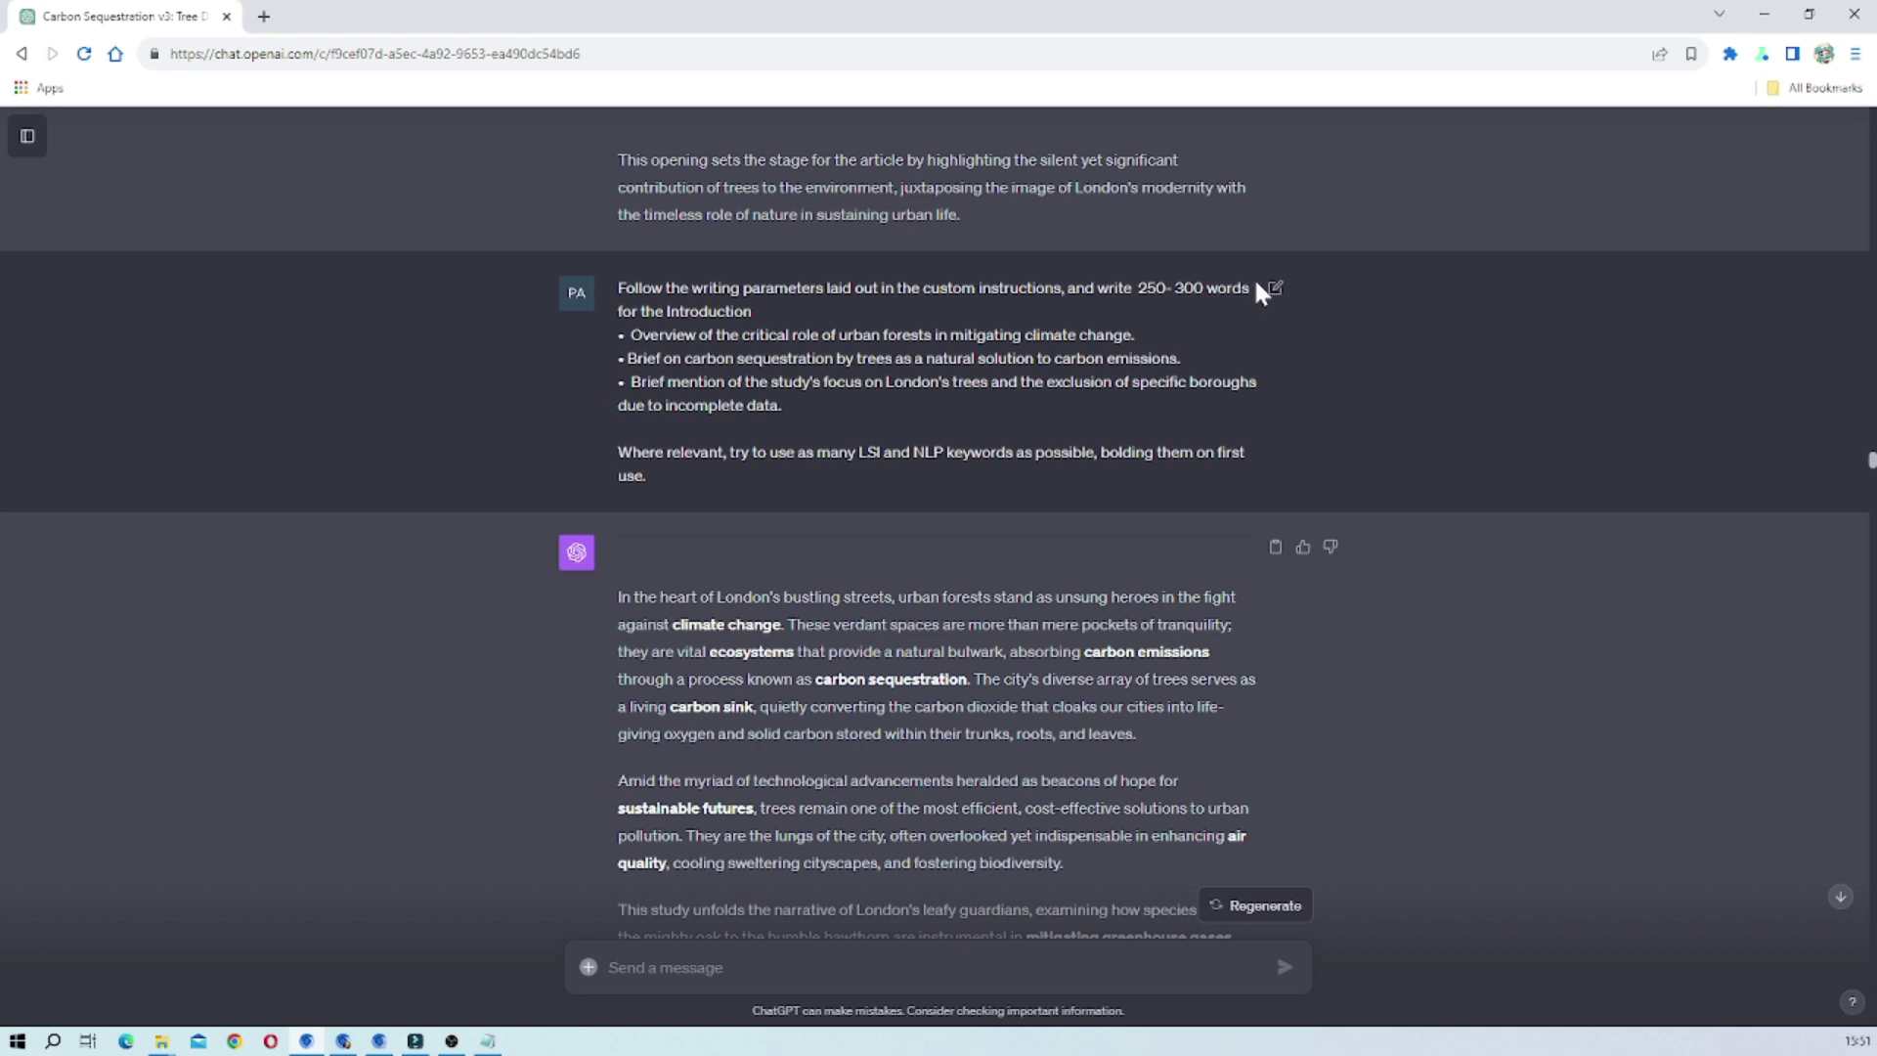
Step: Highlight the Introduction heading and its three bullets in the prompt, and compare them with the Introduction section of the outline
drag(667, 310, 787, 406)
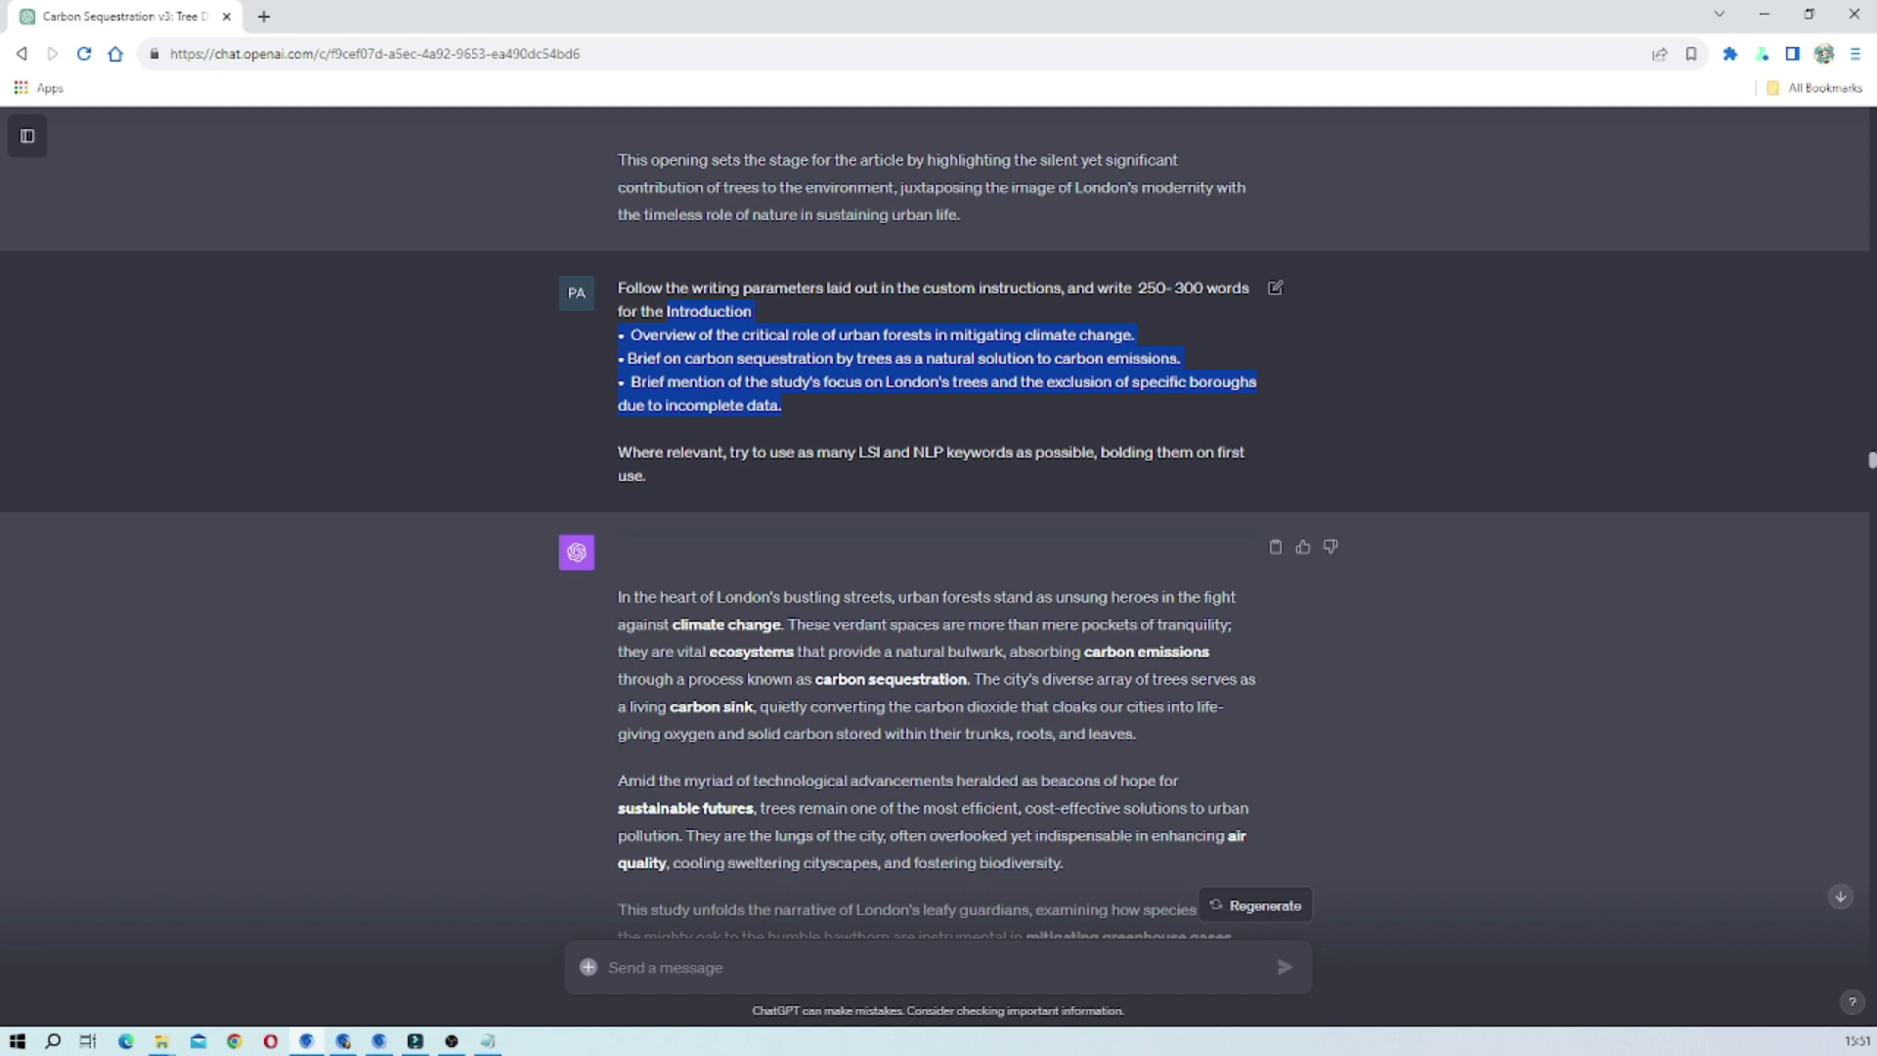
scroll(939, 547, up, 15)
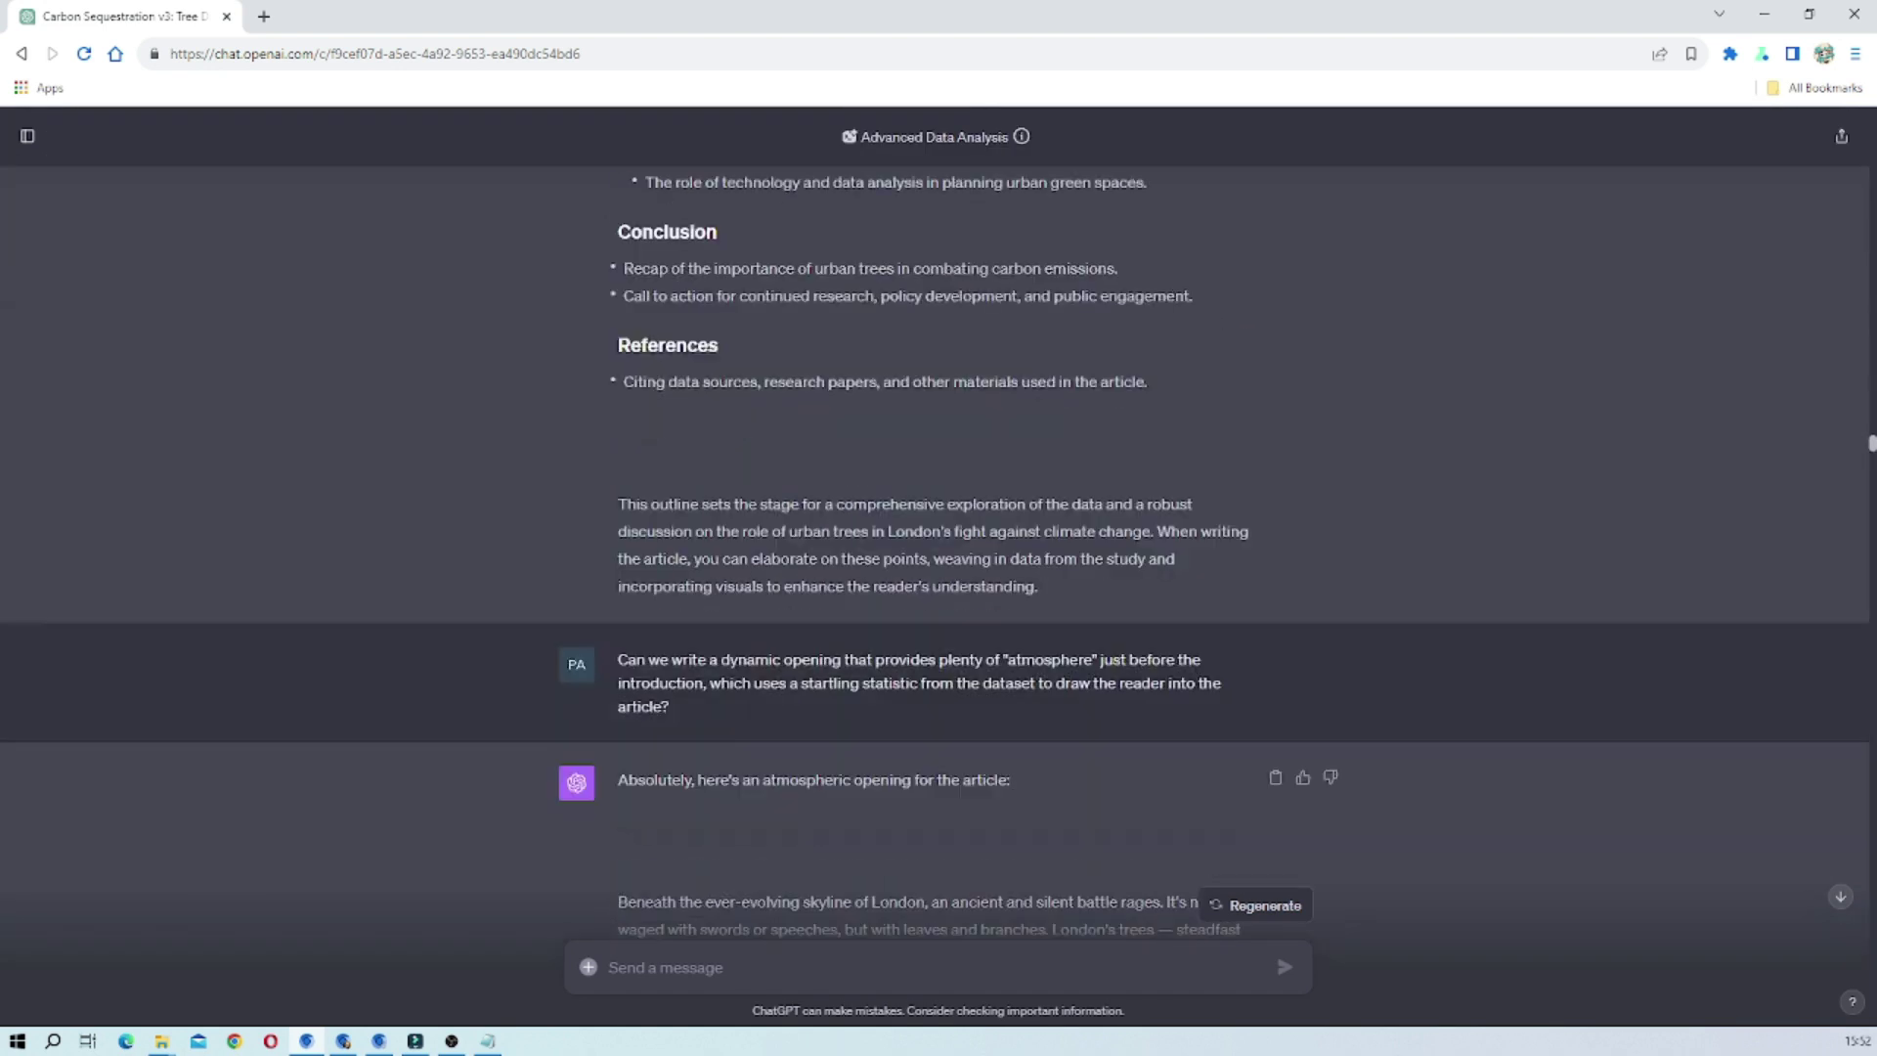
scroll(801, 372, up, 8)
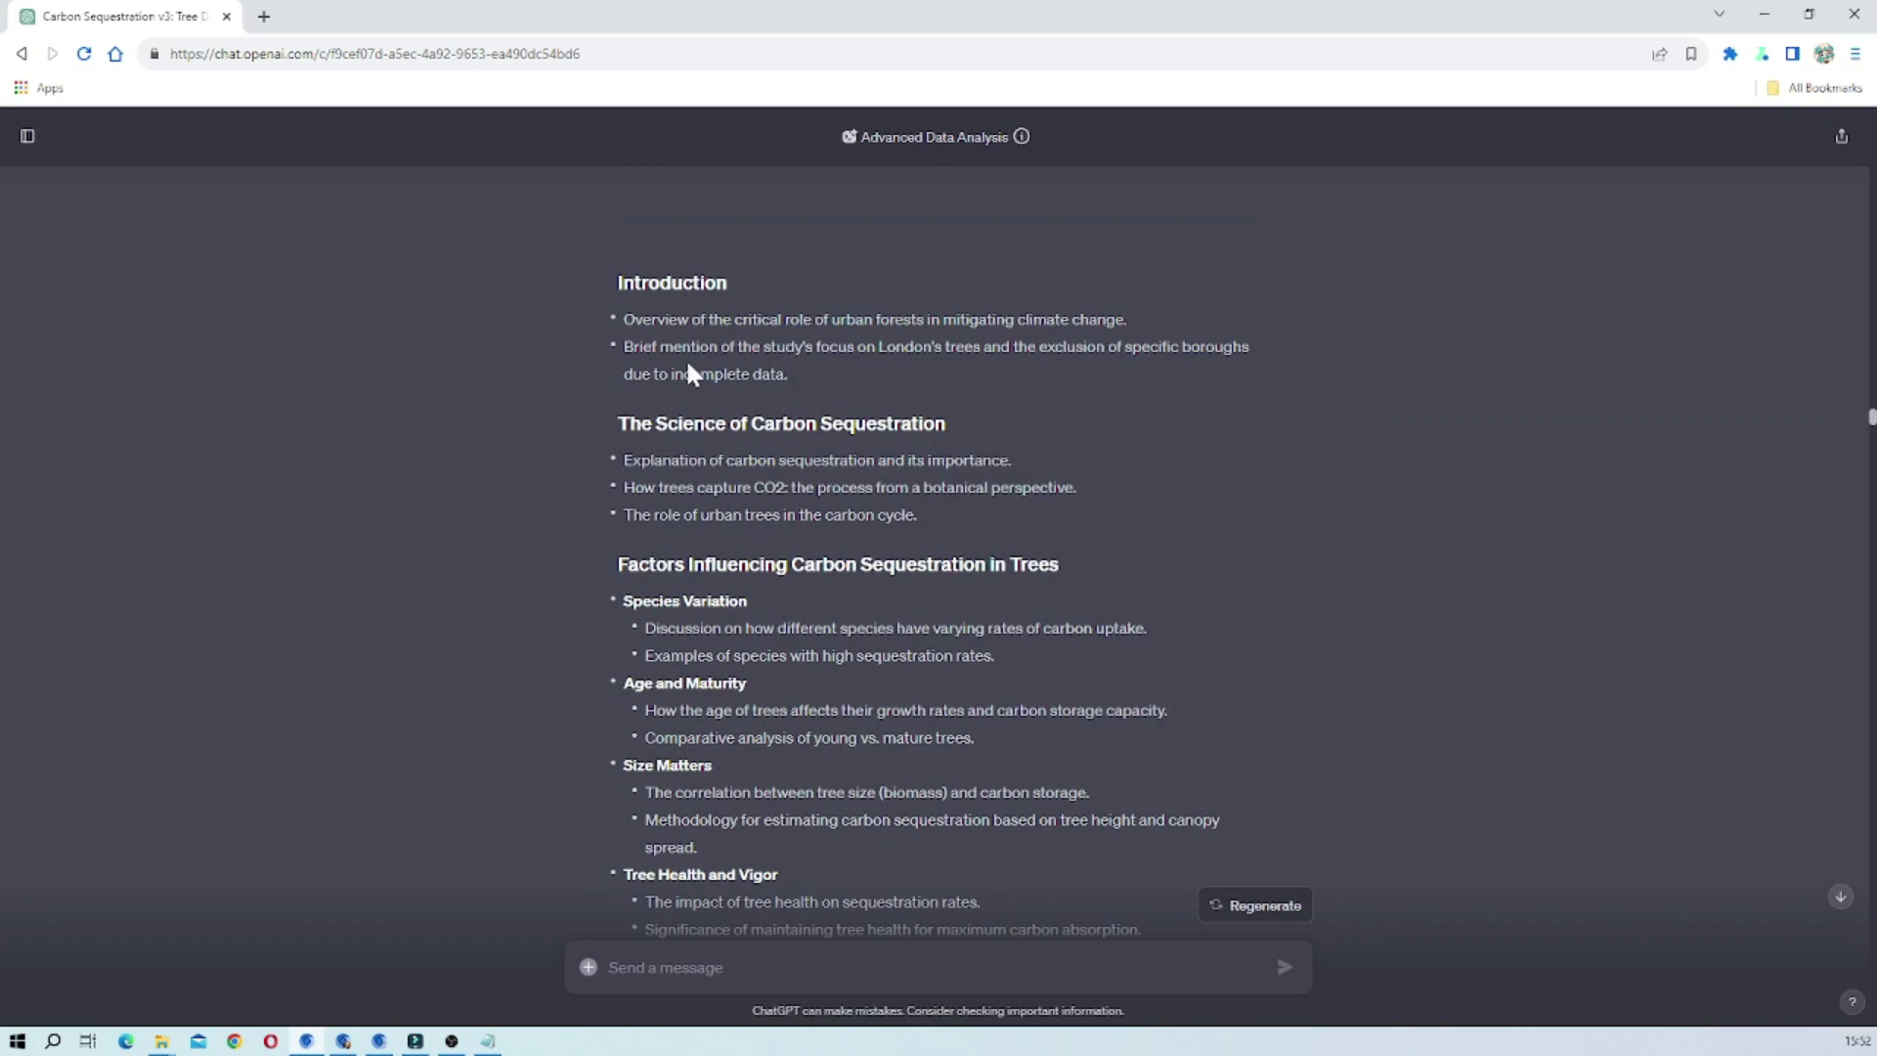
scroll(914, 395, down, 20)
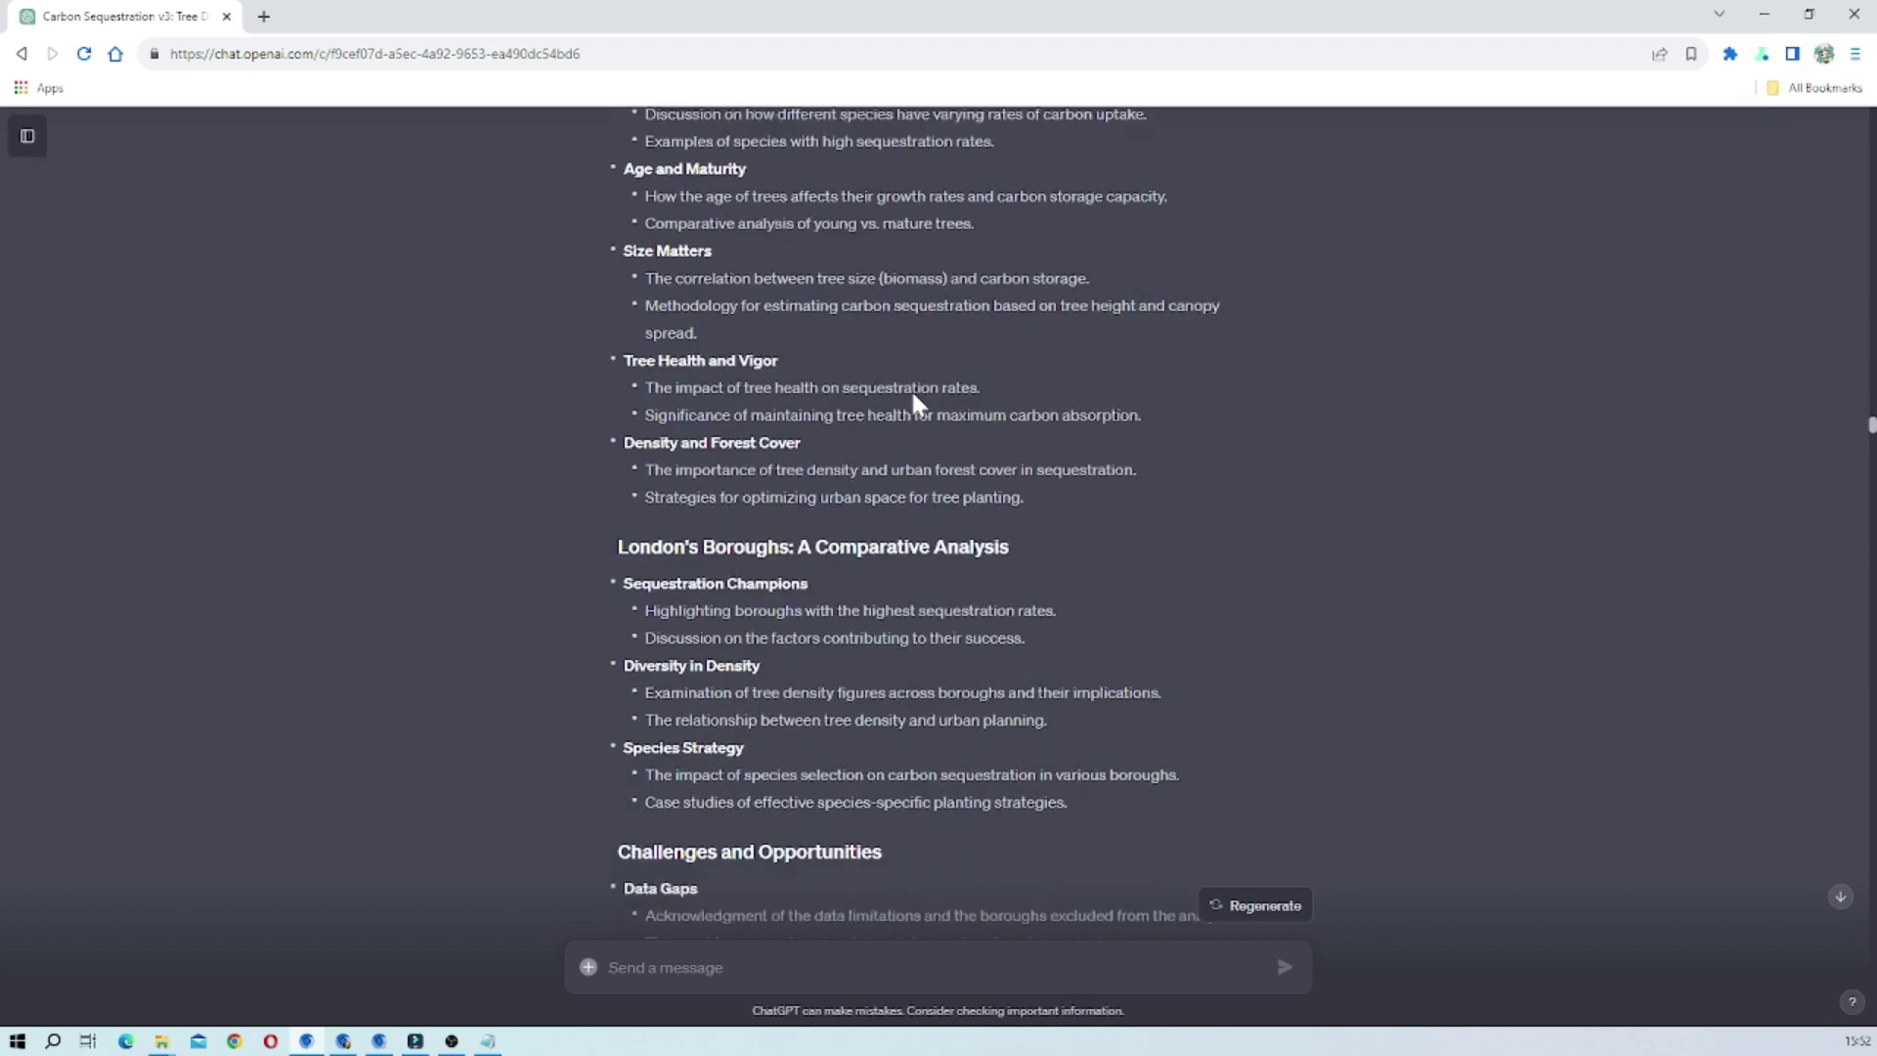
scroll(911, 390, down, 4)
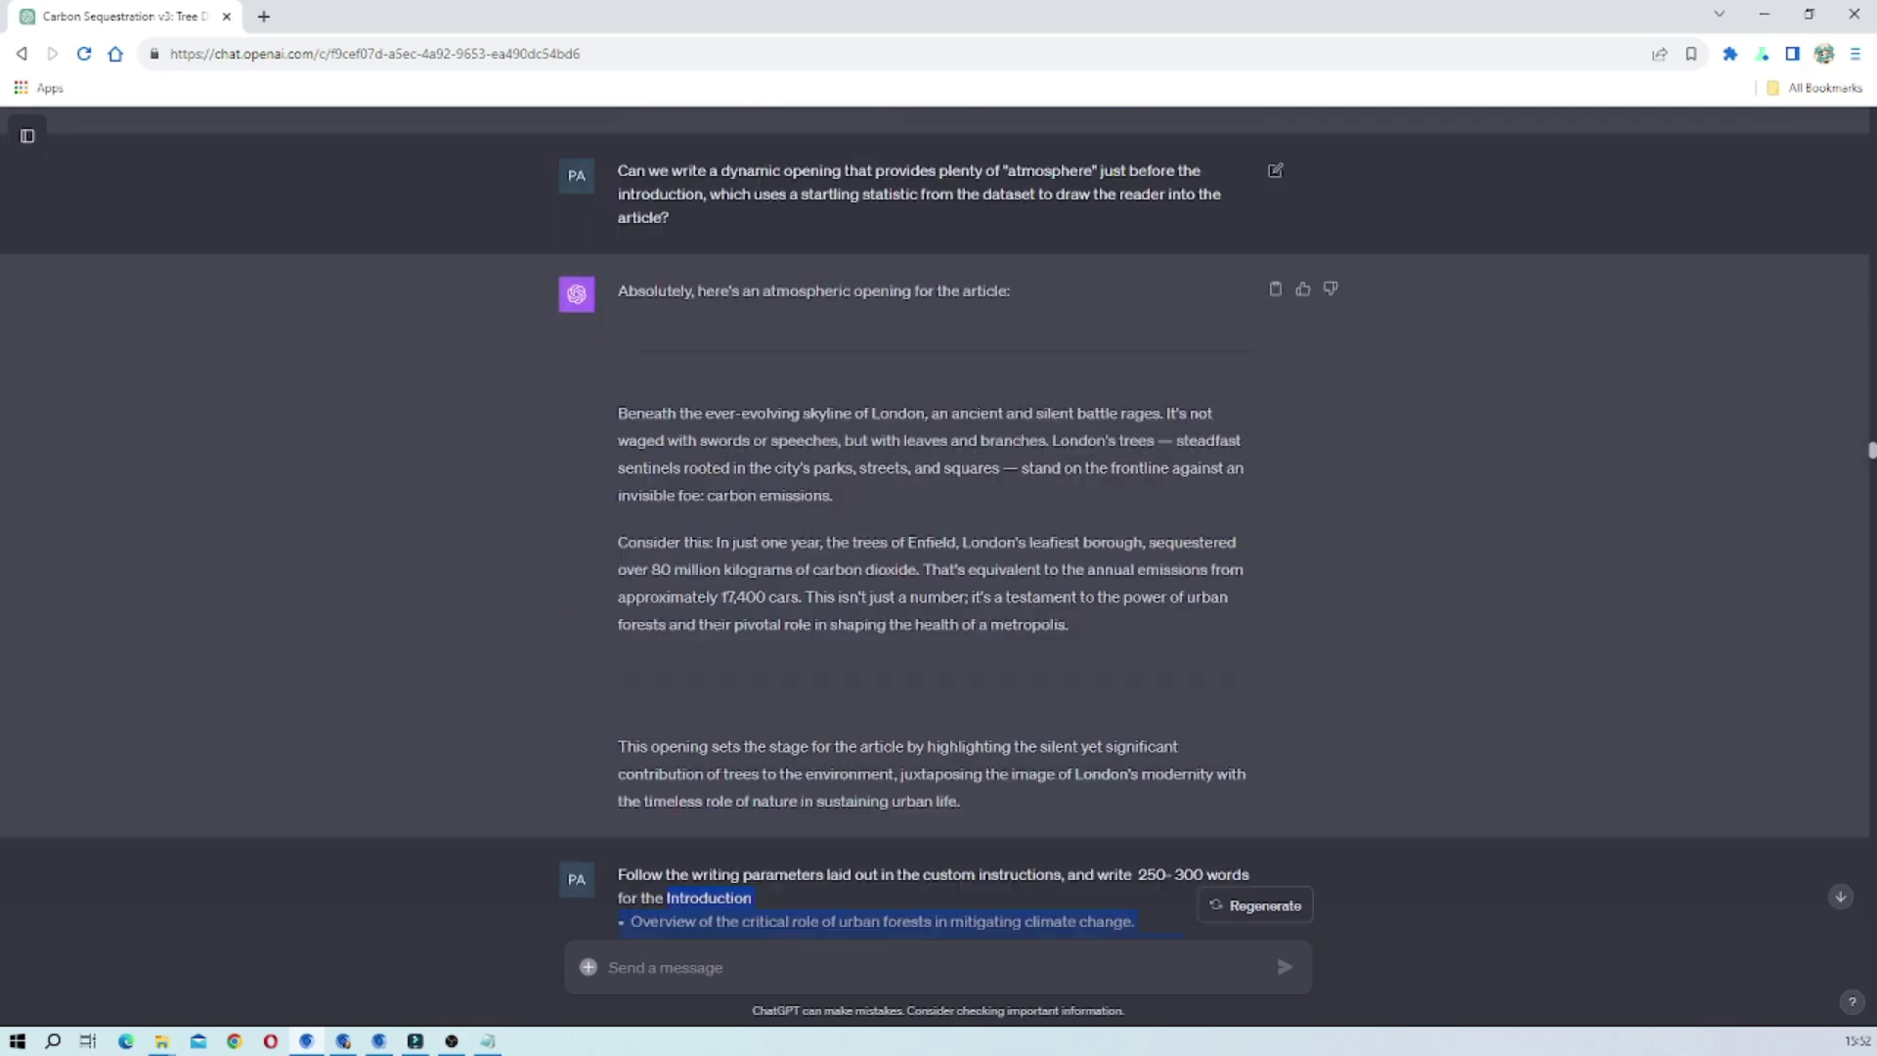
scroll(911, 389, up, 4)
scroll(911, 389, down, 4)
scroll(939, 547, down, 3)
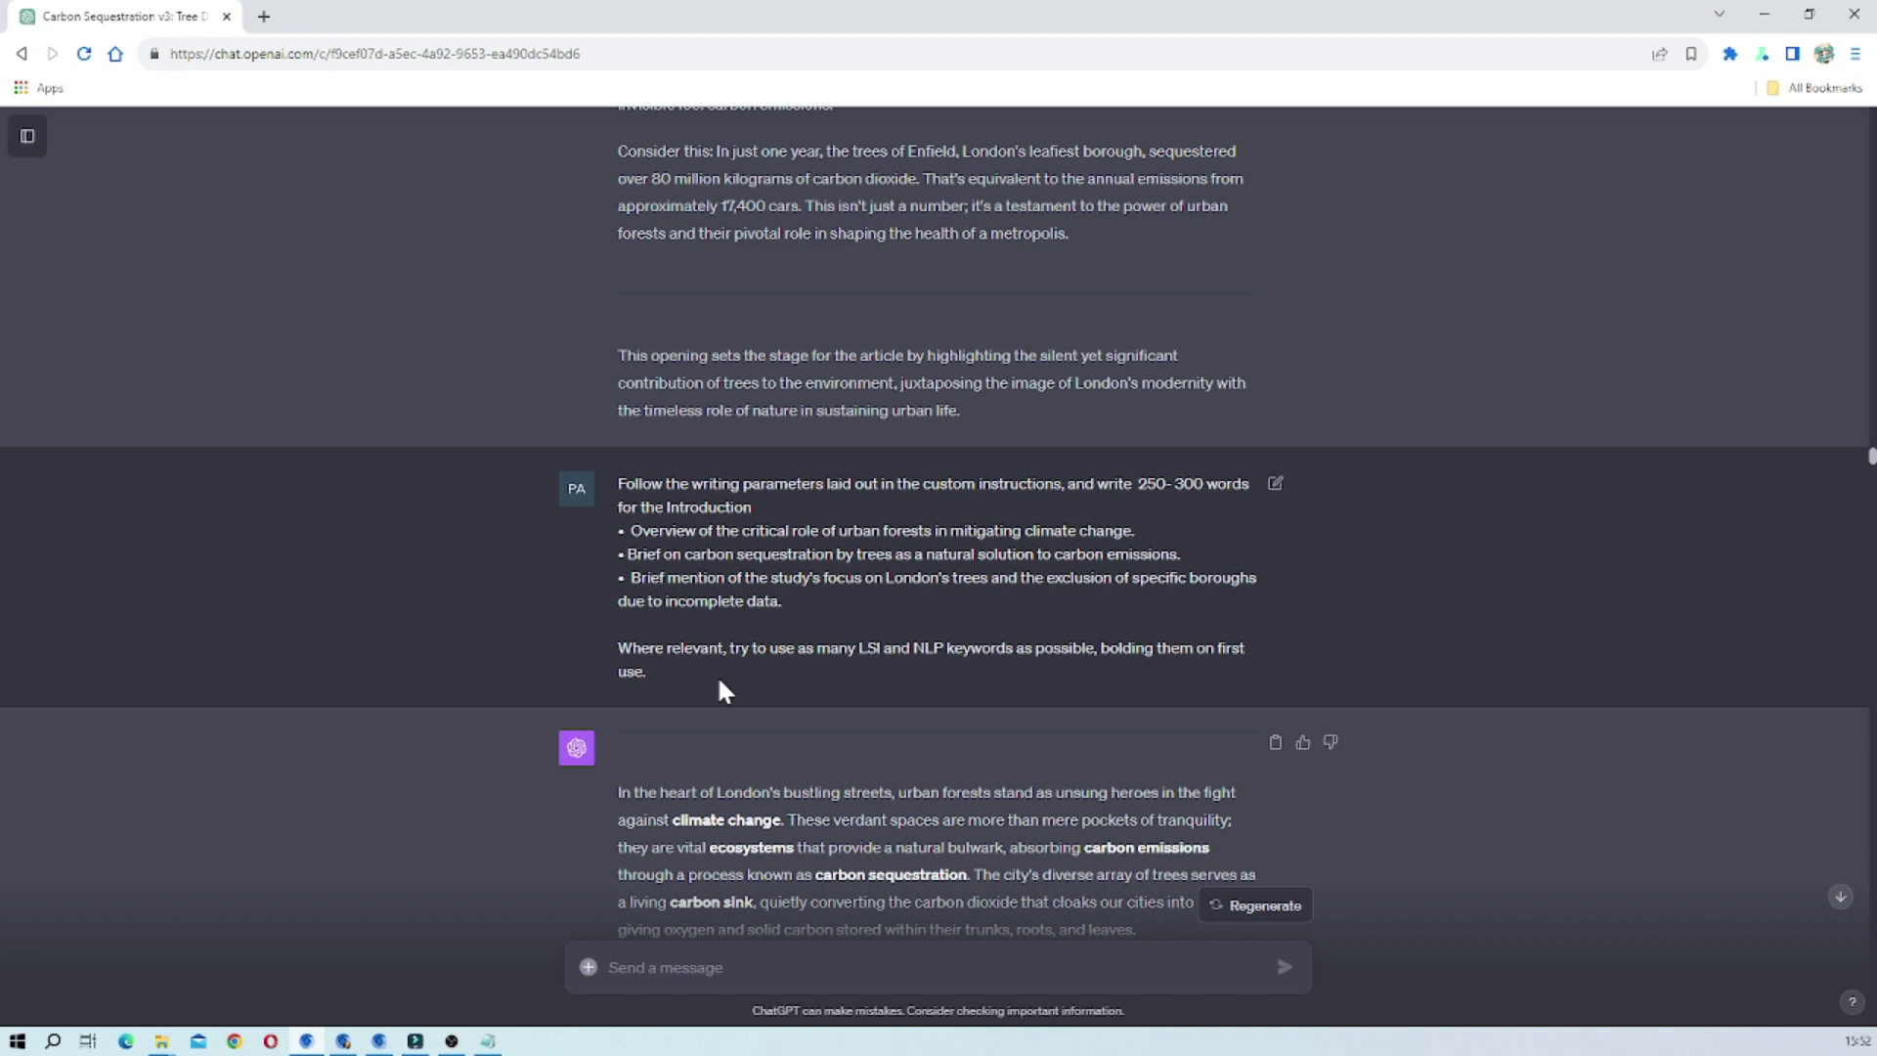
Step: Read the prompt's instruction on bolding LSI and NLP keywords, and check it against the generated Introduction
scroll(584, 559, down, 1)
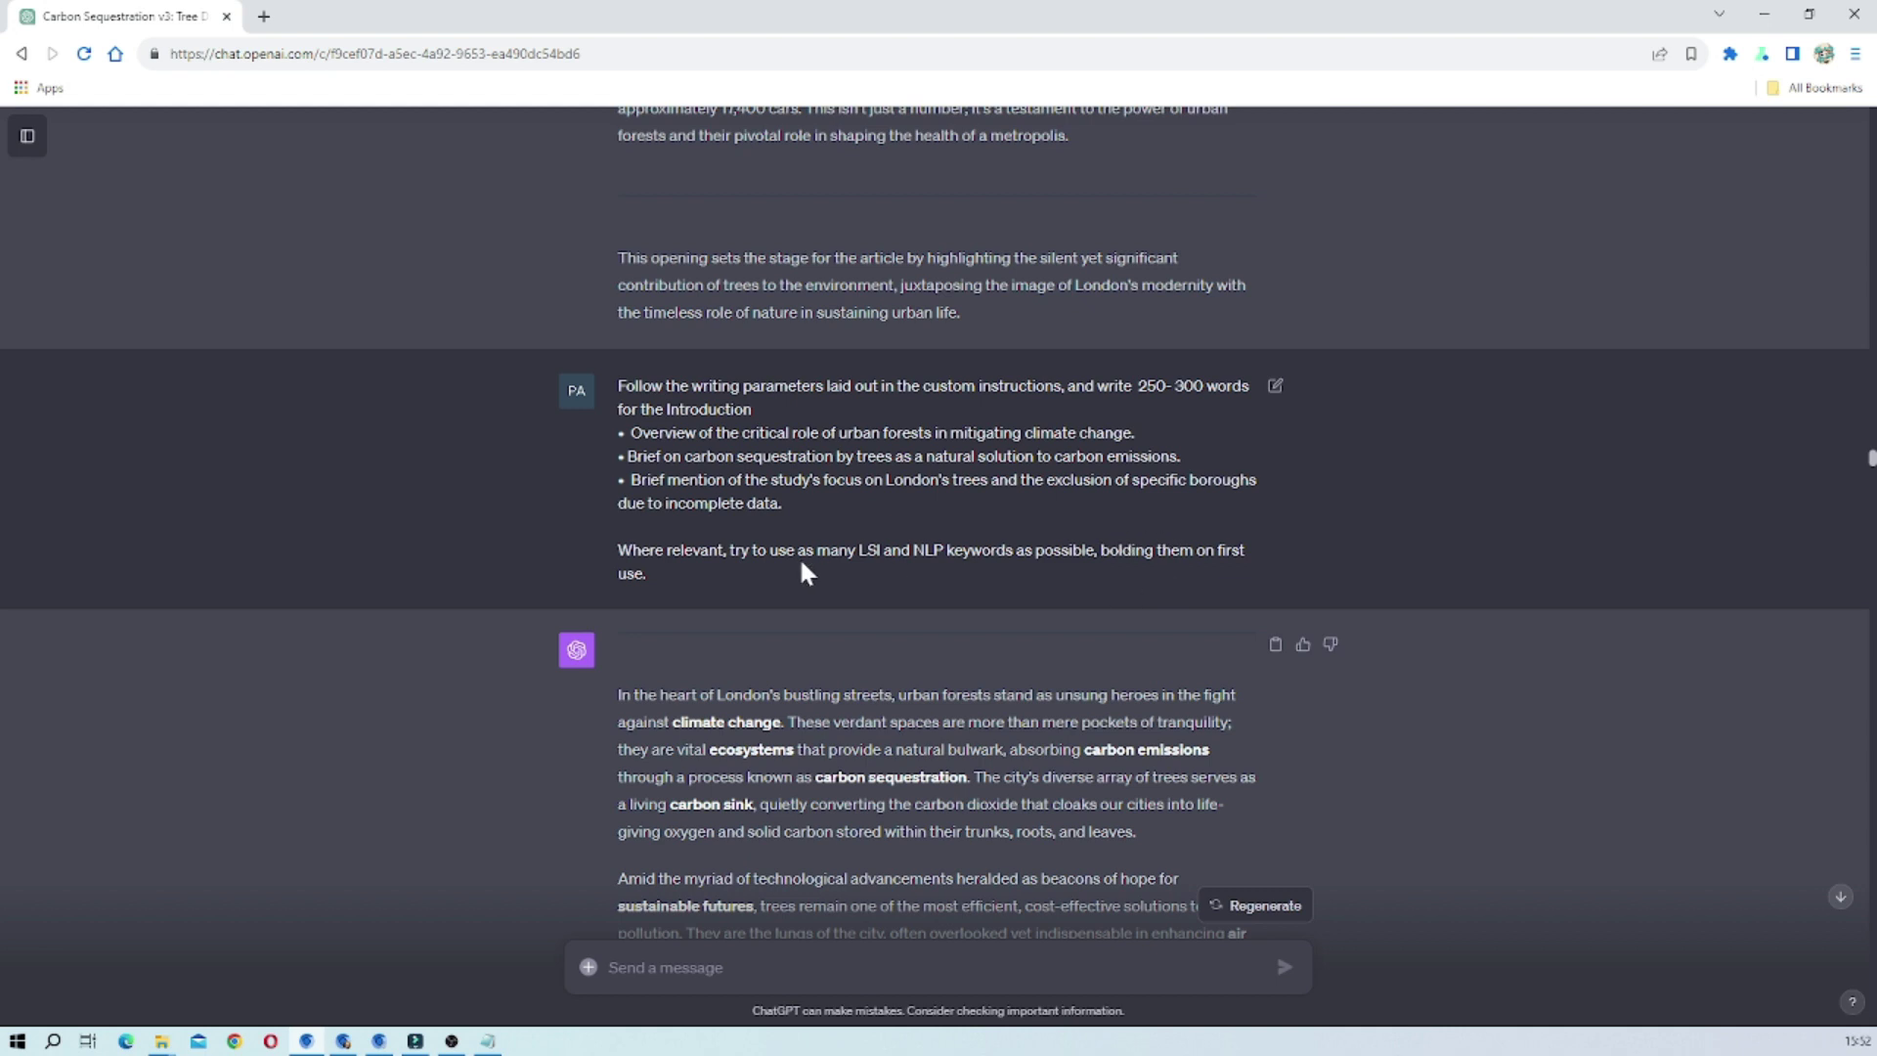
scroll(903, 540, down, 2)
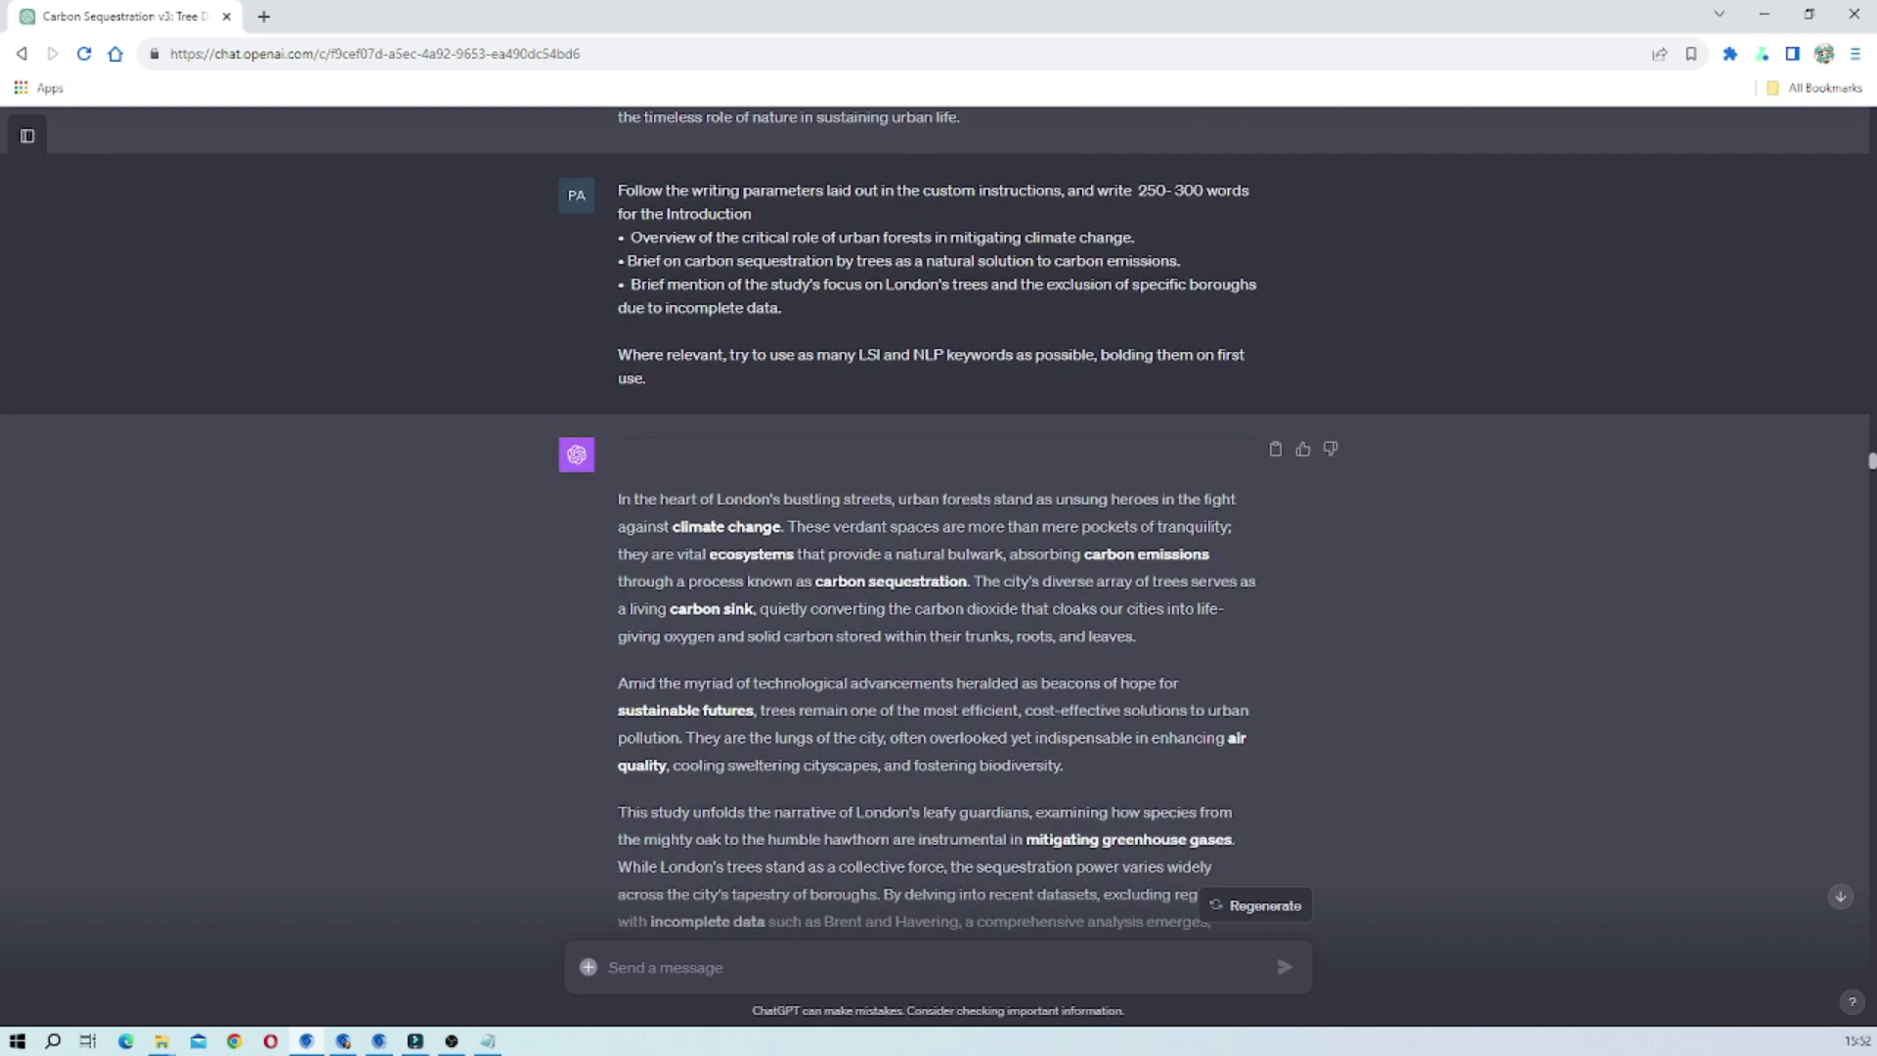
scroll(933, 326, down, 1)
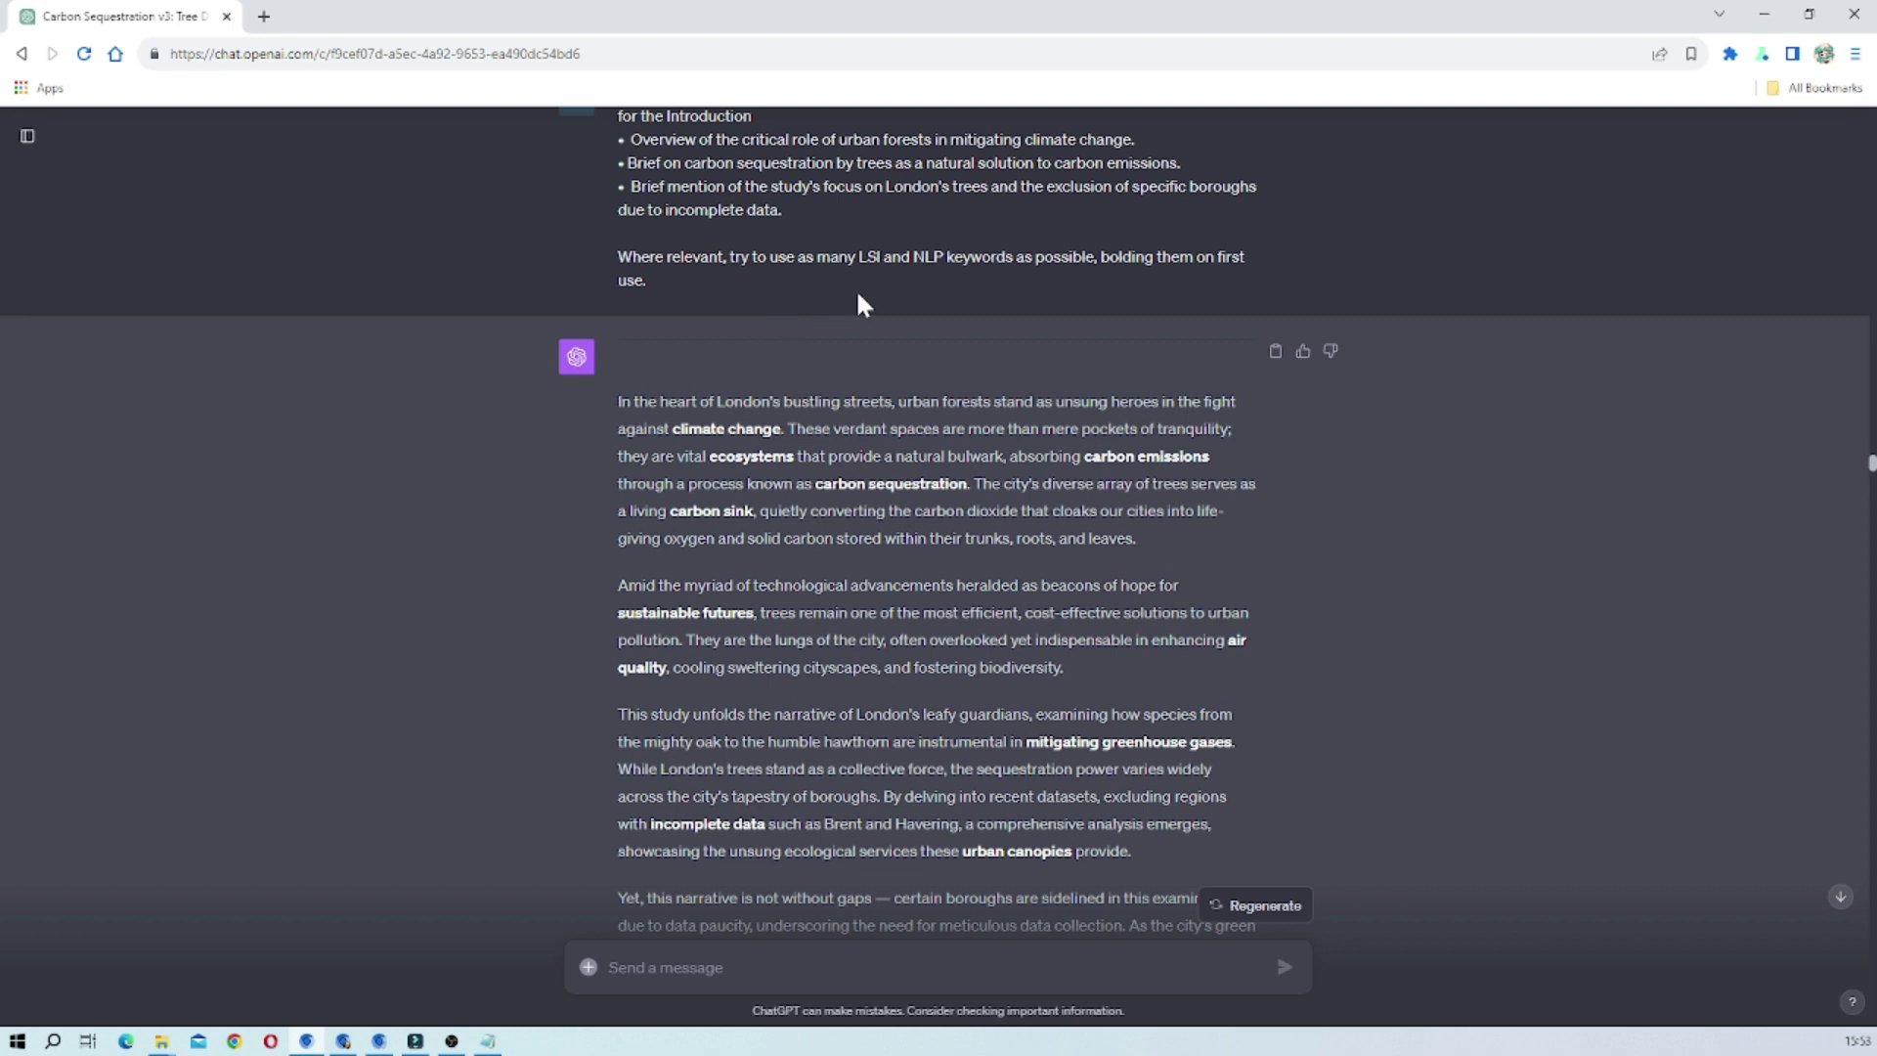
scroll(858, 294, down, 2)
scroll(834, 272, up, 2)
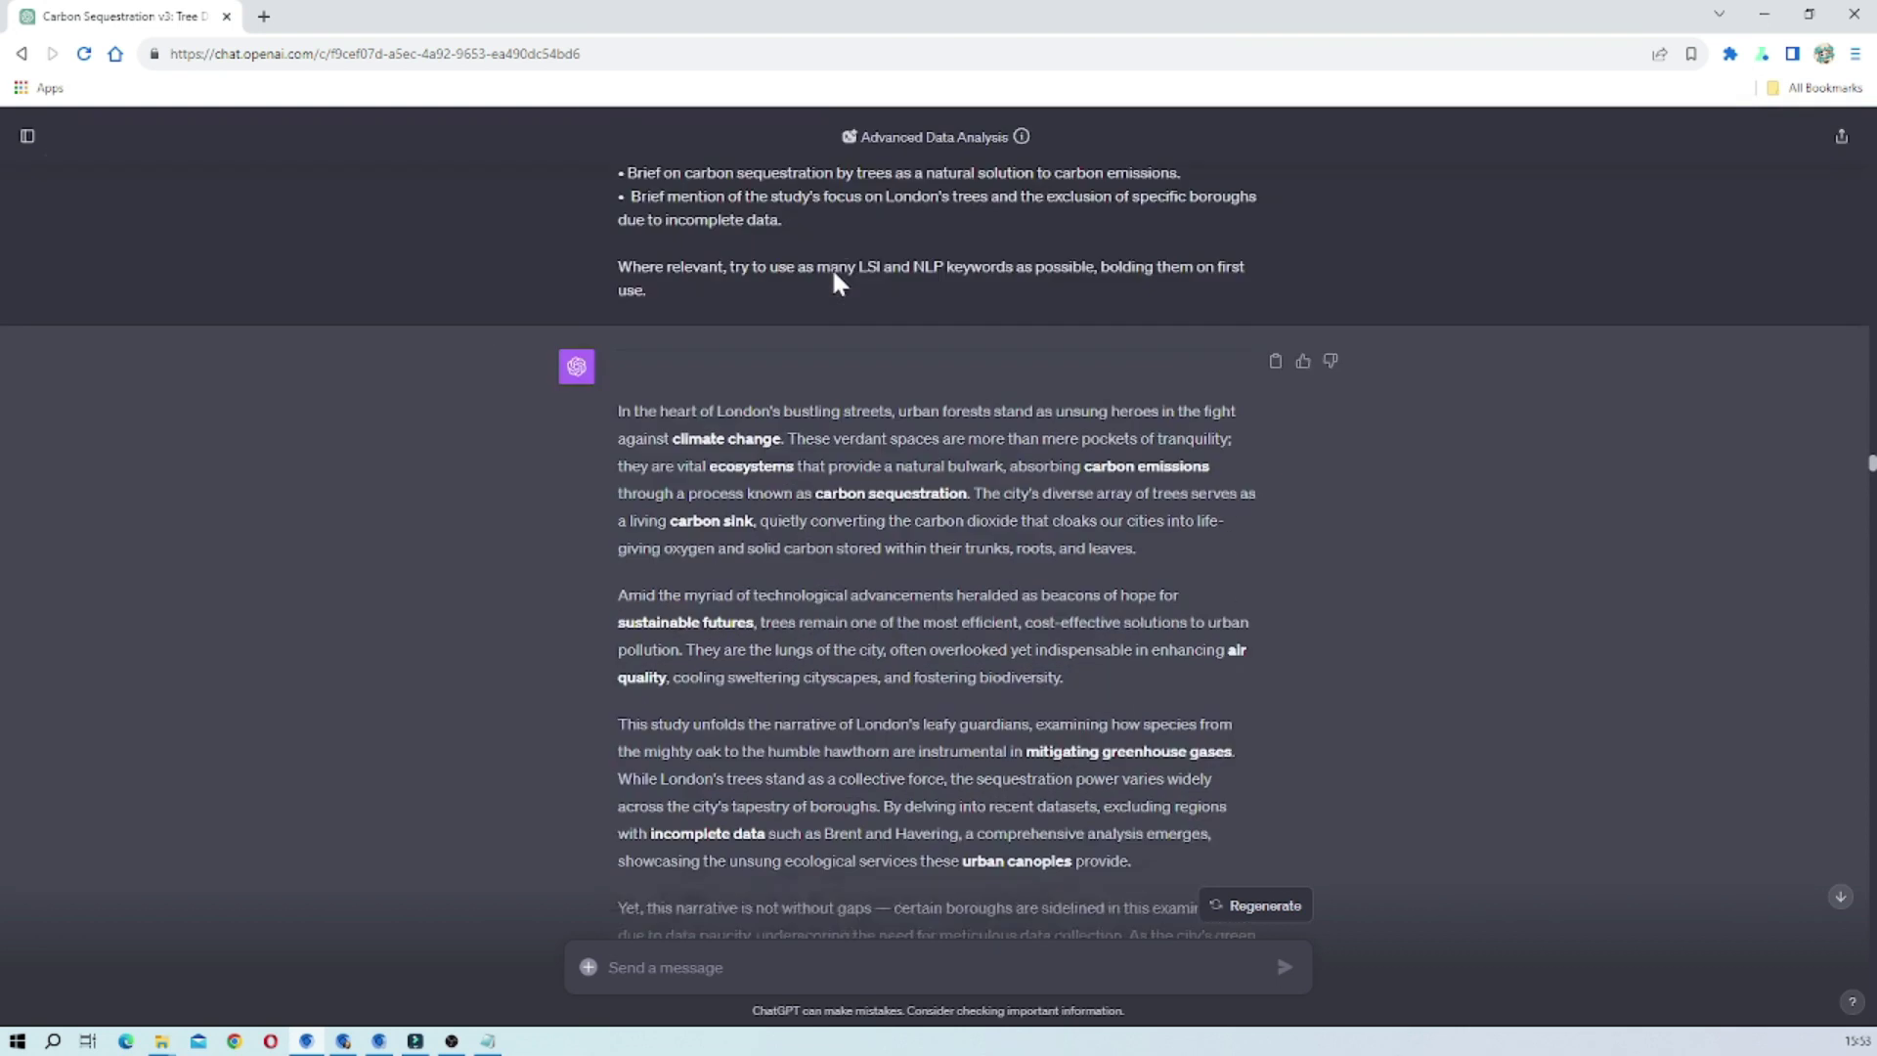
scroll(834, 277, up, 1)
scroll(705, 417, down, 1)
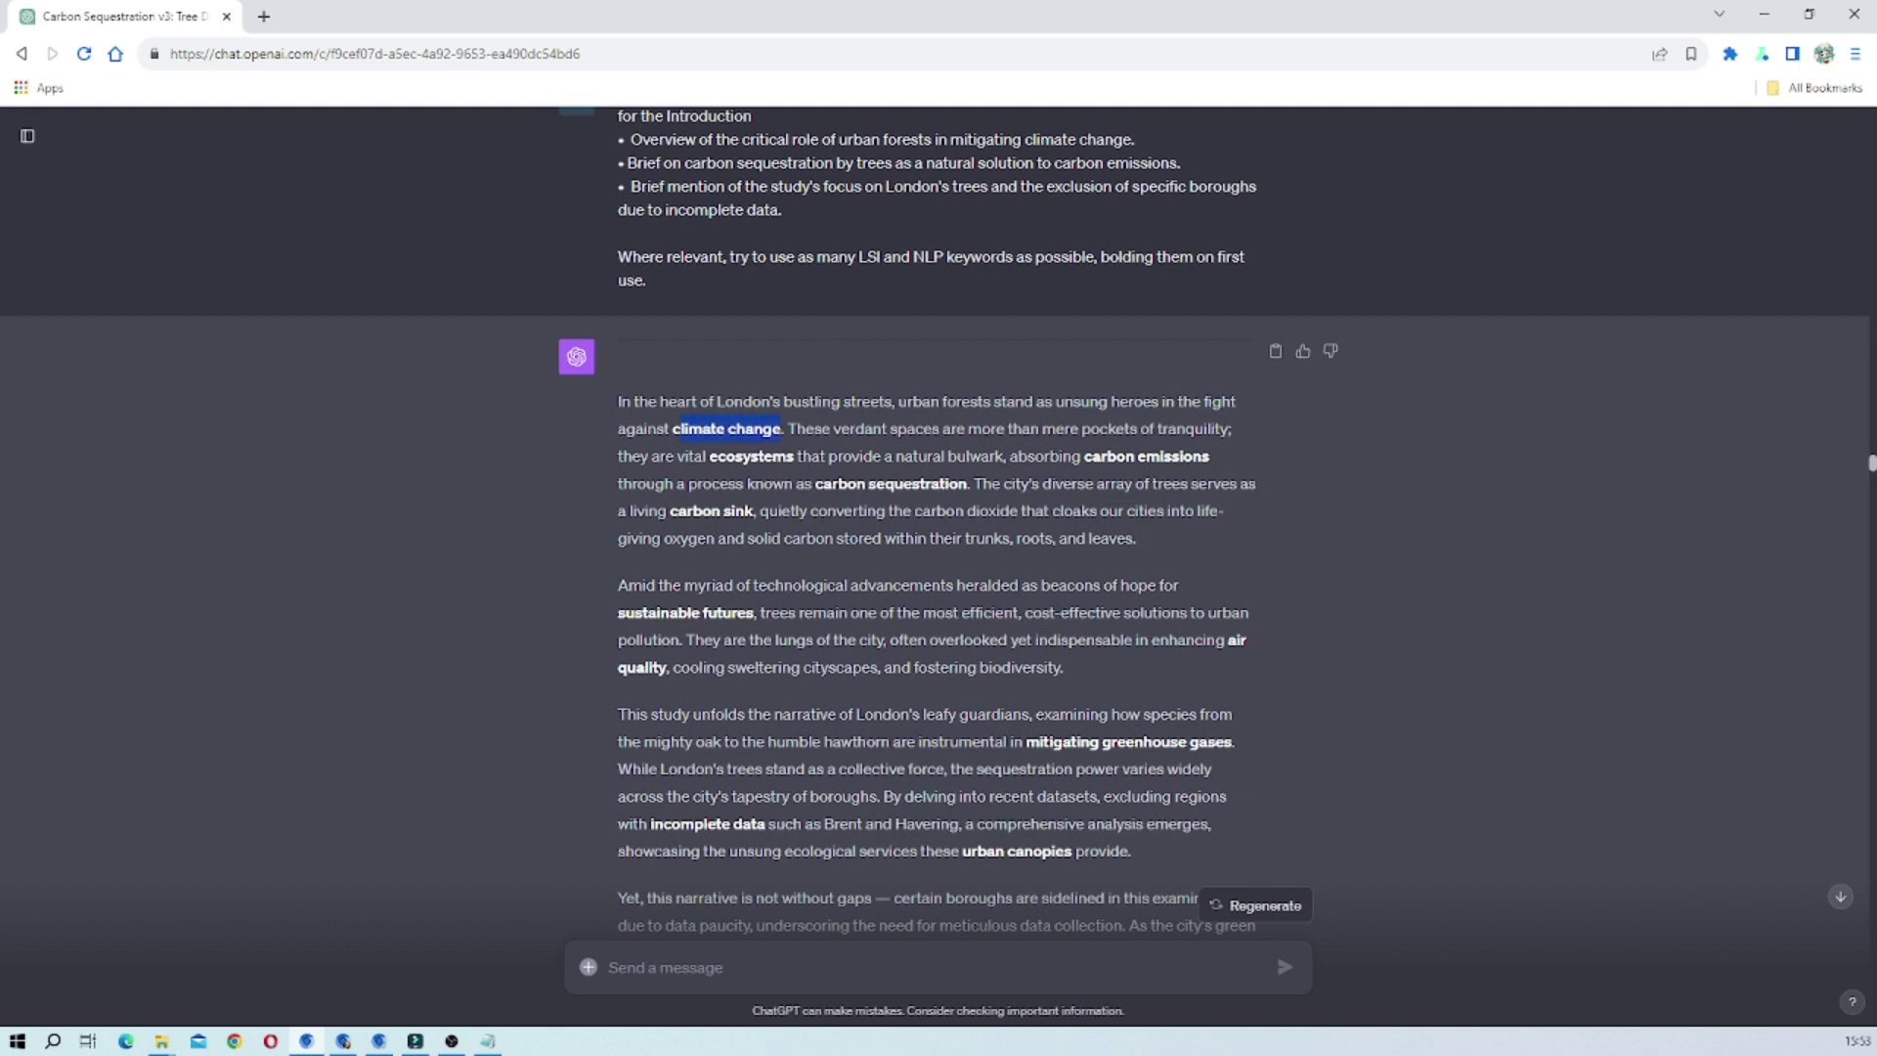
Step: Highlight the bolded keywords "carbon emissions" and "carbon sink" in the Introduction's first paragraph, clear the selection, and view the remaining paragraphs
double_click(1106, 457)
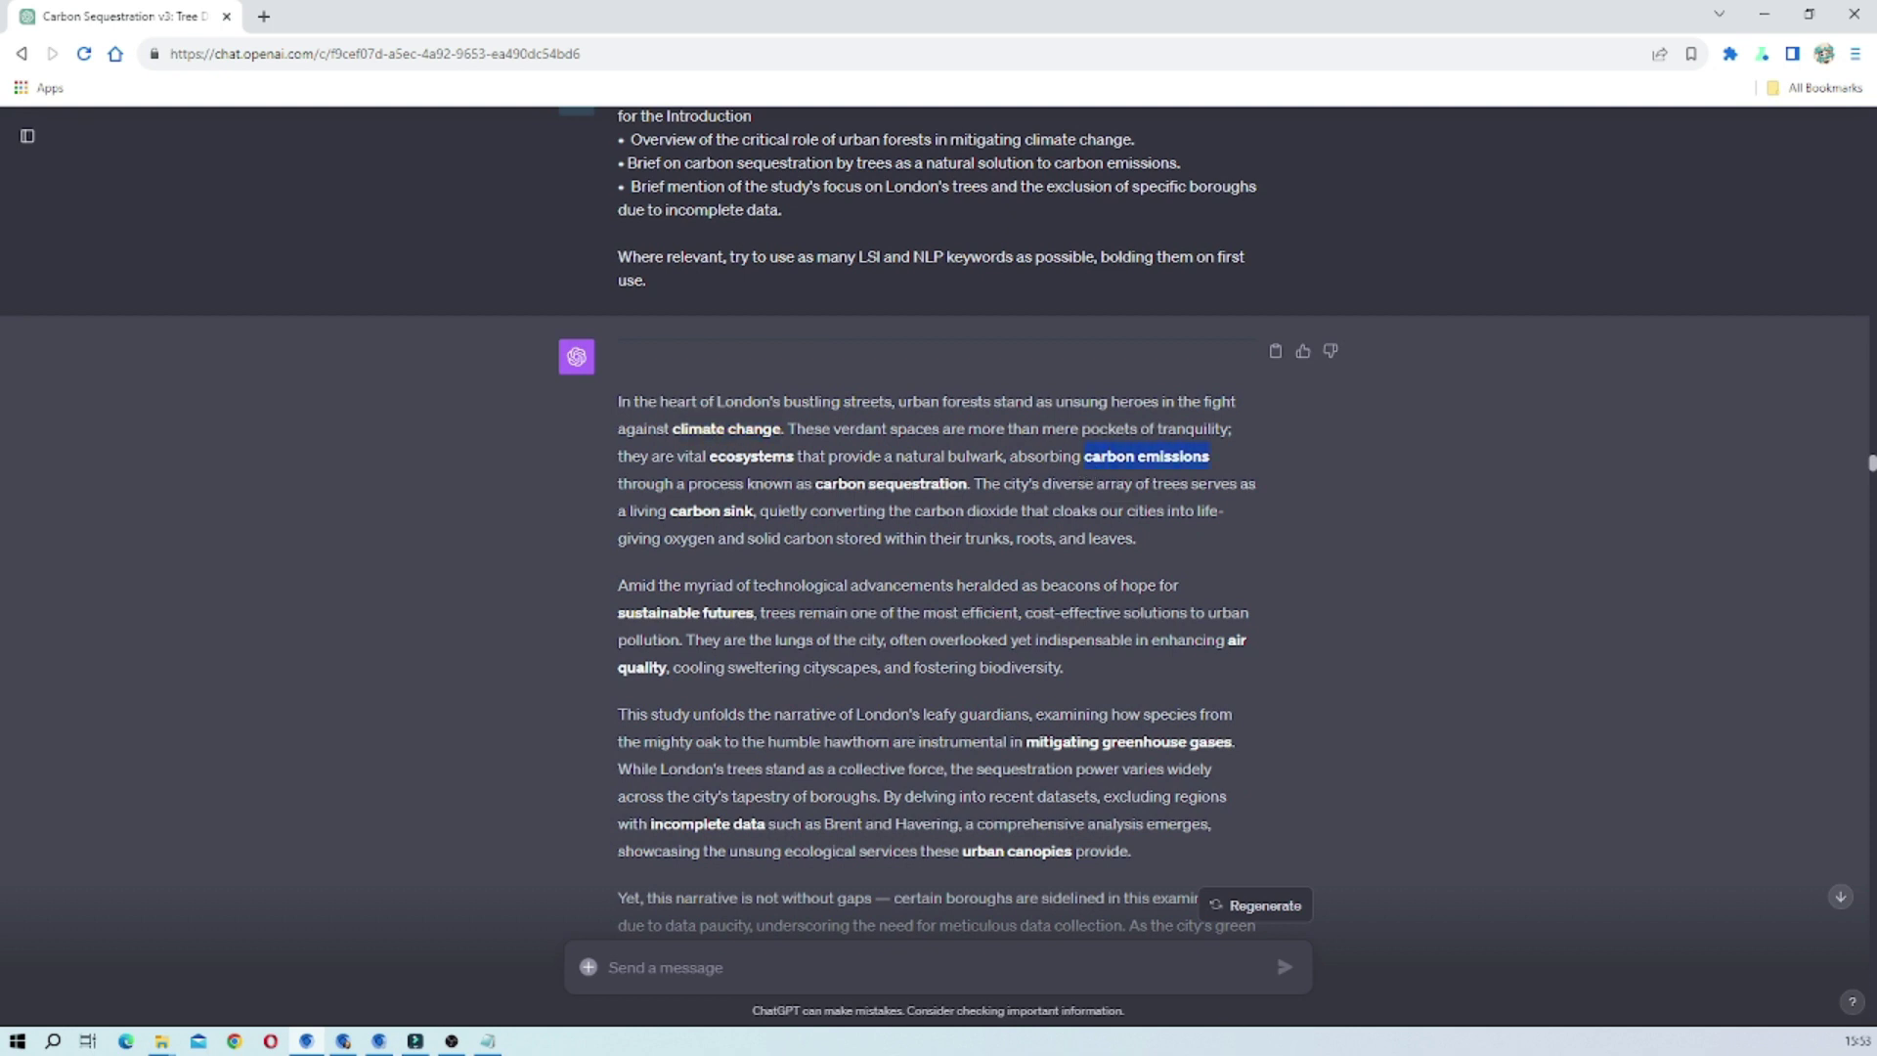
drag(679, 511, 721, 512)
click(817, 473)
scroll(1141, 389, down, 2)
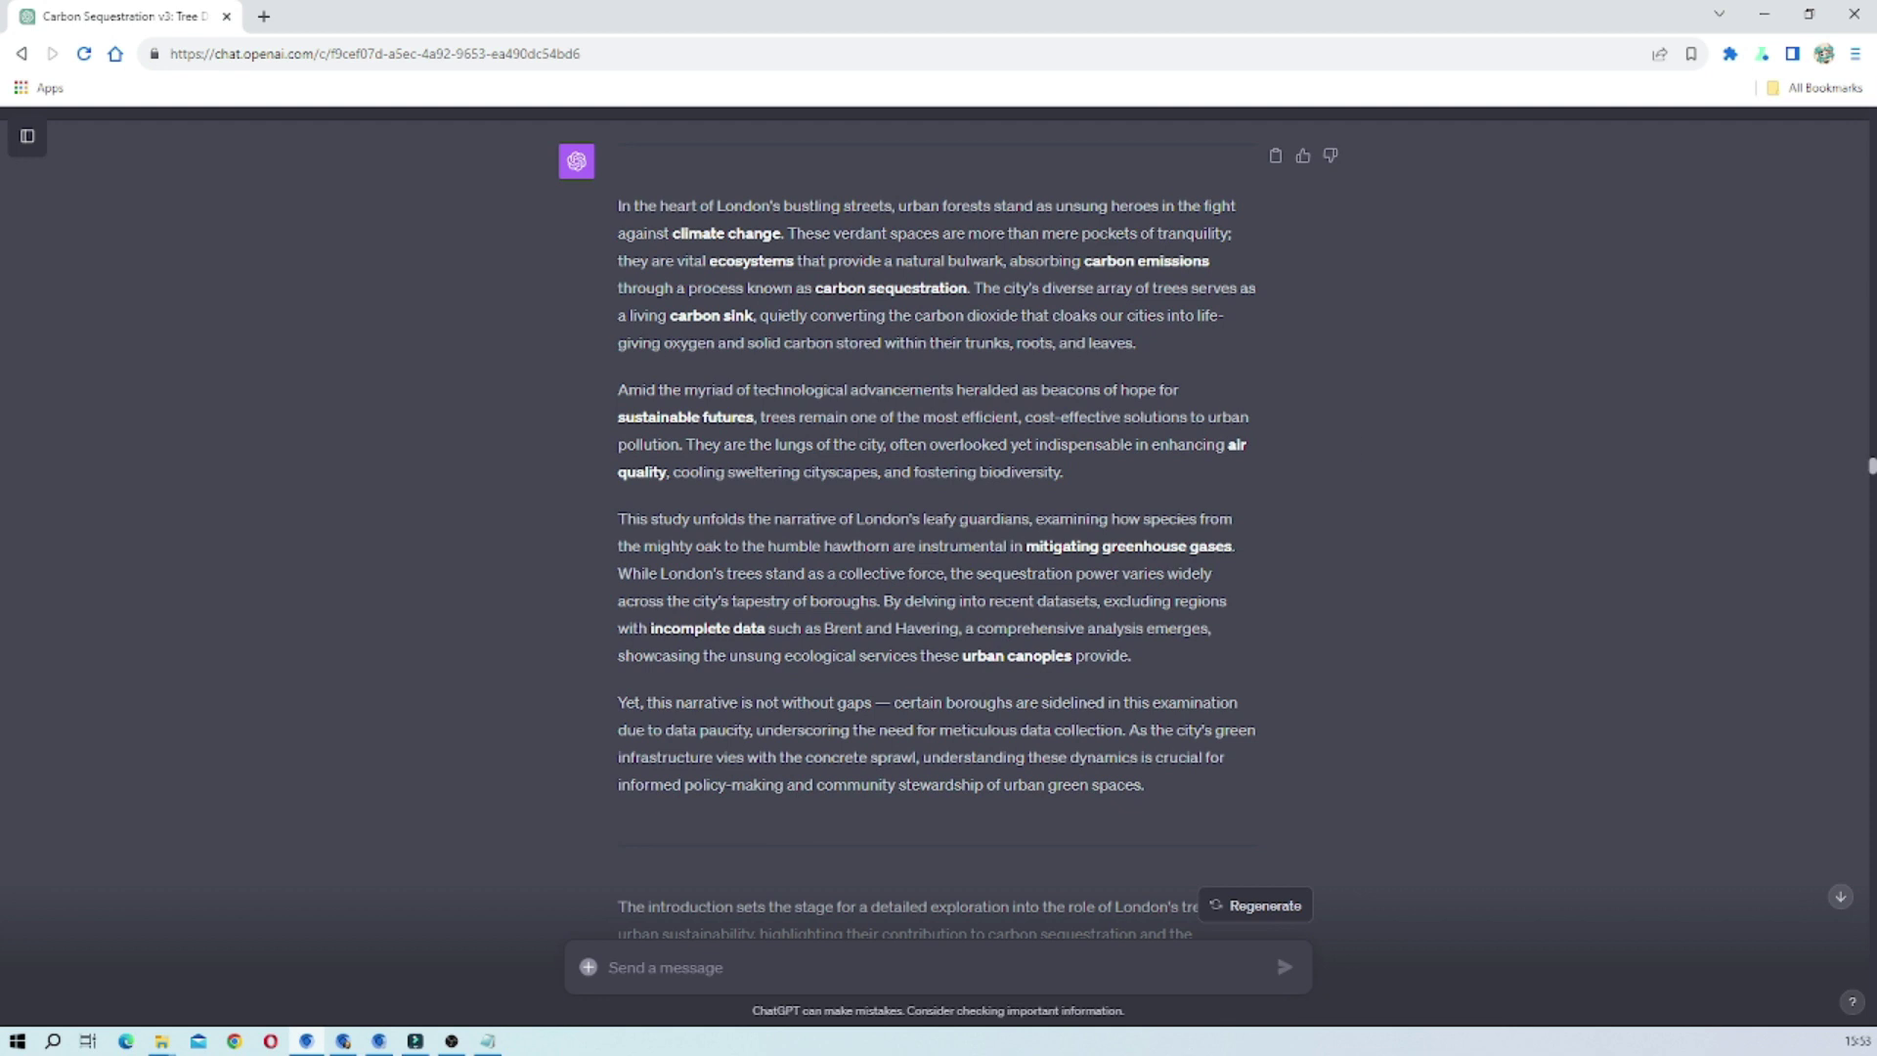
Step: Go back to the atmospheric opening and its prompt, and return to the generated Introduction to compare the two
scroll(1276, 283, up, 10)
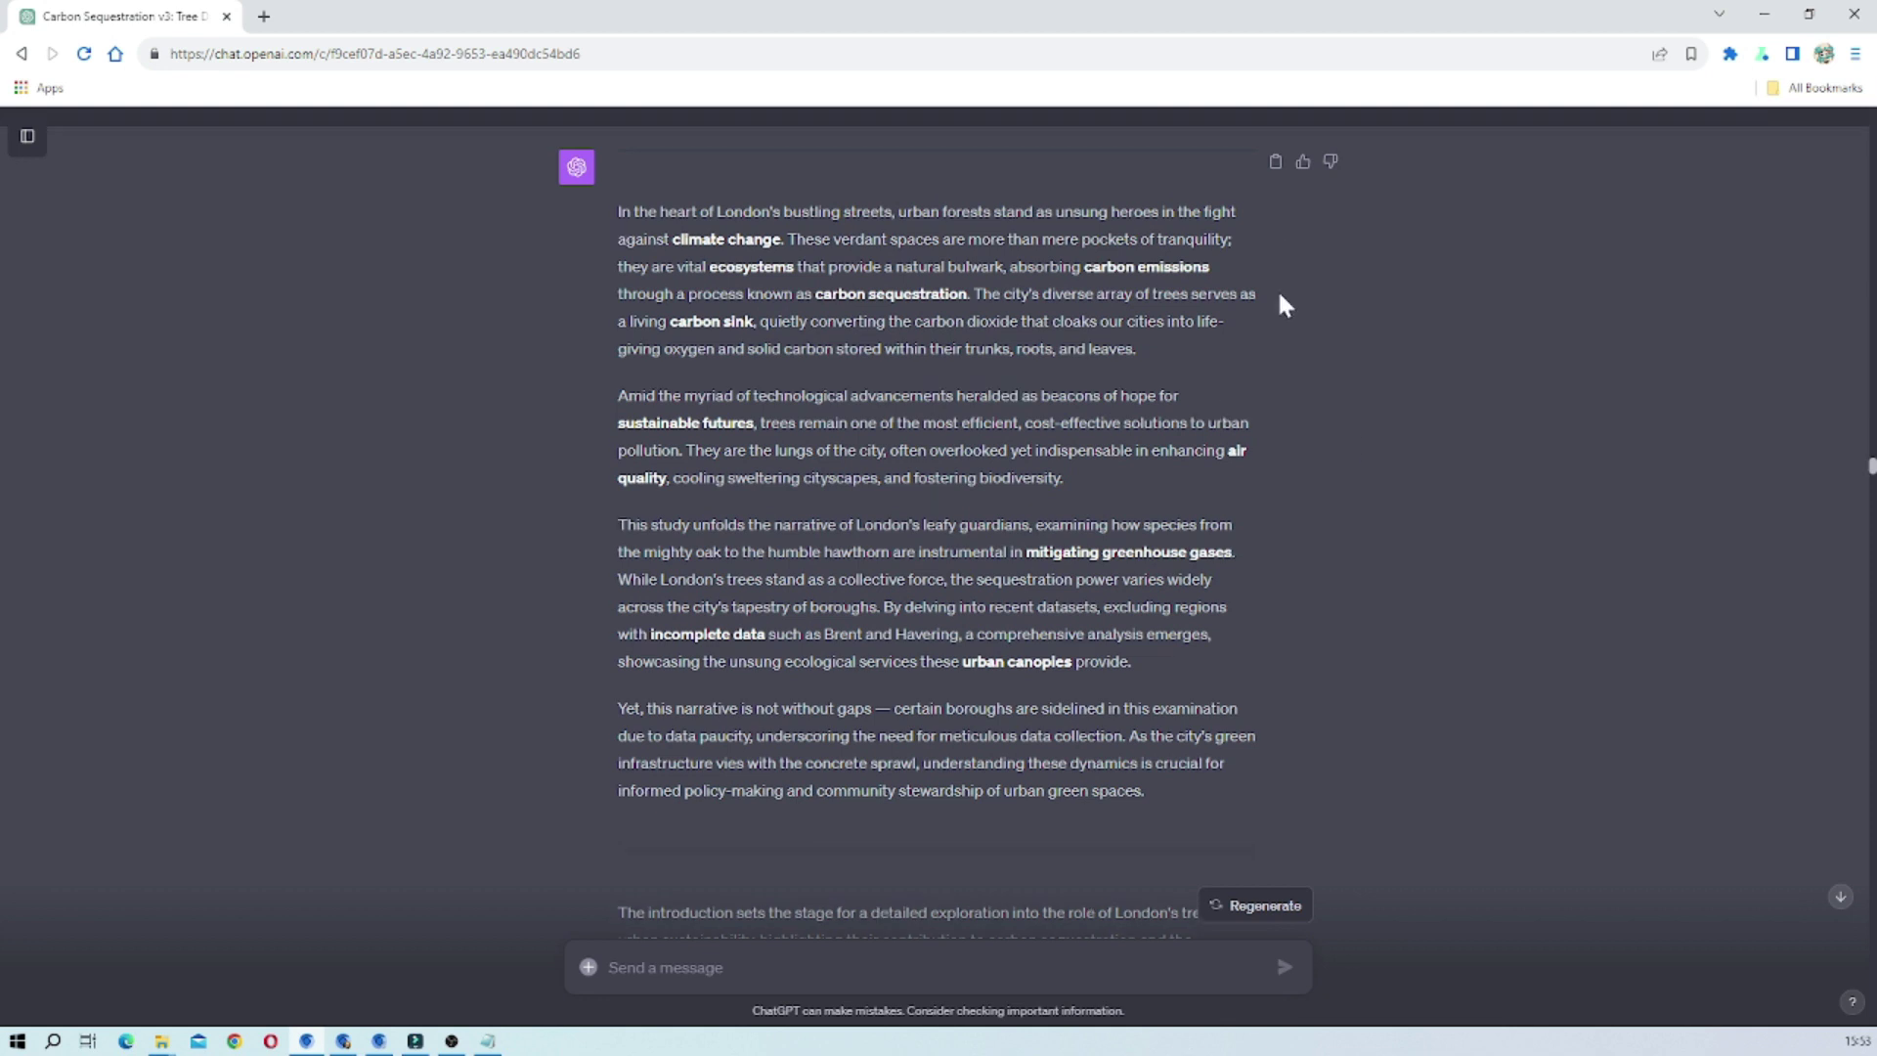
scroll(1280, 295, up, 4)
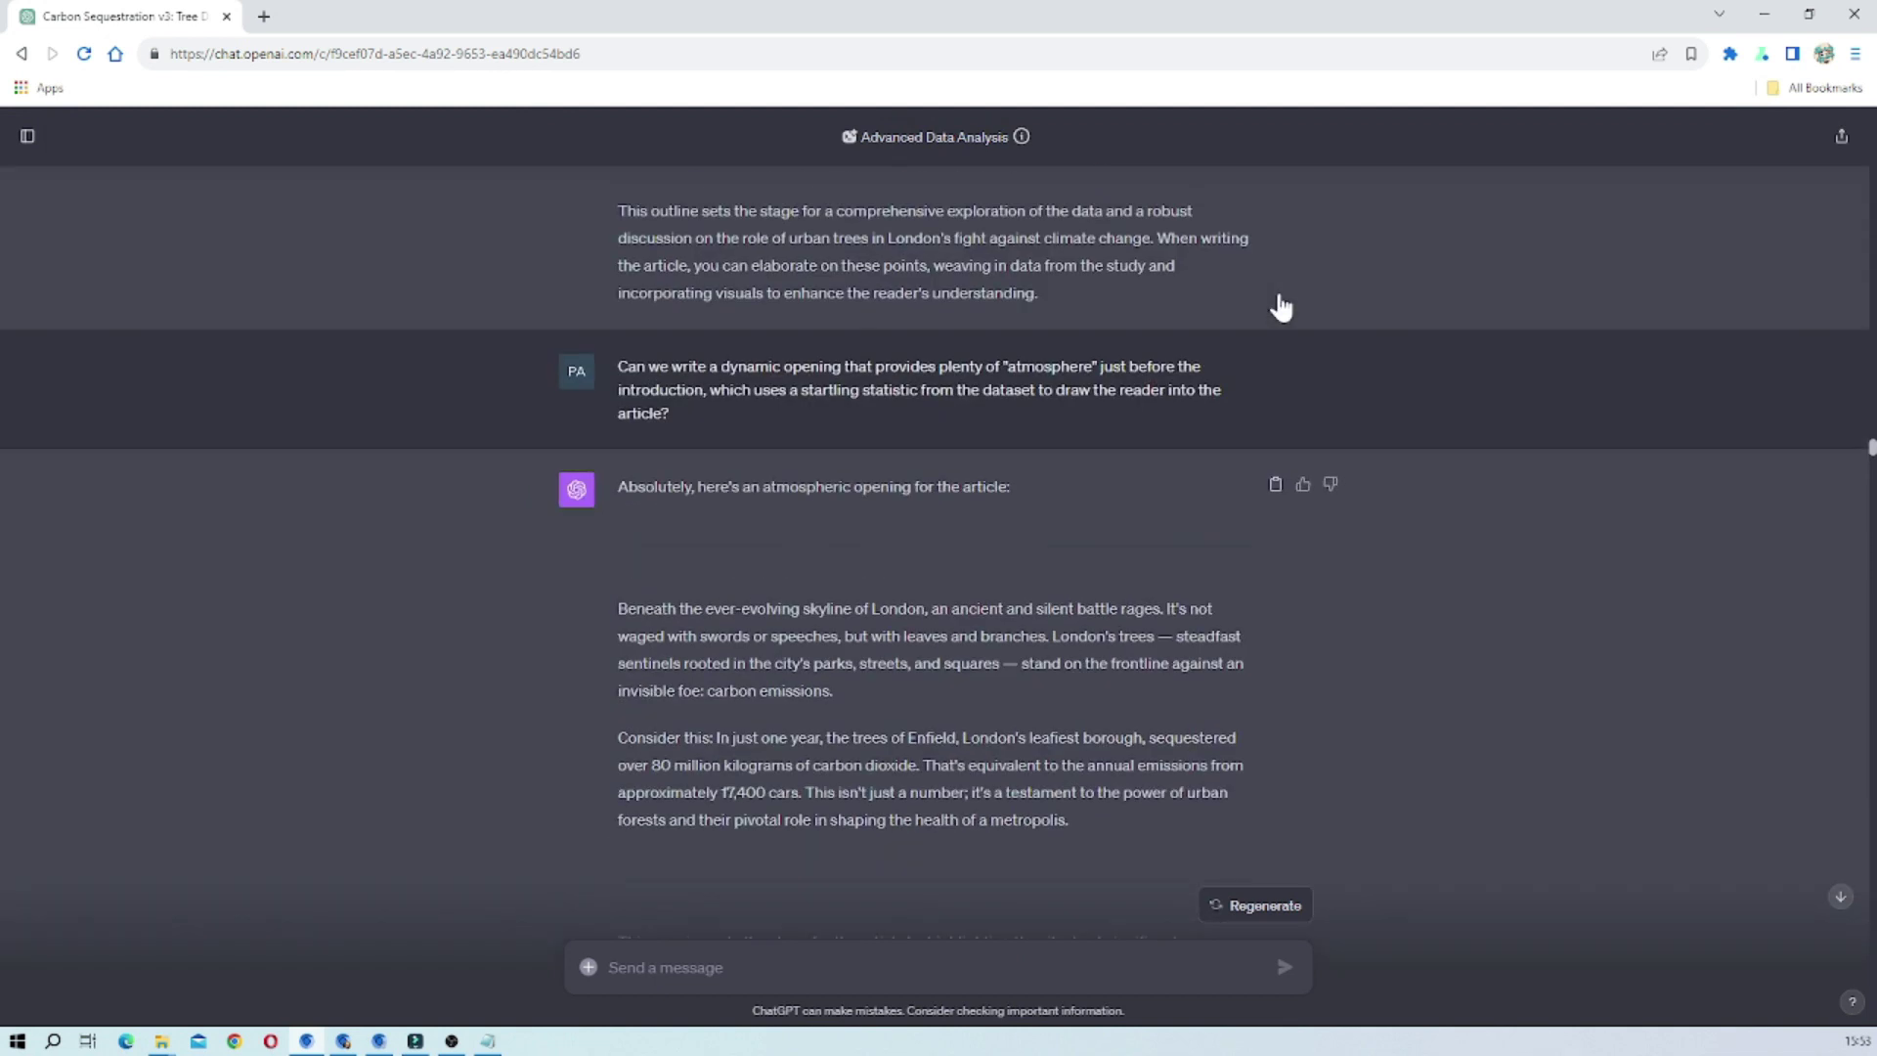
scroll(1283, 305, down, 10)
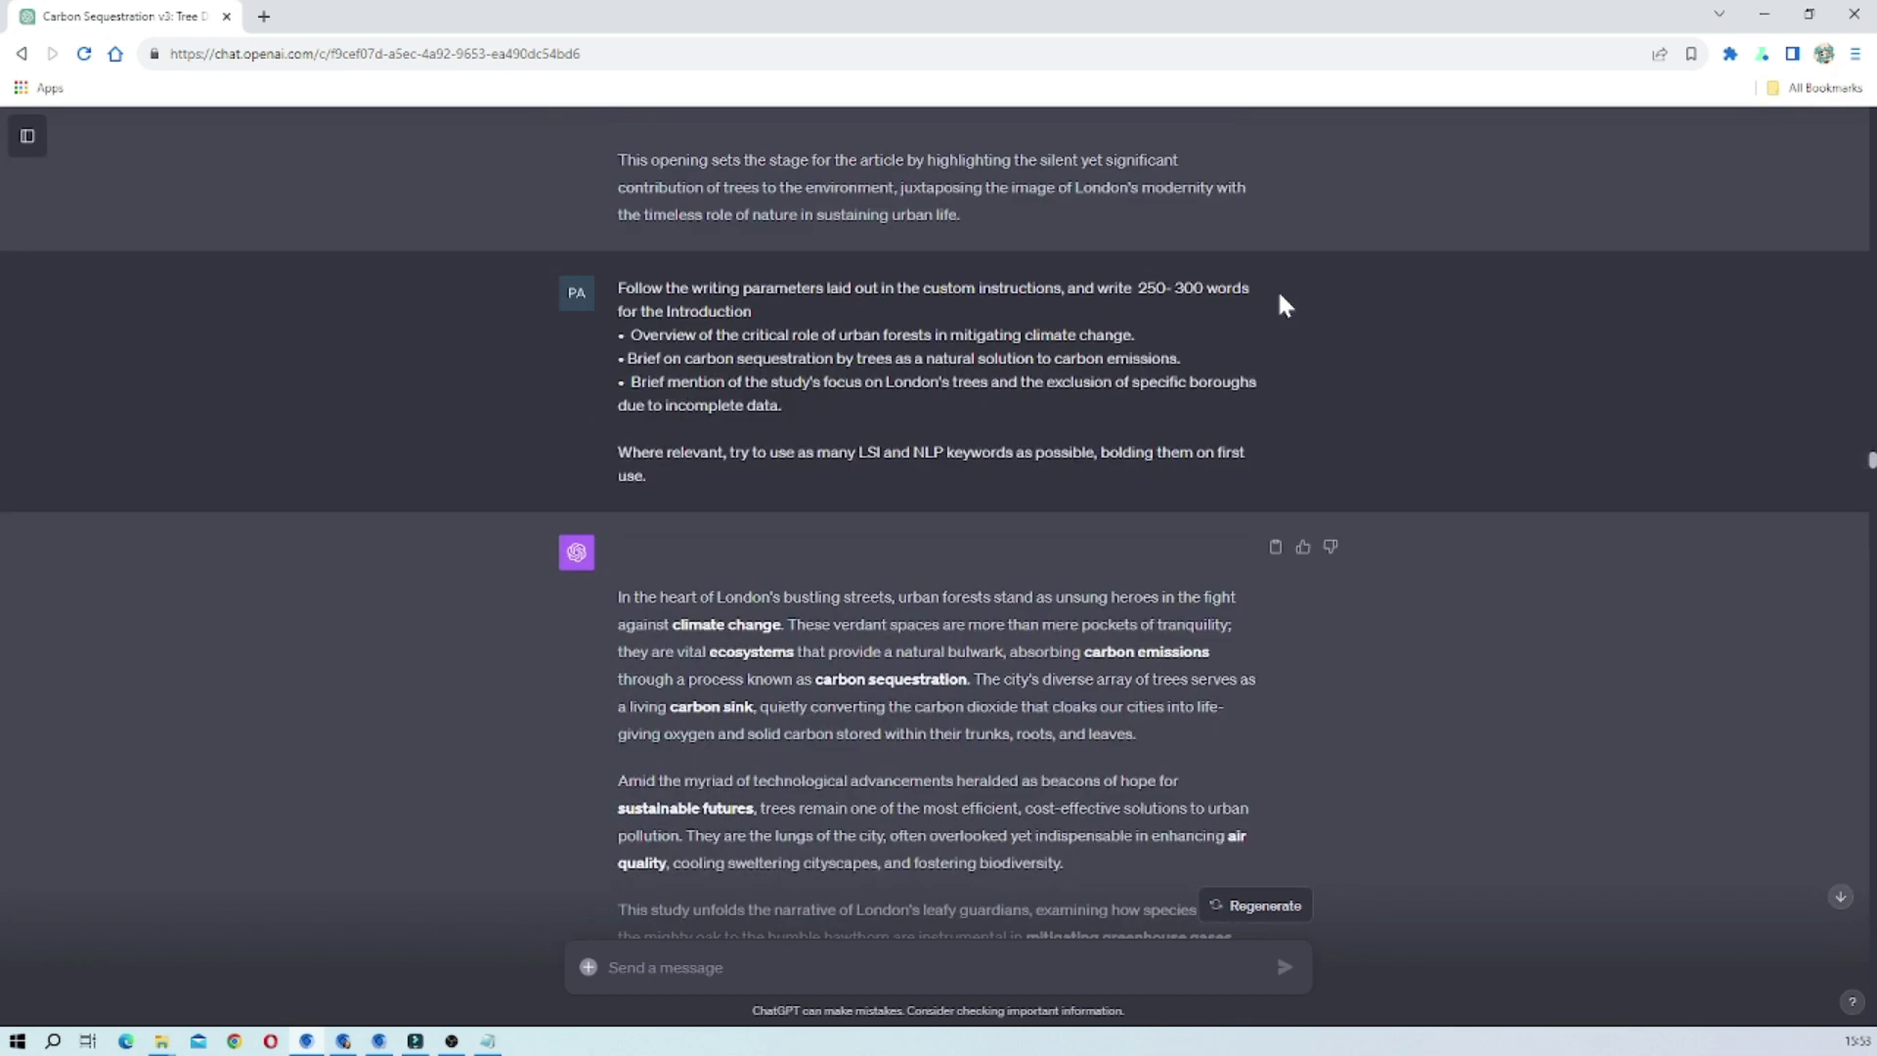
scroll(1283, 305, up, 6)
scroll(1277, 289, down, 9)
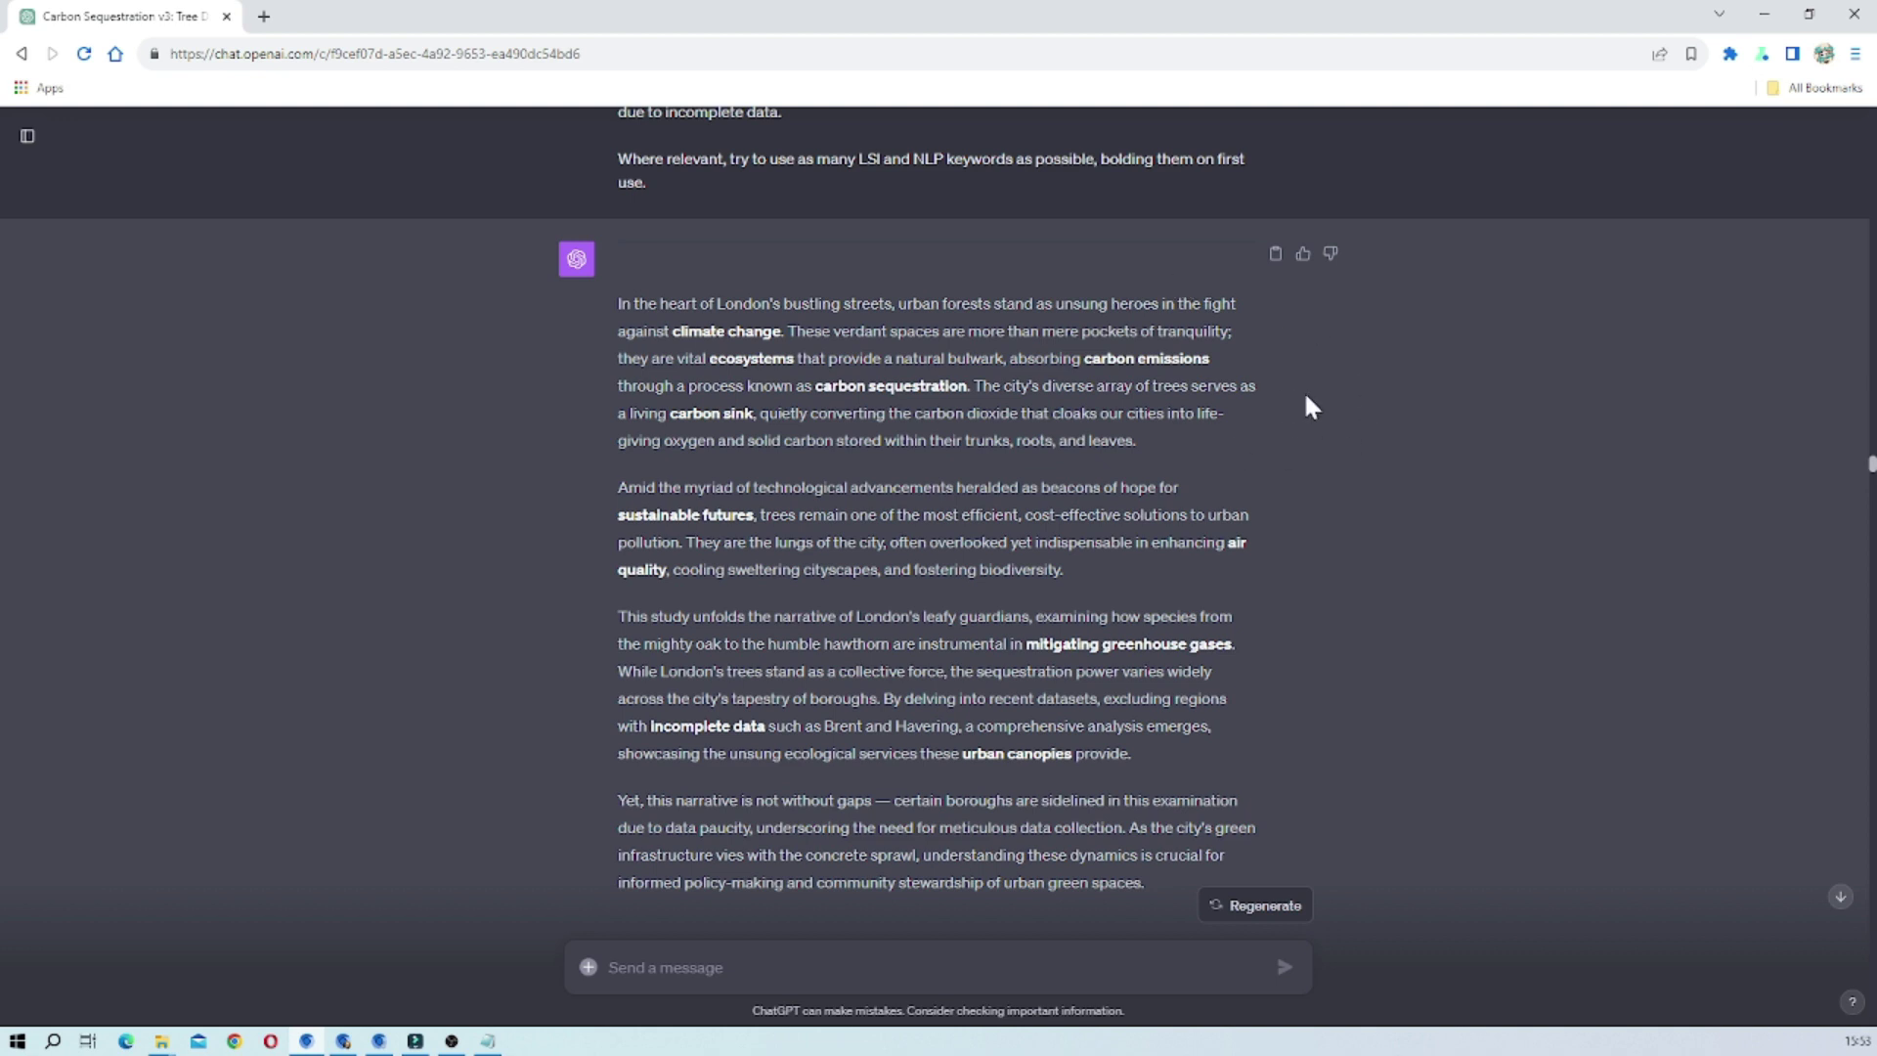
Step: Read the Introduction's paragraphs through to its closing note, rechecking the 250-300 word prompt above them
scroll(1306, 397, down, 1)
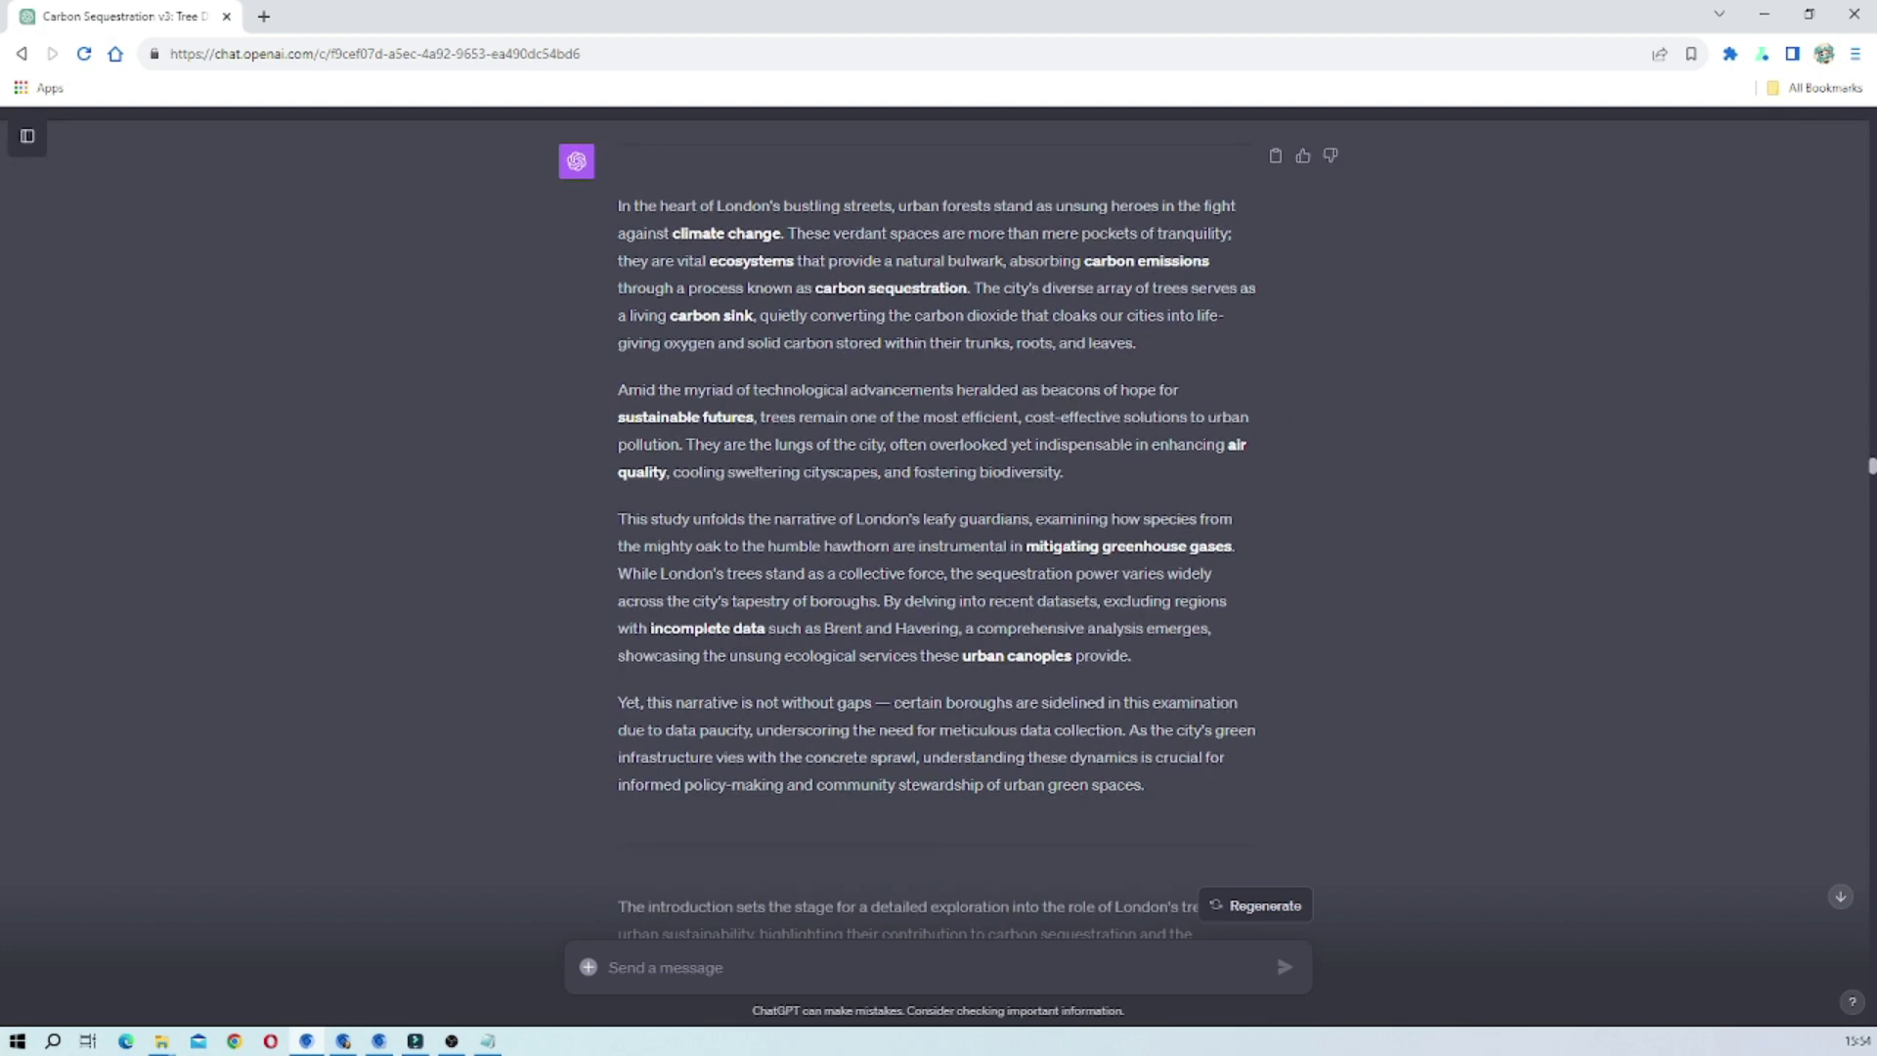
scroll(1246, 432, down, 2)
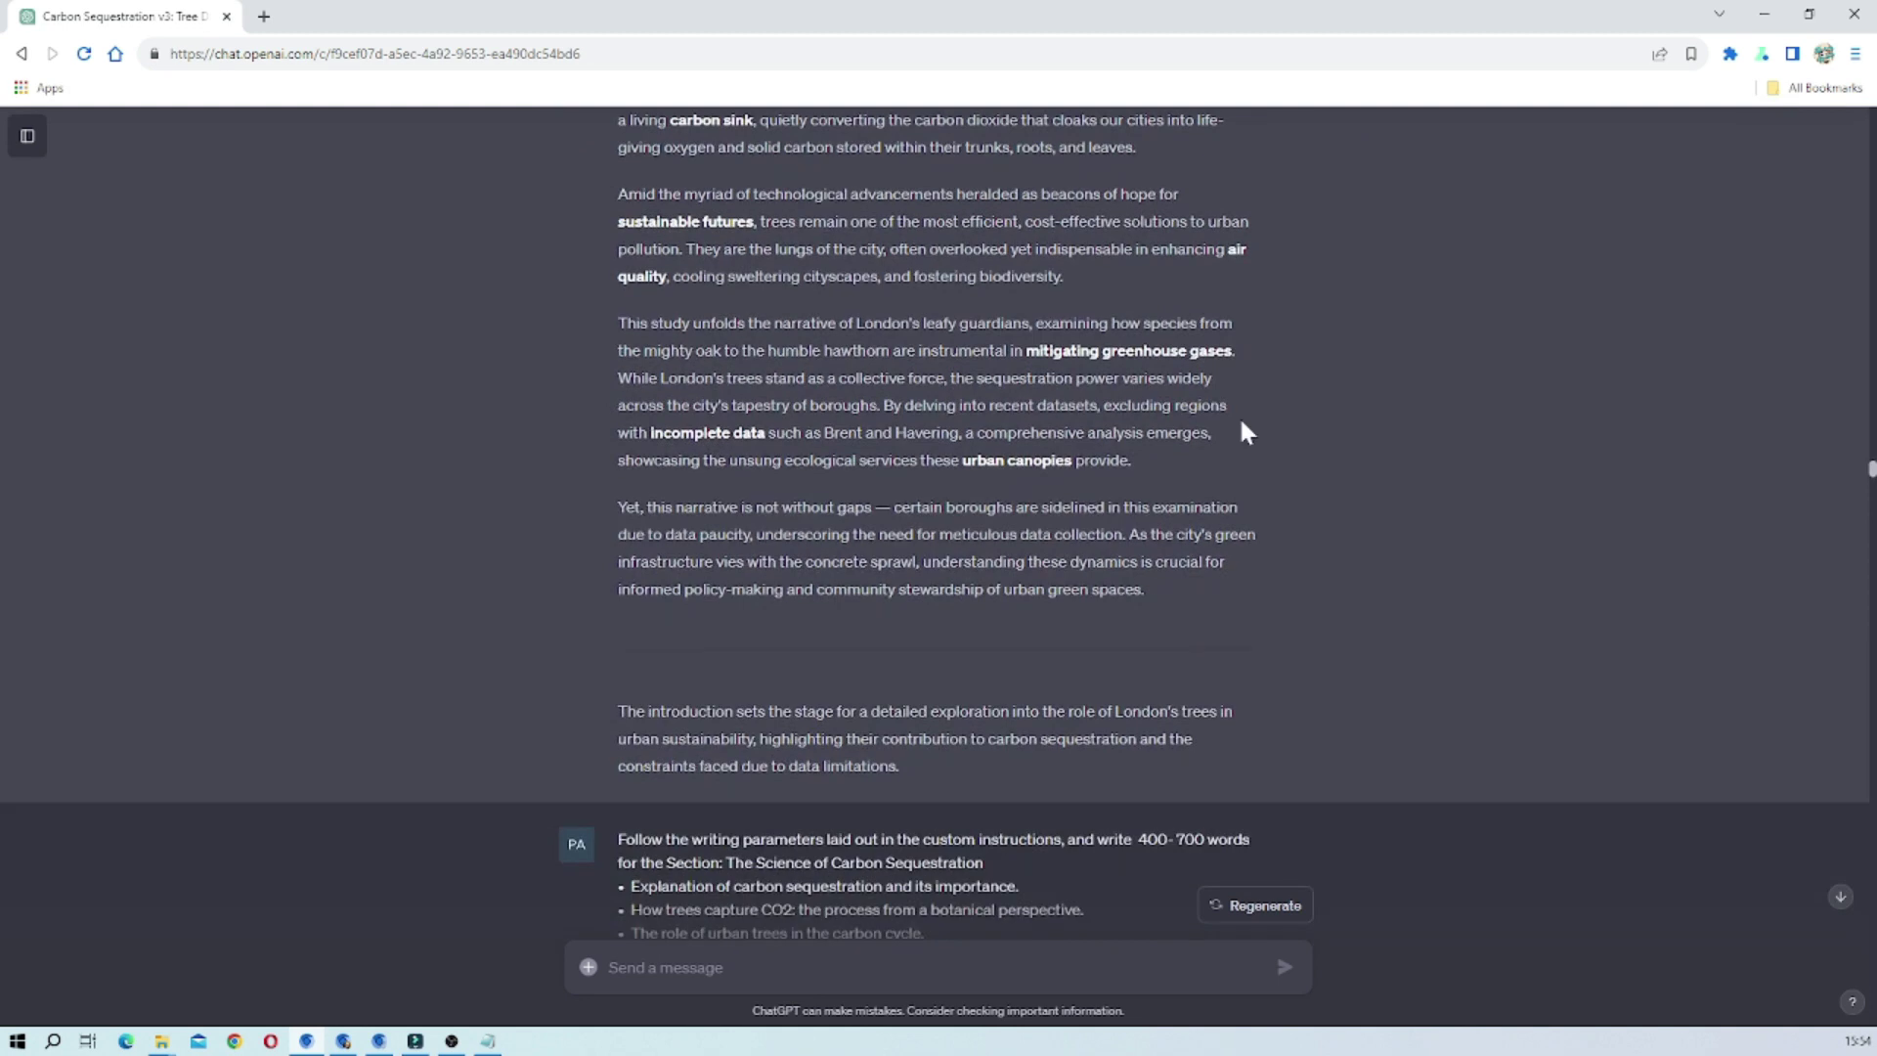
scroll(934, 453, up, 2)
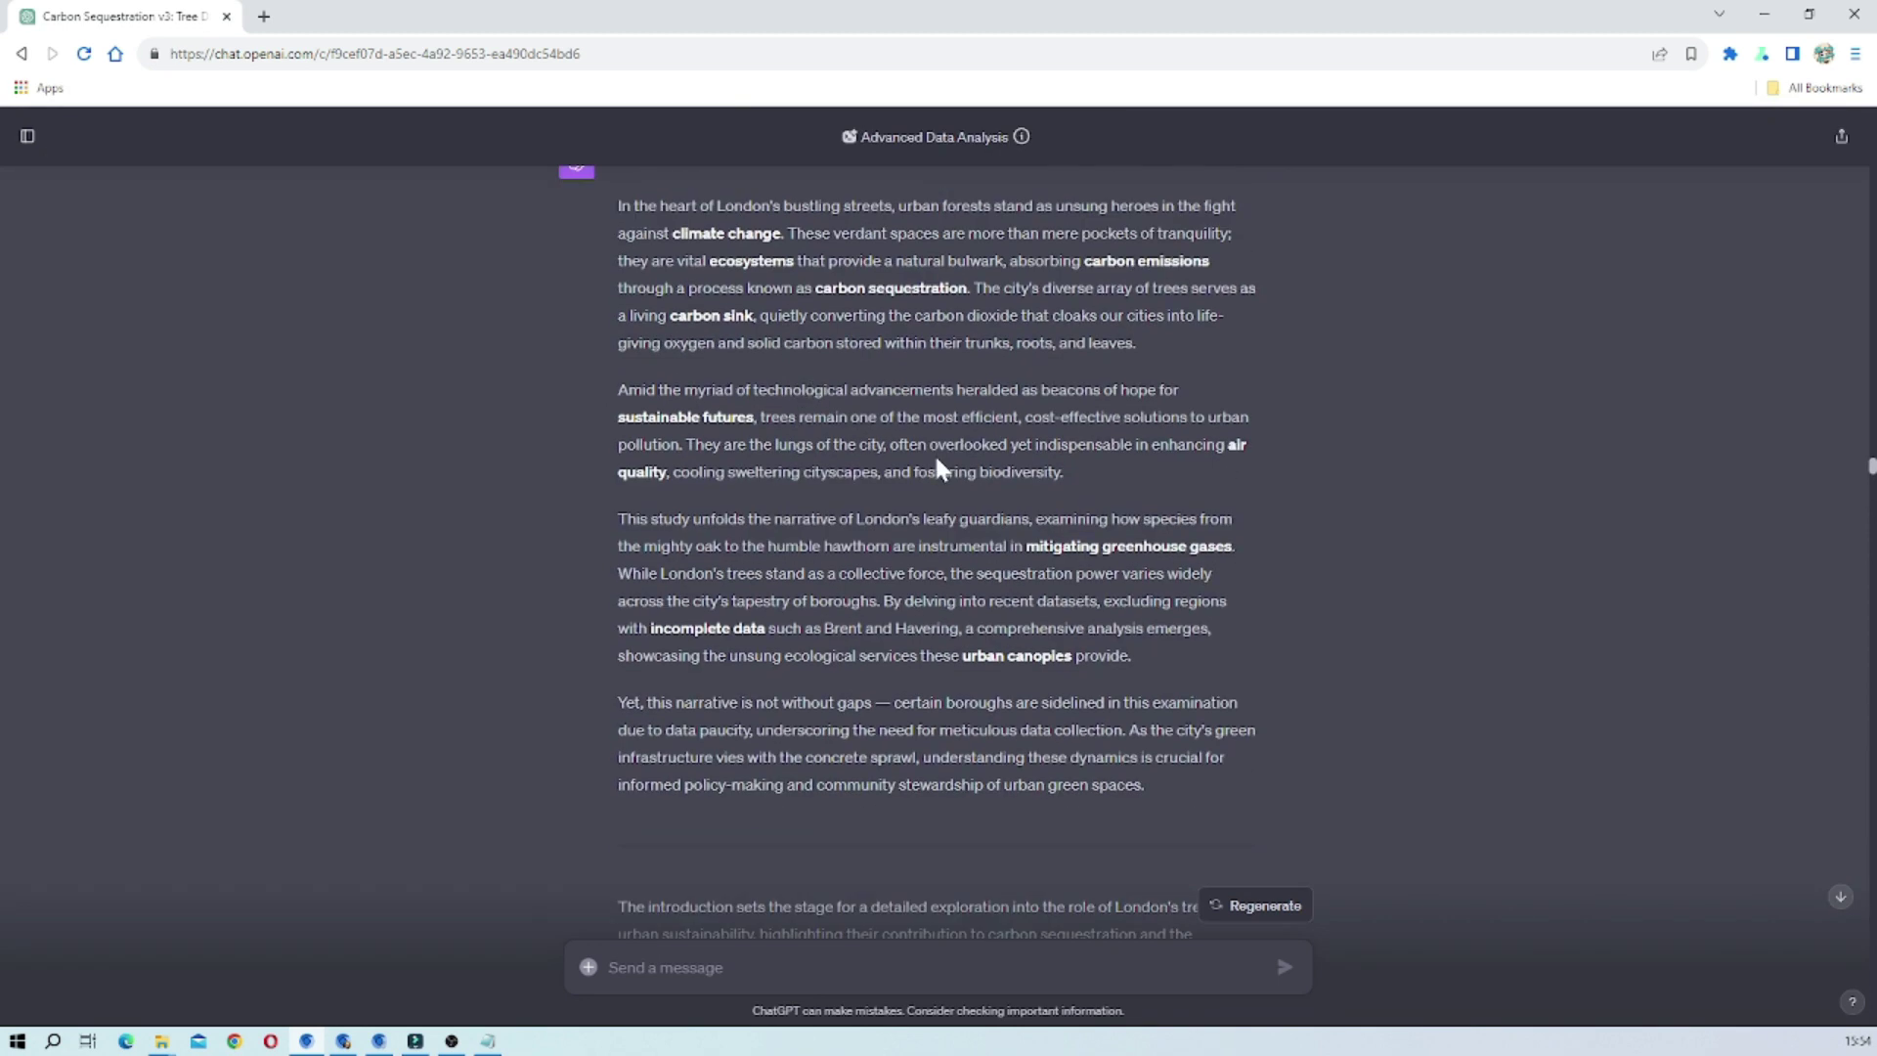
scroll(934, 468, down, 2)
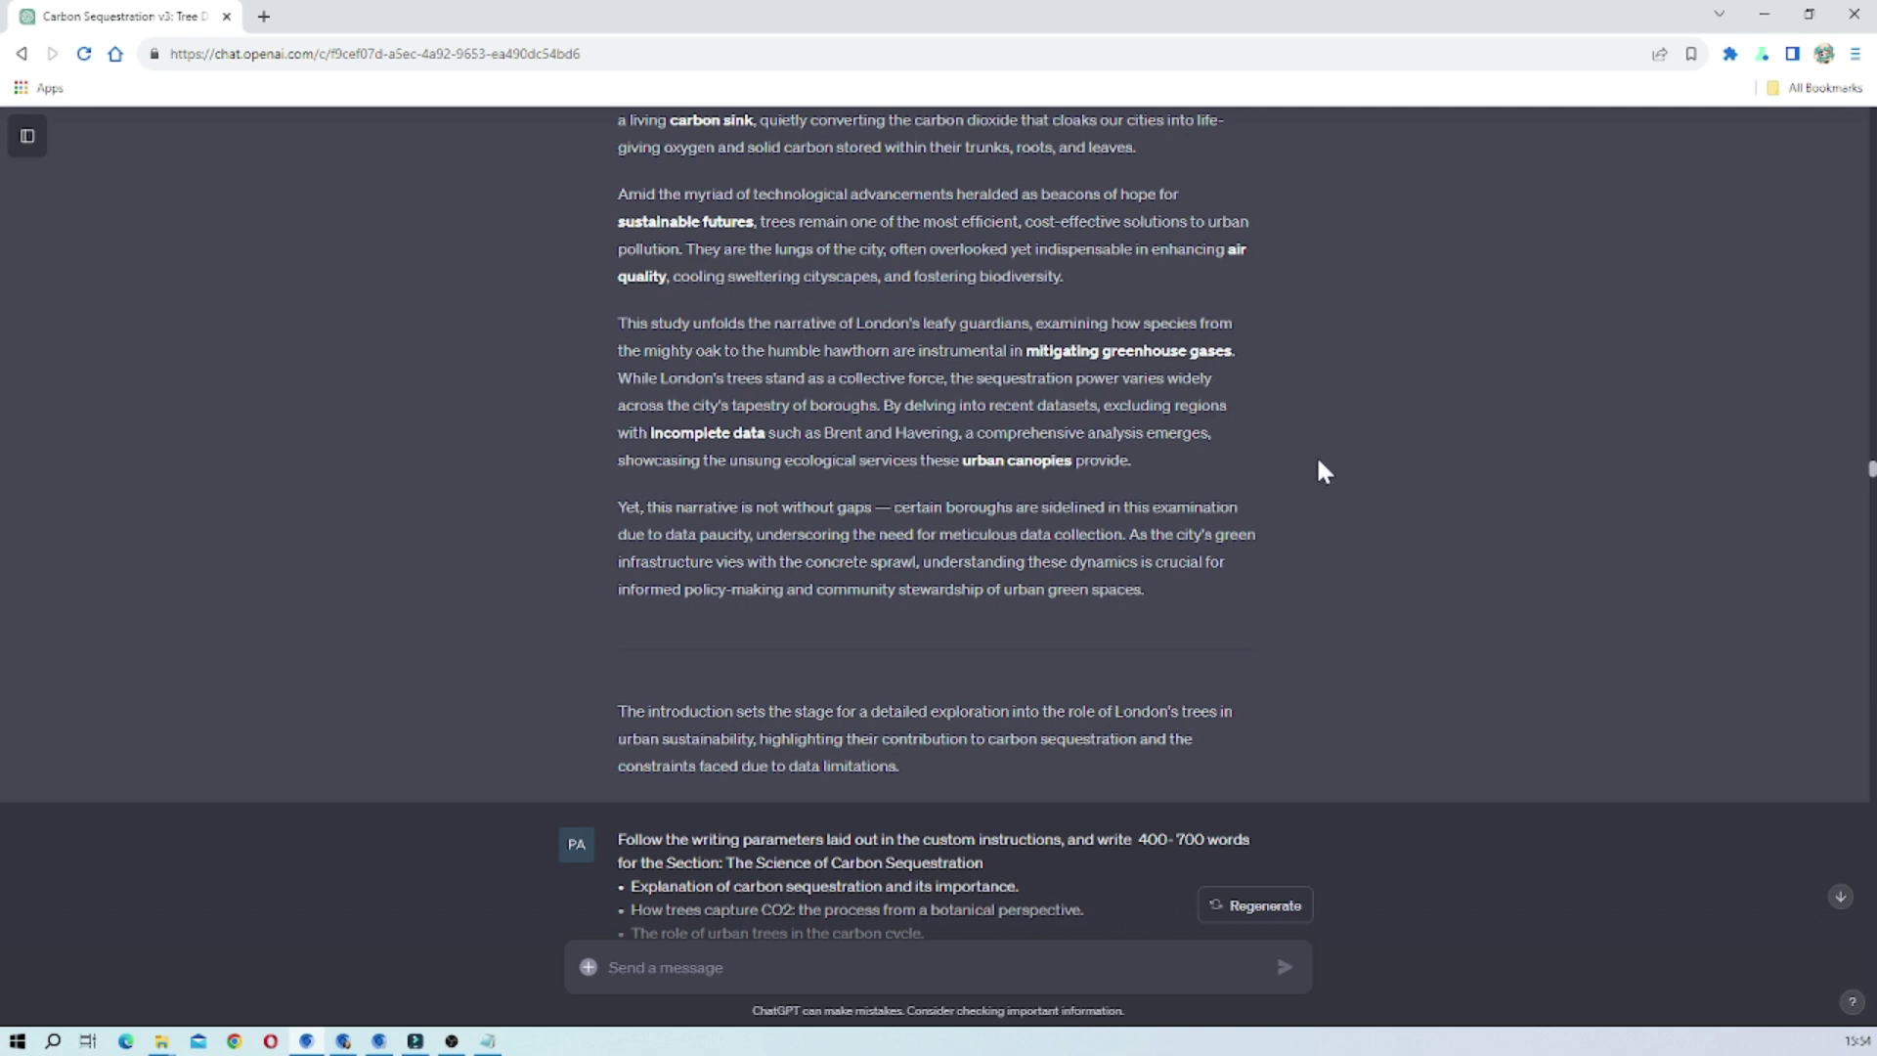
scroll(1315, 454, up, 2)
scroll(1319, 454, down, 3)
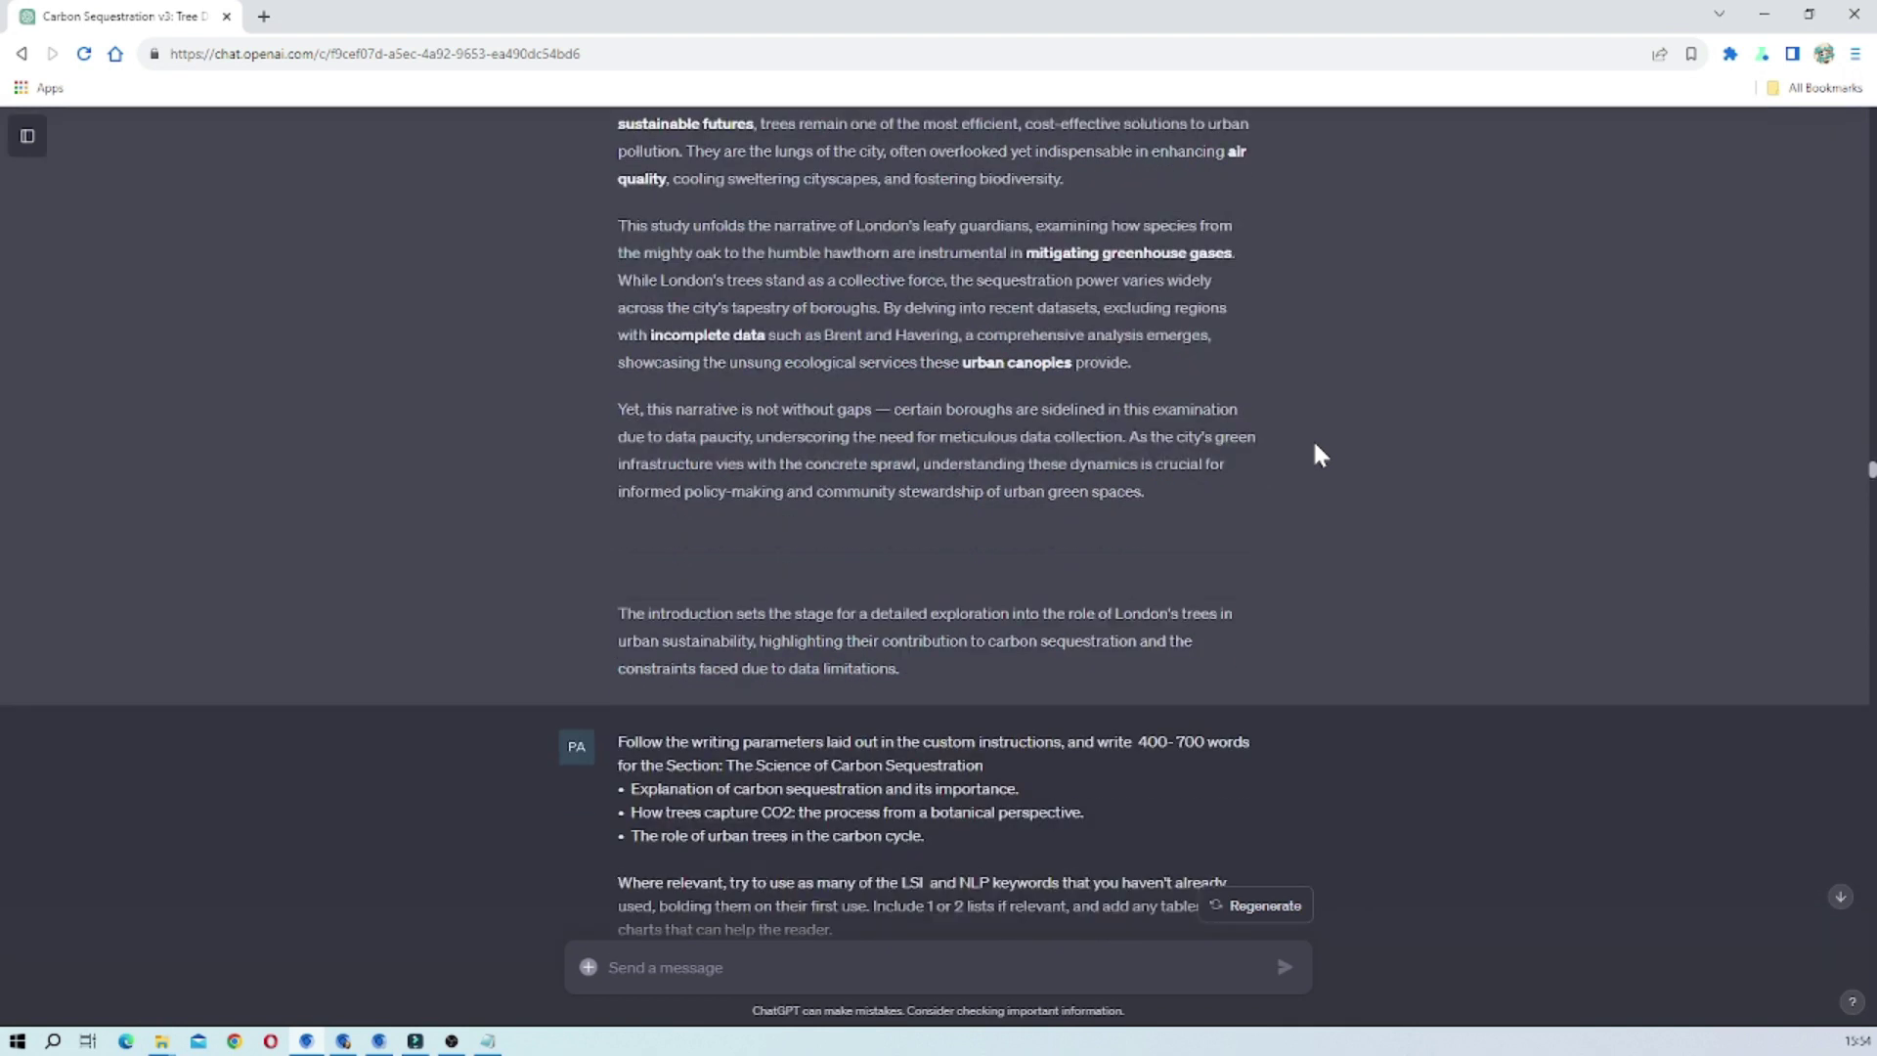
scroll(1319, 455, up, 8)
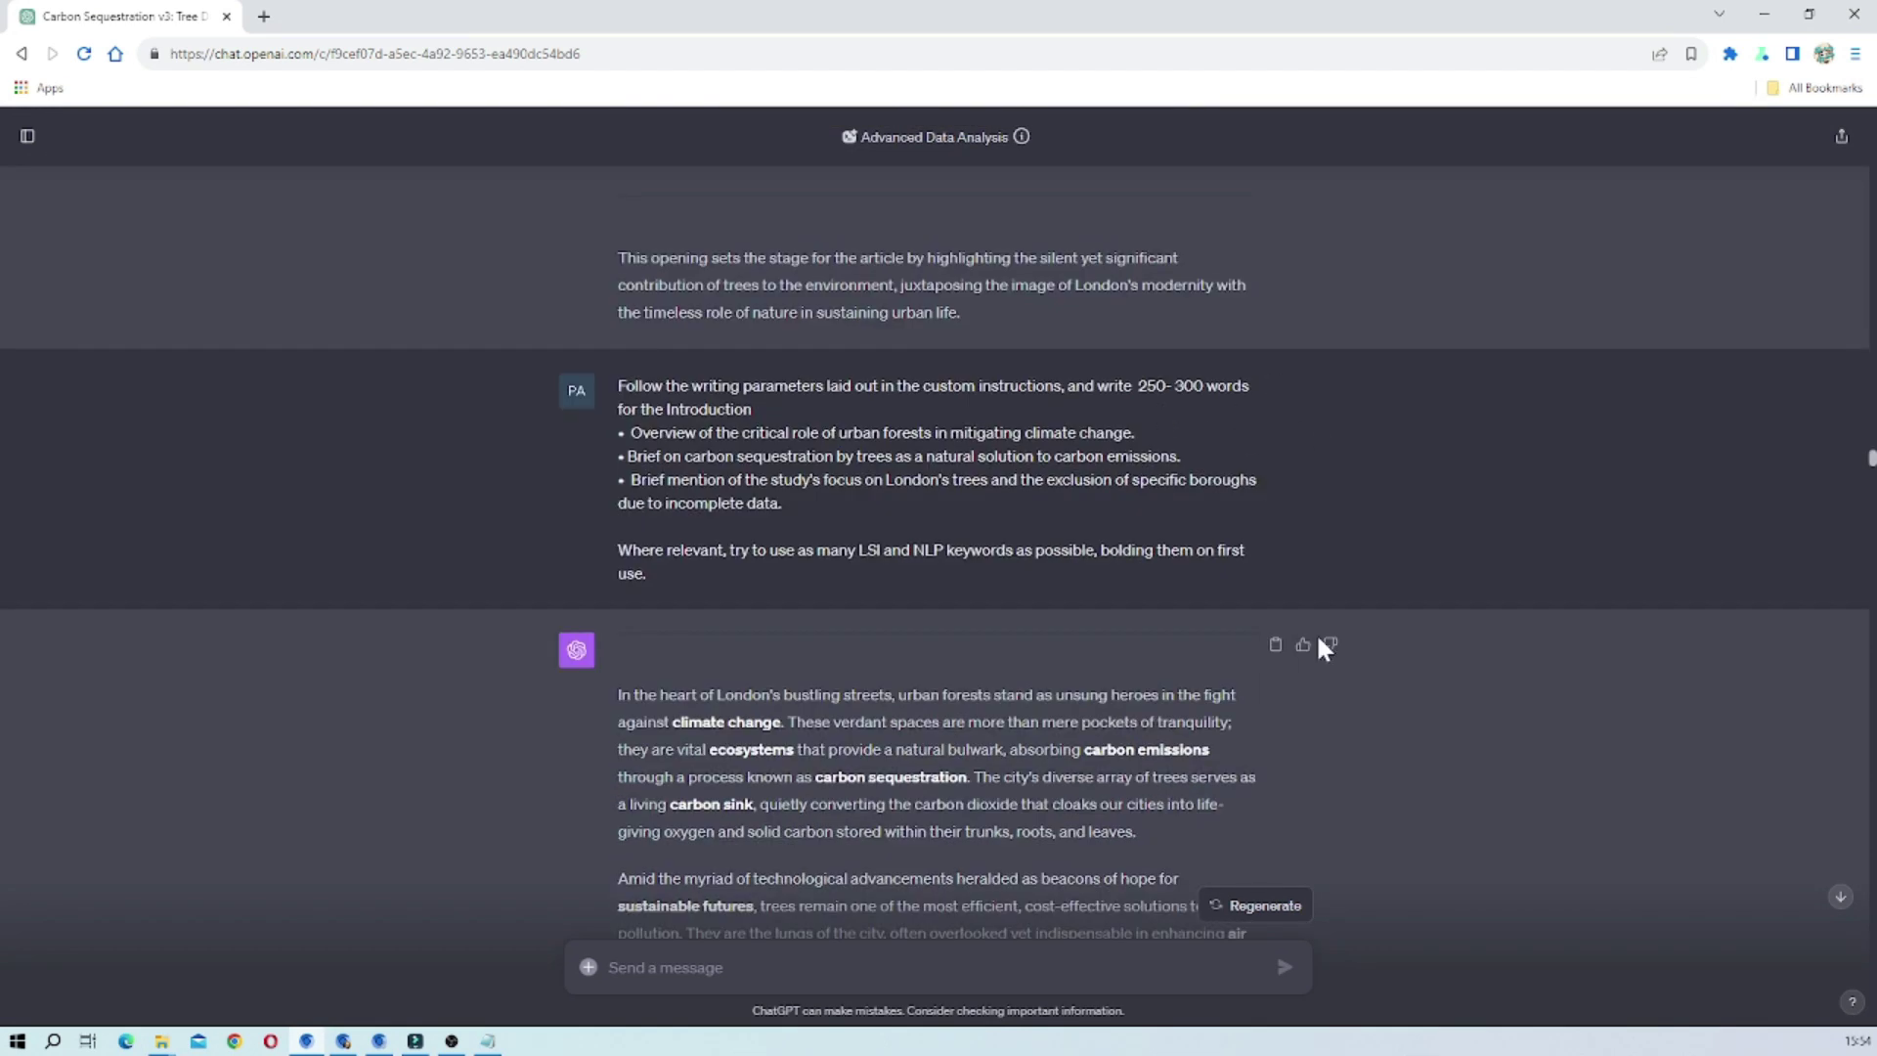
scroll(1315, 631, down, 8)
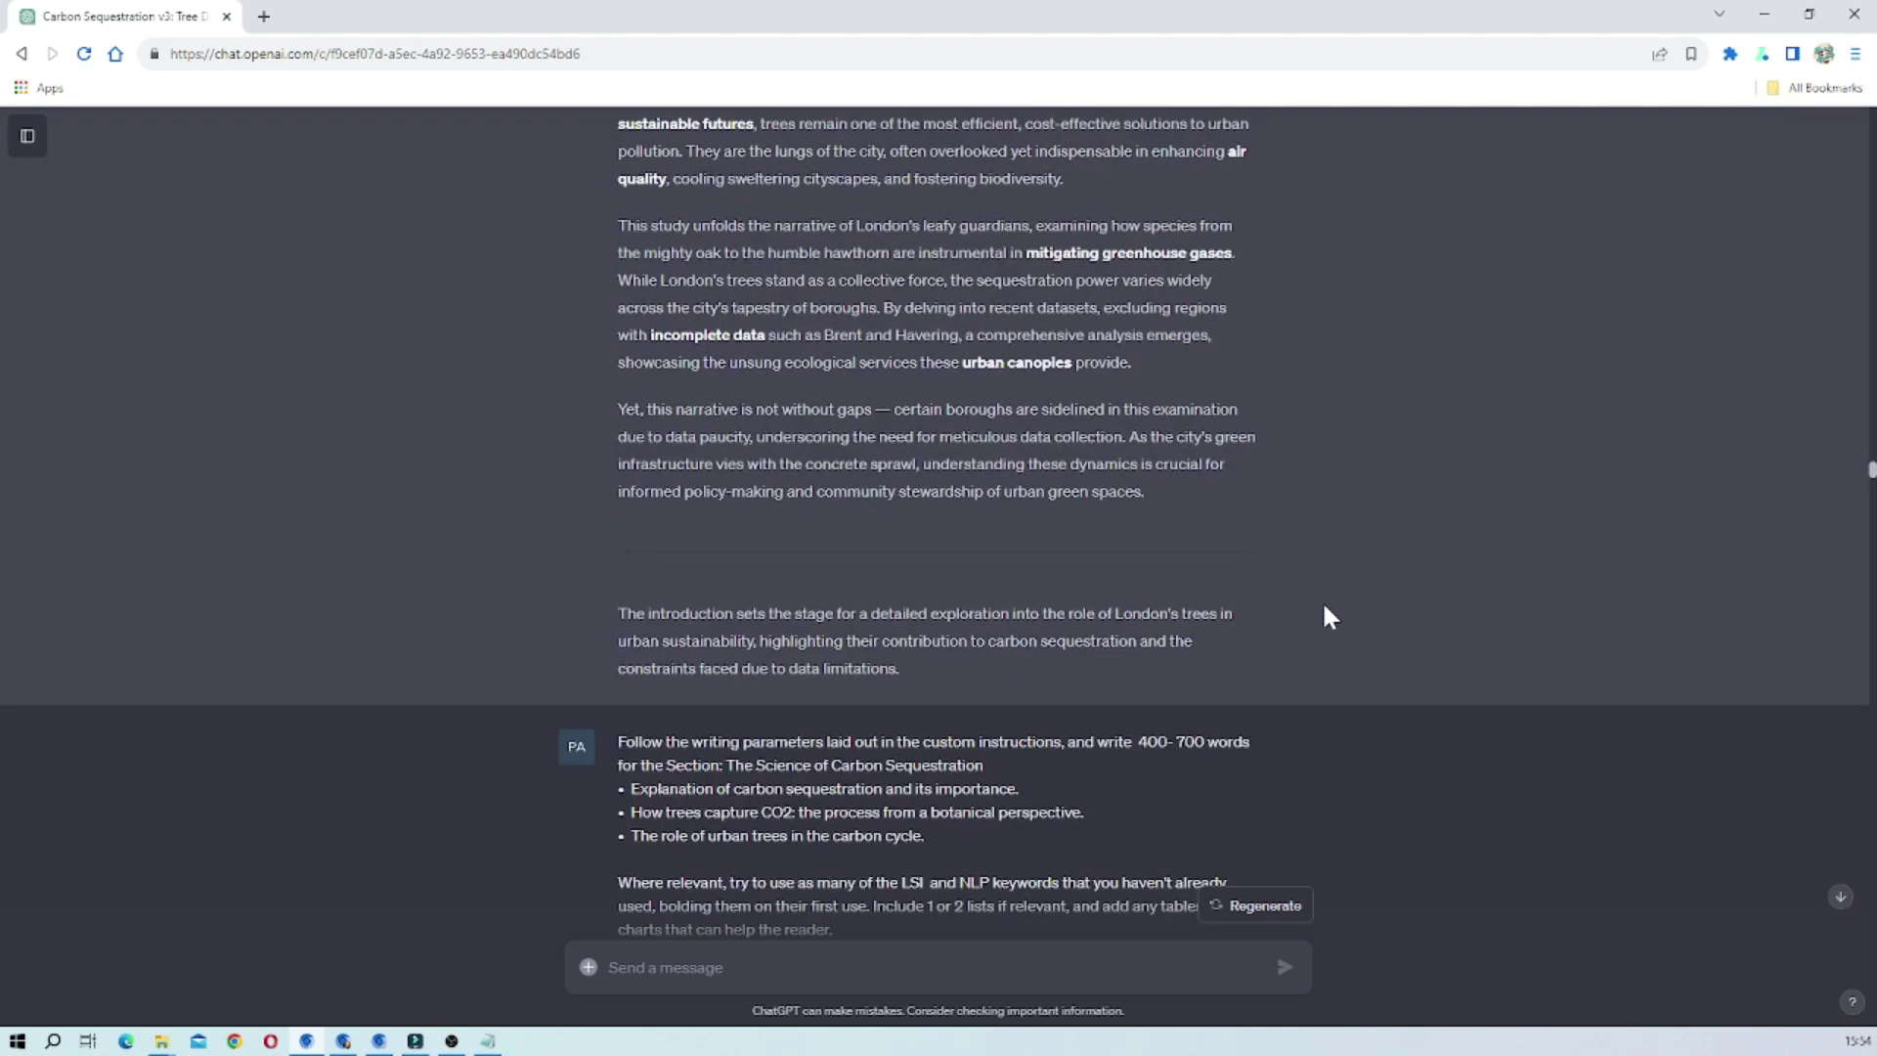
Step: Highlight the first line of the Introduction's closing note, and review the paragraphs above it and the Science of Carbon Sequestration prompt below
scroll(1327, 614, down, 2)
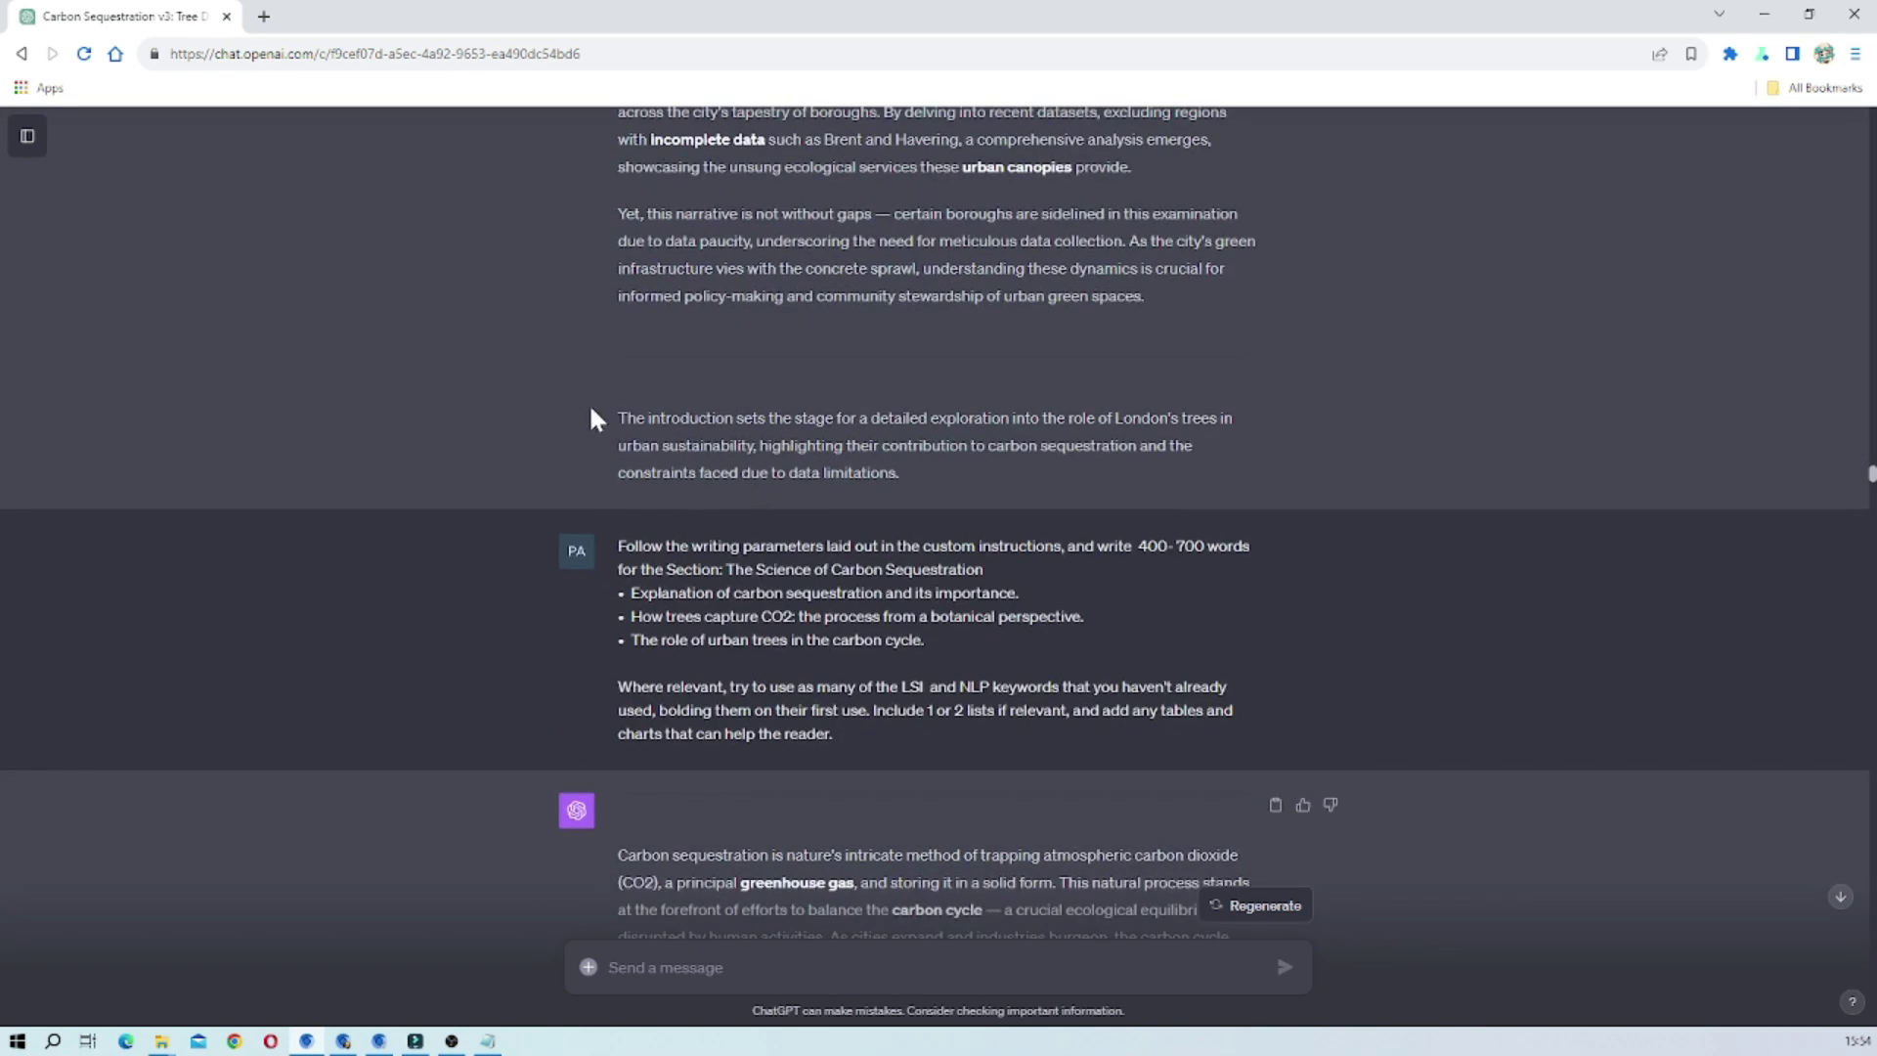
drag(617, 418, 1319, 423)
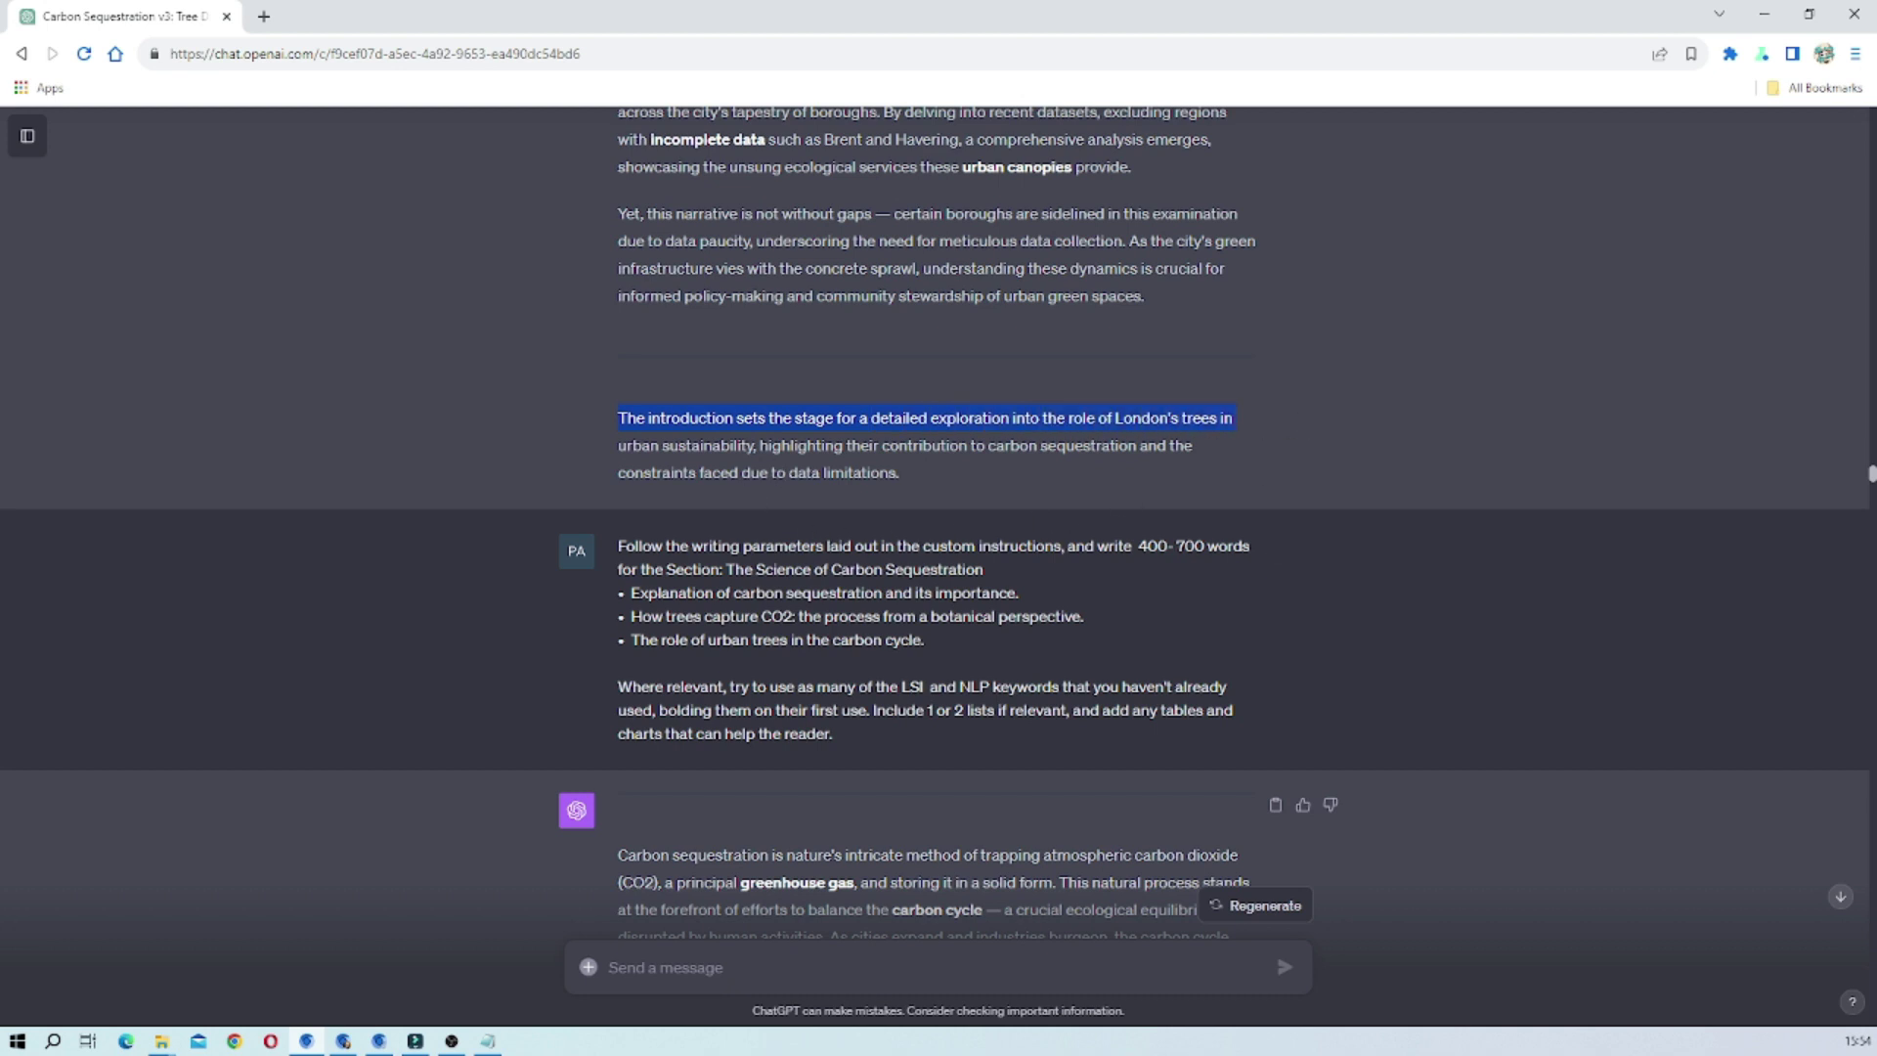
scroll(1242, 455, up, 4)
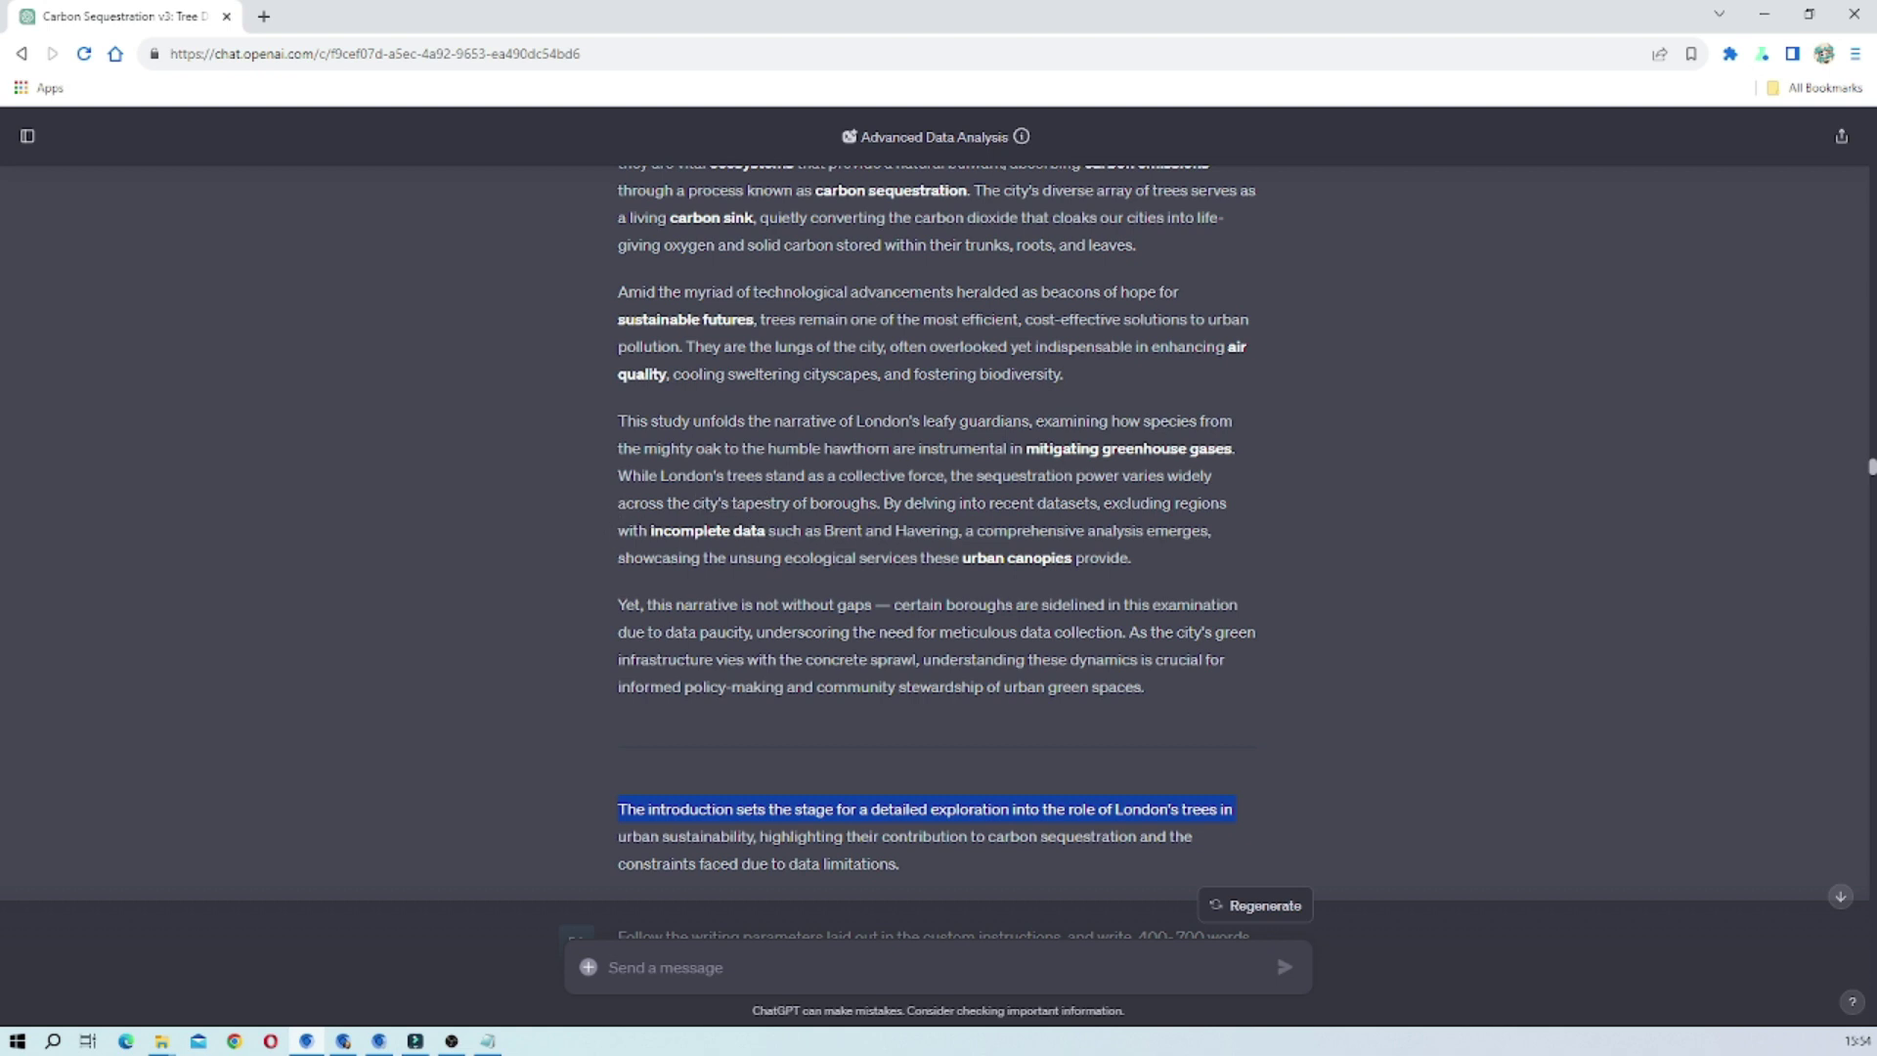
scroll(1239, 528, down, 1)
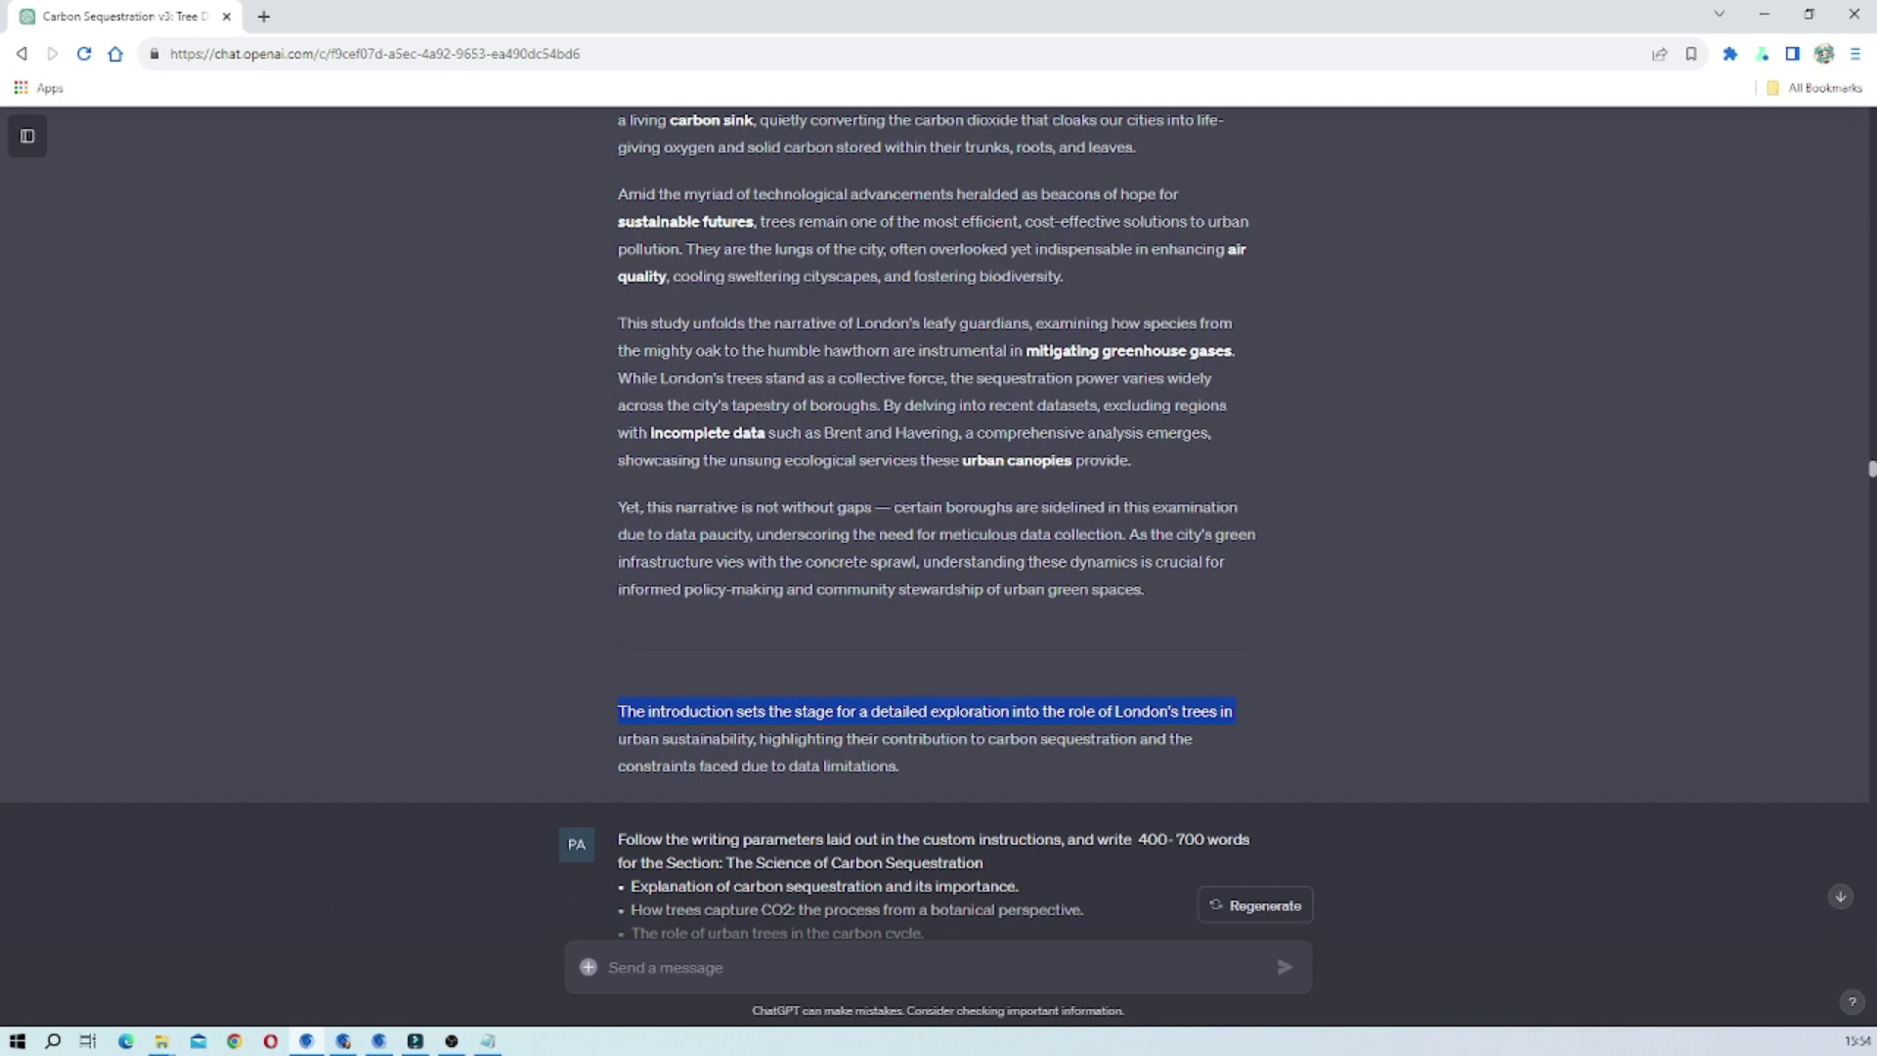
Step: Recheck the Introduction prompt, highlight the first line of the Introduction's closing note, and view the Science of Carbon Sequestration prompt and response
scroll(917, 389, up, 7)
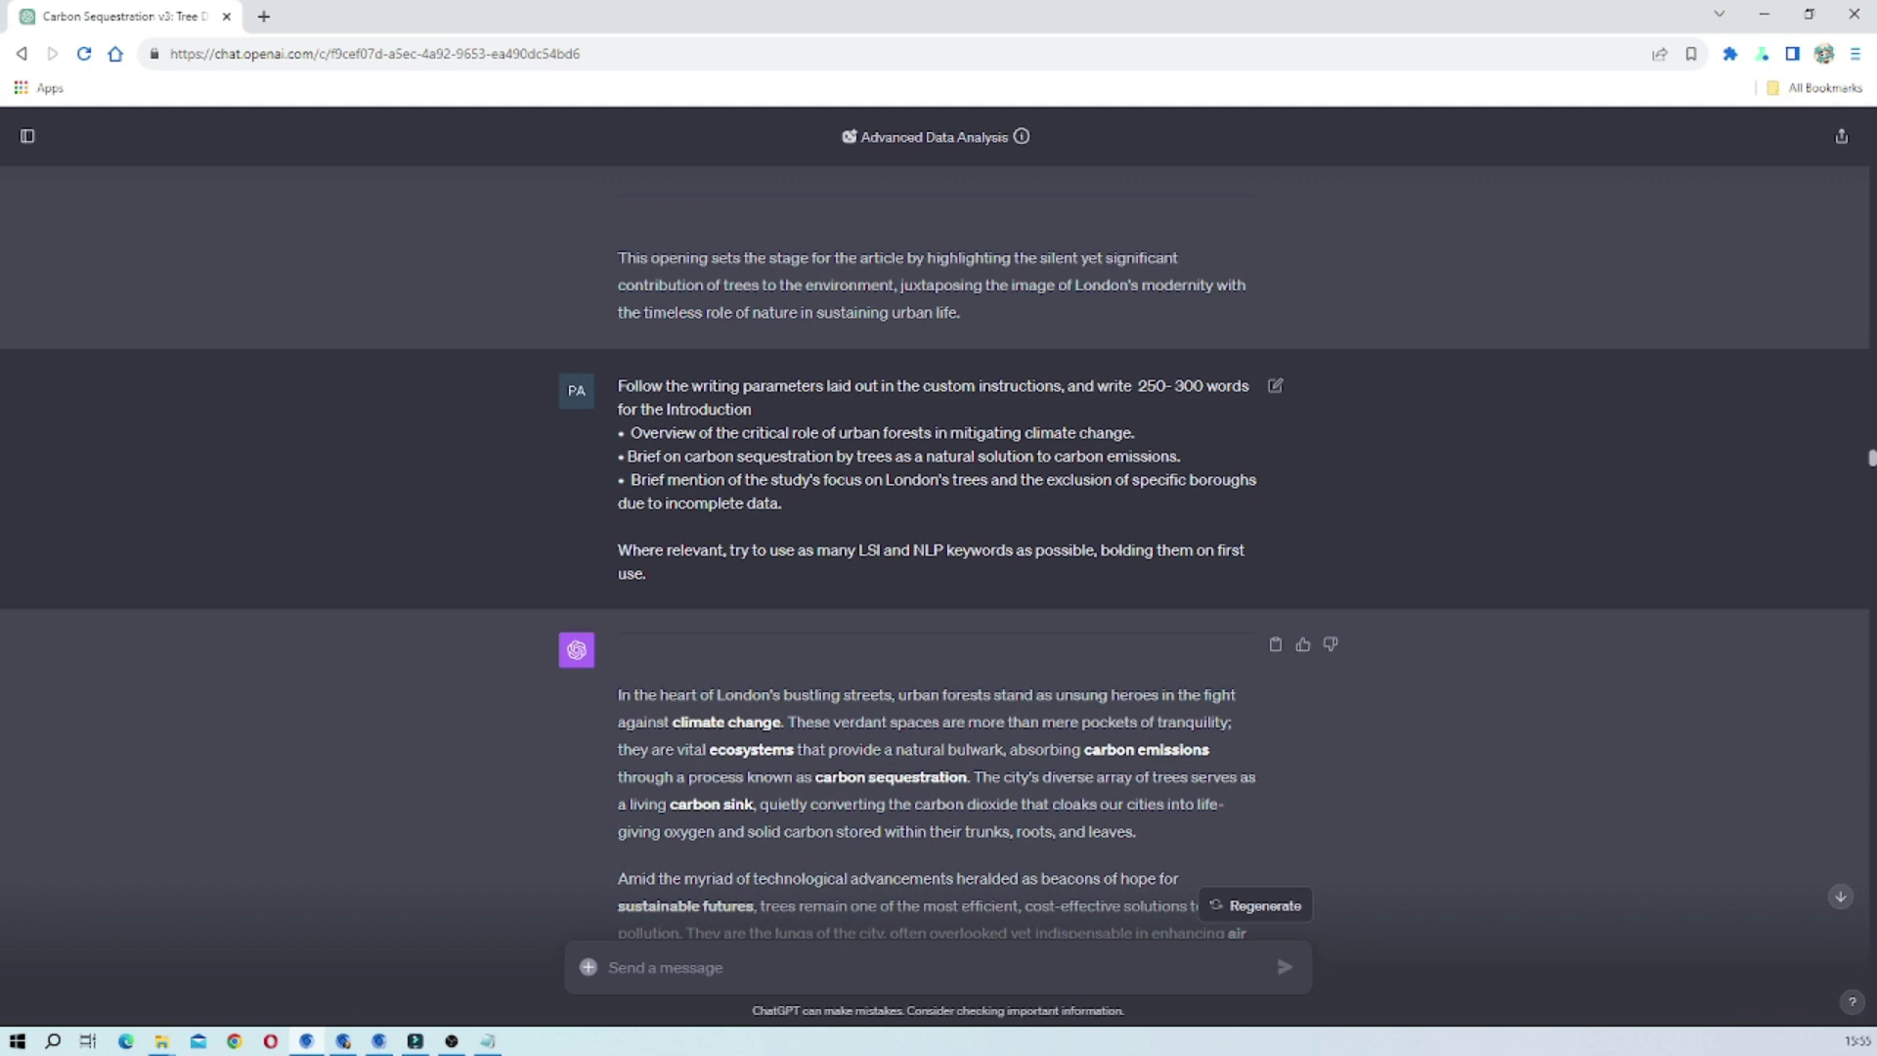
scroll(933, 522, down, 7)
drag(617, 800, 1234, 800)
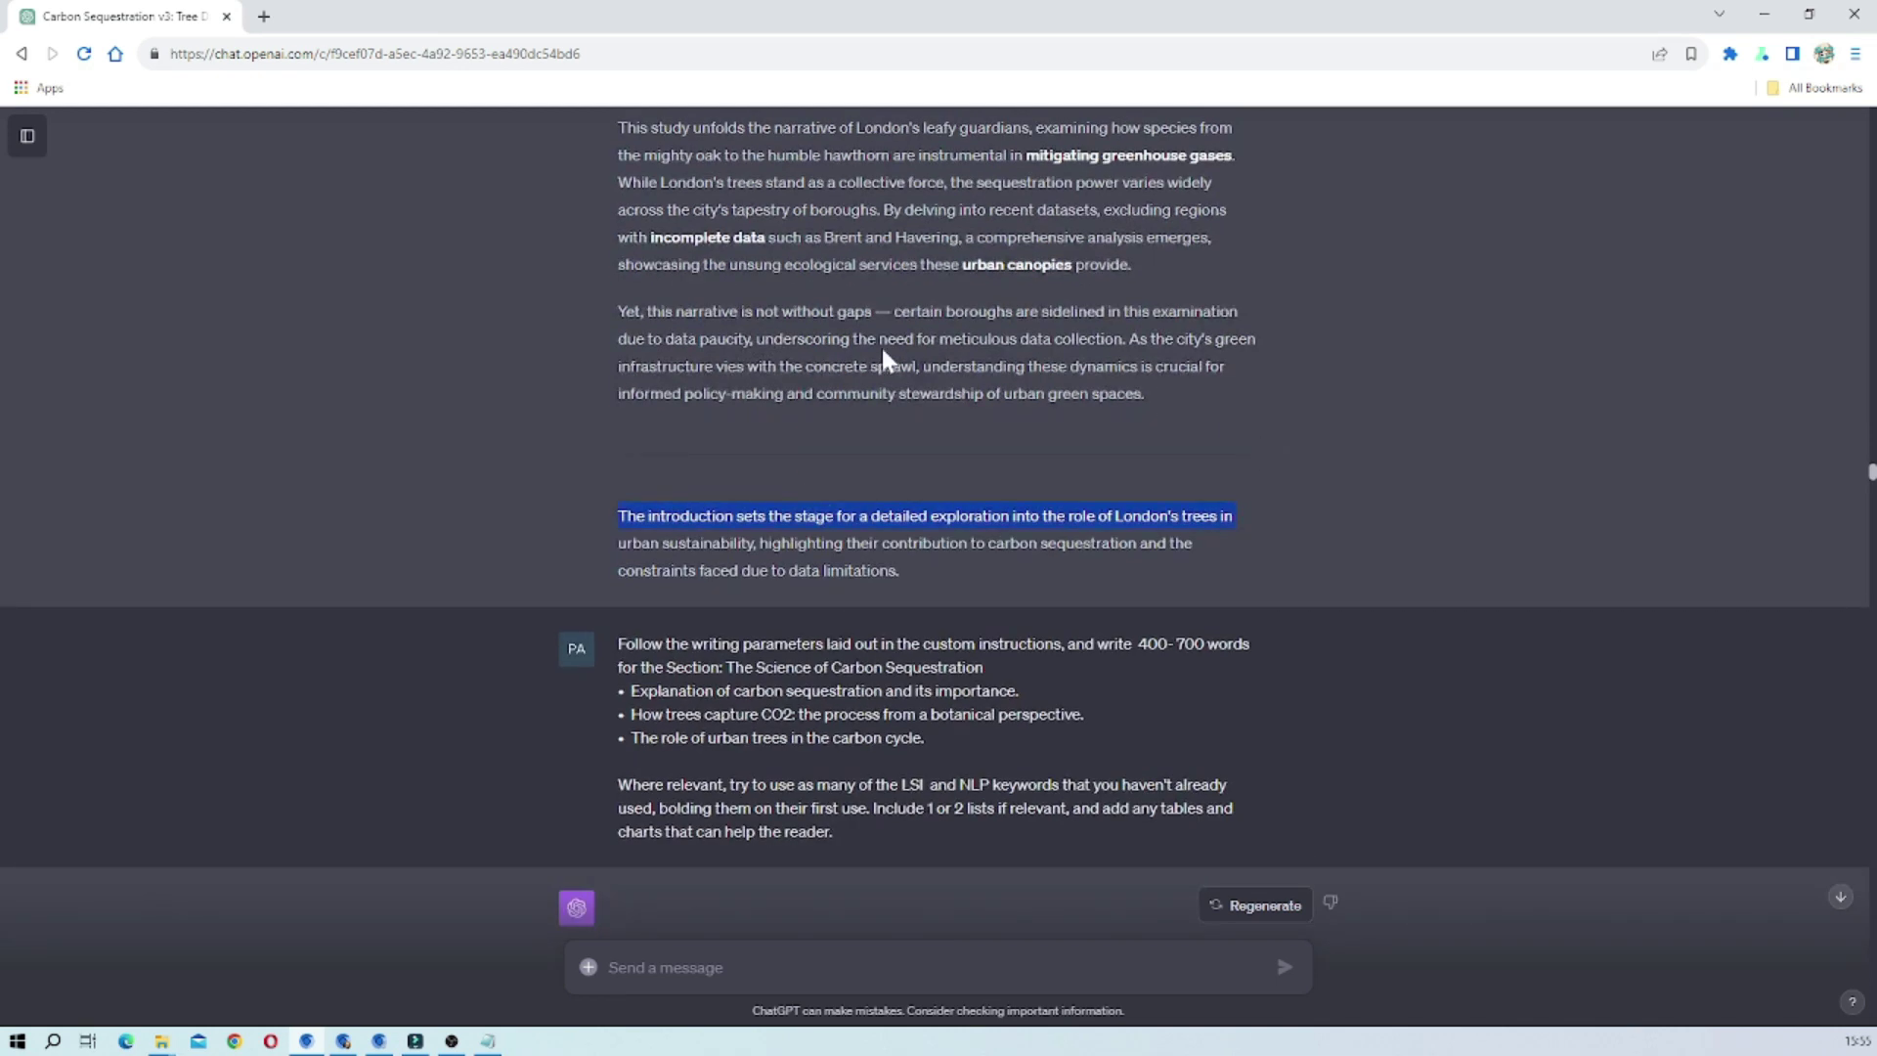
scroll(883, 353, up, 2)
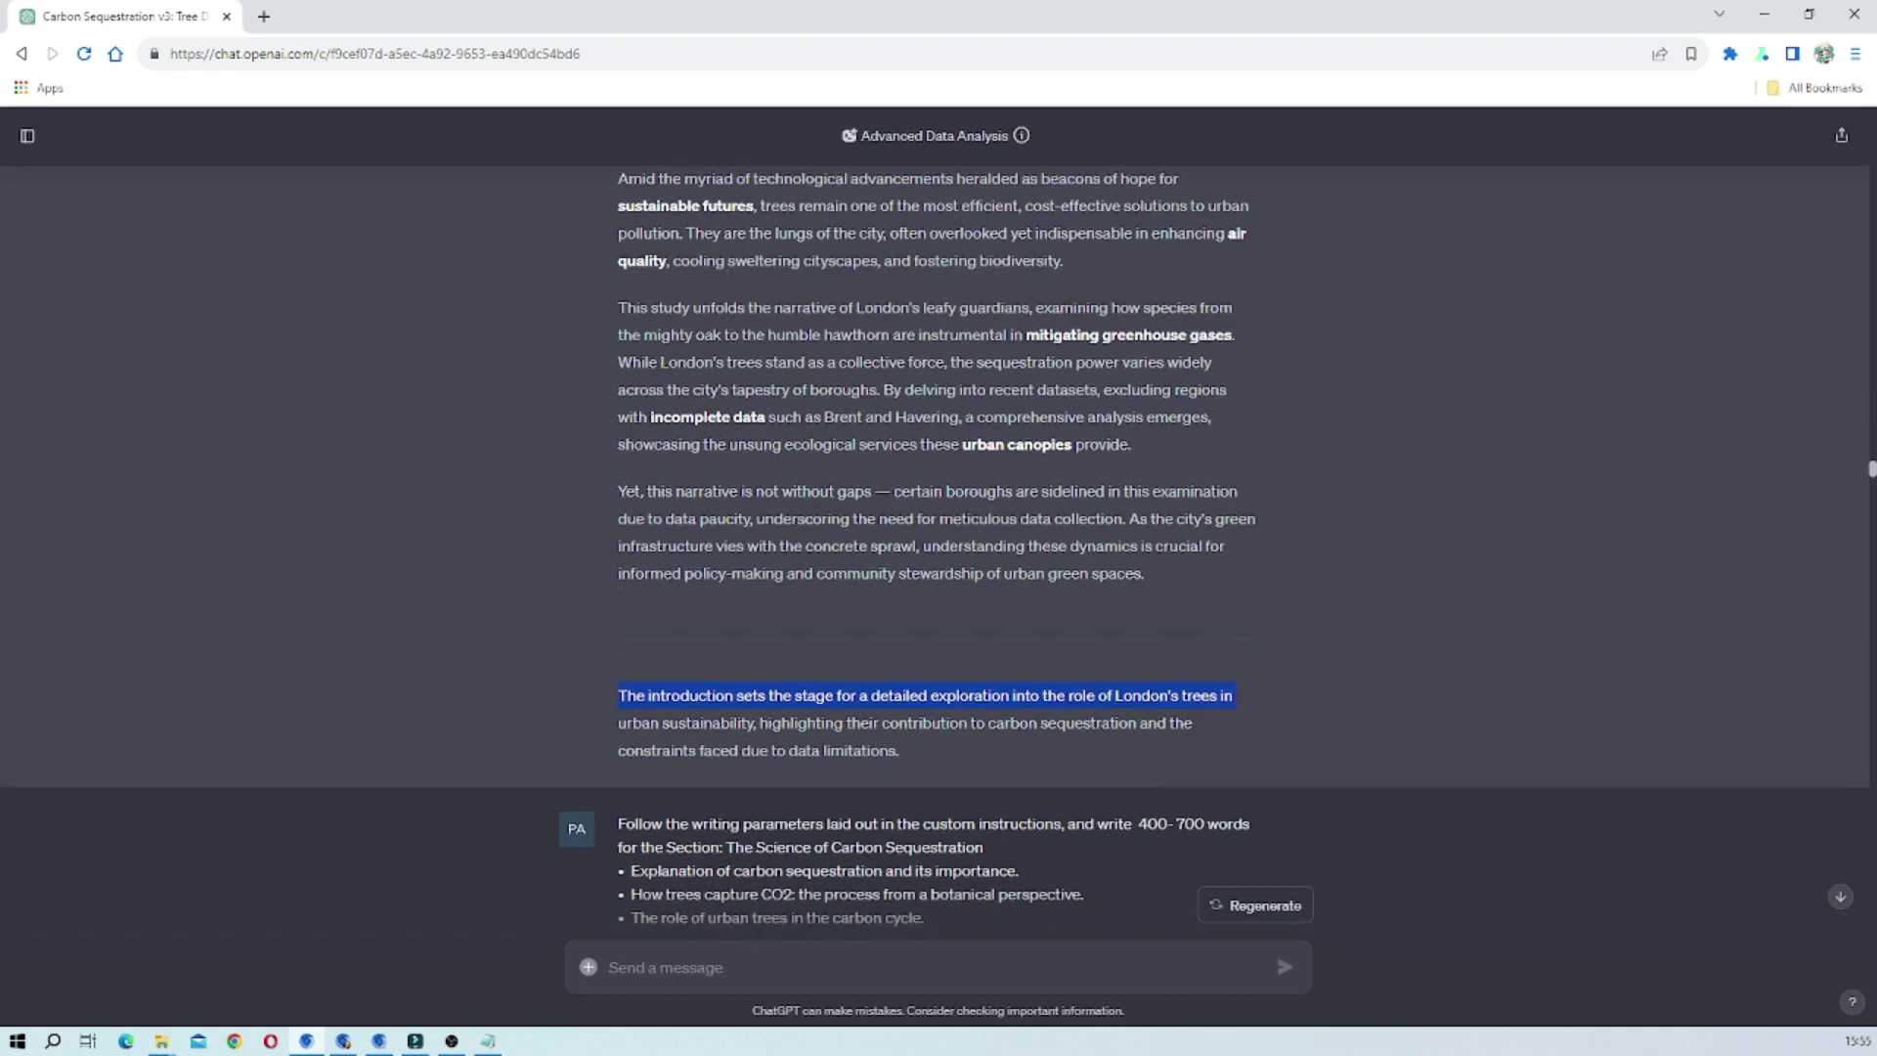
scroll(977, 440, down, 4)
scroll(1133, 518, down, 2)
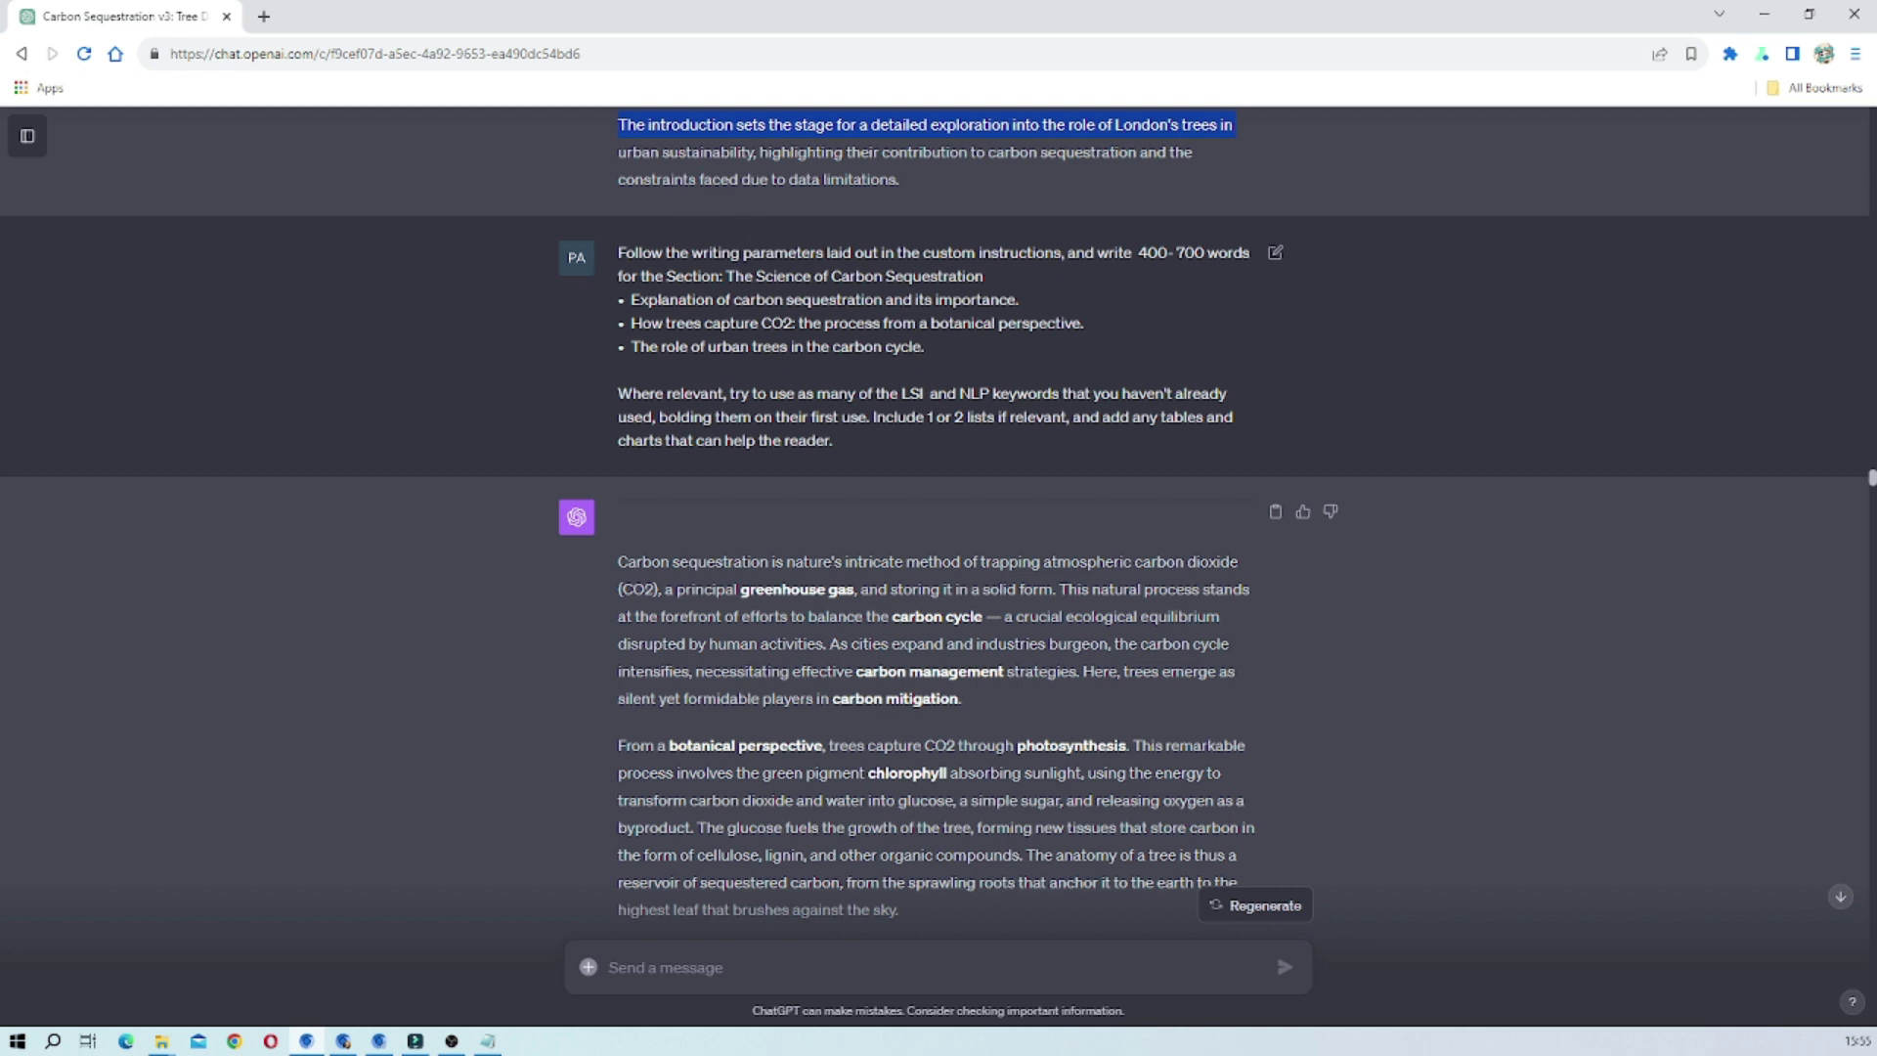
Step: Review the article outline's sections and talking points, and return past the Introduction to the Science of Carbon Sequestration prompt
scroll(1013, 445, up, 20)
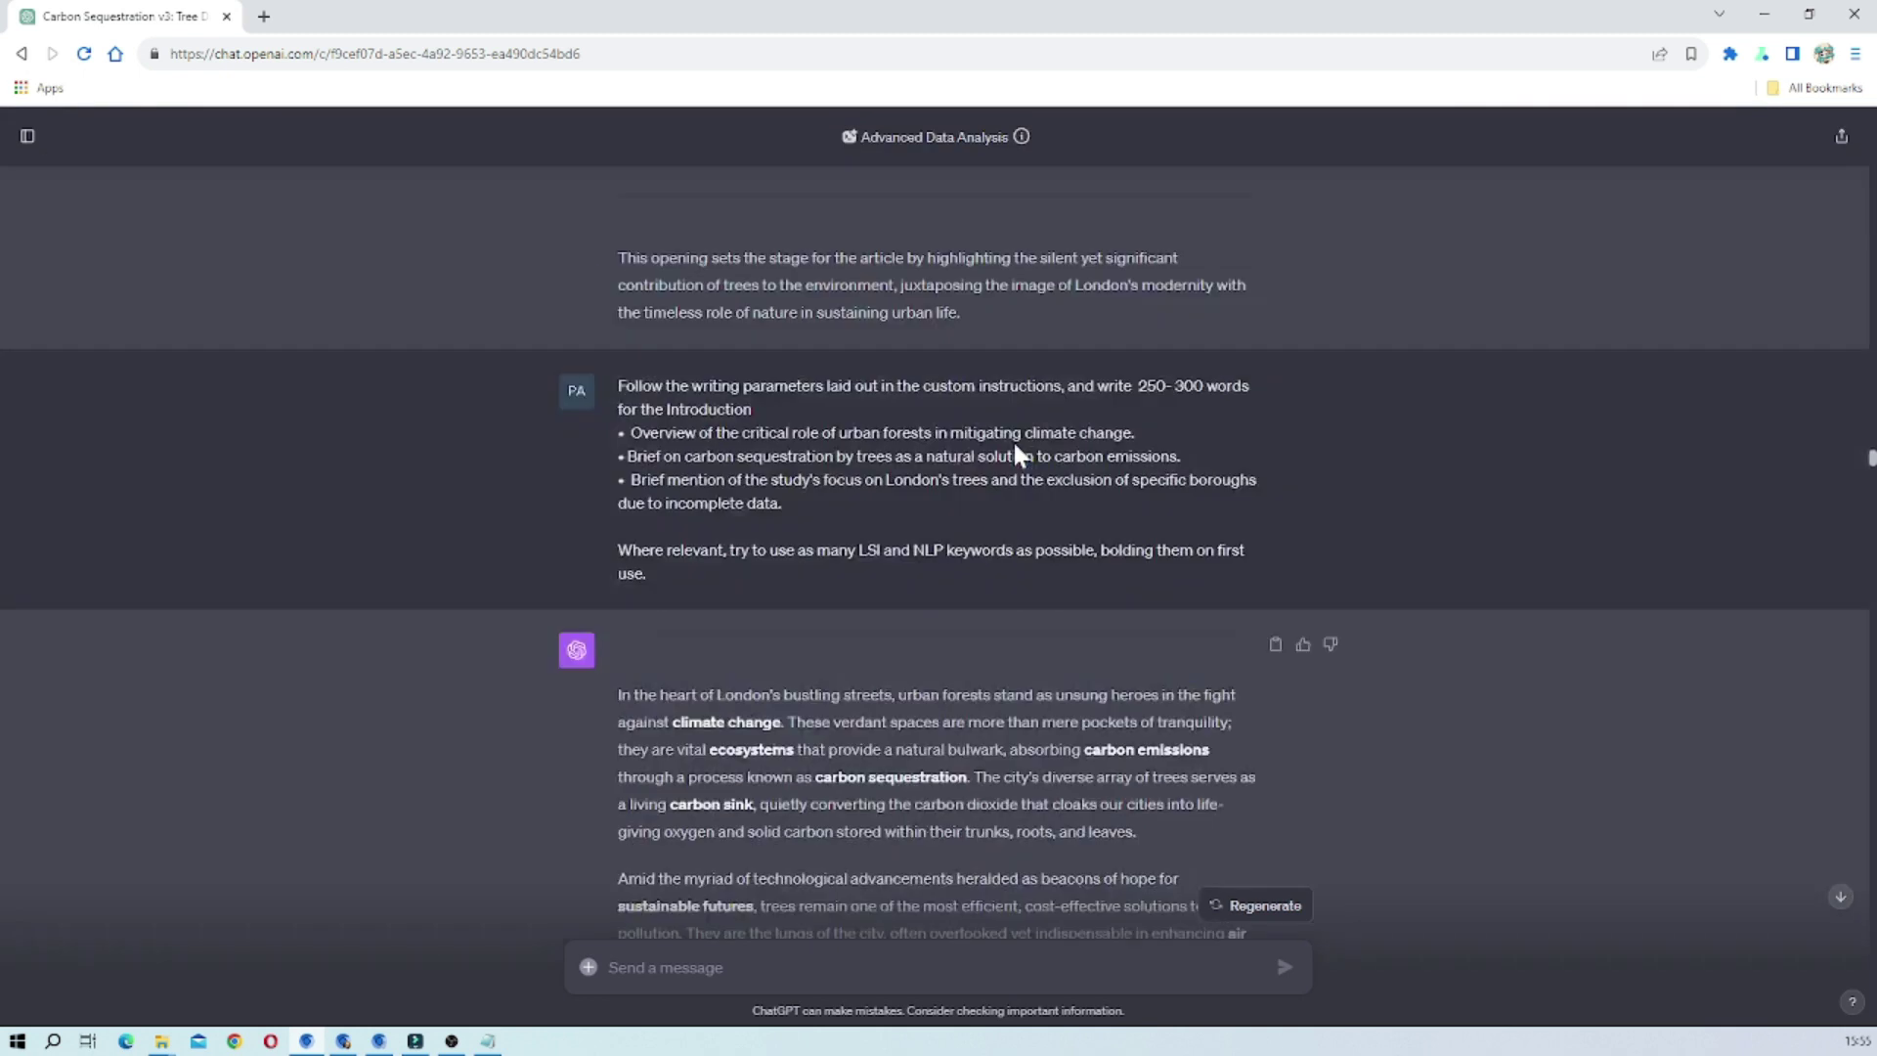
scroll(1012, 440, up, 20)
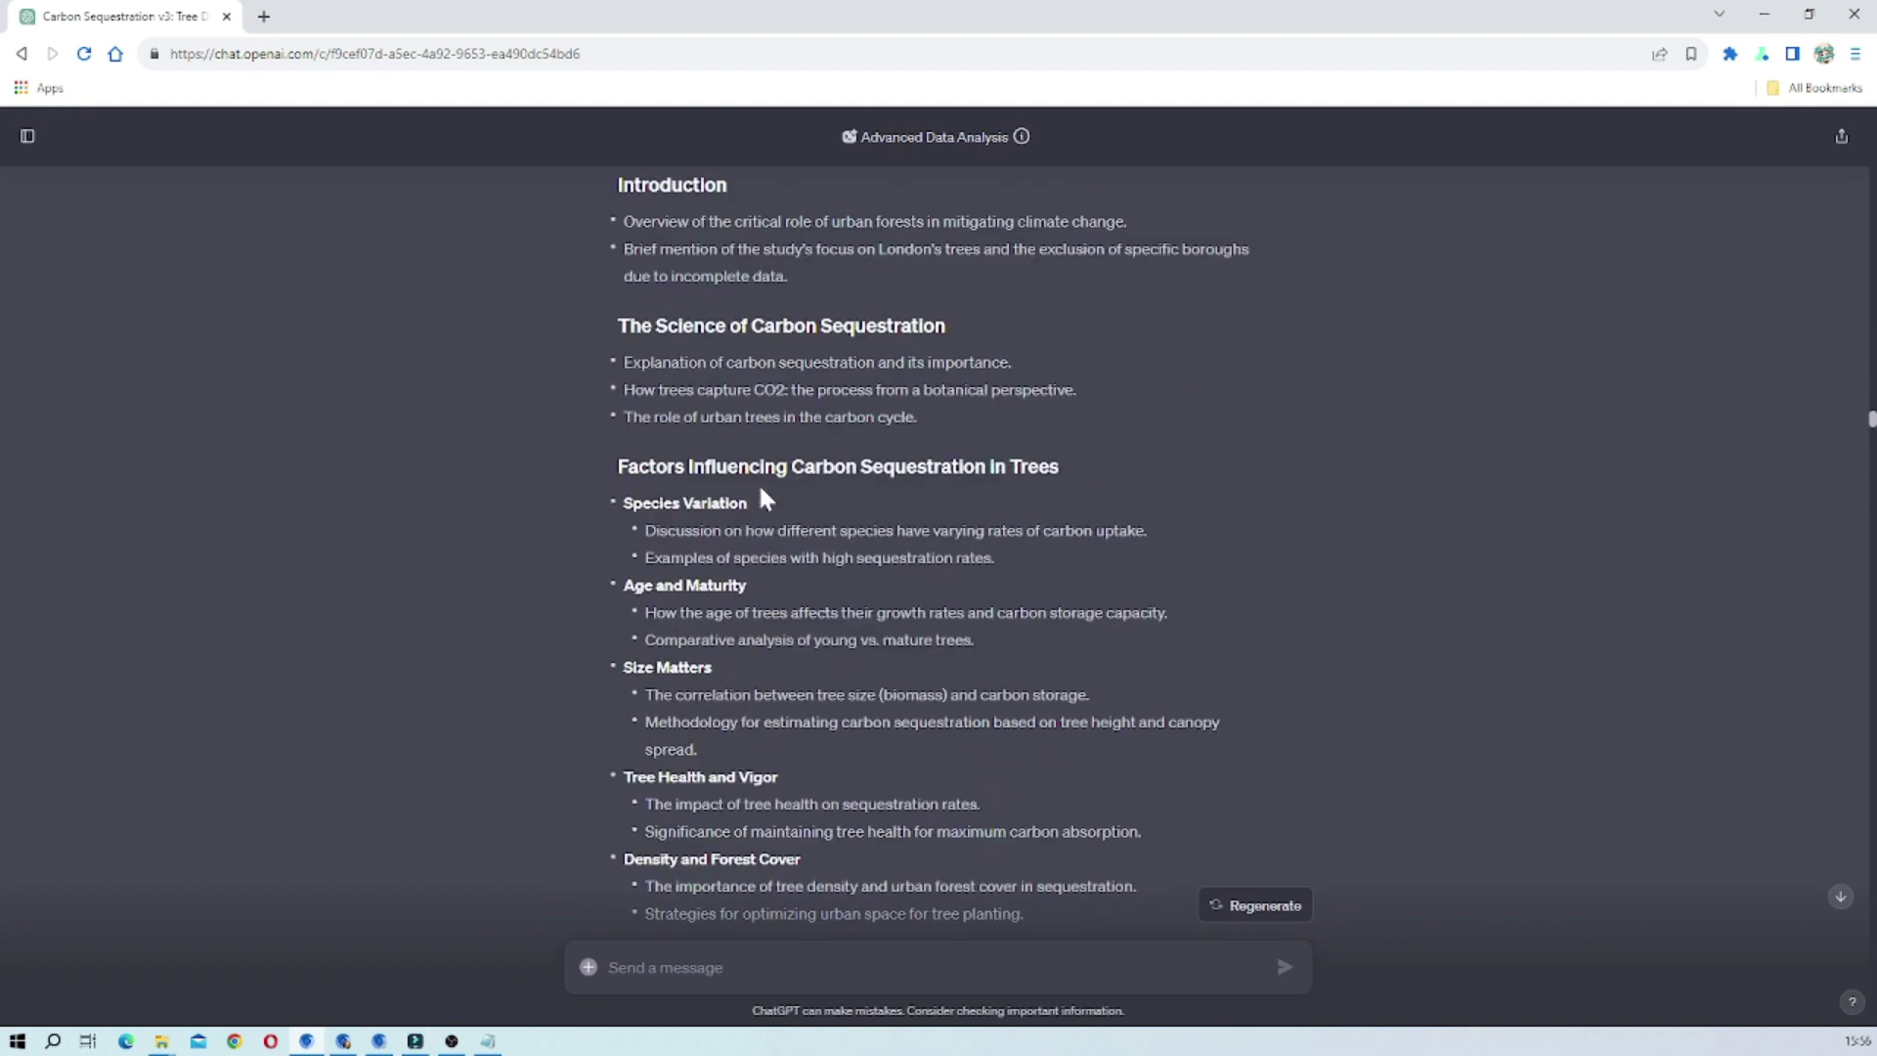
scroll(921, 841, down, 7)
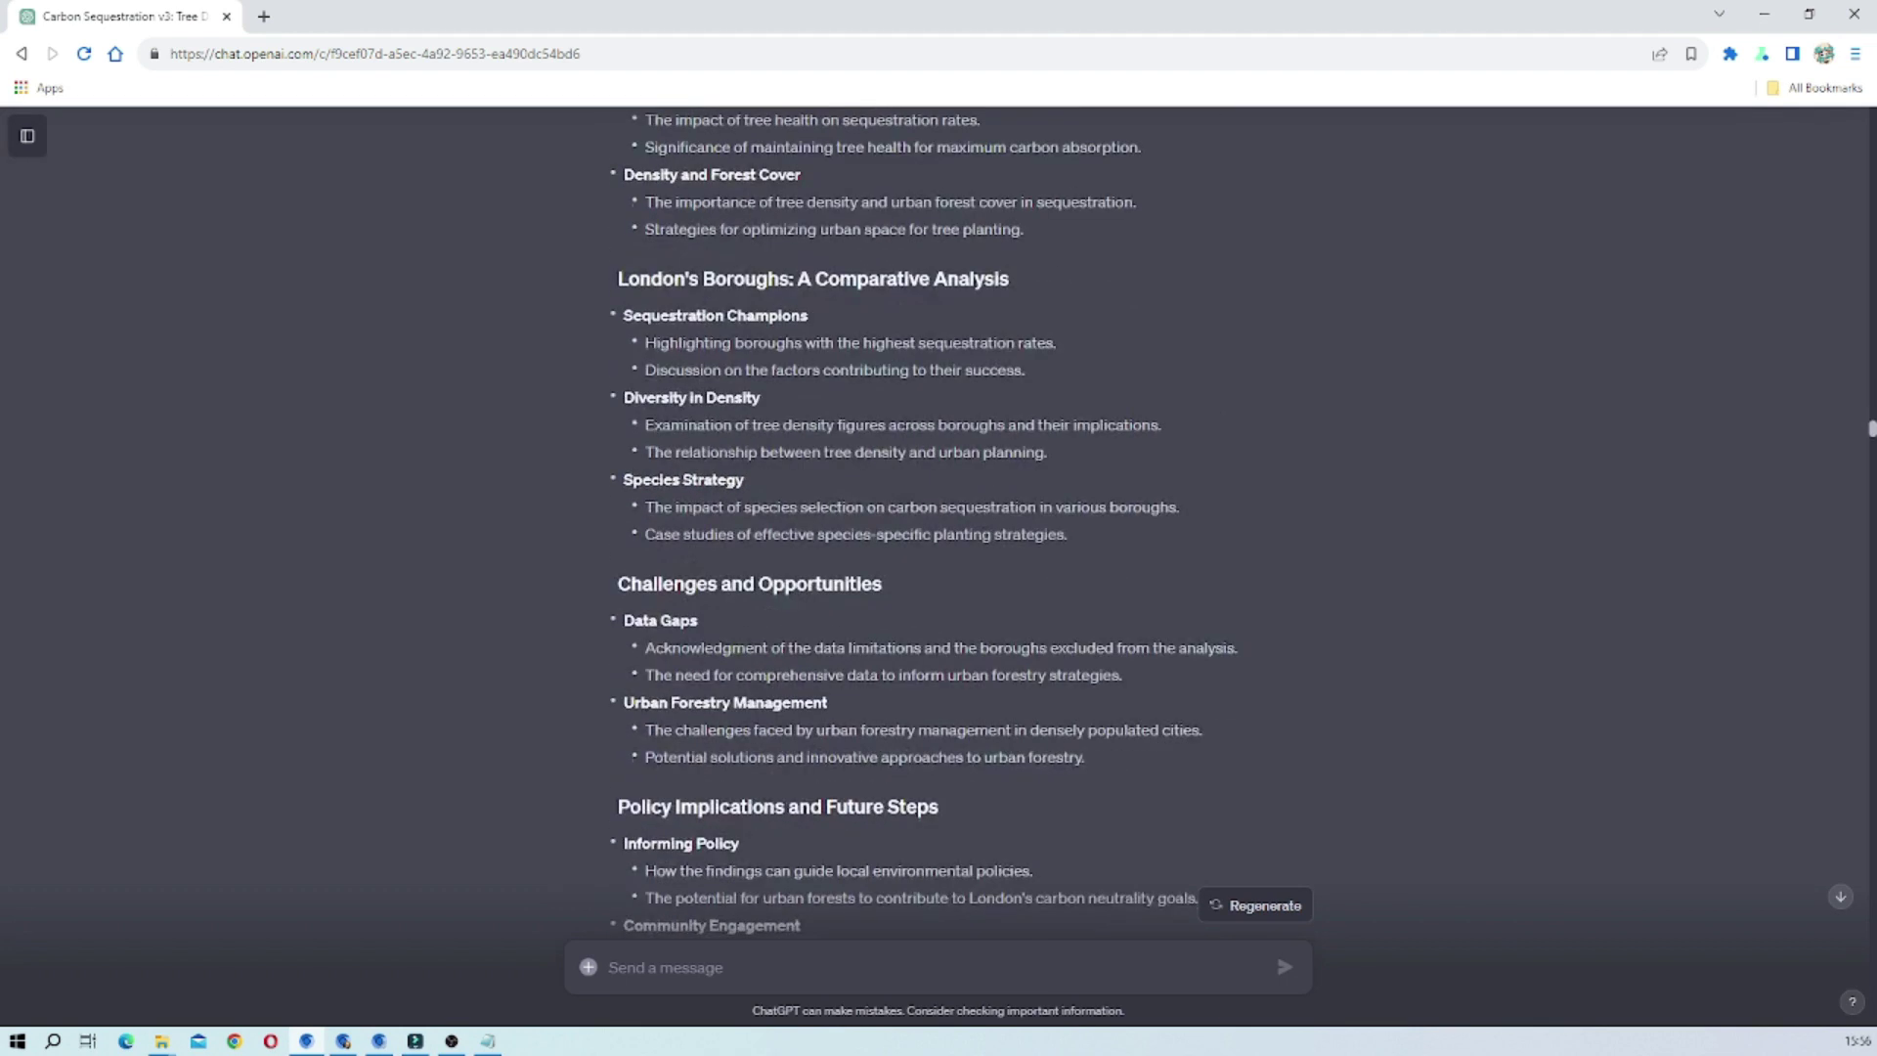
scroll(921, 840, up, 14)
scroll(794, 676, down, 15)
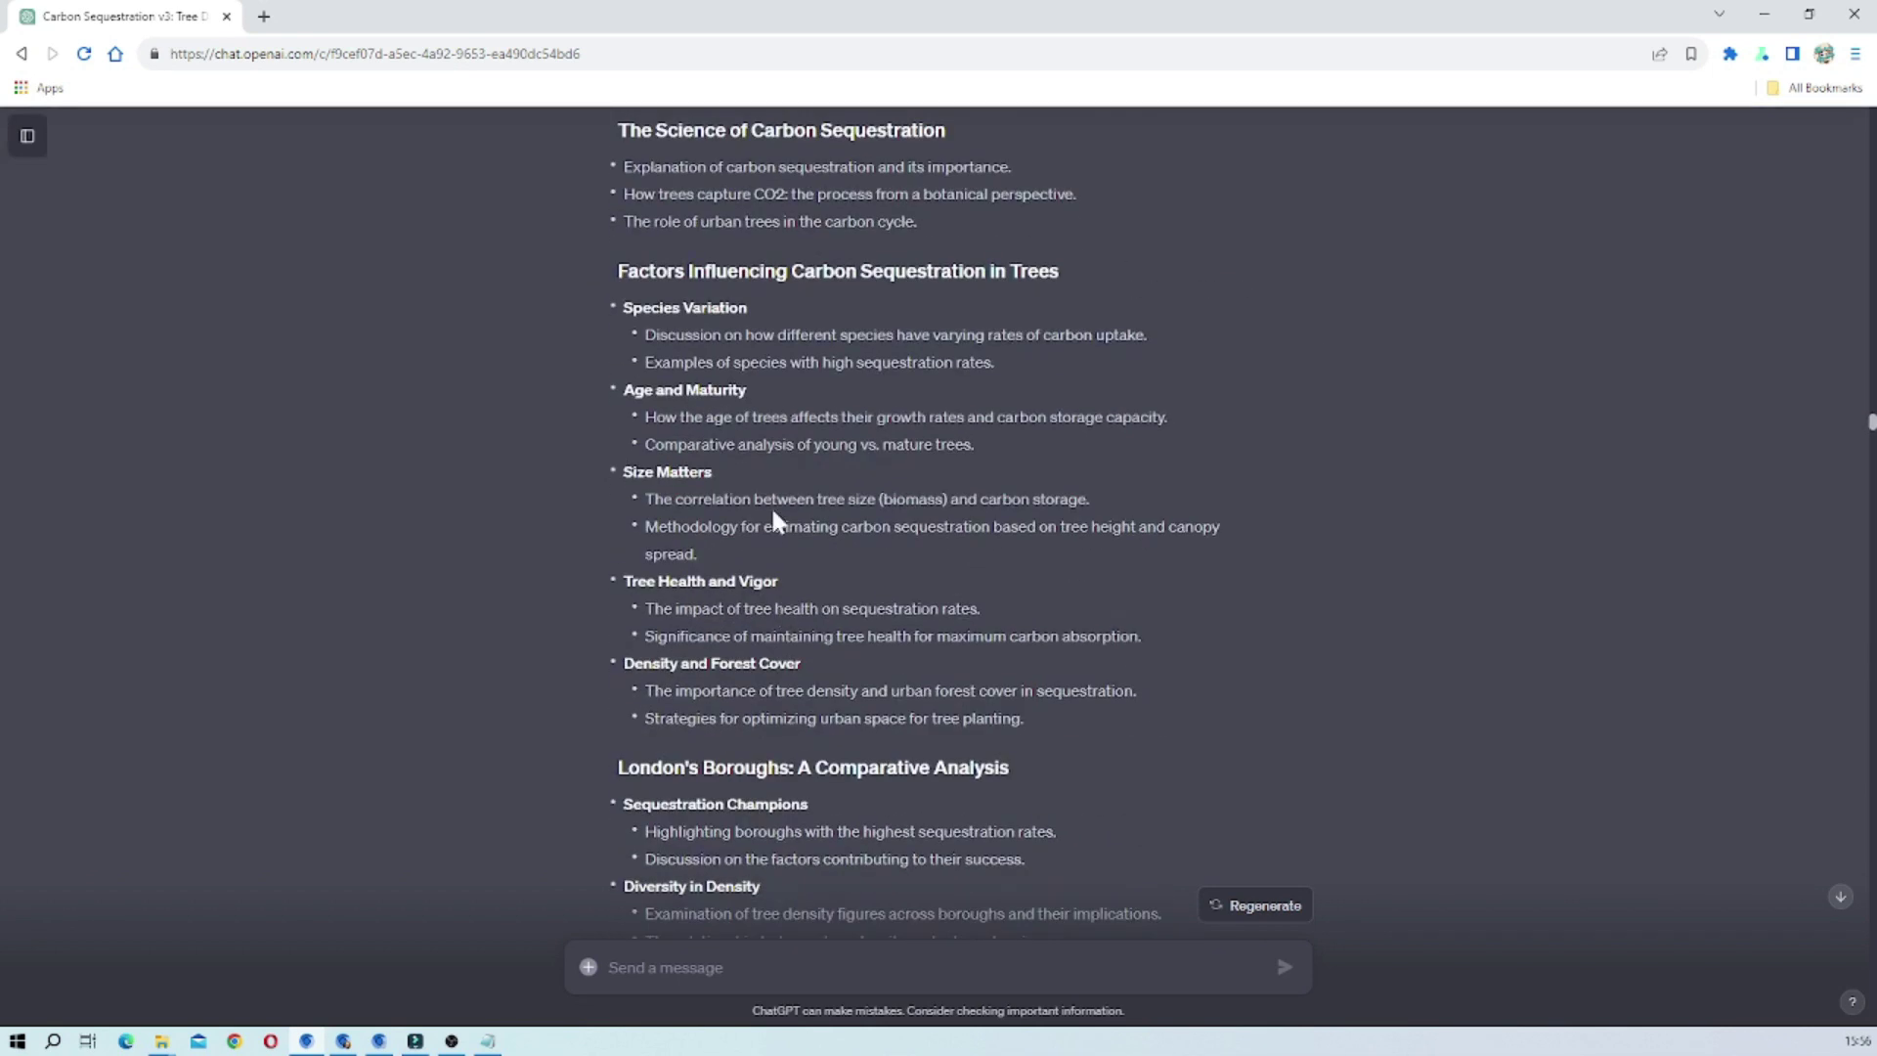
scroll(772, 511, down, 15)
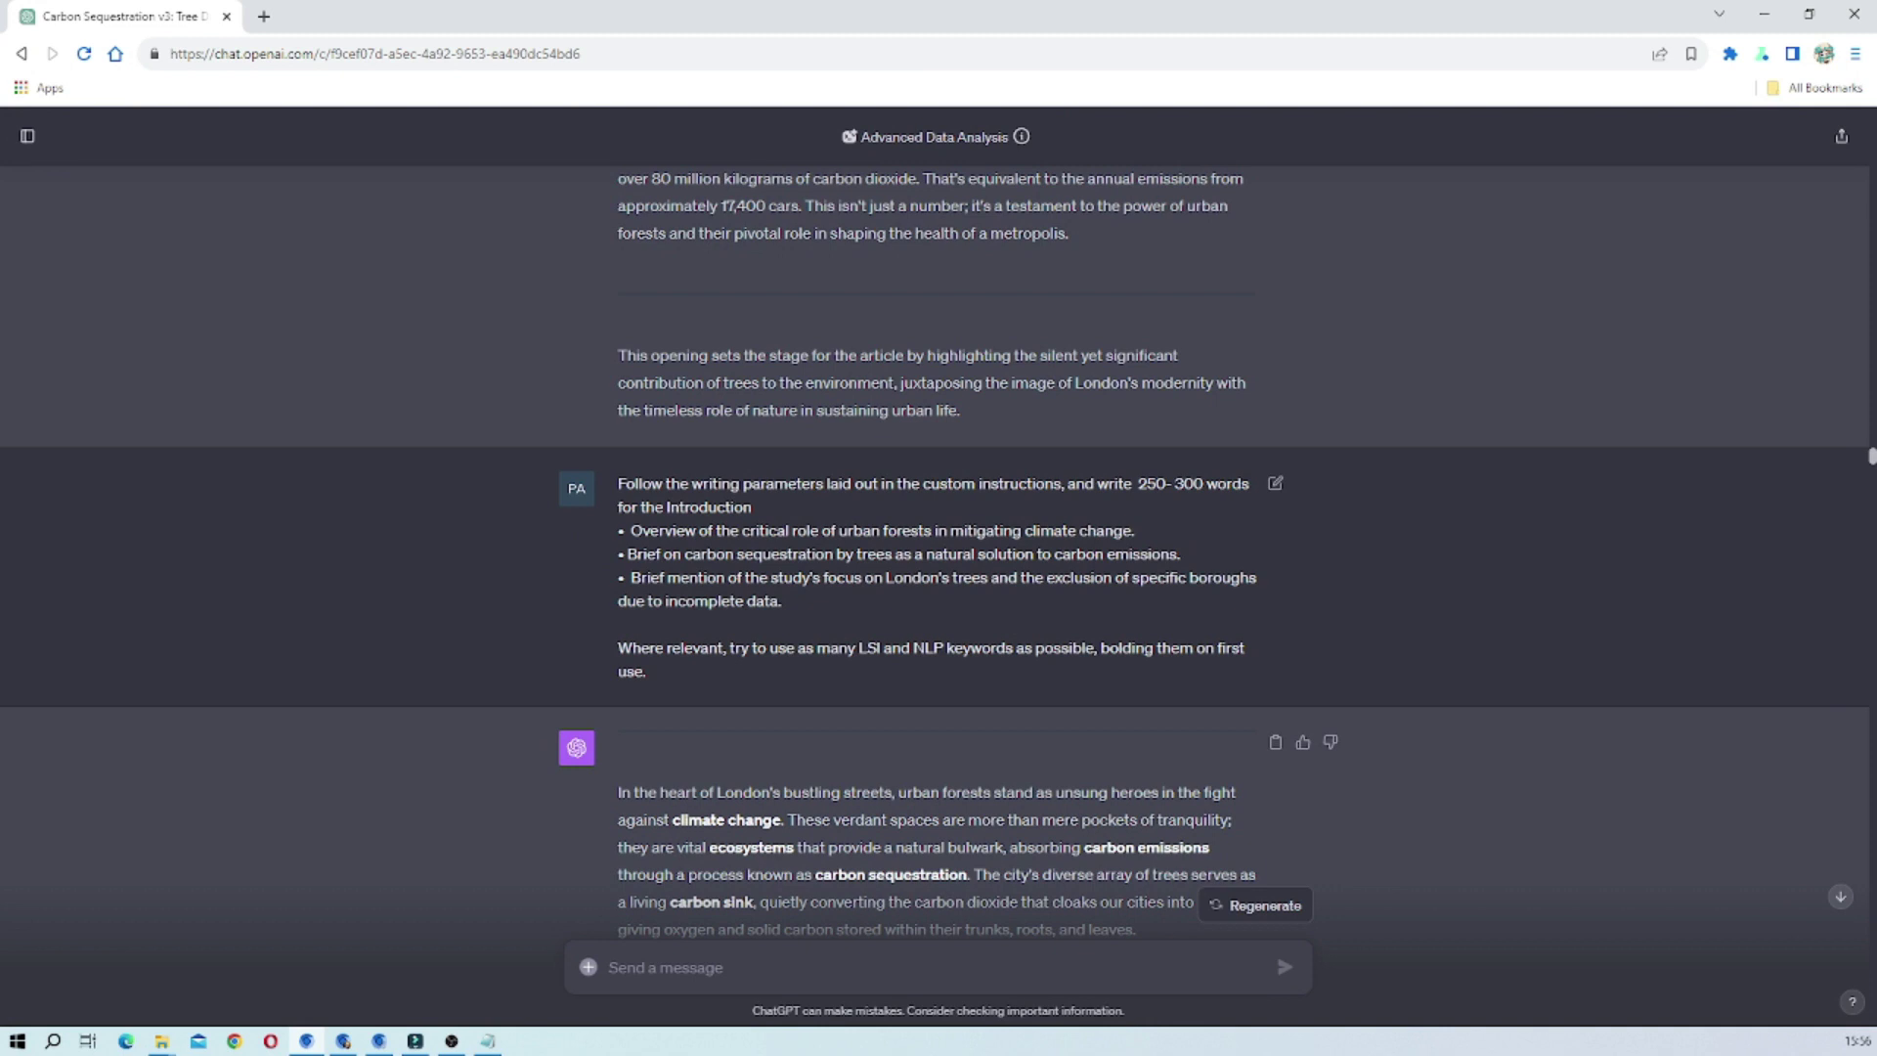
scroll(735, 516, down, 12)
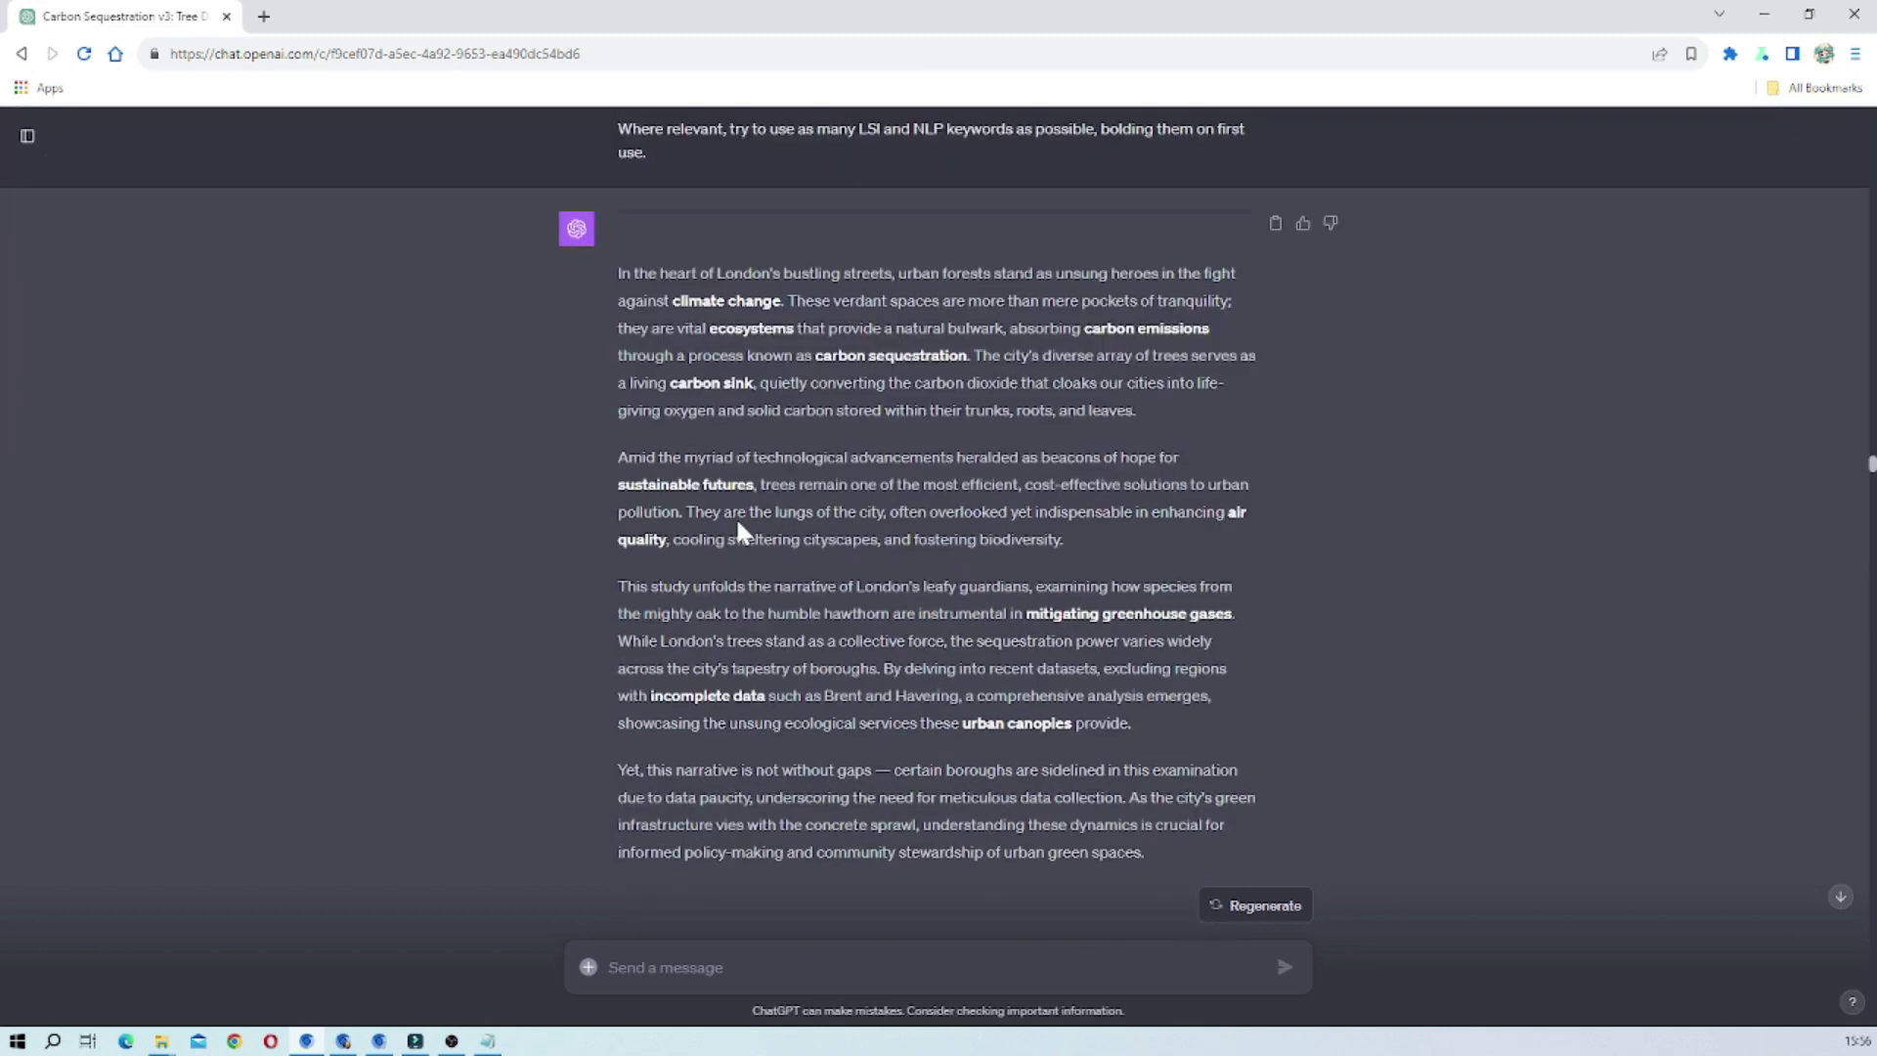
scroll(735, 516, down, 2)
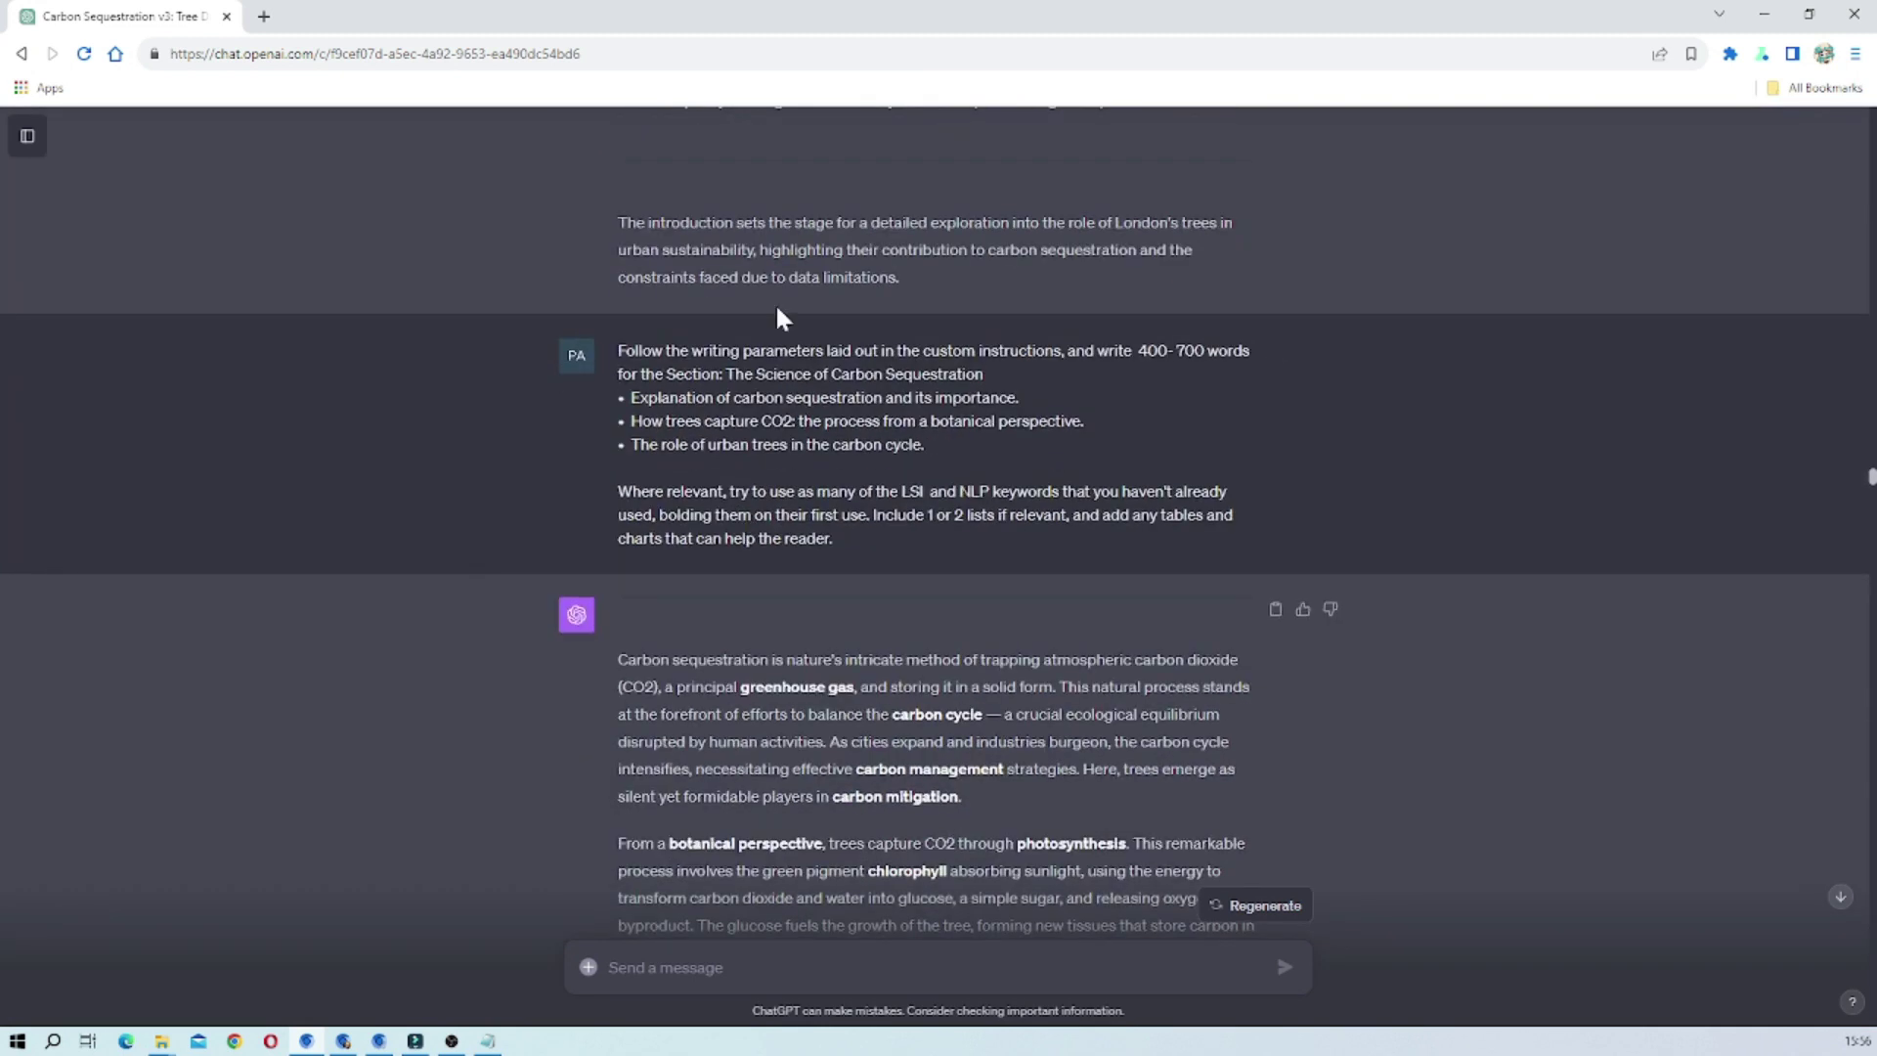
Step: Highlight the prompt's 400-700 word instruction, and then its section title "The Science of Carbon Sequestration" with the three talking points
drag(615, 350, 986, 375)
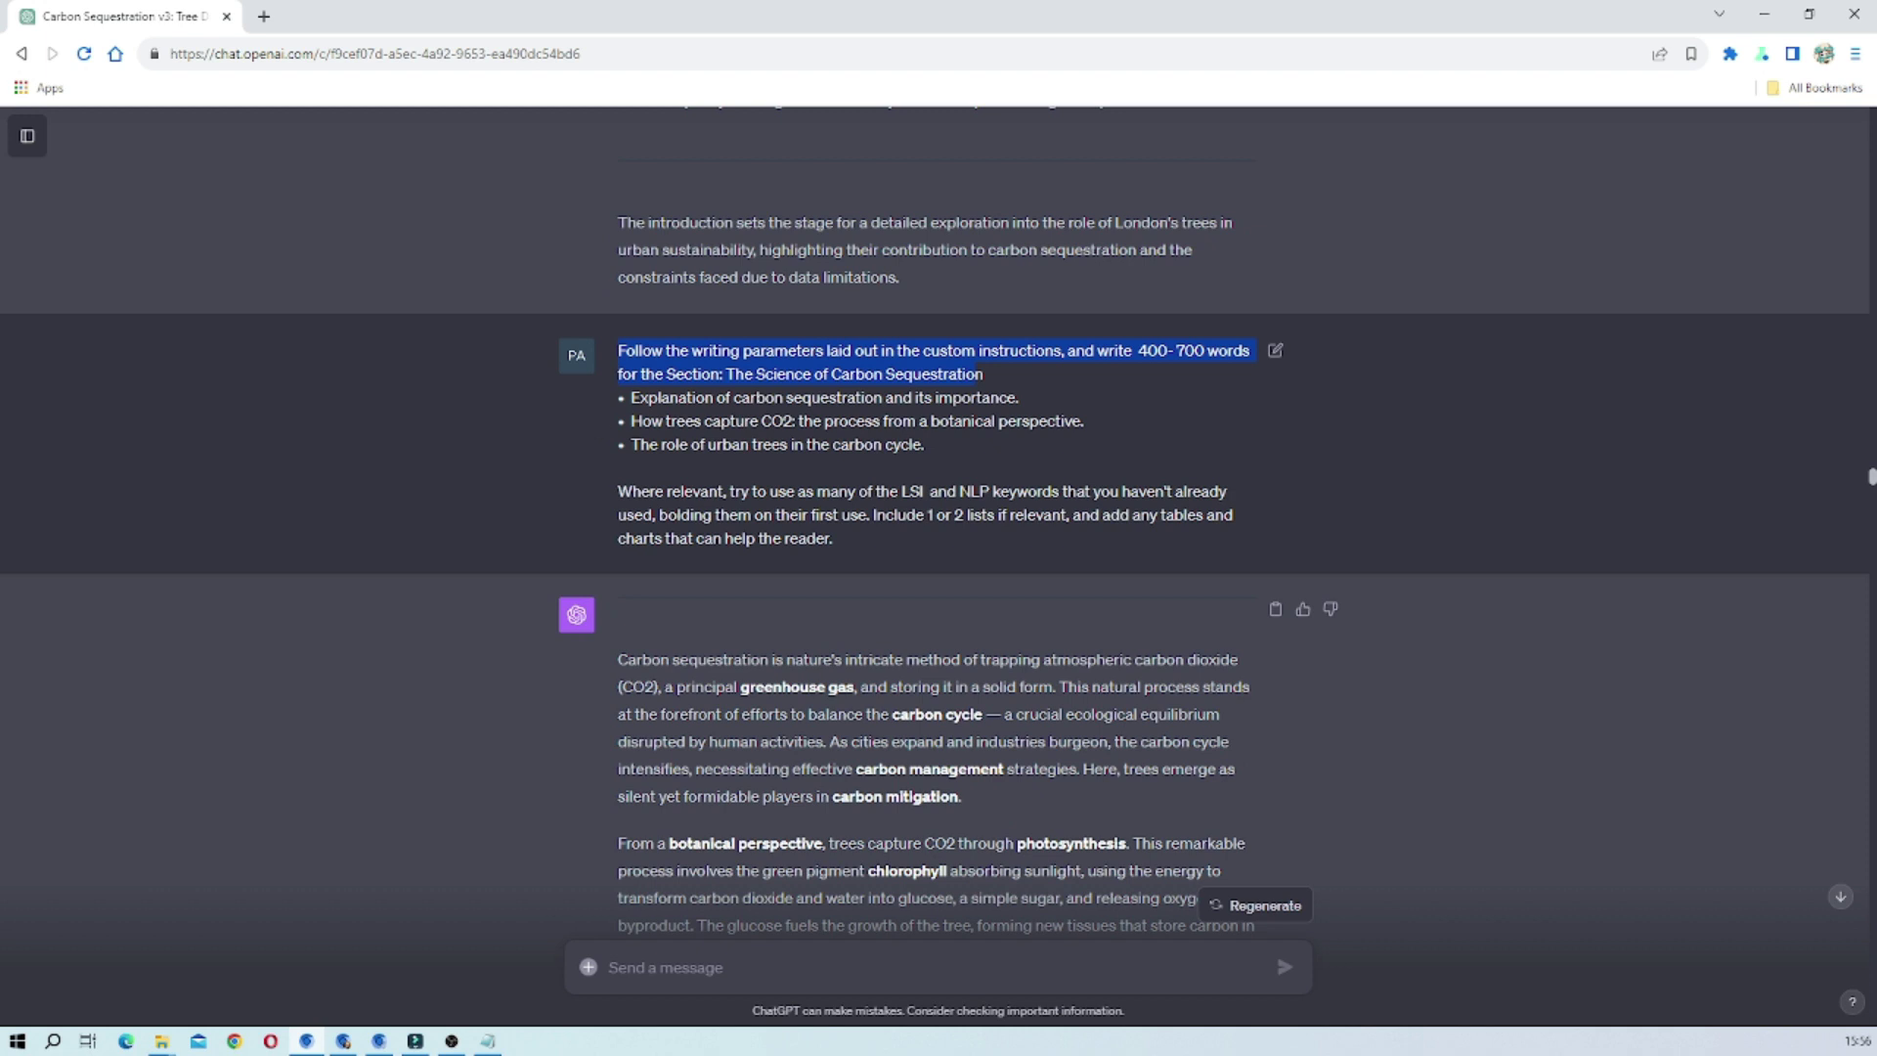
click(621, 401)
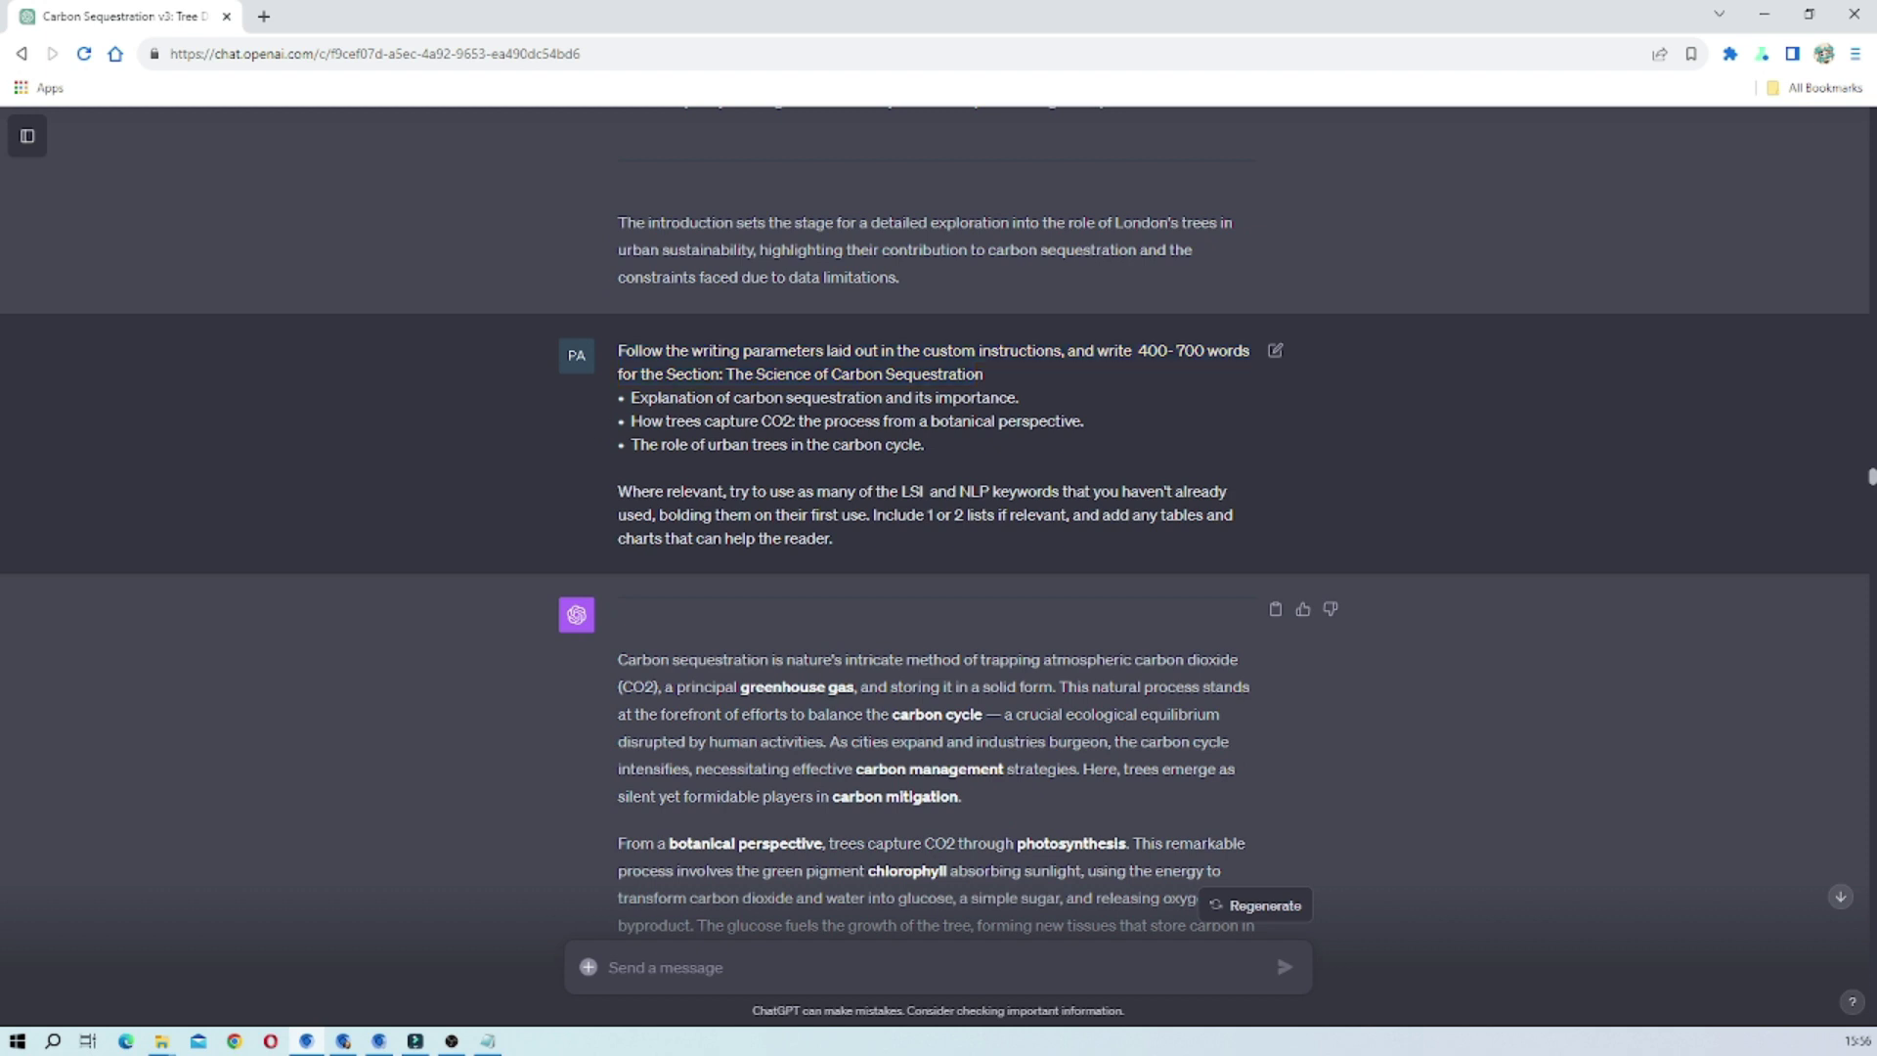
drag(726, 374, 923, 444)
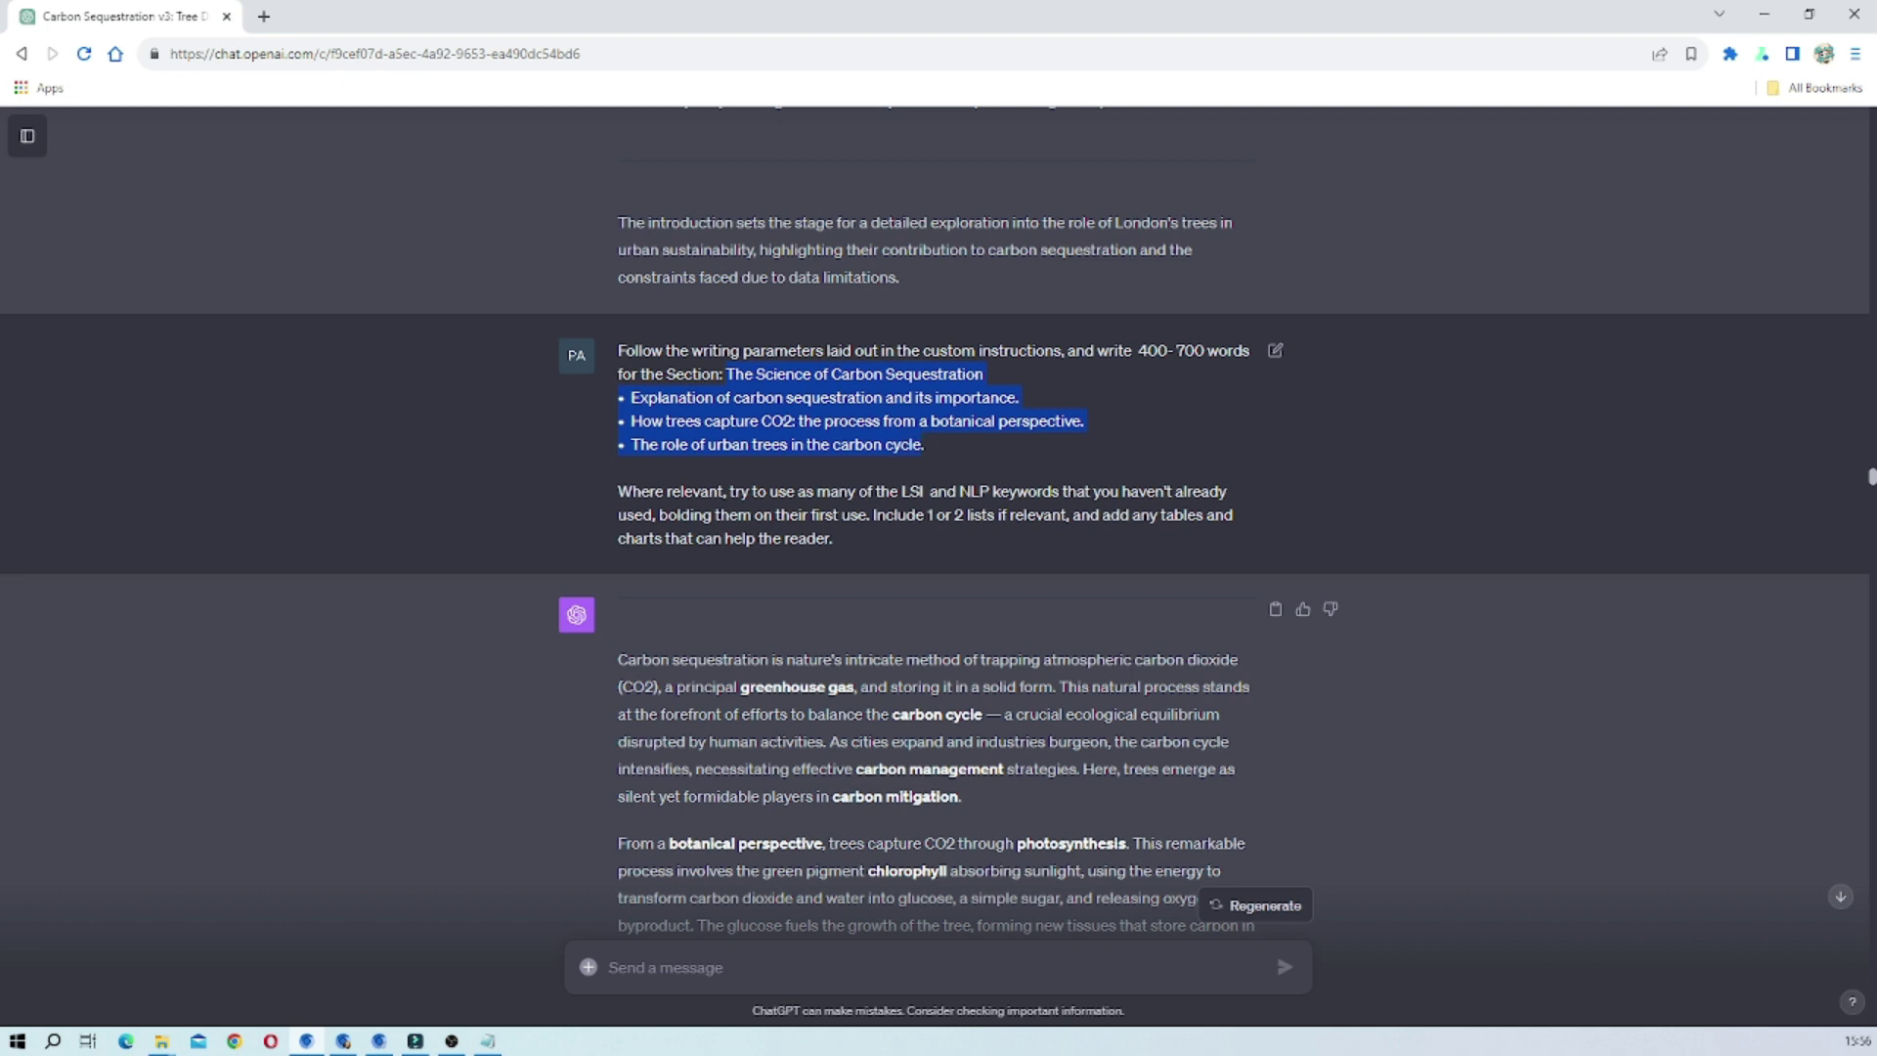
scroll(492, 433, down, 1)
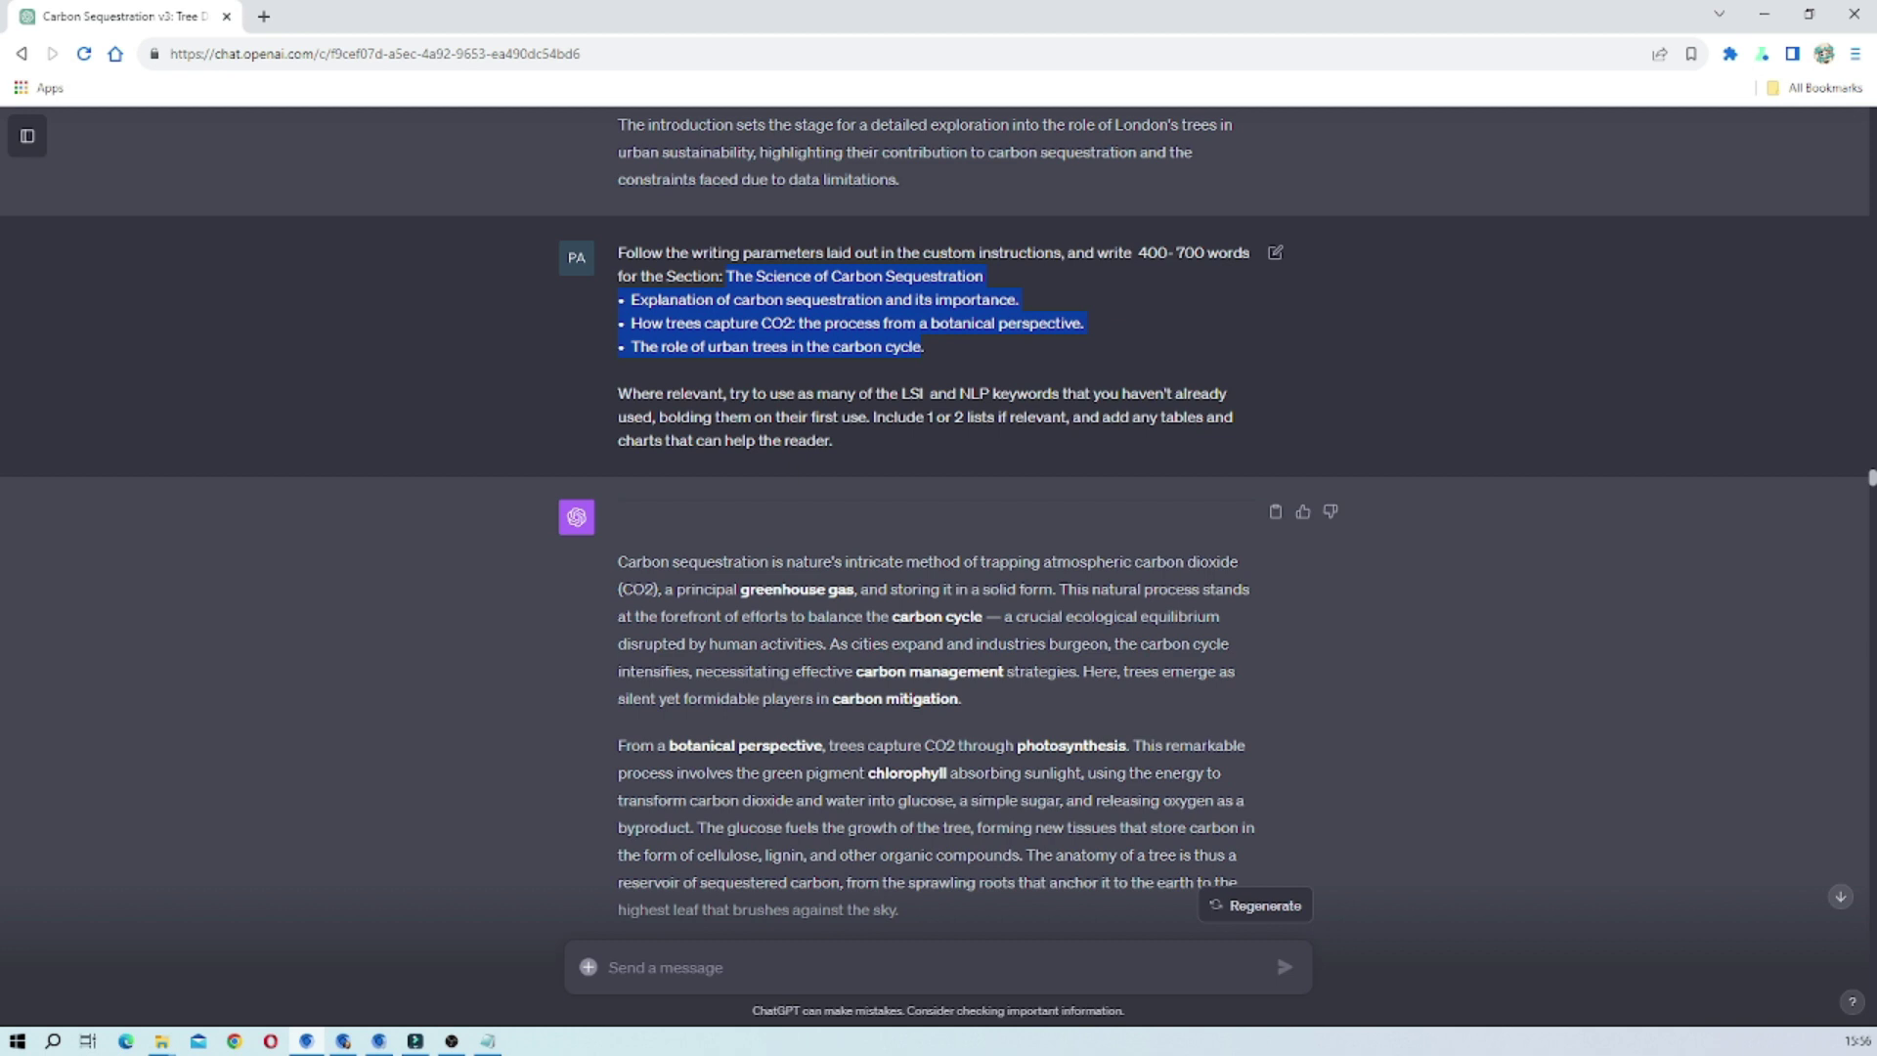
Step: Read the opening paragraphs of the generated Science of Carbon Sequestration section, and highlight the bolded keyword "greenhouse gas"
scroll(889, 455, down, 2)
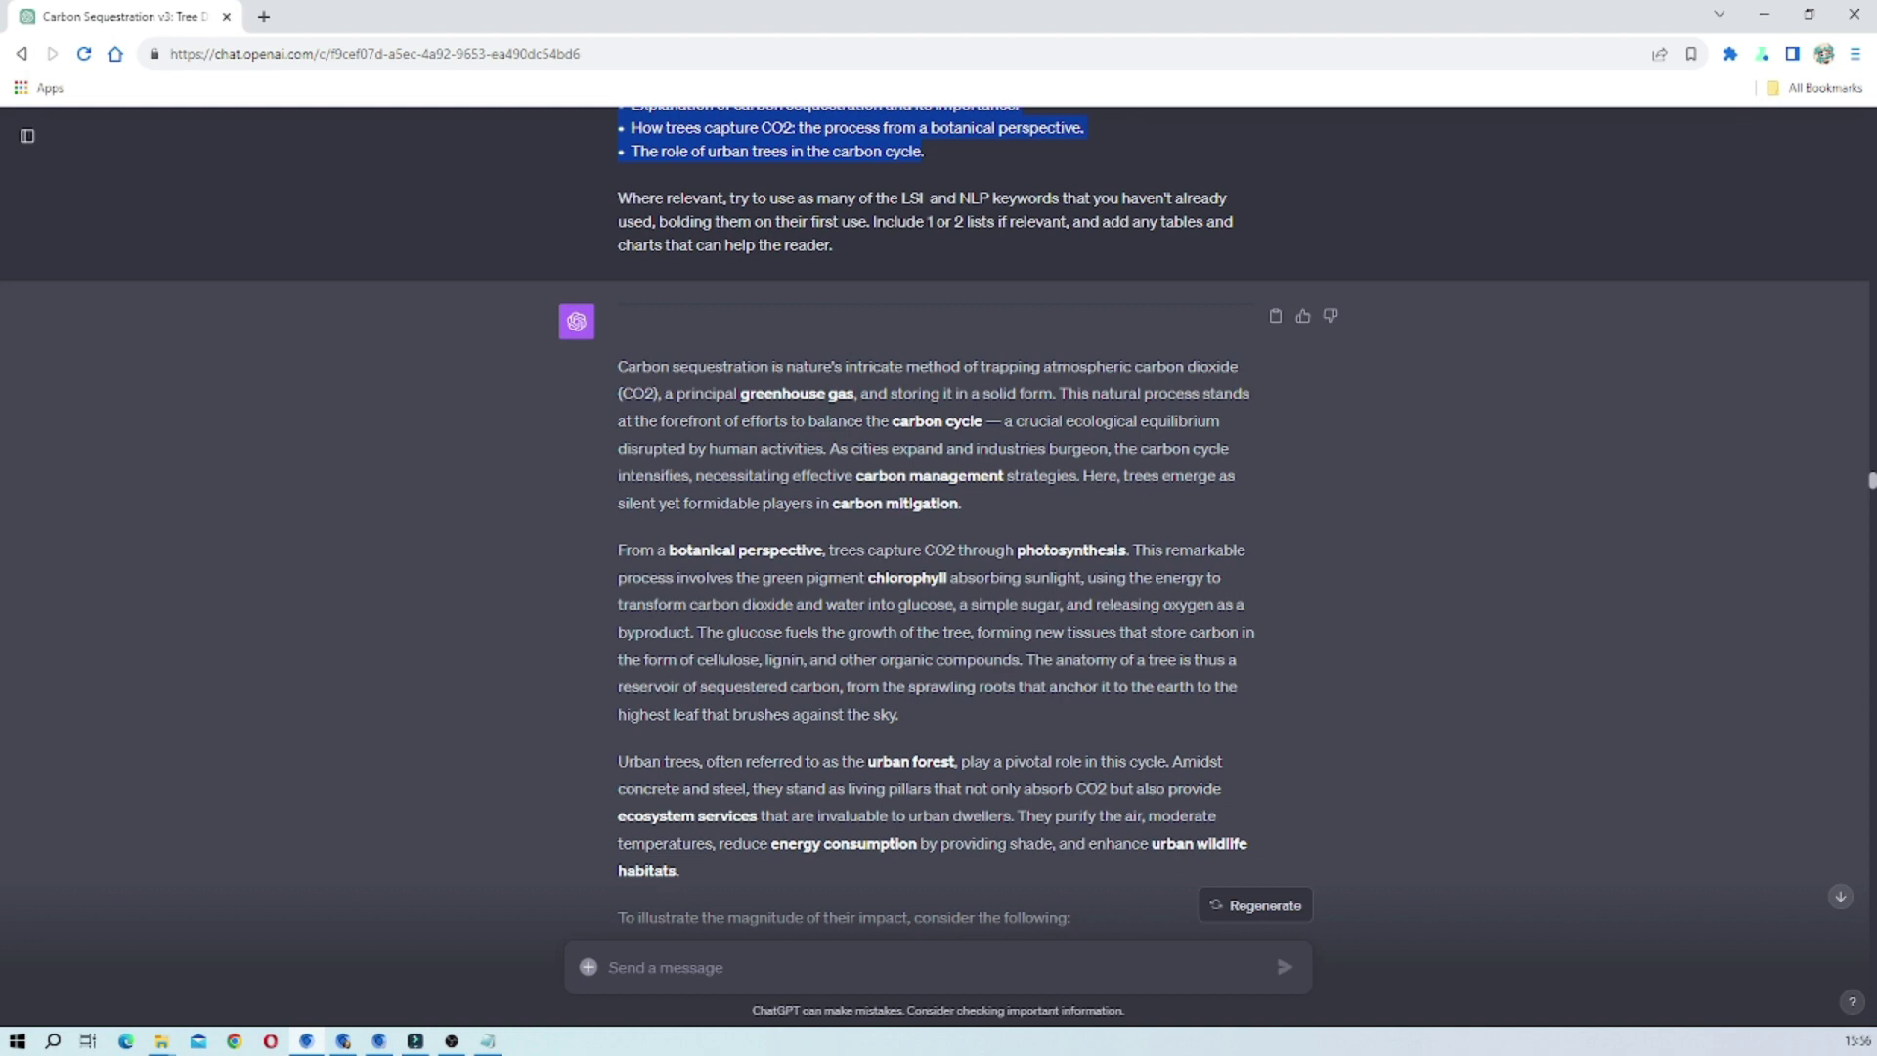
scroll(935, 518, down, 1)
scroll(1050, 479, down, 2)
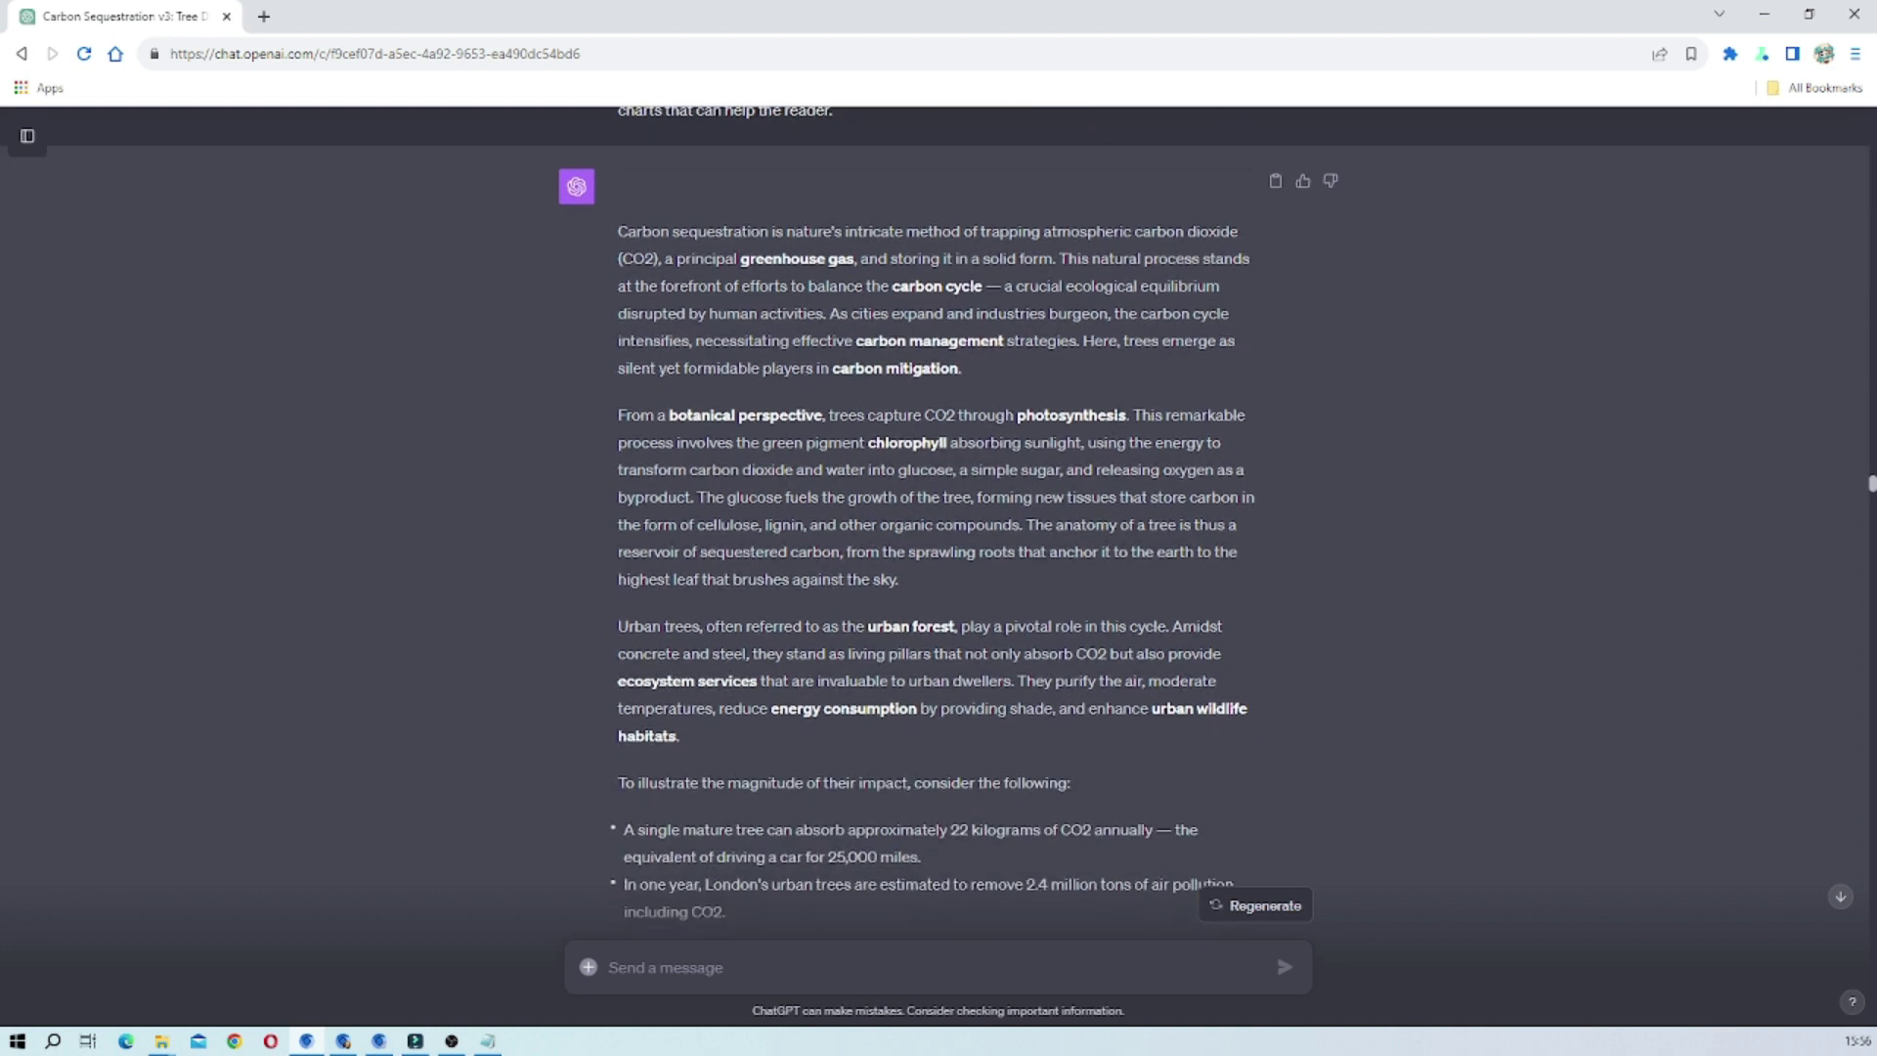
scroll(1051, 479, up, 2)
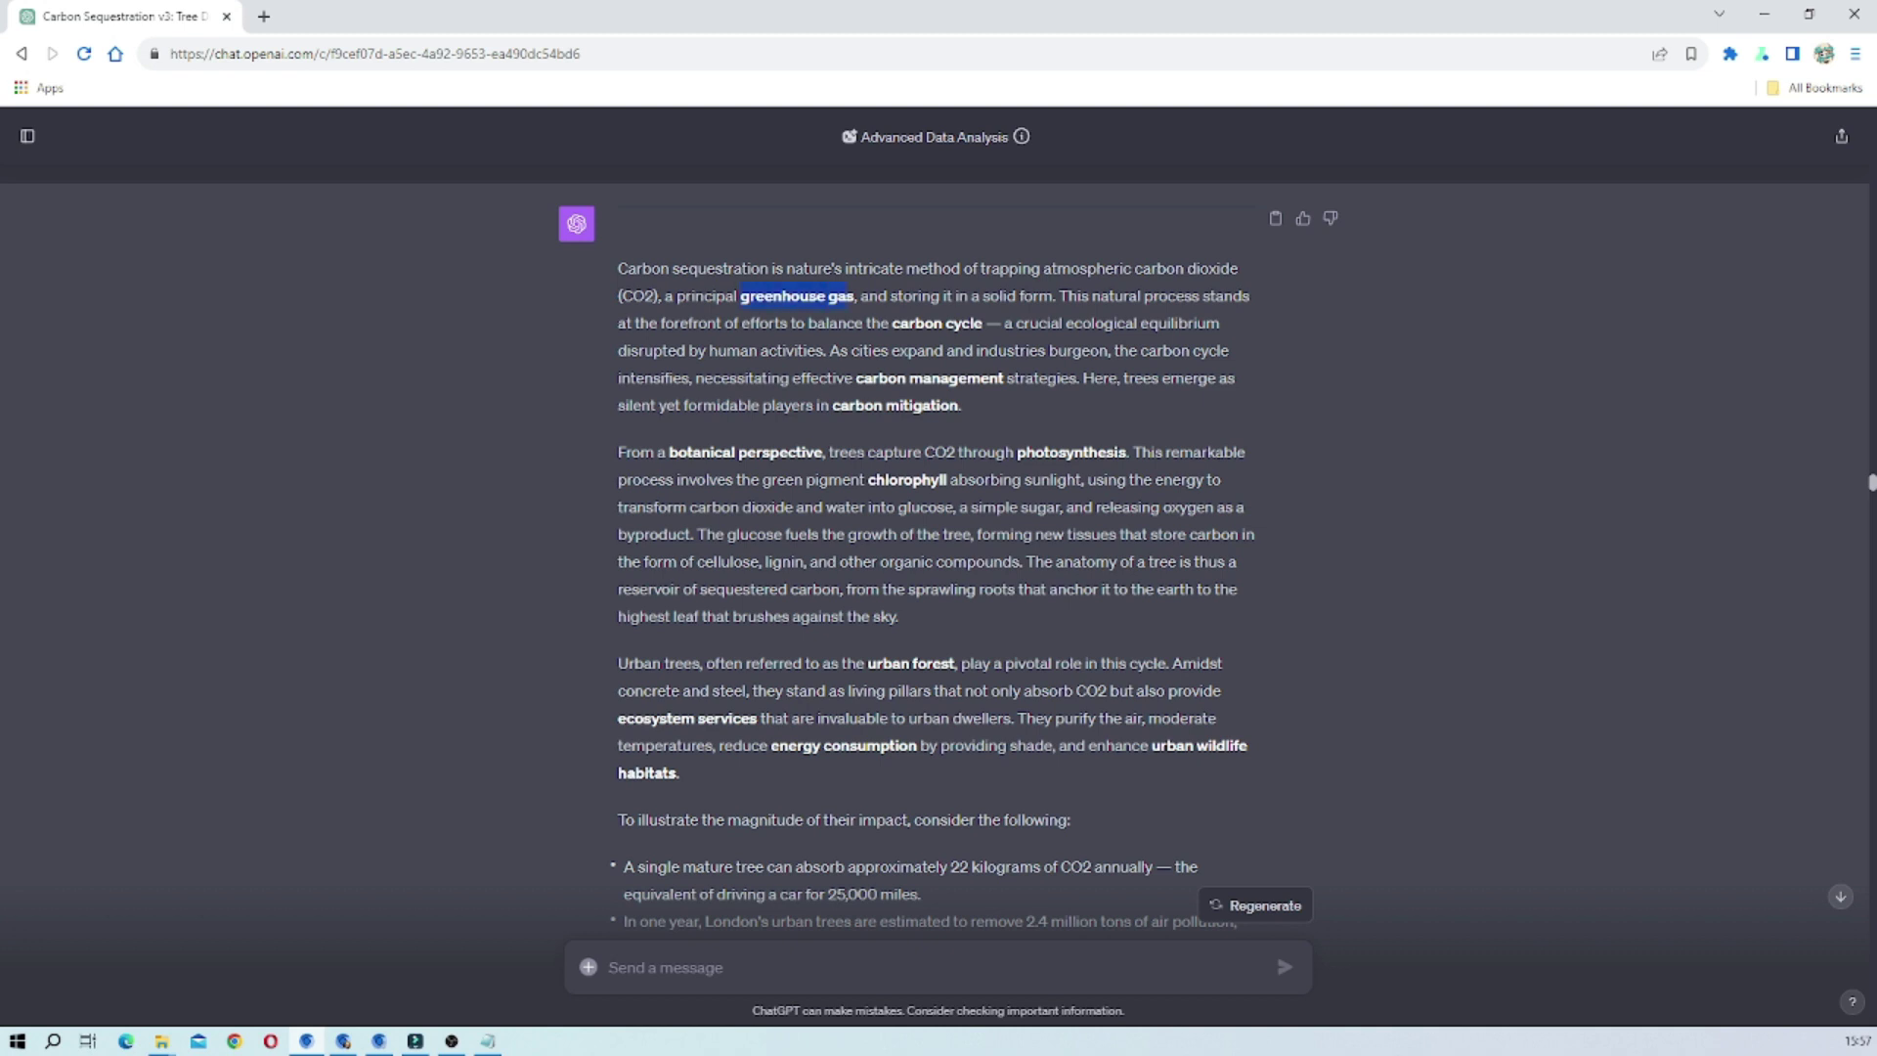
scroll(933, 518, down, 1)
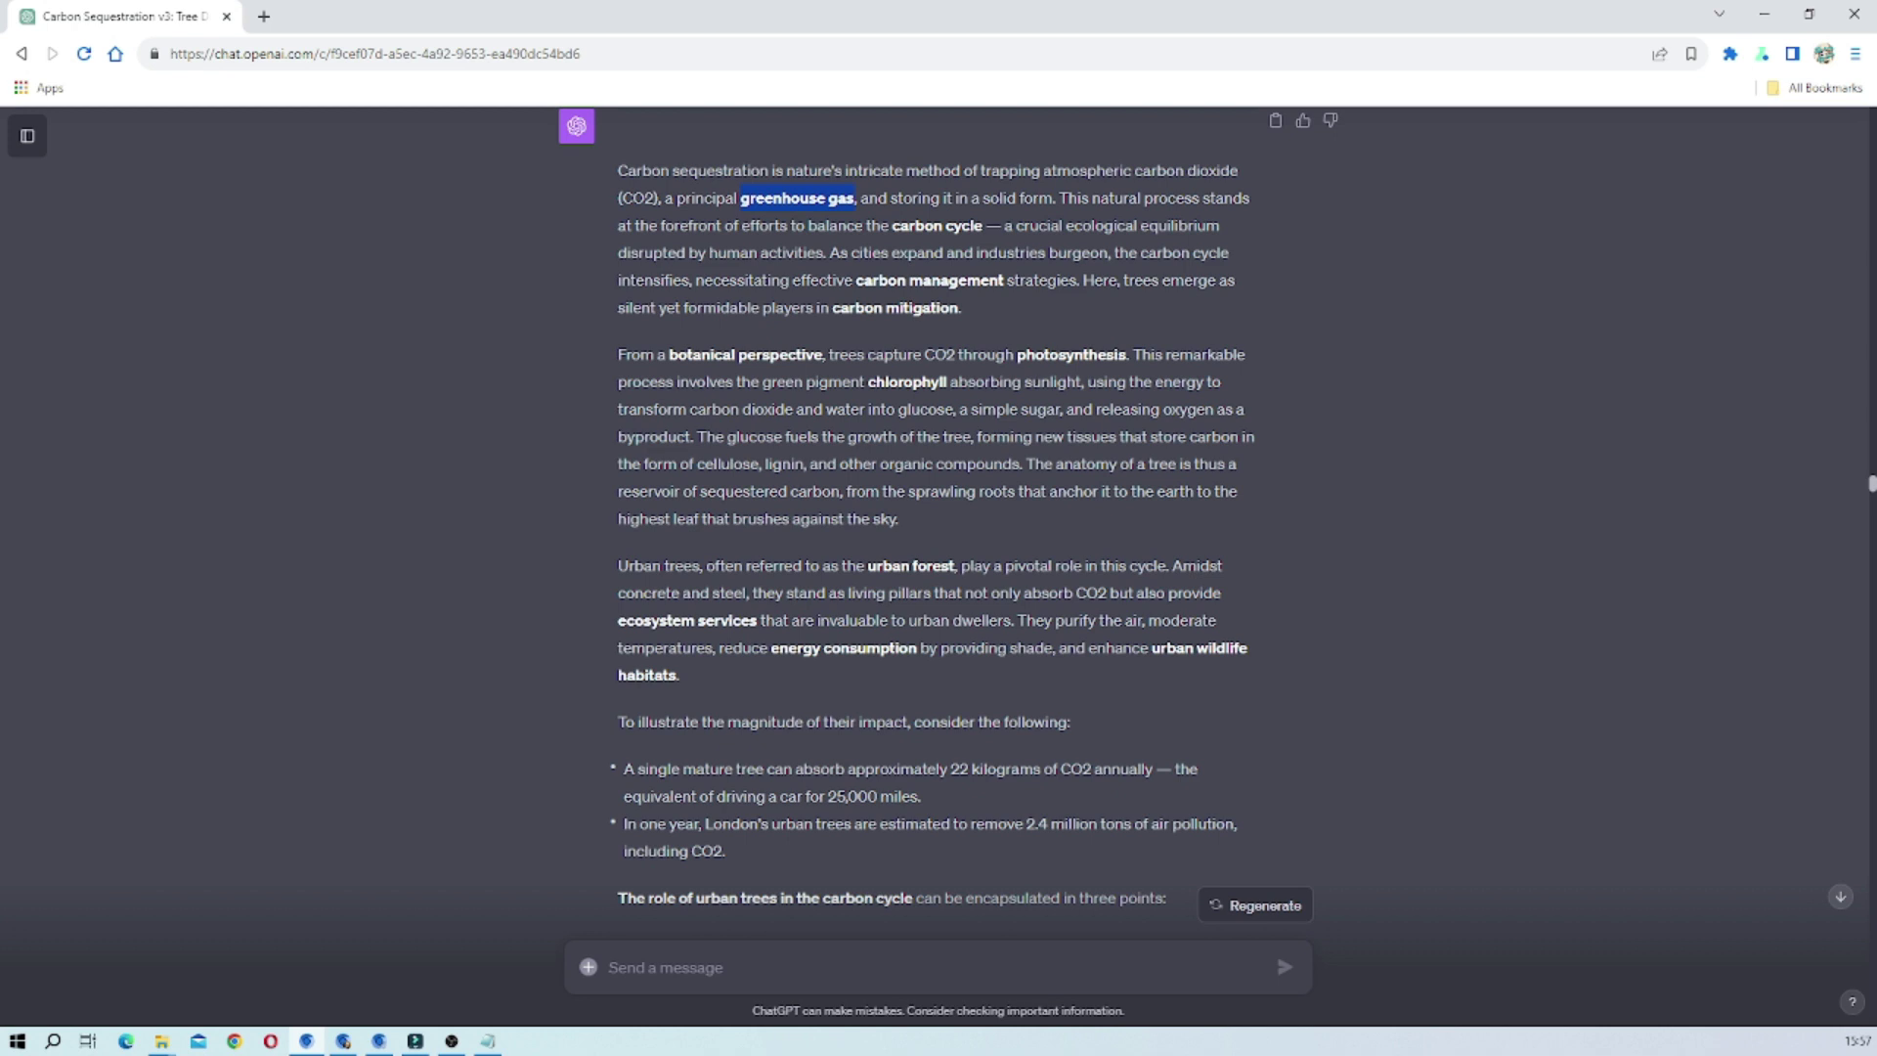
Step: Go back to the article outline prompt and highlight "How London's Trees Are Battling Carbon Emissions" in the article title
scroll(983, 367, up, 10)
scroll(983, 367, down, 5)
scroll(939, 547, up, 20)
scroll(993, 390, up, 9)
scroll(994, 390, down, 2)
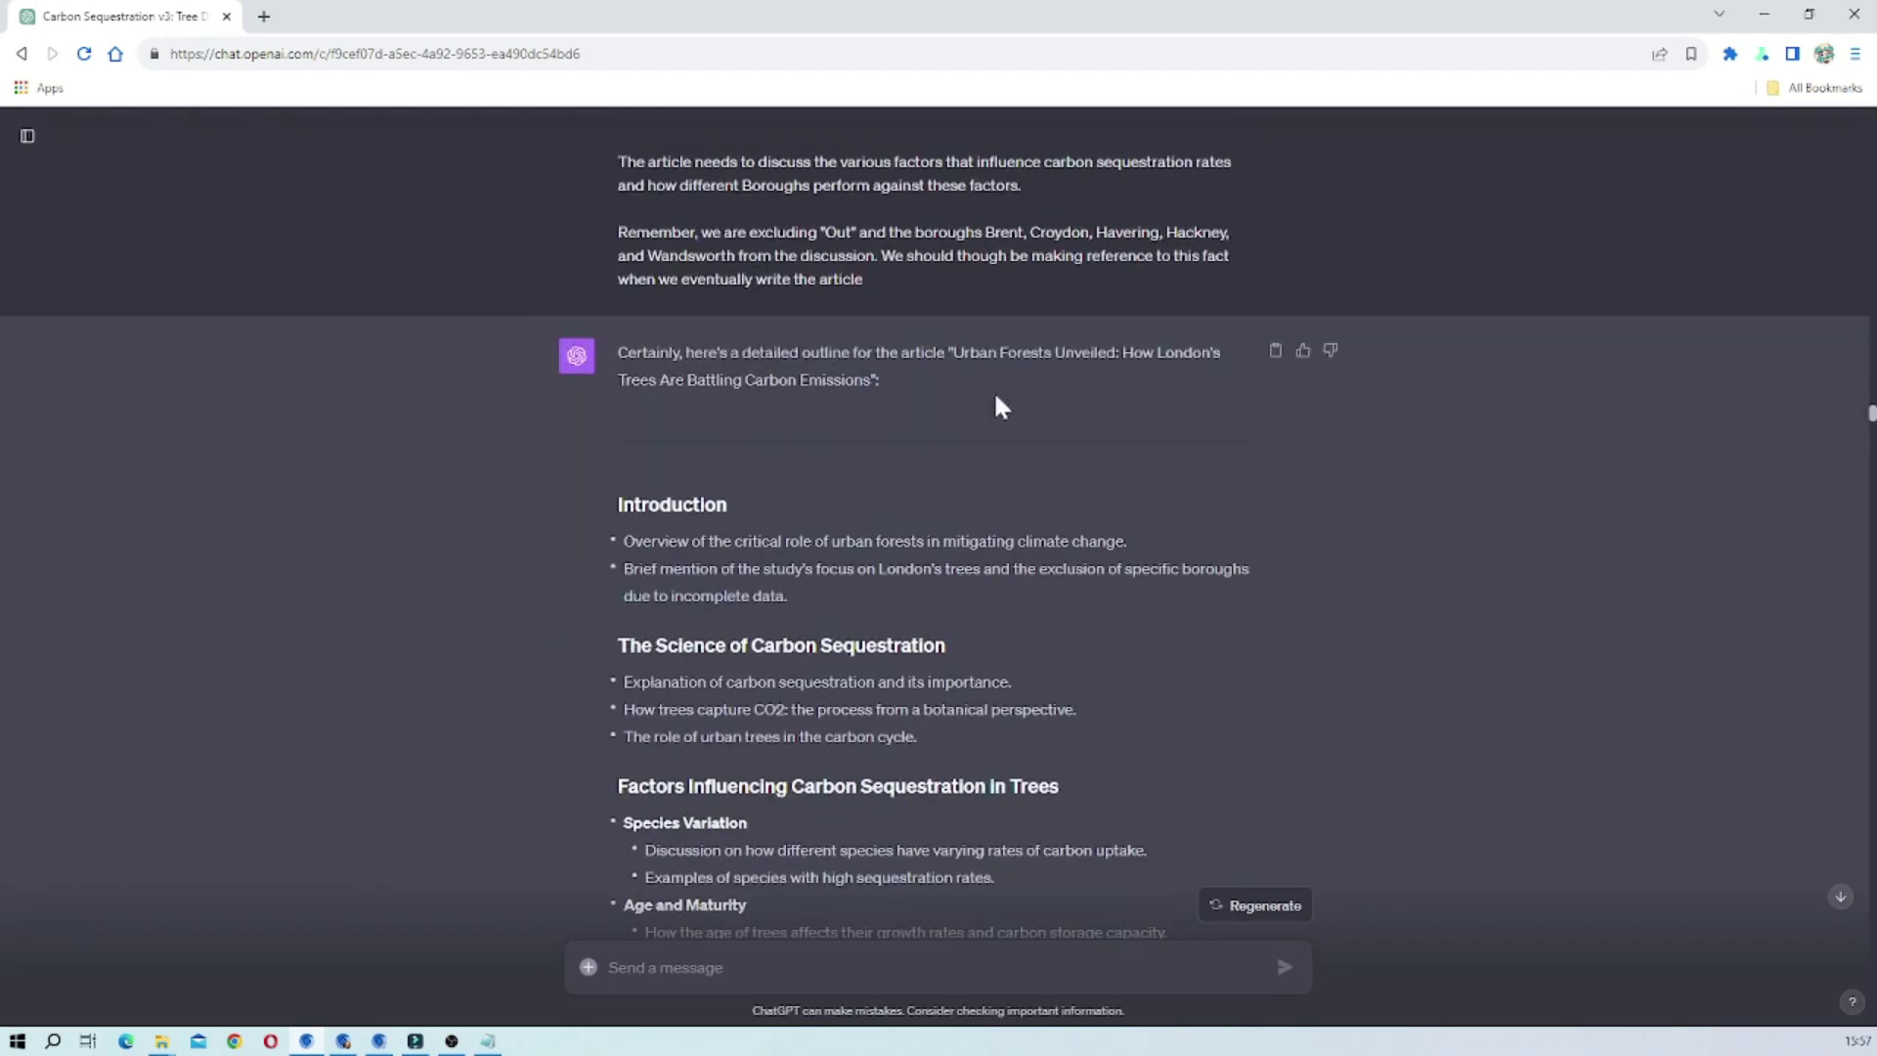
scroll(993, 390, up, 3)
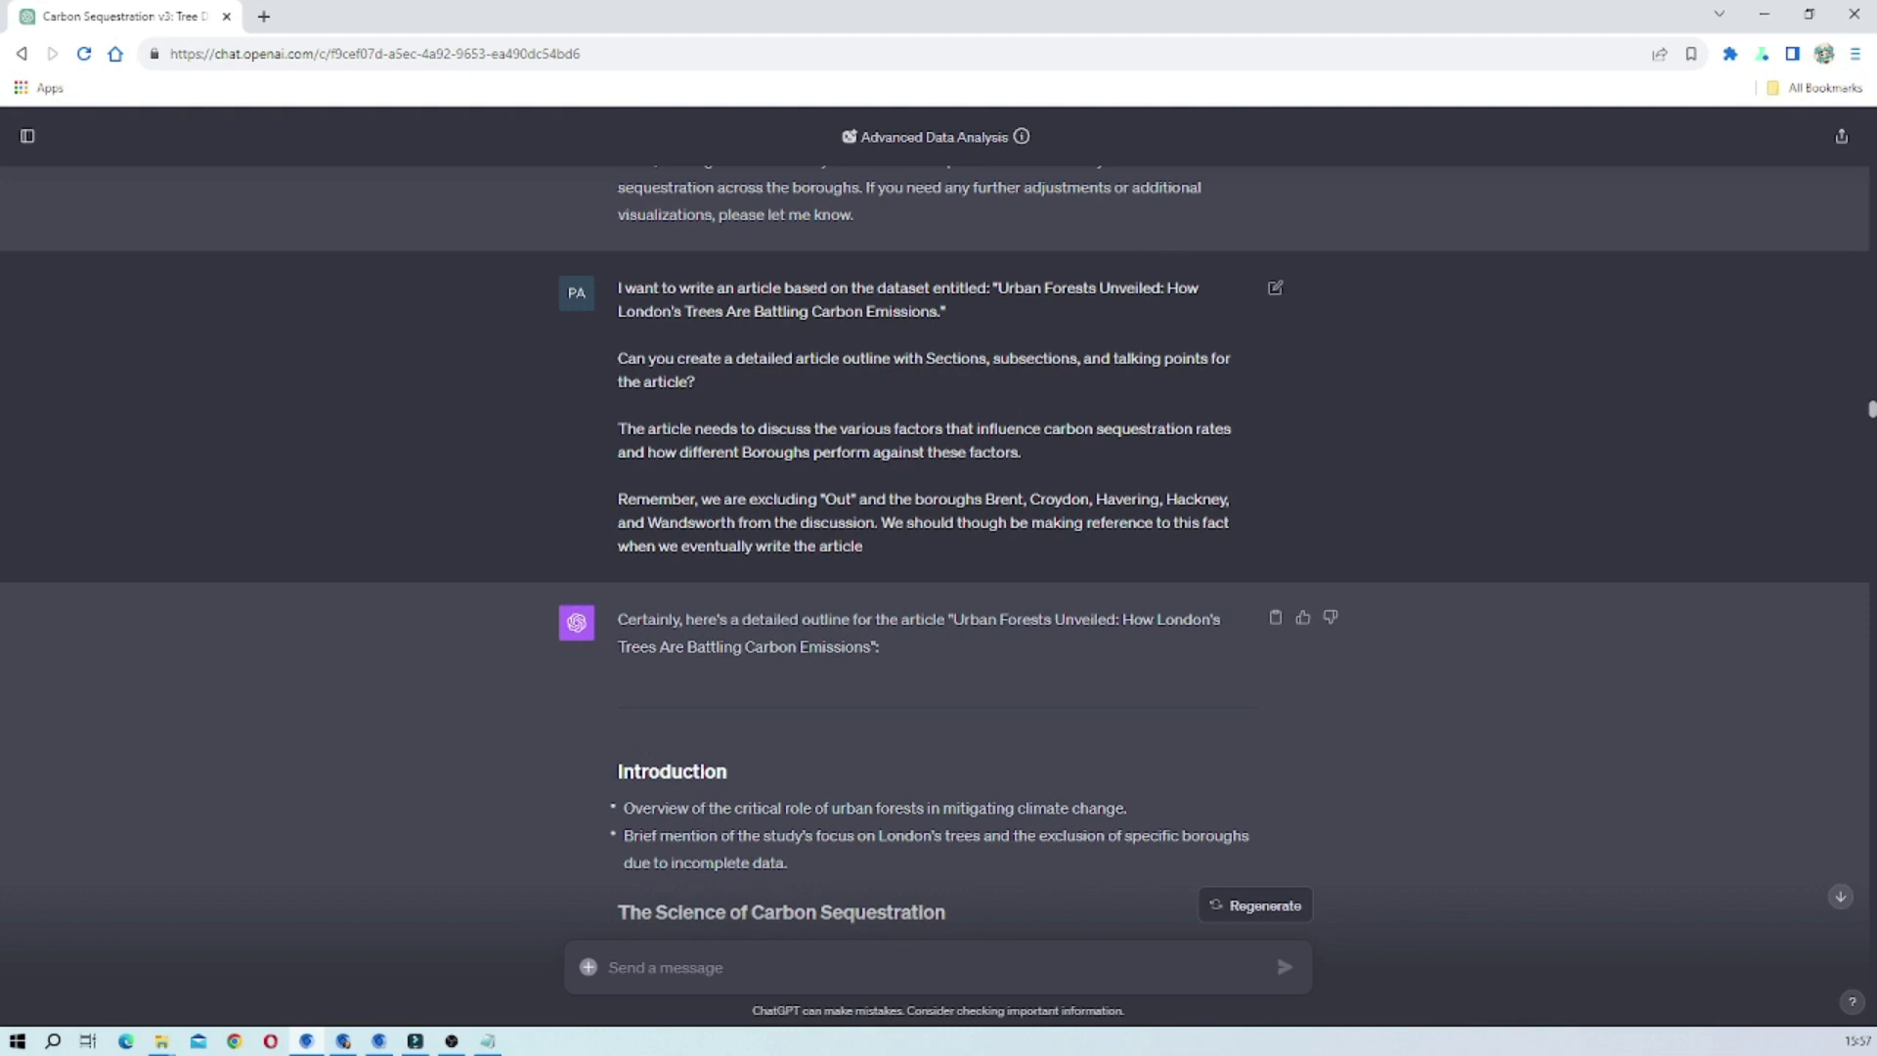
drag(1167, 287, 937, 310)
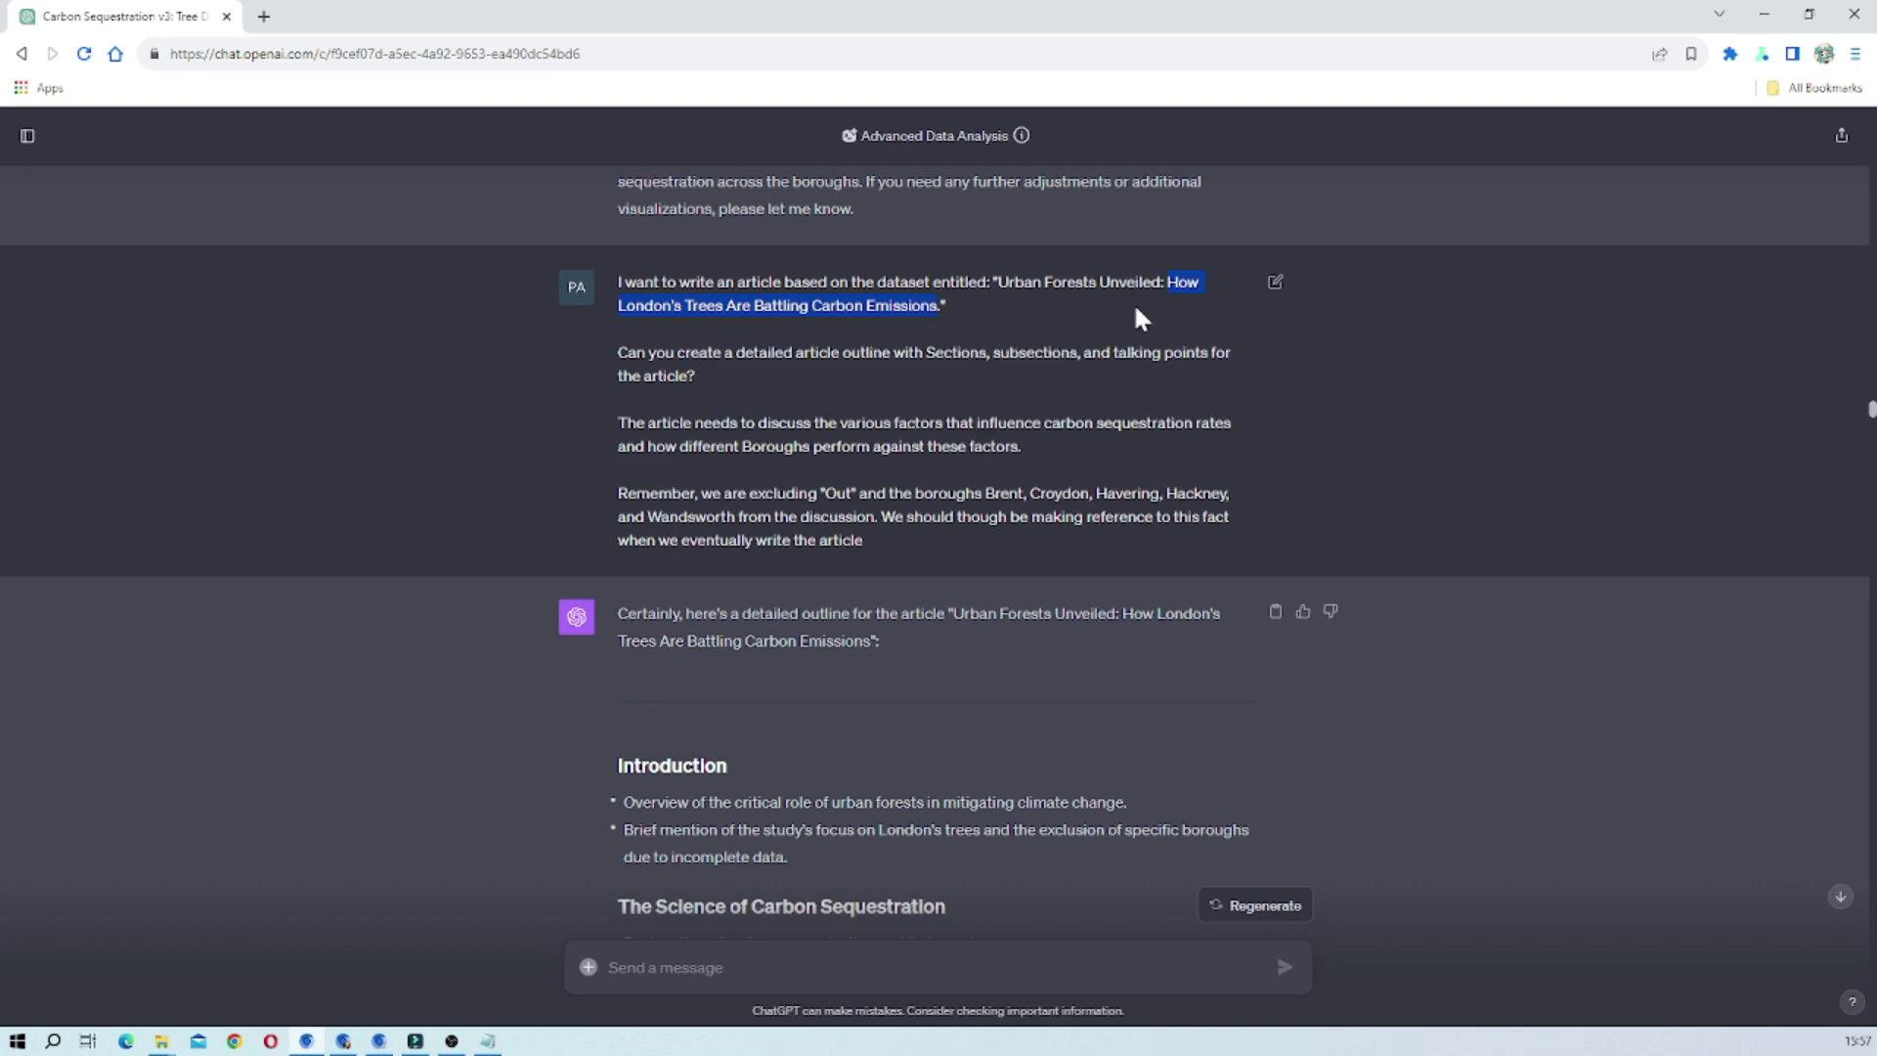
Step: Return to the generated Science of Carbon Sequestration section, skim it down to the species table, and go back to its first paragraph
scroll(1134, 308, down, 15)
scroll(1134, 315, down, 20)
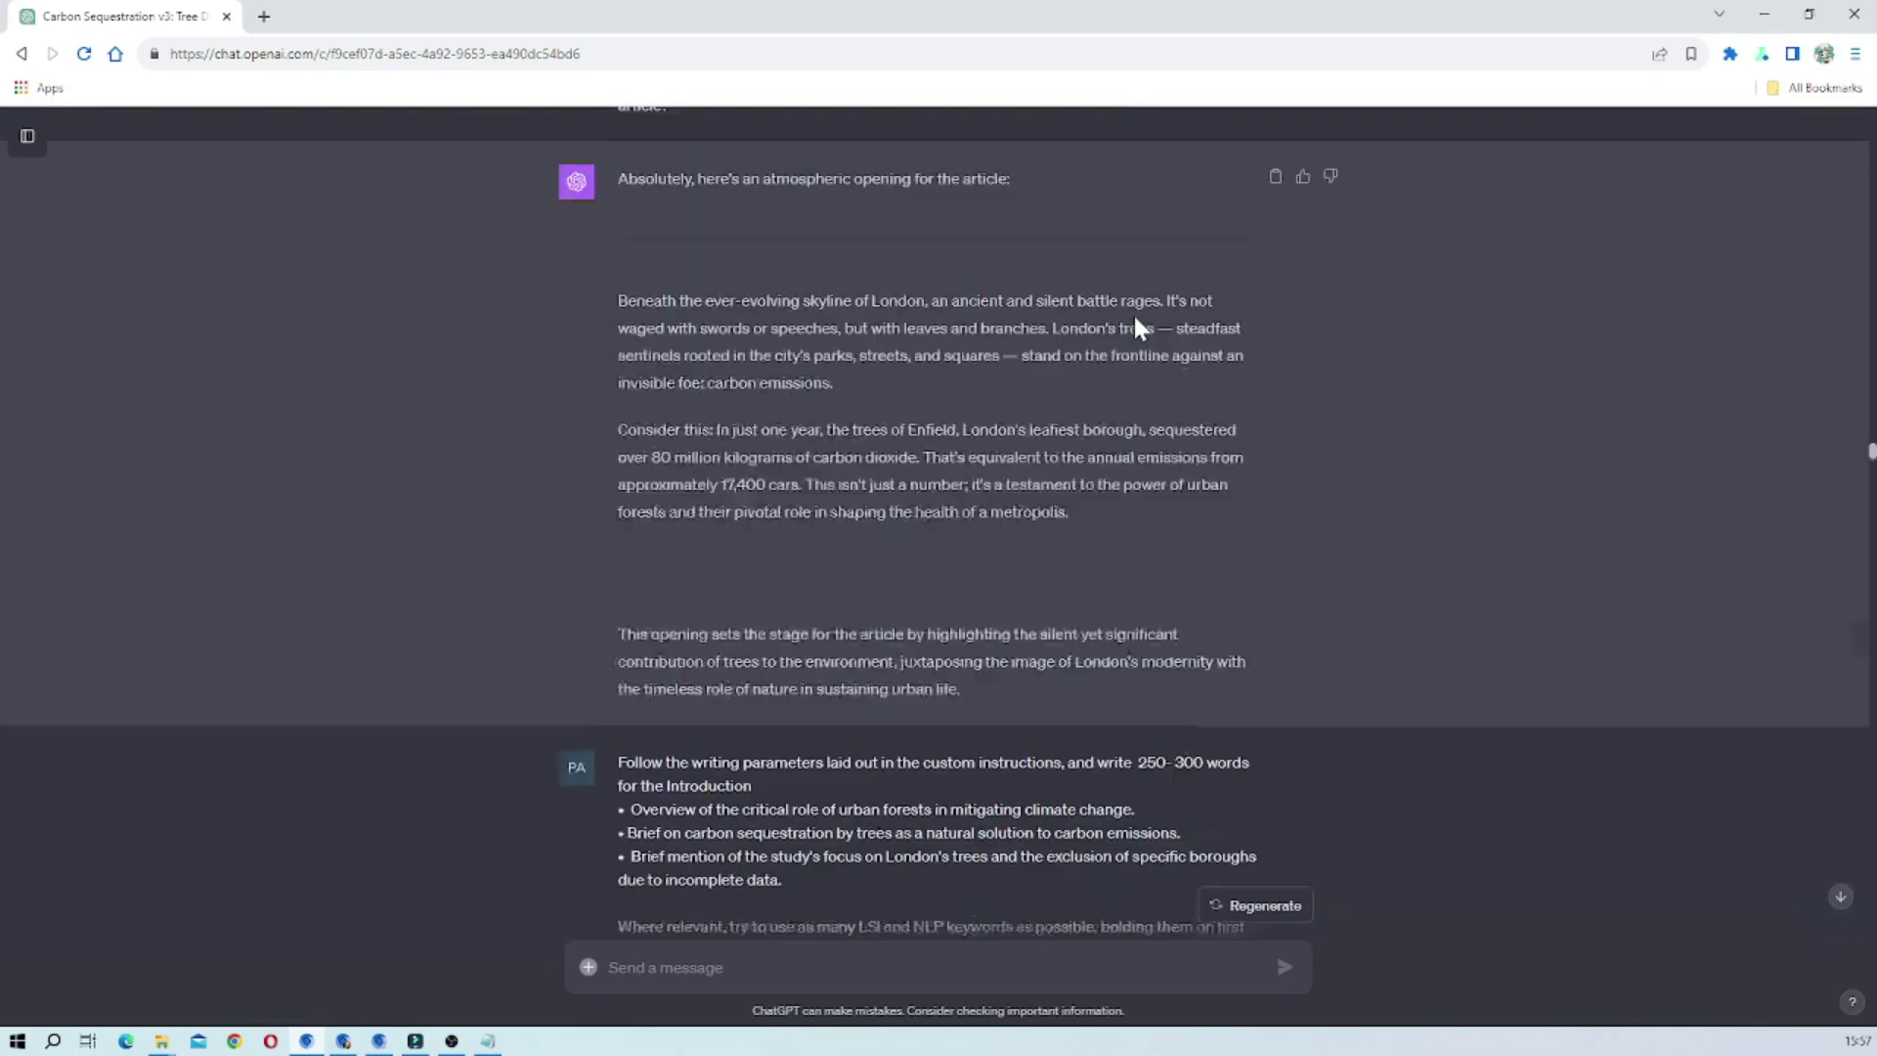
scroll(1133, 313, down, 12)
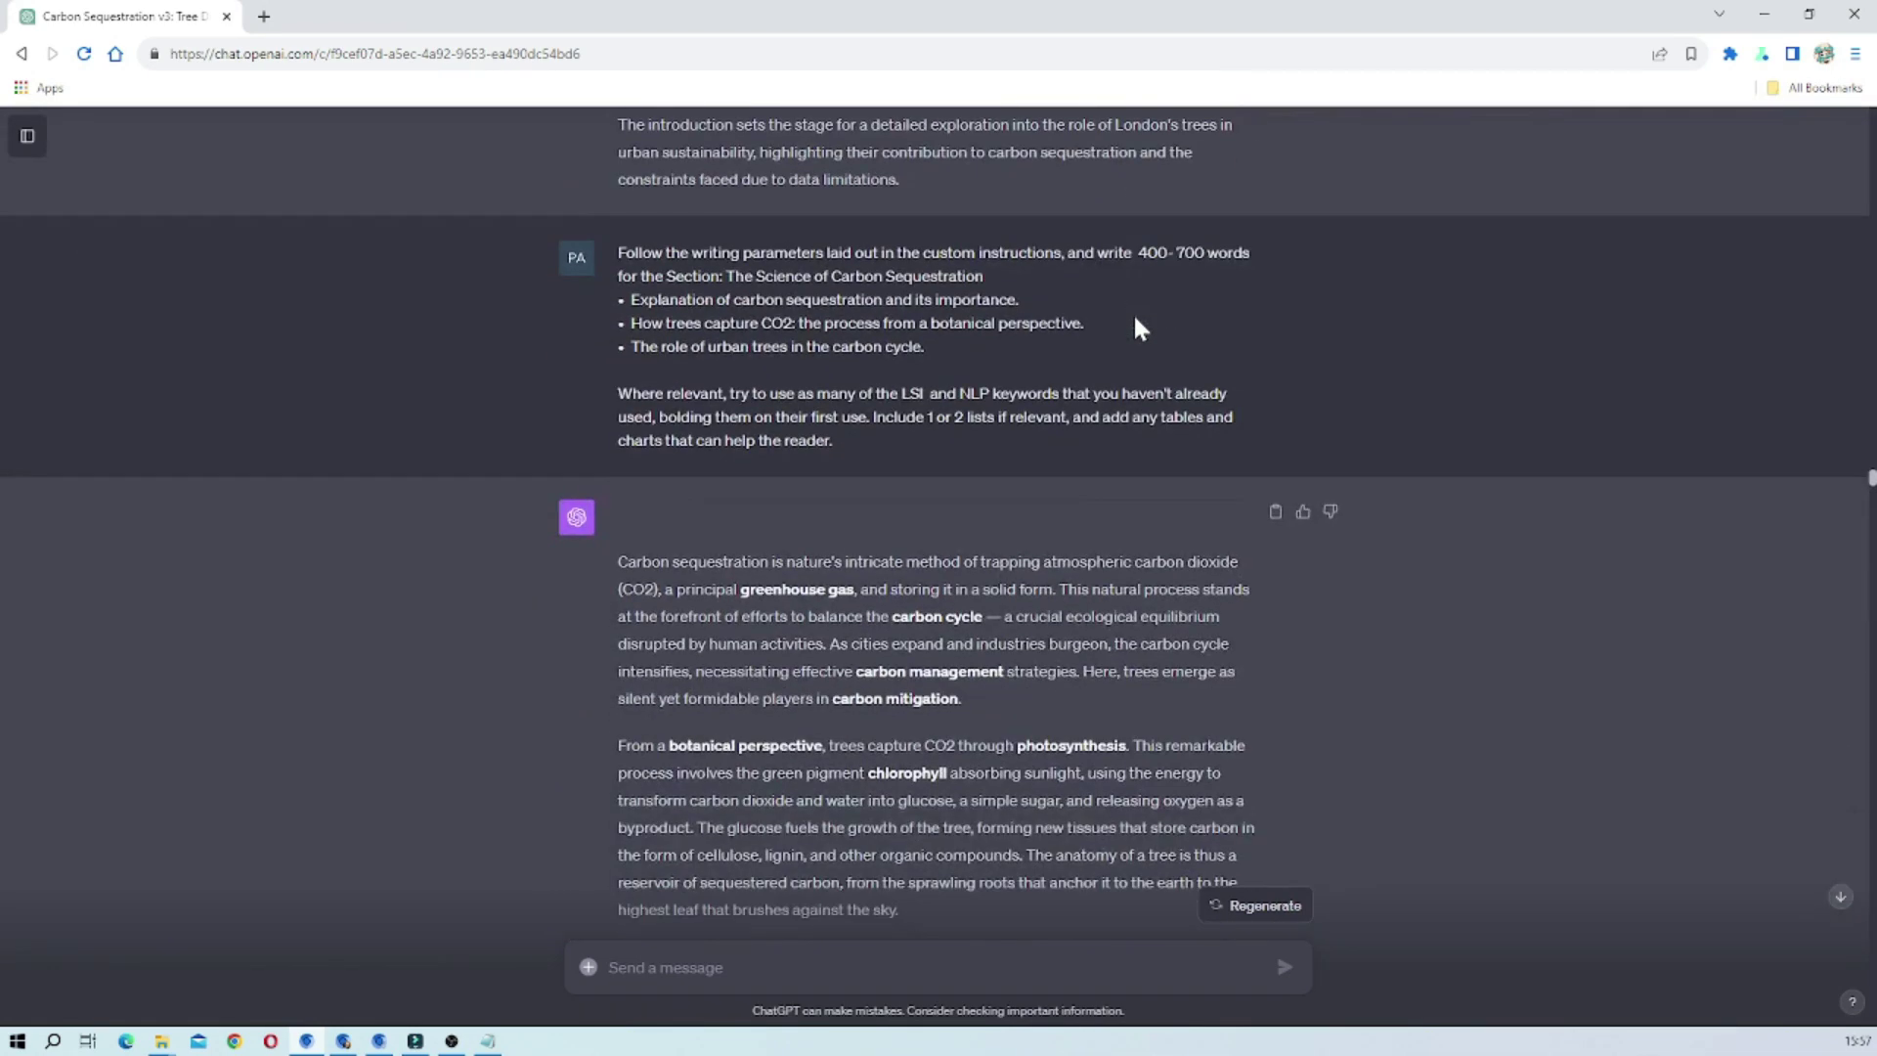
scroll(1134, 315, down, 6)
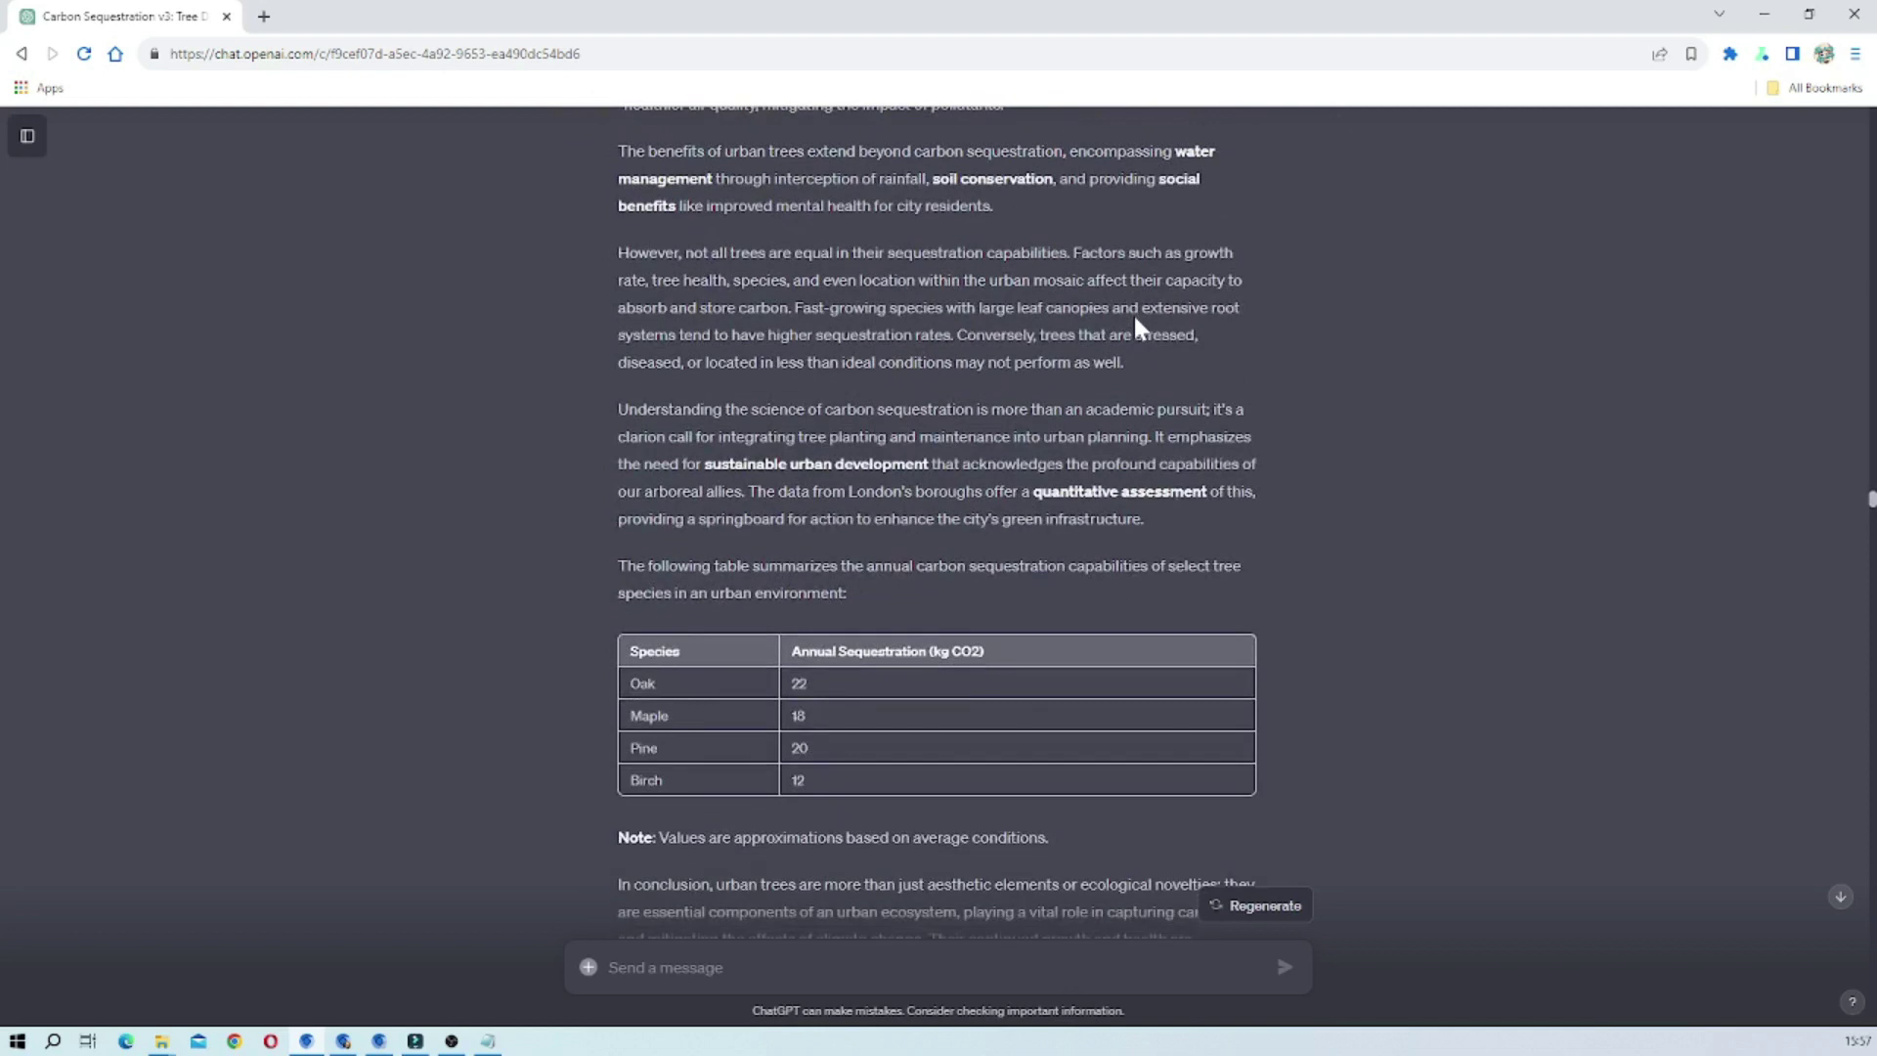
scroll(1134, 315, up, 2)
scroll(1137, 325, up, 4)
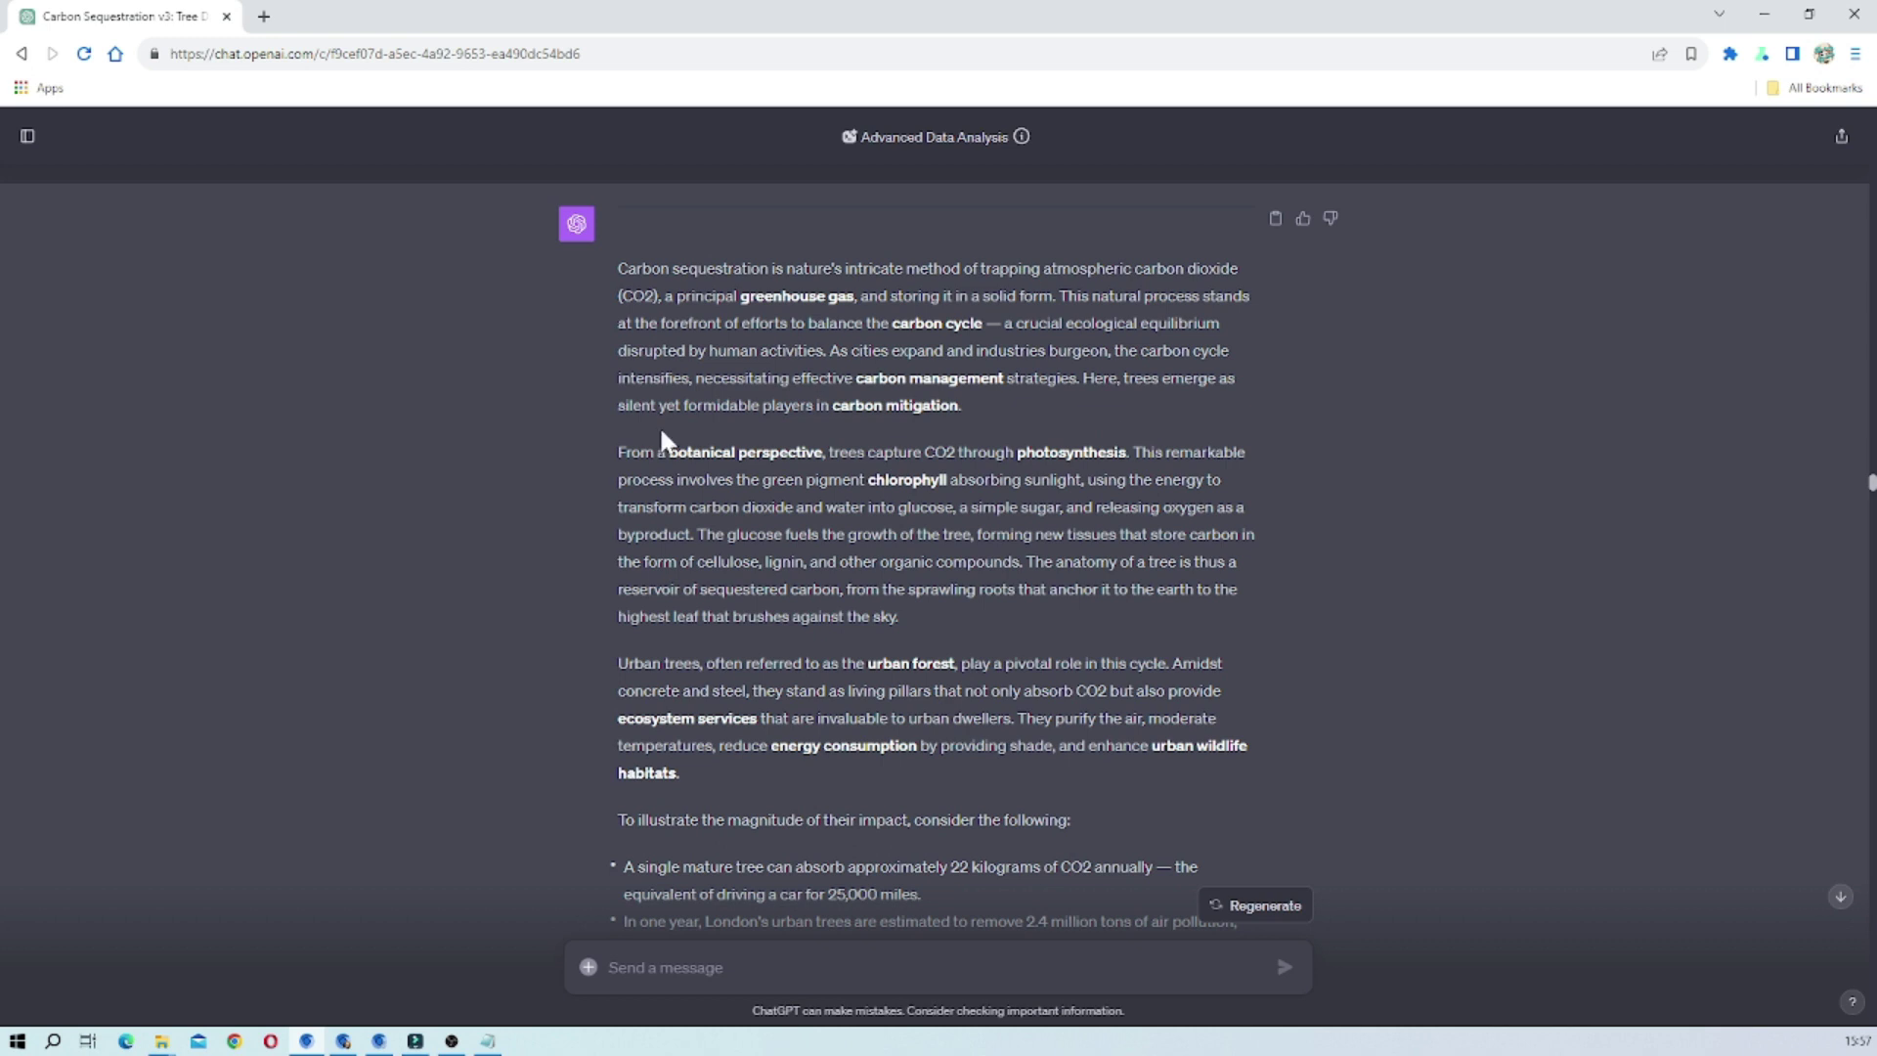
Step: Highlight the text from "illustrate the magnitude of their impact" into the second bullet about London's urban trees, and view the numbered list below
scroll(662, 438, down, 4)
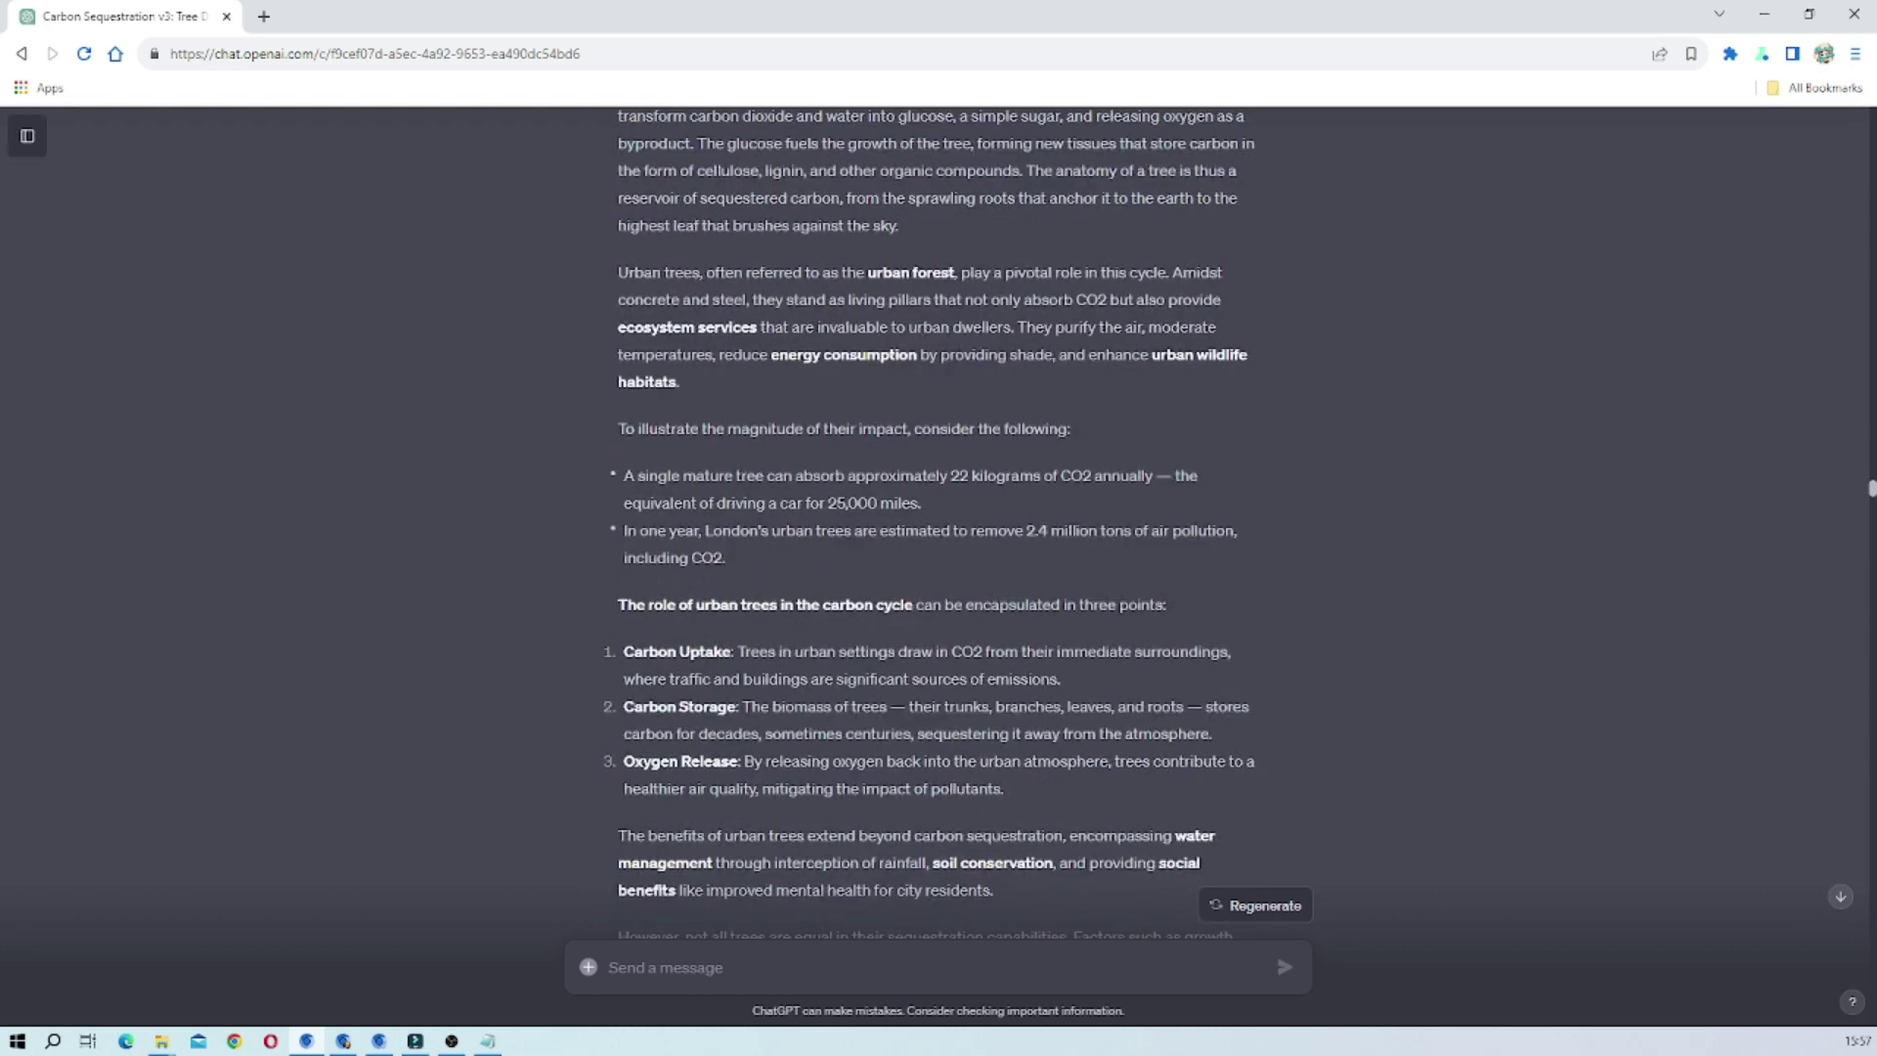
scroll(678, 369, down, 1)
drag(636, 331, 811, 433)
scroll(830, 531, down, 2)
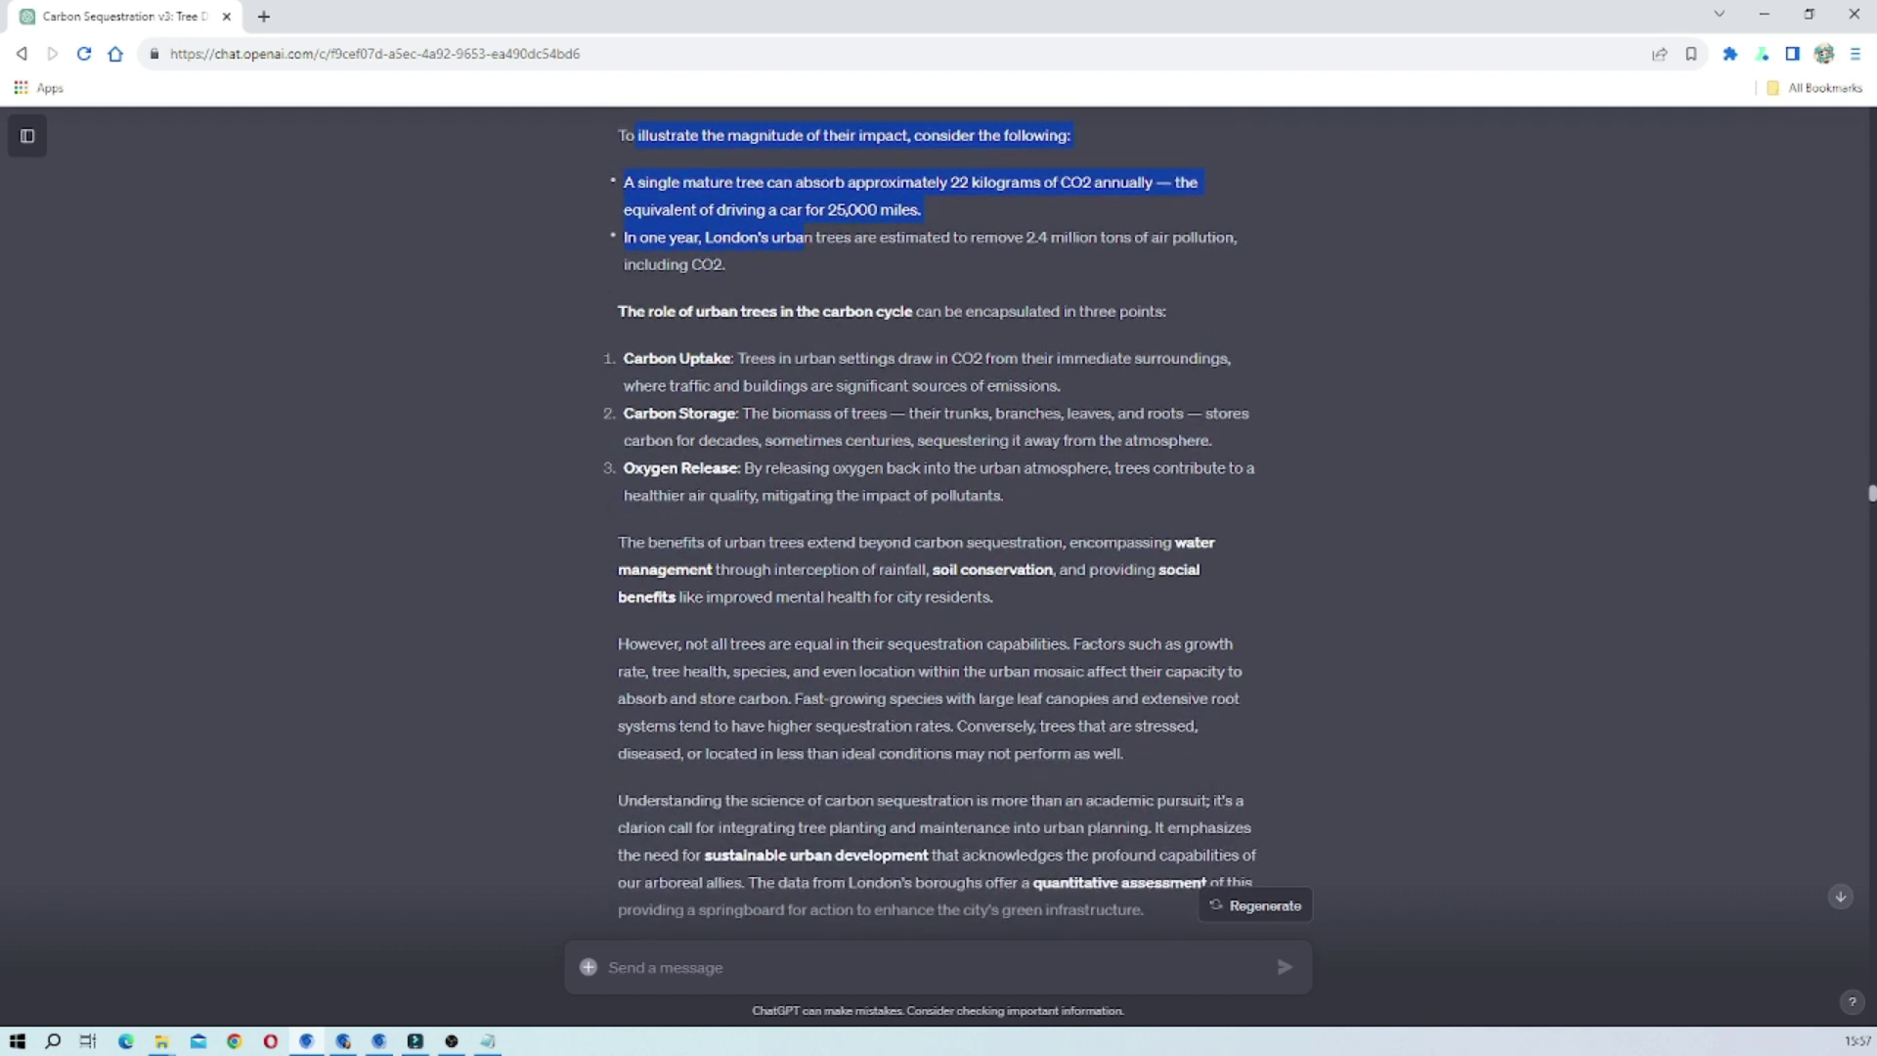
Step: Read the rest of the section through the species table and the conclusion, and return to the table
scroll(616, 449, down, 2)
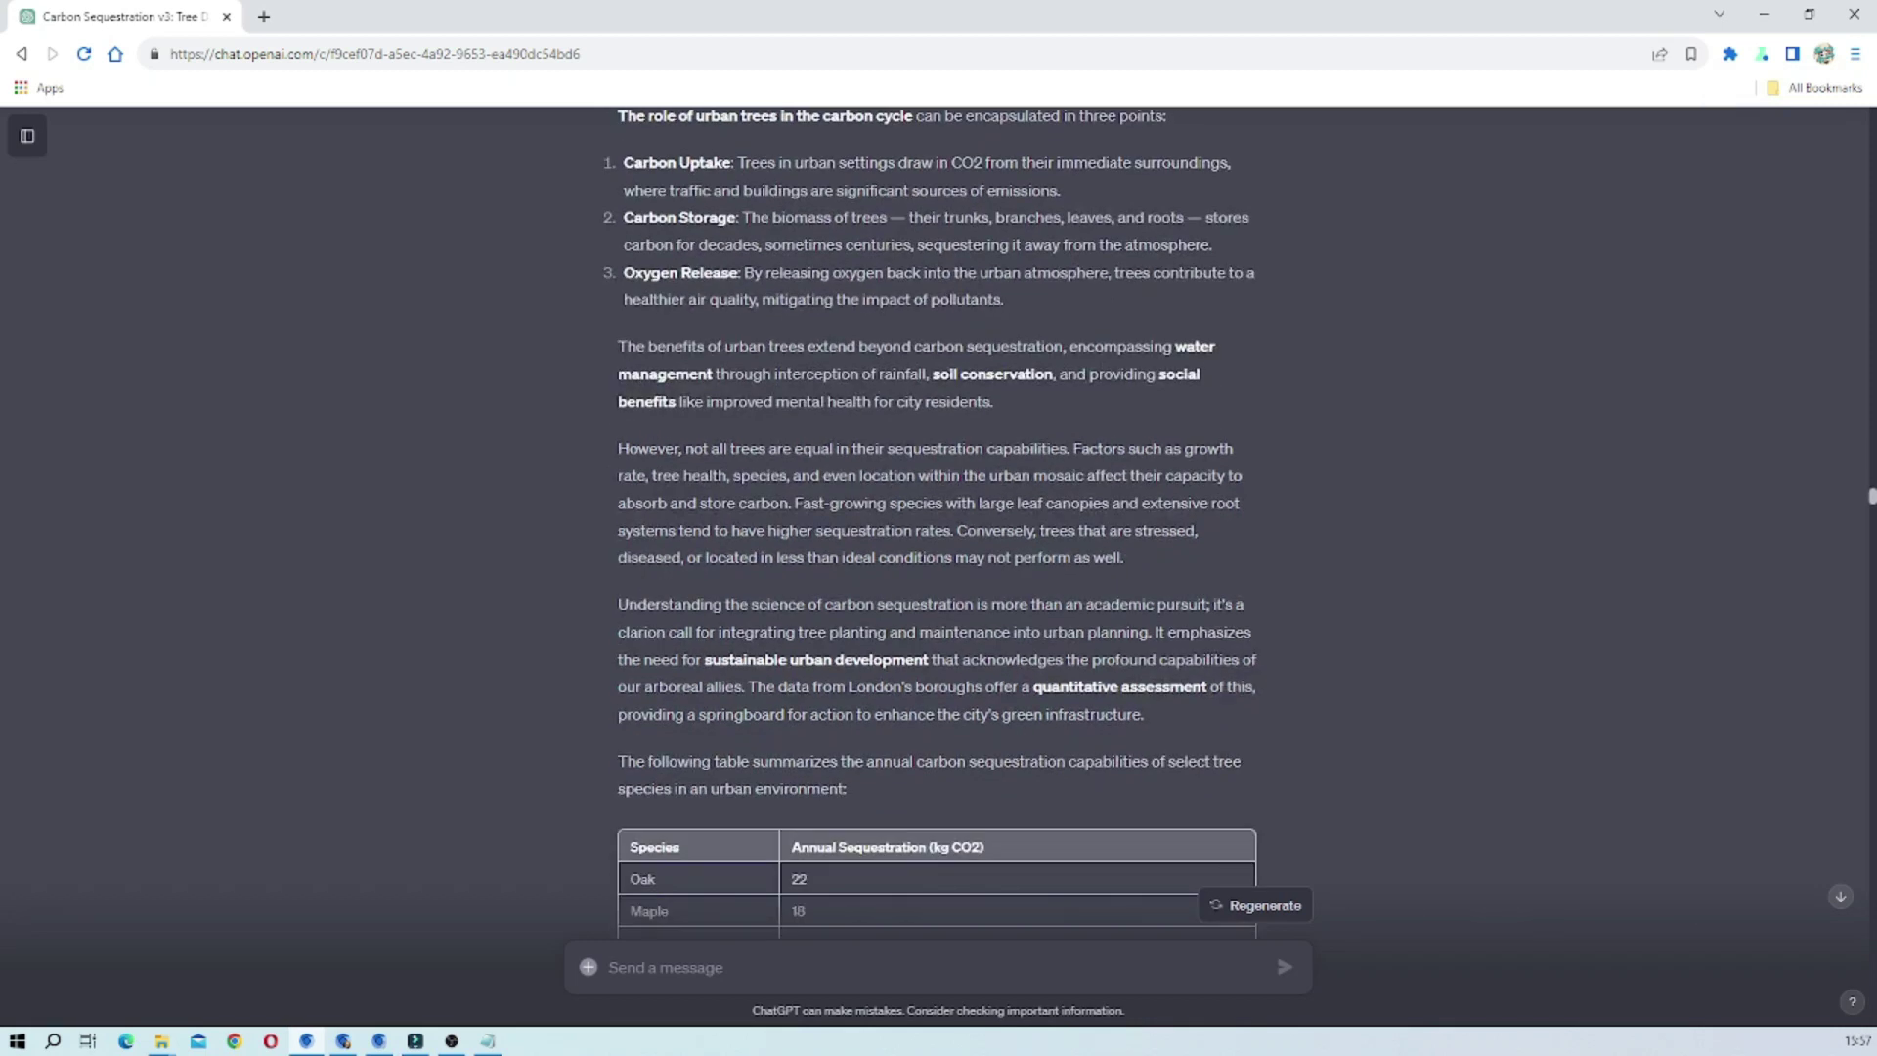
scroll(1058, 500, down, 2)
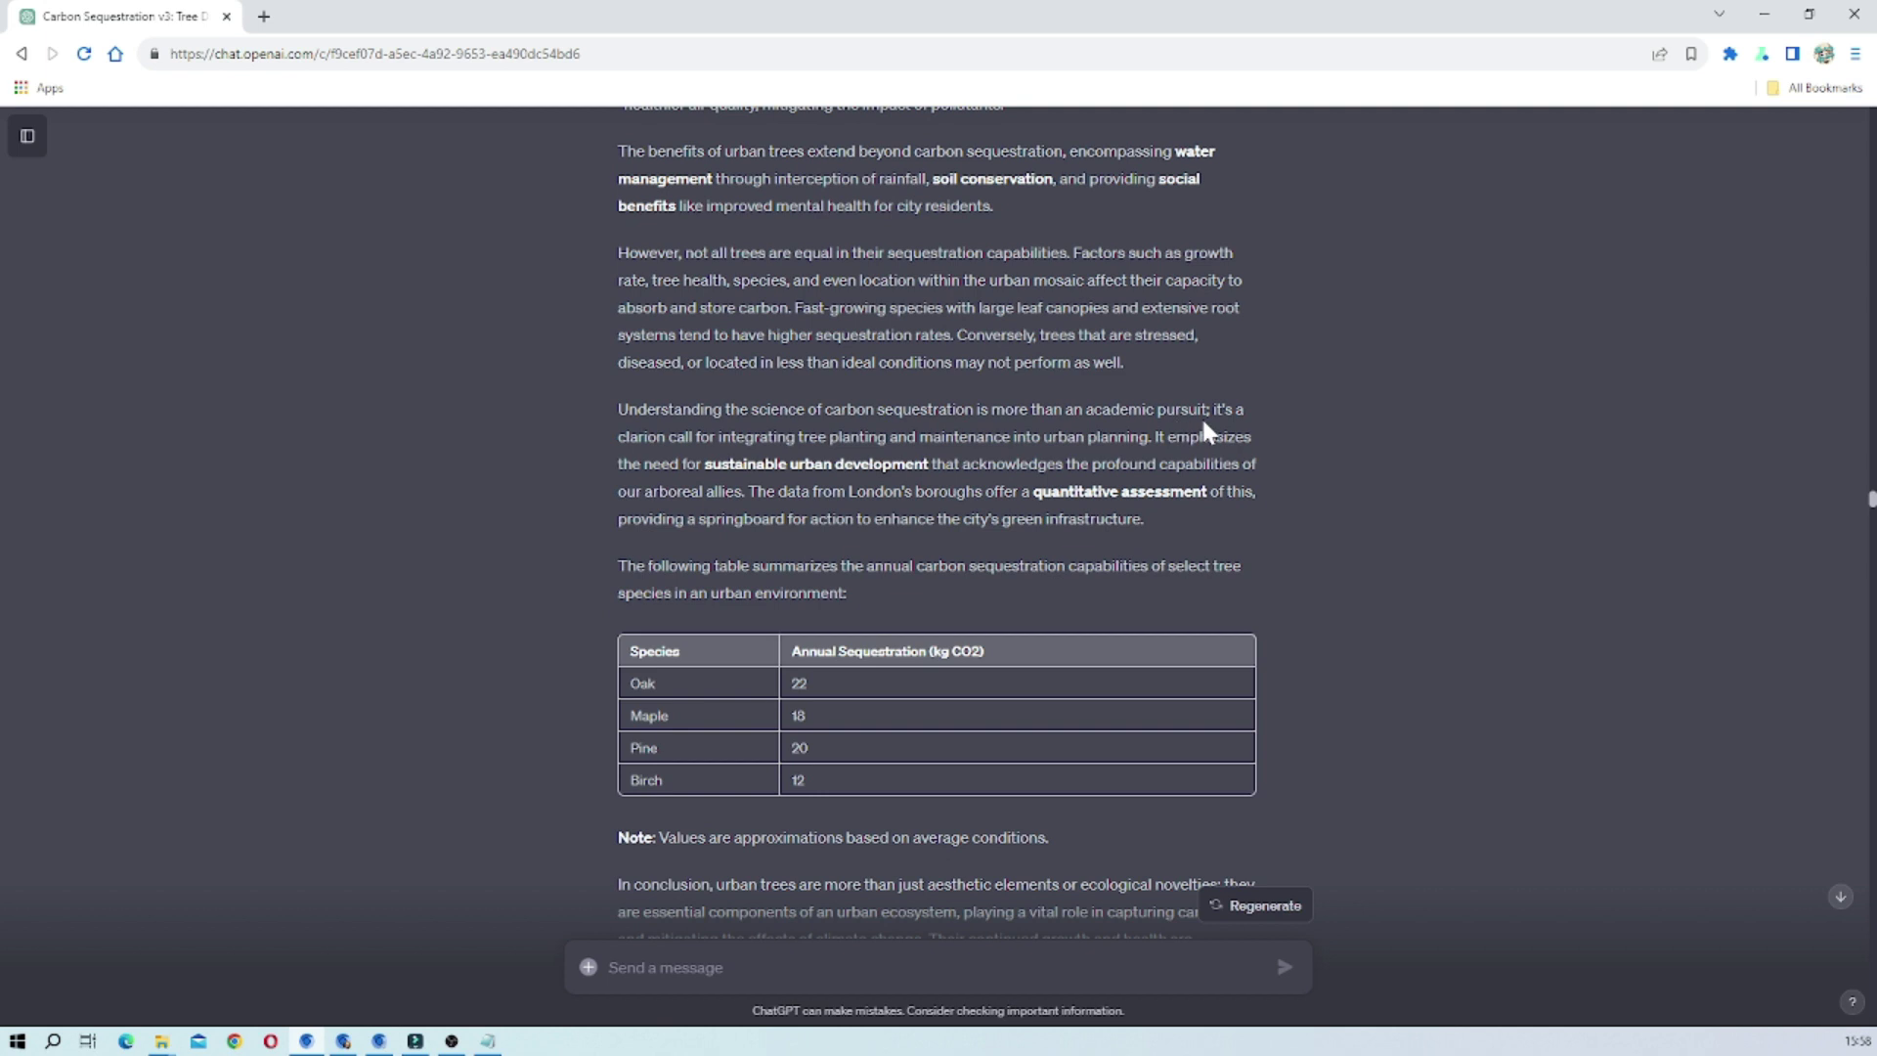
scroll(894, 506, down, 3)
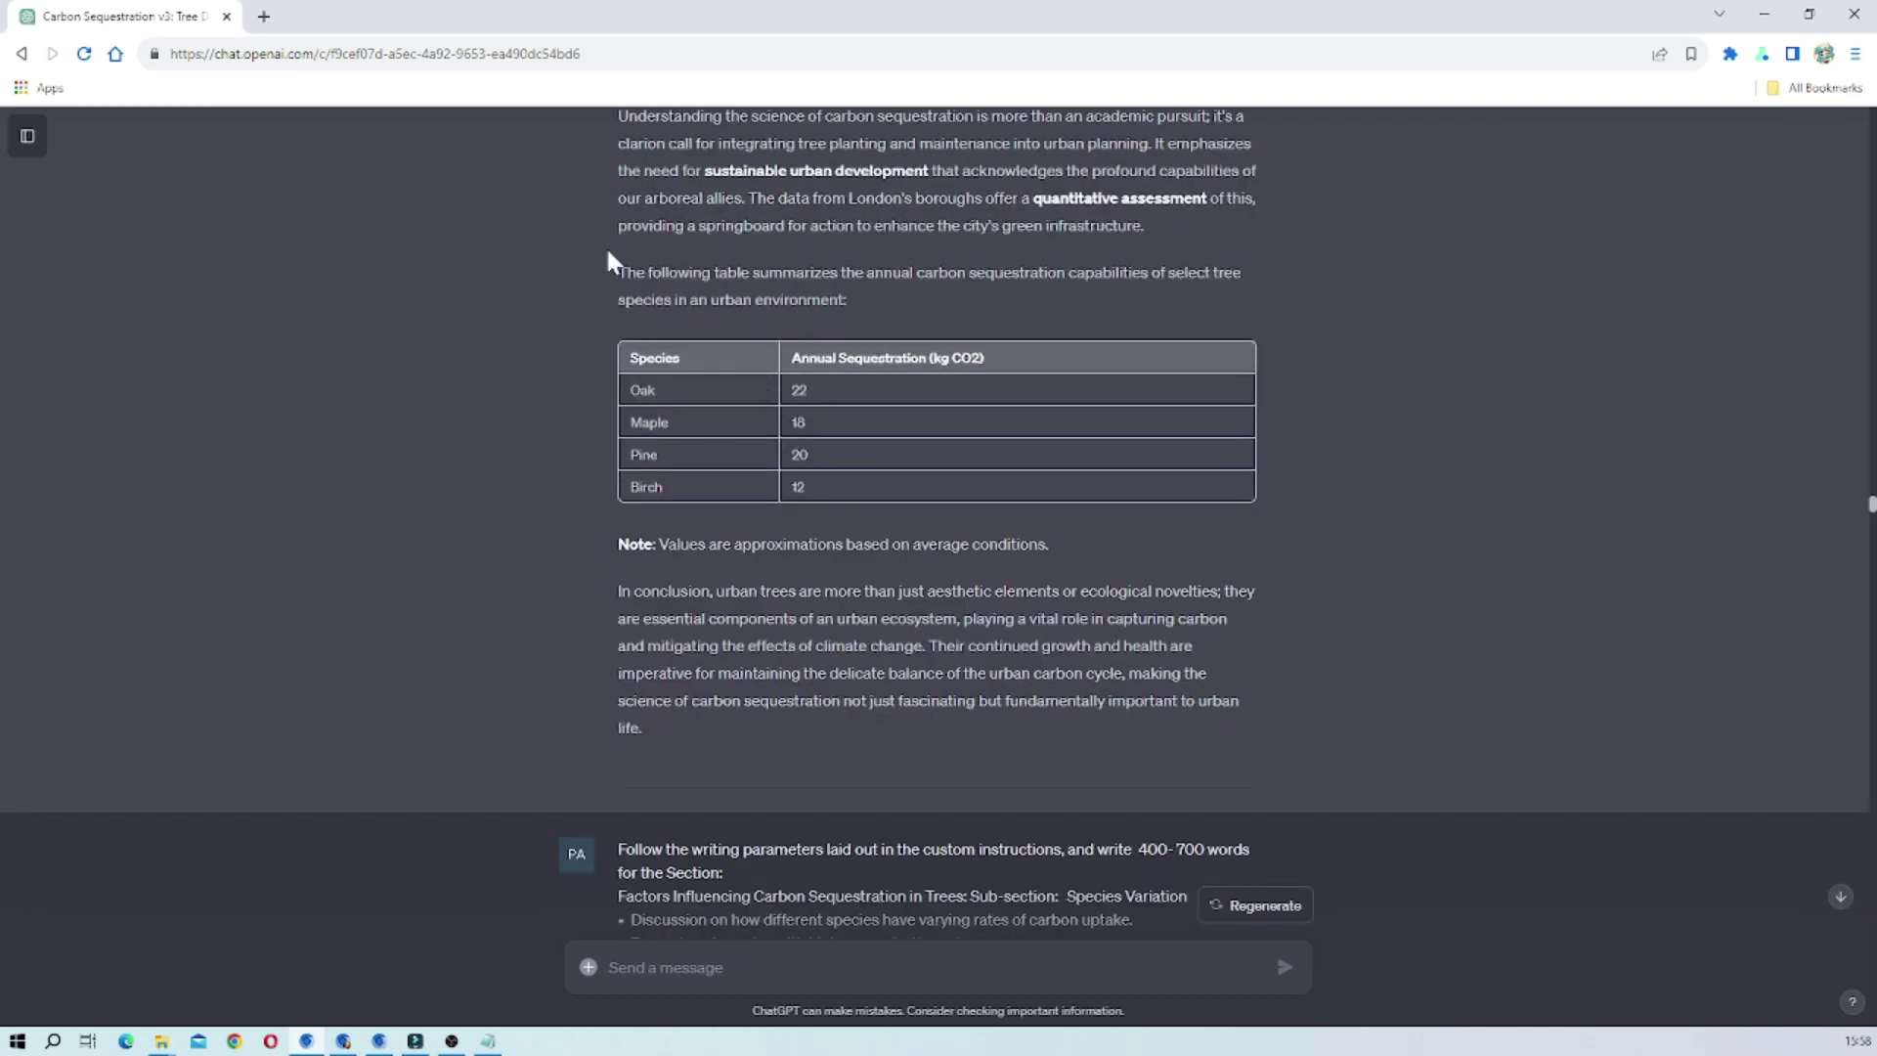
scroll(880, 352, up, 2)
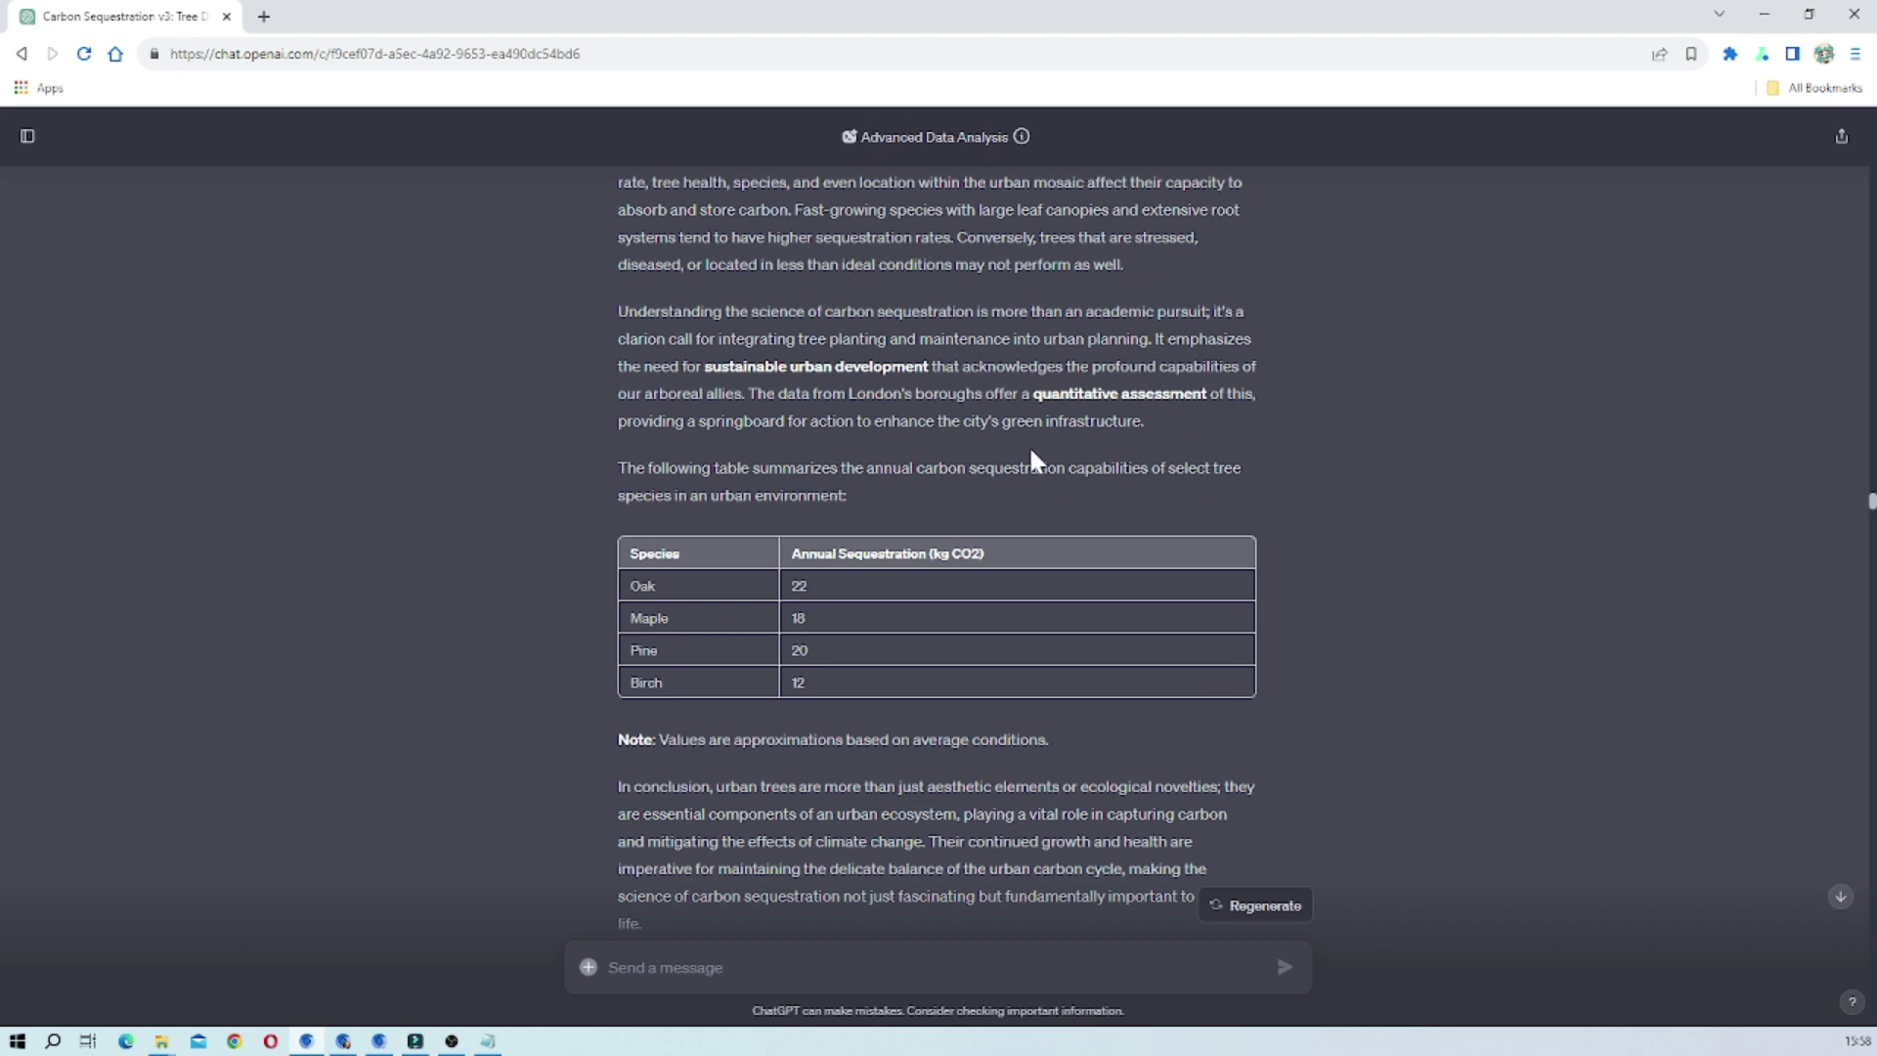
scroll(889, 584, up, 1)
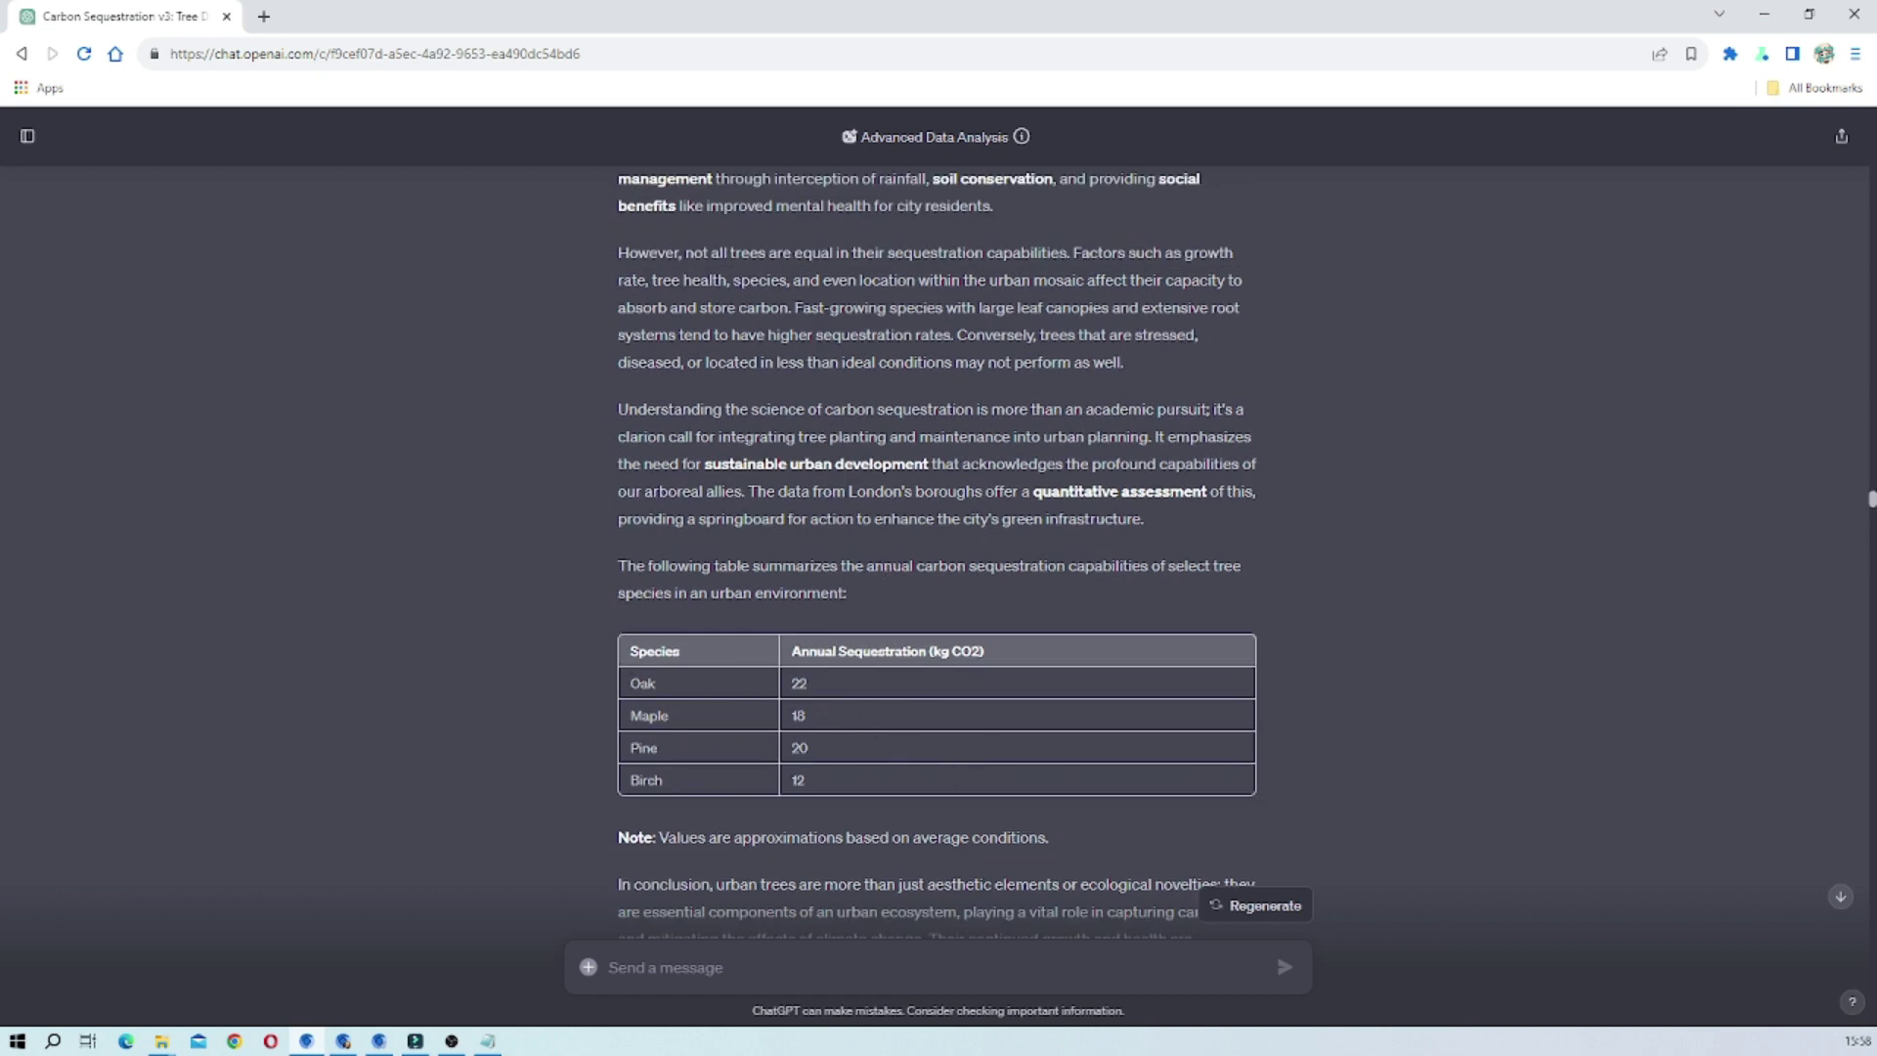
Step: Highlight the whole table of tree species and annual sequestration, leaving out the note below it
drag(627, 651, 916, 799)
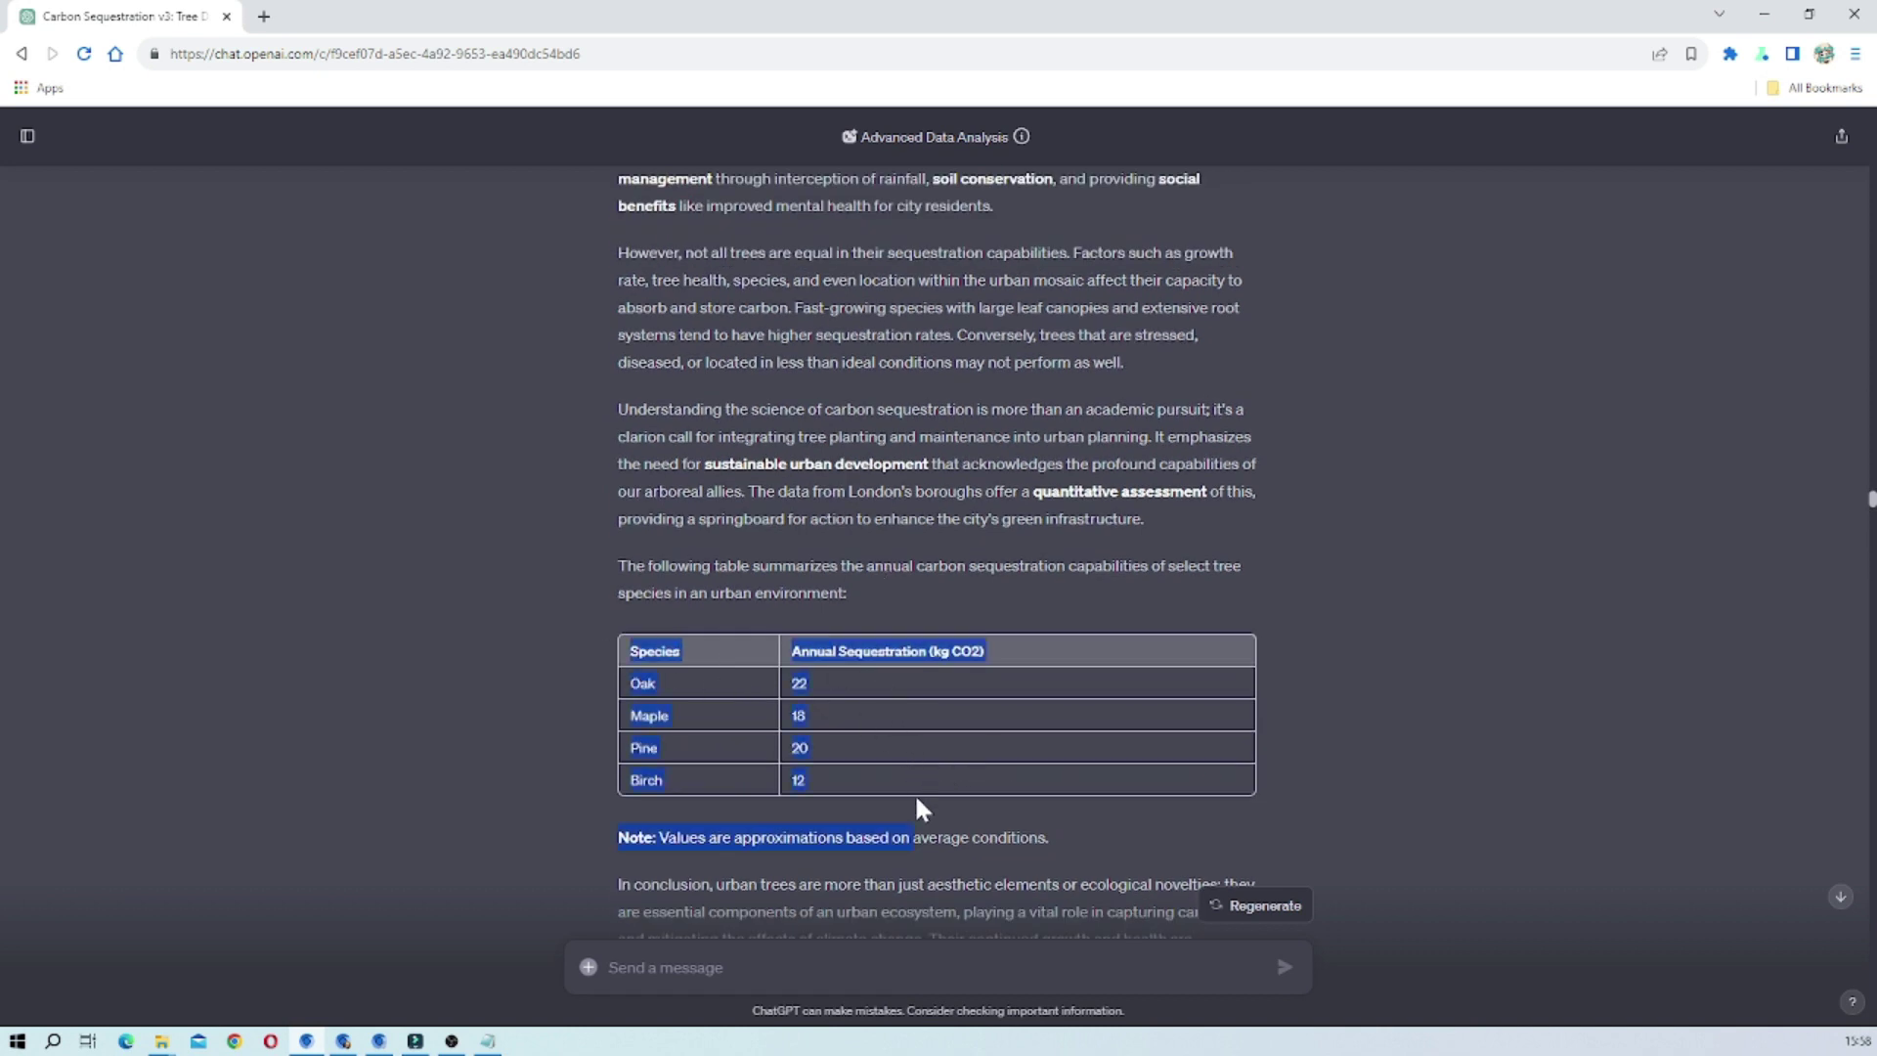
click(854, 677)
drag(626, 651, 824, 785)
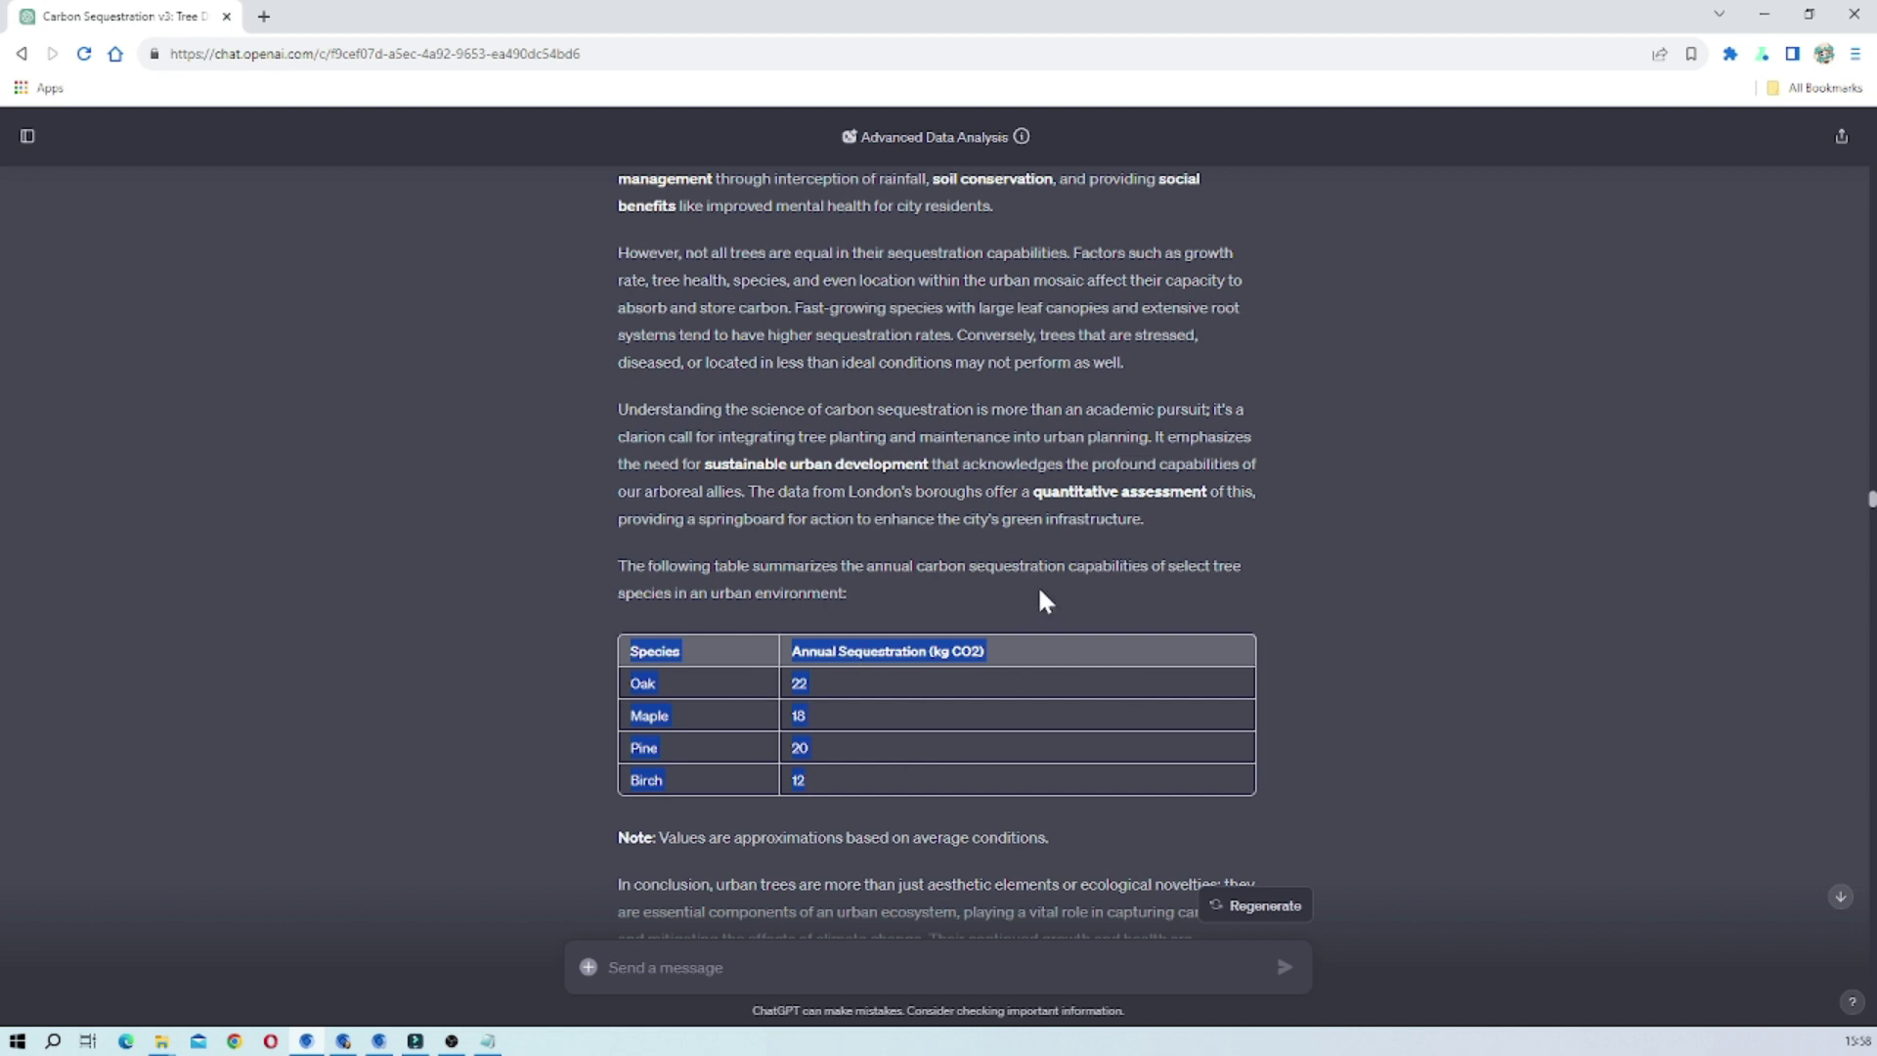
Step: Go back through the earlier borough results to the prompt listing carbon sequestration rates by tree species
scroll(1039, 590, up, 15)
scroll(1039, 591, up, 20)
scroll(938, 547, up, 20)
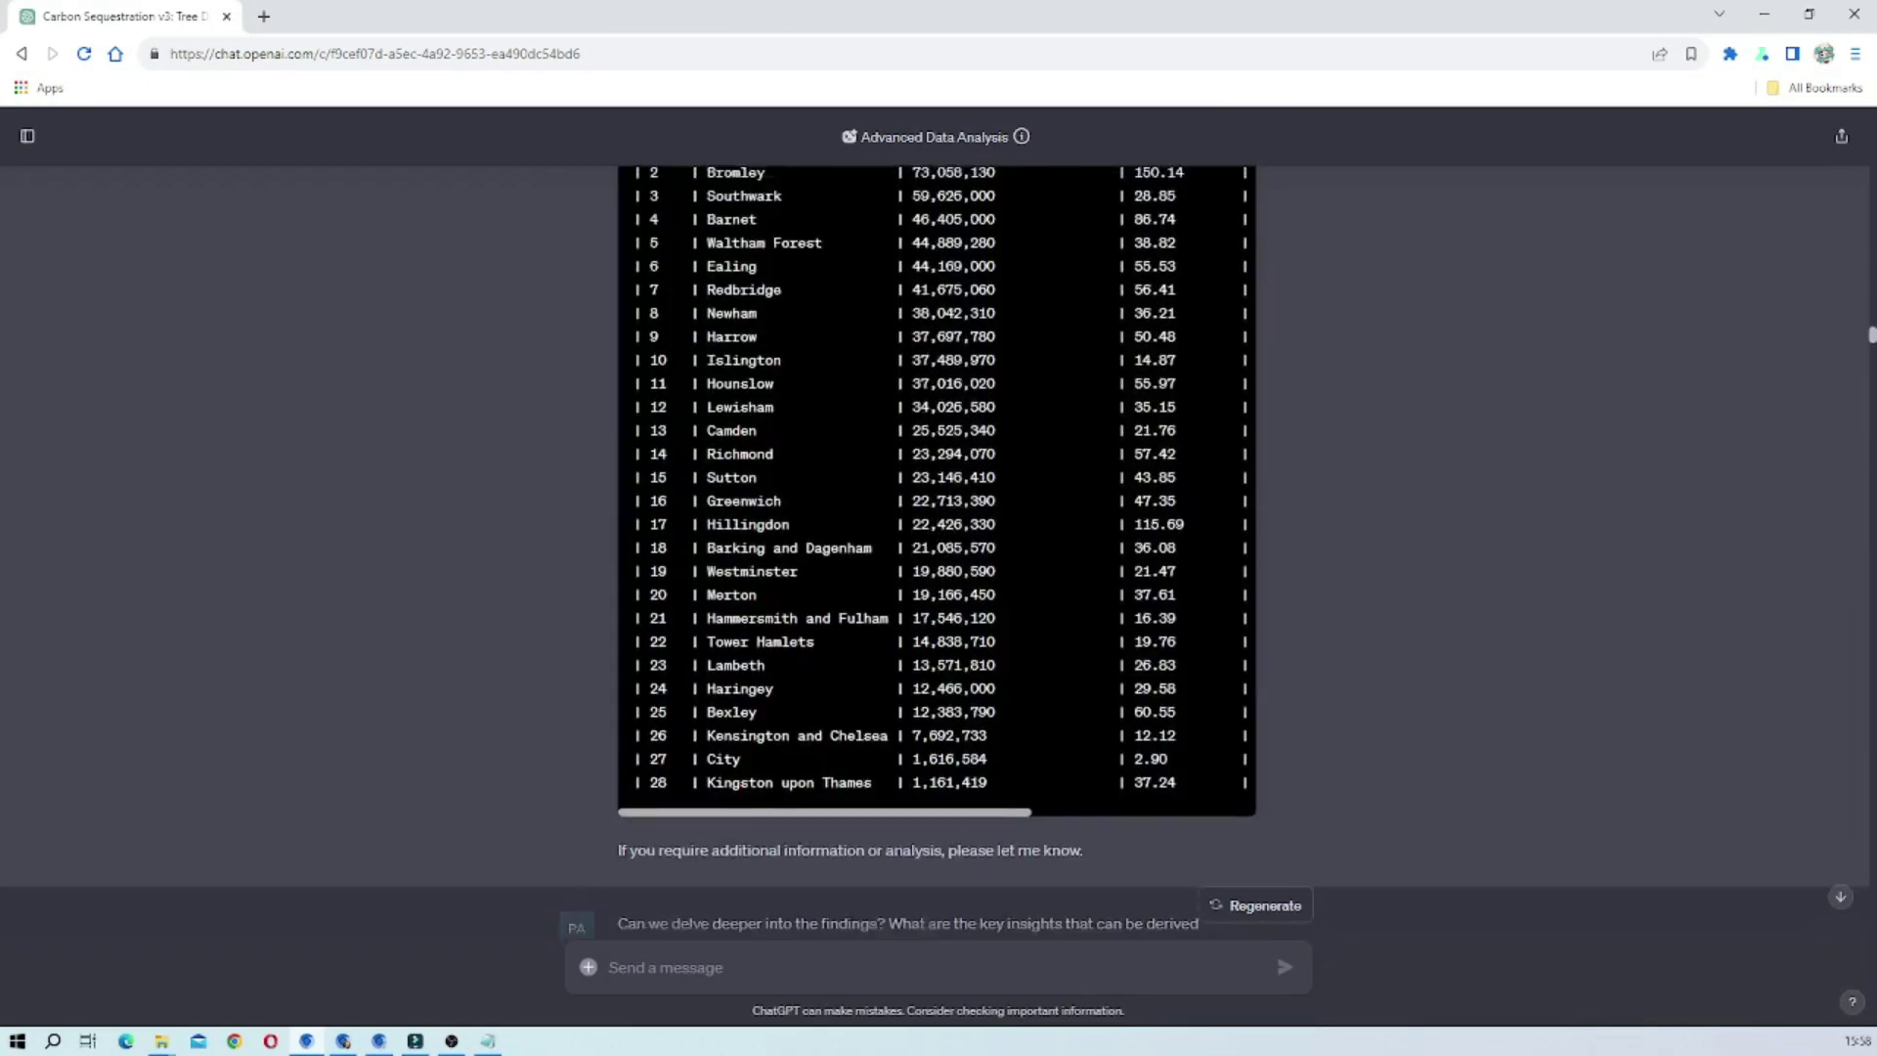
scroll(1044, 595, up, 20)
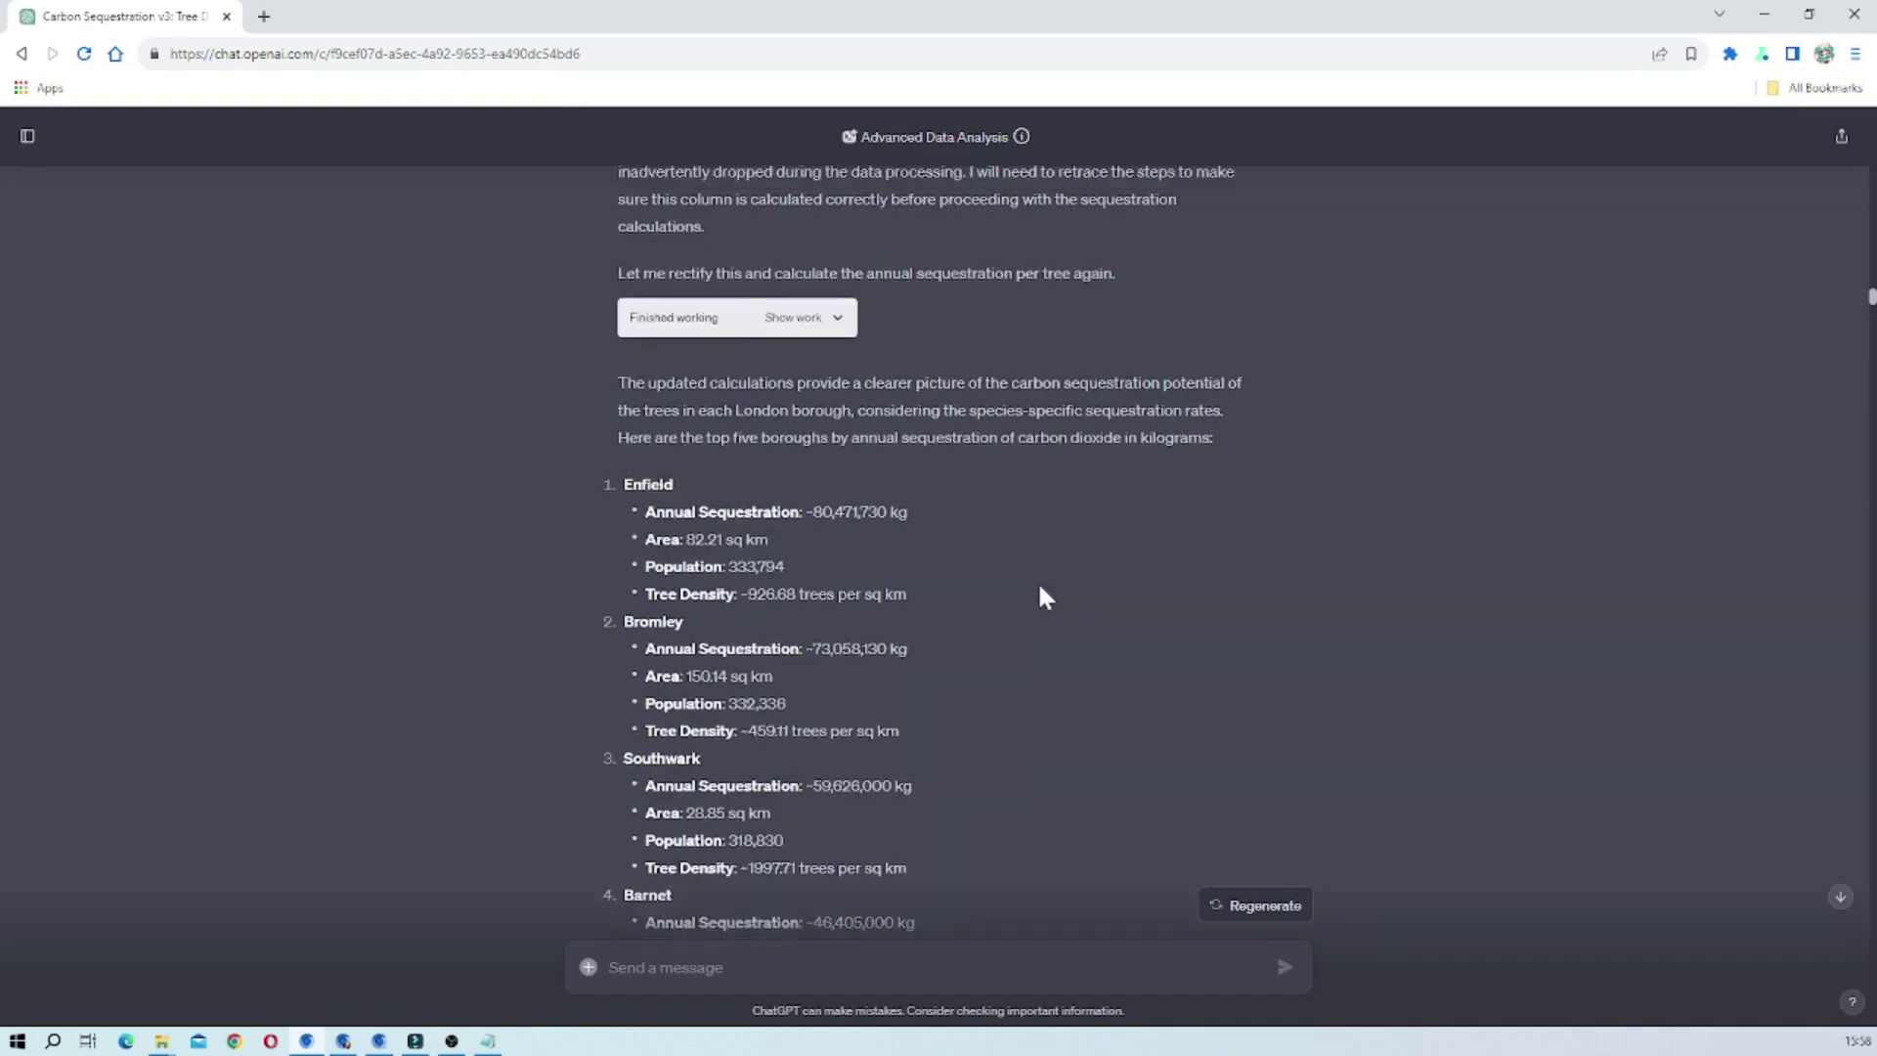
scroll(1041, 588, up, 20)
scroll(1039, 593, up, 20)
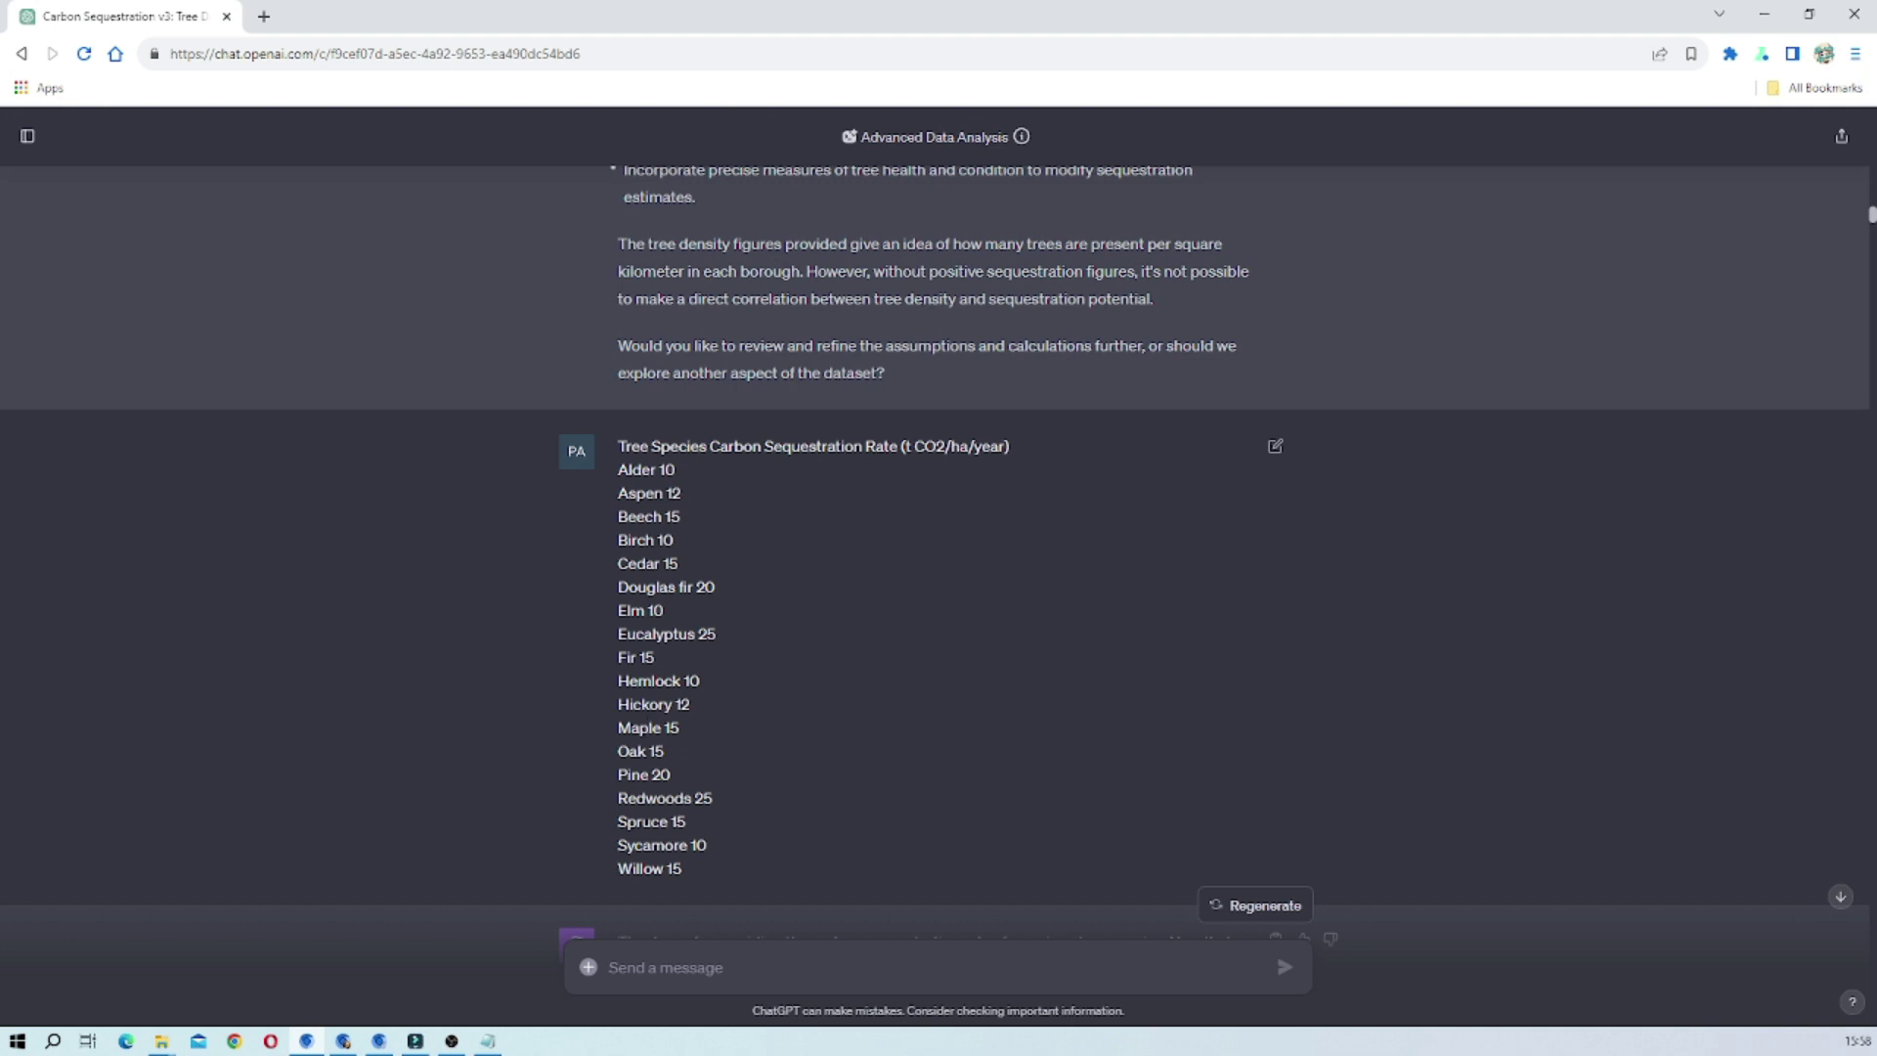
Step: Review the calculation code, borough figures, charts and article outline on the way back to the generated Science of Carbon Sequestration section
scroll(967, 564, down, 20)
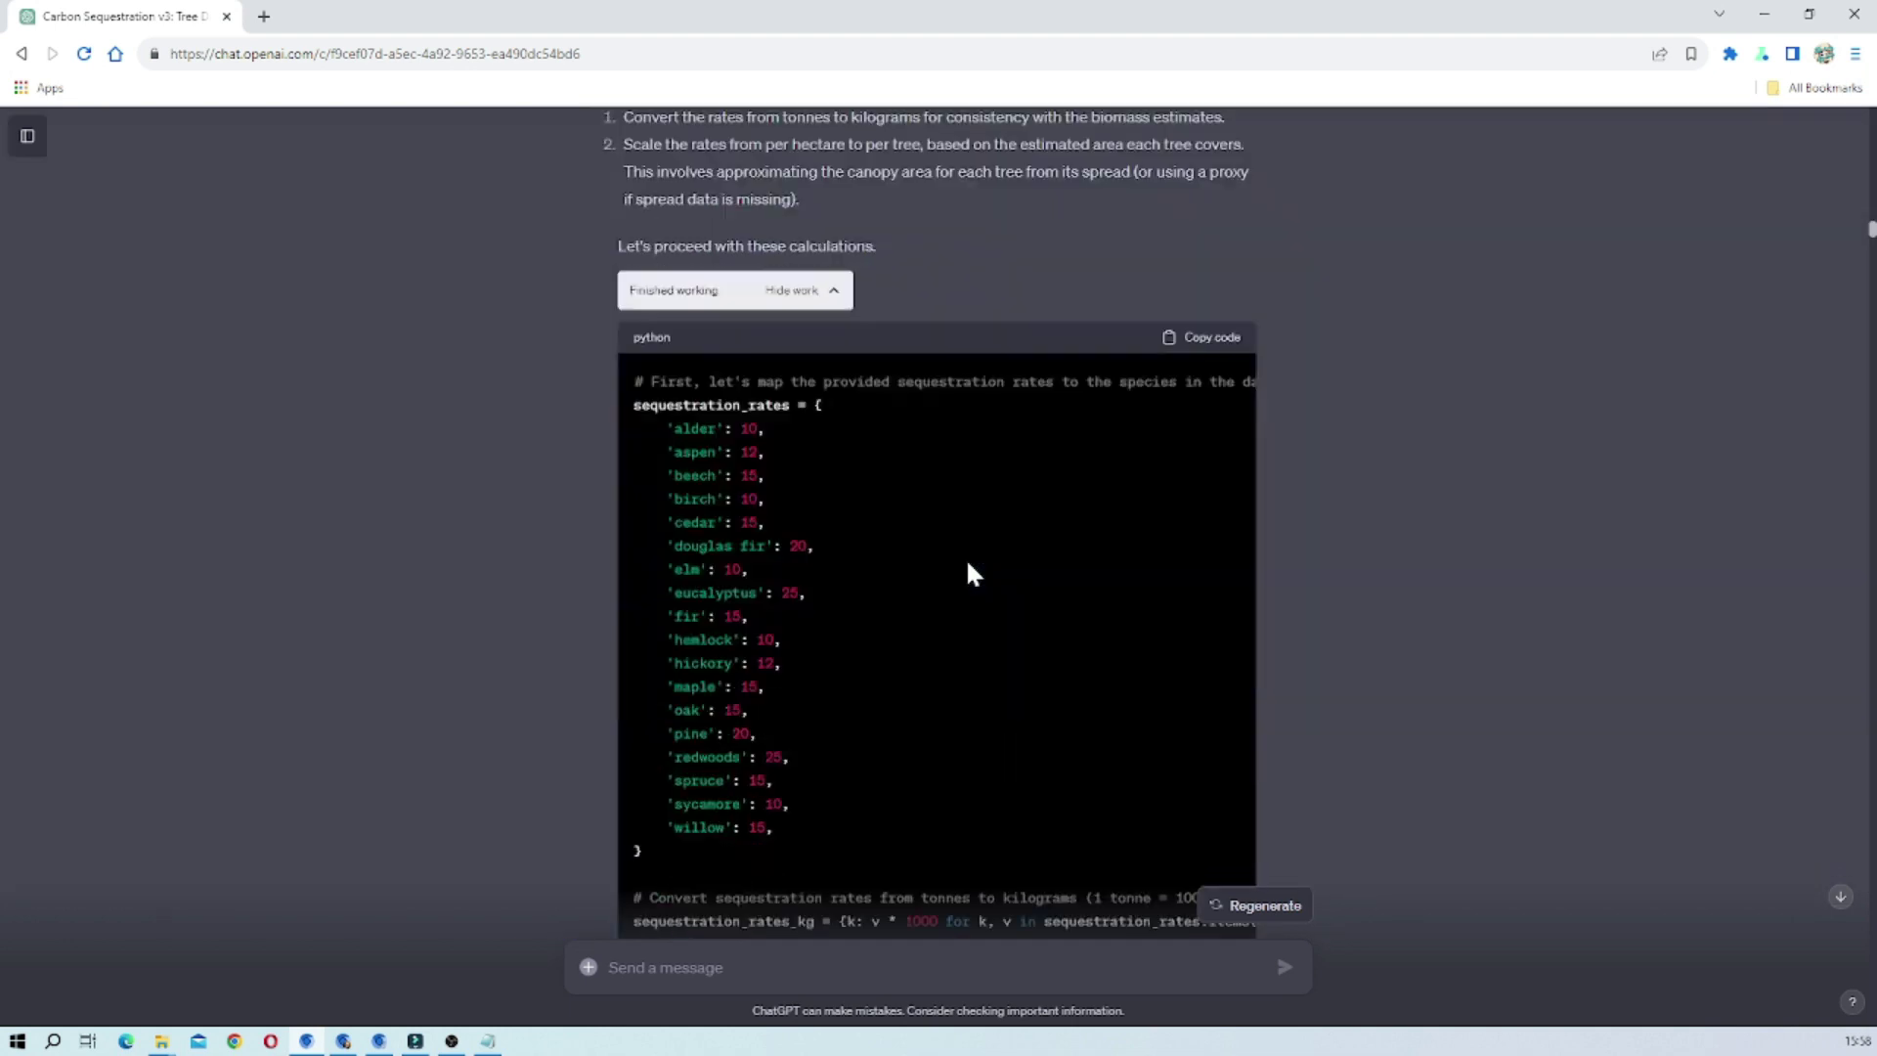
scroll(970, 570, down, 20)
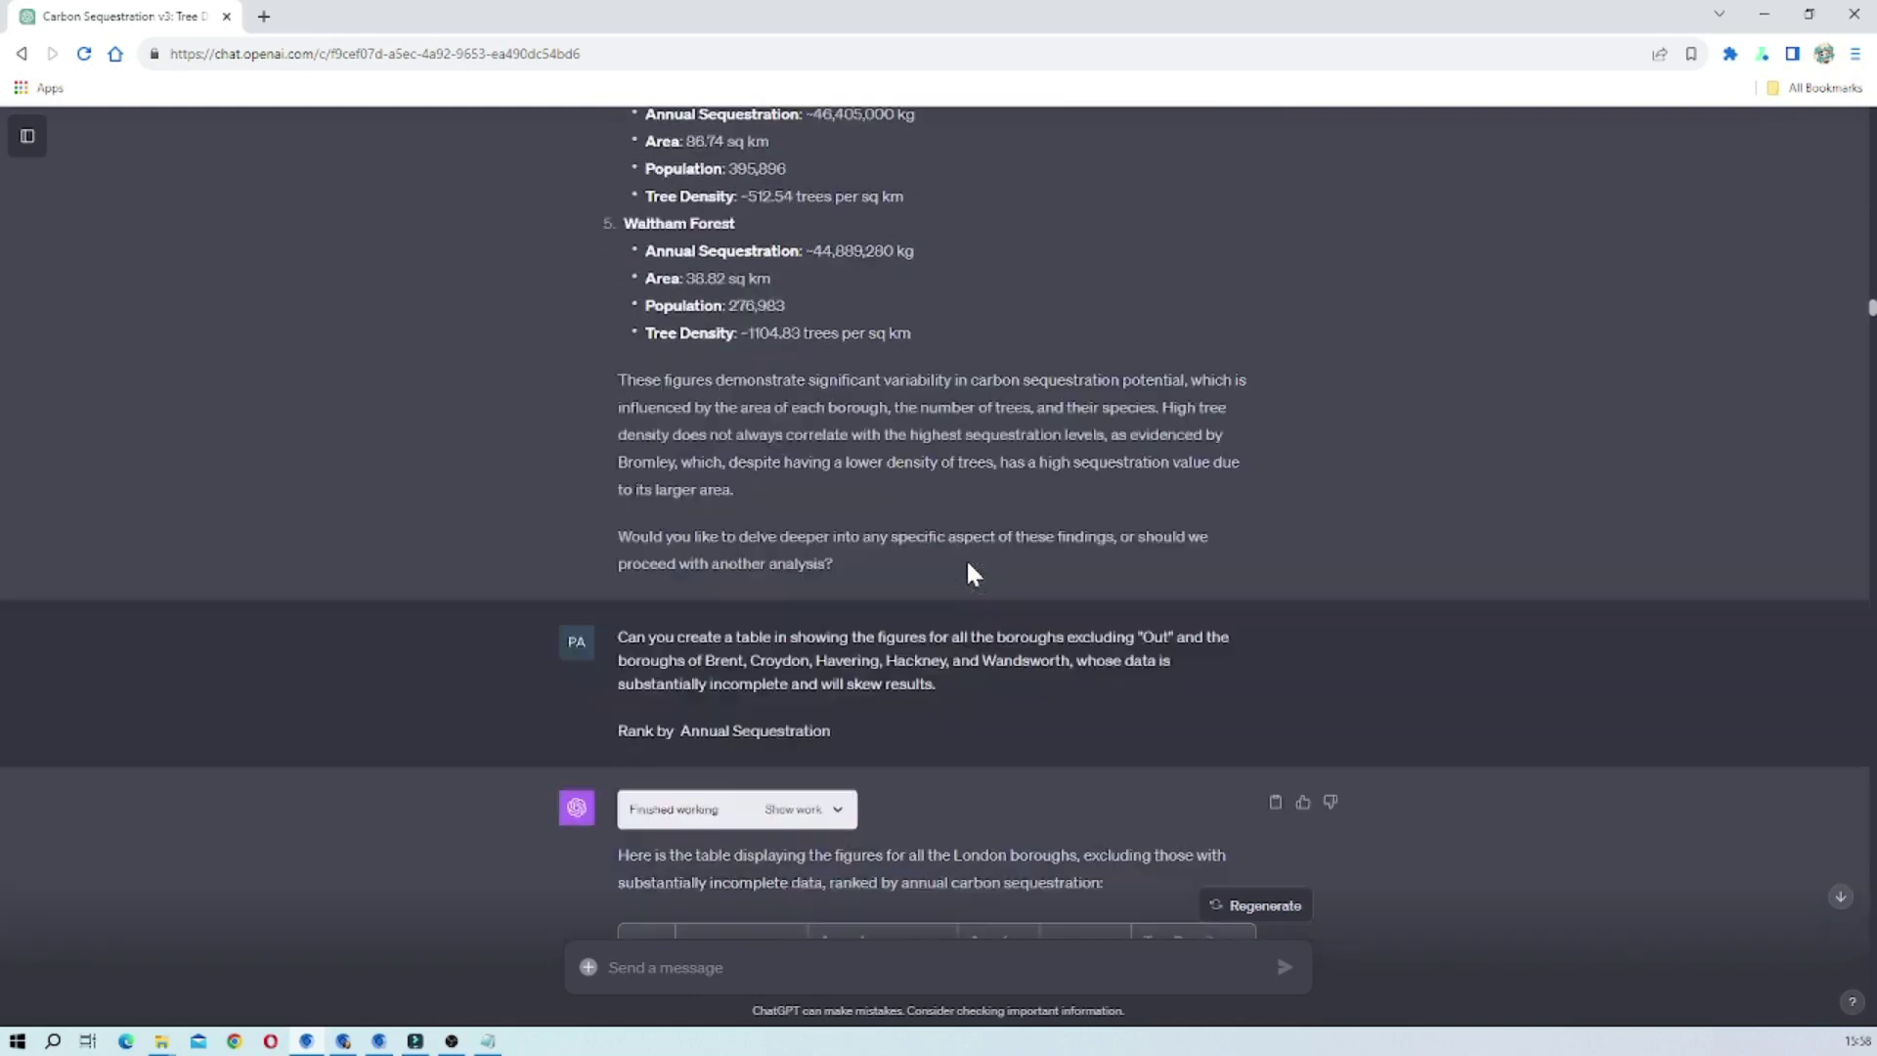
scroll(973, 571, down, 20)
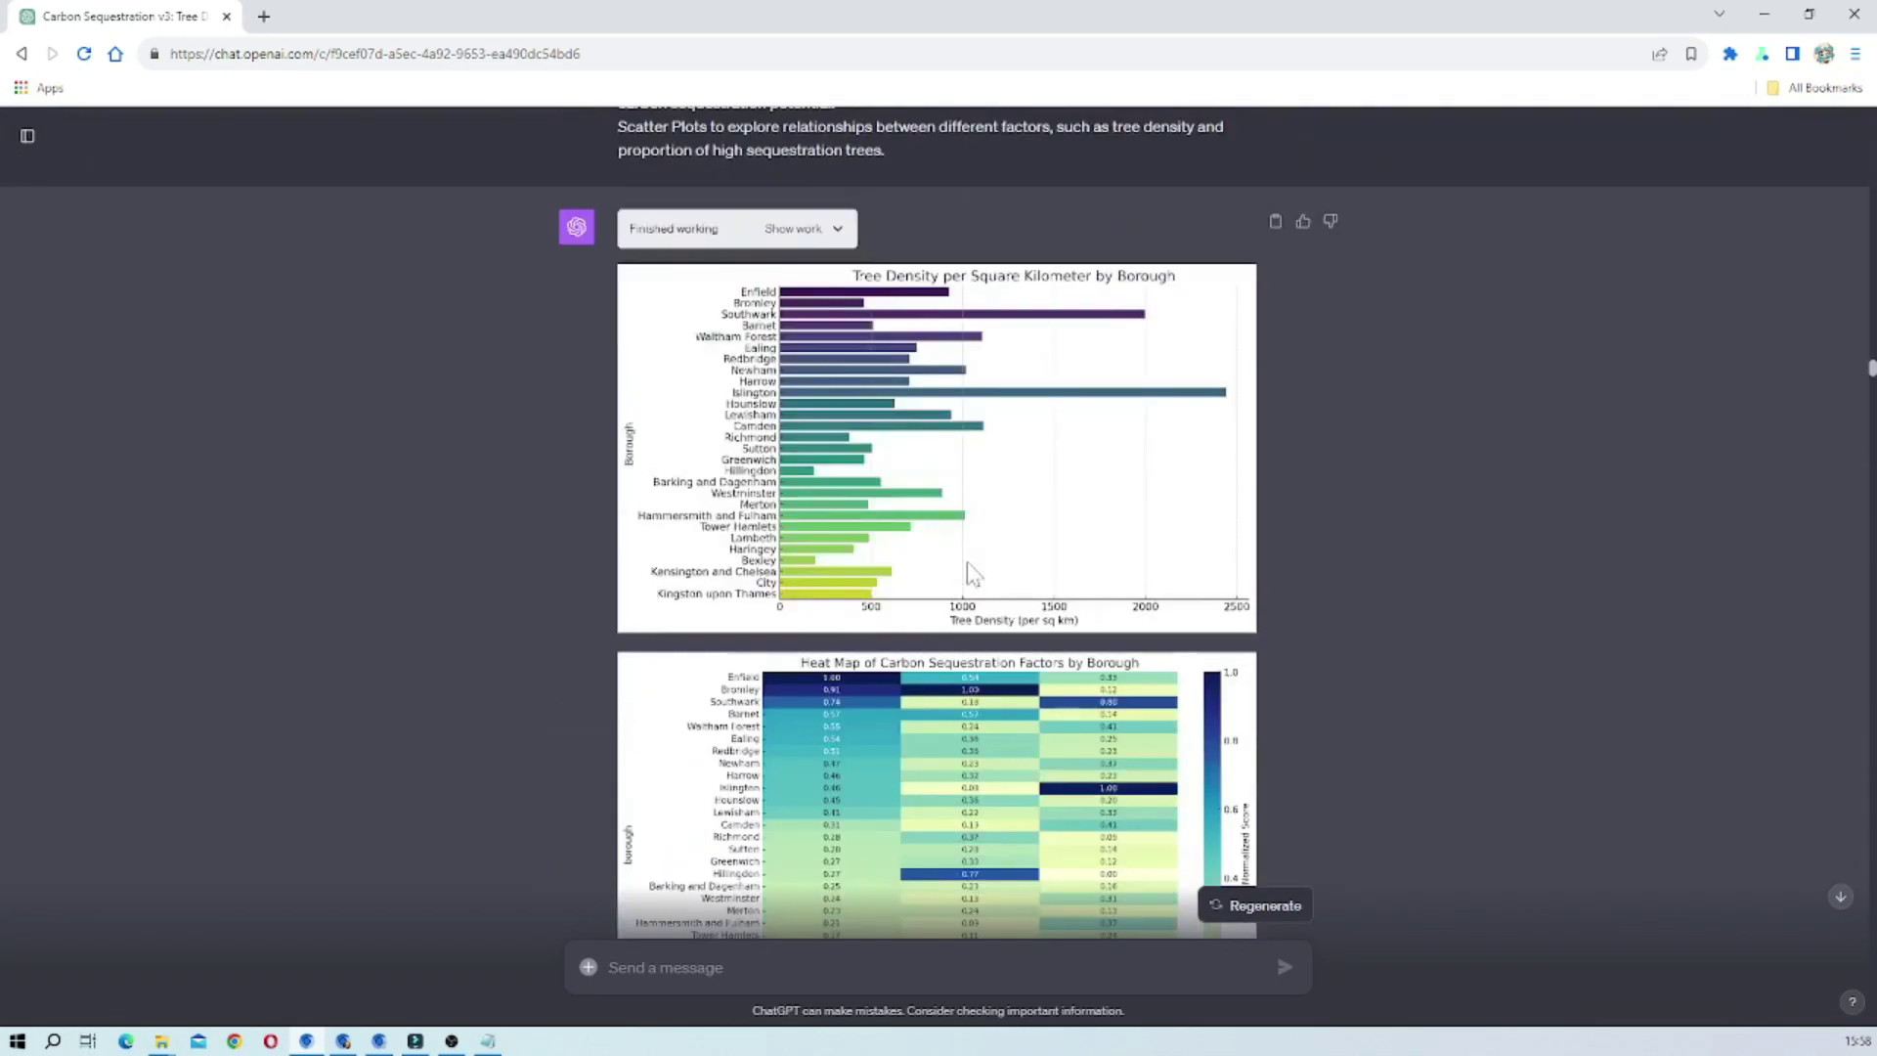
scroll(973, 571, down, 20)
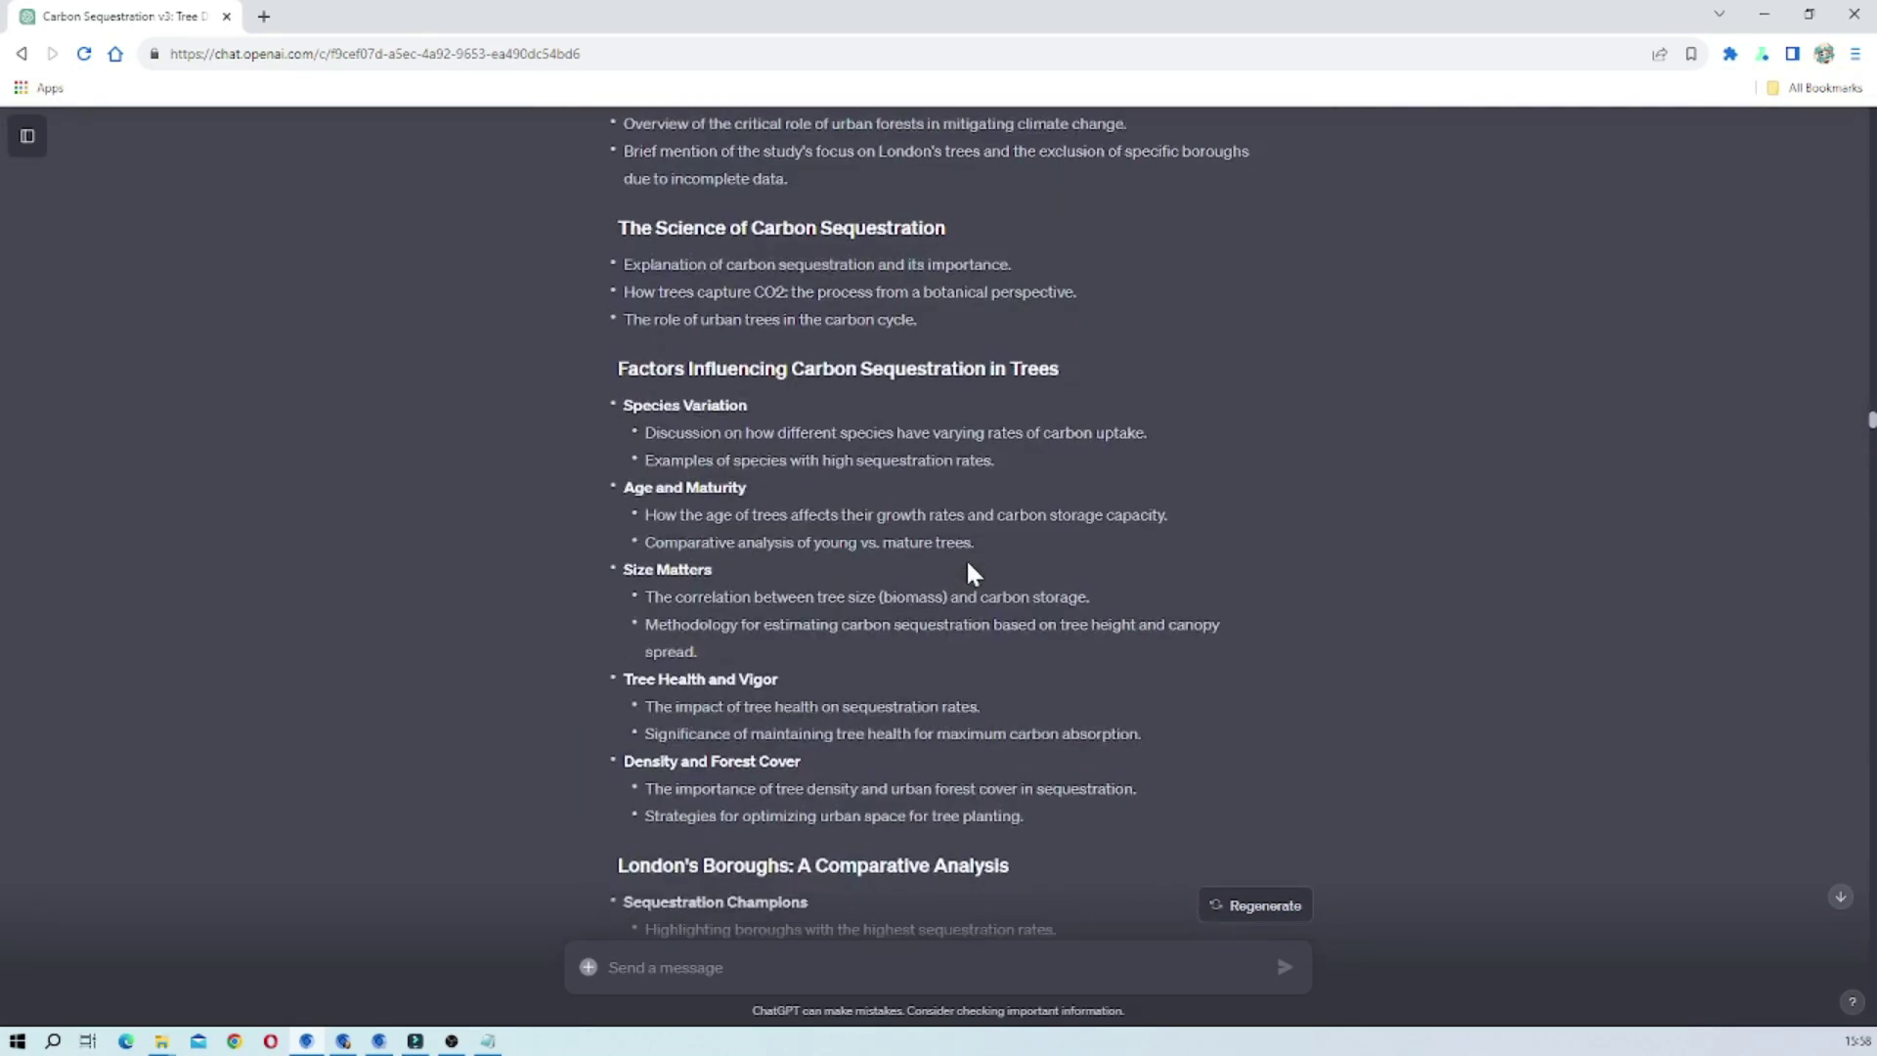
scroll(966, 572, down, 20)
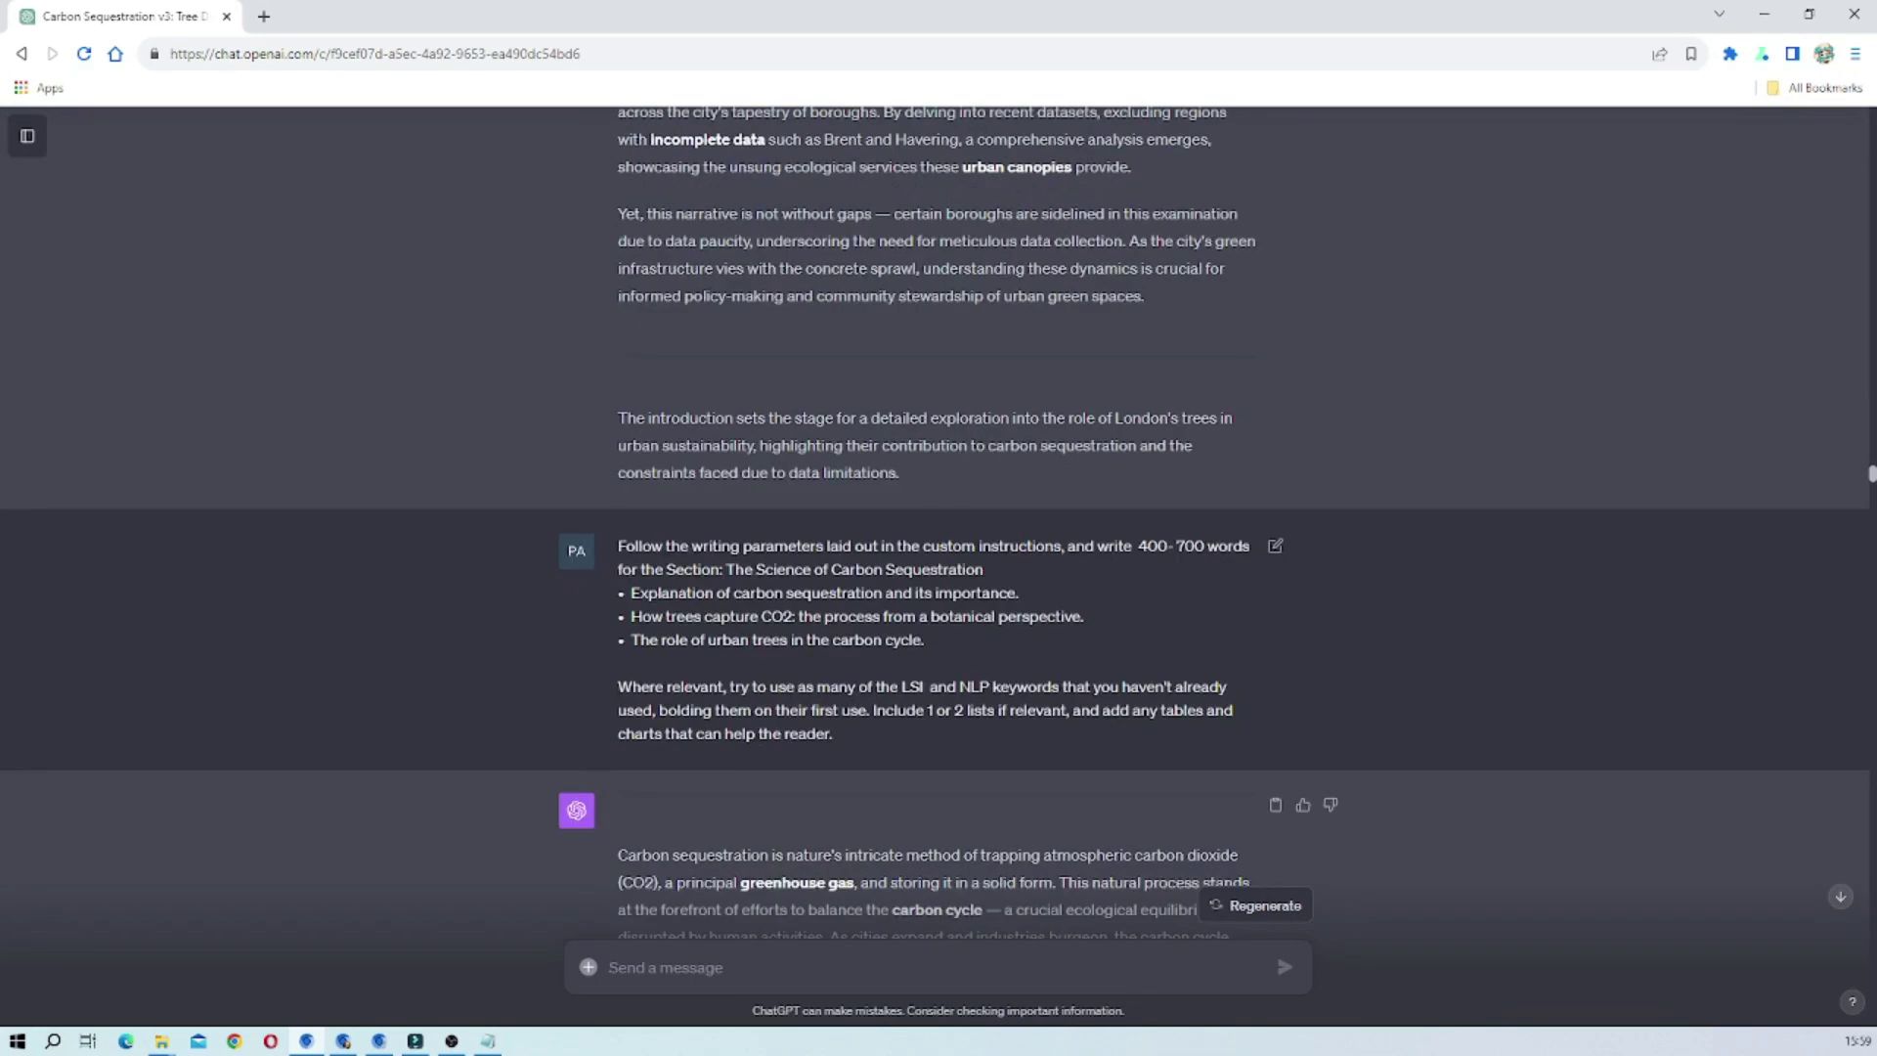
scroll(951, 393, down, 5)
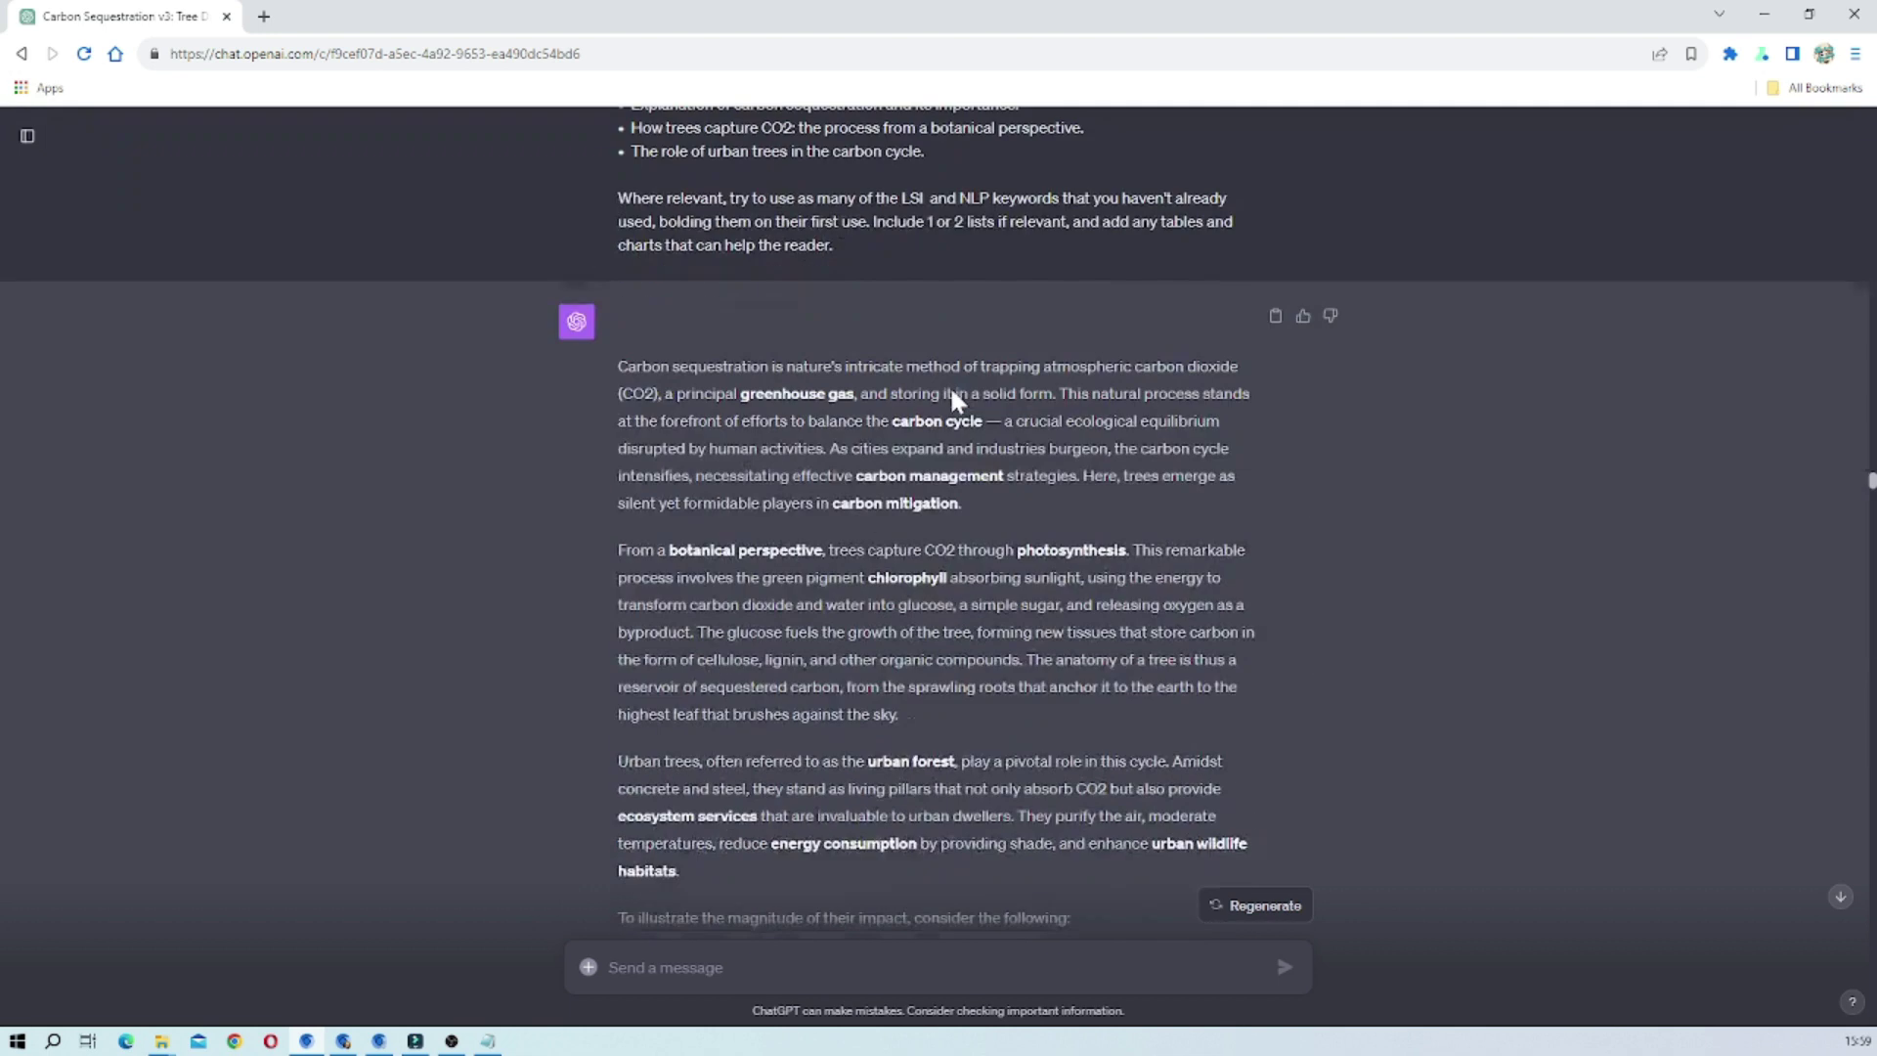
Step: Skim the Science of Carbon Sequestration section through its species table and conclusion, and return to the prompt that requested it
scroll(946, 420, down, 12)
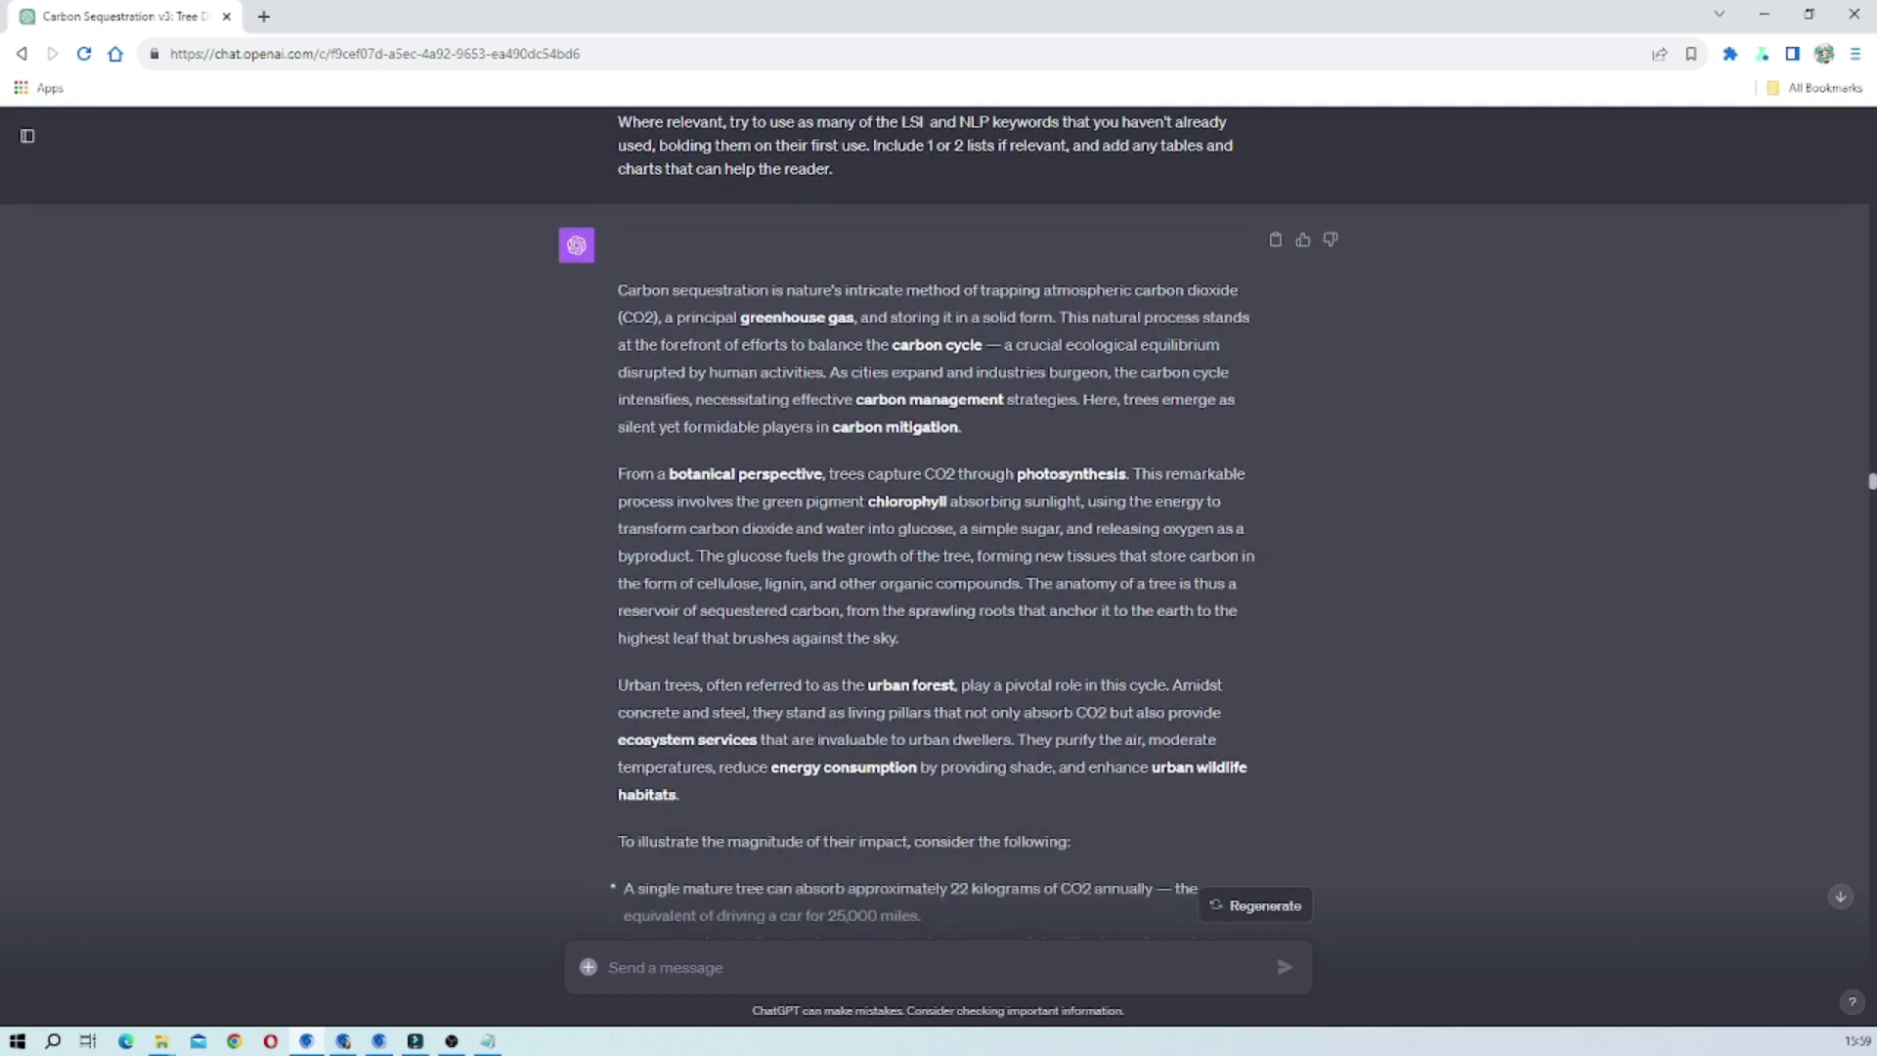
scroll(946, 420, down, 3)
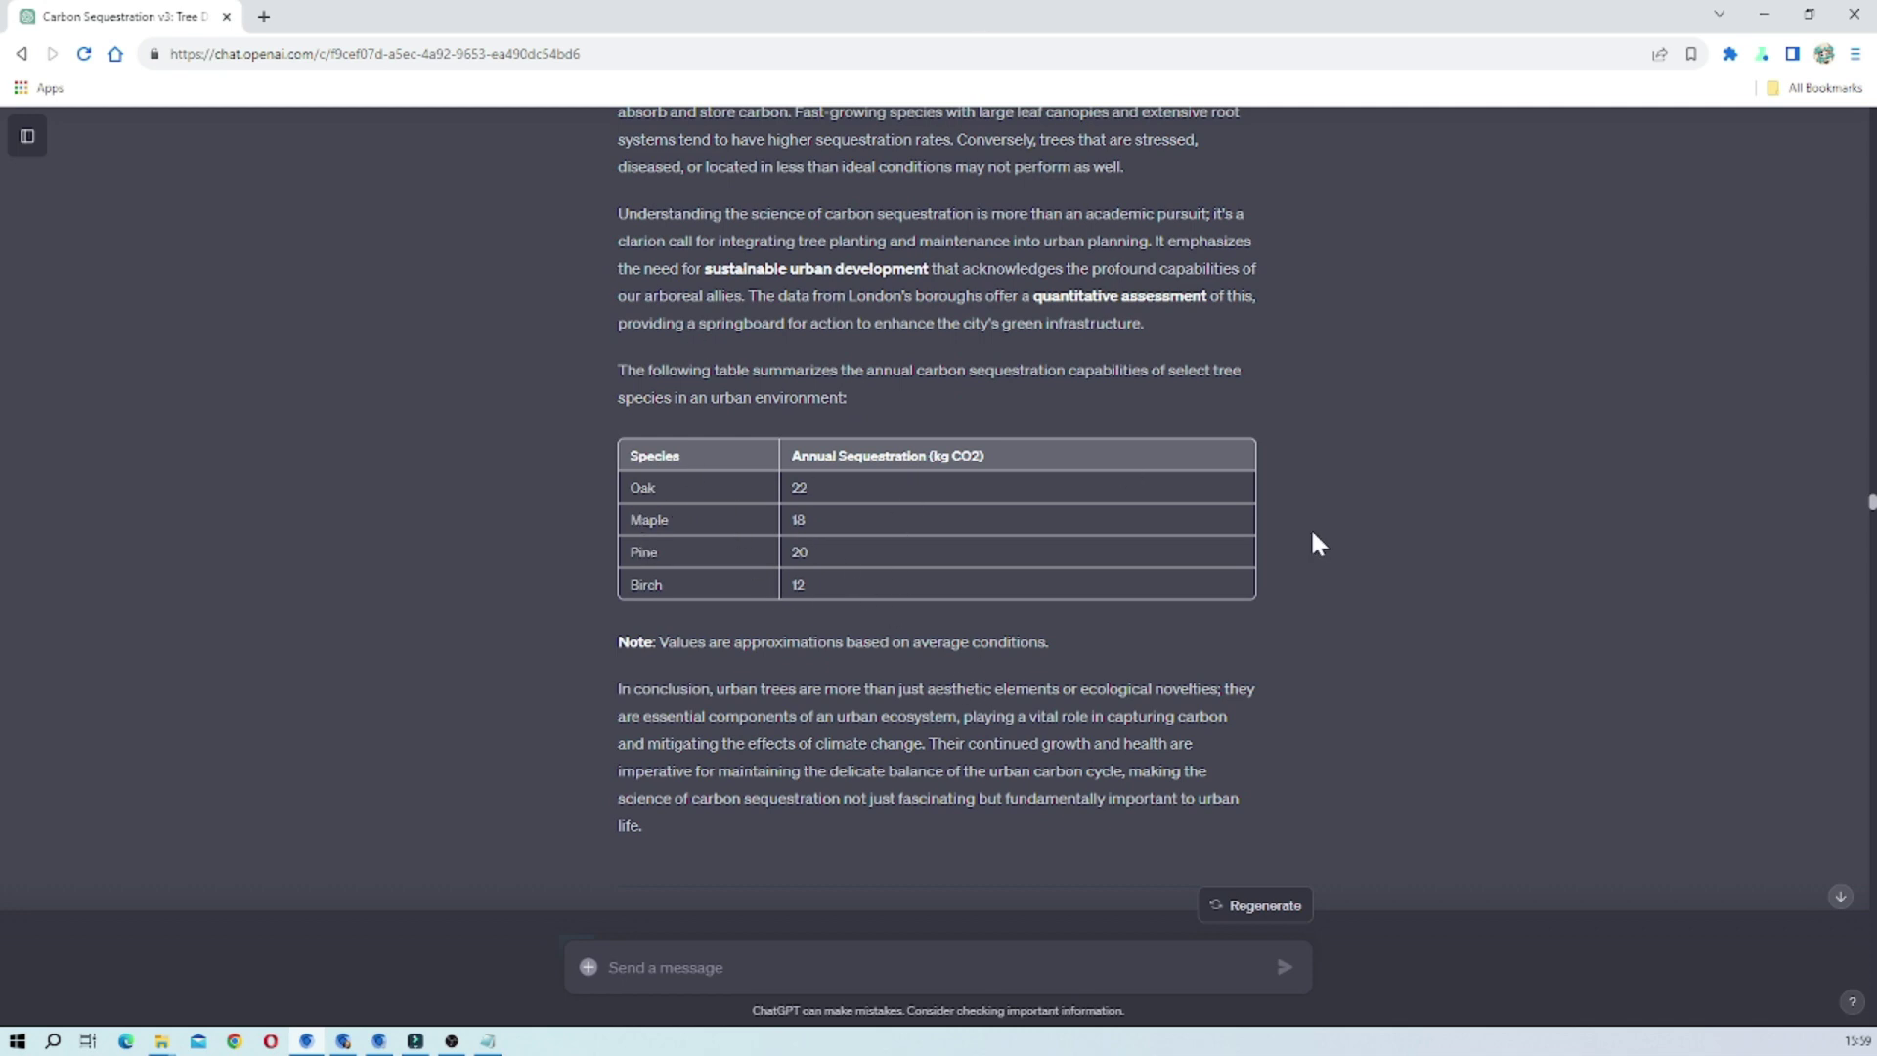
scroll(1309, 526, up, 5)
scroll(1257, 524, down, 6)
scroll(1133, 526, down, 3)
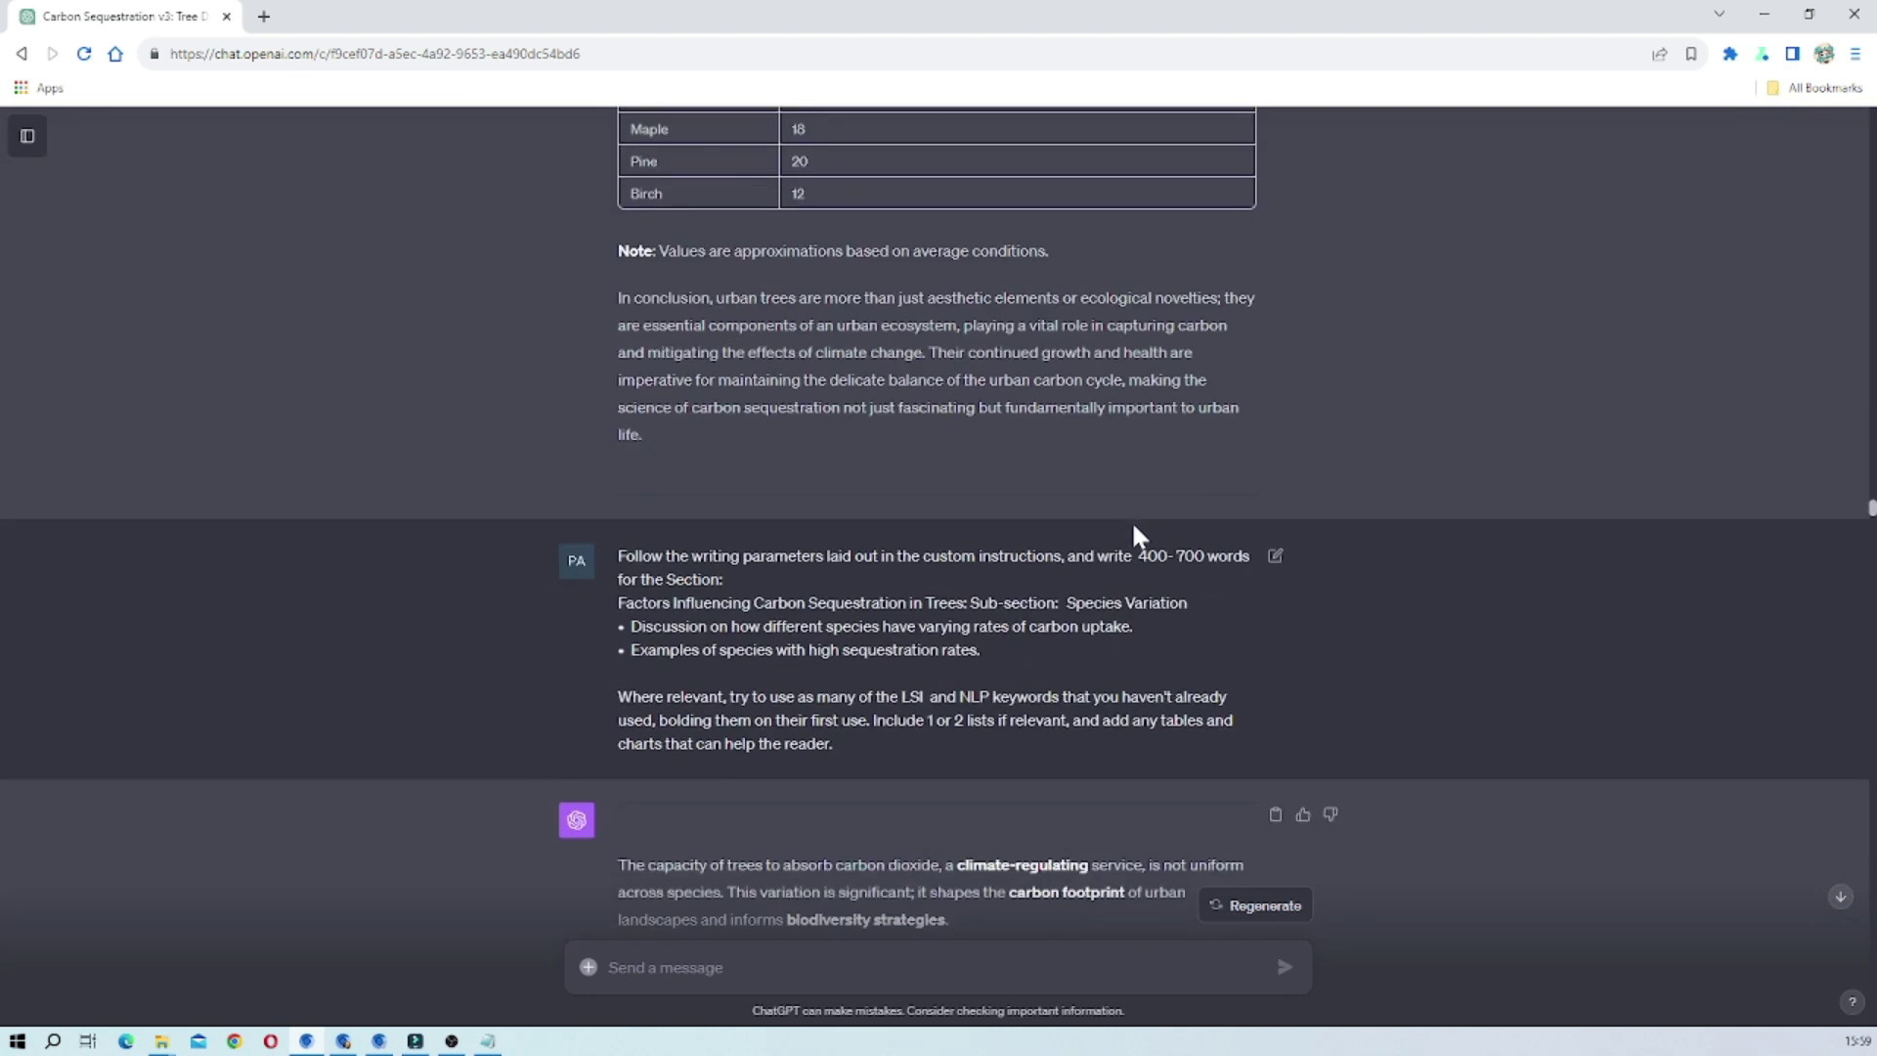
scroll(1012, 178, up, 5)
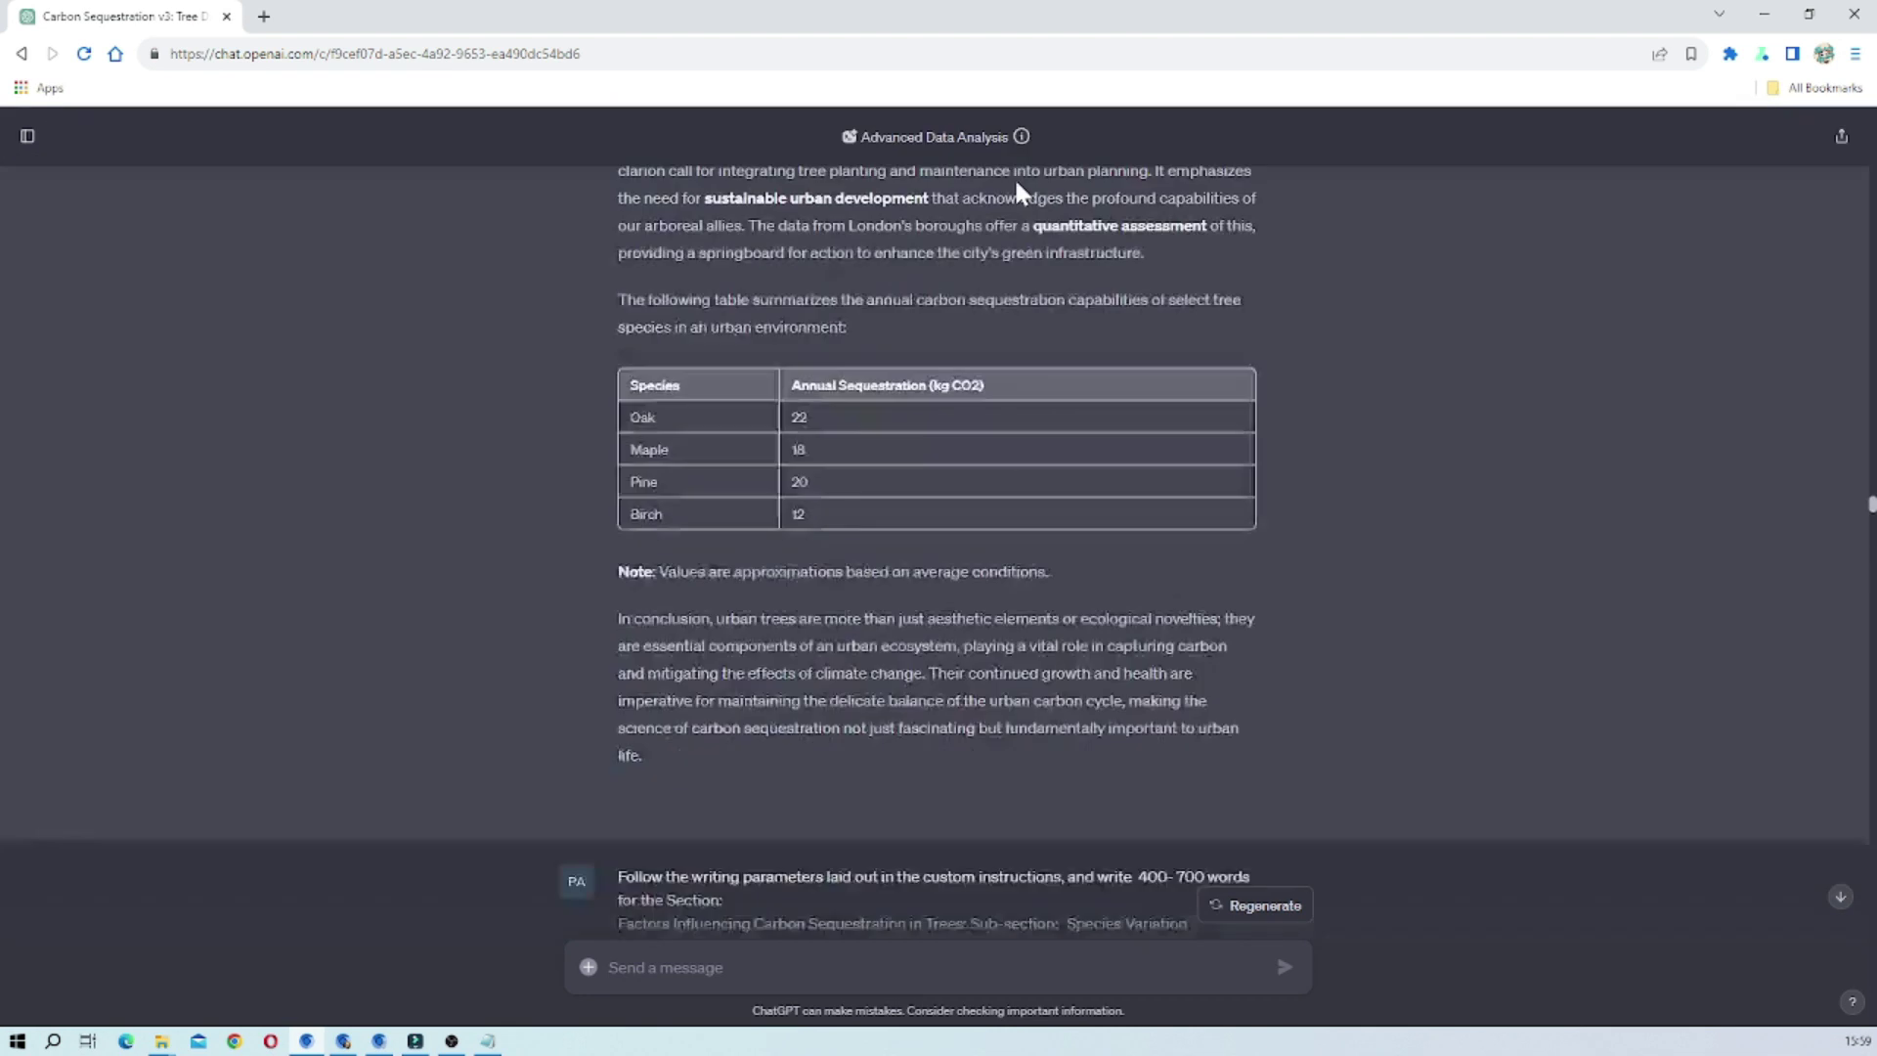
scroll(1165, 567, up, 18)
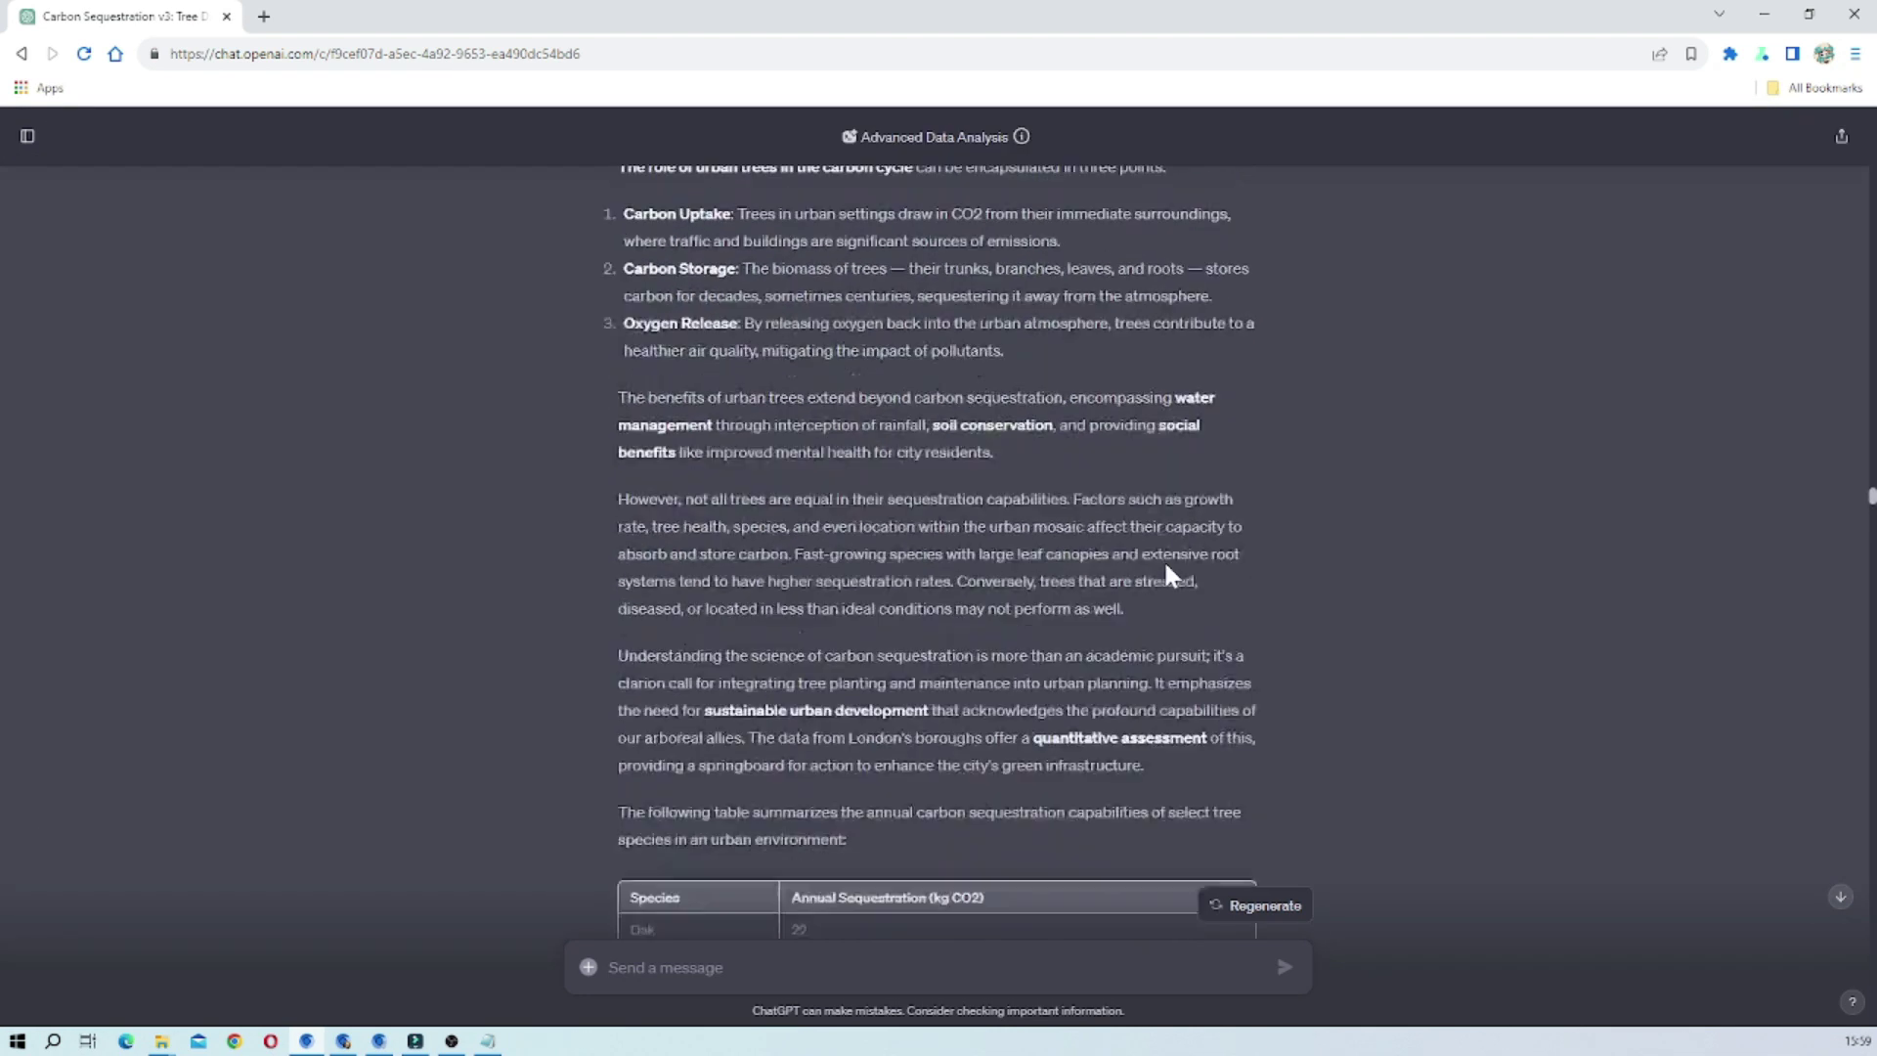
scroll(1165, 571, down, 5)
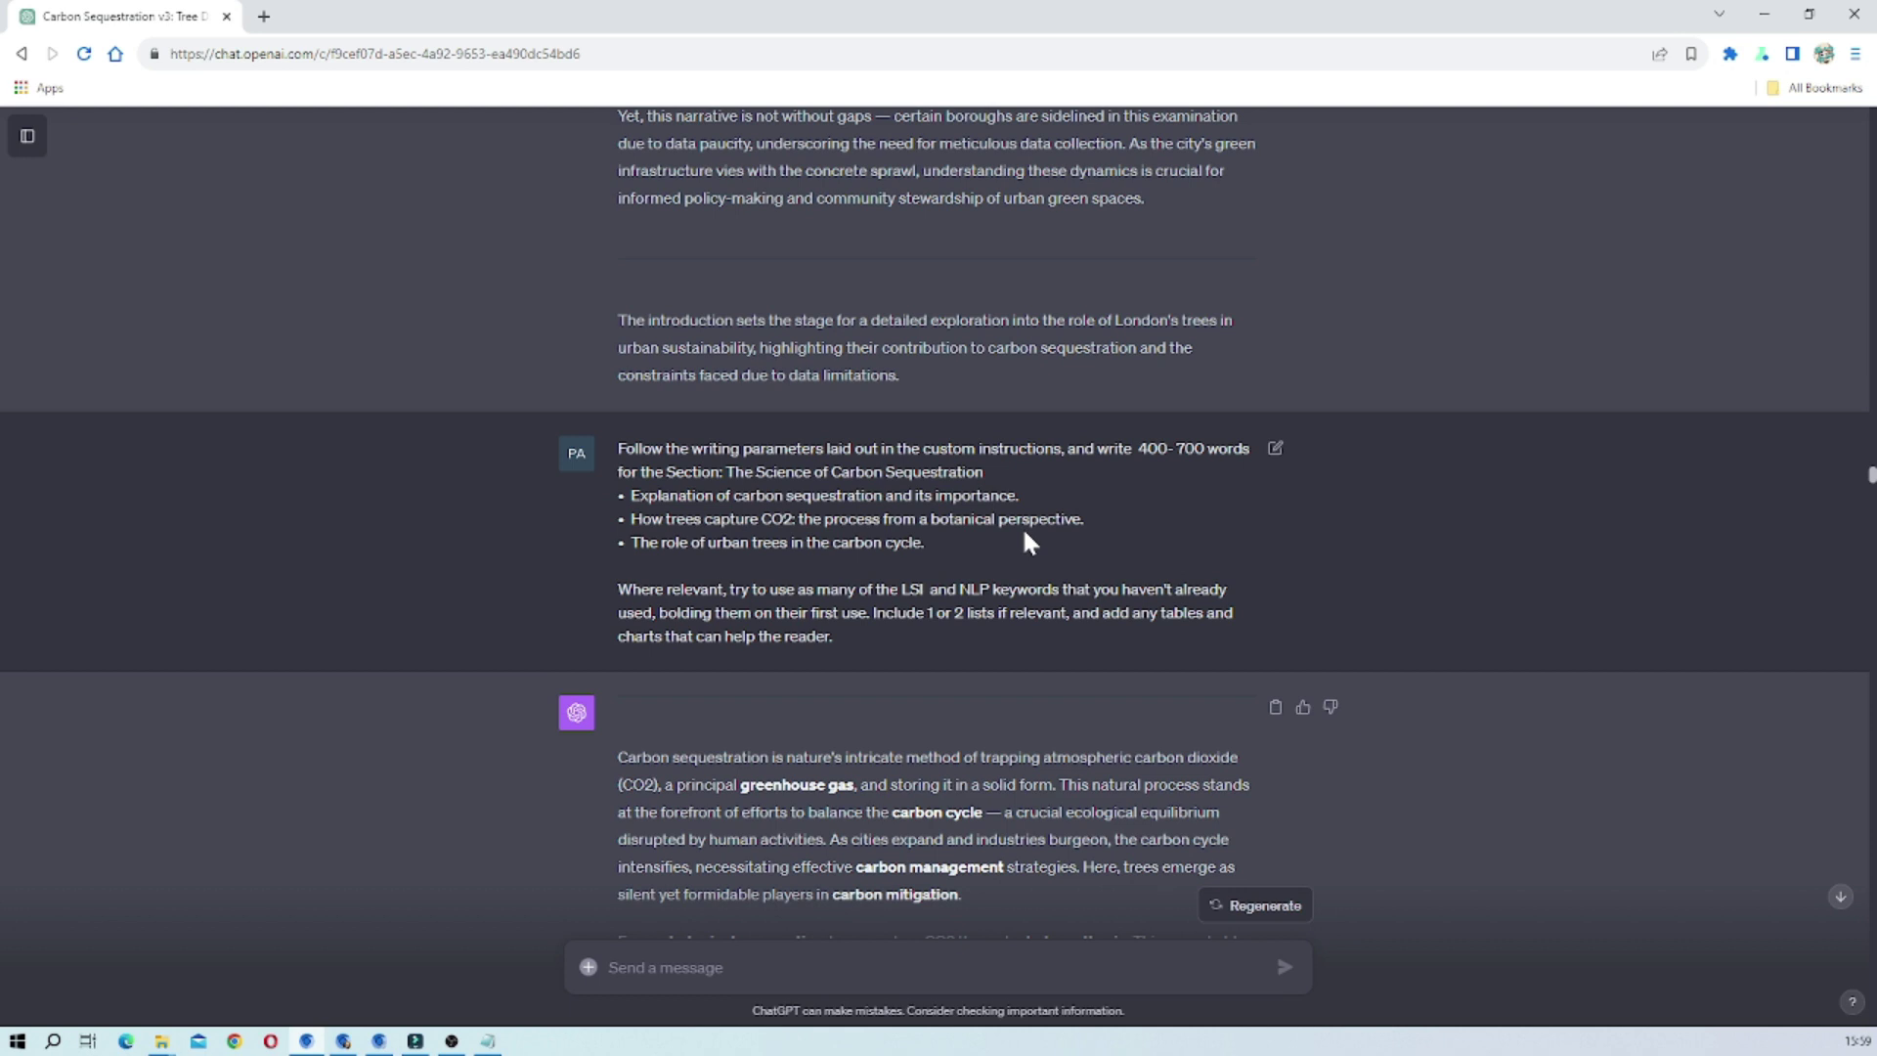
Step: Highlight "Sub-section: Species Variation" and its two bullets in the prompt for Factors Influencing Carbon Sequestration in Trees
scroll(1025, 531, down, 8)
scroll(1024, 535, down, 20)
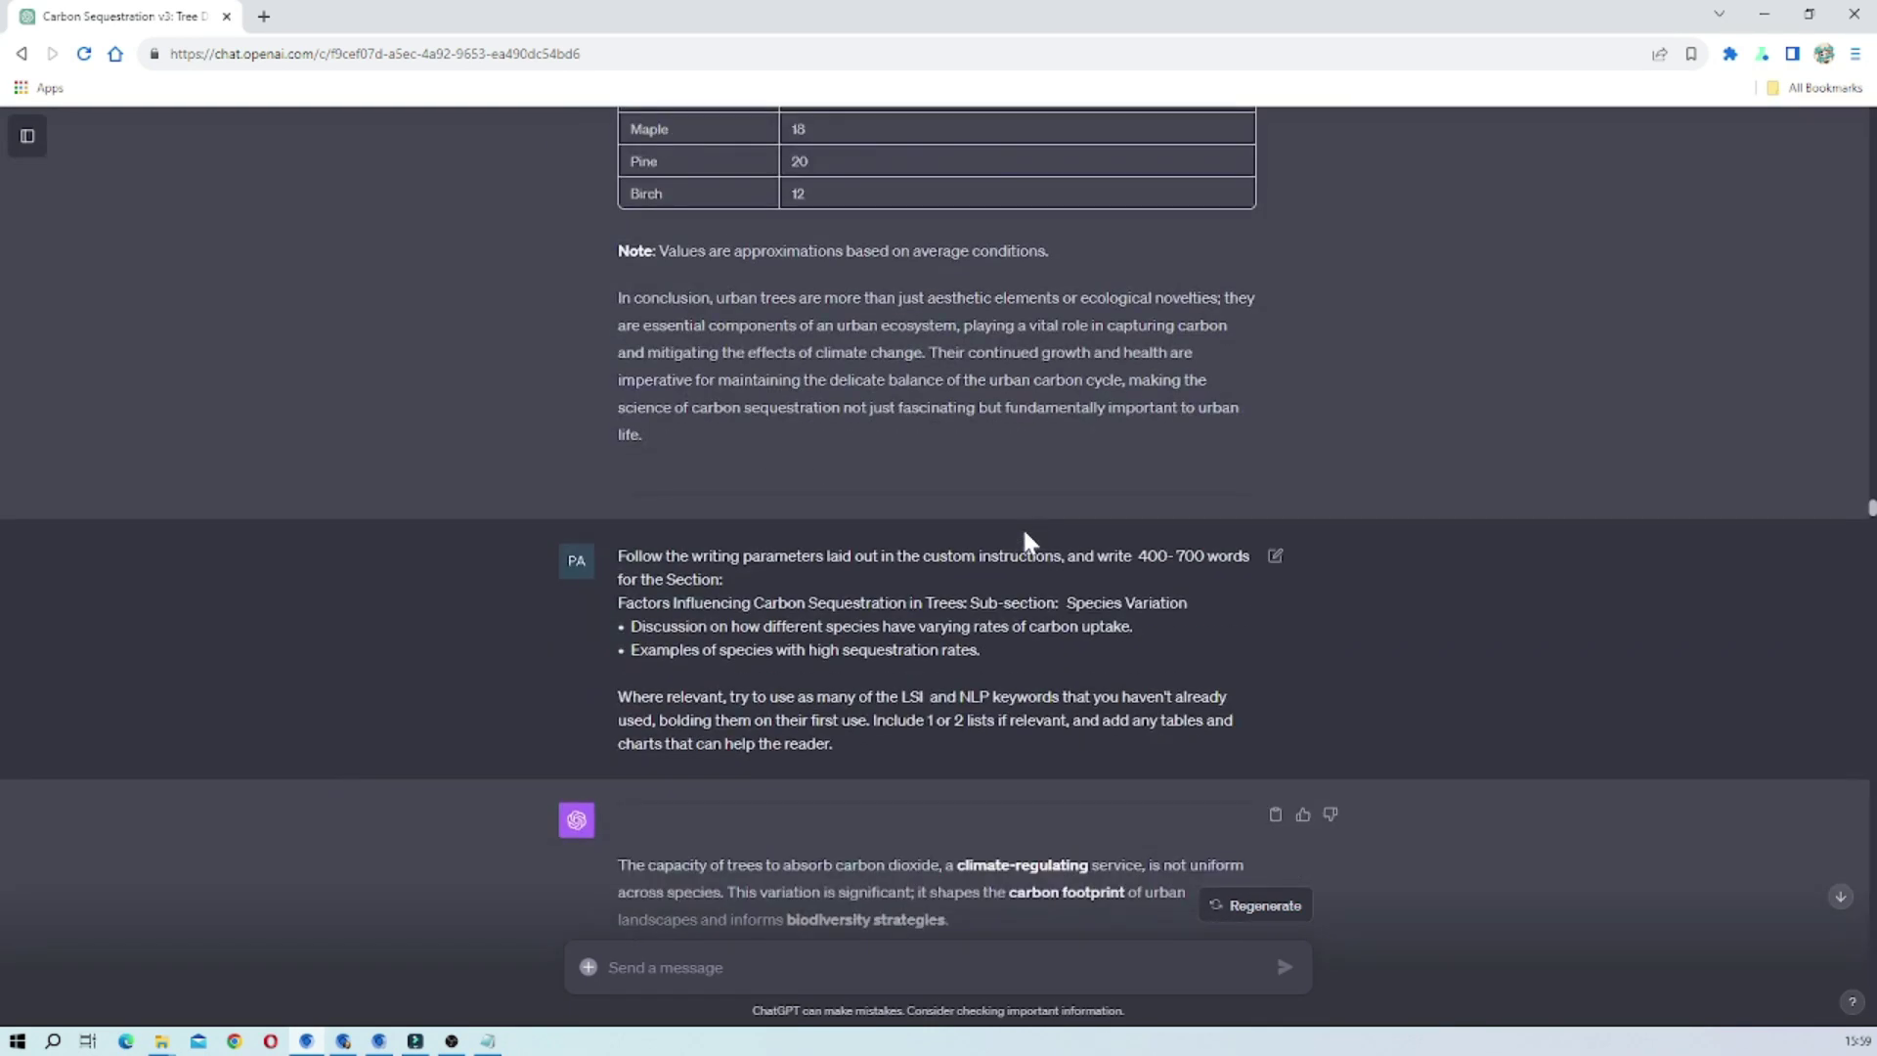
scroll(1024, 534, down, 4)
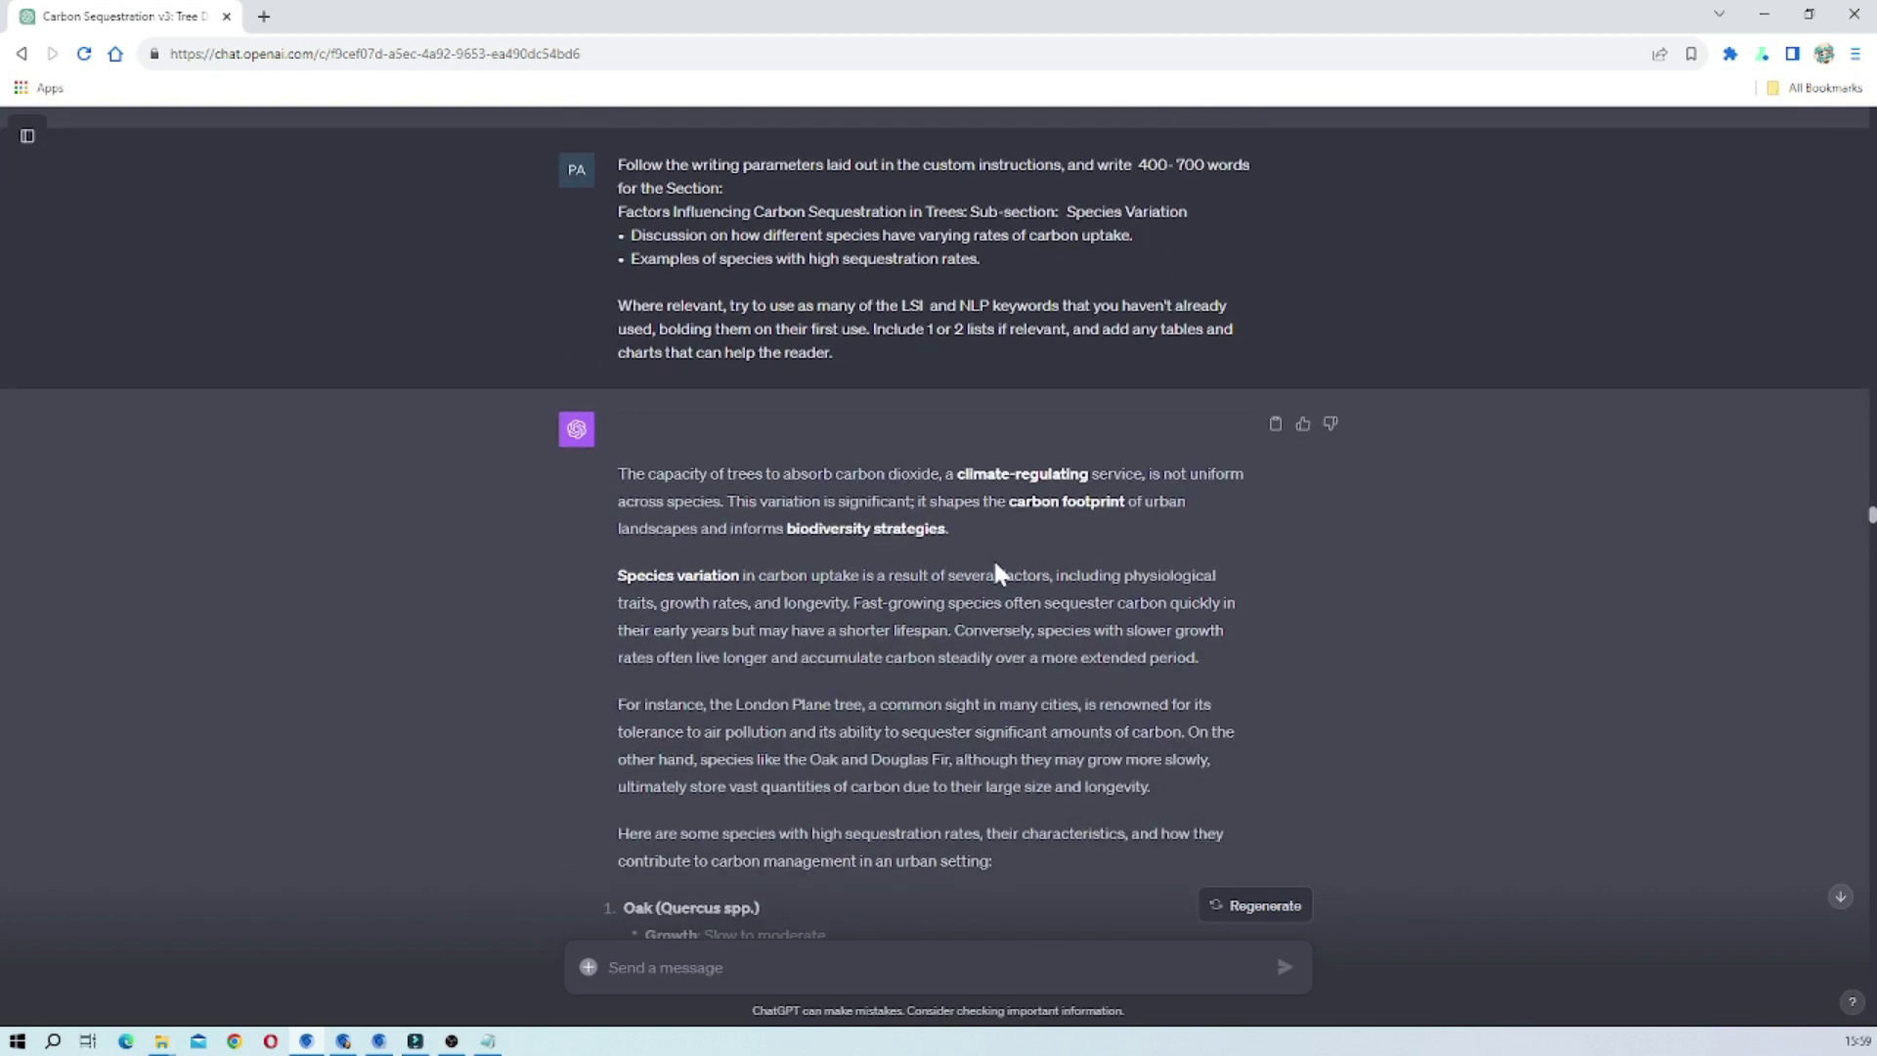
scroll(997, 571, down, 5)
scroll(999, 570, up, 4)
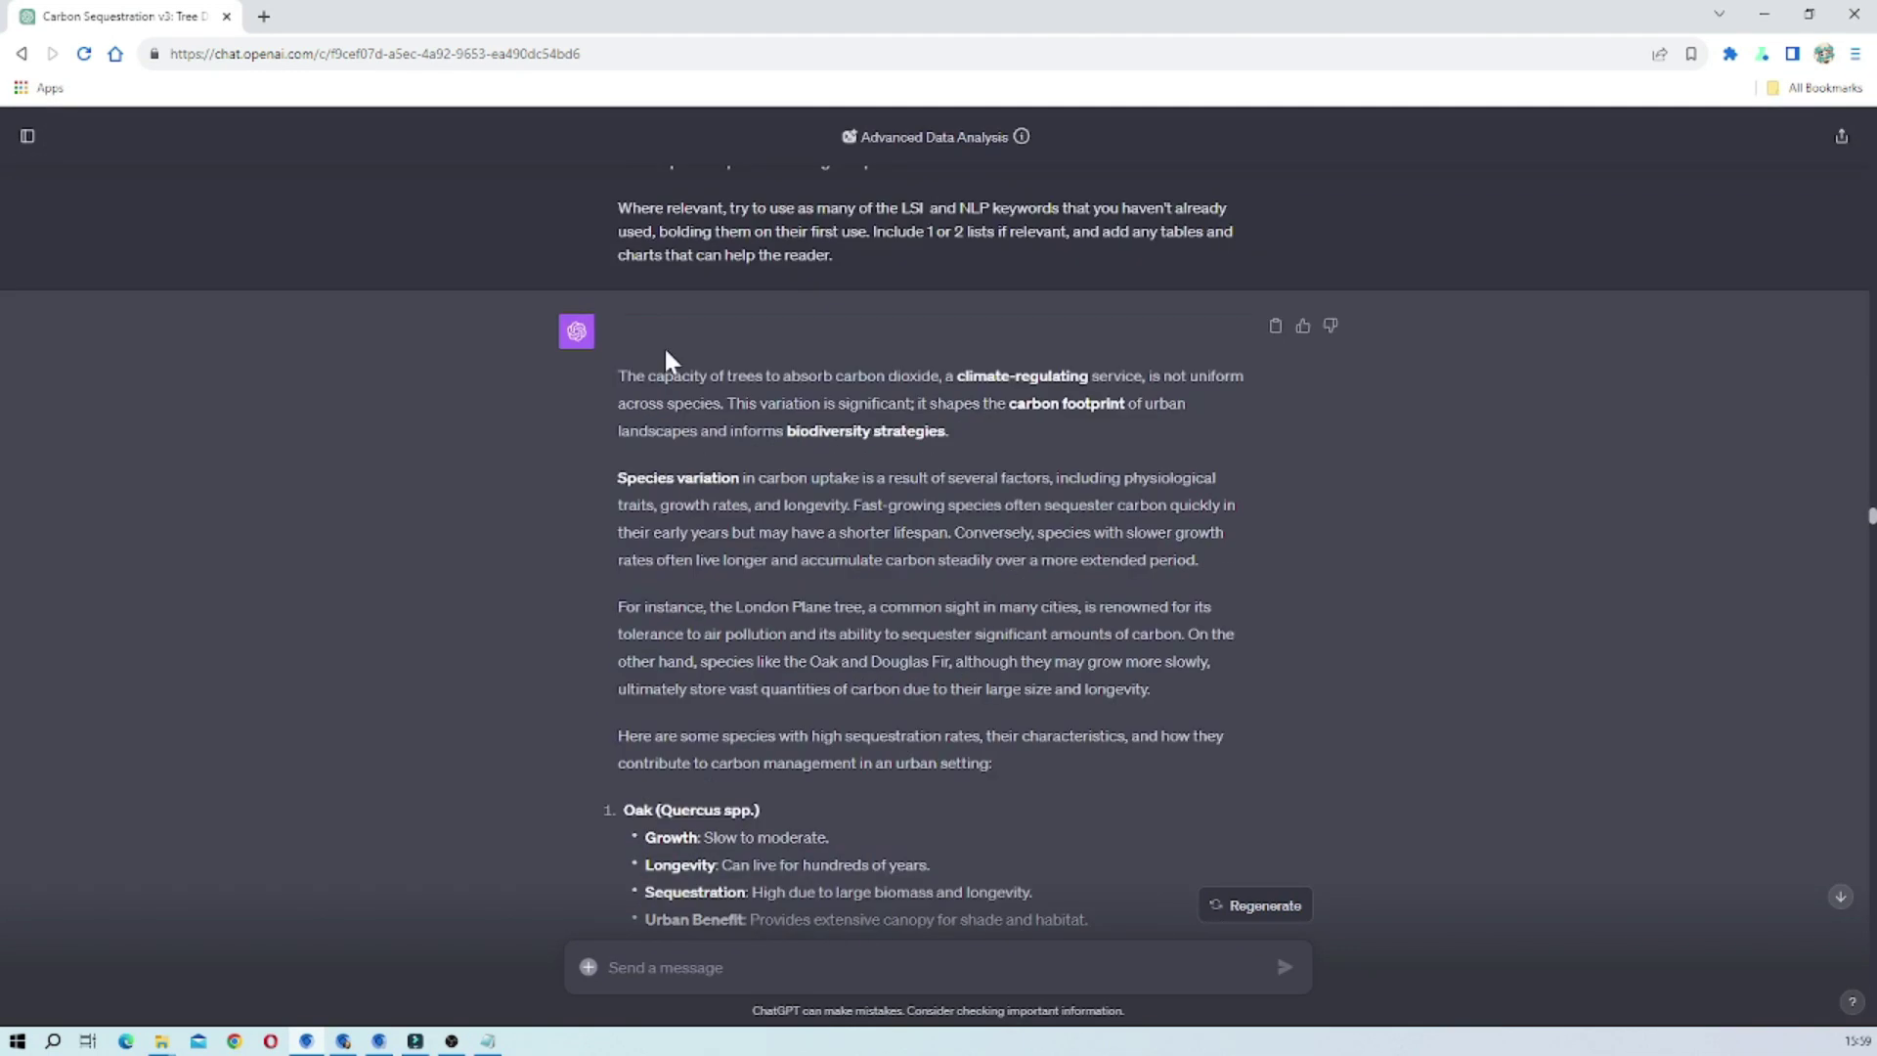
scroll(1198, 489, up, 3)
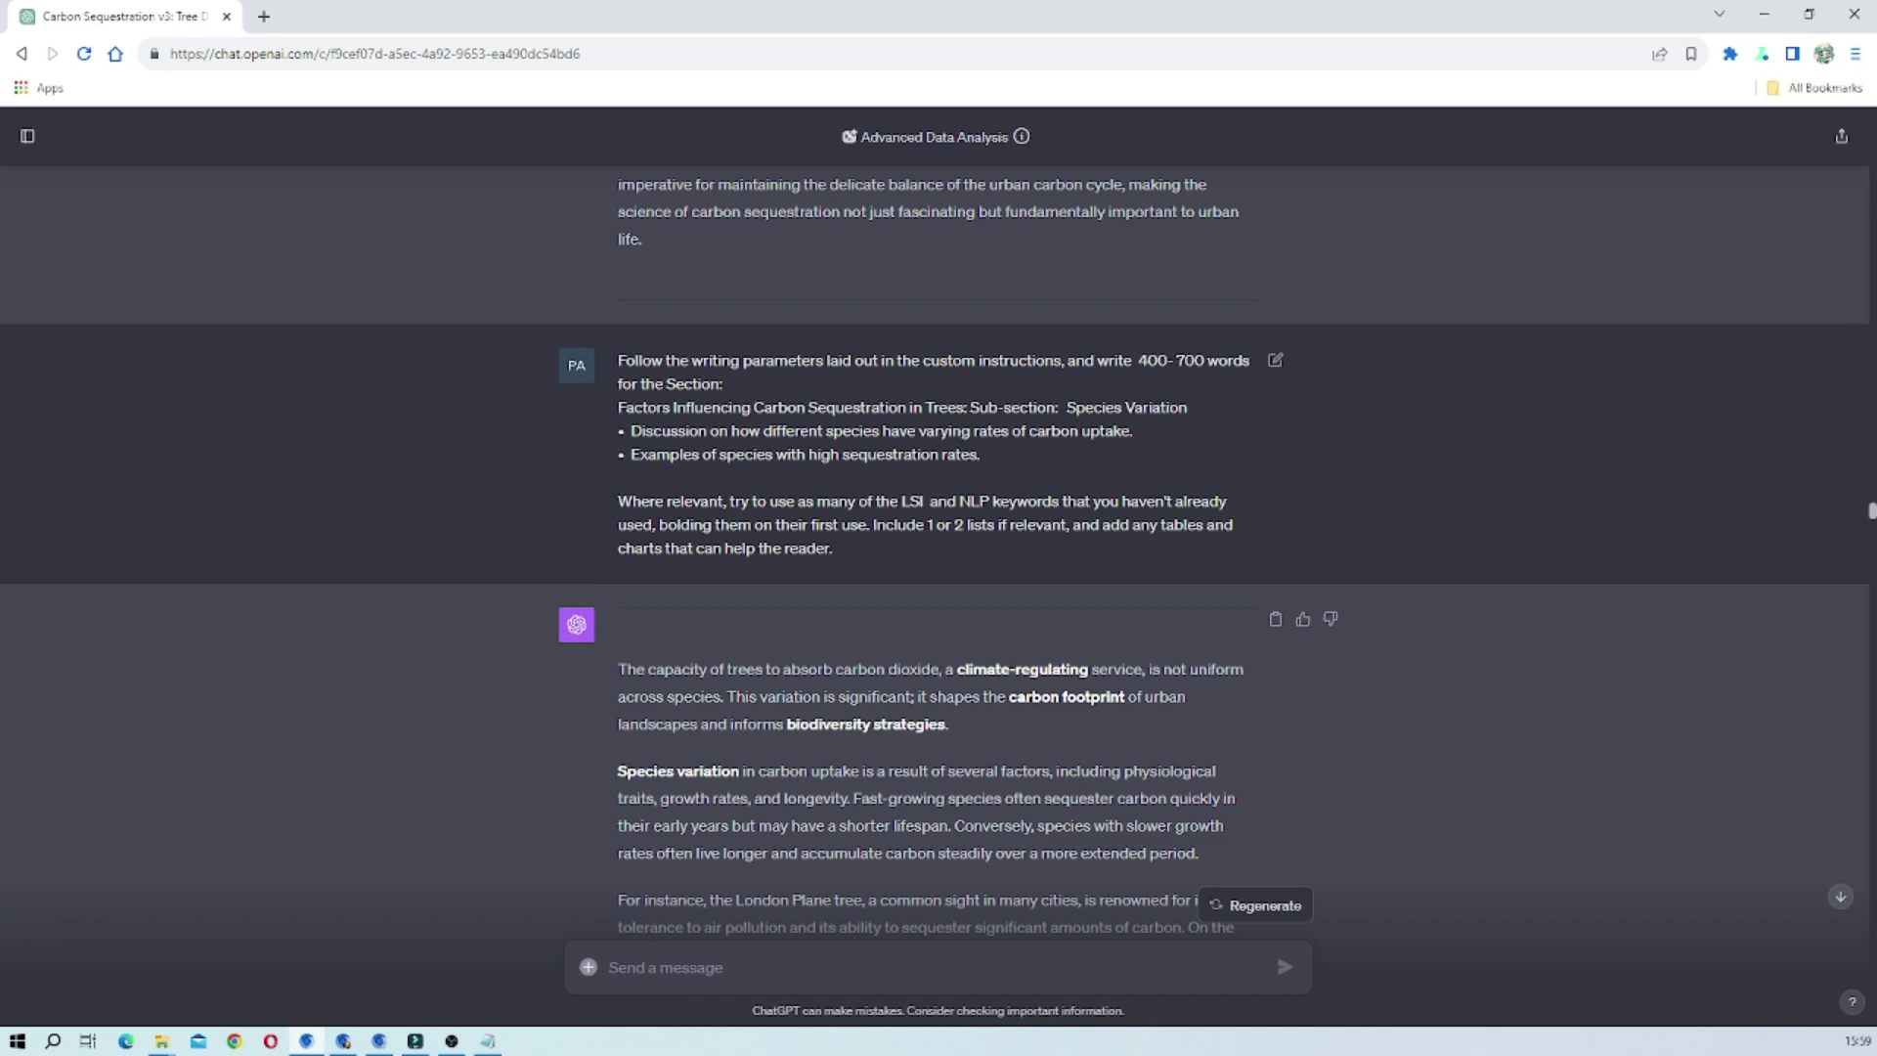
drag(970, 407, 1063, 451)
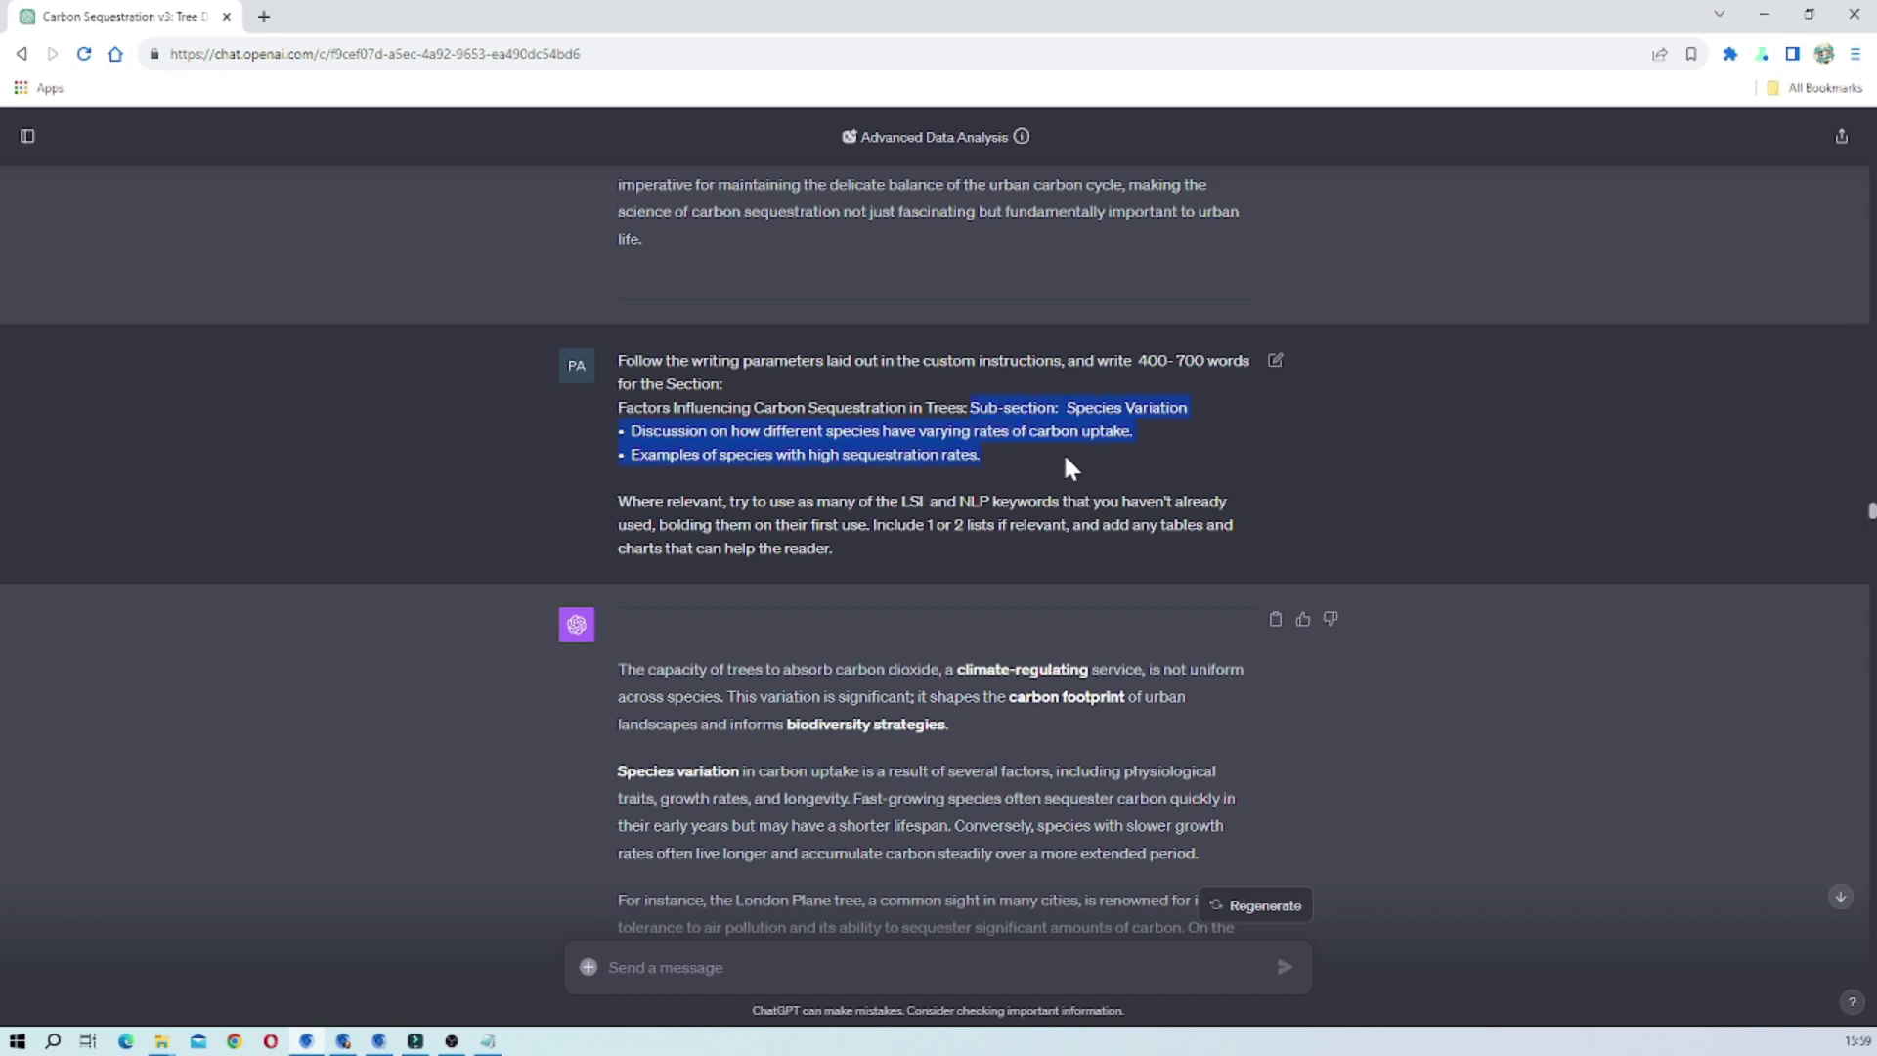
Step: Highlight the words "In conclusion" in the final paragraph of the Science of Carbon Sequestration section
scroll(1017, 296, up, 3)
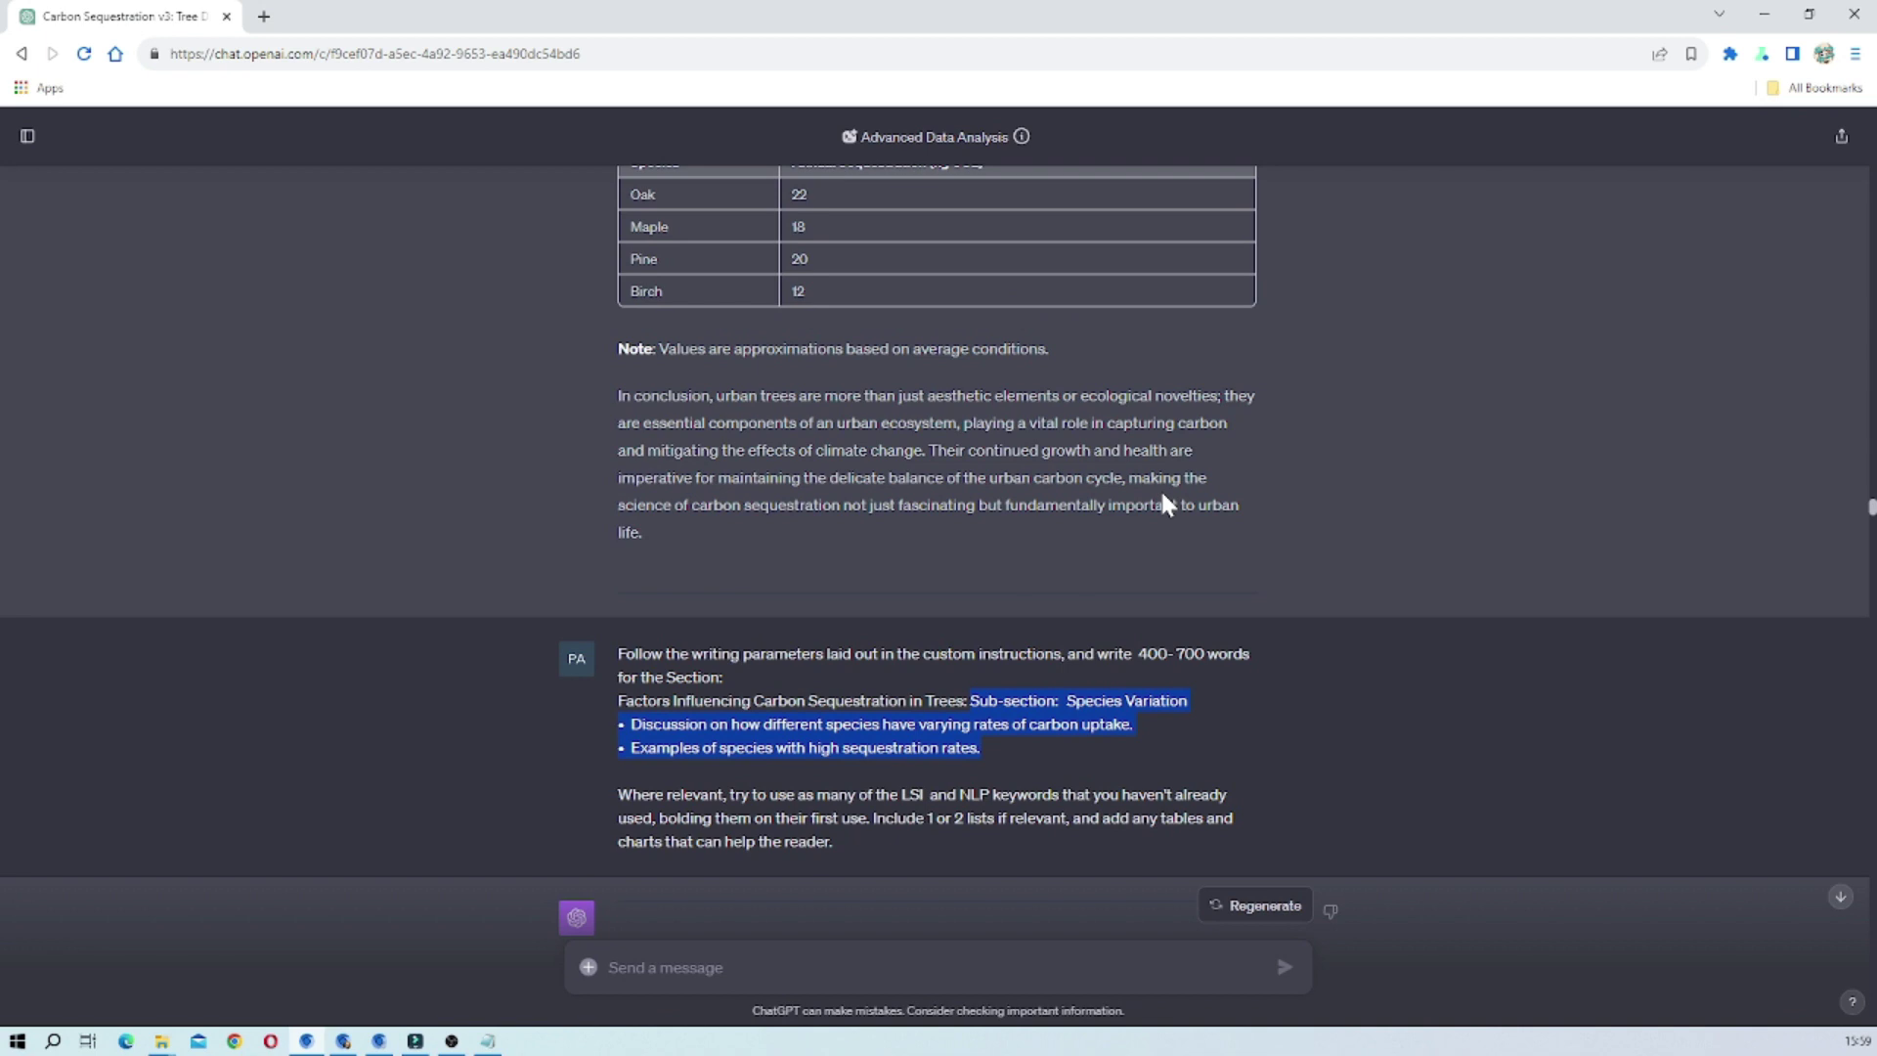
scroll(506, 332, up, 3)
scroll(653, 547, down, 2)
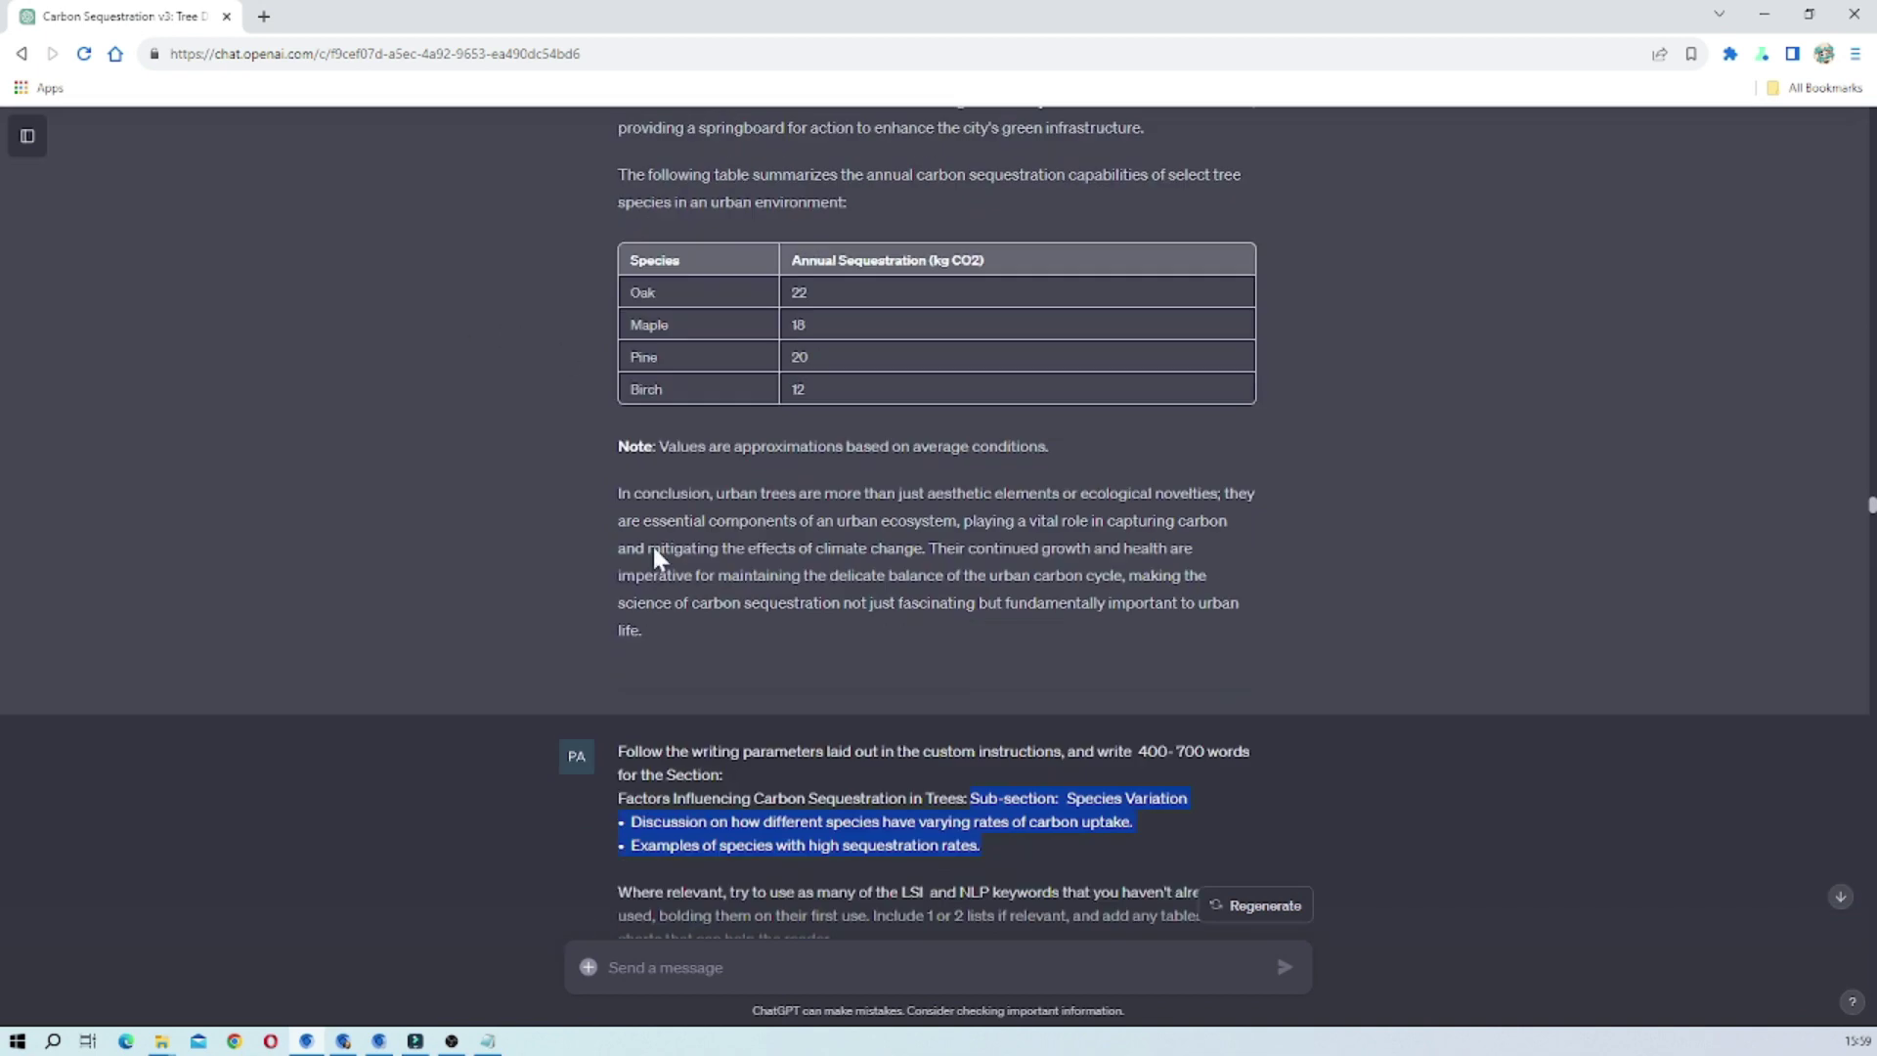
click(653, 548)
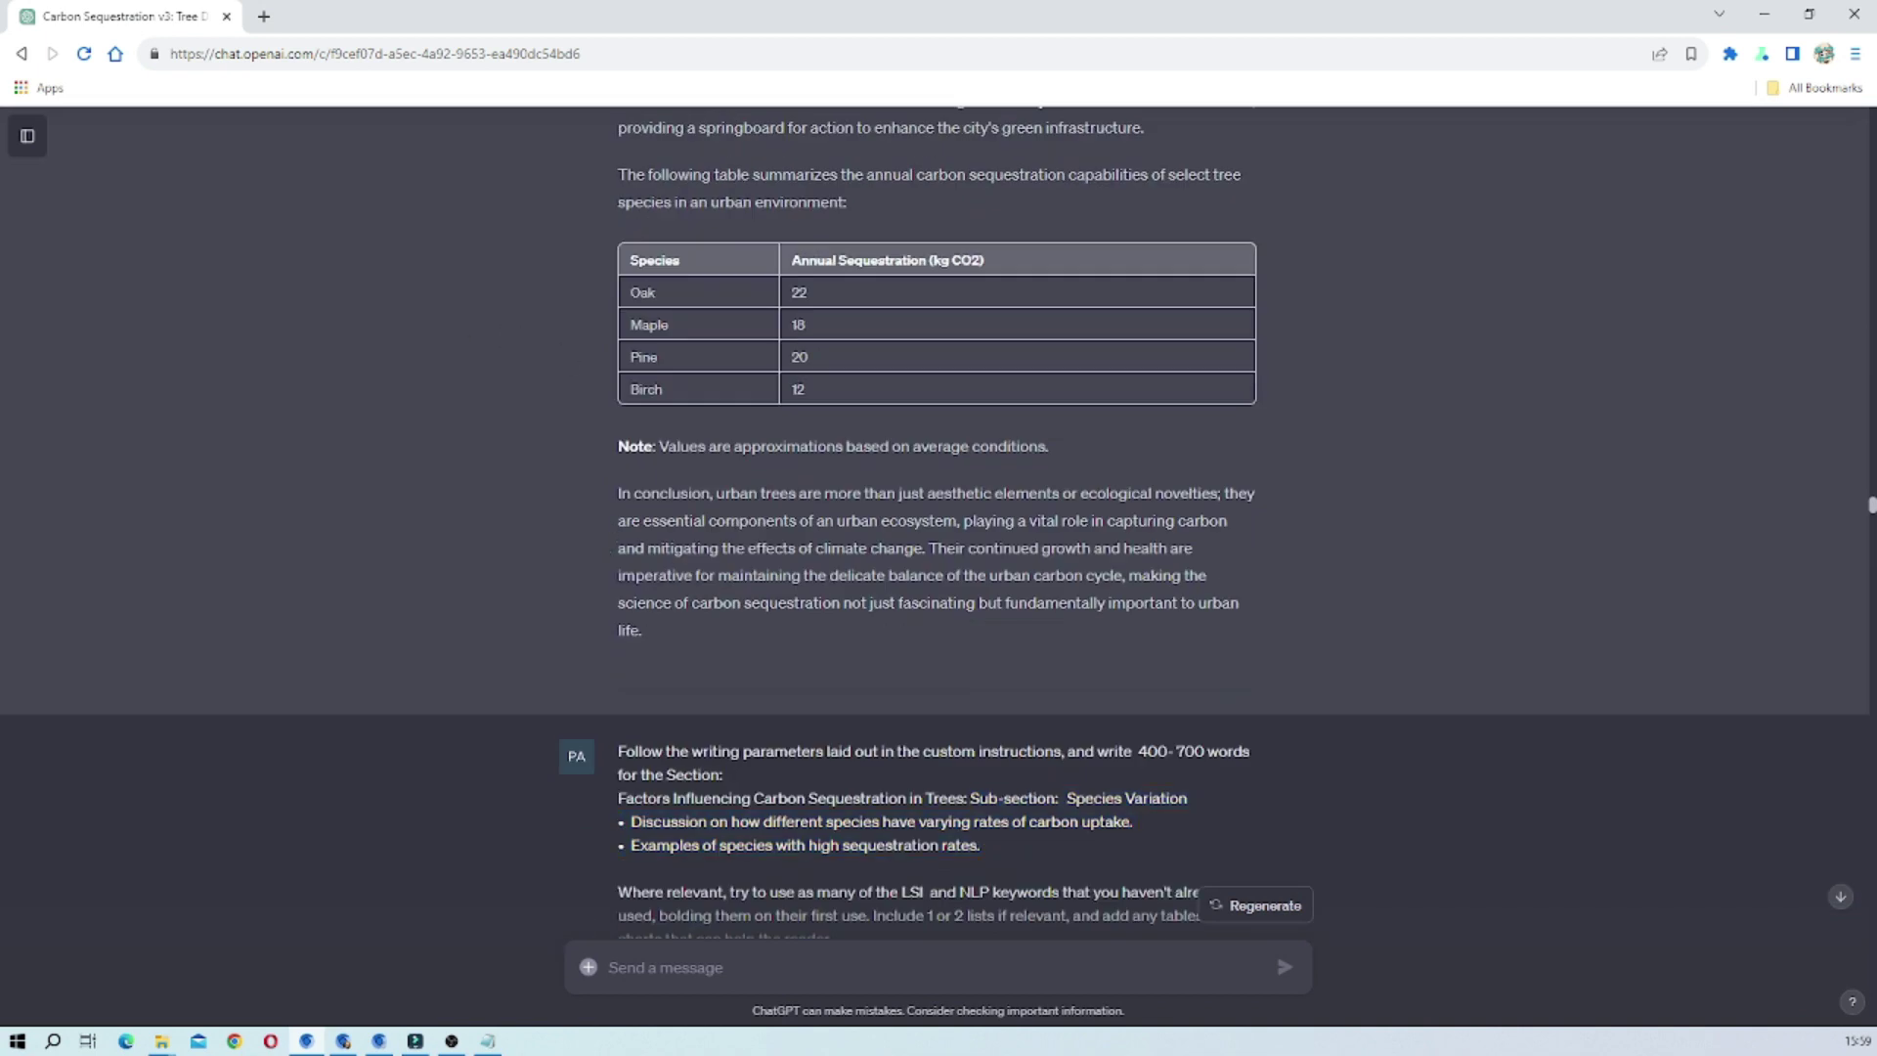
drag(617, 493, 713, 492)
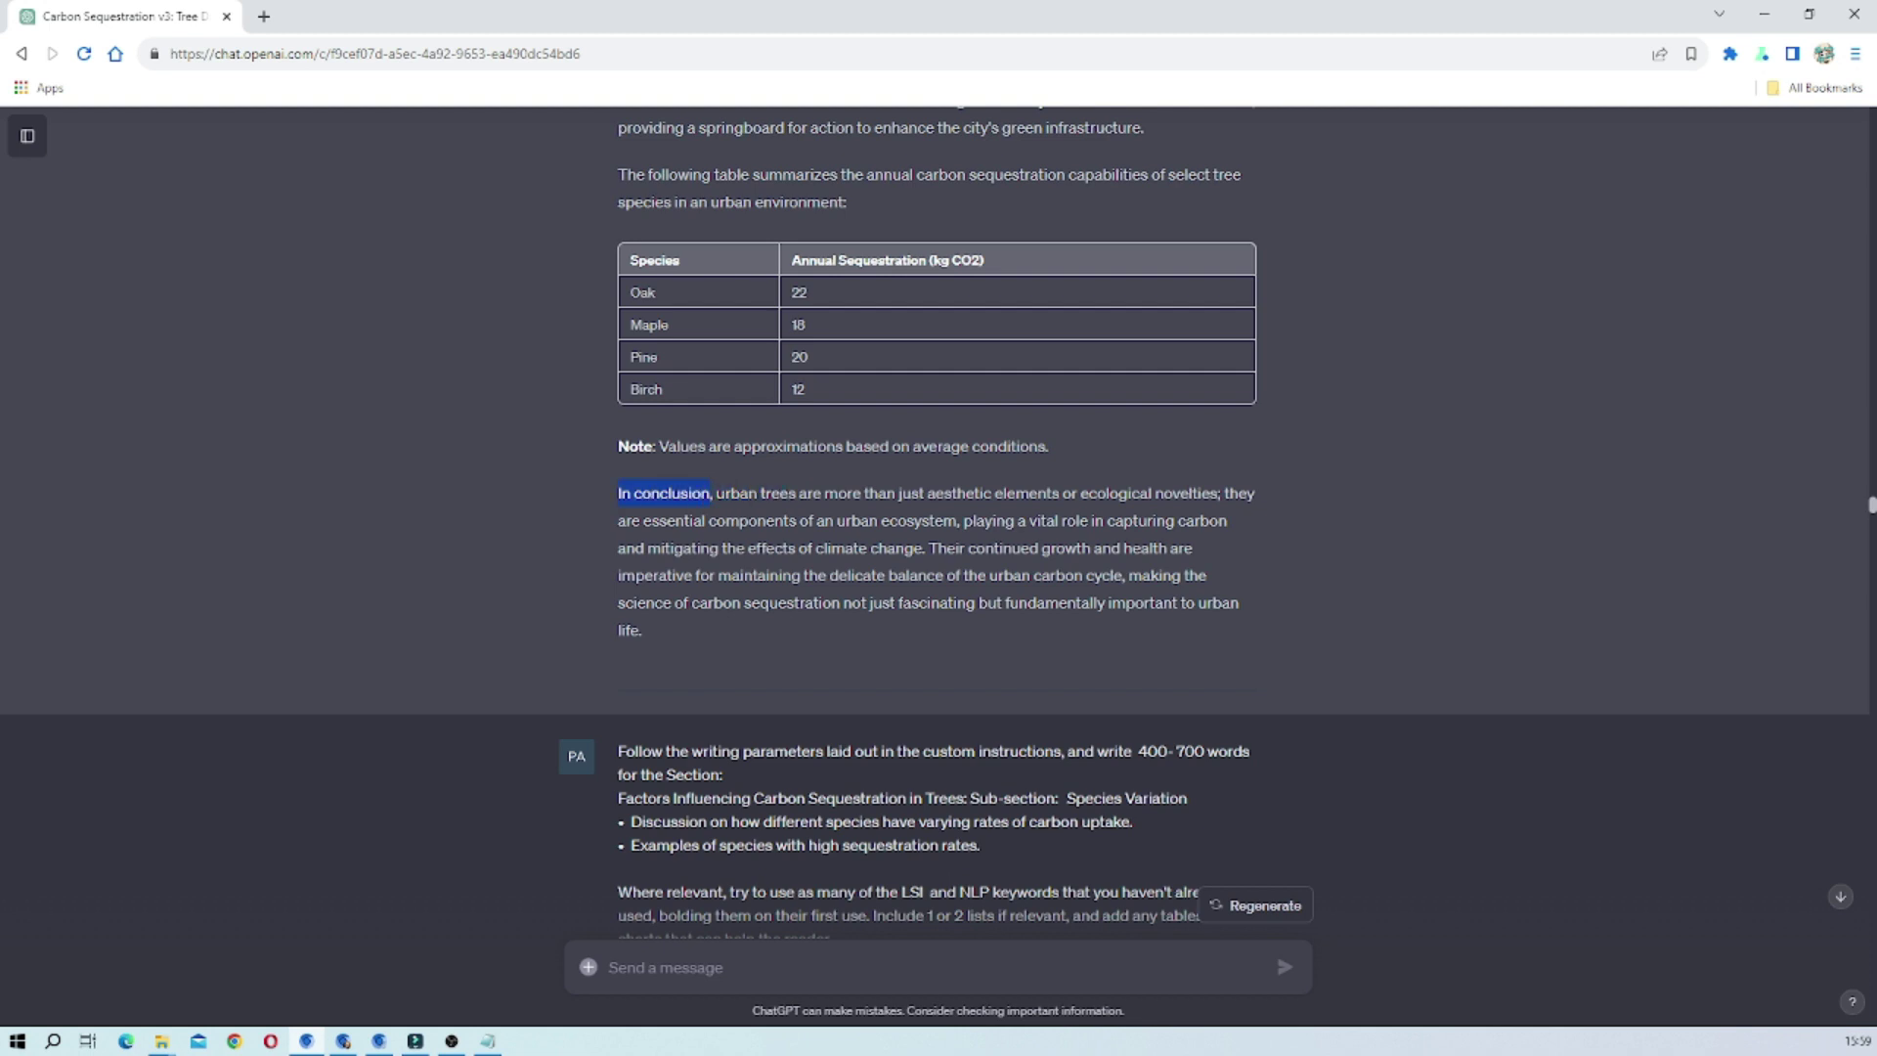
Step: Recheck the Science of Carbon Sequestration section and read the Species Variation response down to its sequestration rate table
scroll(1284, 498, up, 20)
scroll(1283, 498, down, 4)
scroll(1284, 498, down, 20)
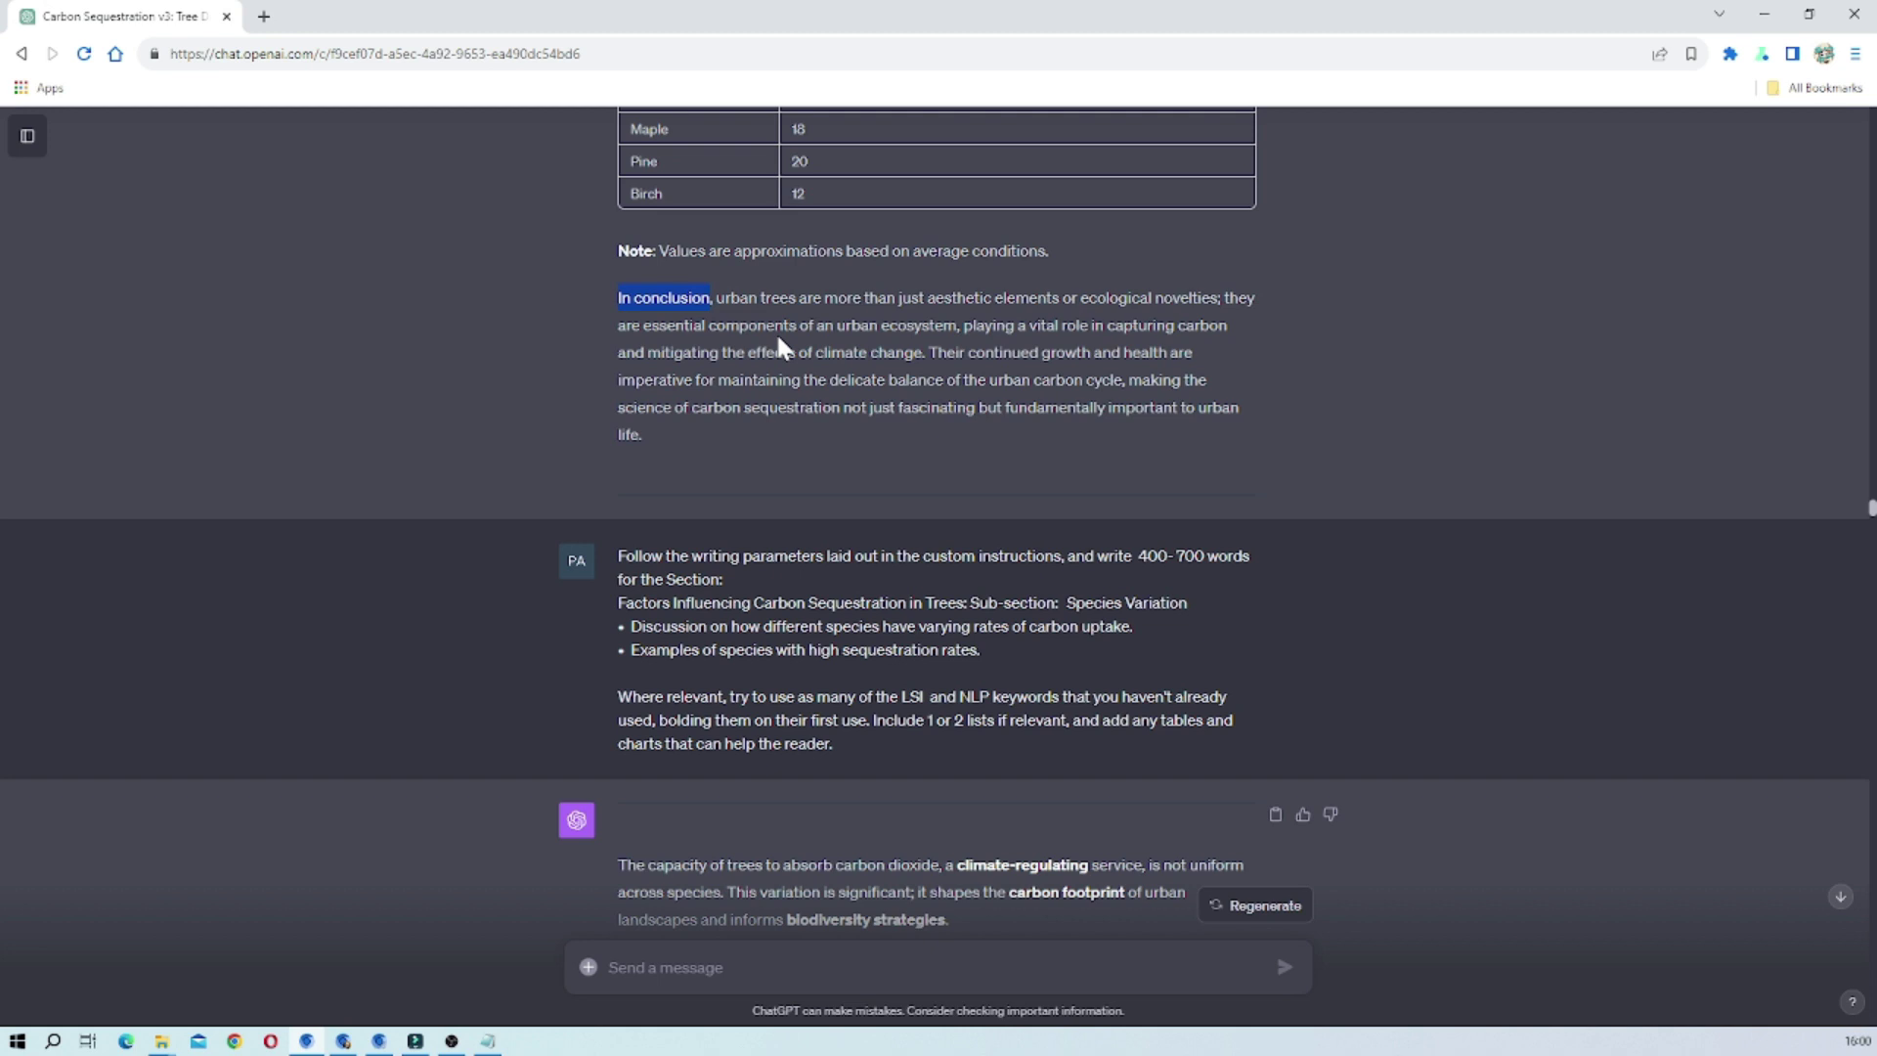
scroll(776, 332, down, 3)
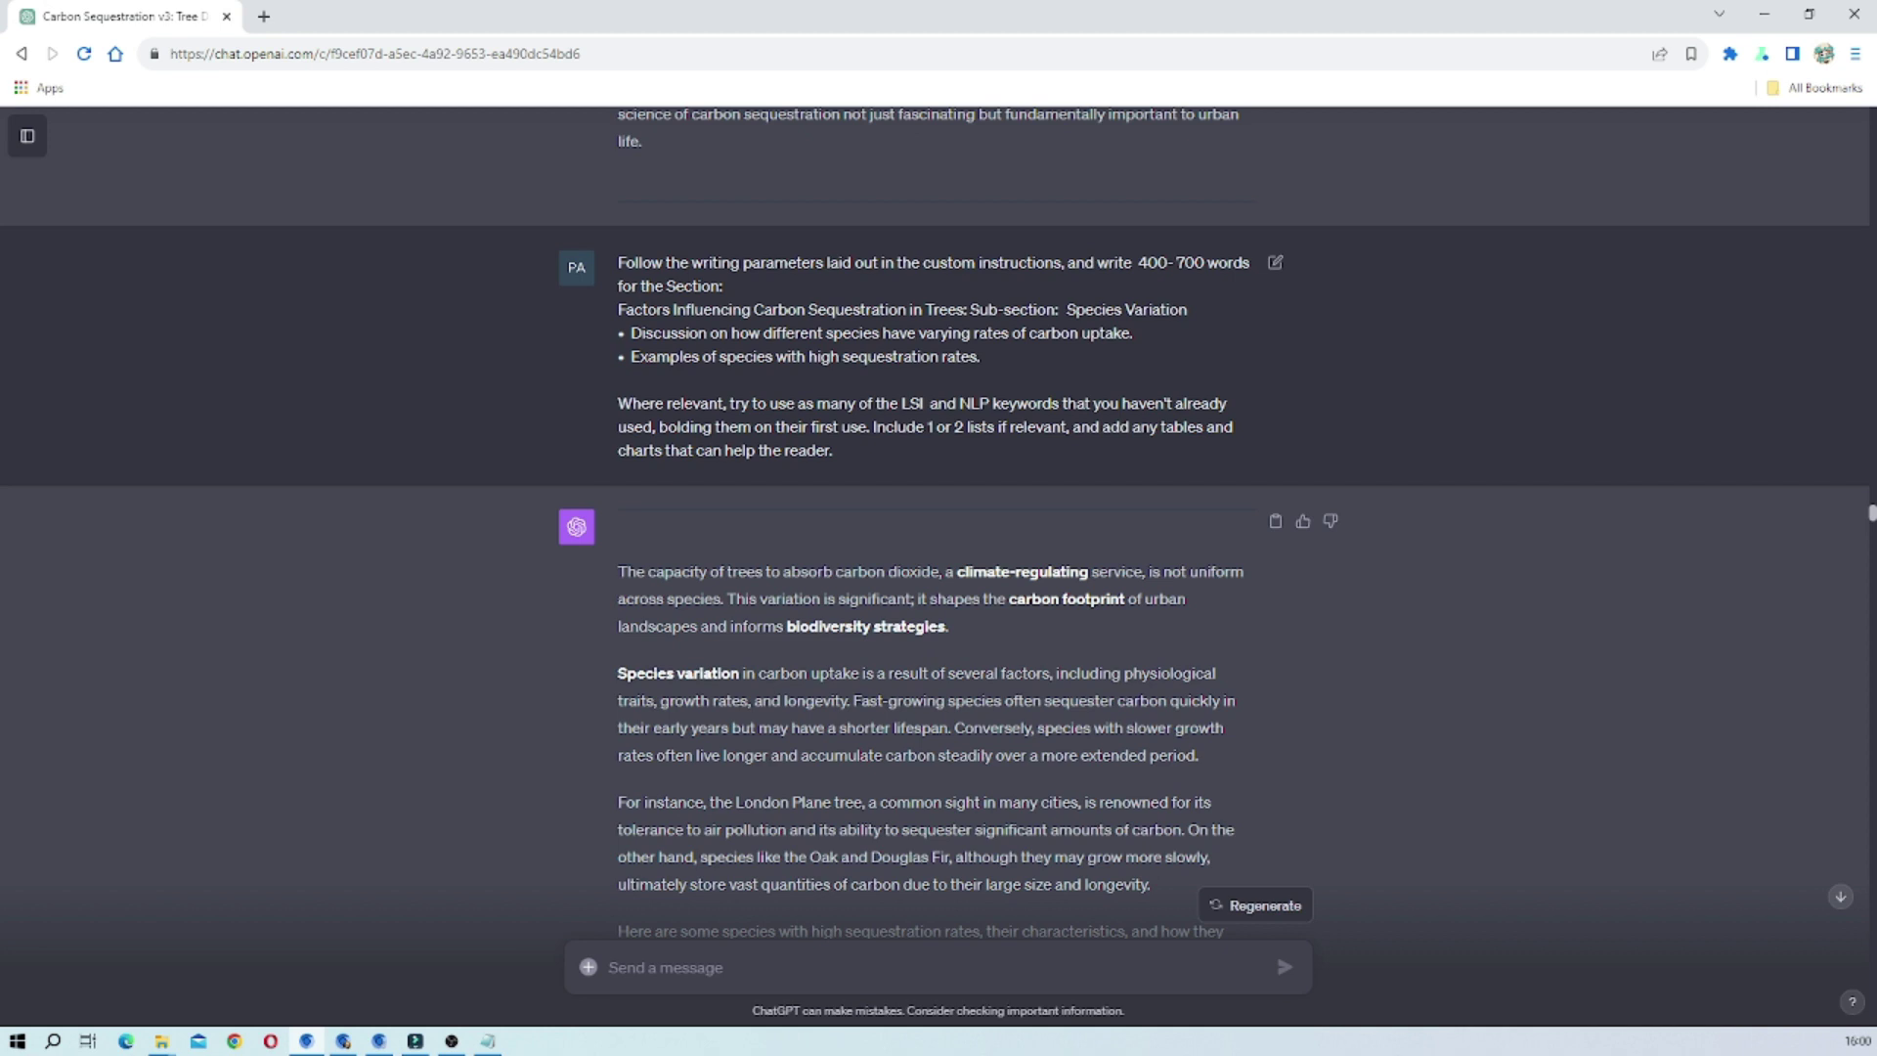
scroll(967, 322, down, 10)
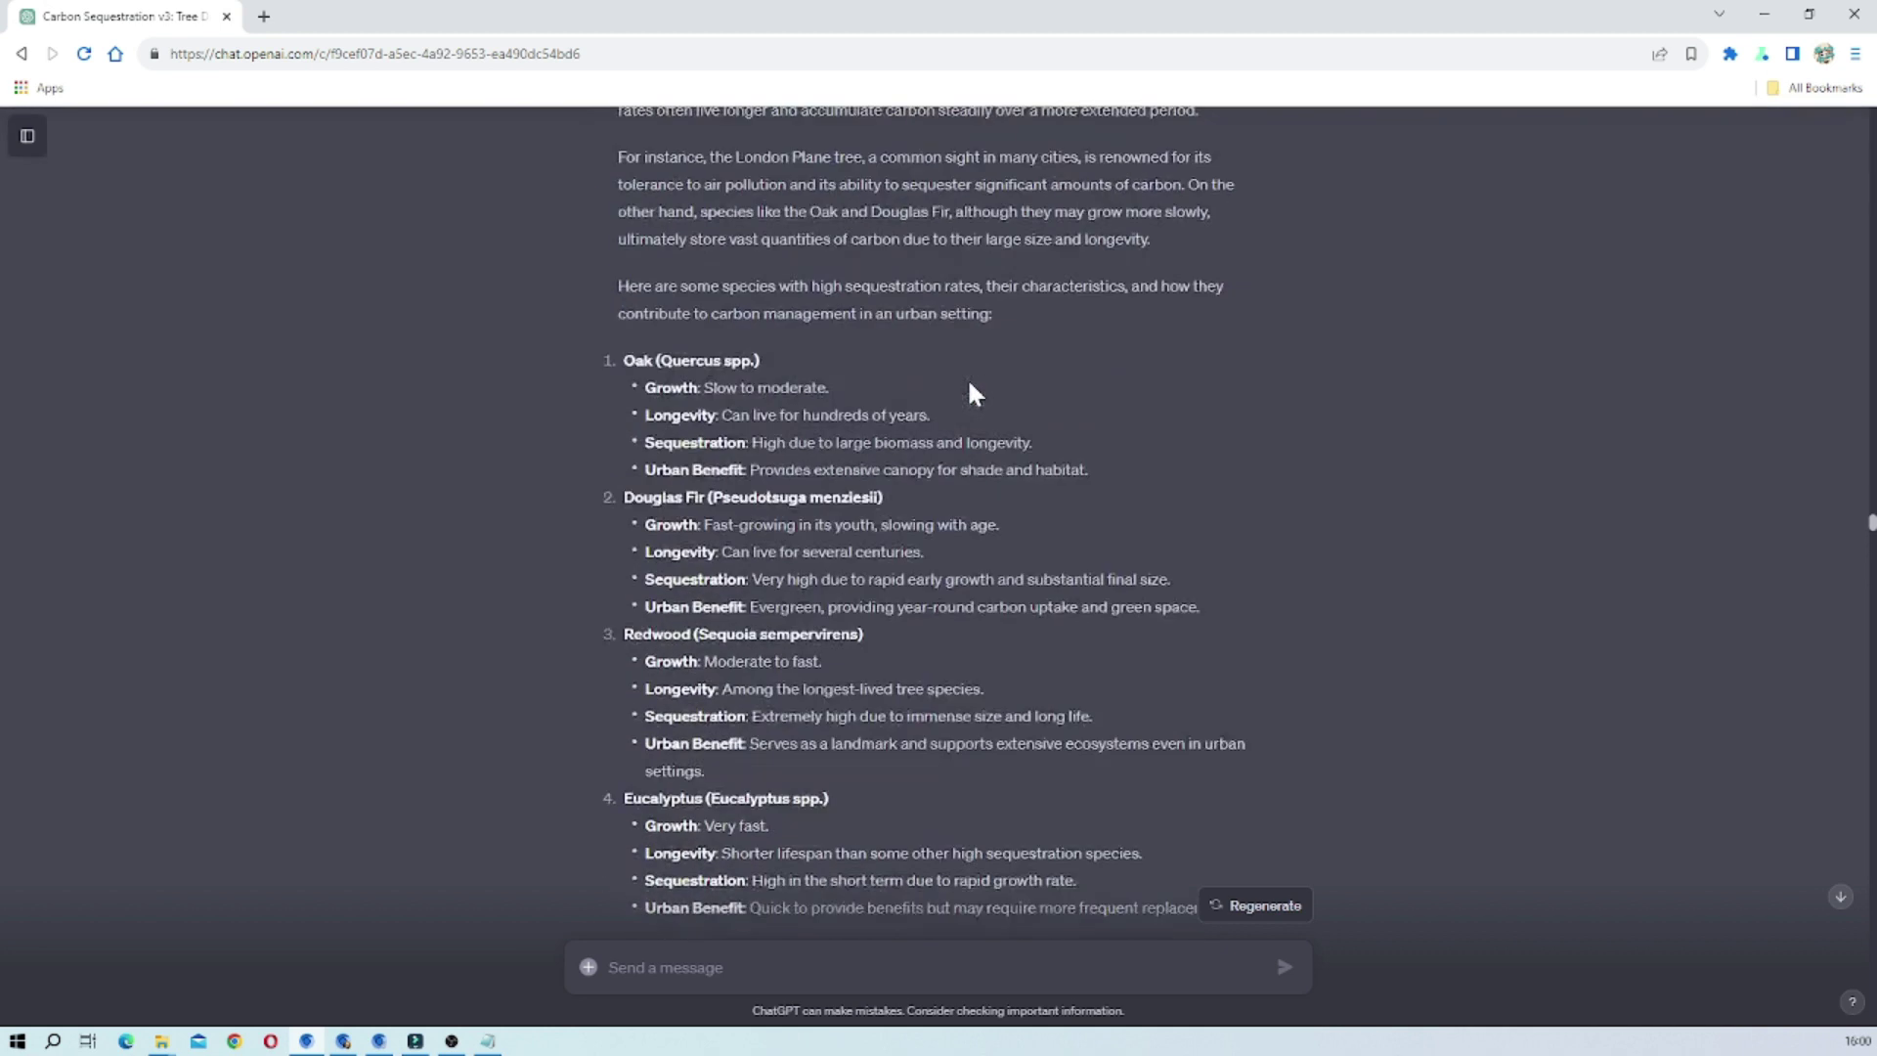
scroll(799, 303, up, 1)
scroll(800, 303, down, 4)
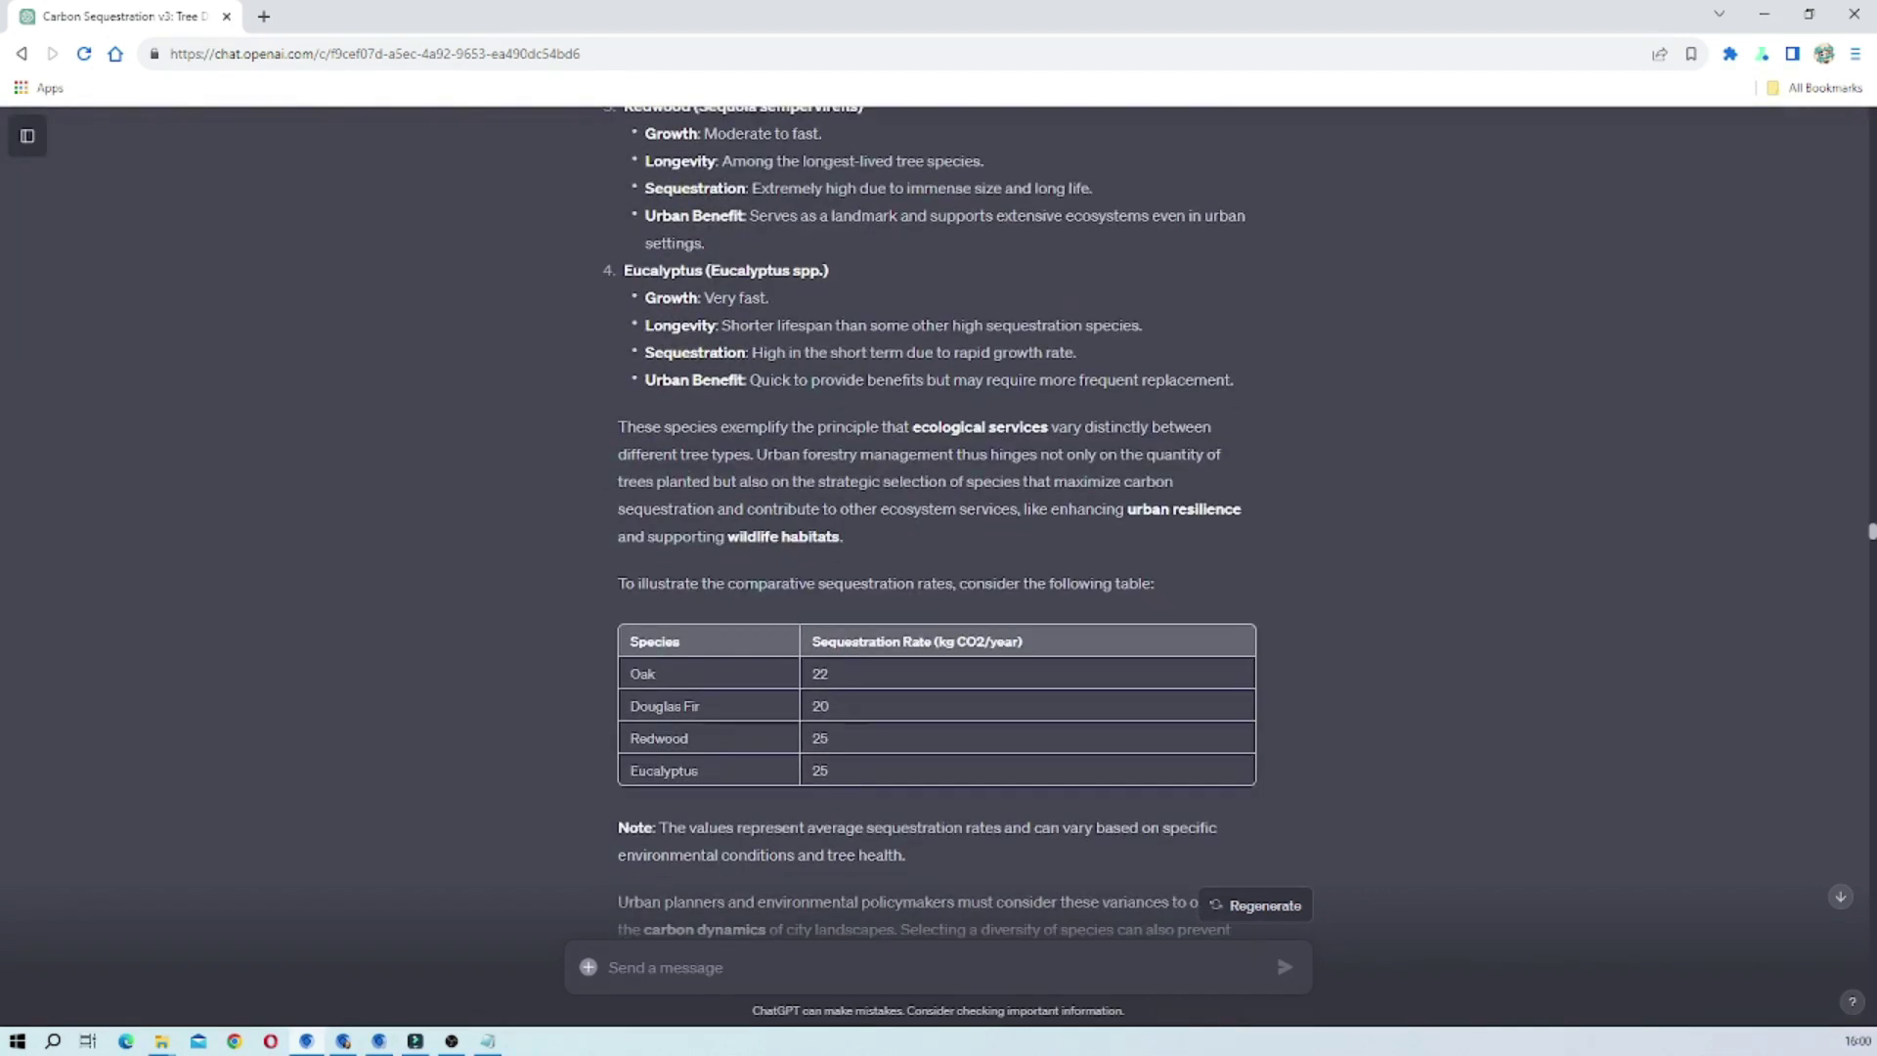
Step: Go over the Species Variation prompt, numbered species list and comparison table again, and return to the response's opening paragraphs
scroll(1010, 427, up, 15)
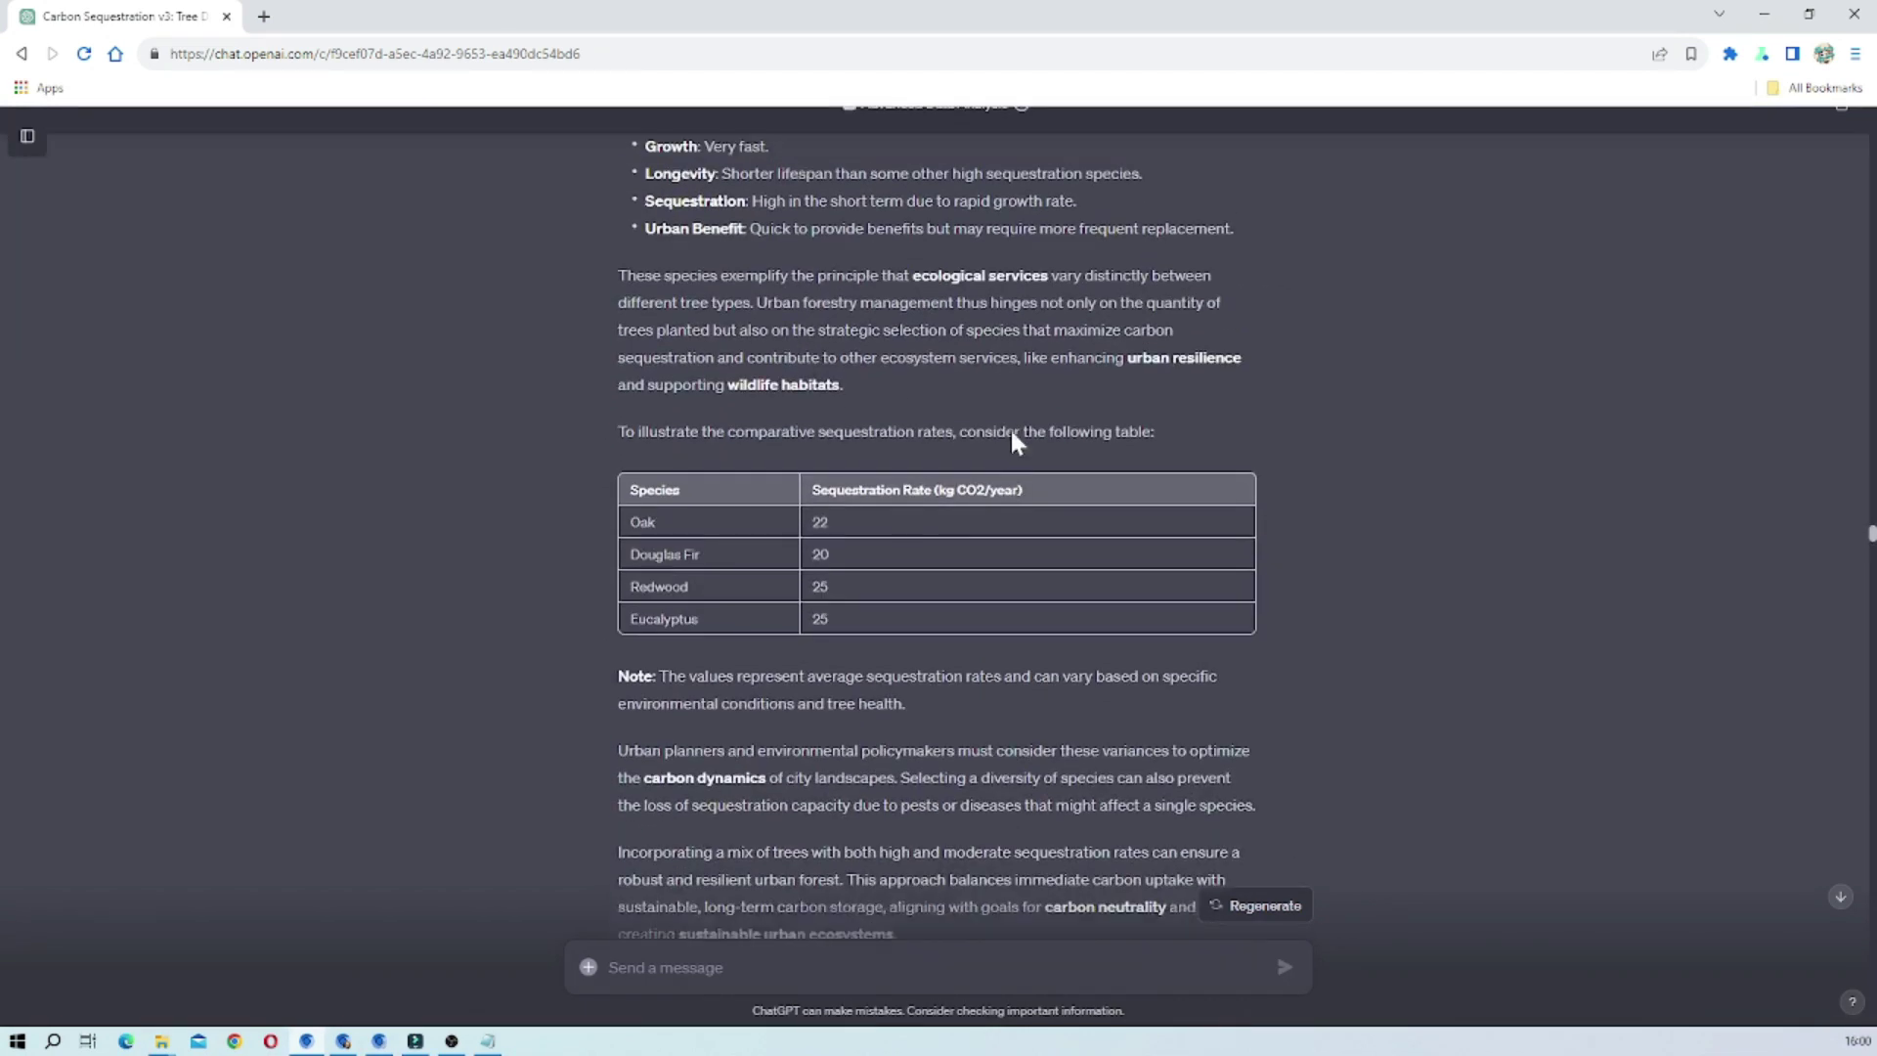
scroll(936, 528, up, 5)
scroll(936, 528, down, 20)
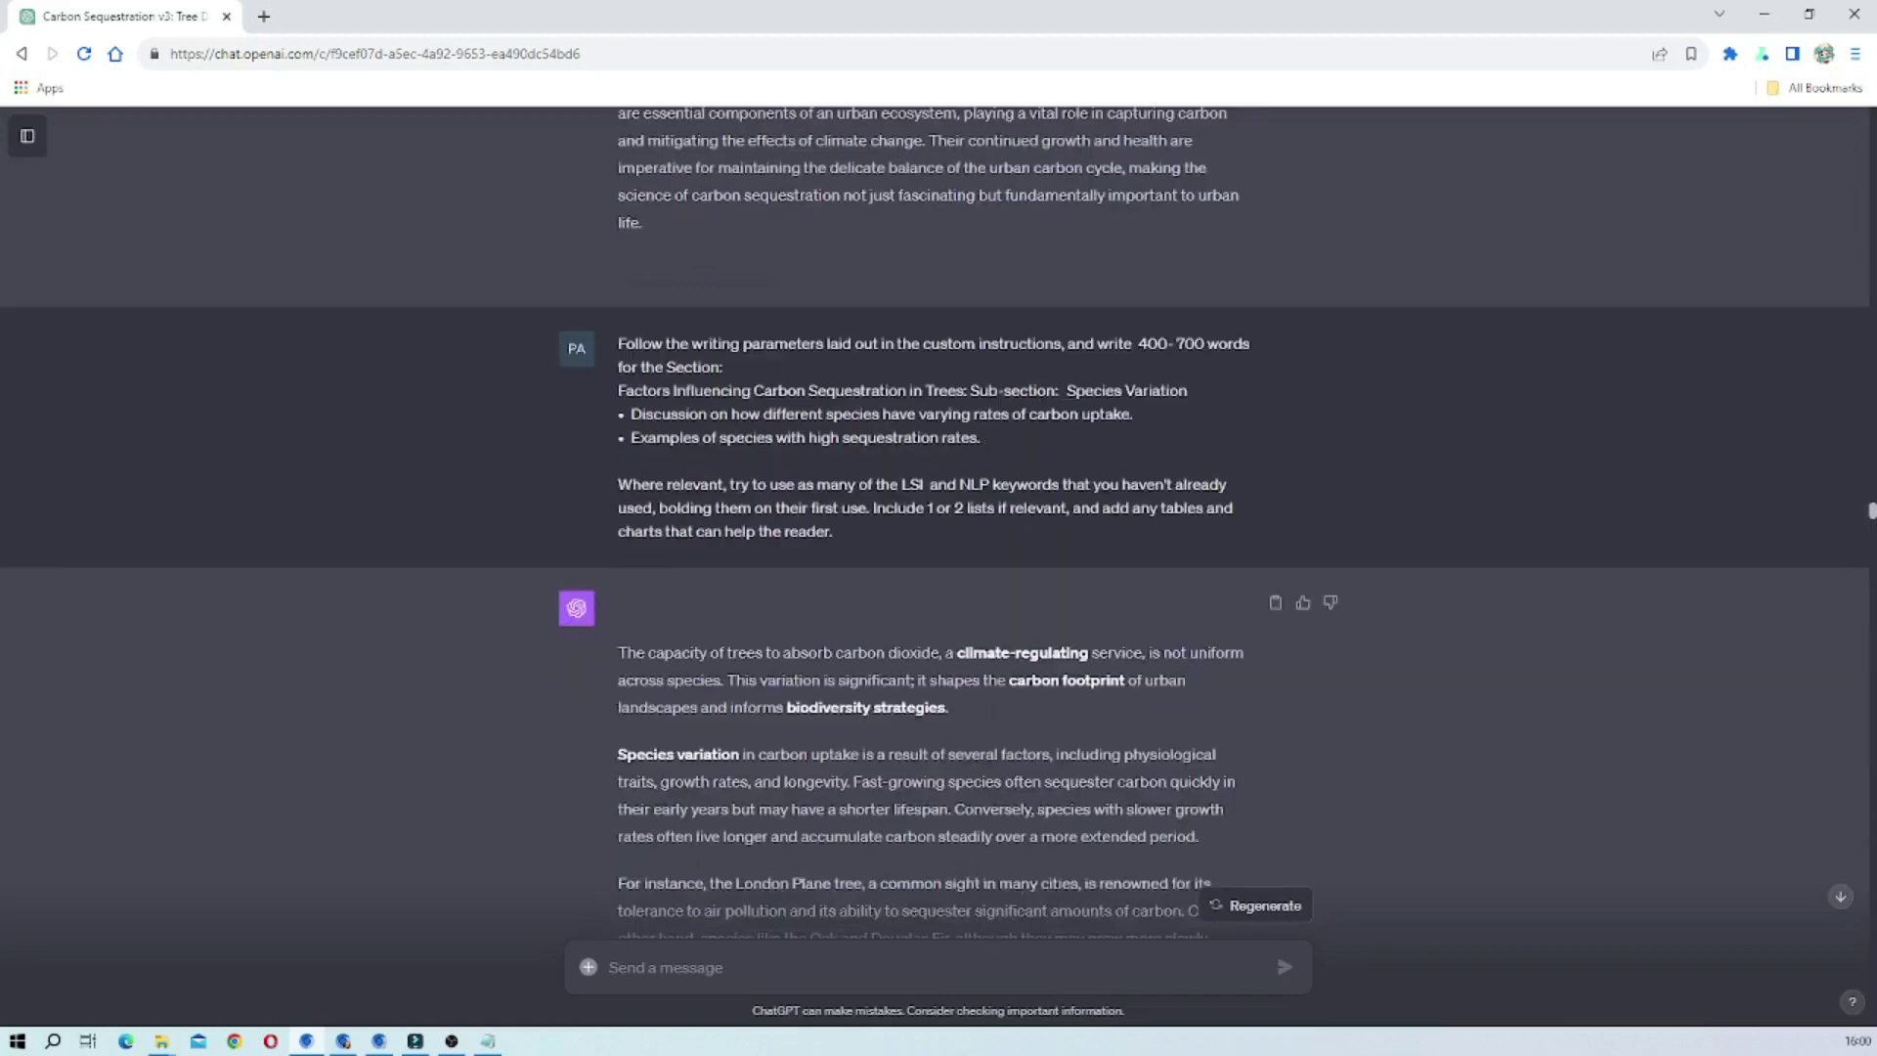
scroll(936, 528, up, 15)
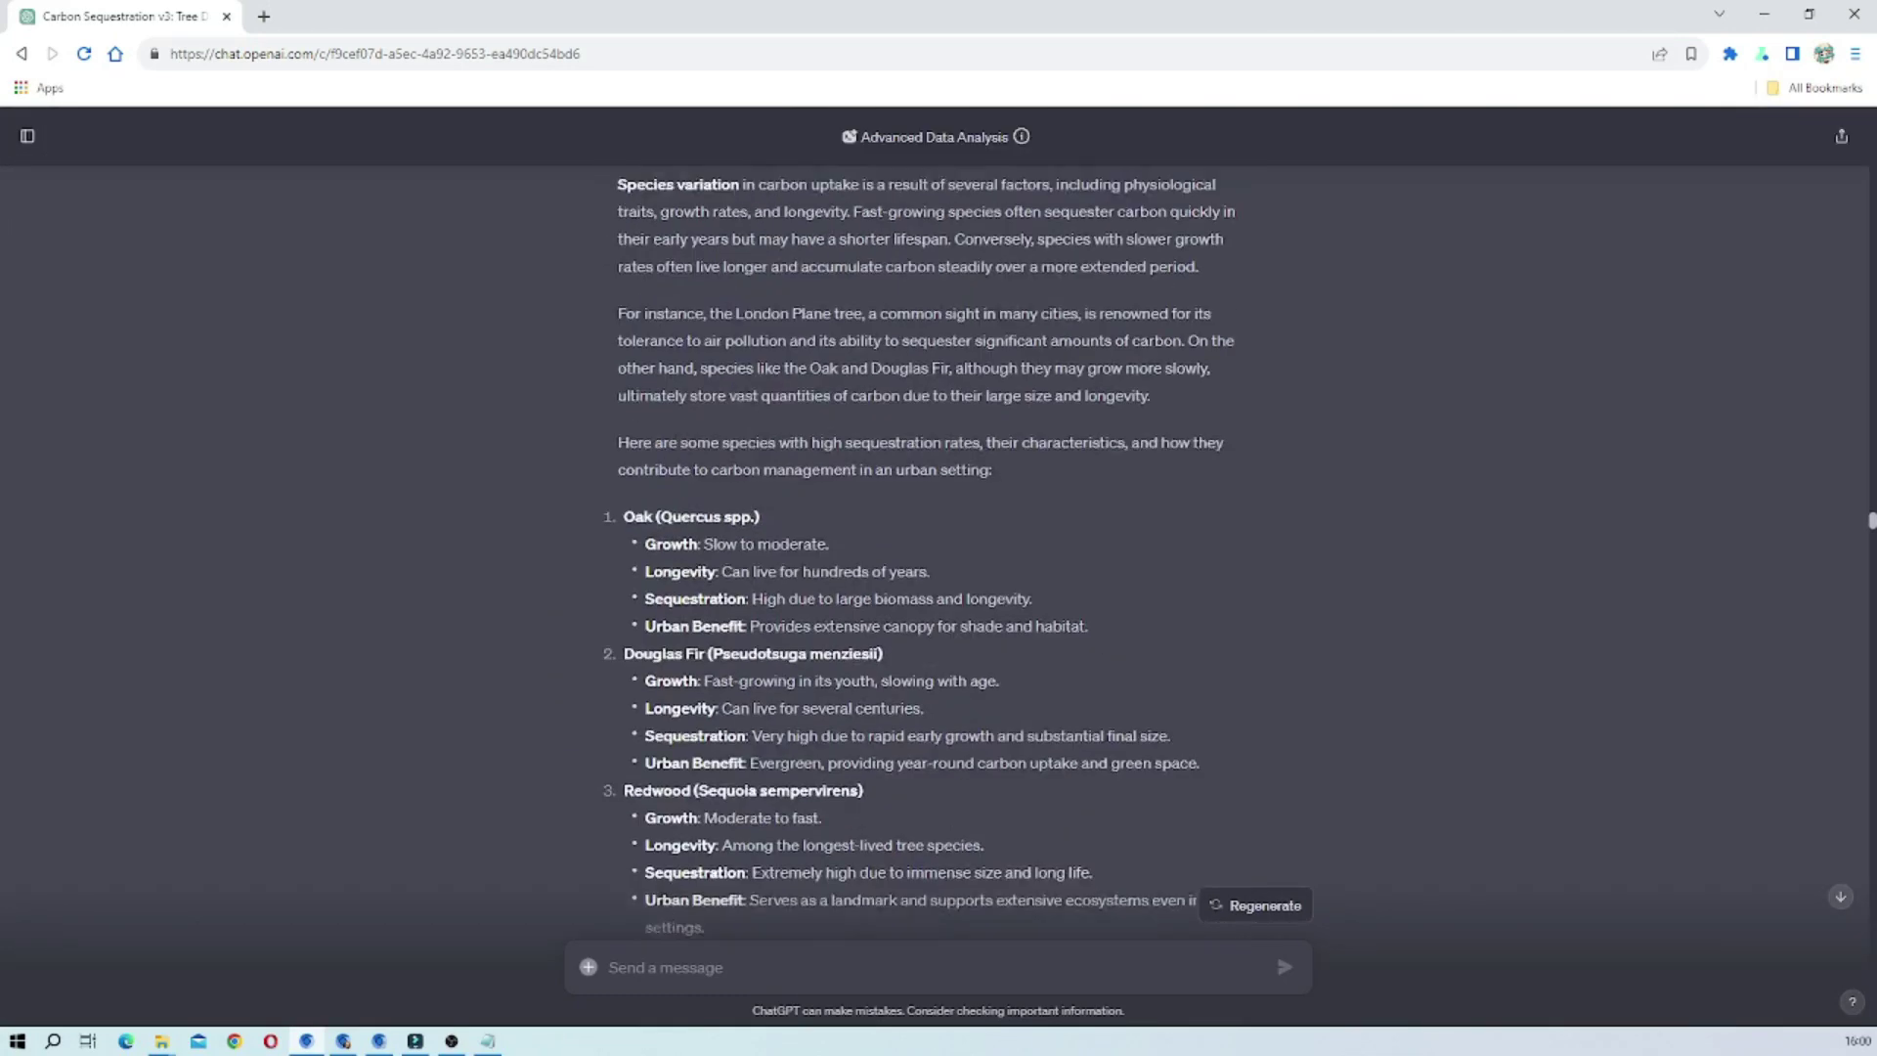
scroll(937, 527, down, 15)
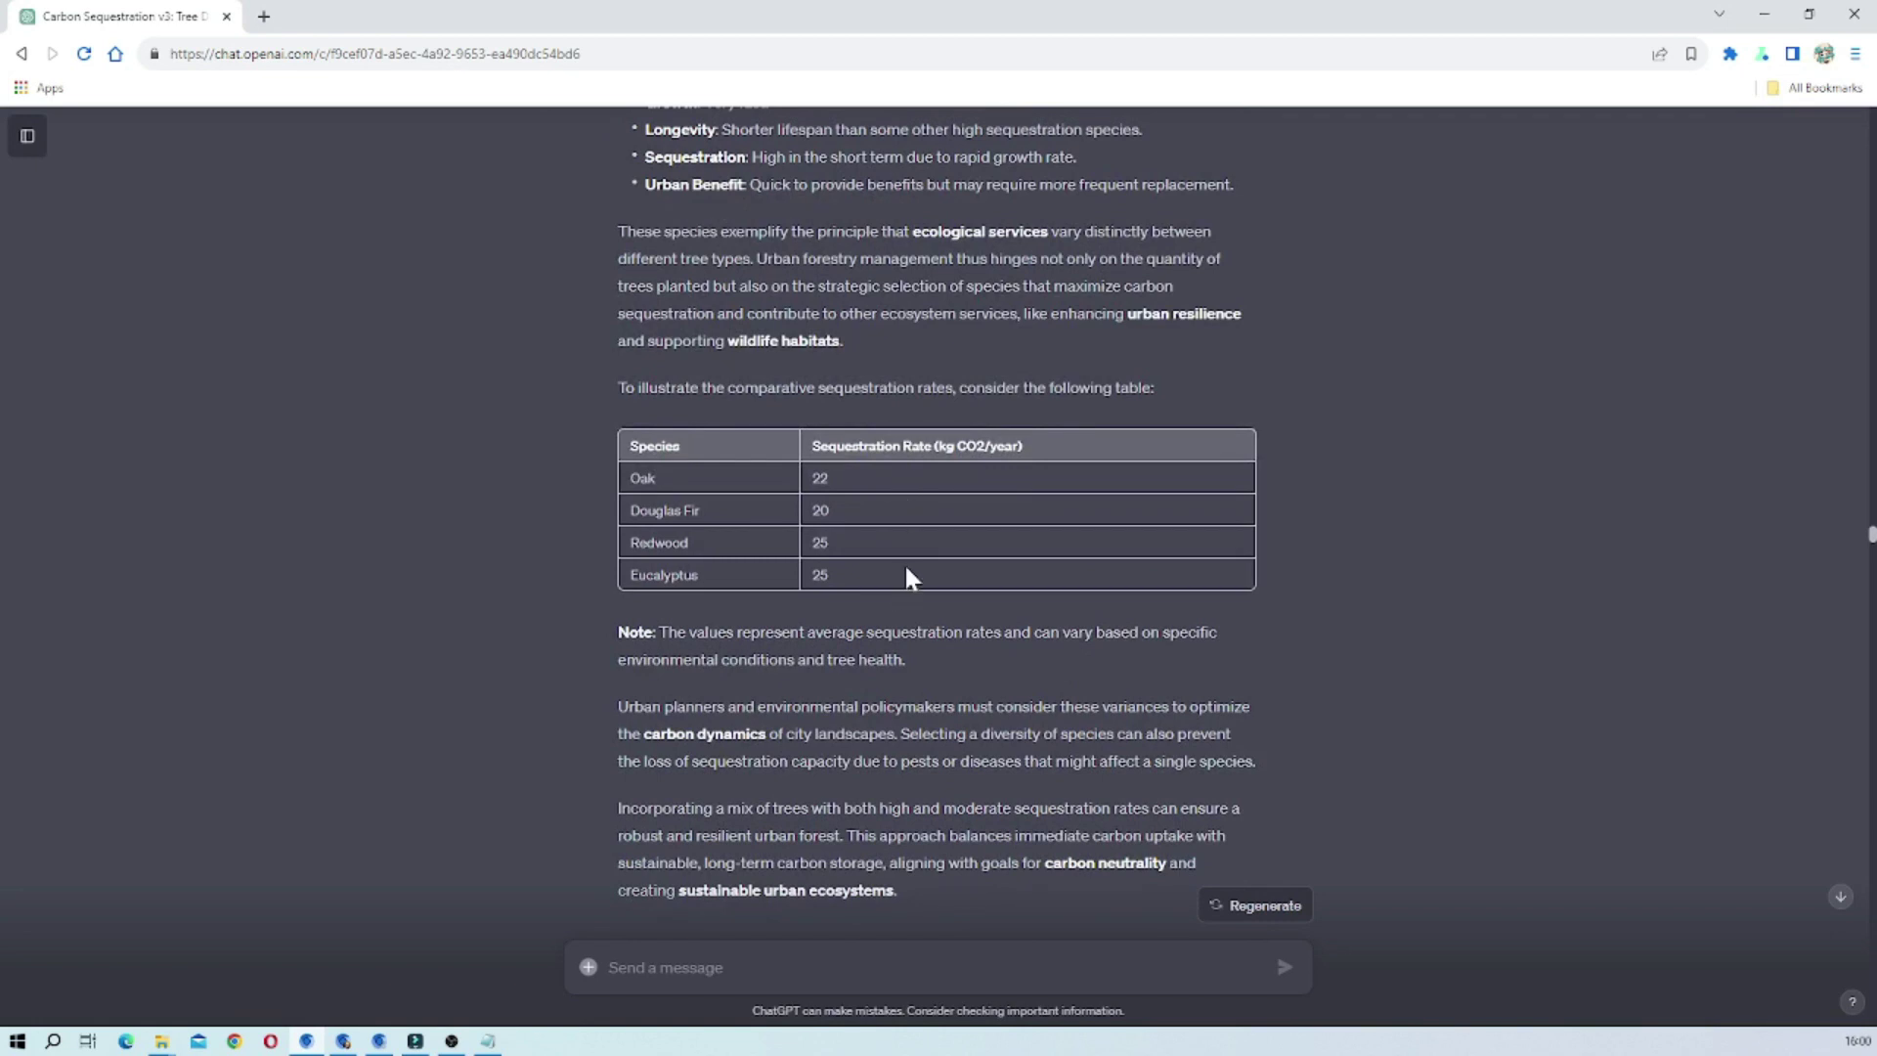
scroll(942, 479, up, 3)
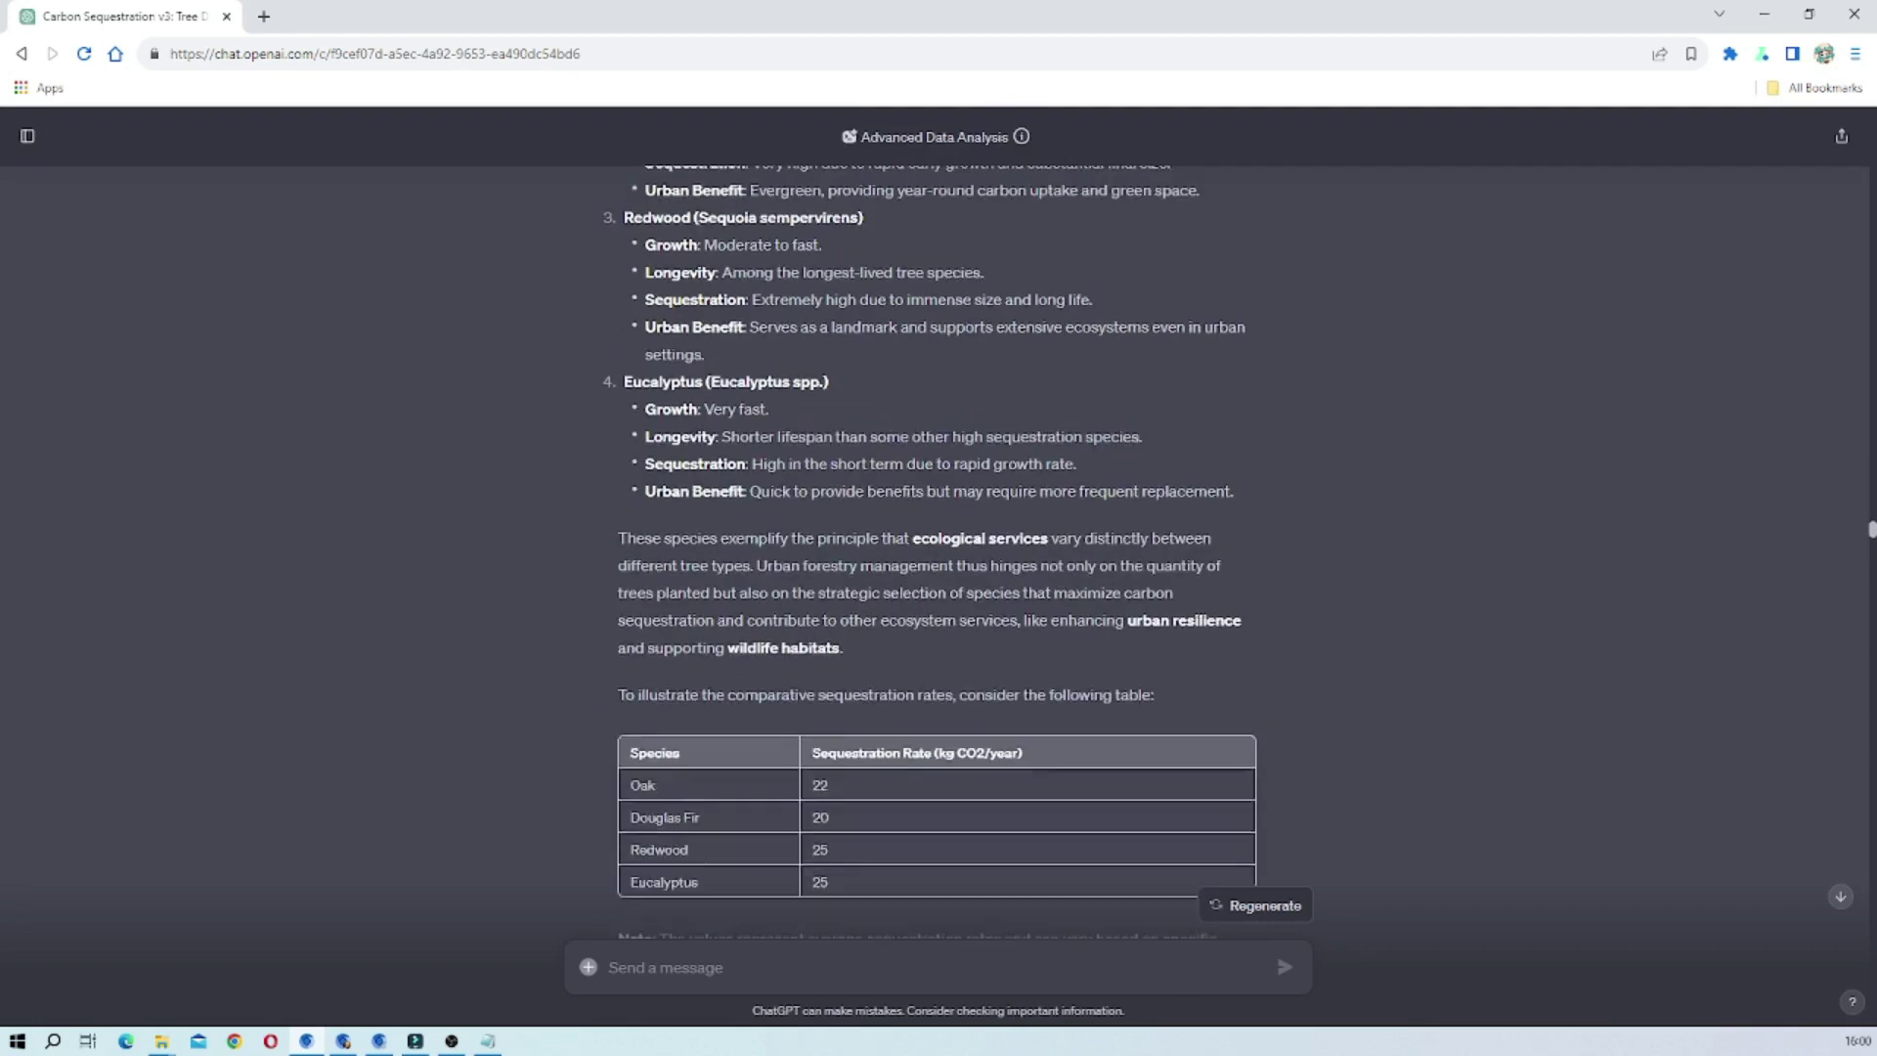
scroll(942, 479, up, 10)
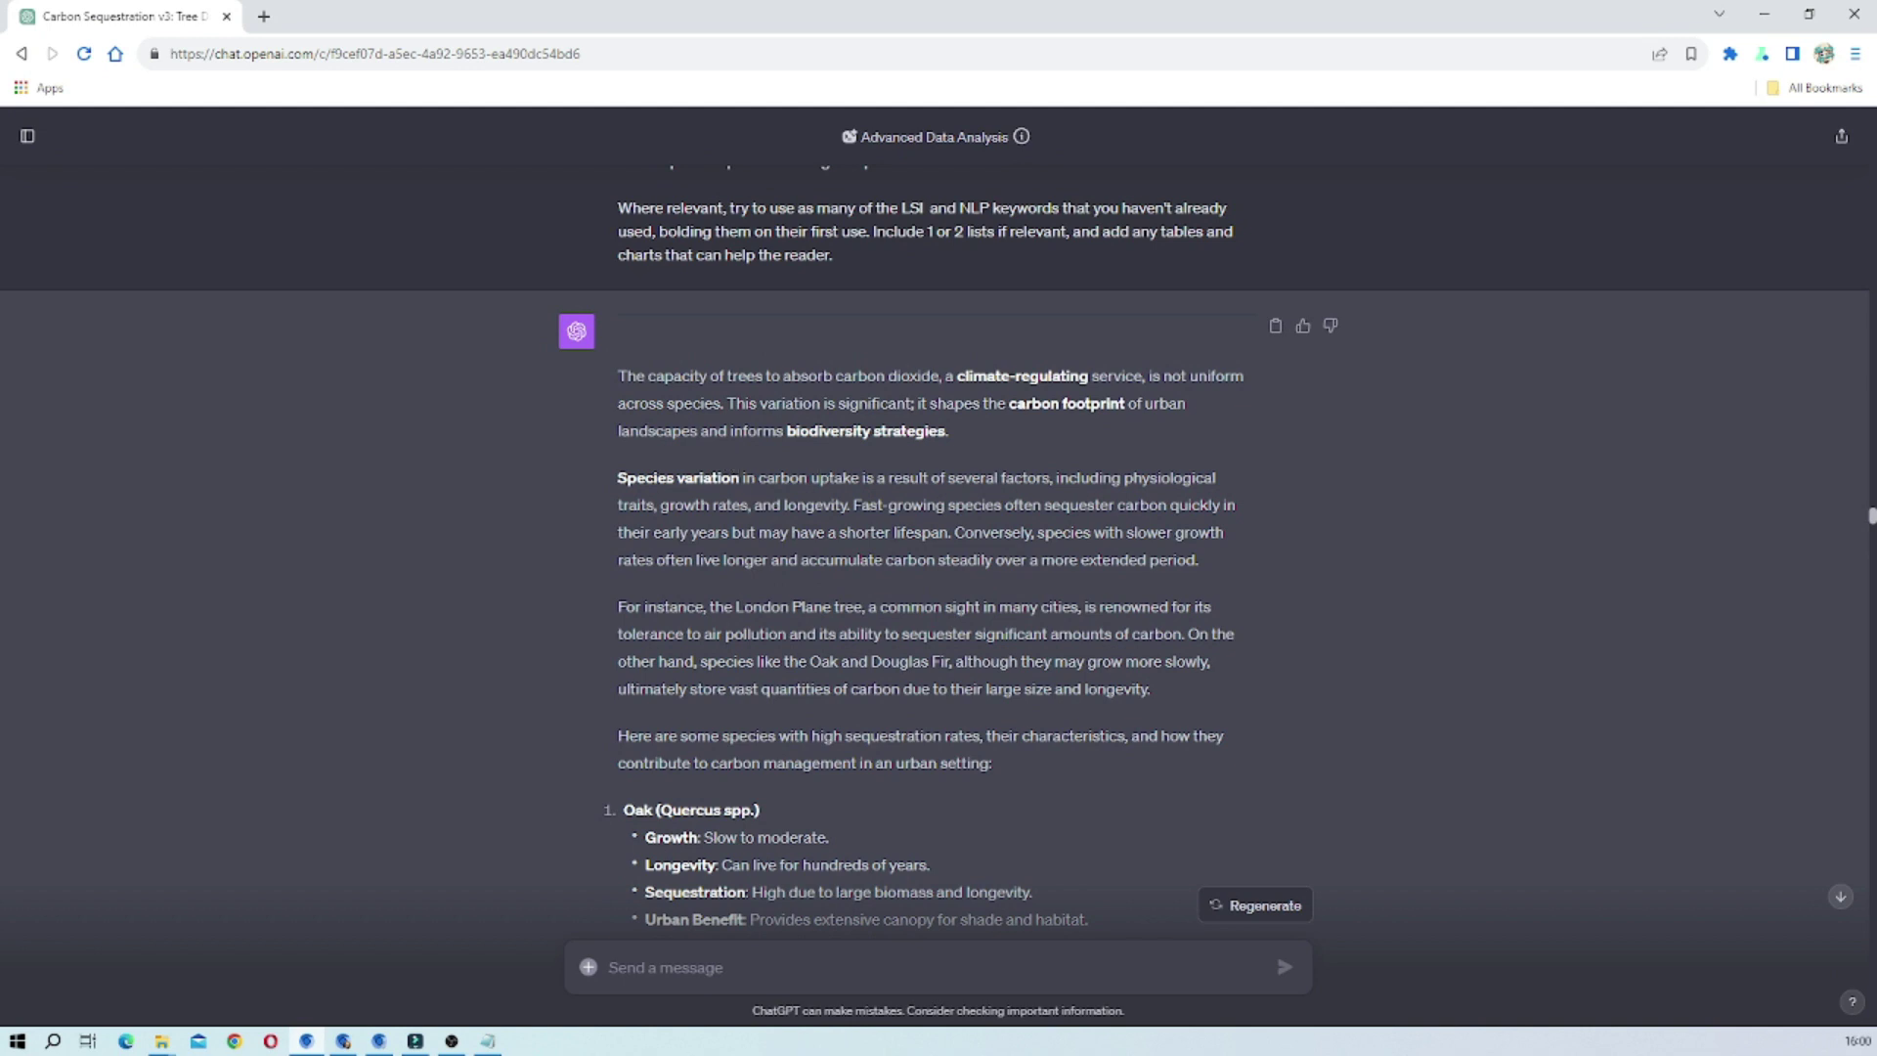
scroll(942, 479, down, 1)
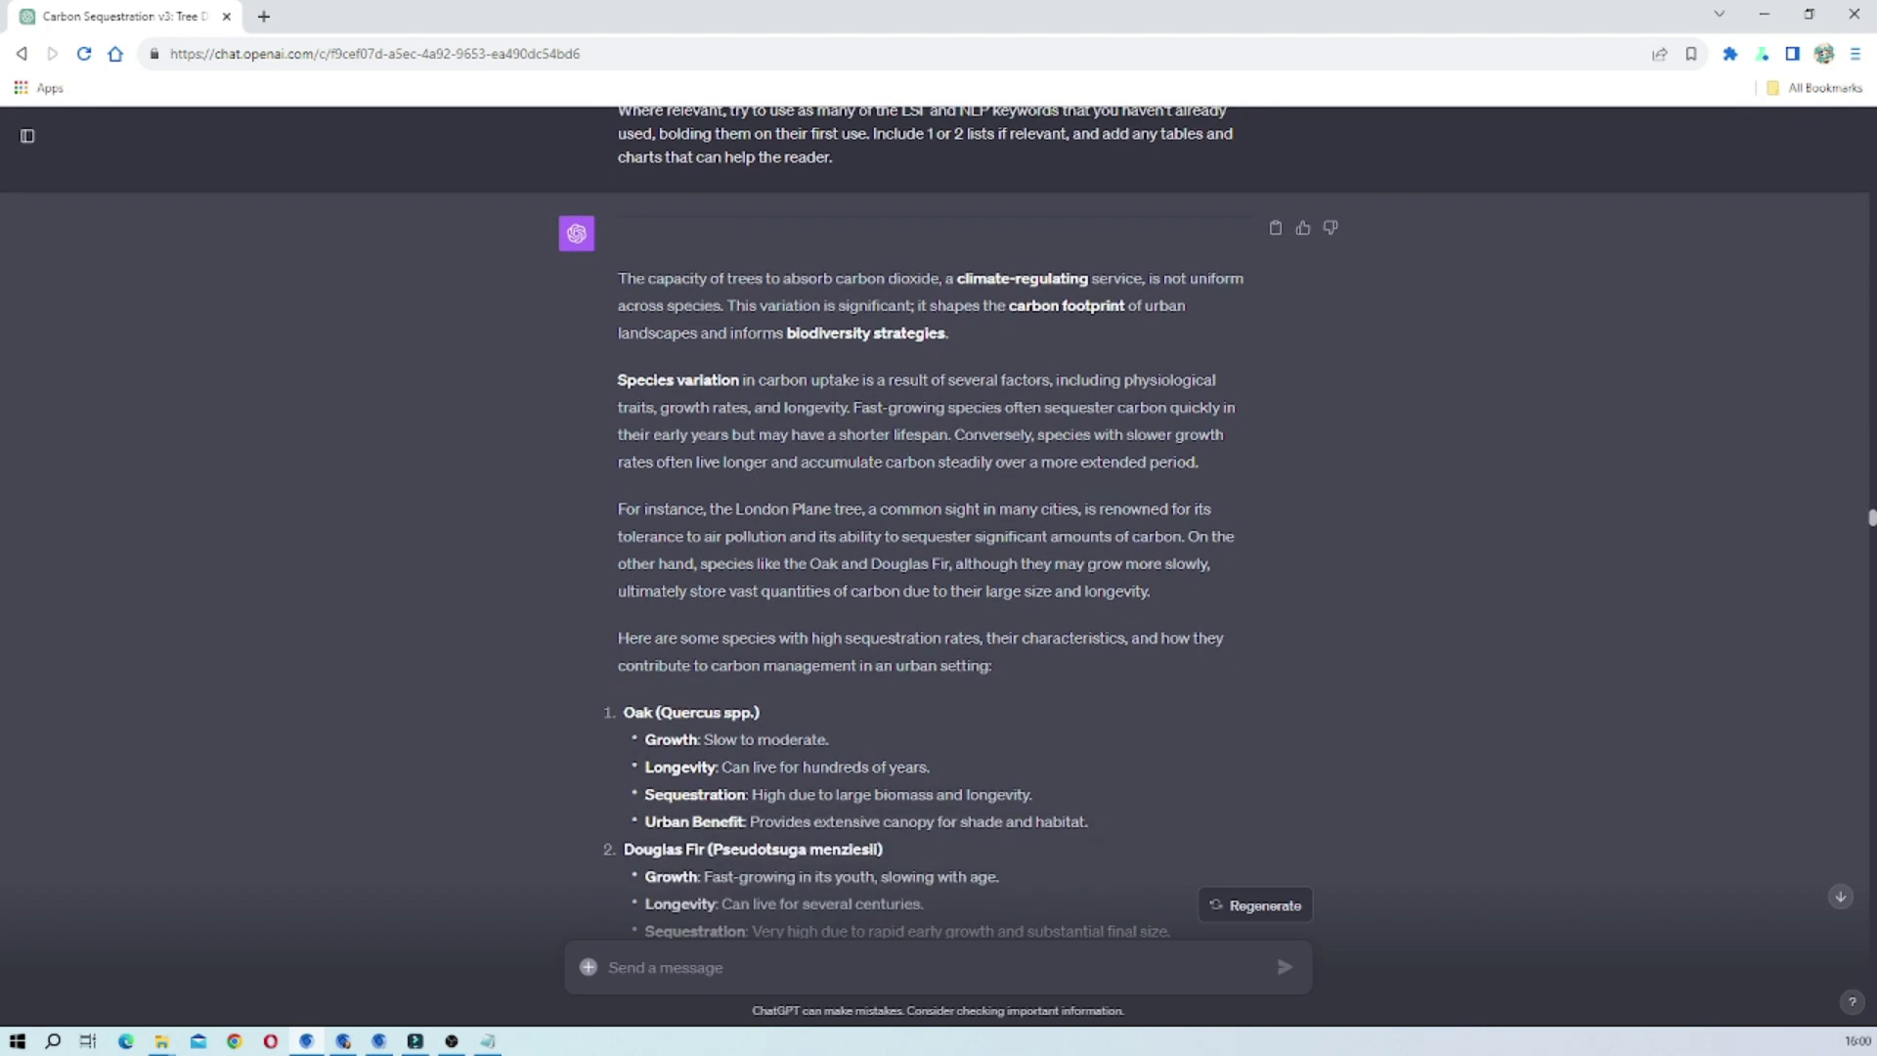
Step: Recheck the Species Variation response and the Science of Carbon Sequestration table, and continue to the Age and Maturity response
scroll(938, 528, down, 3)
scroll(938, 528, up, 2)
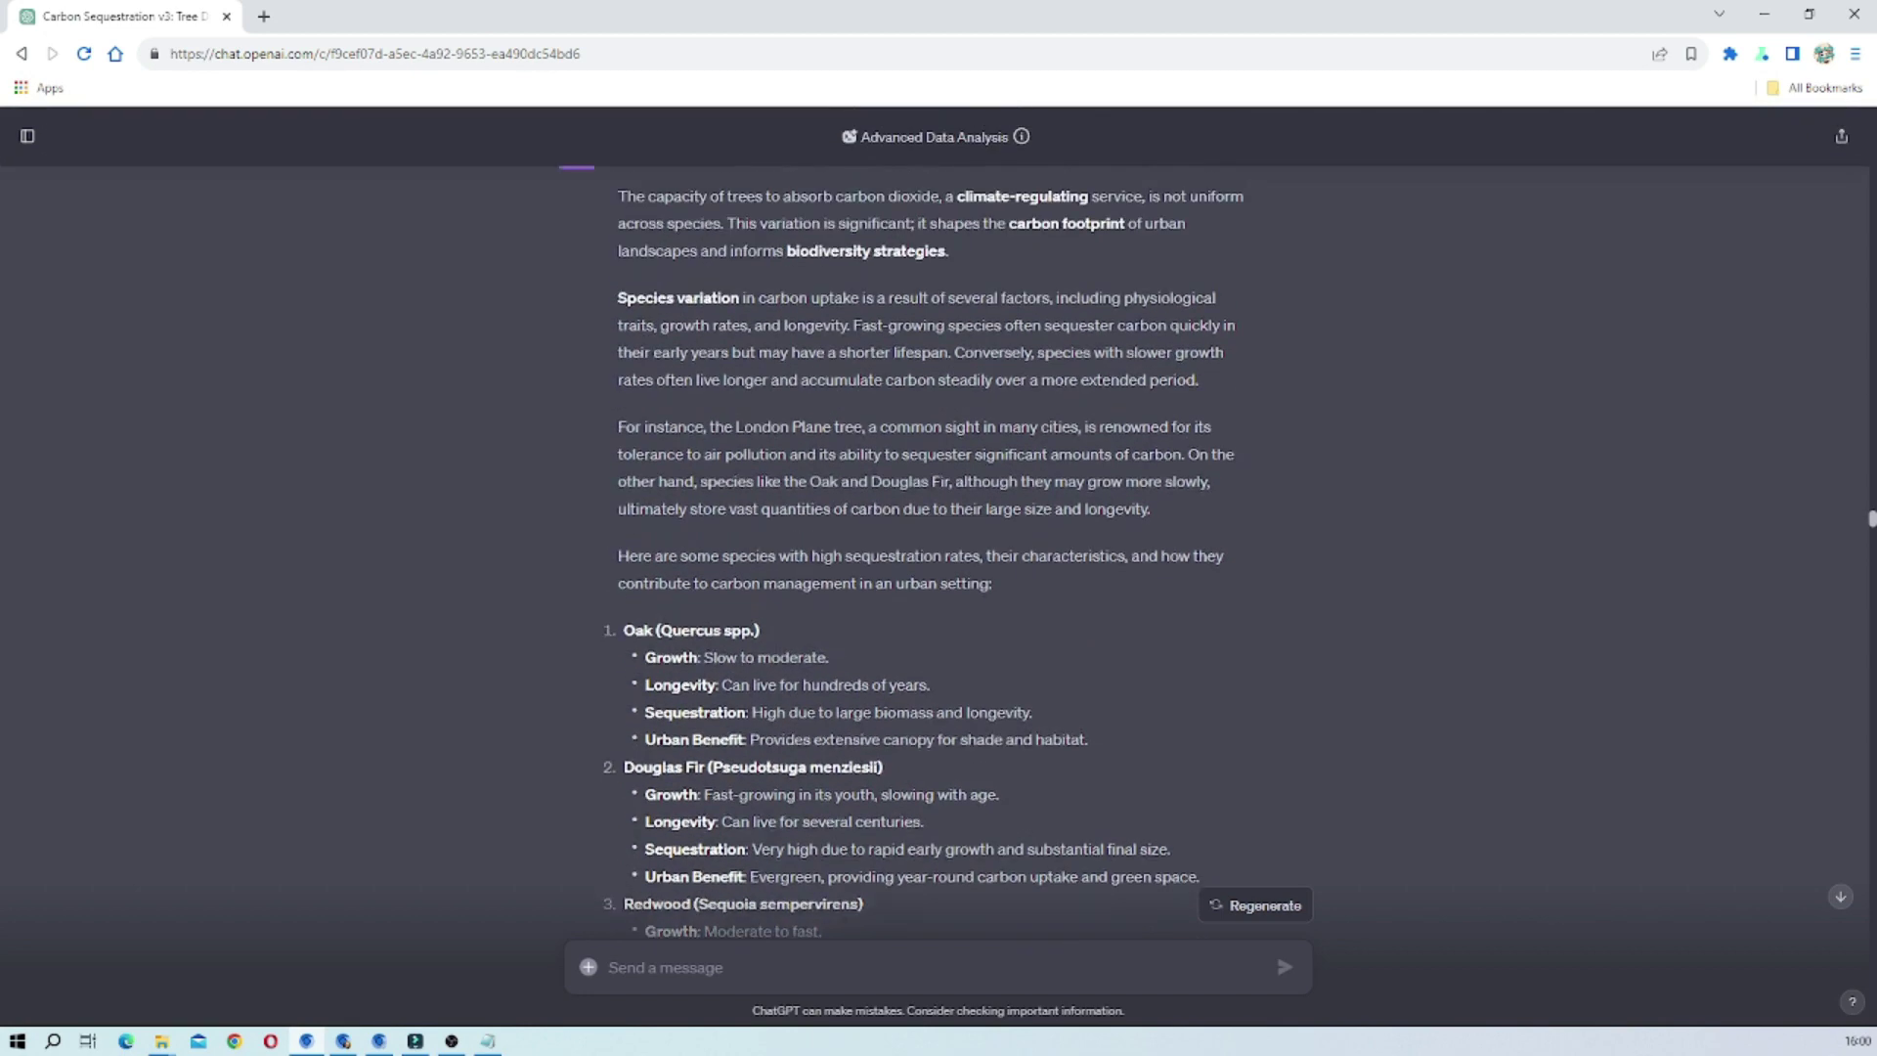
scroll(938, 538, up, 15)
scroll(817, 538, down, 20)
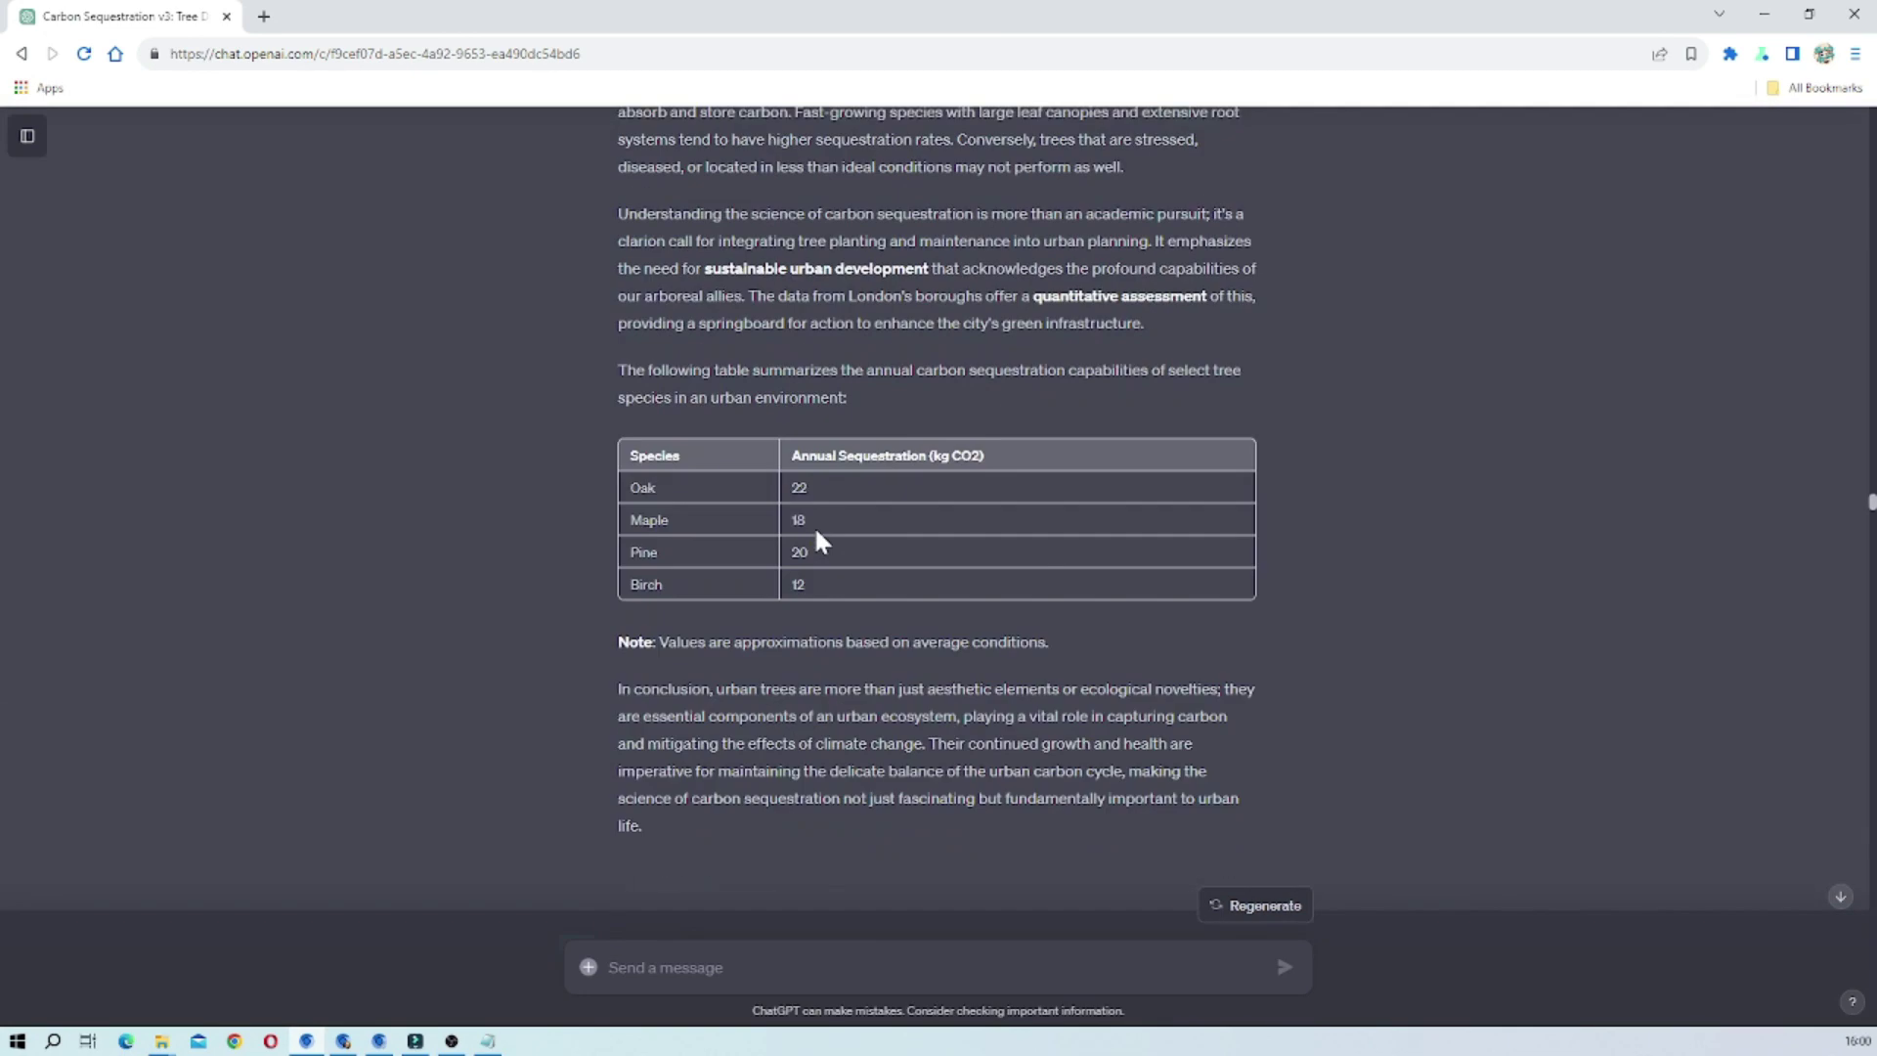
scroll(817, 536, up, 2)
scroll(817, 537, down, 12)
scroll(813, 524, down, 7)
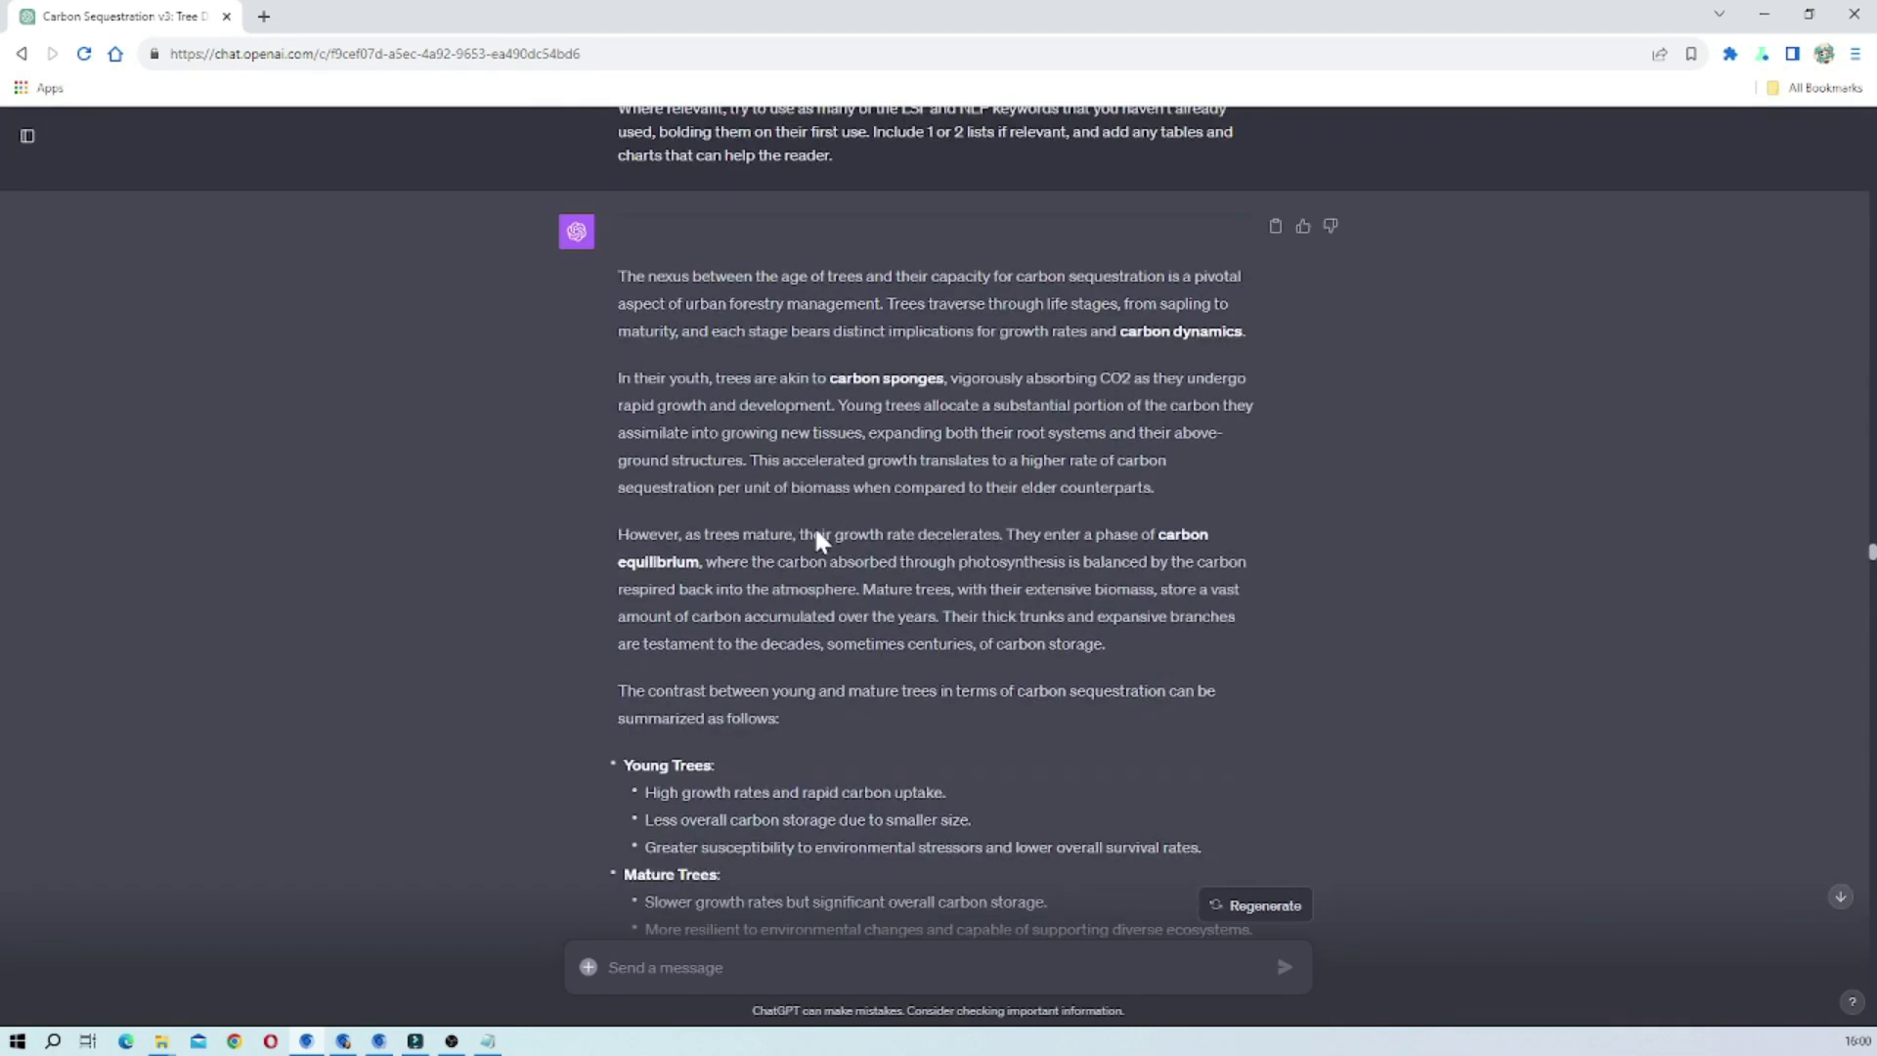
Step: Examine the Age and Maturity prompt and its response, including the young and mature tree lists, comparison table and concluding paragraph
scroll(813, 528, down, 4)
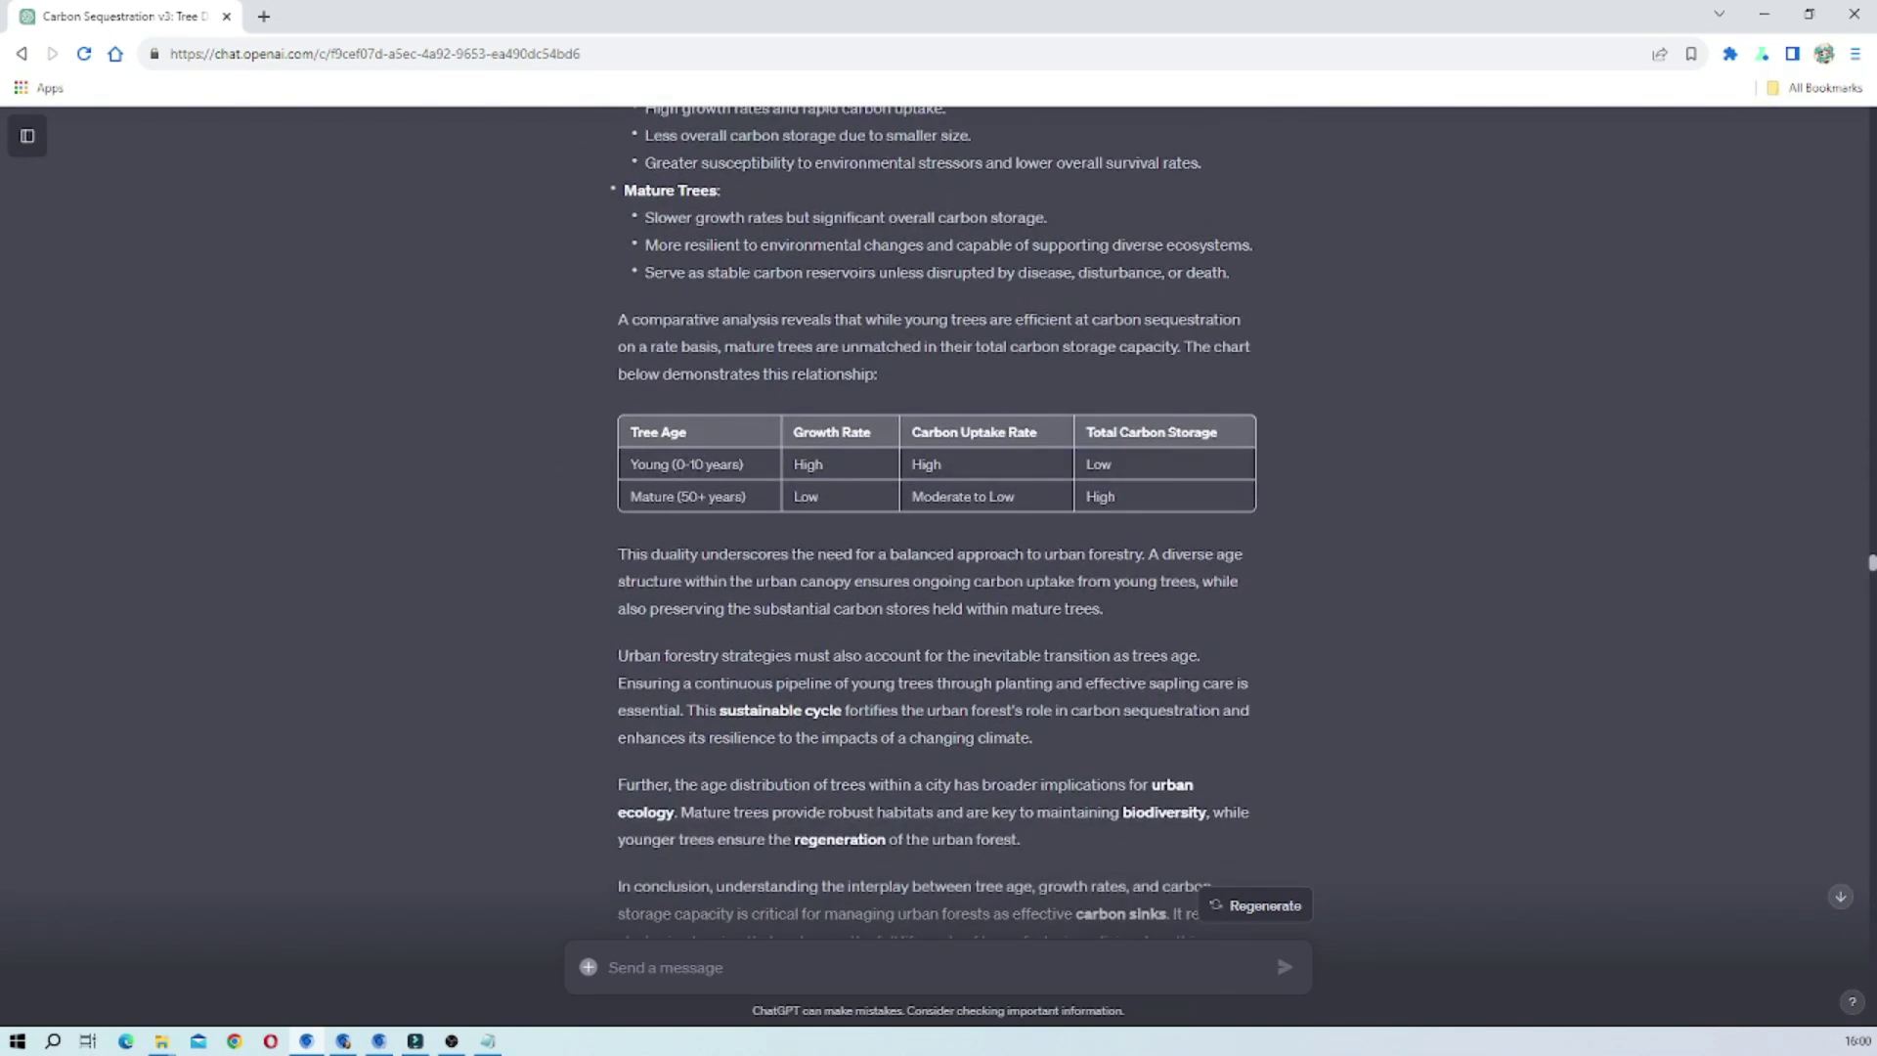
scroll(813, 527, up, 8)
scroll(813, 527, down, 2)
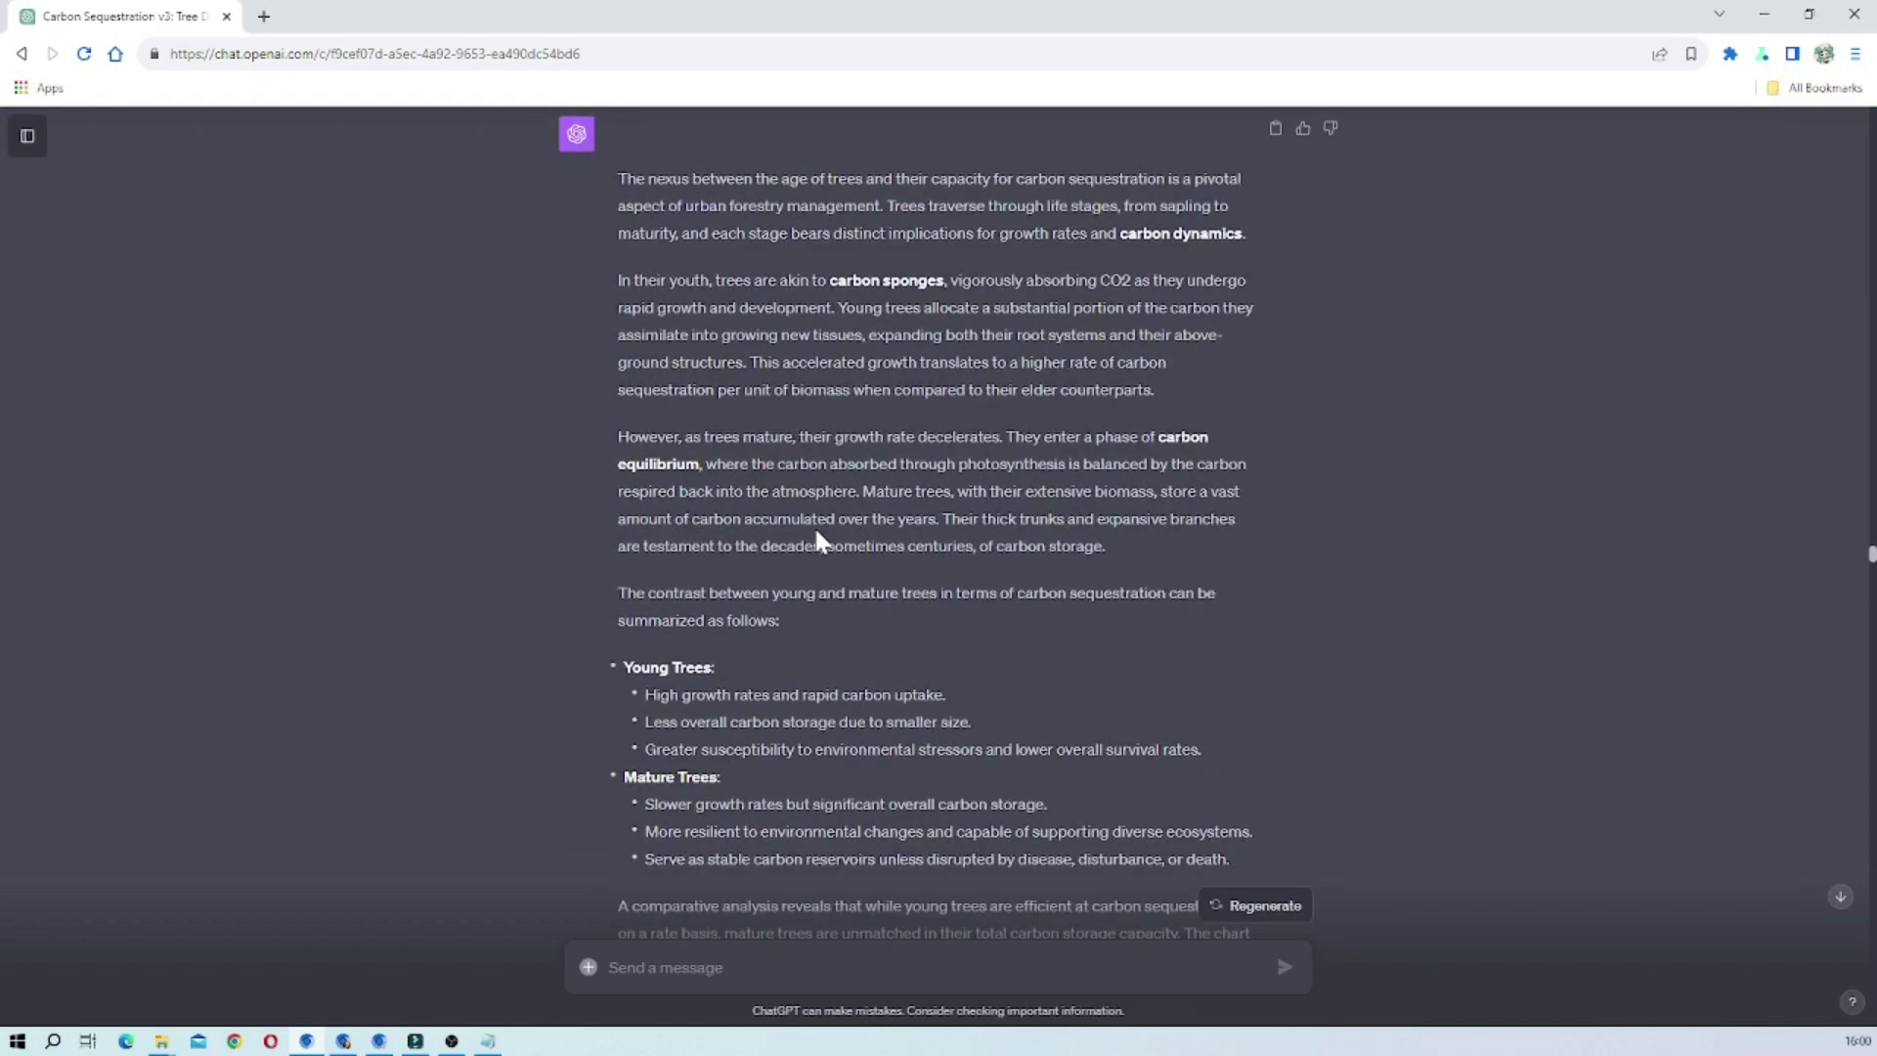
scroll(813, 528, up, 3)
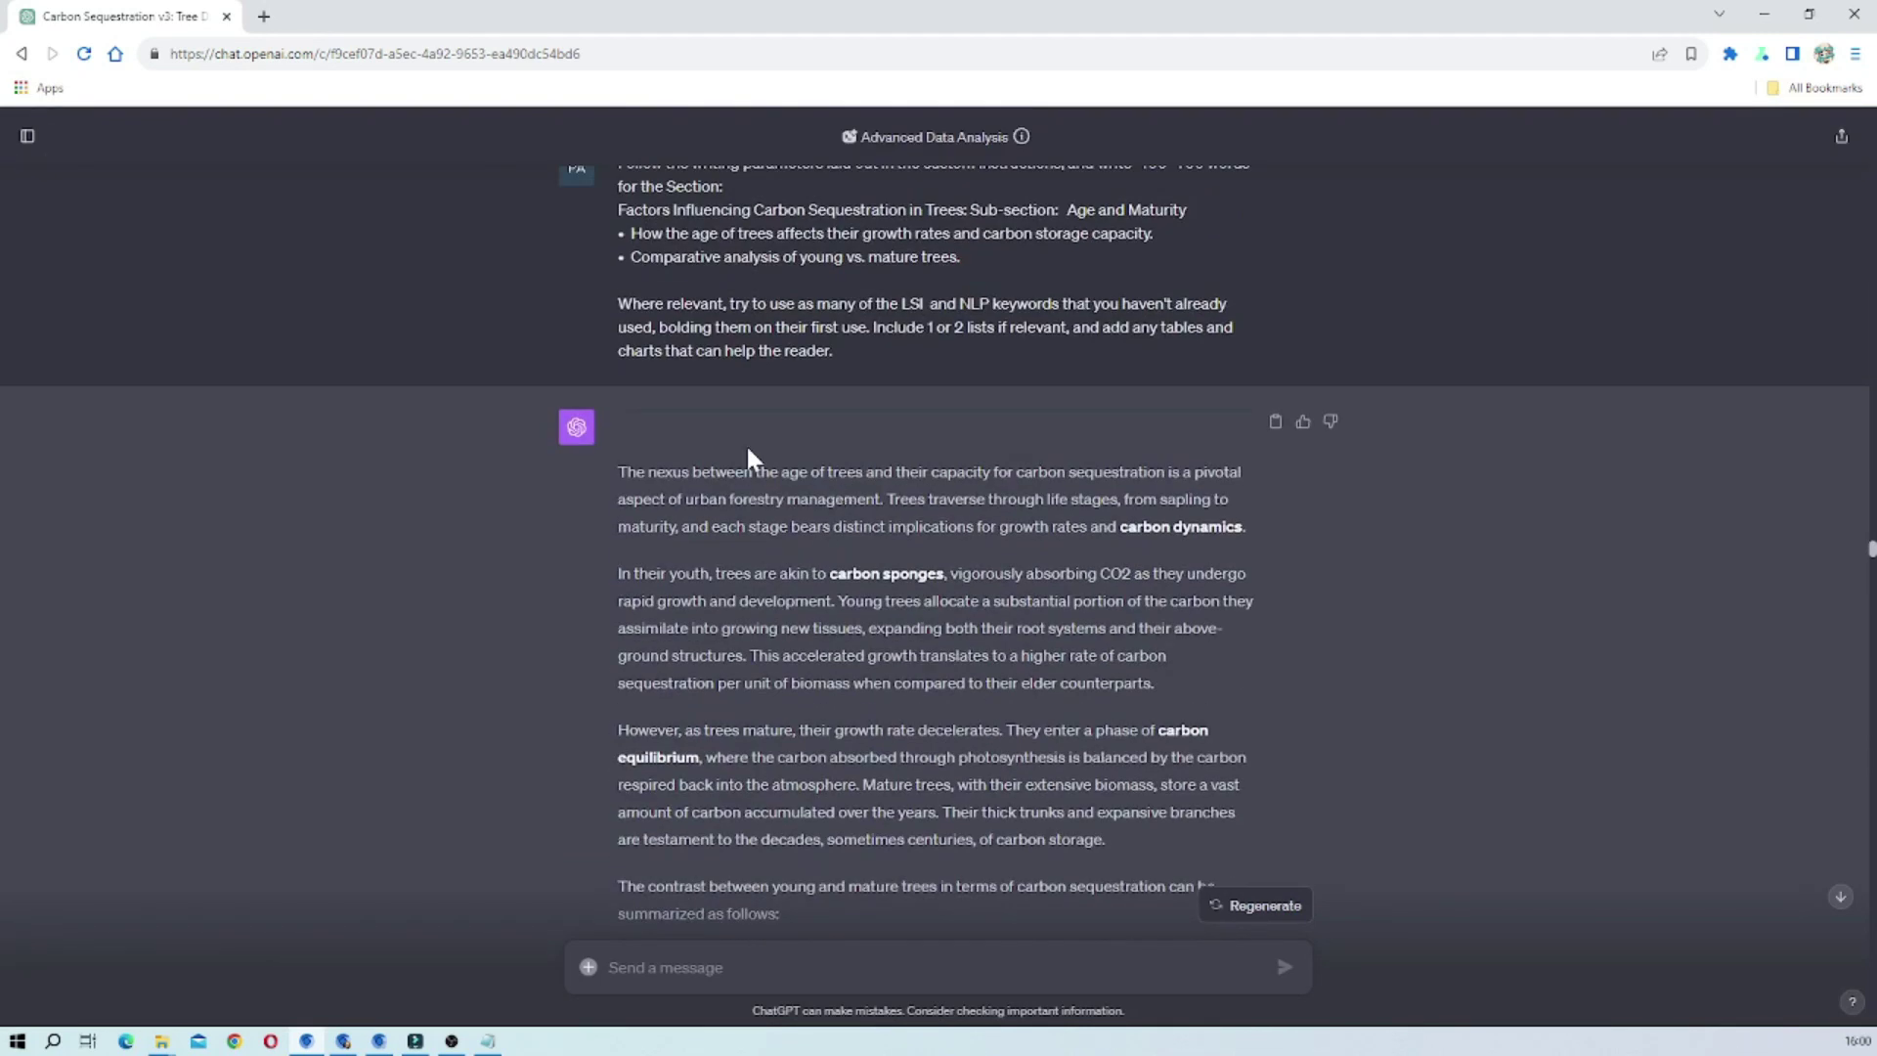
scroll(746, 459, up, 2)
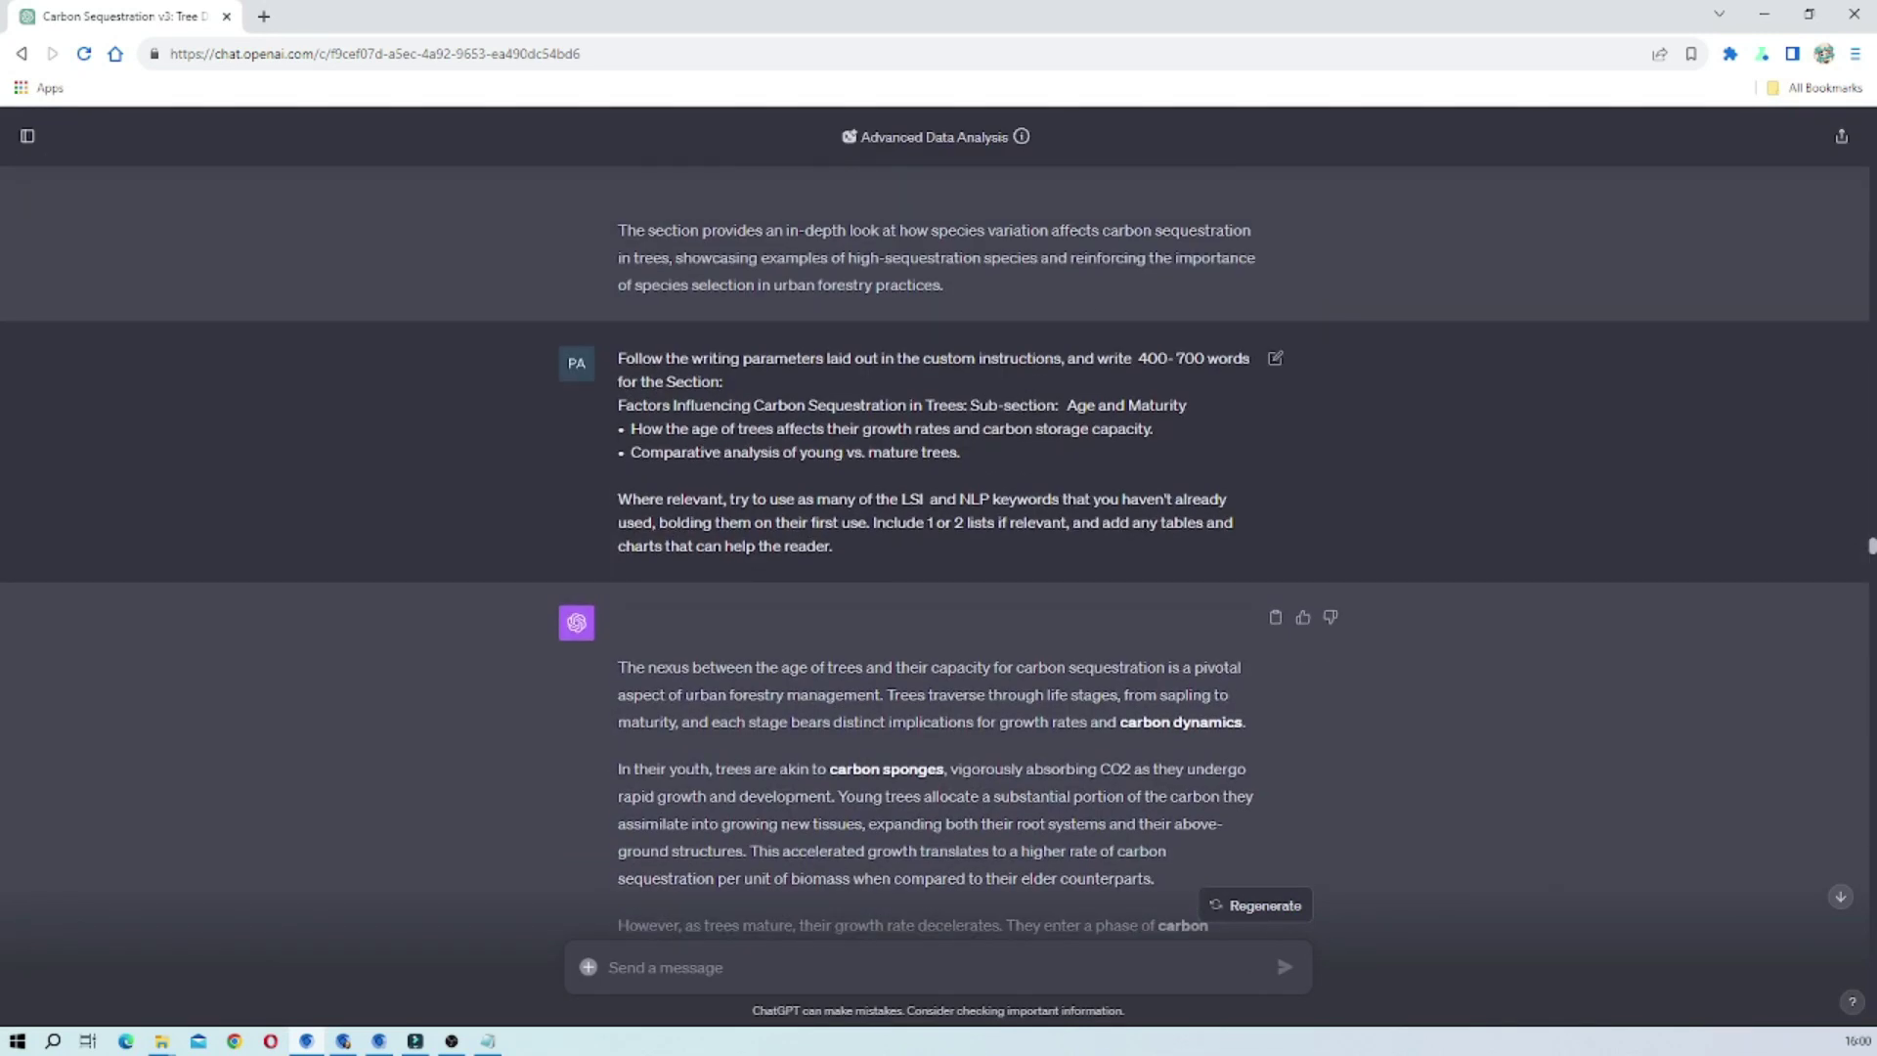
scroll(1023, 565, down, 4)
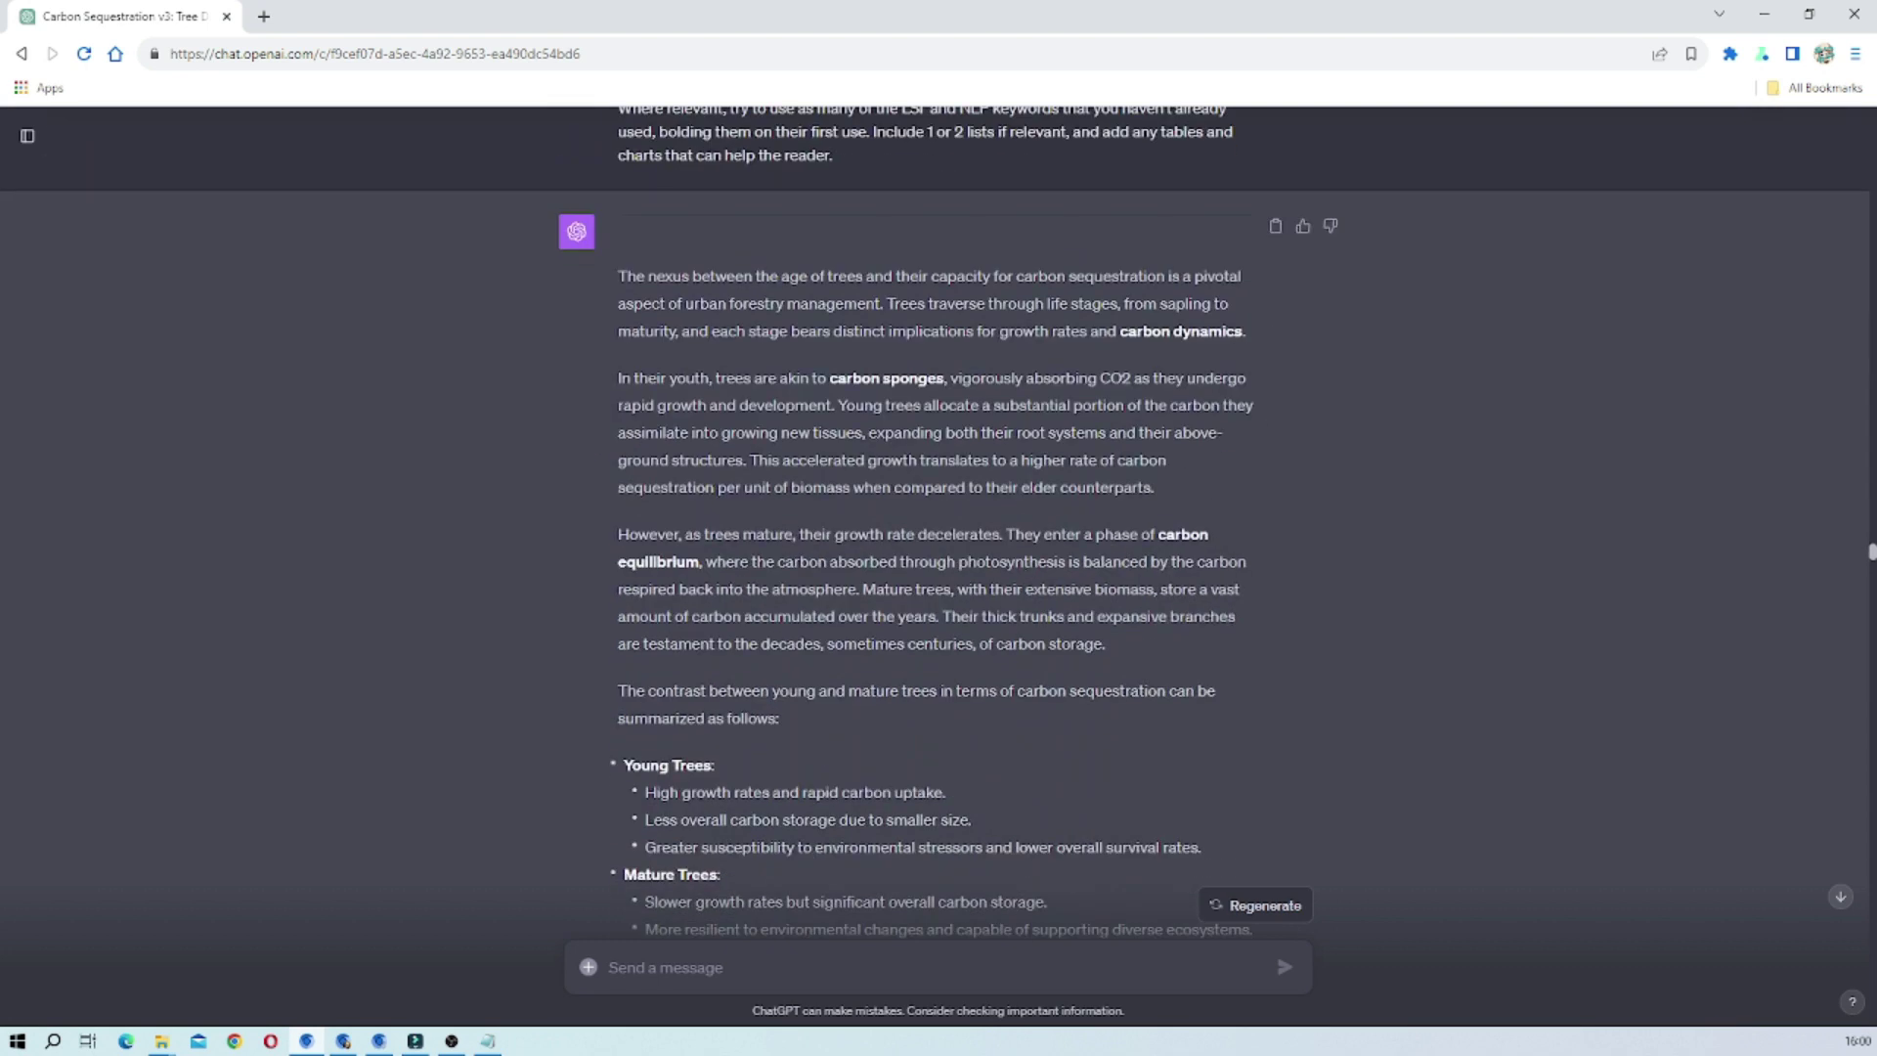
scroll(1024, 576, down, 2)
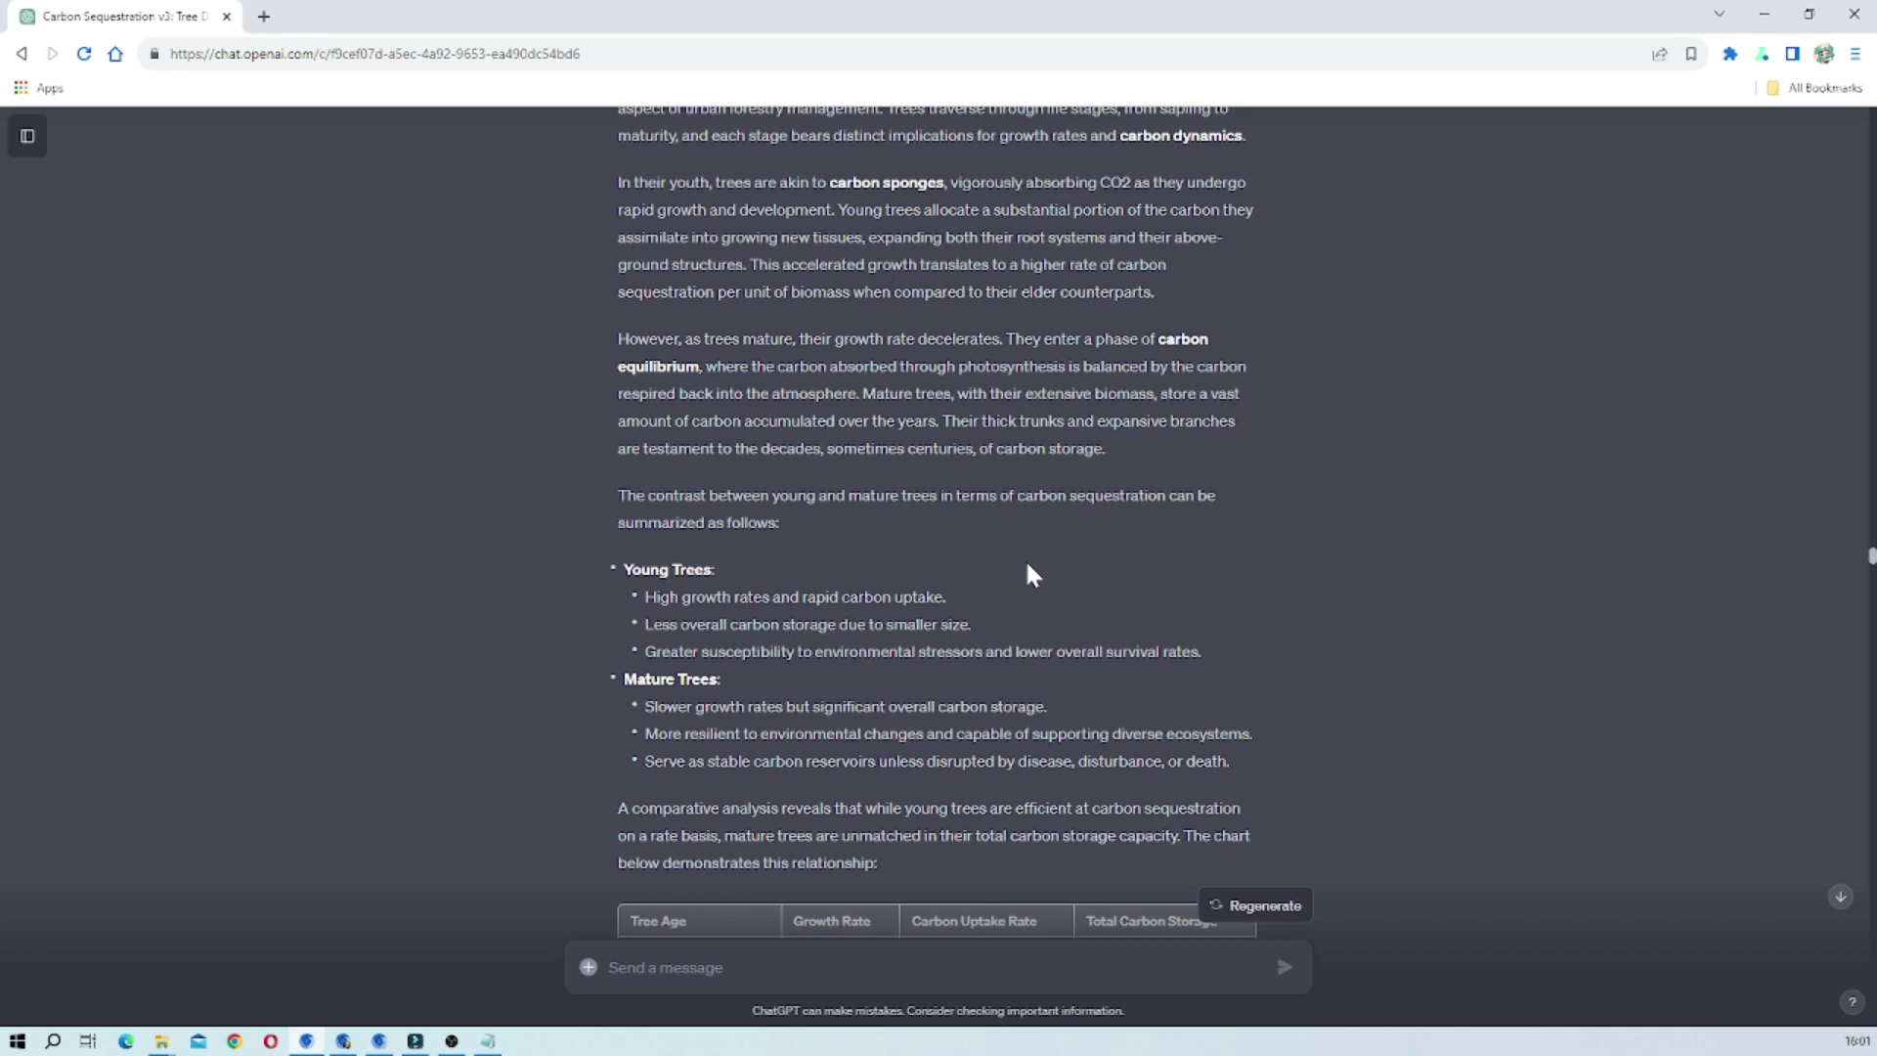
scroll(1007, 316, up, 1)
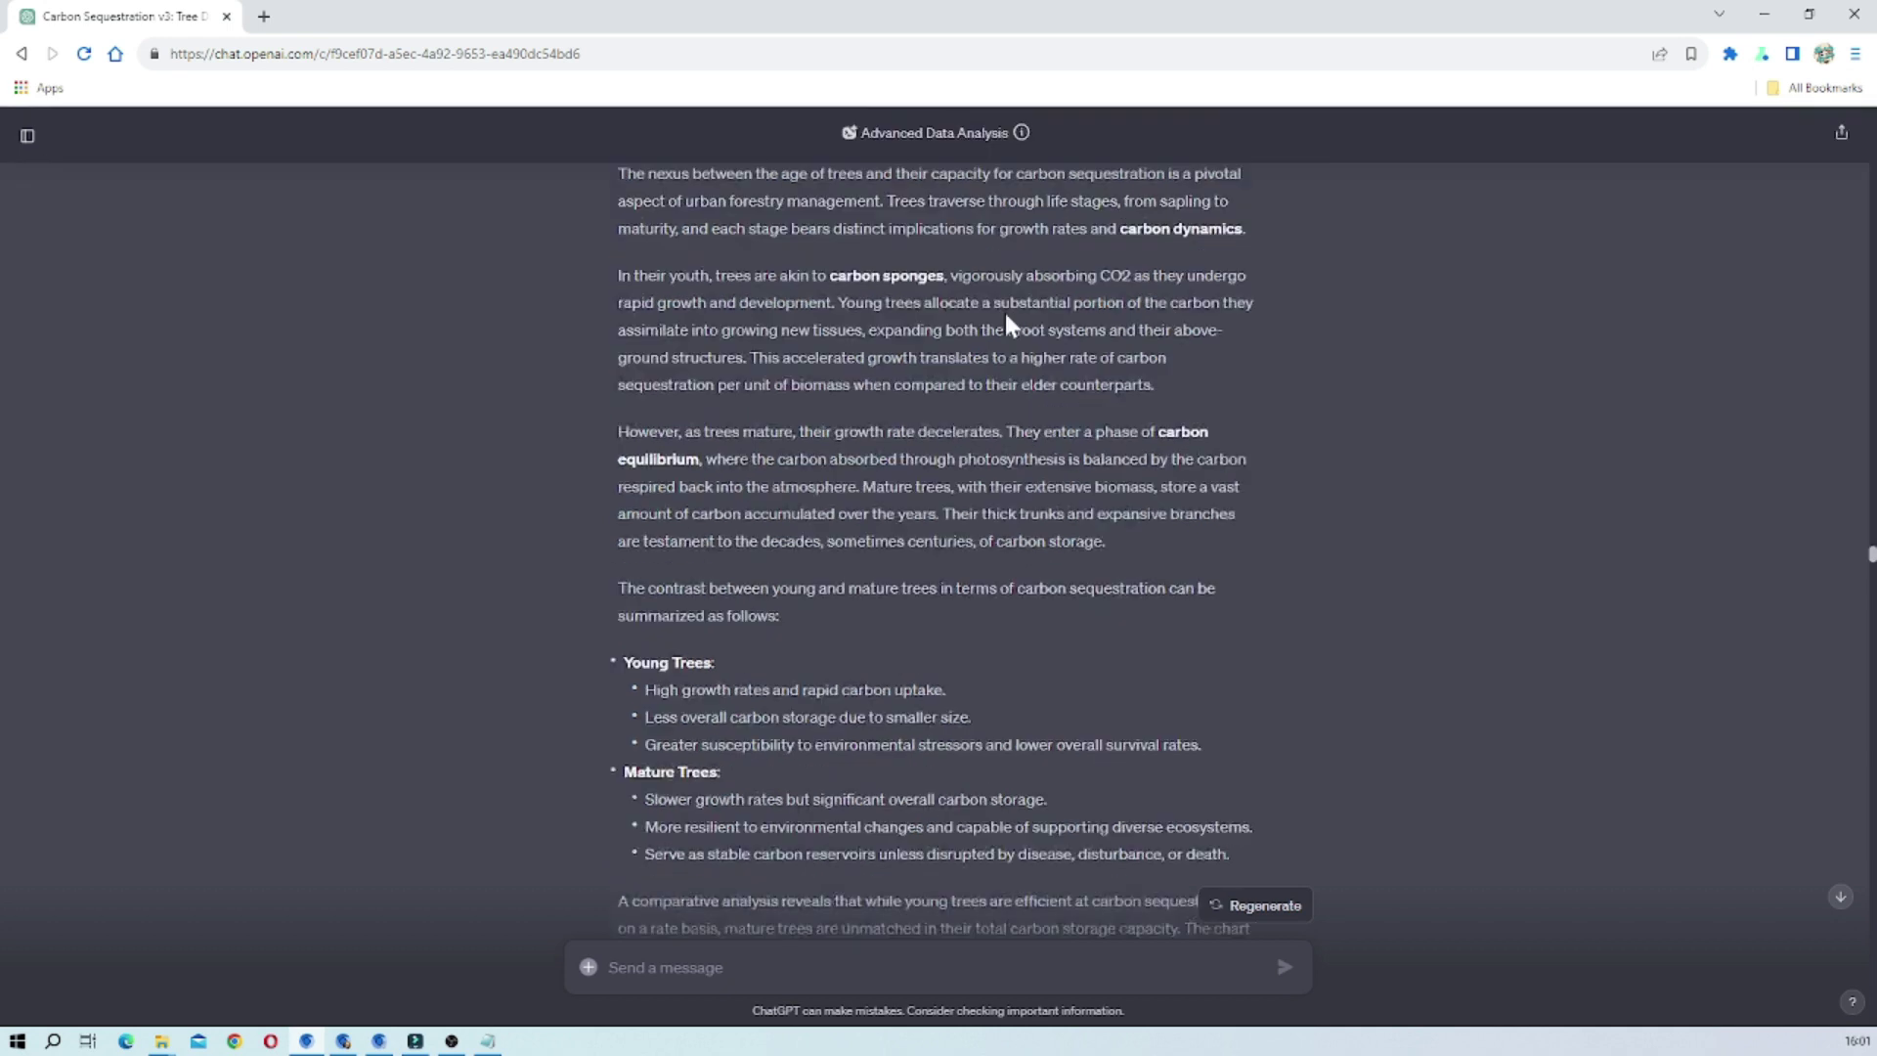
scroll(1007, 315, down, 3)
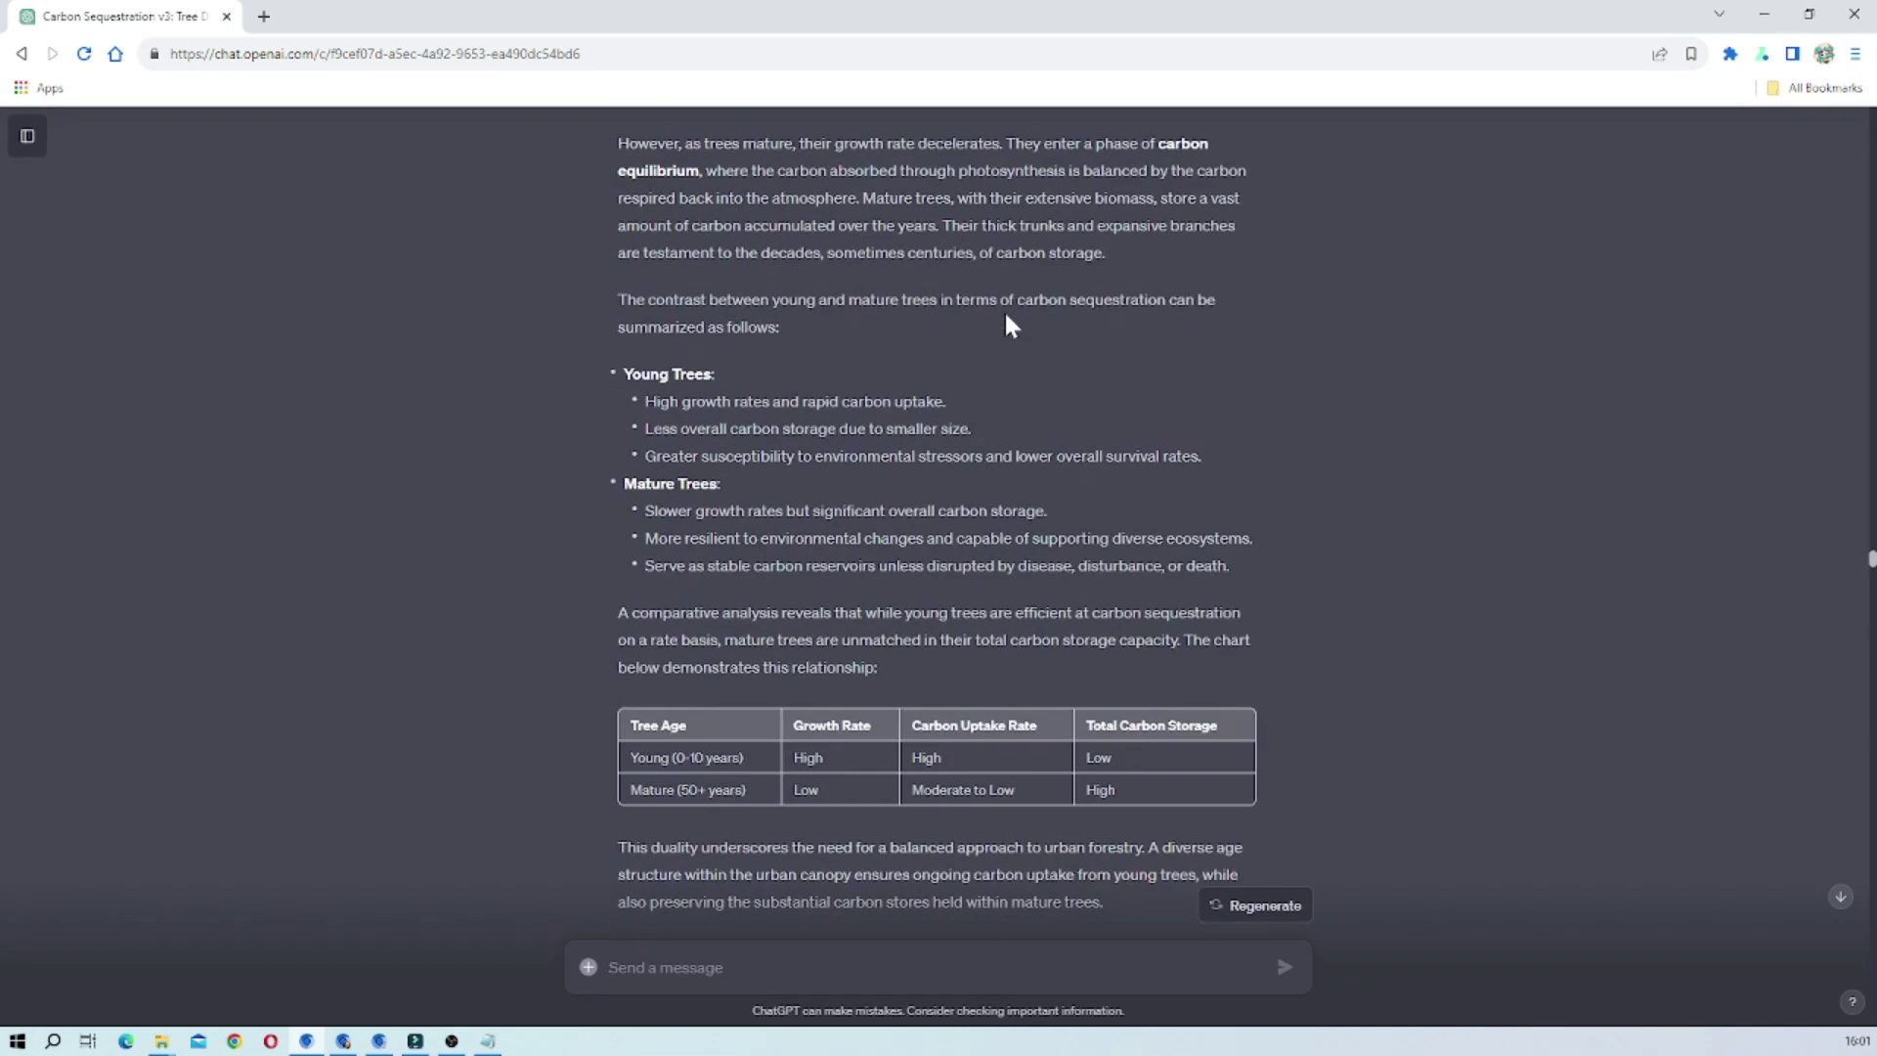
scroll(1007, 316, down, 6)
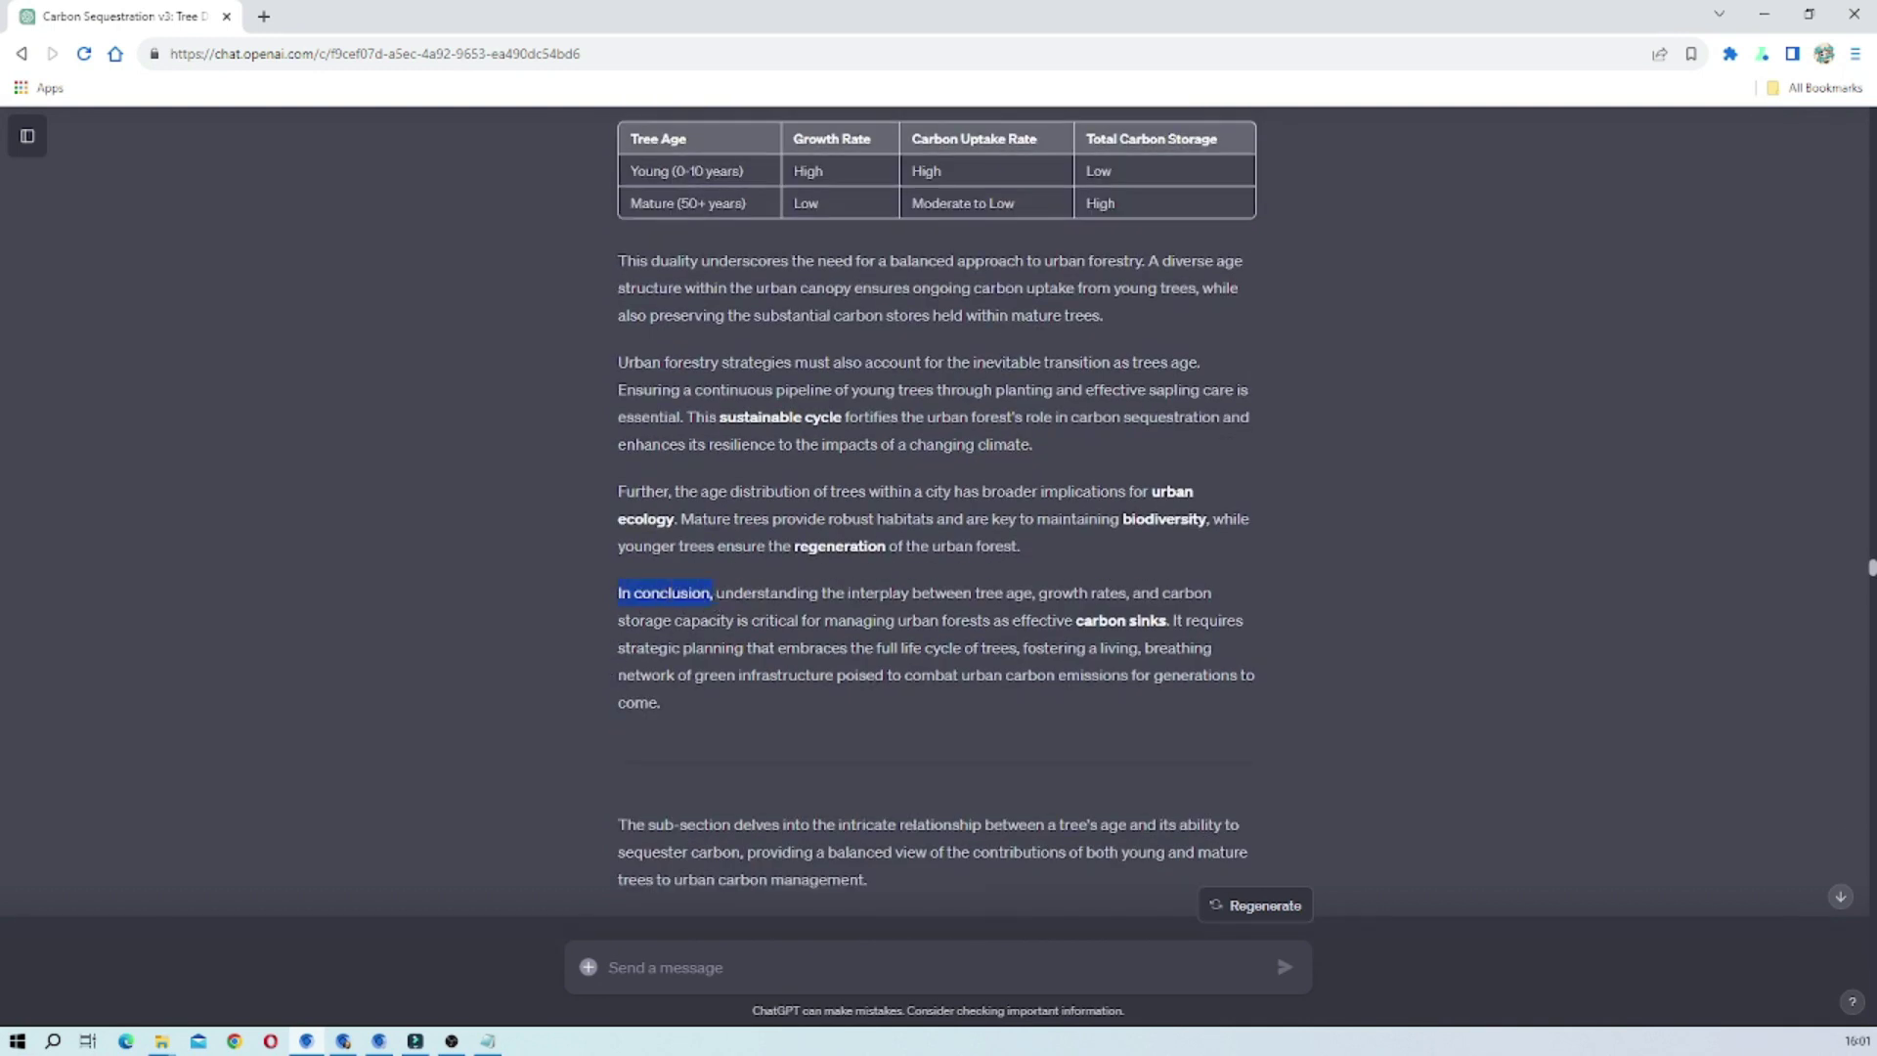
Step: Return to the end of the Species Variation response and highlight the opening of the "Incorporating a mix of trees" paragraph
scroll(860, 541, up, 14)
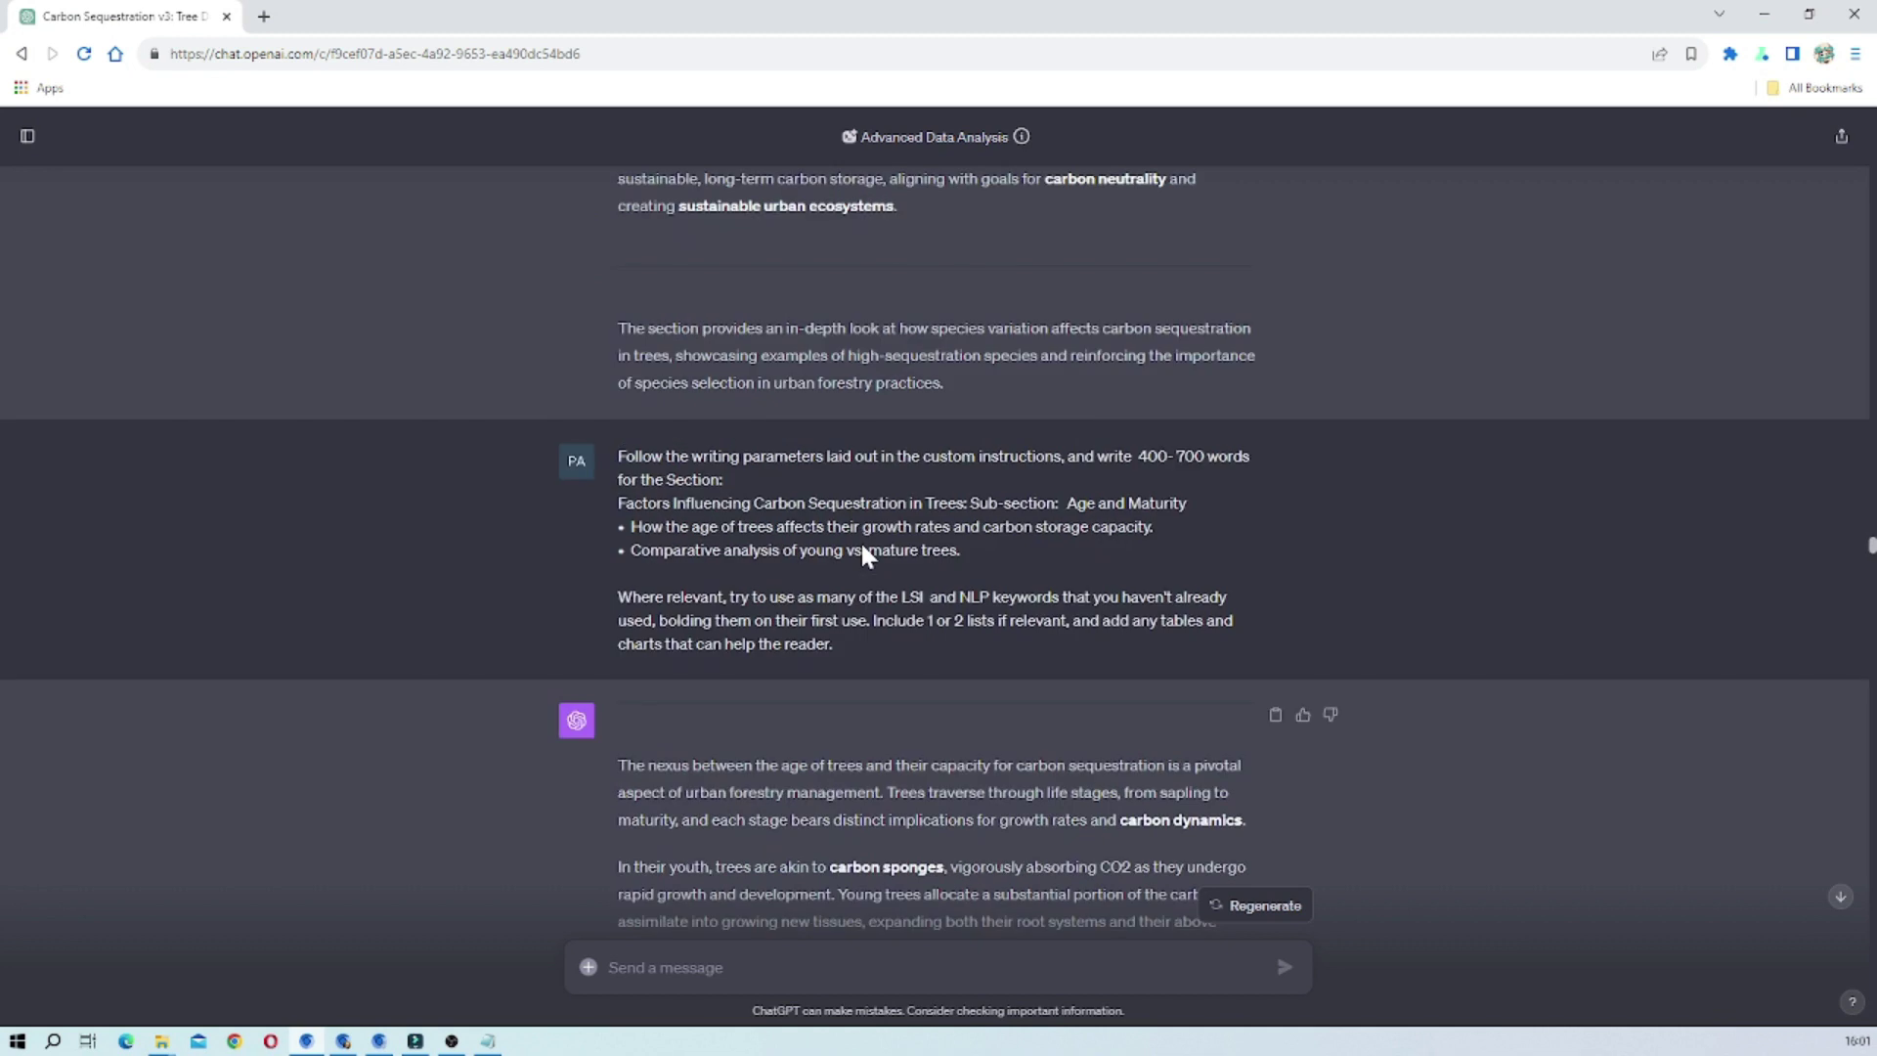
scroll(866, 555, up, 3)
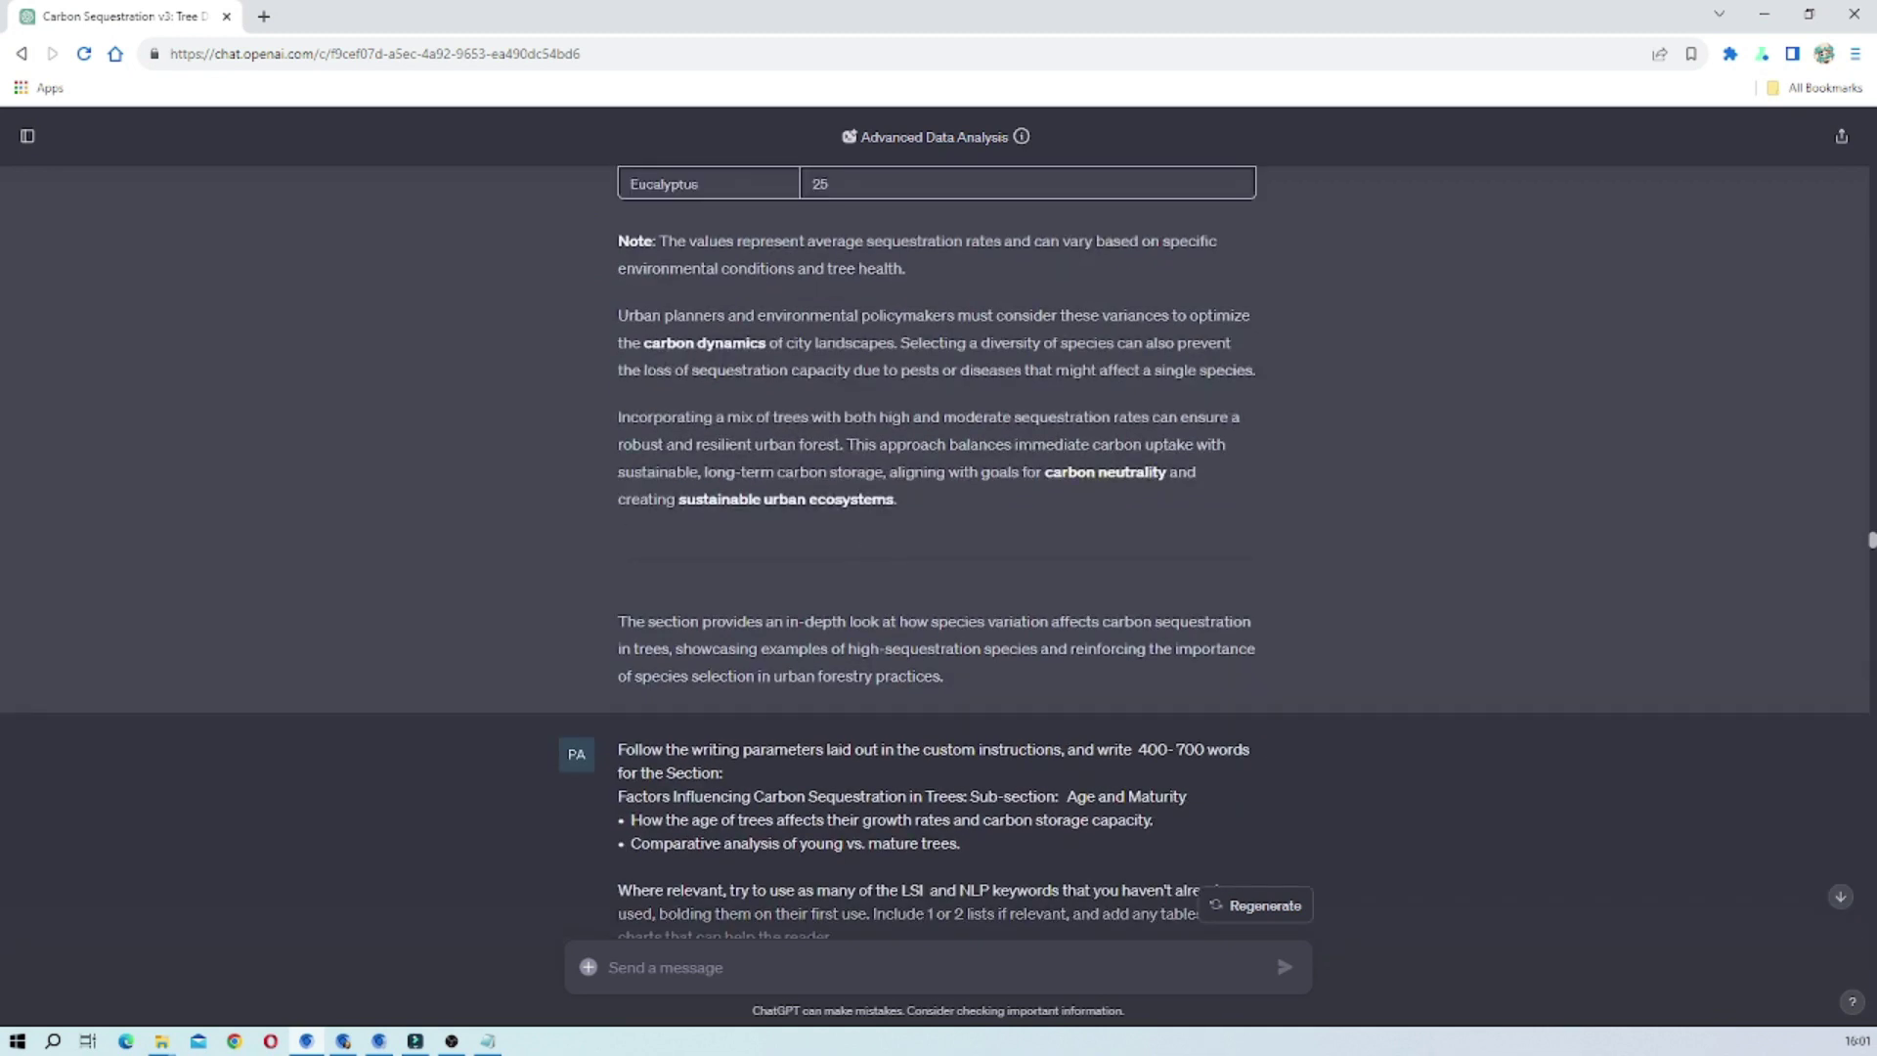
scroll(936, 552, up, 3)
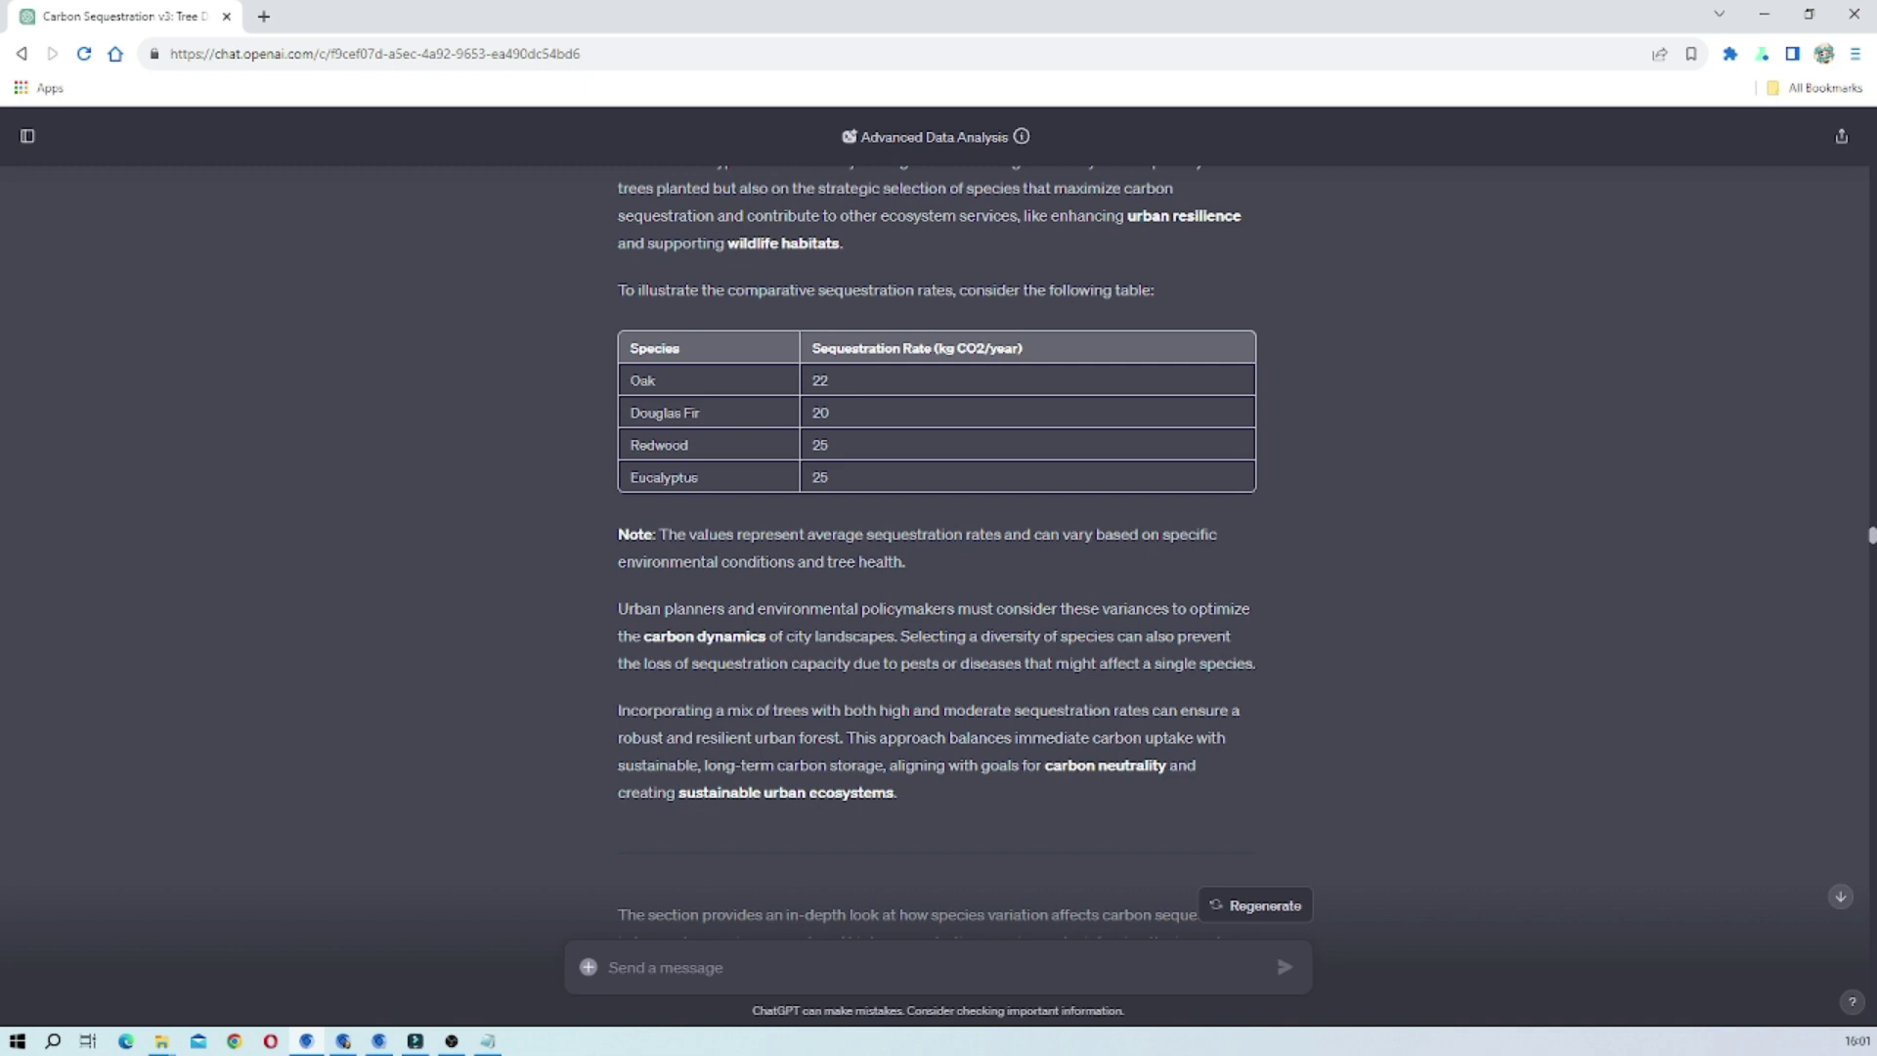
drag(638, 711, 845, 736)
click(646, 720)
Step: Go over the Age and Maturity section again and highlight "LSI and NLP" in its prompt
scroll(723, 748, down, 10)
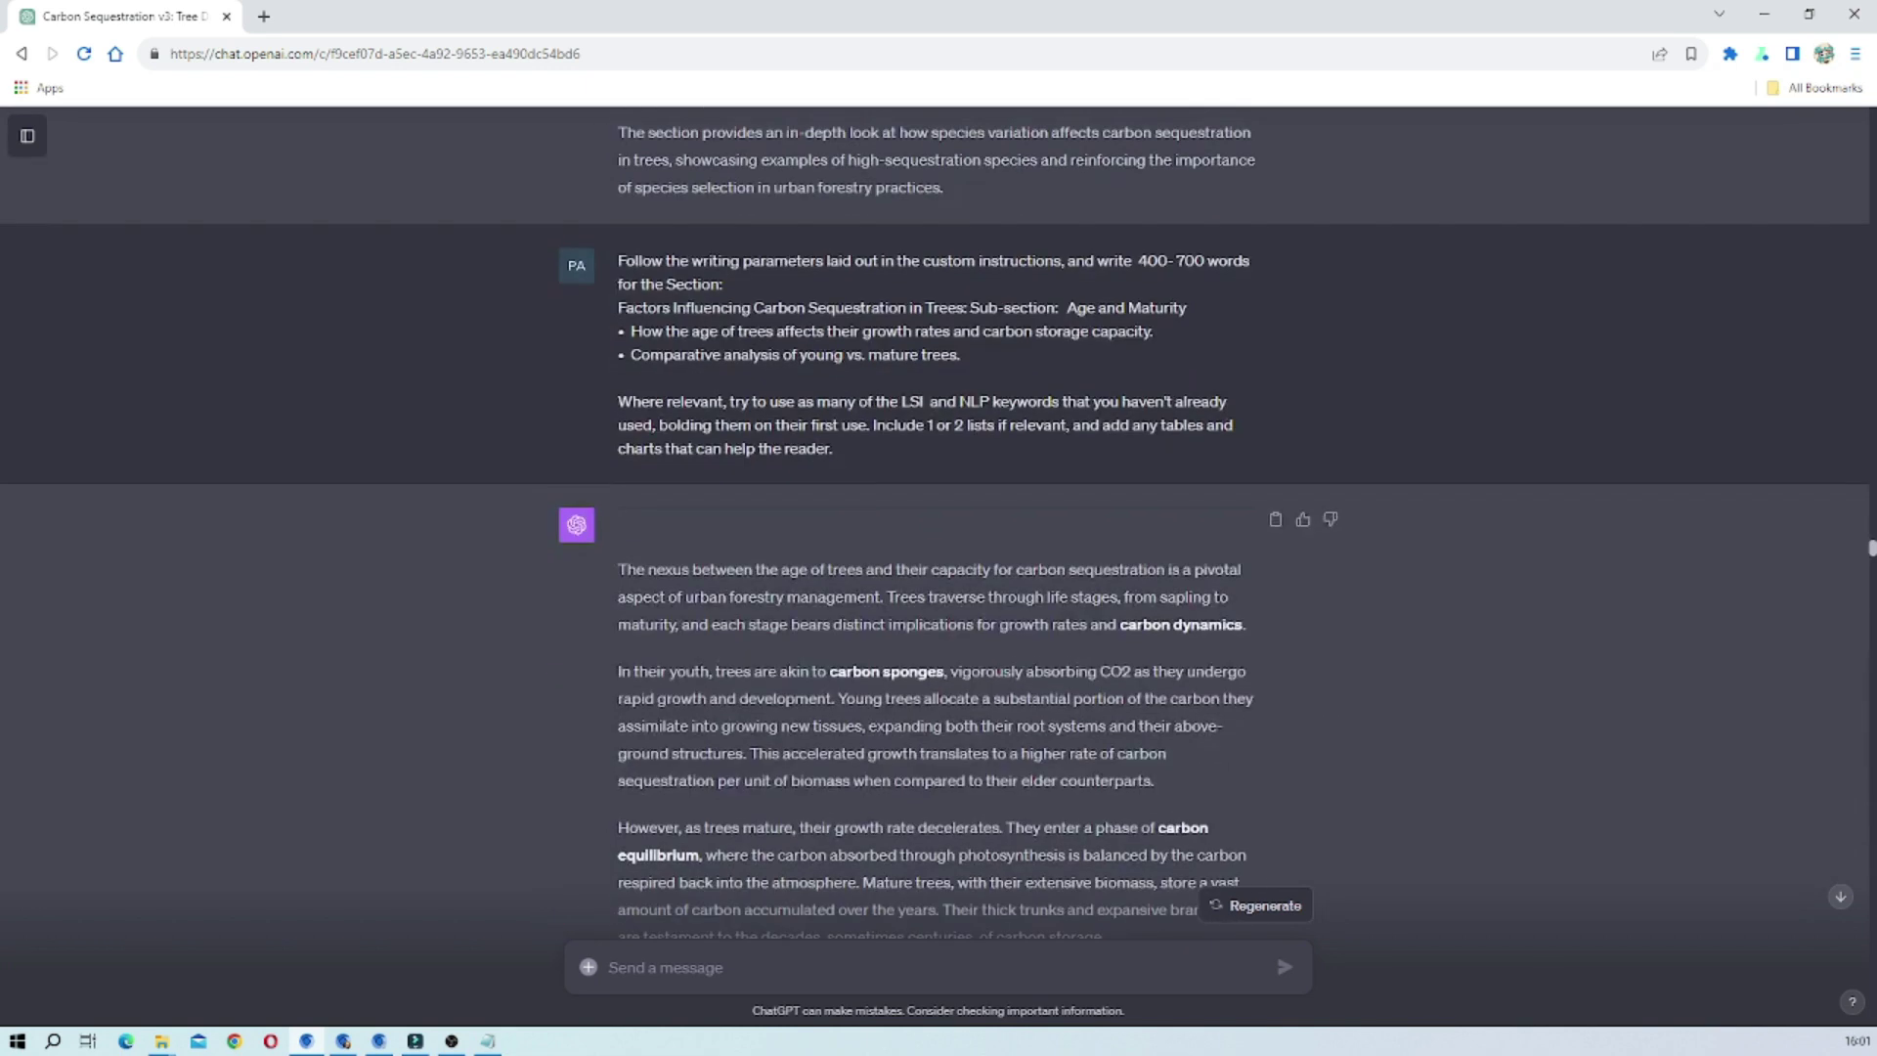
scroll(724, 756, down, 8)
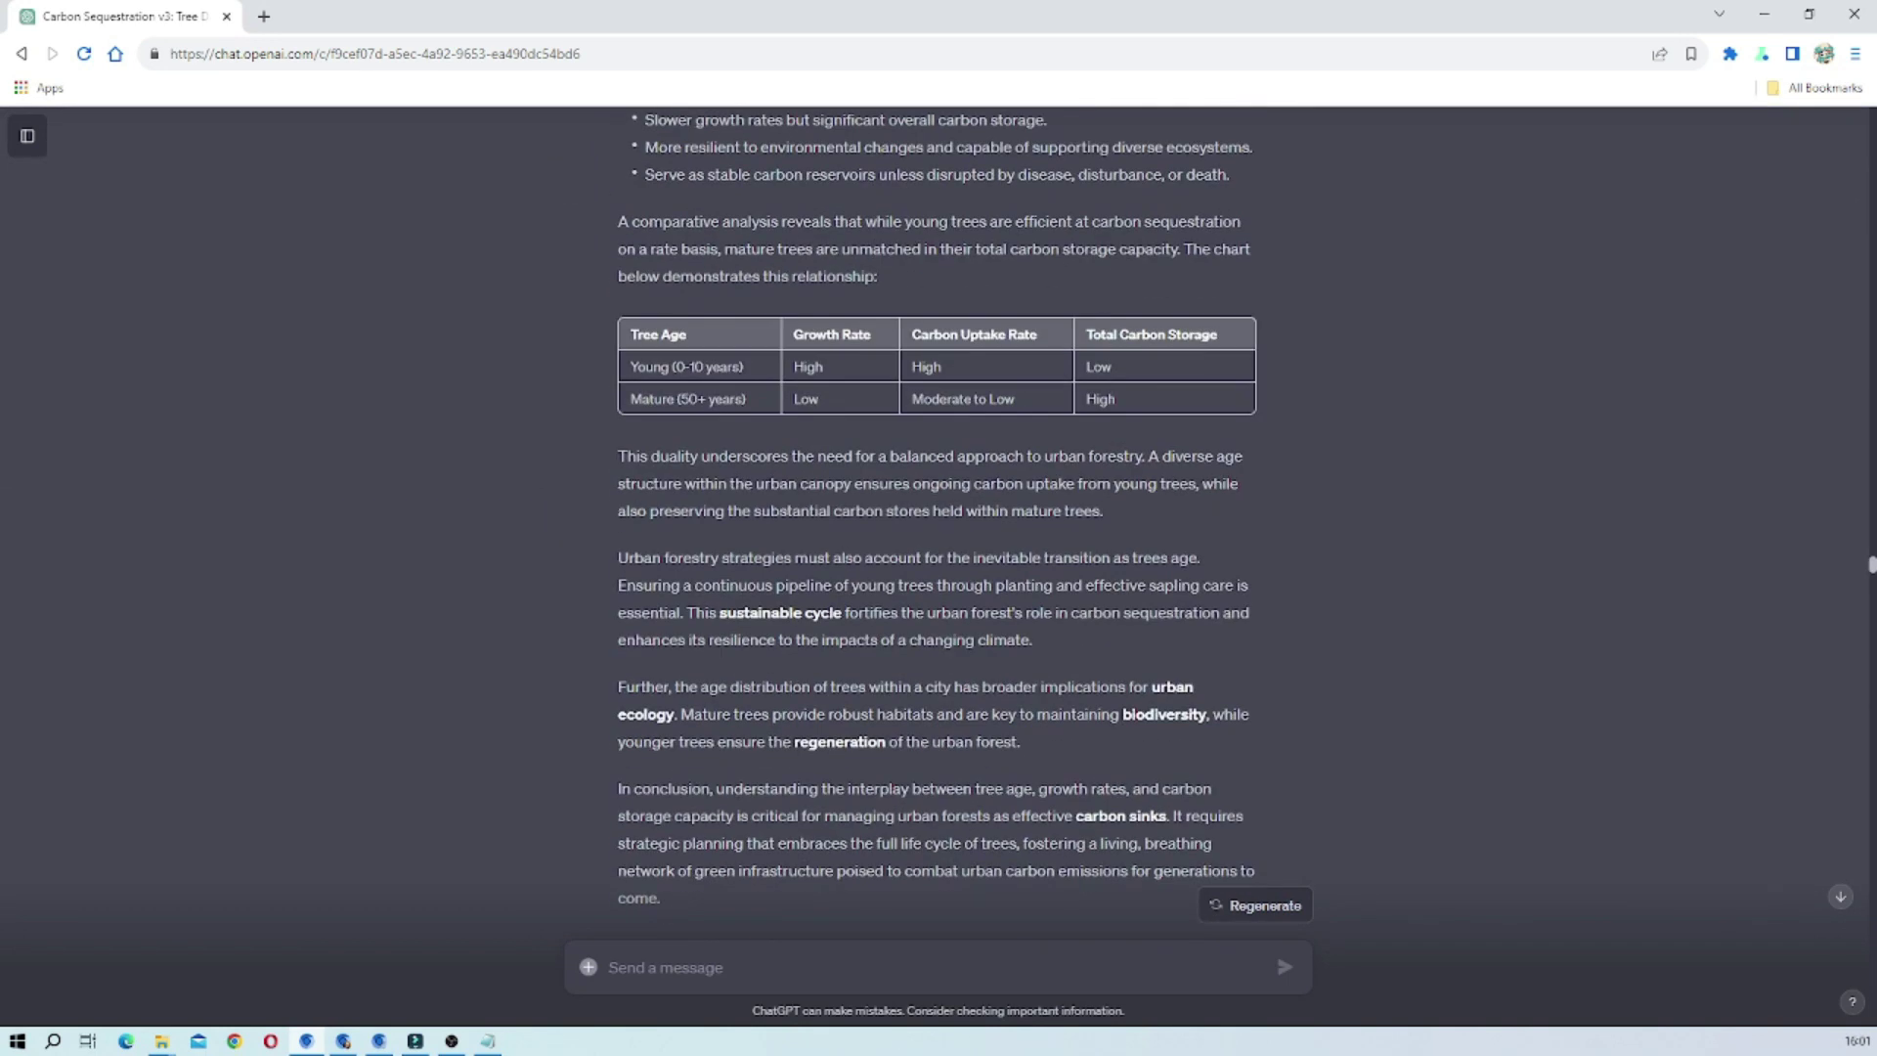
scroll(881, 311, up, 8)
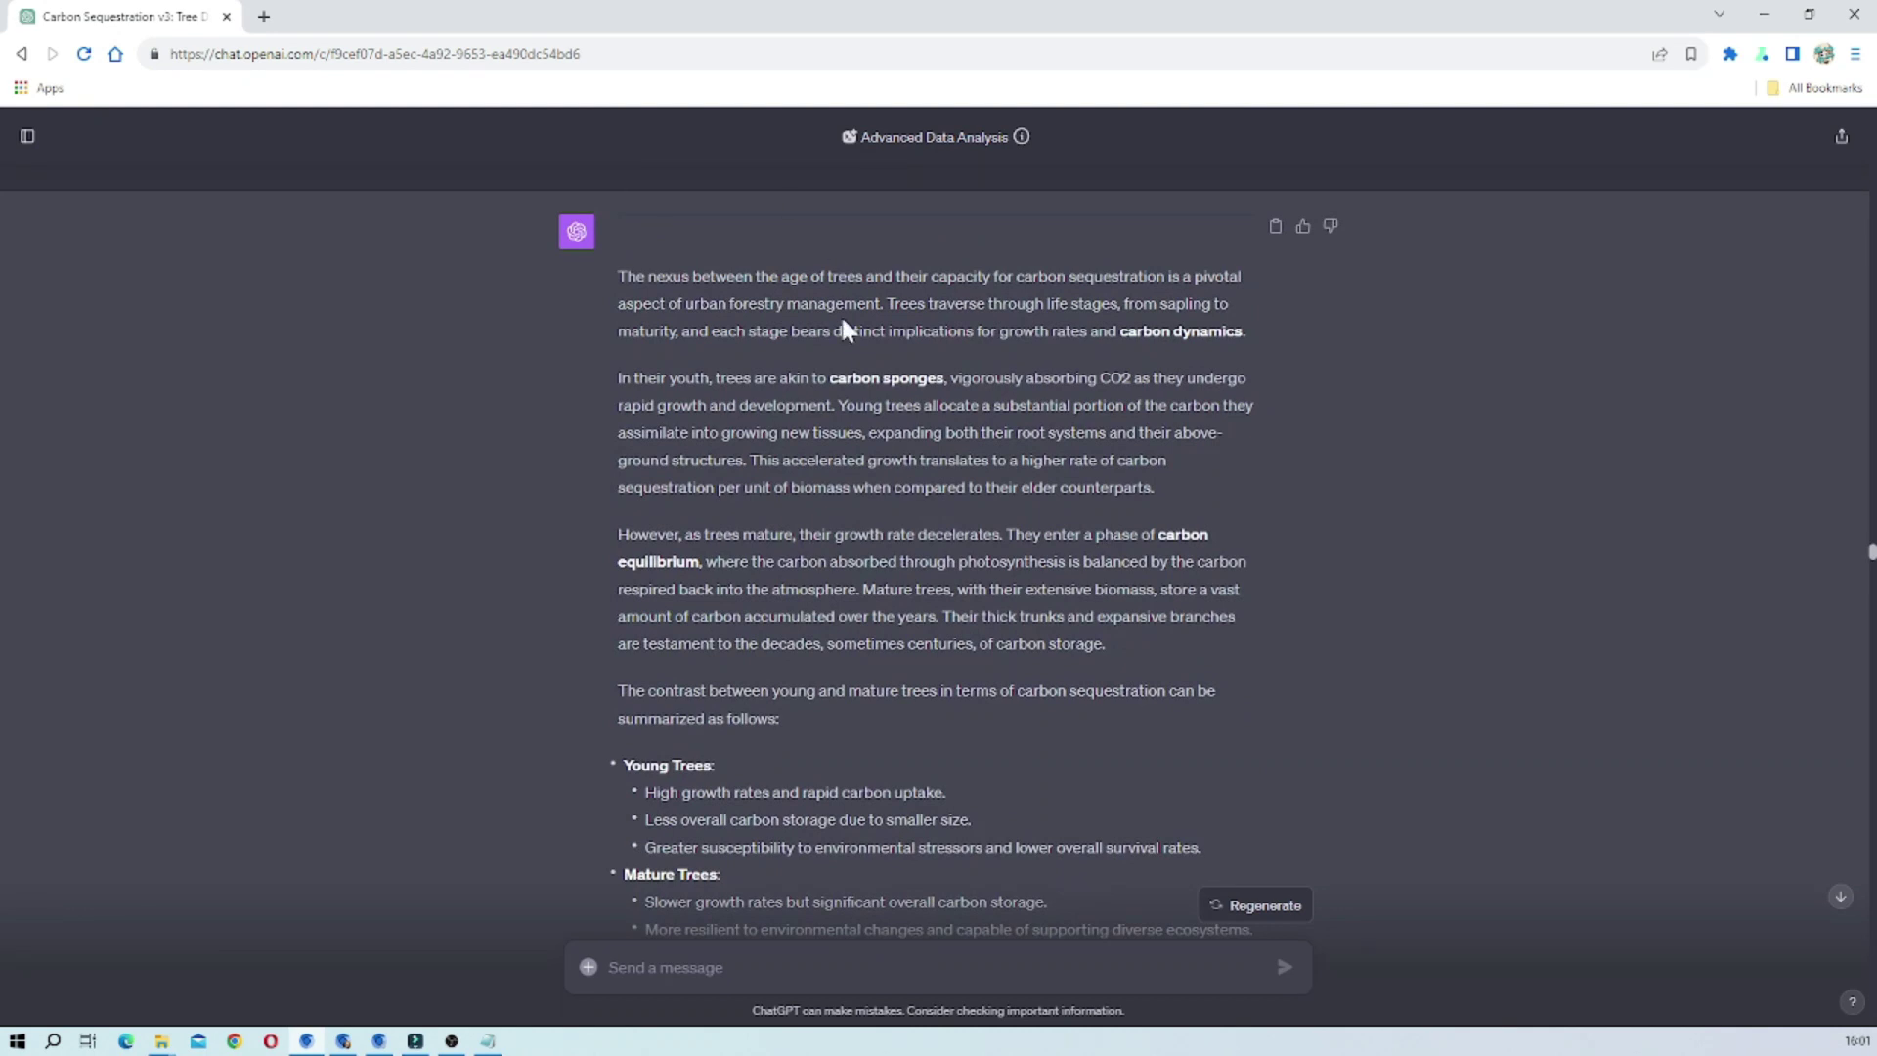
scroll(842, 321, up, 4)
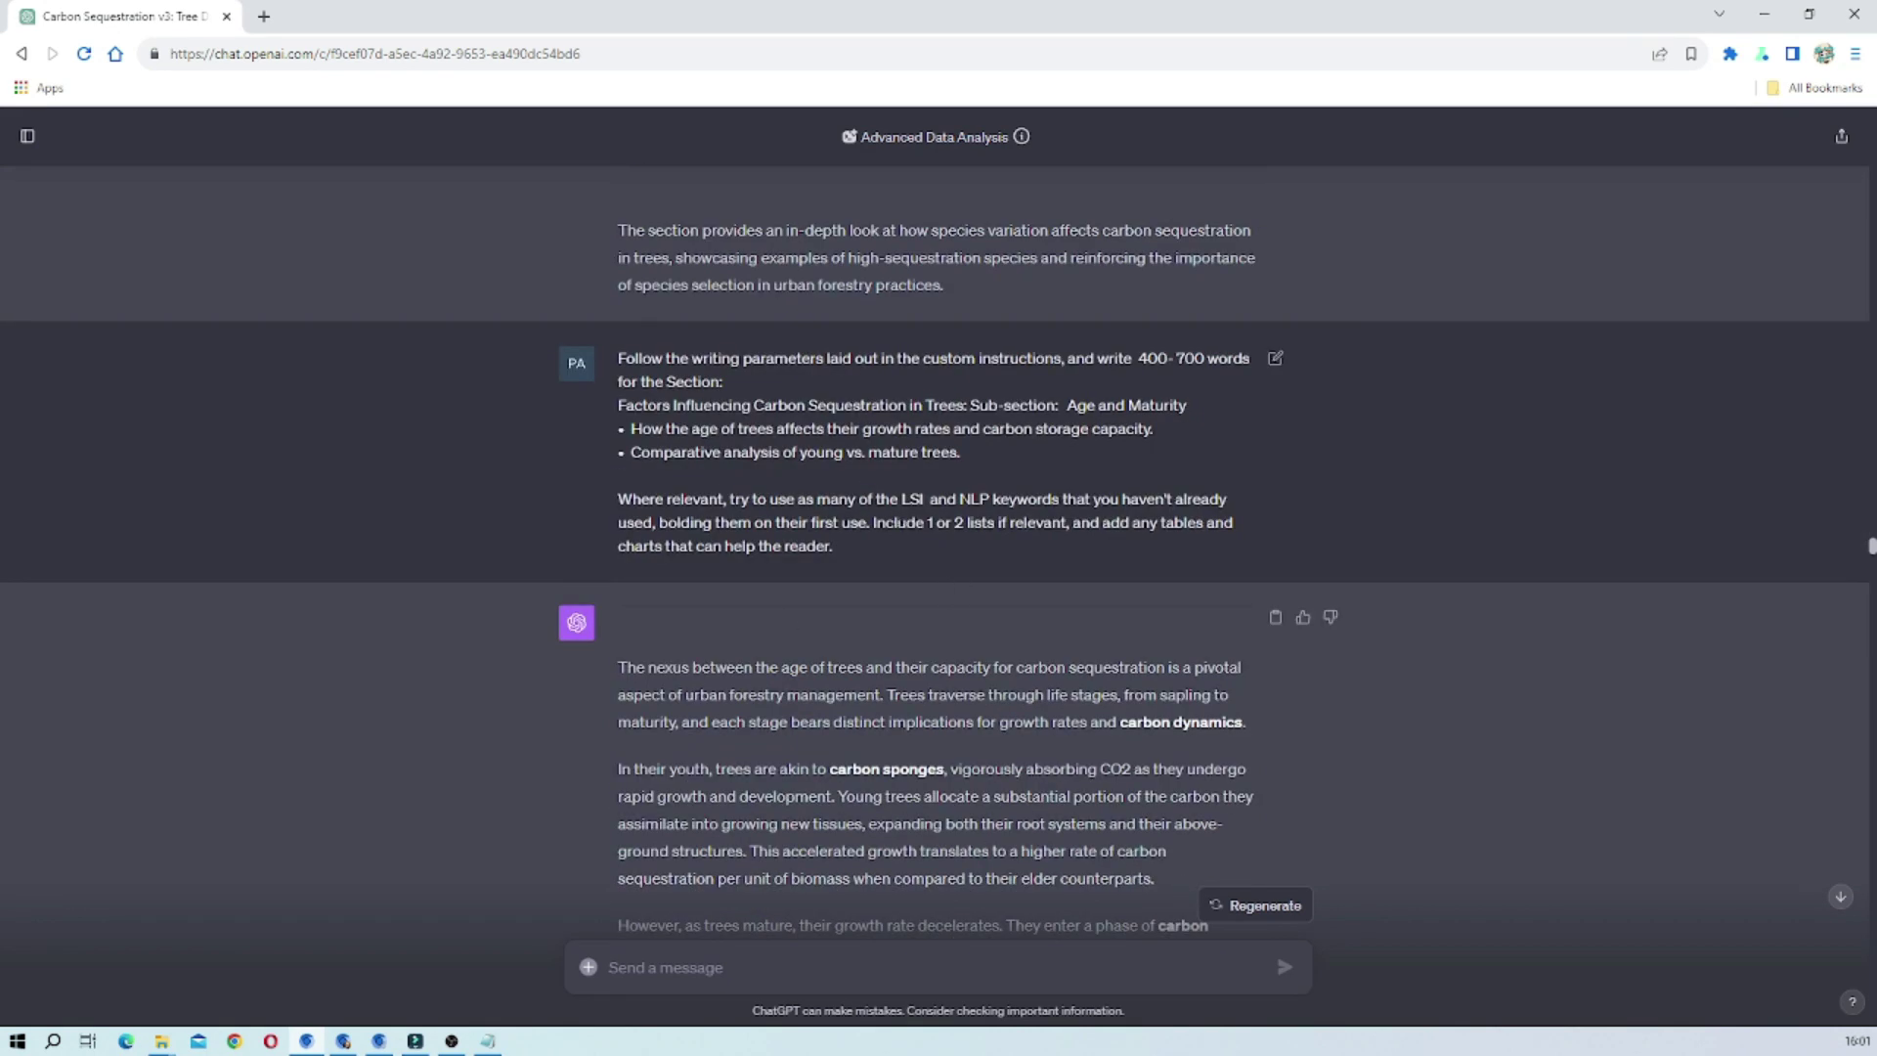
drag(901, 499, 991, 499)
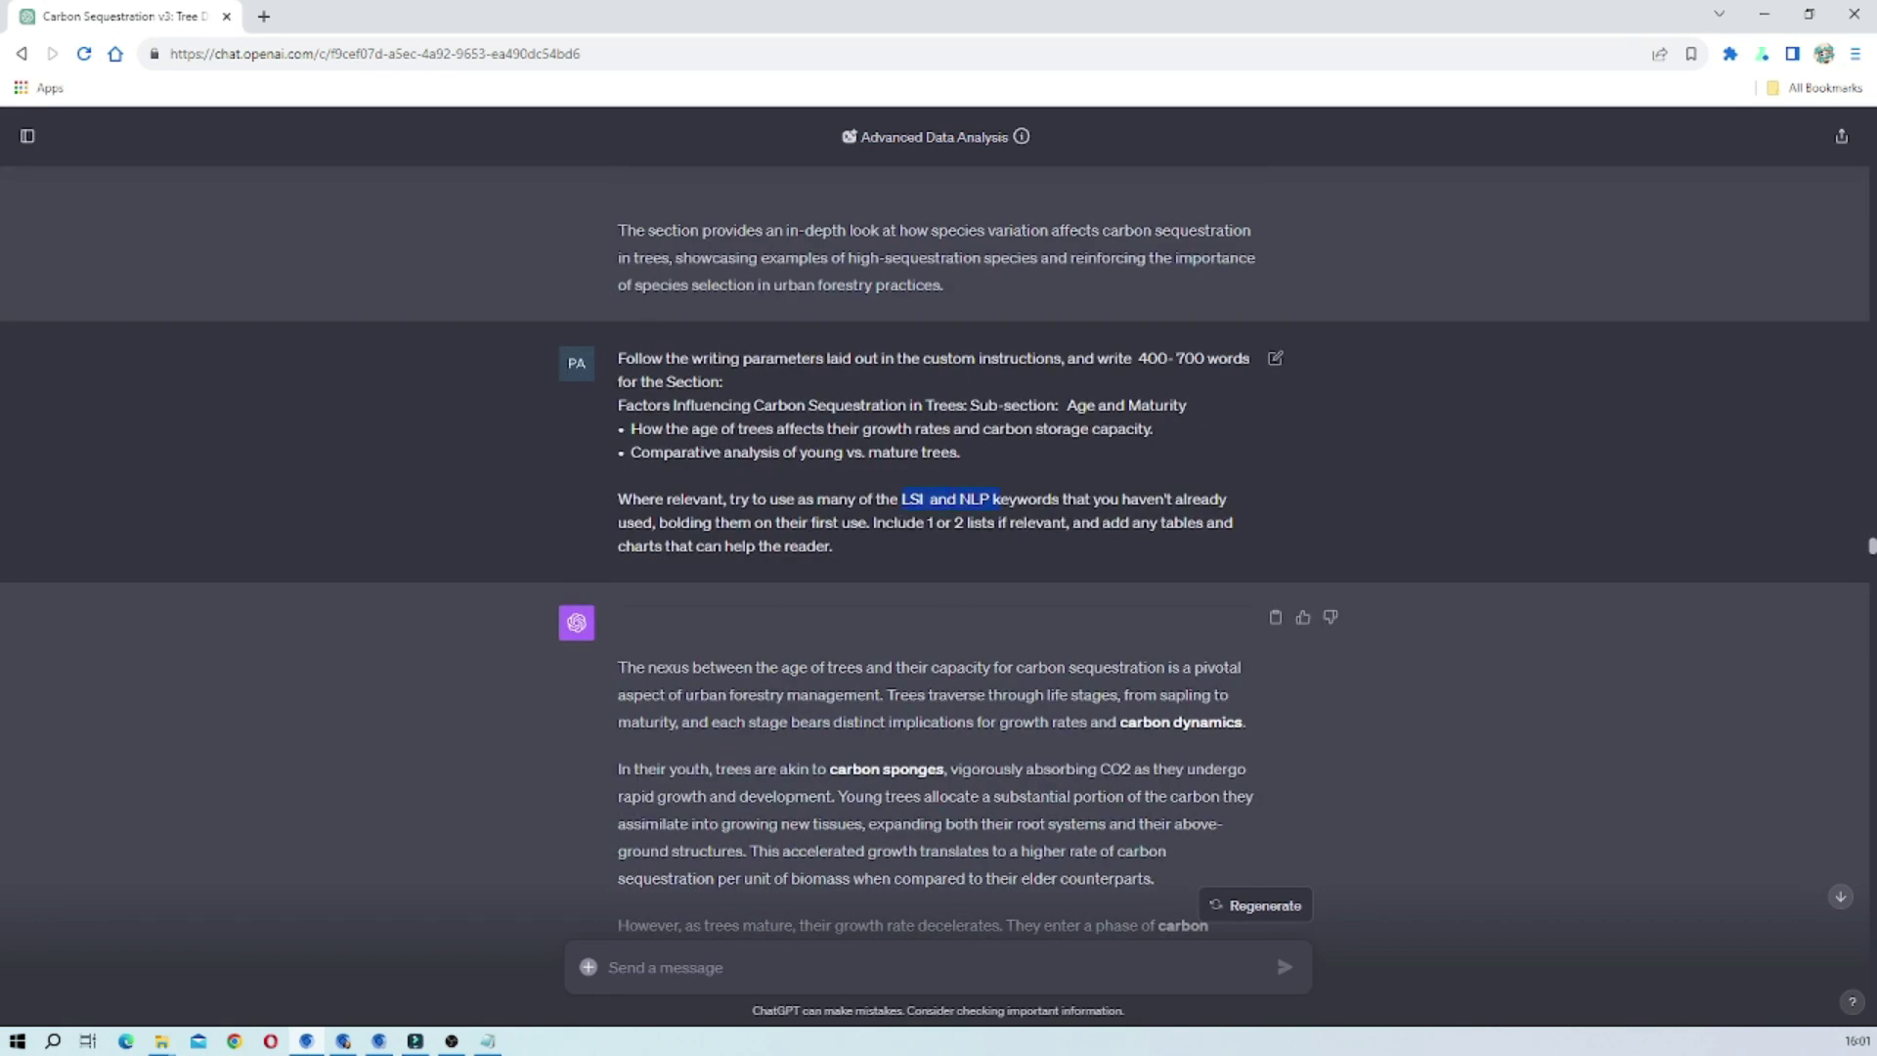
Step: Check the bolded keywords through the Age and Maturity response and skim the Size Matters sub-section
scroll(762, 579, down, 4)
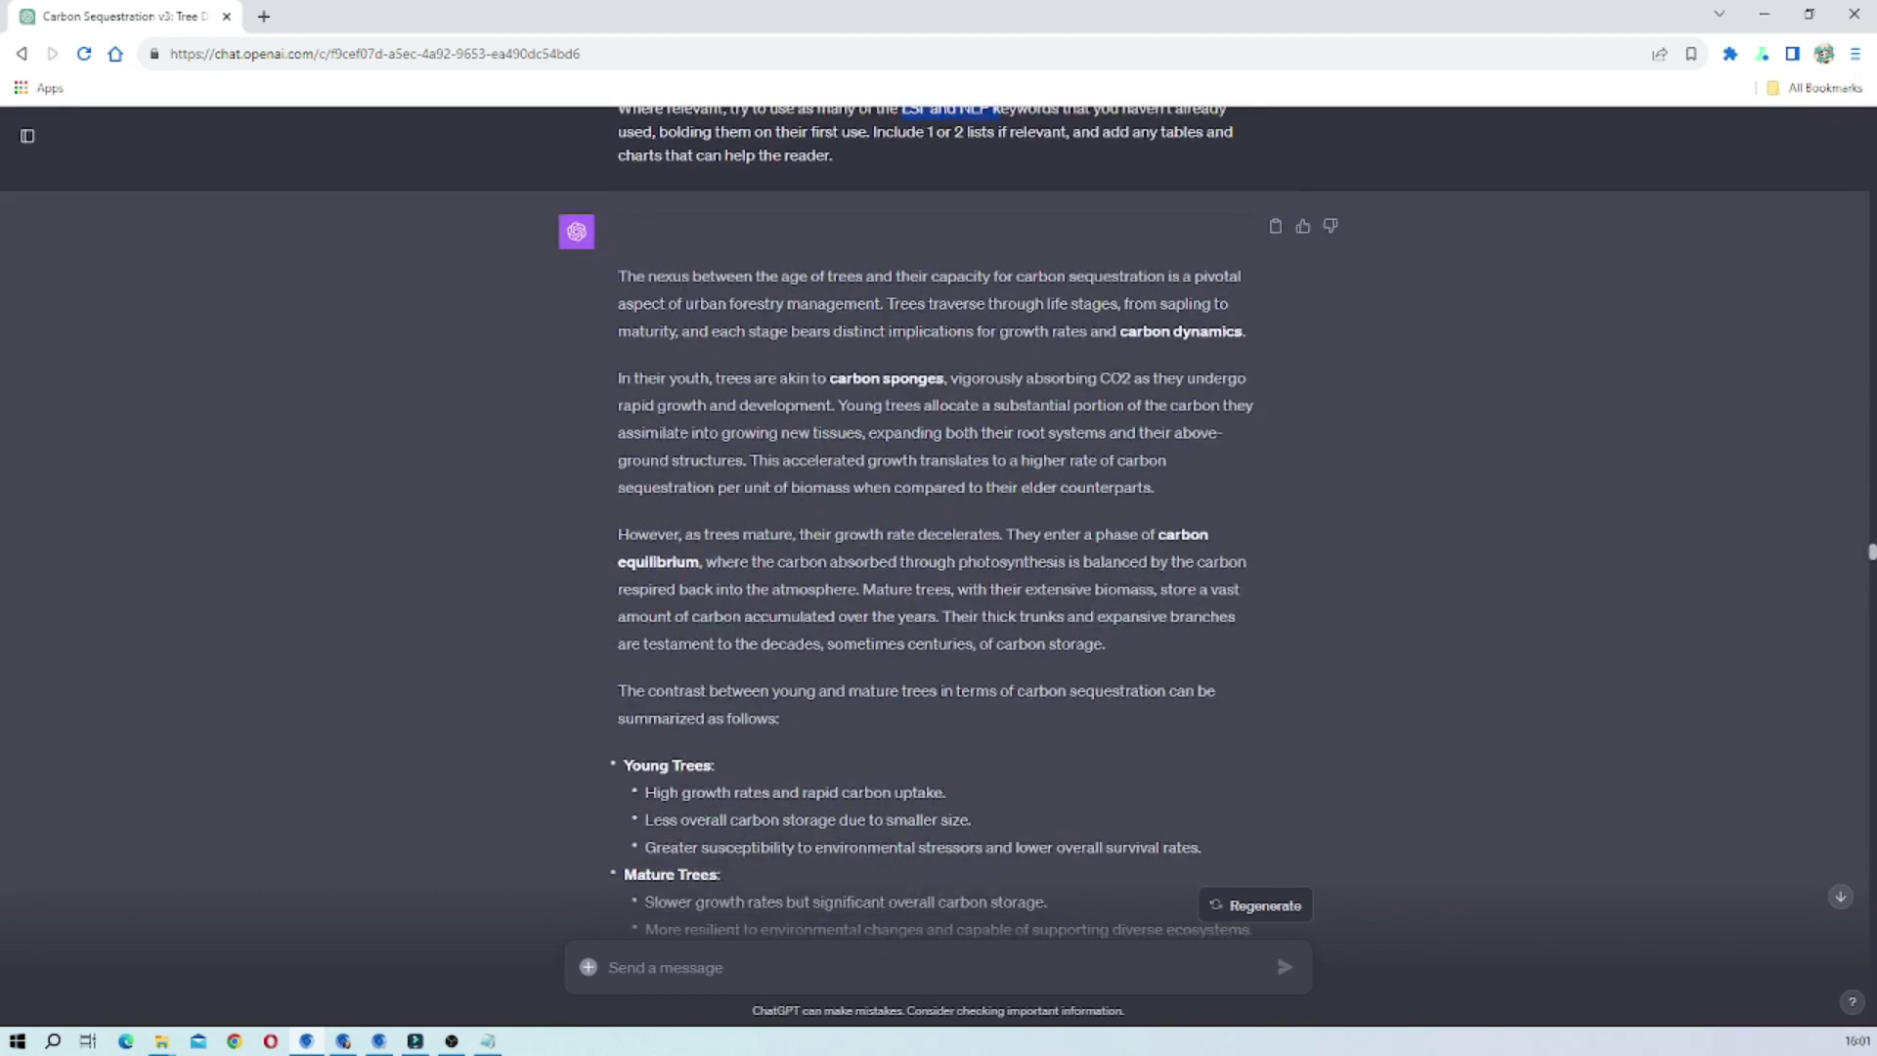
scroll(937, 521, down, 8)
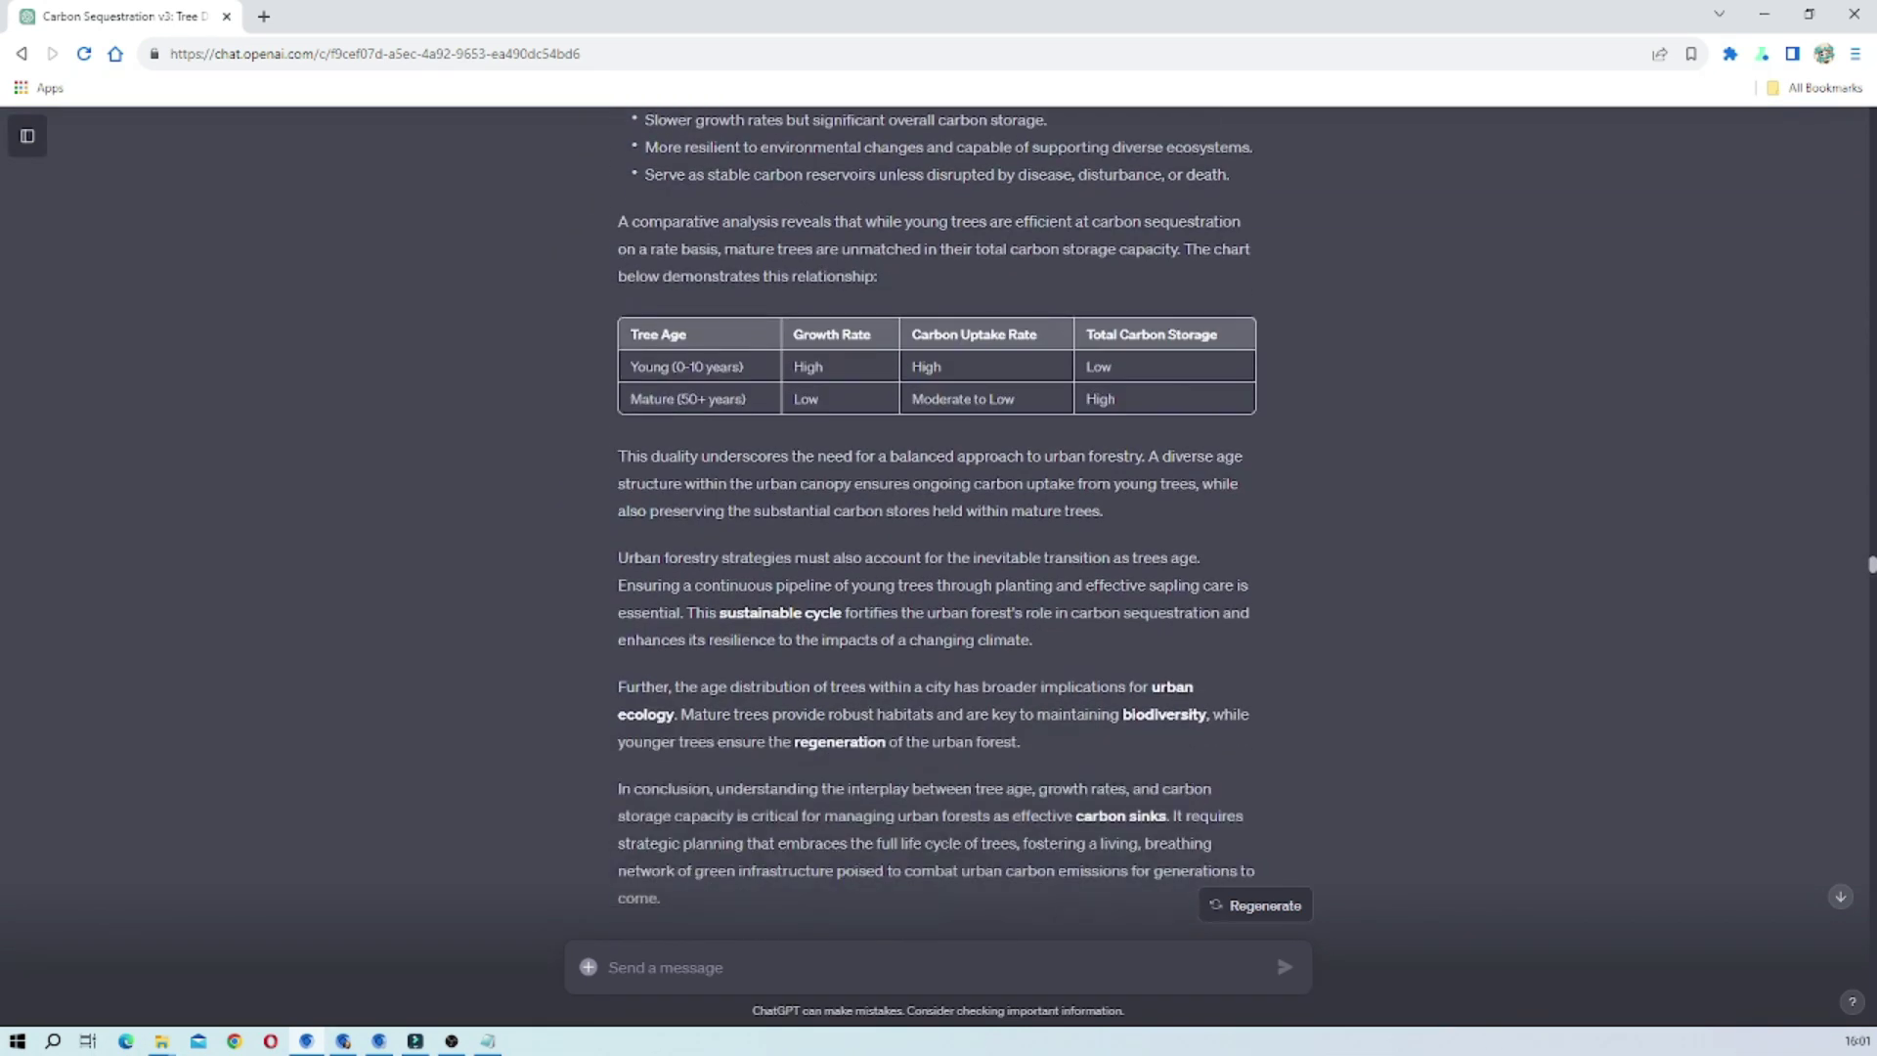
scroll(796, 625, down, 6)
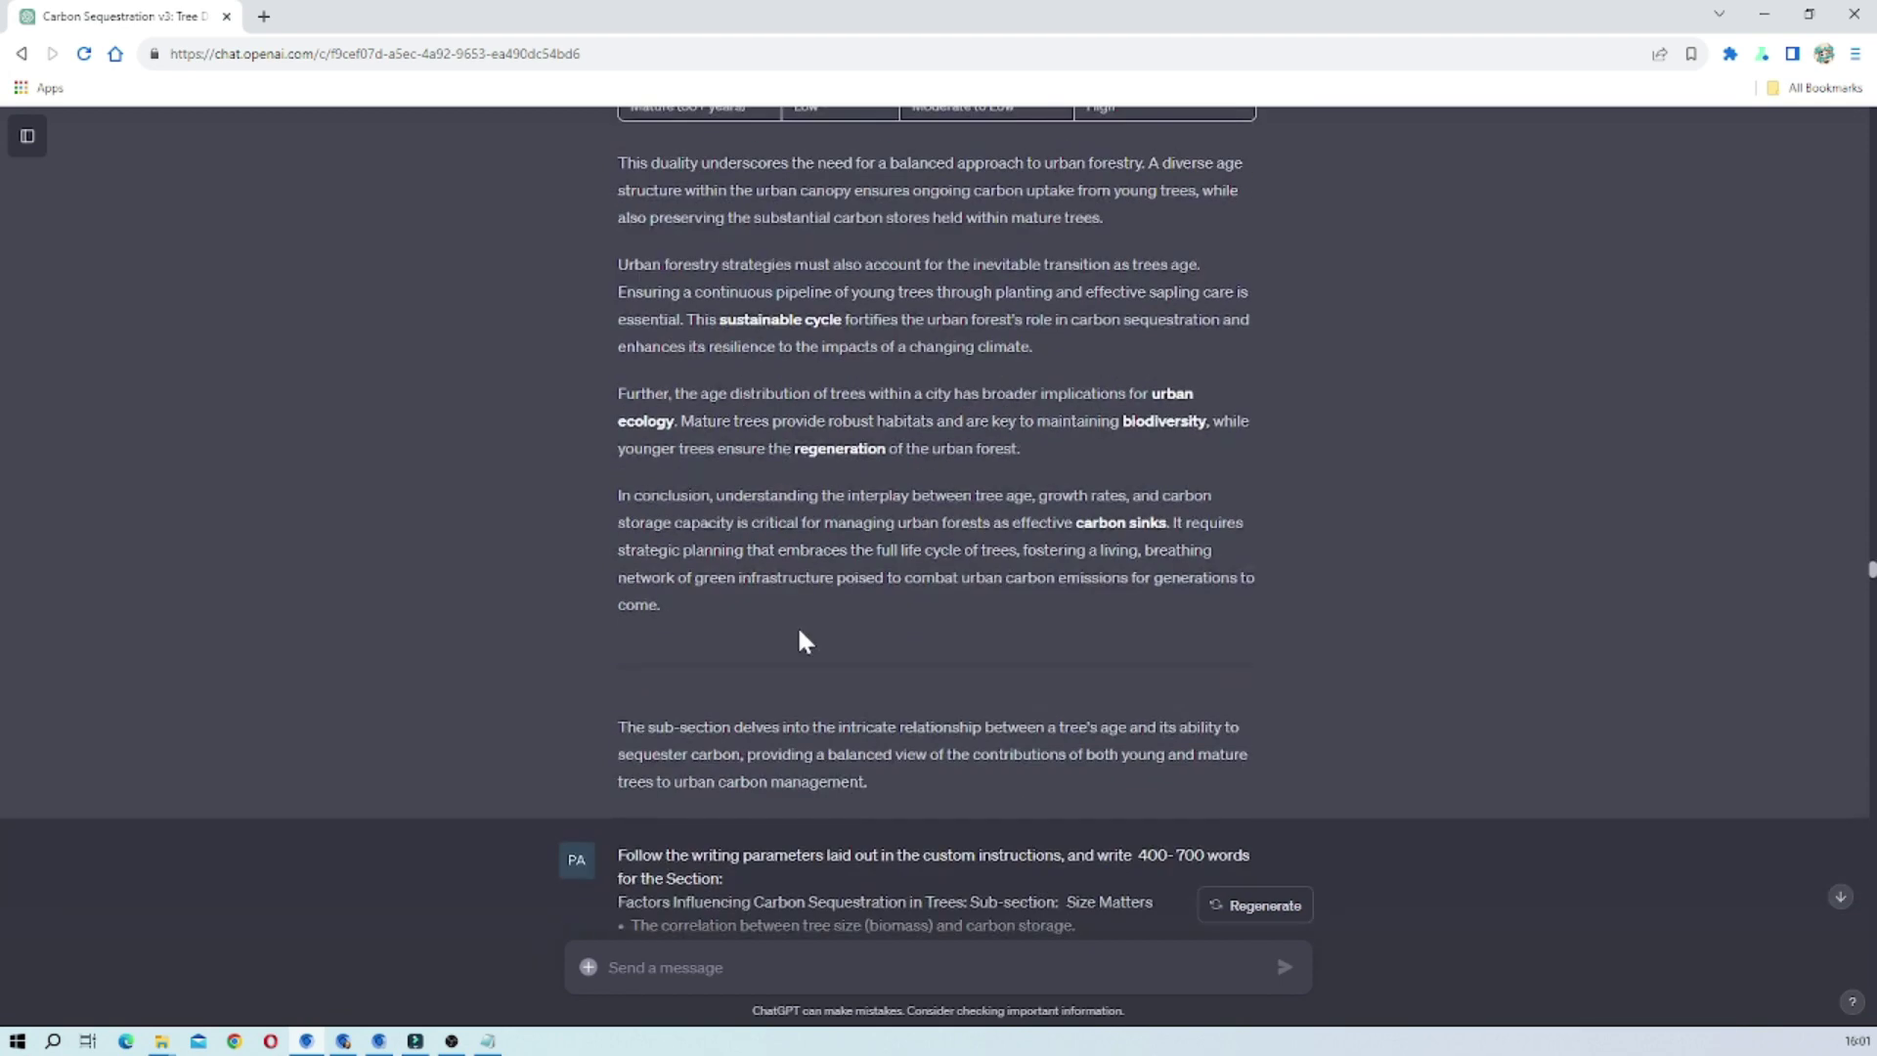
scroll(798, 630, down, 10)
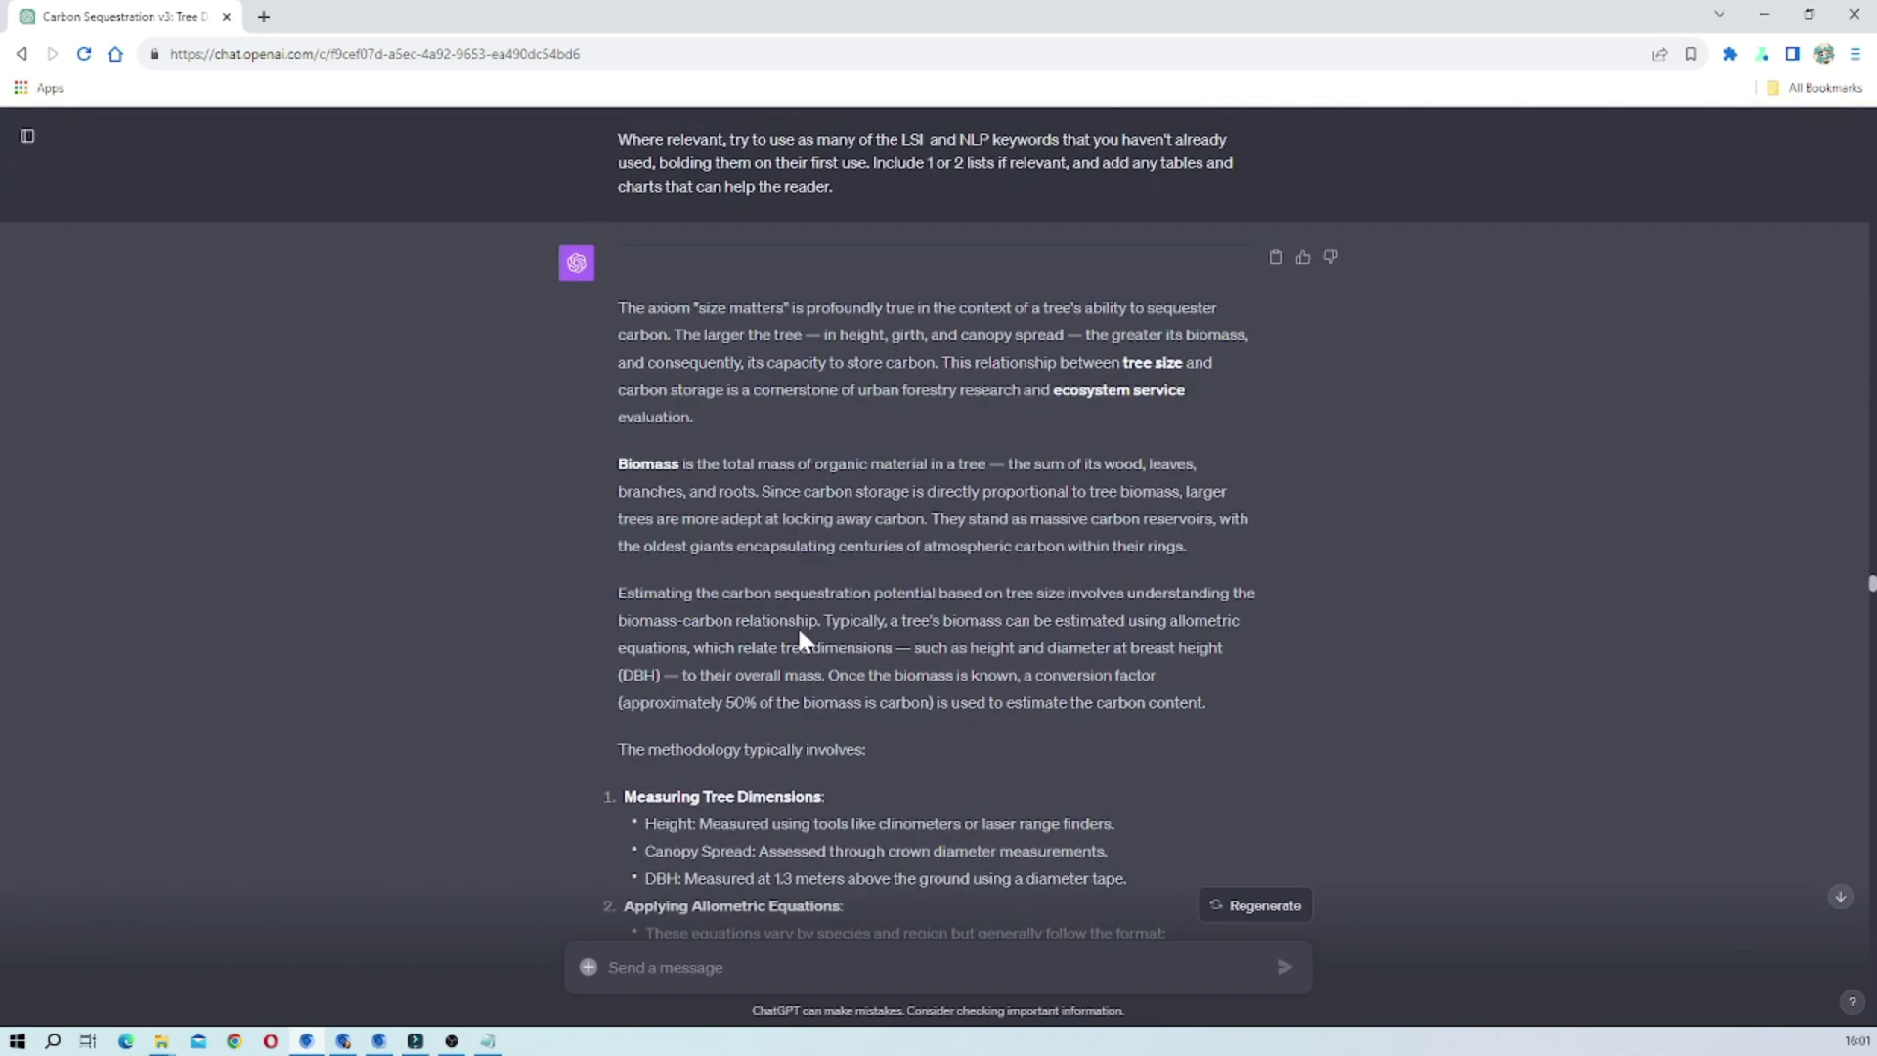
scroll(799, 635, down, 11)
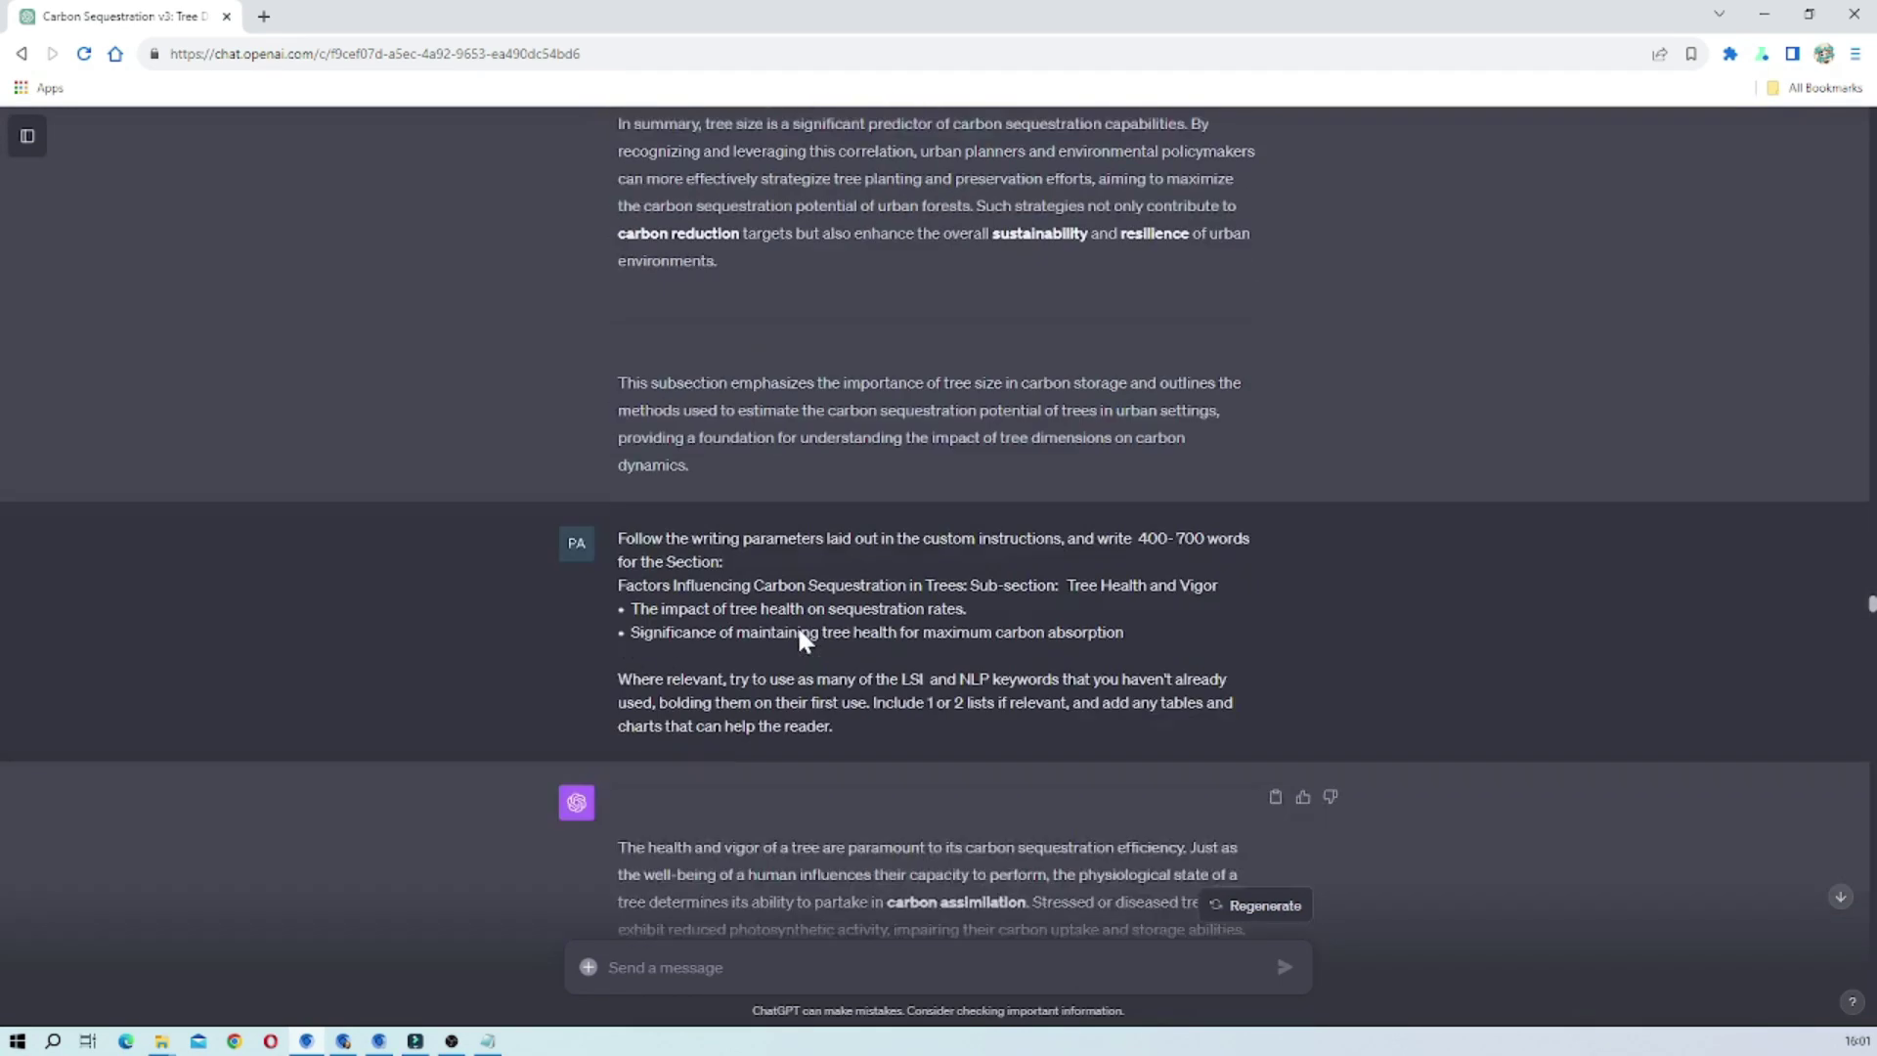
Step: Read the Tree Health and Vigor prompt and response, covering the health indicators, maintenance measures, health factor table and closing paragraphs
scroll(798, 633, down, 8)
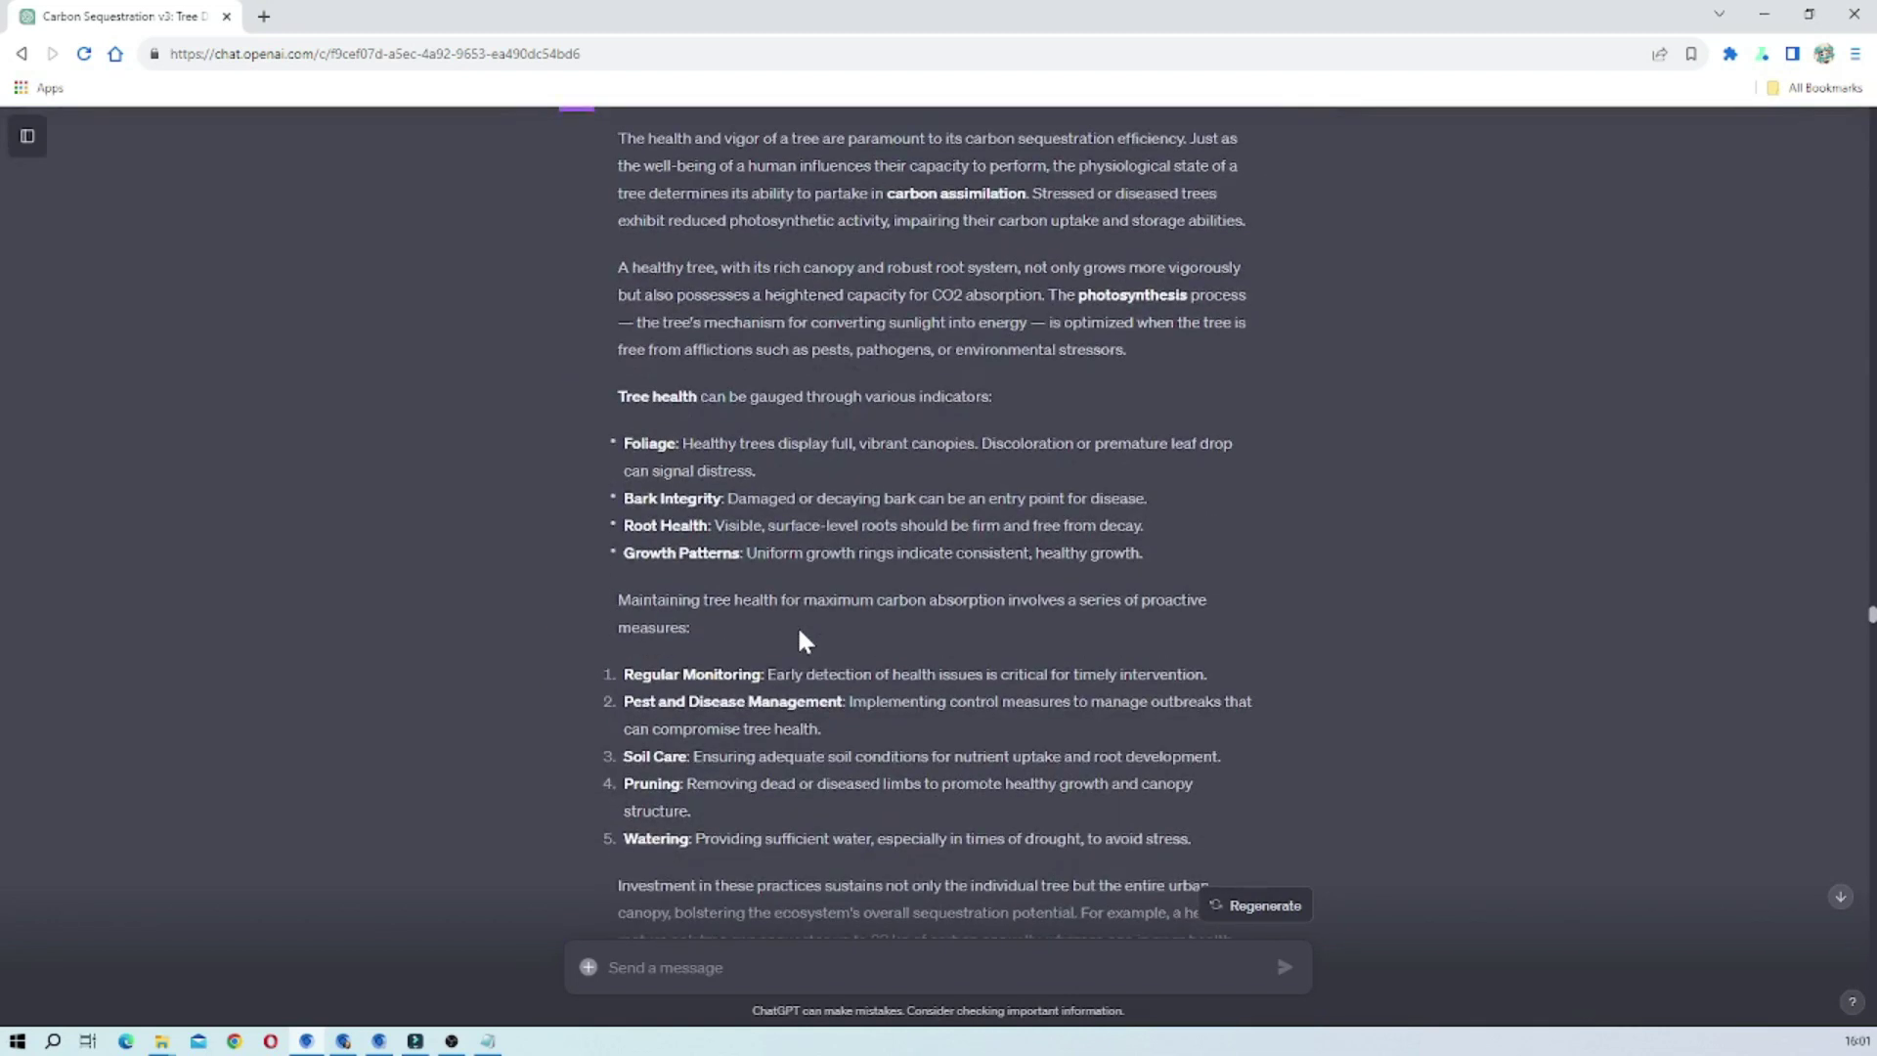
scroll(841, 596, down, 2)
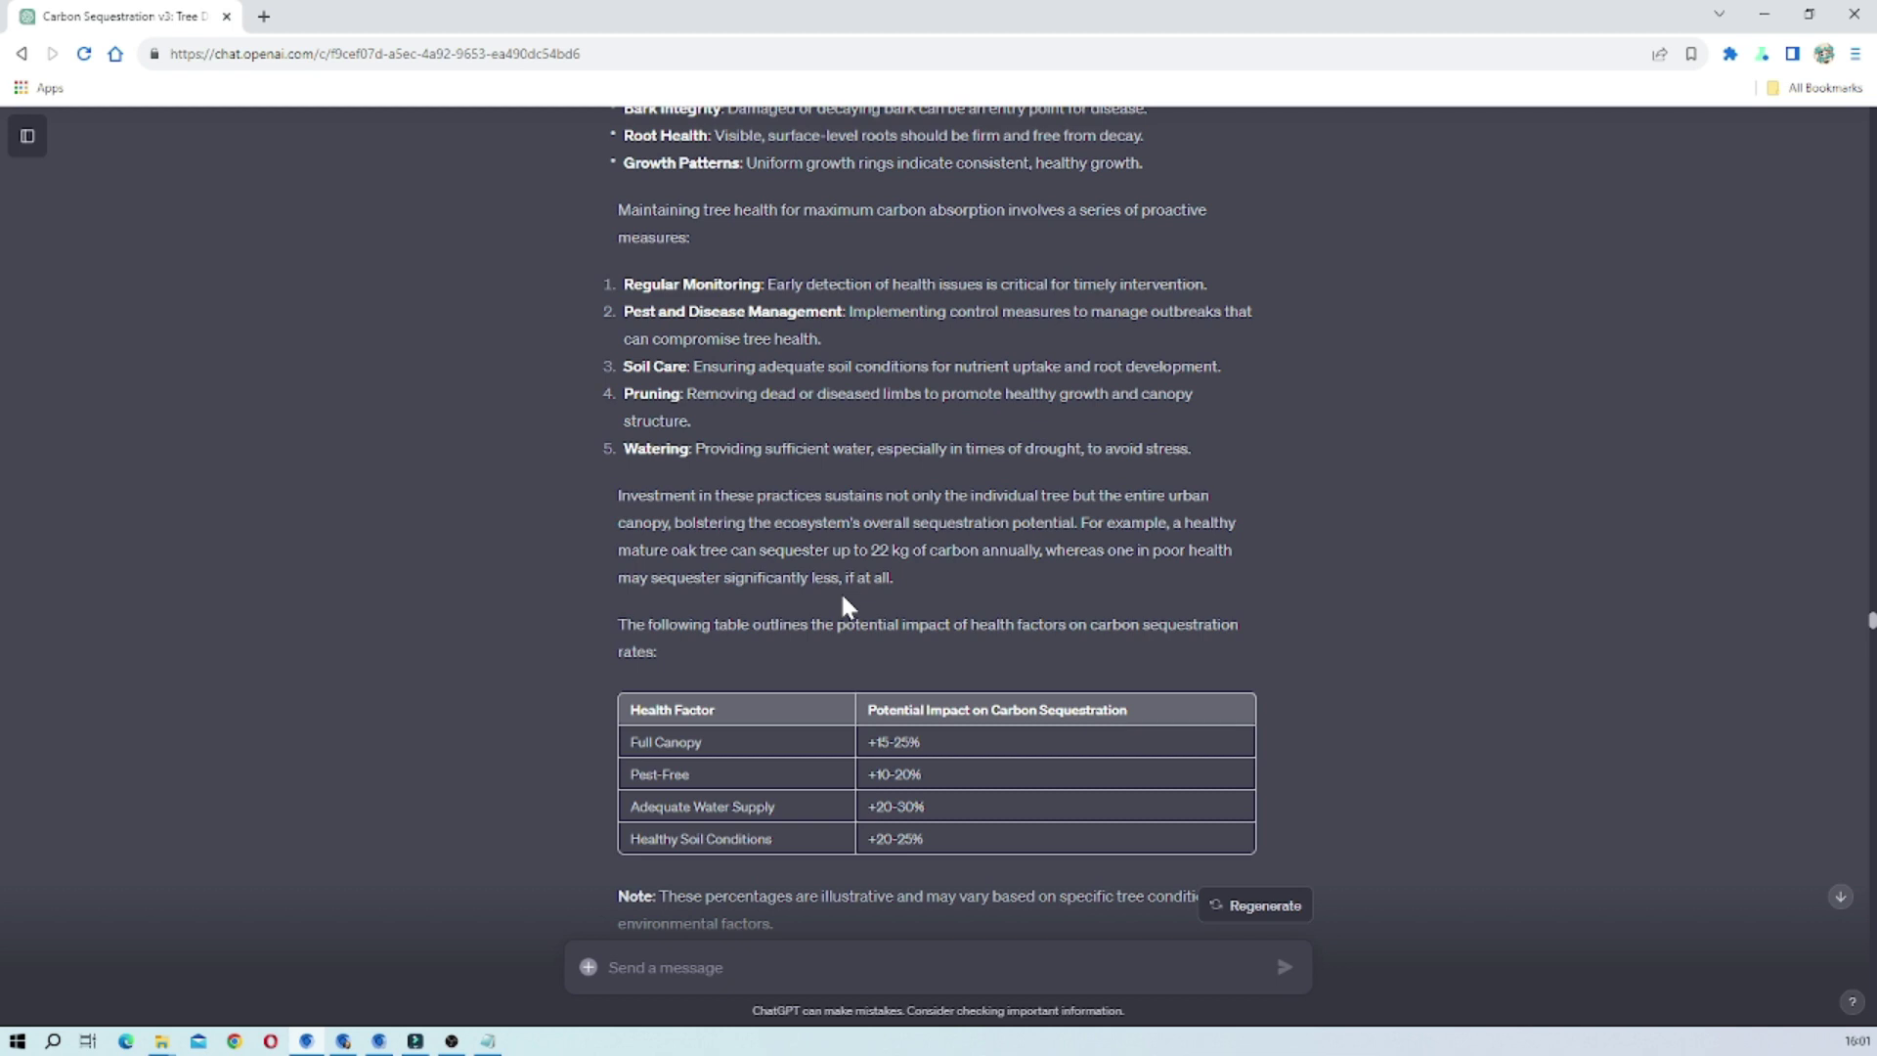
scroll(840, 590, up, 9)
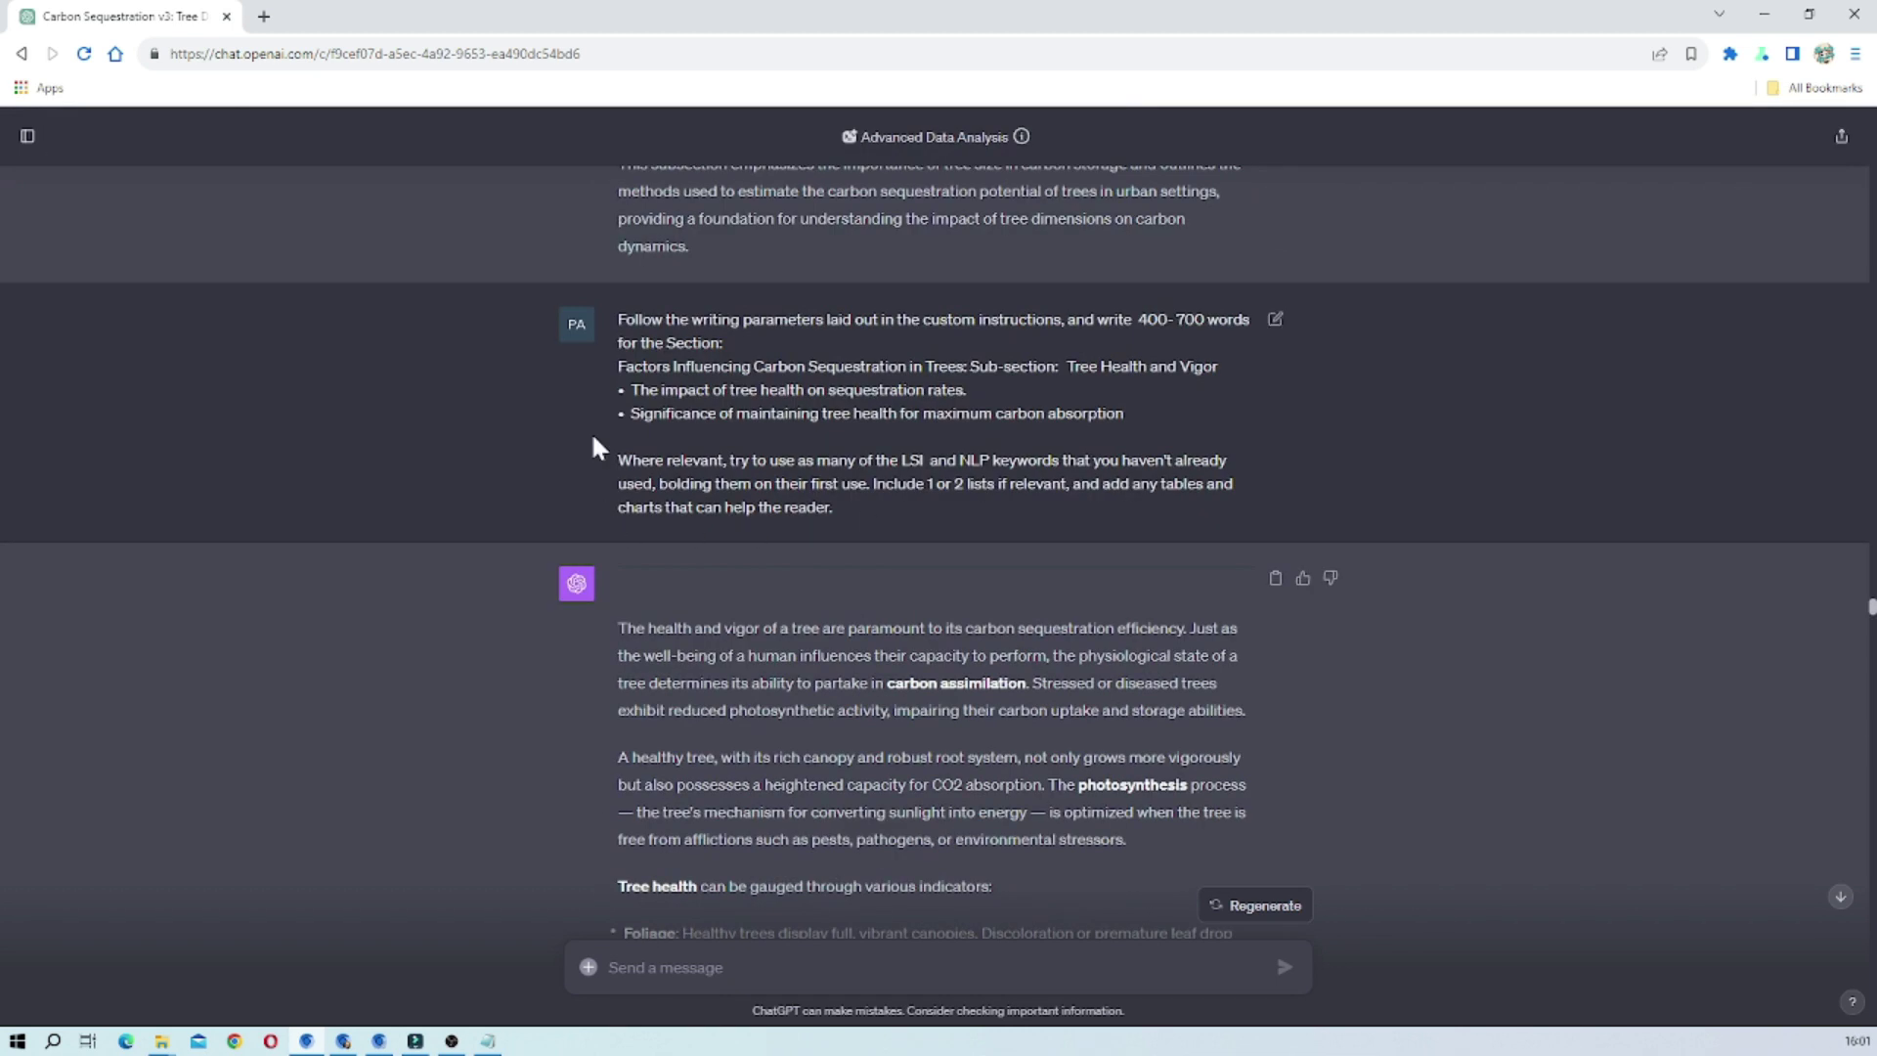
scroll(598, 448, down, 8)
scroll(746, 714, down, 3)
scroll(745, 713, up, 5)
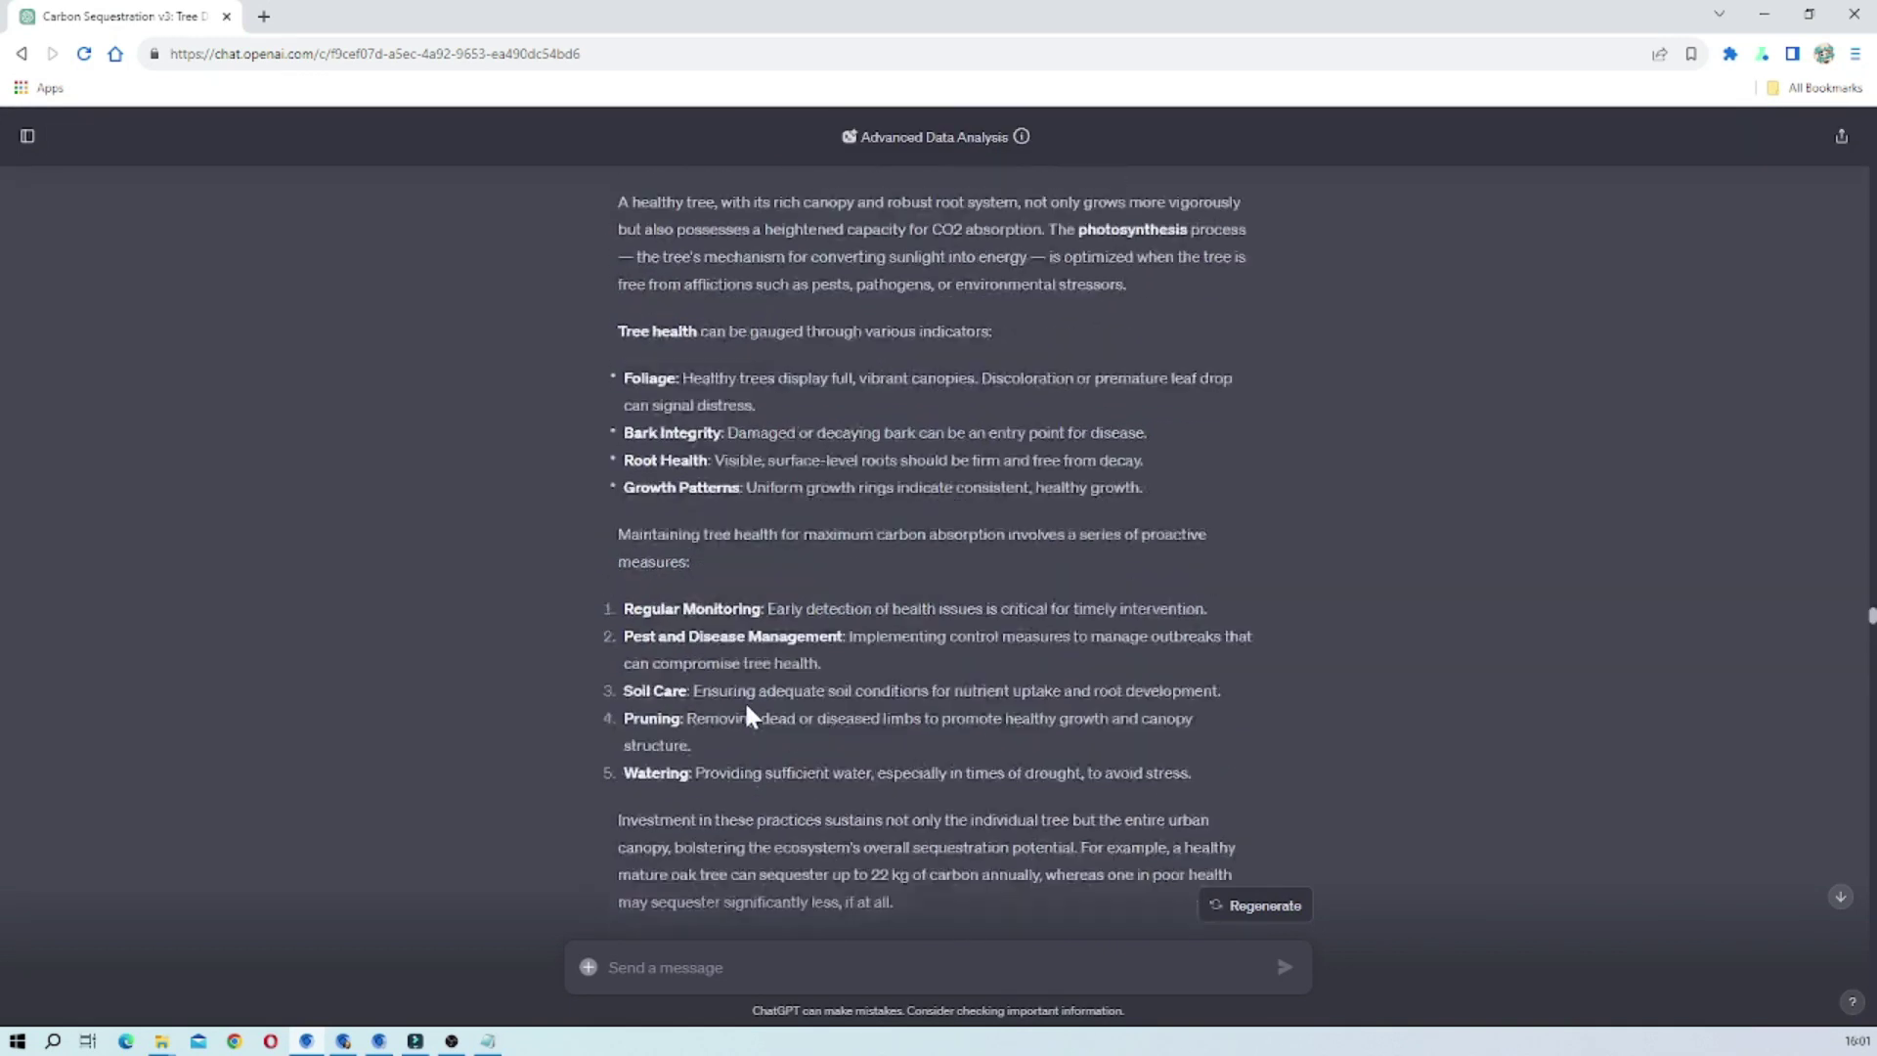
scroll(748, 713, up, 2)
scroll(748, 724, down, 10)
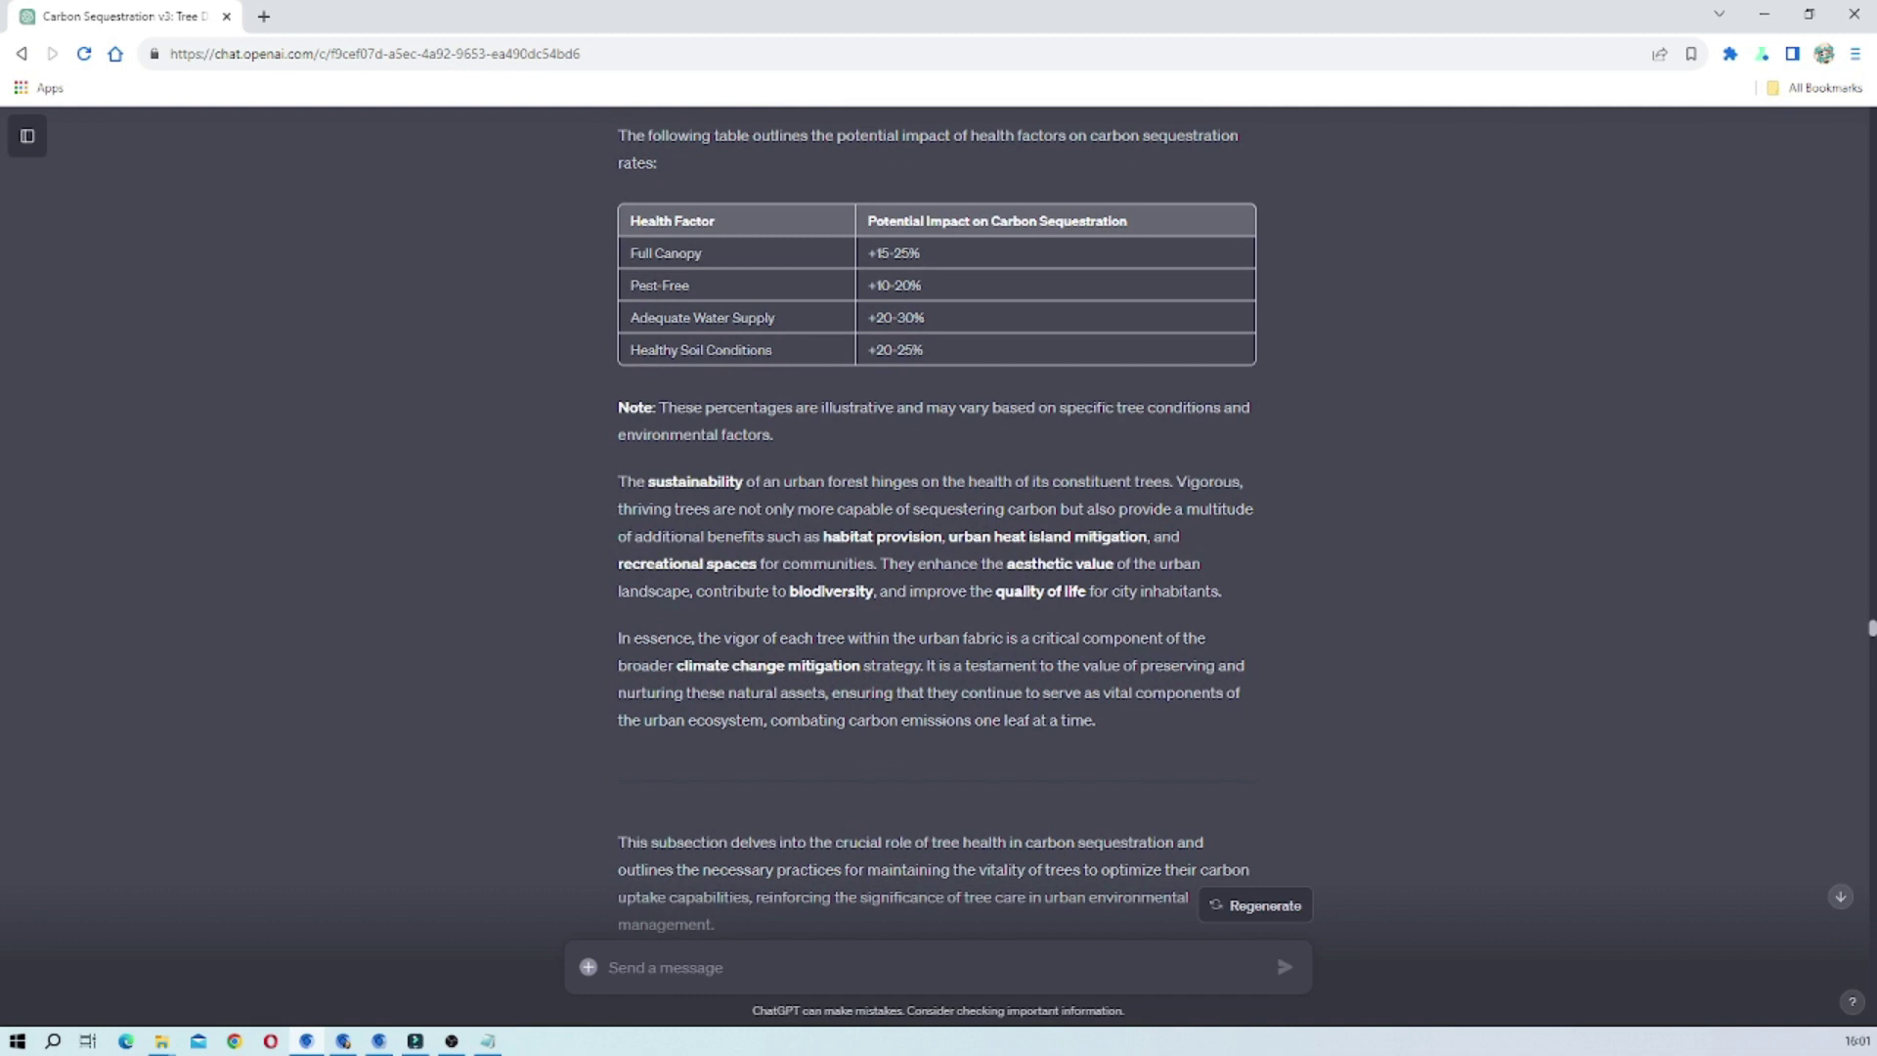
scroll(835, 615, down, 3)
scroll(835, 615, up, 5)
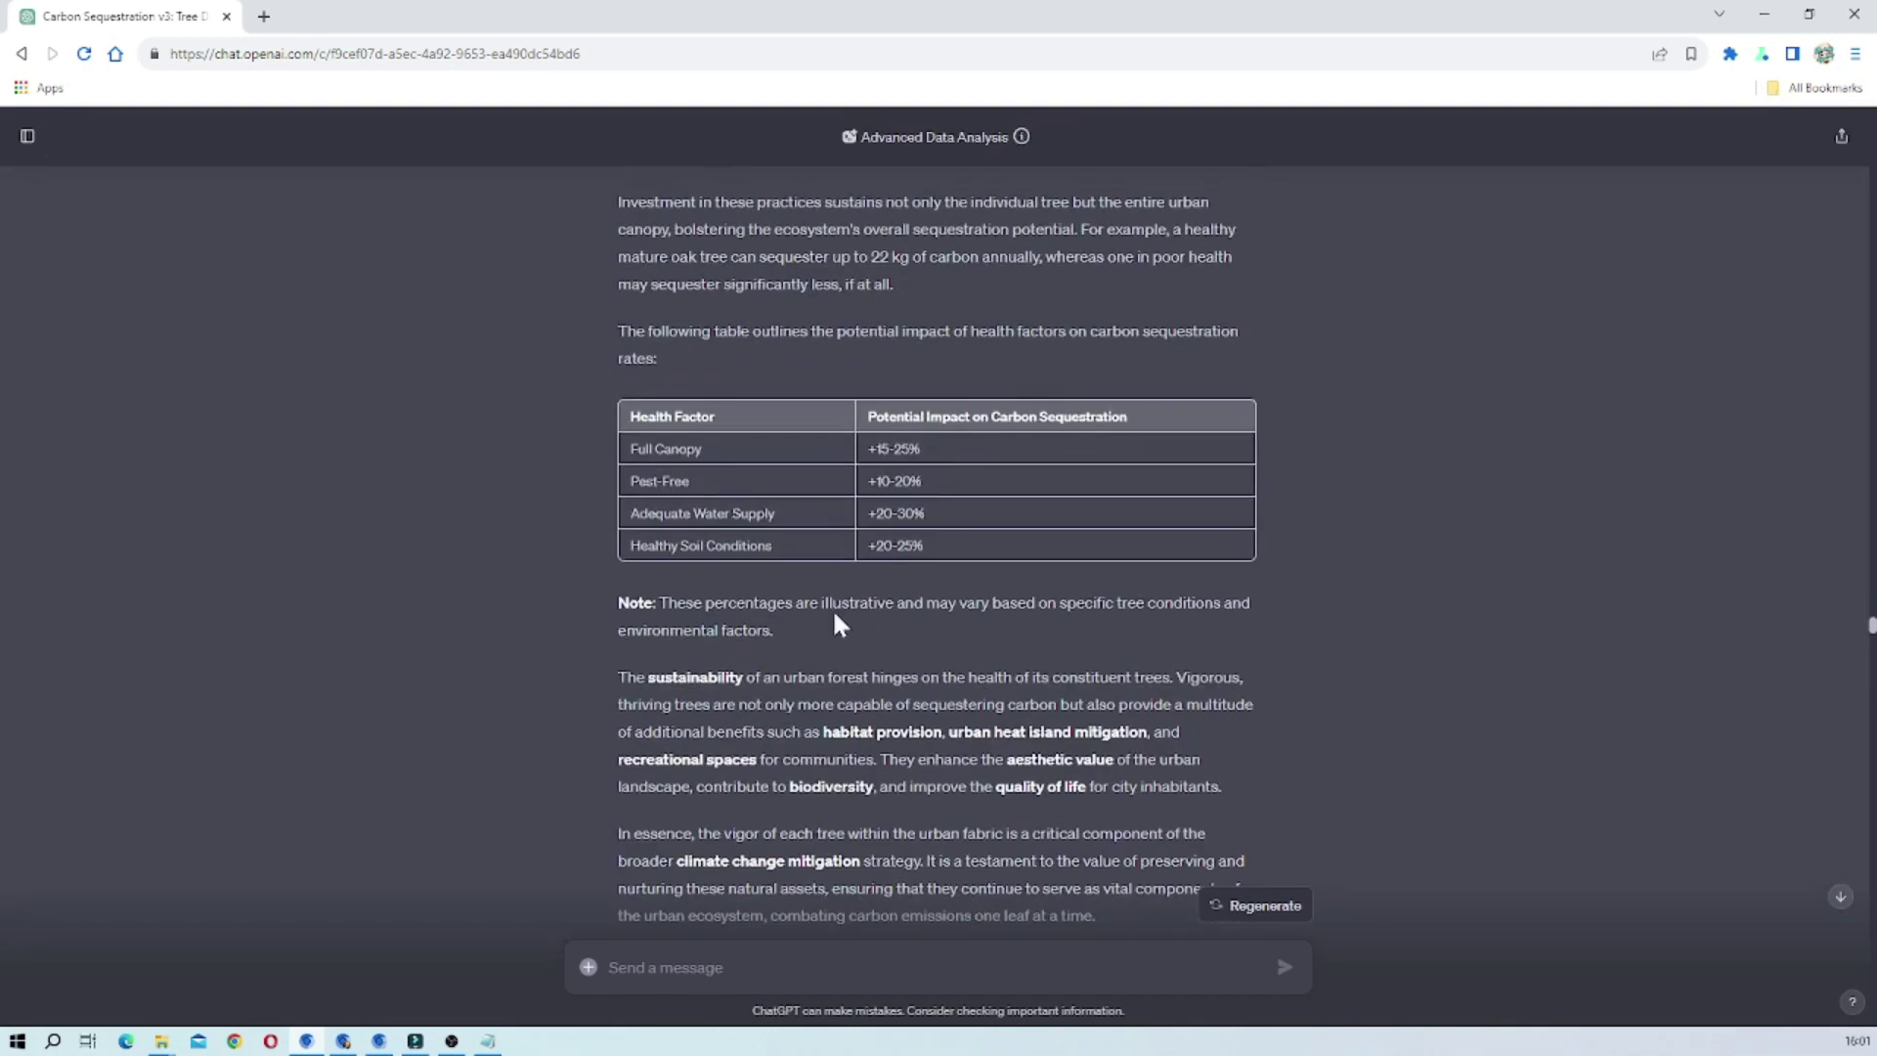
Step: Skim the Density and Forest Cover sub-section and the London's Boroughs prompt for Sequestration Champions
scroll(836, 624, down, 10)
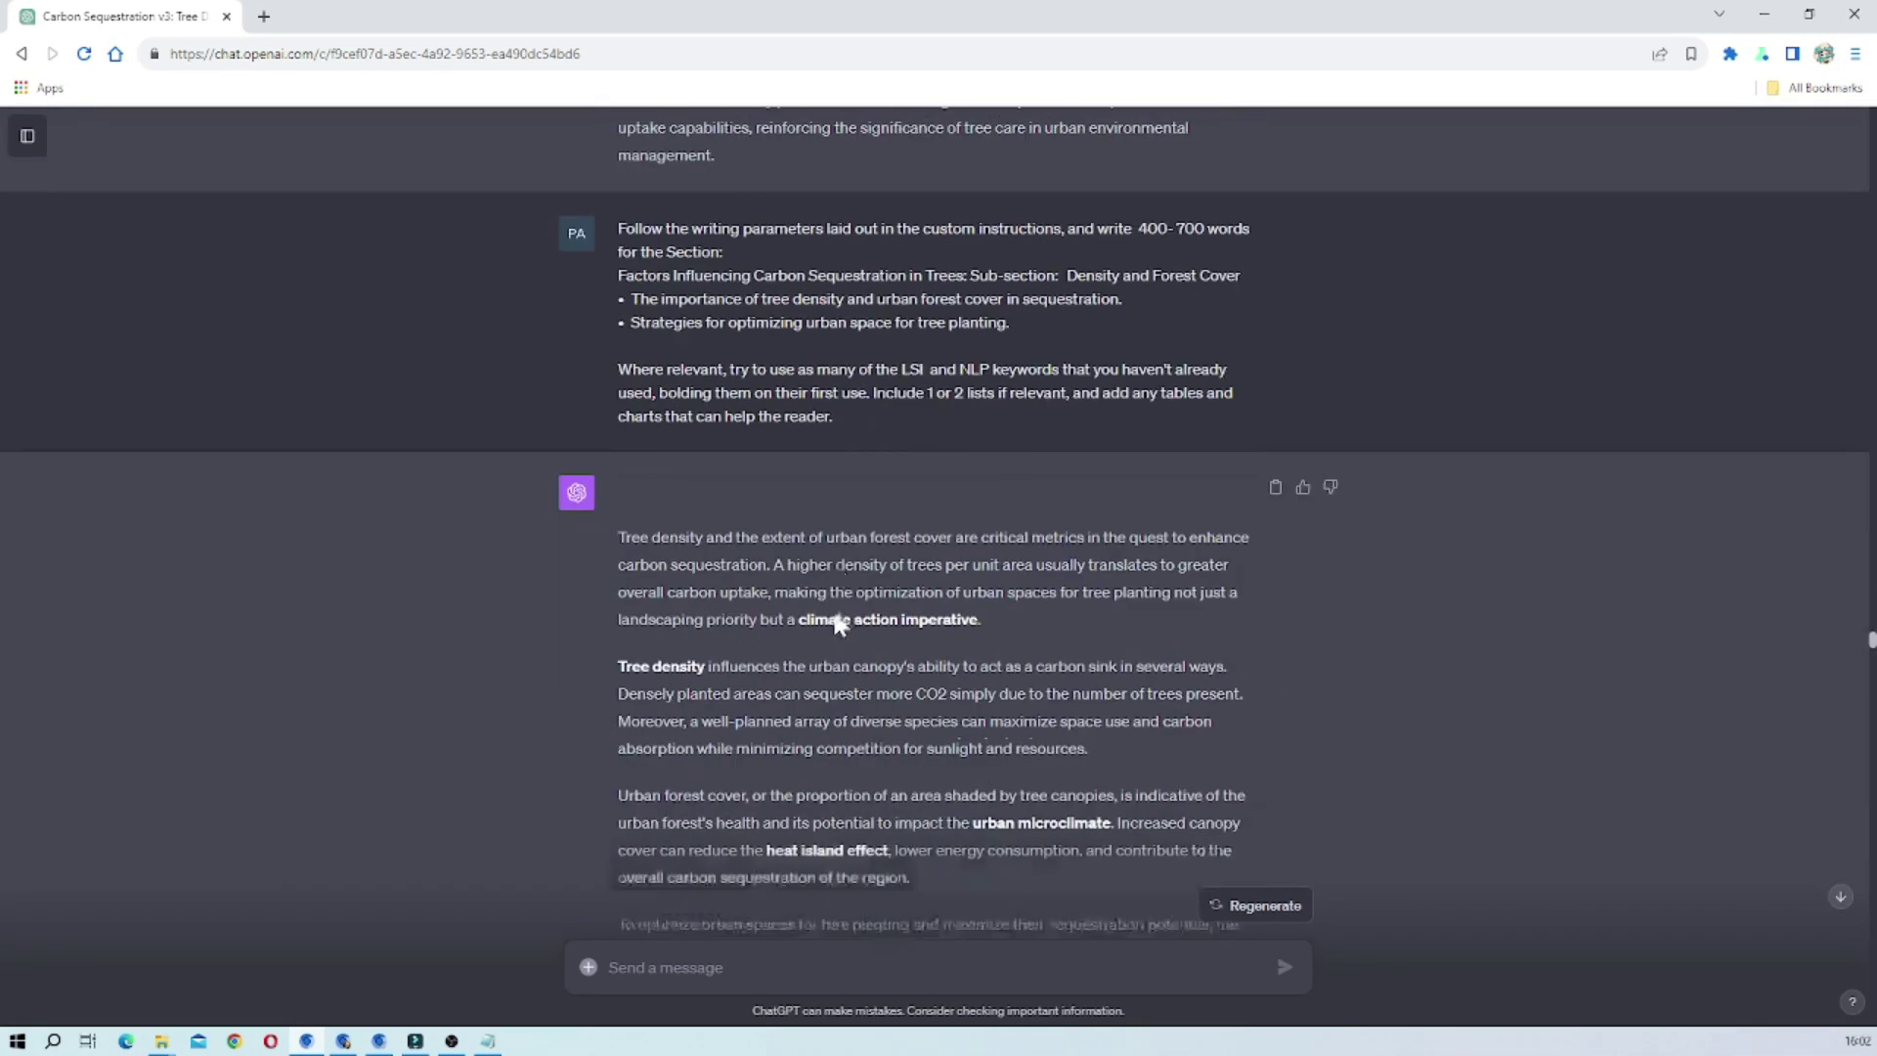
scroll(838, 624, down, 11)
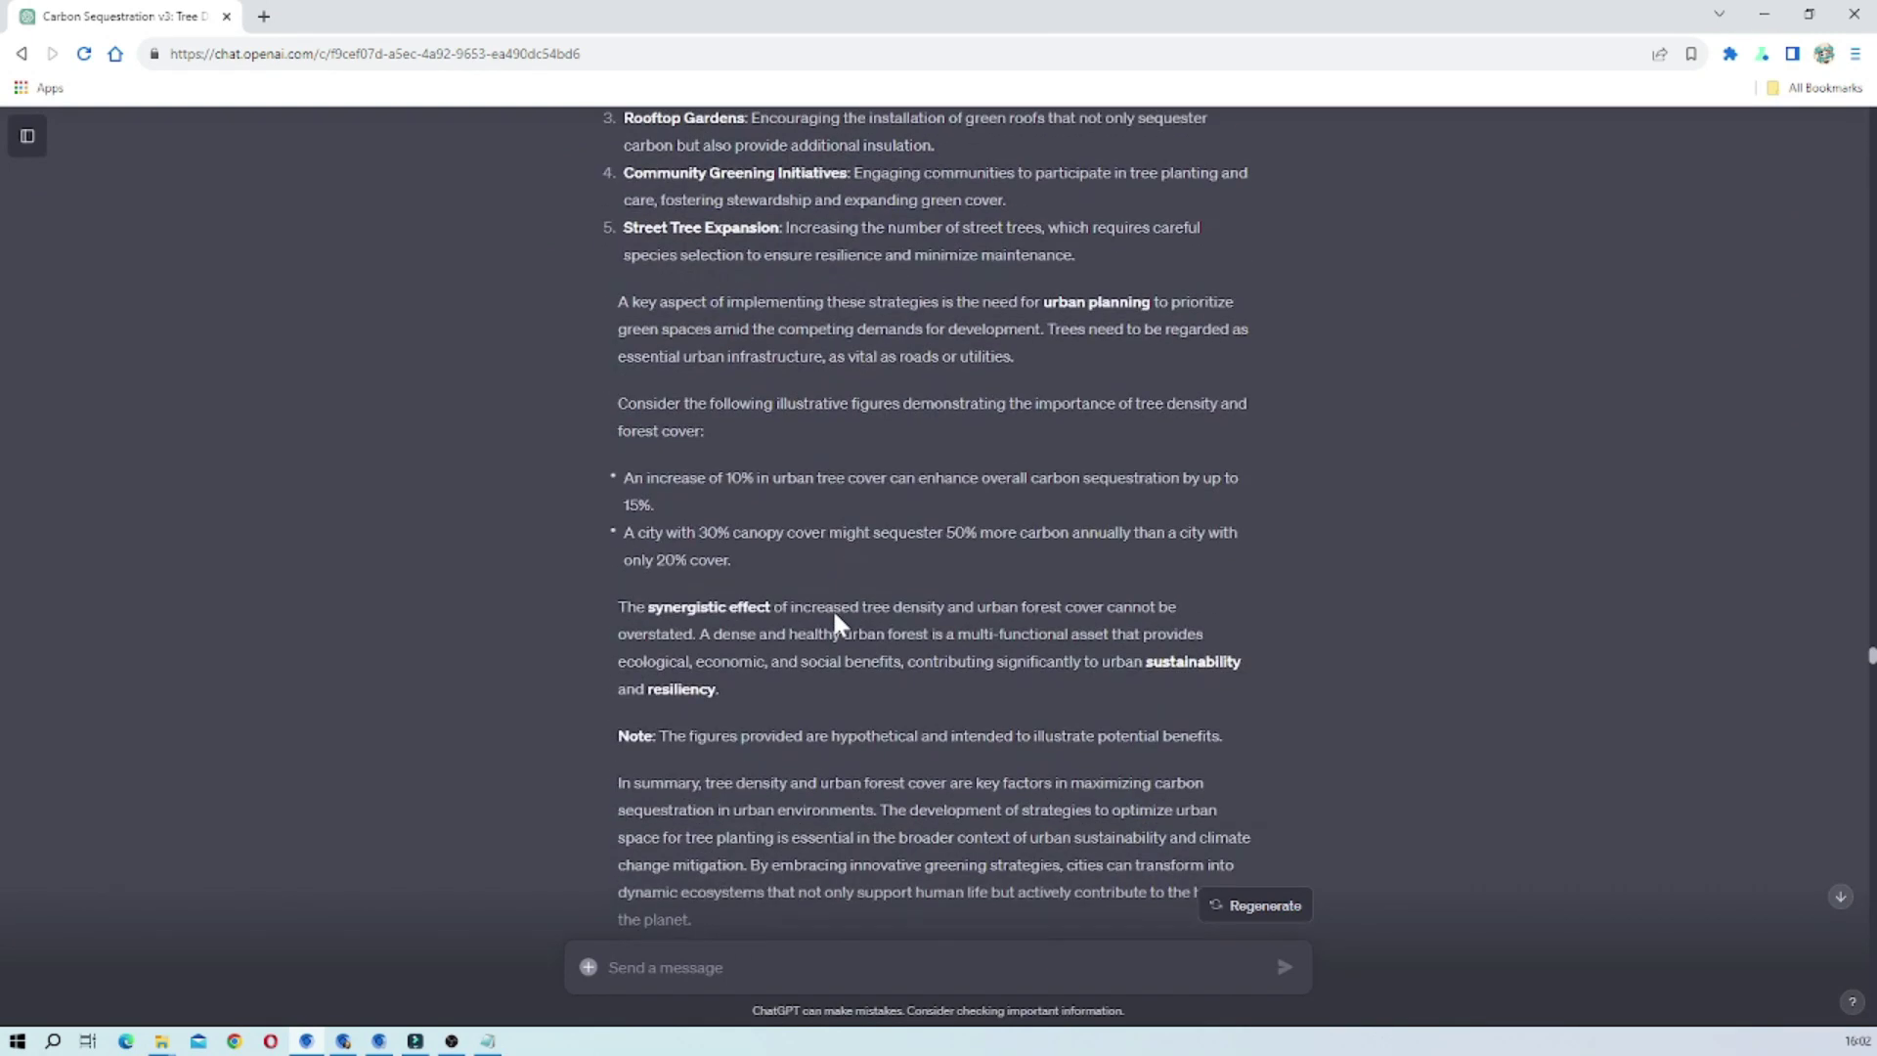
scroll(834, 614, down, 8)
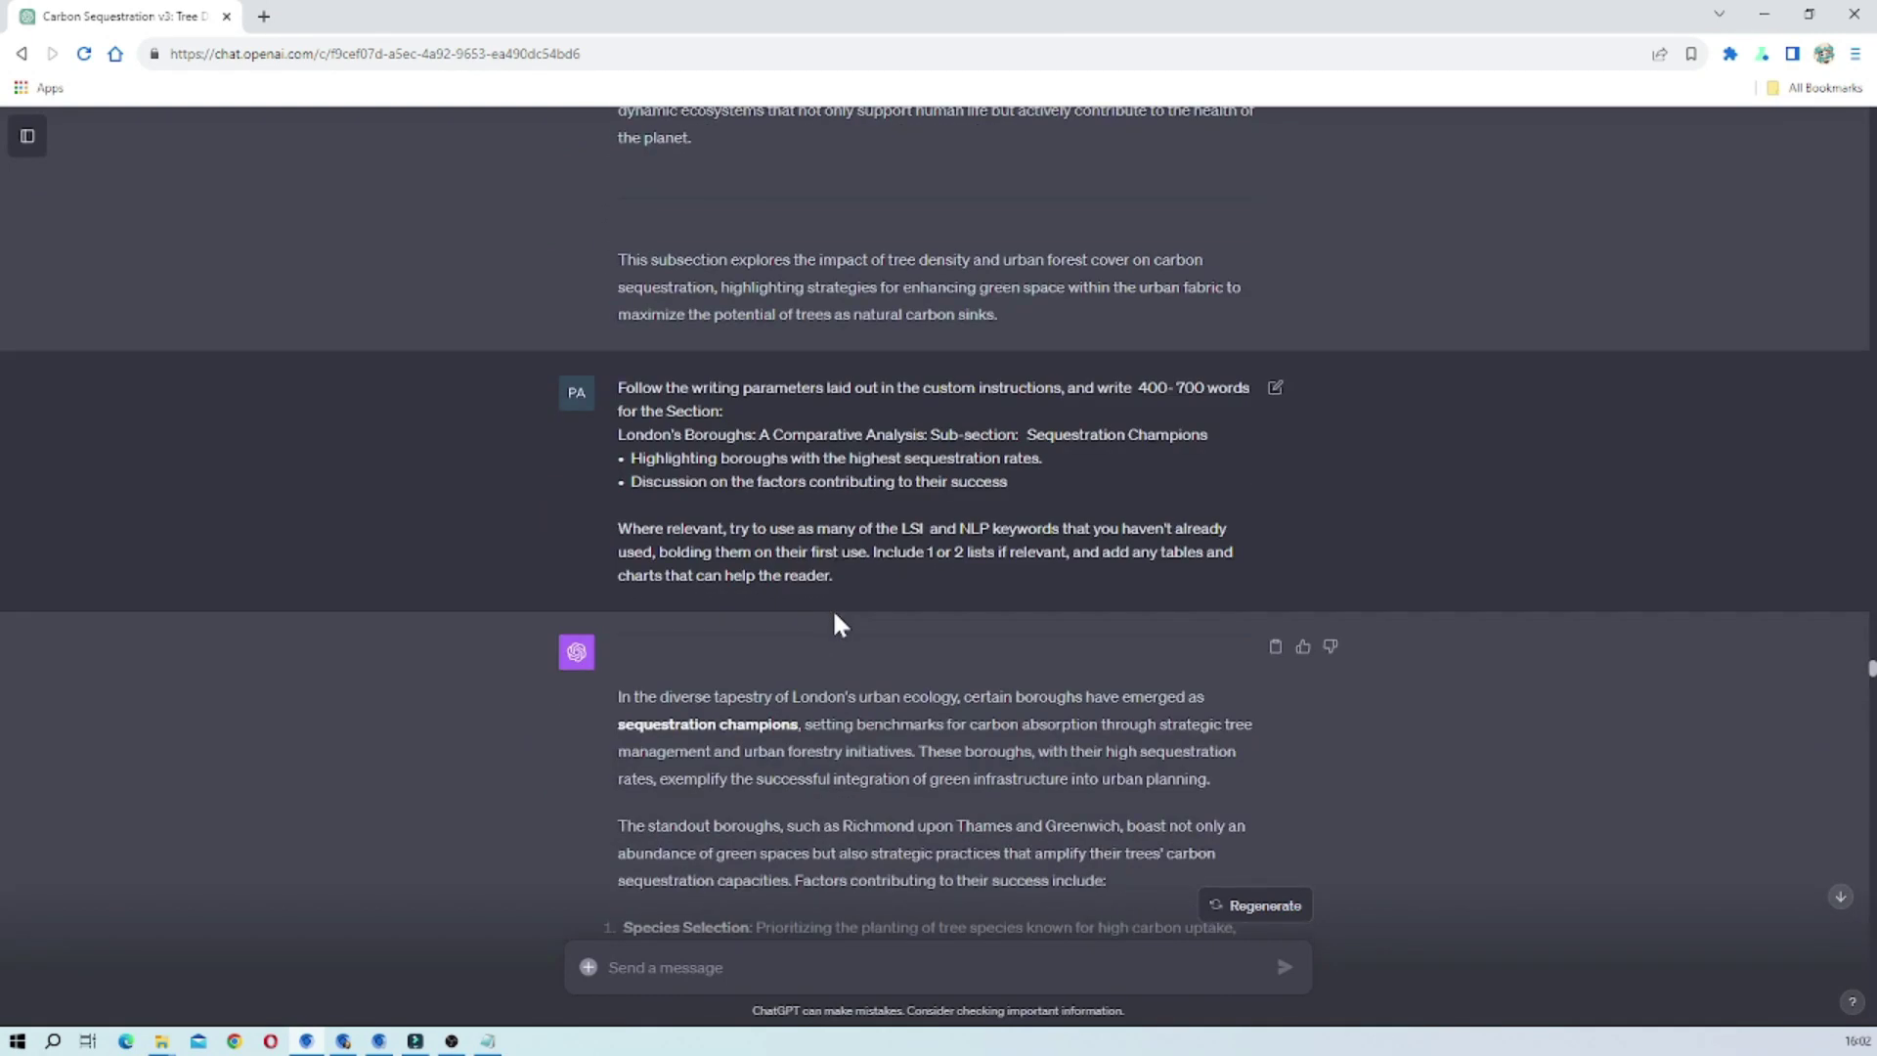
scroll(833, 616, up, 3)
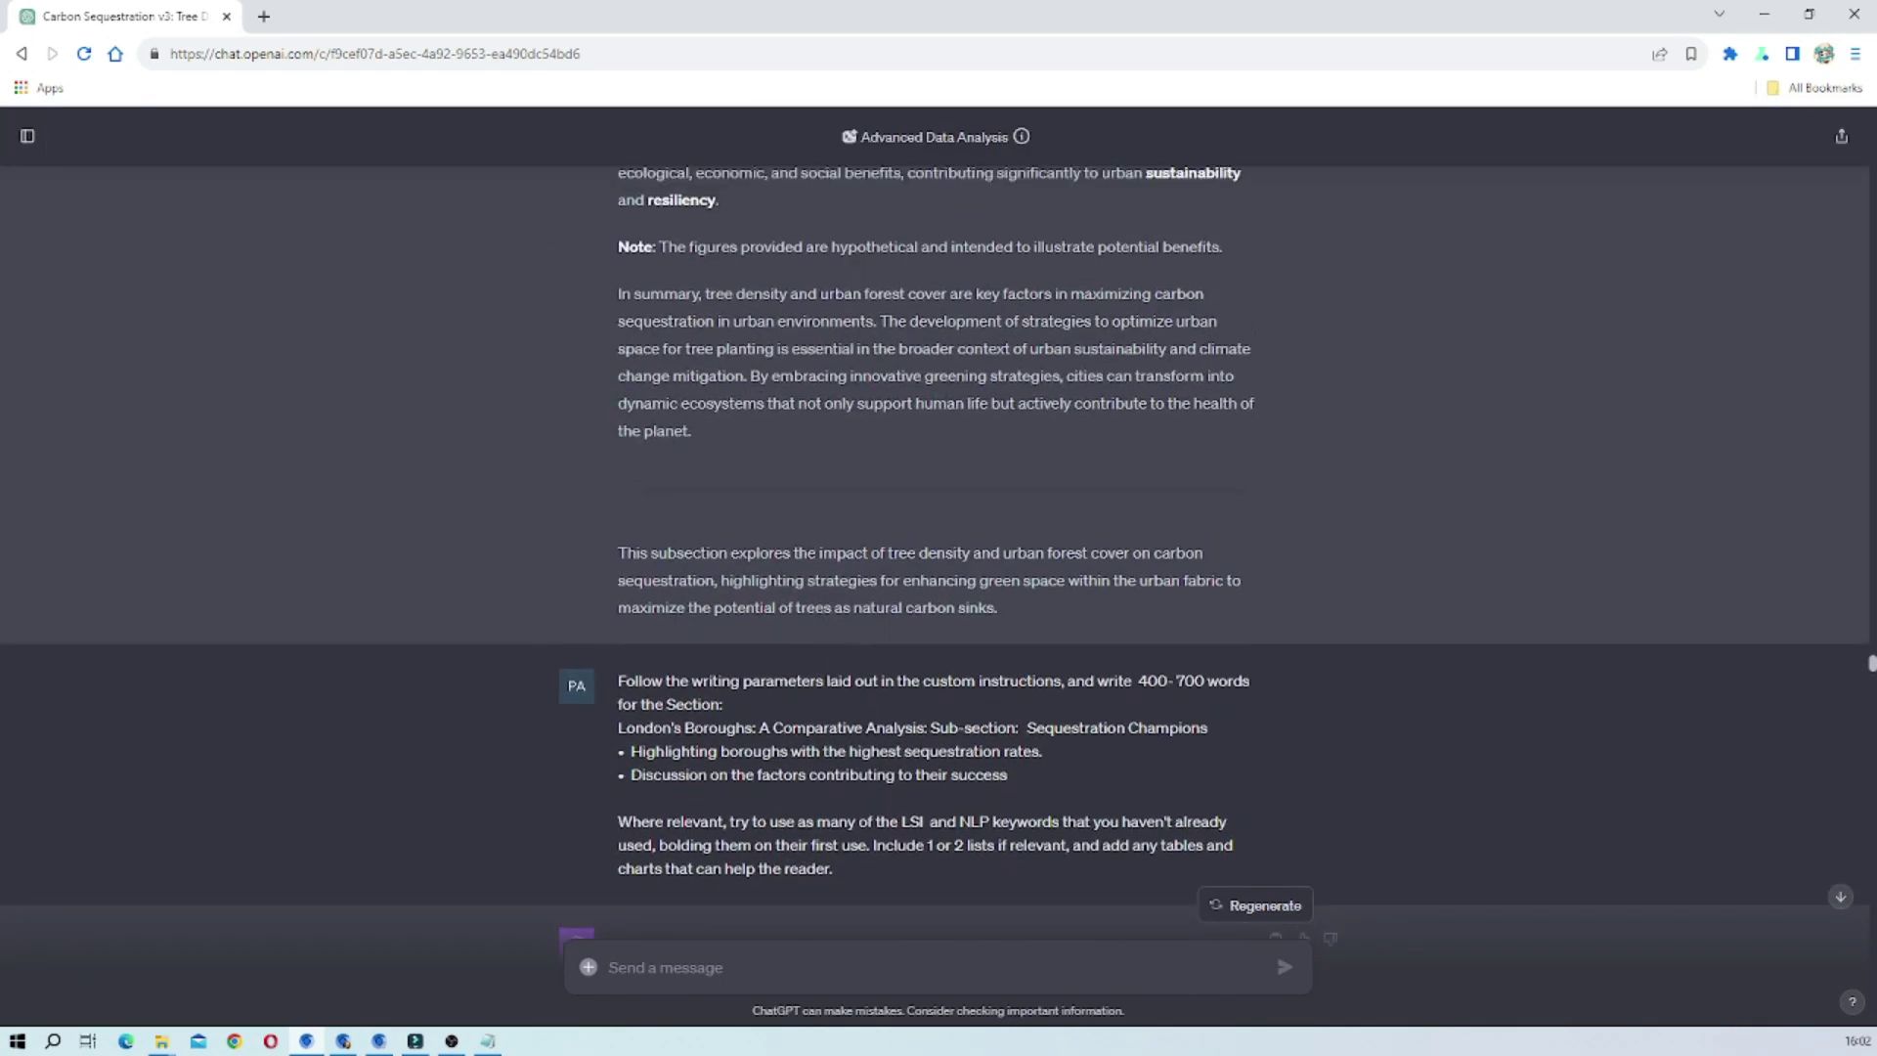
Step: Read the Sequestration Champions response, highlighting its opening phrase "In the diverse tapestry of London's urban ecology," and "In summary," in the closing paragraph
scroll(834, 616, down, 4)
drag(615, 598, 909, 682)
click(973, 598)
drag(972, 598, 617, 598)
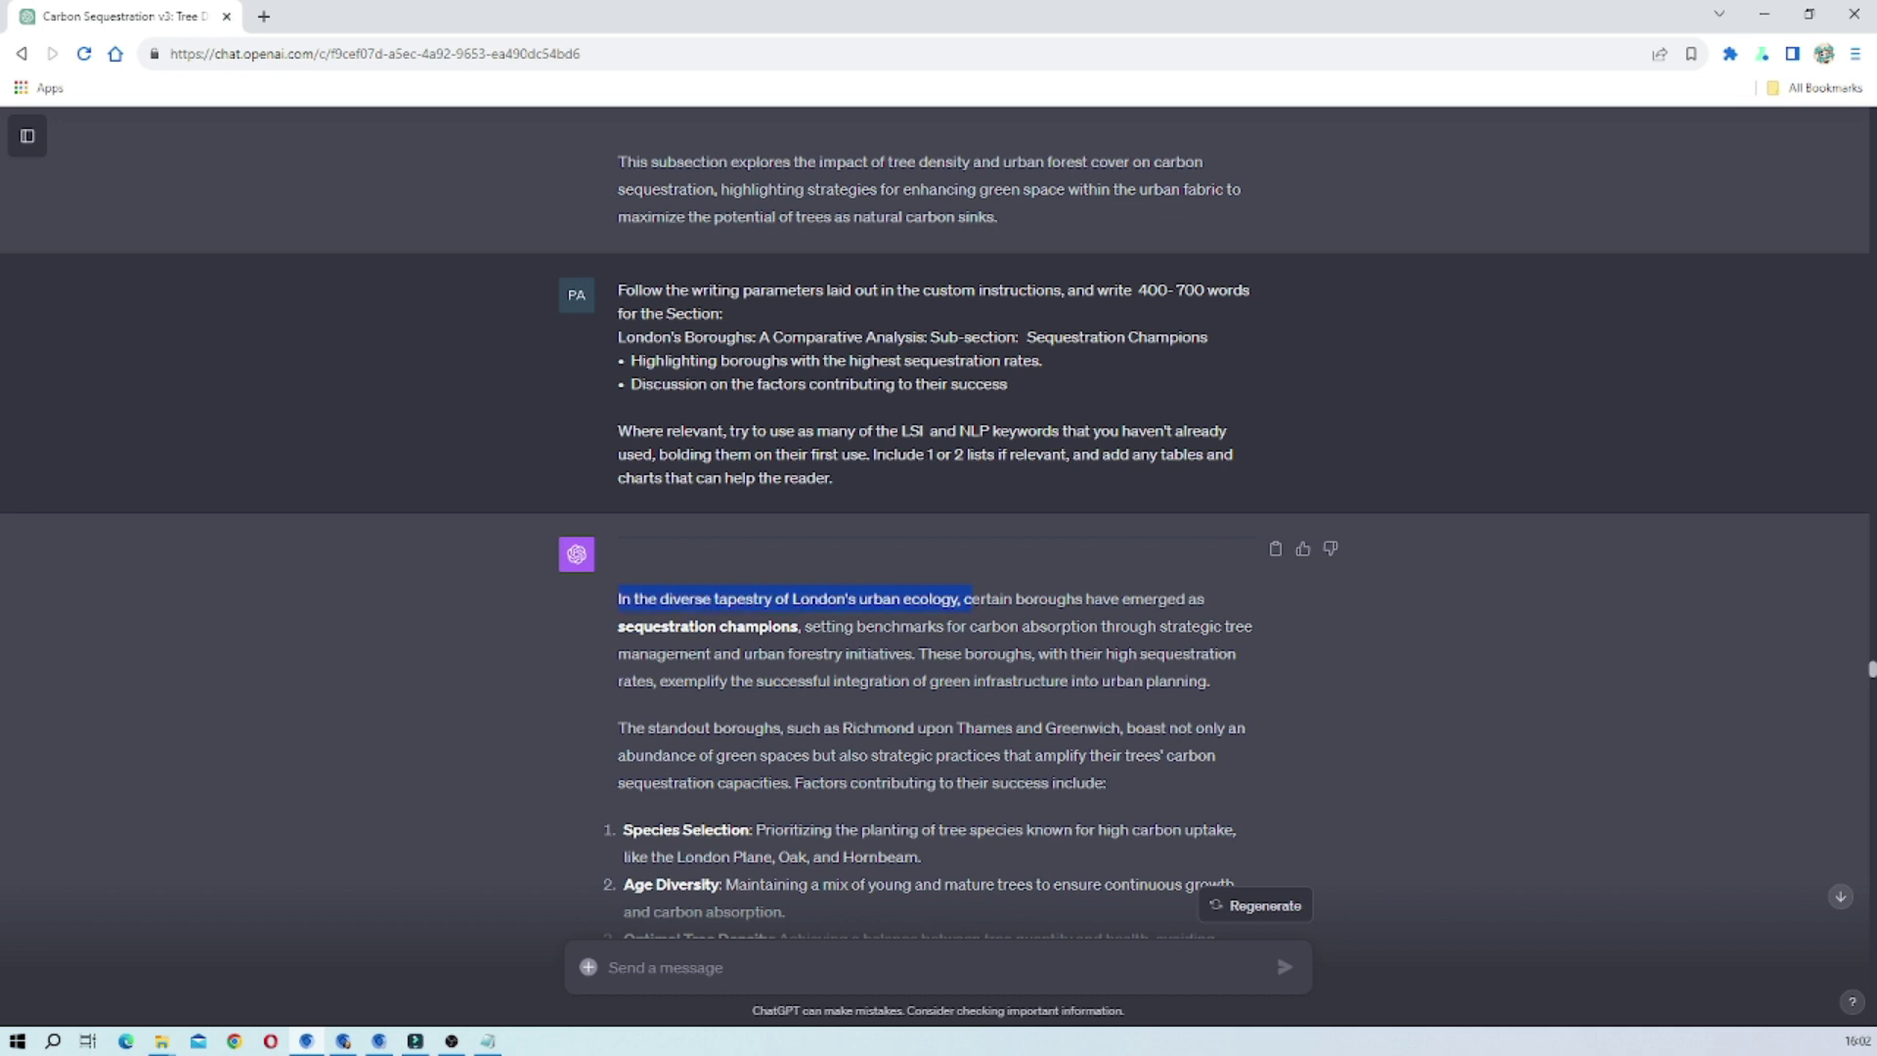
scroll(804, 598, up, 3)
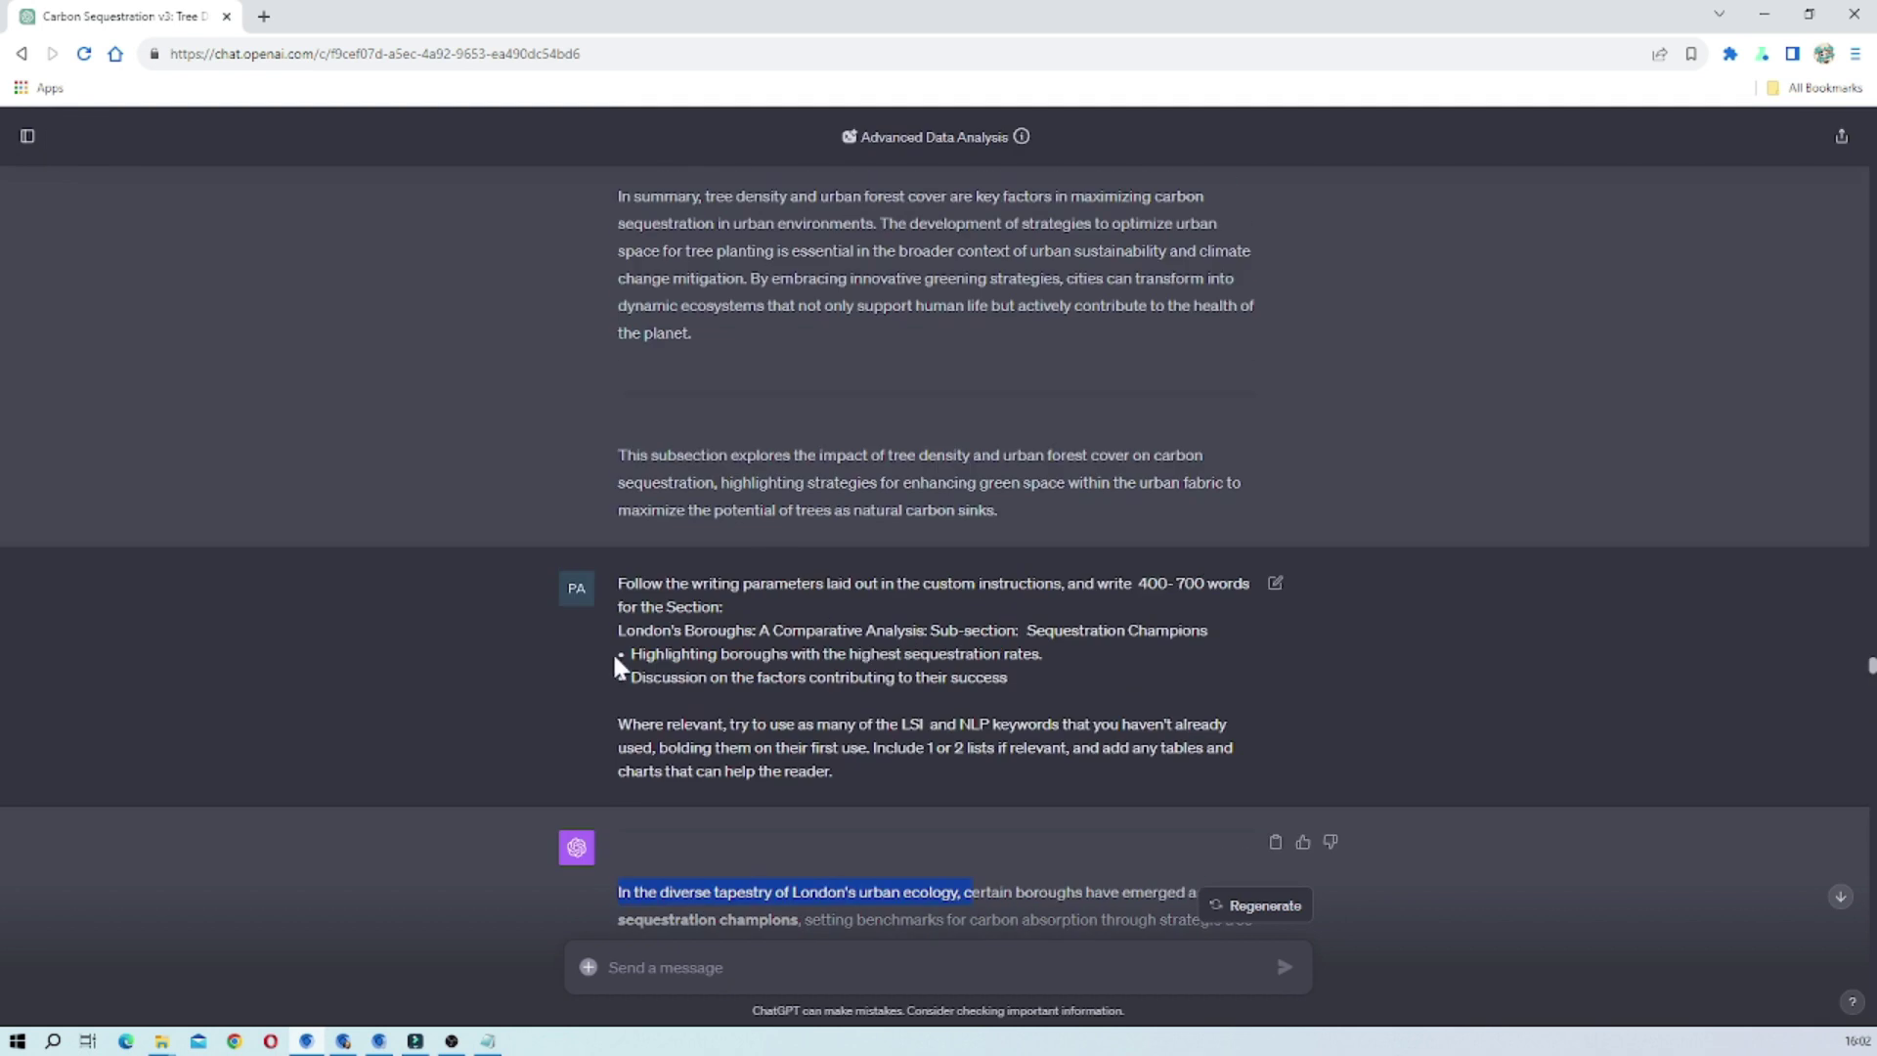
scroll(873, 818, down, 3)
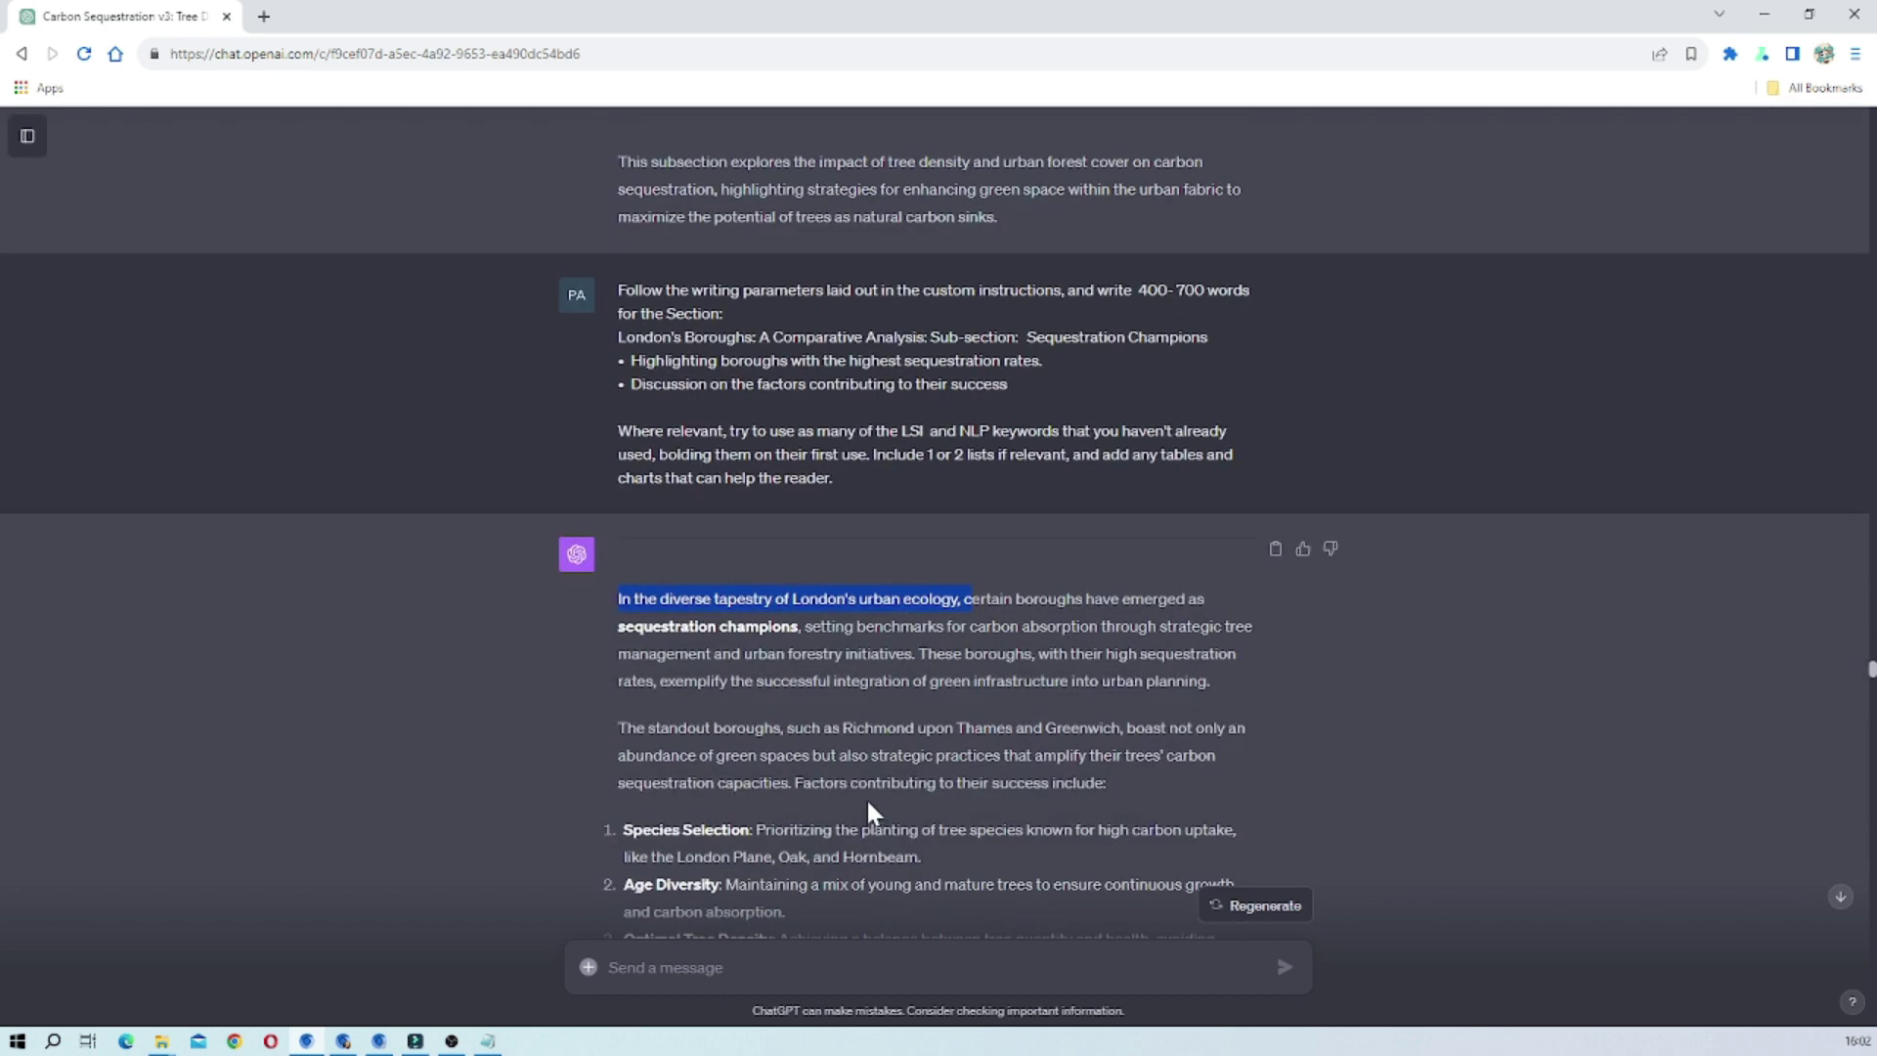
scroll(907, 690, down, 9)
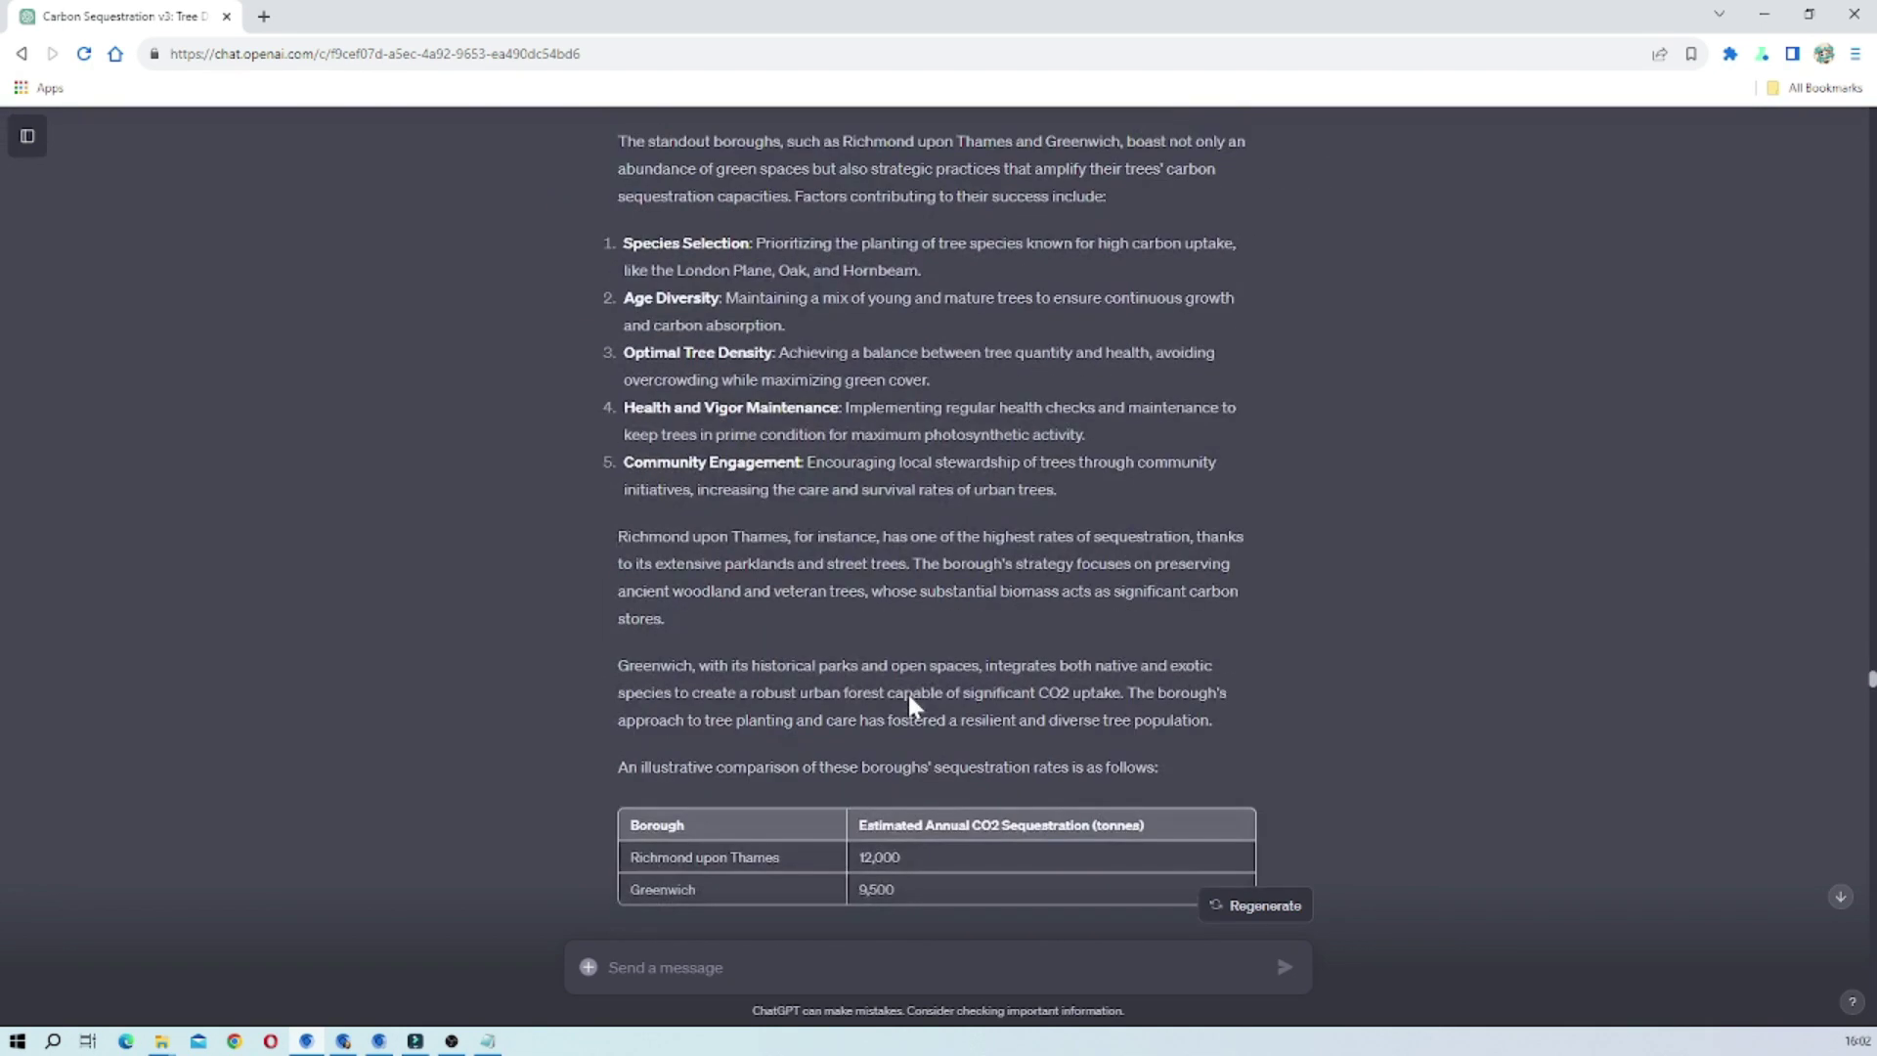
scroll(937, 525, down, 2)
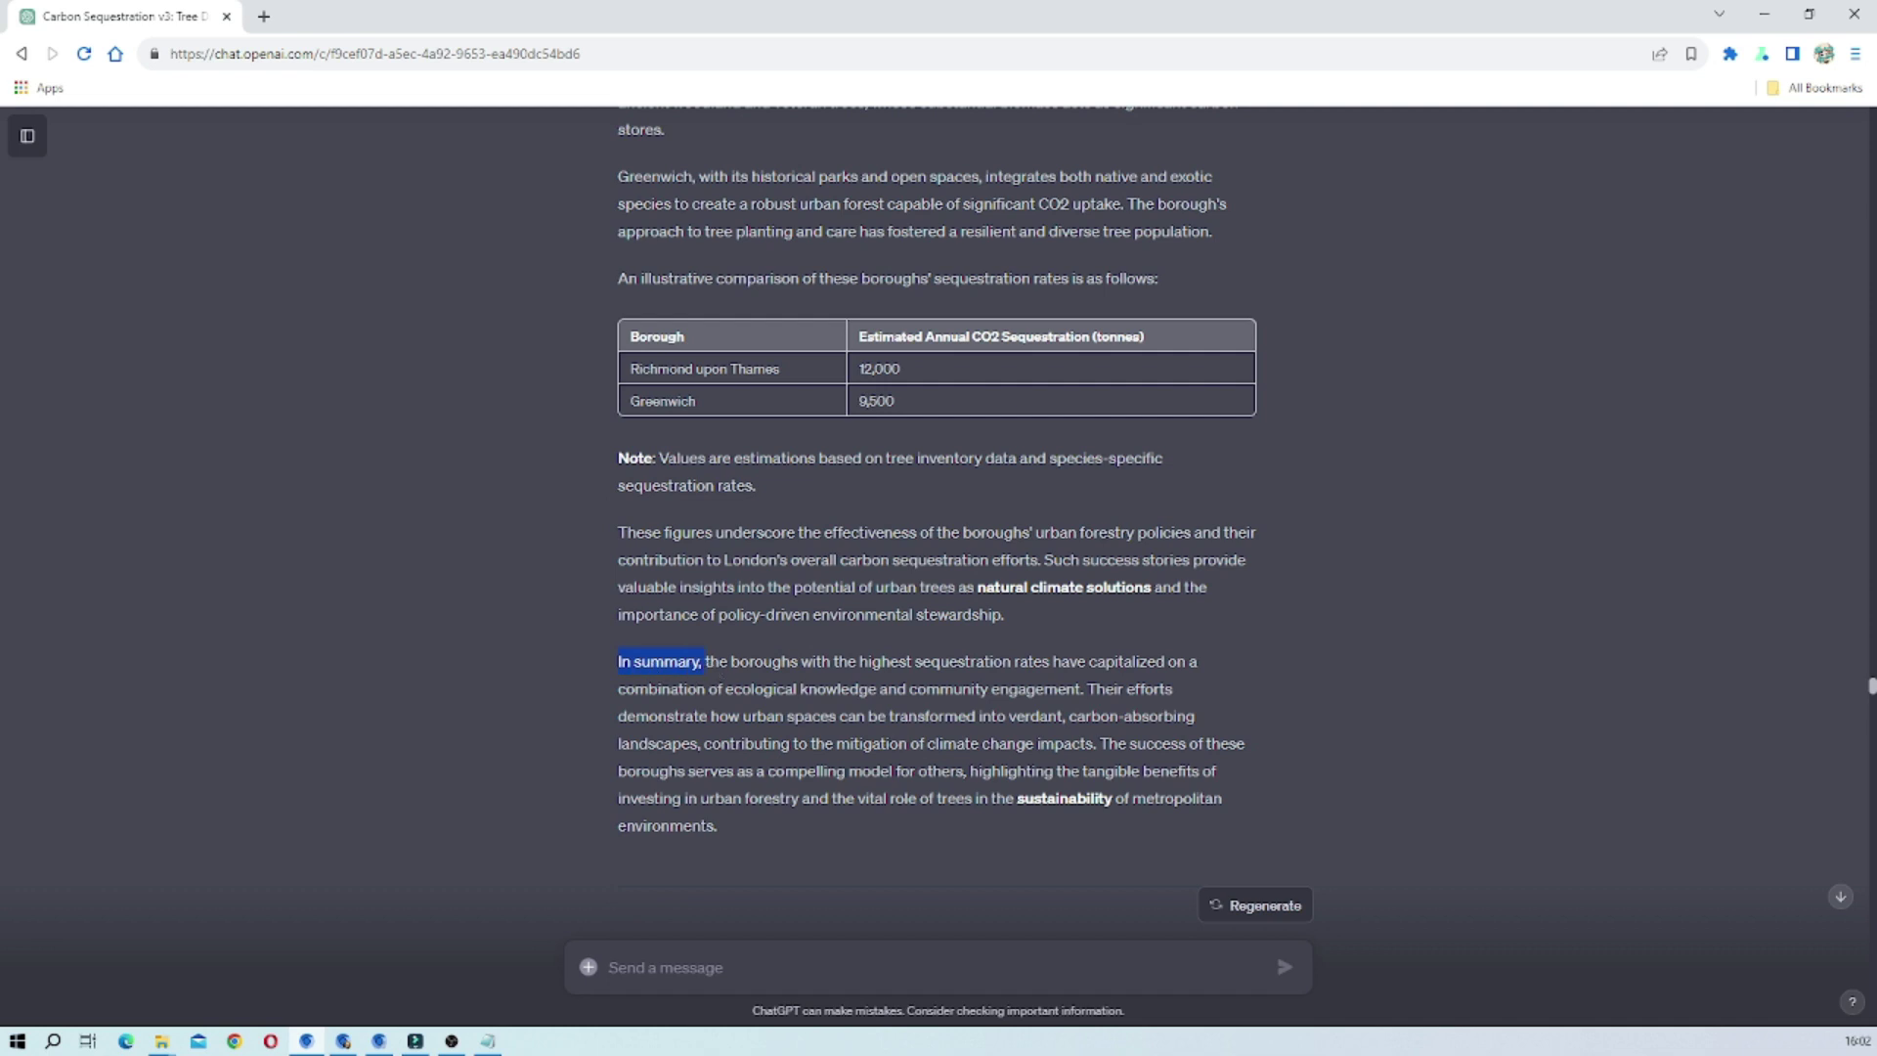
Step: Compare the Sequestration Champions prompt with the response's introduction and success factors, and look back at the Density and Forest Cover conclusions
scroll(831, 678, up, 15)
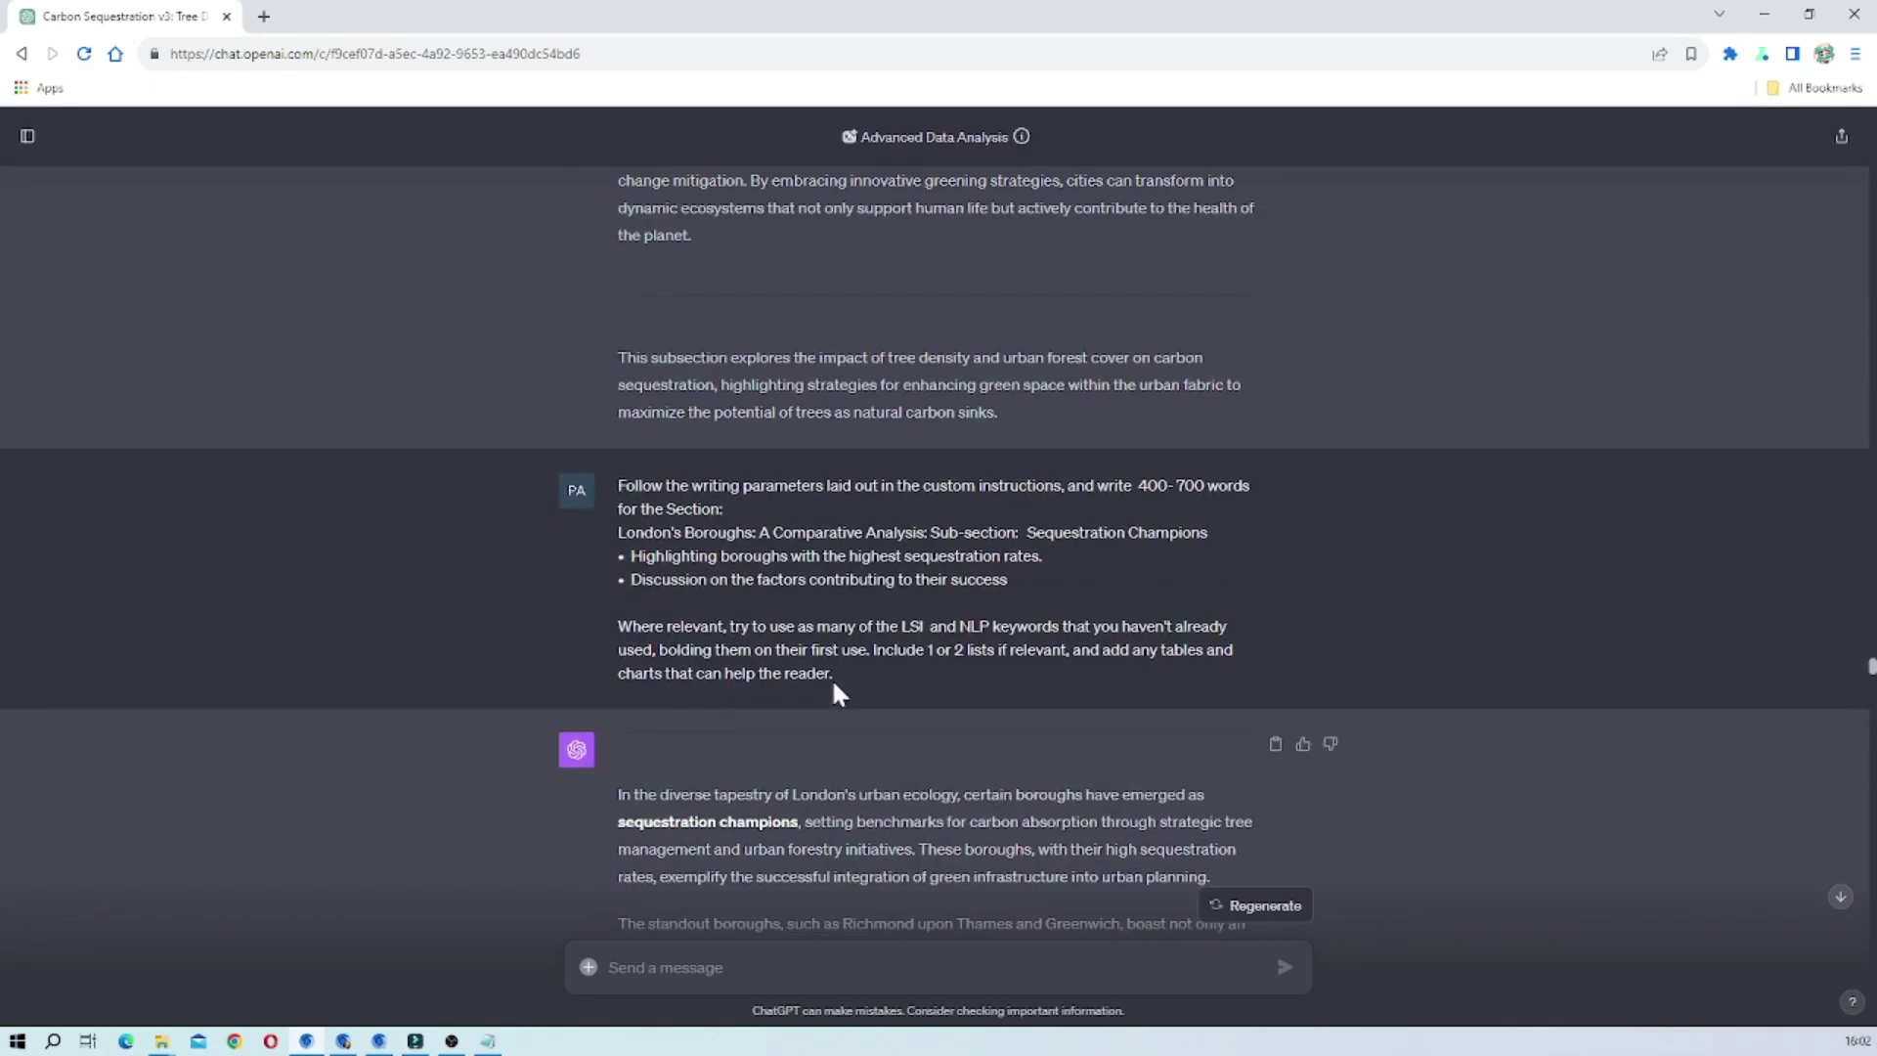
scroll(830, 768, down, 1)
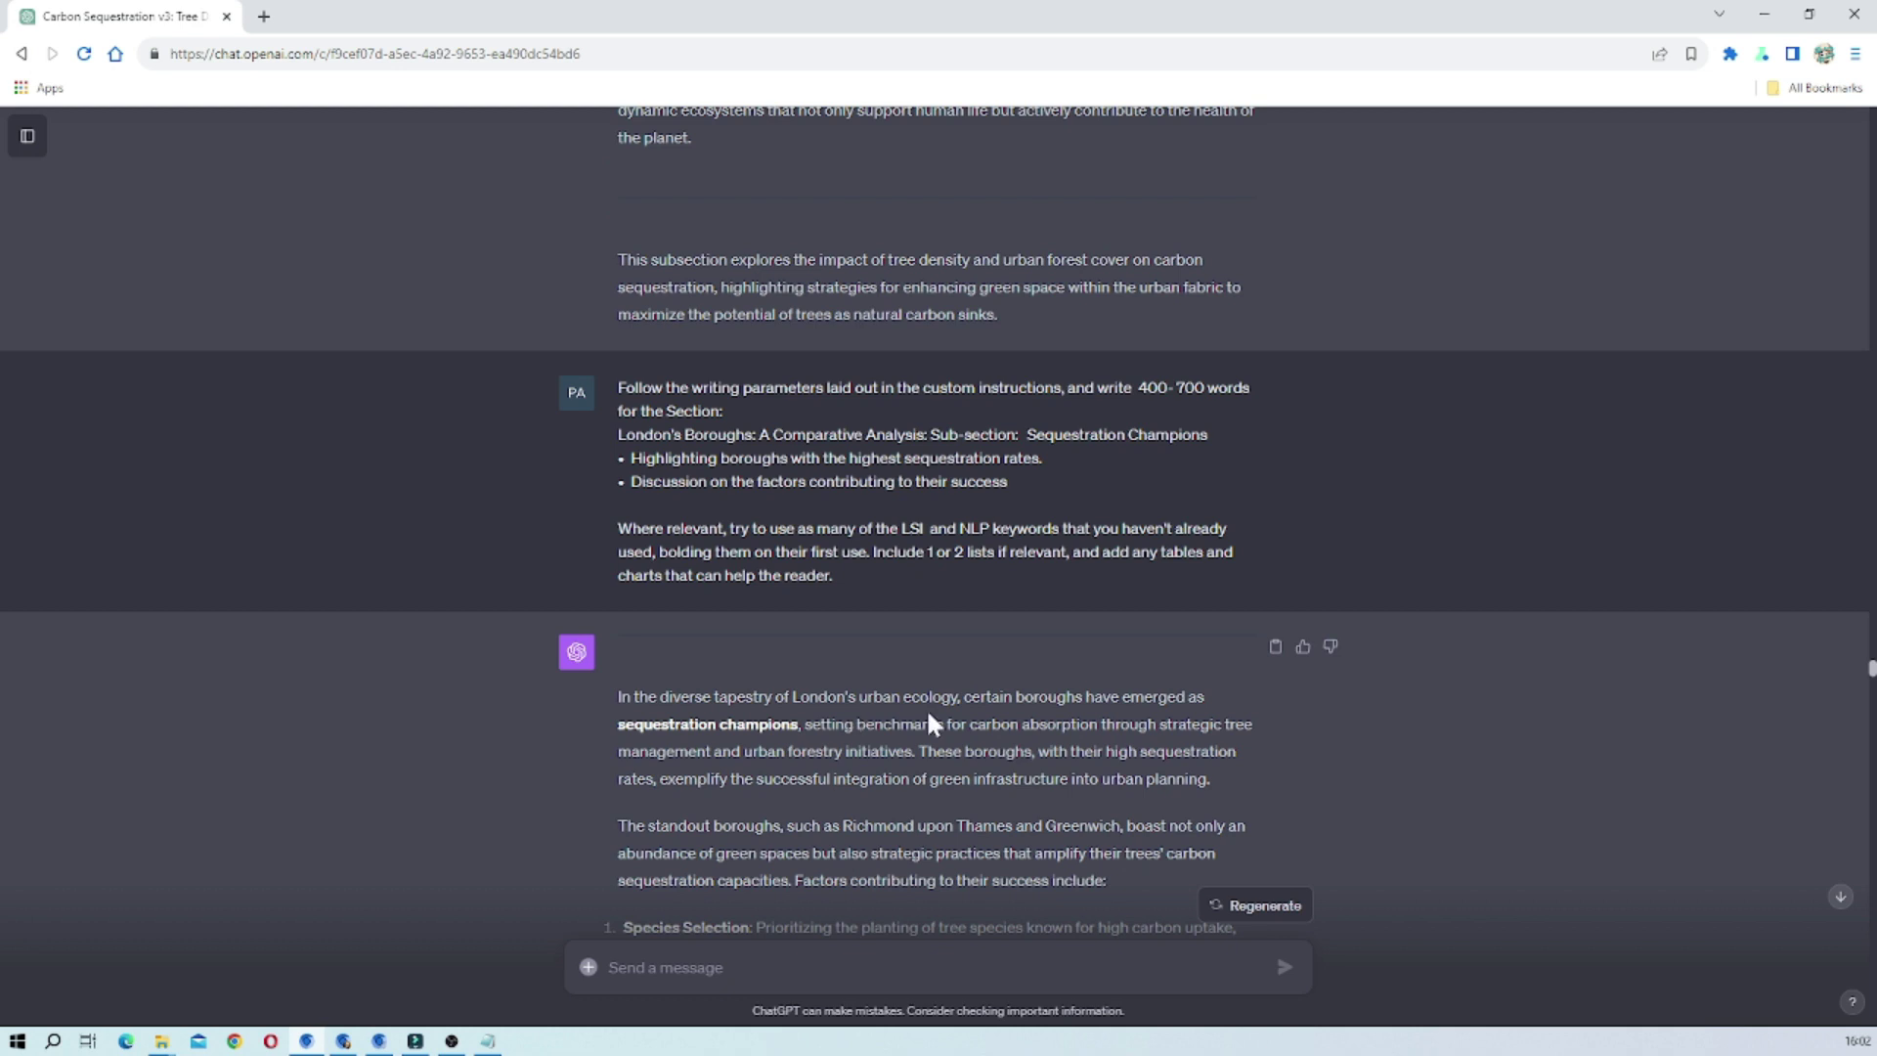
scroll(925, 797, up, 2)
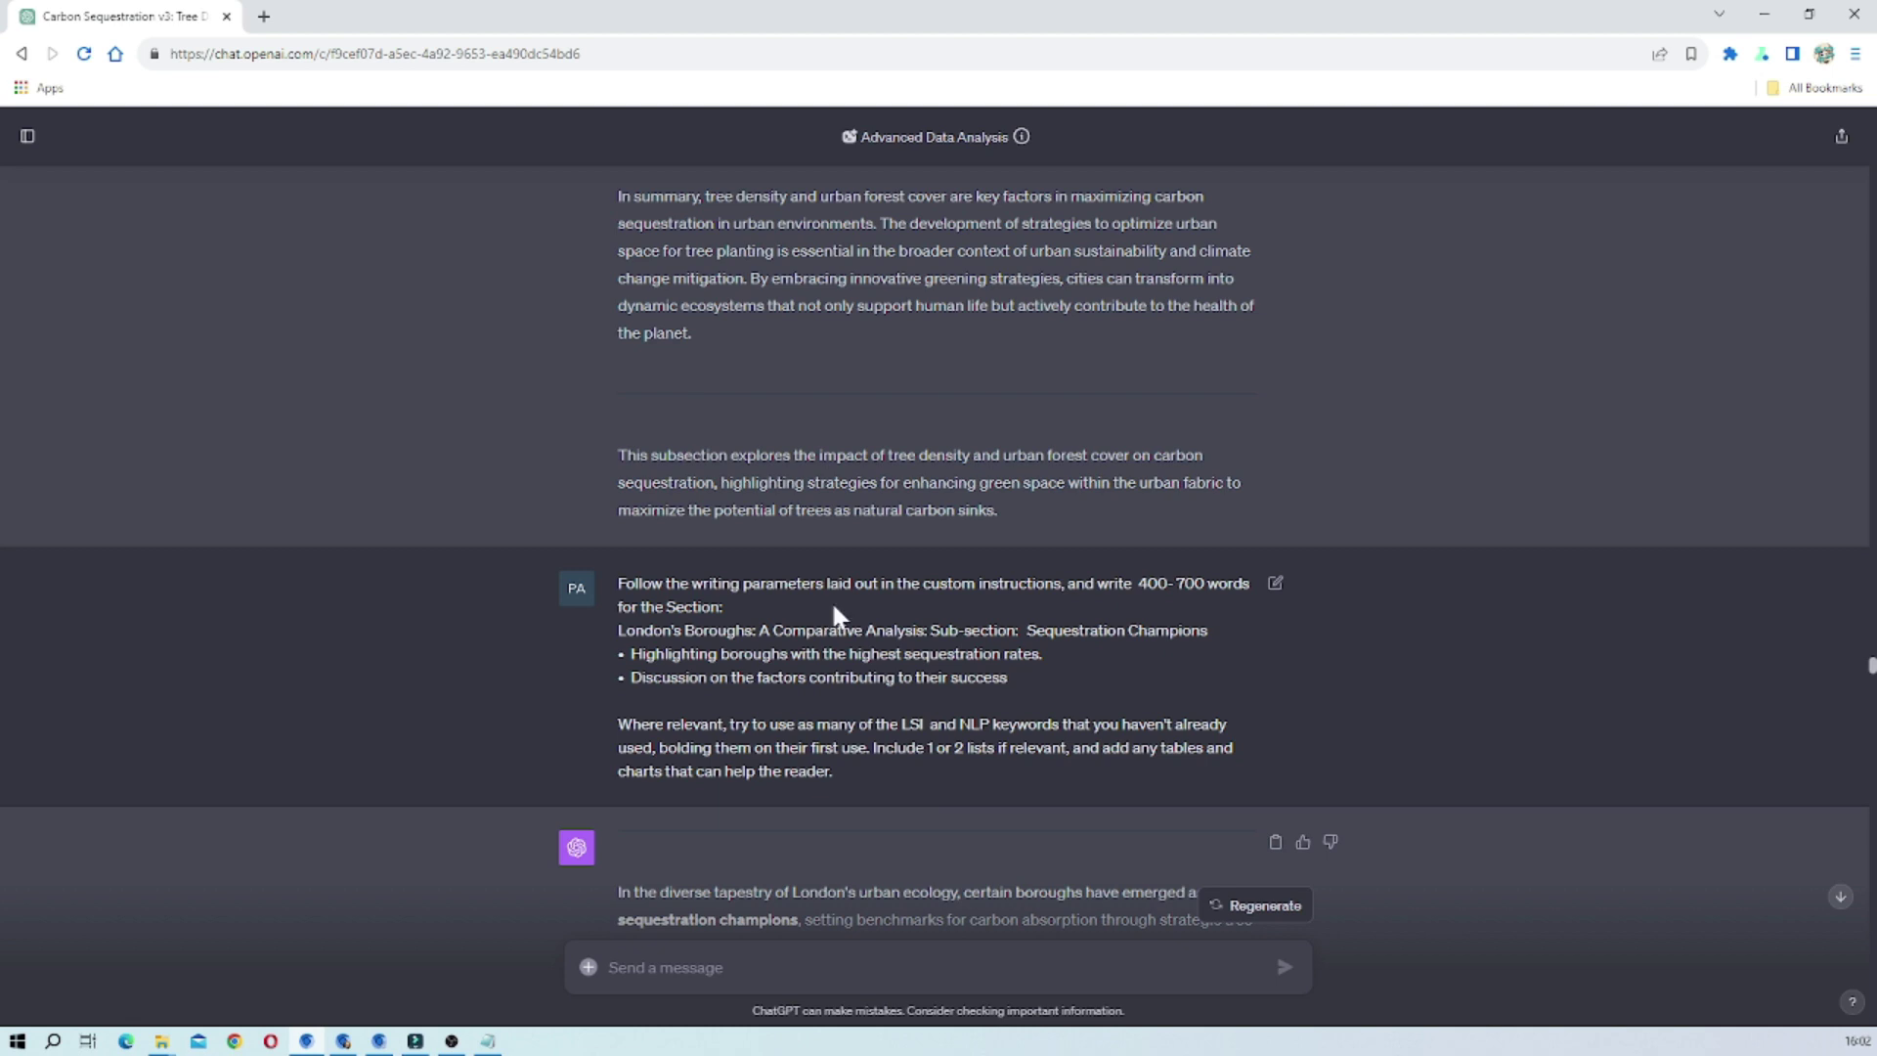
scroll(833, 606, down, 3)
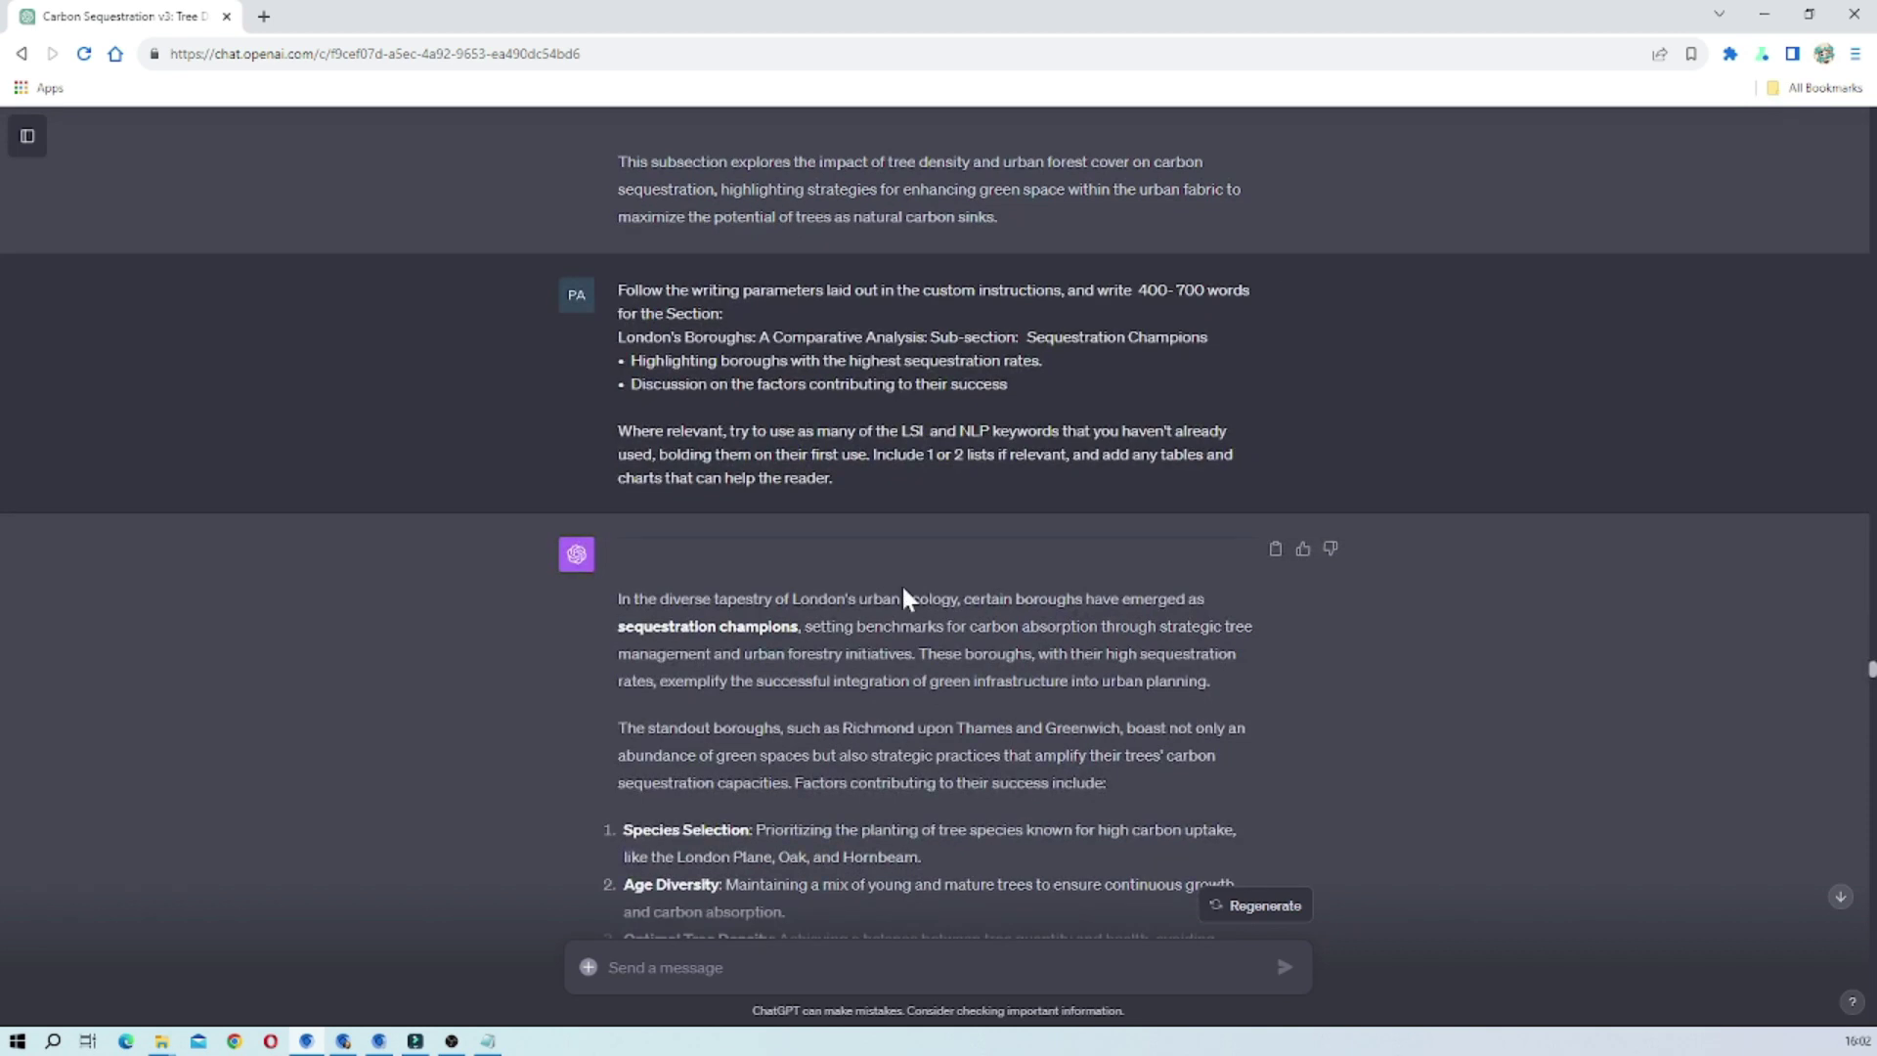
scroll(905, 674, up, 3)
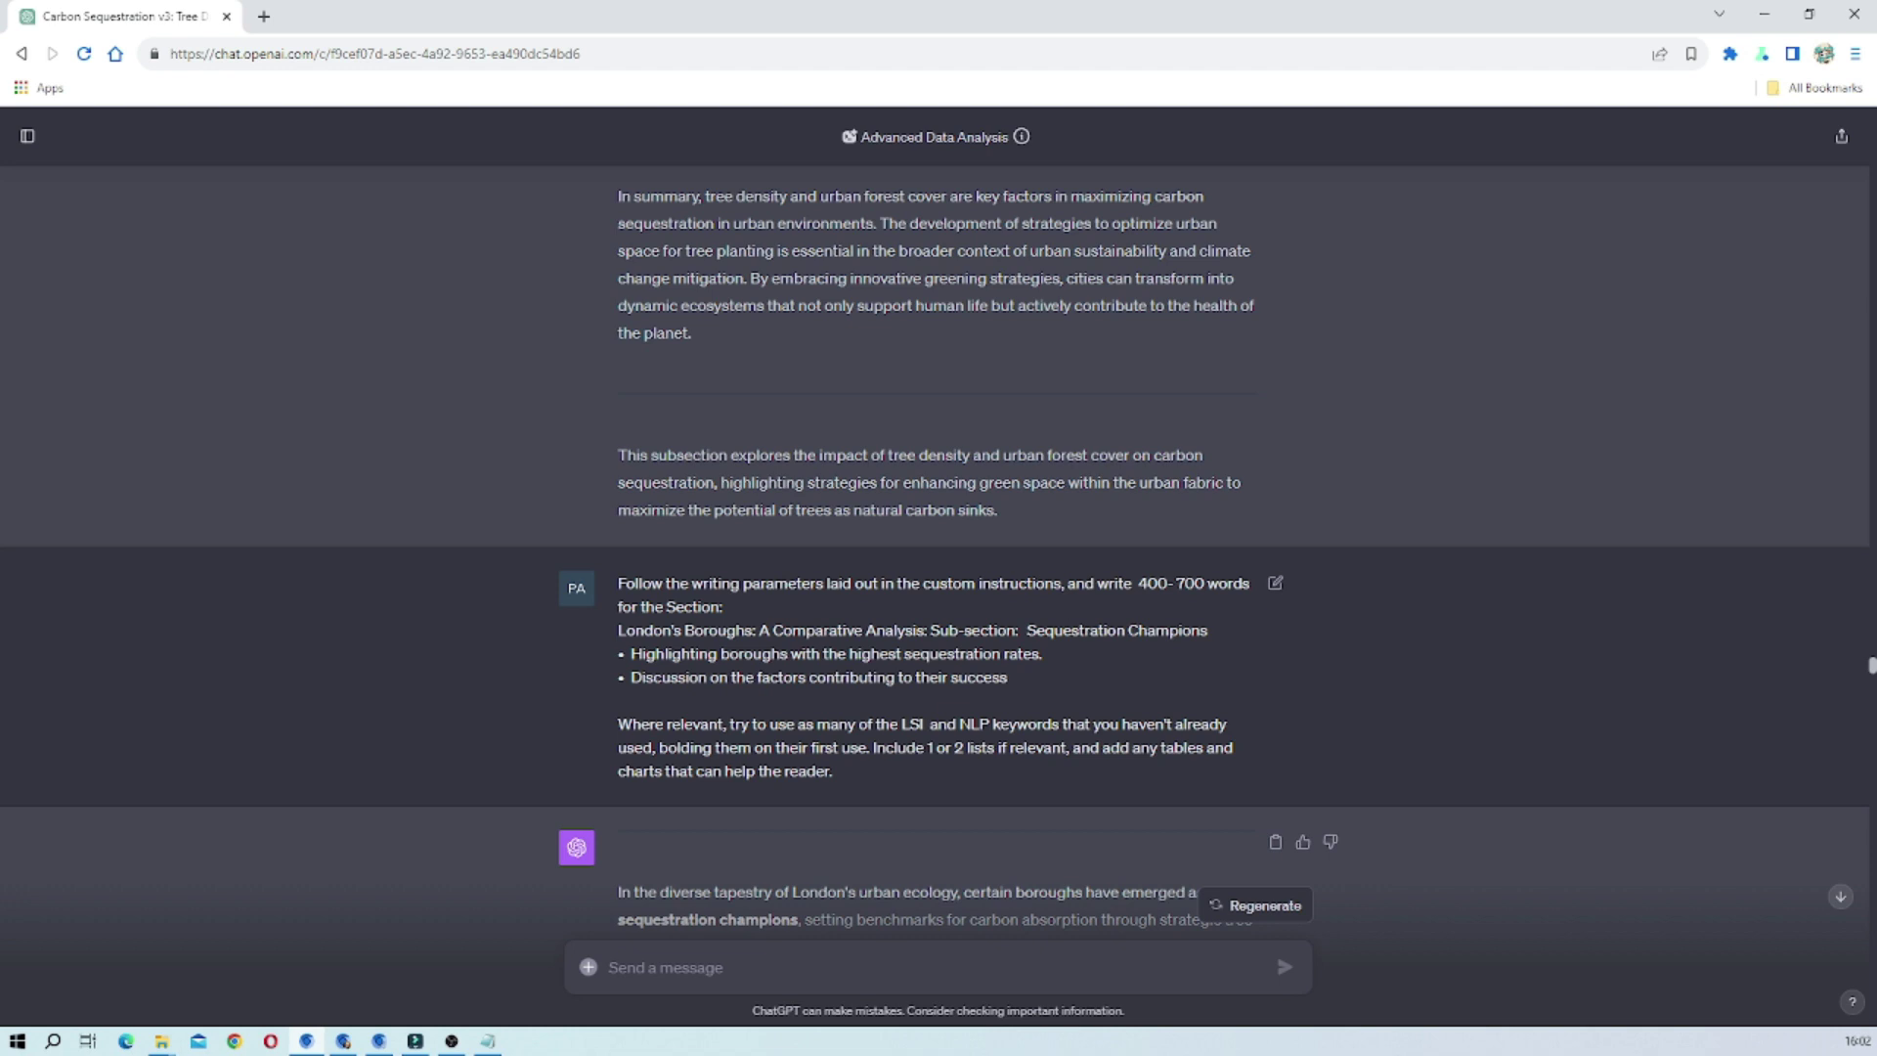
scroll(879, 645, down, 6)
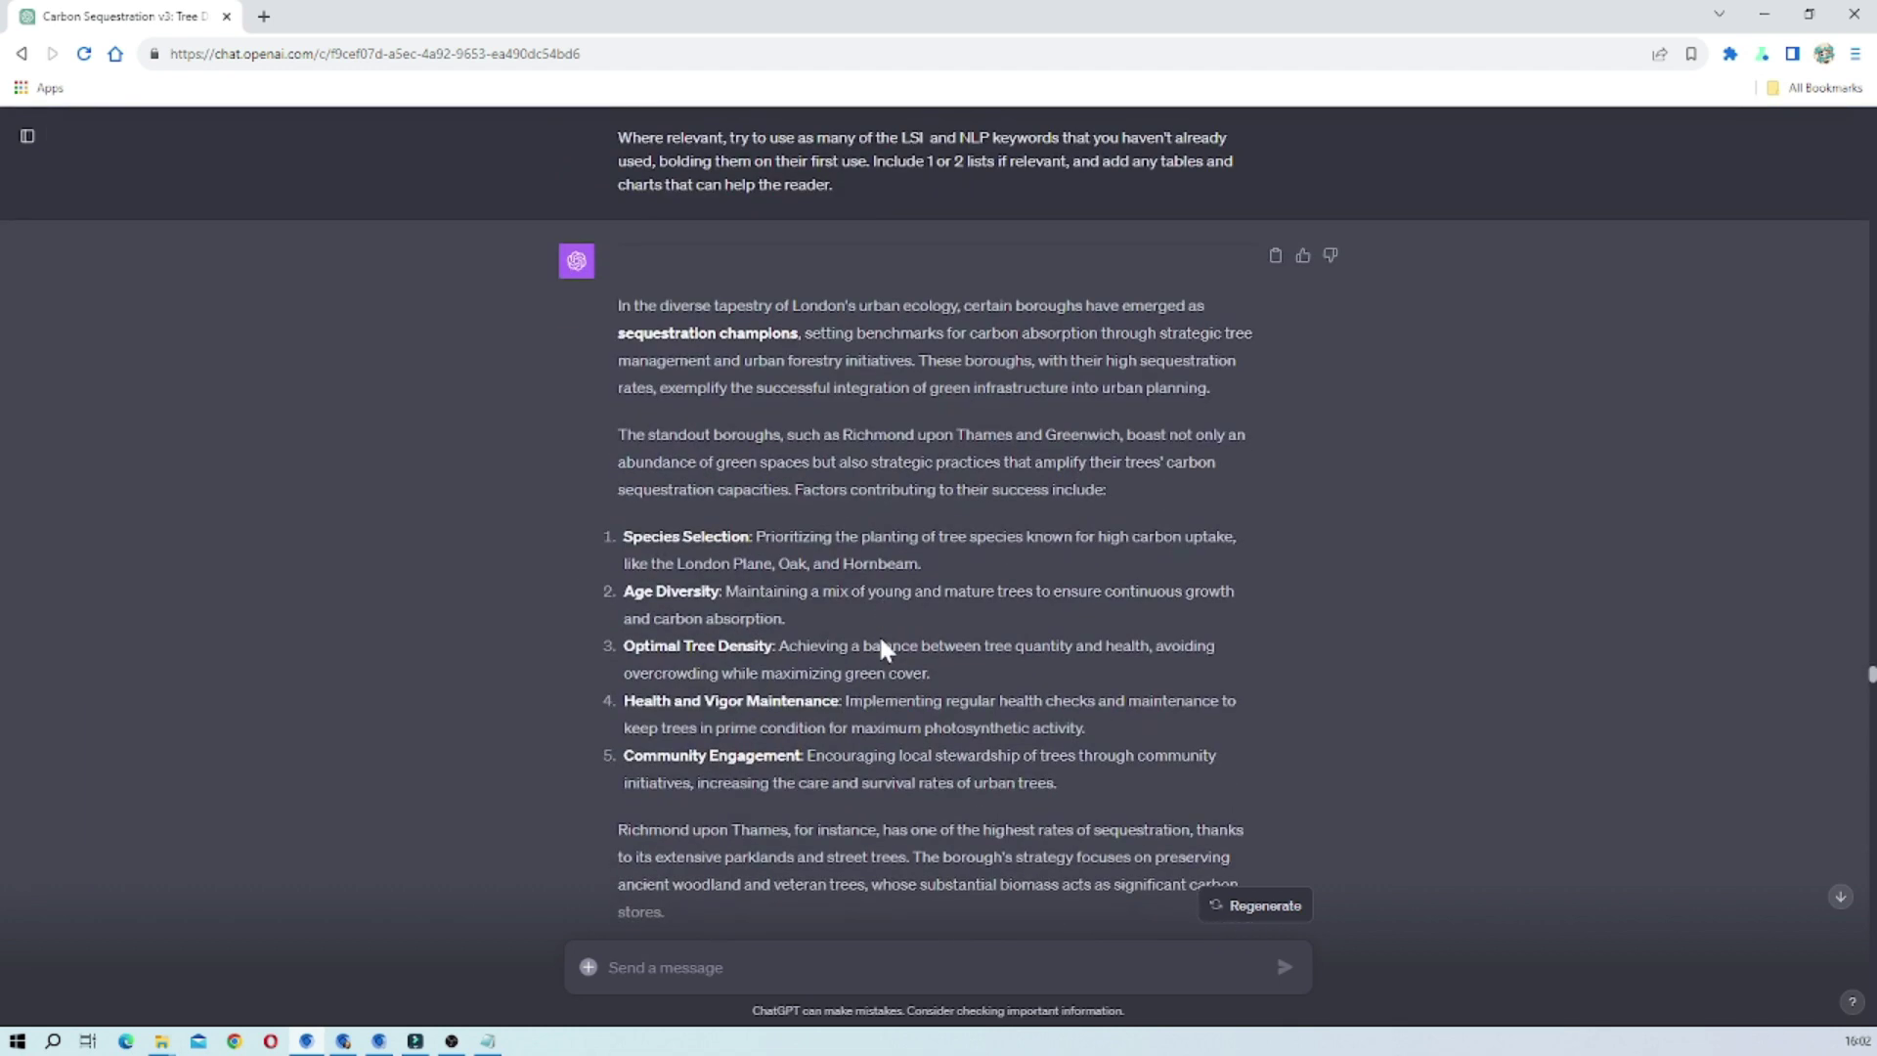
scroll(933, 523, down, 2)
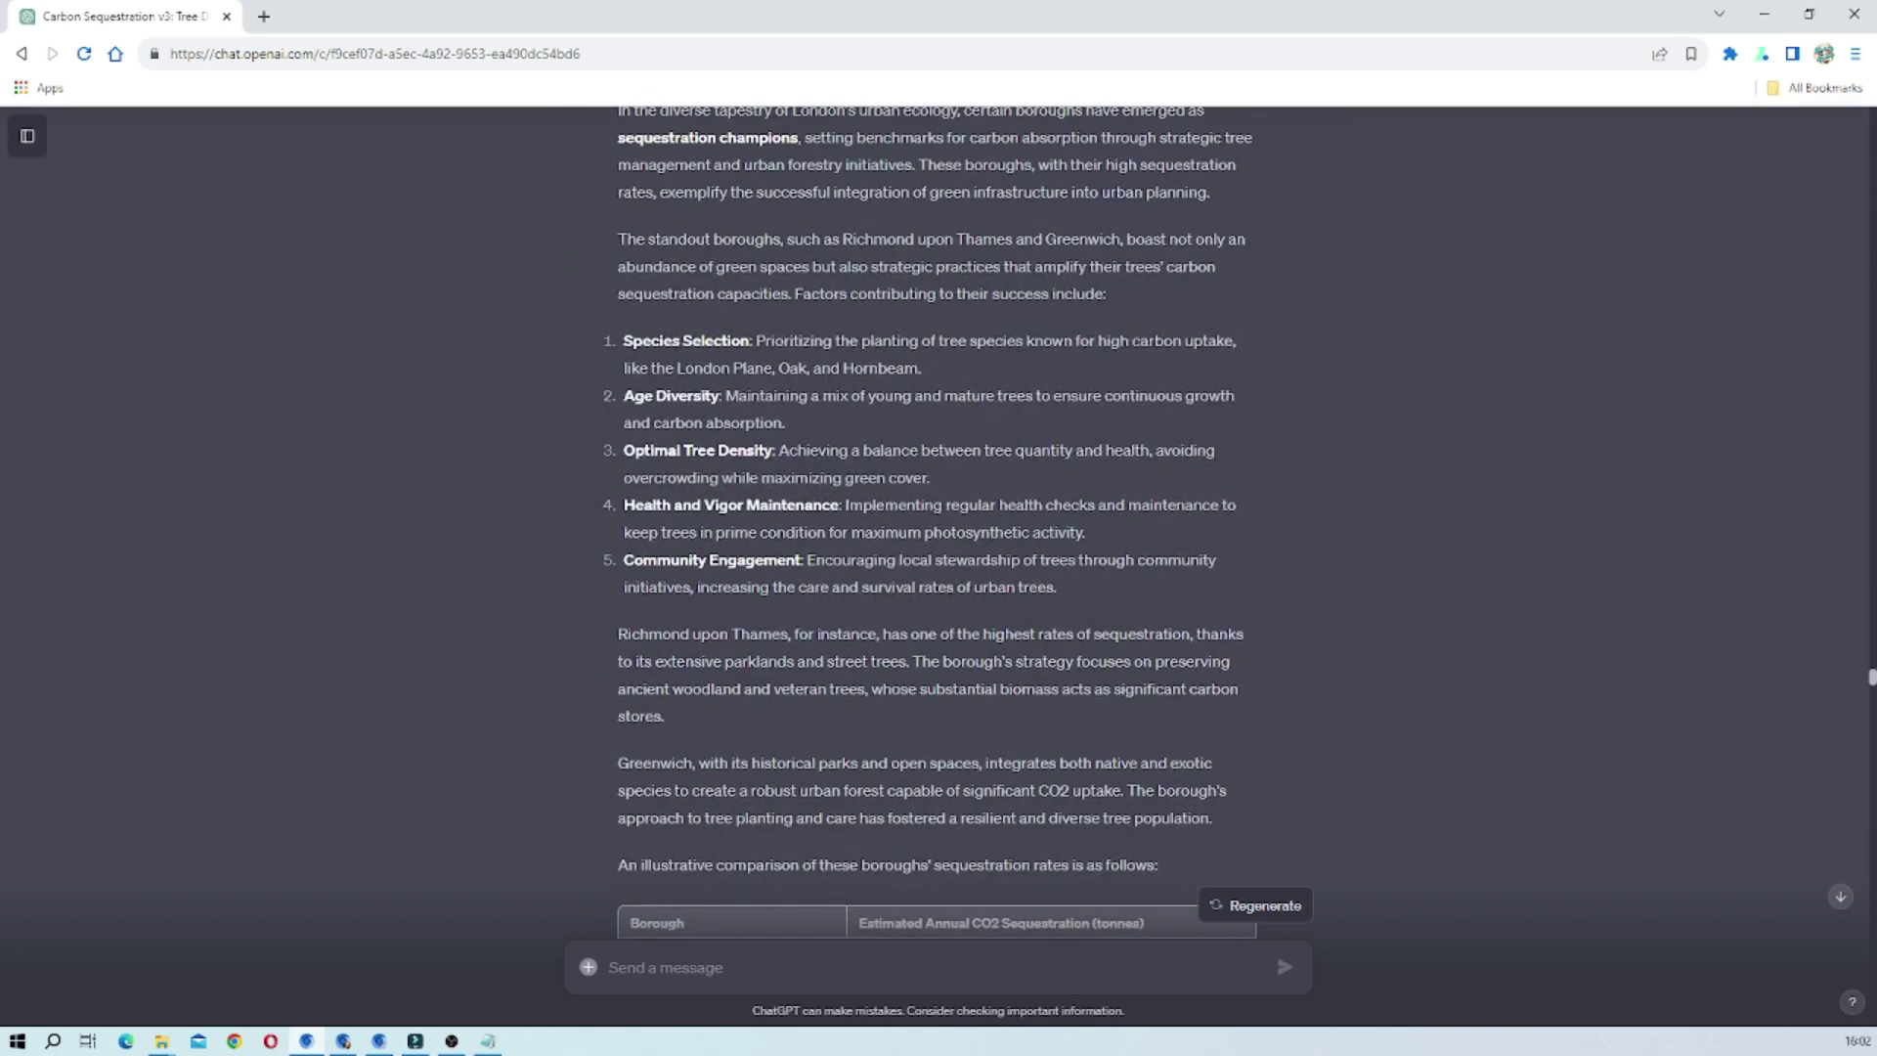
scroll(933, 522, up, 5)
scroll(880, 638, up, 9)
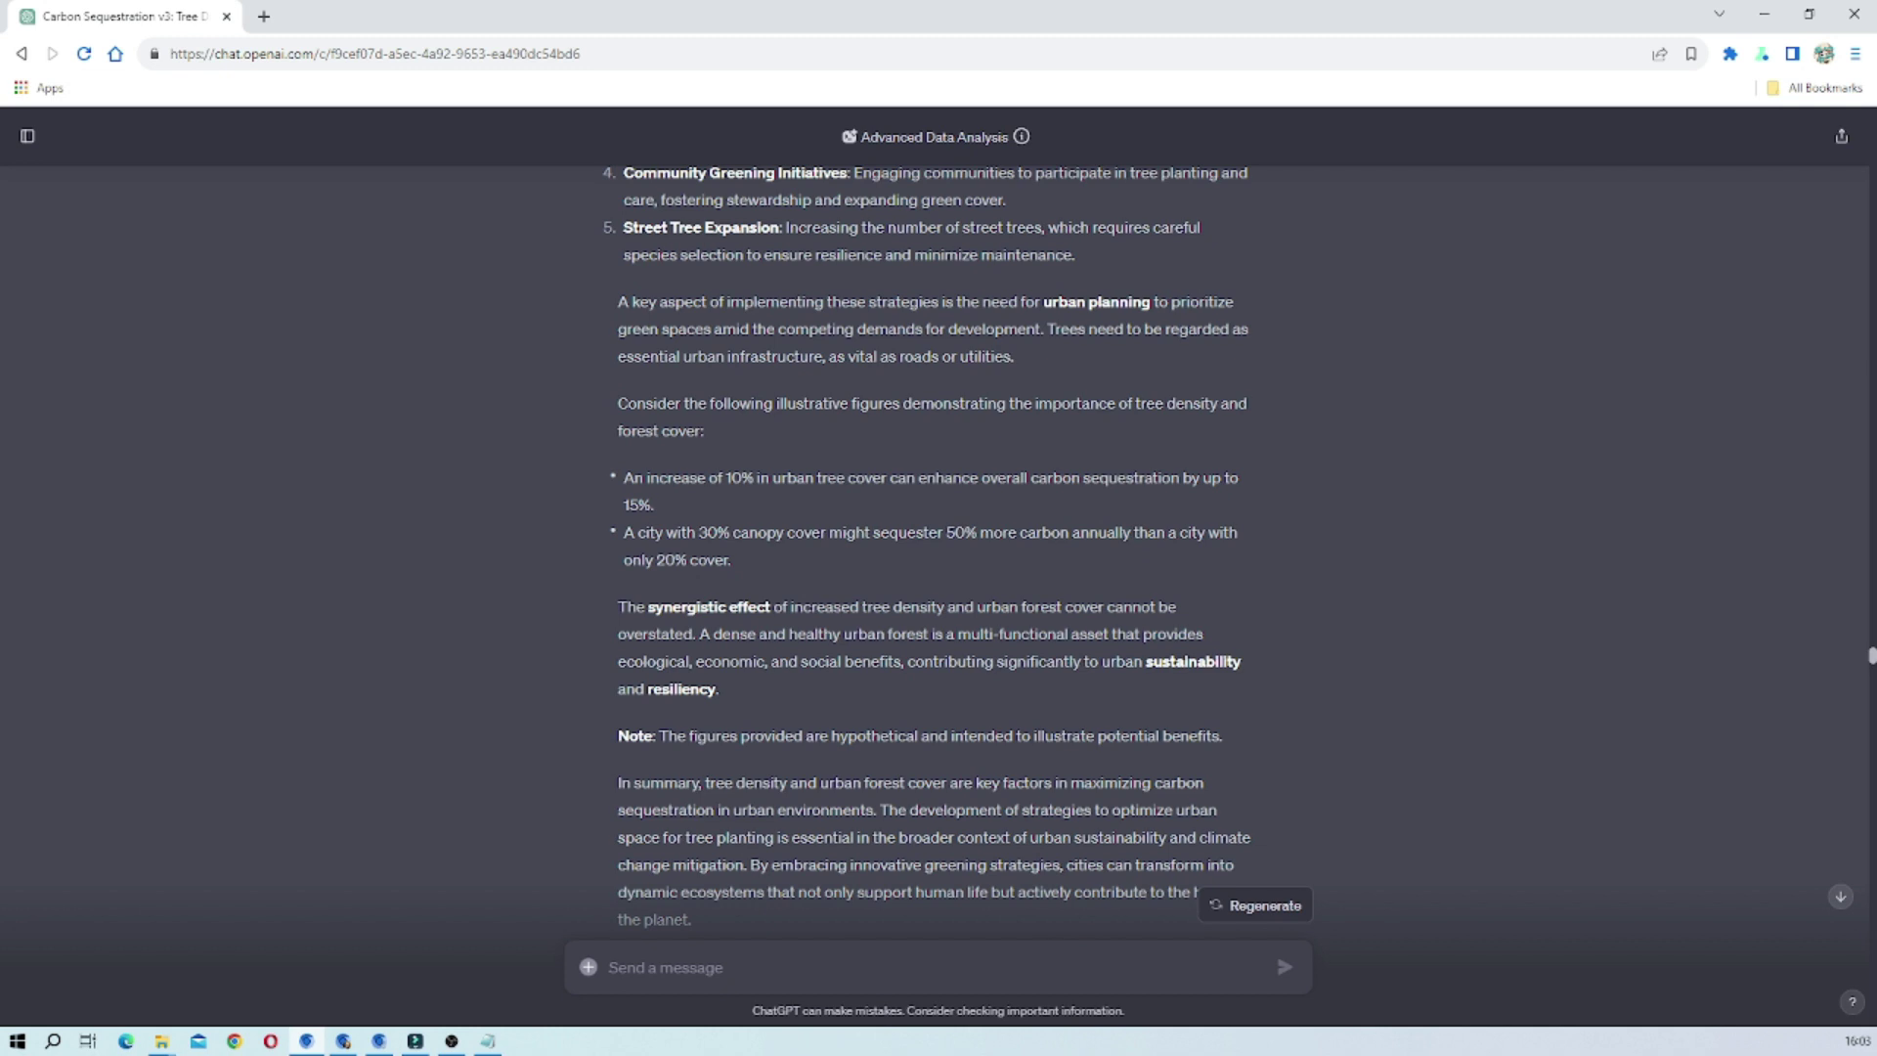
Step: Reread the Sequestration Champions prompt and the response's numbered list from Species Selection to Community Engagement
scroll(938, 528, down, 7)
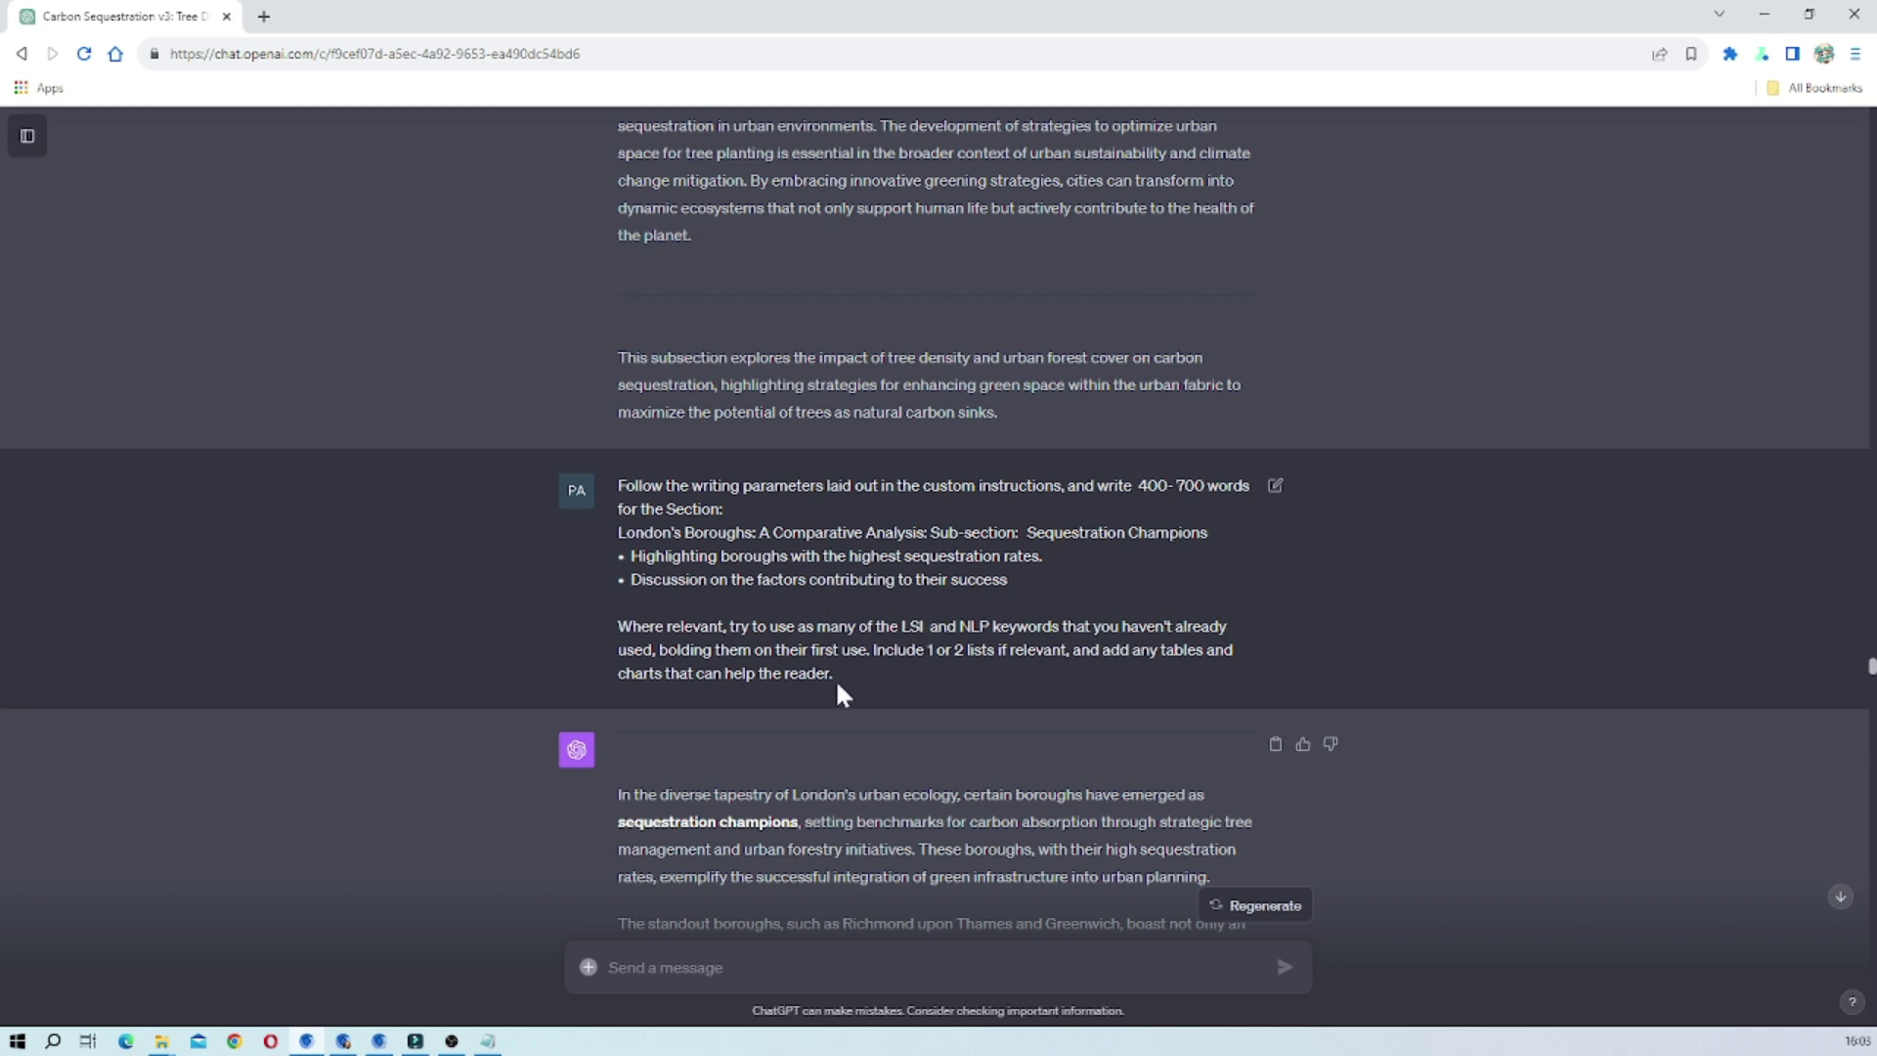
scroll(837, 688, down, 2)
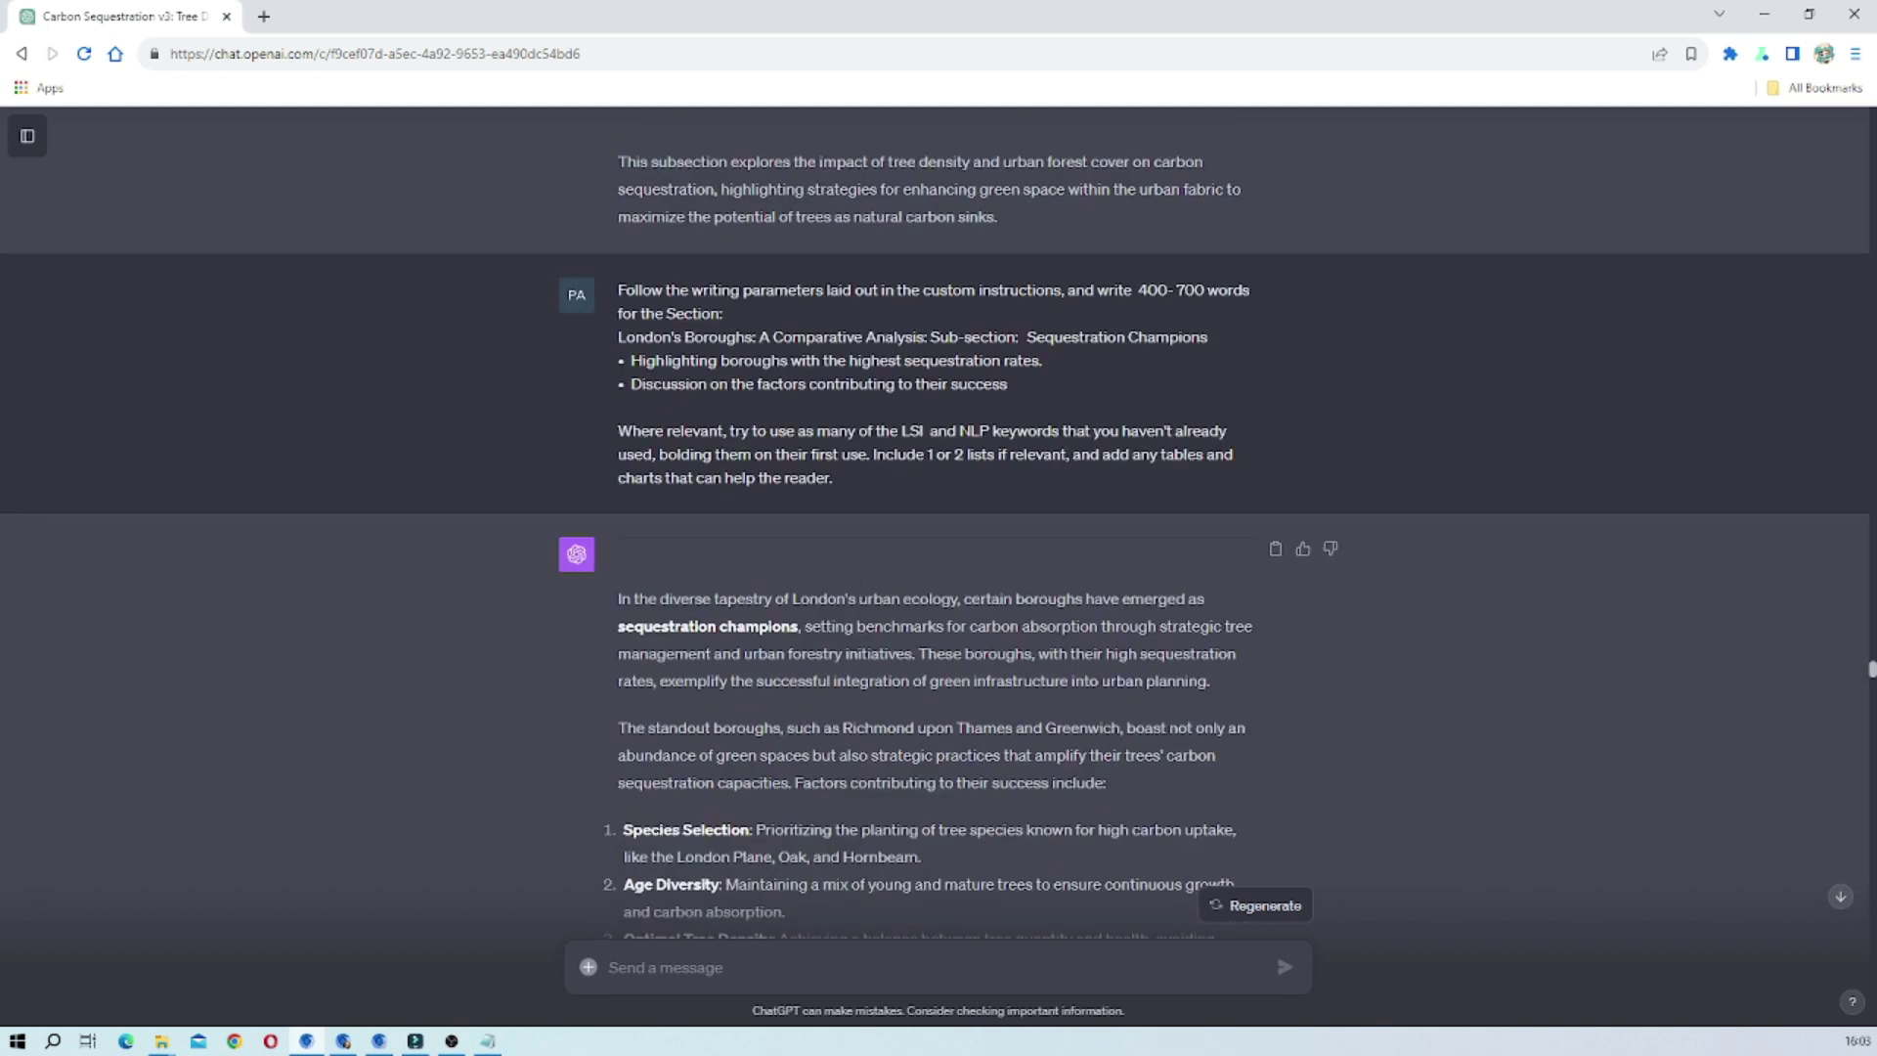
scroll(938, 528, down, 3)
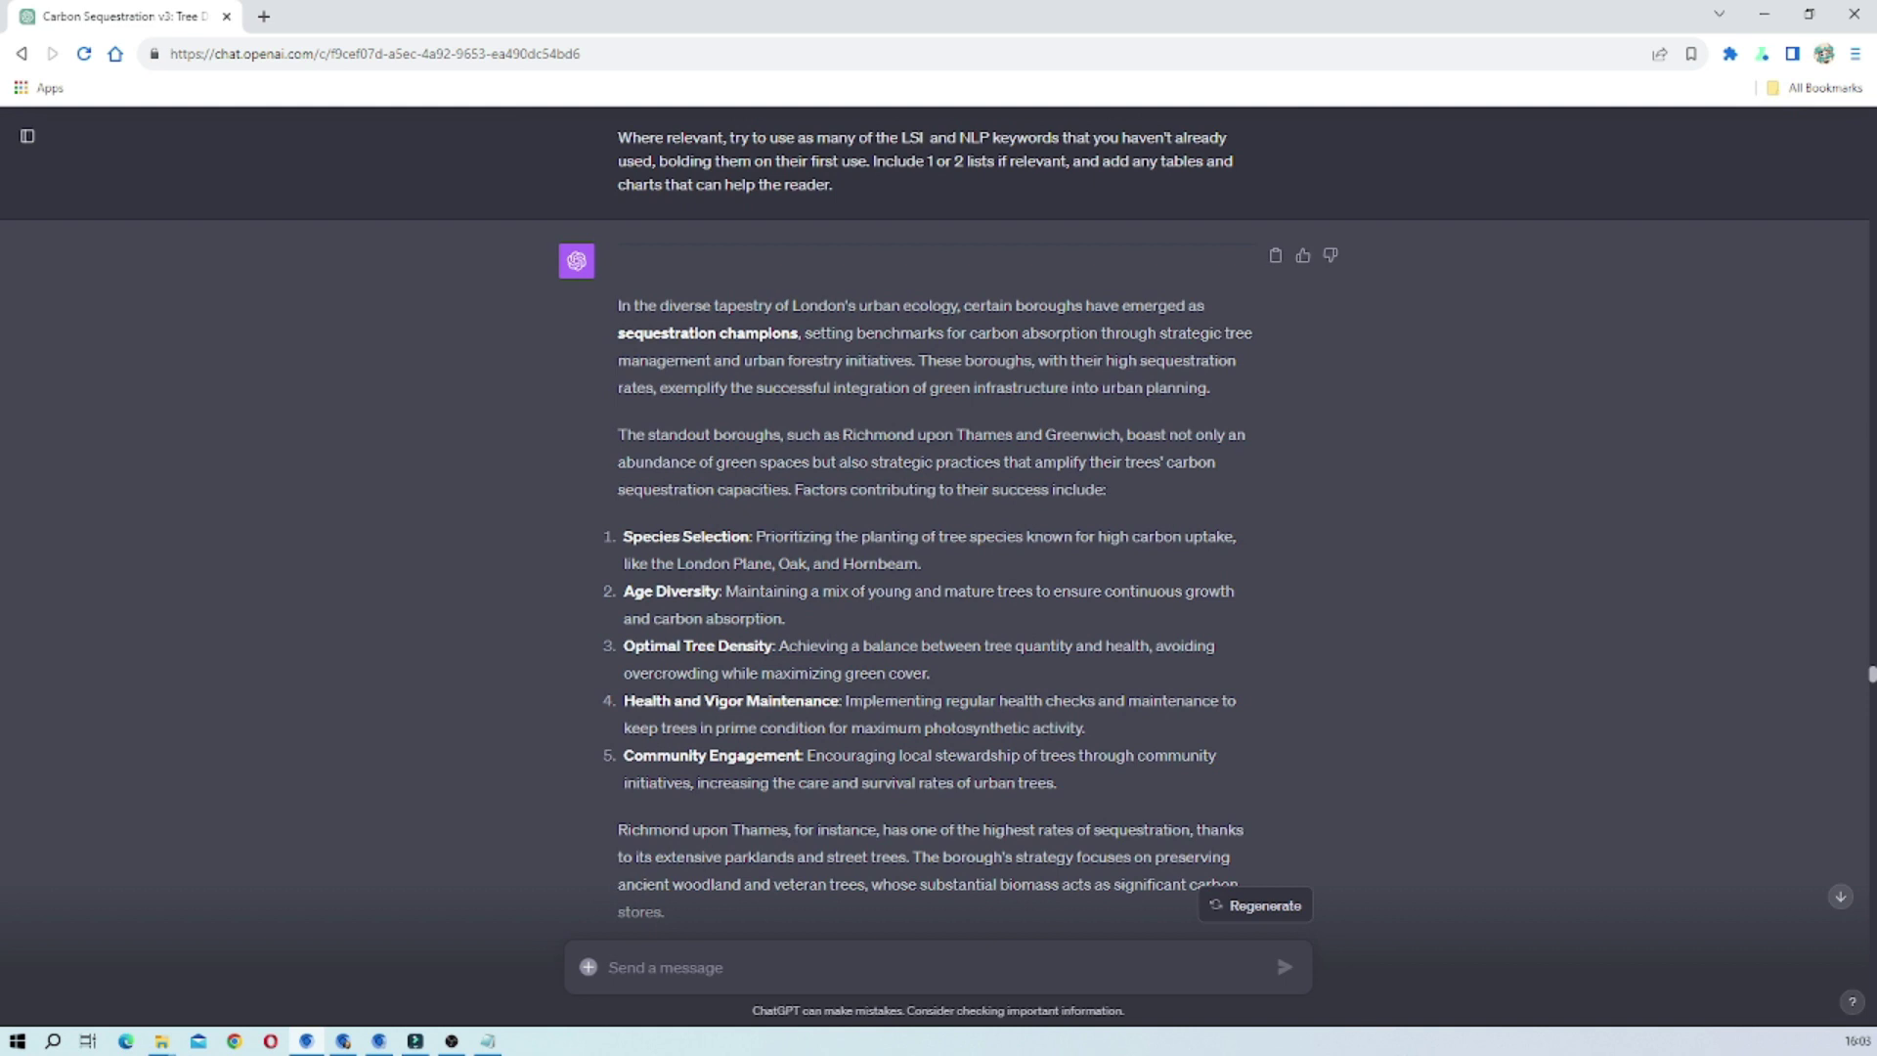
scroll(642, 386, down, 3)
scroll(642, 386, up, 4)
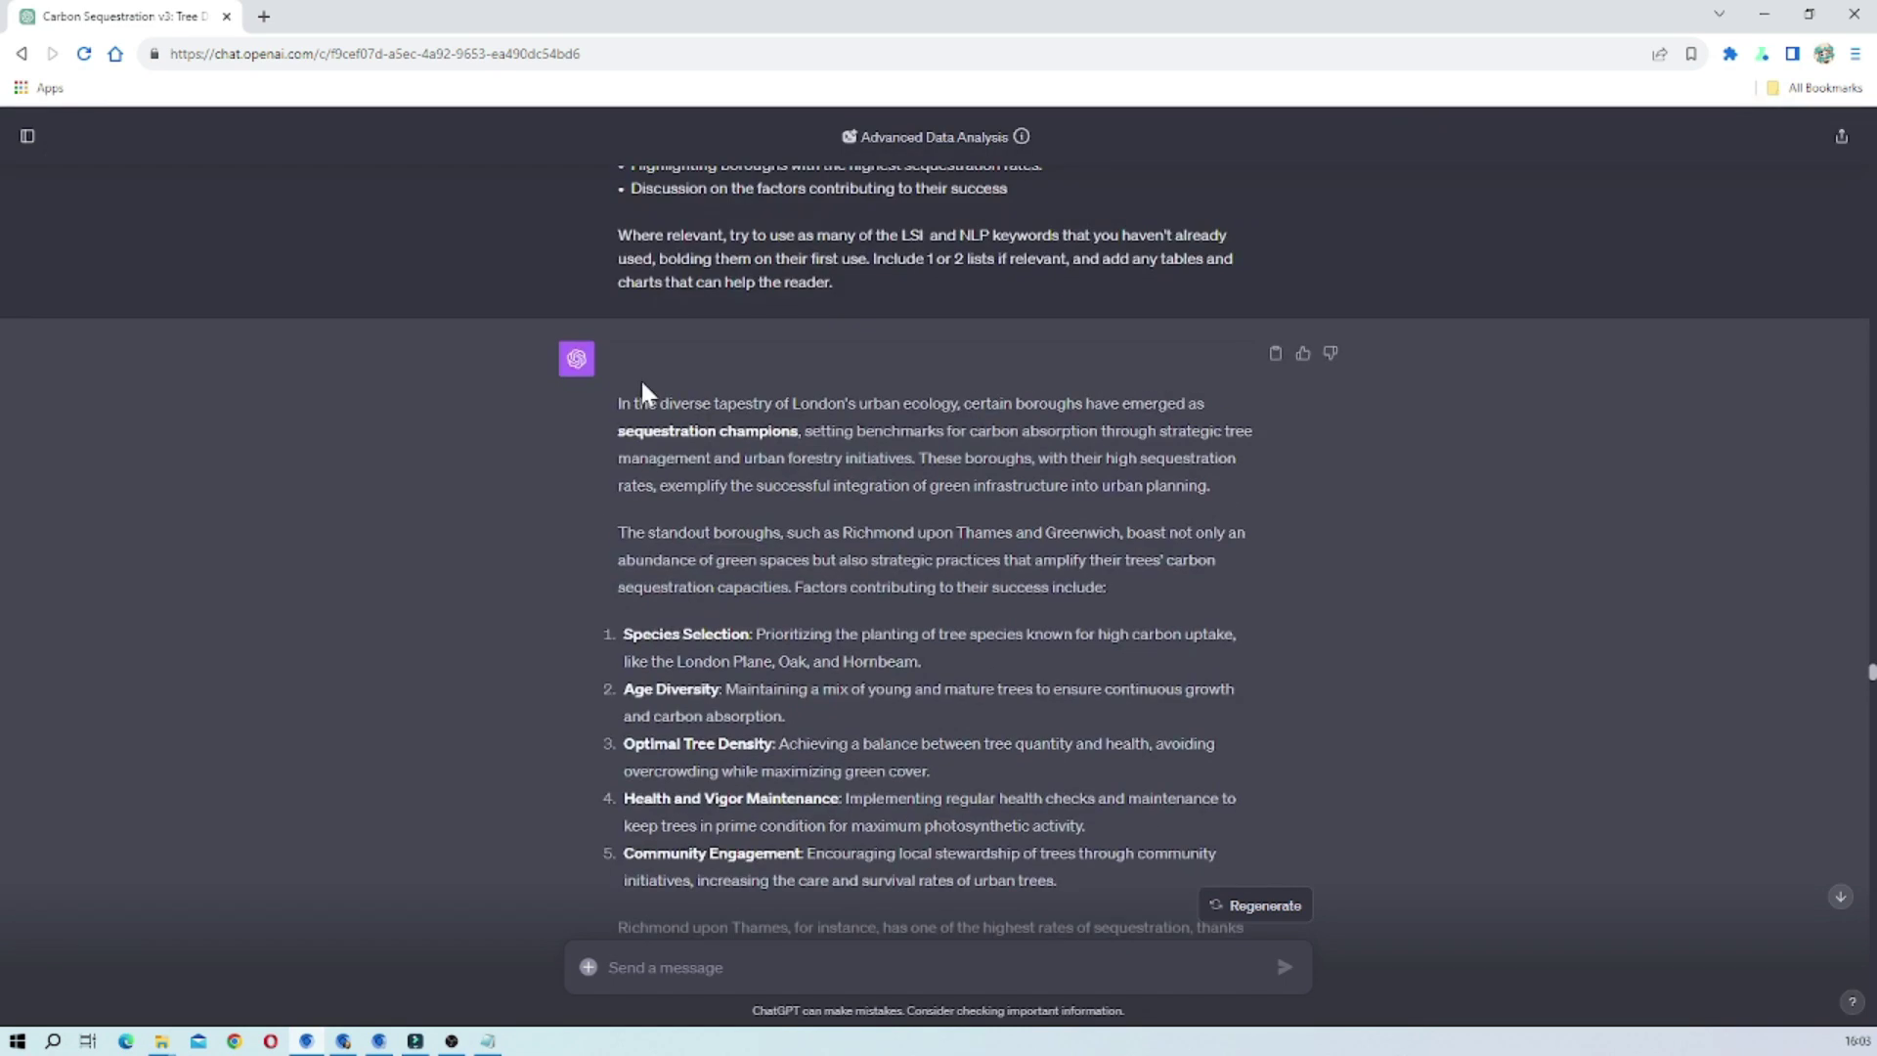
scroll(641, 377, up, 1)
scroll(641, 377, down, 3)
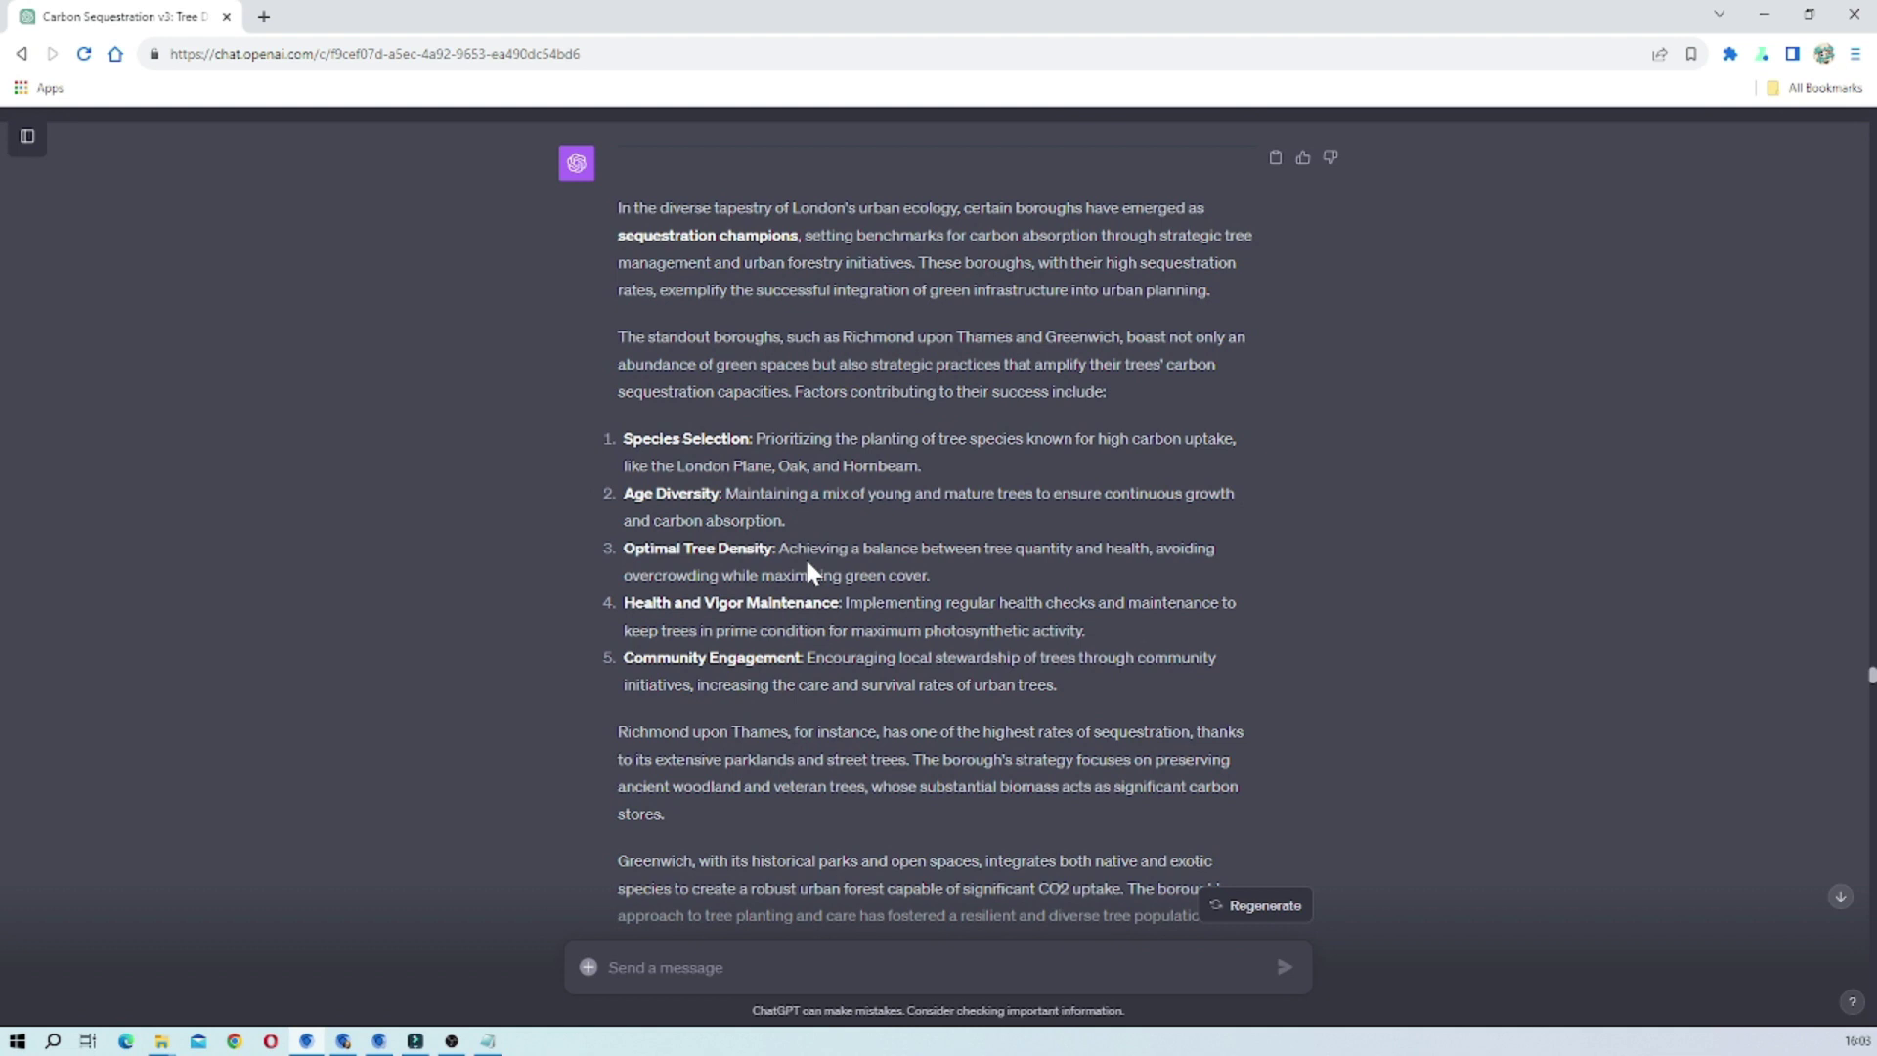
Step: Highlight "Sequestration Champions" in the prompt and the borough names "Richmond upon Thames and Greenwich" in the response
scroll(1150, 461, up, 6)
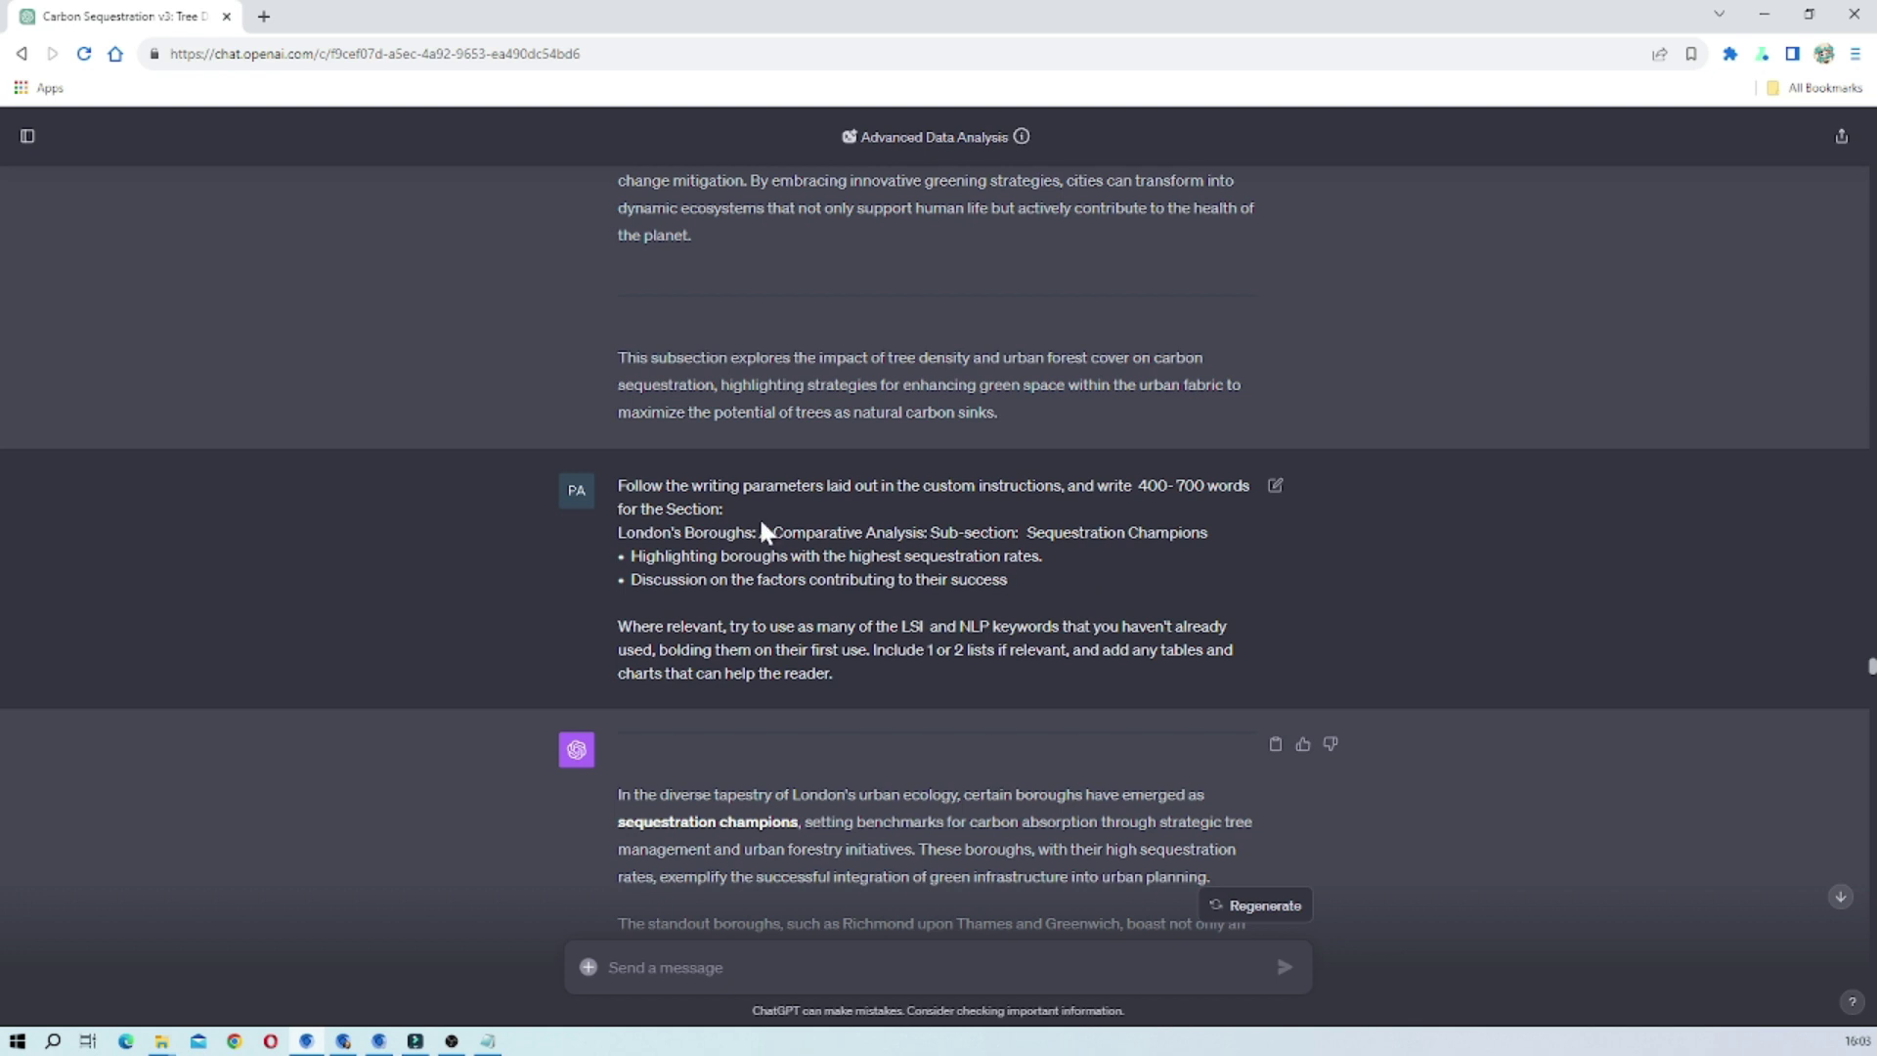
drag(1027, 533, 1212, 537)
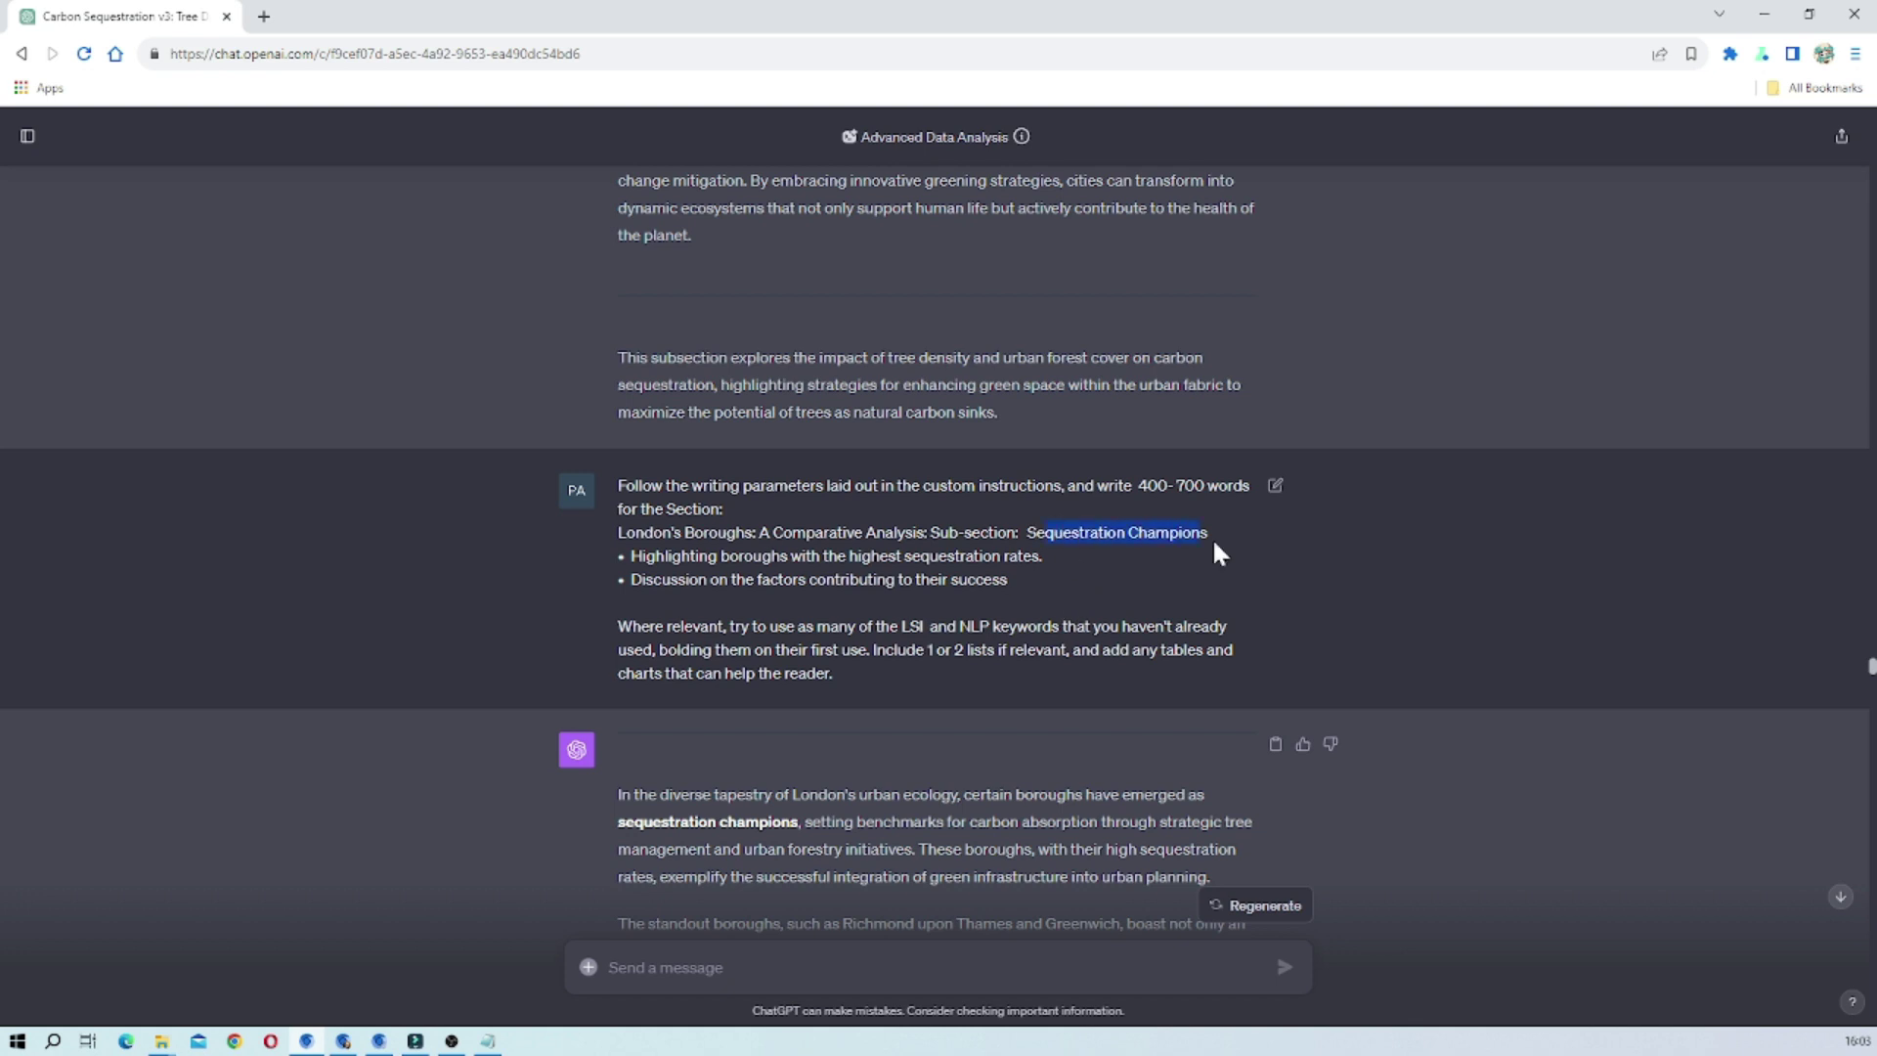
click(1212, 537)
scroll(1207, 653, down, 1)
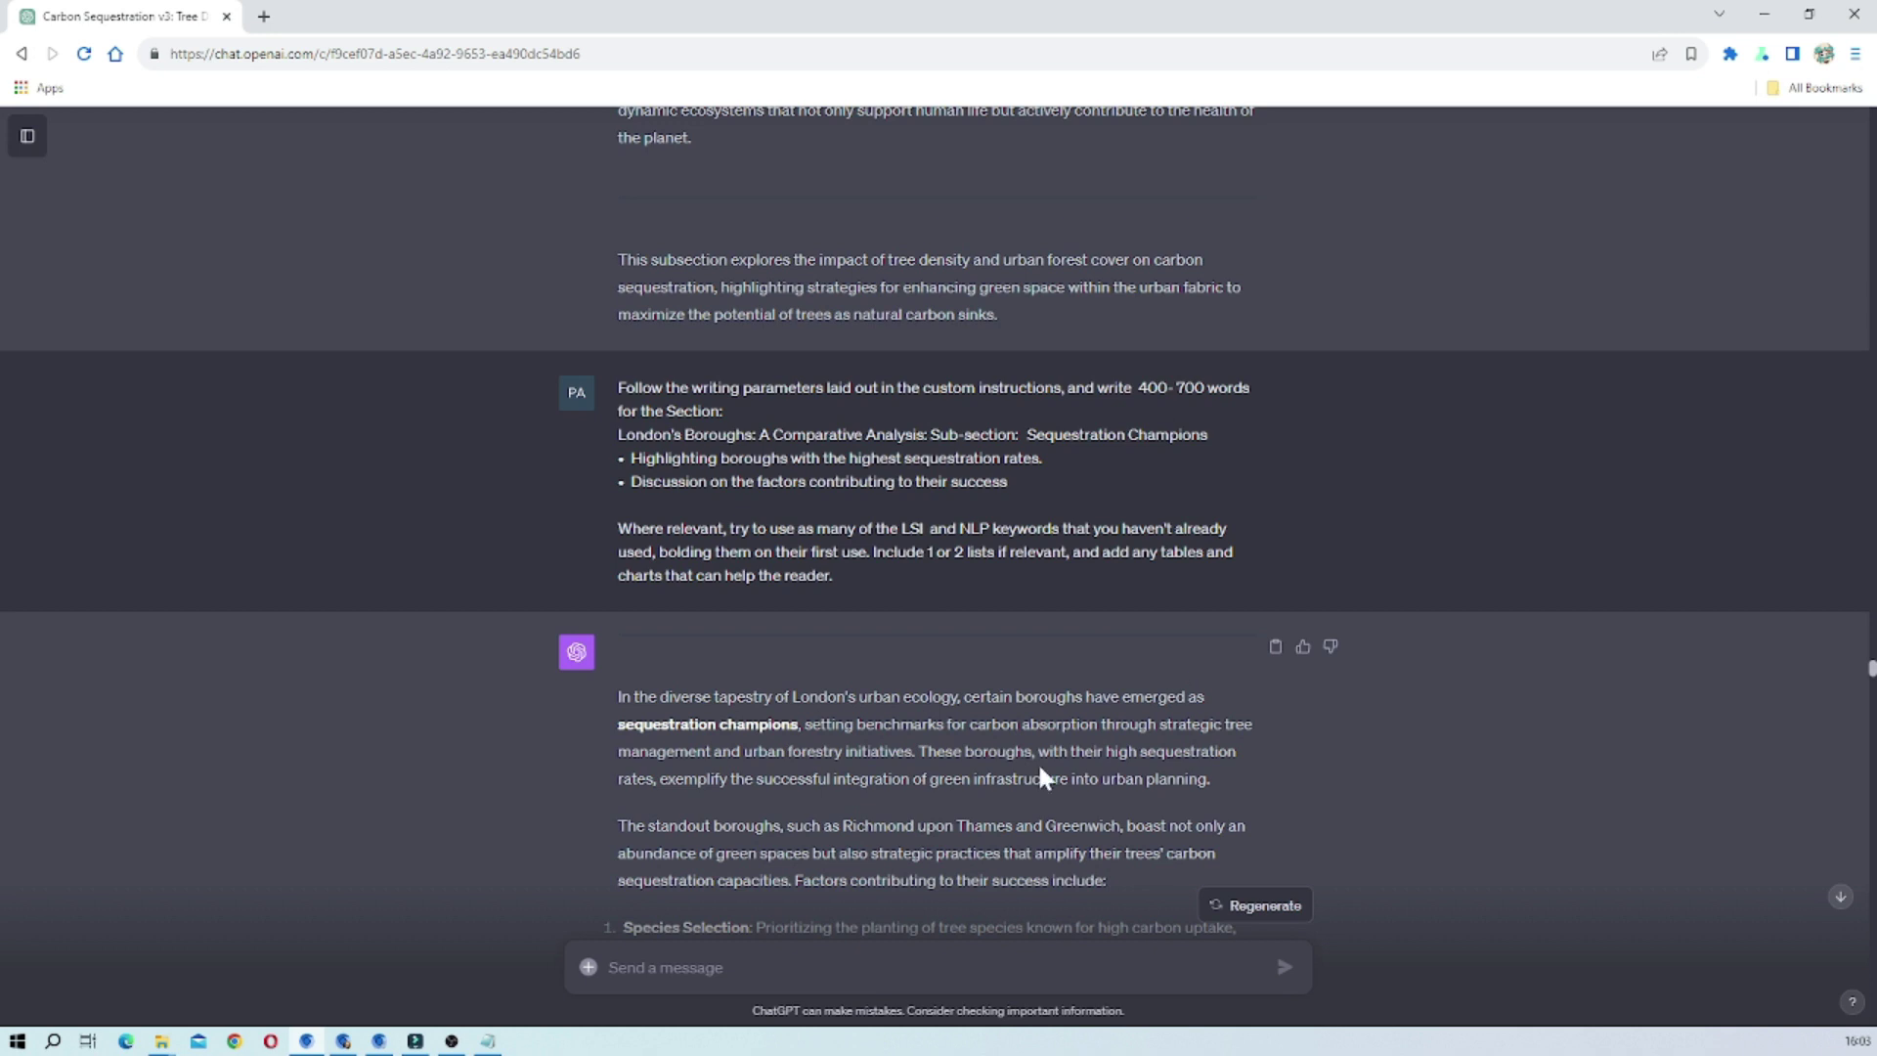
scroll(1039, 767, down, 3)
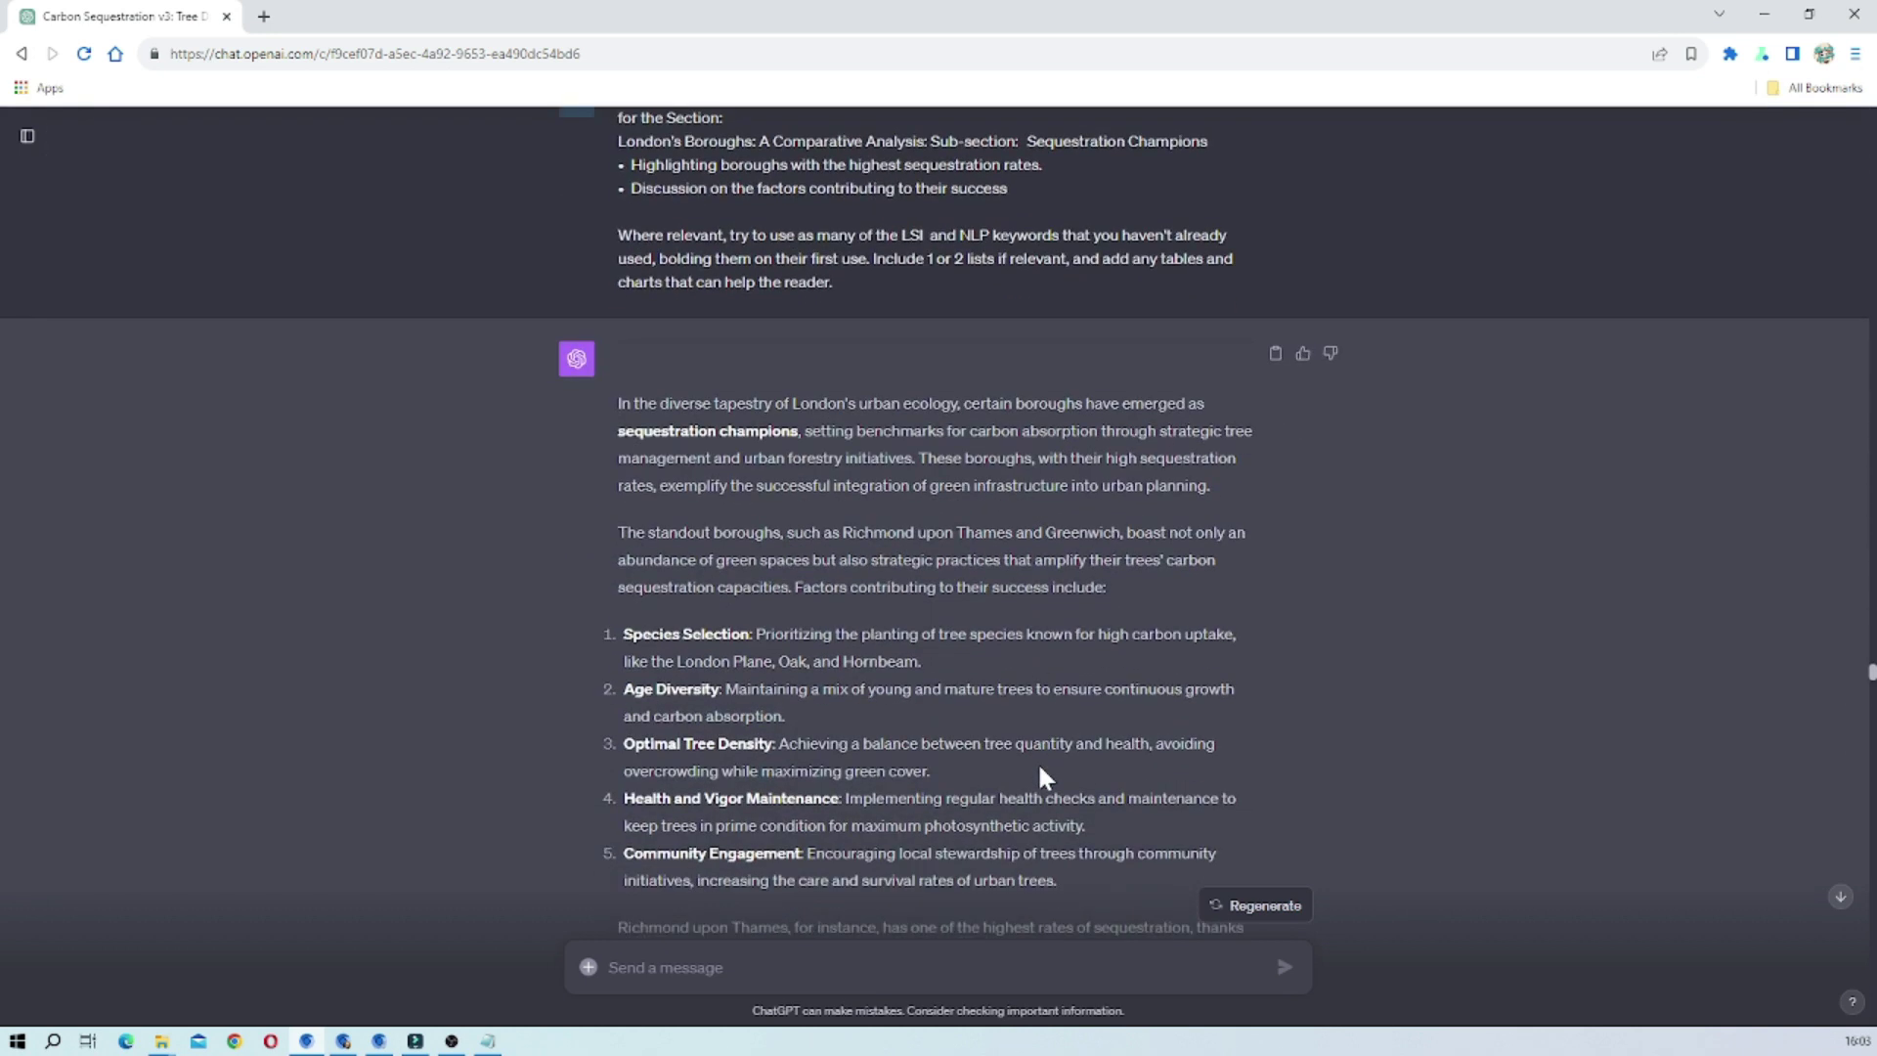
drag(843, 533, 1145, 533)
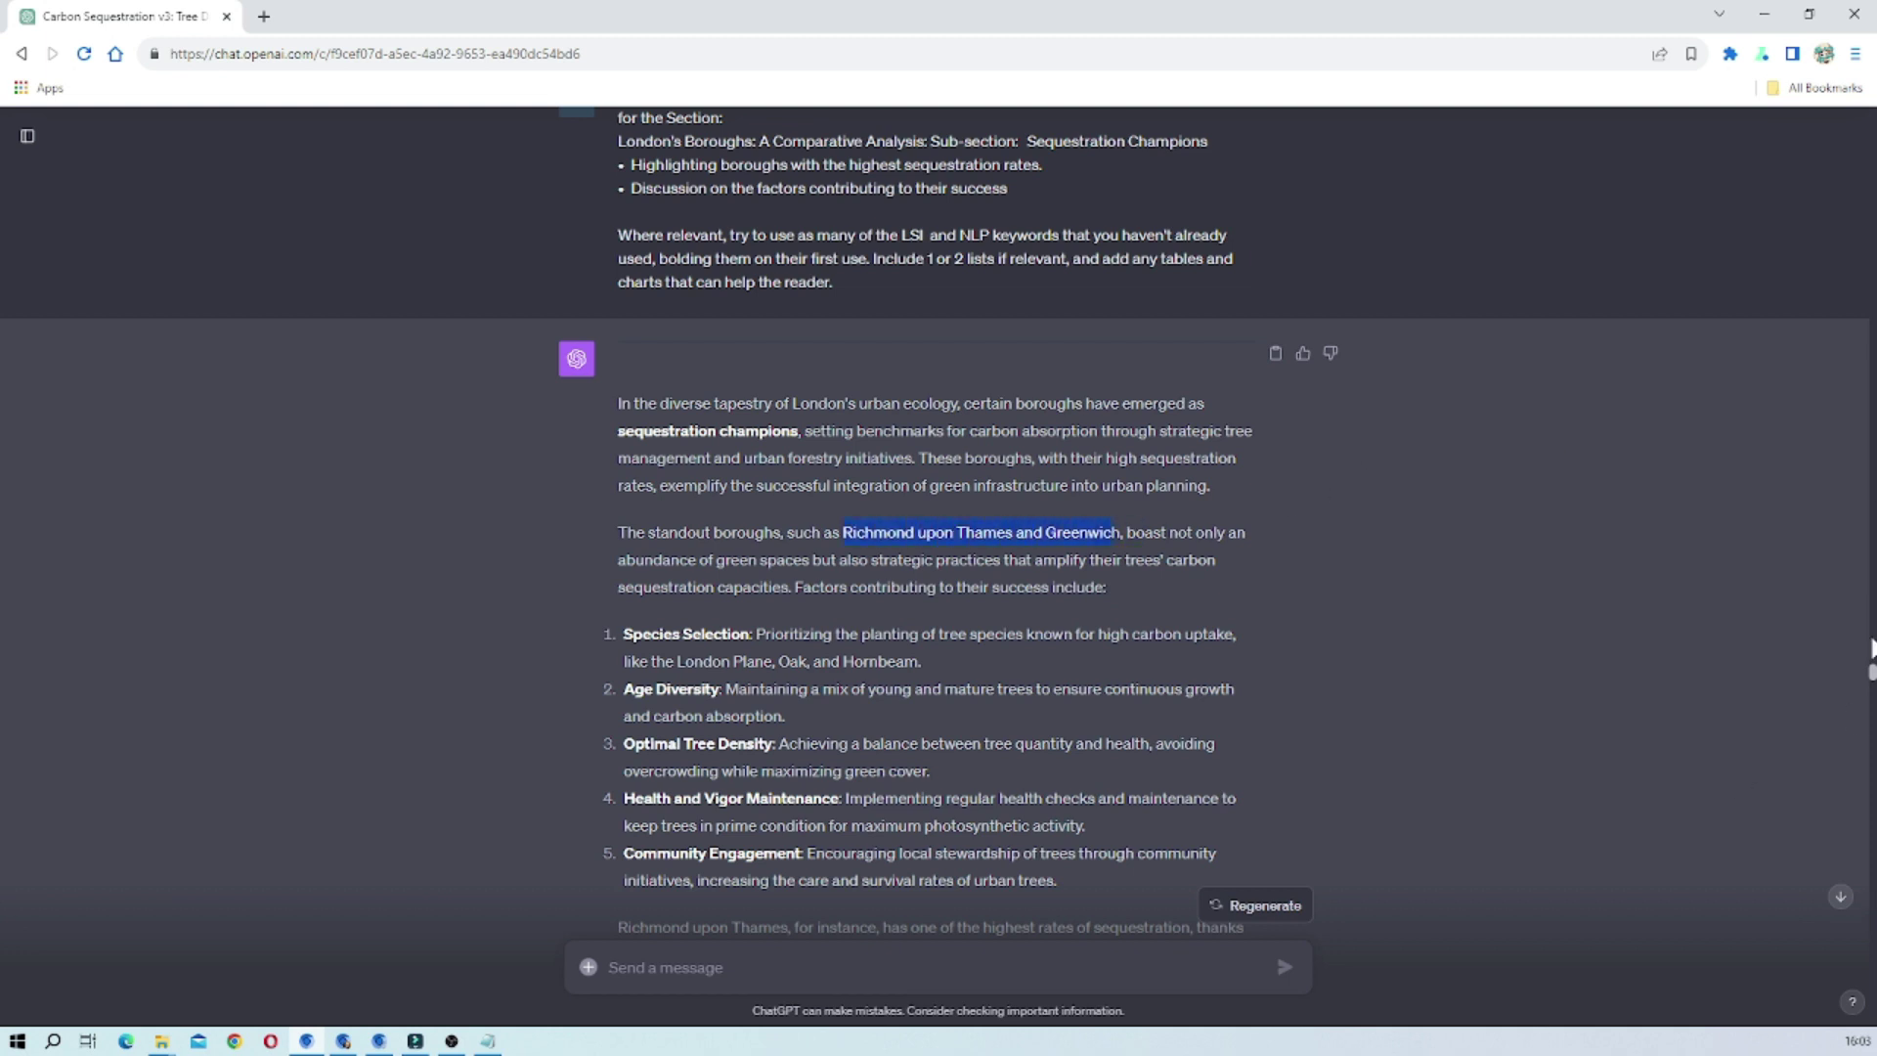
Step: Check the ranks of Richmond and Greenwich in the earlier markdown table of annual sequestration by borough, highlighting both names
drag(1869, 671, 1853, 343)
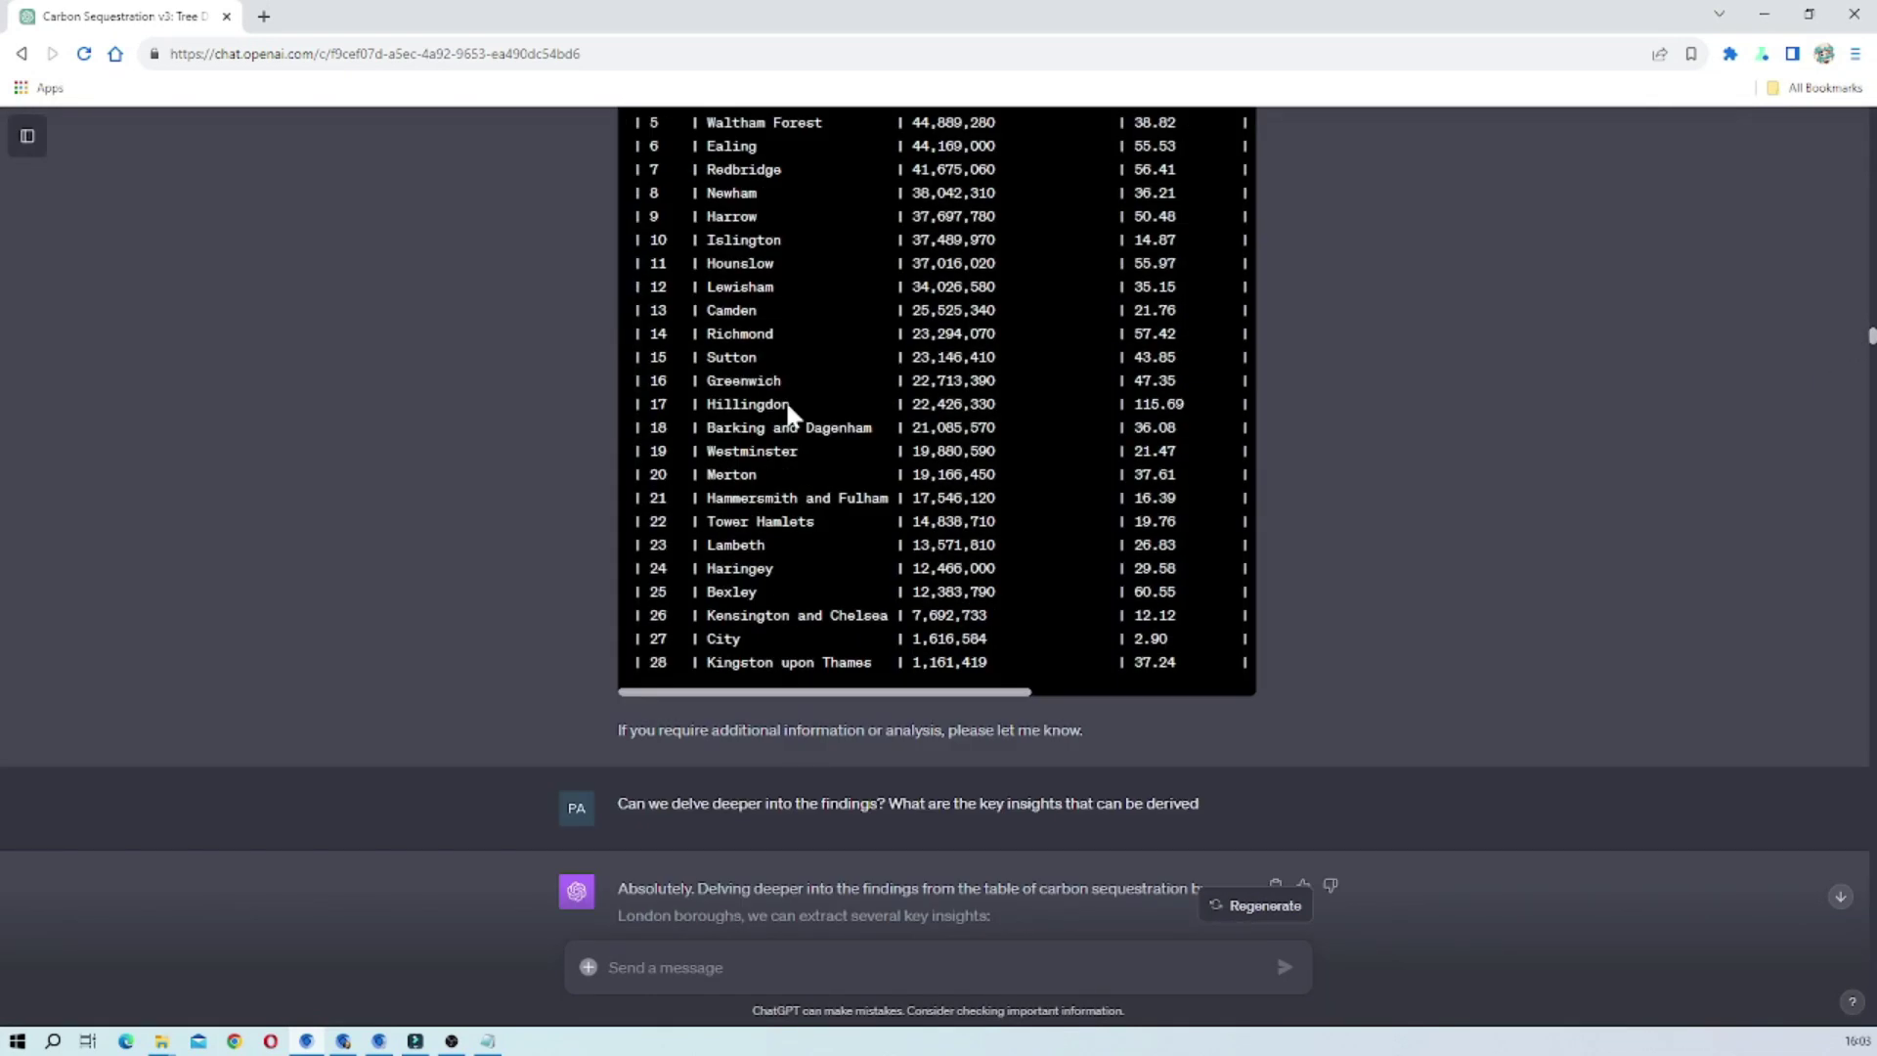
double_click(740, 333)
drag(700, 381, 838, 380)
scroll(1552, 528, up, 4)
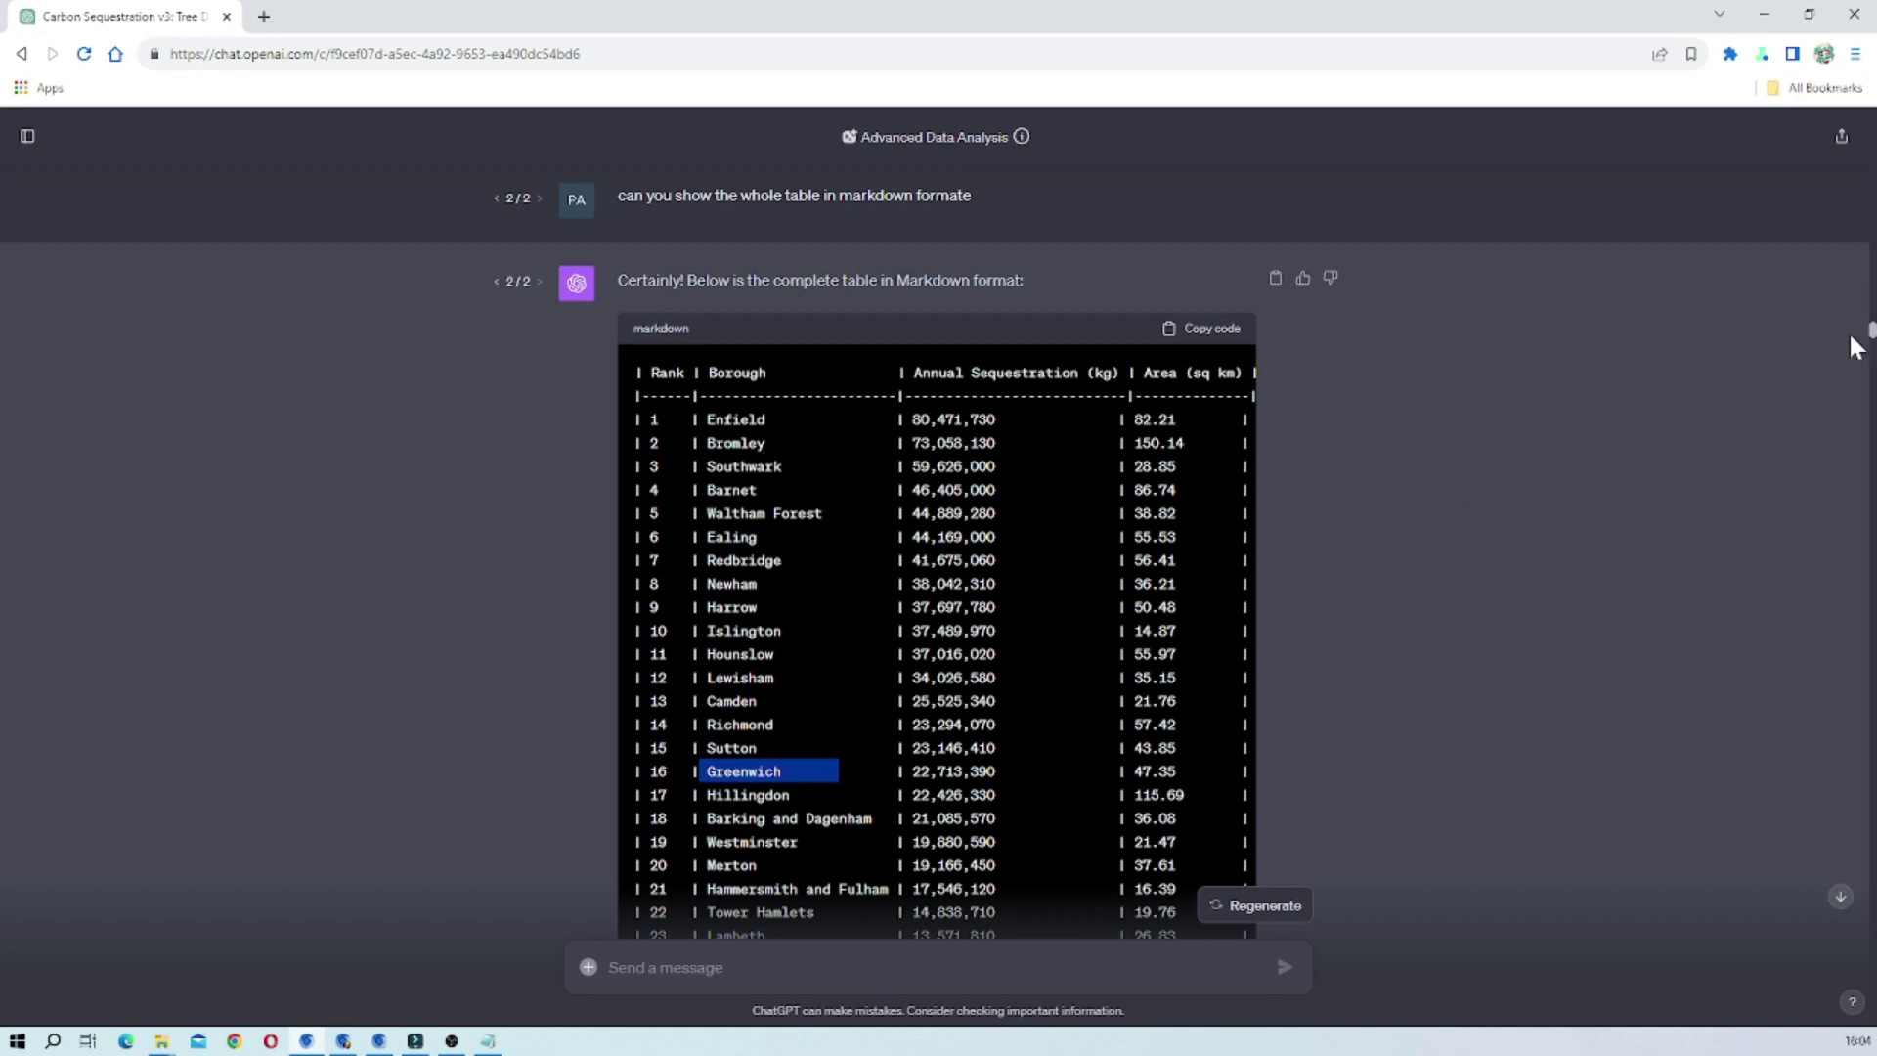
Step: Skim the conversation from the borough table through the charts, outline, introduction and species and age sections to the Size Matters prompt
scroll(1288, 507, down, 20)
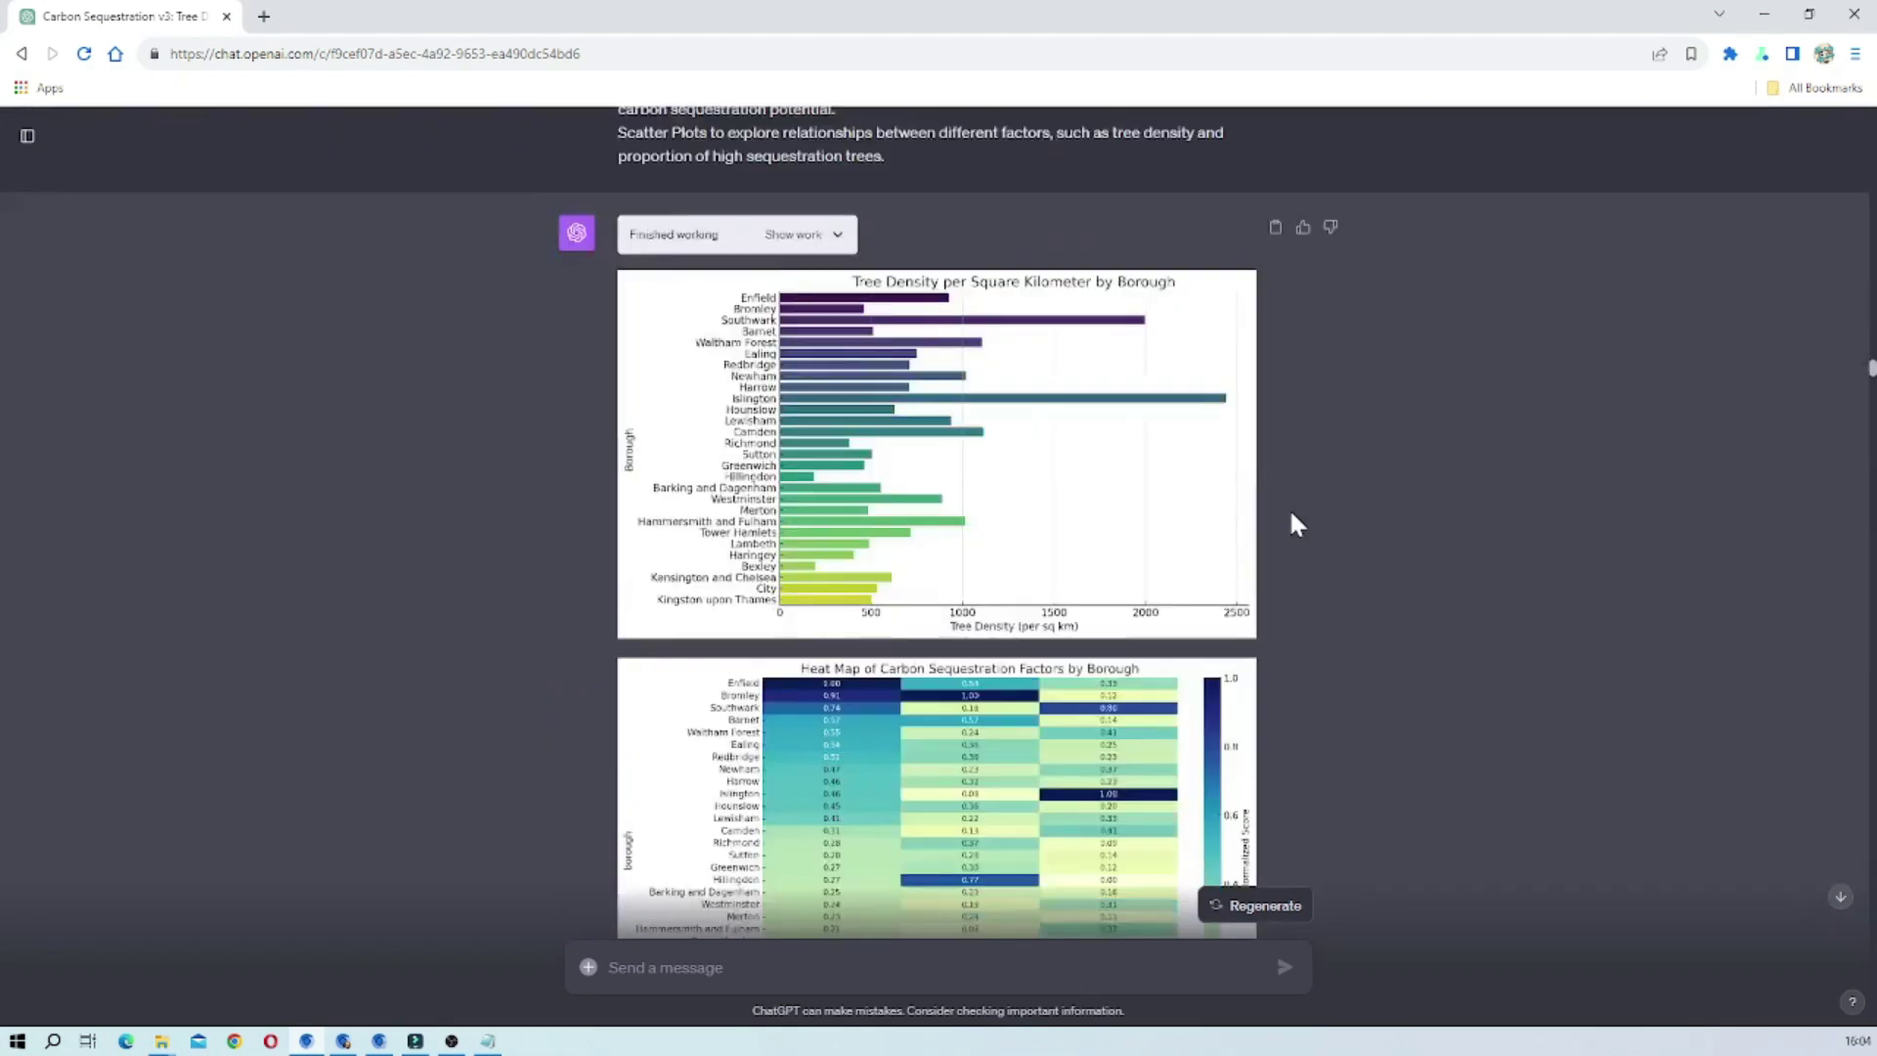
scroll(1290, 513, down, 20)
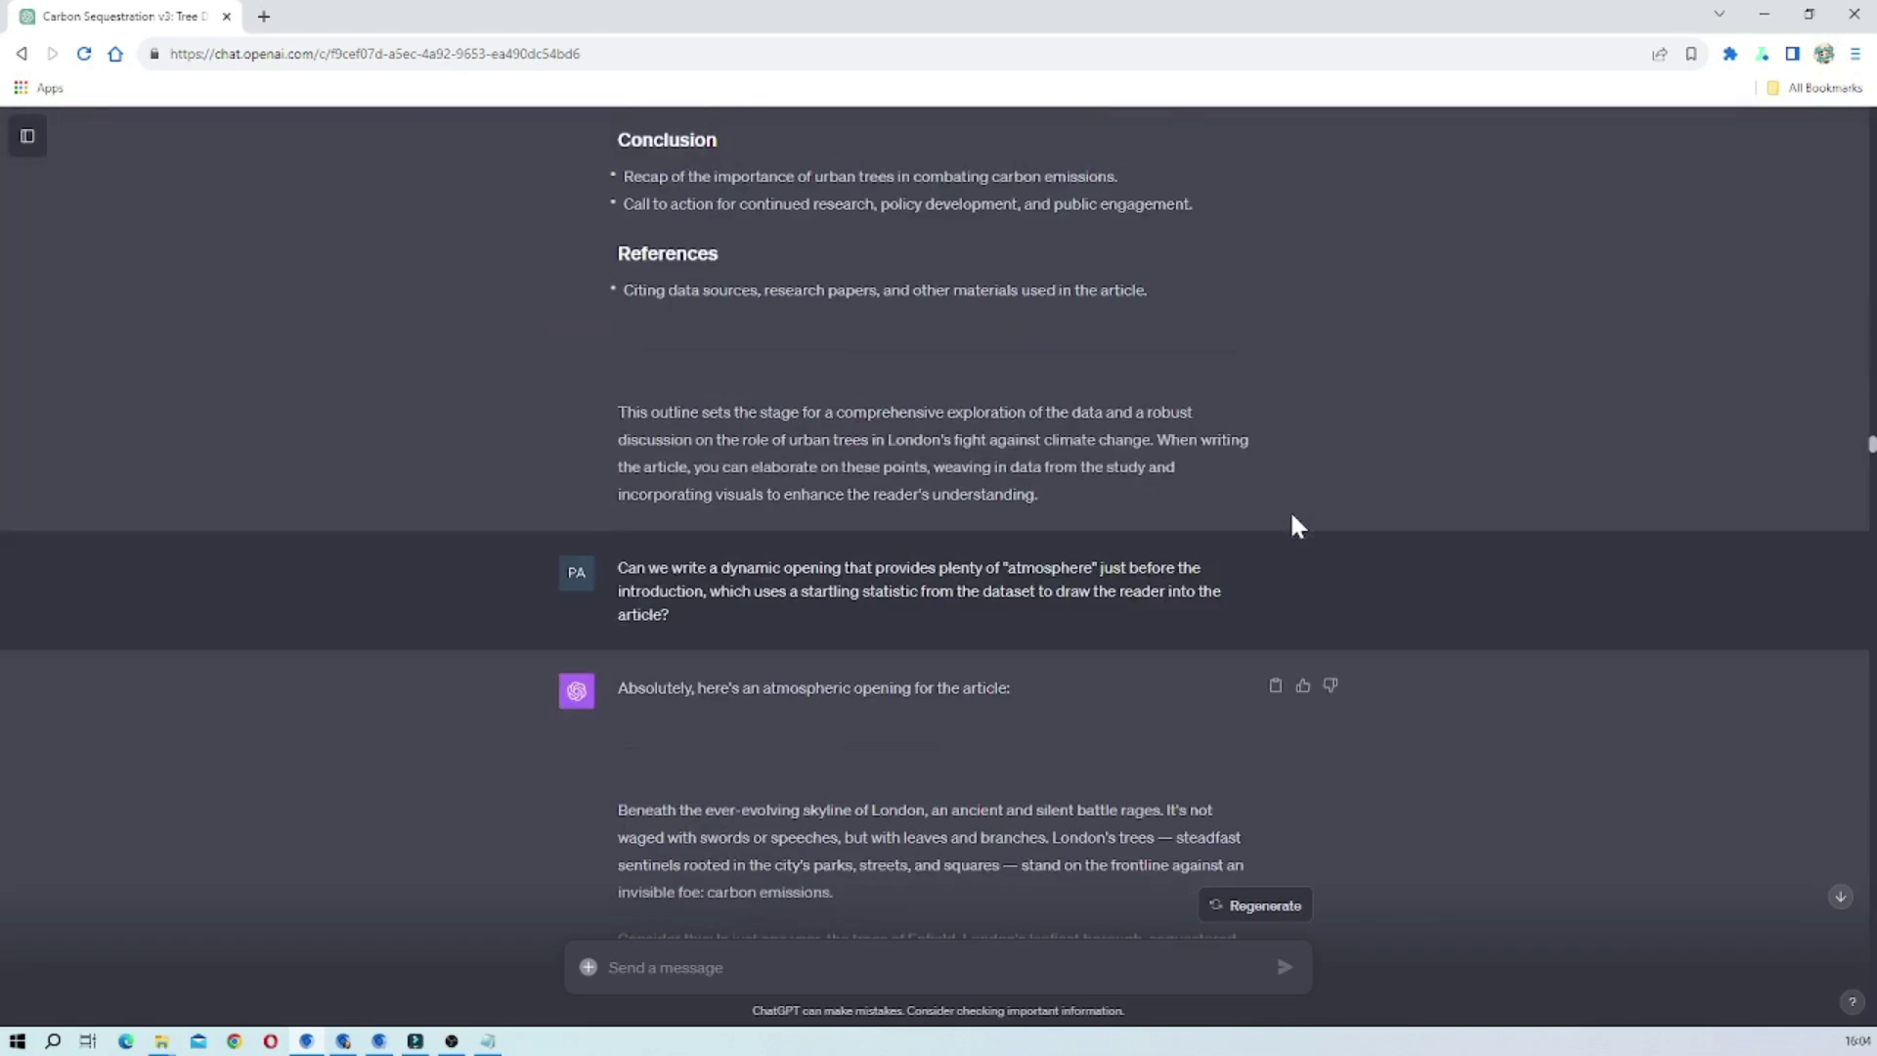
scroll(1294, 525, down, 15)
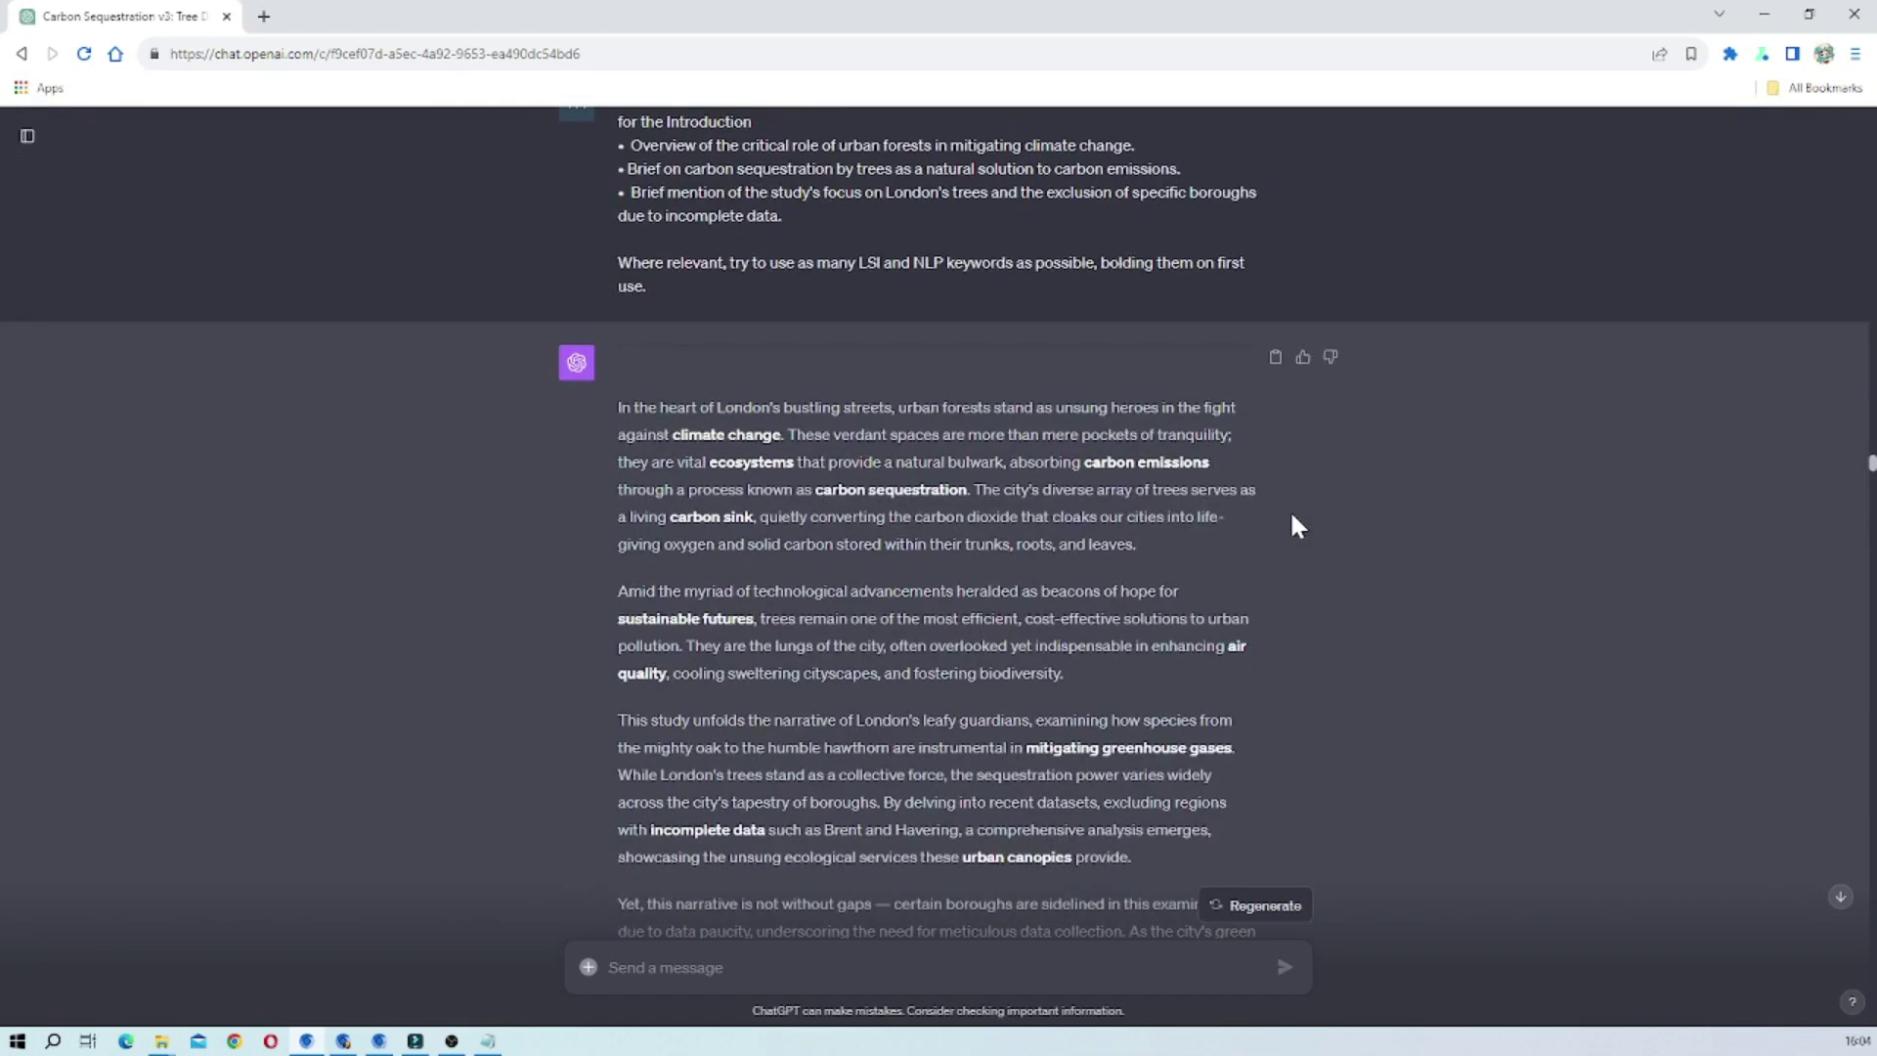
scroll(1290, 526, down, 15)
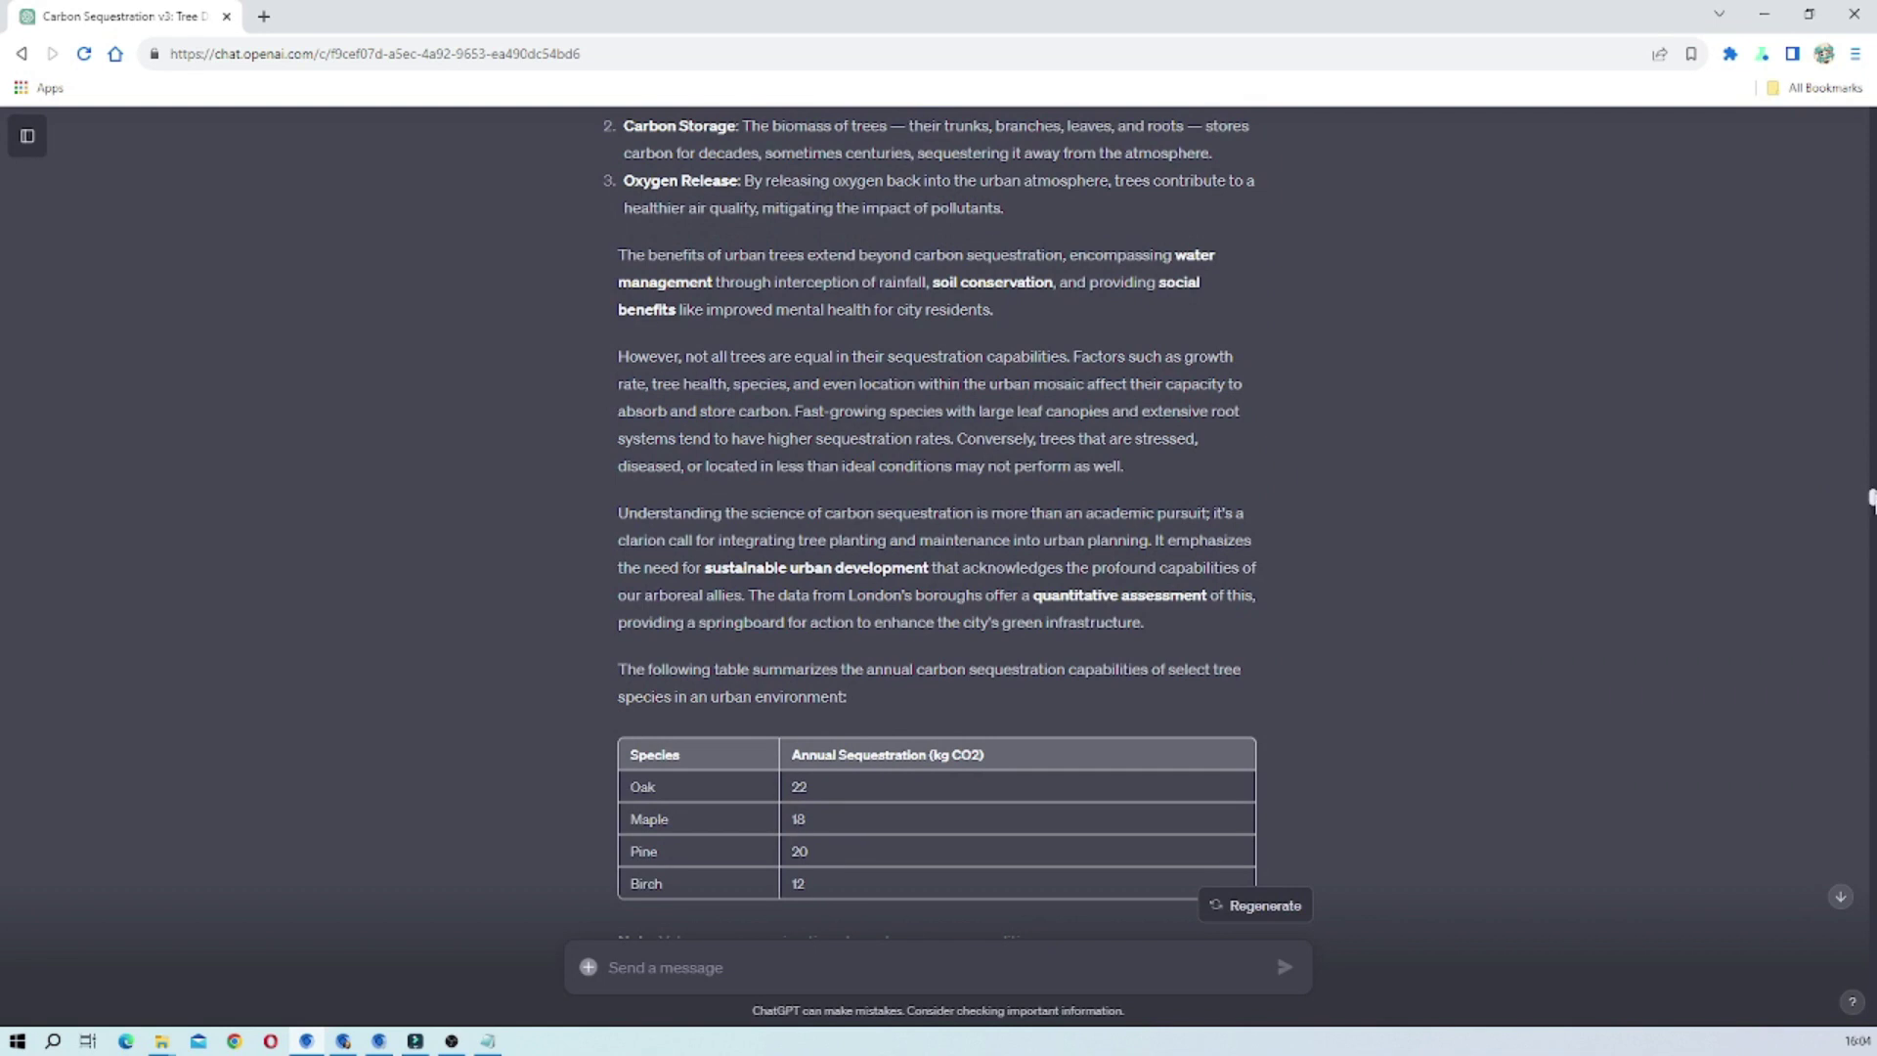
scroll(1872, 504, down, 8)
scroll(1872, 508, down, 20)
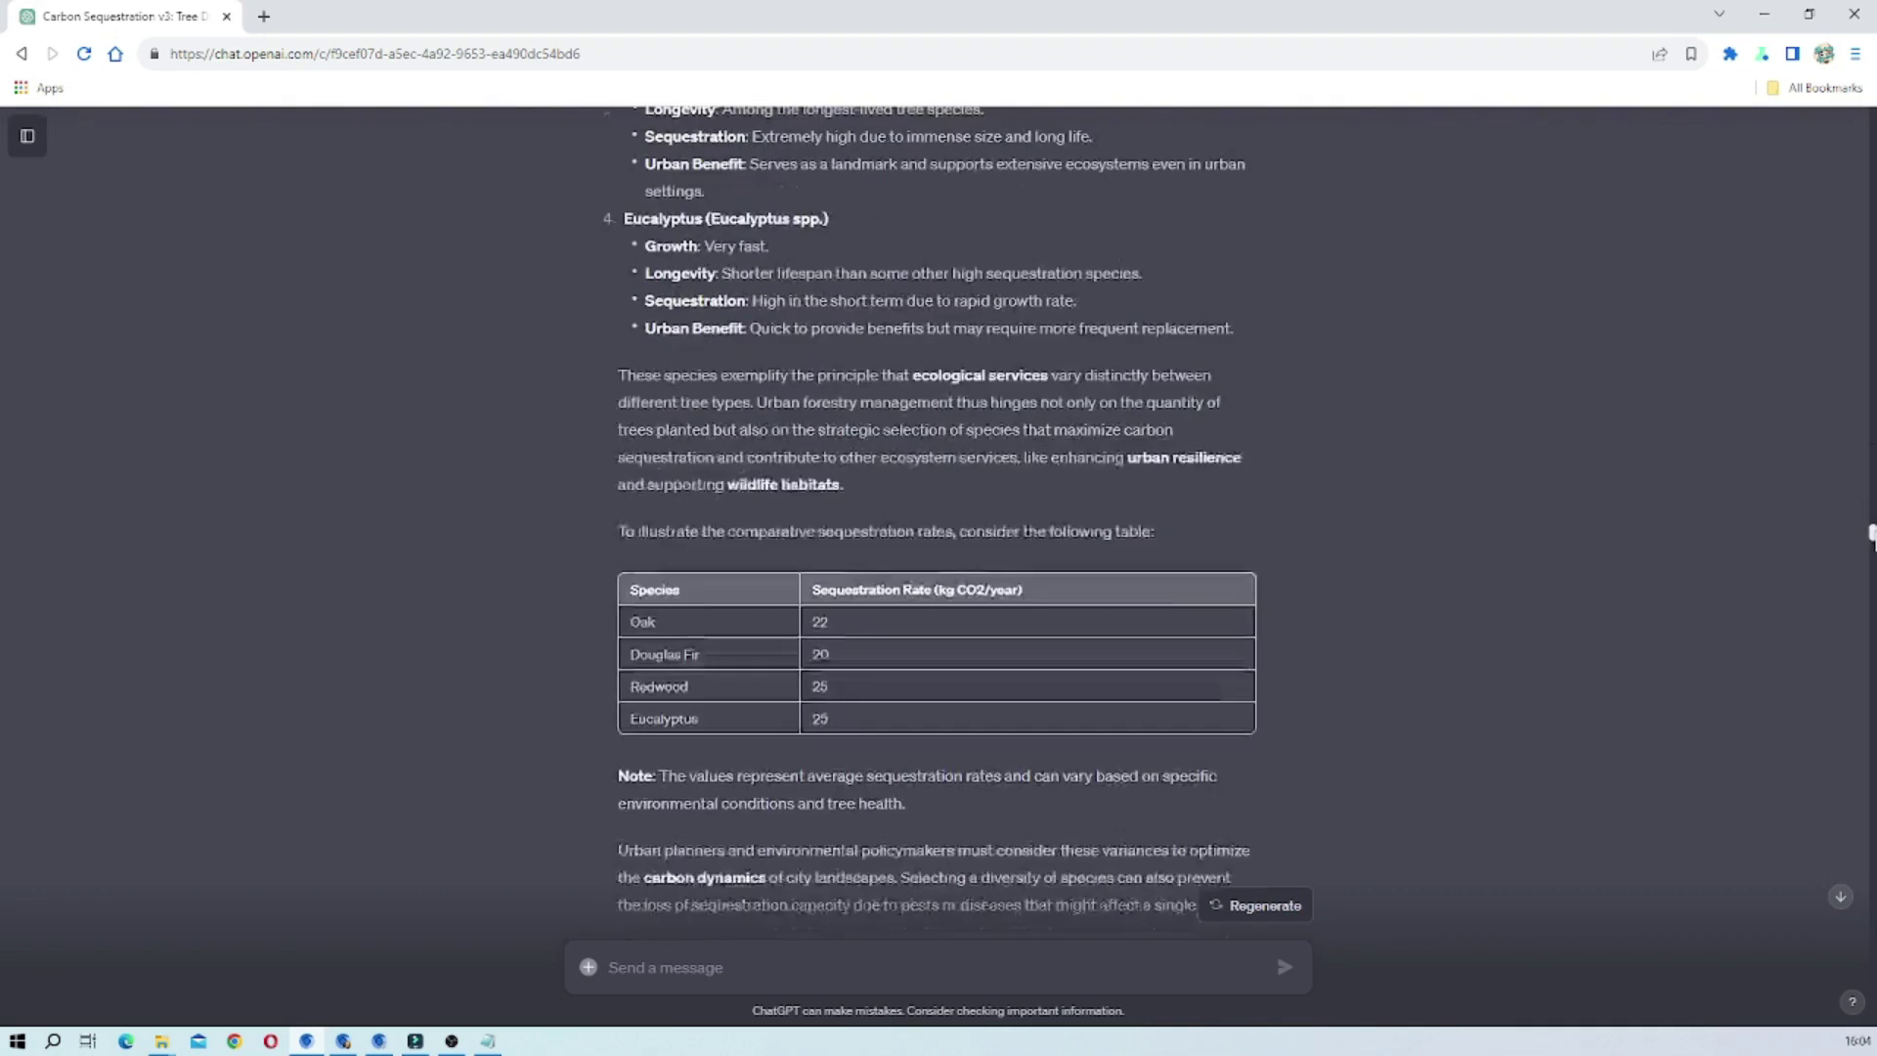
scroll(1872, 547, down, 3)
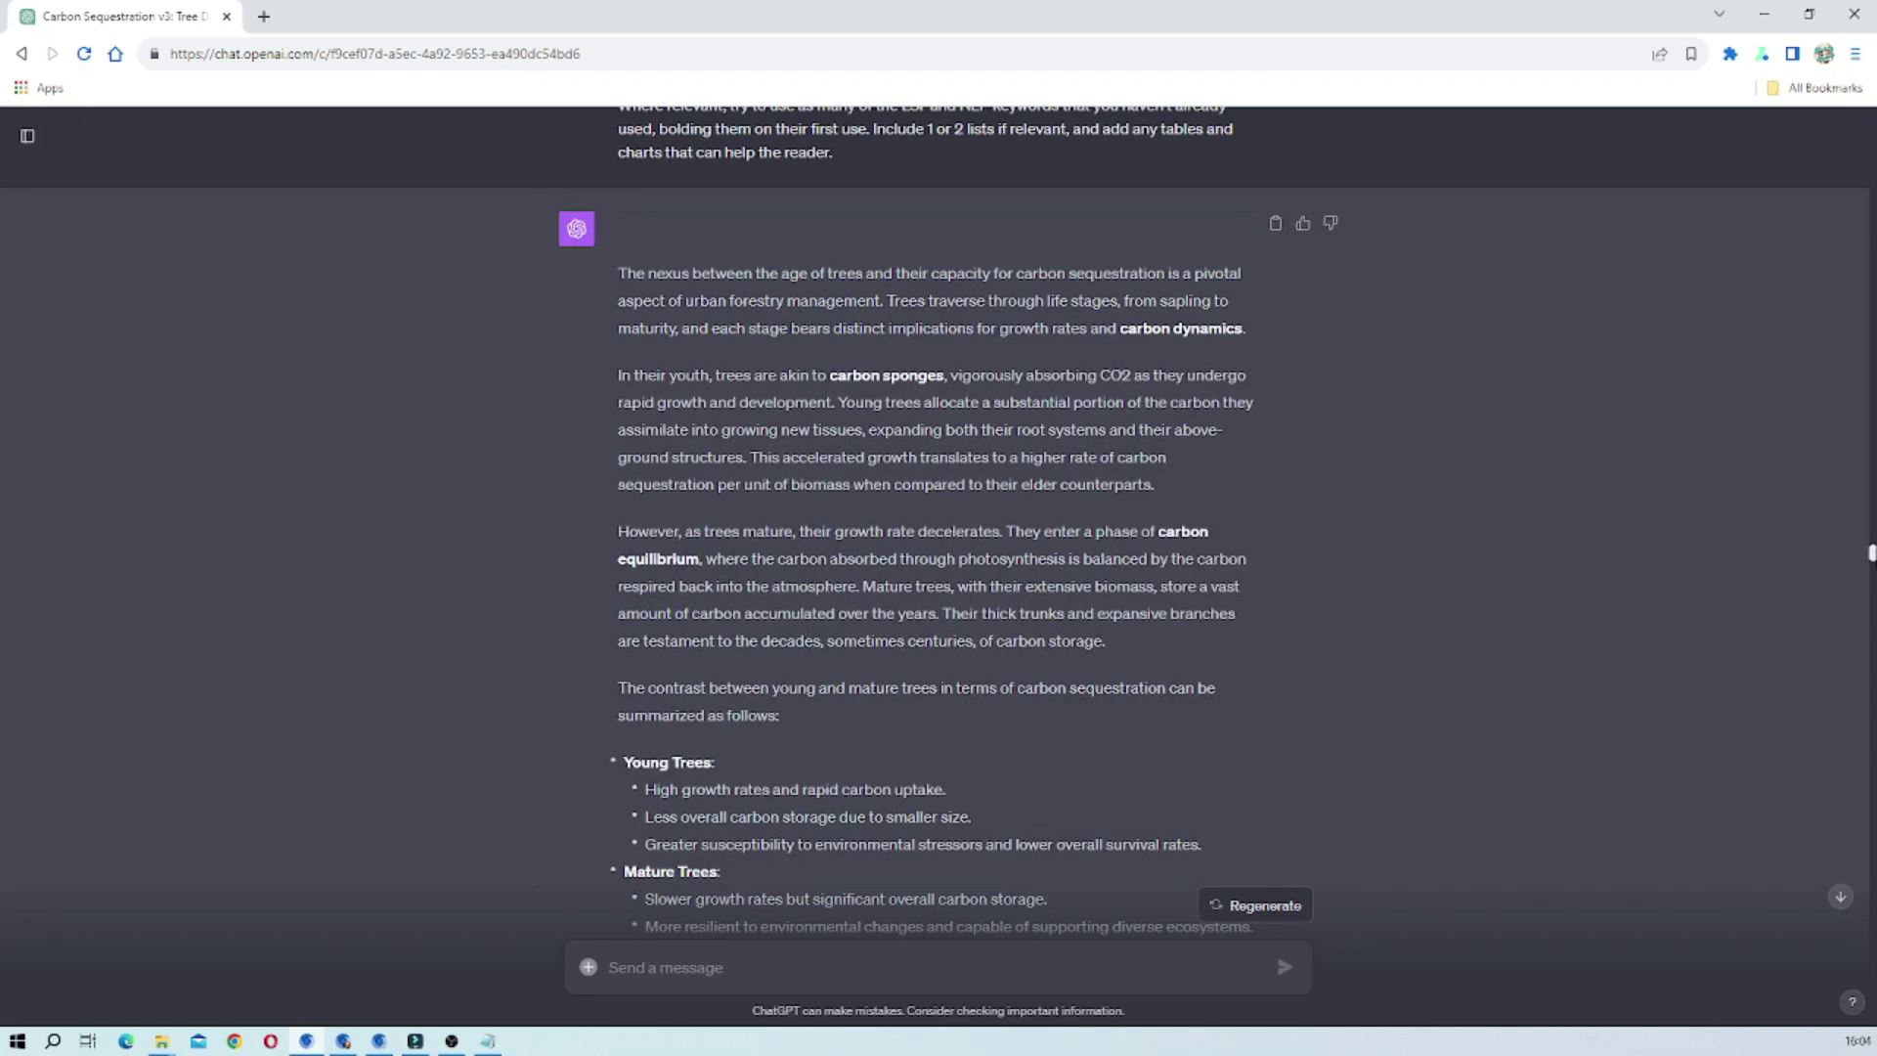
scroll(1872, 552, down, 3)
scroll(937, 518, down, 15)
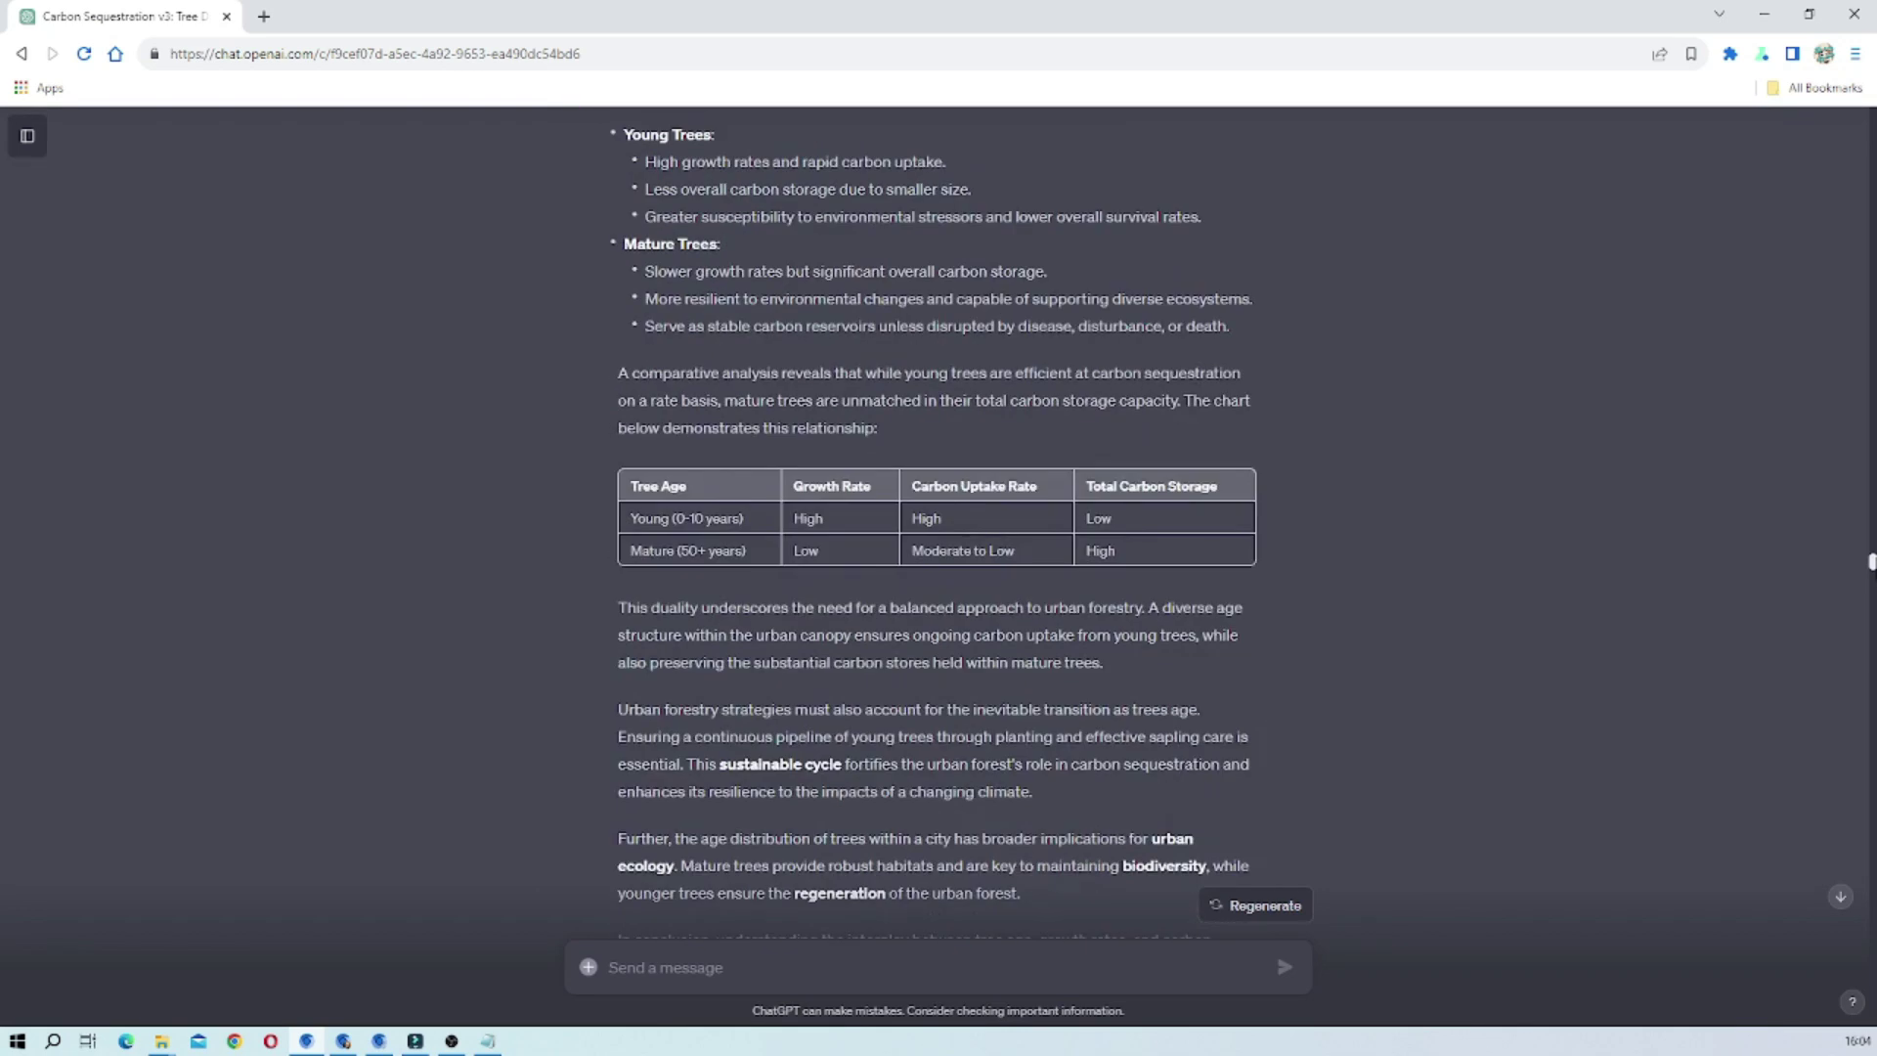
scroll(937, 518, down, 9)
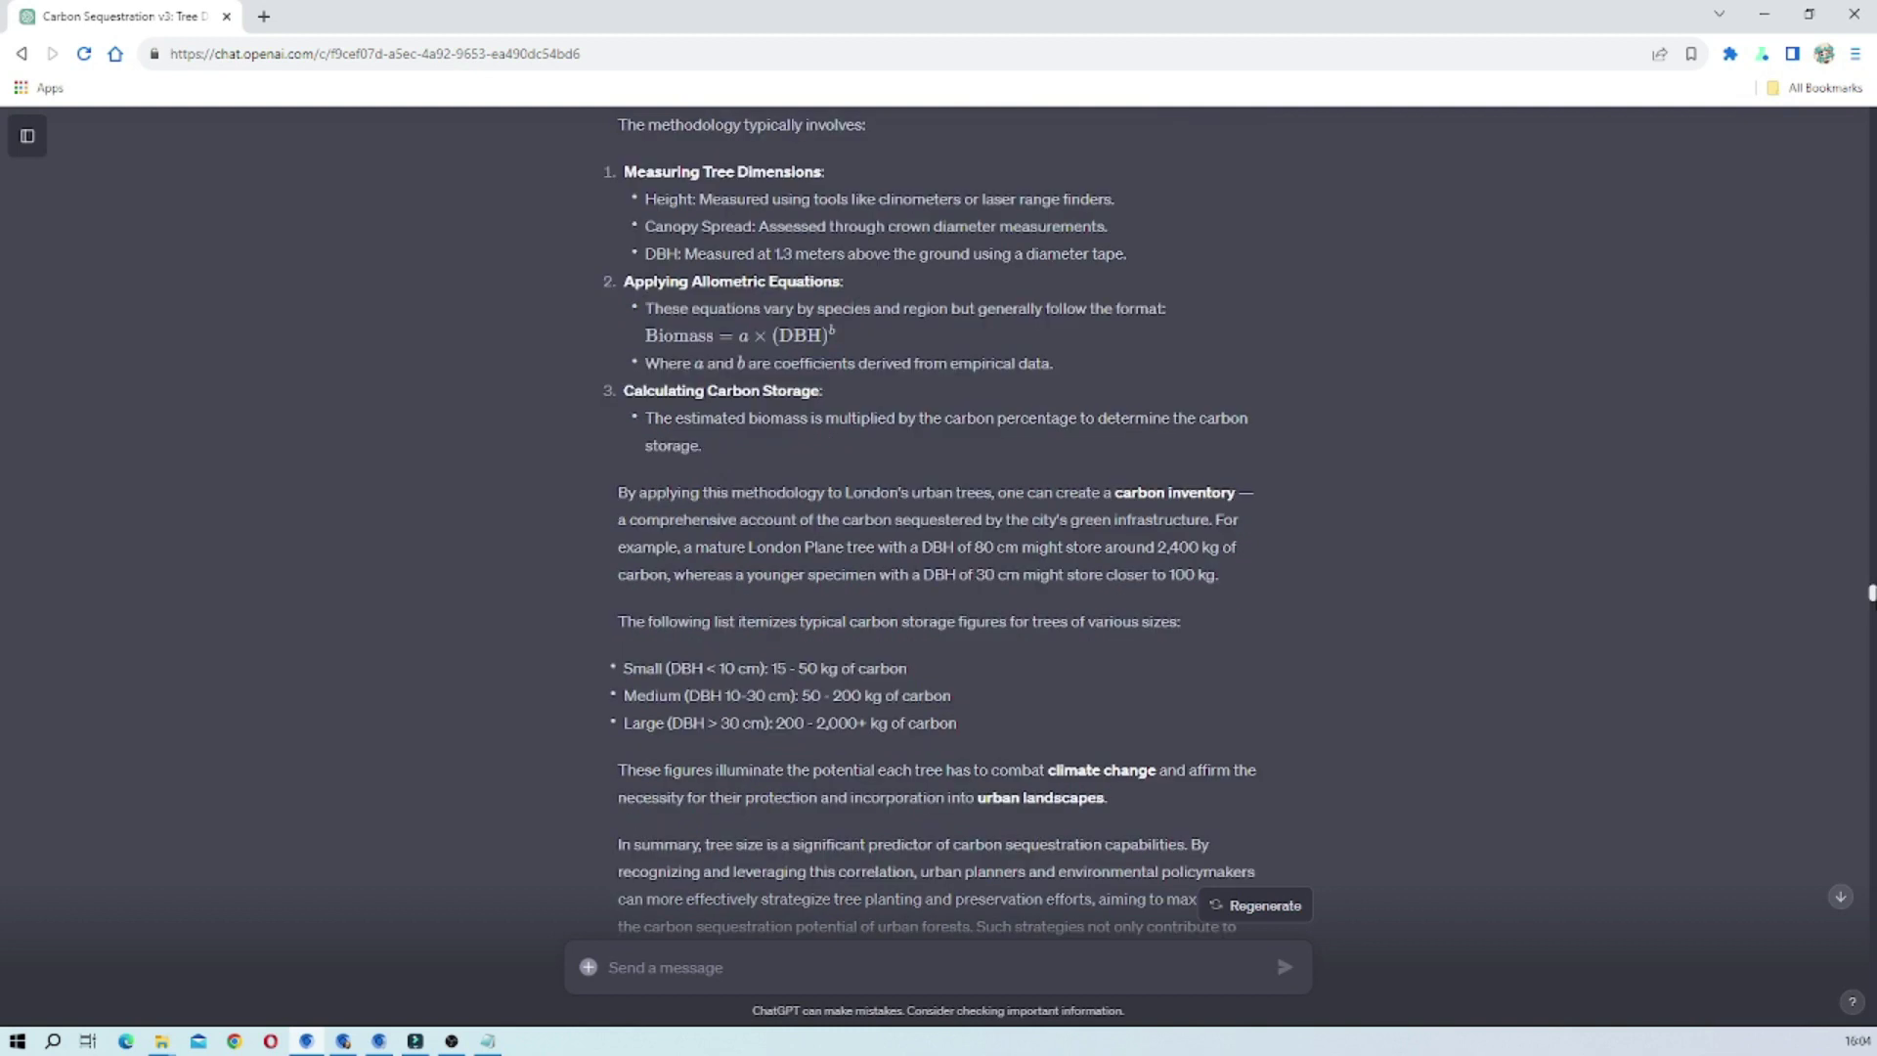
scroll(937, 518, up, 10)
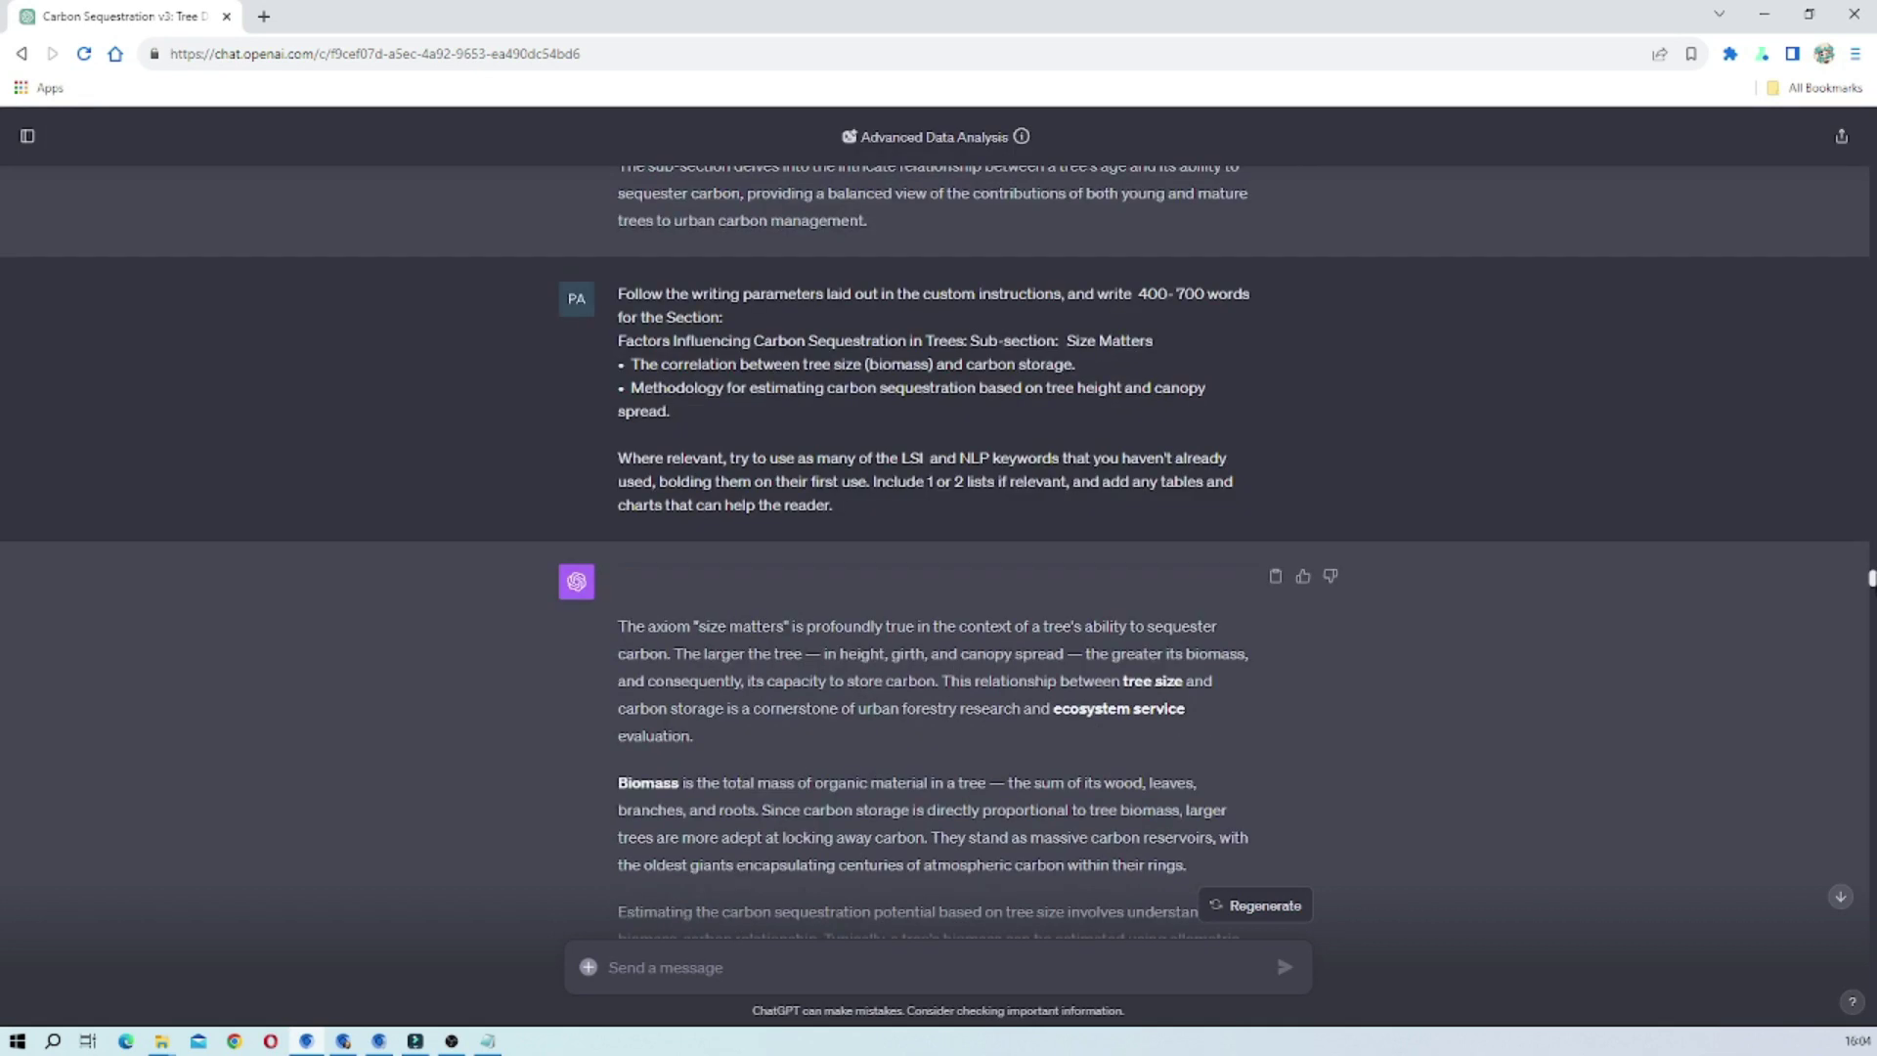
Step: Look over the Density and Forest Cover prompt and the response's strategies from Green Infrastructure Integration to Street Tree Expansion
scroll(937, 518, down, 20)
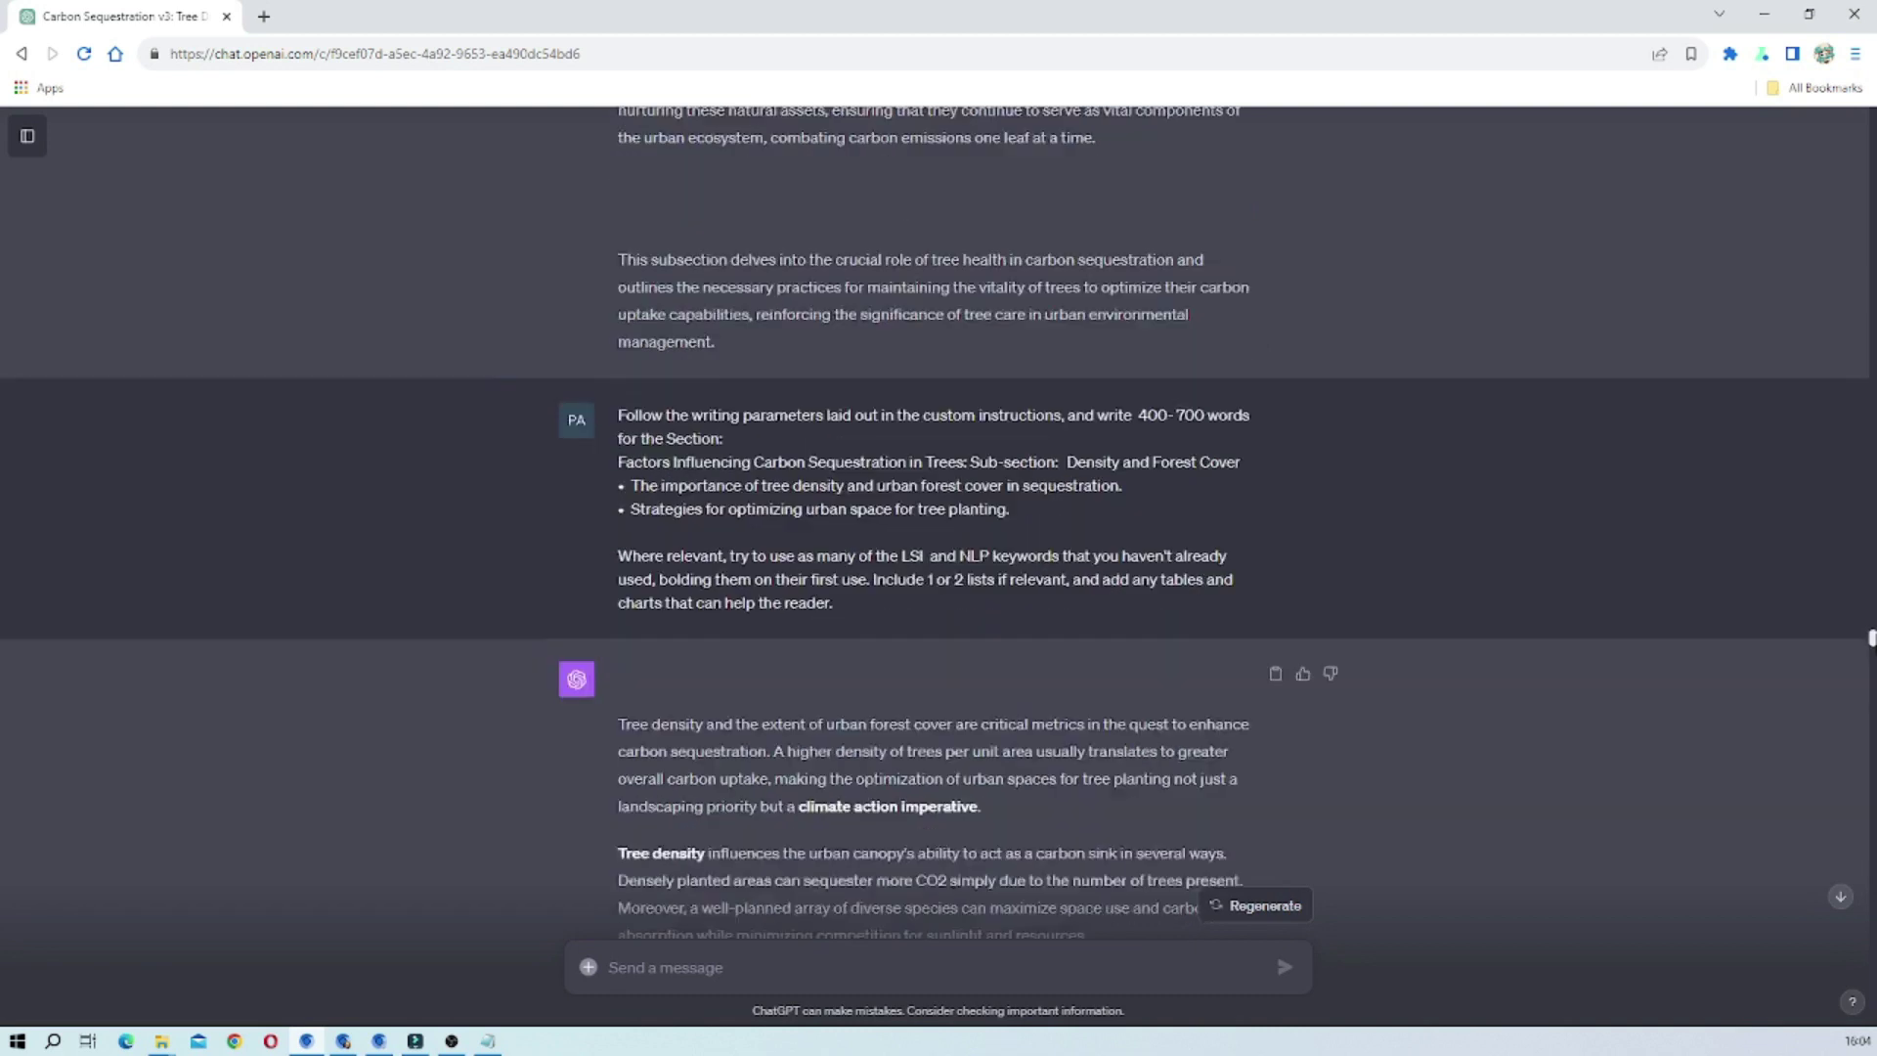
scroll(936, 518, down, 7)
scroll(1240, 469, up, 4)
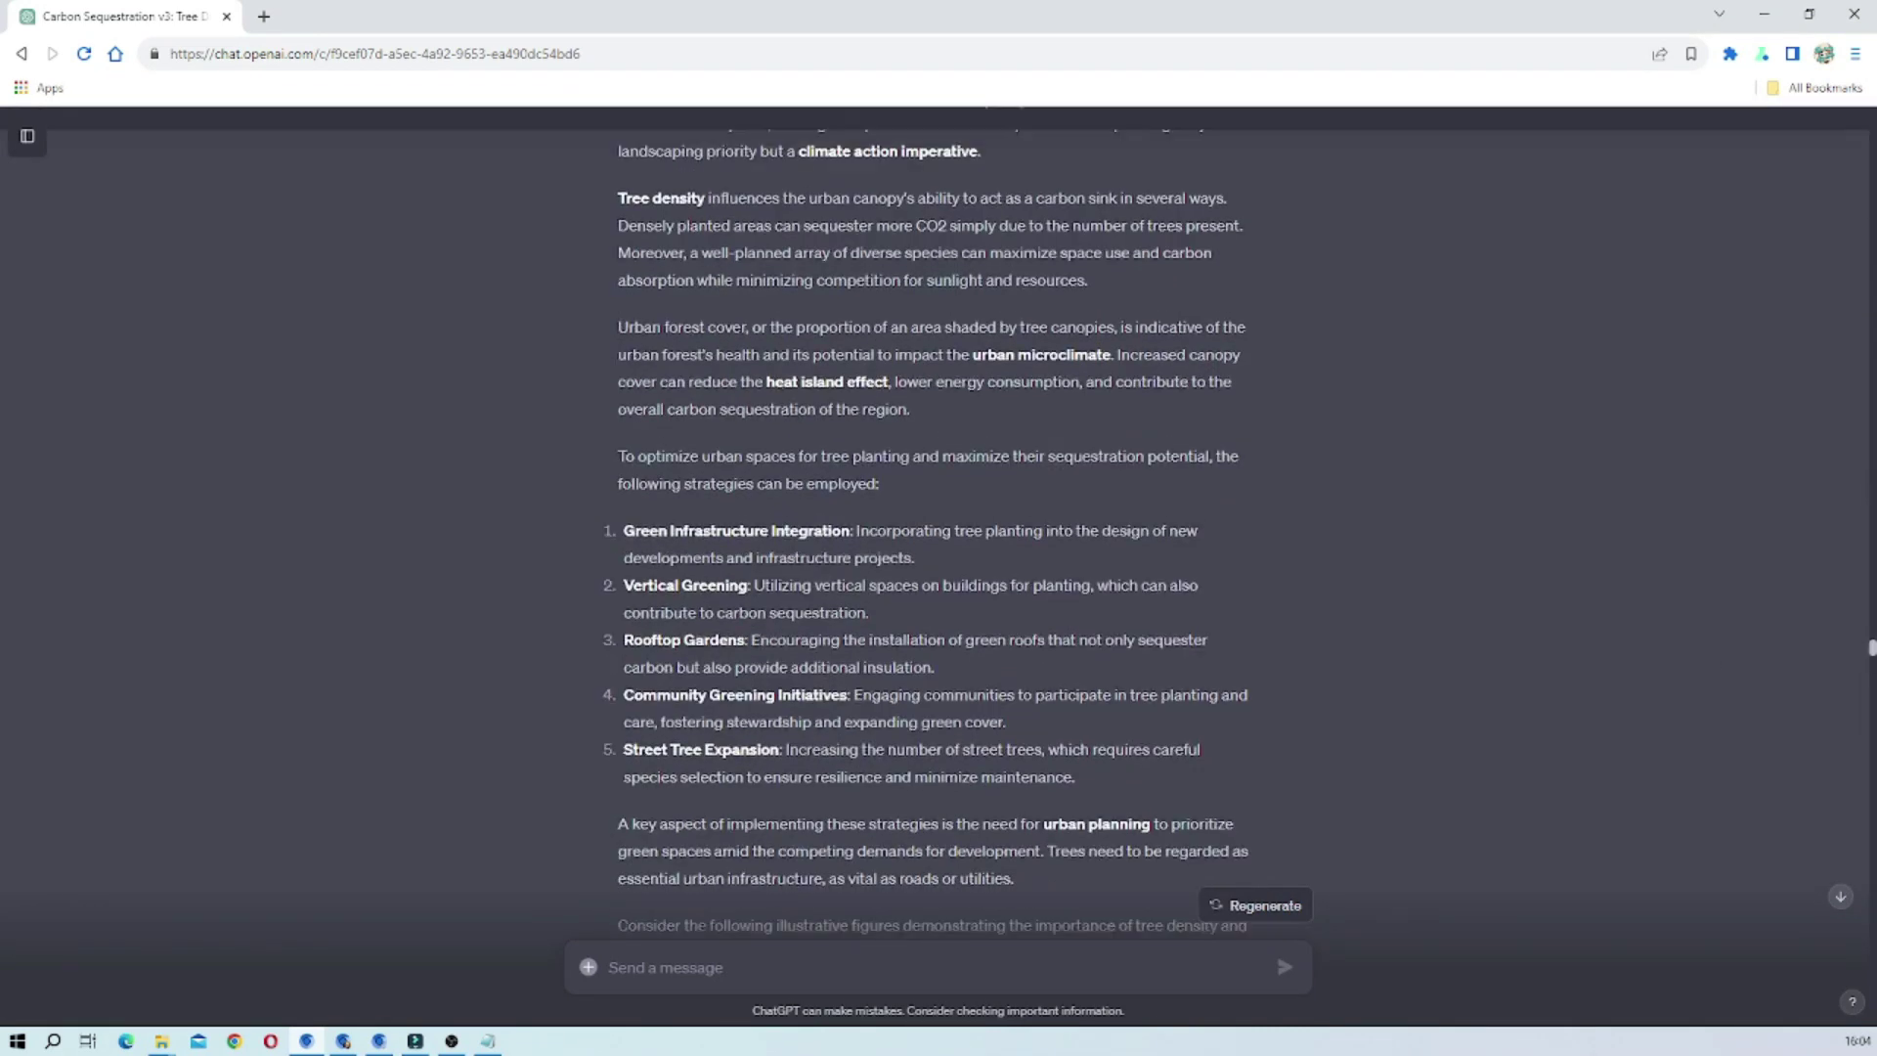
scroll(1148, 417, up, 3)
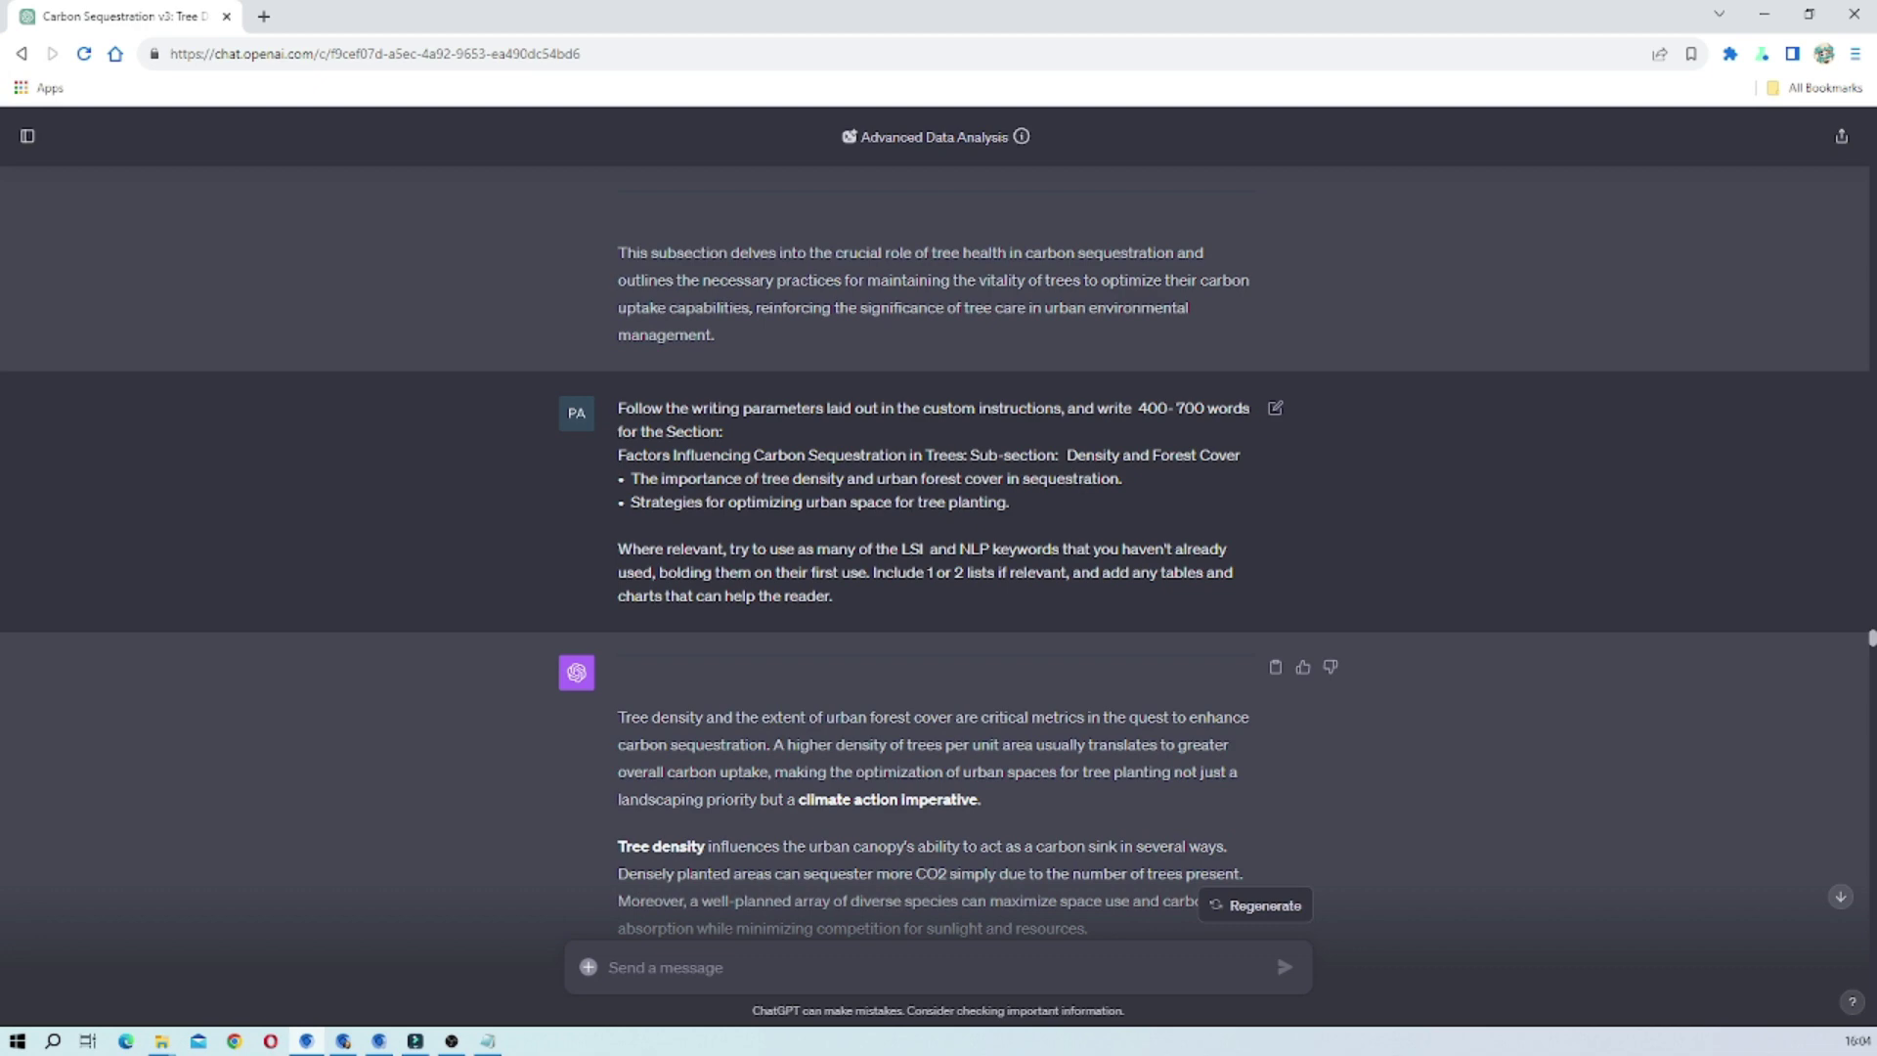
Step: Review the Sequestration Champions response's numbered list, borough descriptions and estimated CO2 sequestration table for Richmond upon Thames and Greenwich
scroll(936, 528, down, 20)
scroll(937, 528, down, 5)
scroll(937, 528, up, 10)
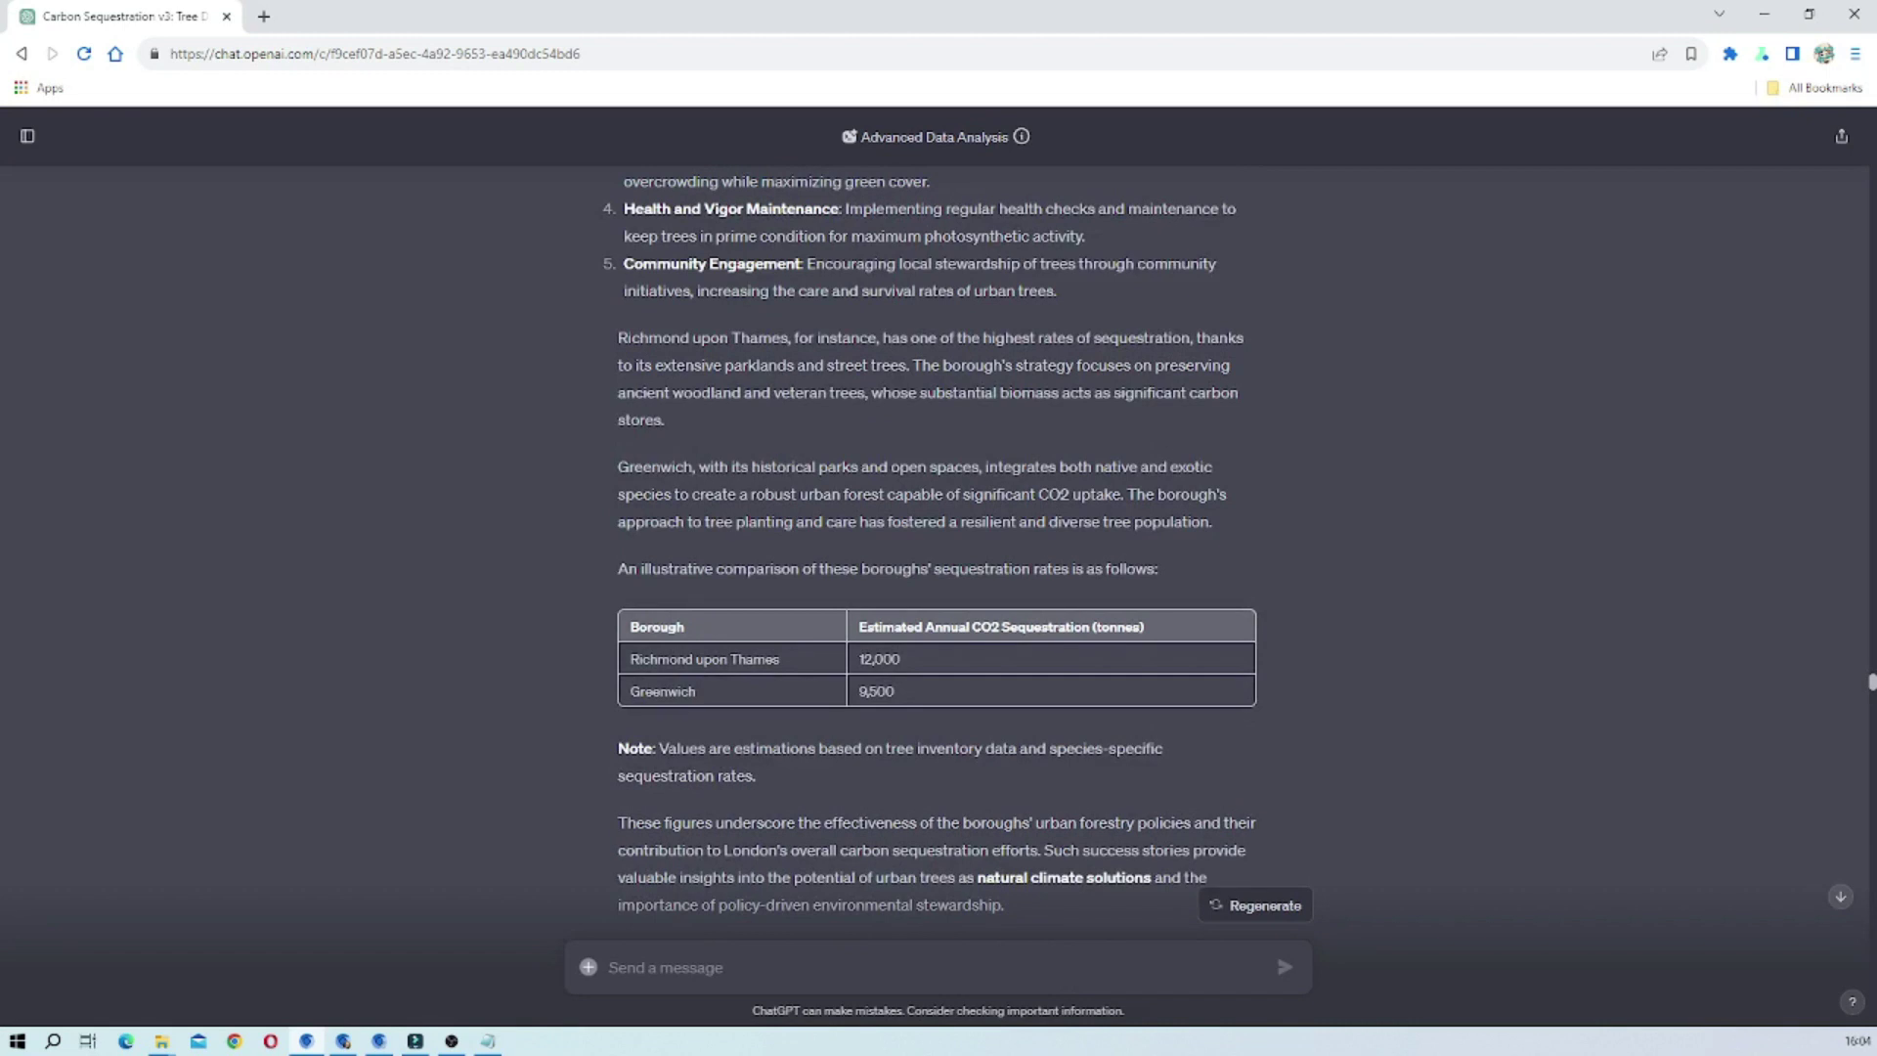
scroll(936, 528, up, 7)
scroll(936, 528, down, 6)
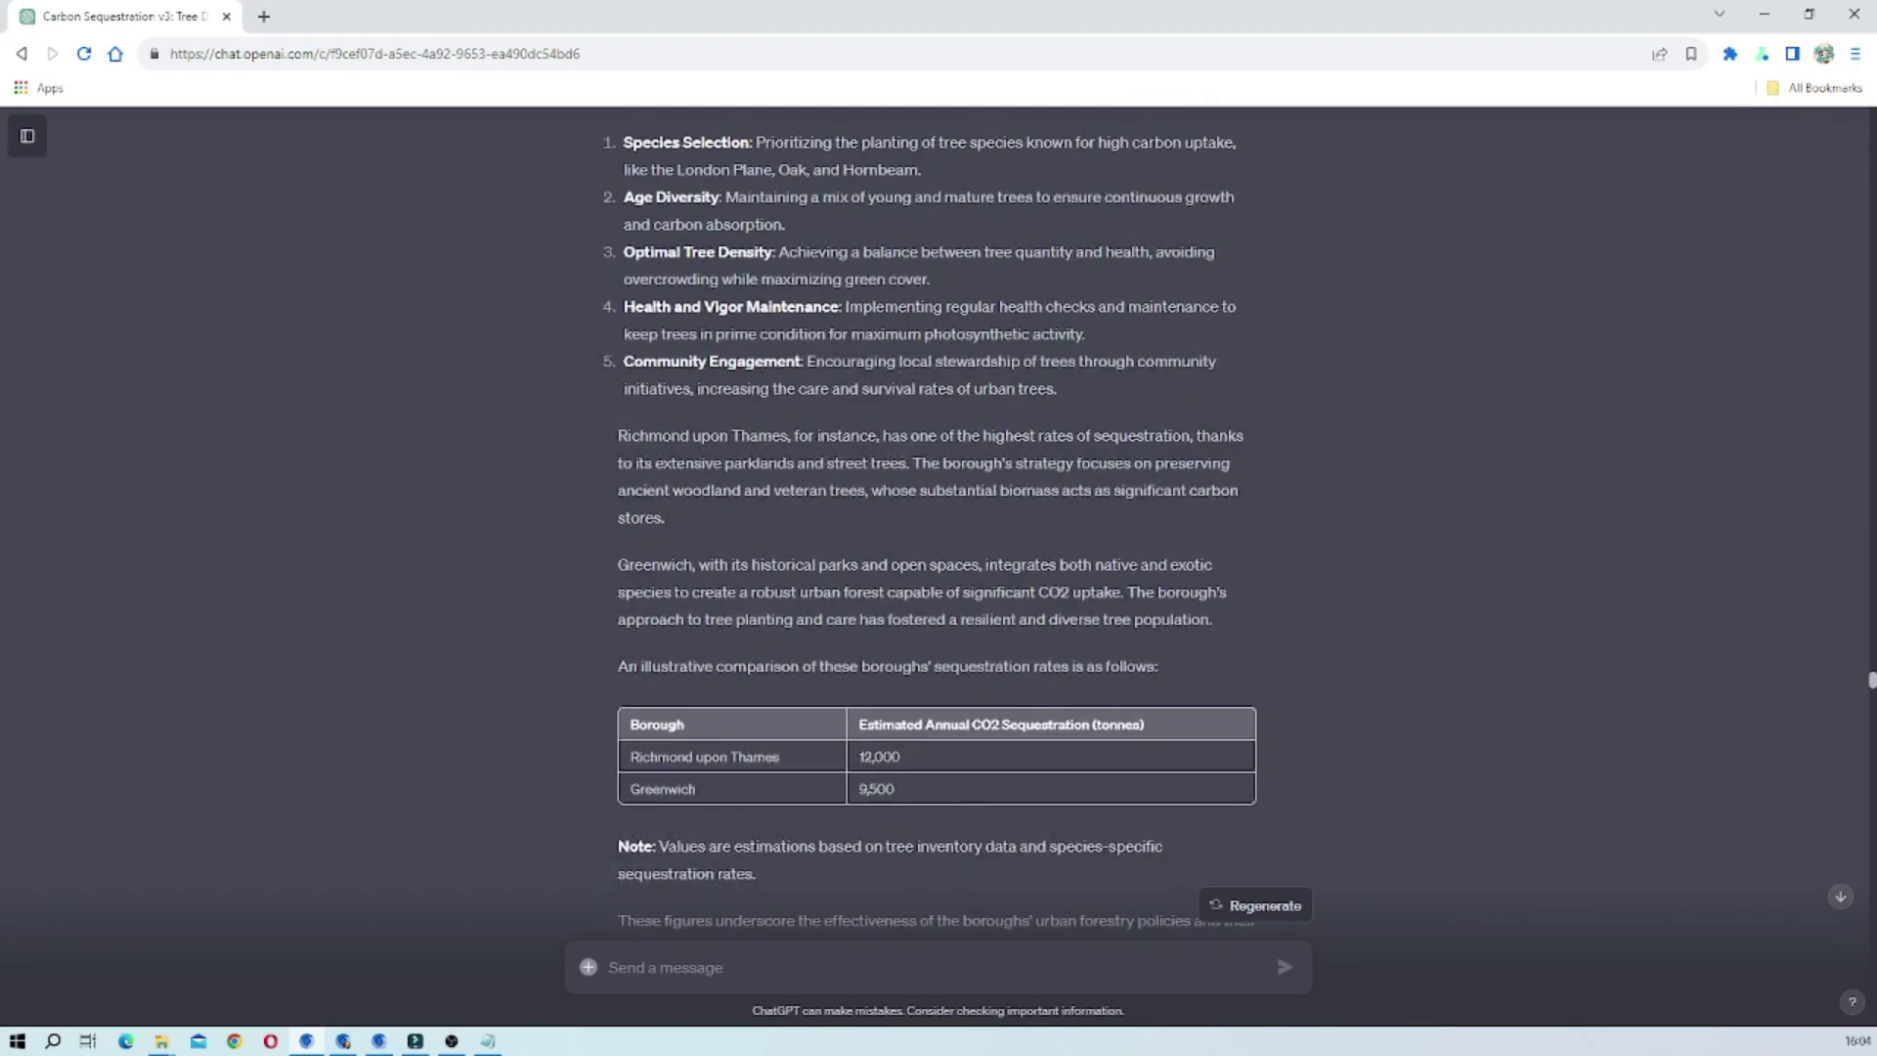
Step: Read the Sequestration Champions summary, the Diversity in Density prompt and the opening paragraphs of its response
scroll(1026, 381, down, 9)
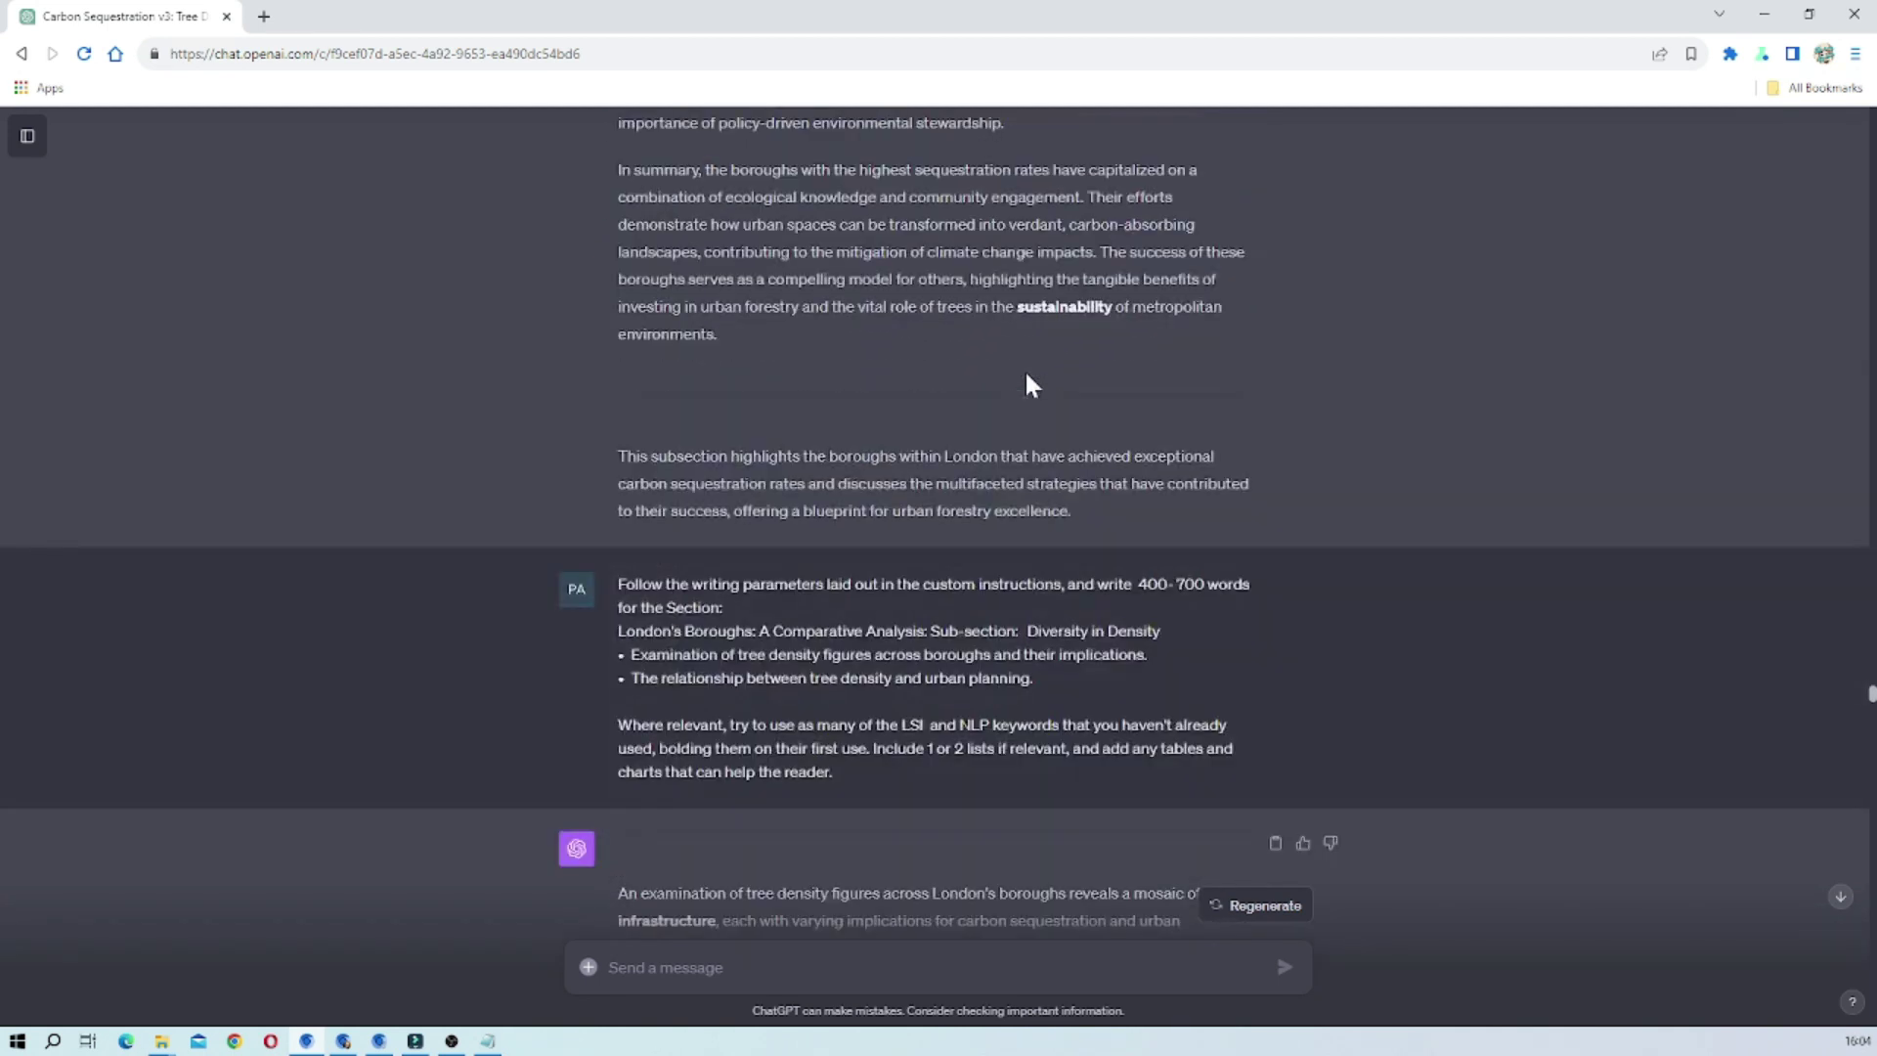
scroll(1027, 376, down, 3)
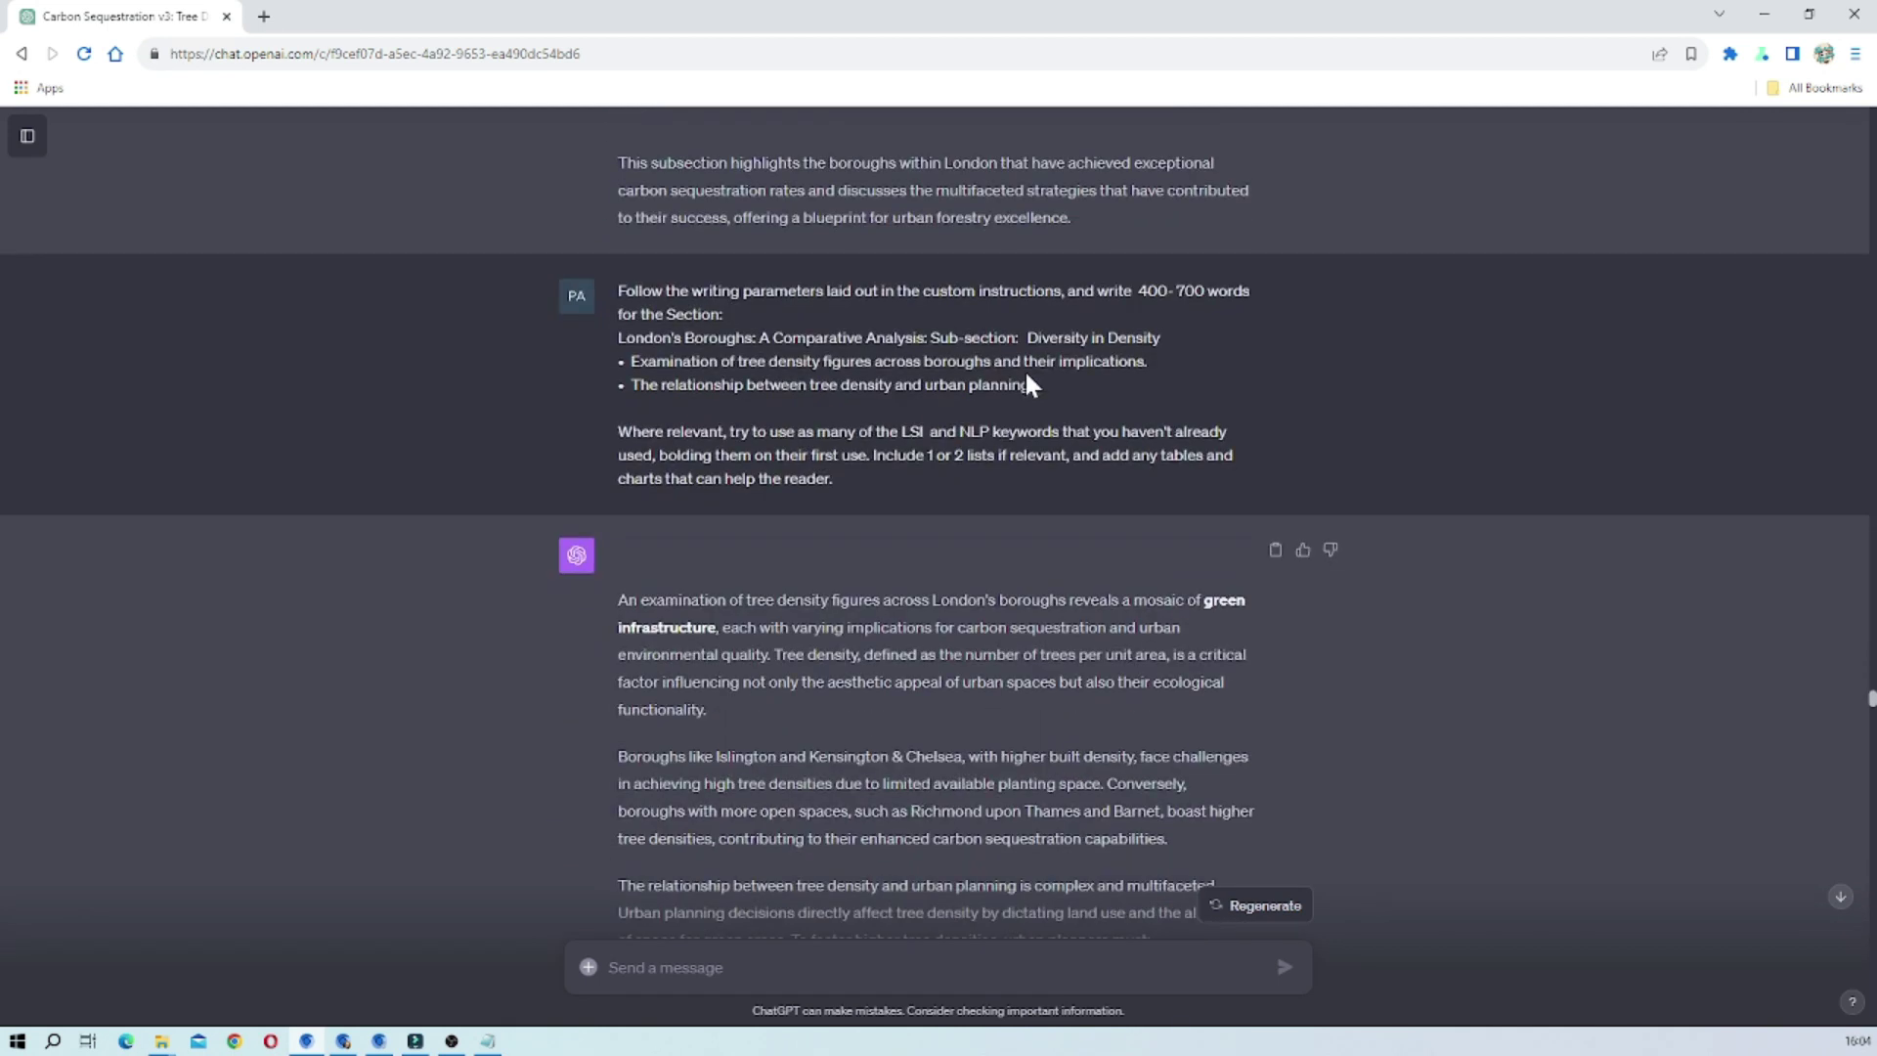
scroll(1009, 322, up, 5)
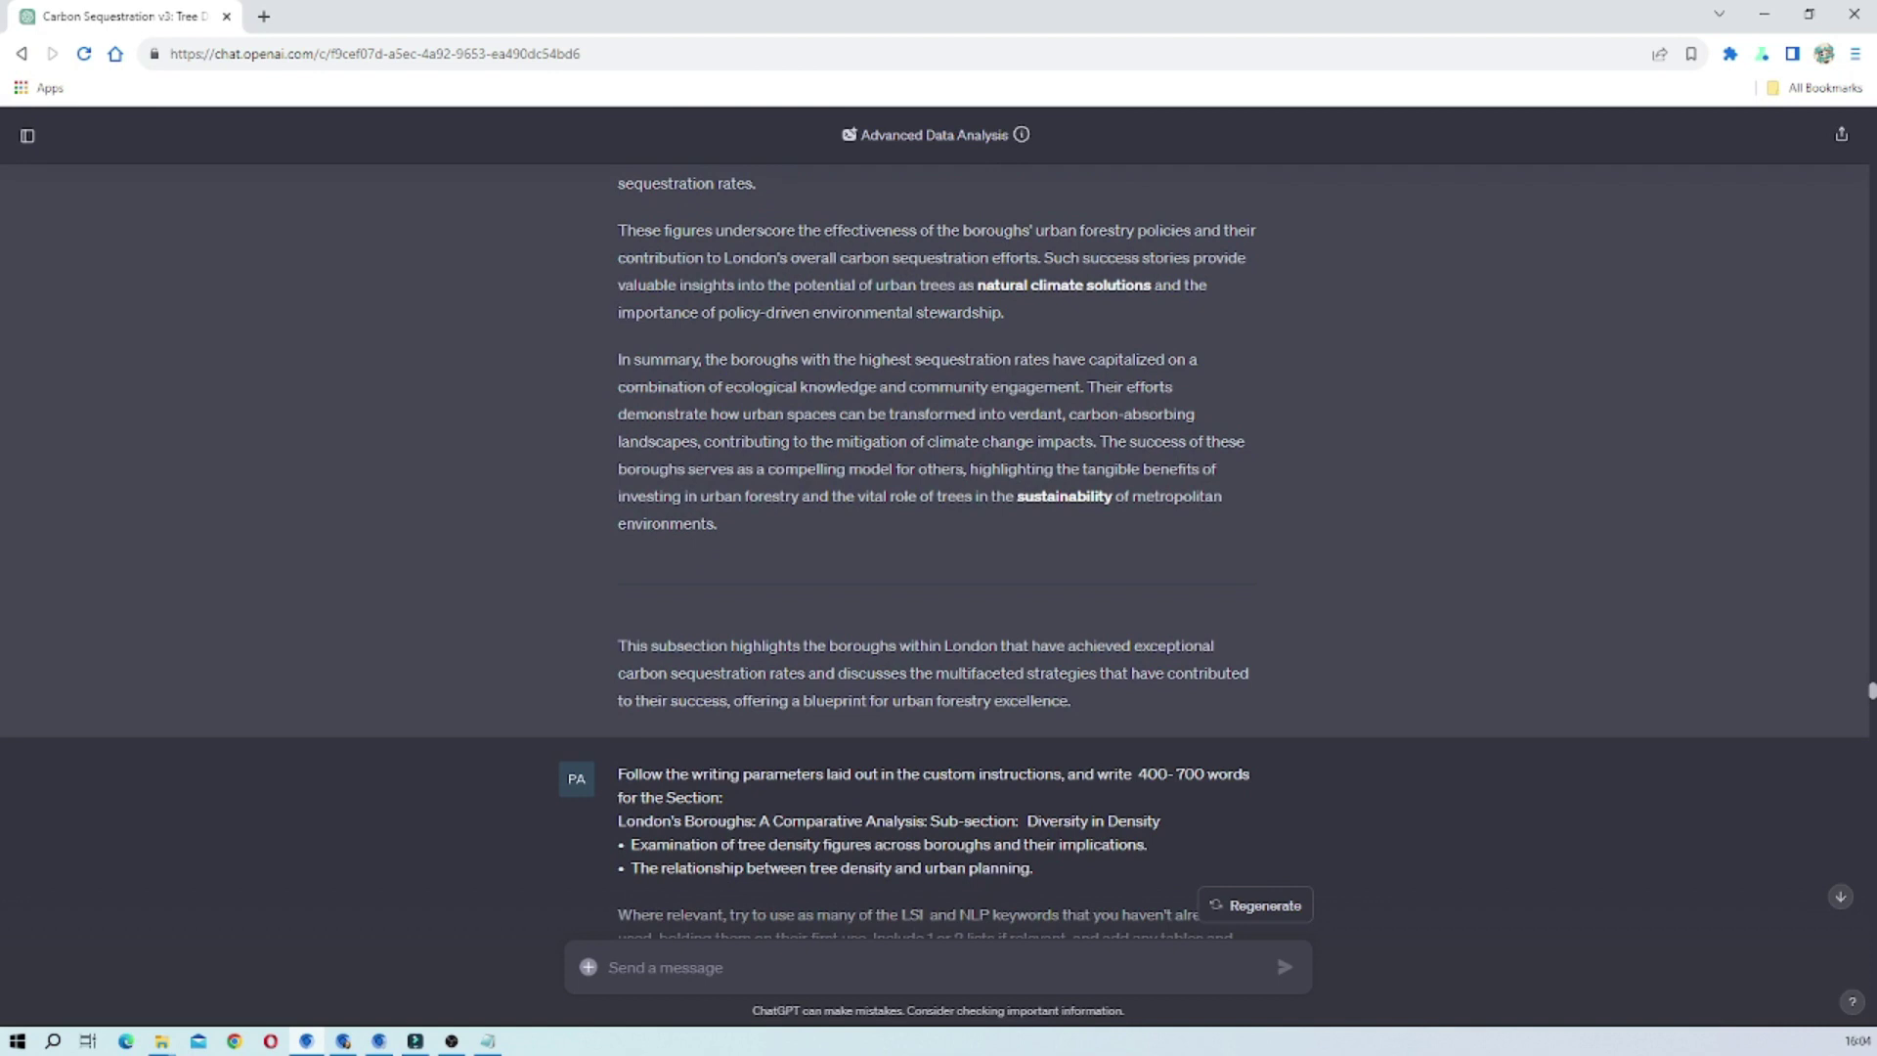
scroll(631, 459, down, 3)
scroll(883, 608, down, 4)
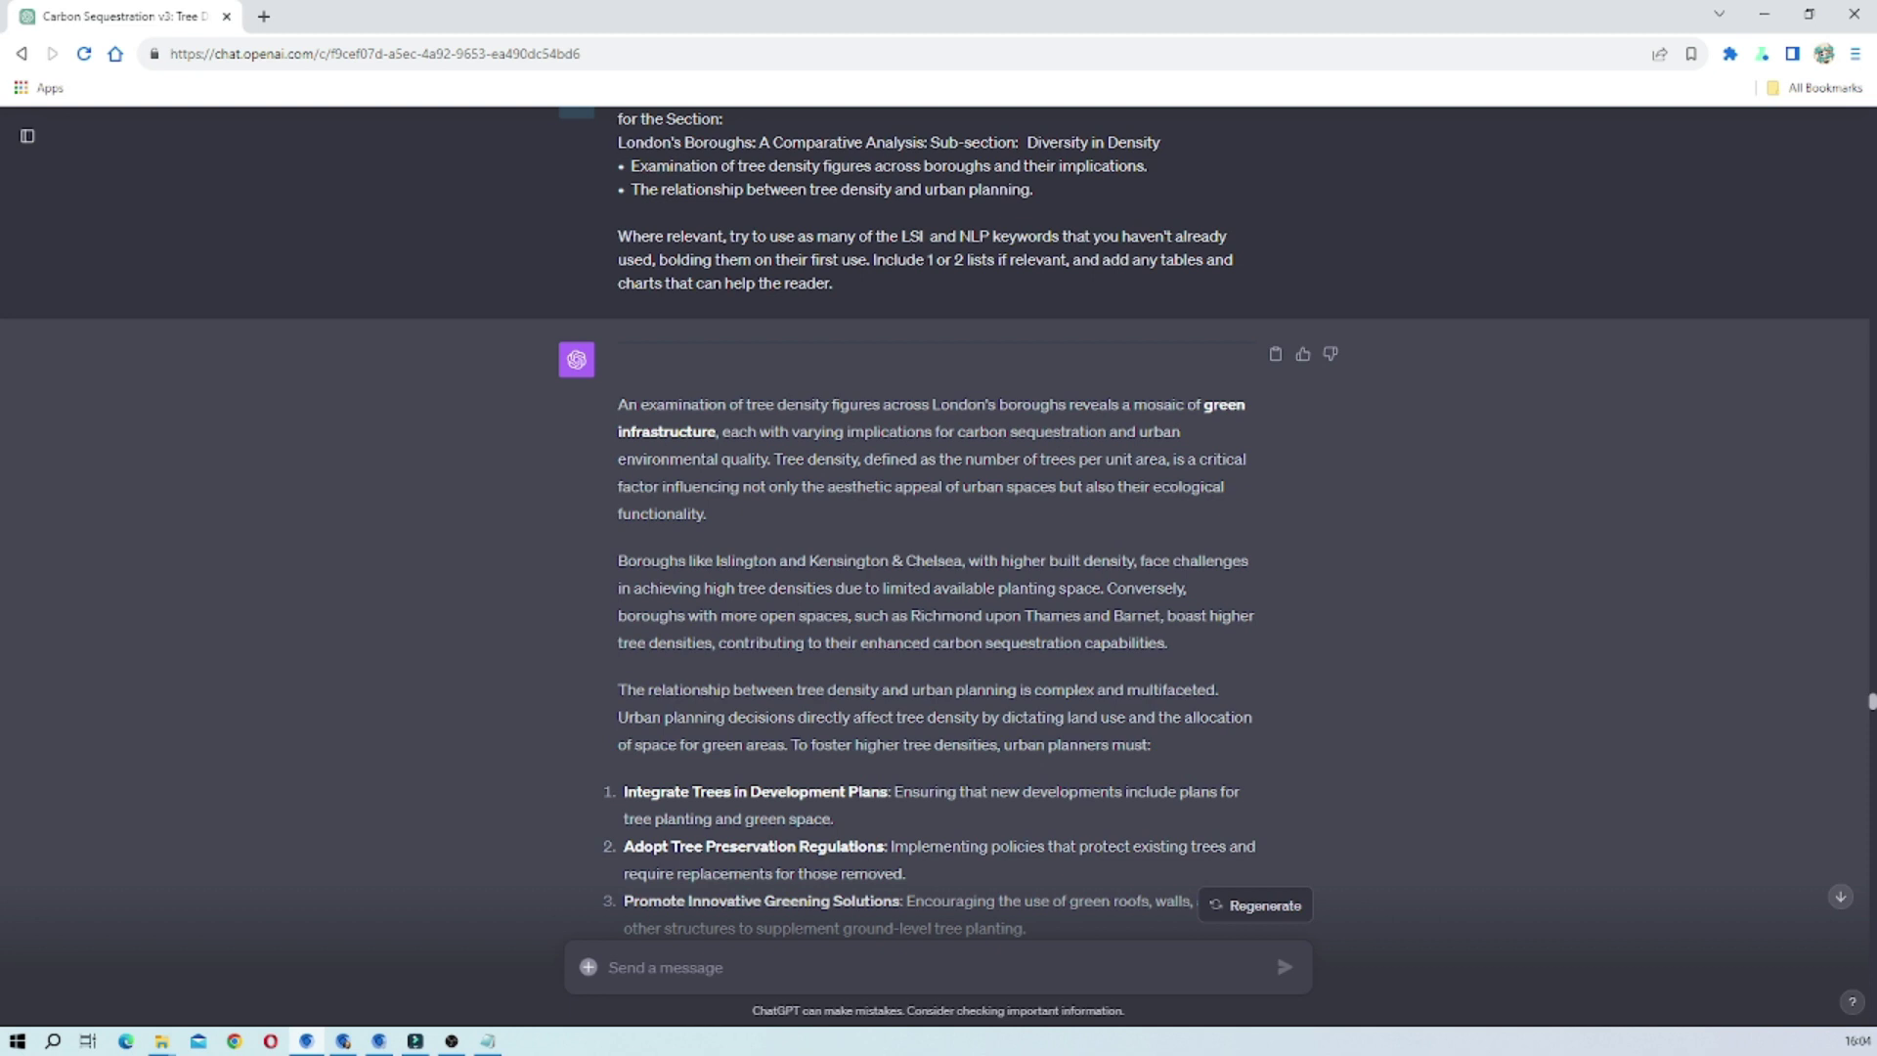
Step: Highlight "Islington" and "Chelsea" in the Diversity in Density paragraph on boroughs with higher built density
drag(729, 560, 777, 560)
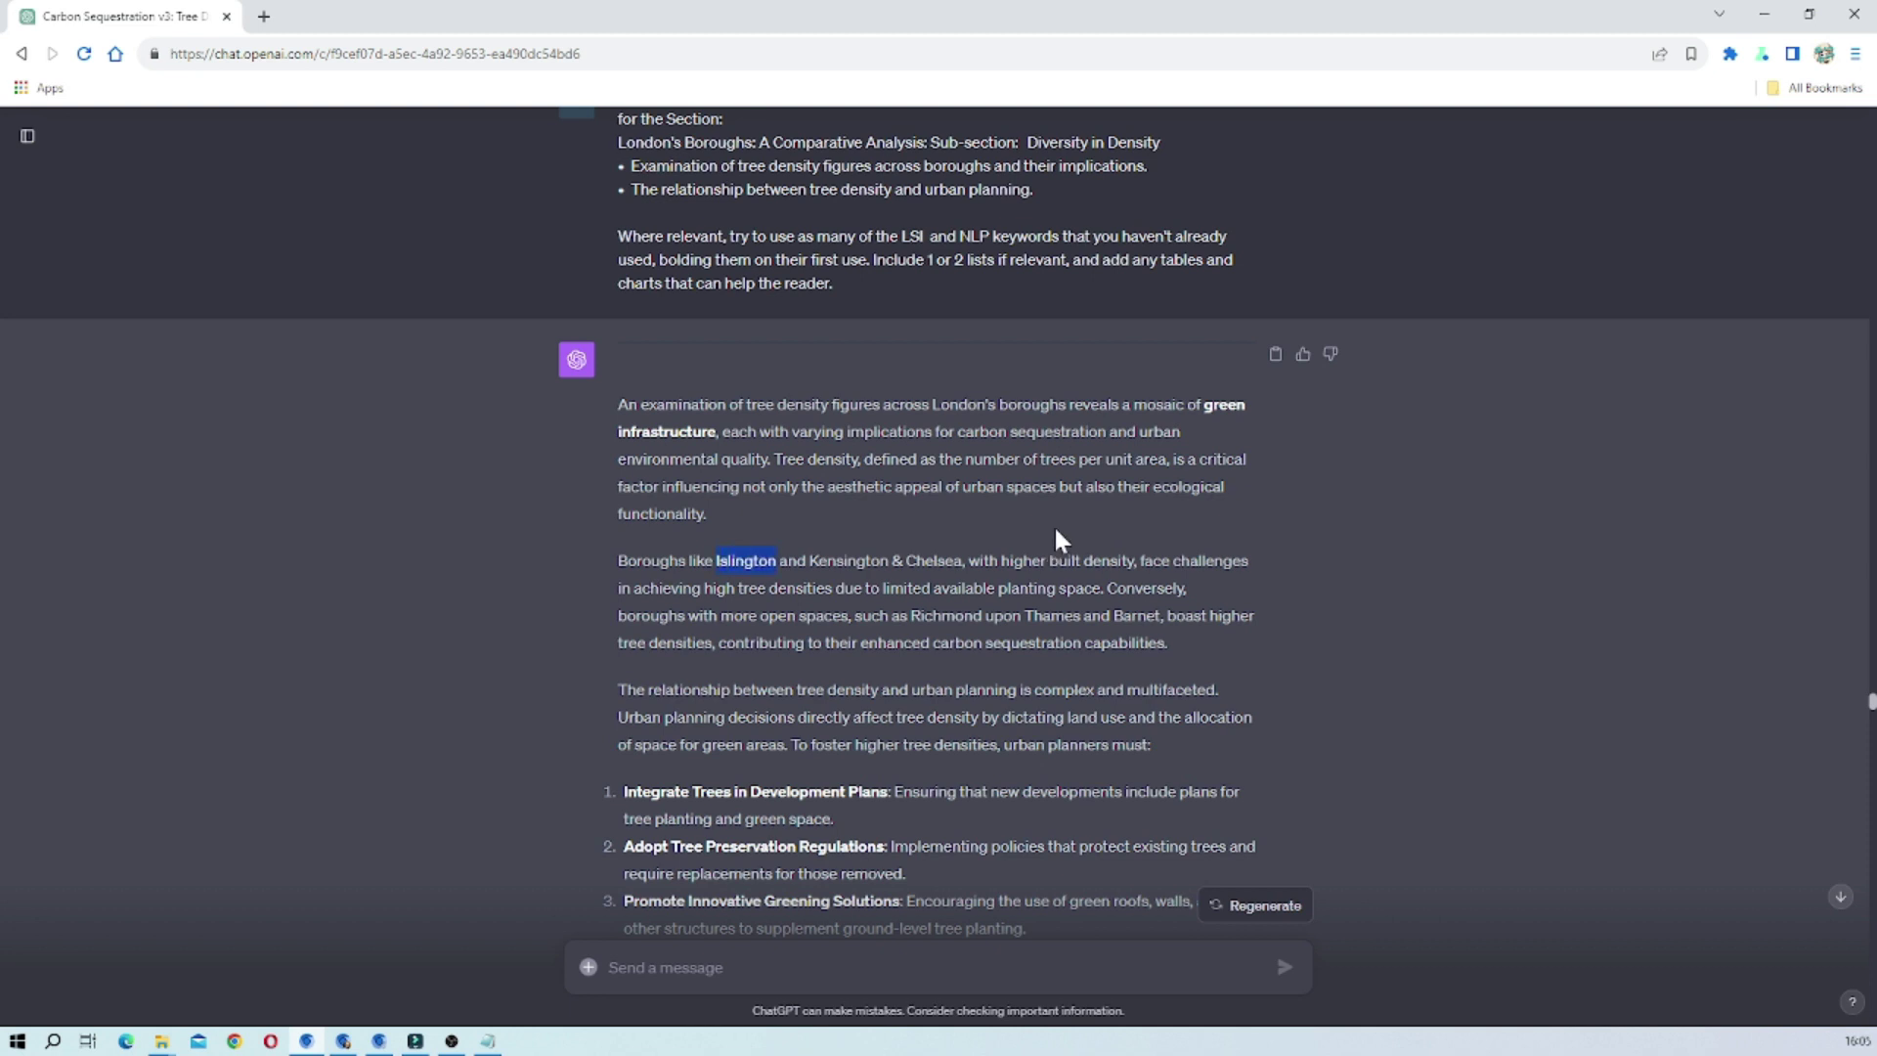
scroll(1093, 506, down, 1)
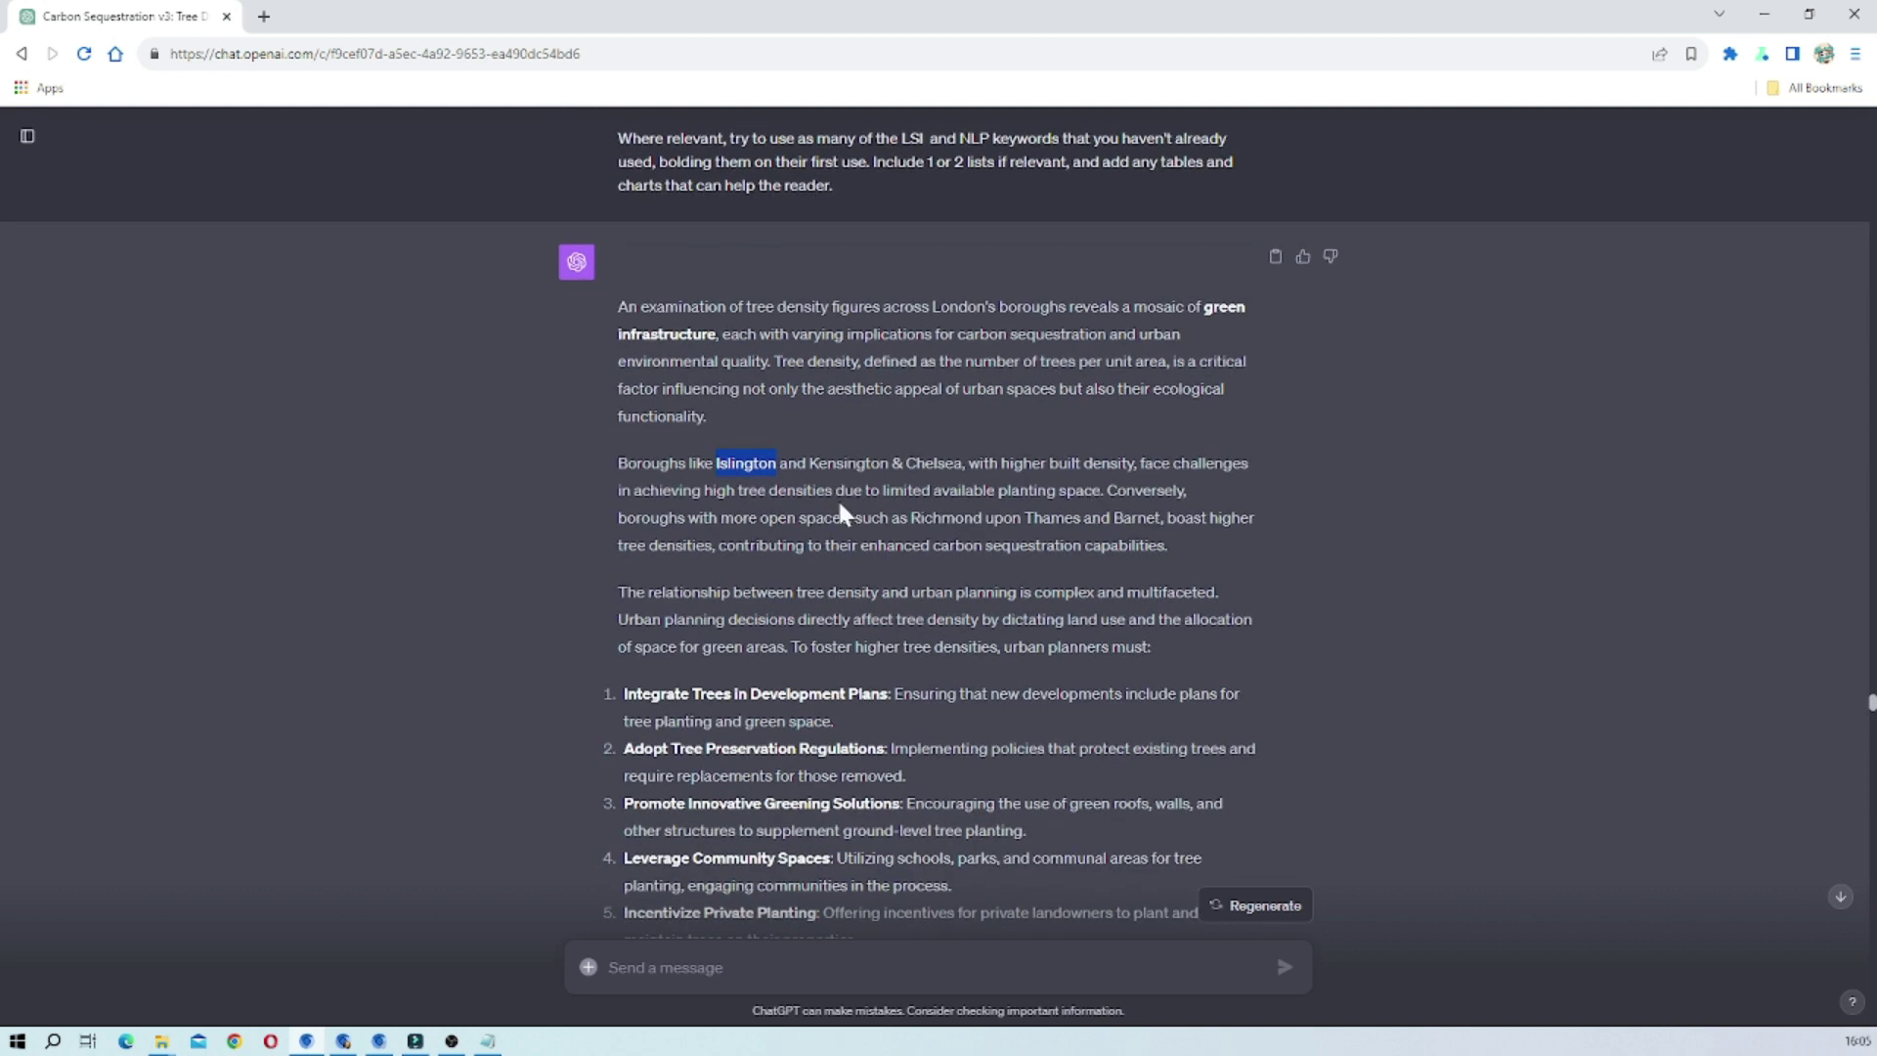
drag(963, 464, 905, 463)
scroll(970, 483, down, 5)
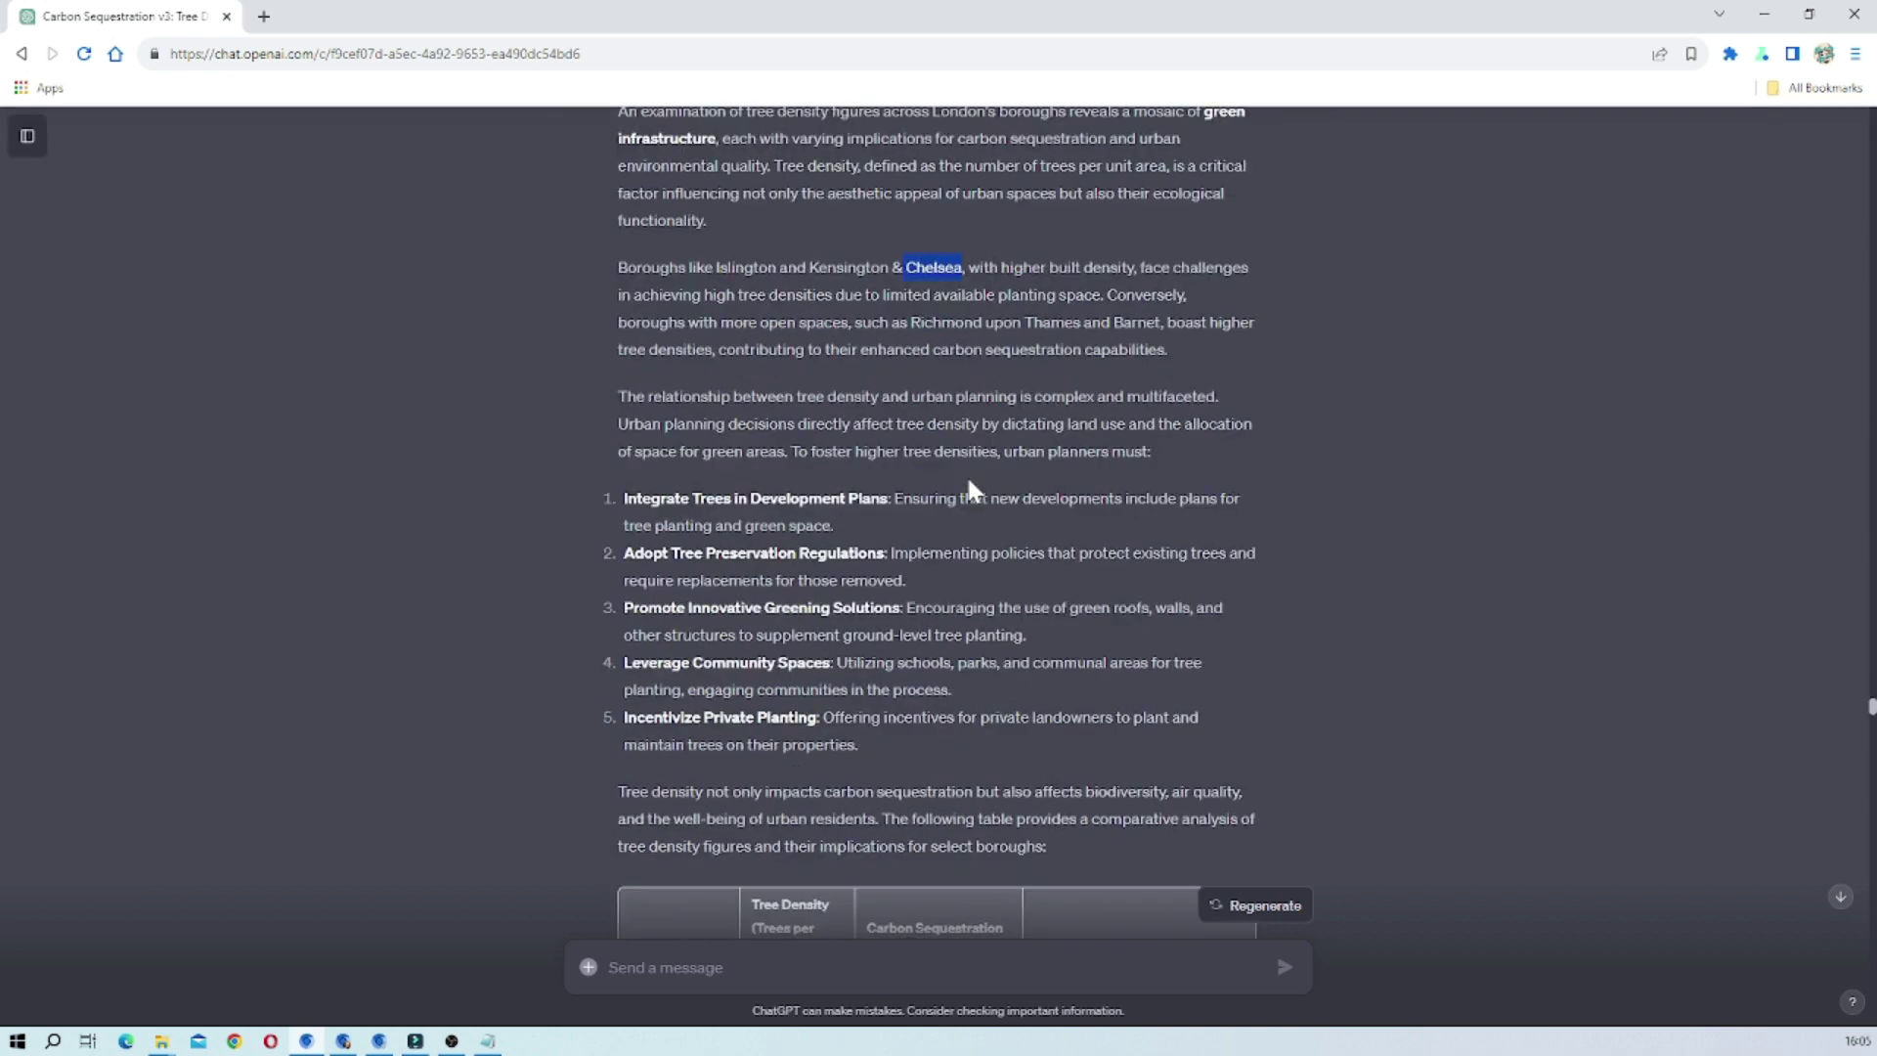
Step: Highlight the Islington and the Kensington & Chelsea entries with their density and sequestration figures in the Diversity in Density table
scroll(969, 481, down, 4)
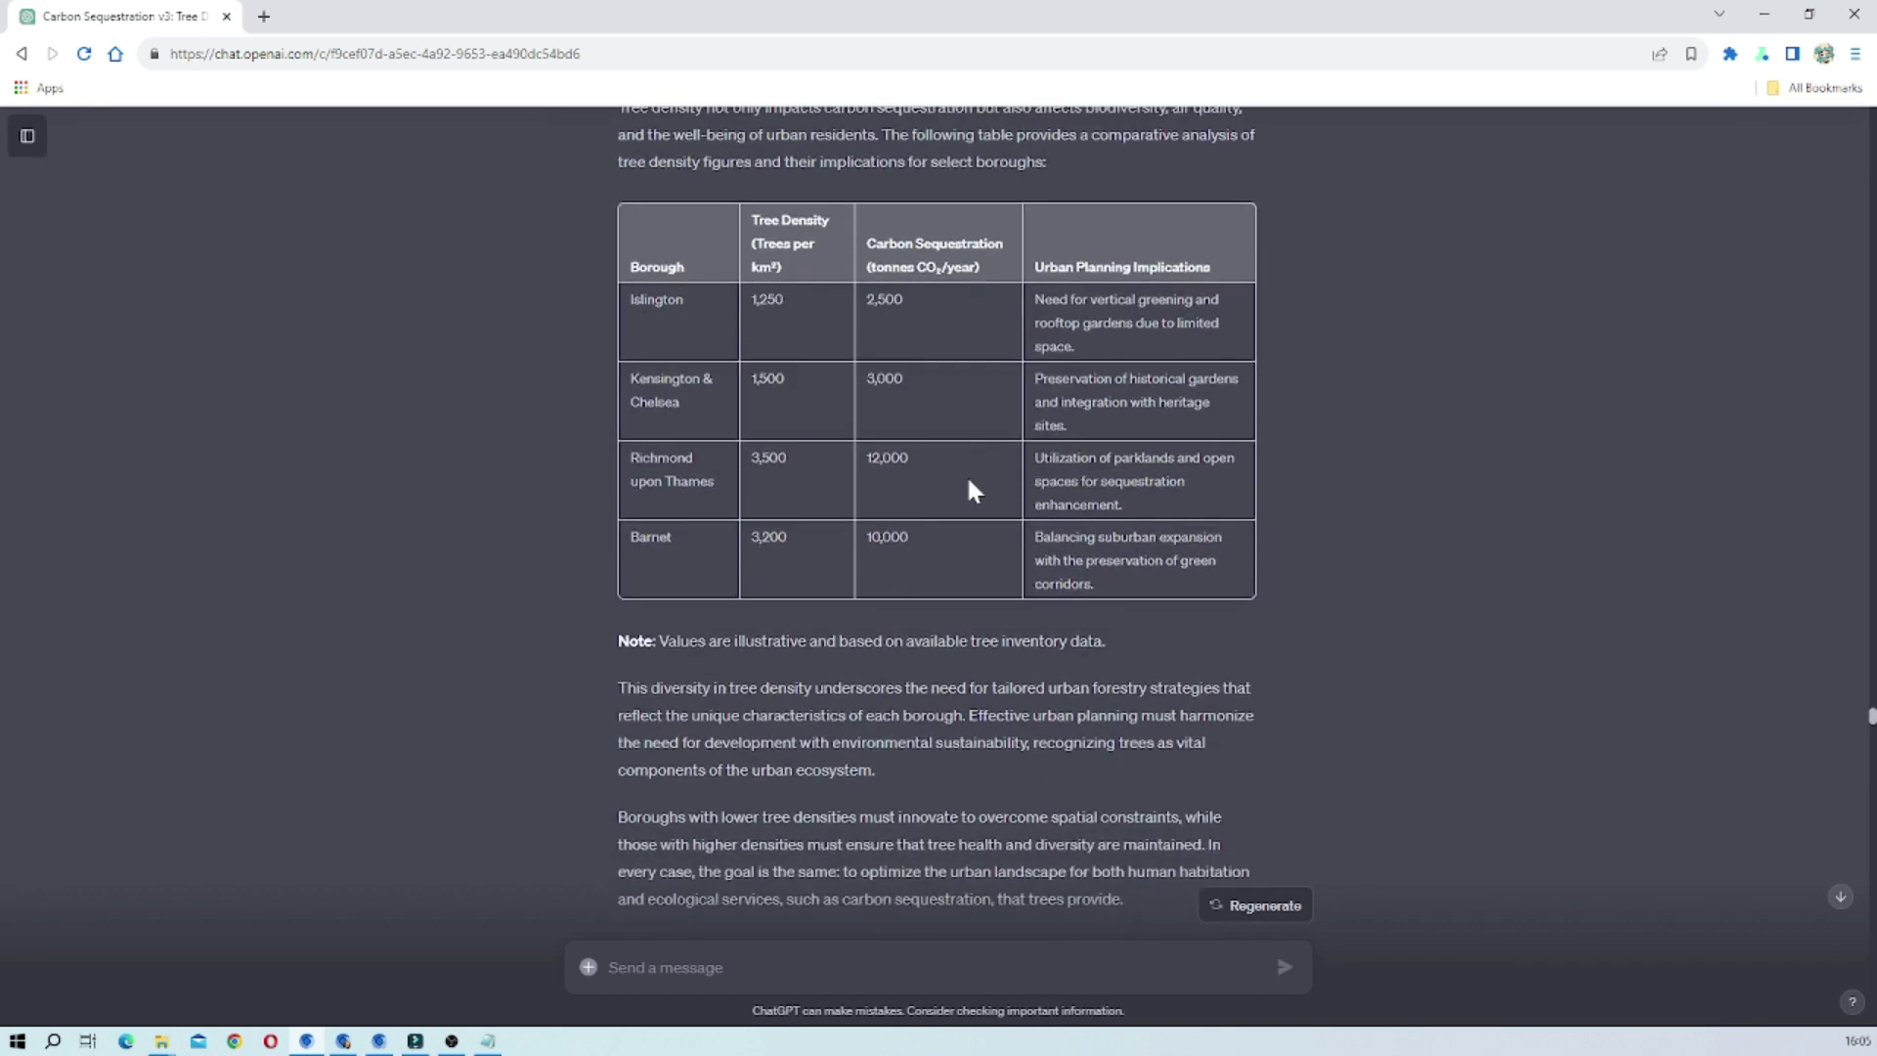
scroll(823, 314, up, 3)
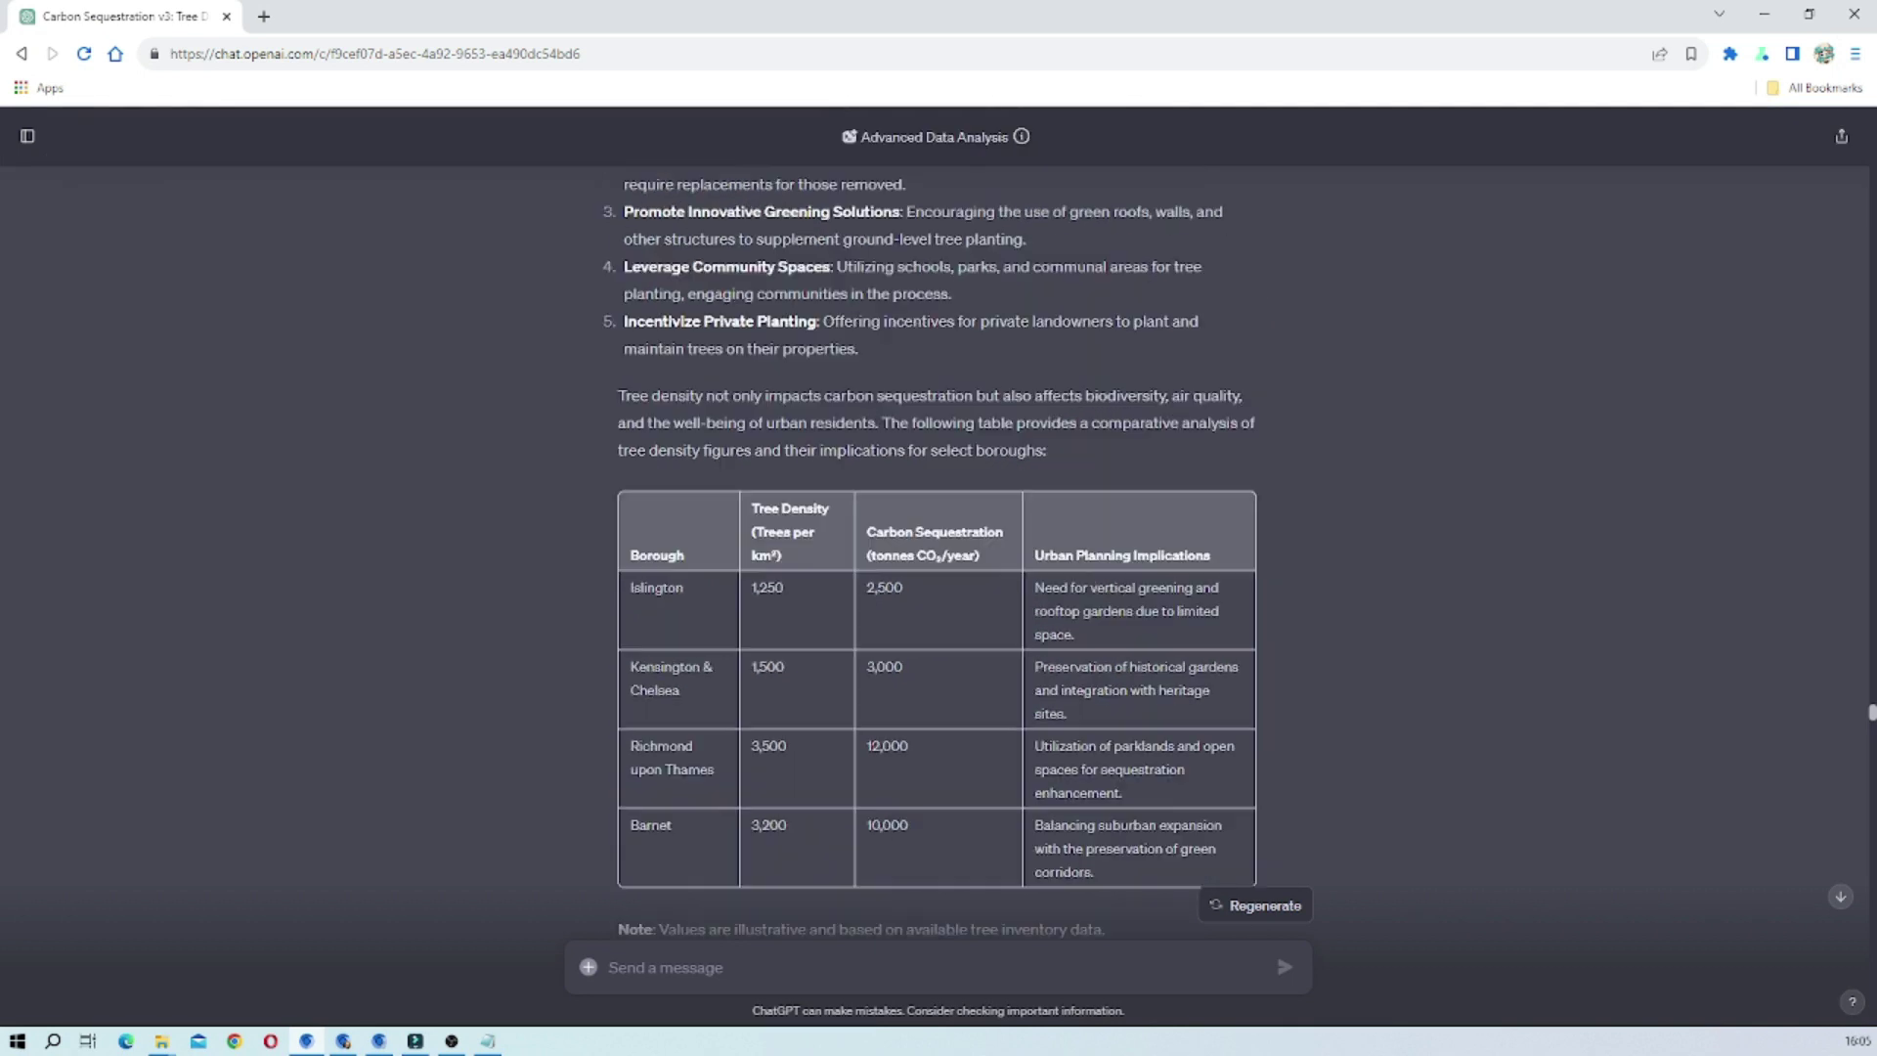
drag(888, 604, 936, 600)
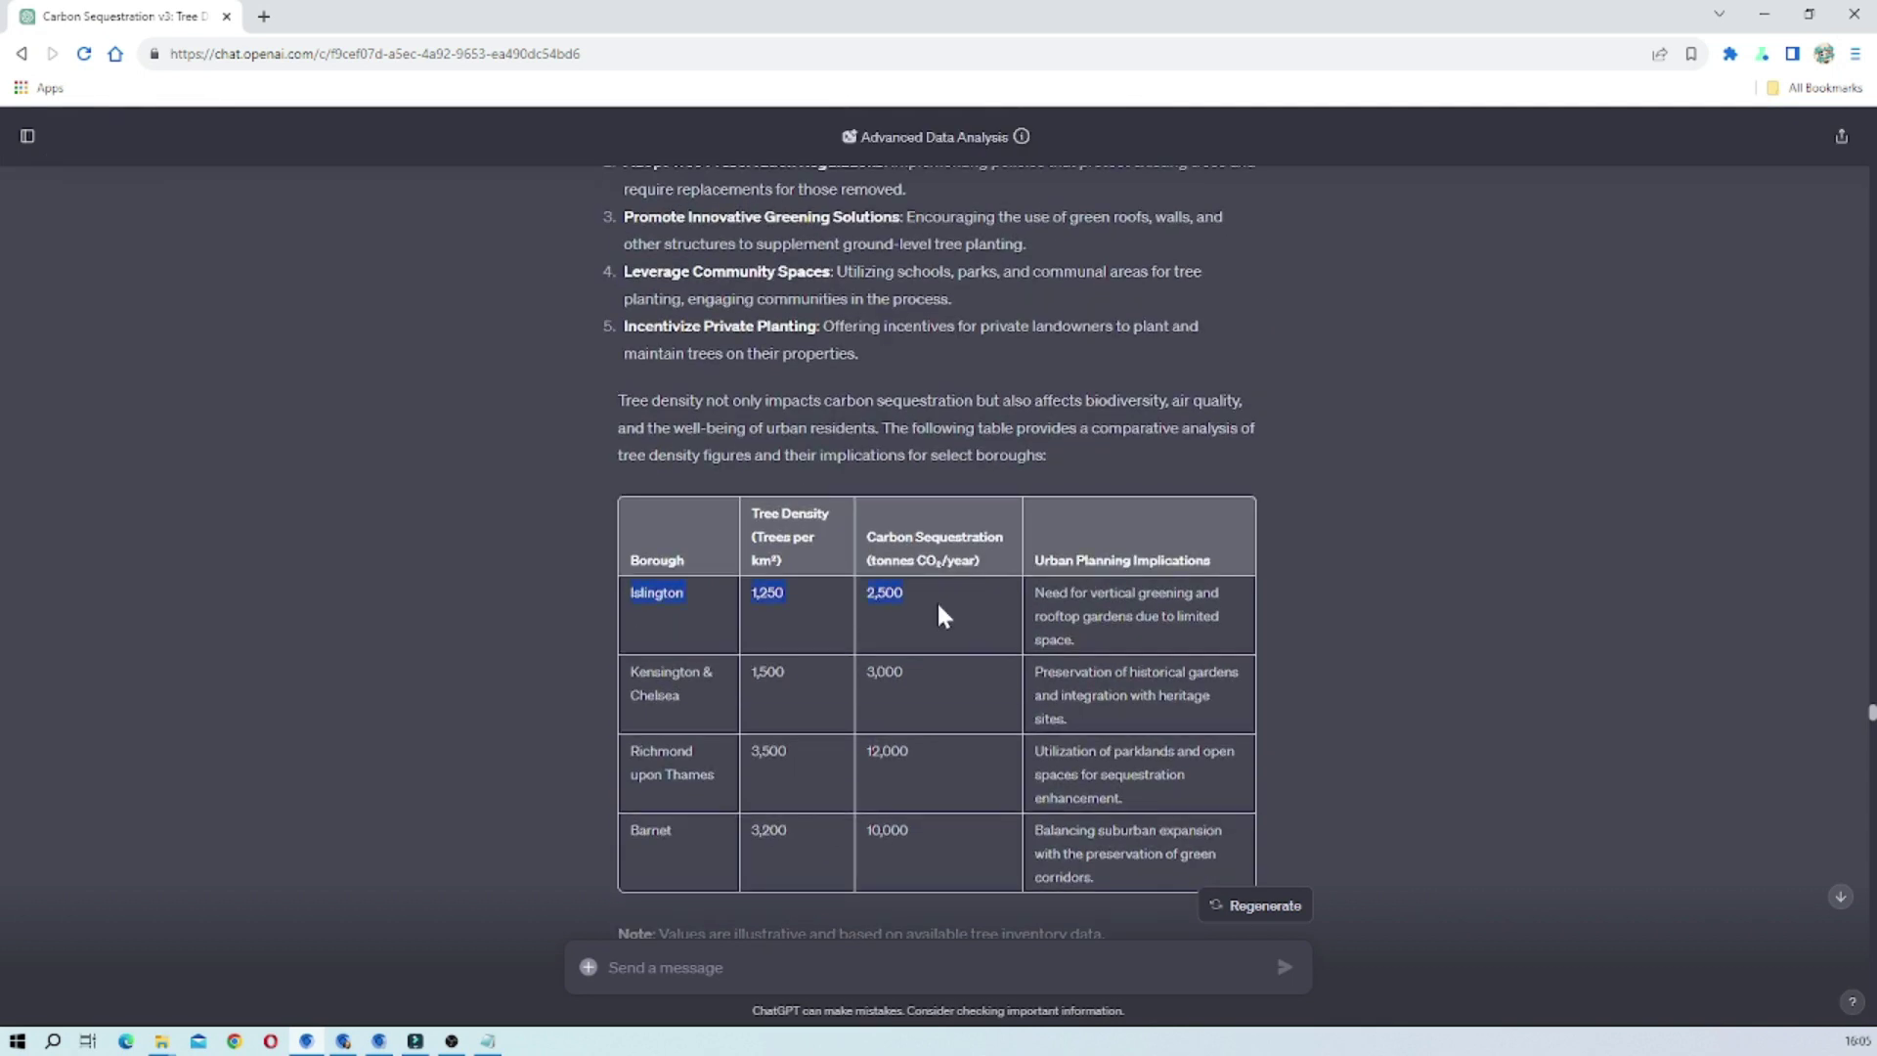
scroll(905, 671, down, 3)
click(655, 338)
drag(629, 377, 913, 430)
Step: Compare the tree density and carbon sequestration figures of the four boroughs in the Diversity in Density table
scroll(799, 291, down, 3)
scroll(801, 297, up, 4)
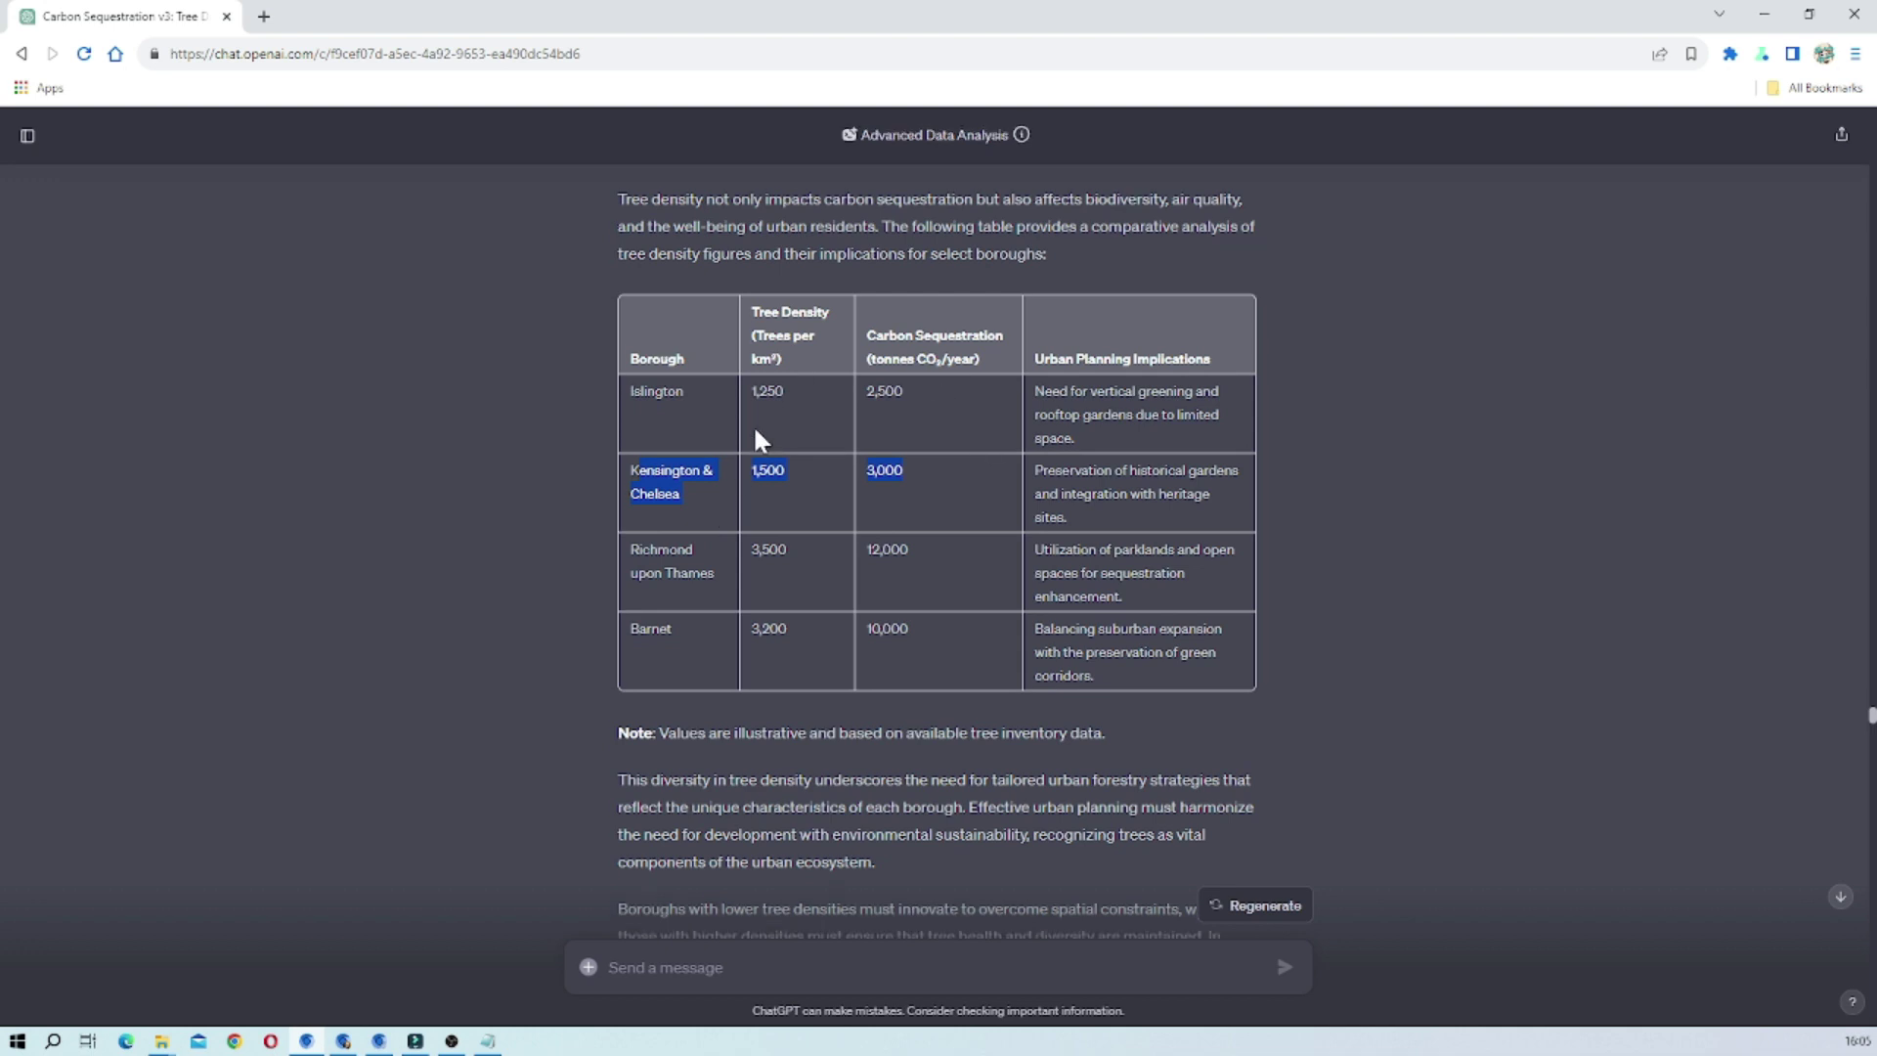
scroll(758, 436, down, 3)
scroll(758, 436, up, 5)
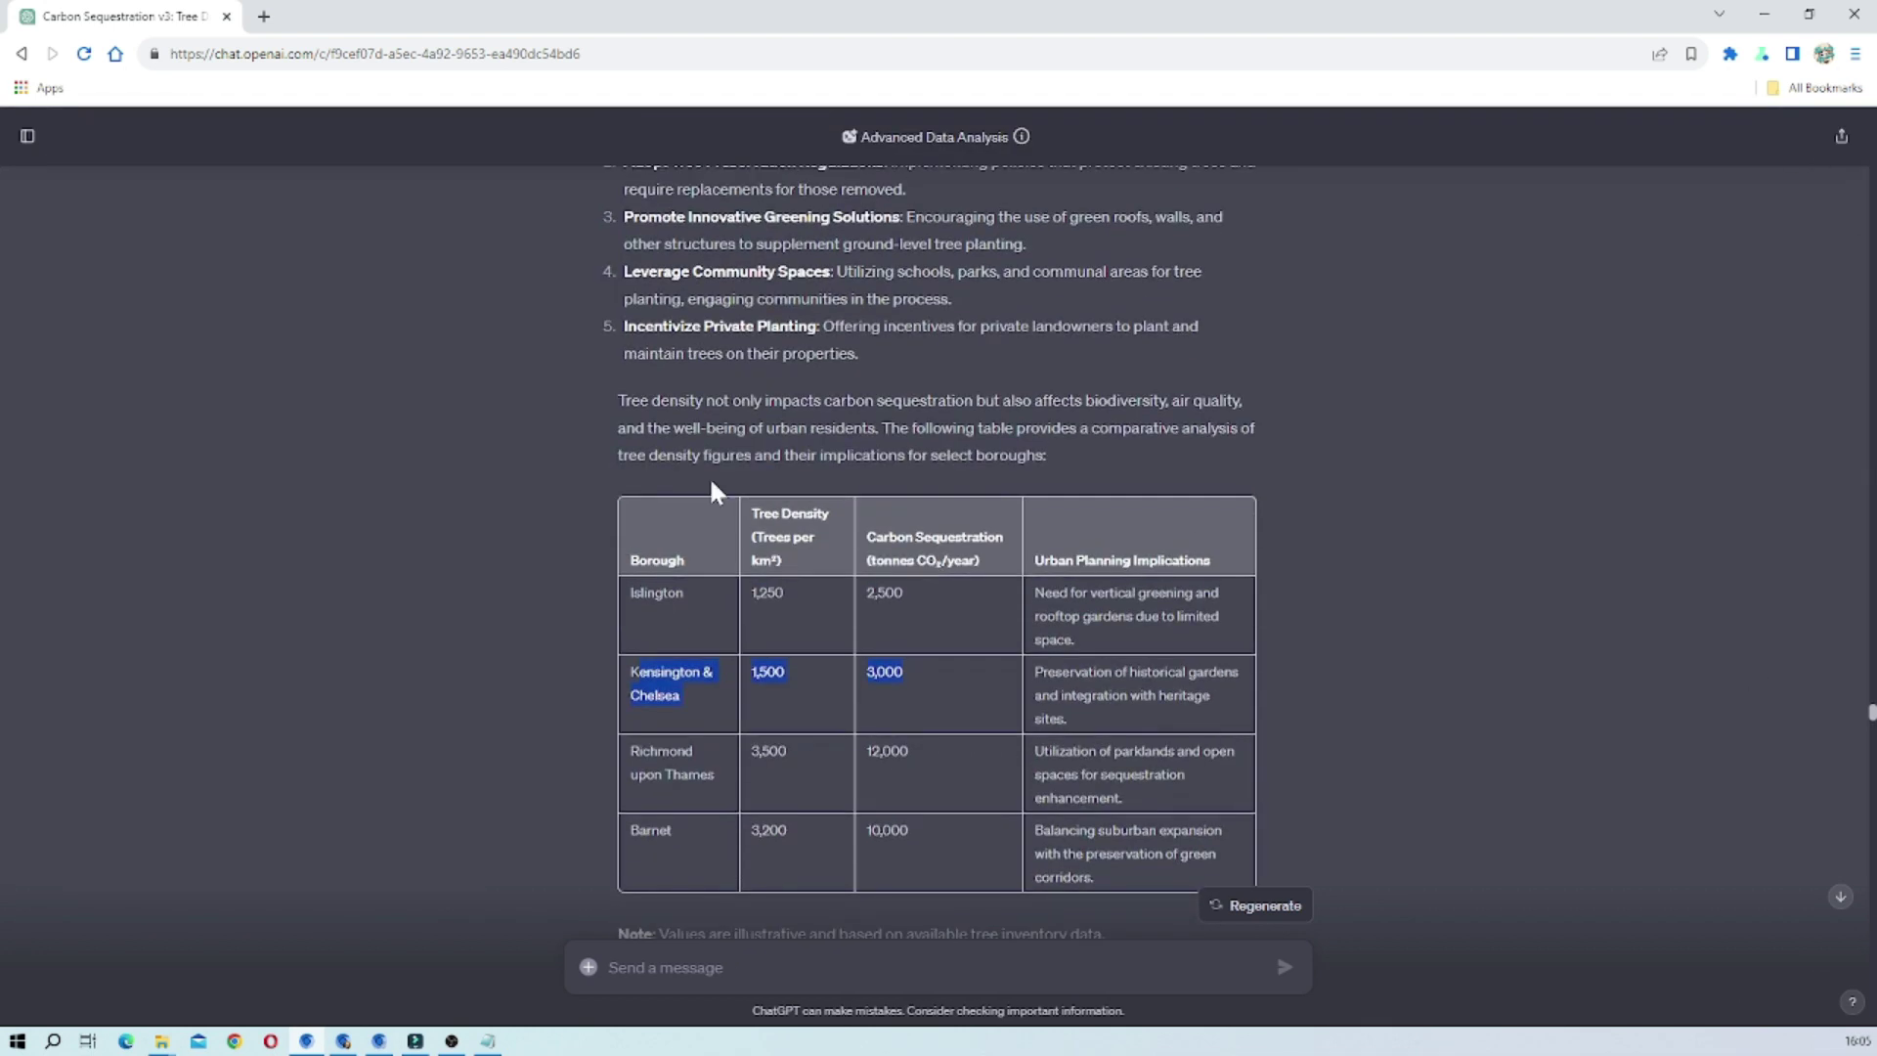
scroll(737, 436, down, 3)
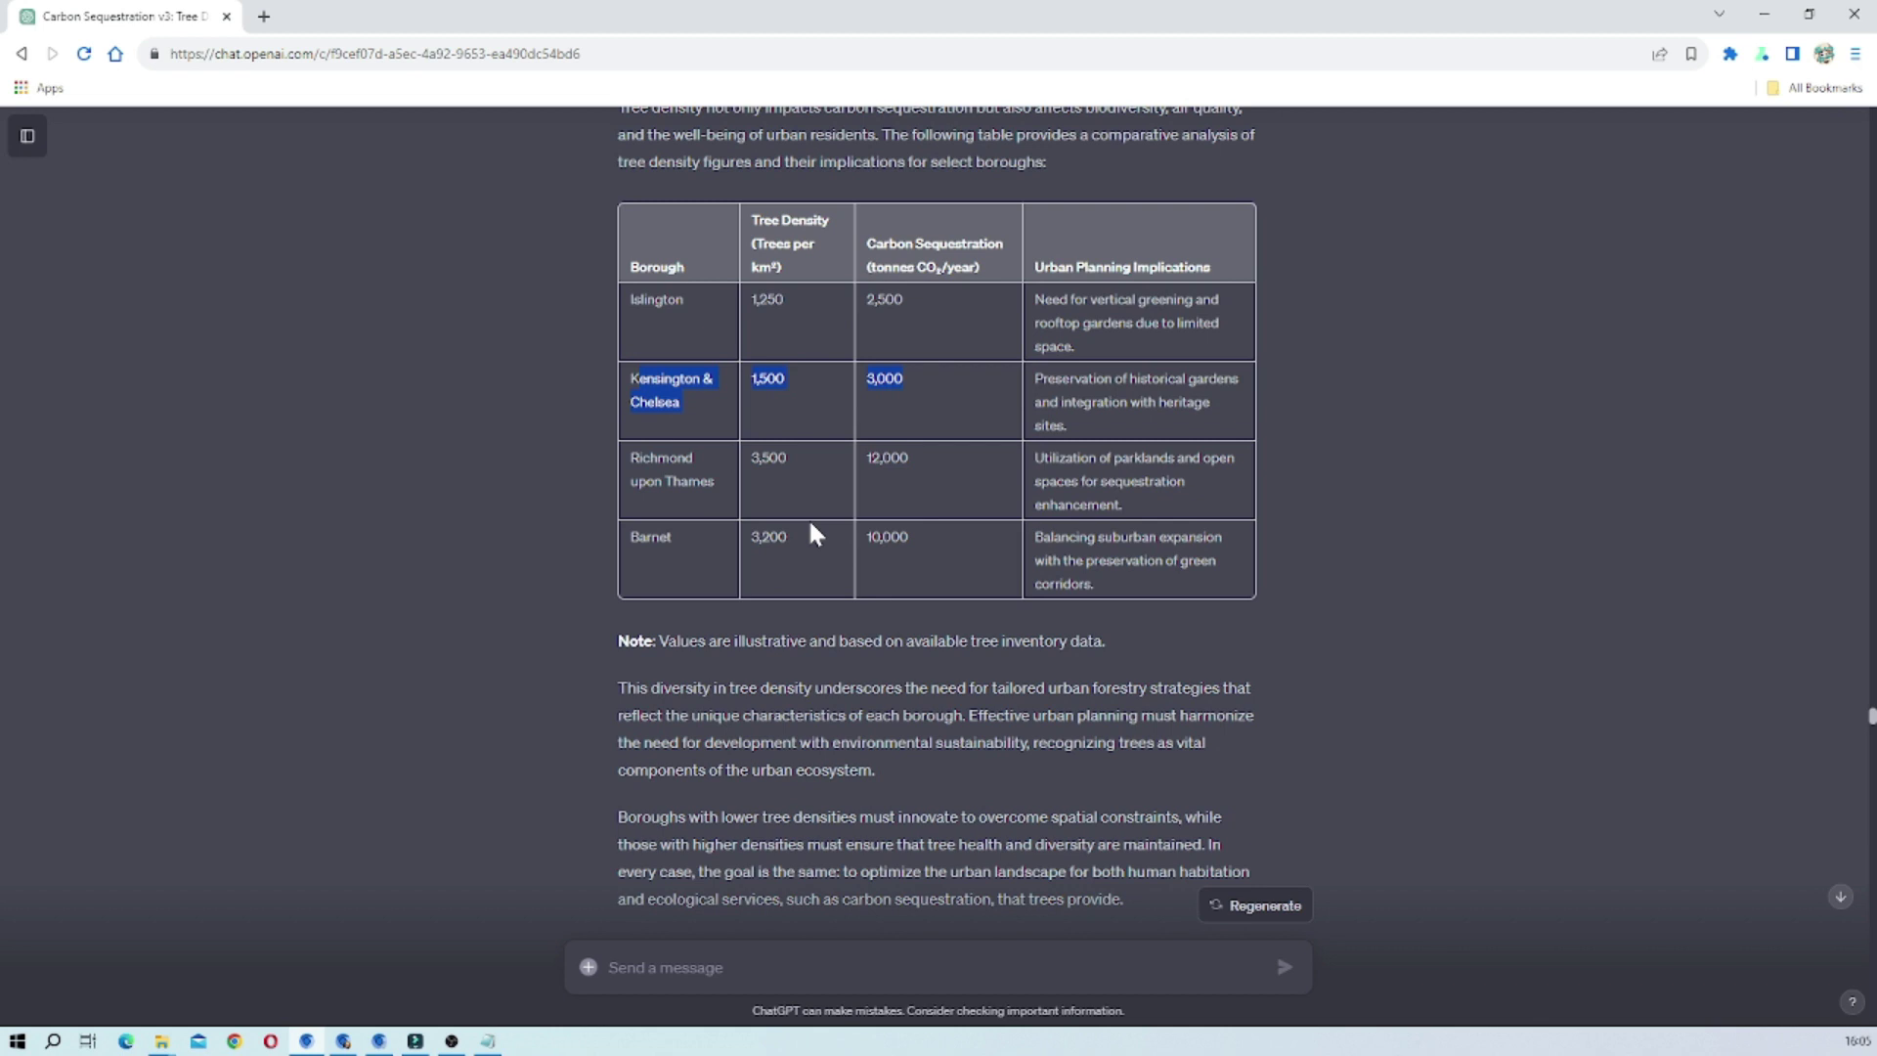
Step: Read the note and concluding paragraphs of the Diversity in Density response, checking them against its borough table and planning recommendations
scroll(809, 525, down, 4)
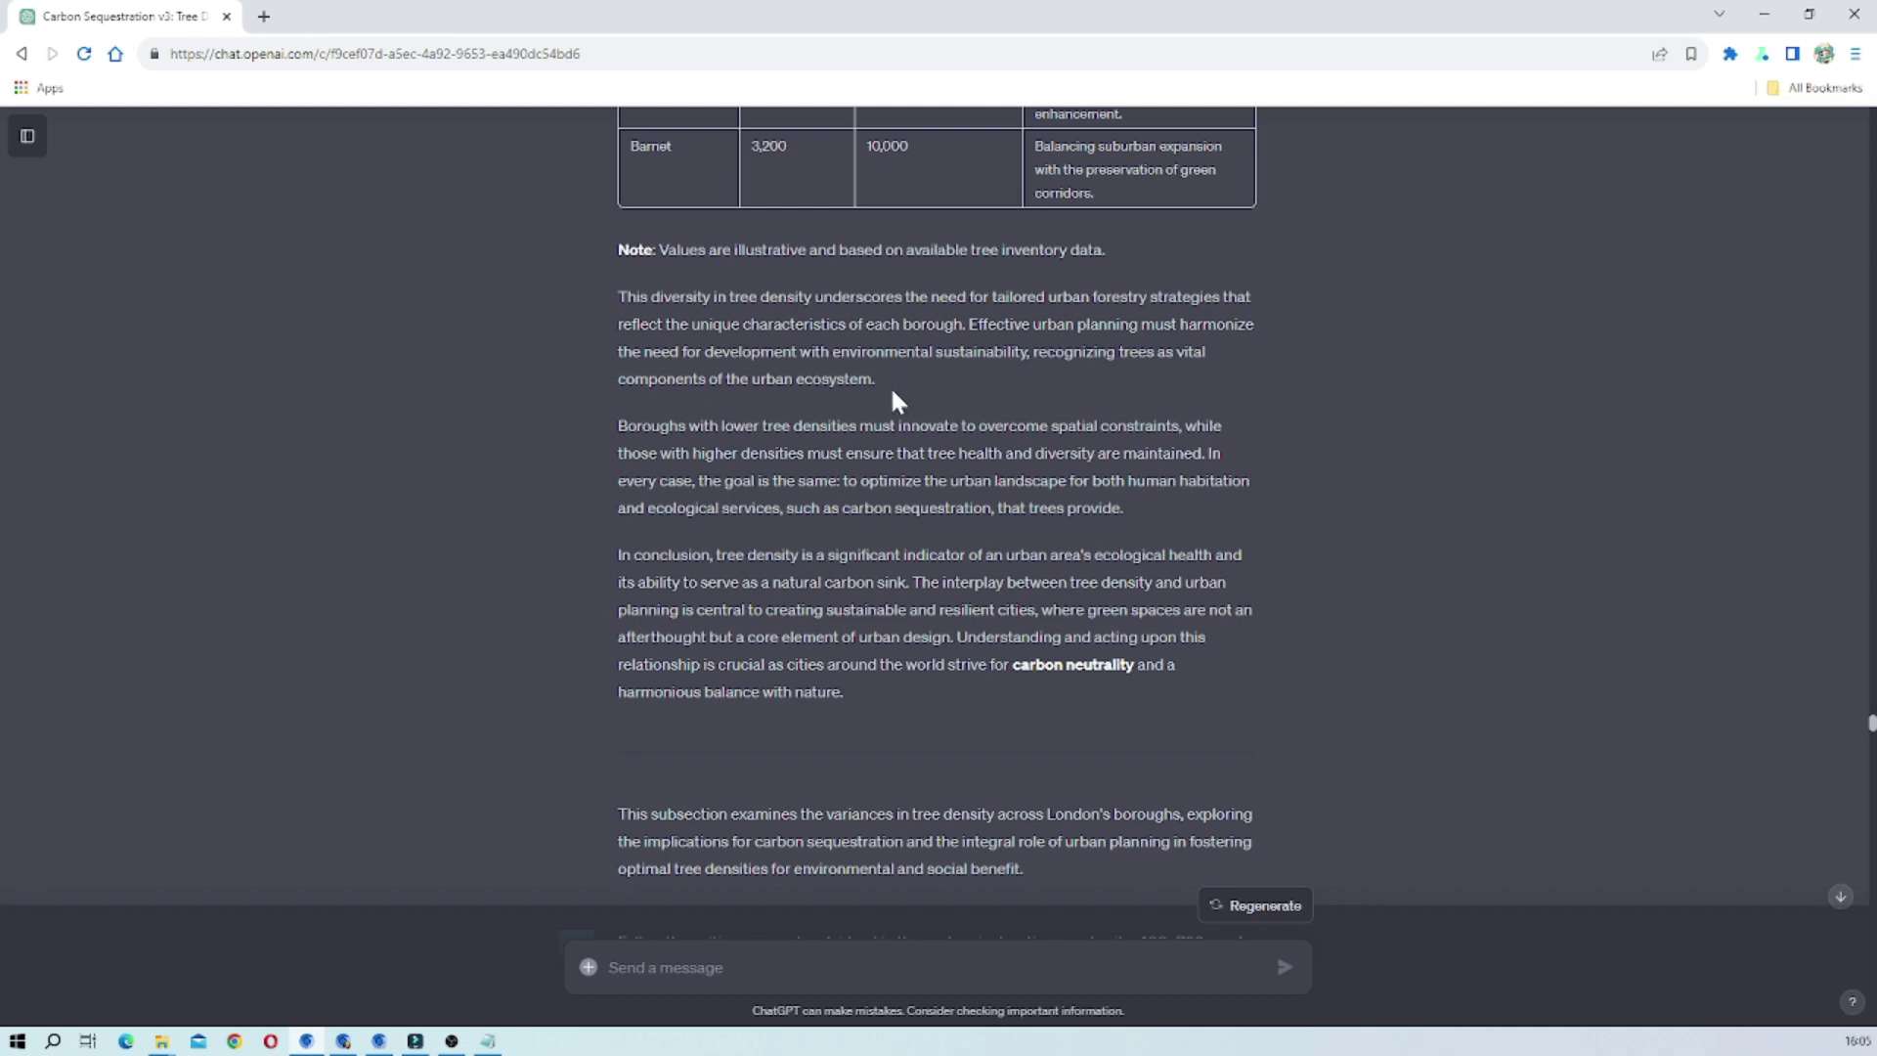
scroll(895, 400, up, 7)
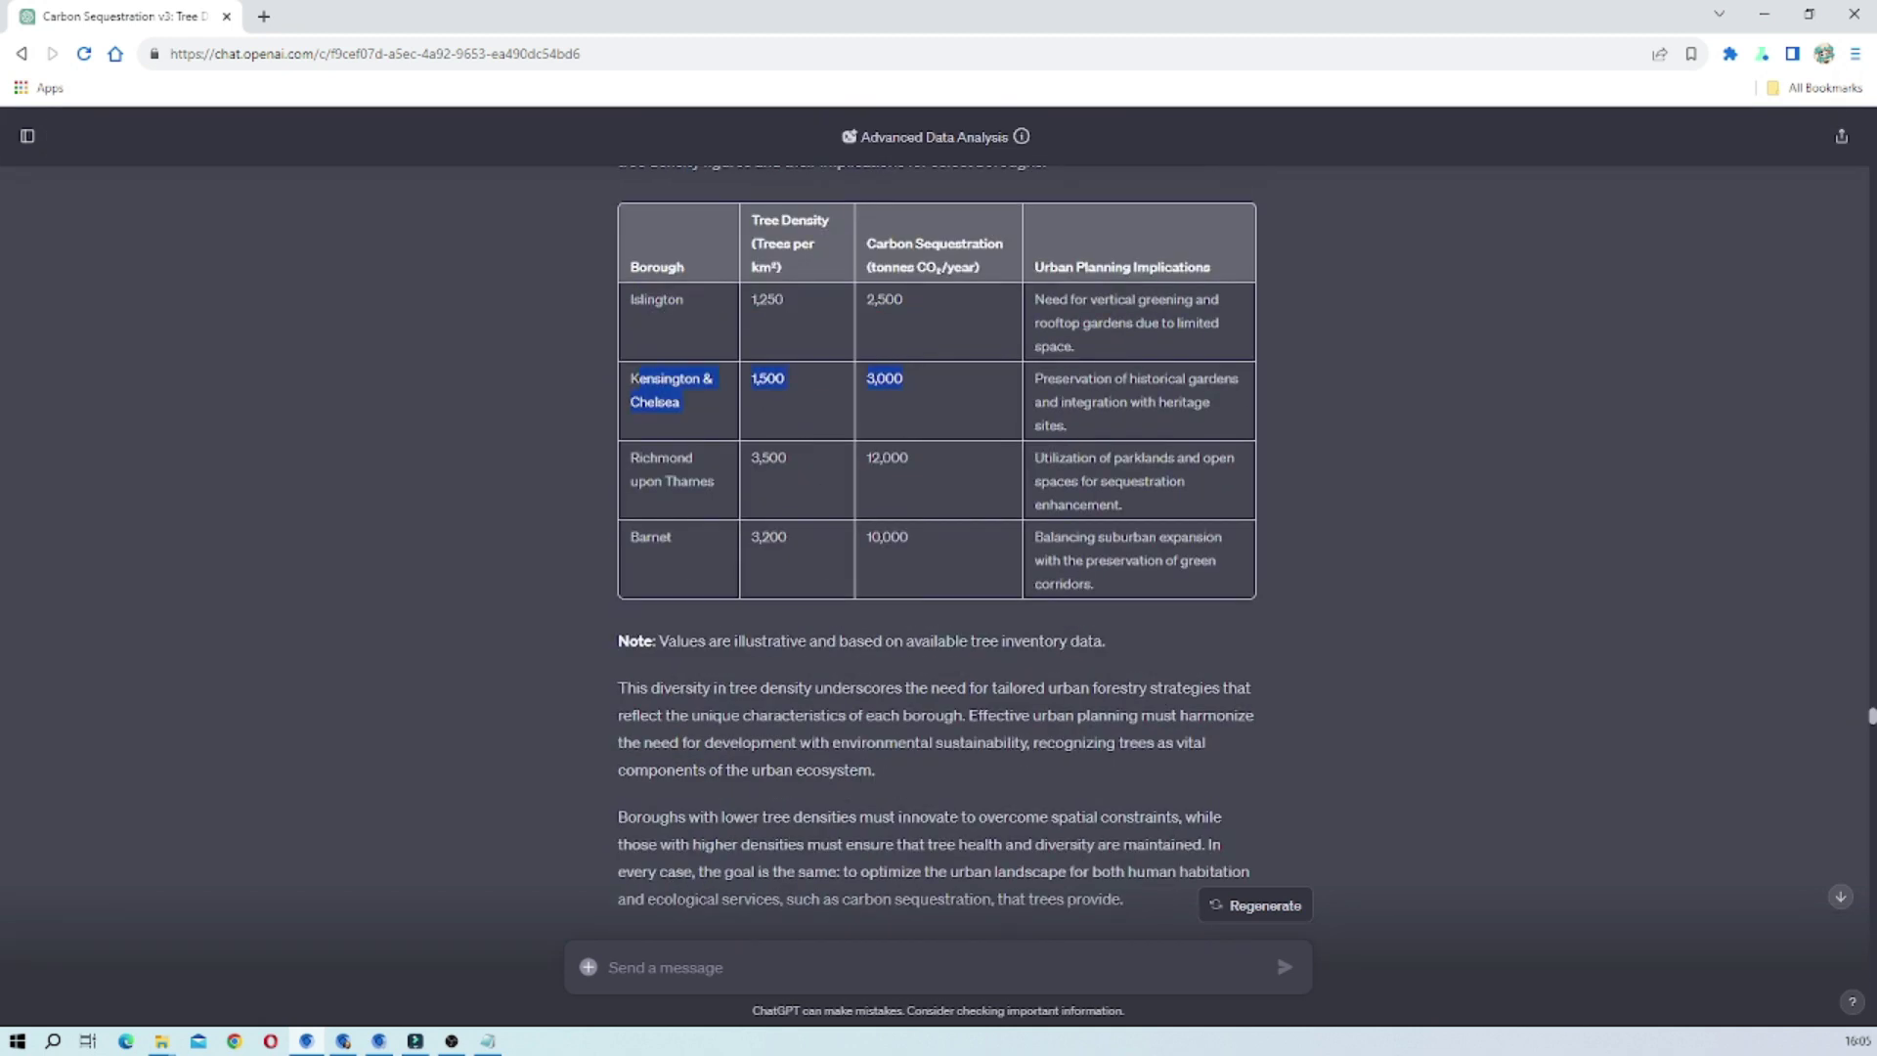
scroll(930, 551, up, 1)
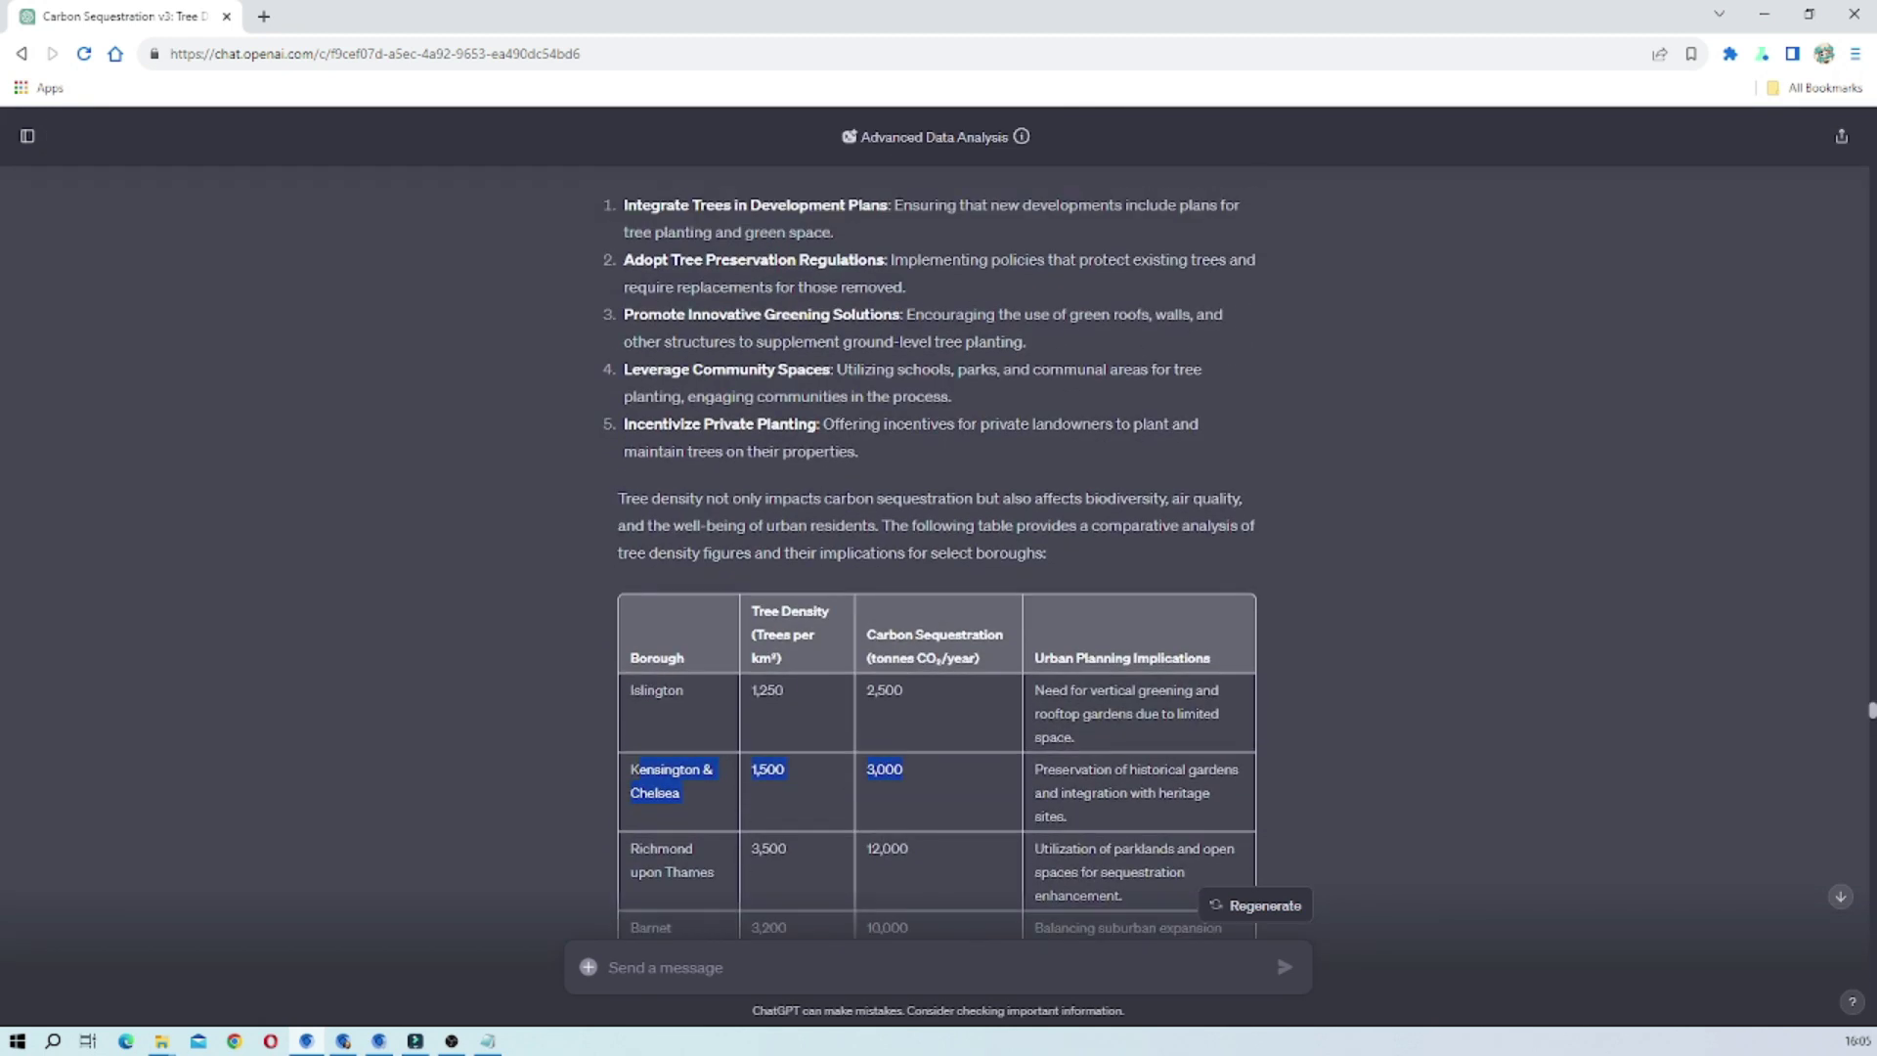
scroll(968, 332, down, 6)
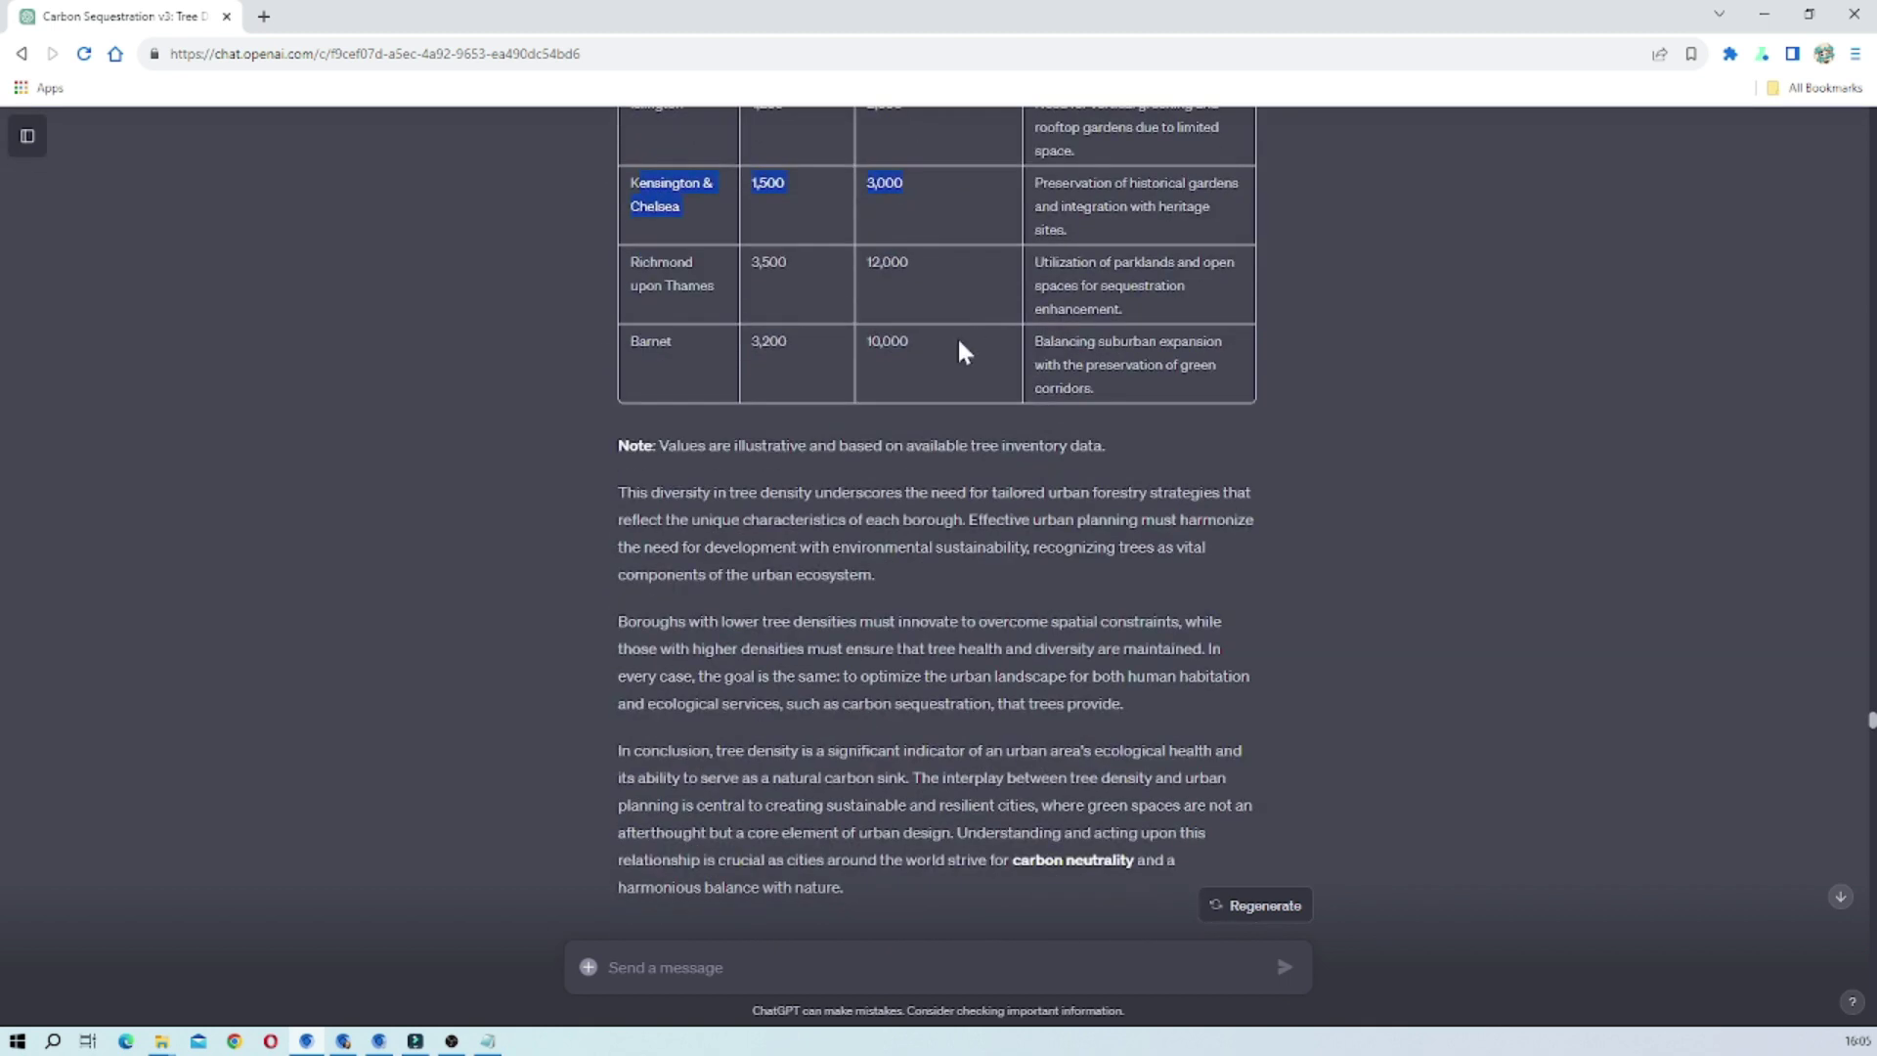
scroll(959, 342, down, 3)
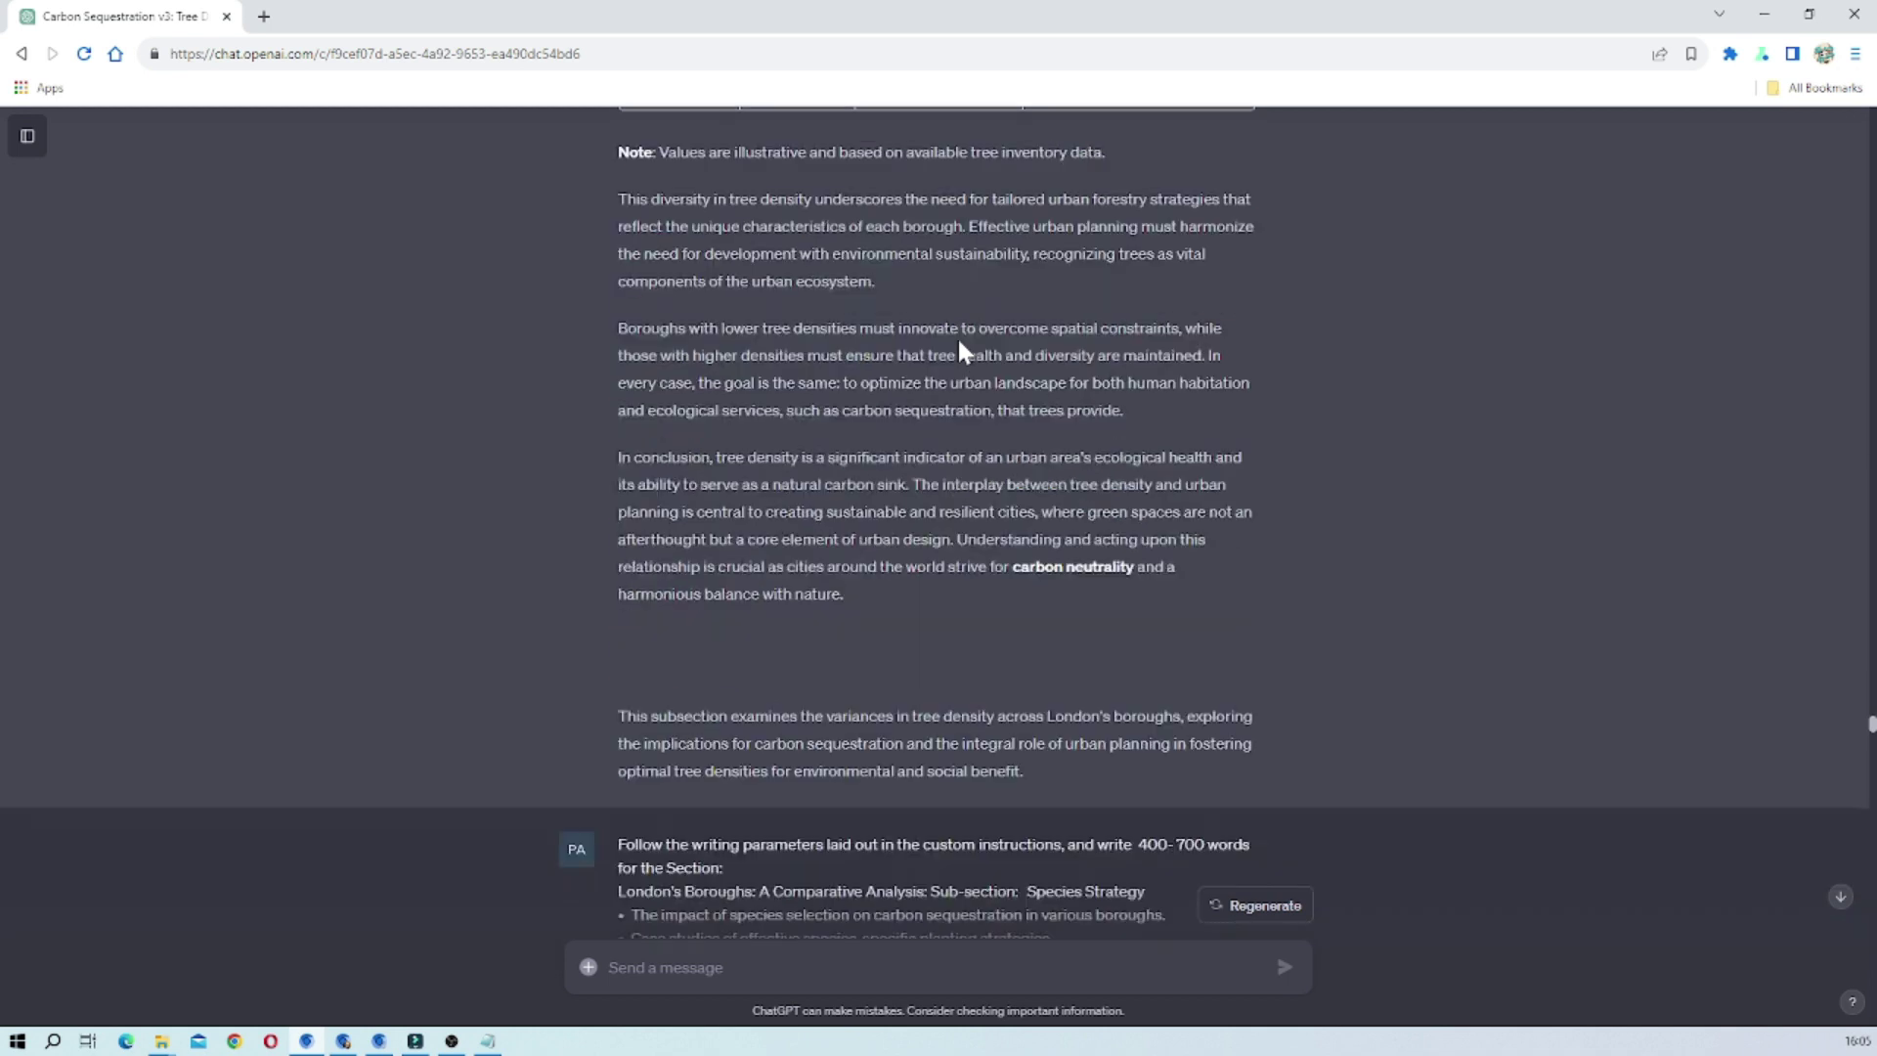
scroll(960, 344, up, 3)
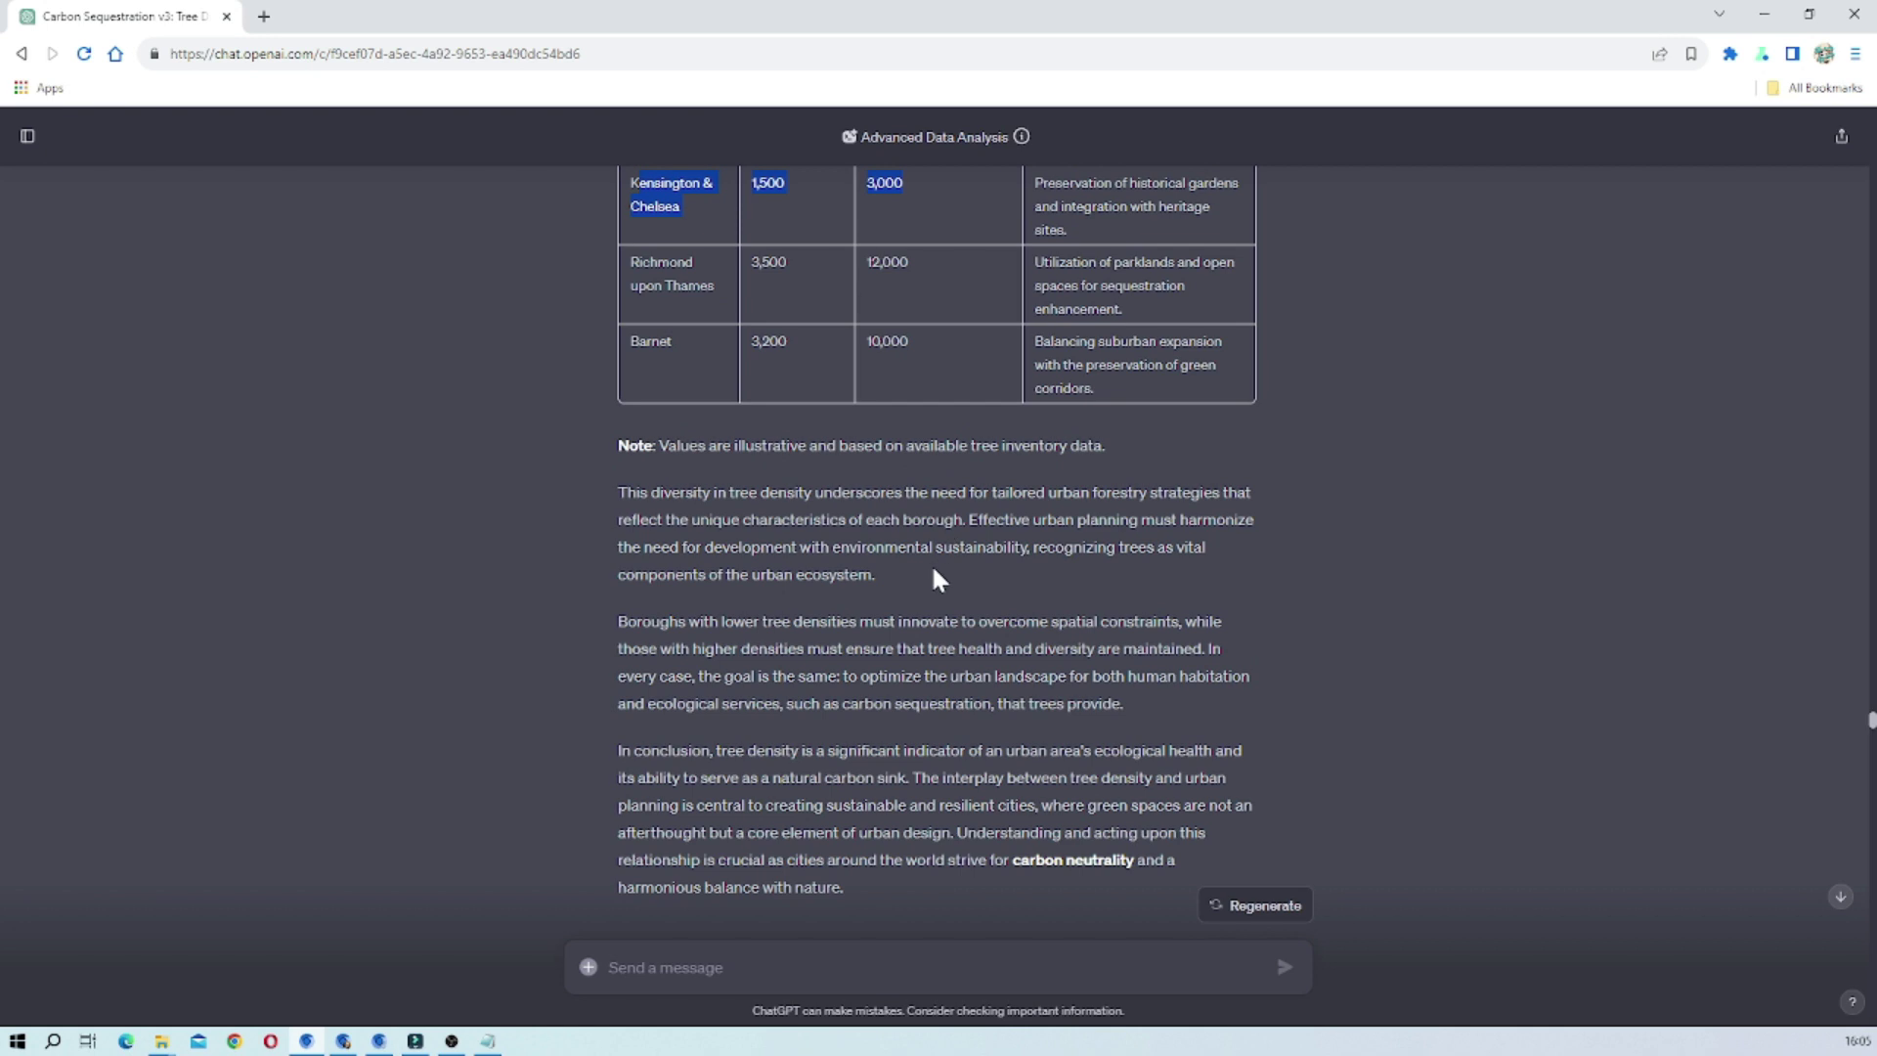
scroll(936, 579, up, 3)
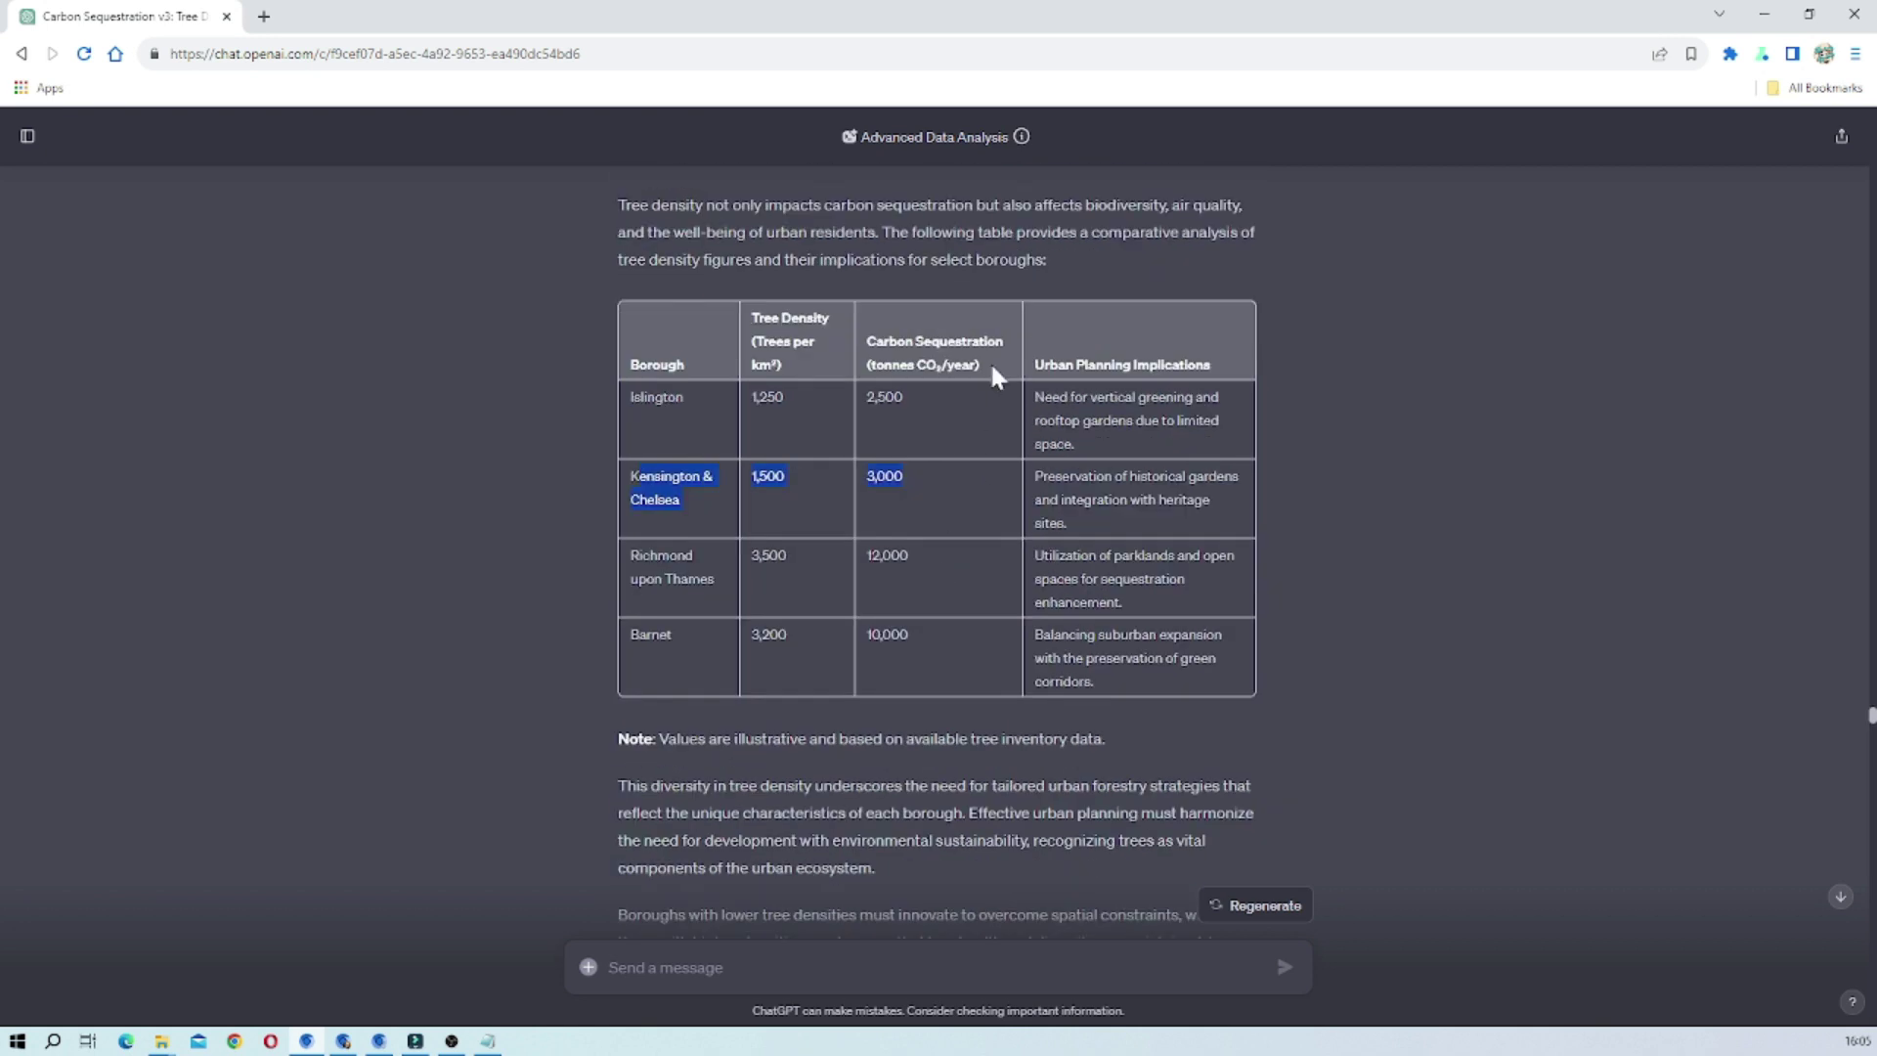
scroll(1003, 488, down, 4)
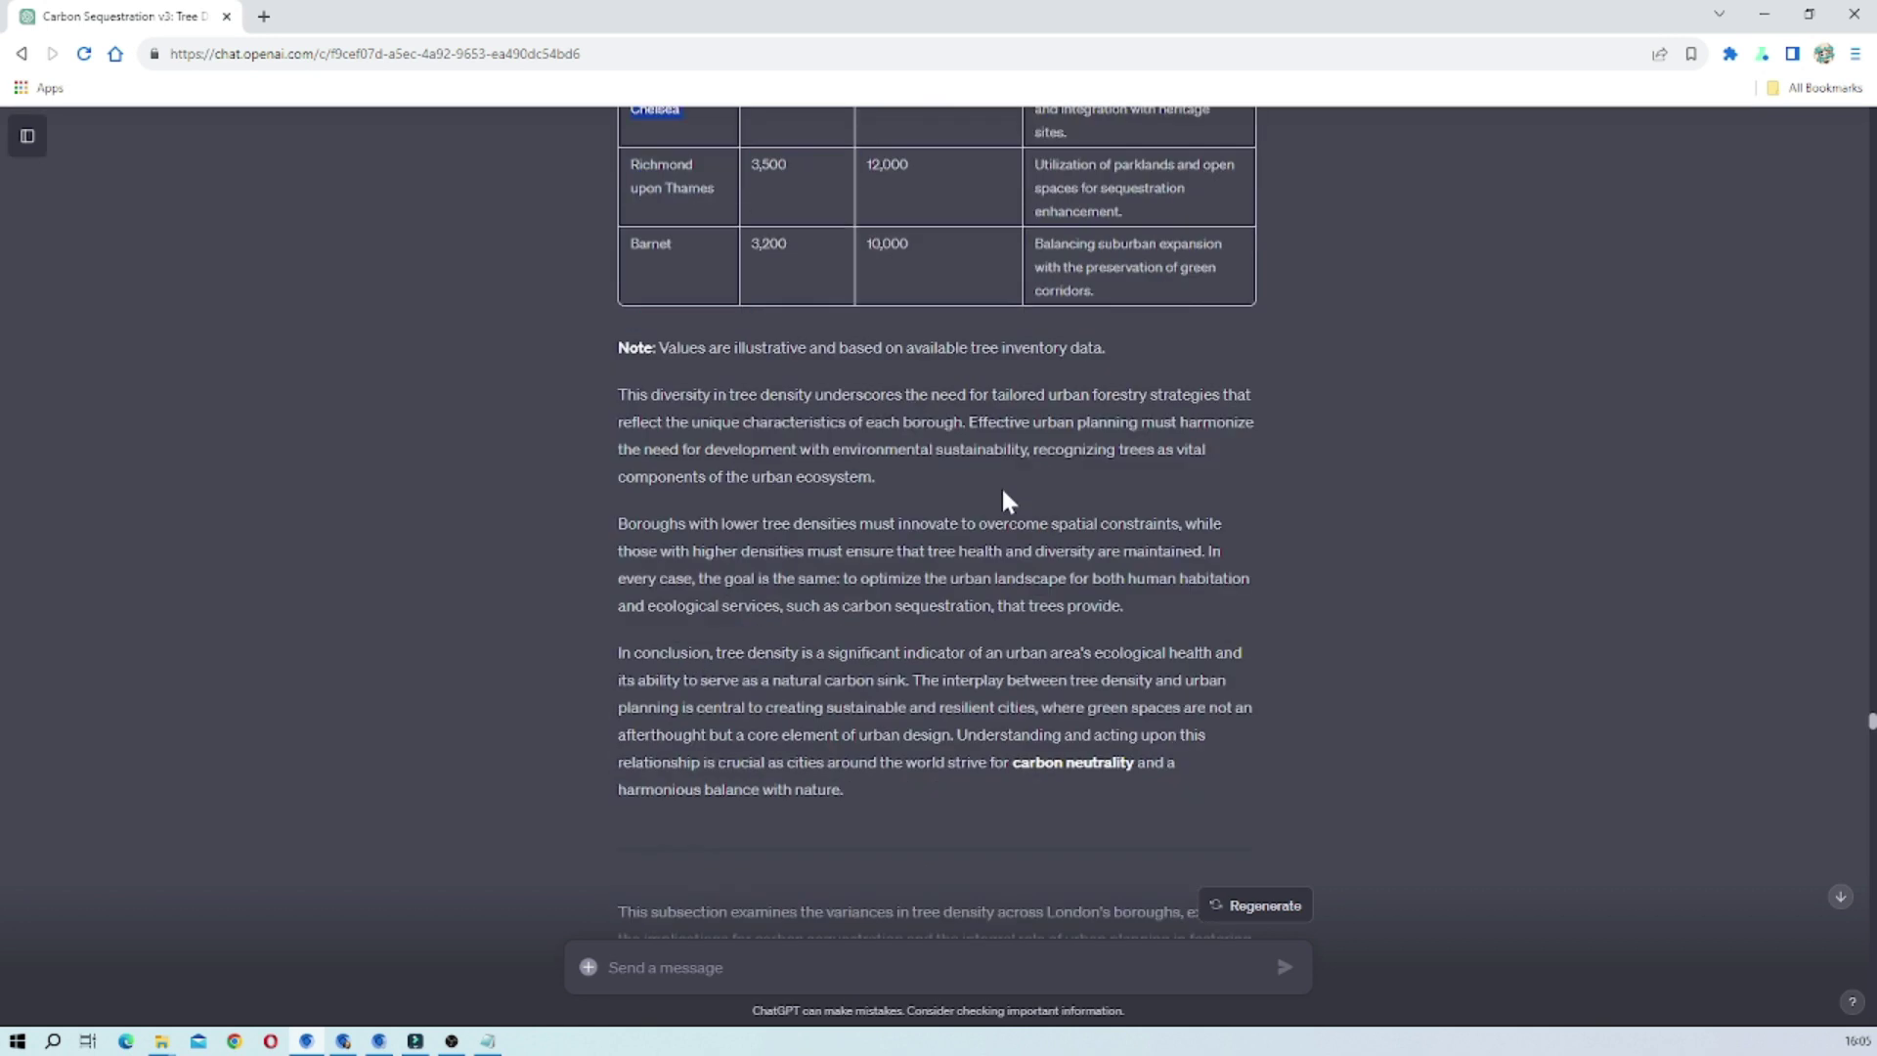
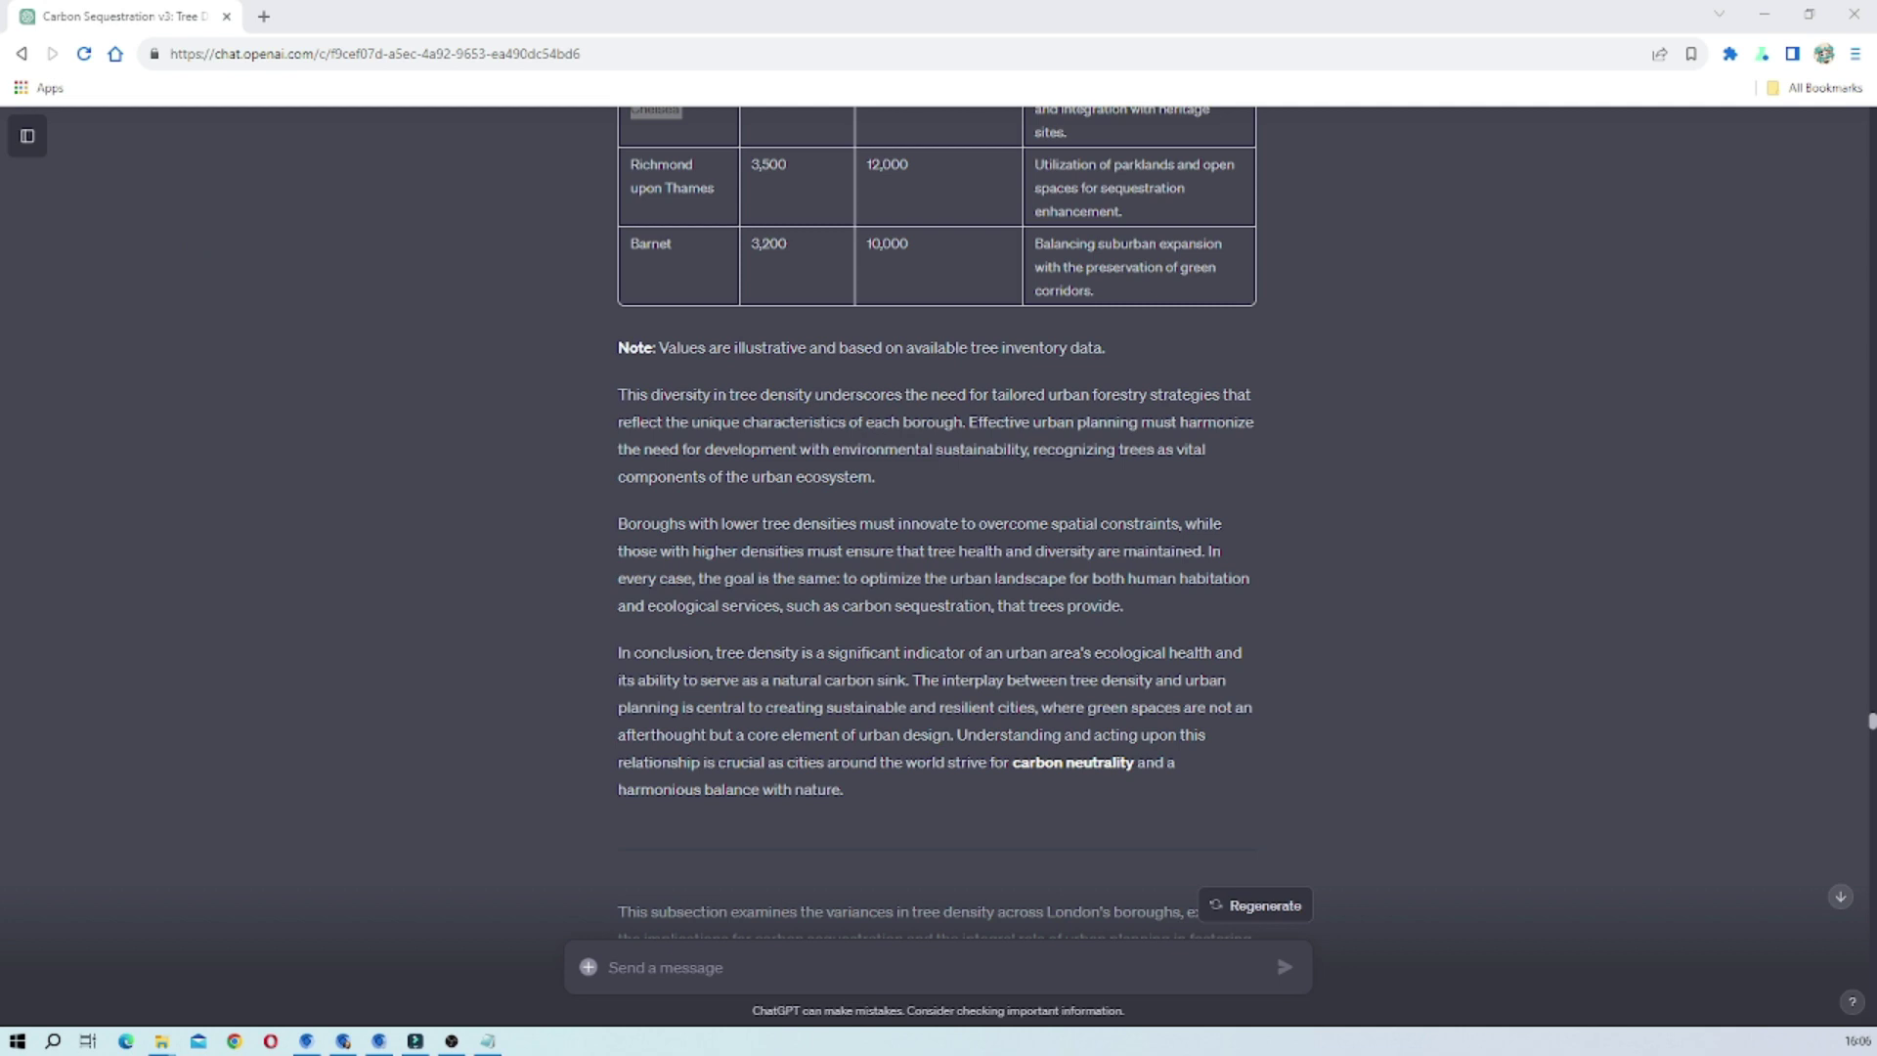
Step: Skim the Species Strategy prompt and its generated response through to the request for a Borough of Enfield study
scroll(1098, 624, down, 6)
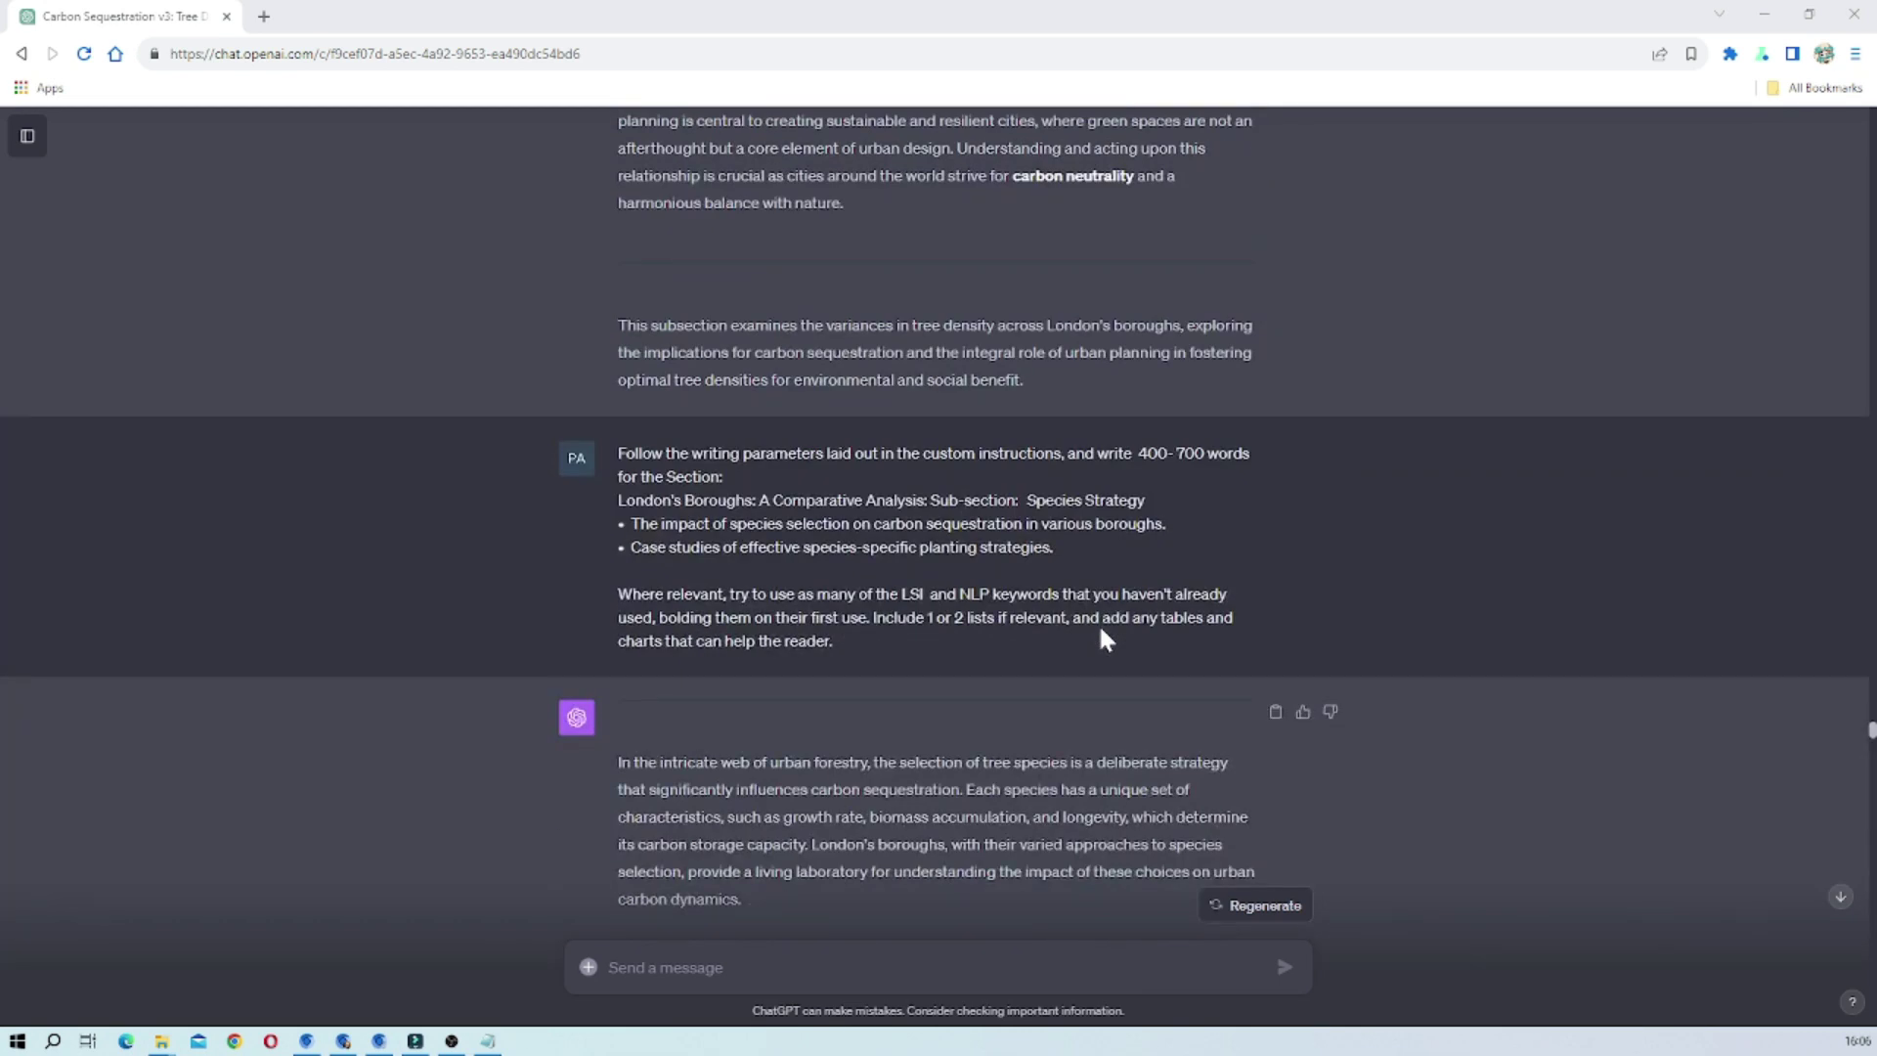
scroll(1102, 637, down, 1)
scroll(1102, 638, down, 1)
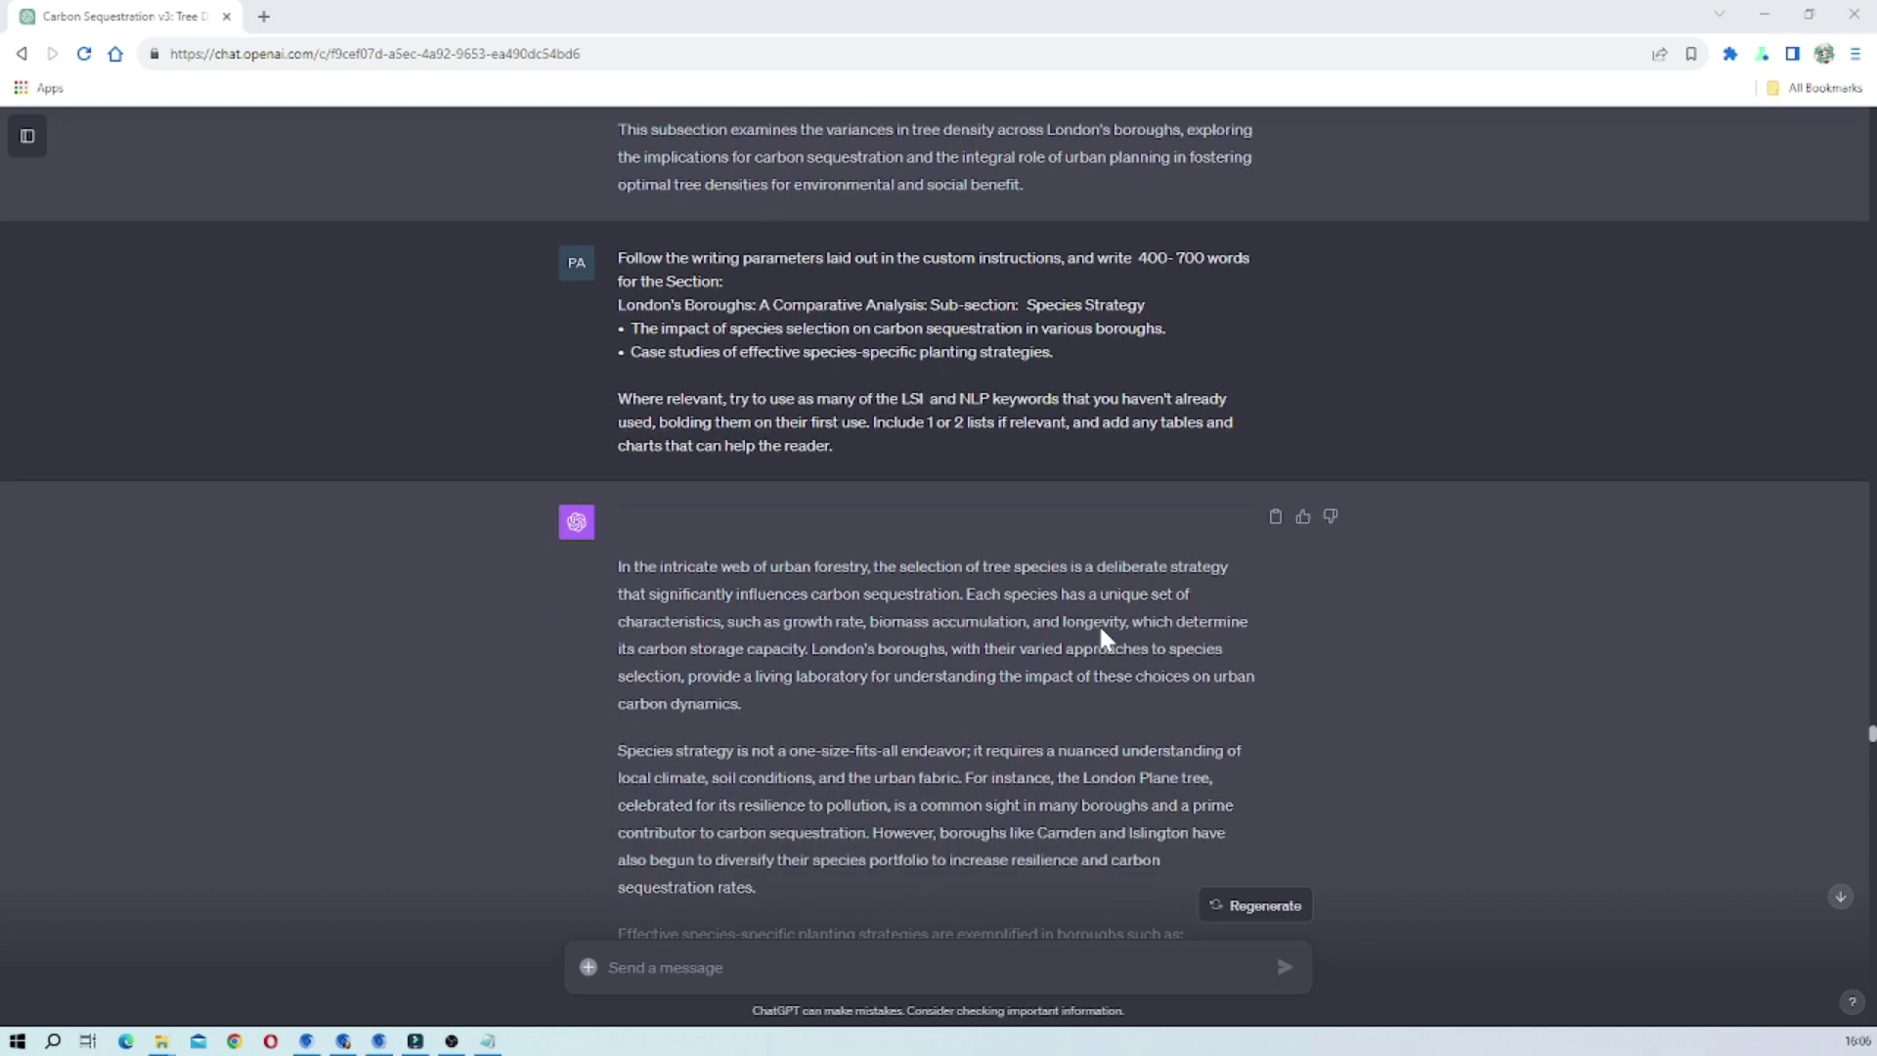
scroll(1102, 635, down, 15)
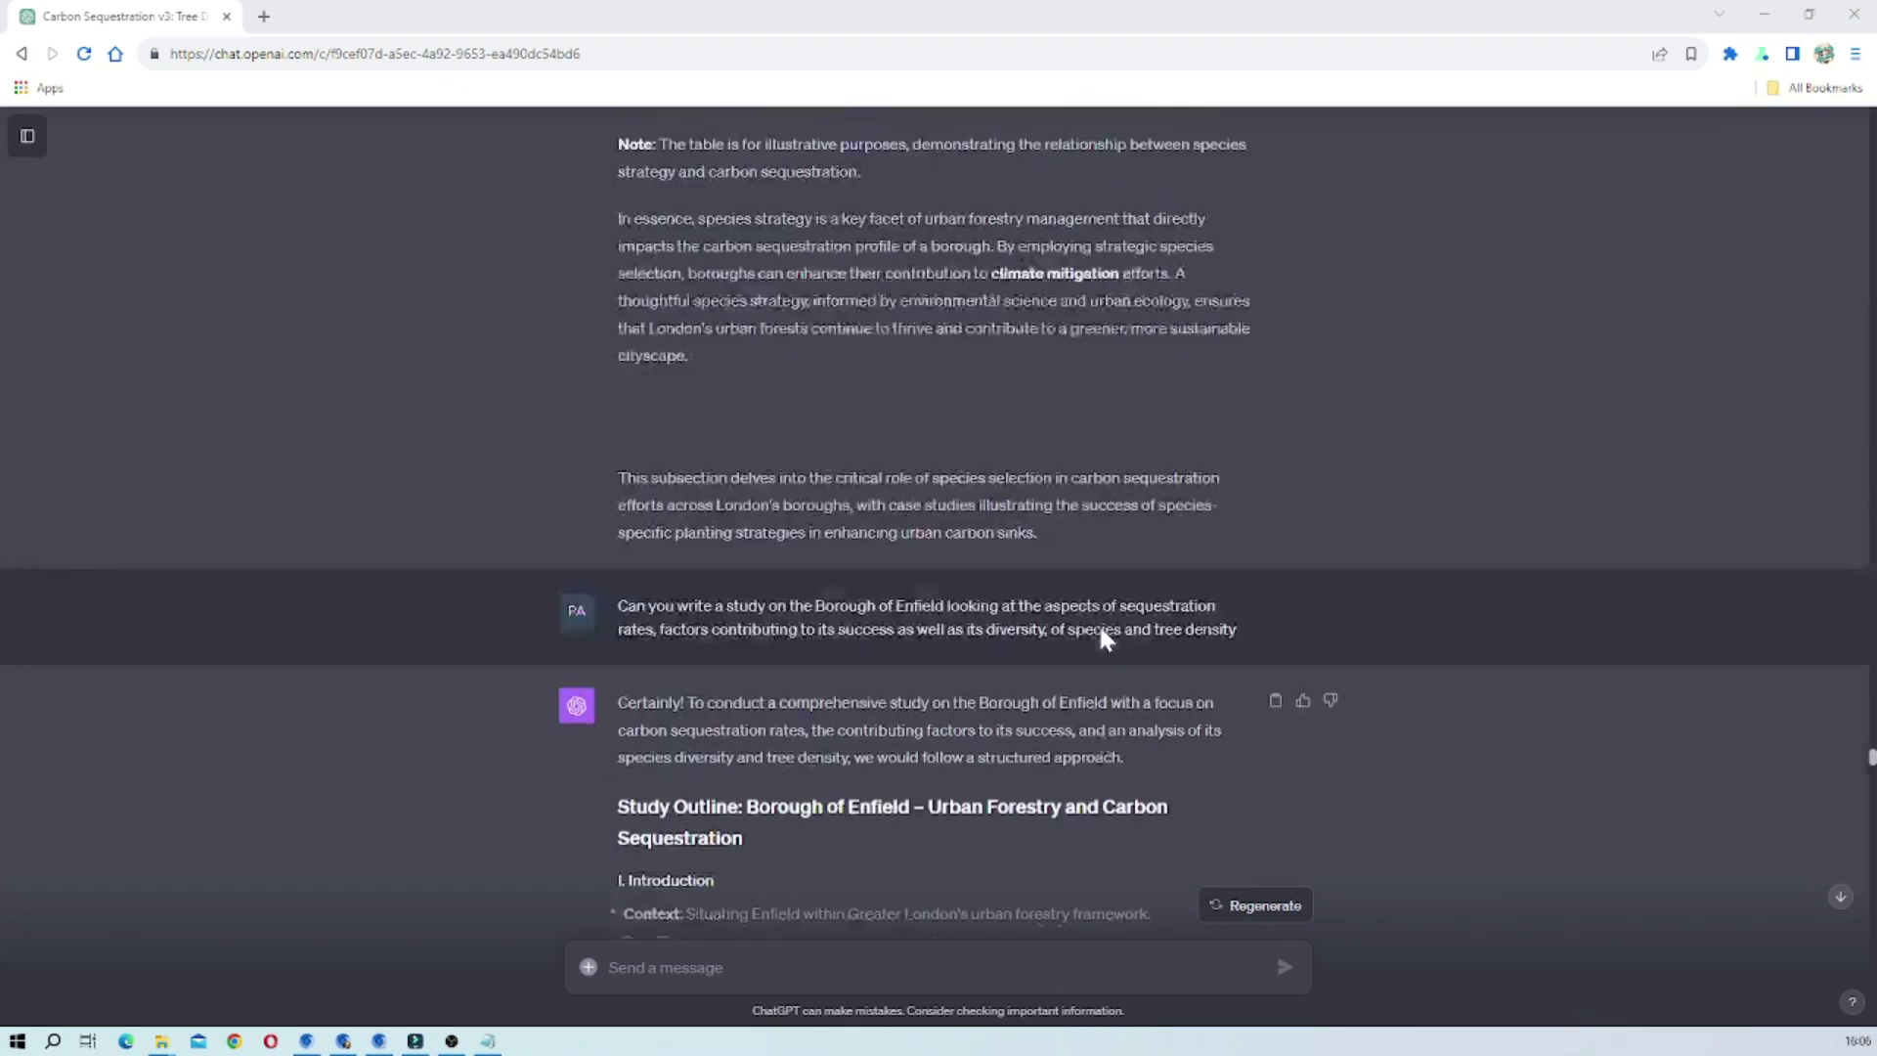
scroll(1101, 630, up, 1)
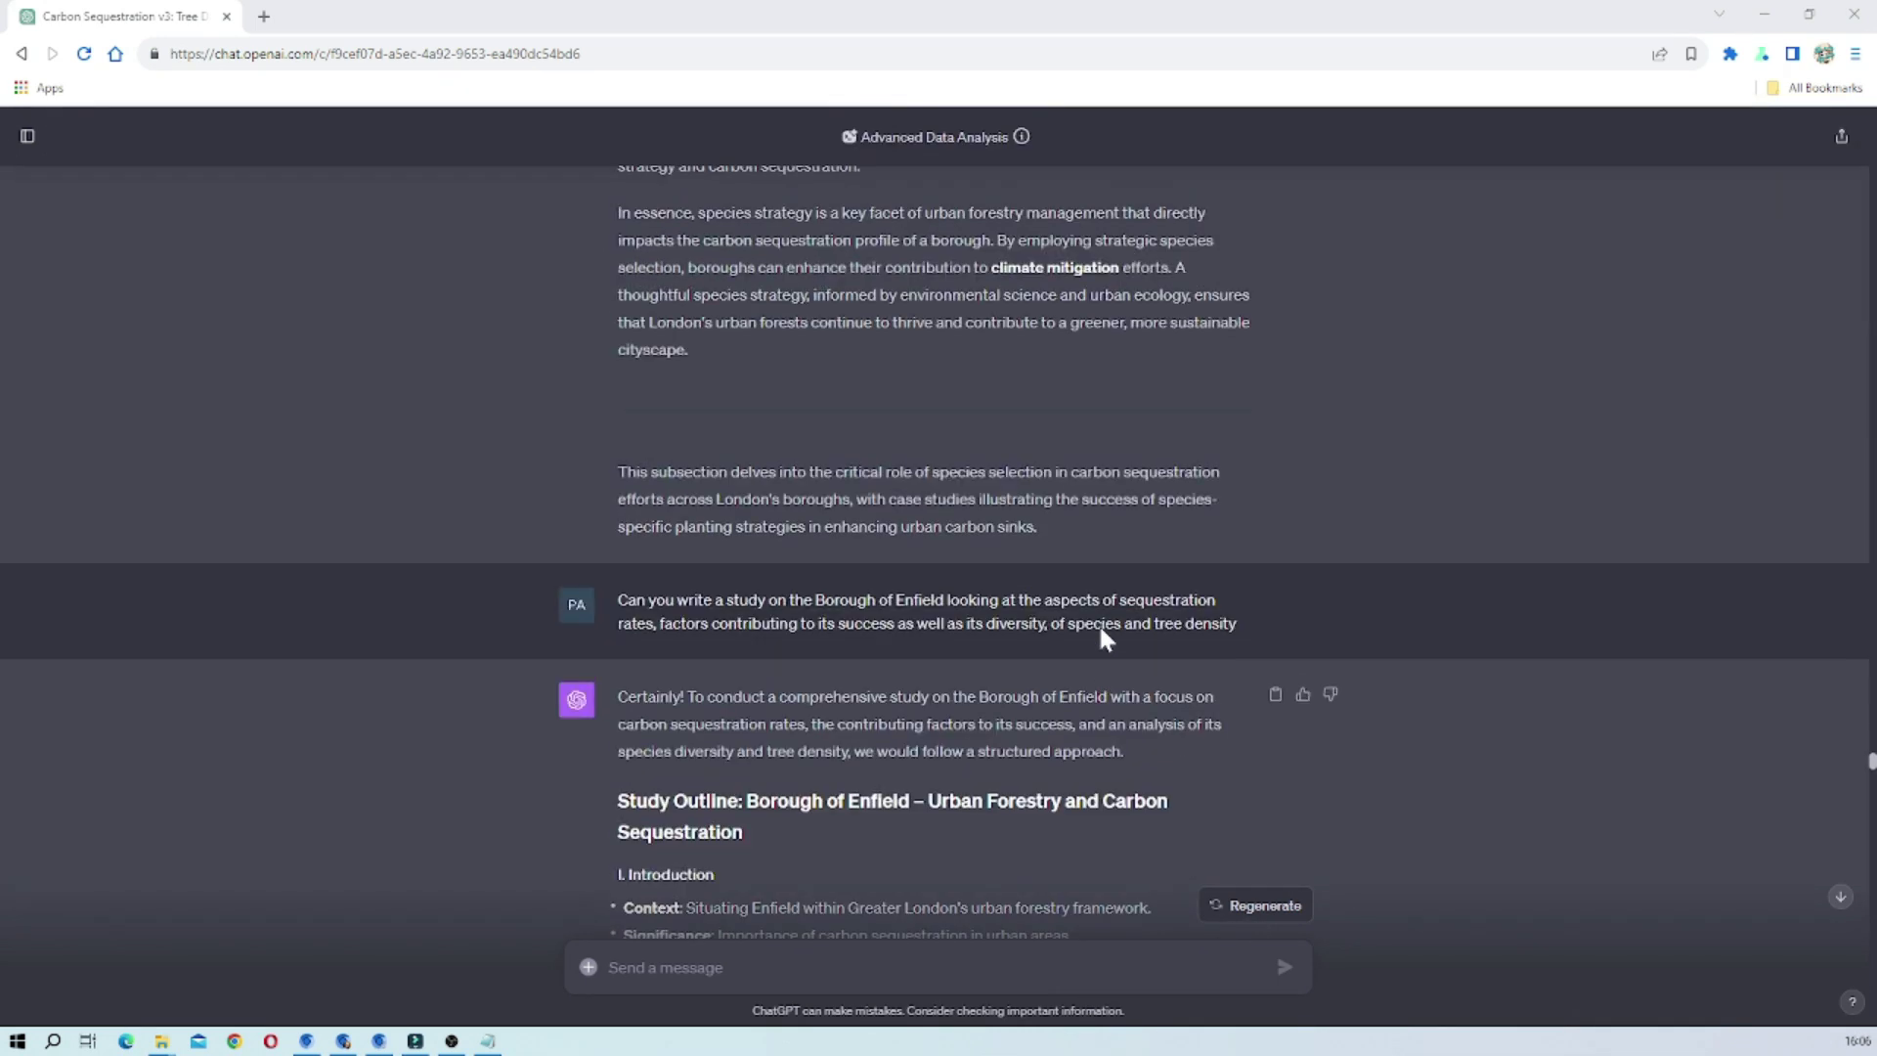
Step: Highlight the prompt requesting a study on the Borough of Enfield and skim the study outline generated for it
drag(657, 600, 1261, 604)
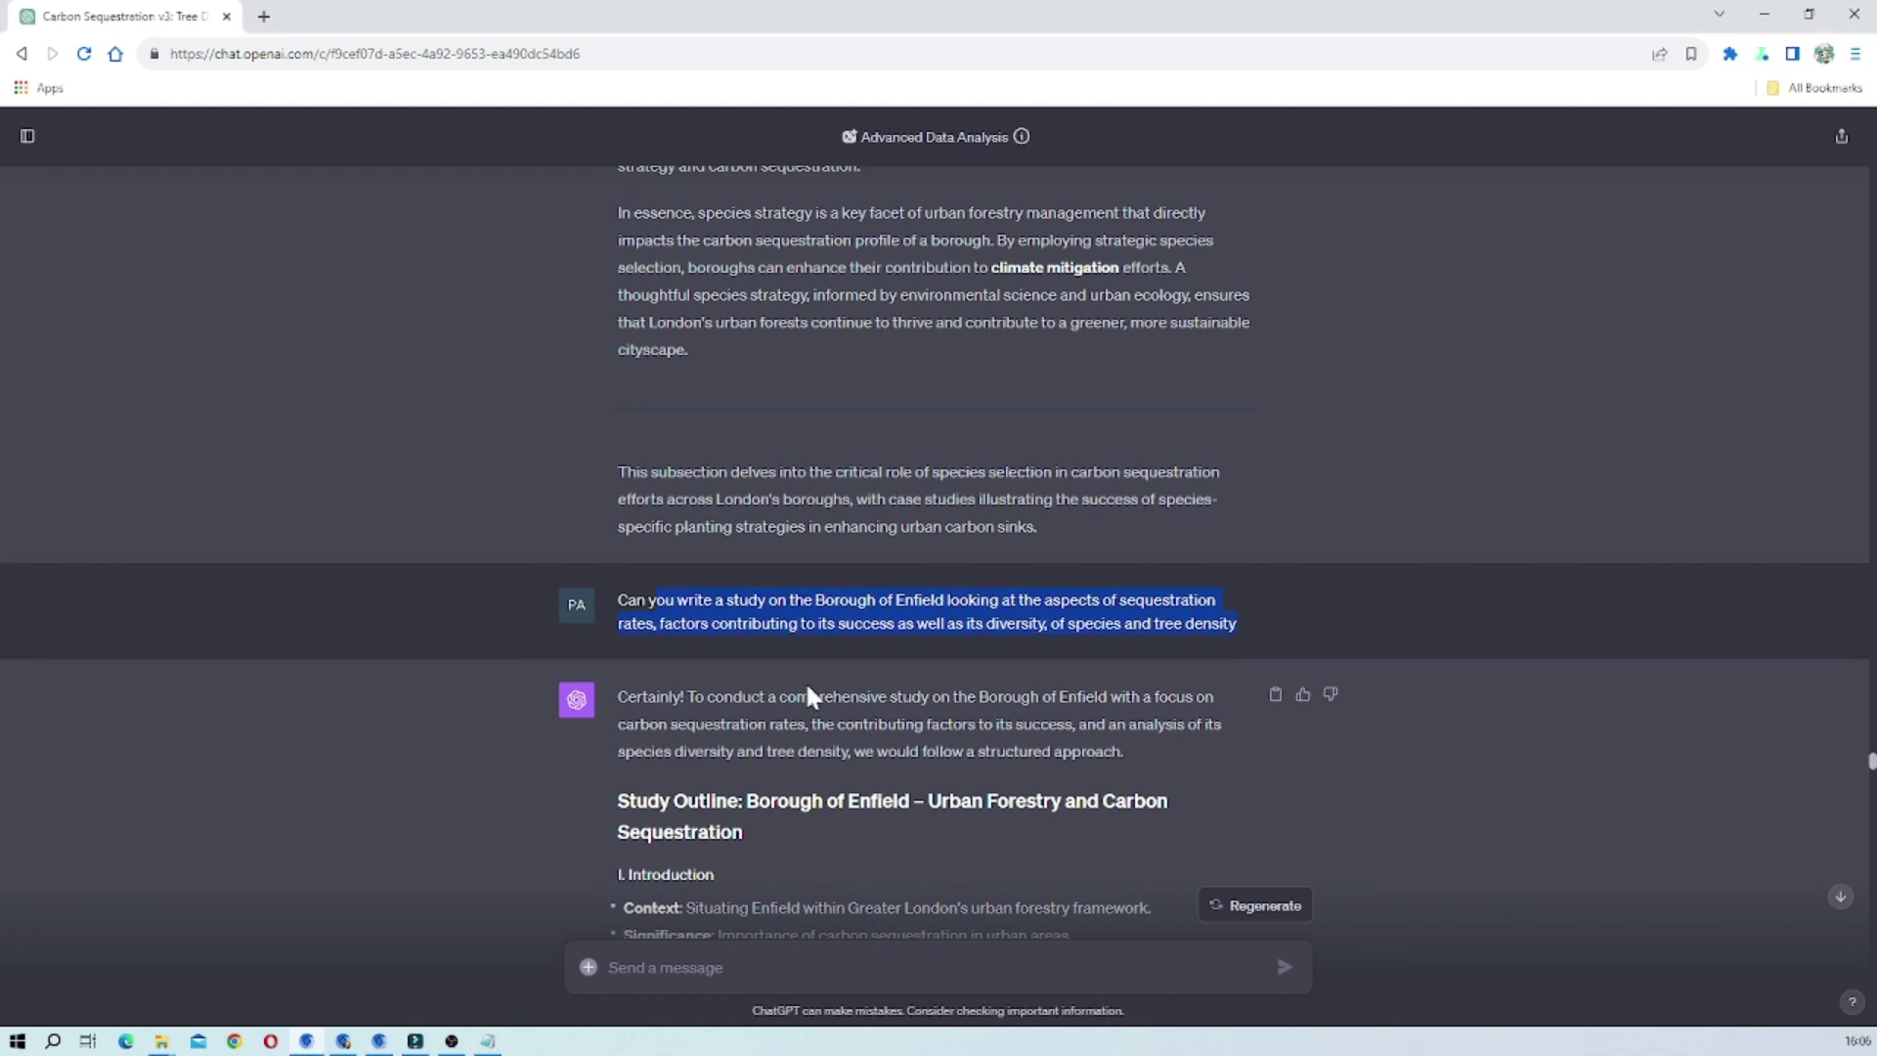
scroll(808, 692, down, 3)
scroll(806, 694, down, 8)
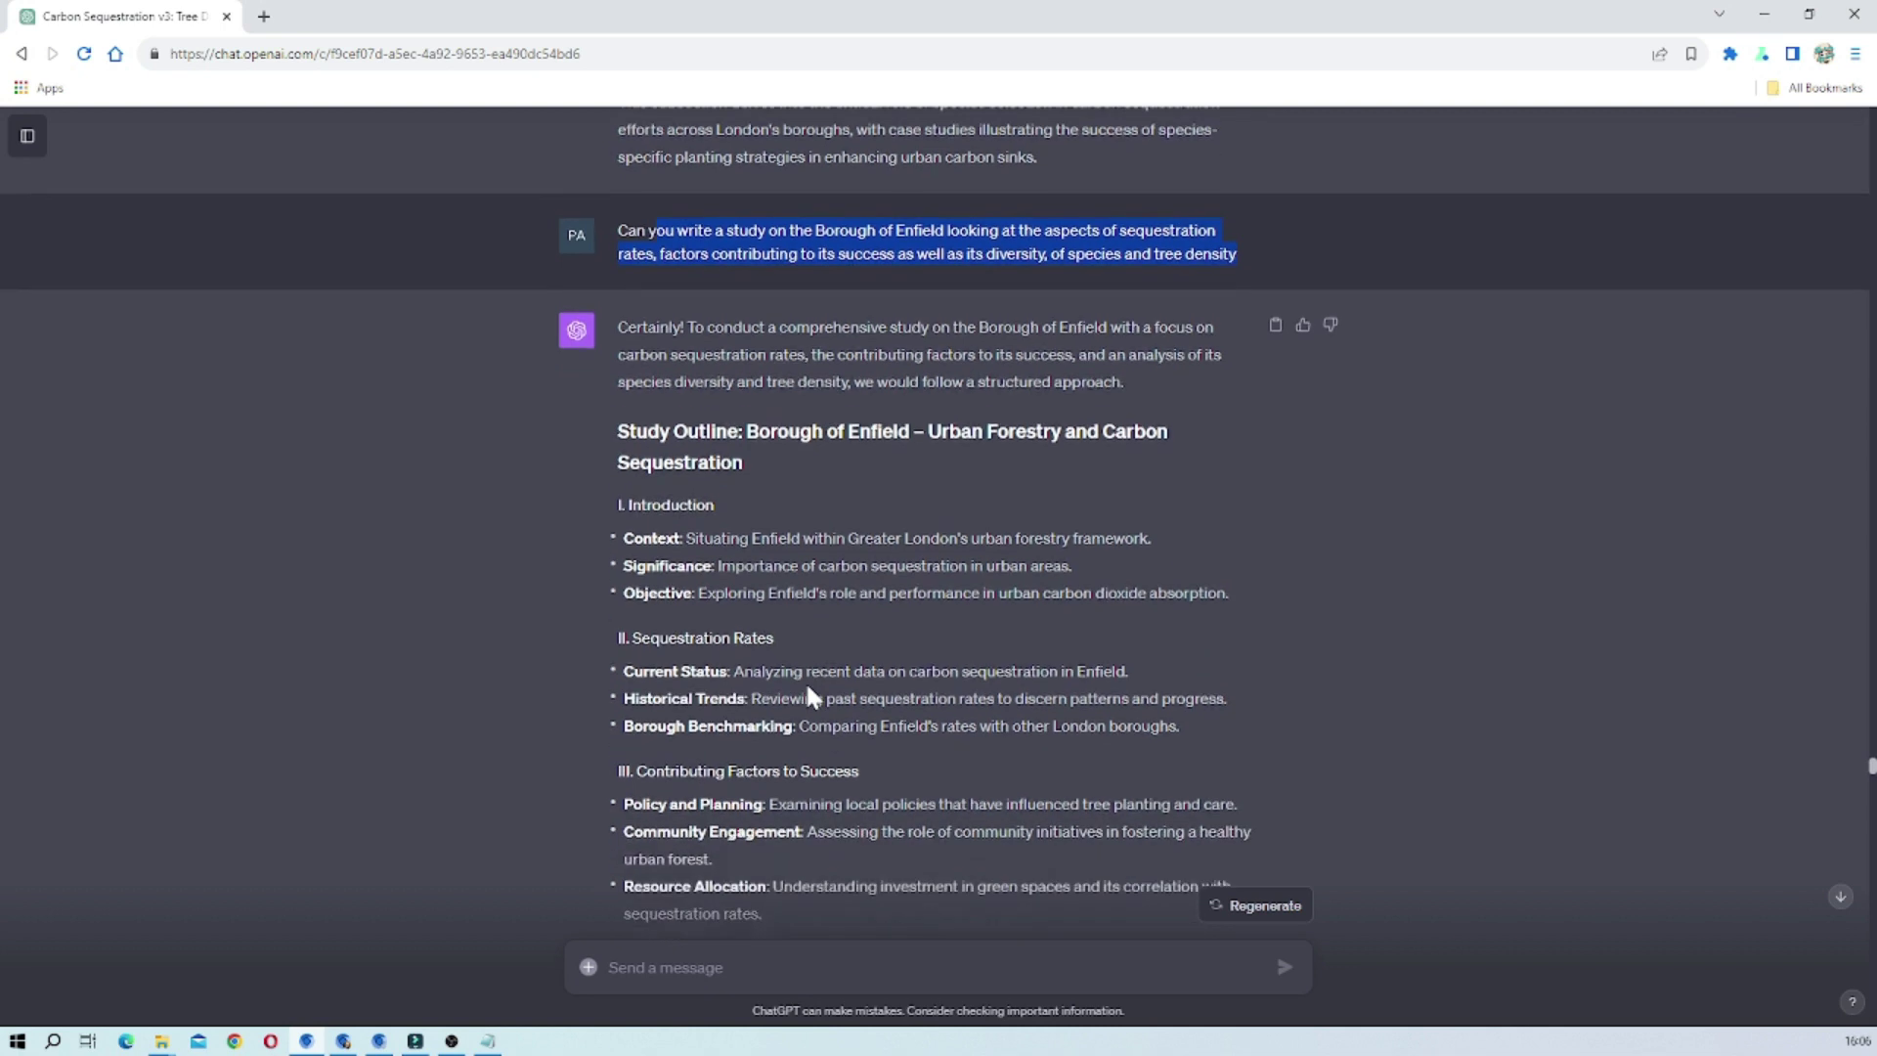
scroll(739, 452, down, 10)
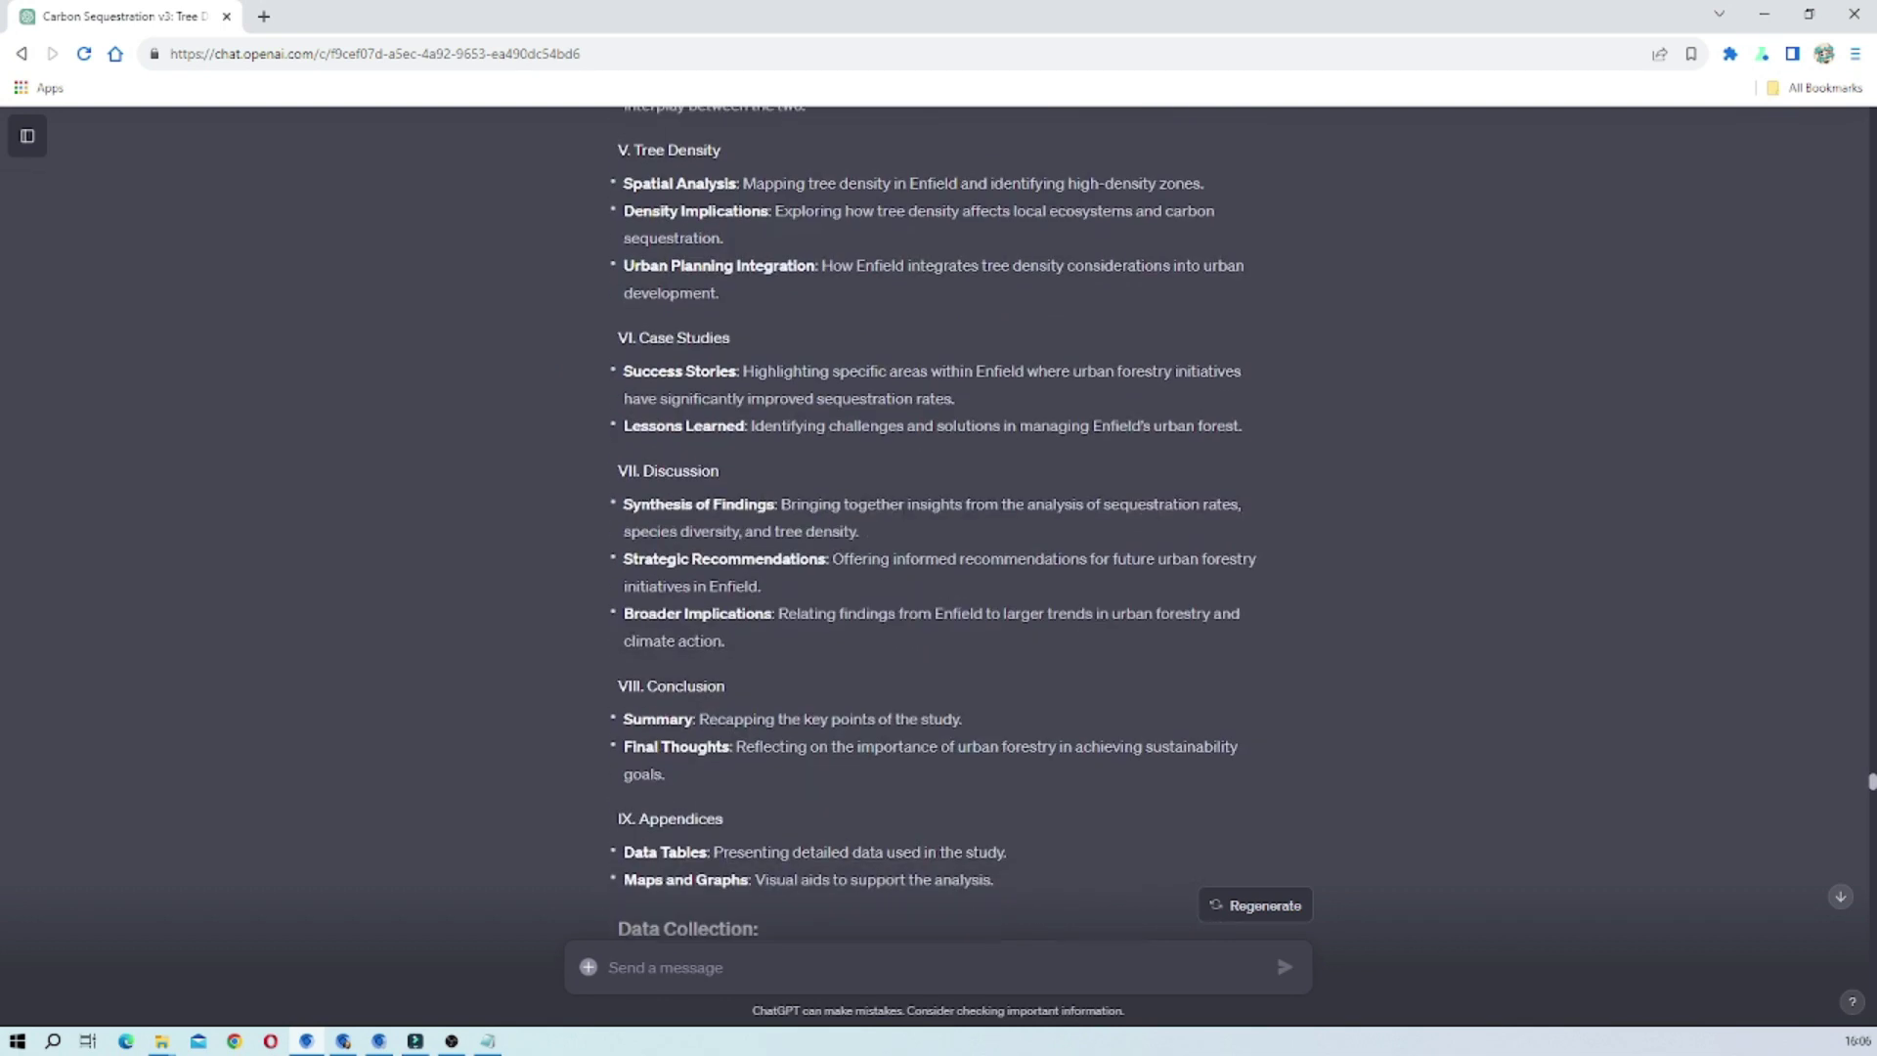
scroll(735, 438, up, 20)
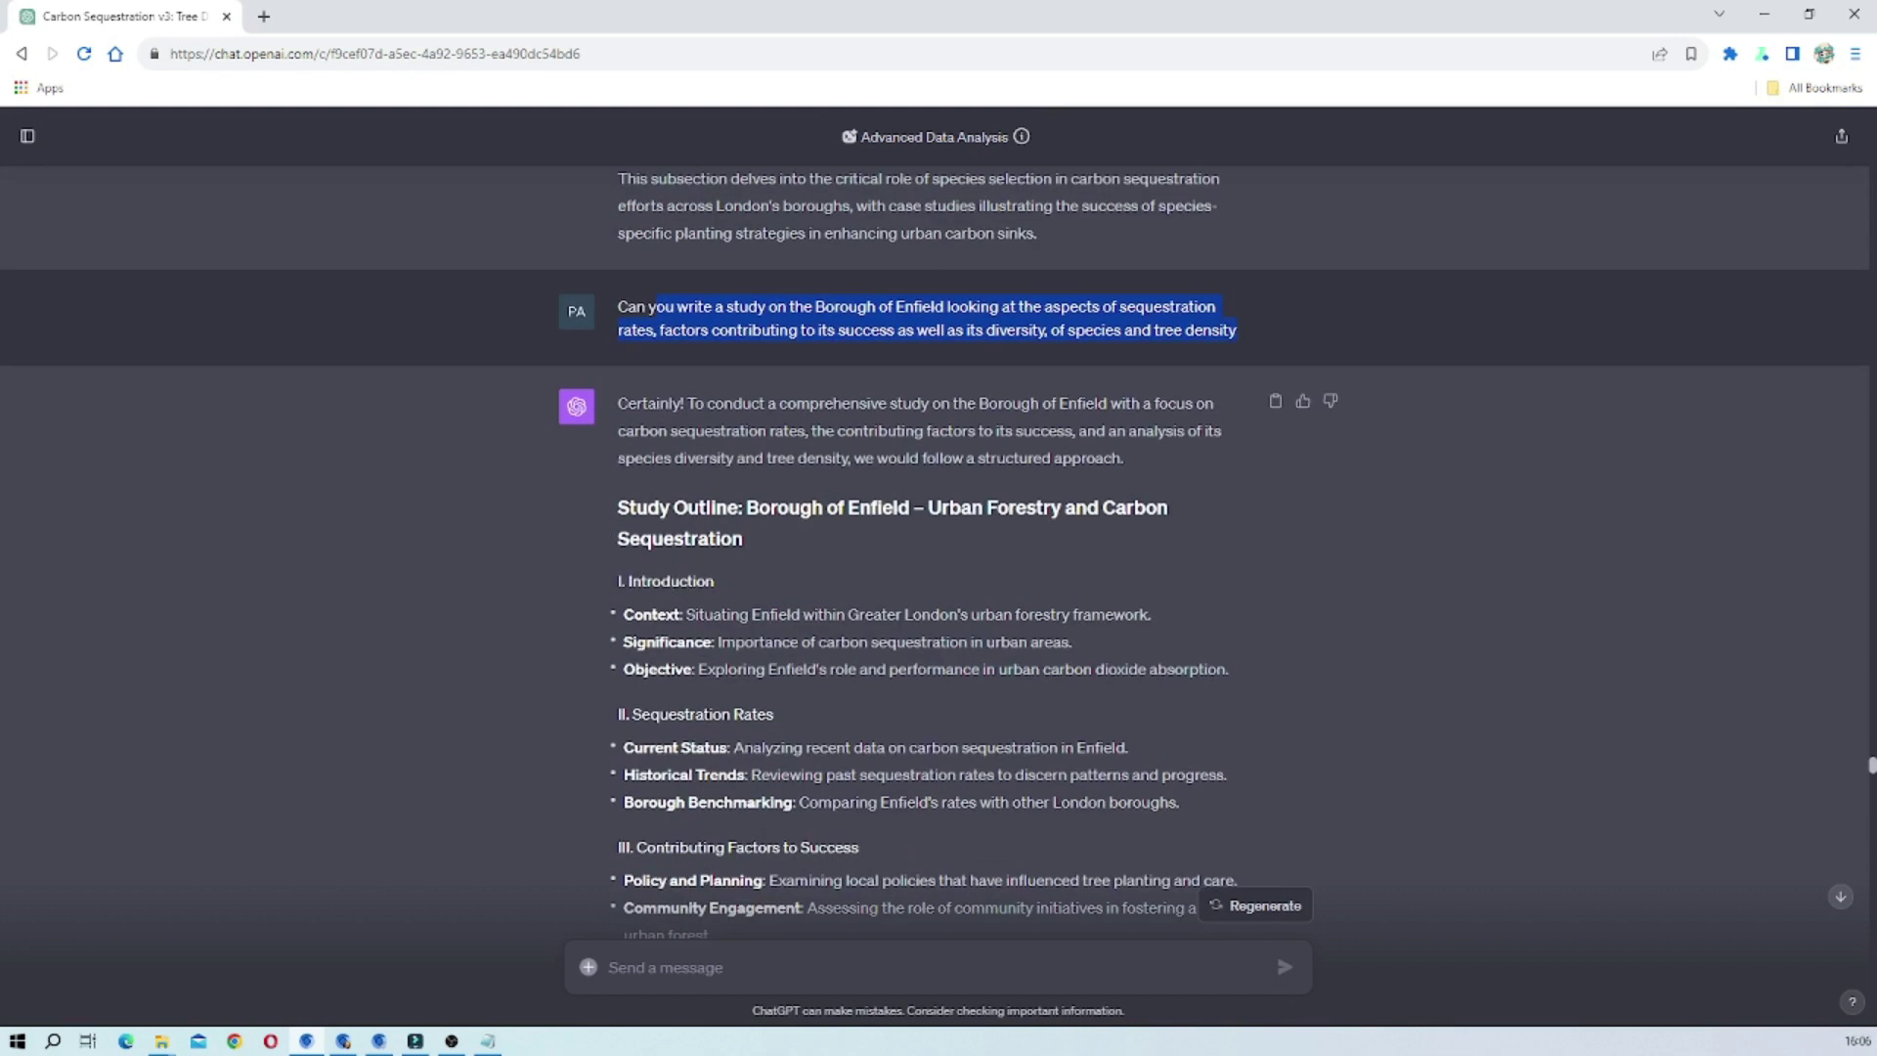
Step: Read the Enfield study outline from its introduction through the data collection, methodology, limitations and future research sections
drag(618, 403, 811, 747)
scroll(812, 746, down, 4)
scroll(850, 619, down, 7)
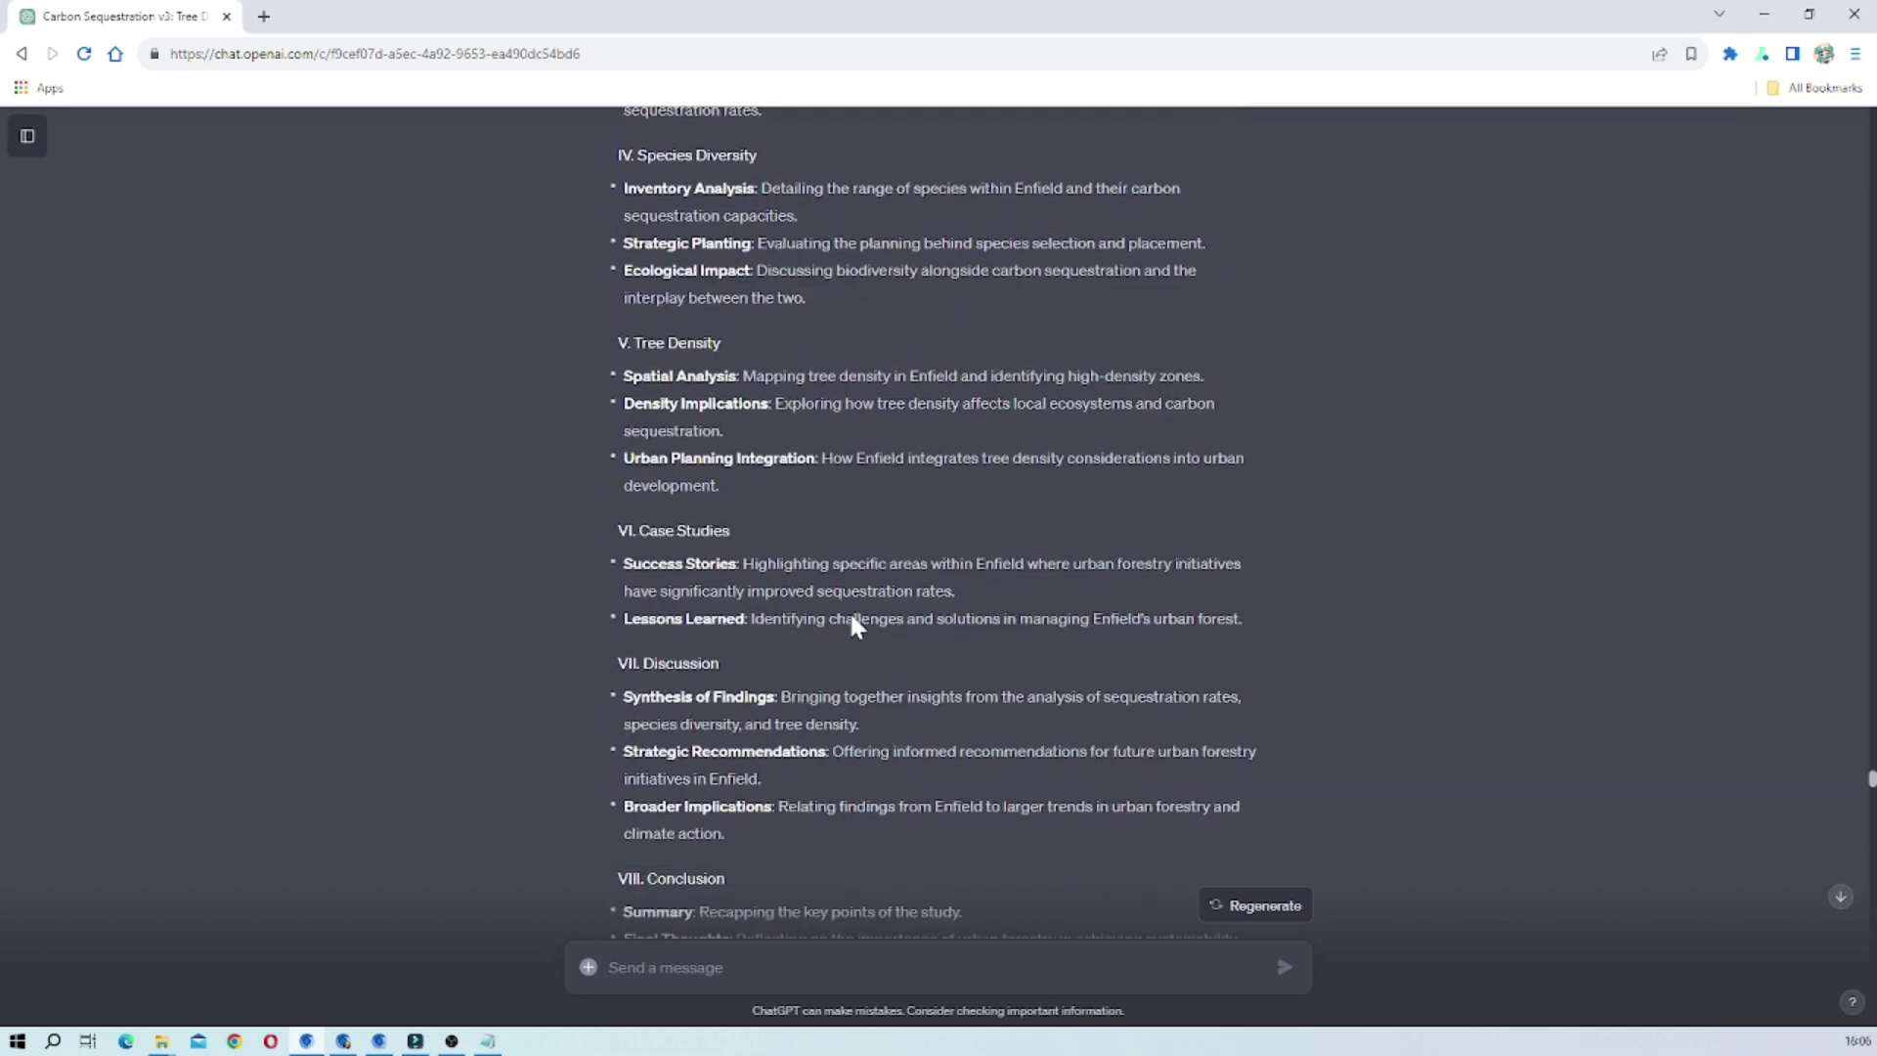
scroll(849, 610, down, 8)
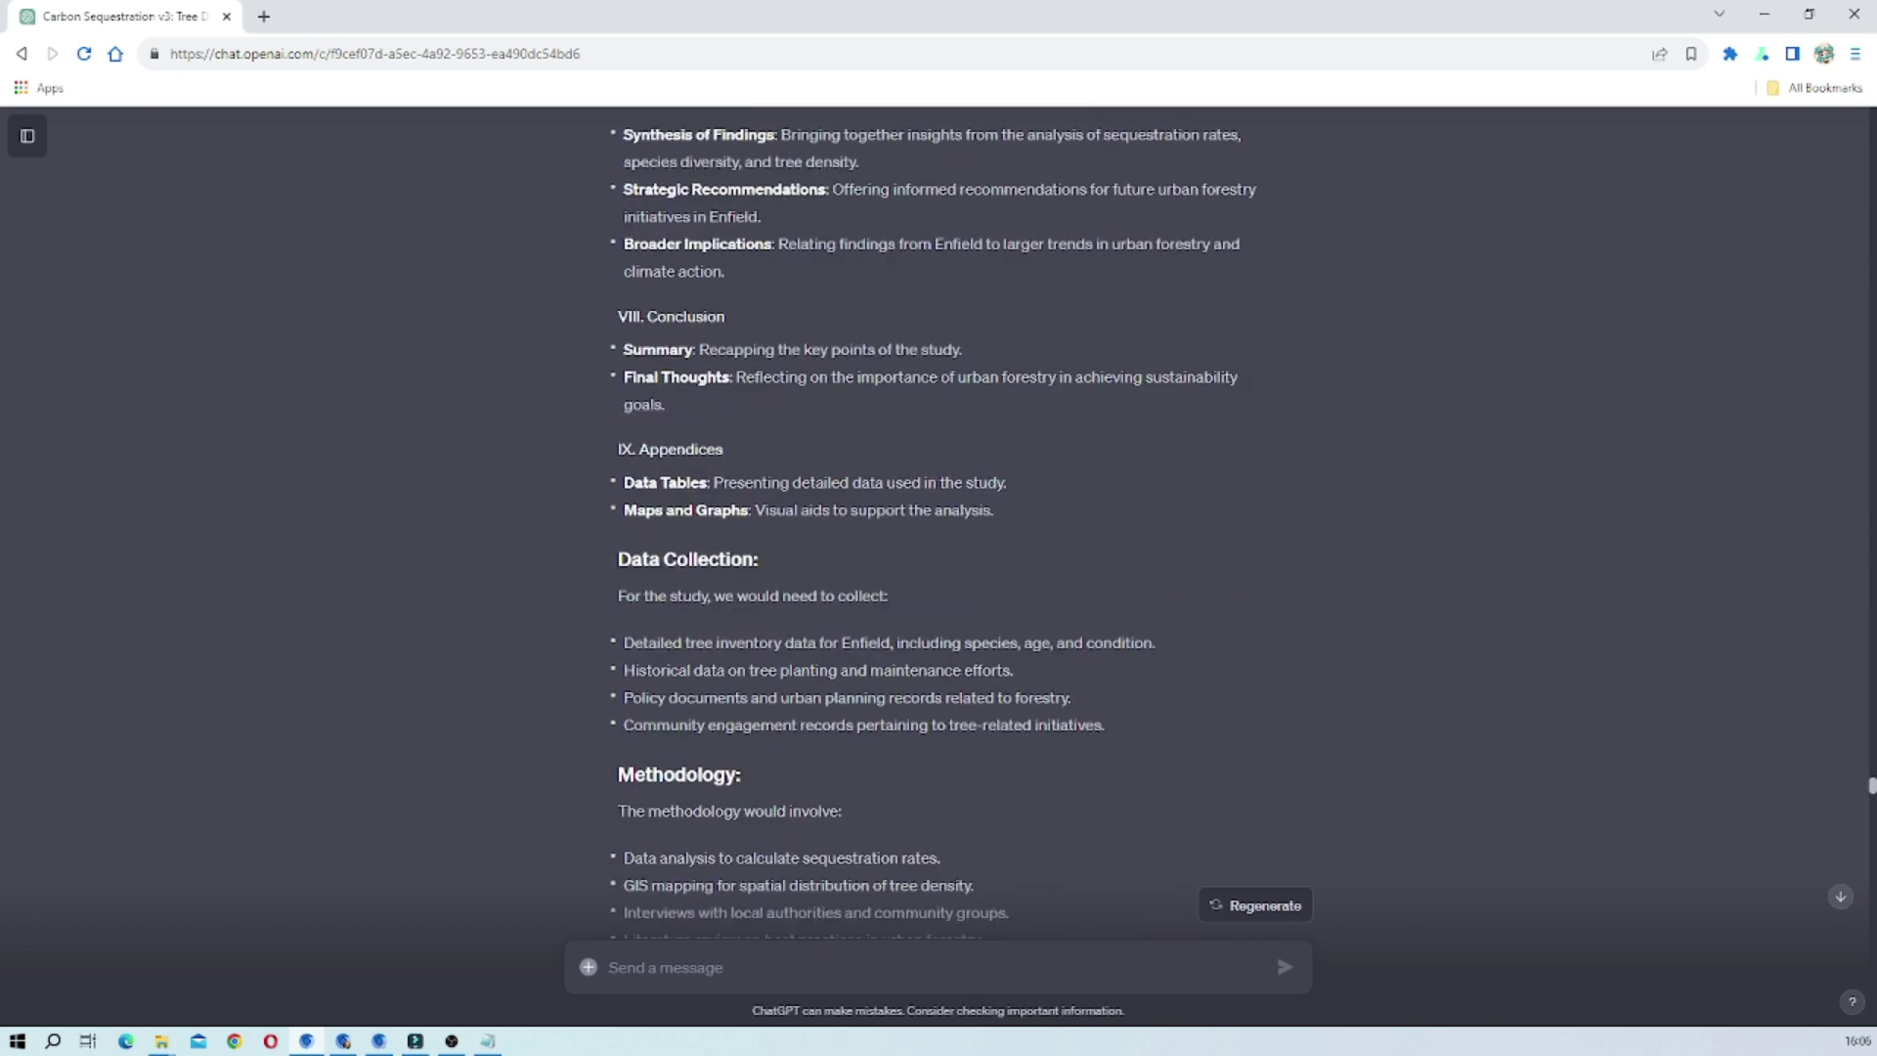
scroll(916, 578, down, 4)
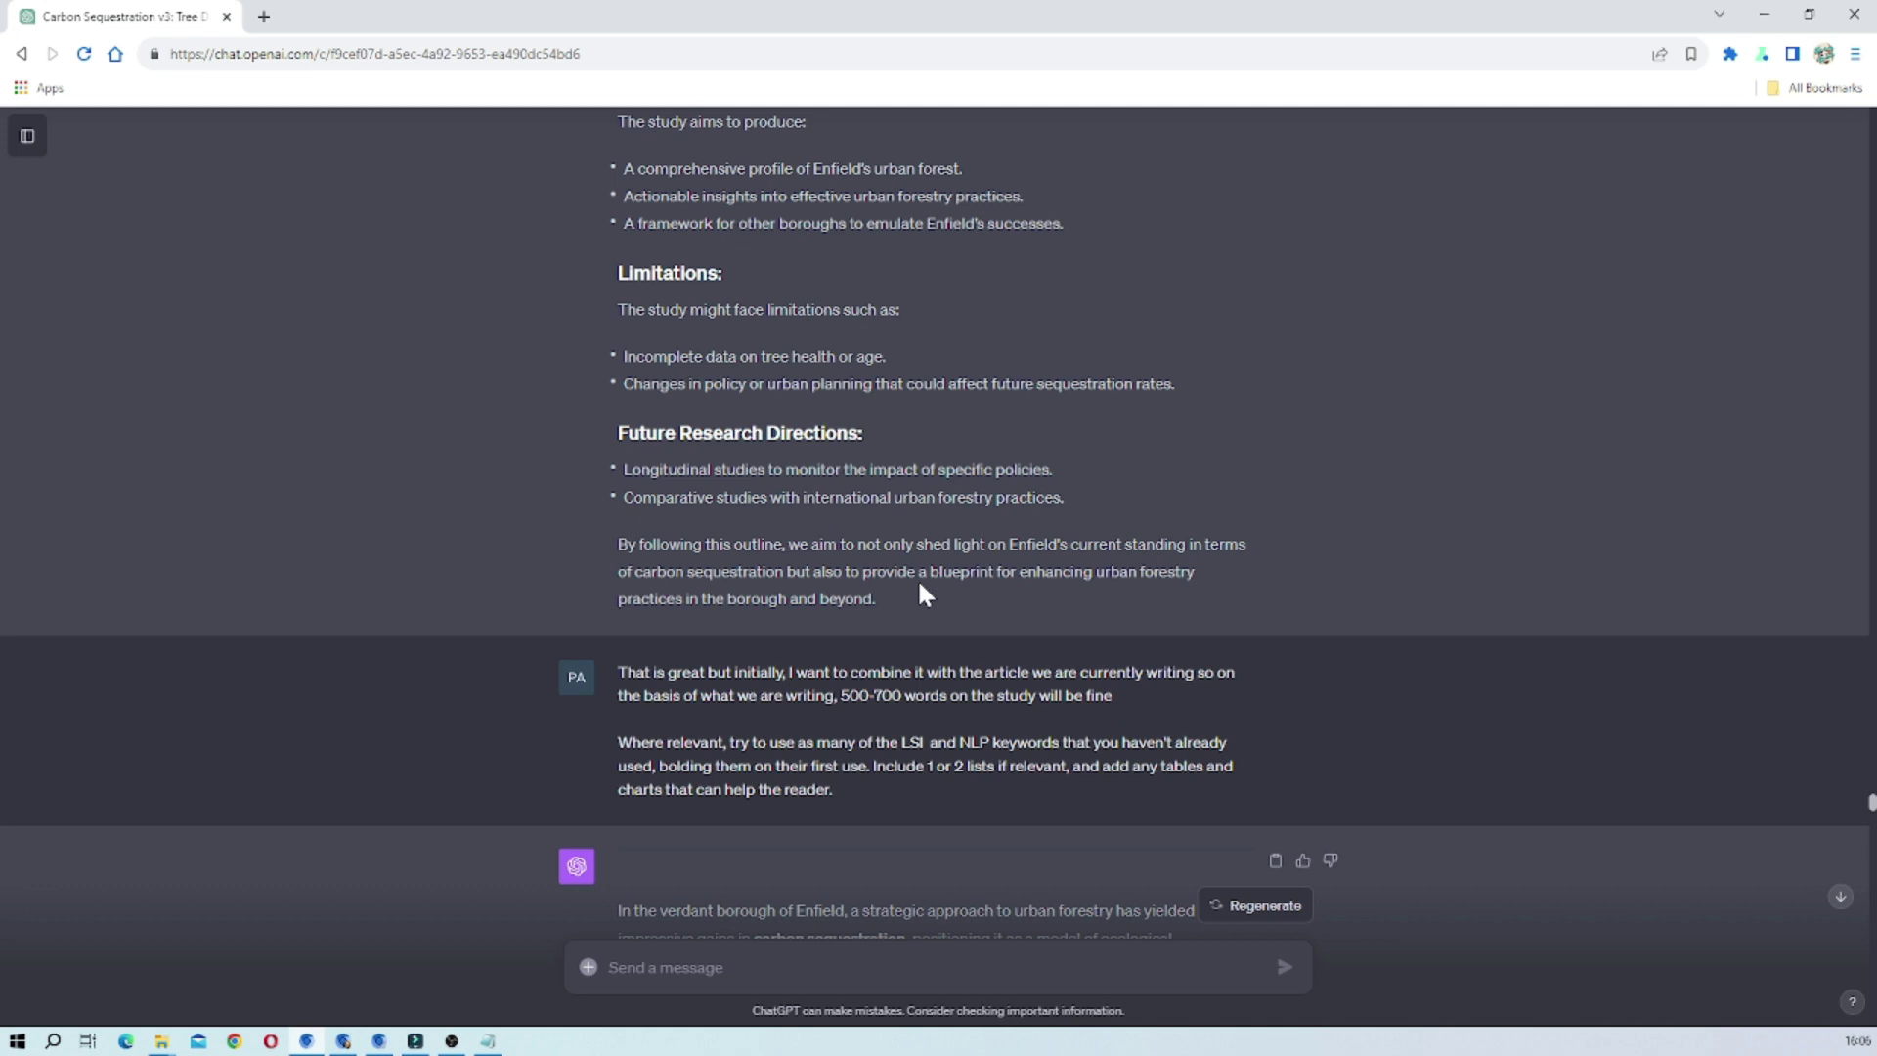
Step: Read the follow-up prompt asking for 500-700 words on the Enfield study and the opening paragraphs and table of its response
scroll(919, 579, down, 2)
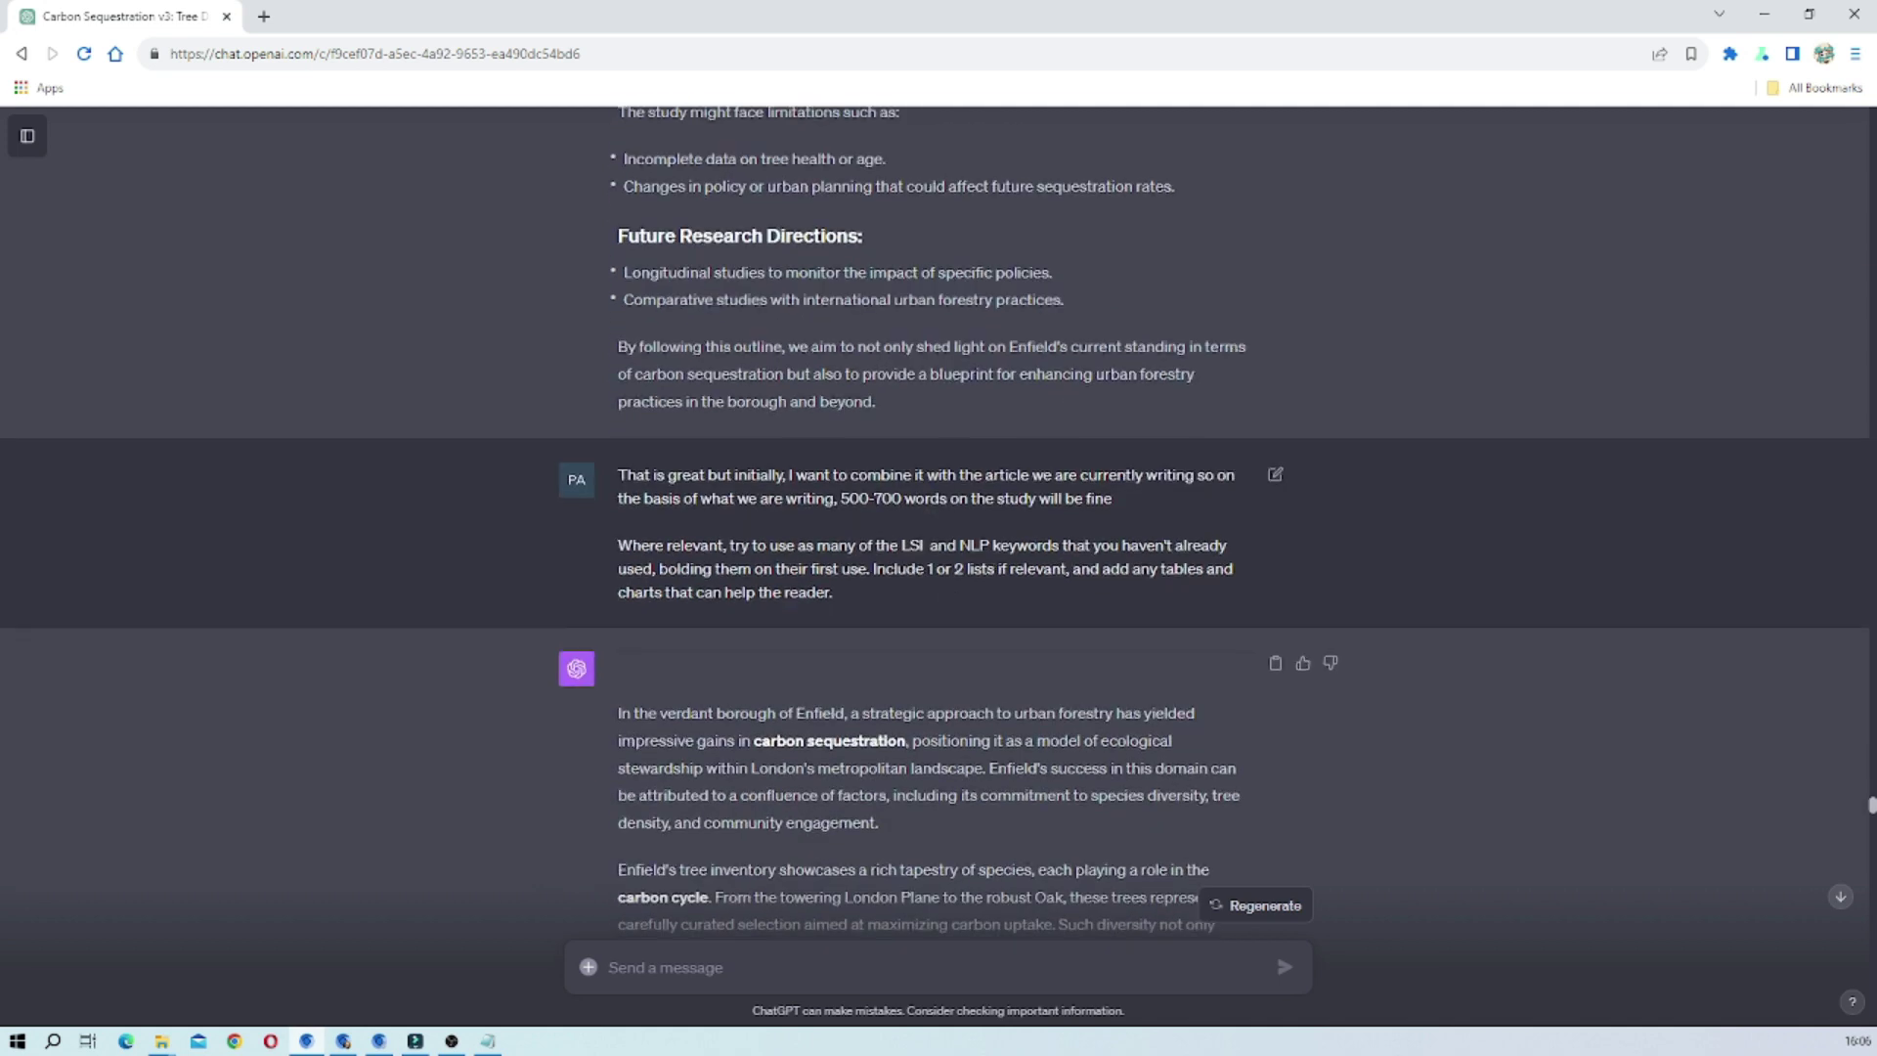
scroll(919, 576, down, 2)
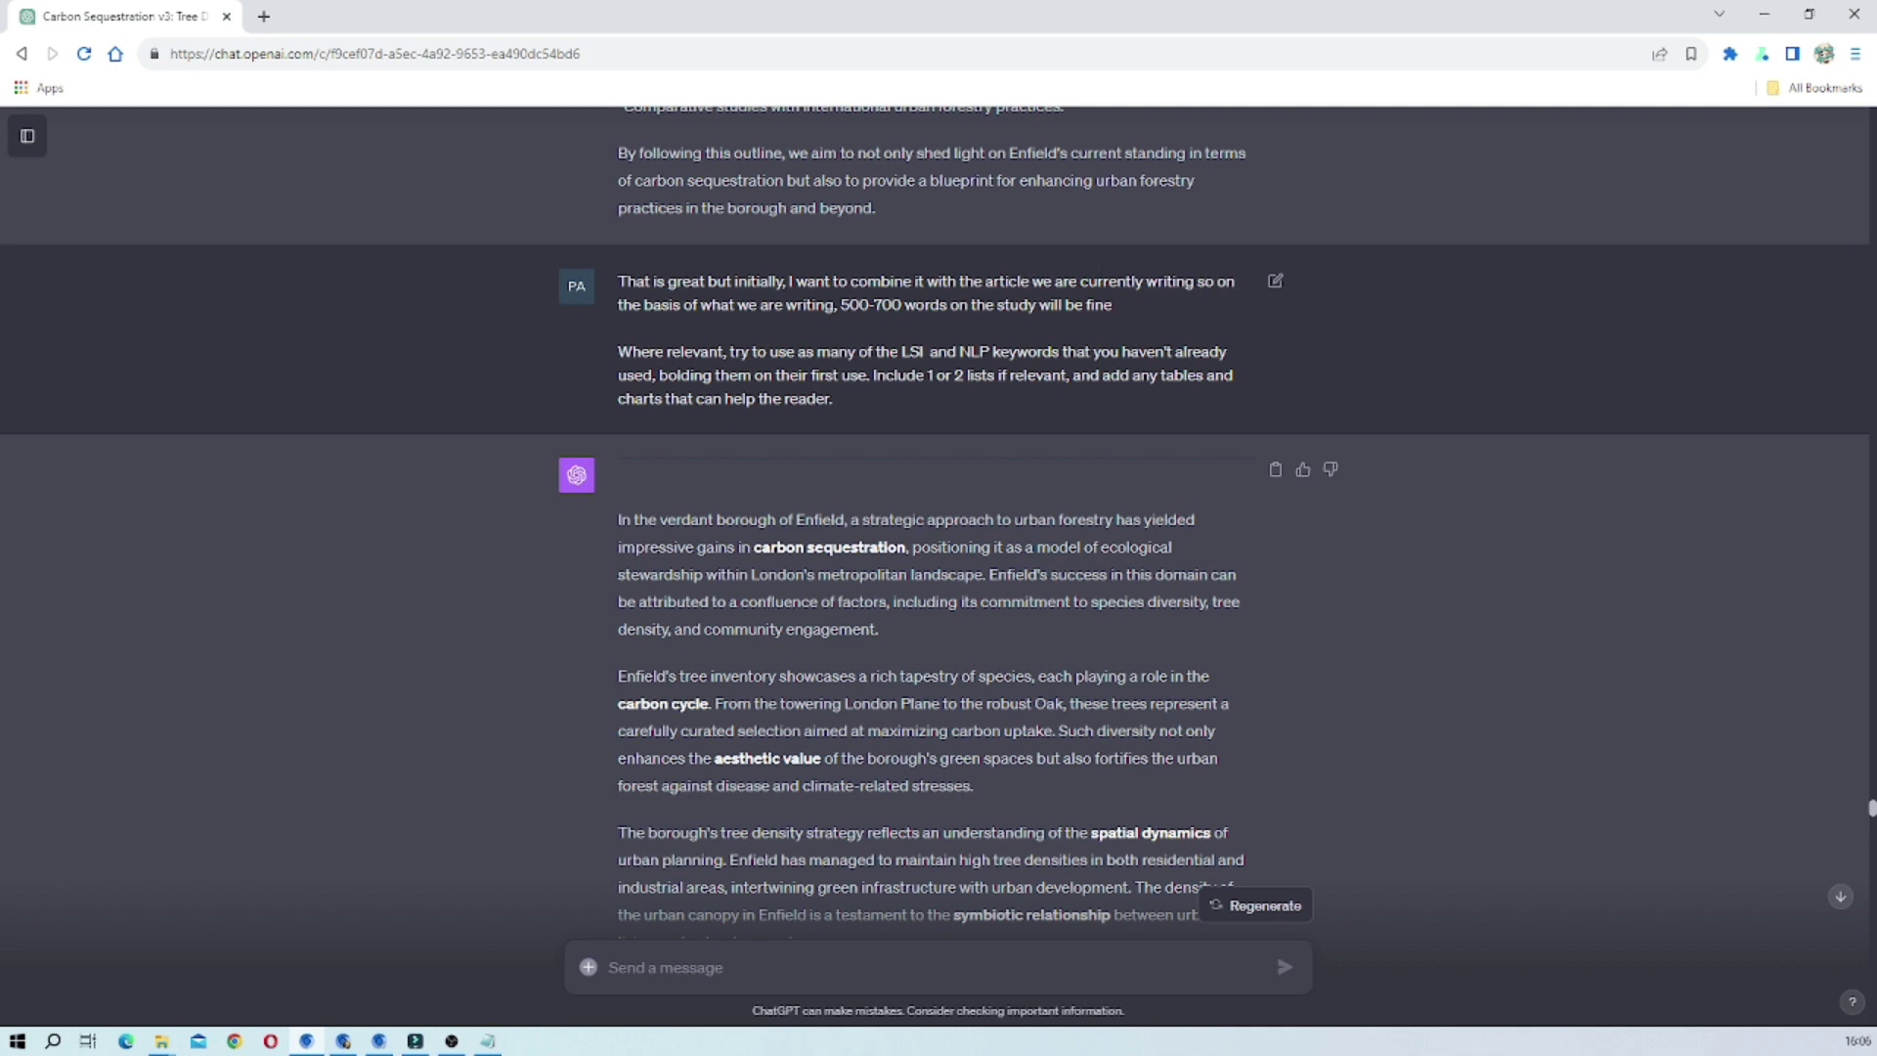
scroll(844, 384, down, 2)
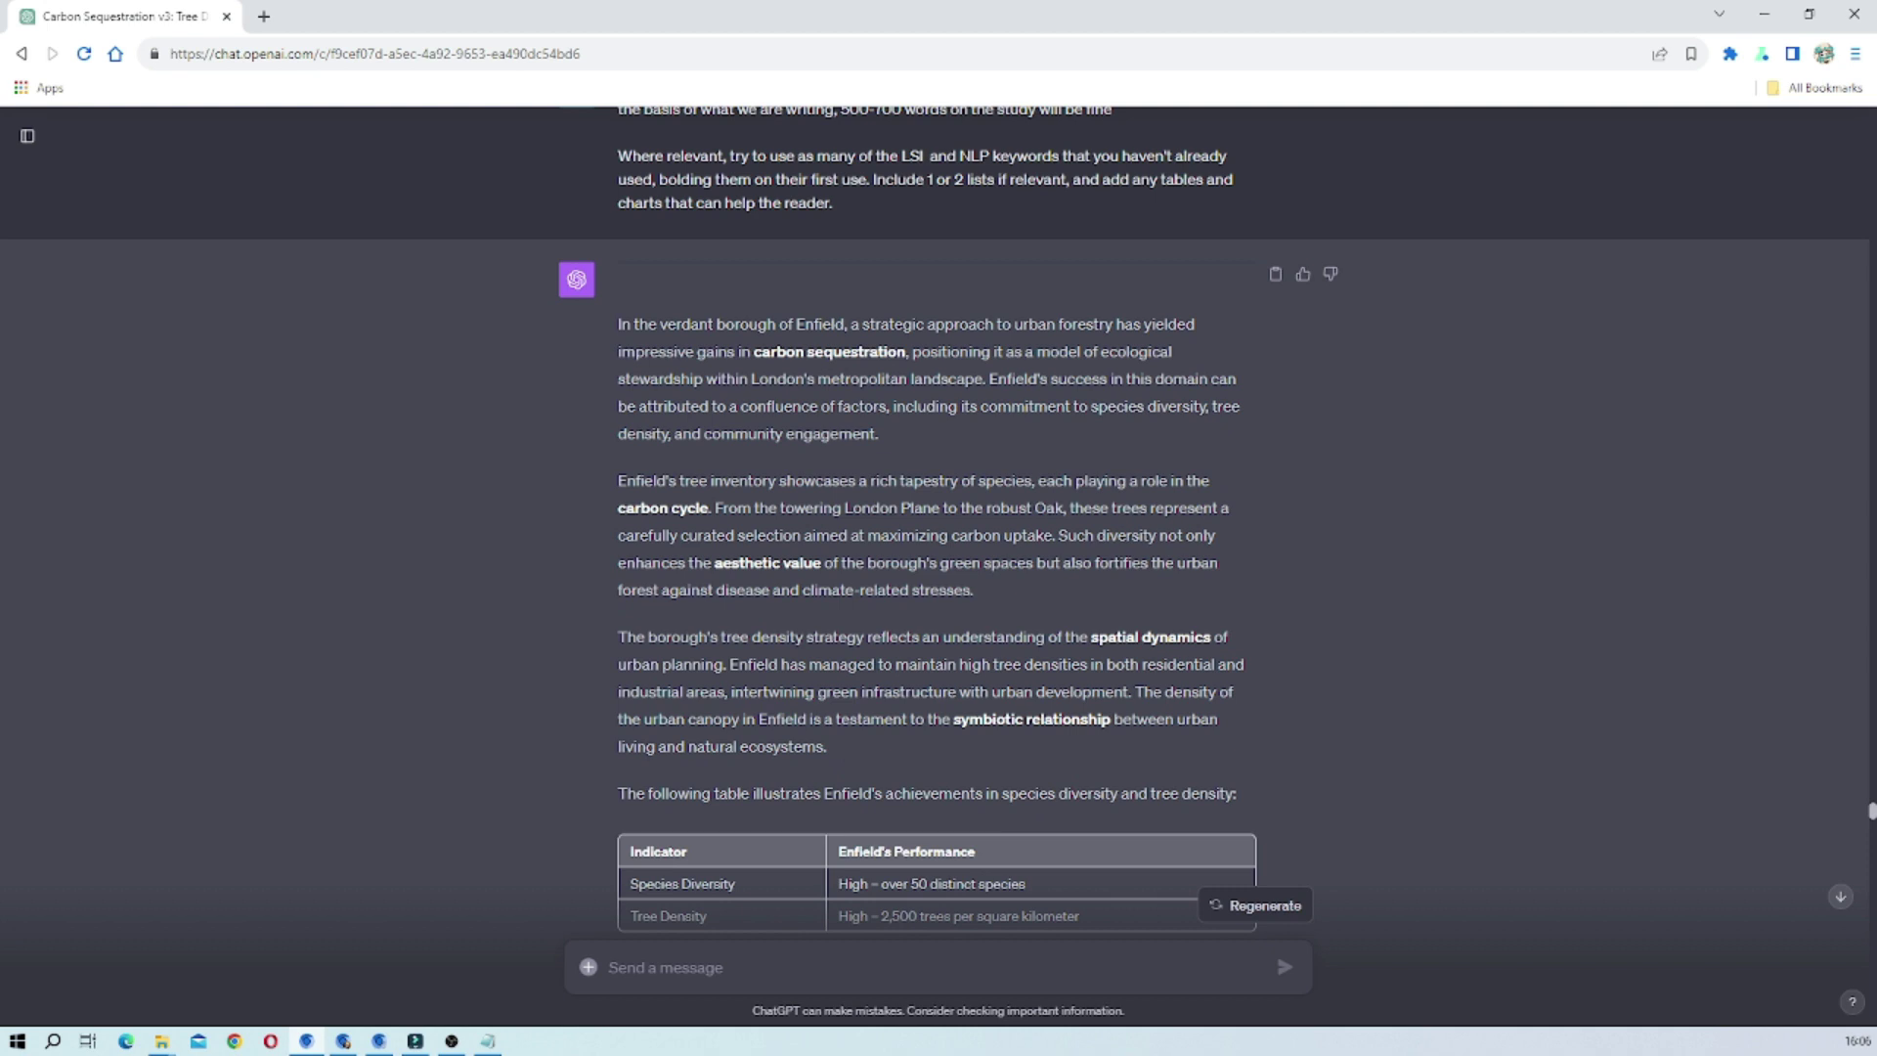
scroll(938, 587, down, 6)
scroll(938, 586, up, 8)
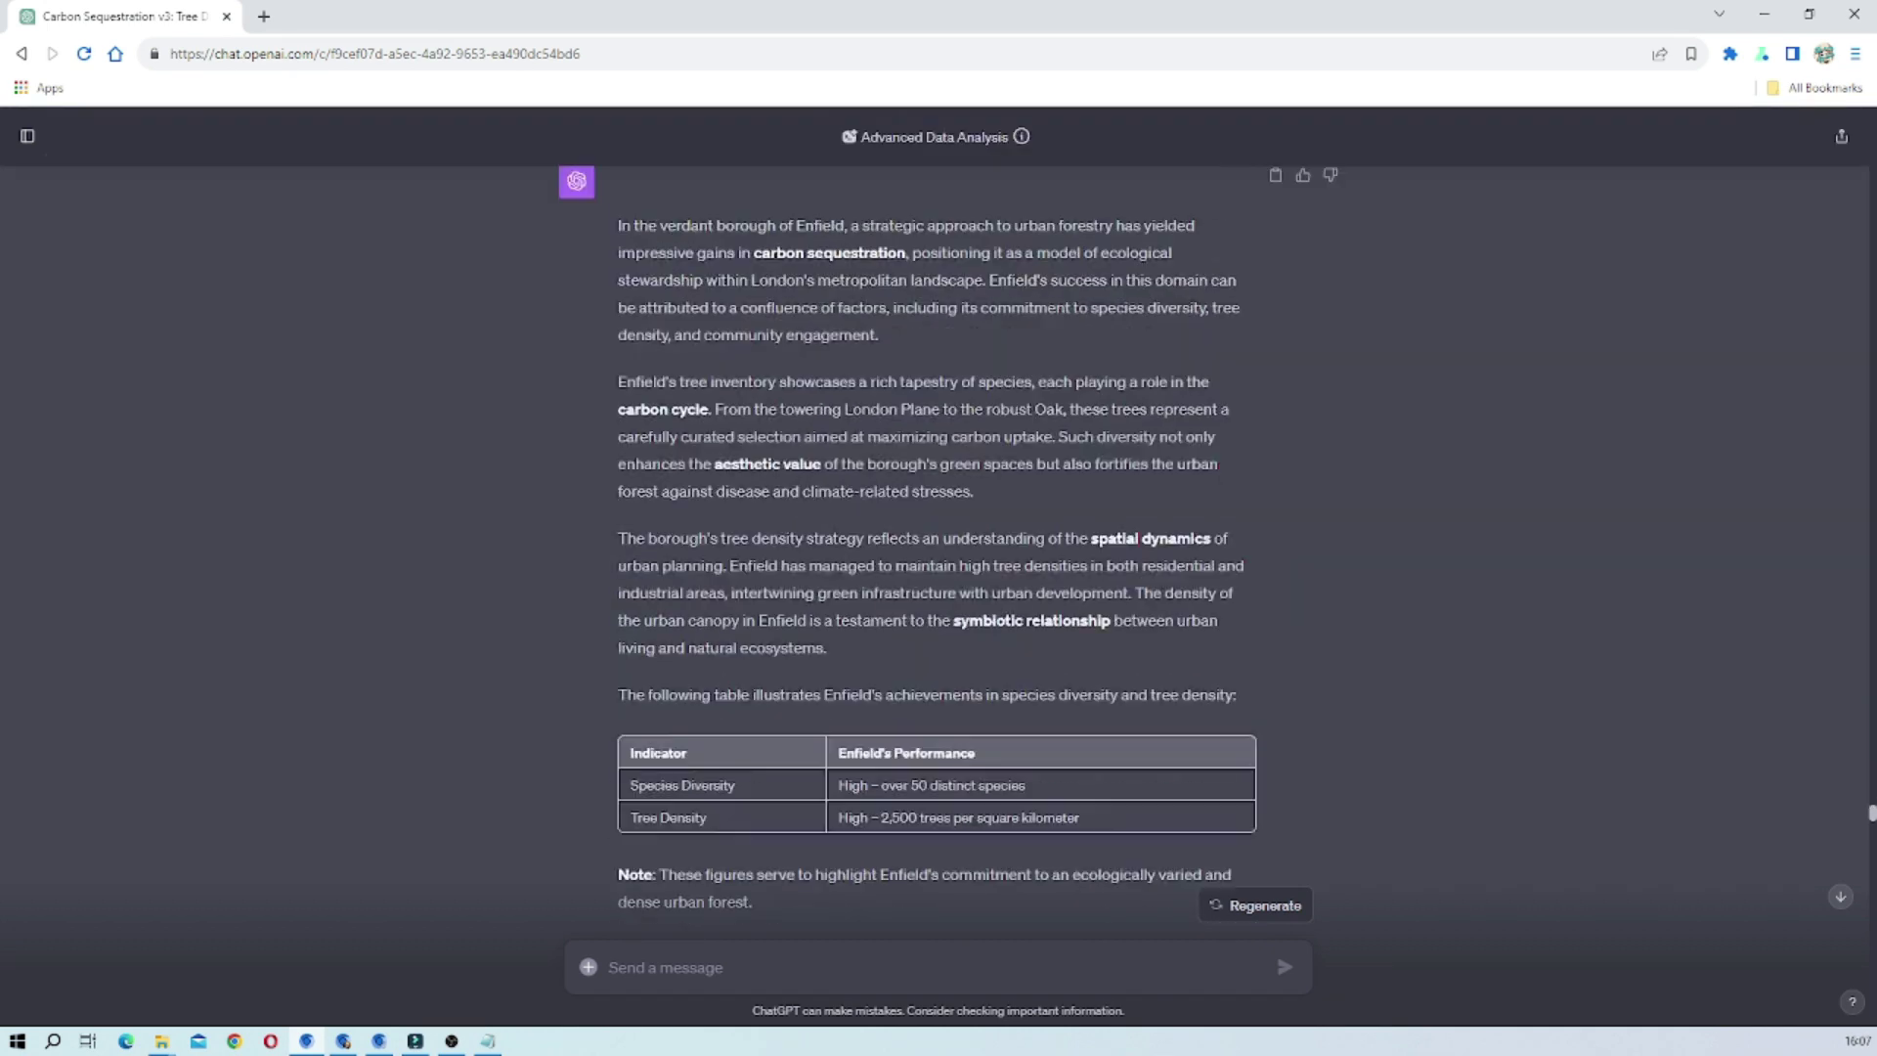
Step: Highlight "verdant" in the Enfield section's opening sentence and read the section through to its conclusion
drag(667, 520, 713, 520)
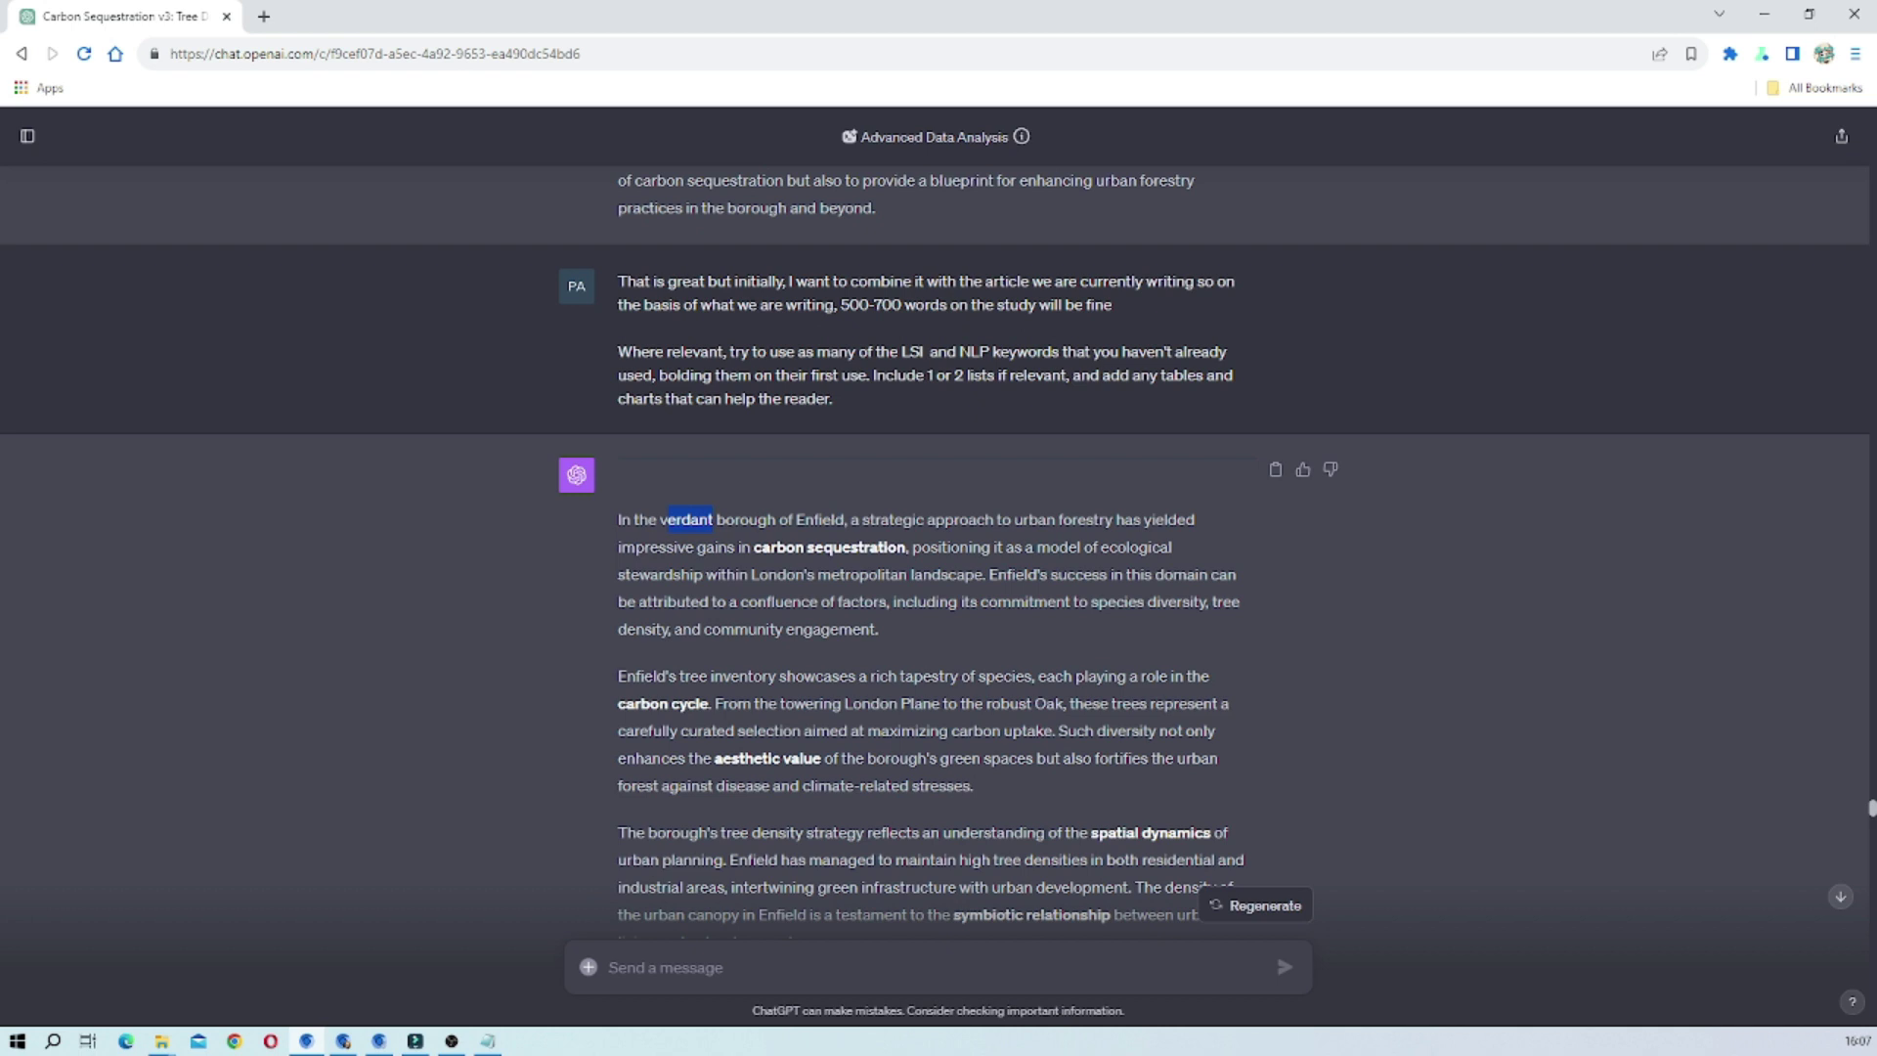
click(660, 525)
scroll(614, 525, down, 7)
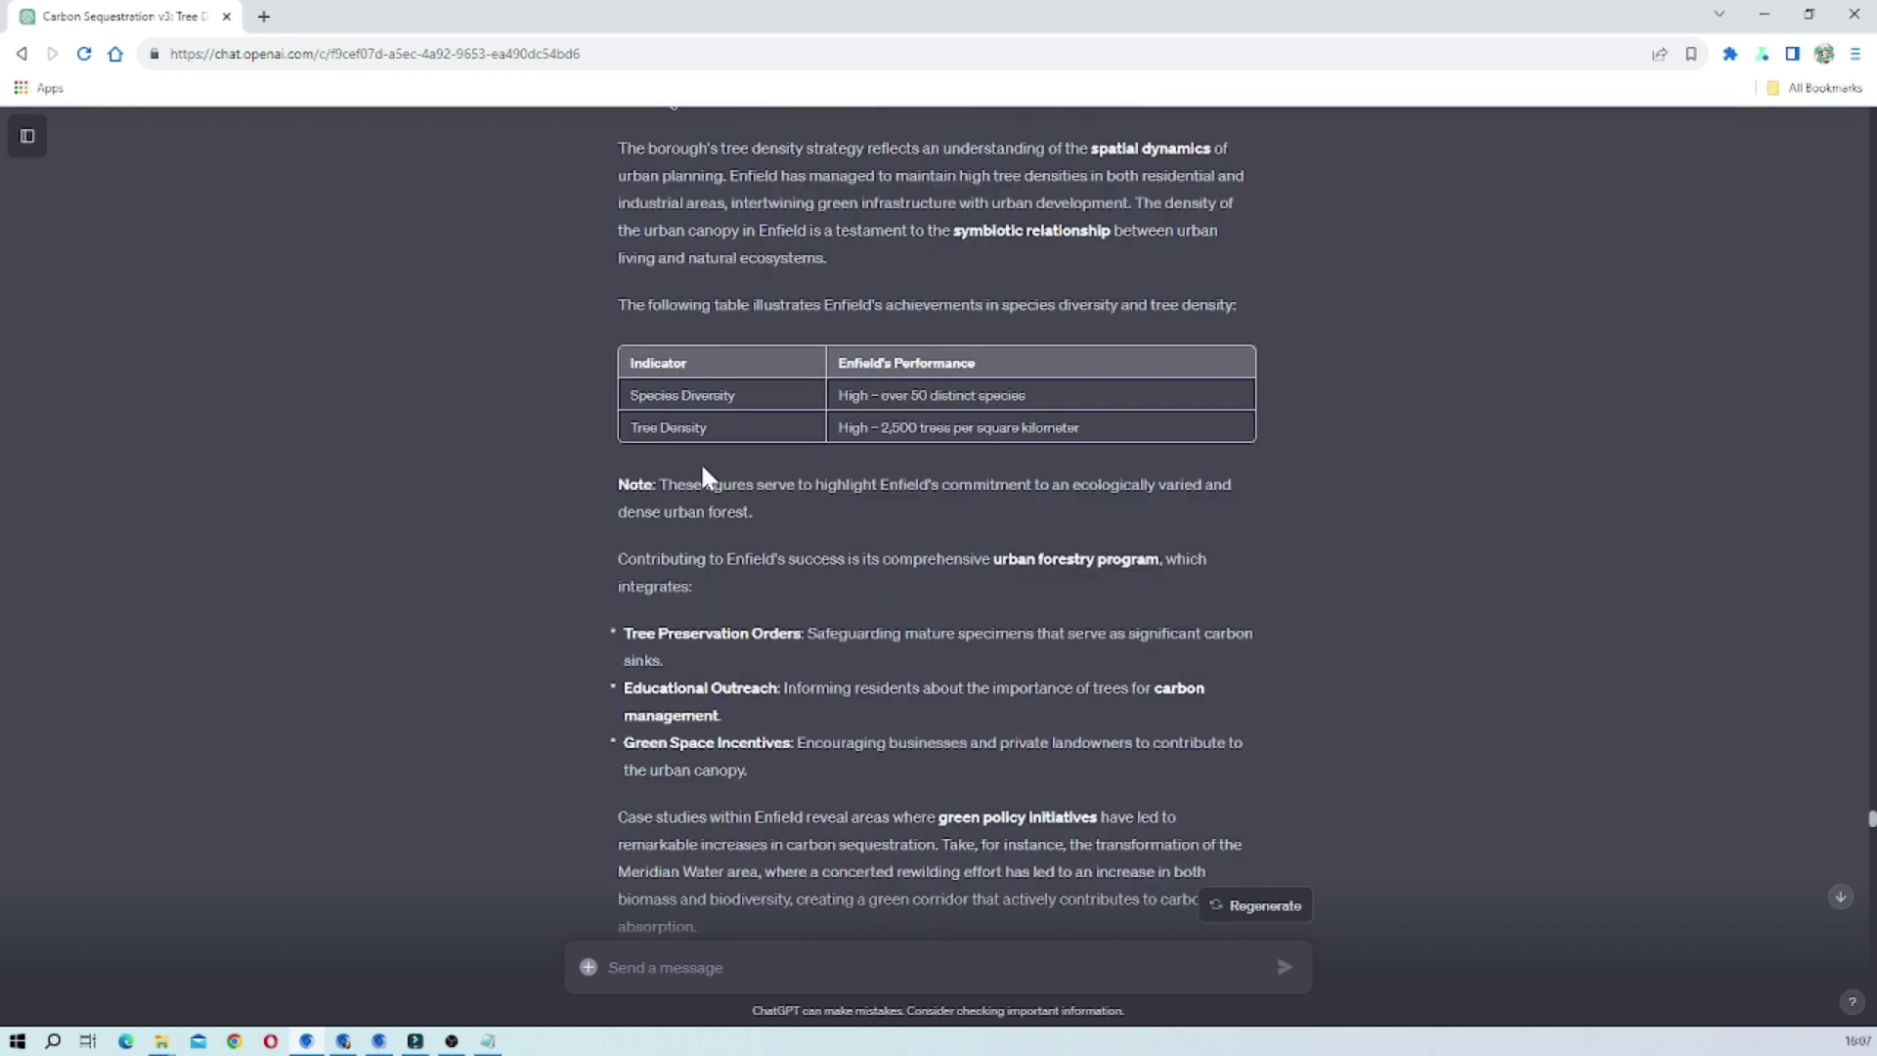
scroll(702, 477, down, 3)
scroll(702, 471, down, 4)
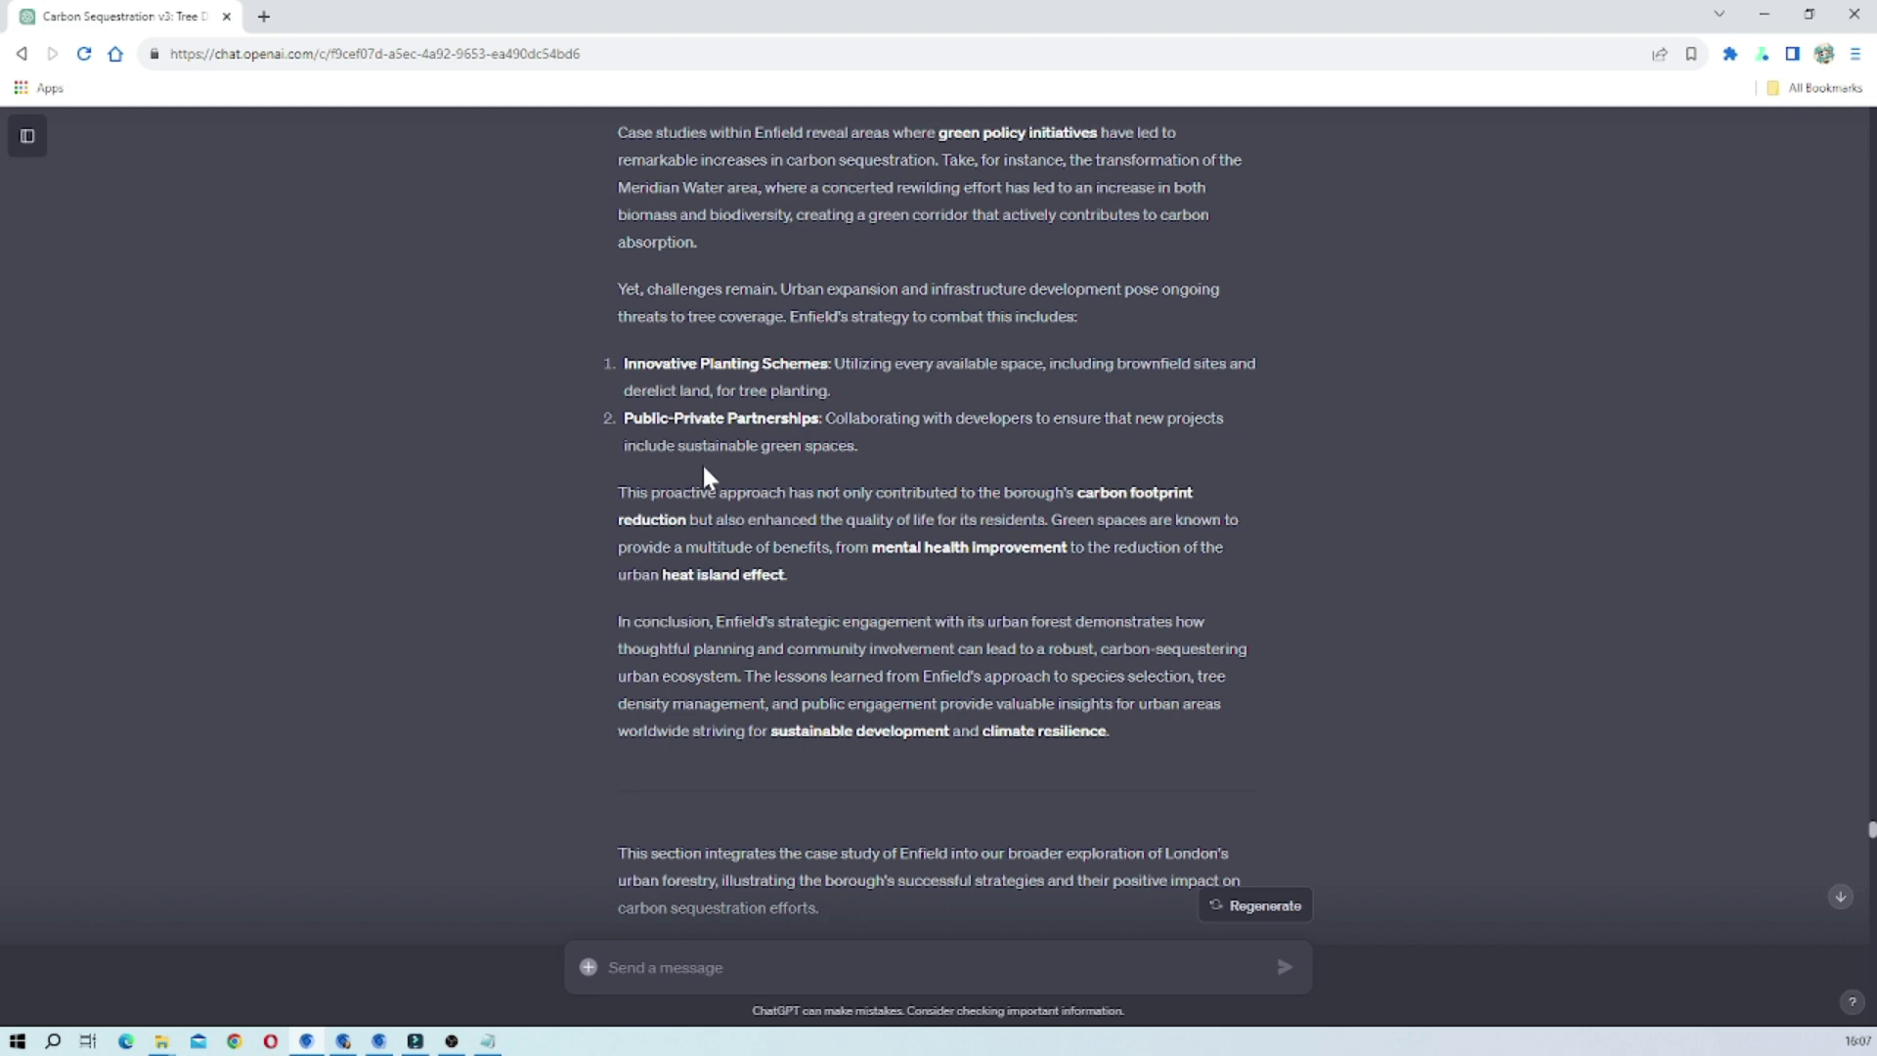
Step: Select the word "verdant" in the Enfield section's first sentence and check the browser options available for it
scroll(1024, 490, up, 7)
scroll(965, 599, up, 4)
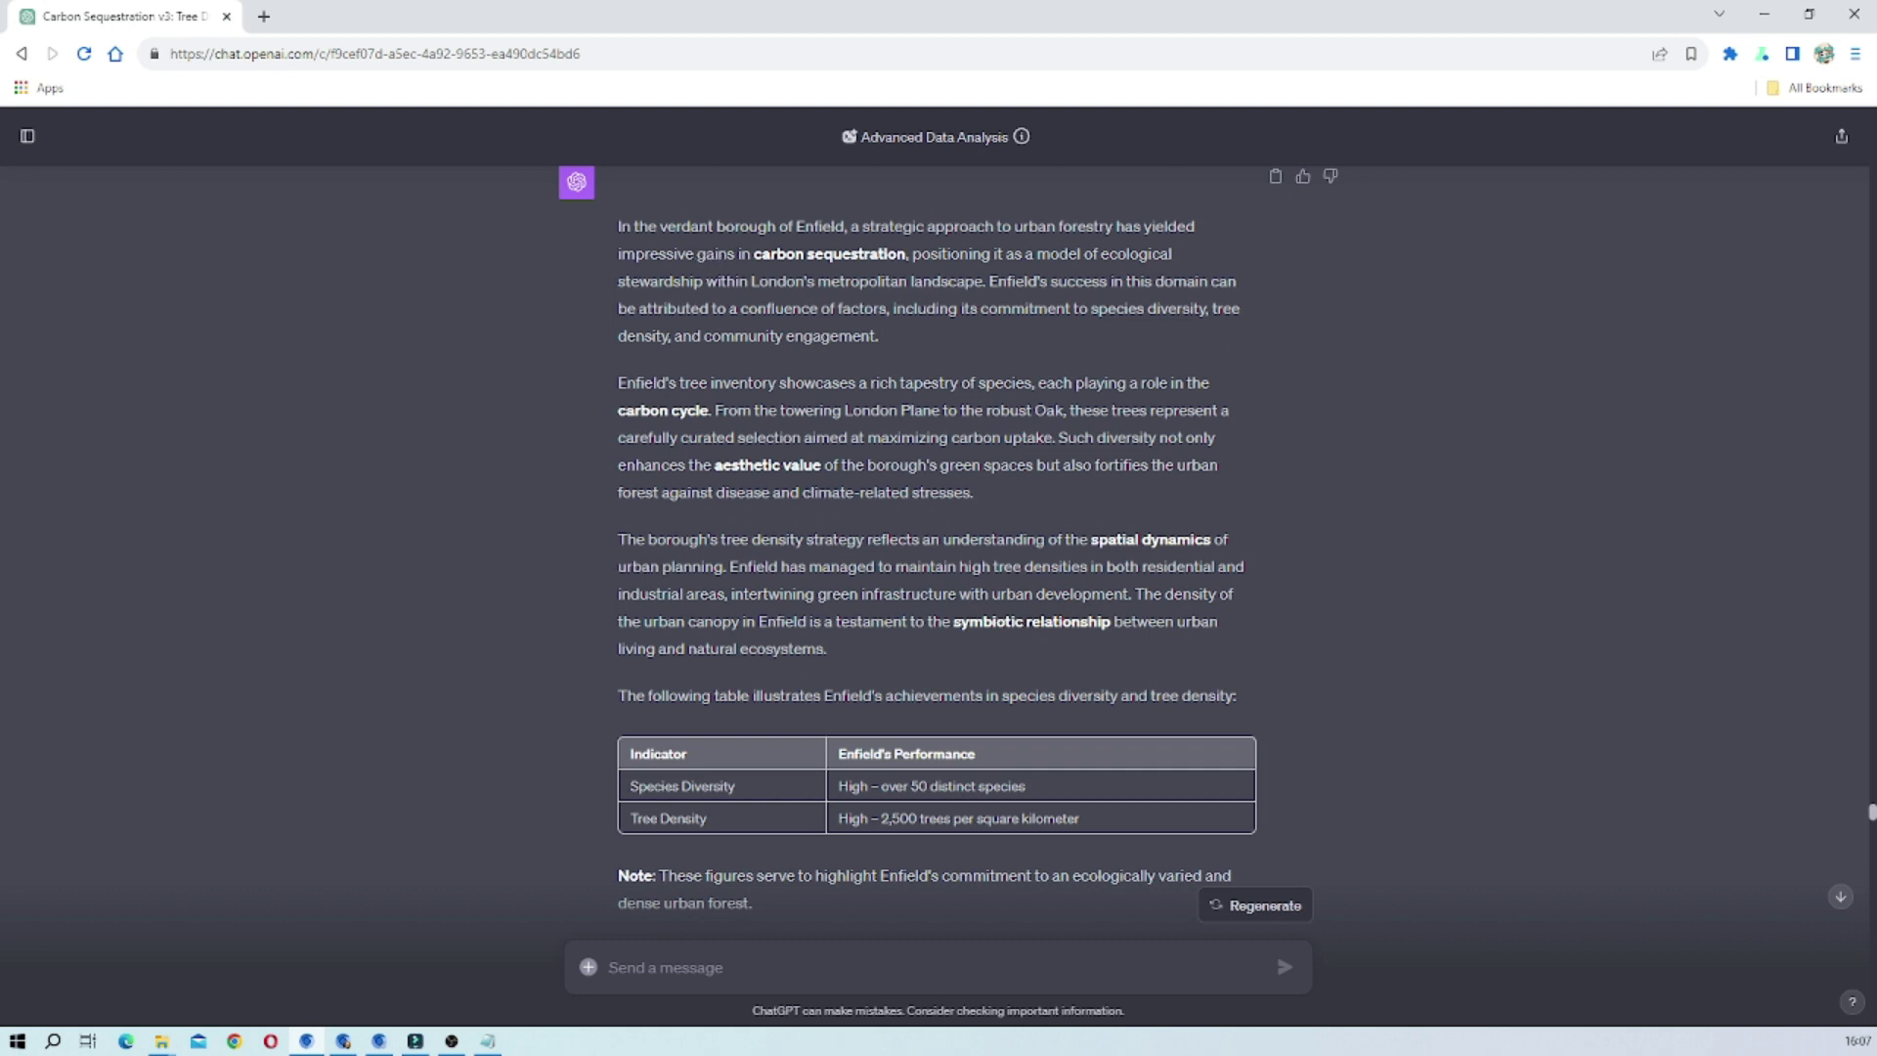
drag(714, 227, 675, 227)
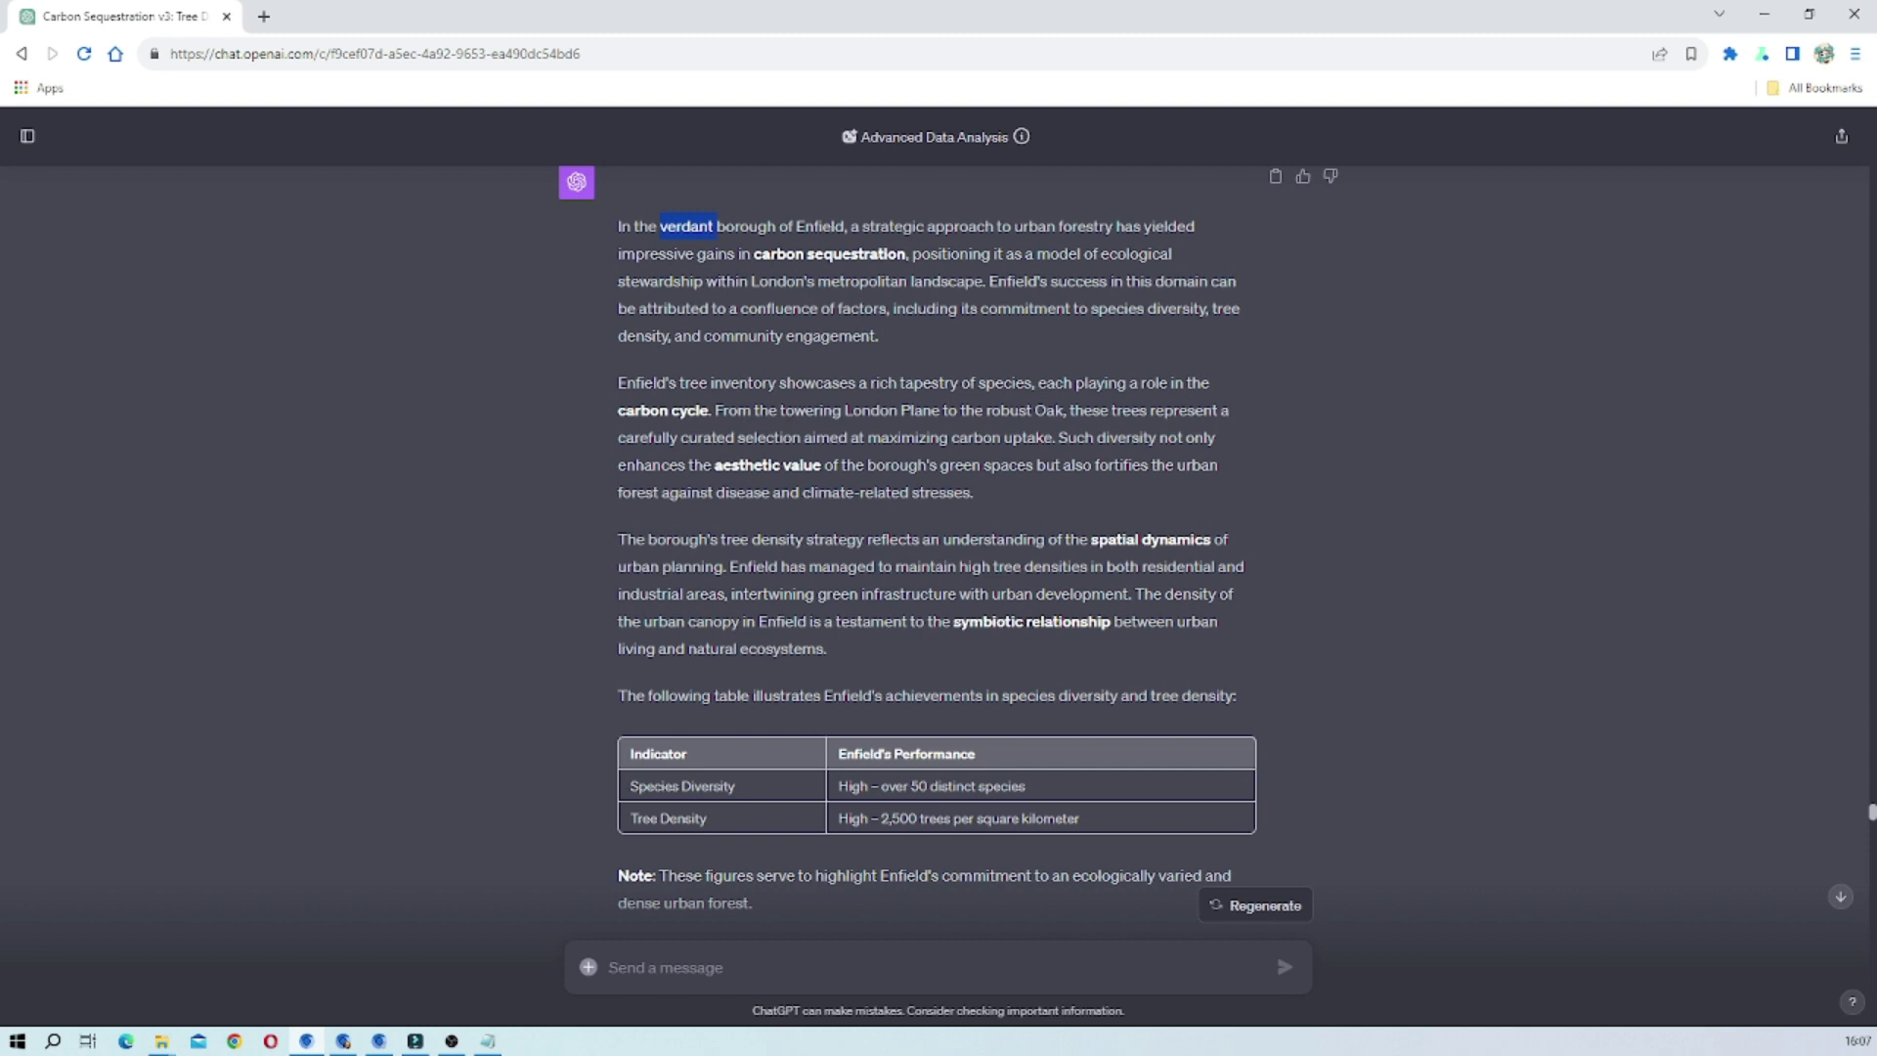
right_click(680, 232)
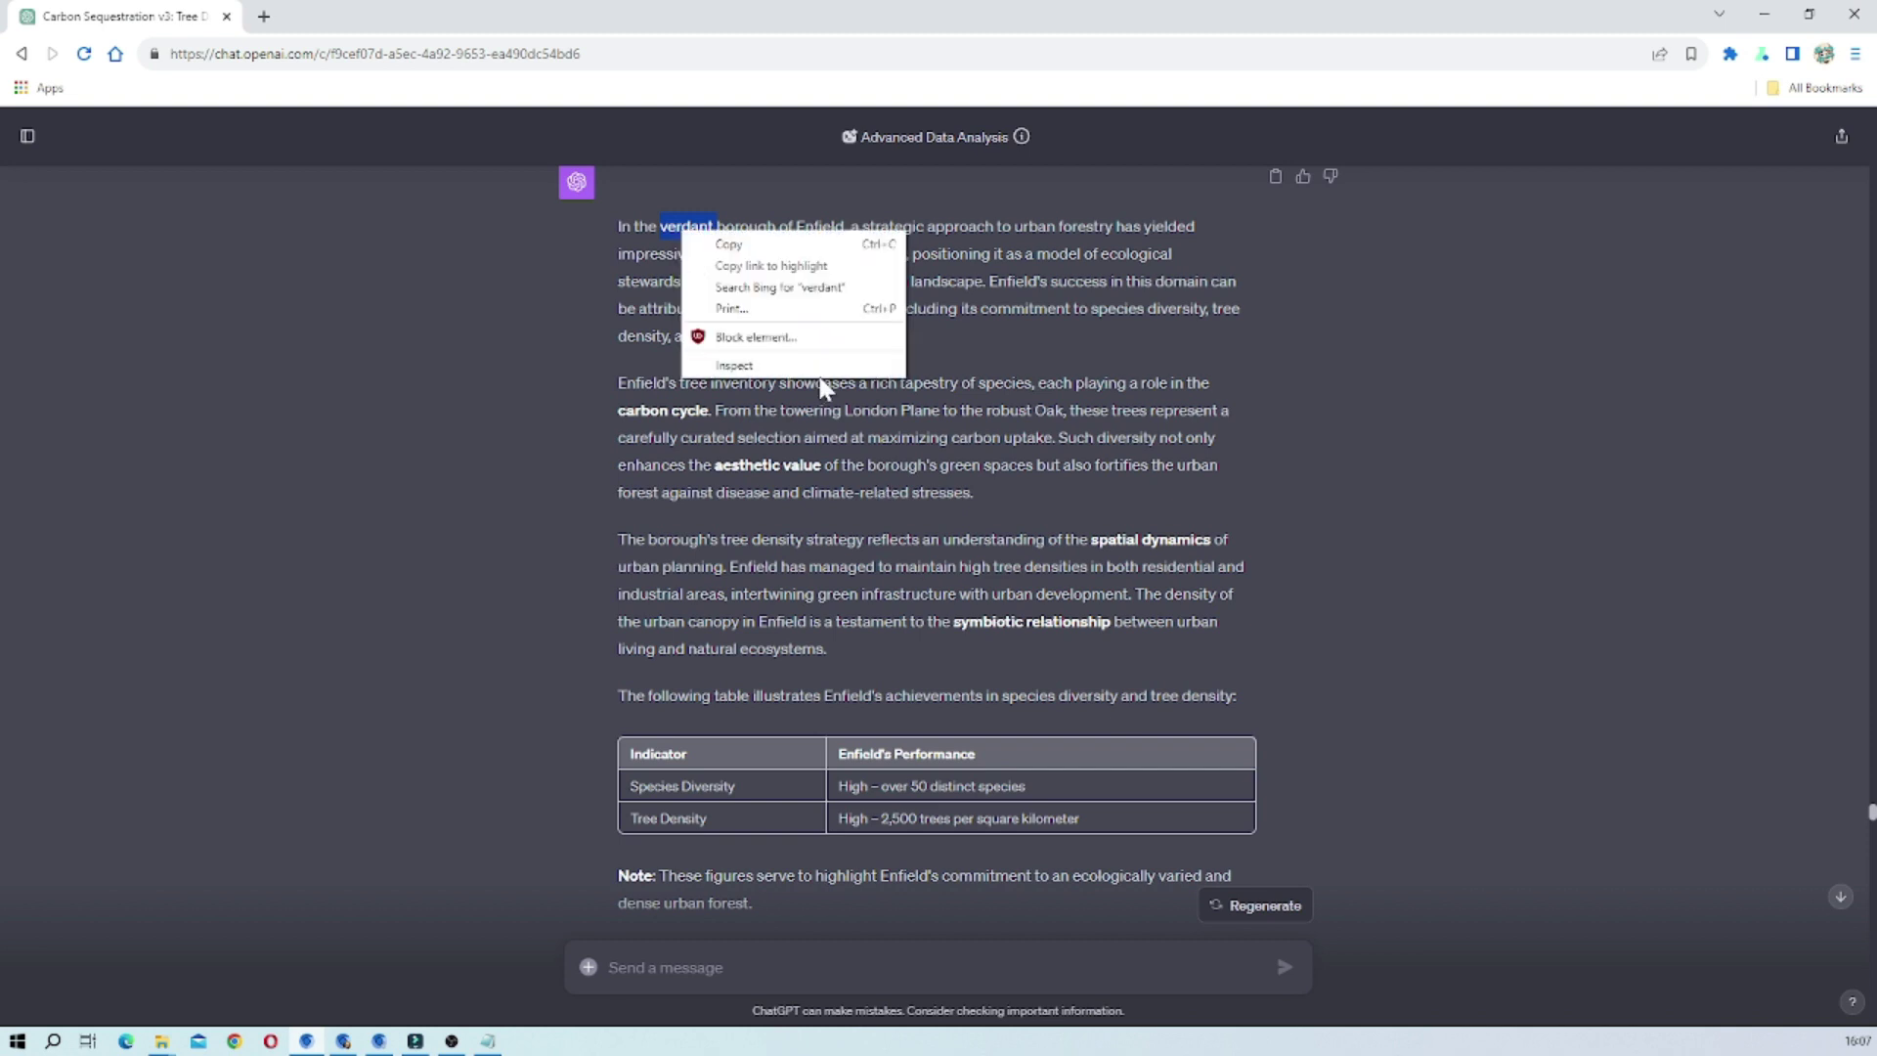
click(867, 469)
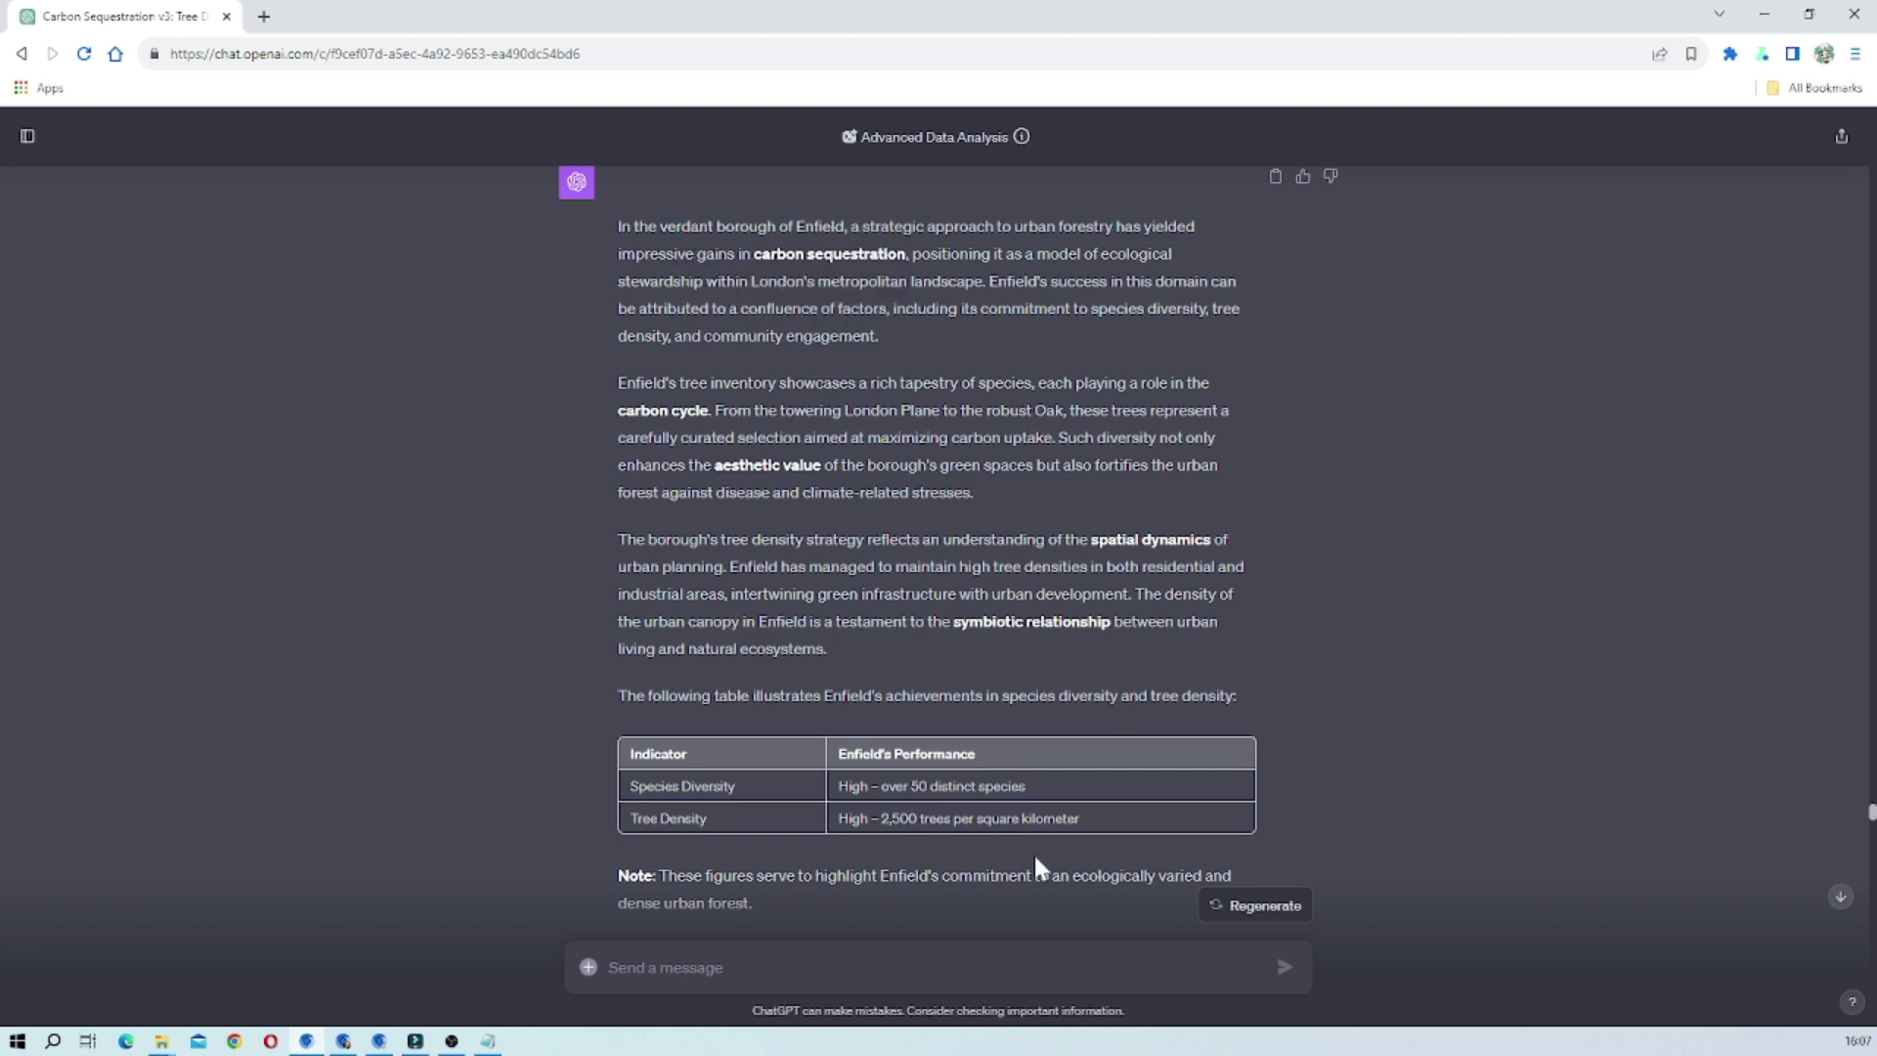
Step: Skim the Enfield section's performance table, forestry program list, case studies and planting strategies once more
scroll(1042, 868, down, 7)
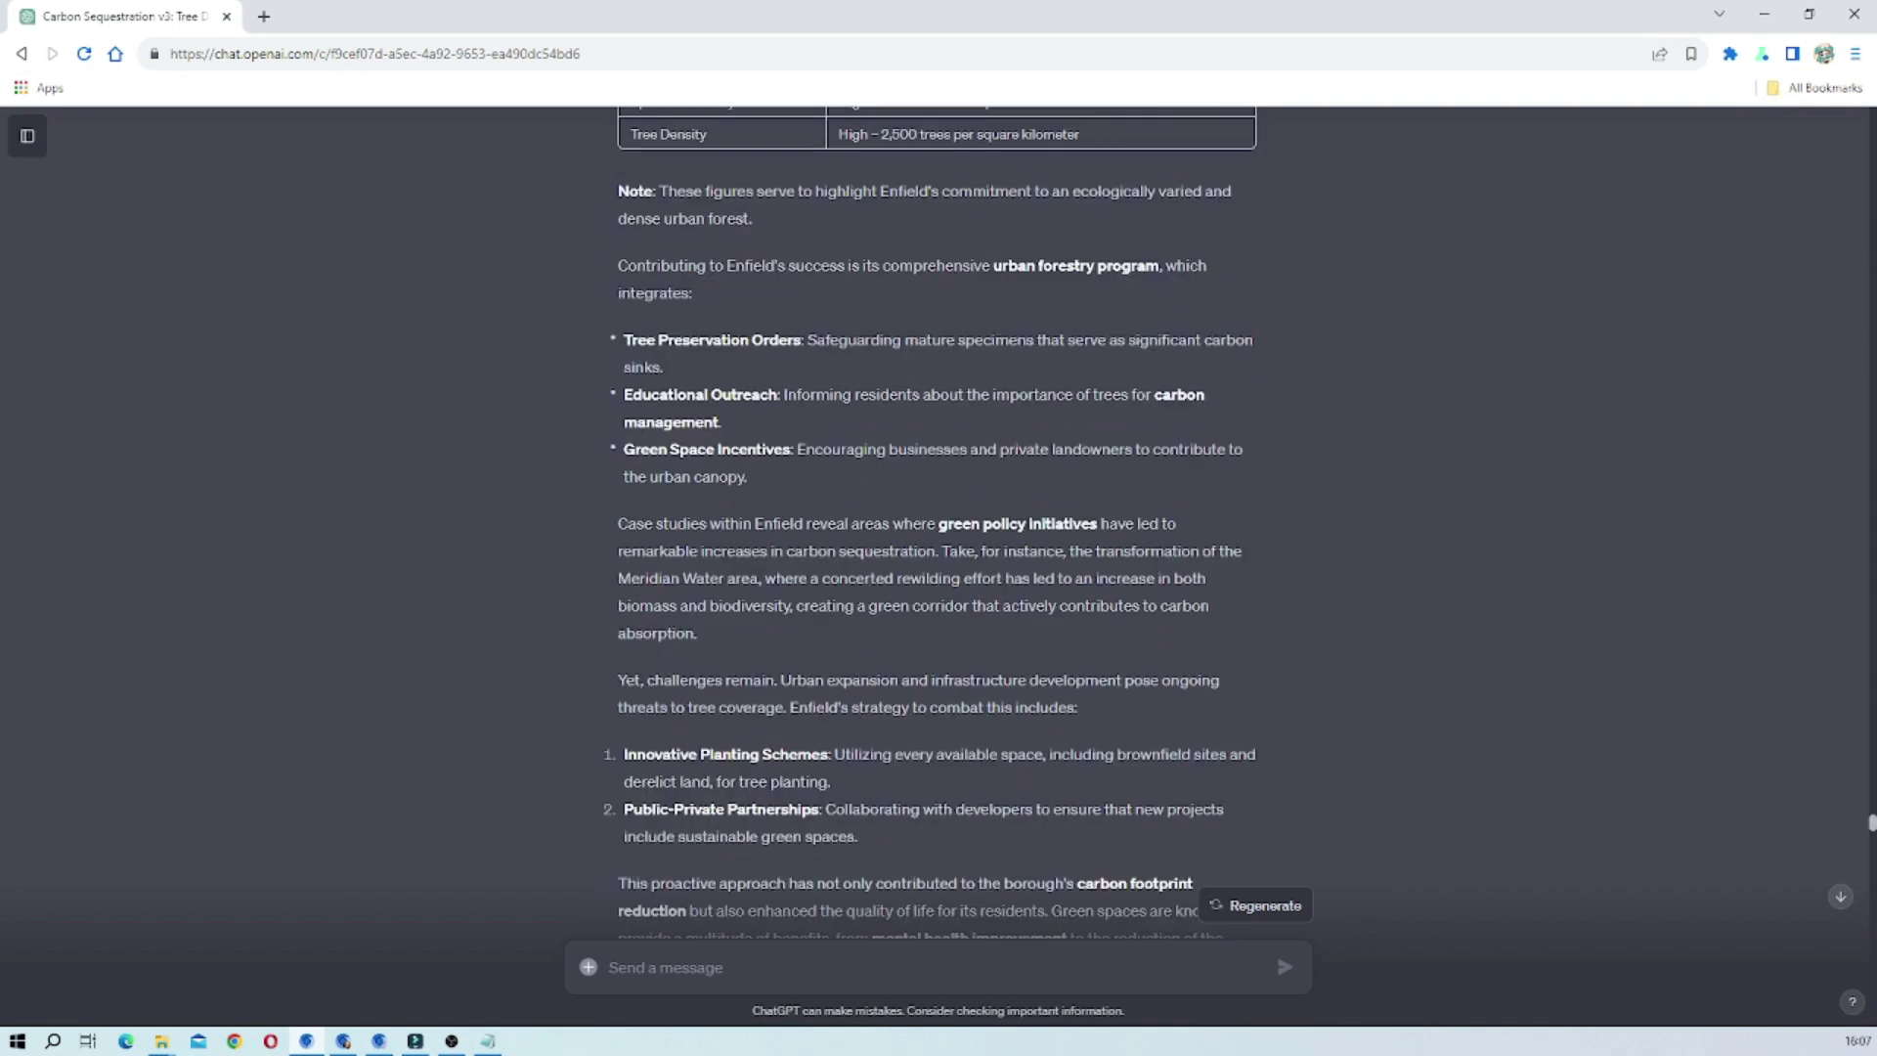
scroll(956, 570, down, 3)
scroll(887, 553, up, 10)
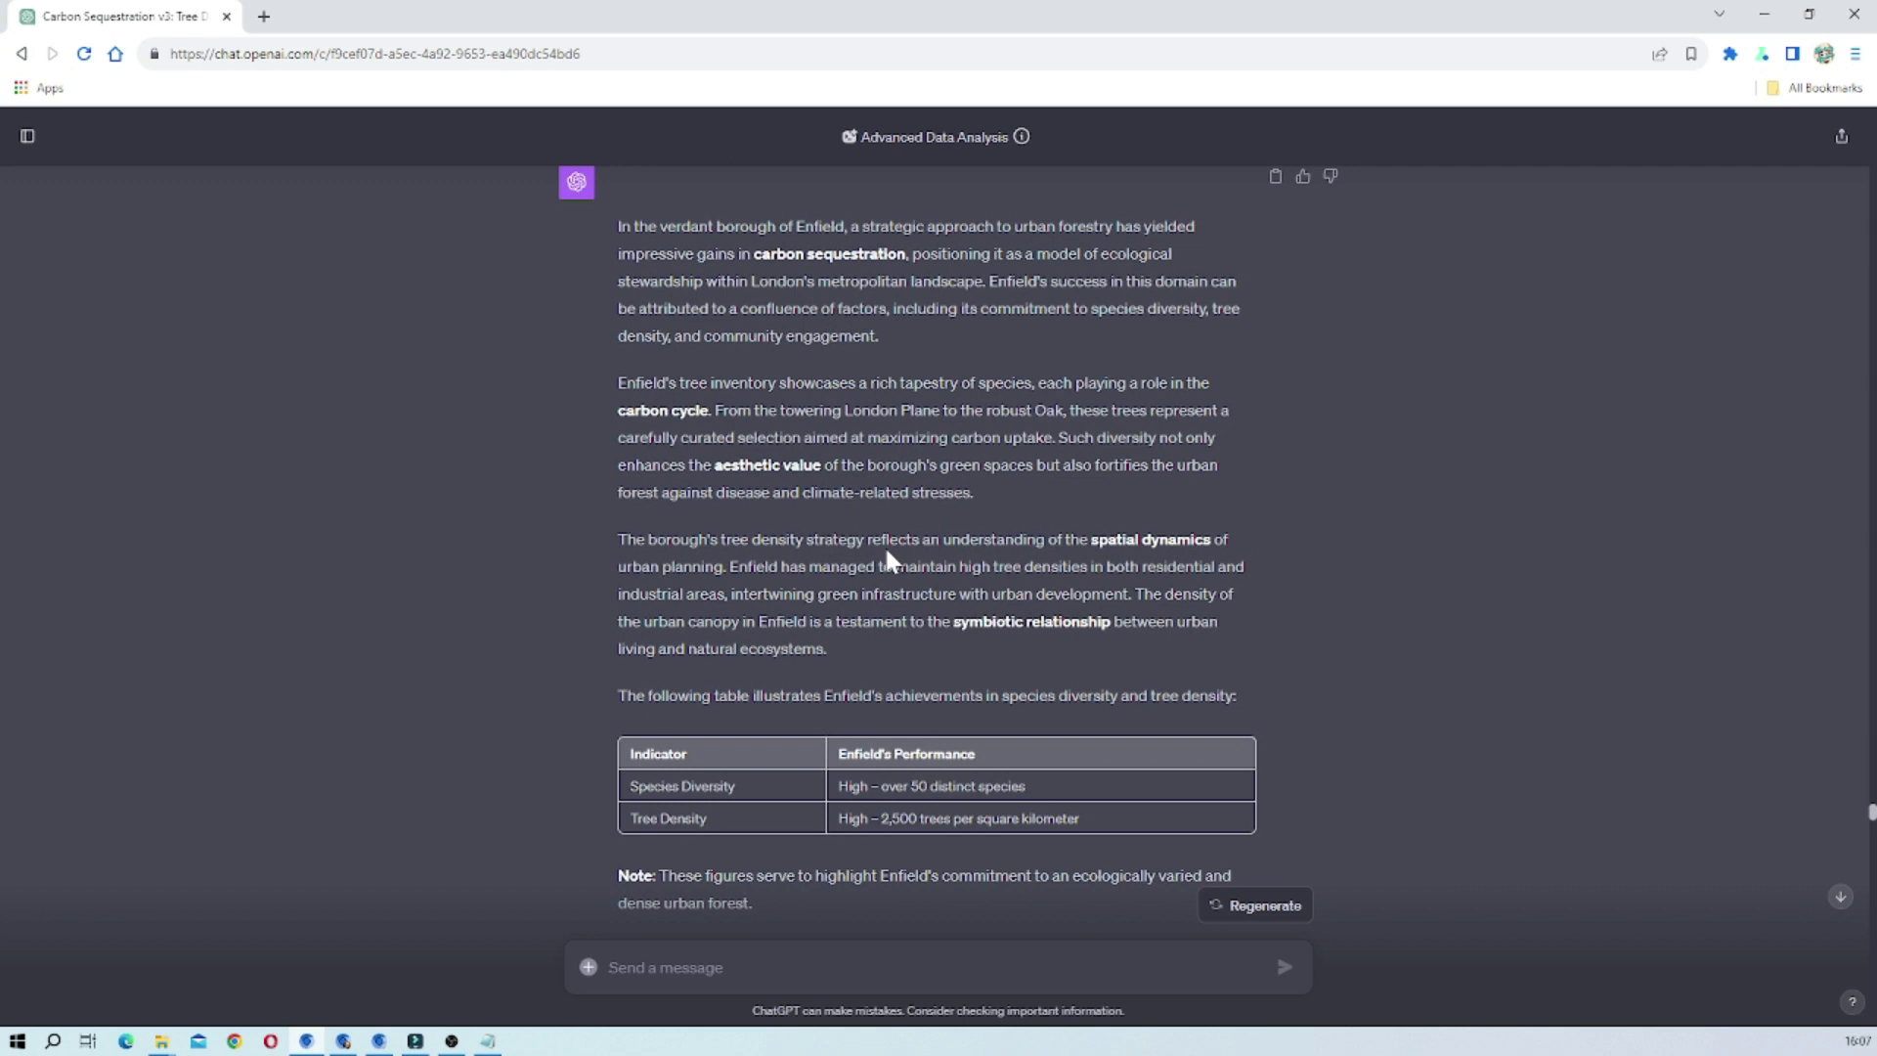
scroll(888, 559, down, 4)
scroll(930, 514, down, 10)
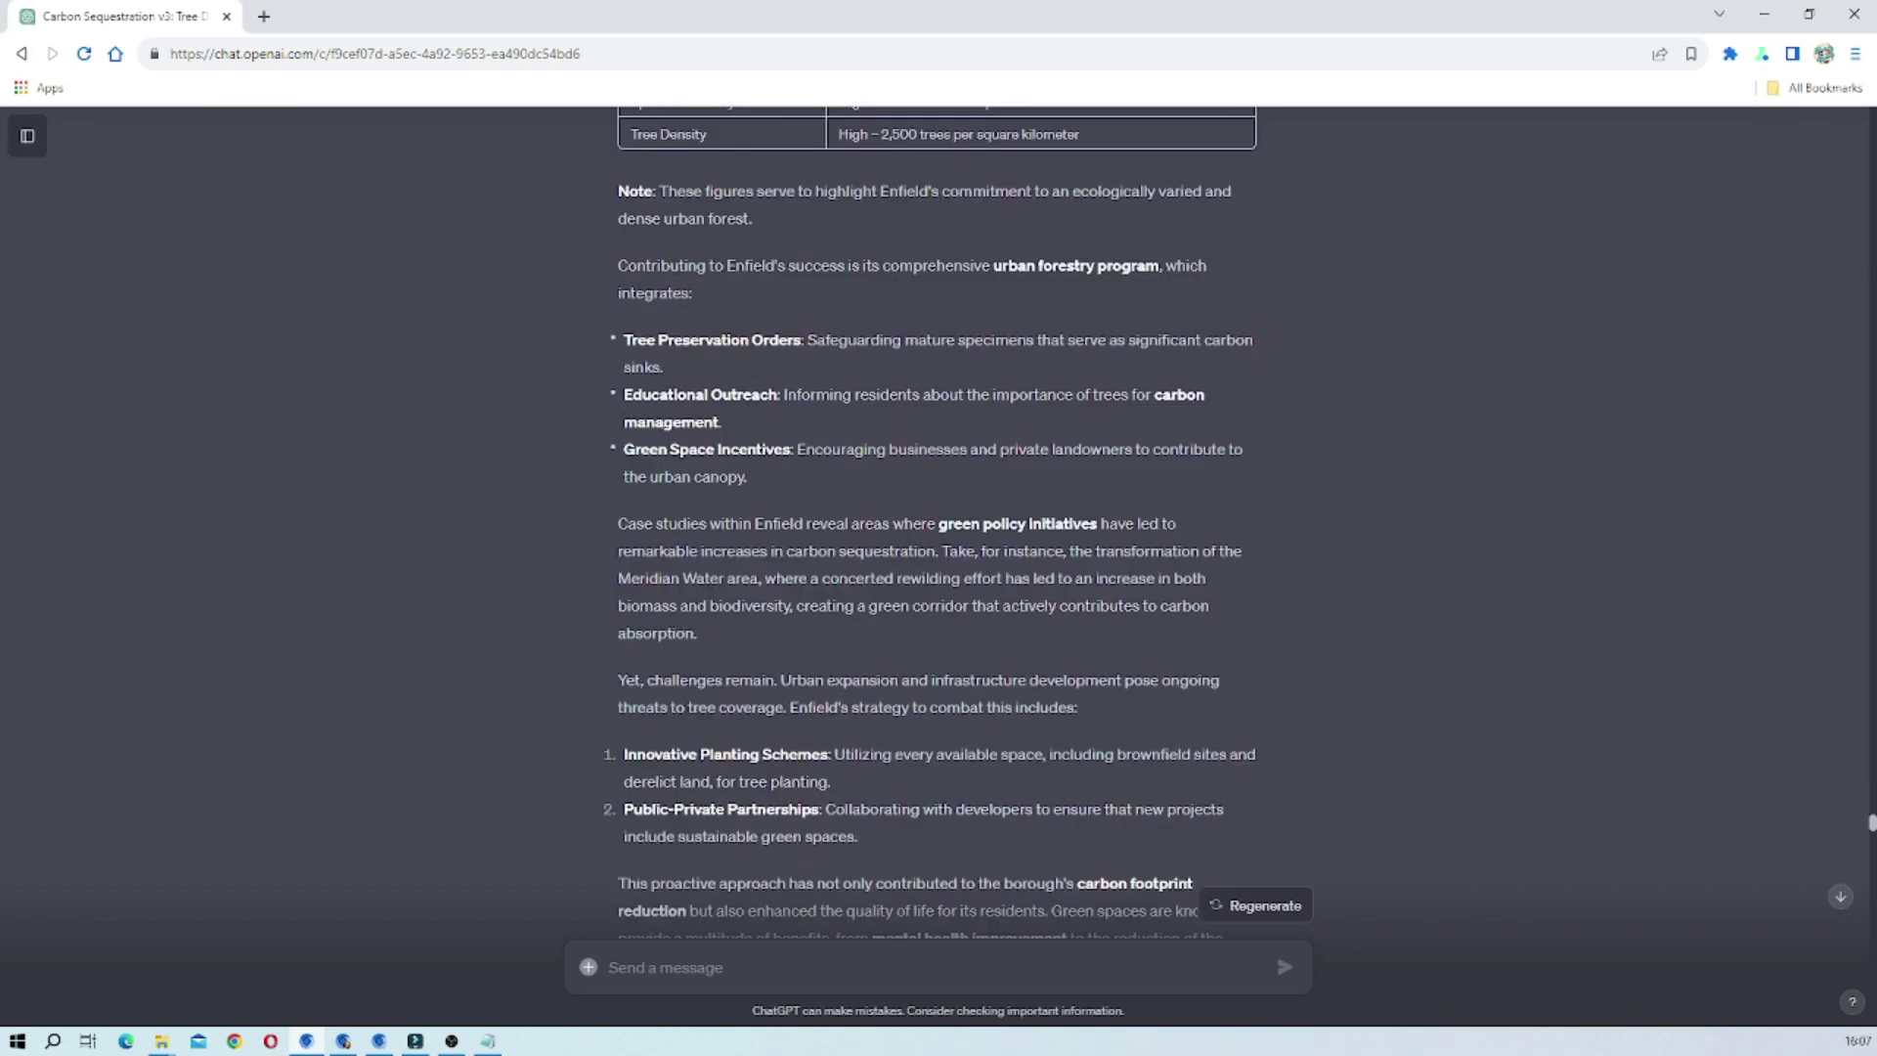
Step: Revisit the Species Strategy case studies and borough table, and return to the follow-up prompt for the Enfield study
scroll(936, 553, up, 20)
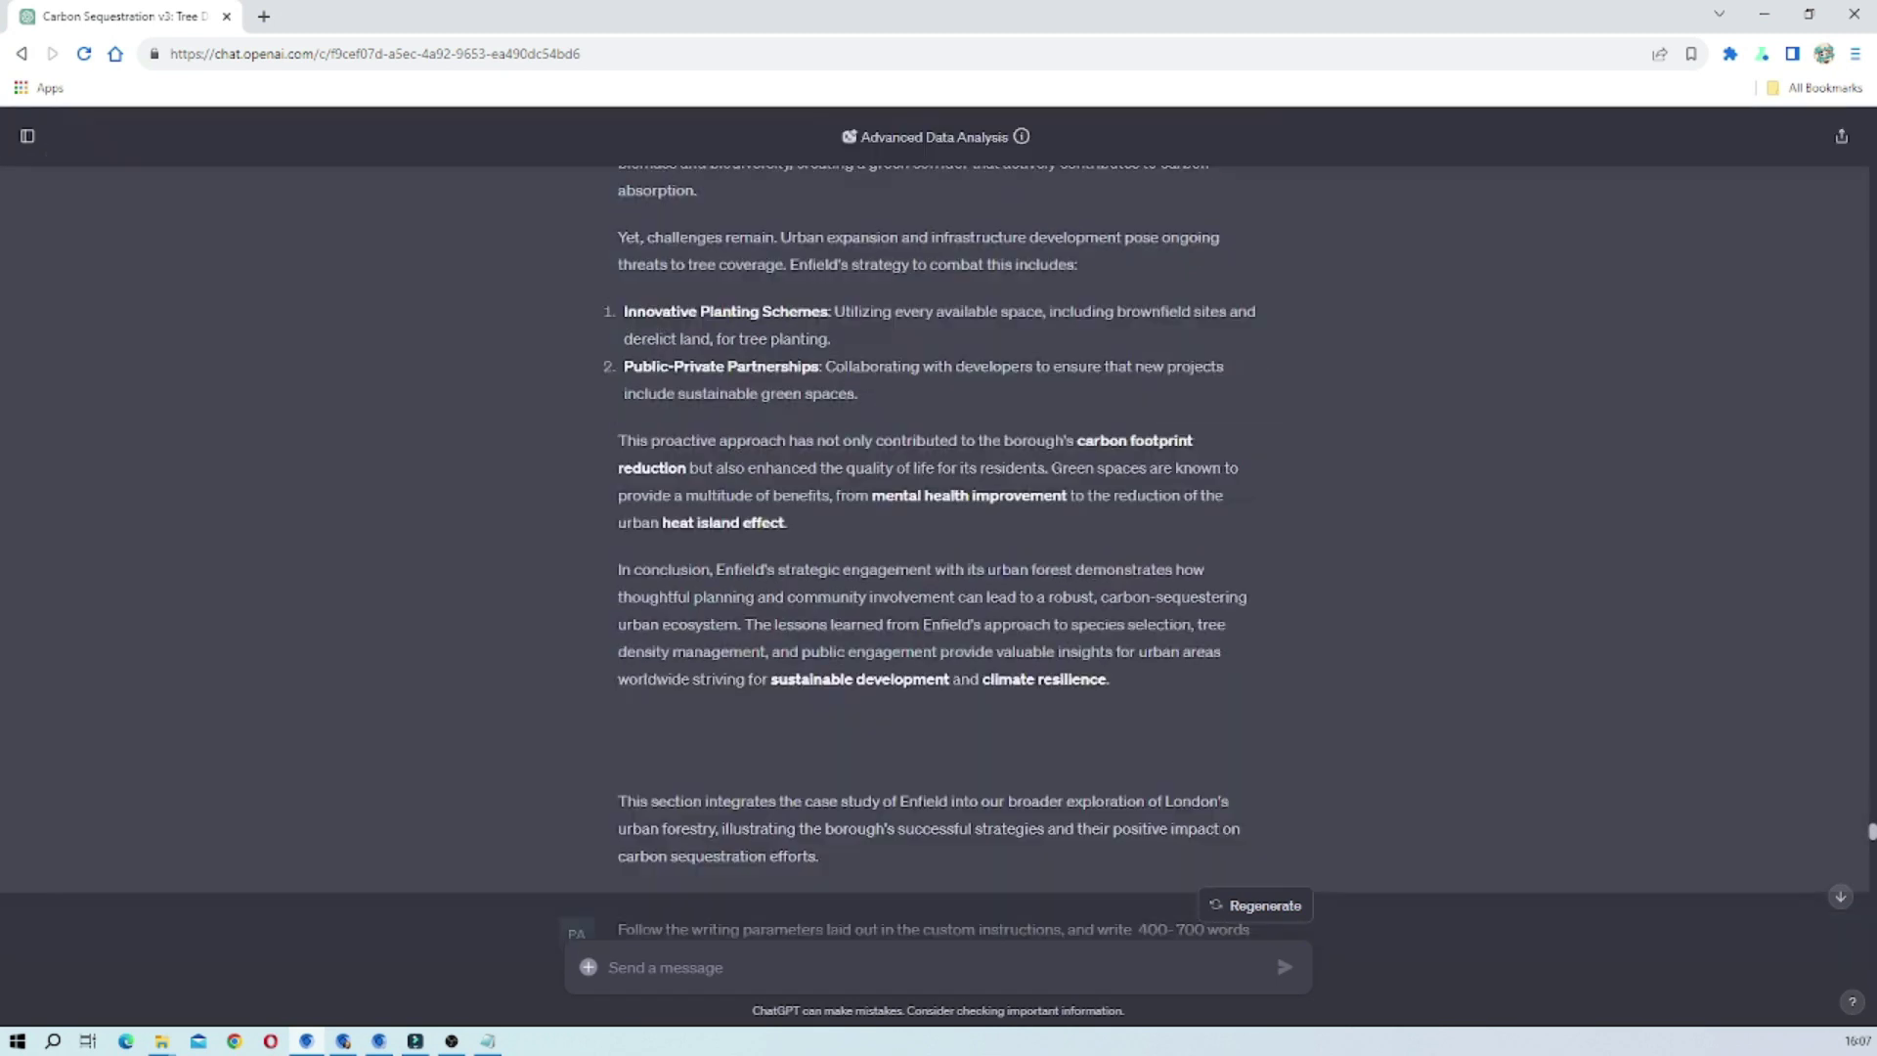
scroll(936, 489, up, 20)
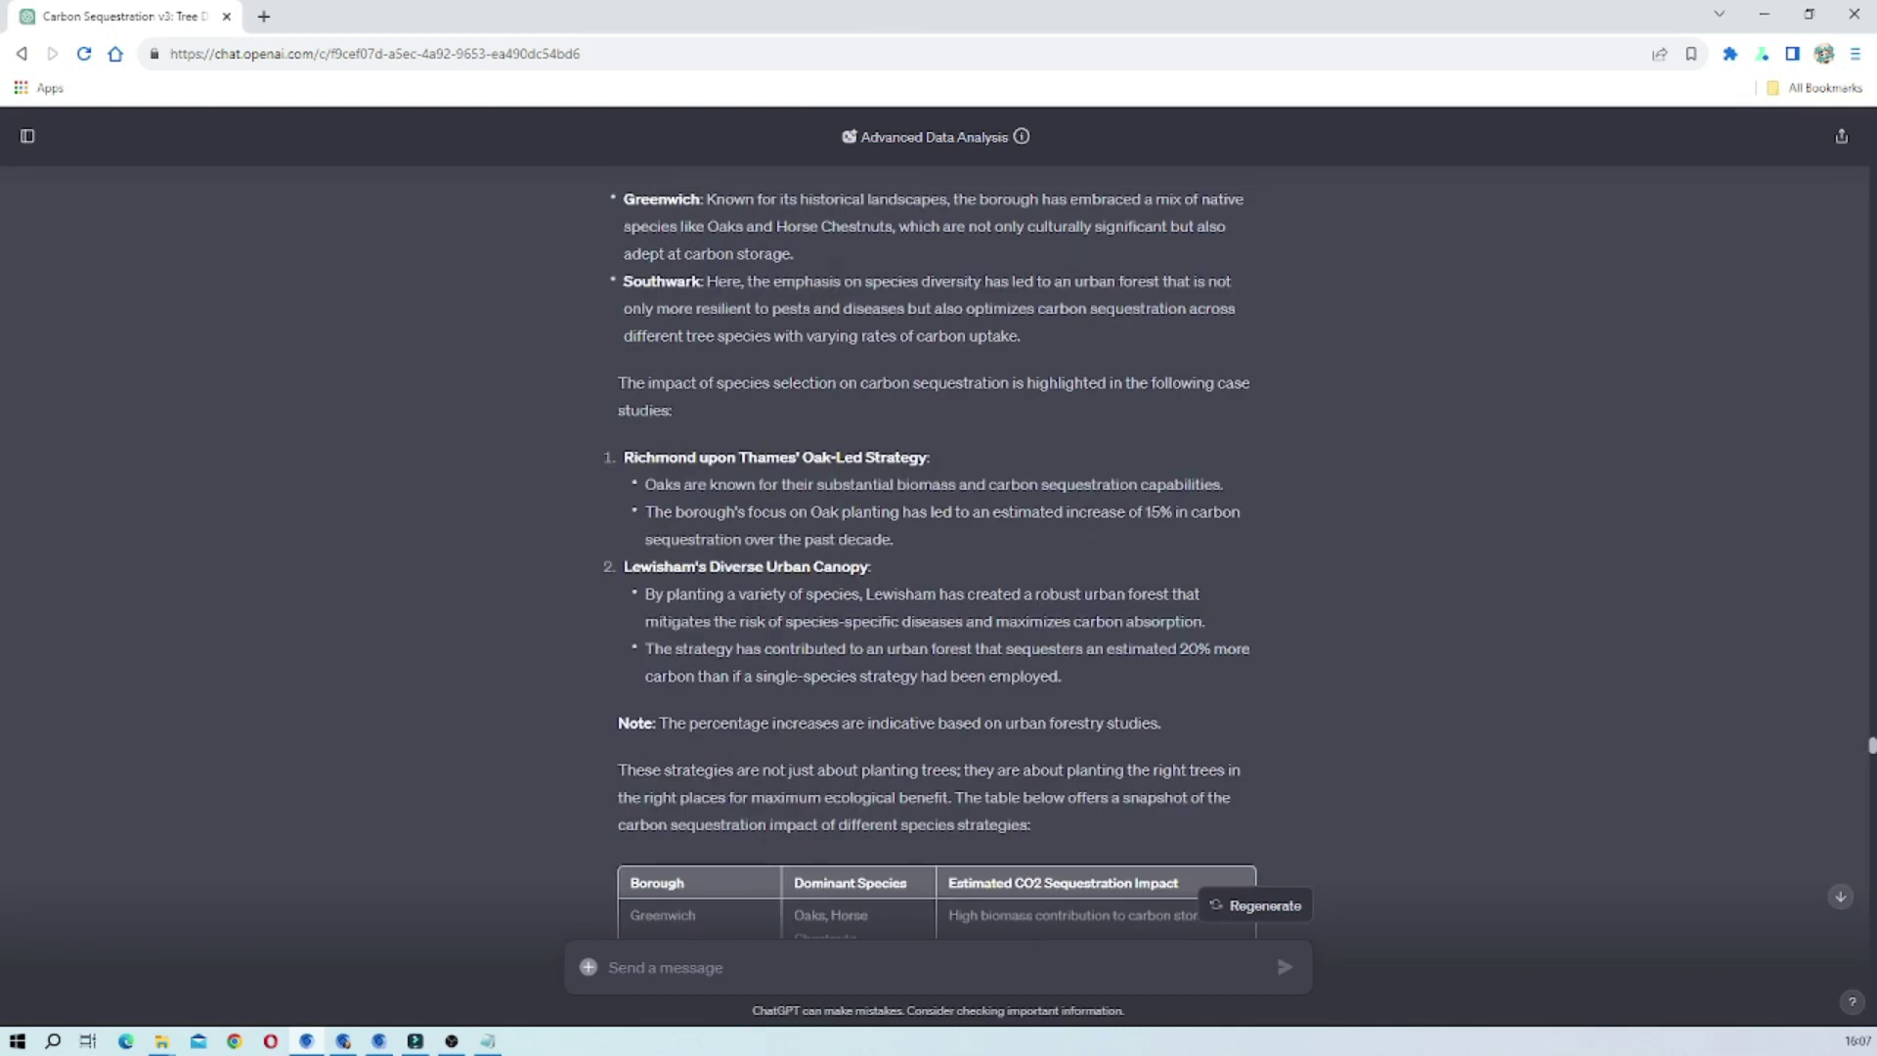
scroll(937, 547, up, 7)
scroll(917, 528, down, 20)
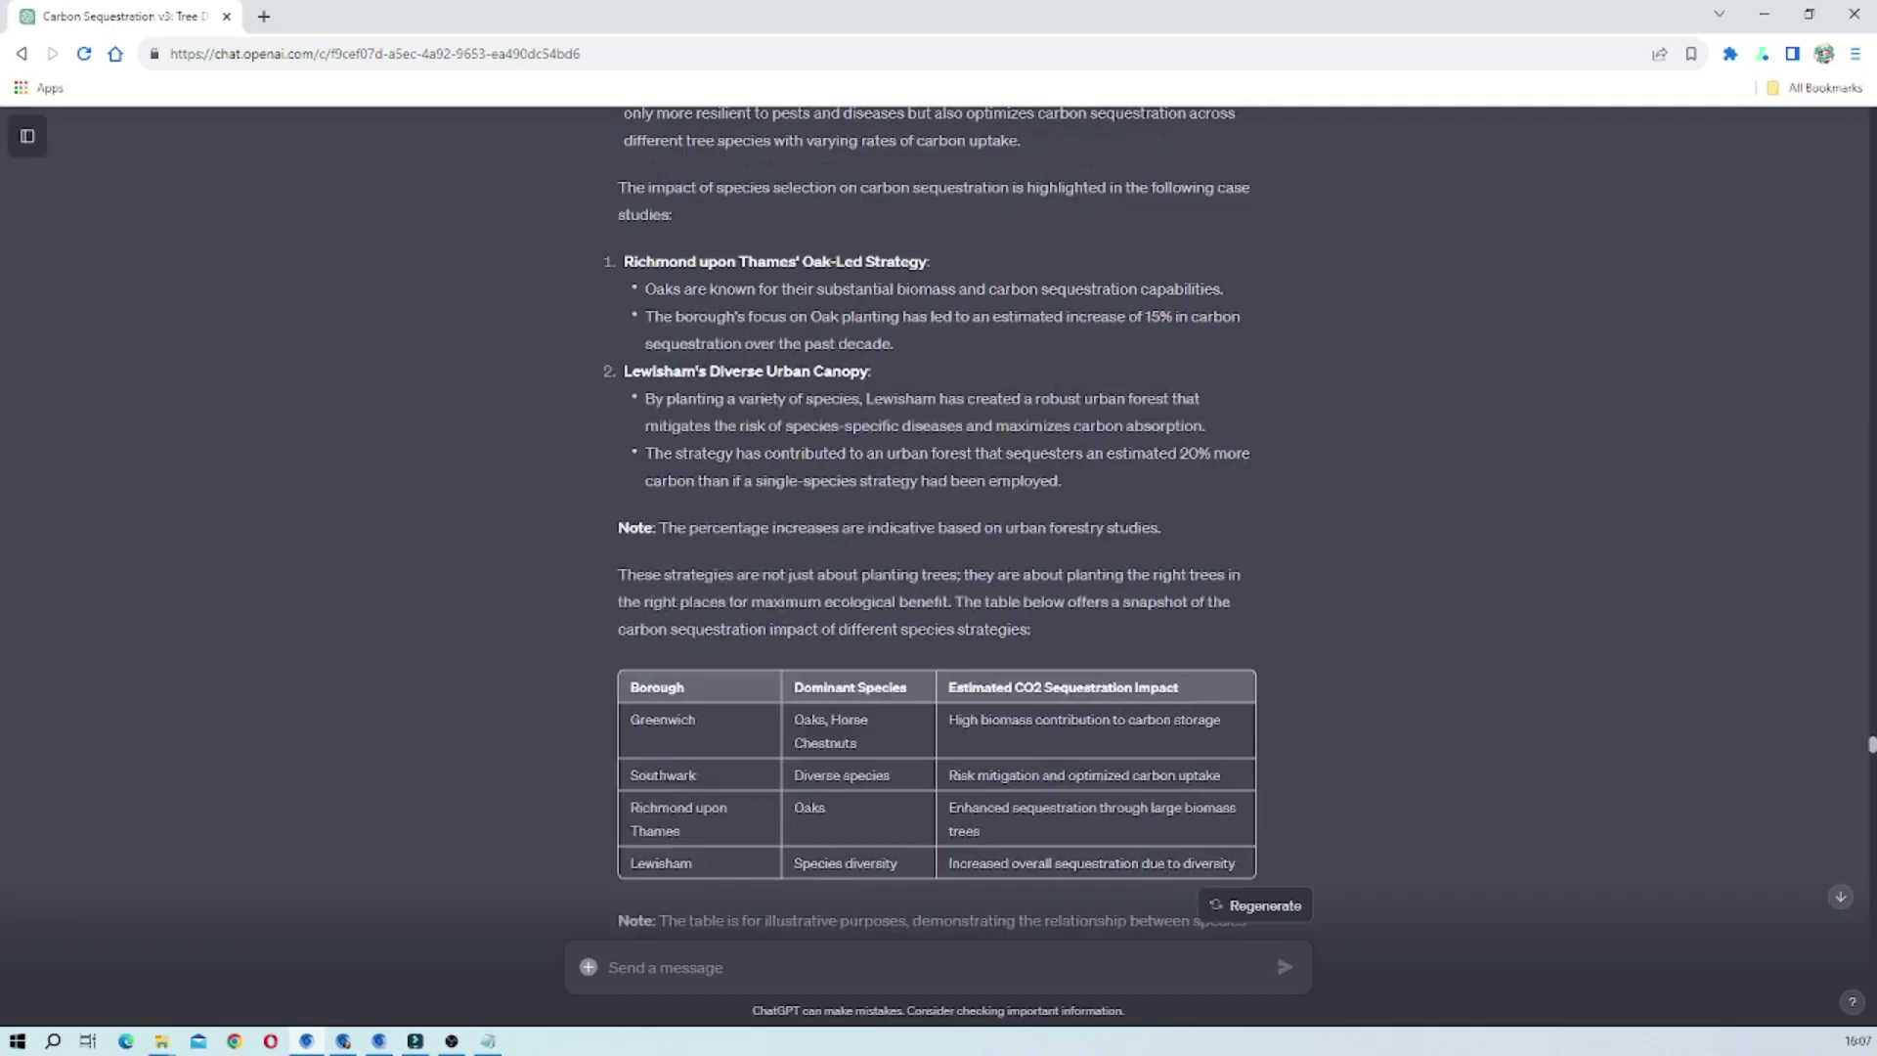
scroll(974, 777, down, 20)
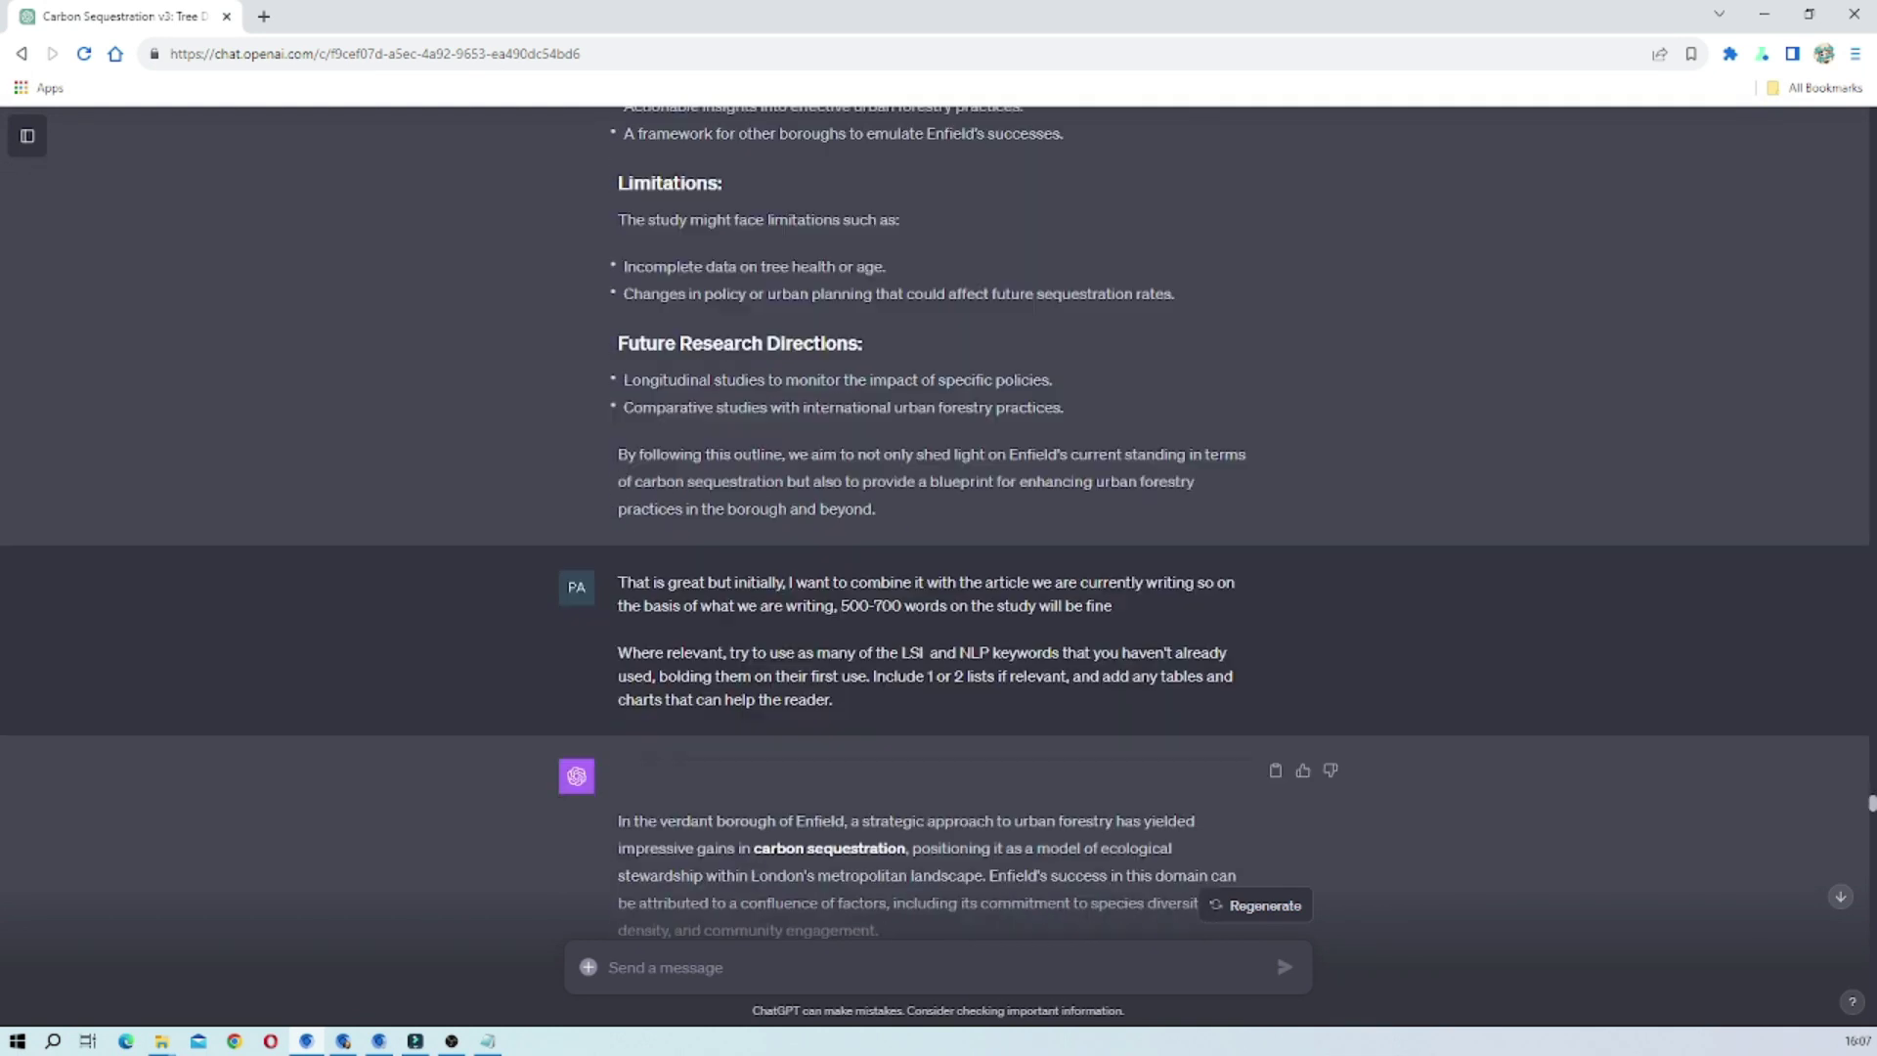
Step: Read the Data Gaps prompt and its response on the excluded boroughs, required data types and potential data improvements
scroll(975, 778, down, 16)
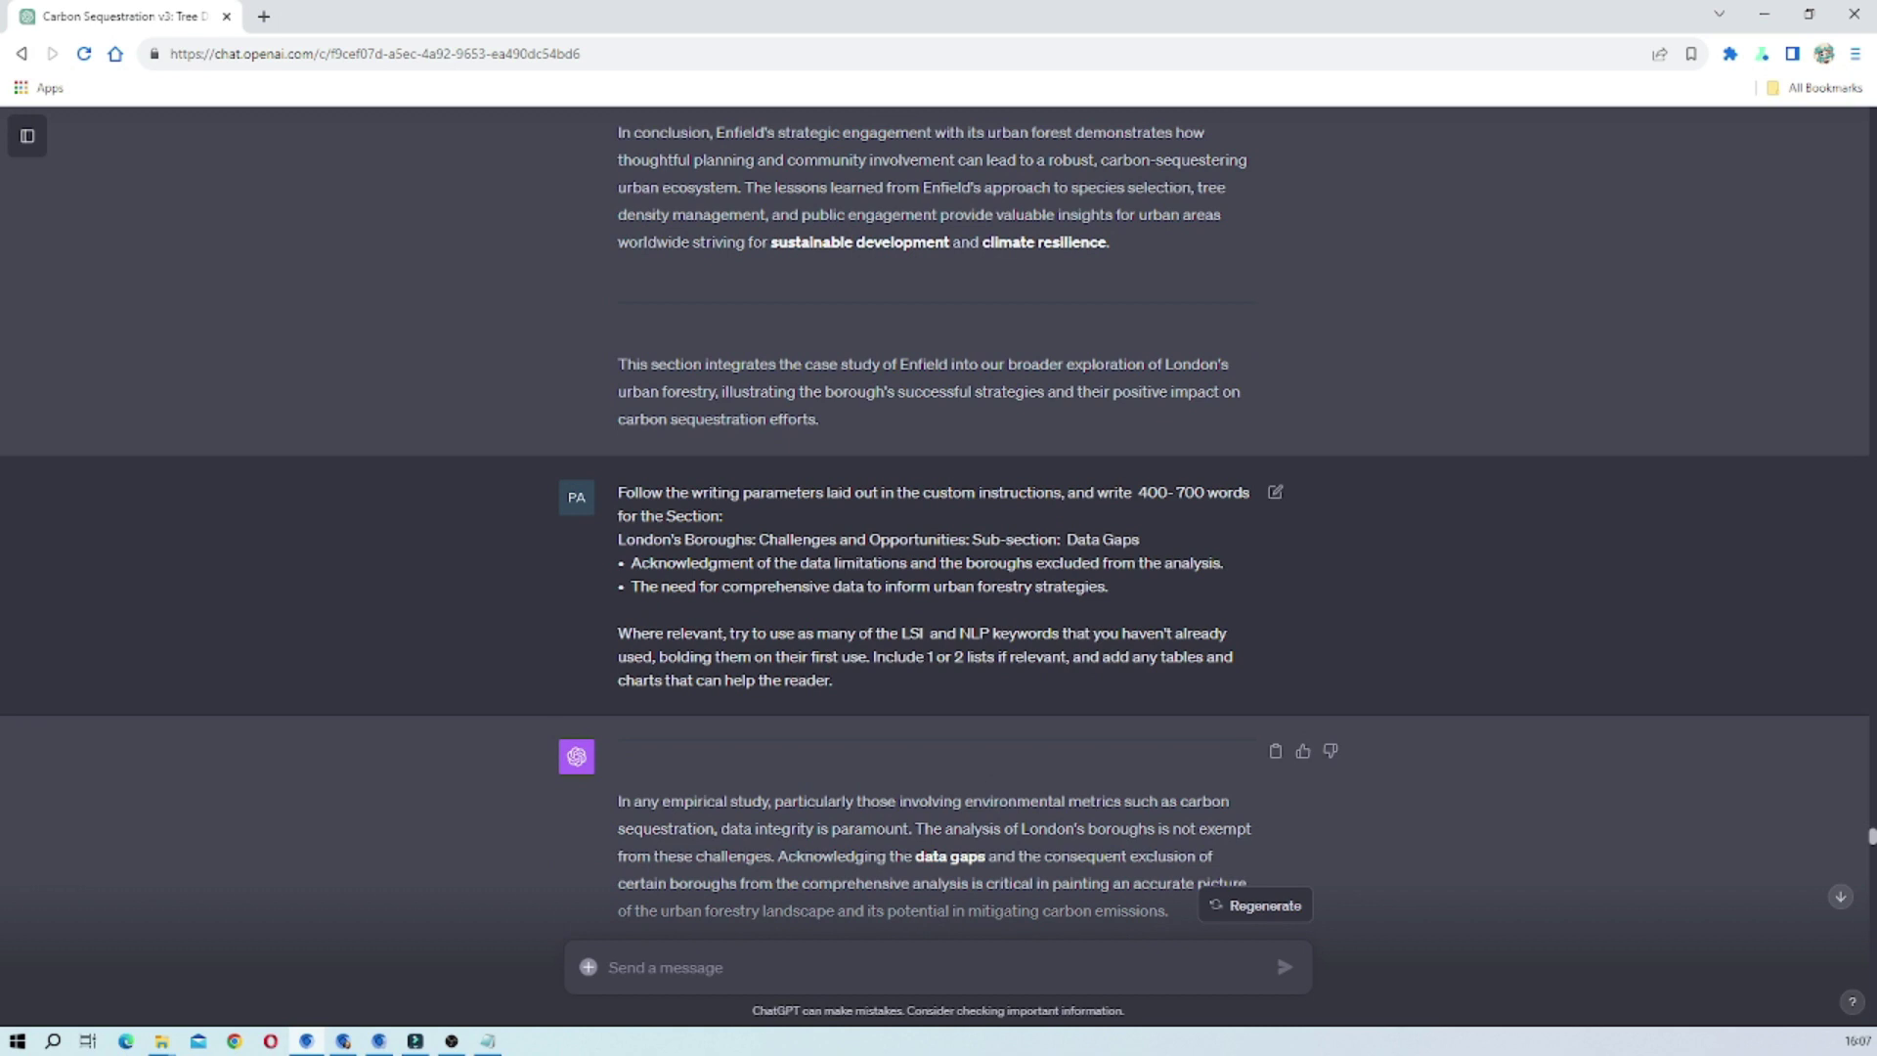
scroll(822, 627, down, 2)
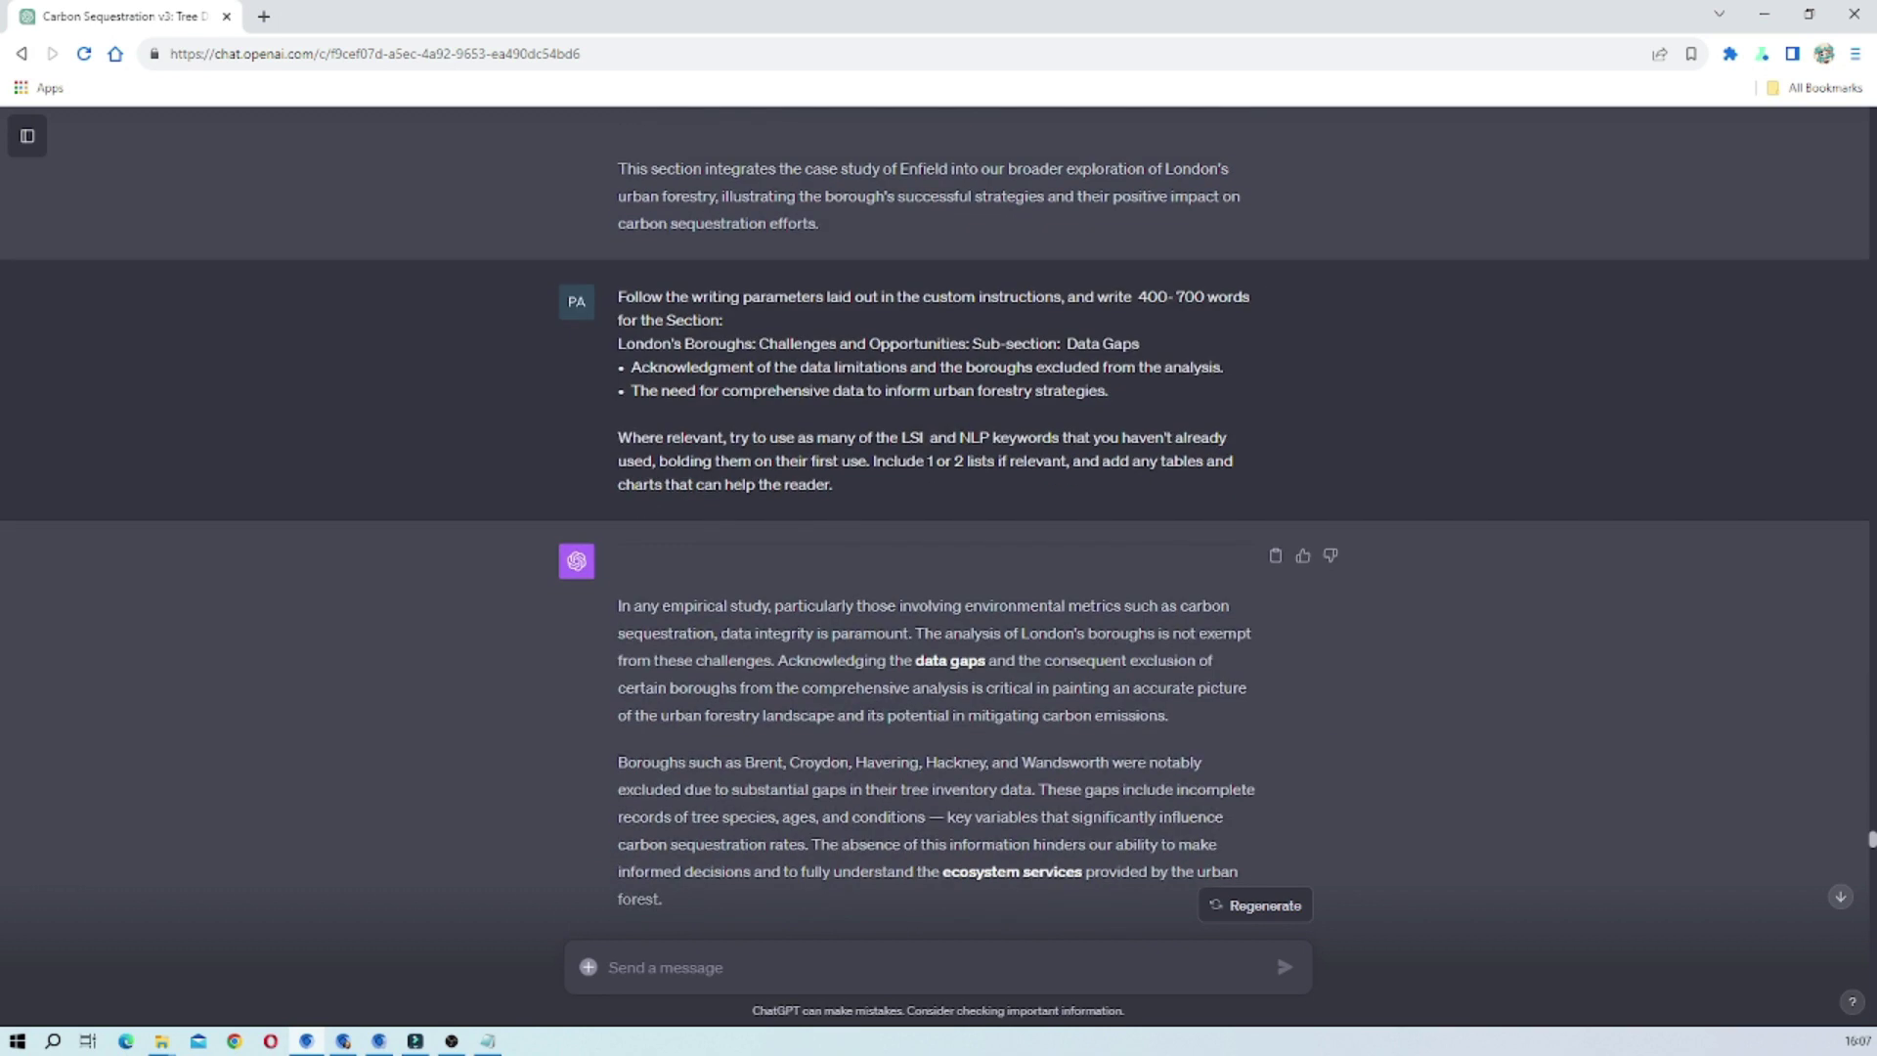
scroll(822, 627, down, 2)
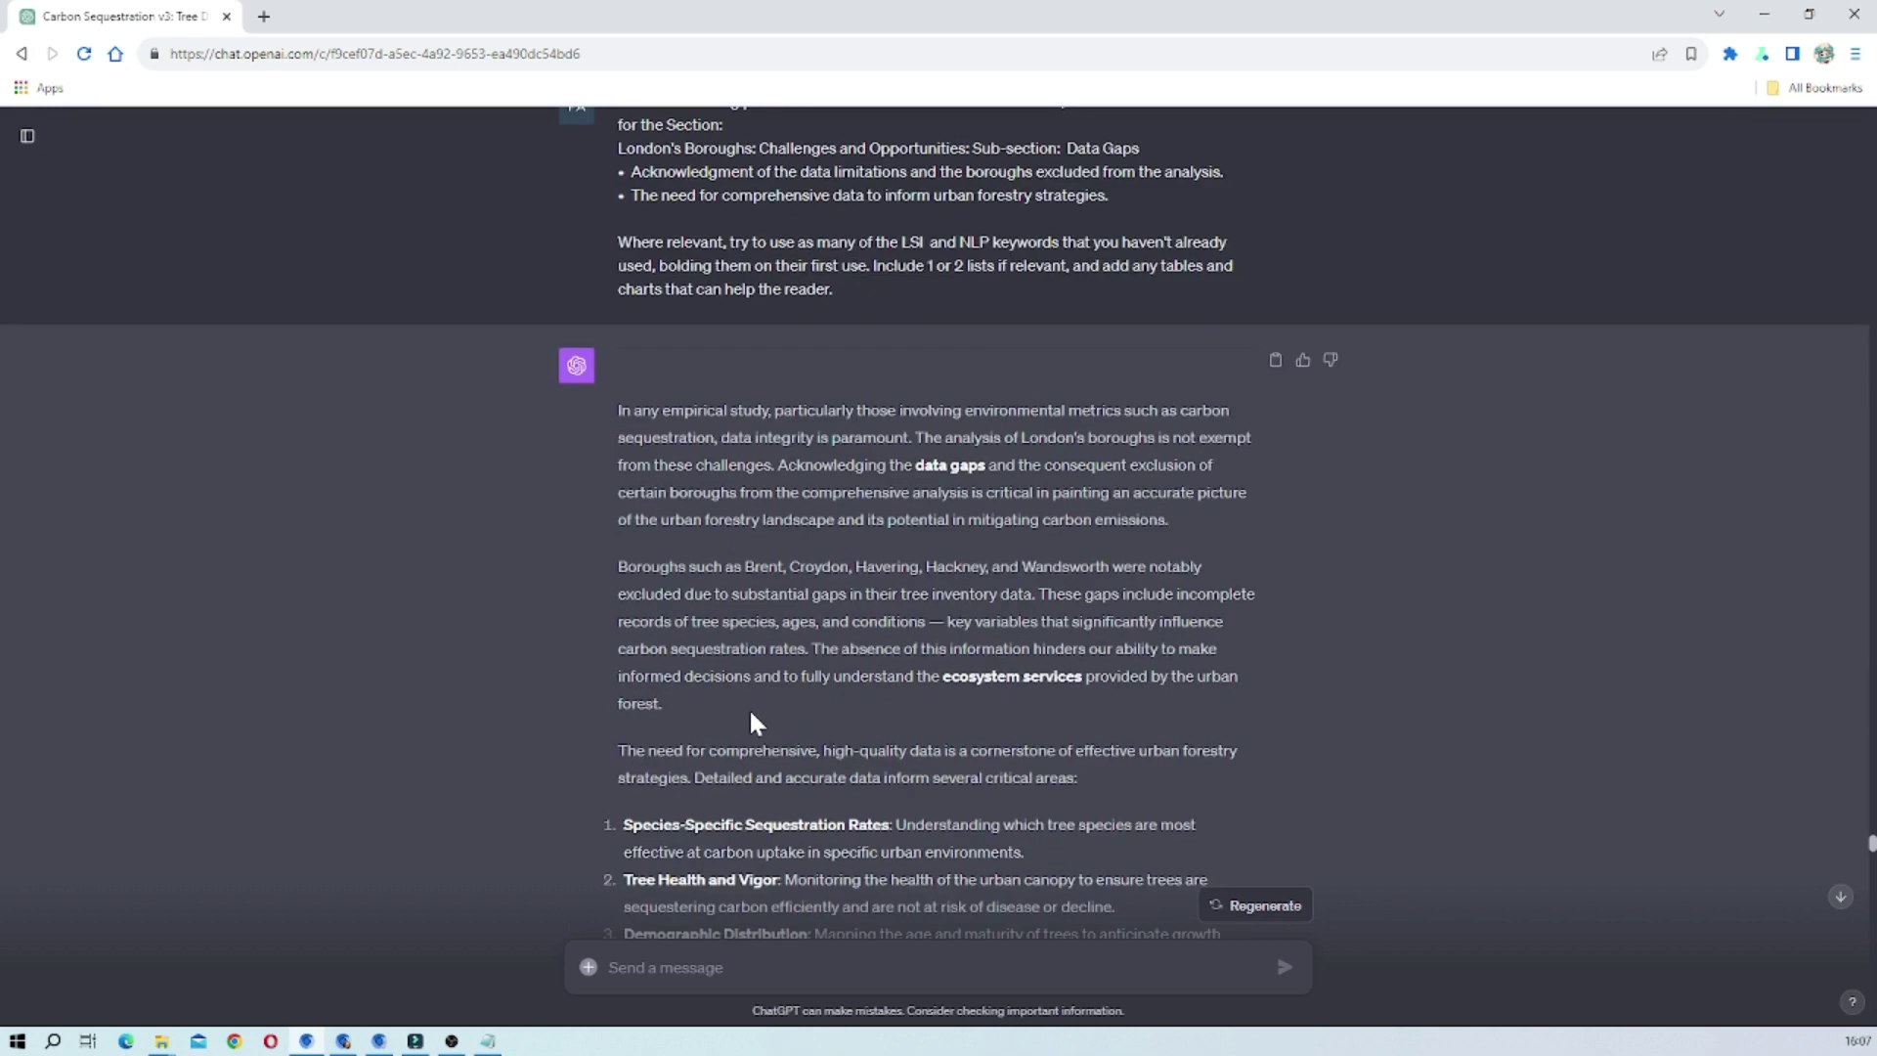
scroll(942, 565, down, 4)
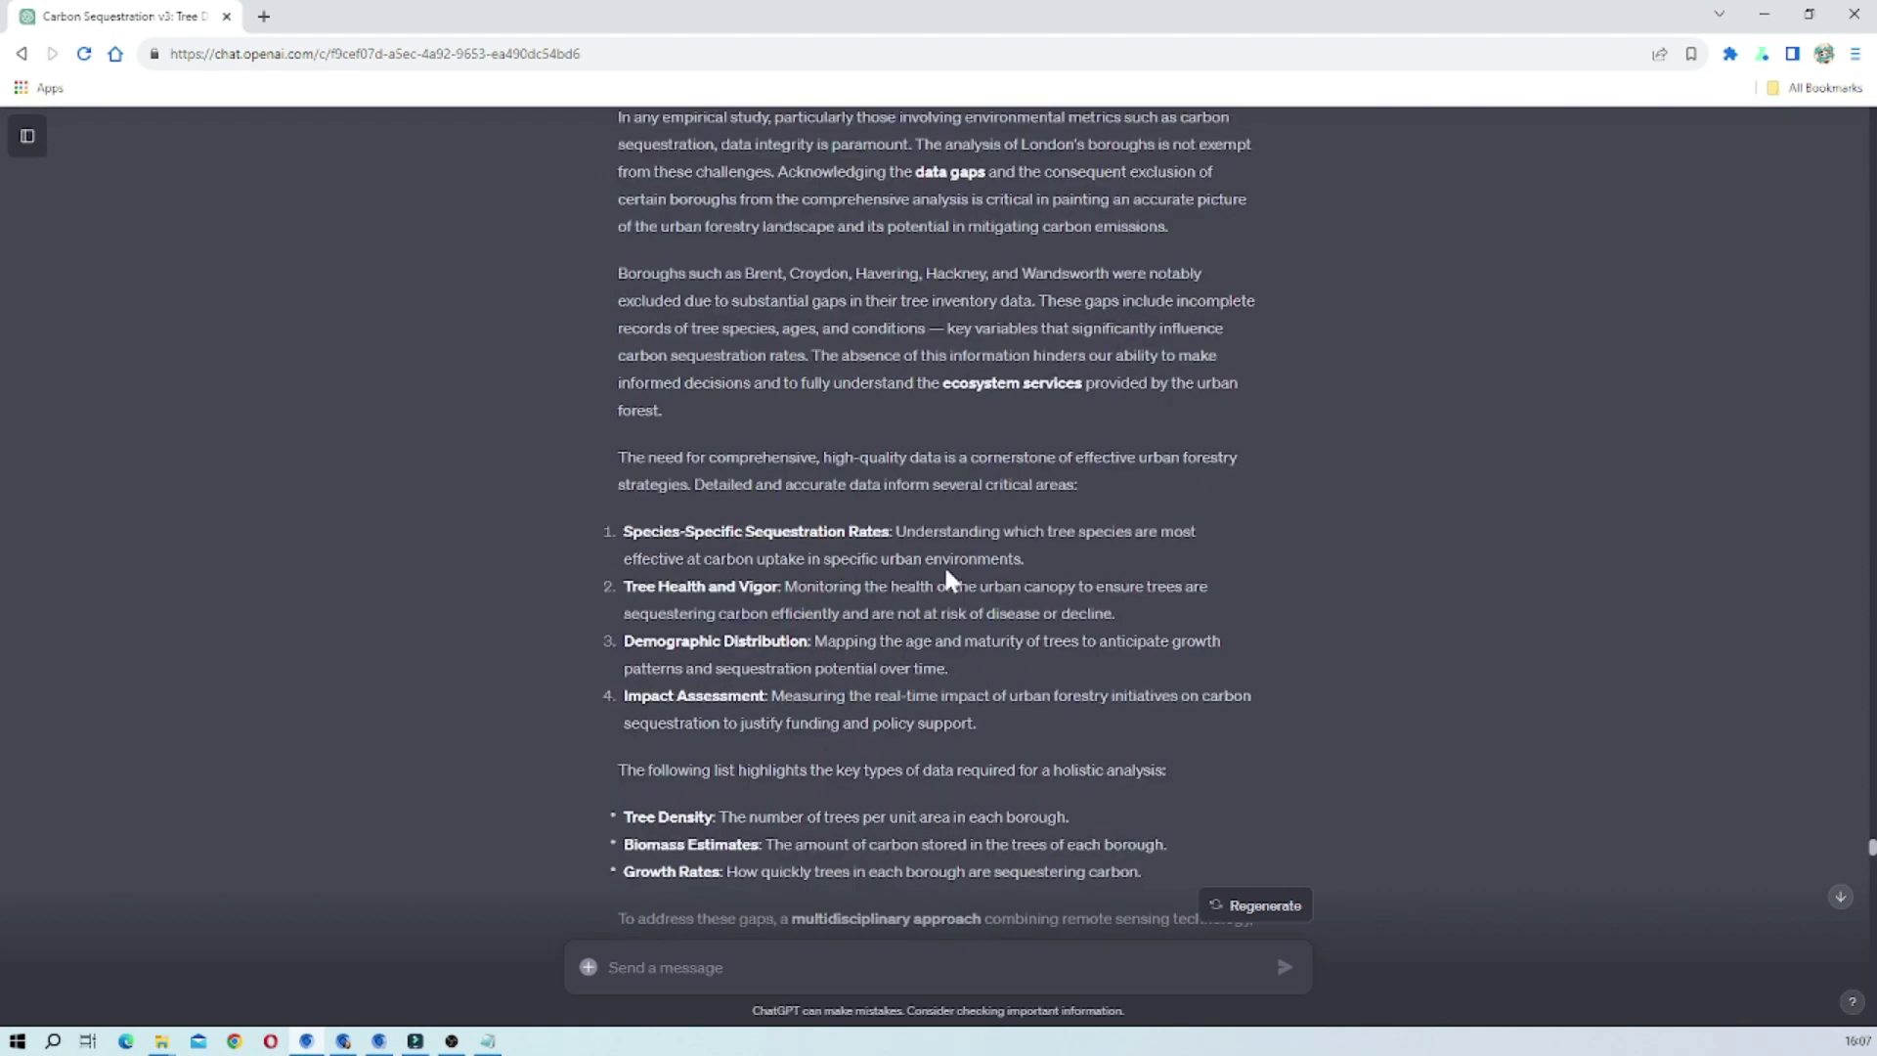
scroll(942, 565, down, 2)
scroll(942, 565, down, 3)
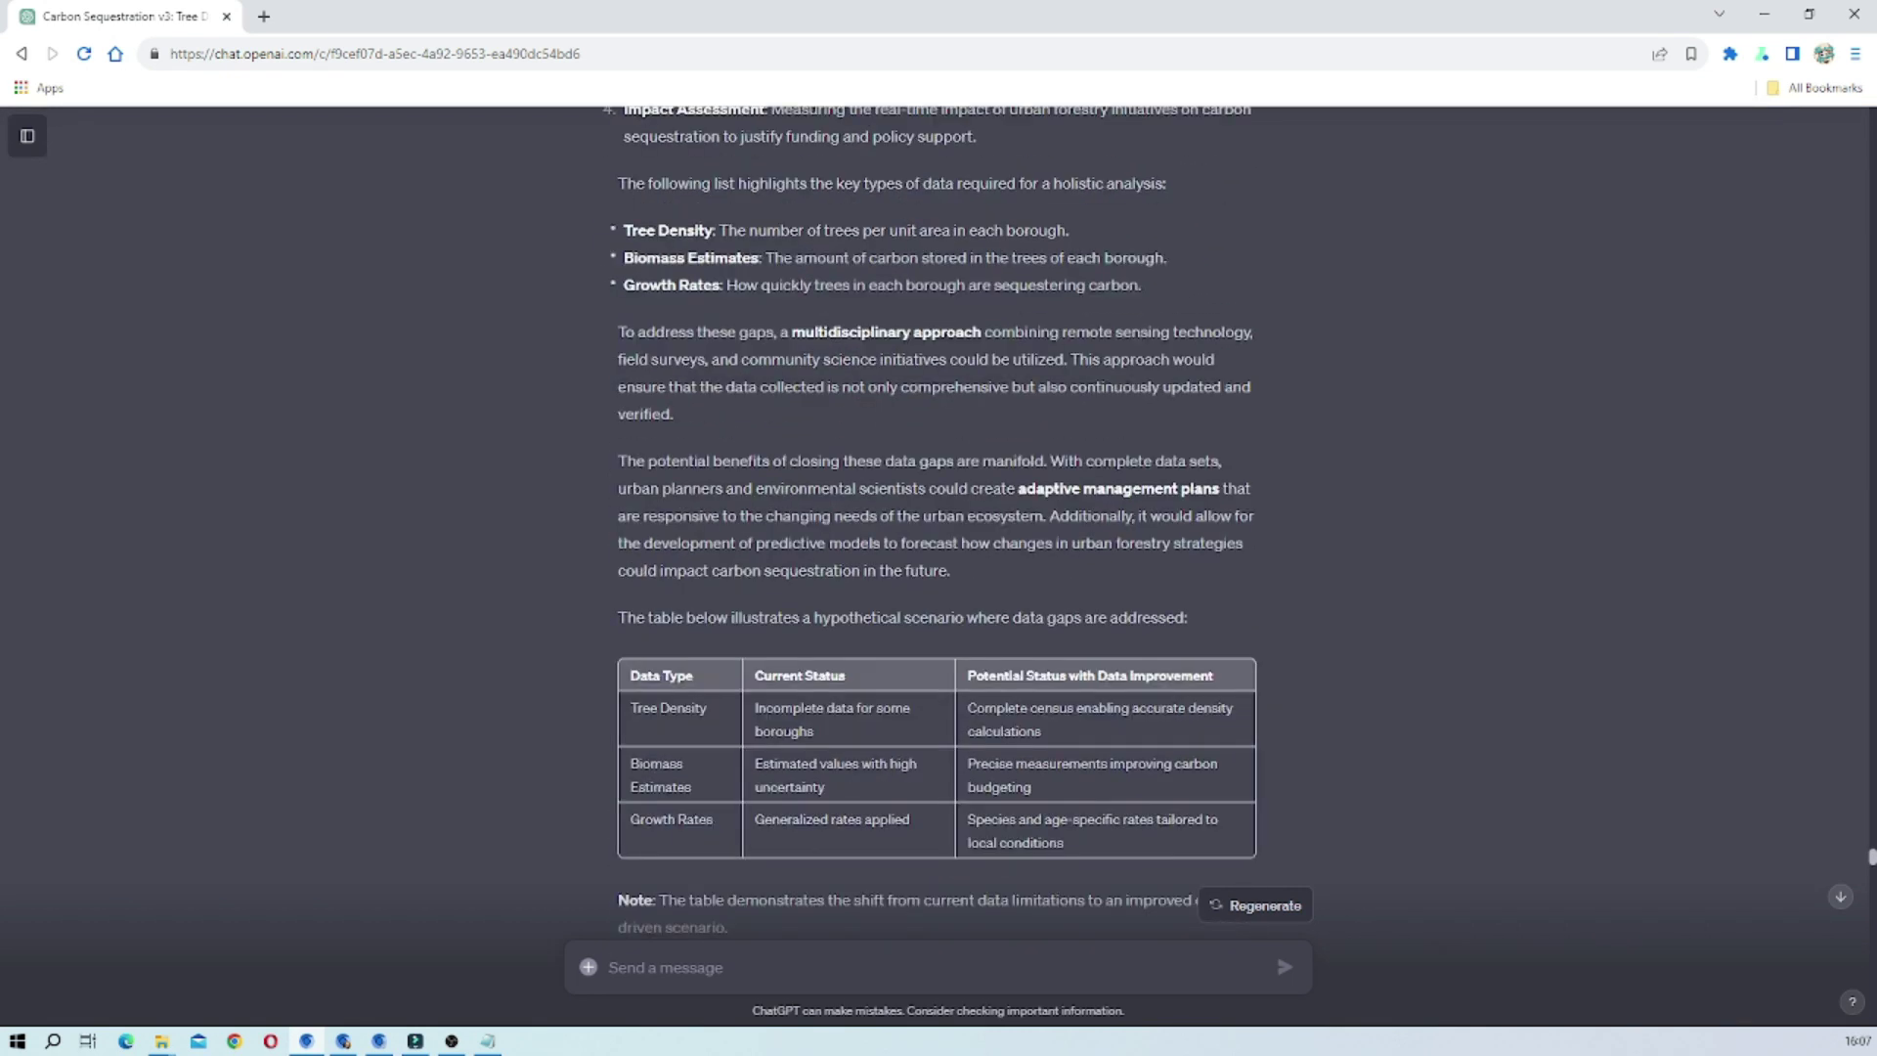
Step: Read the end of the Data Gaps response, and the Urban Forestry Management prompt and response covering its challenges, solutions and innovation table
scroll(945, 572, down, 1)
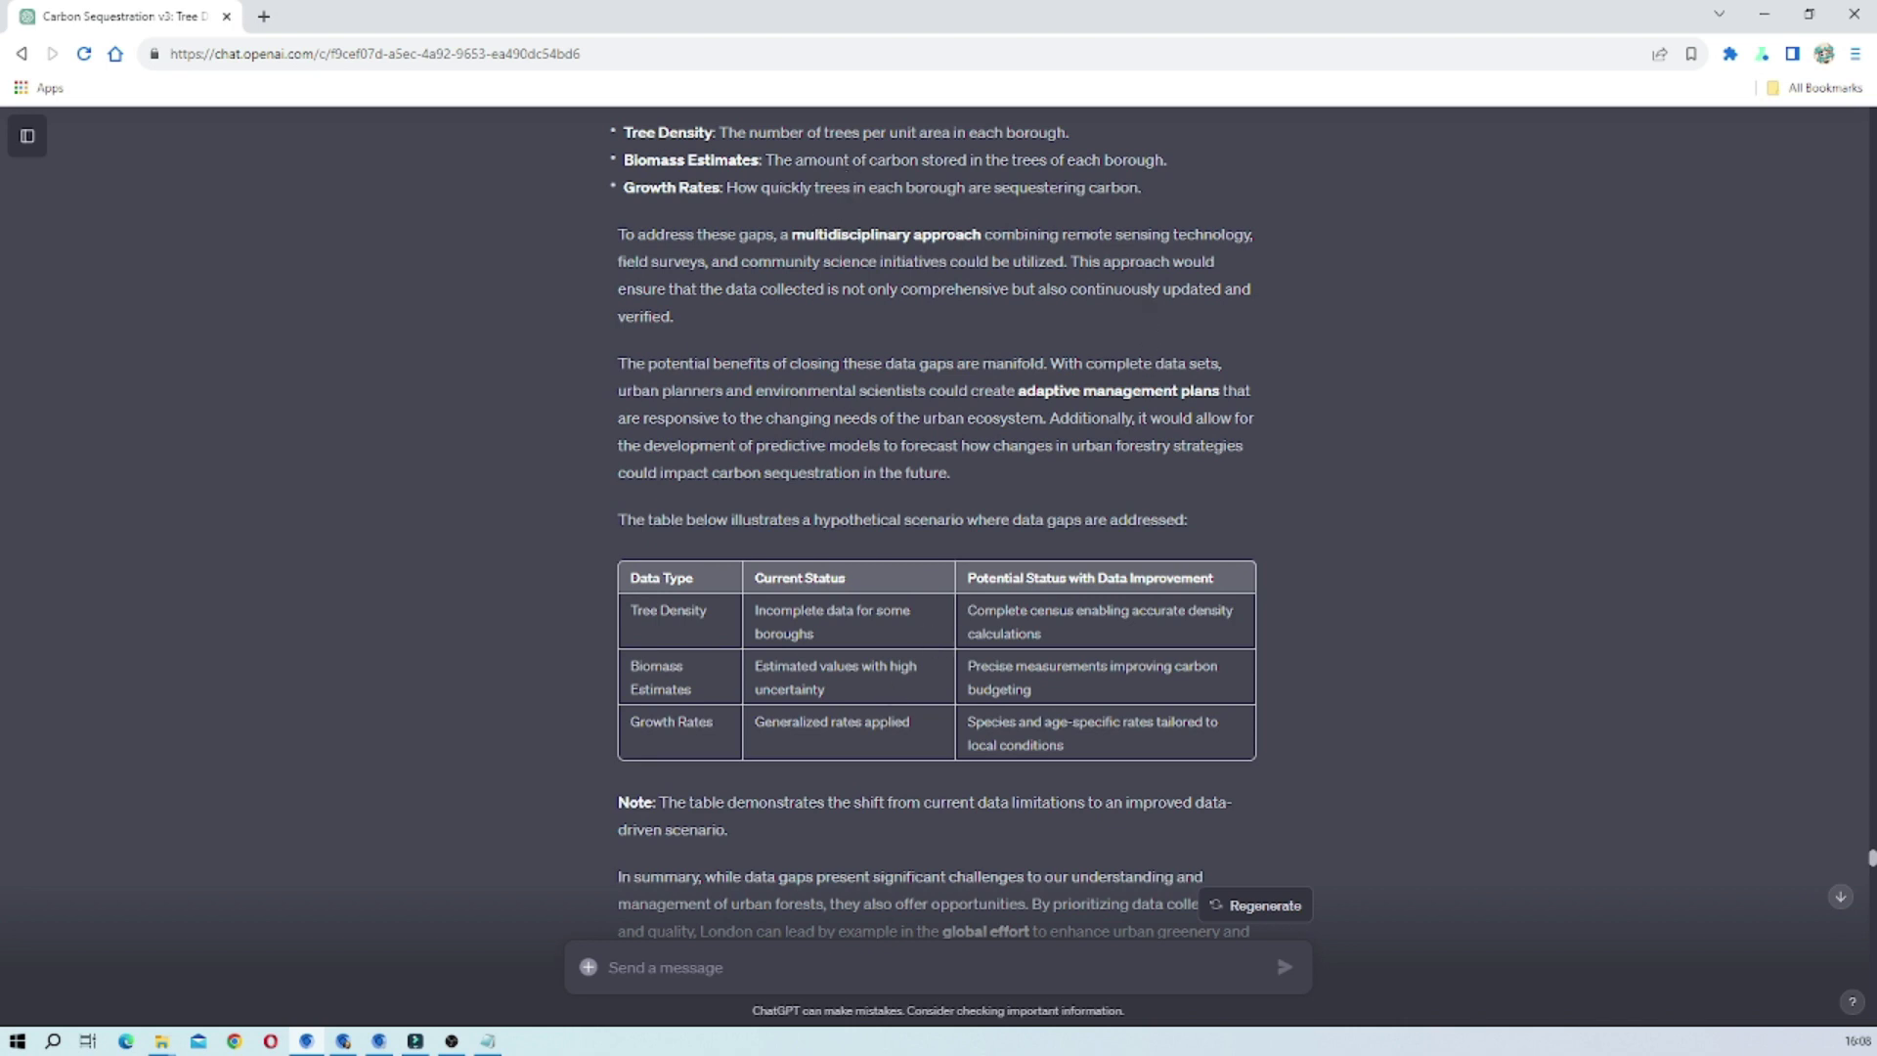
scroll(719, 674, down, 8)
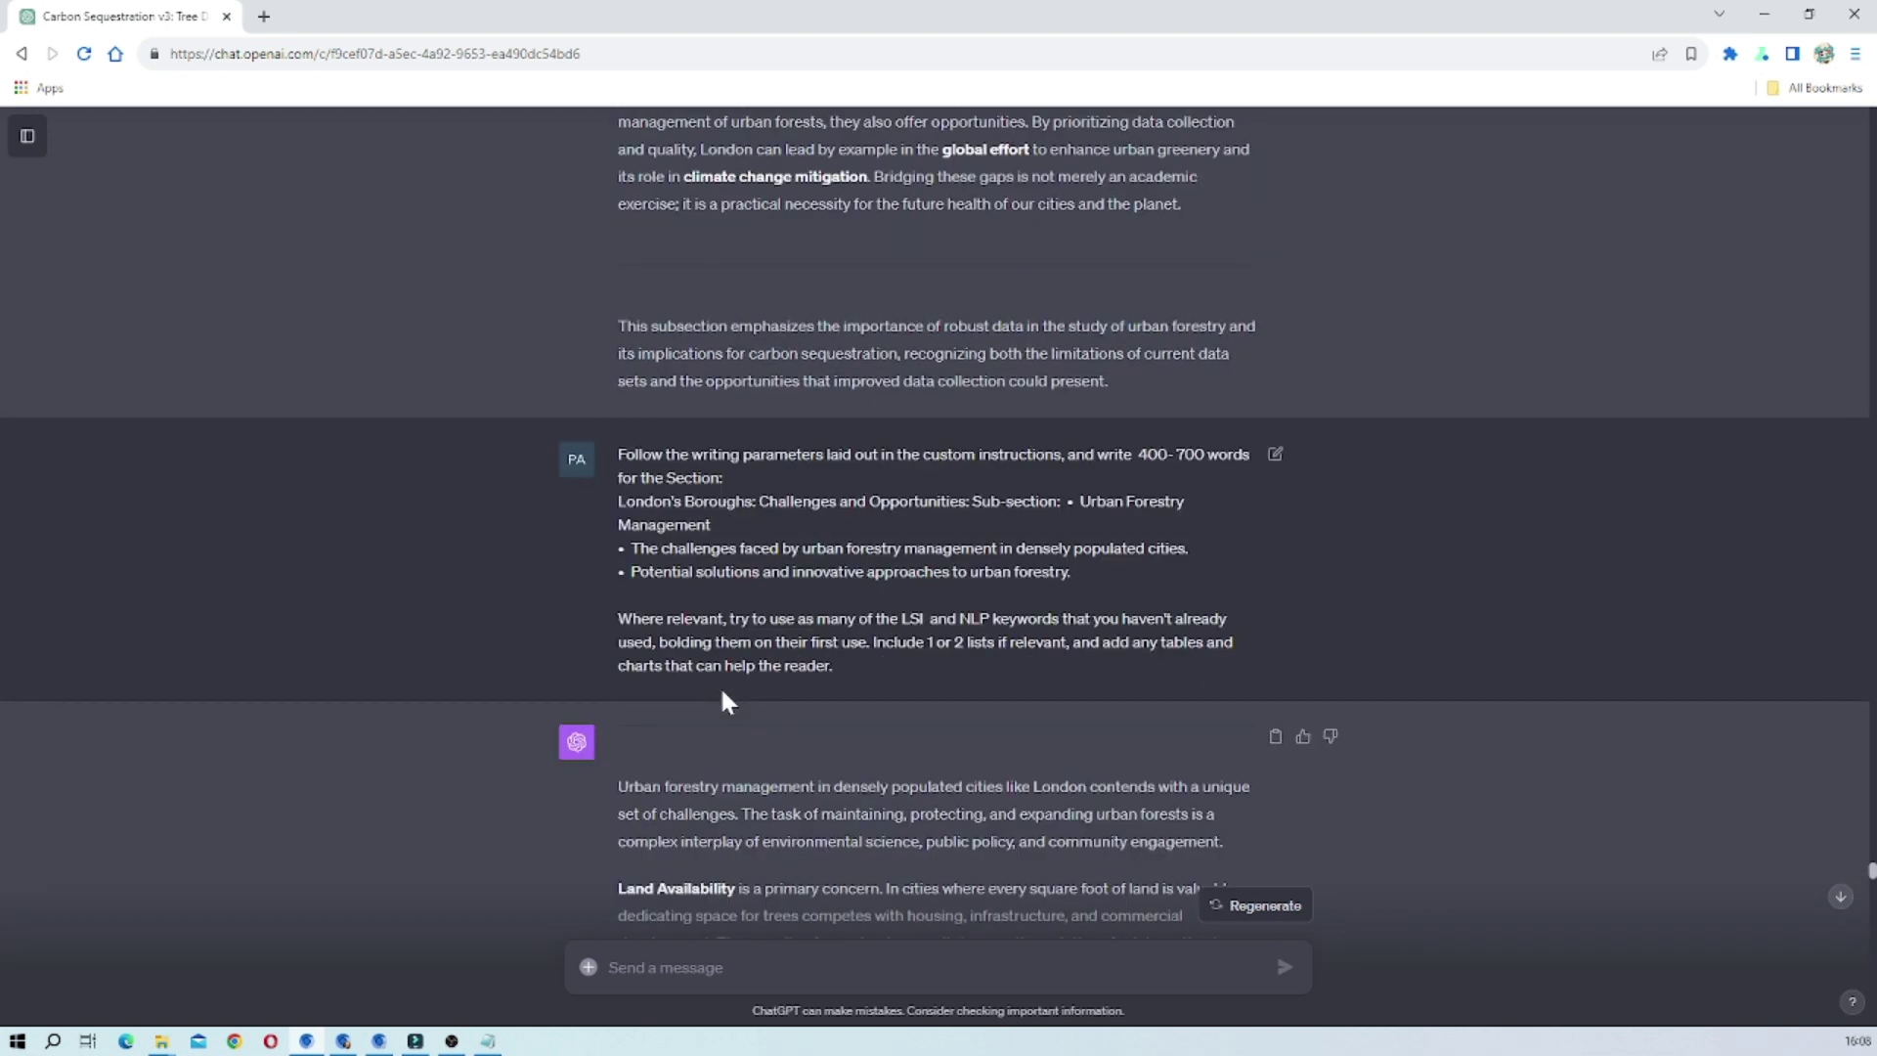
scroll(722, 692, down, 5)
scroll(724, 699, down, 2)
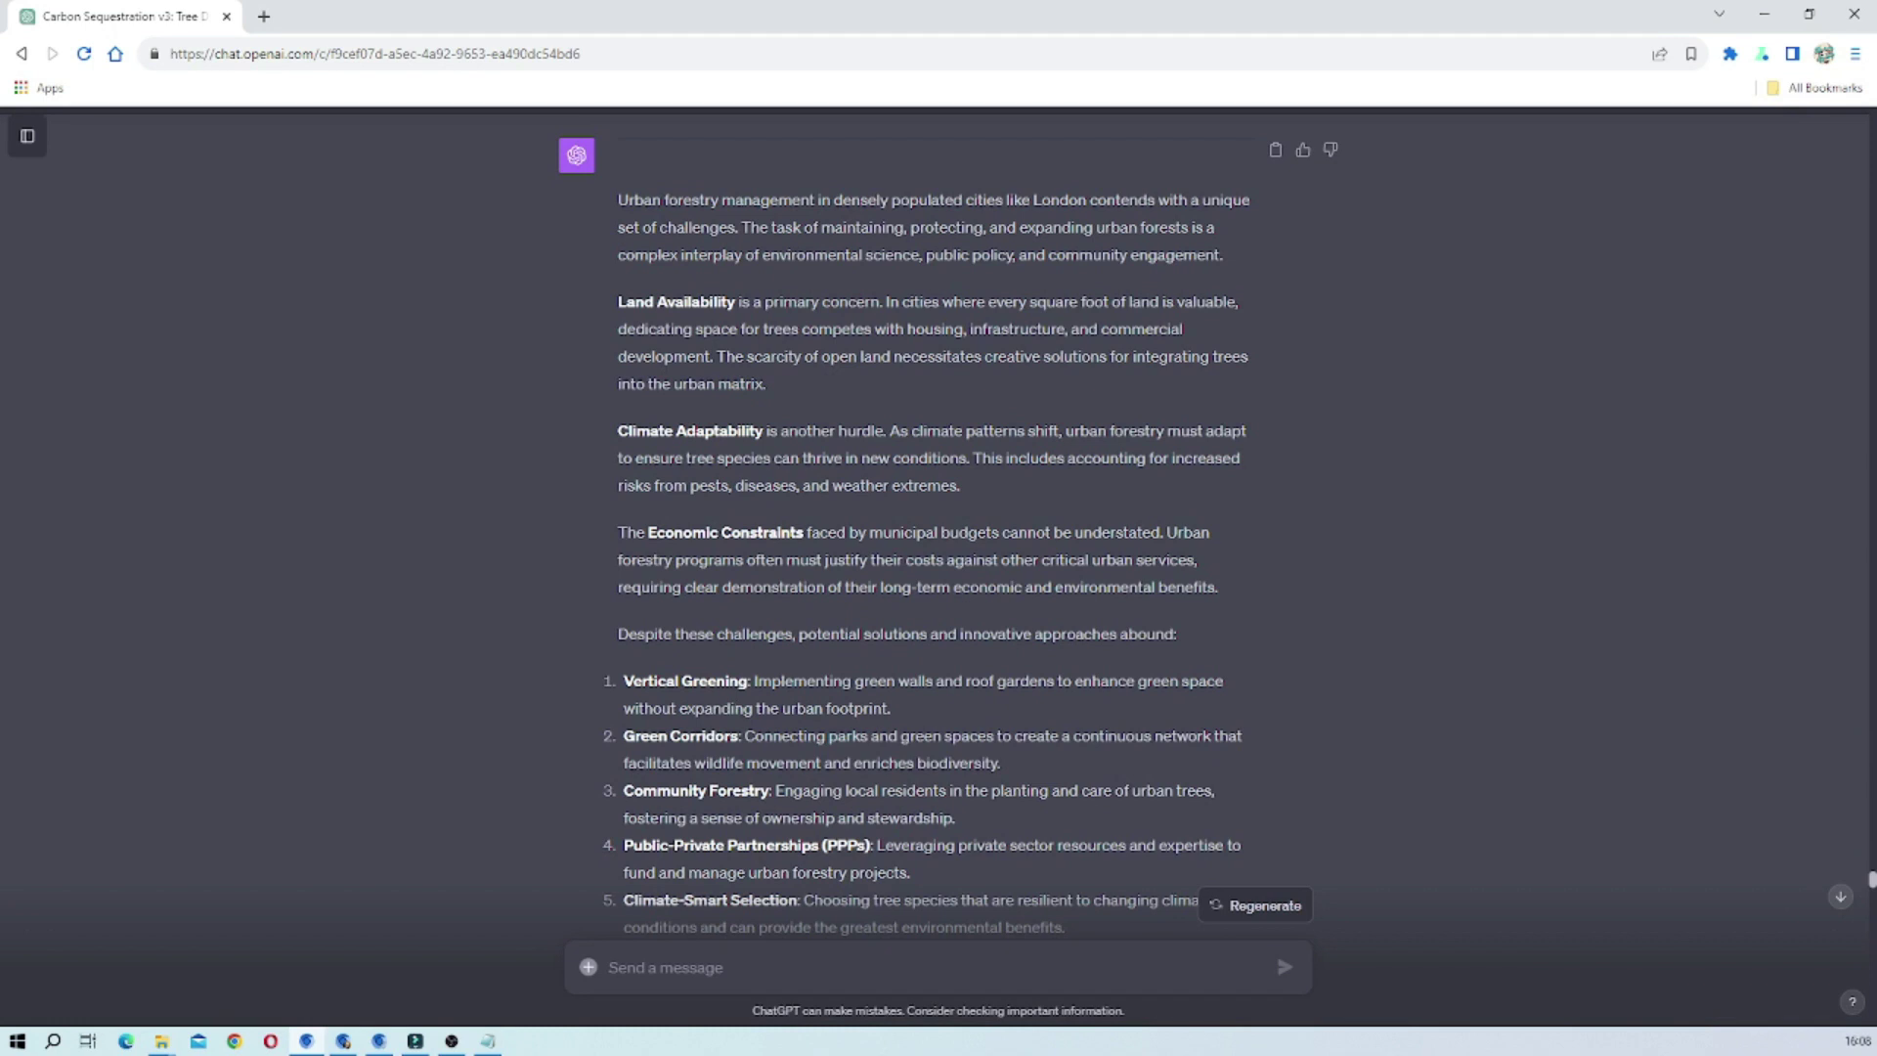
scroll(724, 698, up, 5)
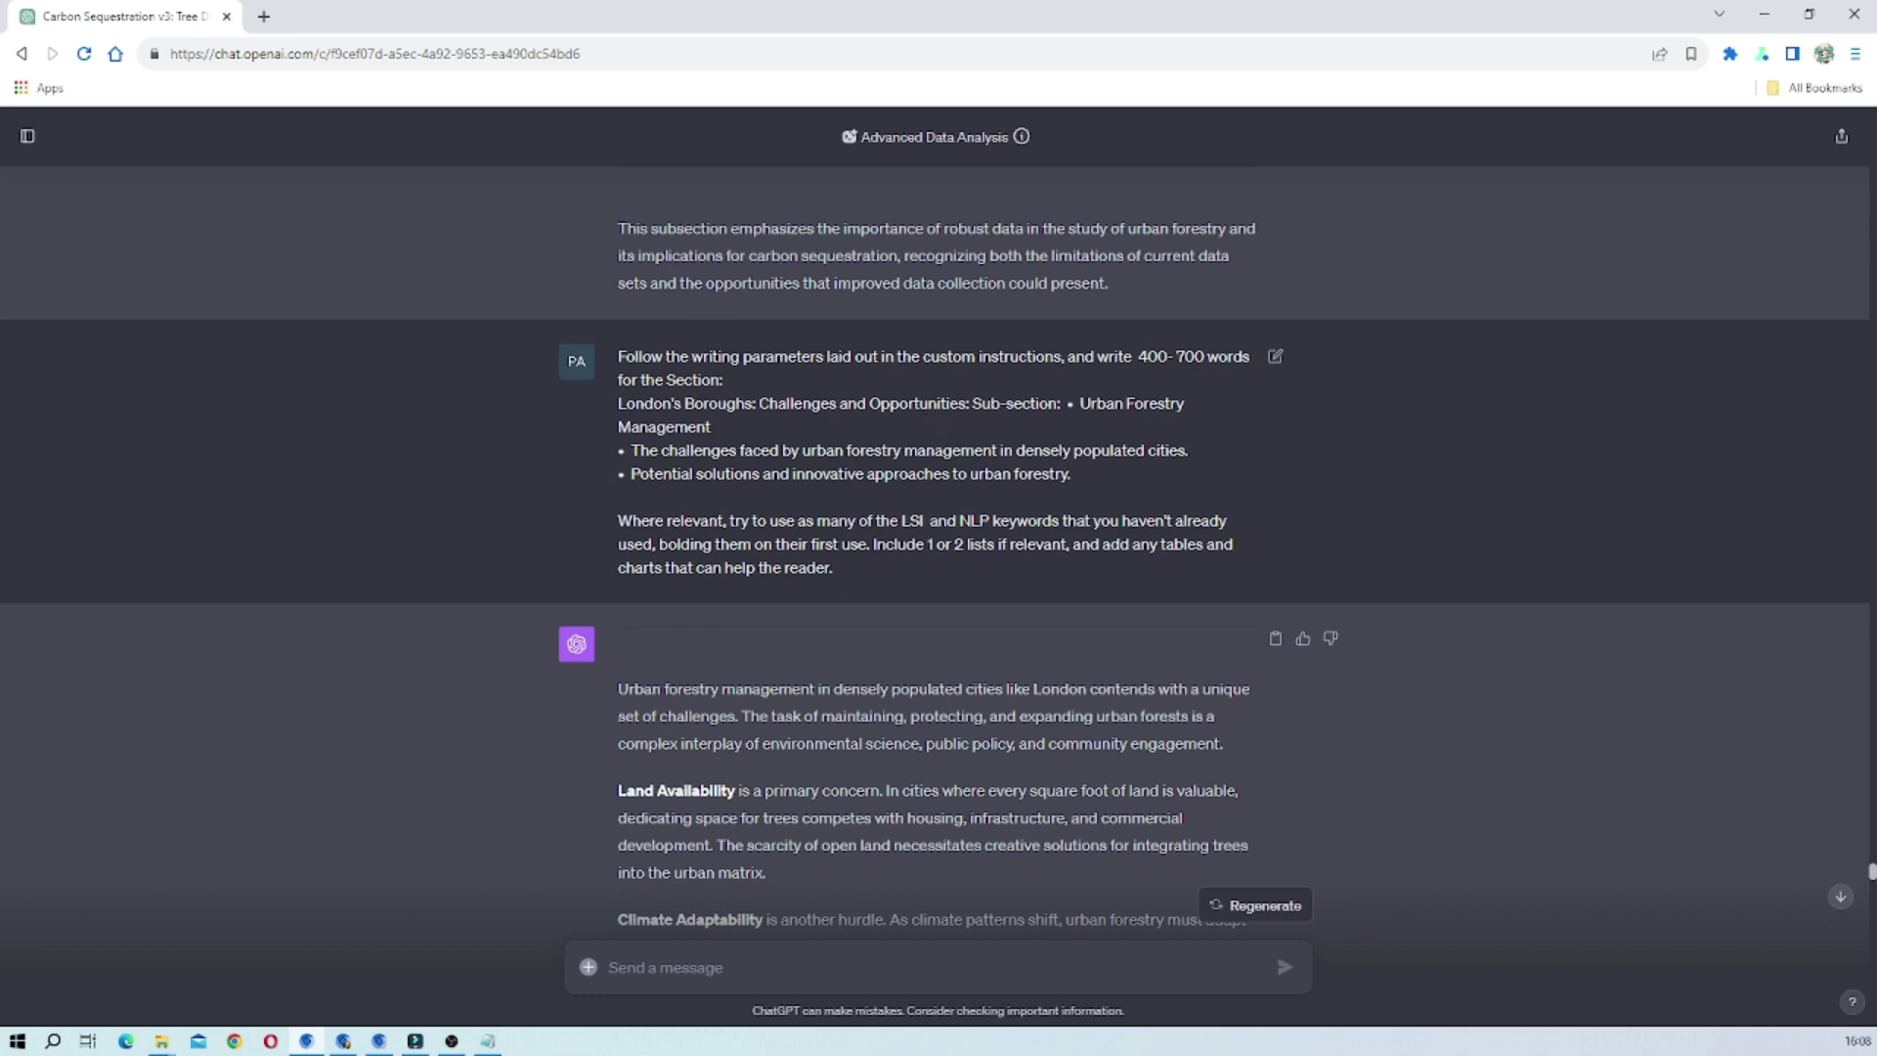
scroll(933, 522, down, 4)
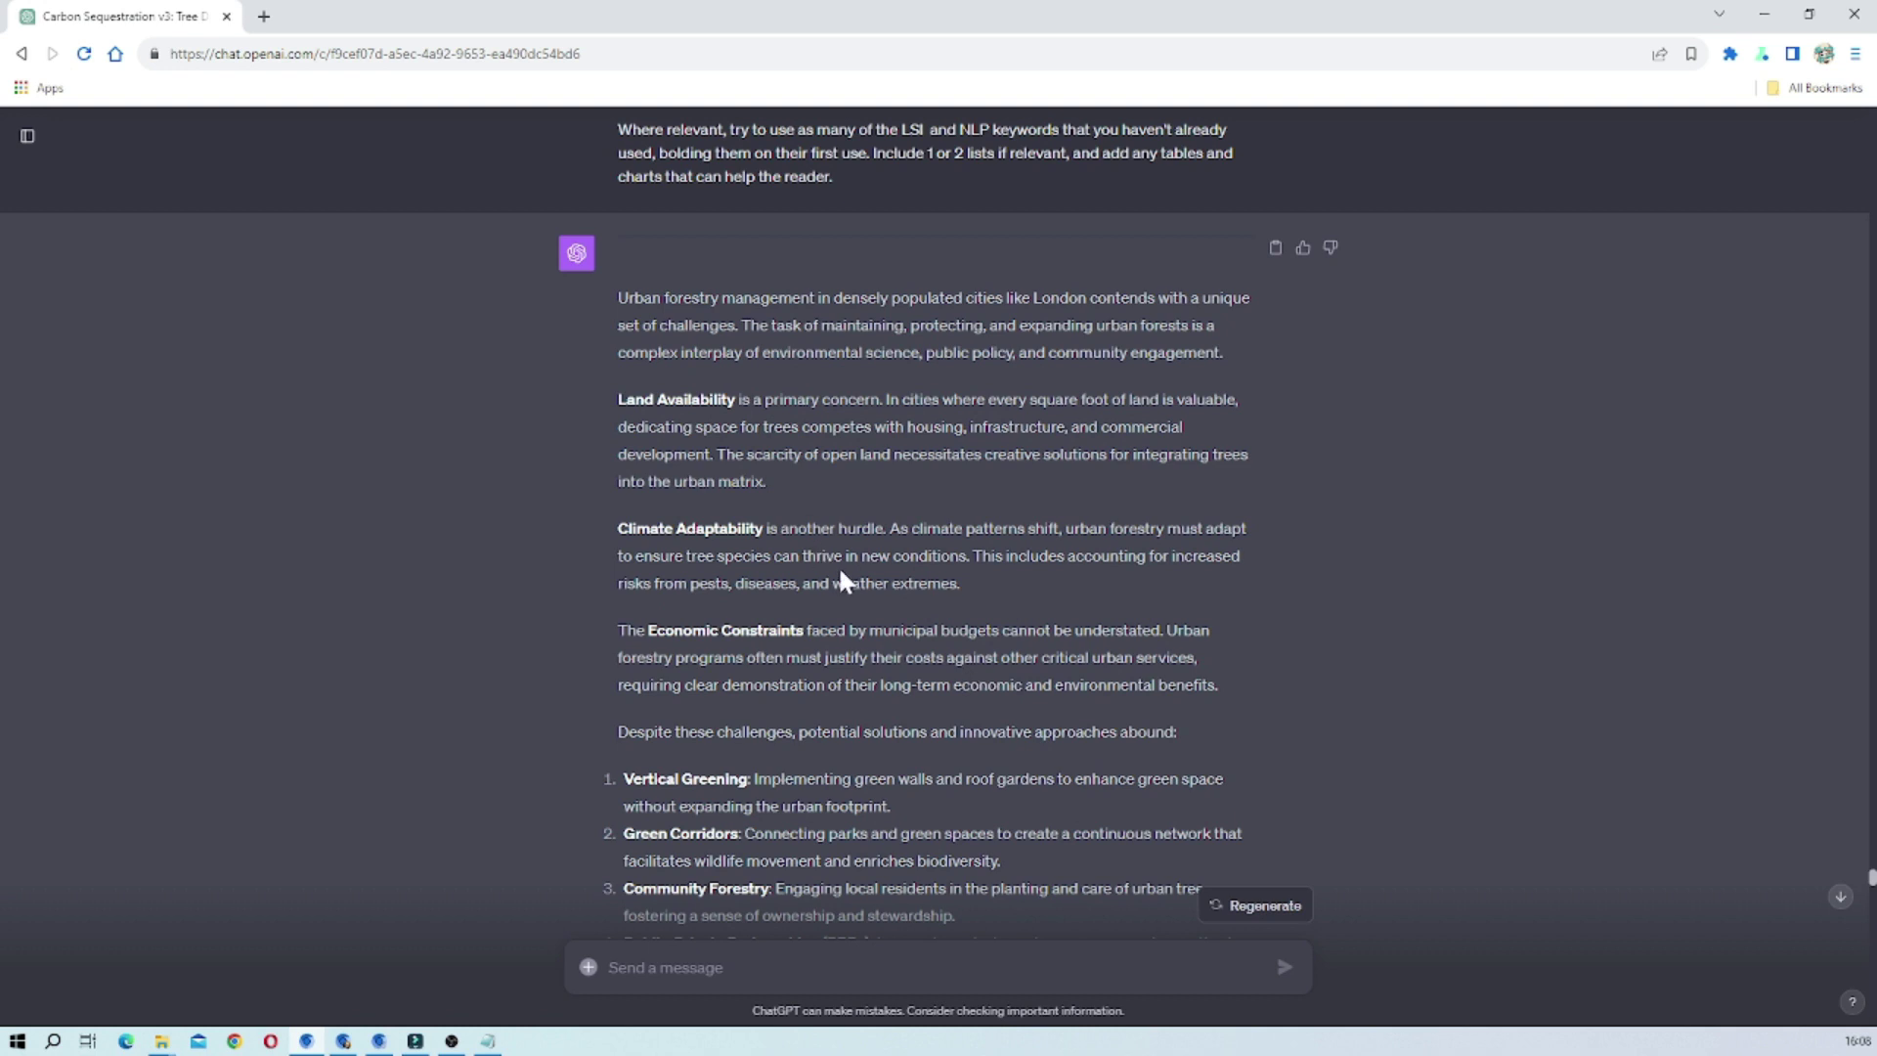
drag(925, 352, 1123, 373)
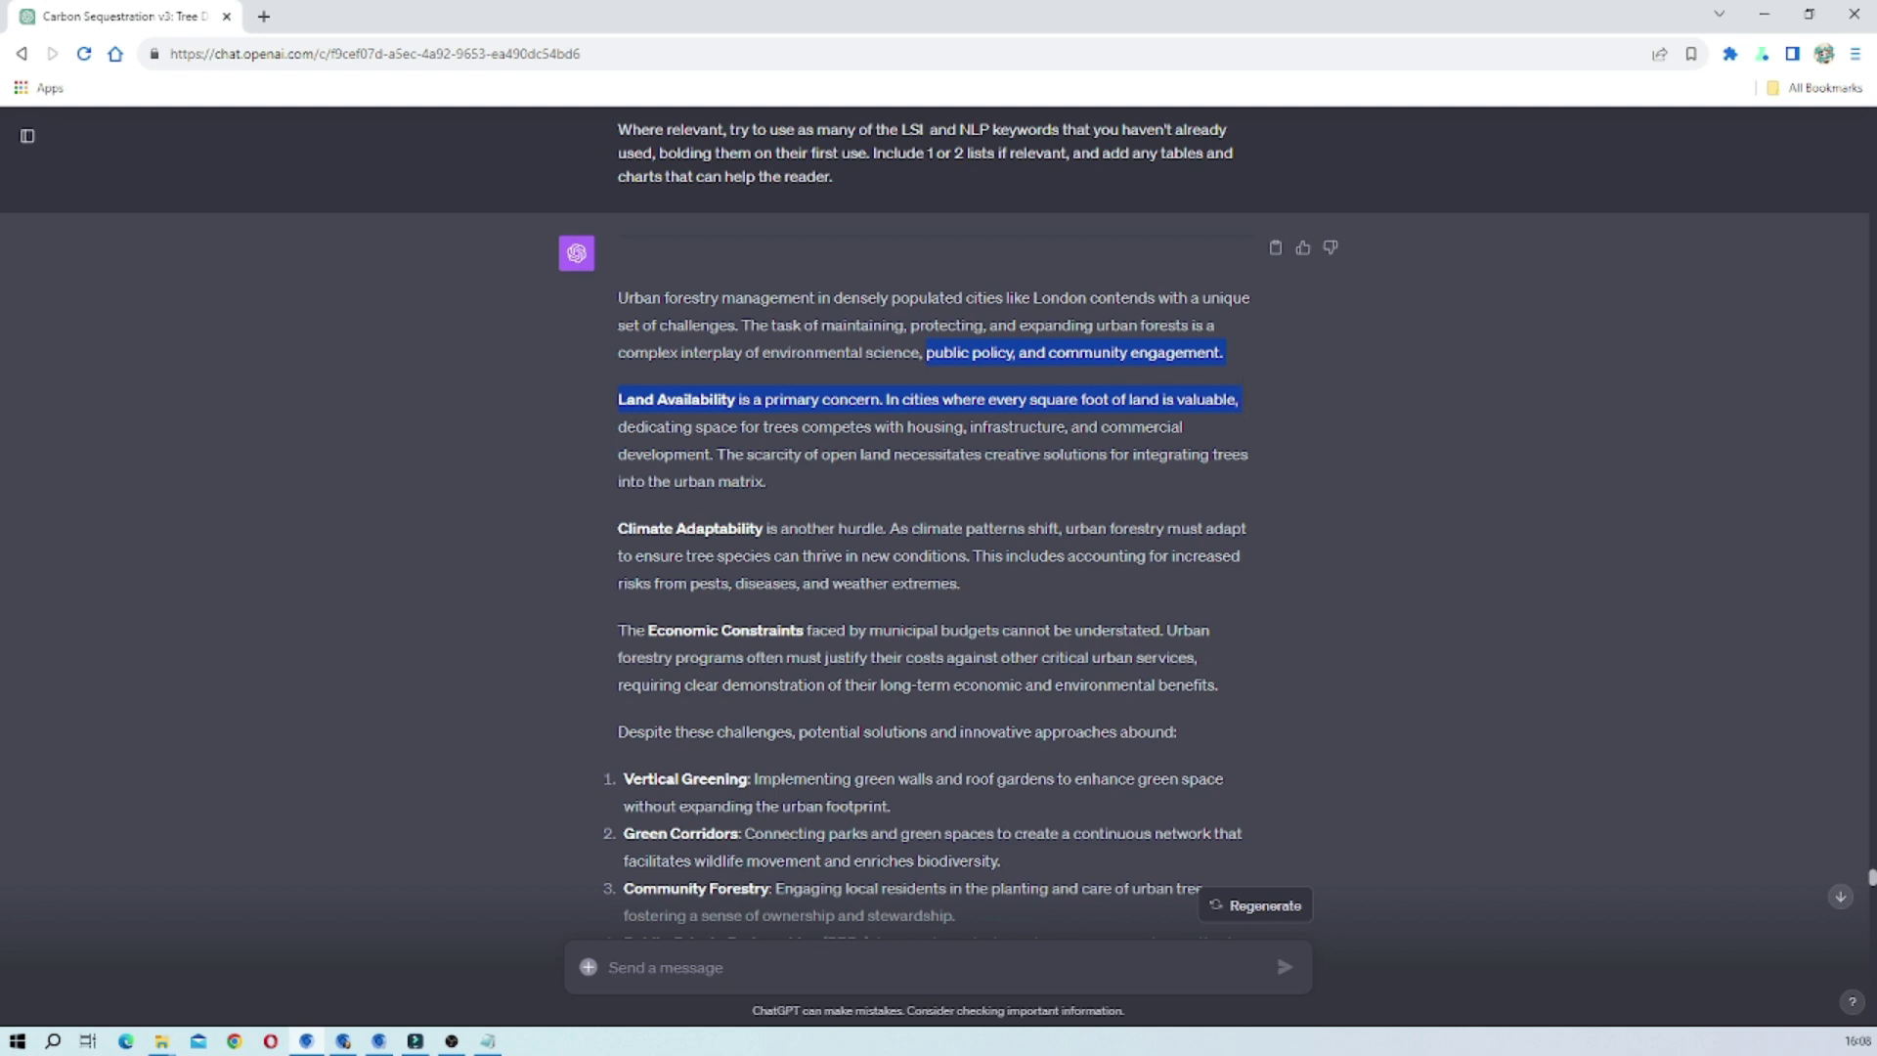
scroll(696, 653, down, 2)
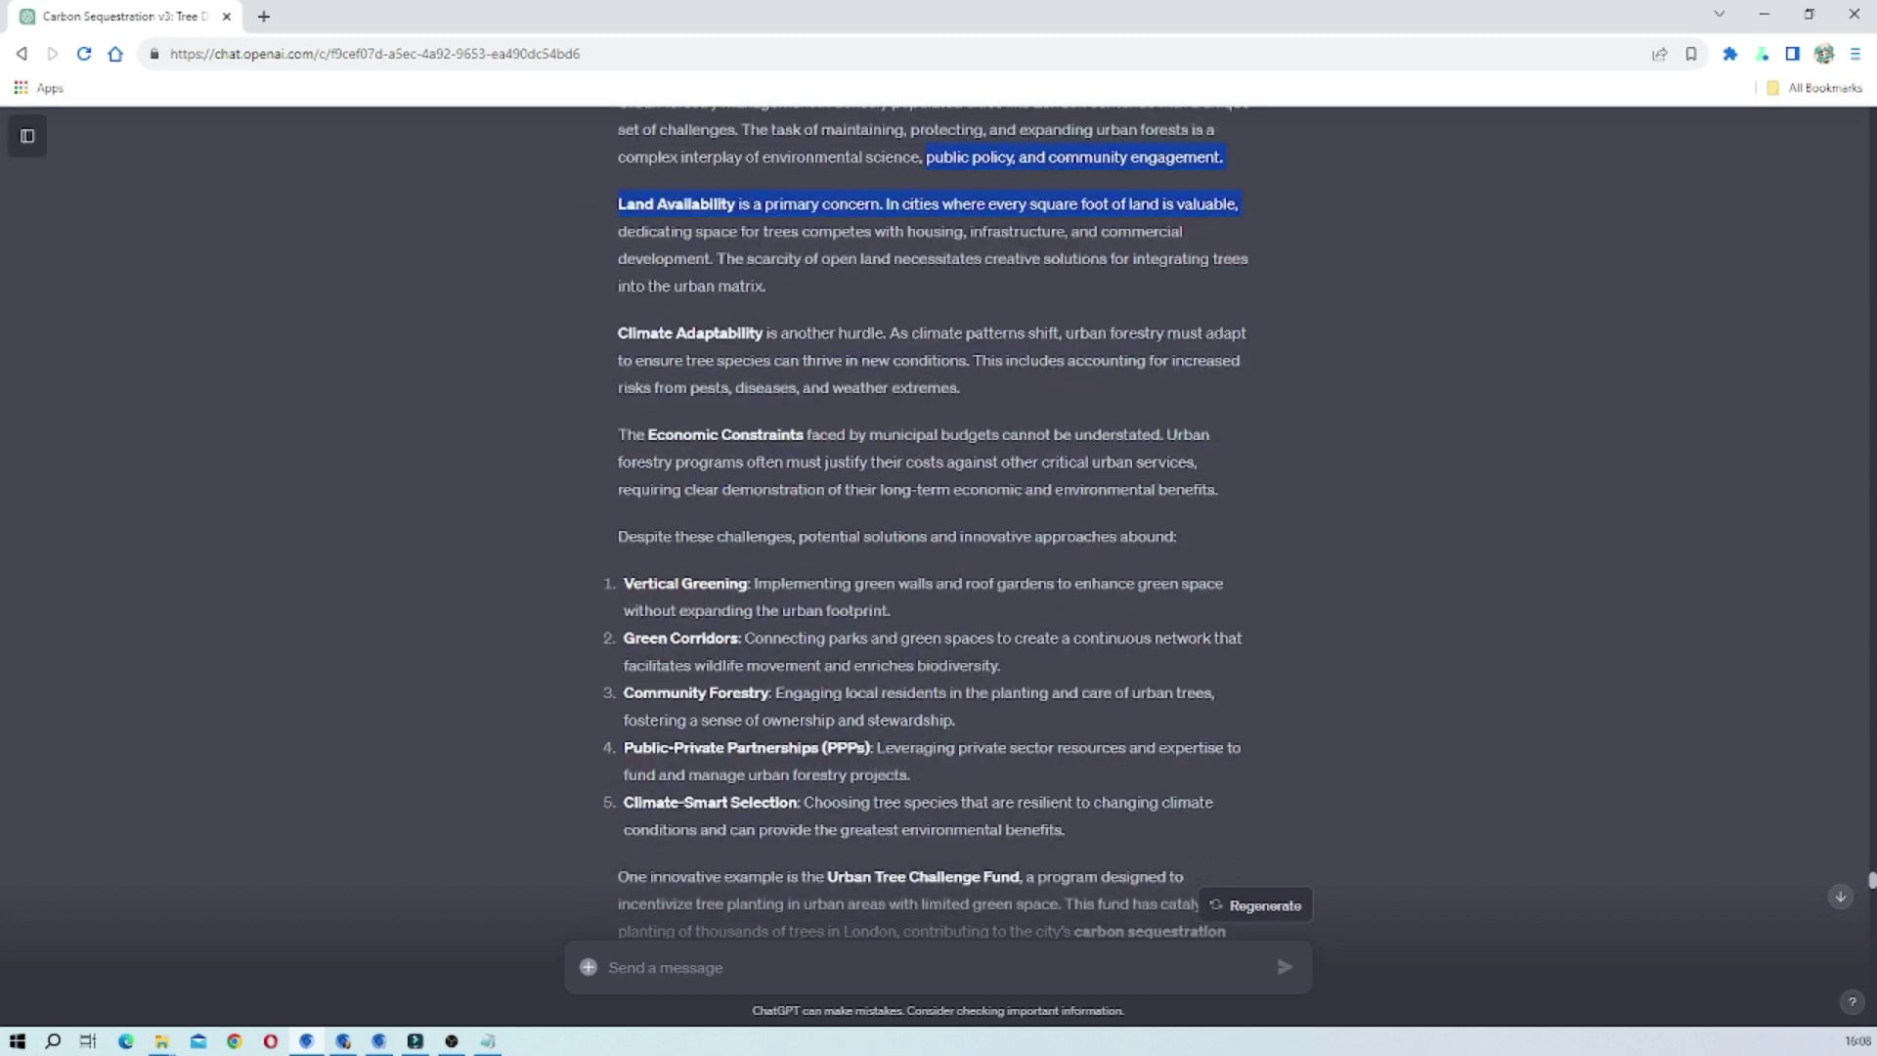
scroll(936, 528, down, 4)
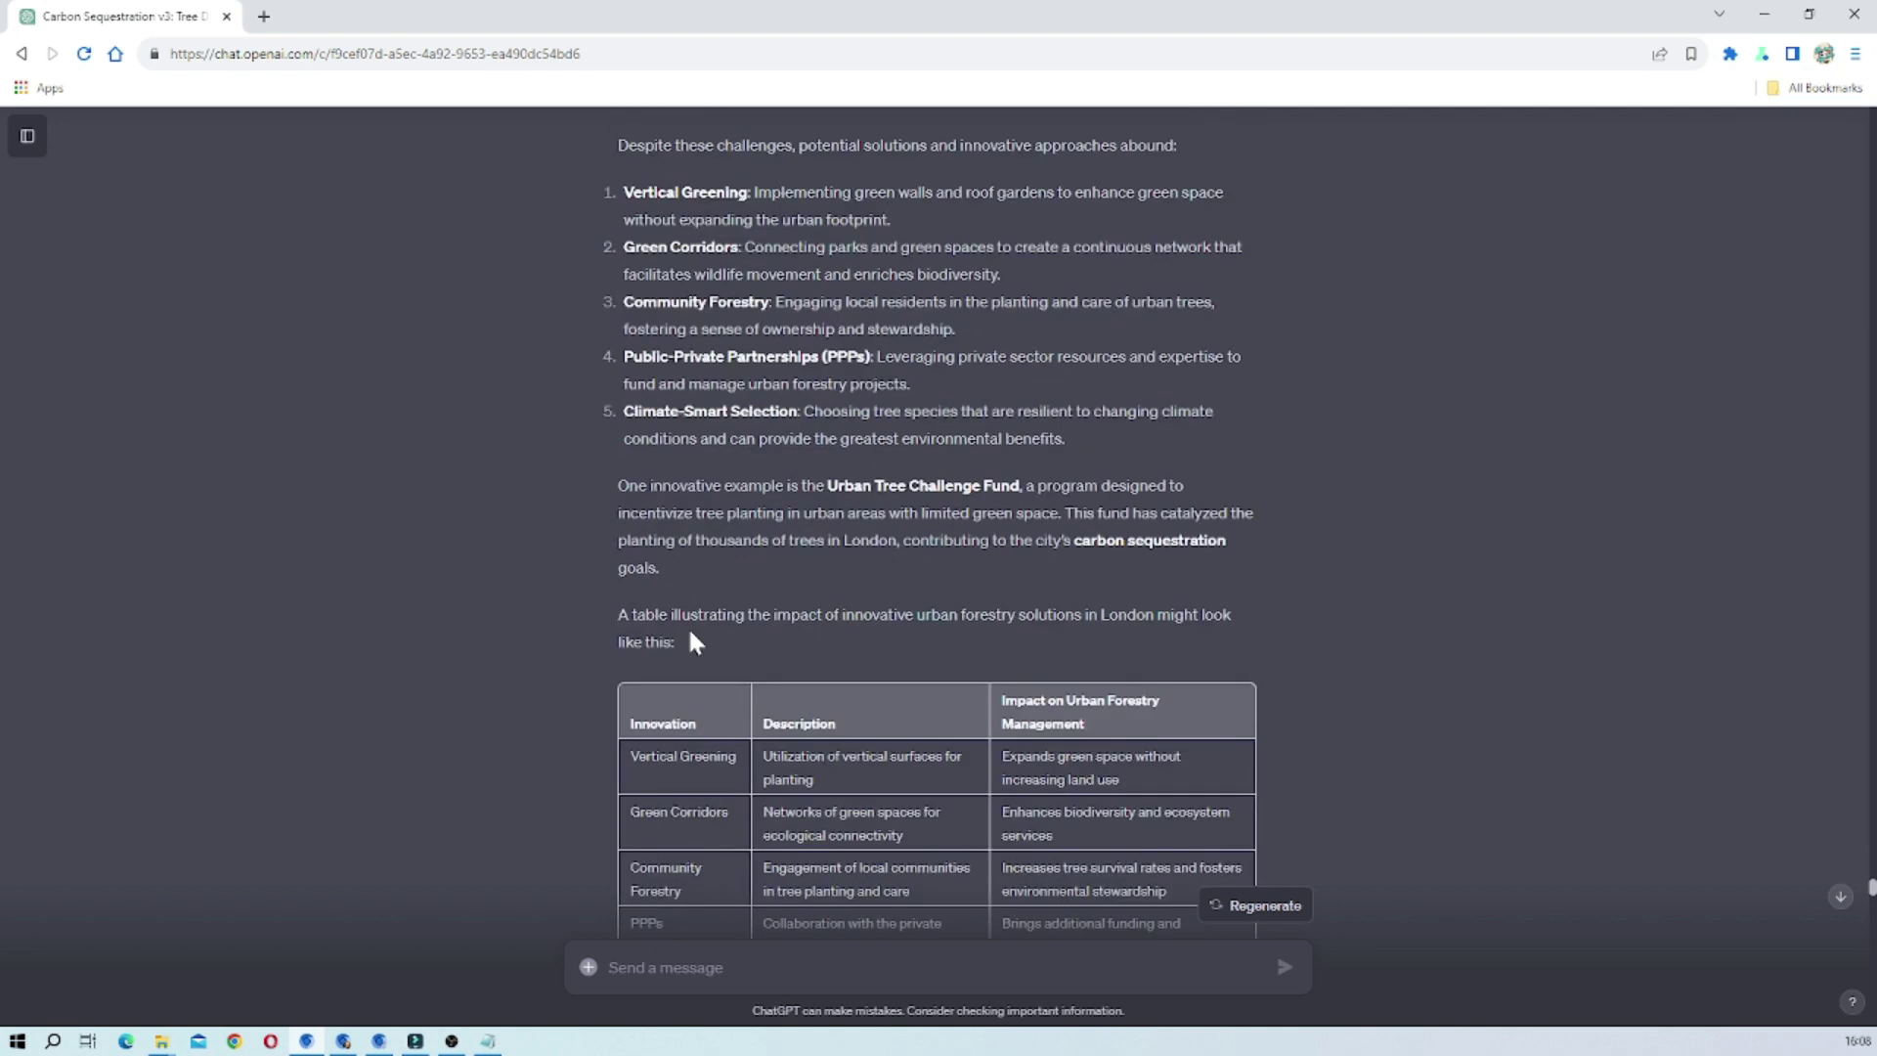
scroll(772, 379, up, 4)
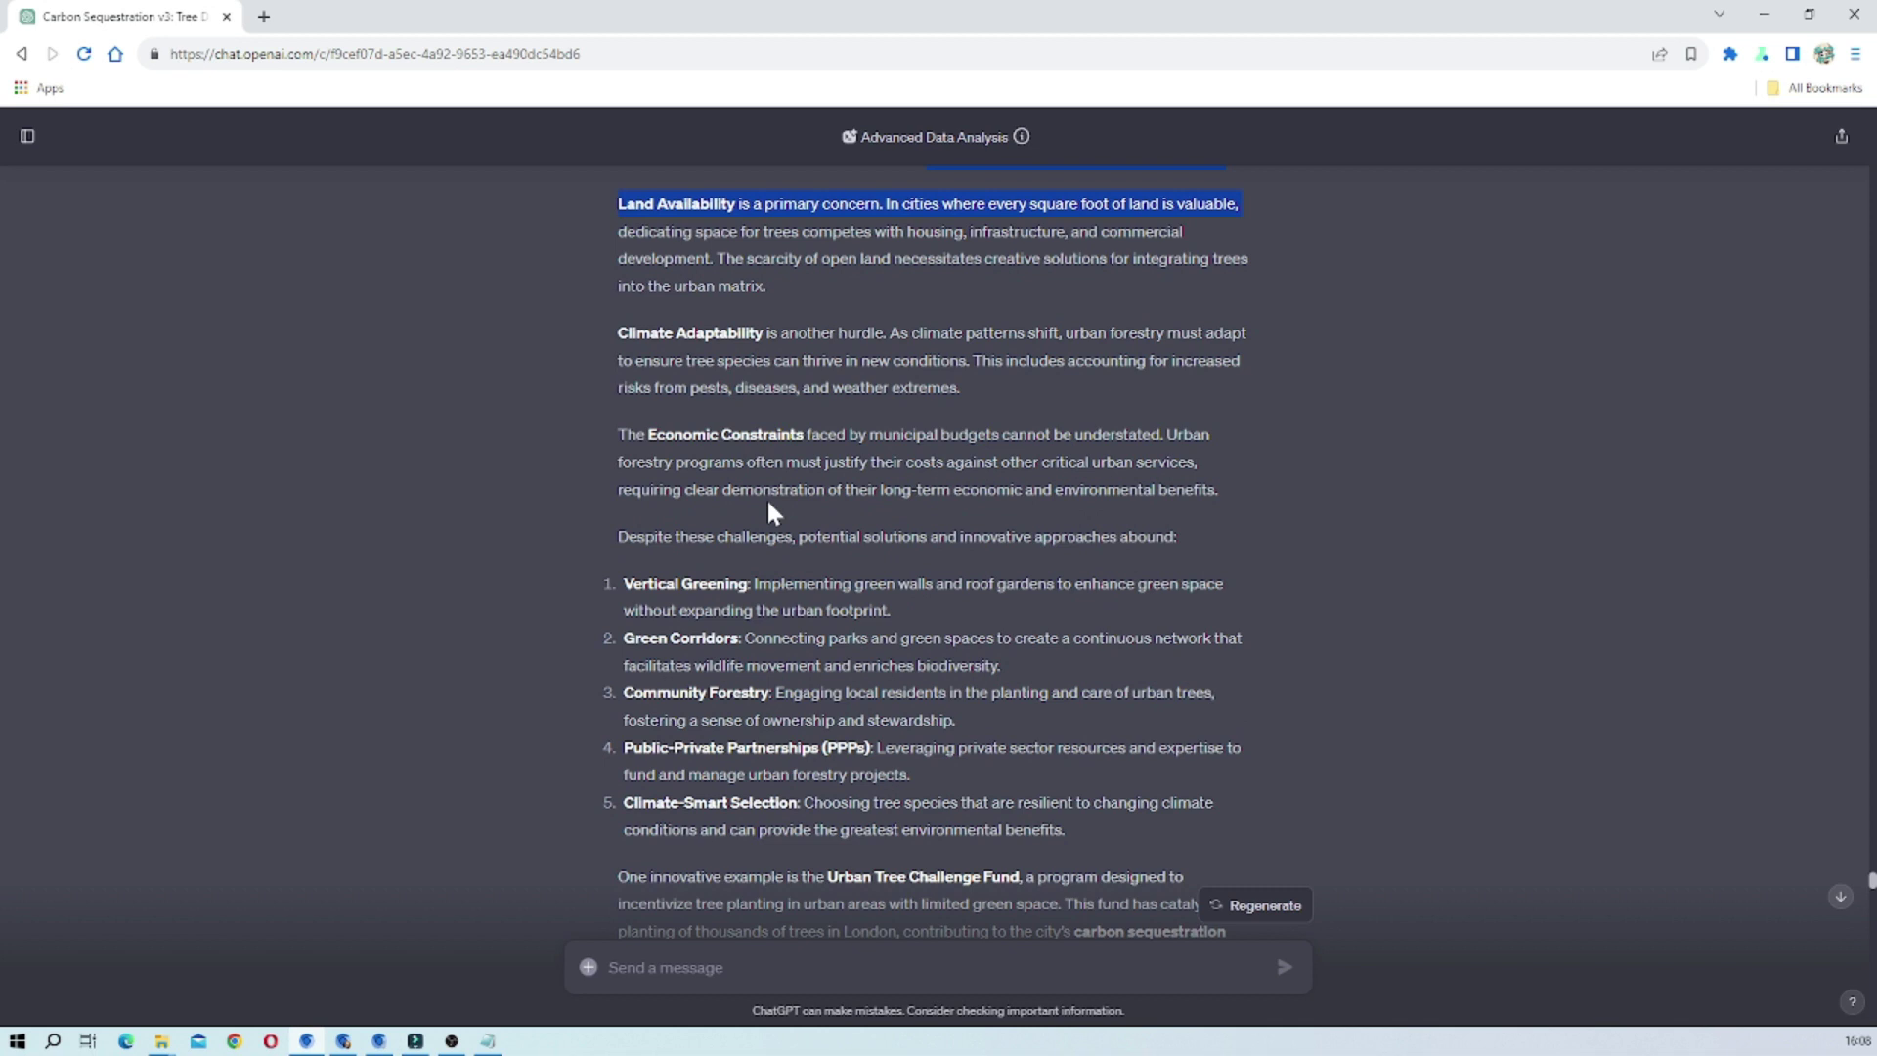
Step: Review the Informing Policy prompt and its response on local environmental policies, carbon neutrality goals and the projection table
scroll(768, 511, down, 15)
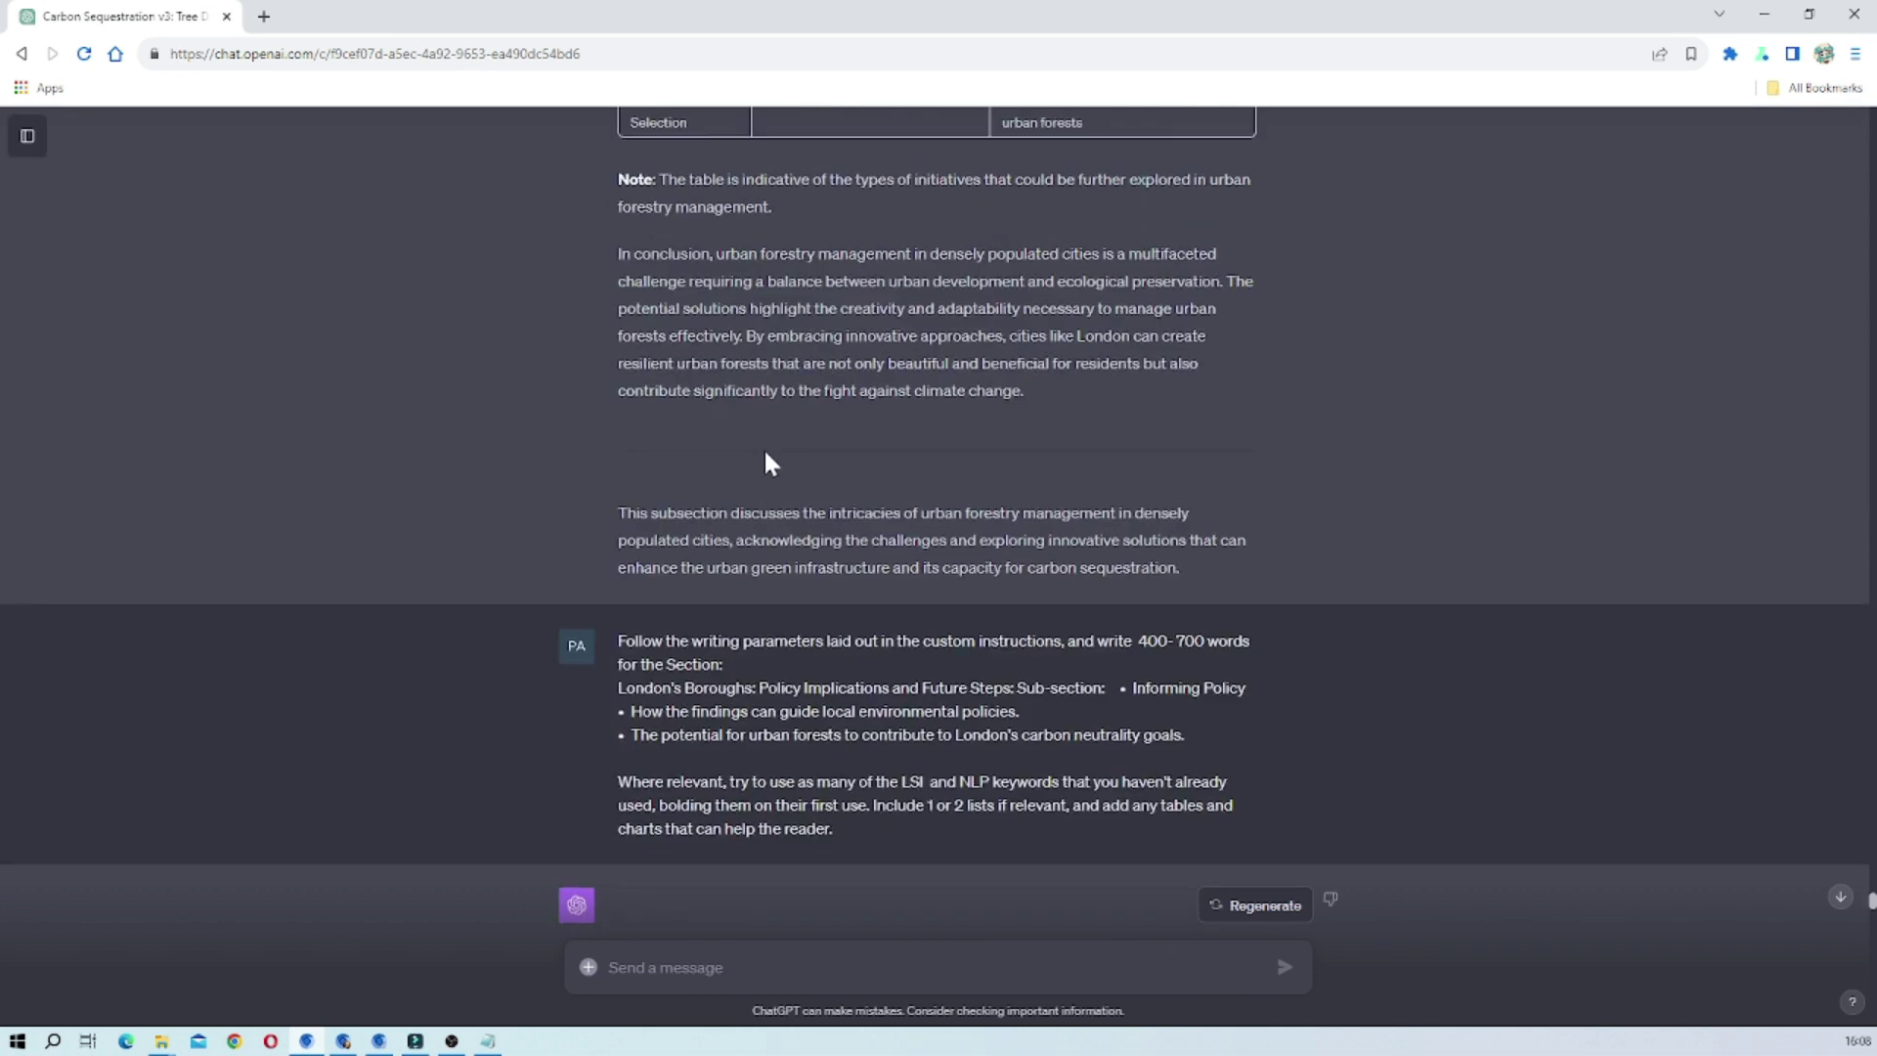
scroll(764, 447, down, 6)
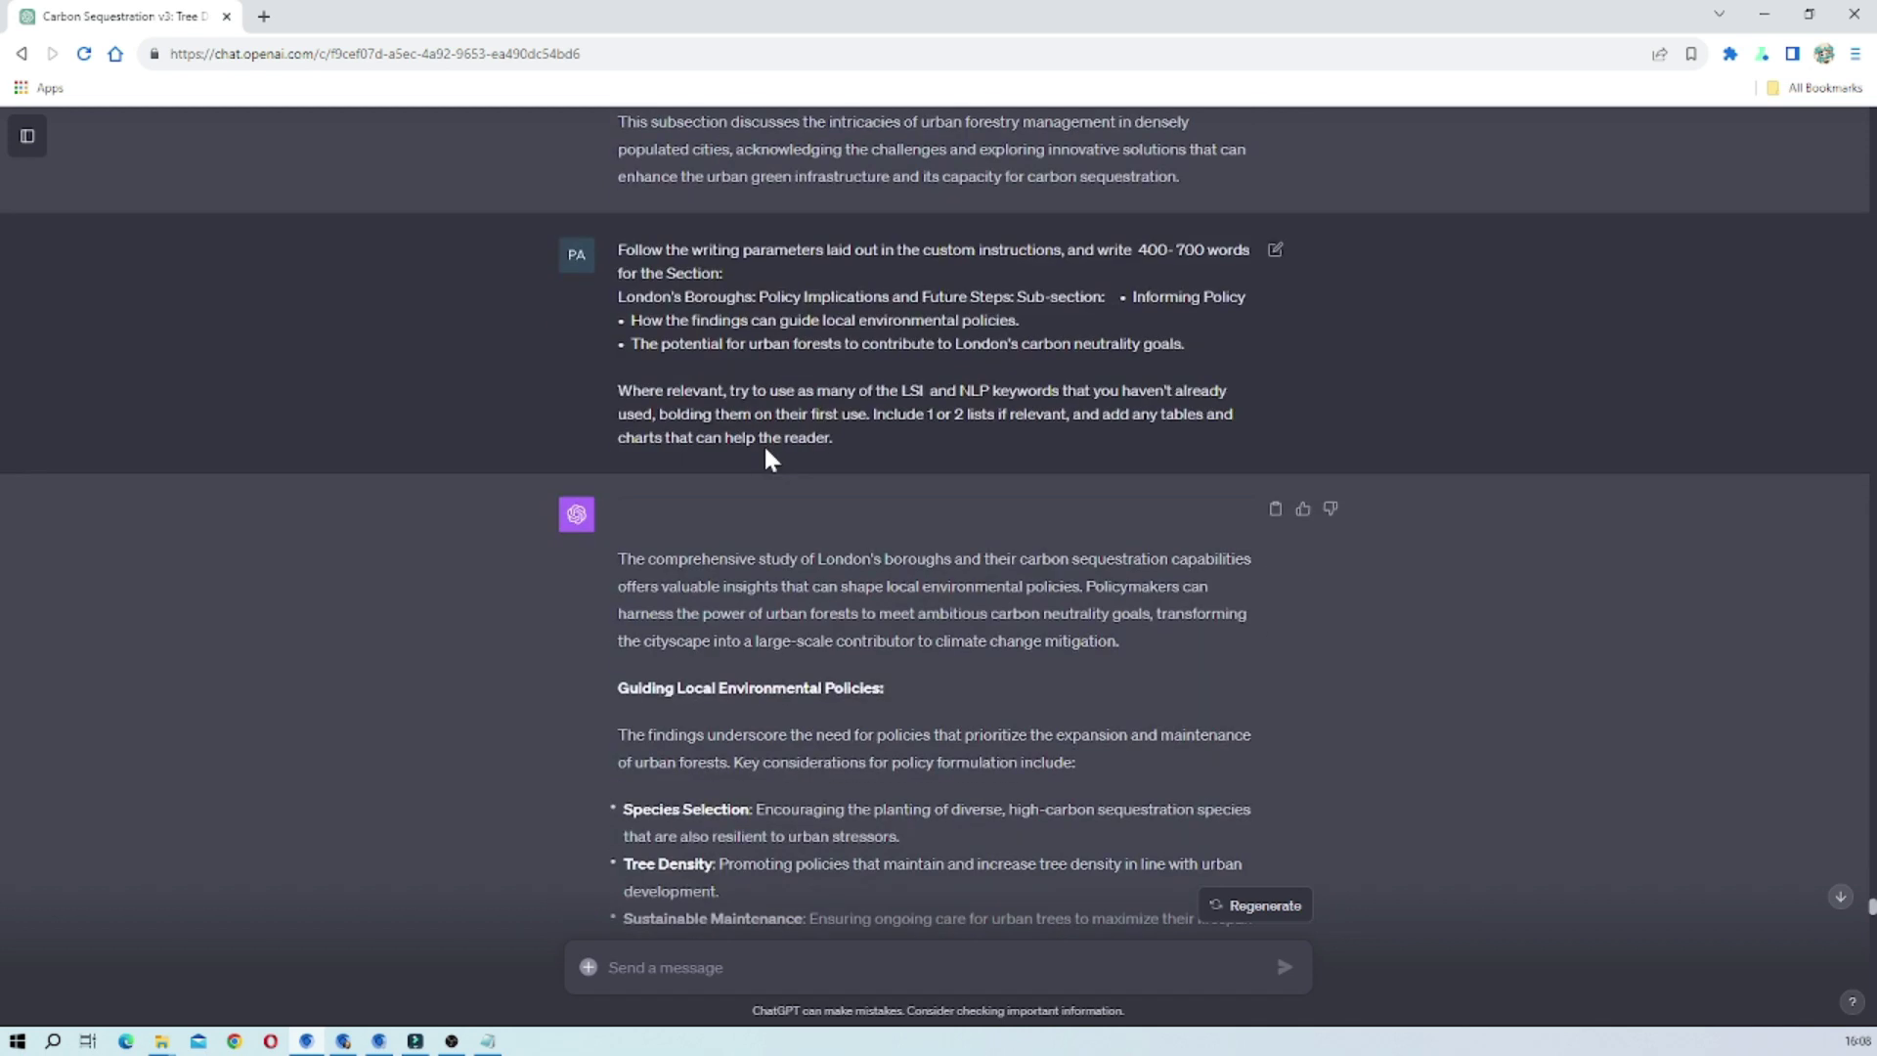
scroll(765, 443, down, 3)
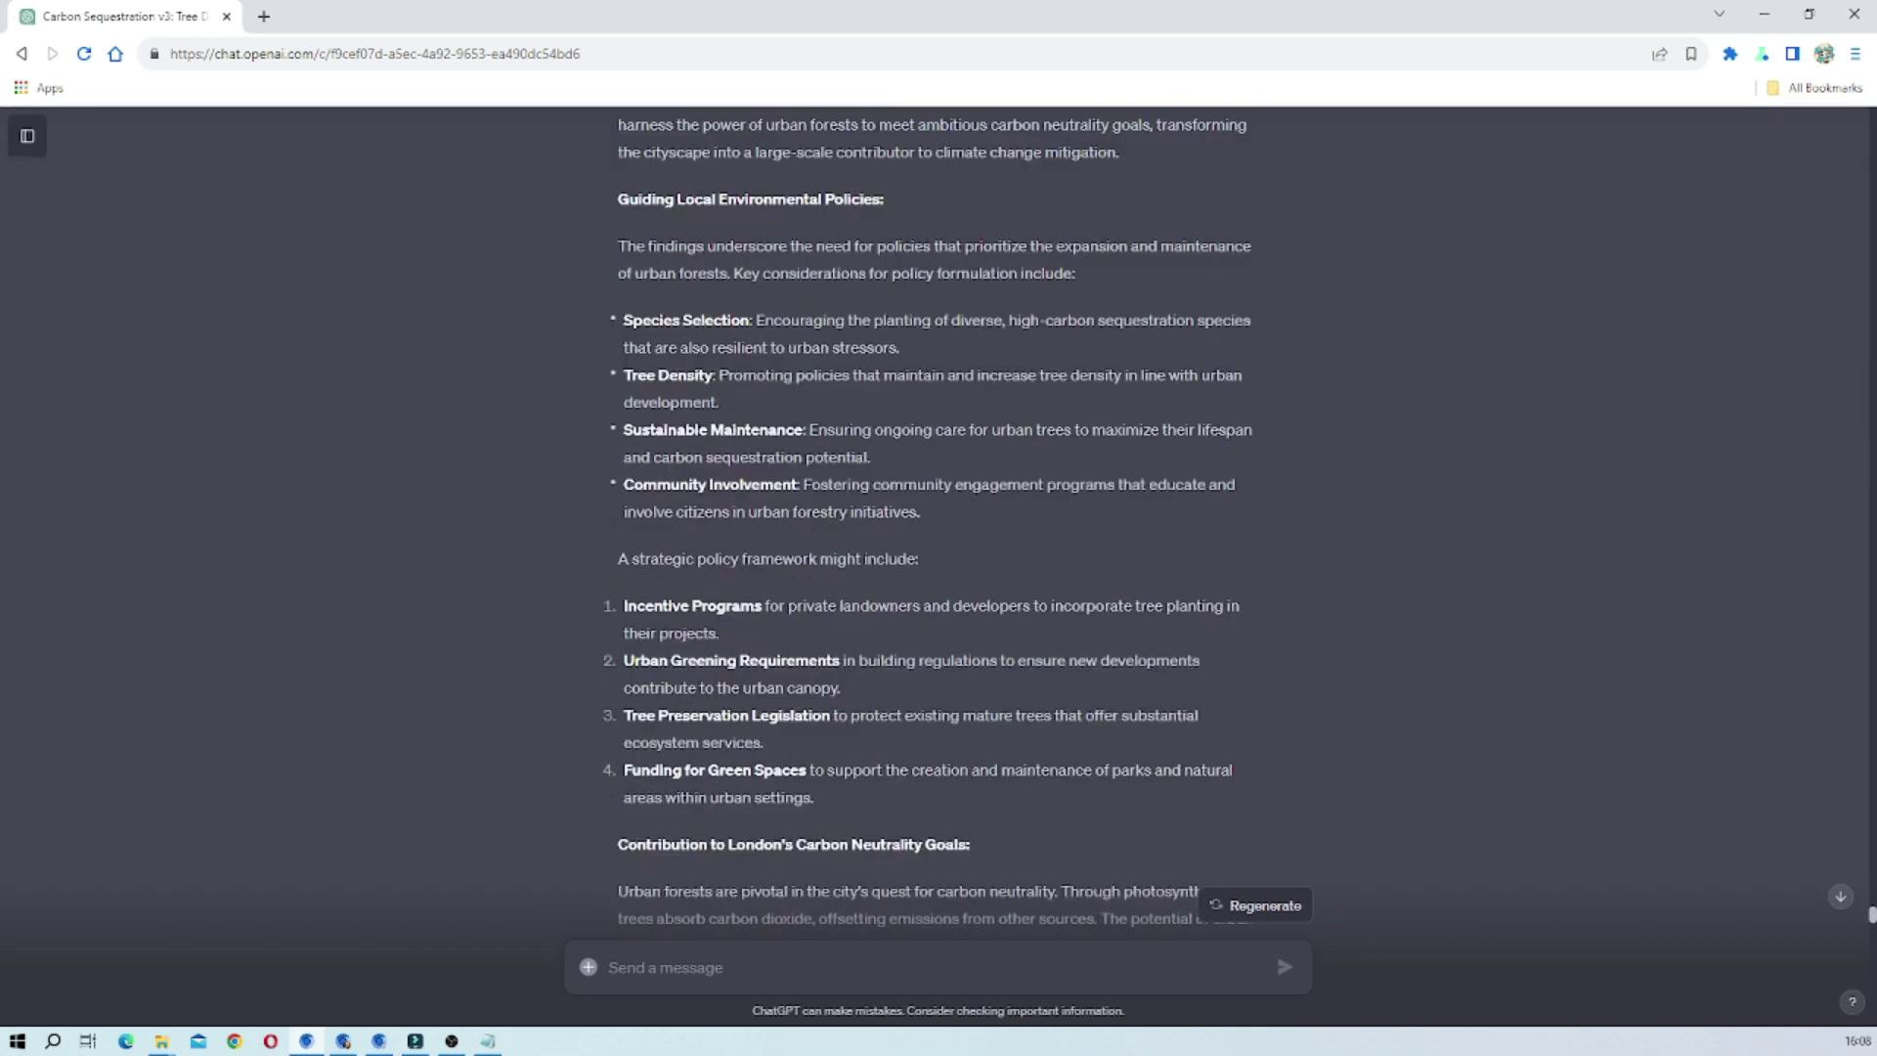
scroll(814, 523, up, 3)
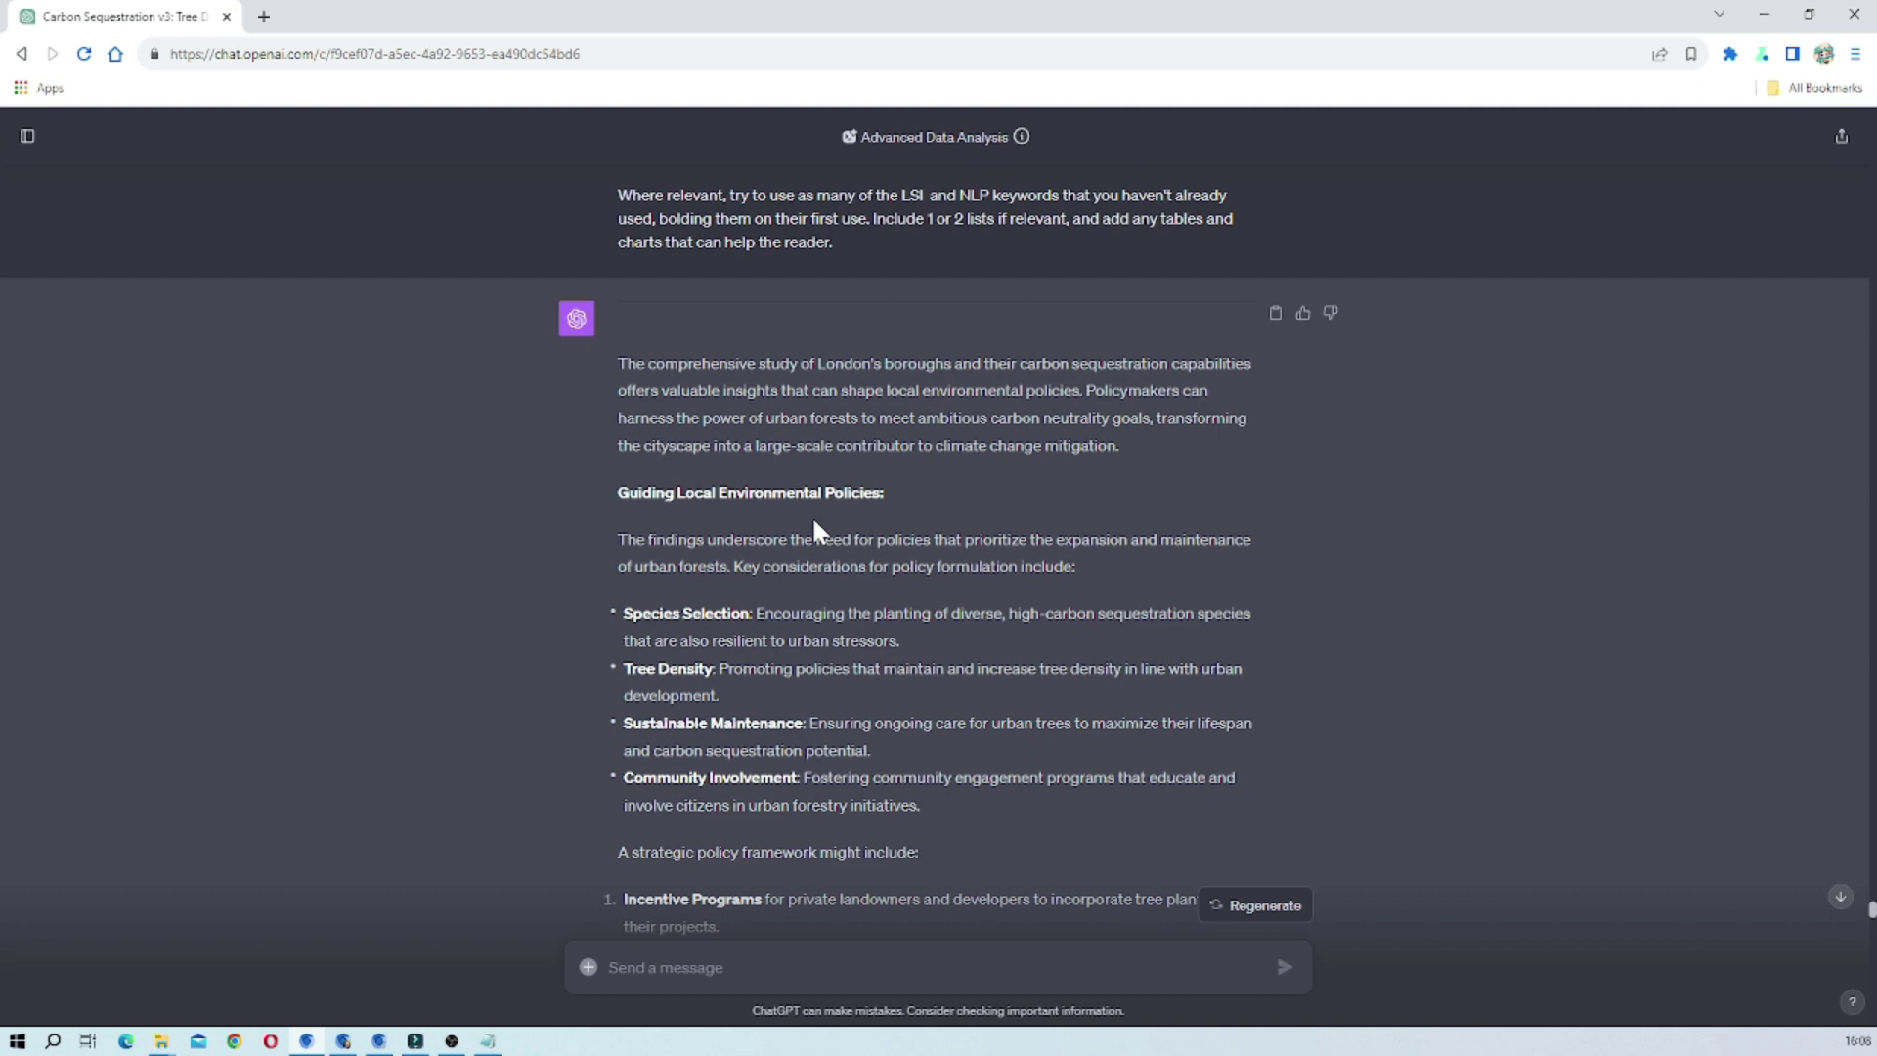
scroll(840, 528, down, 6)
scroll(841, 512, down, 3)
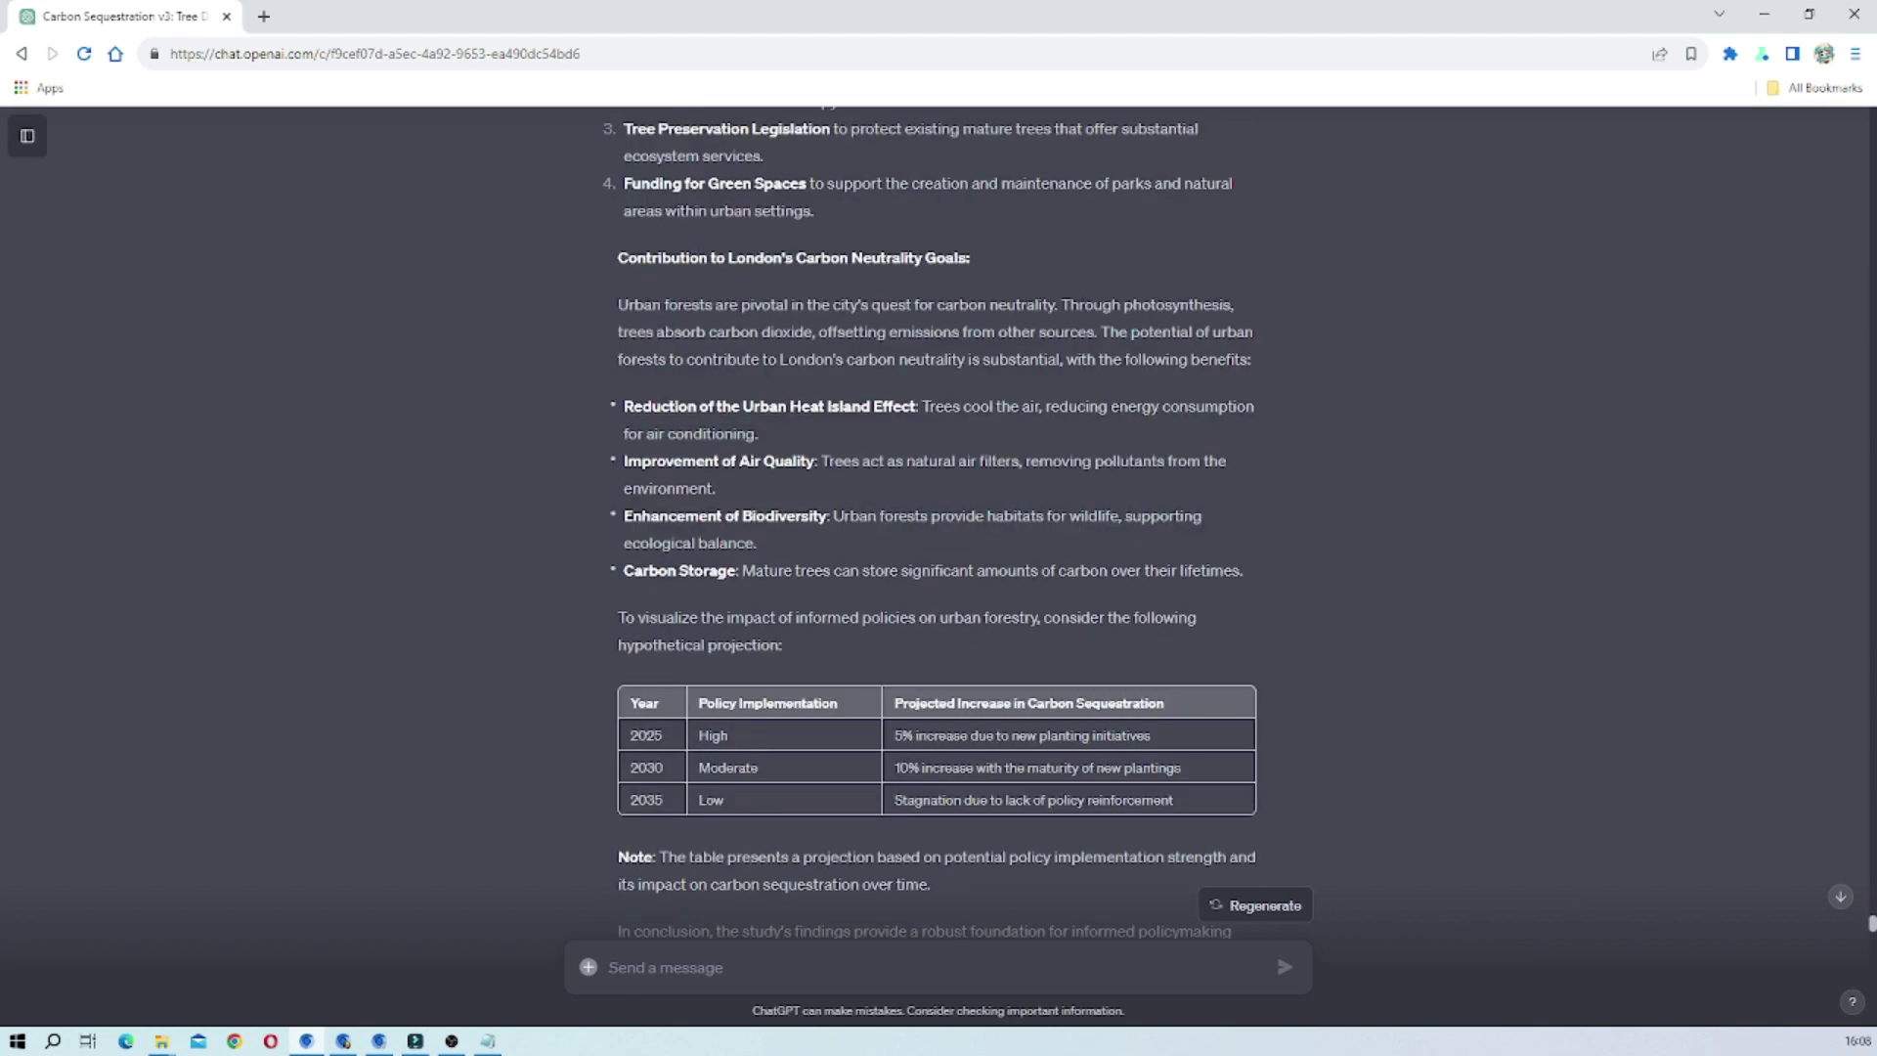
scroll(938, 522, up, 6)
Step: Skim the Community Engagement prompt and its response, from community involvement and success stories through sustainable practices and conclusion
scroll(938, 518, down, 14)
scroll(842, 520, down, 1)
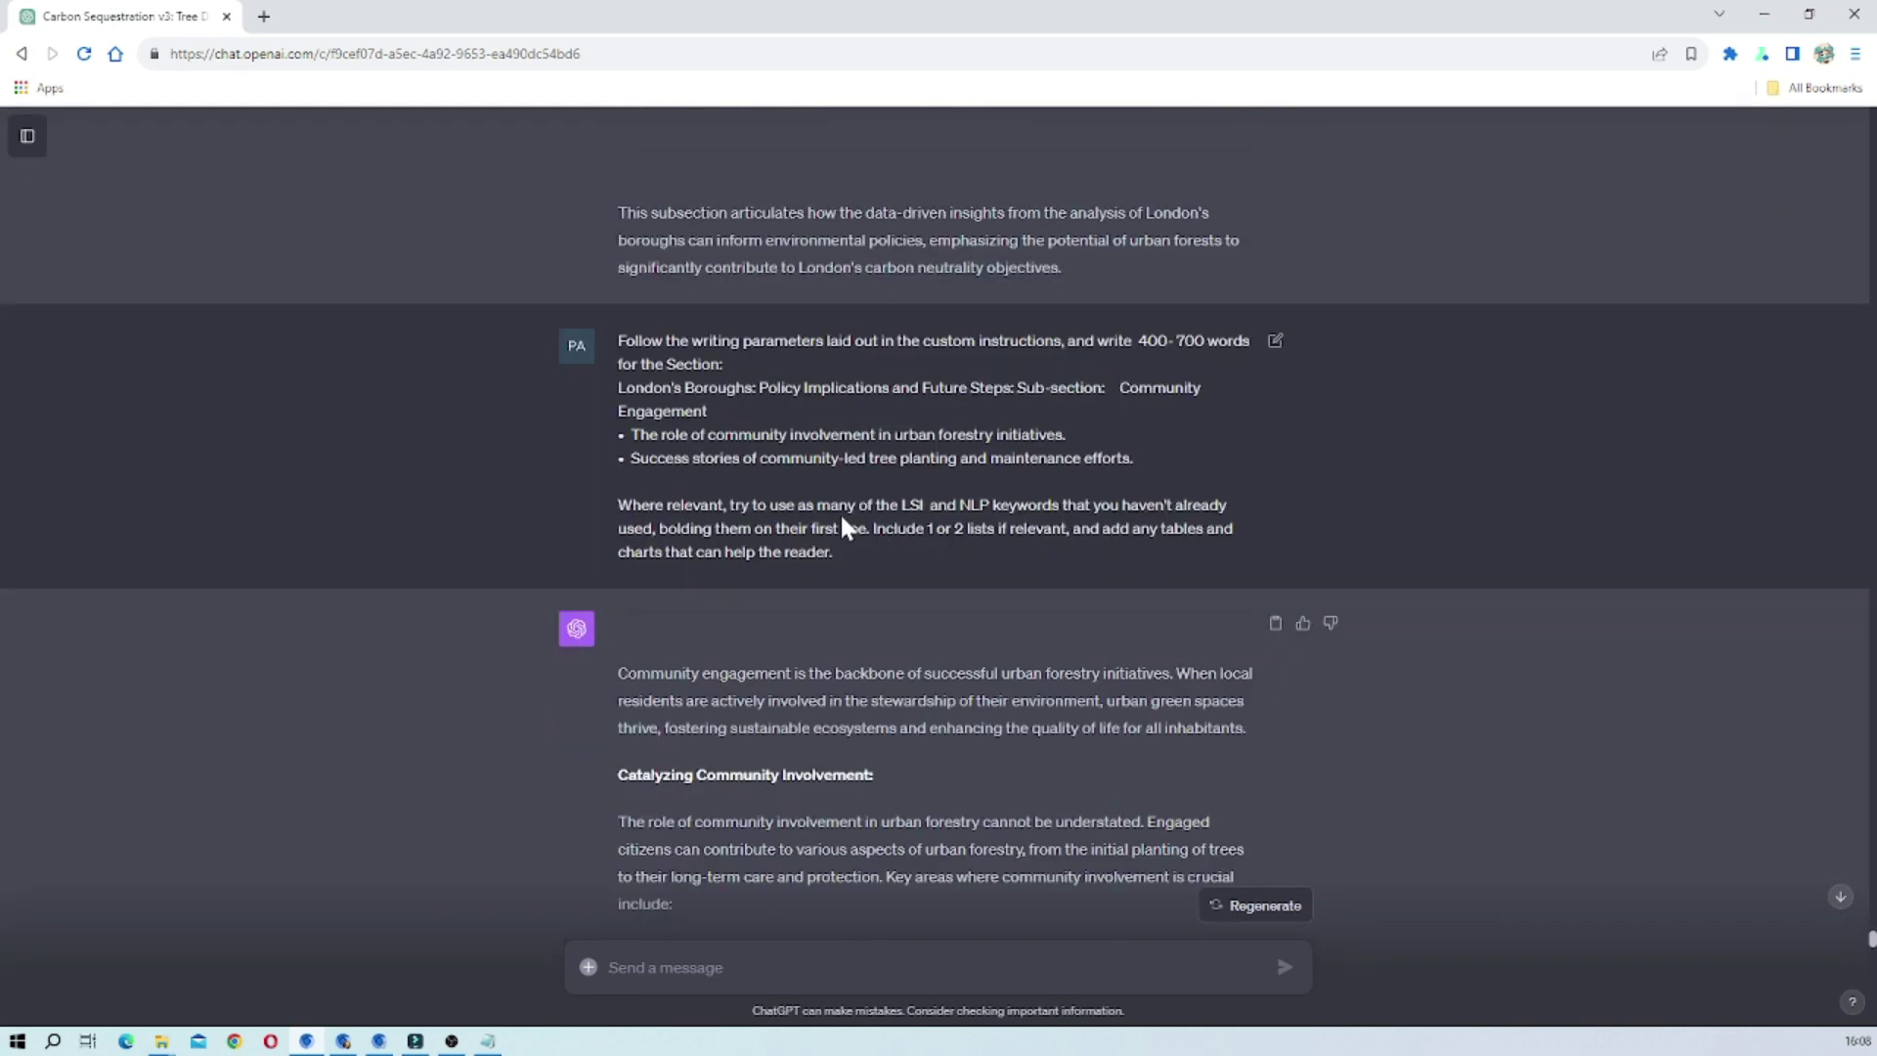
scroll(847, 528, down, 7)
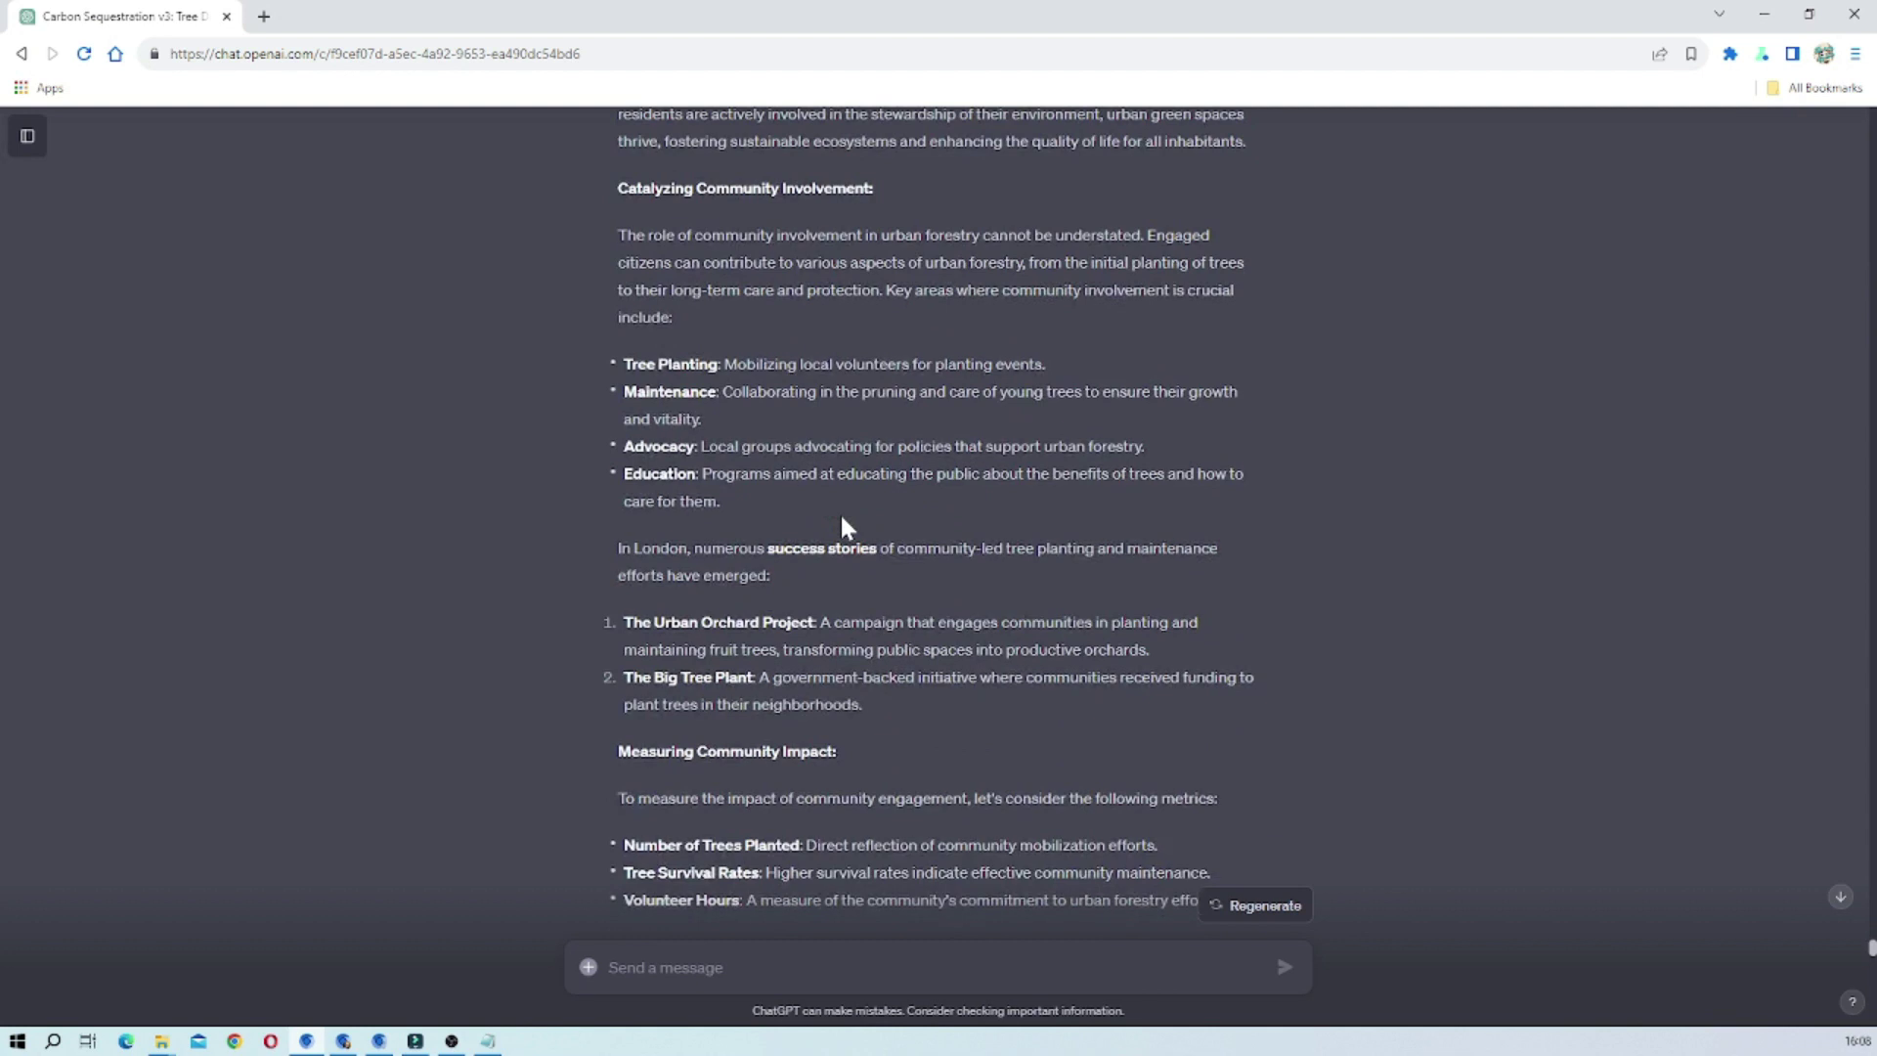
scroll(840, 524, down, 11)
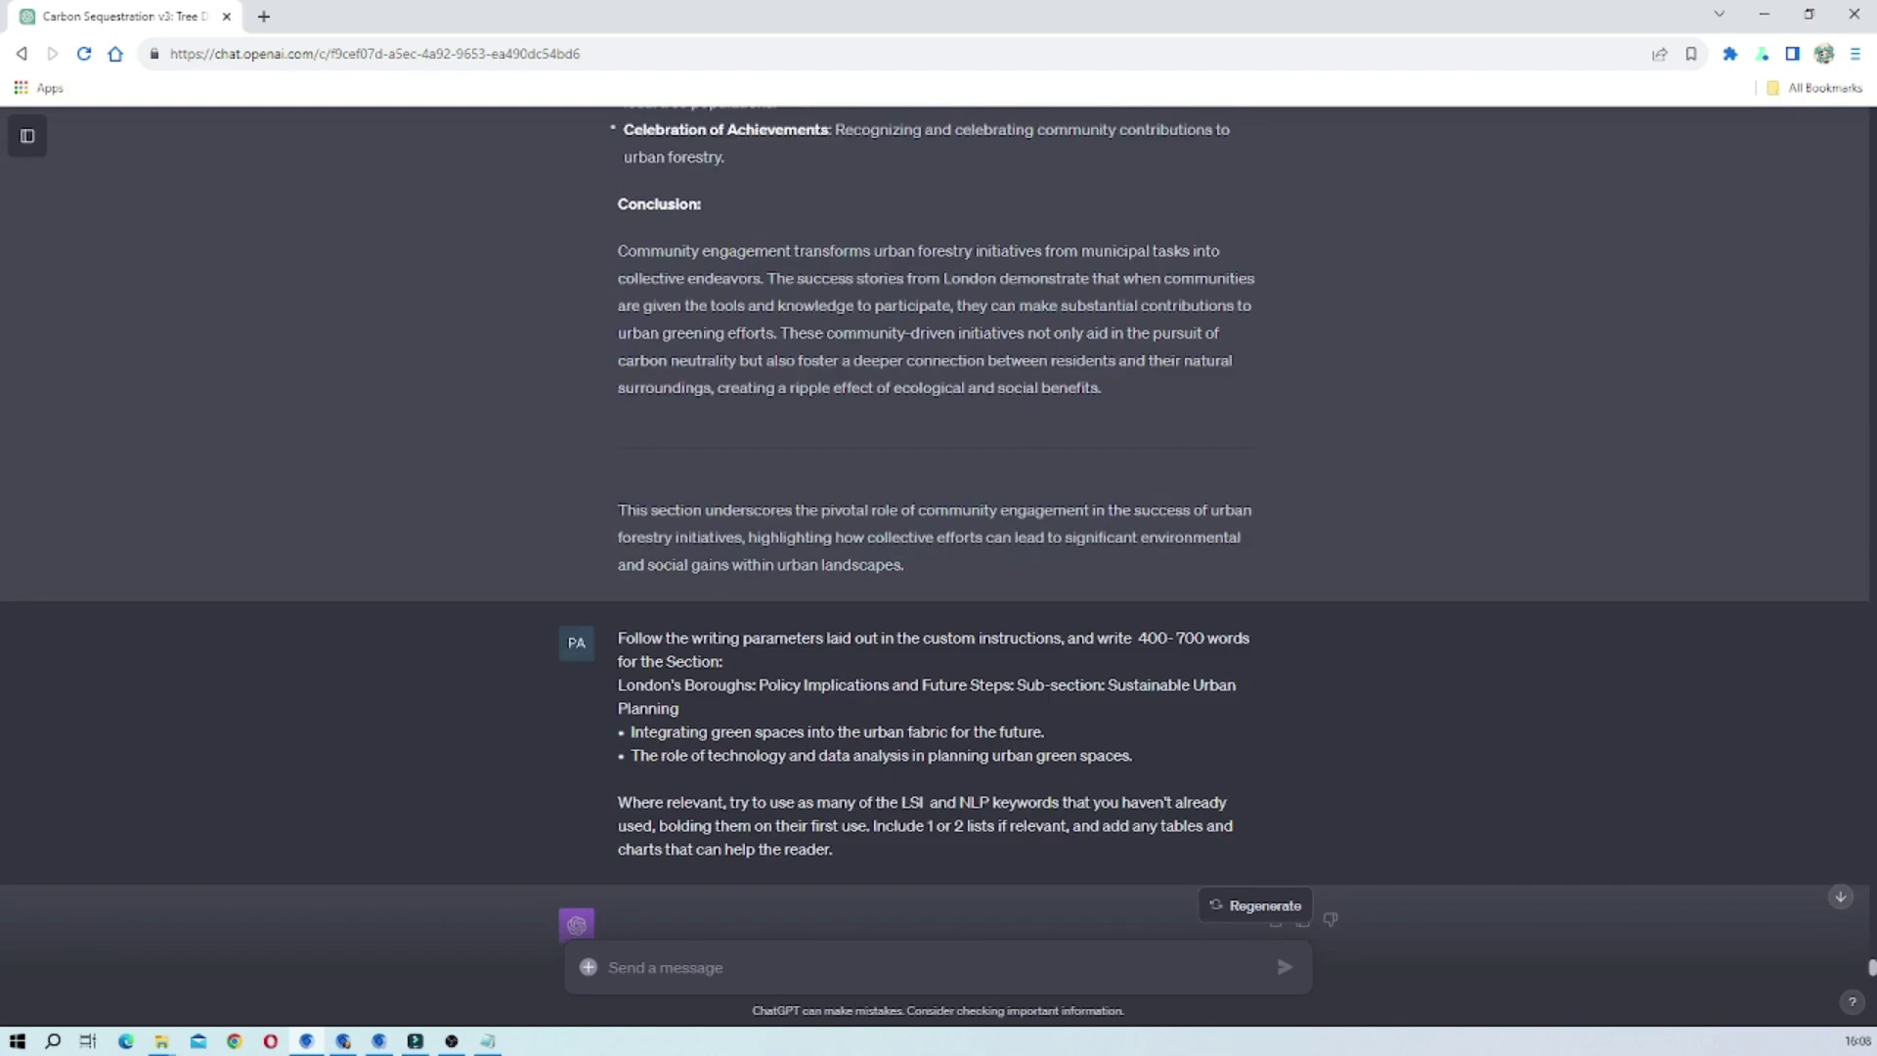
scroll(846, 525, up, 2)
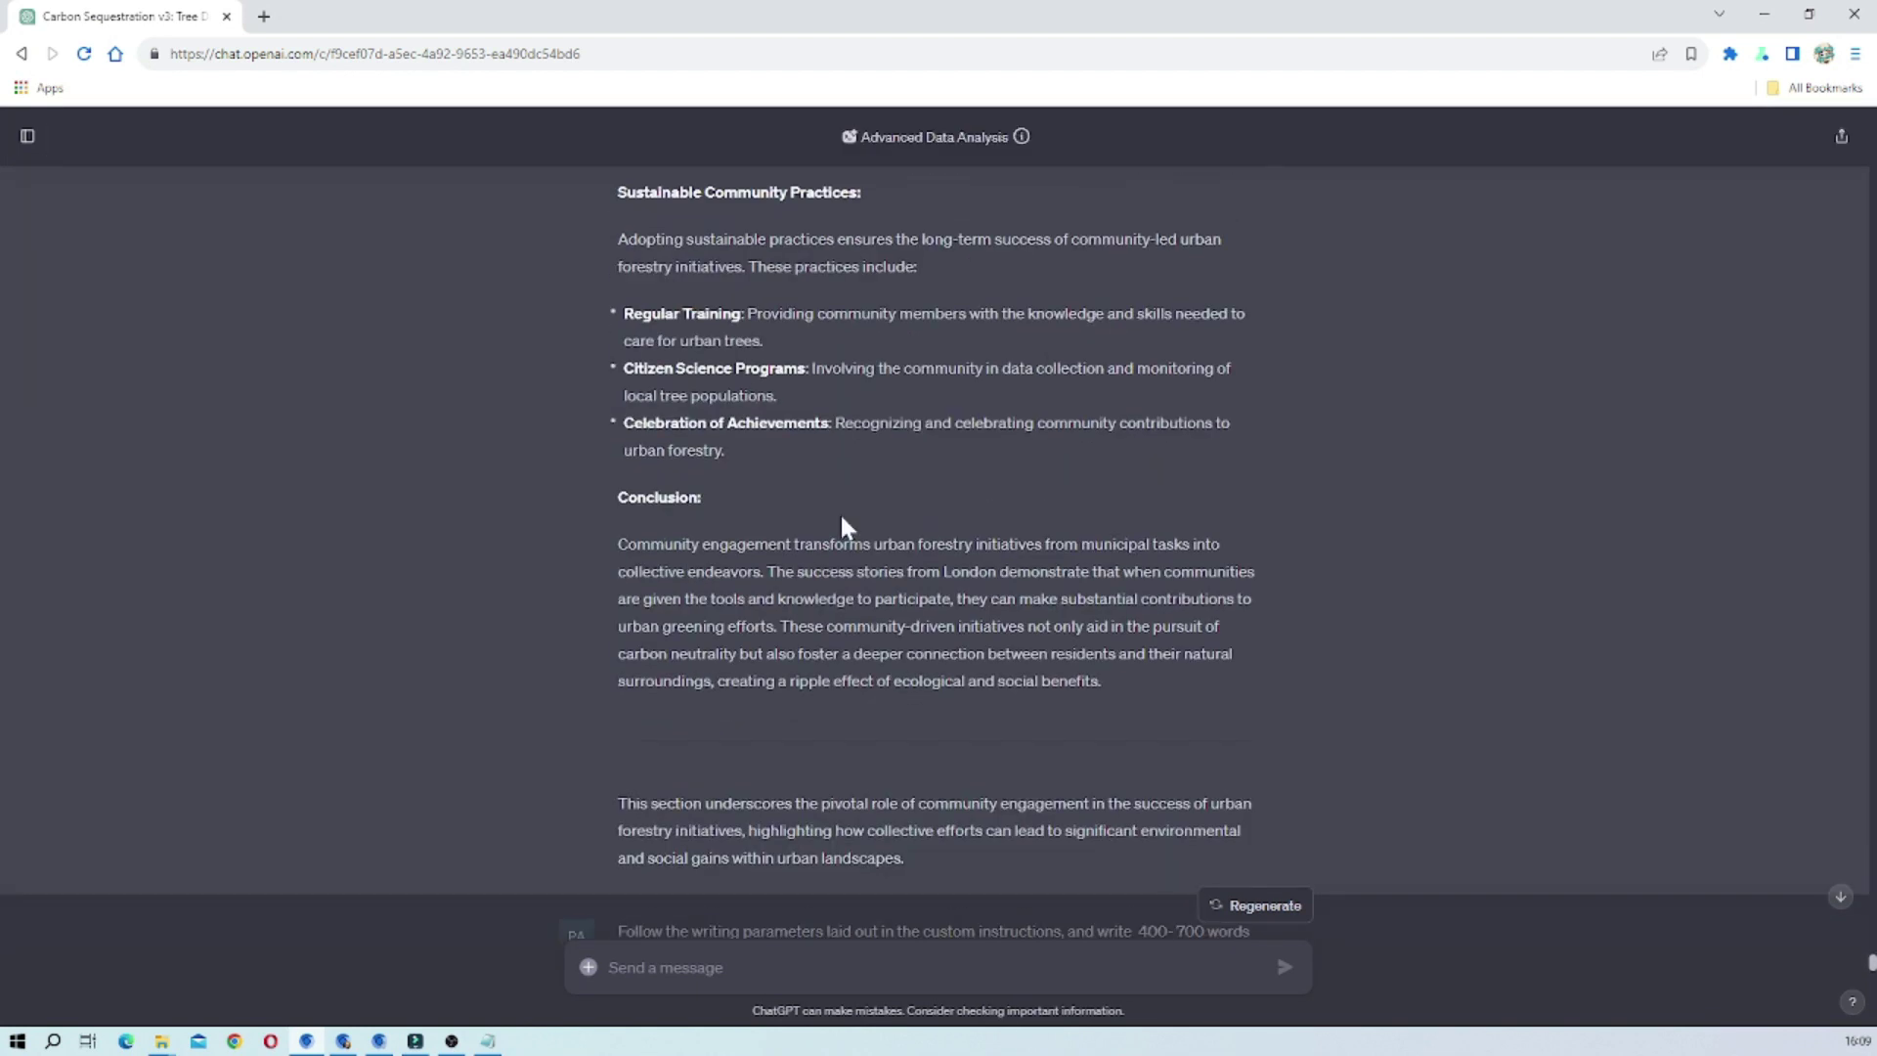
Step: Skim the Sustainable Urban Planning prompt and response, and read the 300-500 word Conclusion prompt with its generated text
scroll(841, 525, down, 11)
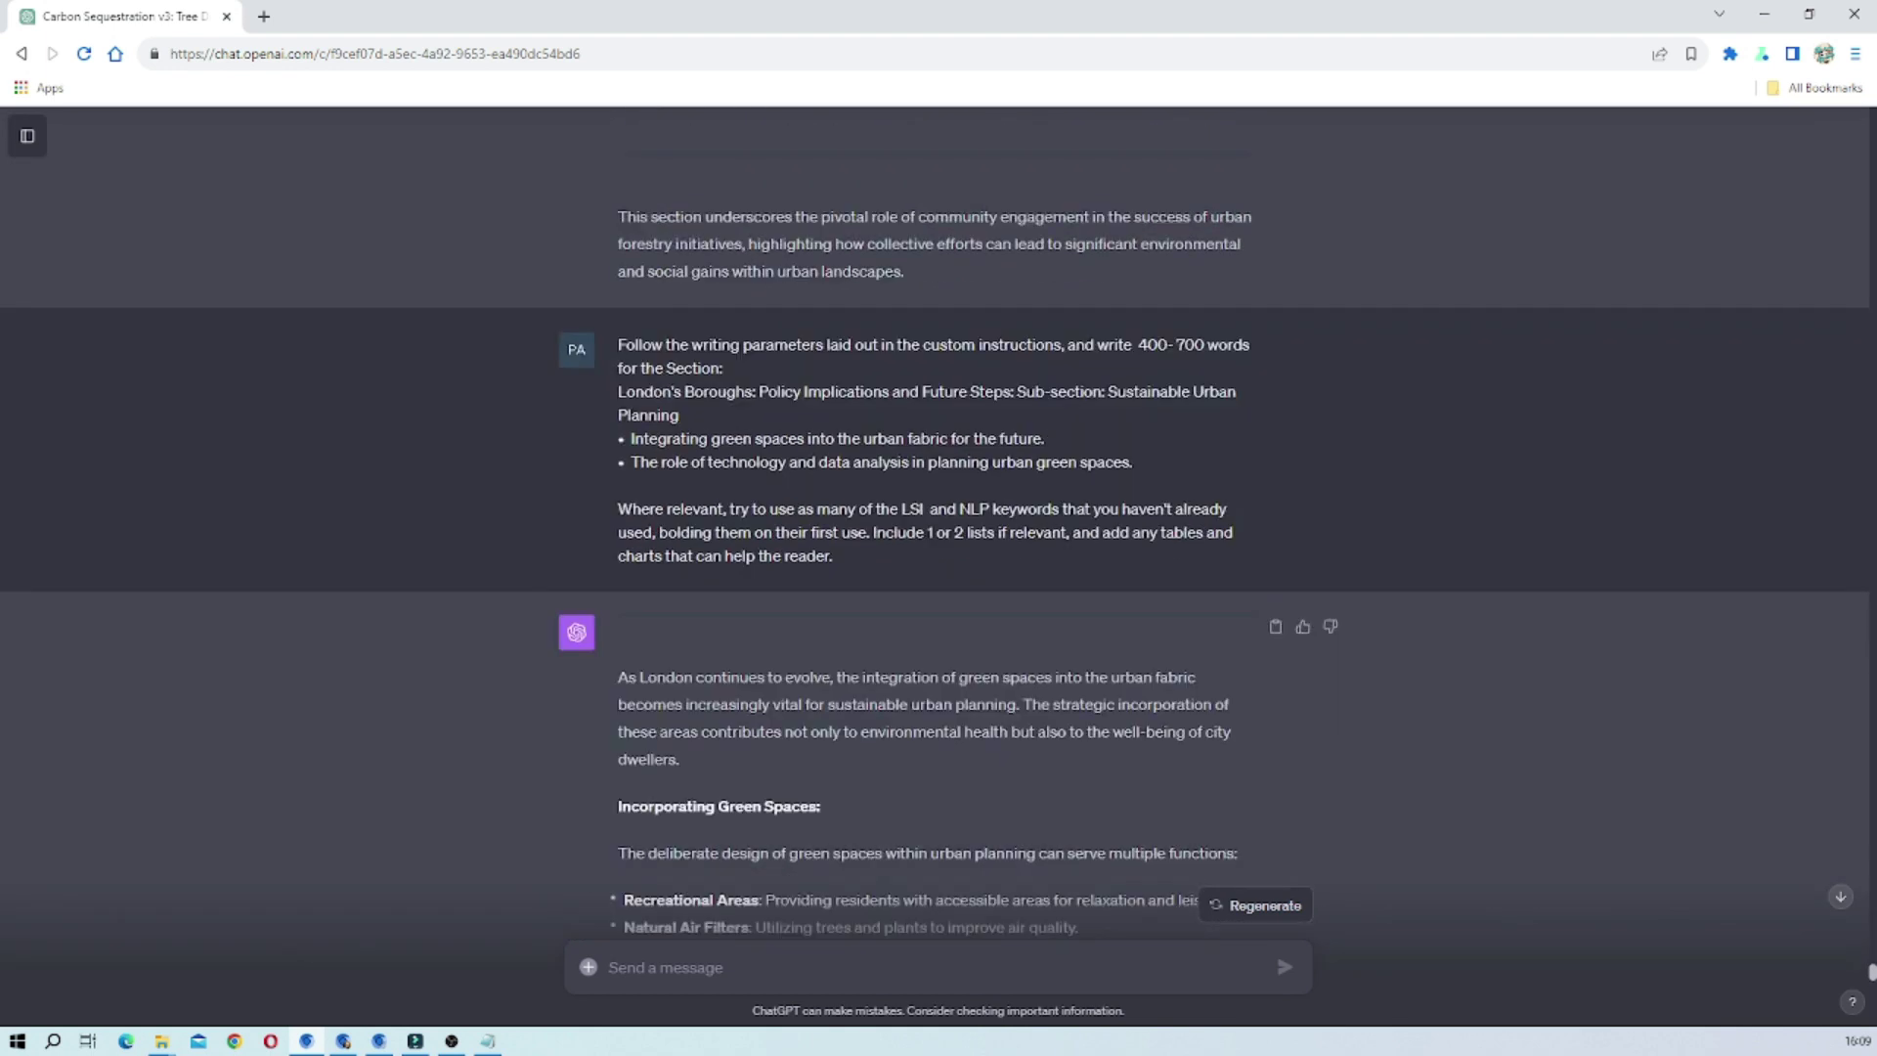
scroll(840, 525, down, 20)
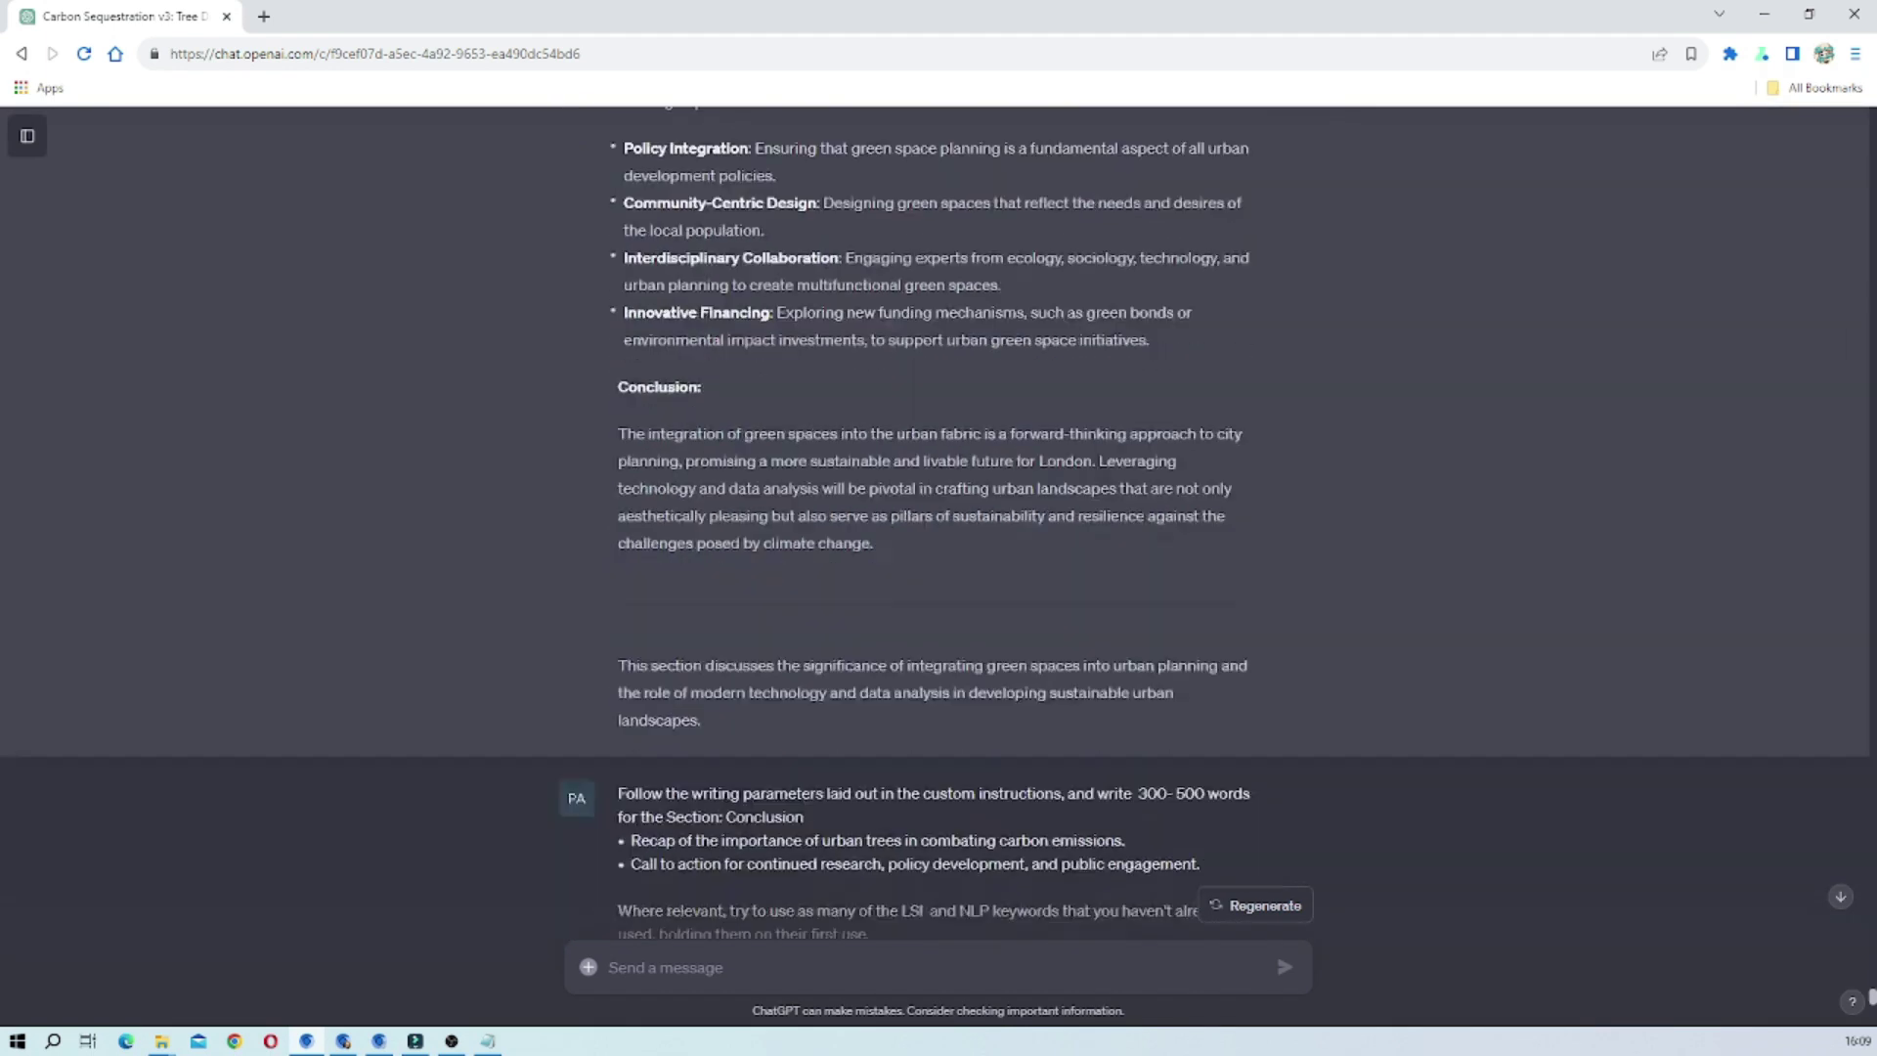
scroll(840, 525, down, 1)
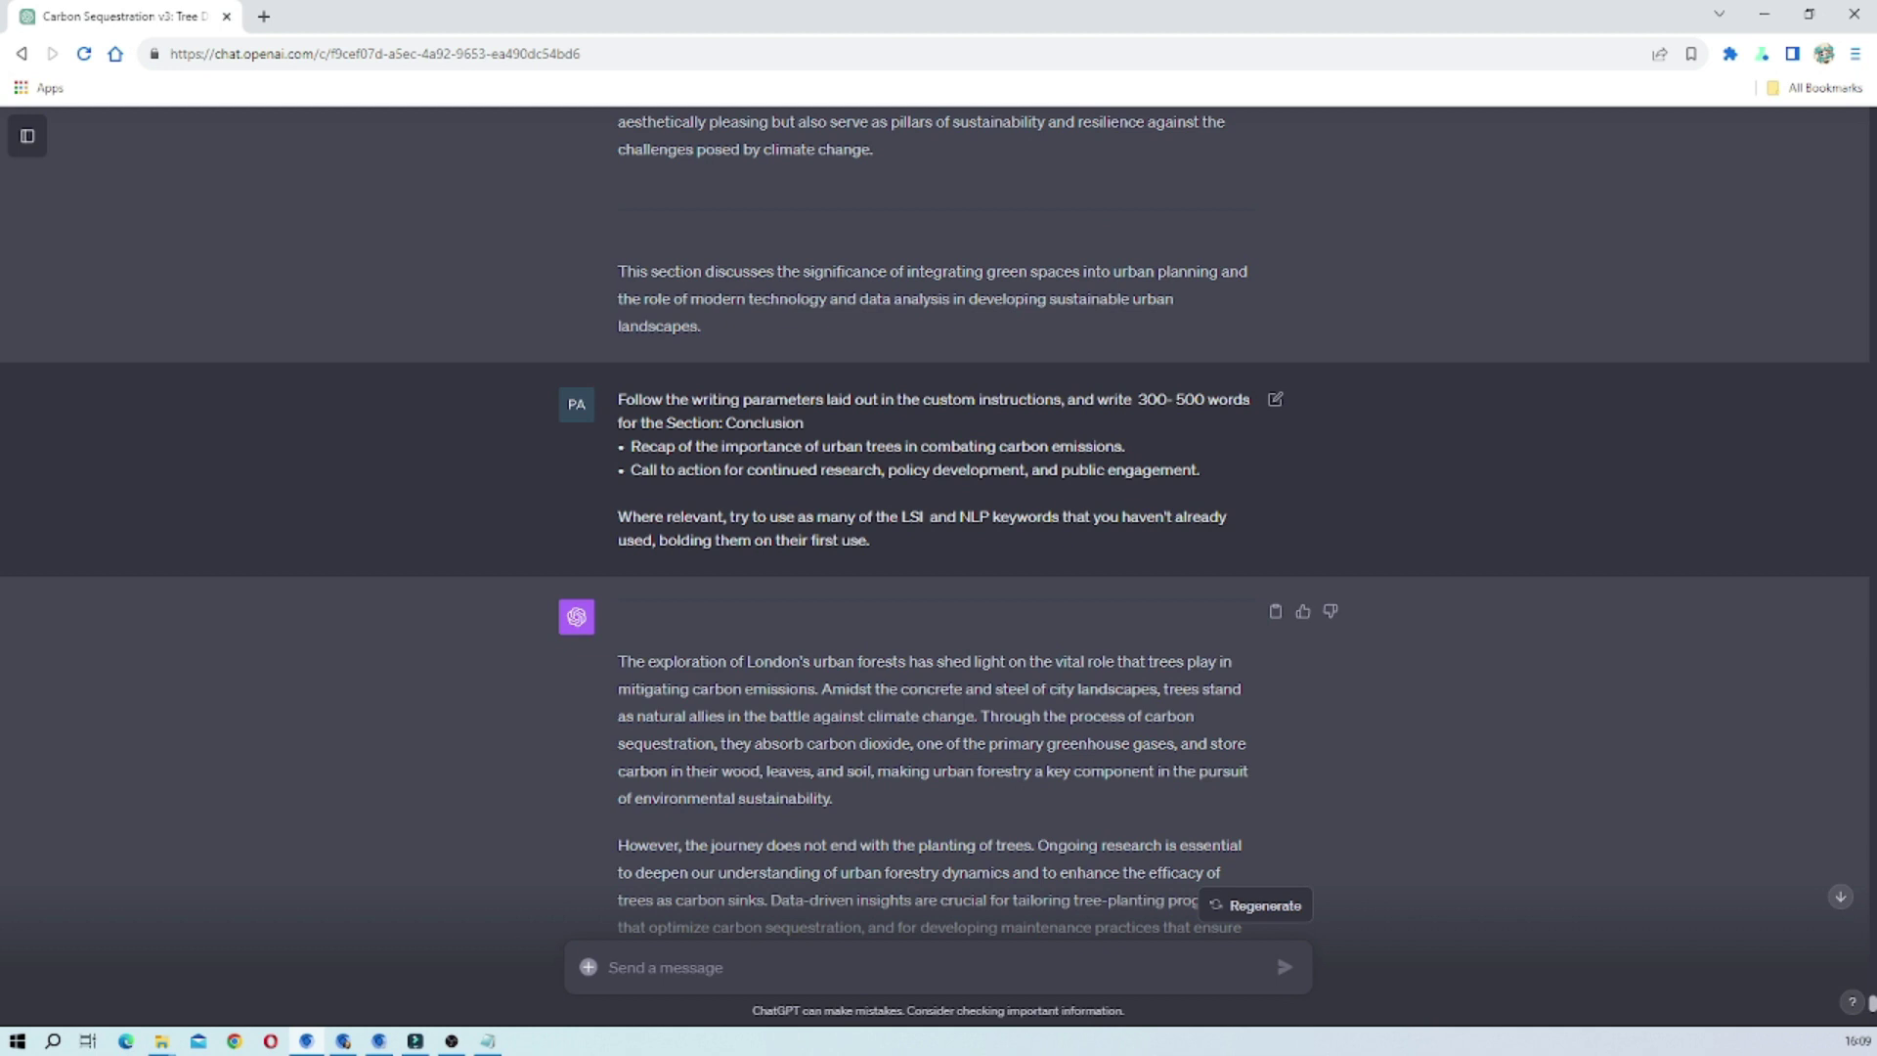
scroll(717, 430, down, 8)
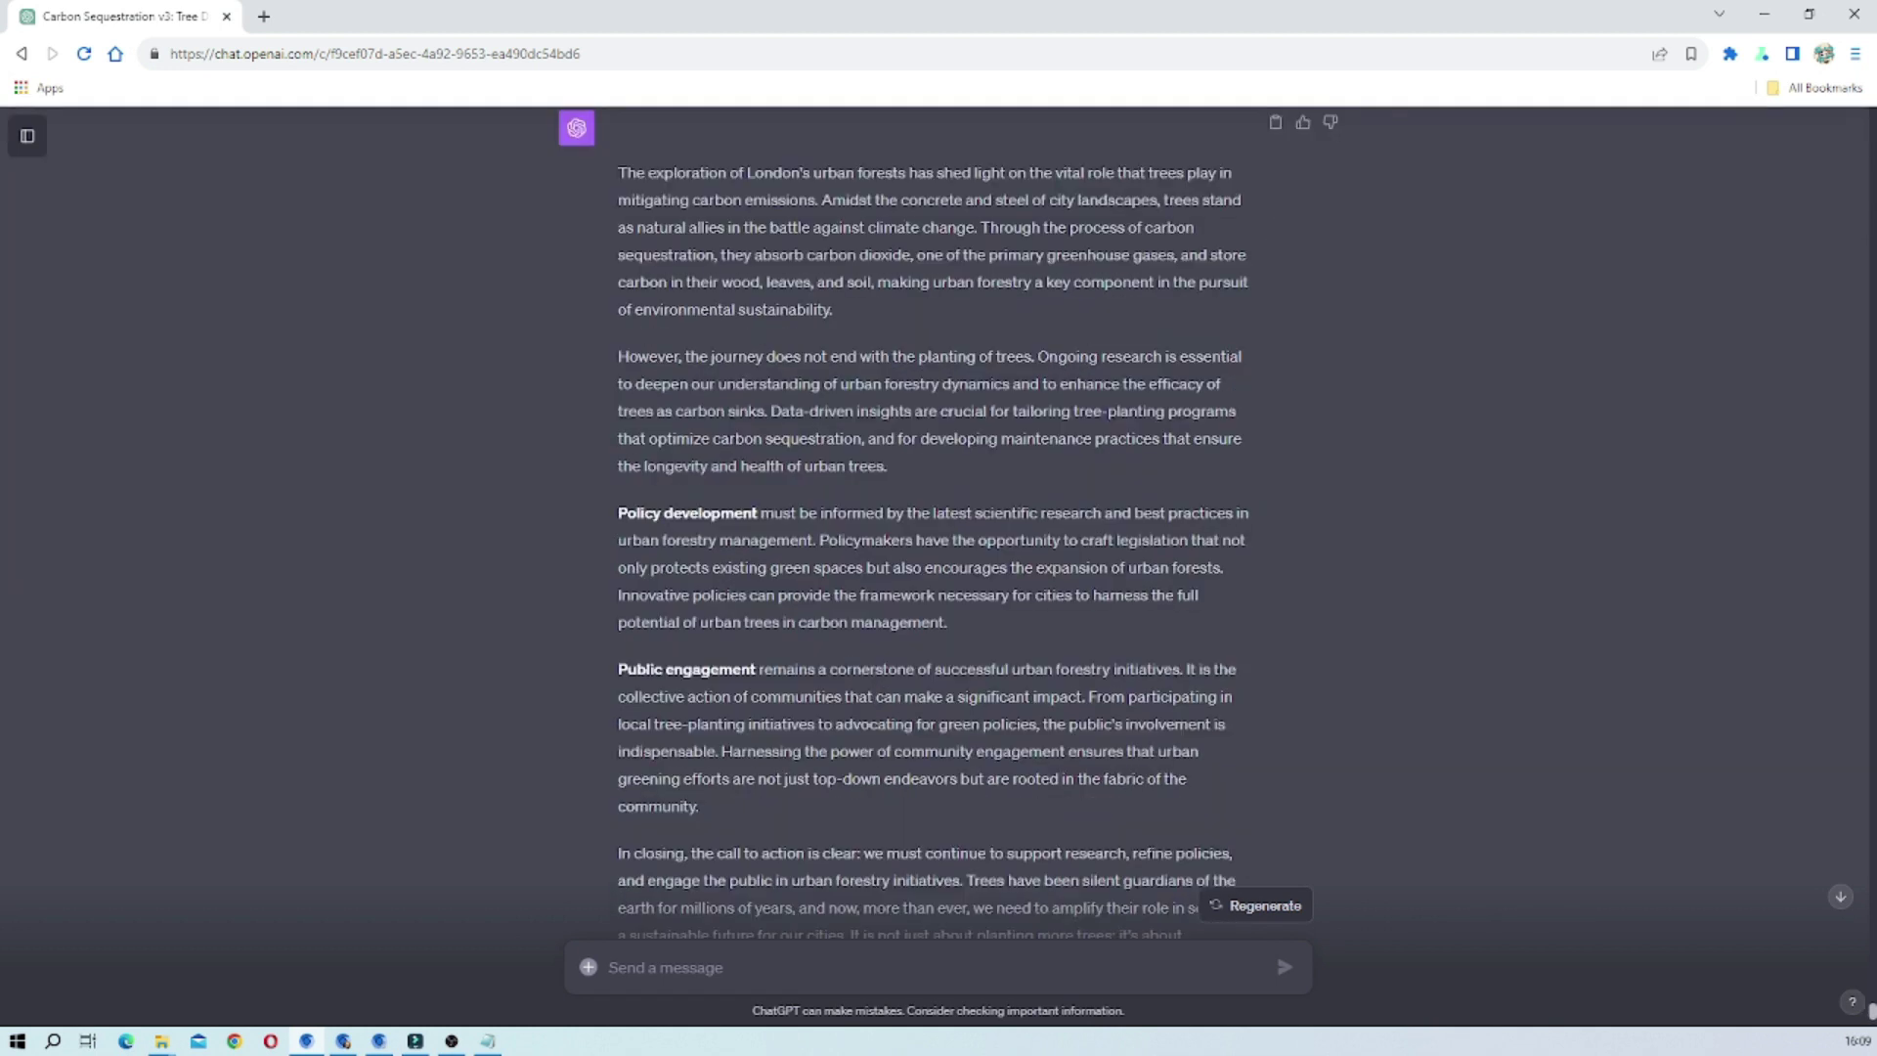
scroll(933, 528, up, 5)
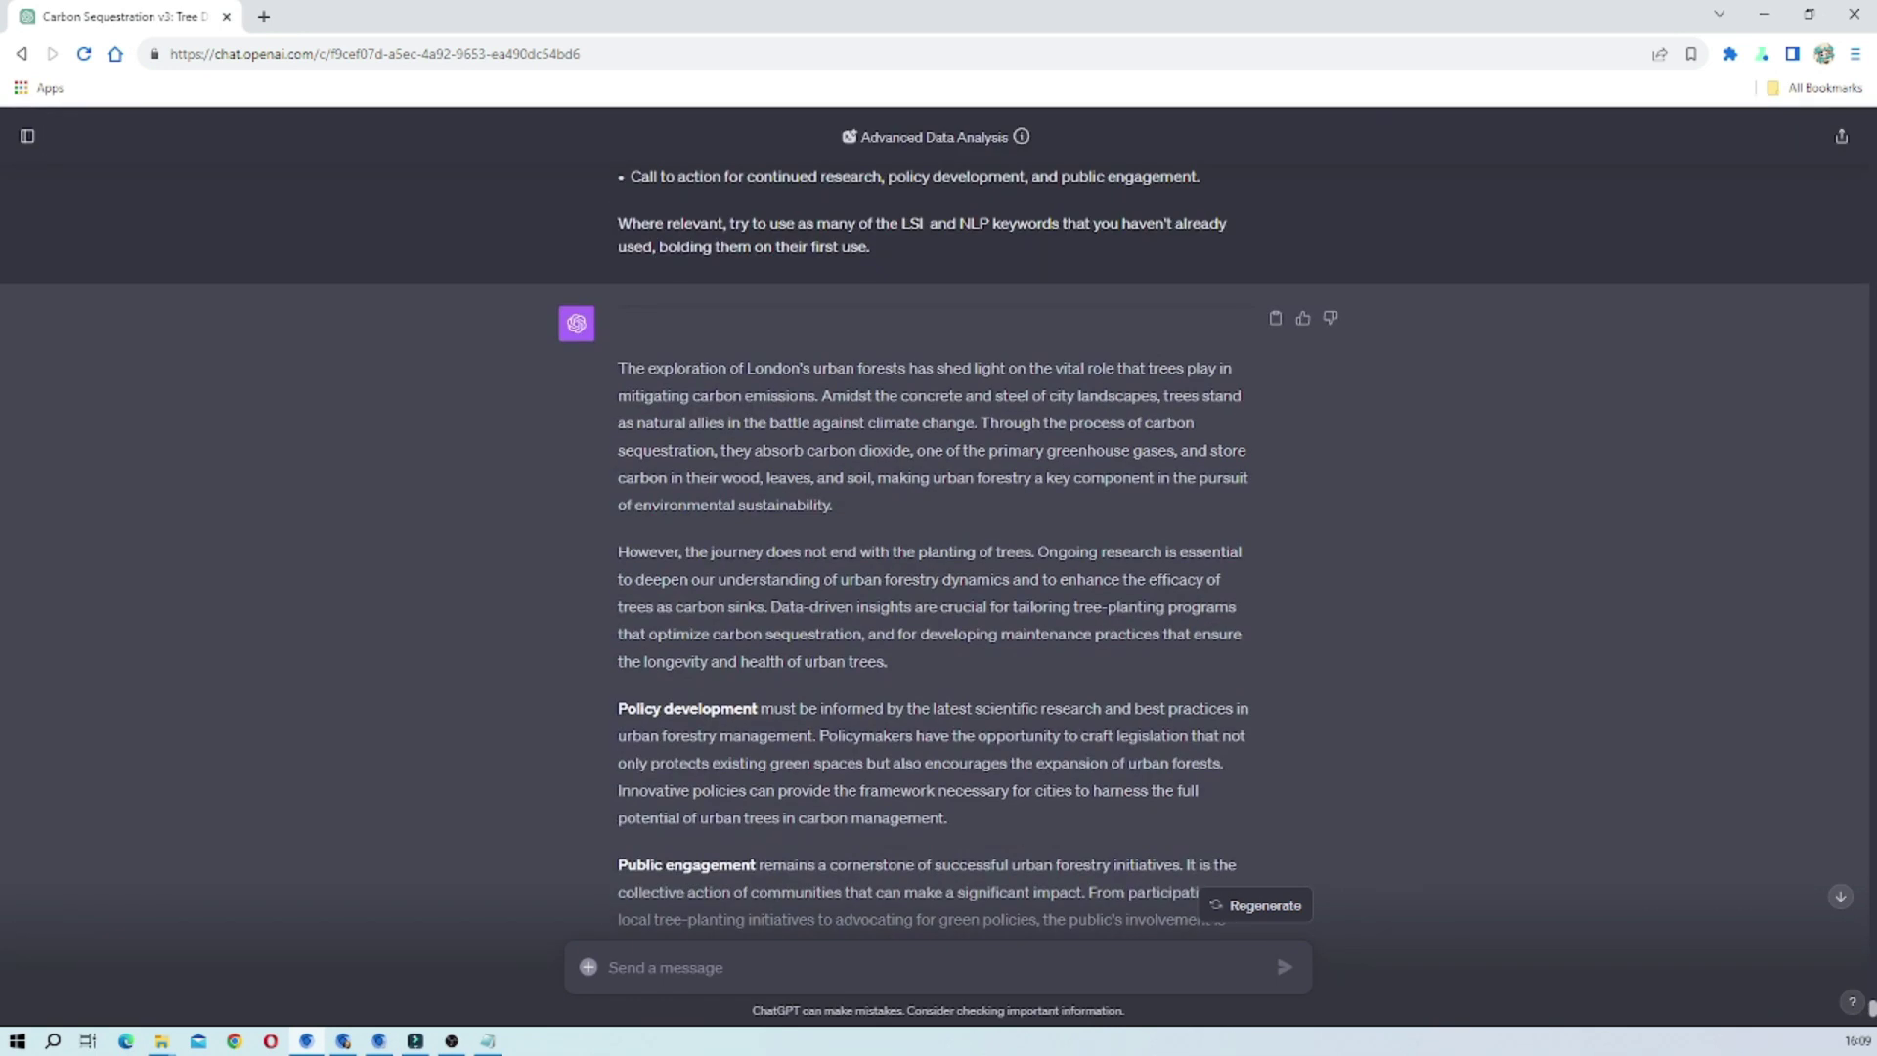
scroll(1042, 402, down, 6)
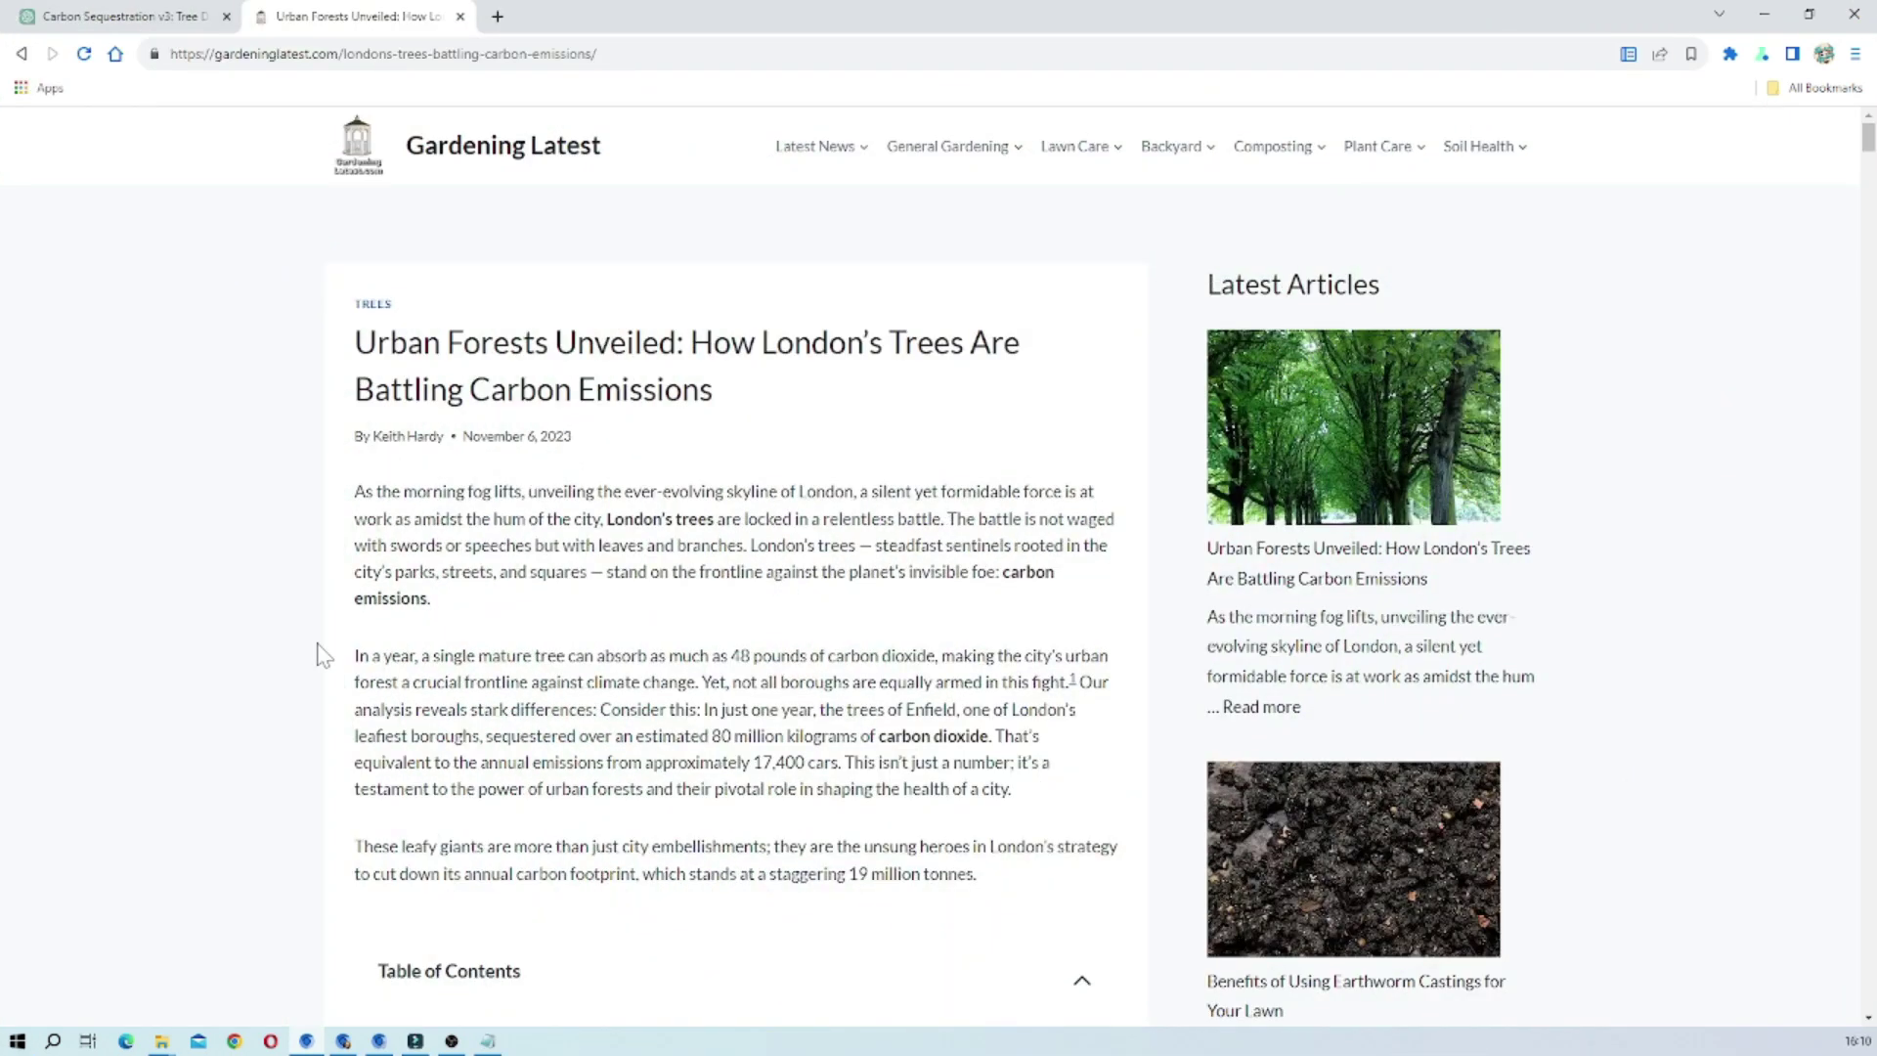
Step: Review the introduction and table of contents of the published article "Urban Forests Unveiled" on the Gardening Latest website
mouse_move(946, 147)
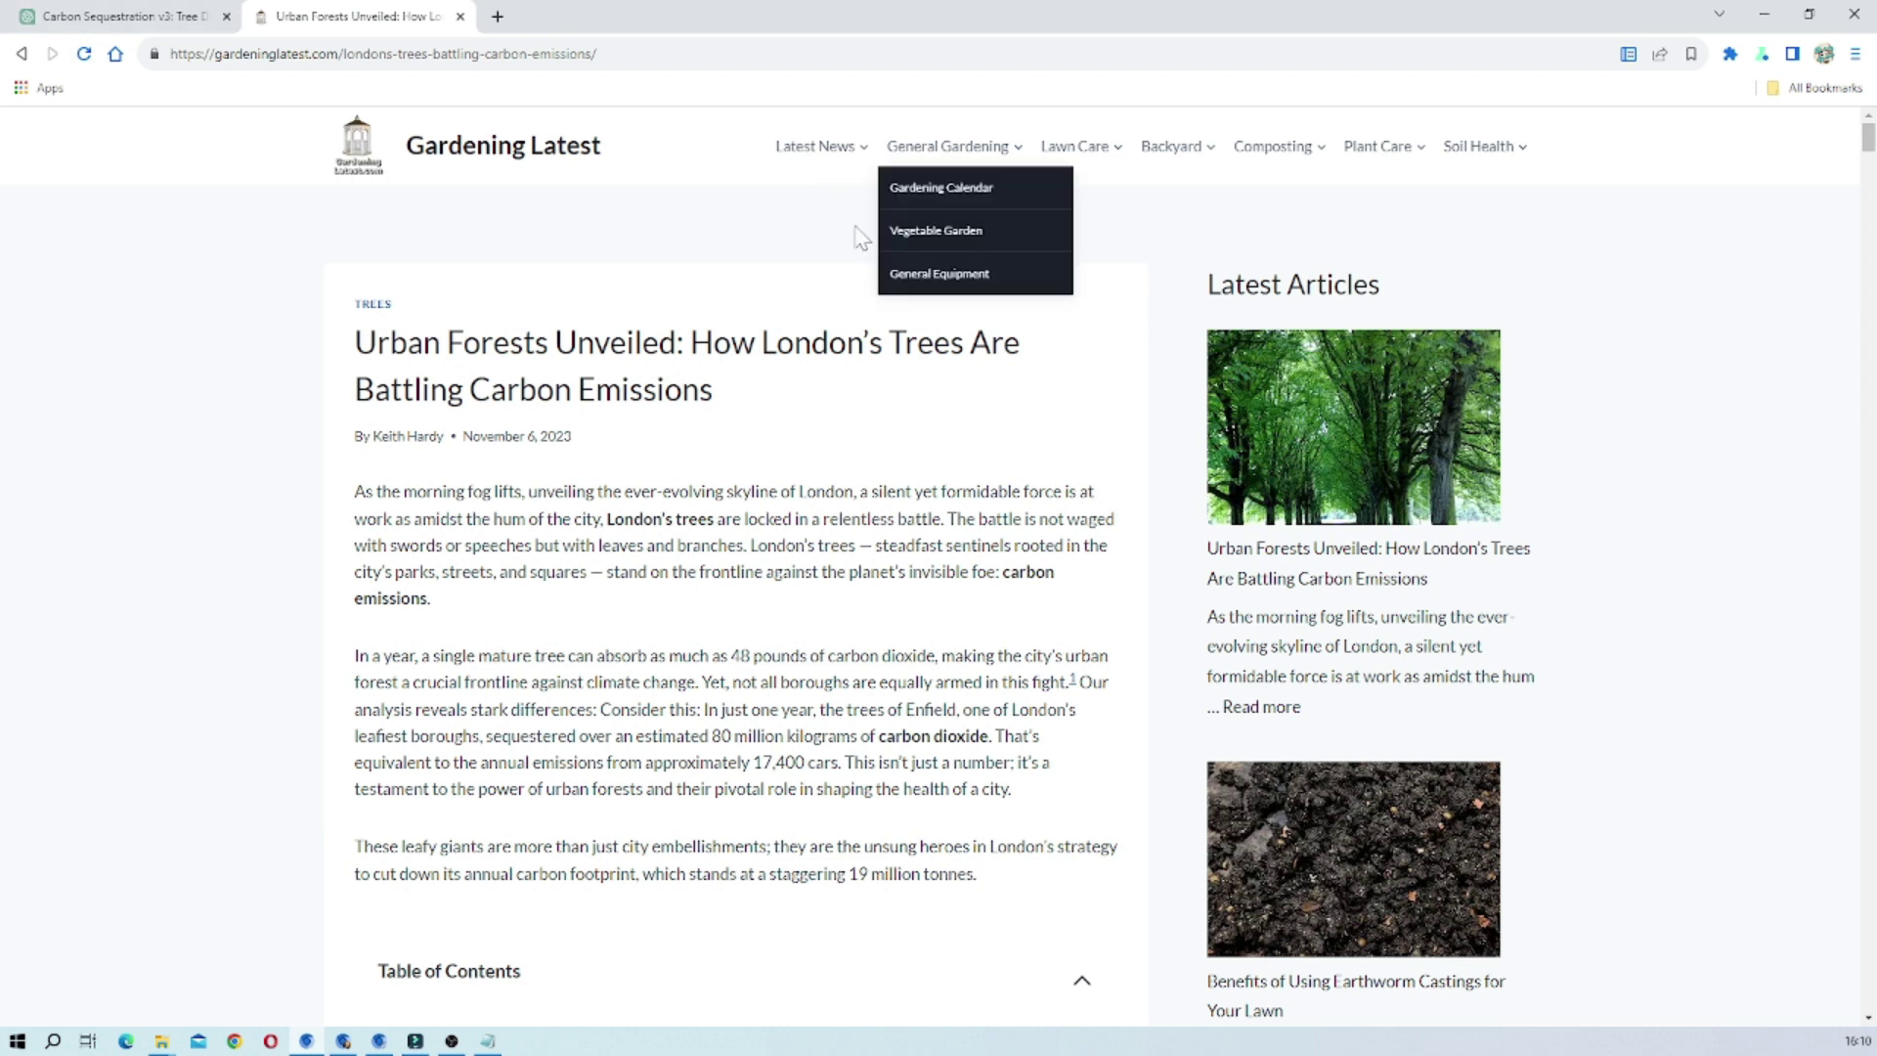
scroll(777, 304, down, 2)
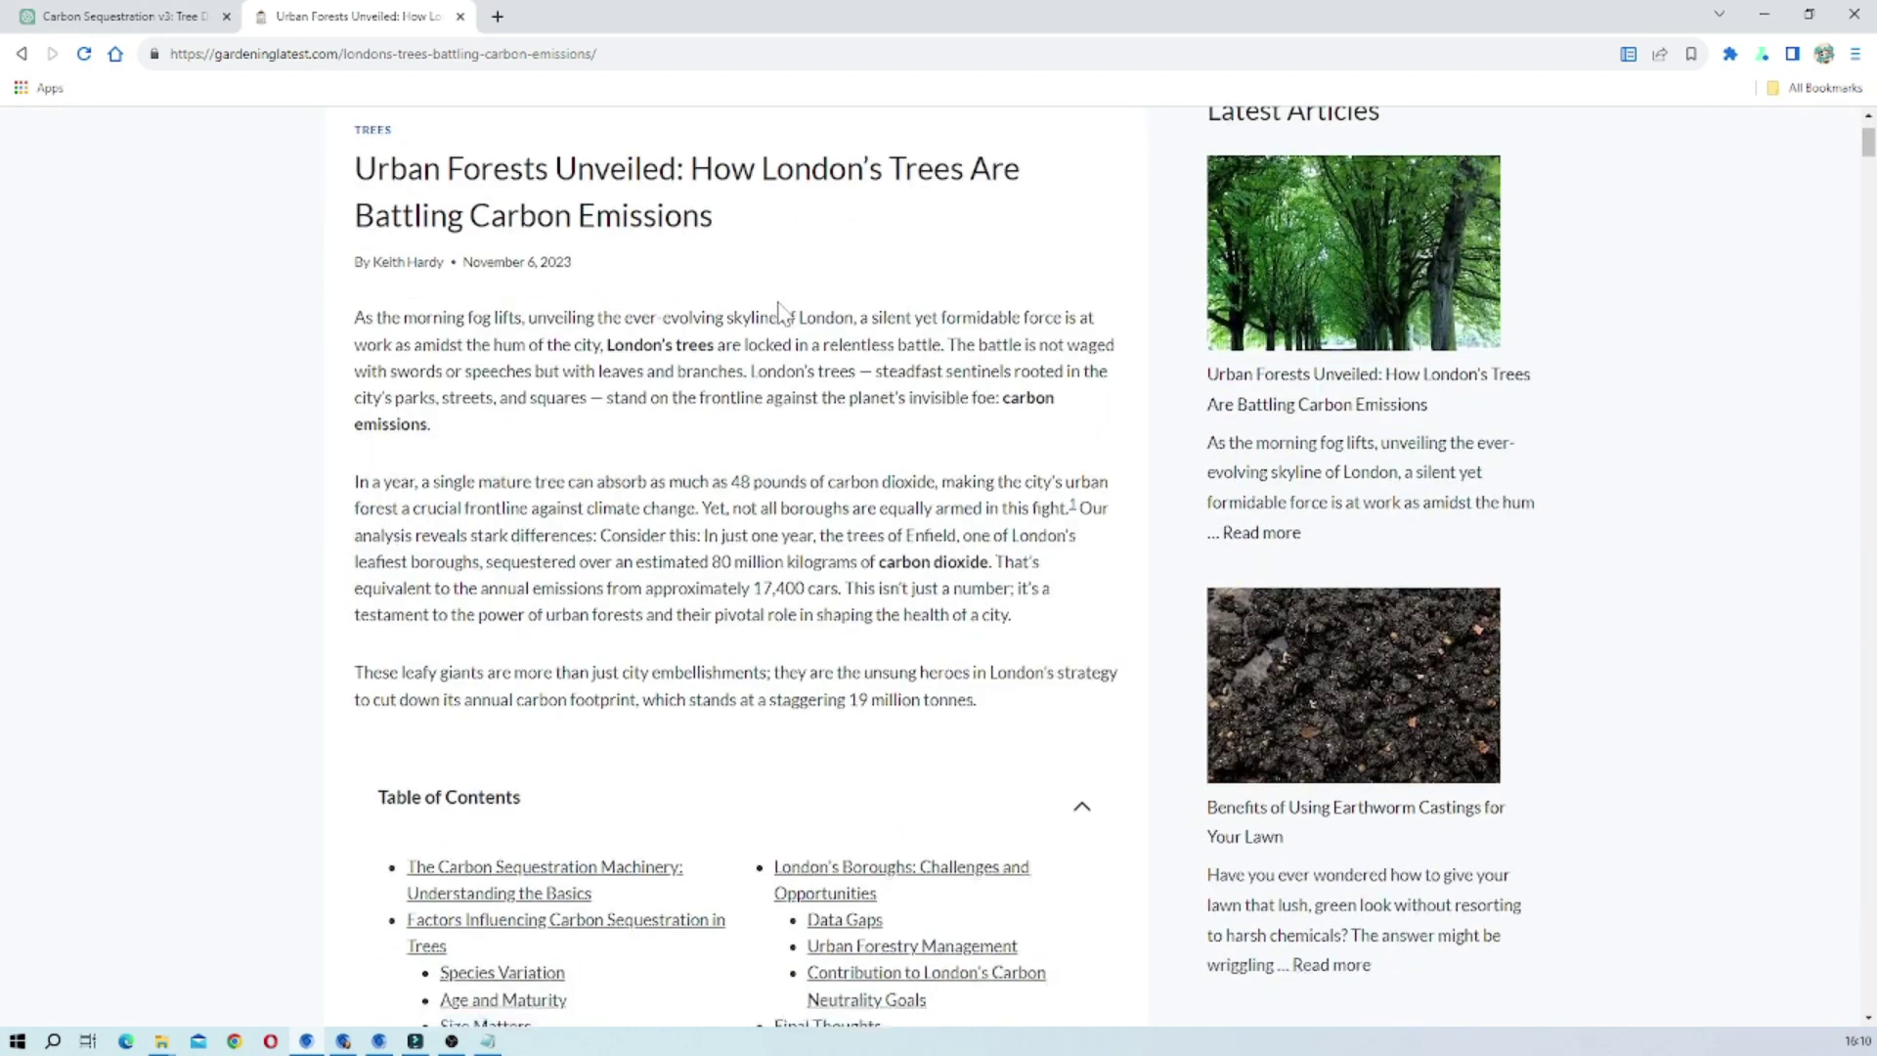
scroll(780, 311, down, 1)
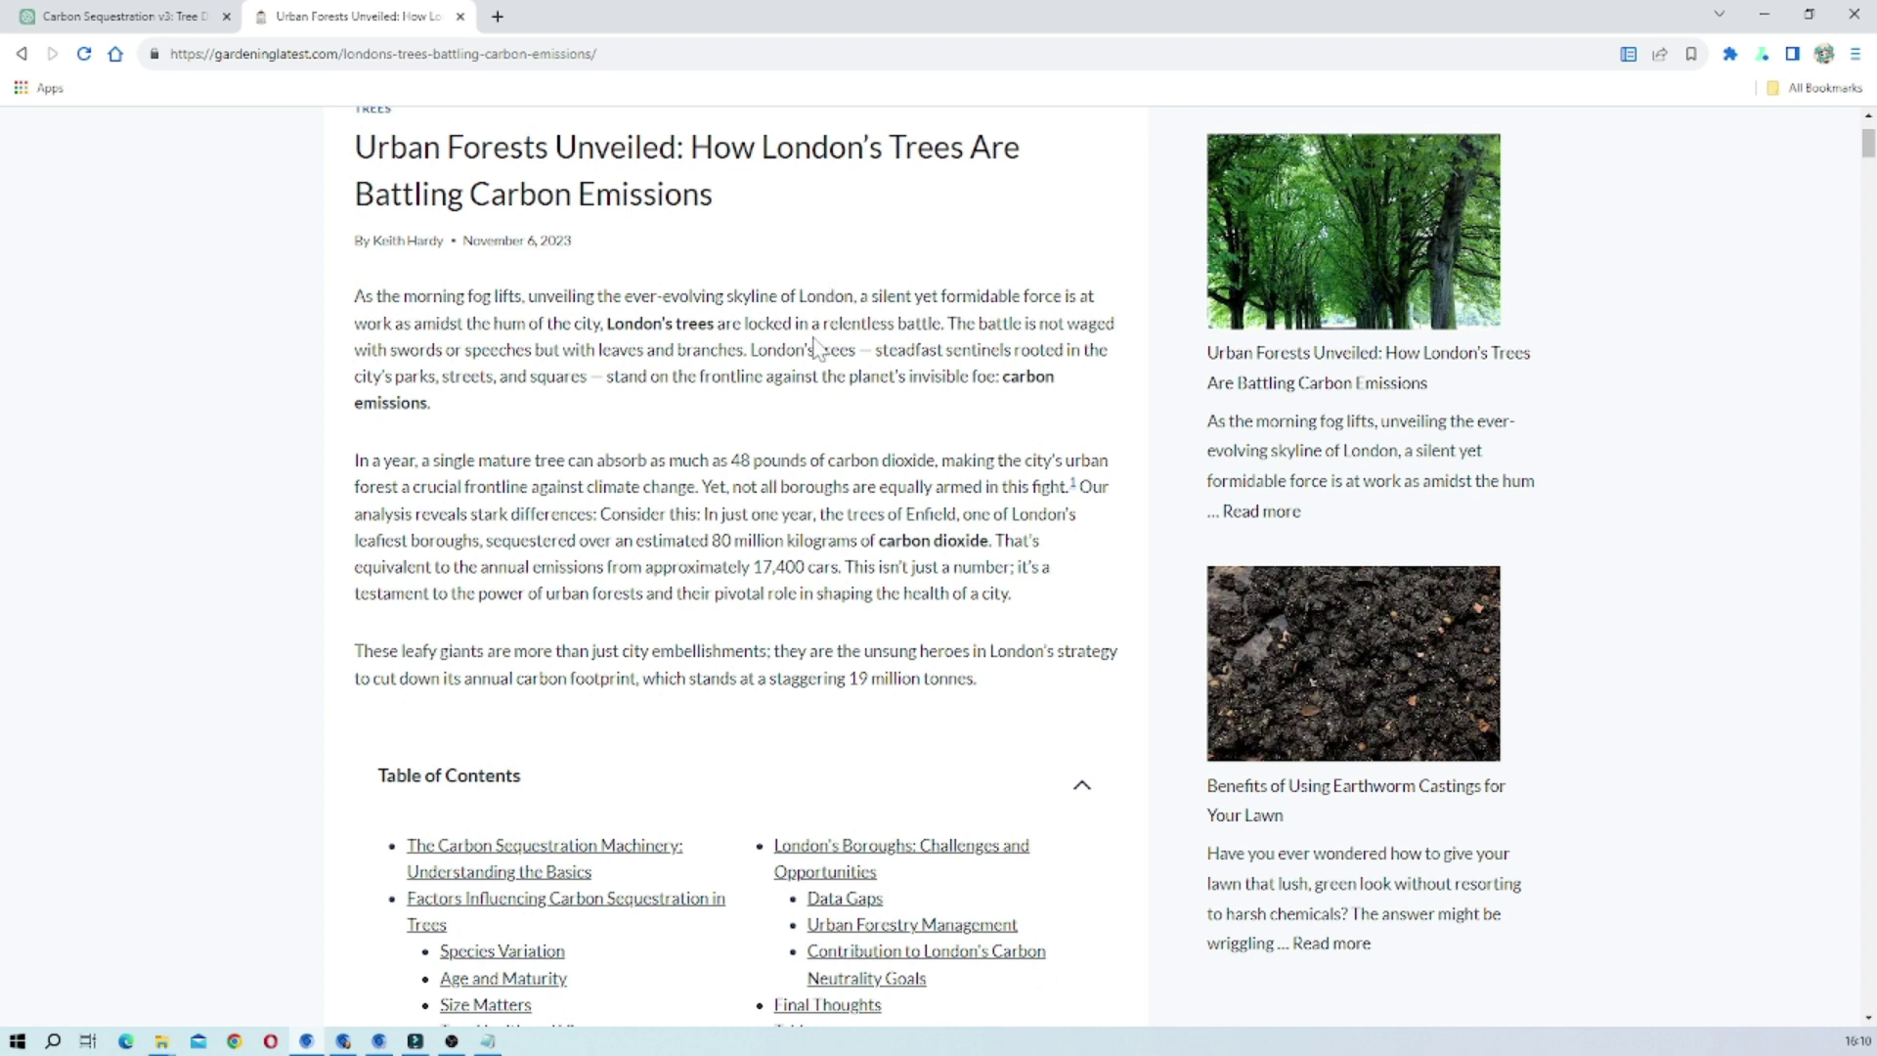
scroll(816, 347, down, 8)
scroll(816, 346, up, 4)
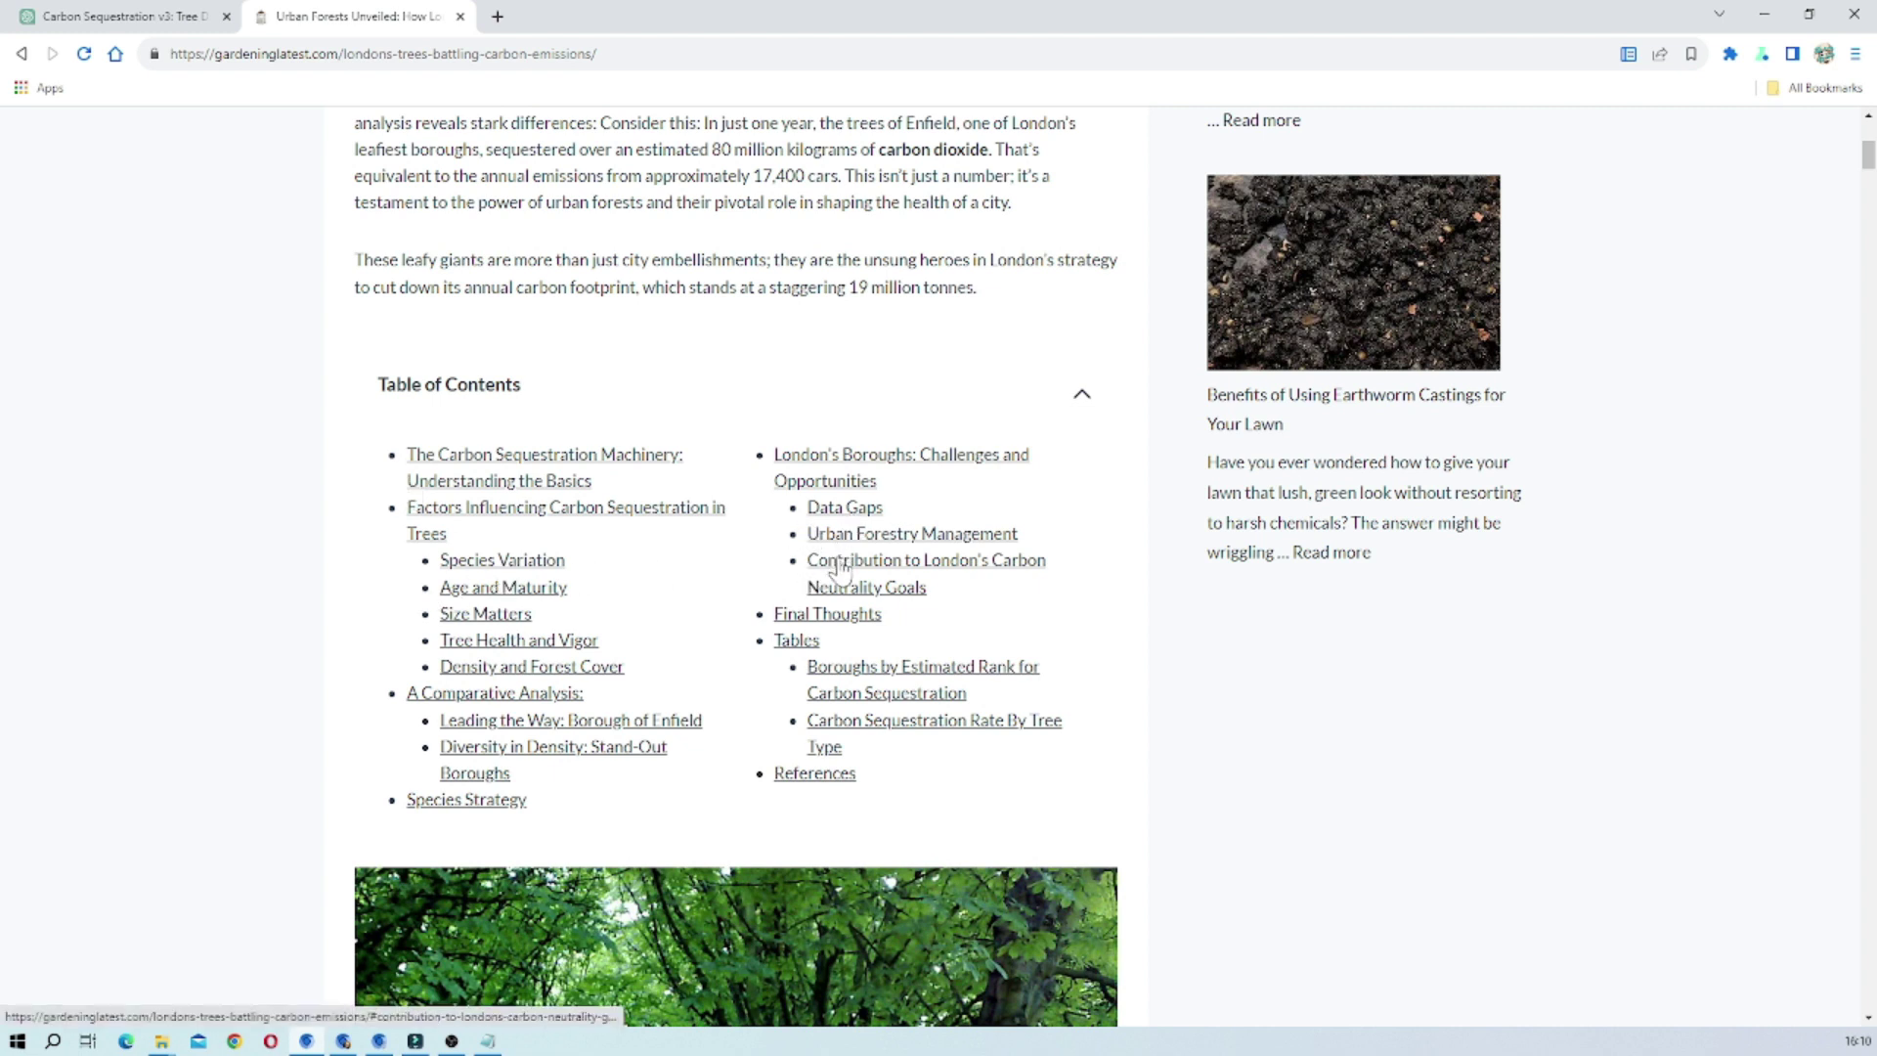
scroll(841, 566, down, 2)
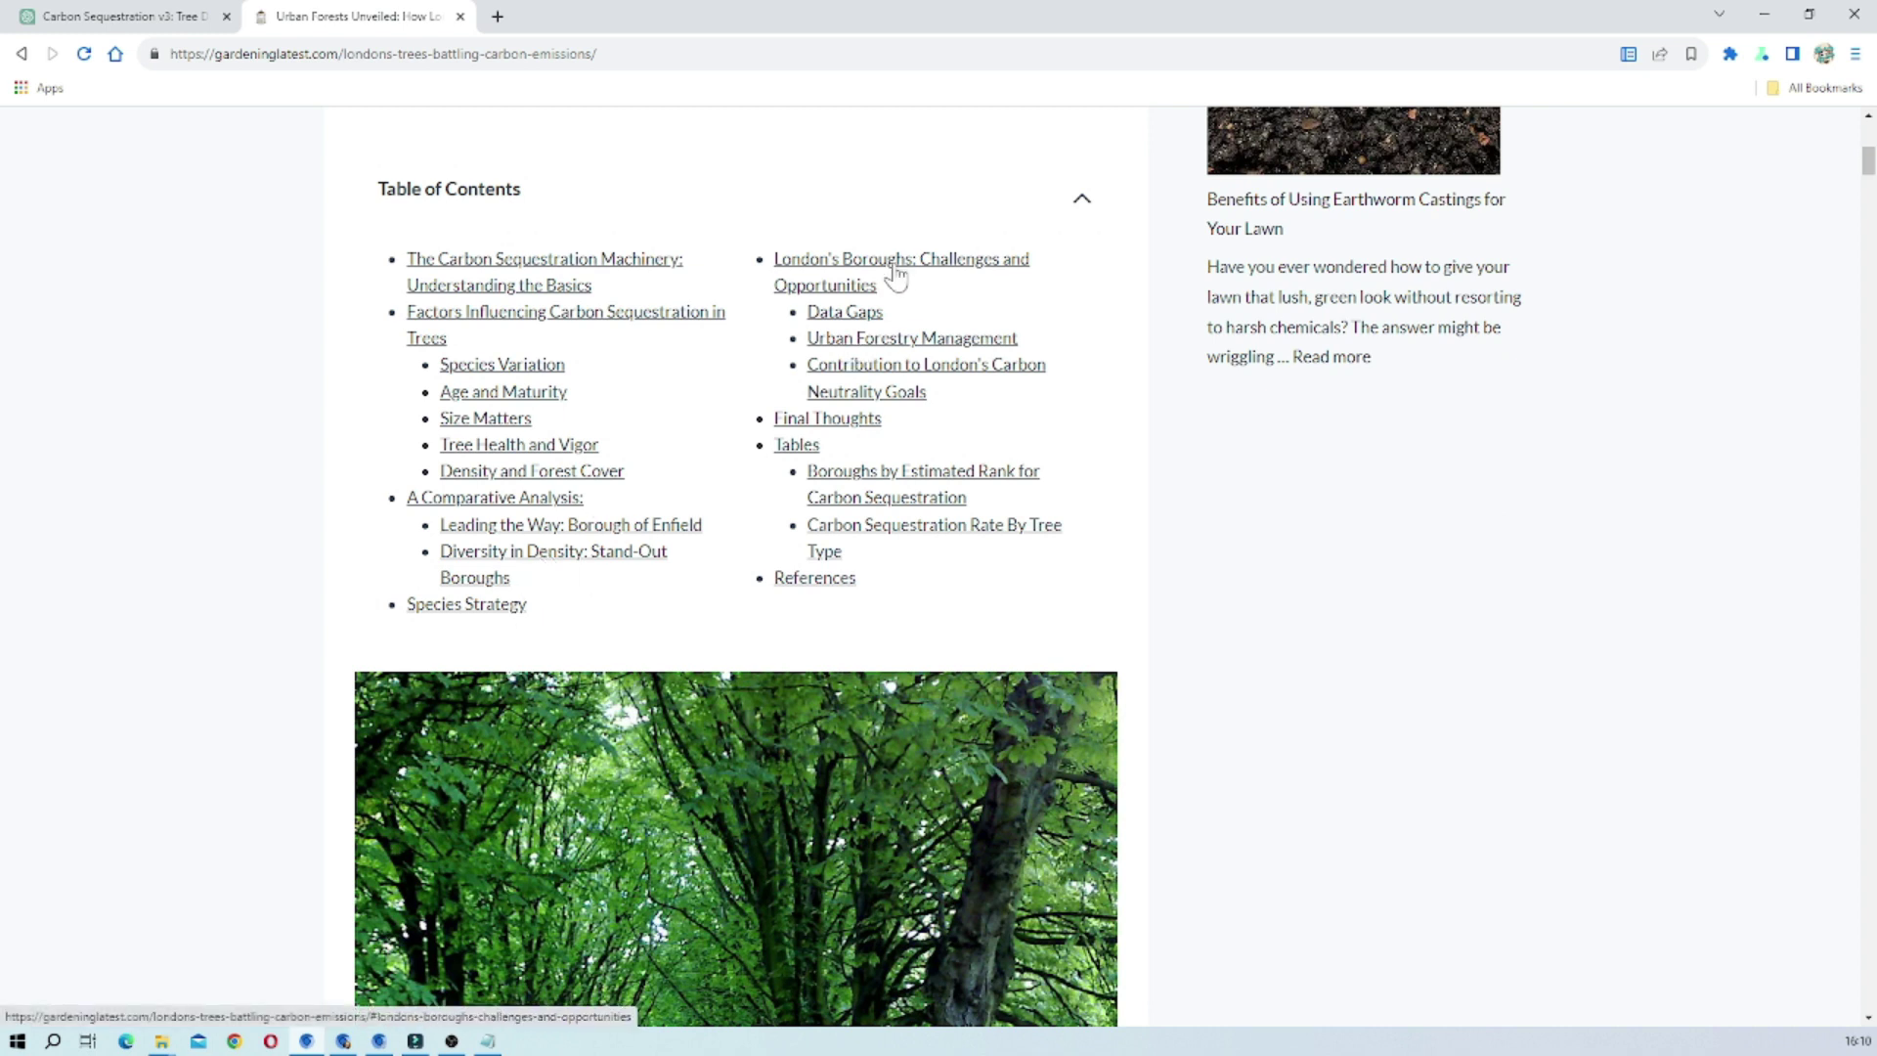
Step: Jump to the article's "Leading the Way: Borough of Enfield" section and examine the Comparative Analysis heat map above it
click(600, 536)
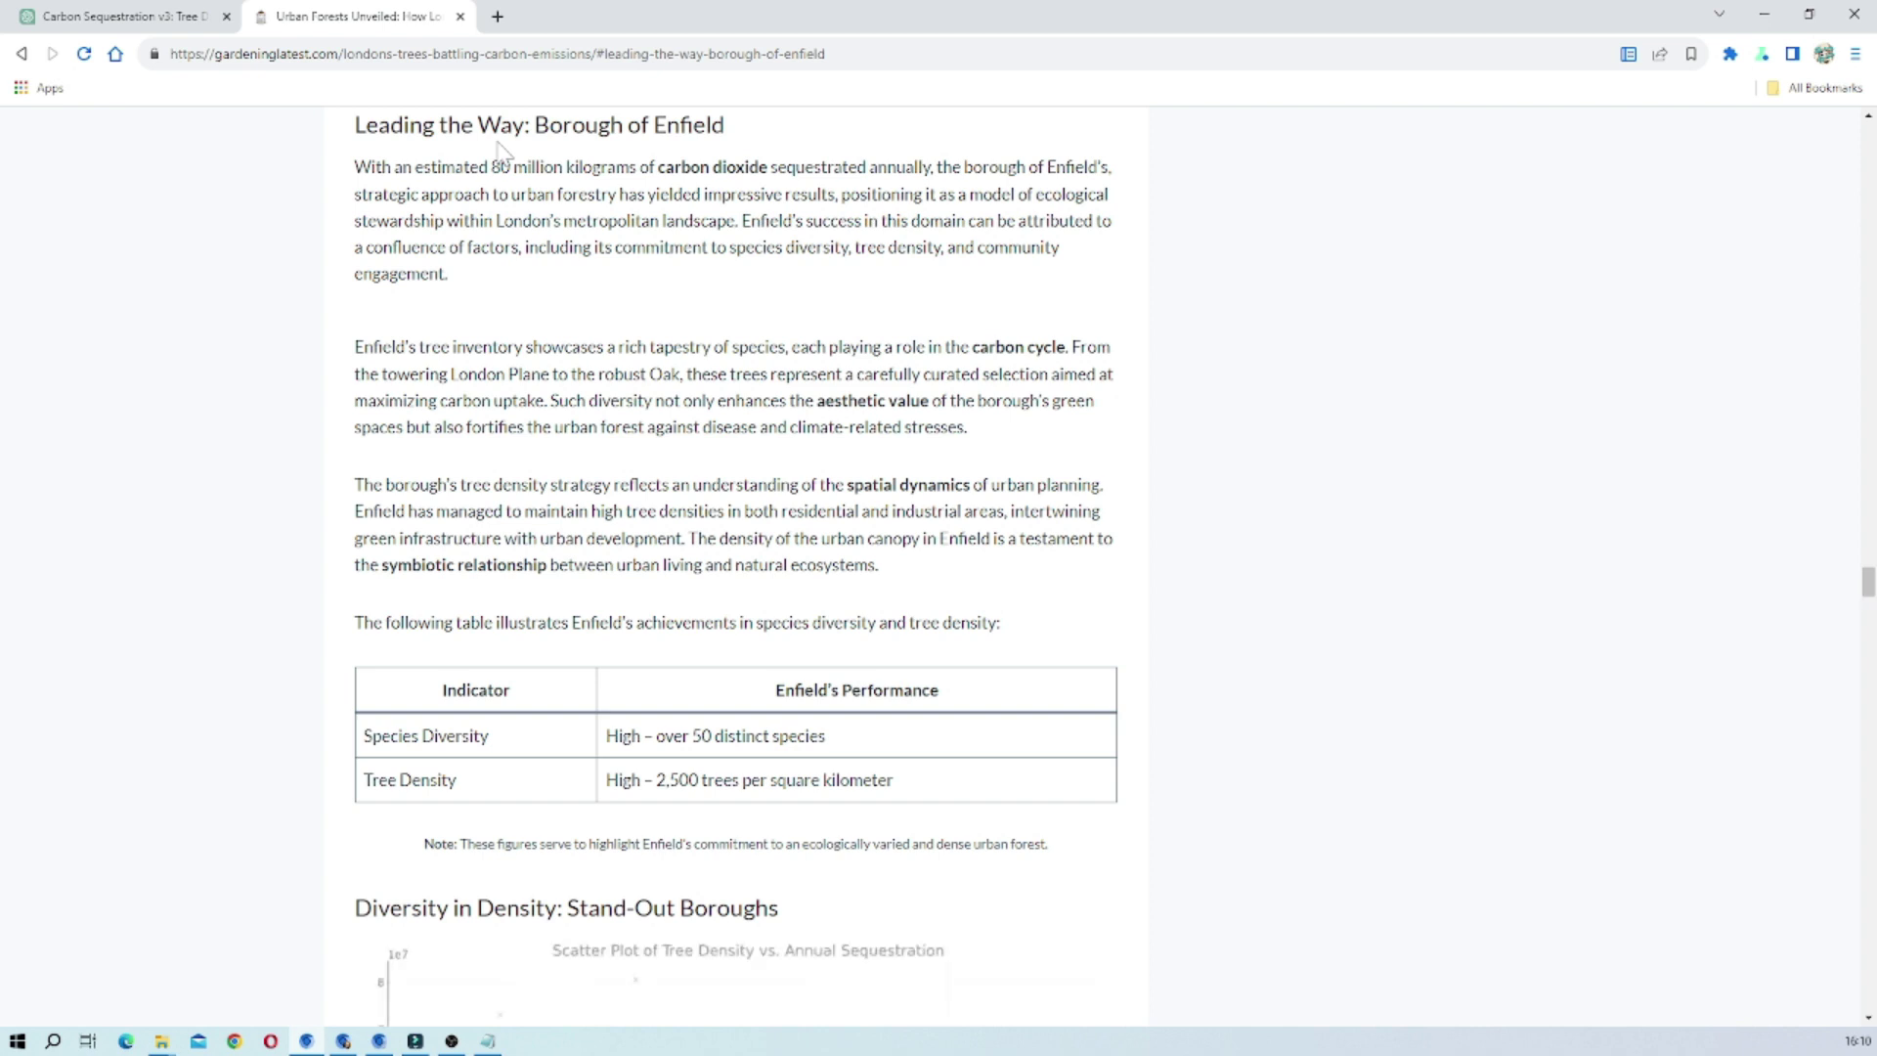
scroll(736, 566, up, 9)
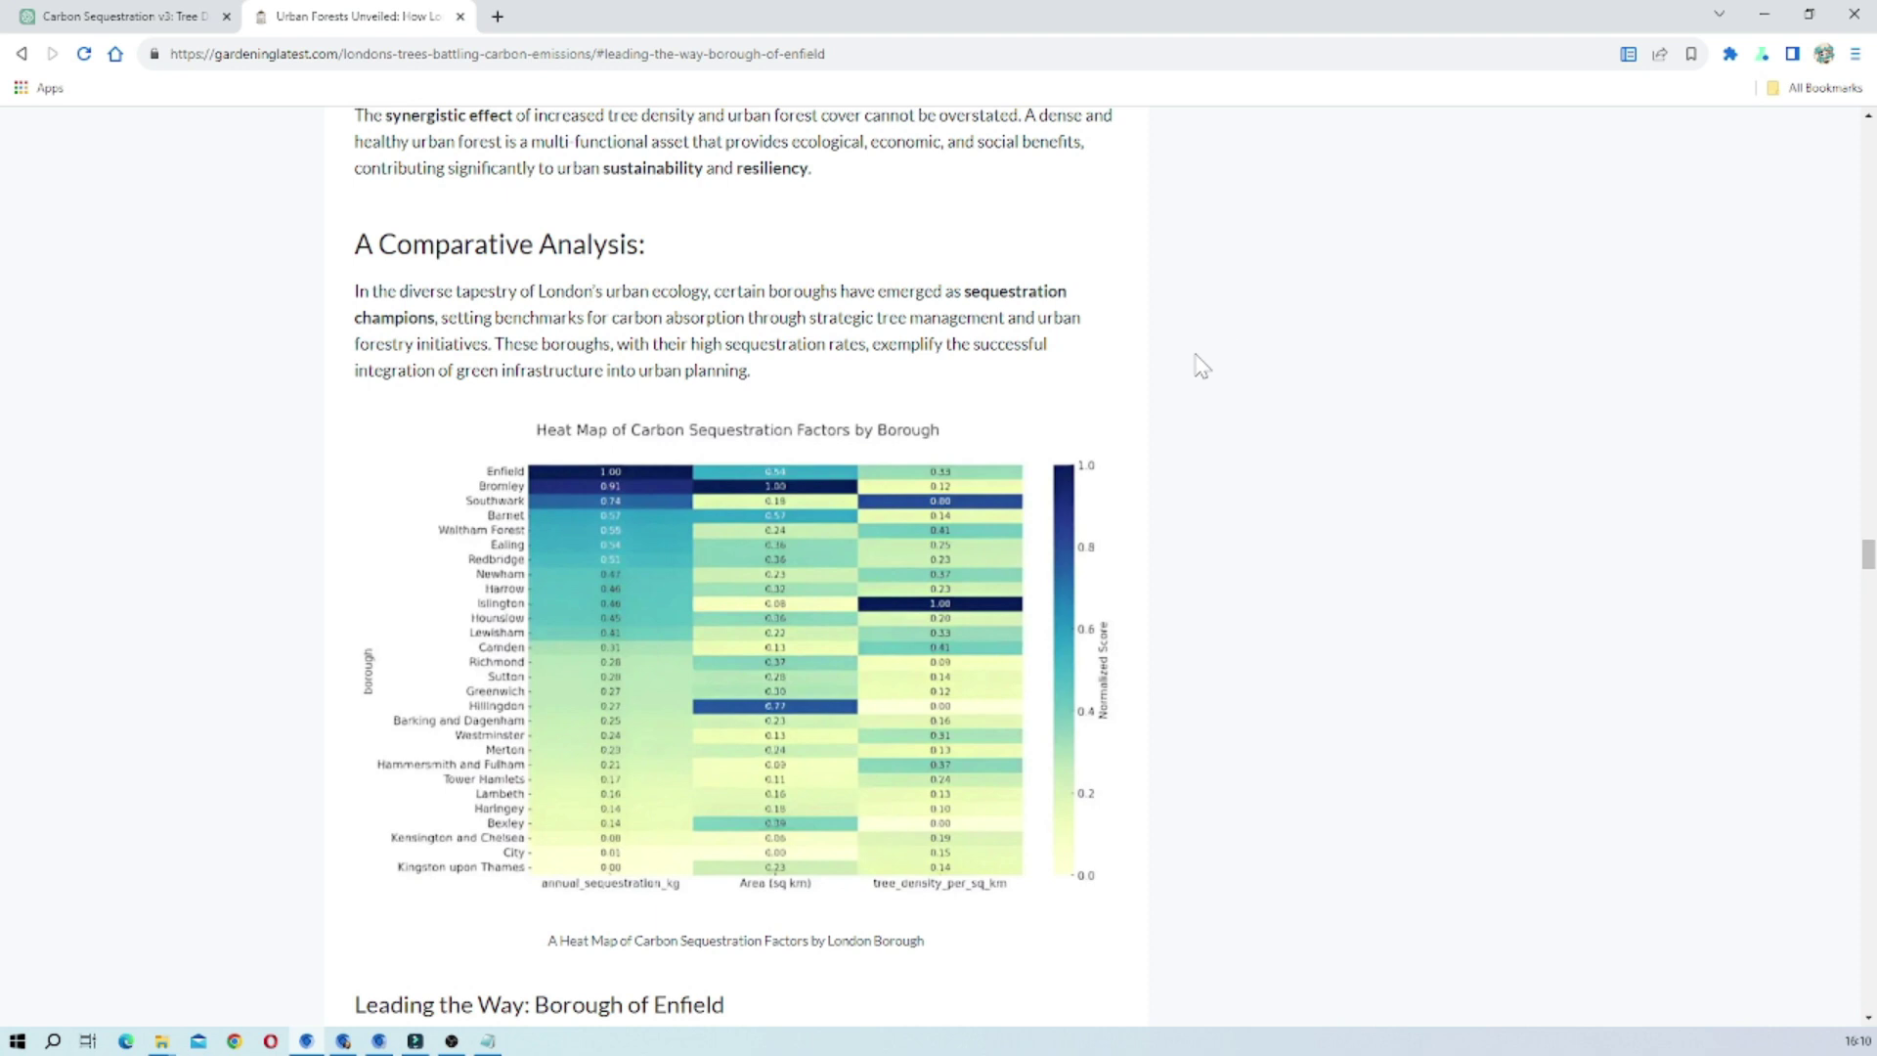
scroll(1203, 366, down, 2)
scroll(746, 248, up, 3)
scroll(696, 374, down, 3)
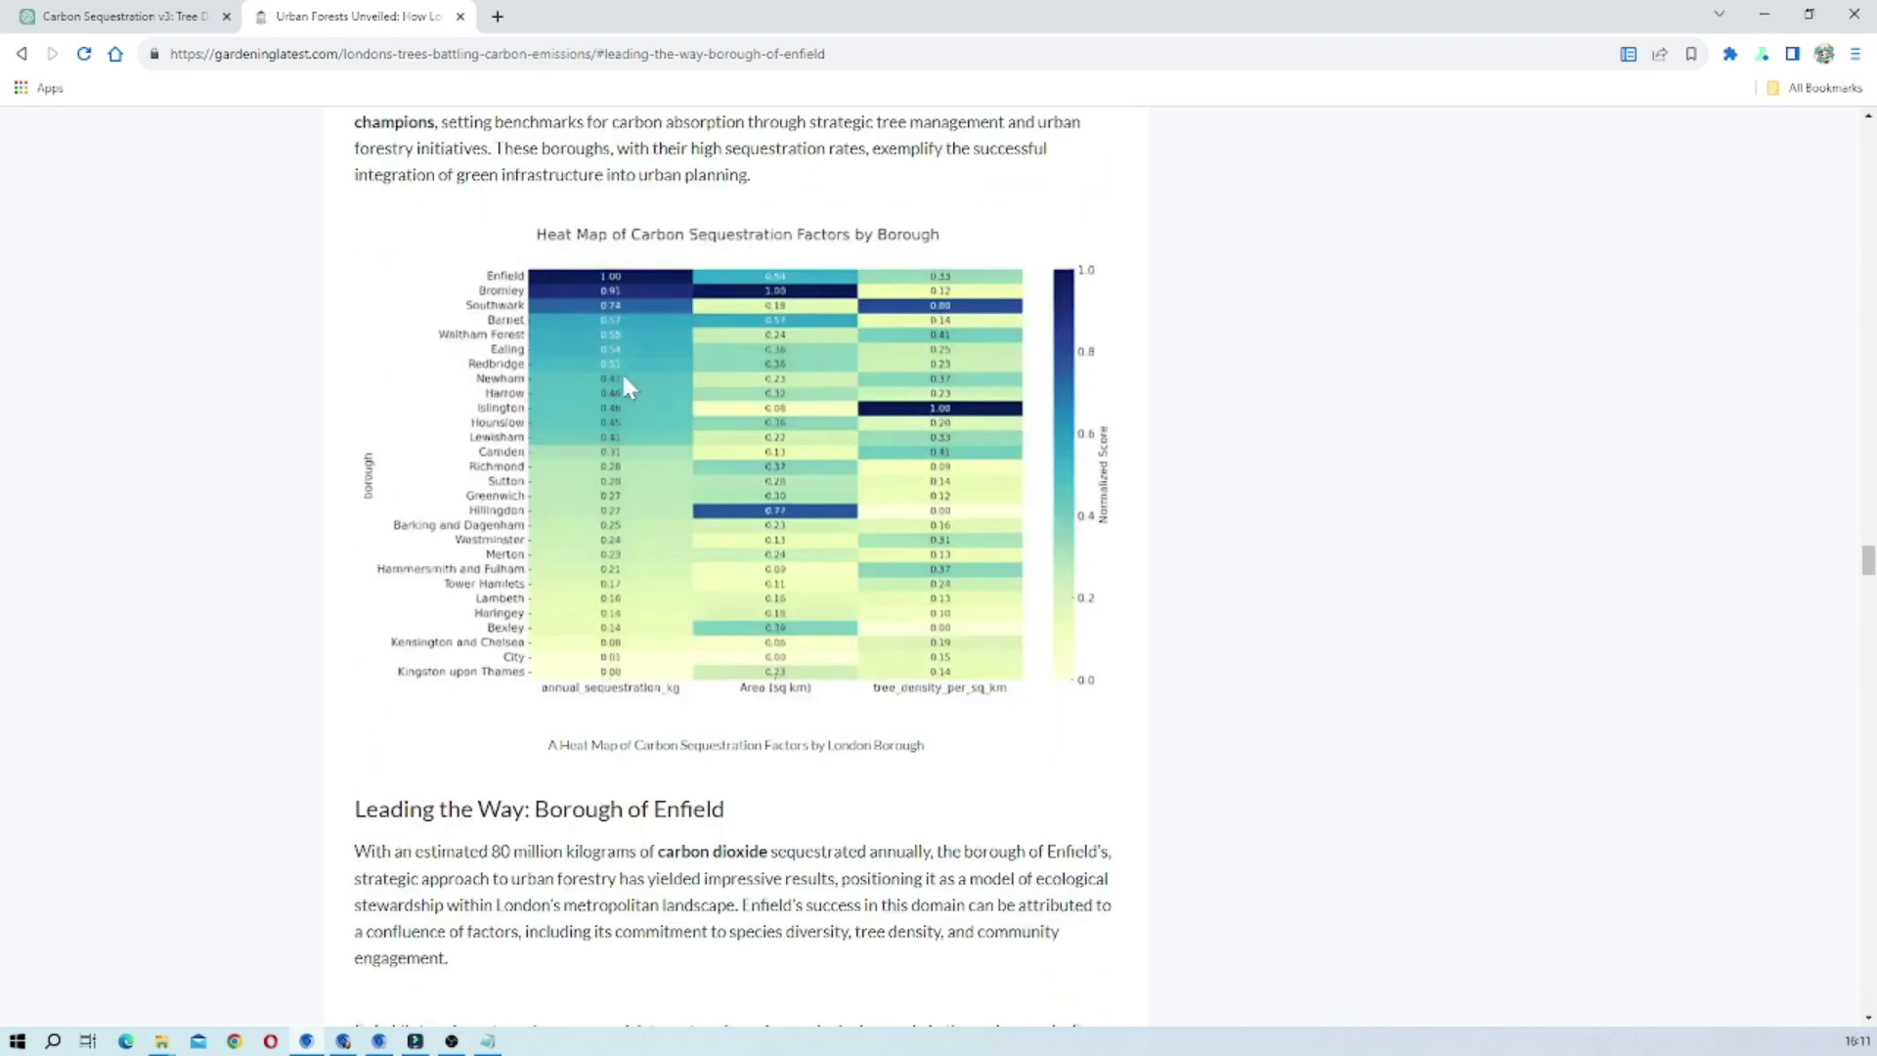
Step: Examine the published Enfield section's opening paragraph and performance table, and the Diversity in Density scatter plot and borough table
scroll(621, 370, down, 4)
scroll(628, 381, down, 1)
scroll(629, 381, up, 3)
scroll(628, 381, down, 5)
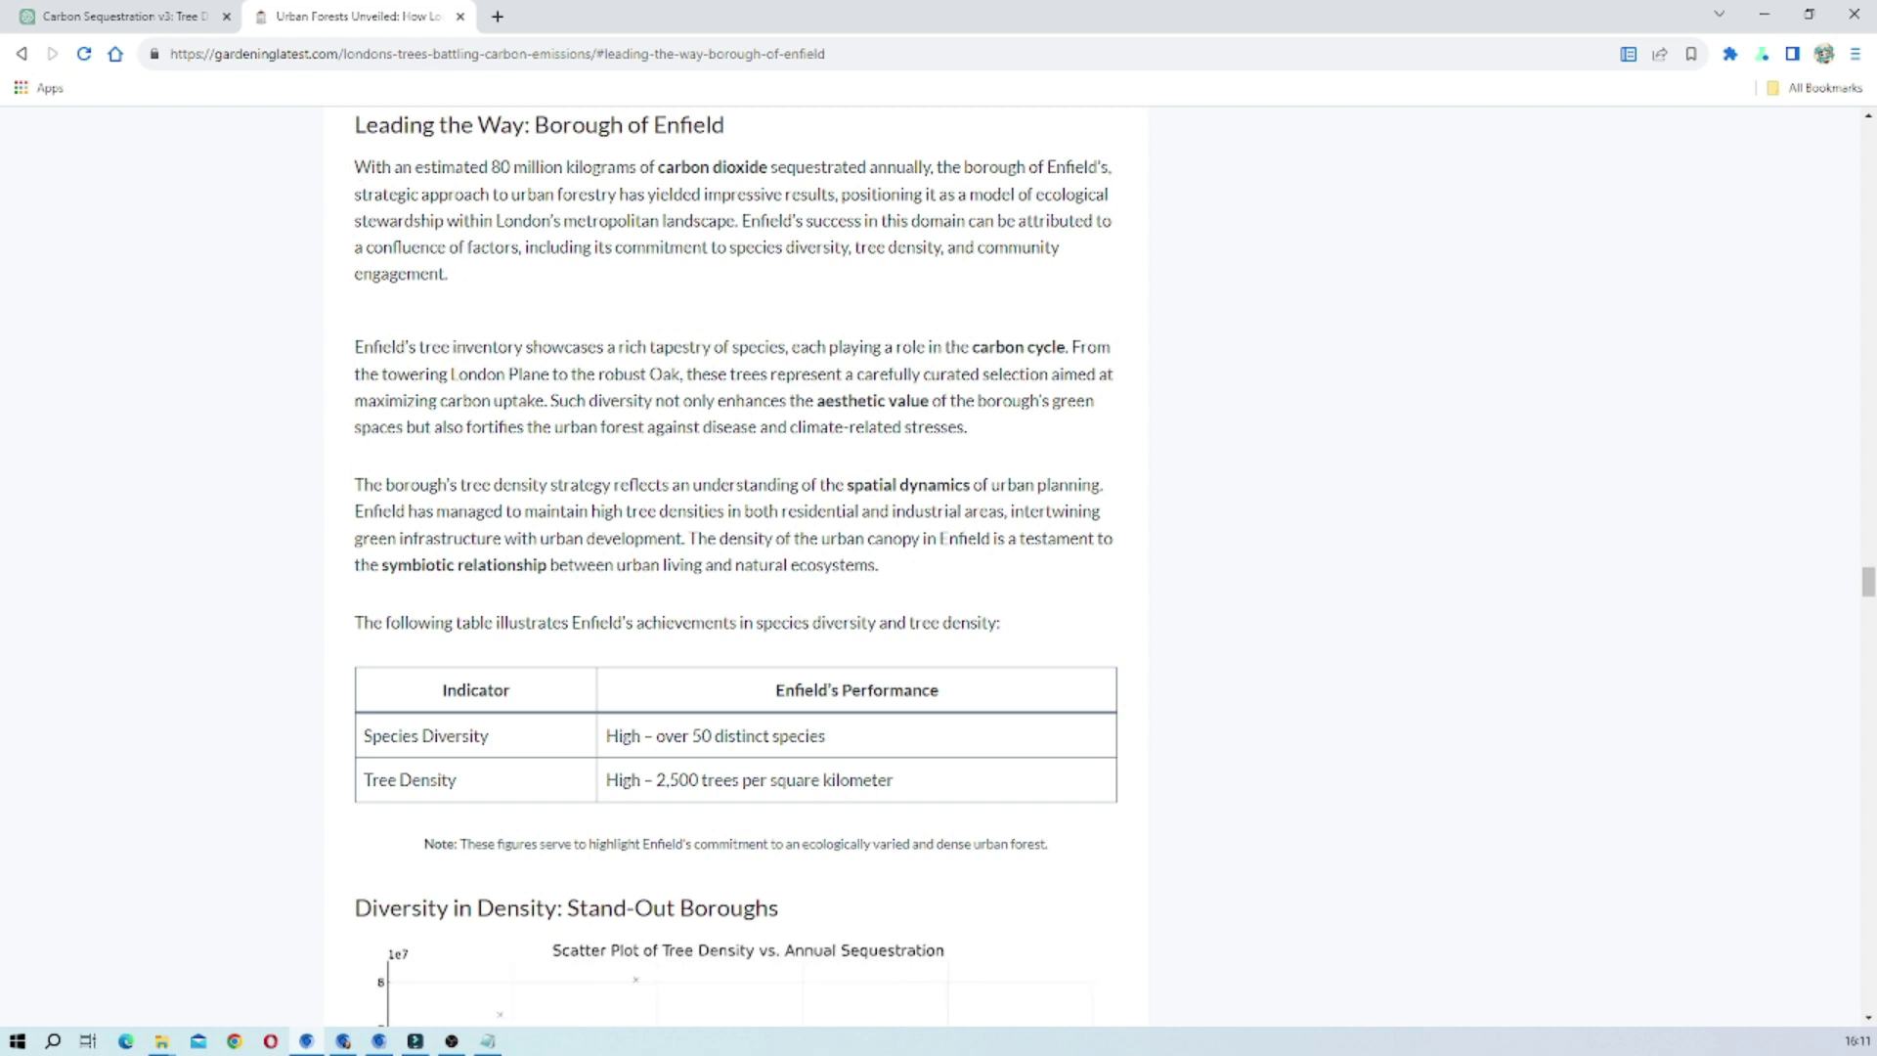
drag(355, 167, 448, 274)
click(365, 190)
scroll(546, 232, down, 15)
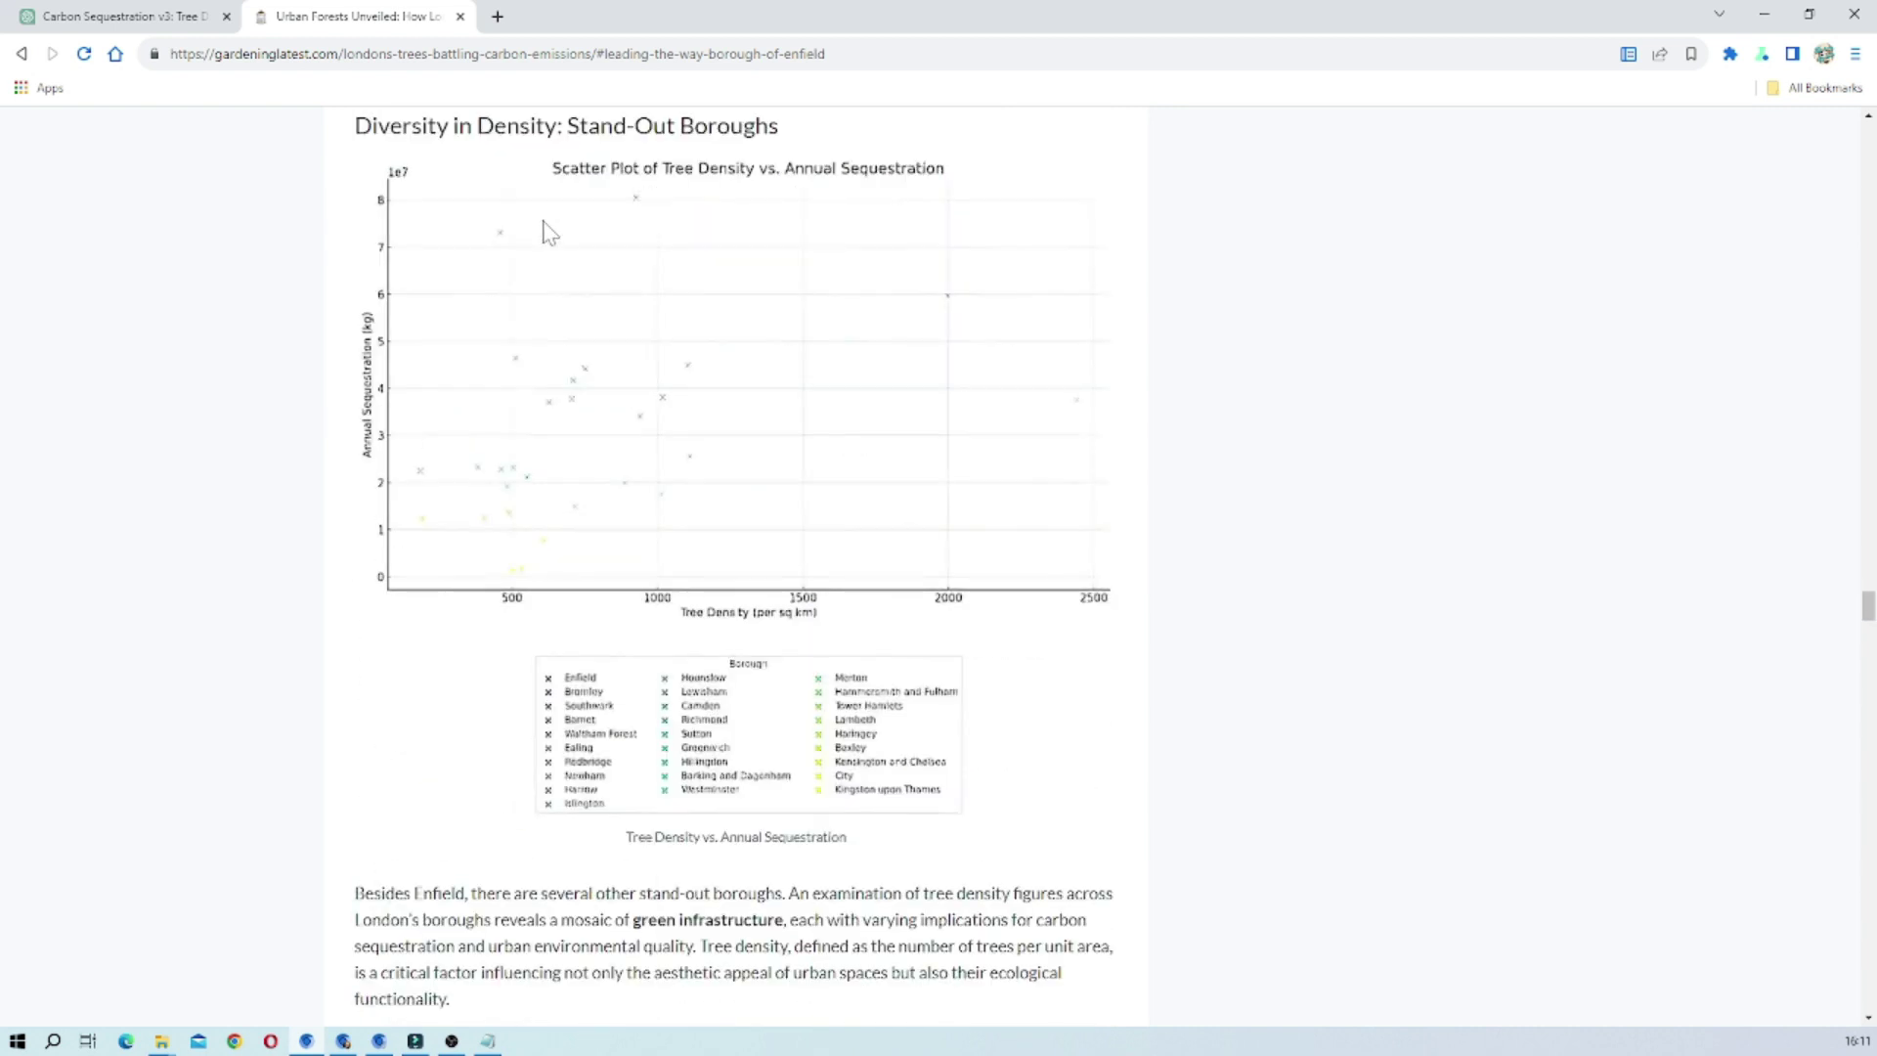
scroll(545, 232, down, 8)
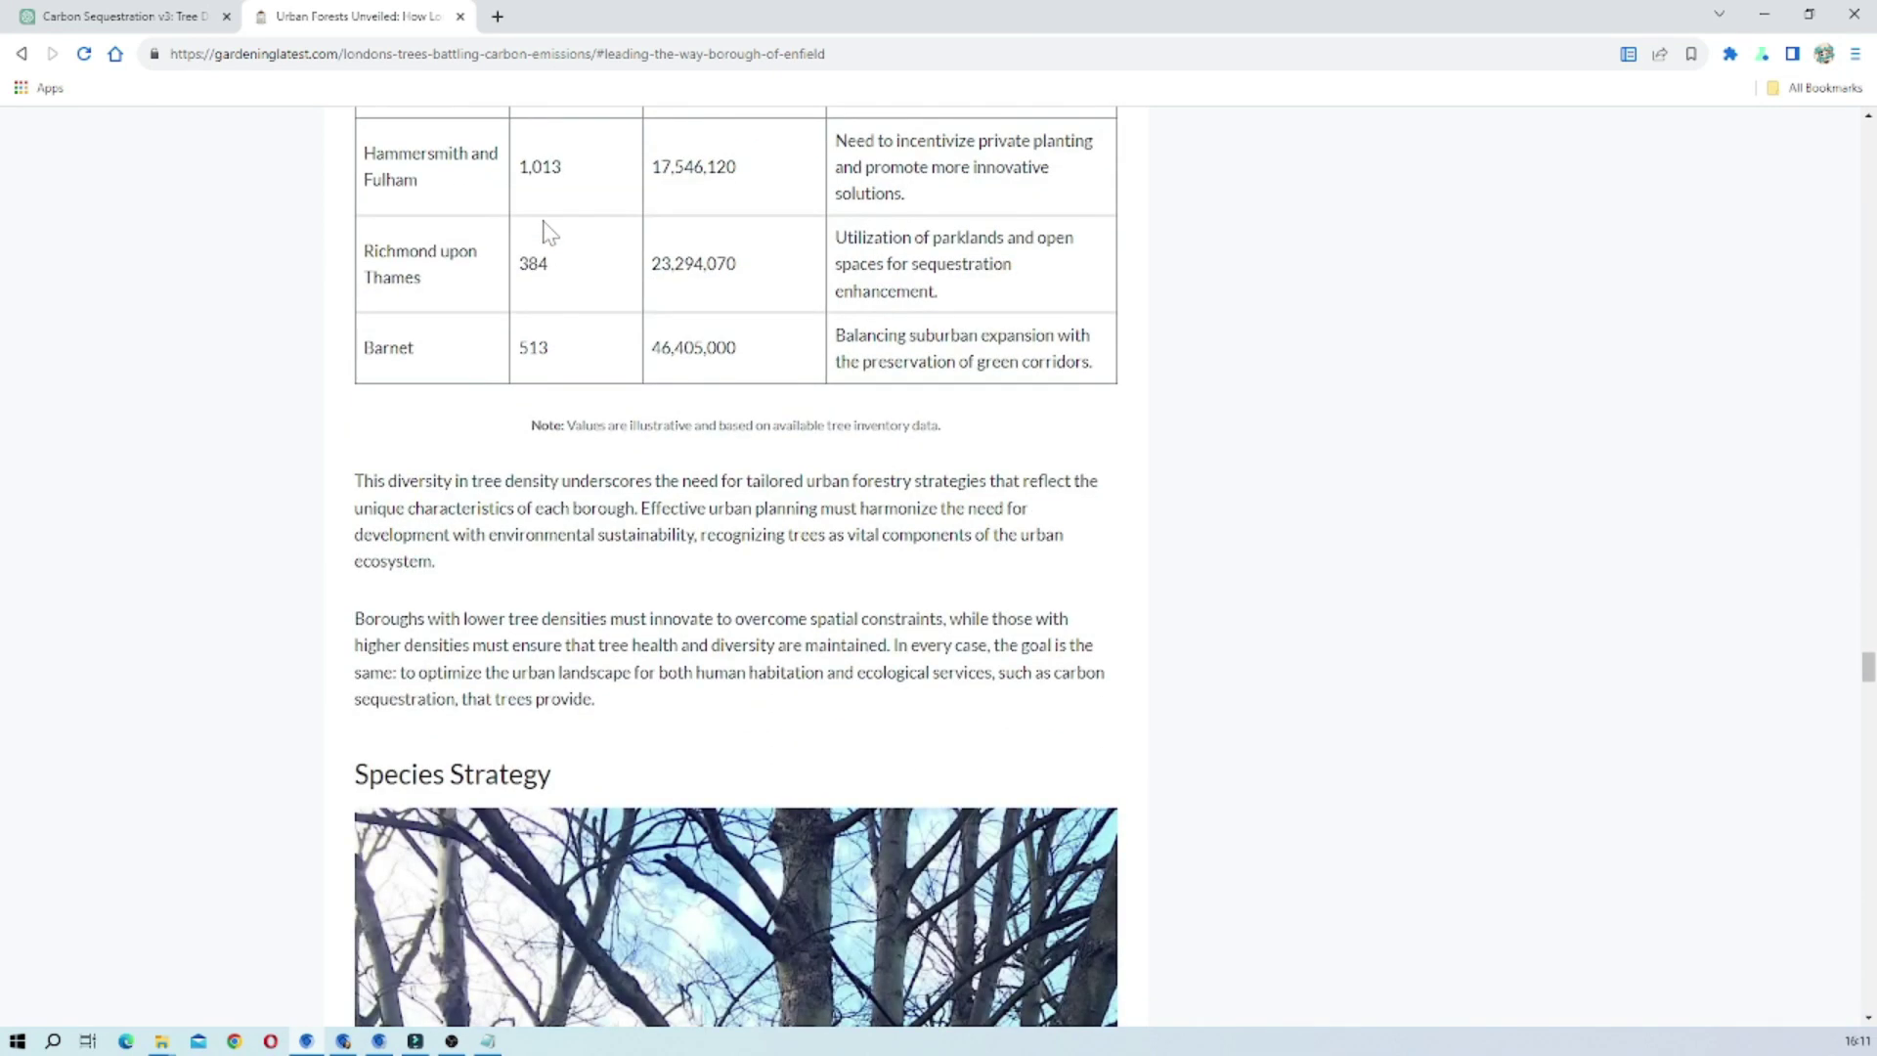
Step: Examine the published tree density comparison table, highlighting the rows from Islington to Barnet
scroll(545, 232, up, 5)
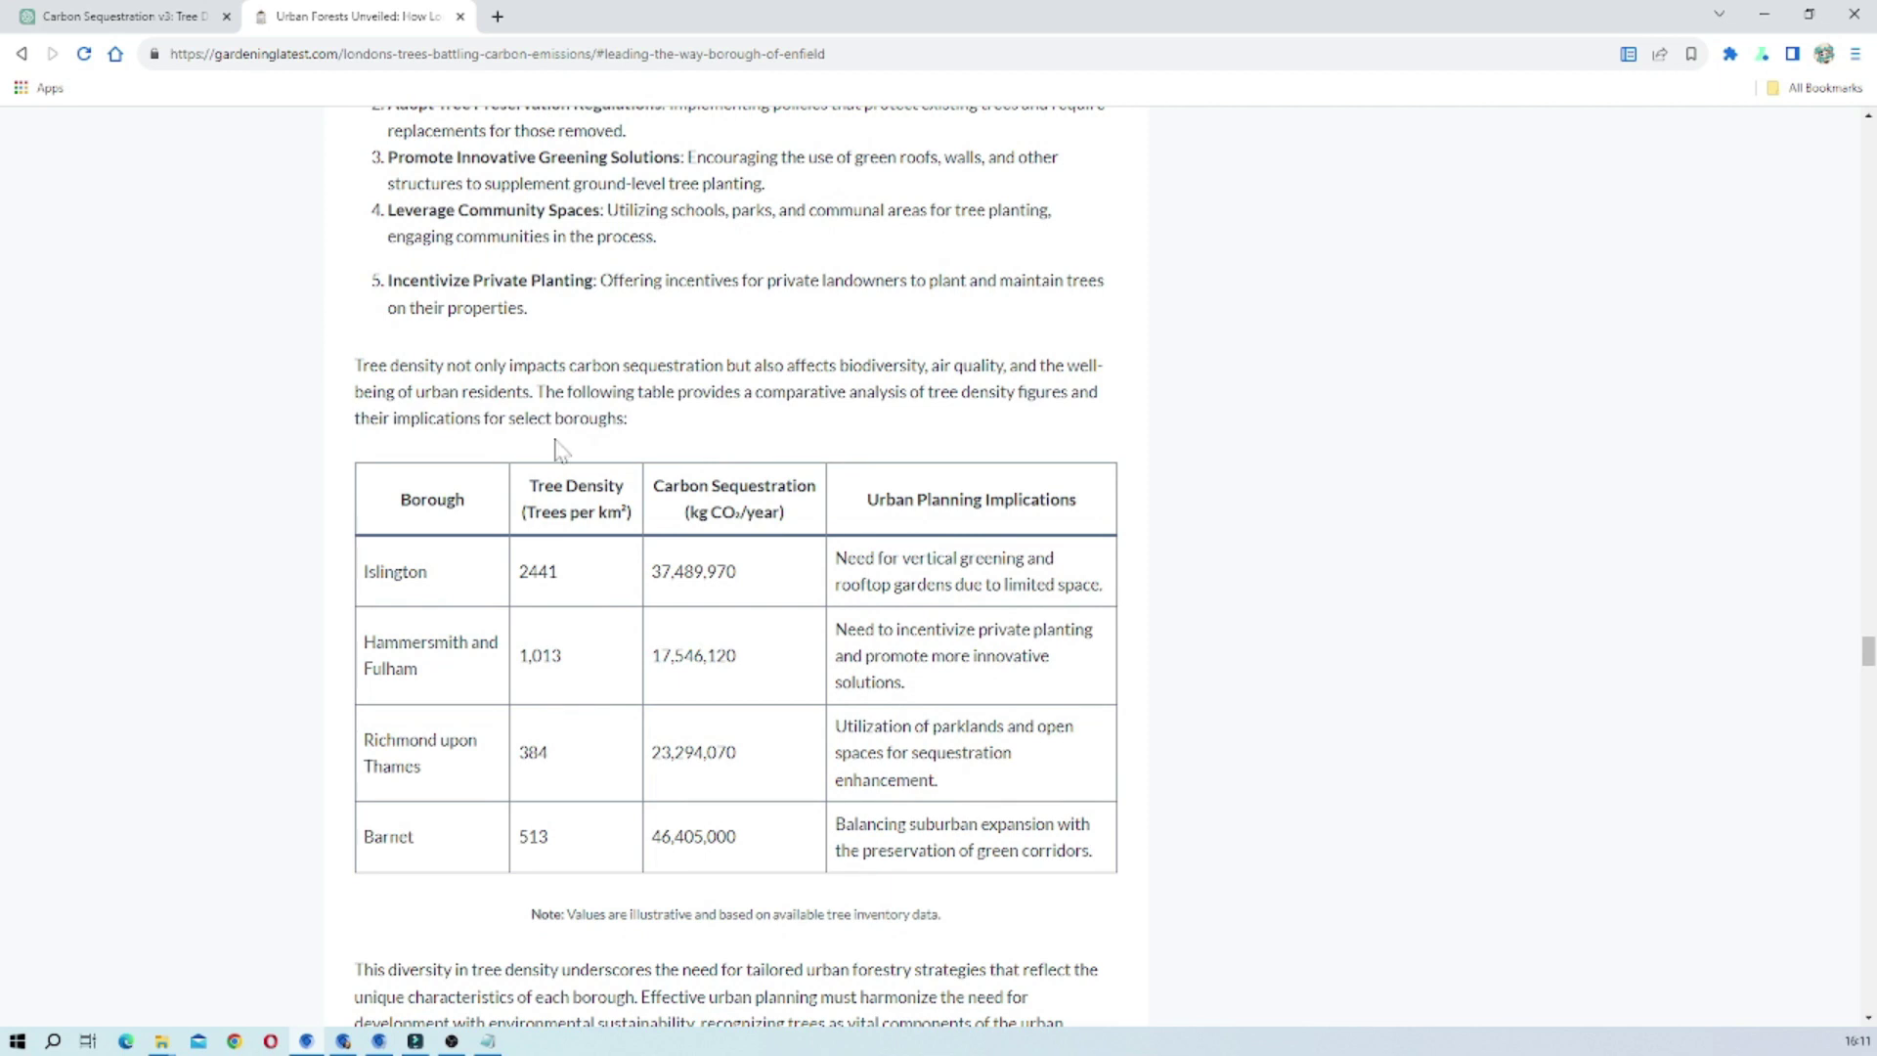
scroll(557, 447, down, 2)
drag(362, 381, 1100, 689)
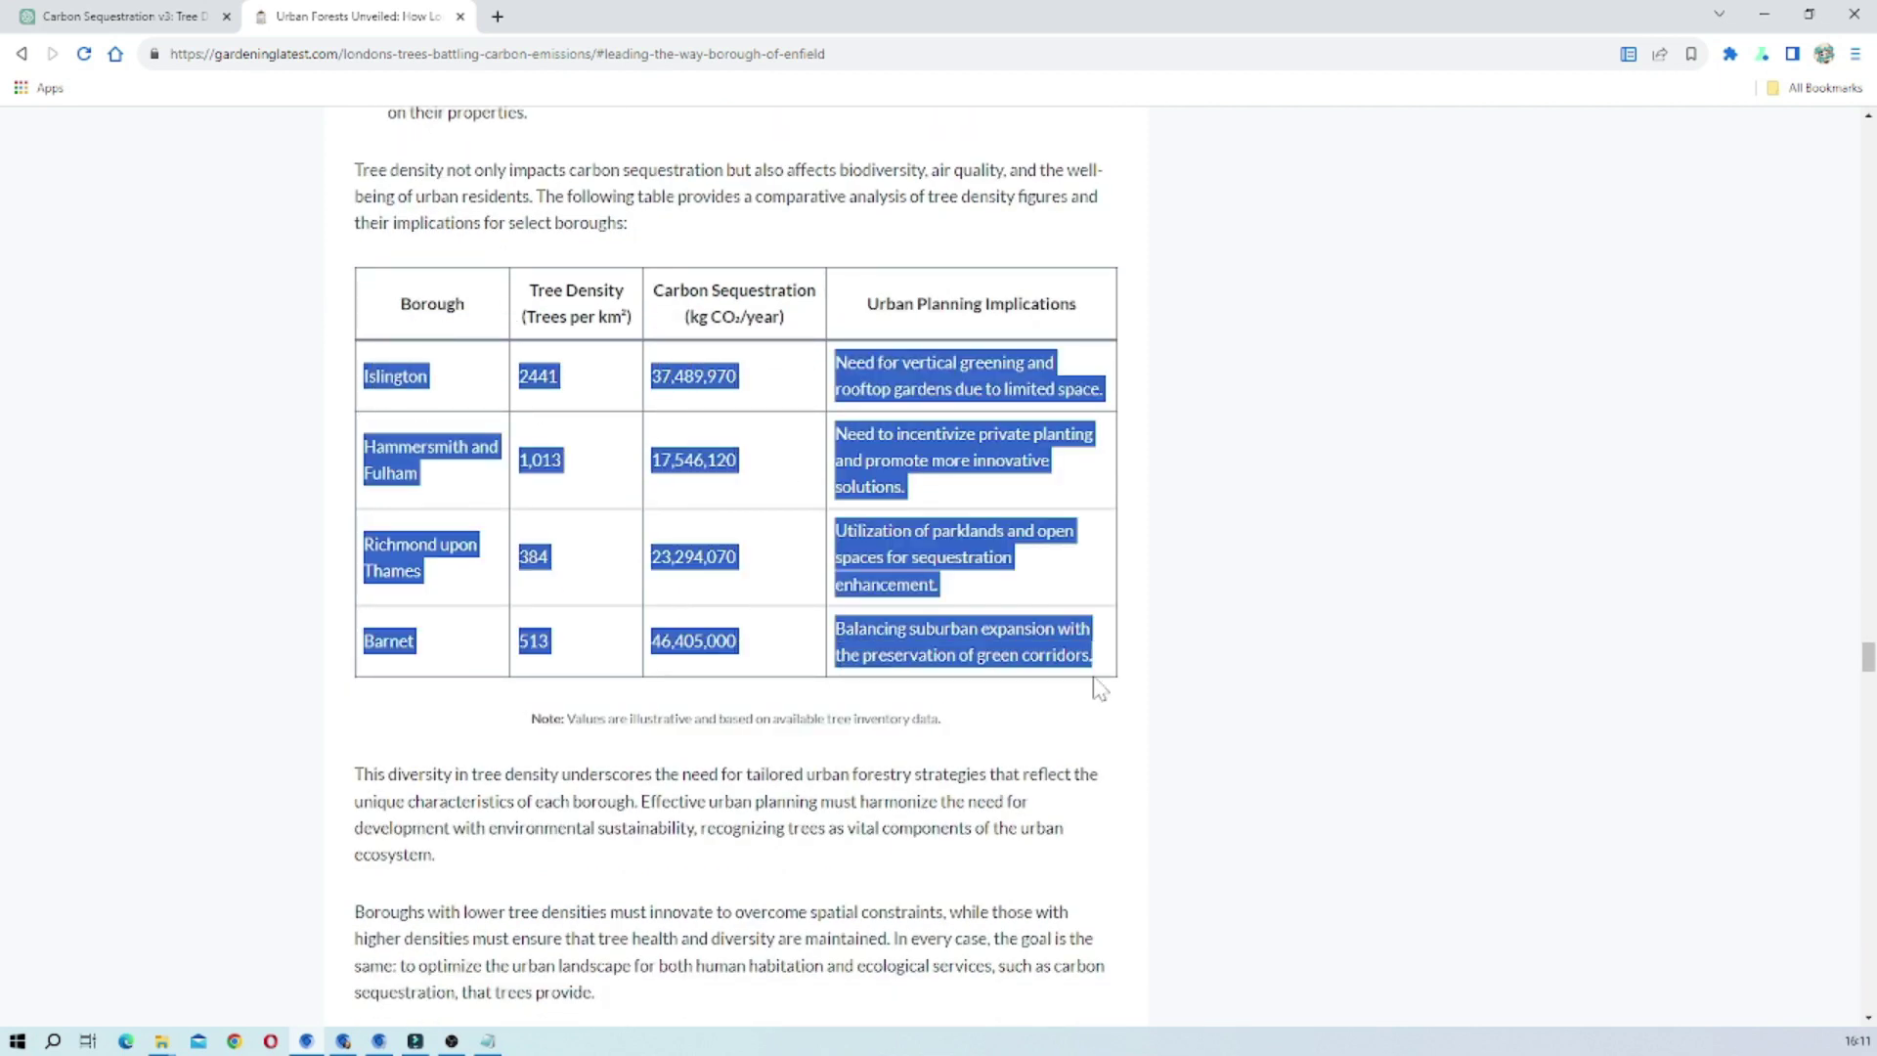
click(612, 420)
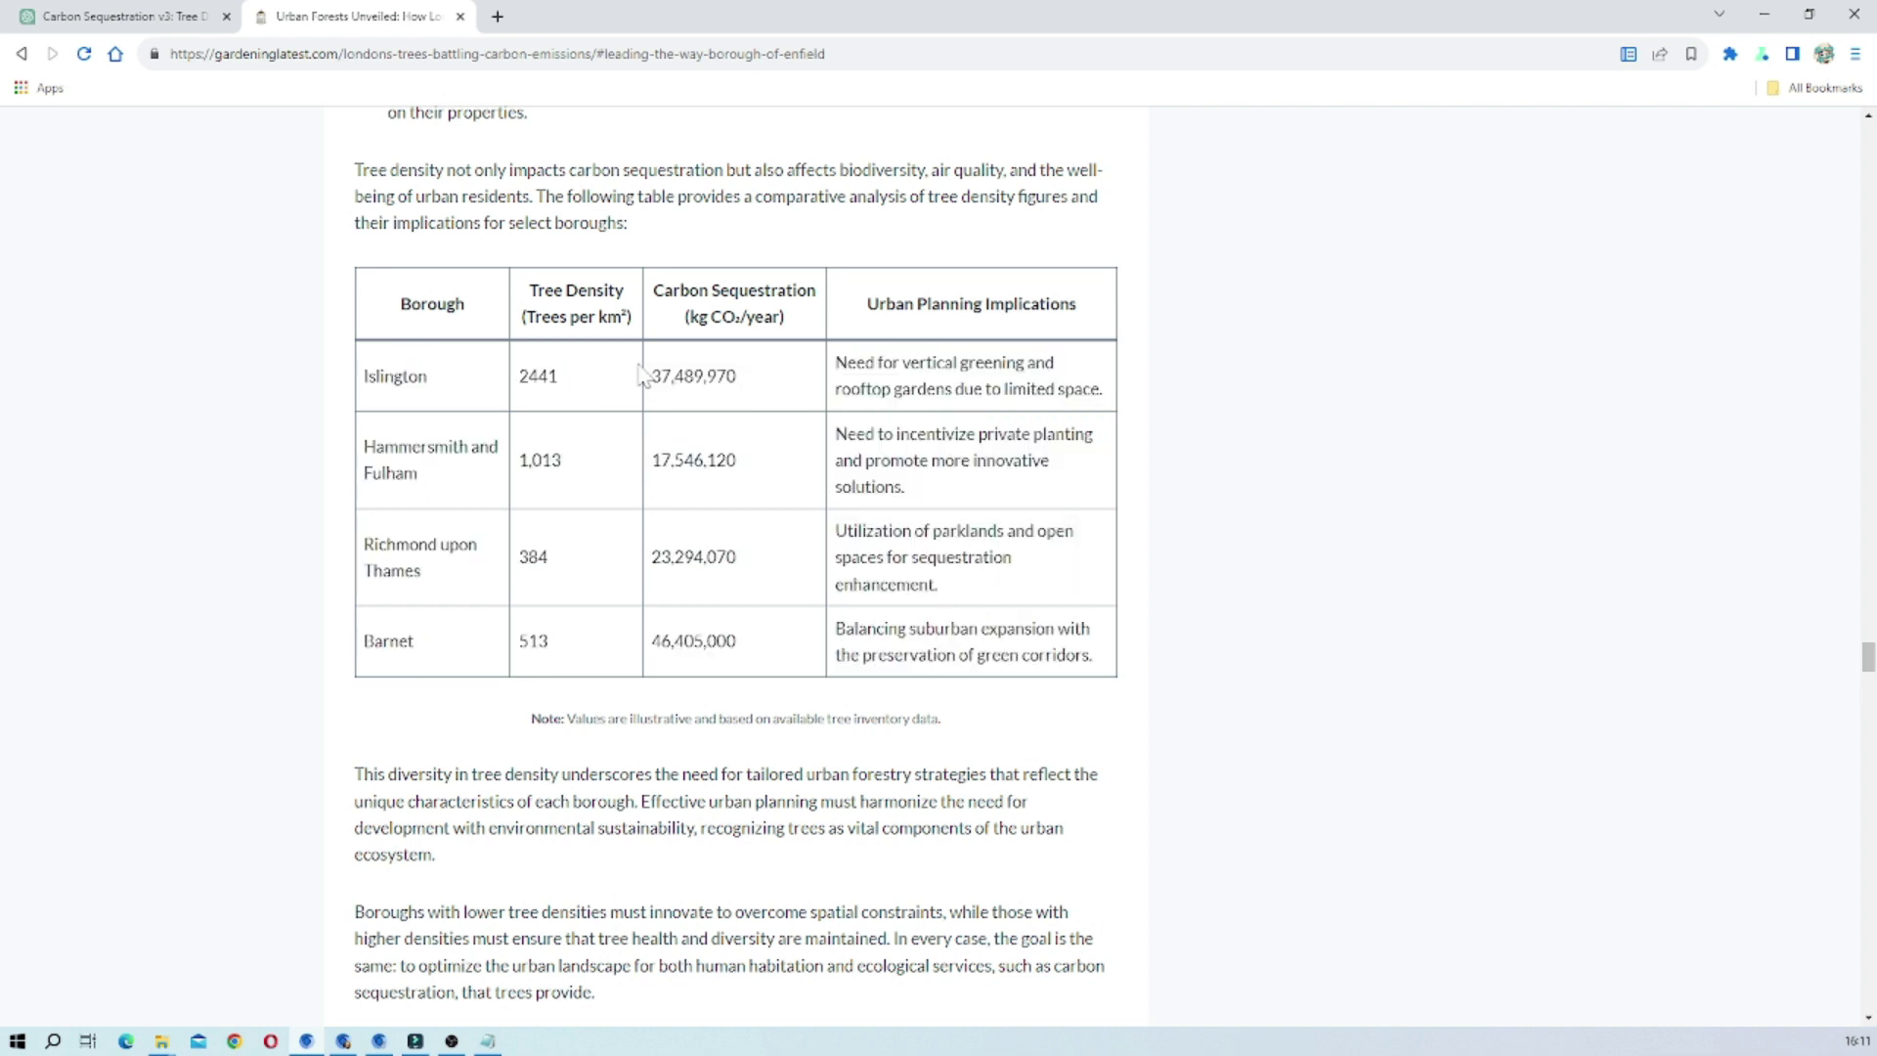
Step: Review the Species Strategy section's photo and opening paragraphs, along with the tree density text above it
scroll(643, 366, down, 9)
scroll(641, 338, down, 3)
scroll(641, 338, up, 5)
scroll(645, 352, up, 20)
scroll(646, 352, down, 7)
scroll(645, 352, down, 15)
scroll(570, 325, down, 3)
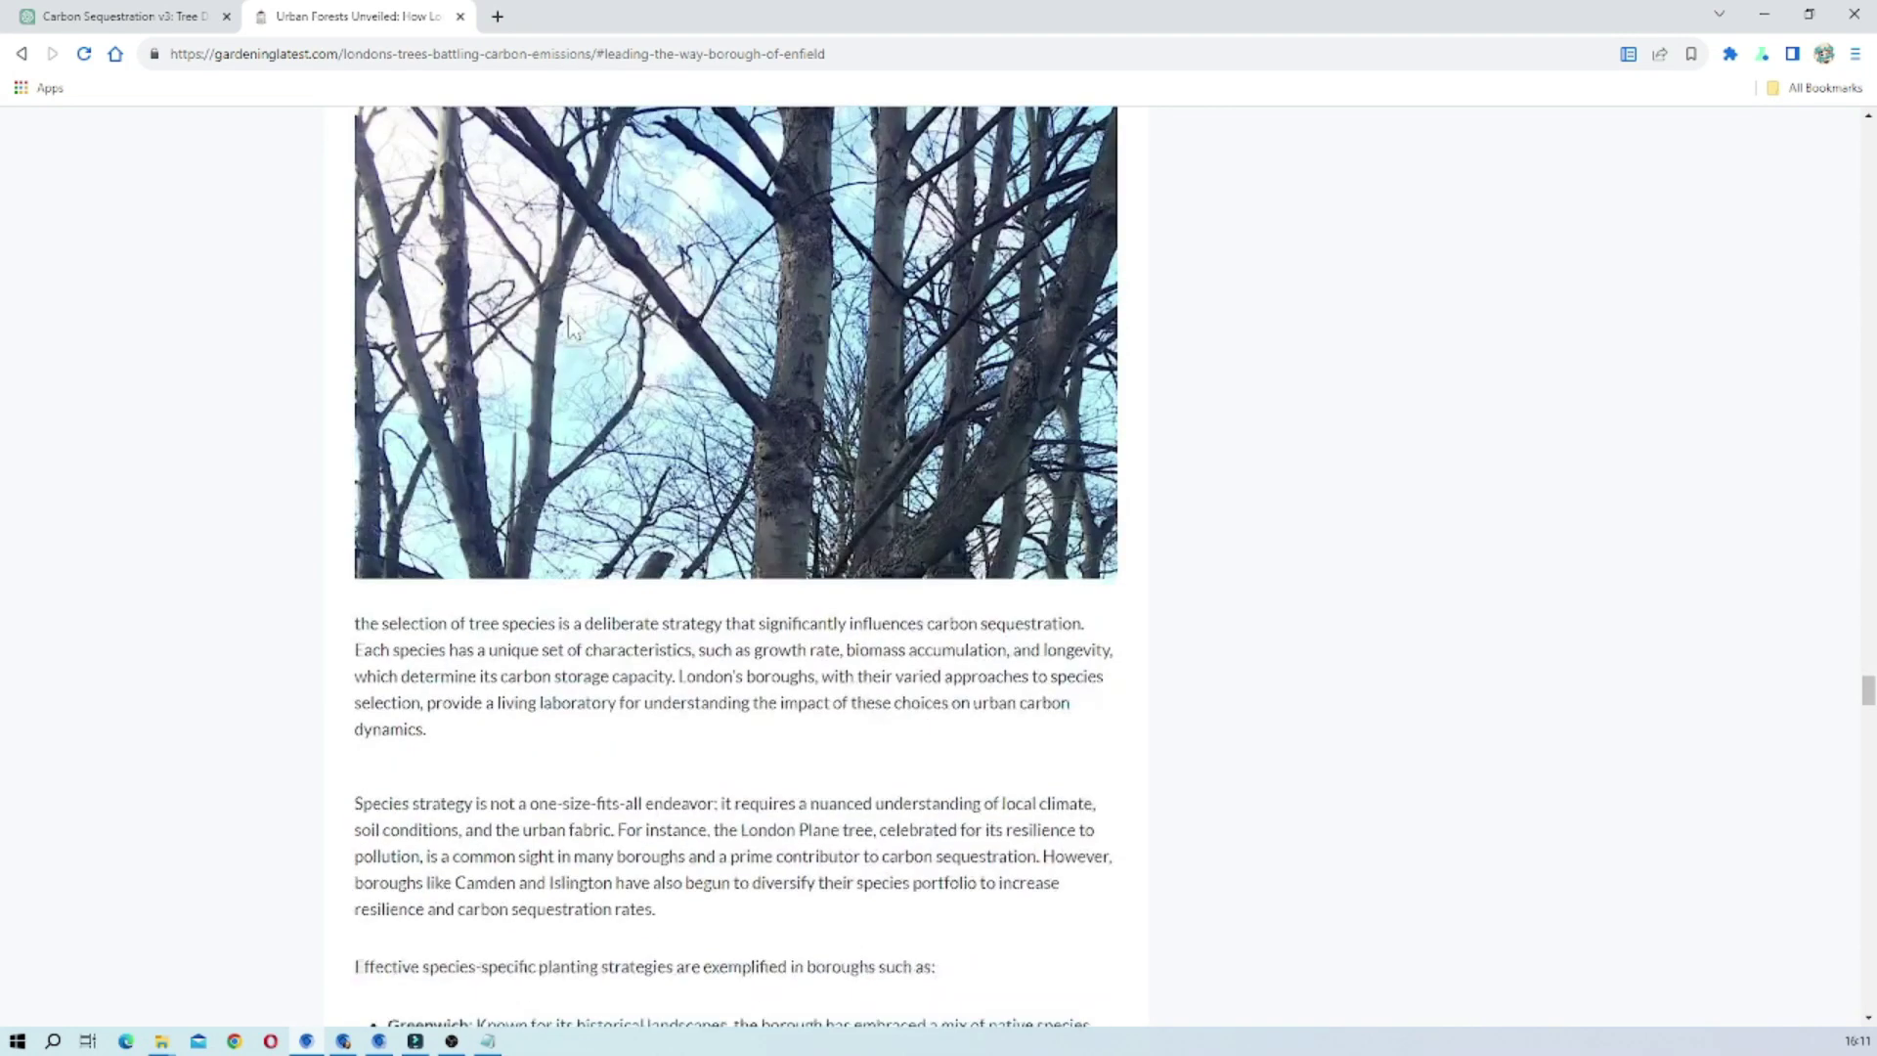
scroll(567, 320, down, 2)
scroll(568, 319, down, 10)
scroll(735, 567, up, 14)
scroll(735, 567, down, 8)
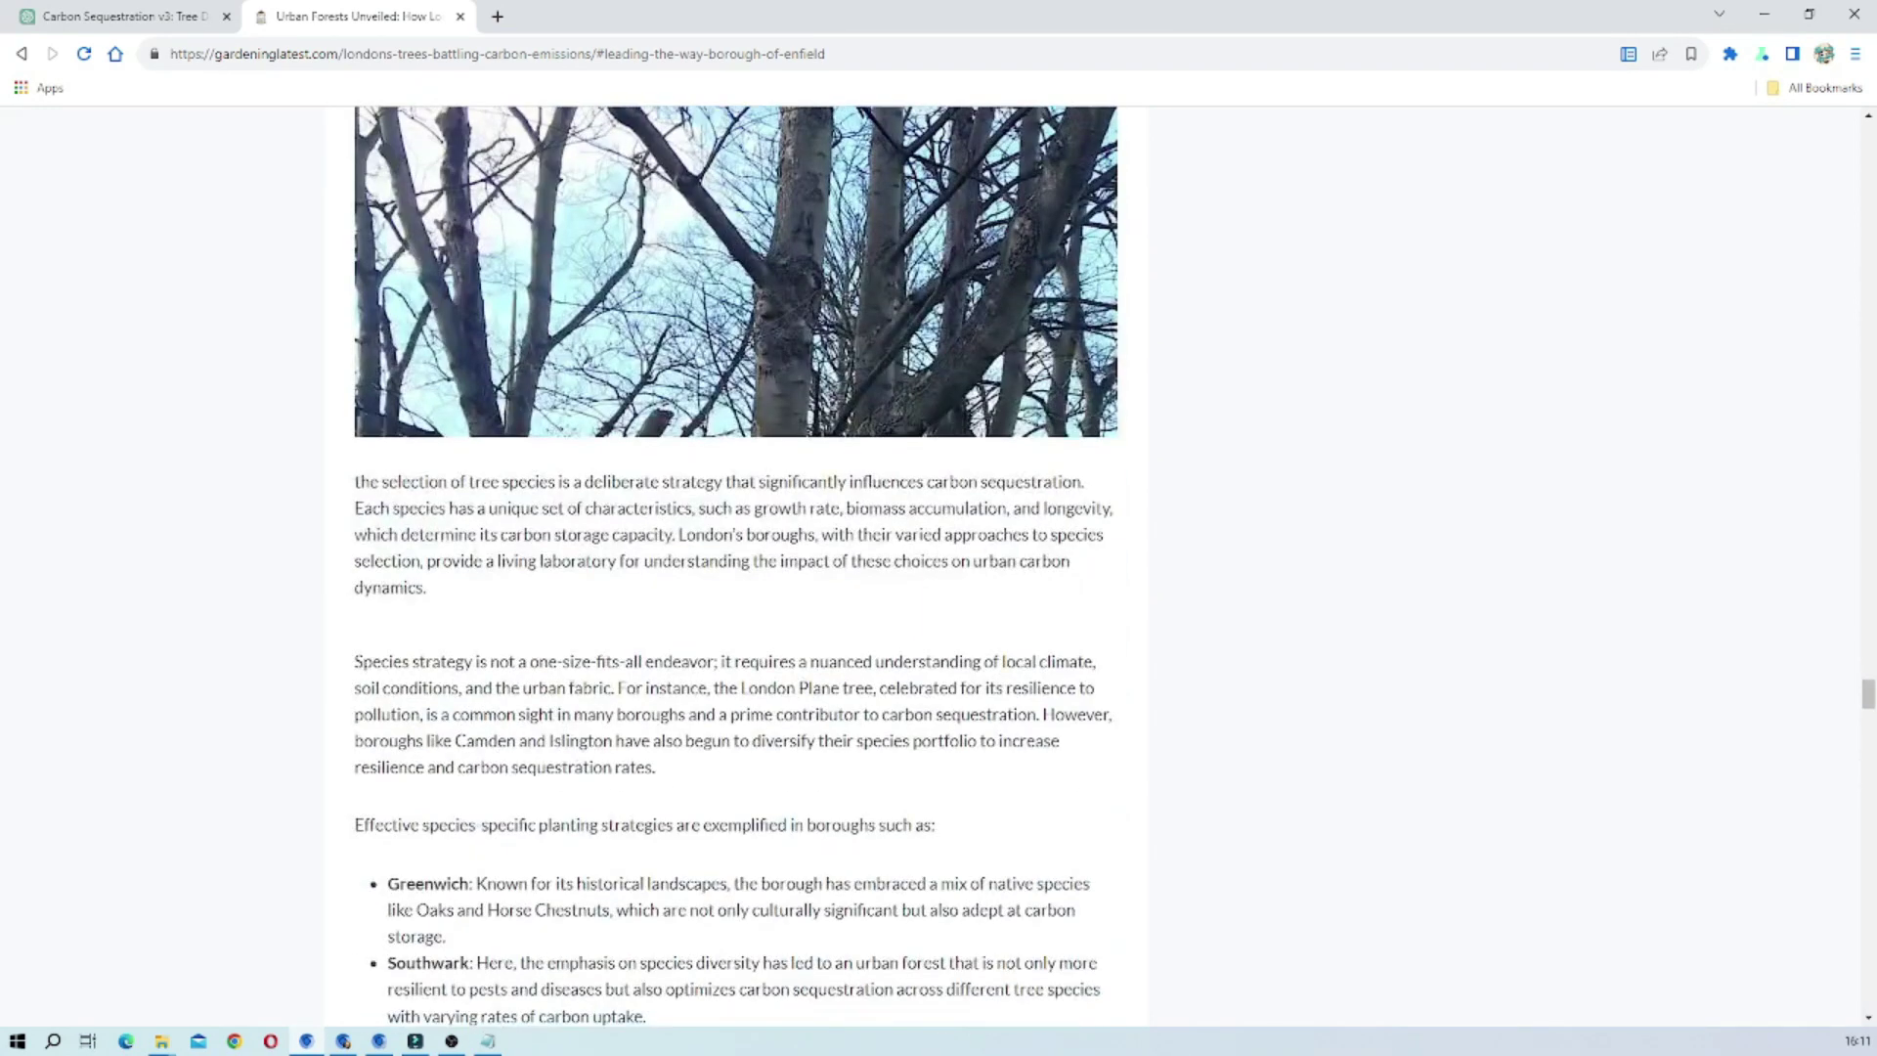
scroll(735, 567, up, 6)
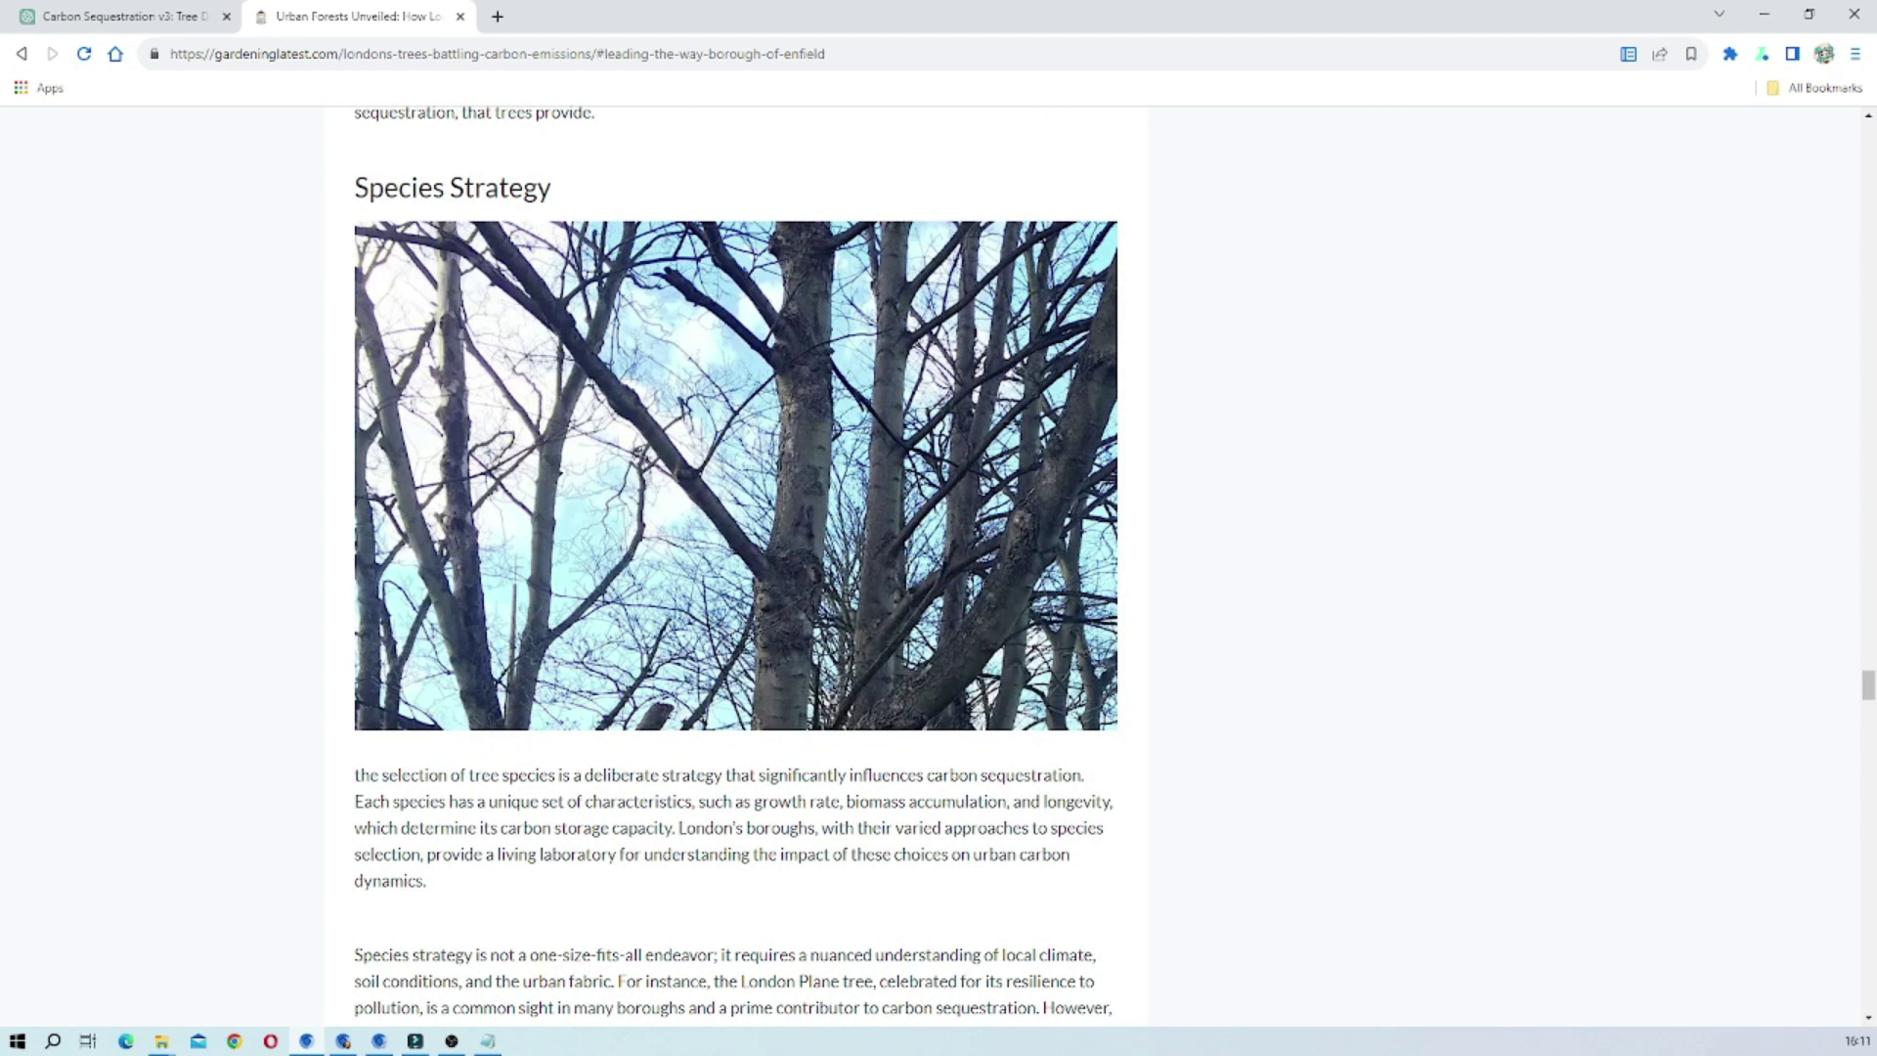
scroll(547, 755, down, 5)
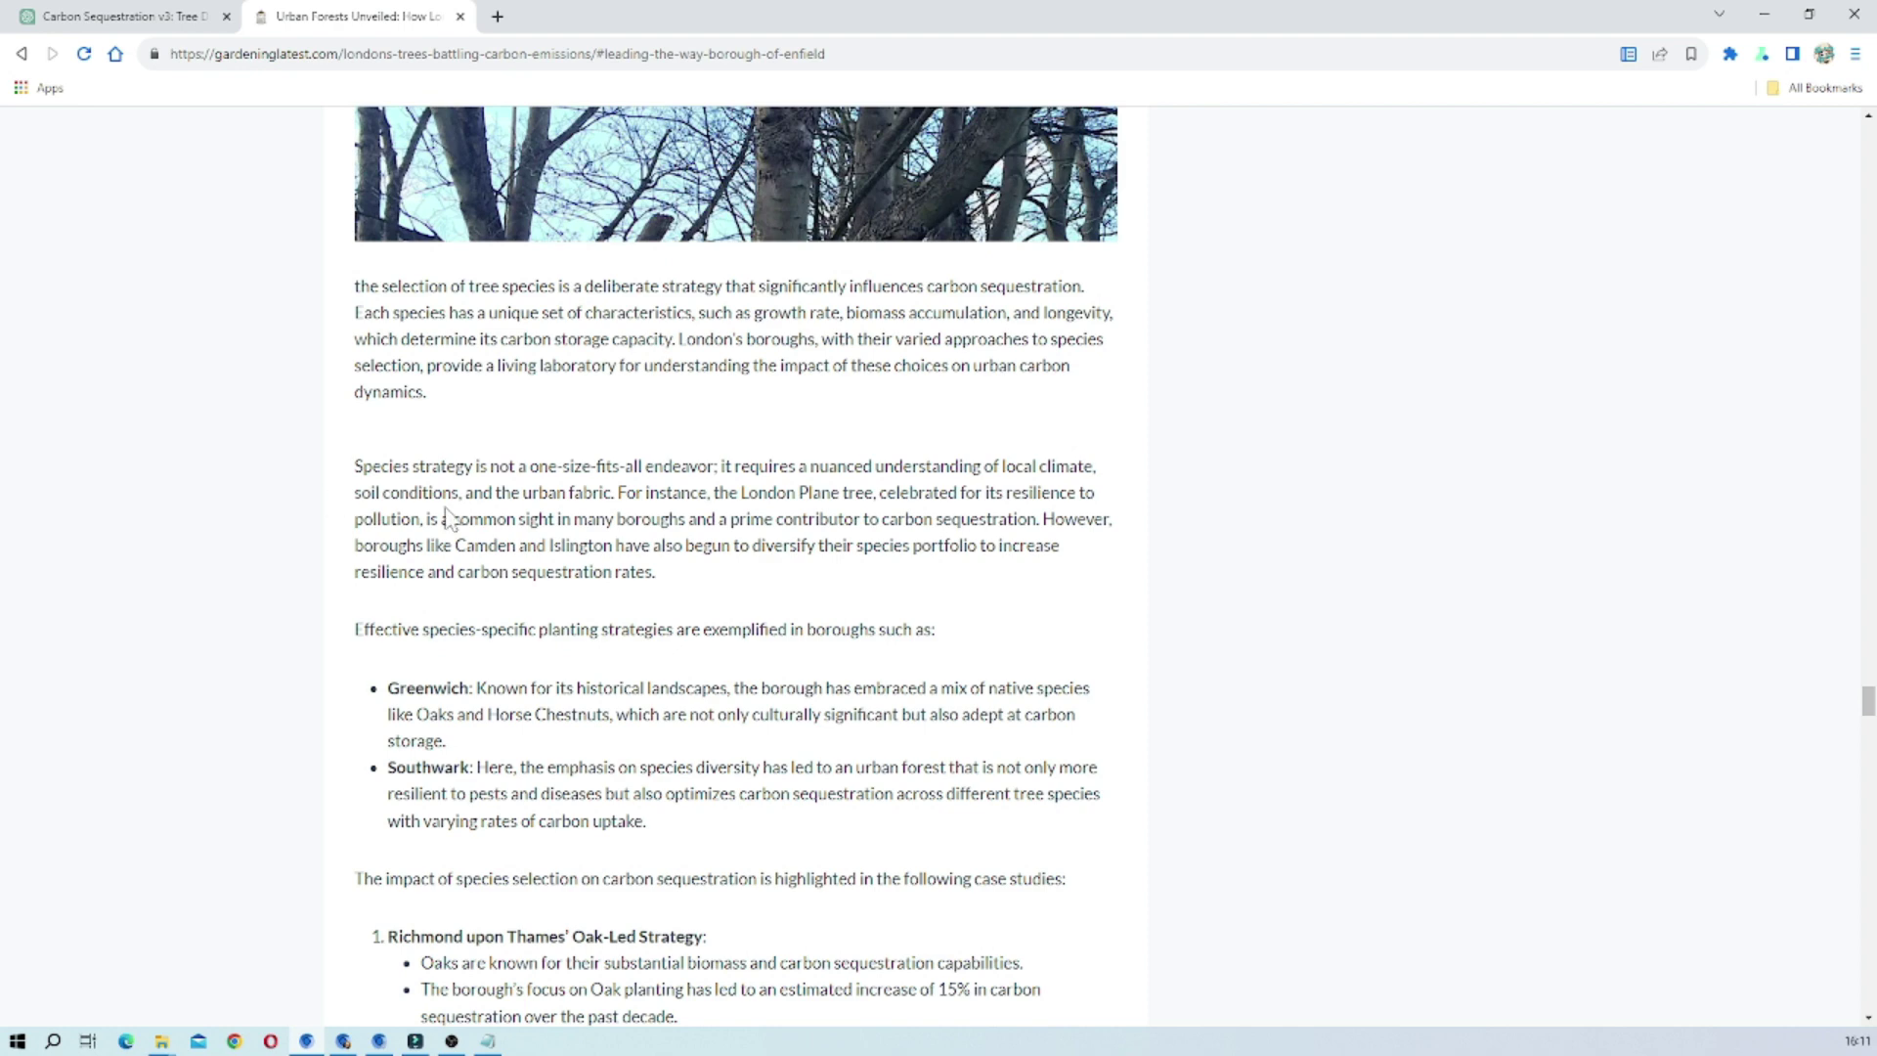
scroll(813, 579, up, 12)
scroll(663, 266, up, 5)
scroll(665, 284, down, 14)
scroll(667, 293, down, 4)
scroll(717, 540, up, 7)
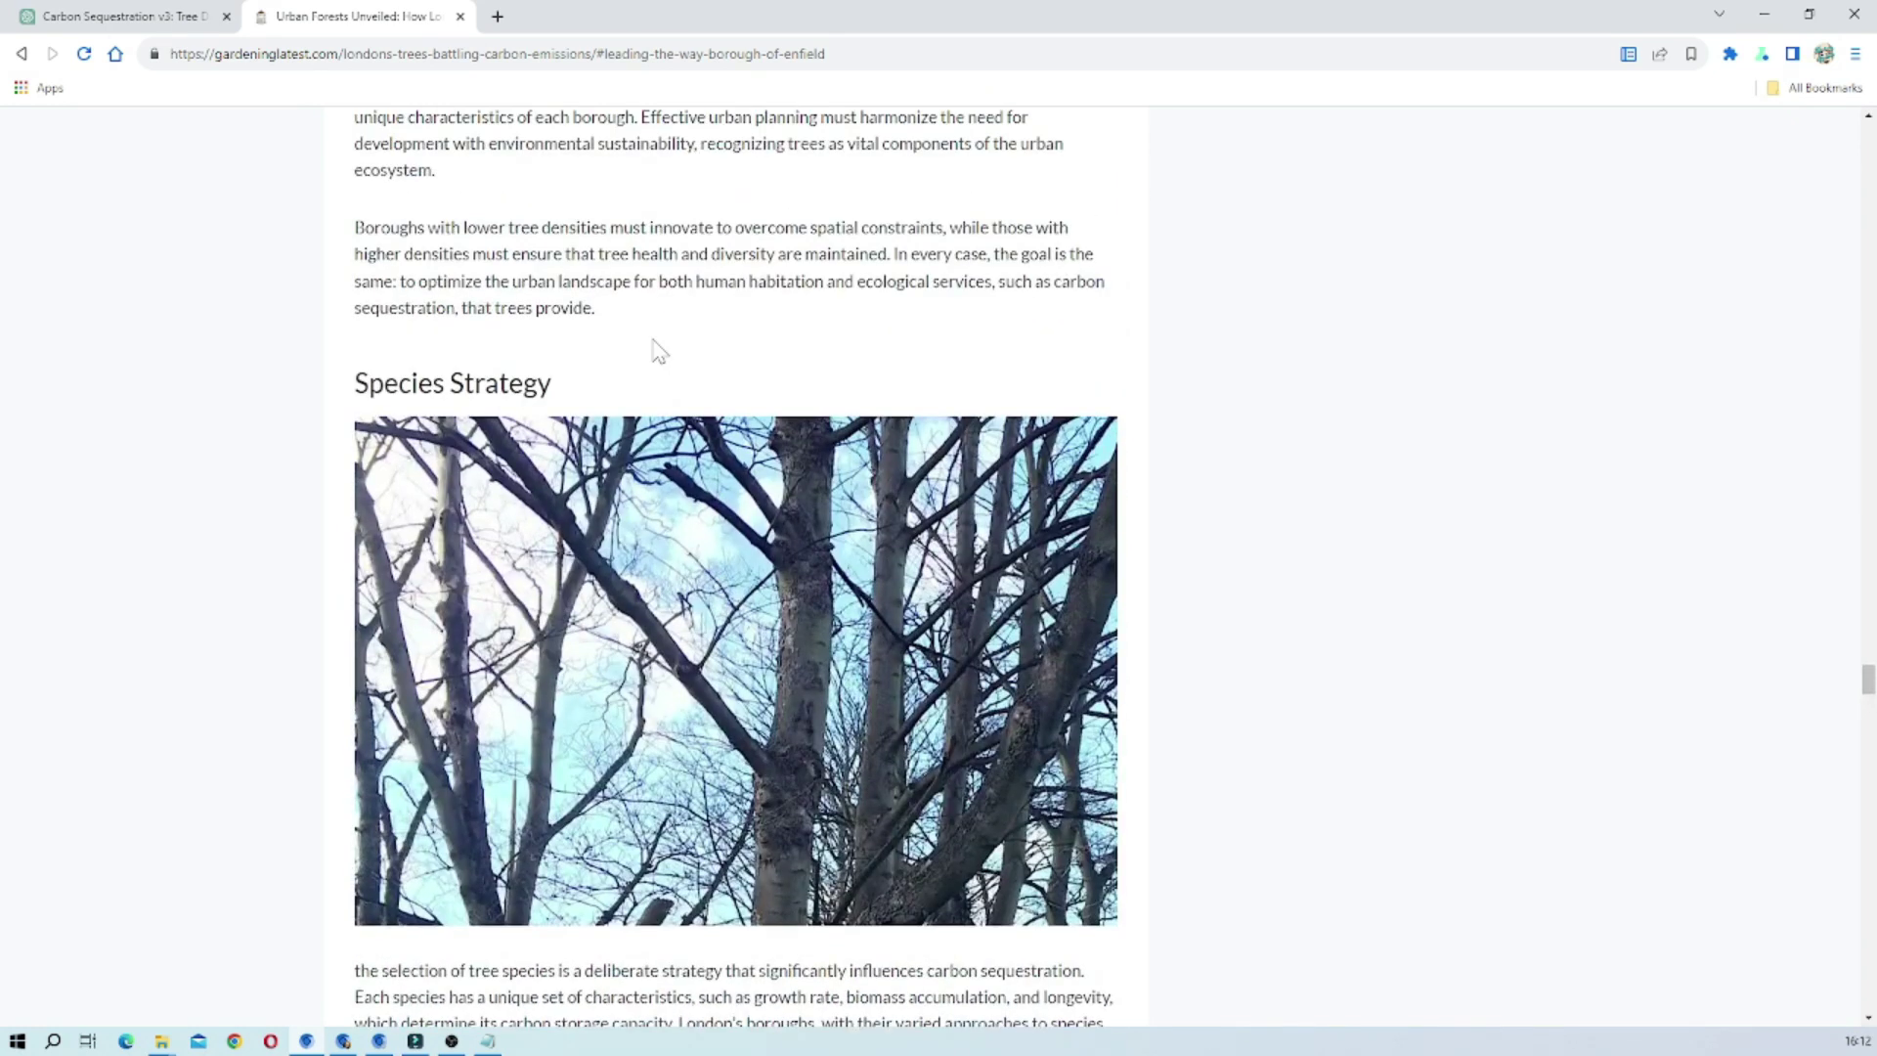
Step: Read the Species Strategy borough examples and case studies, and examine the table of dominant species and estimated CO2 sequestration impact
scroll(654, 352, down, 7)
scroll(557, 671, down, 2)
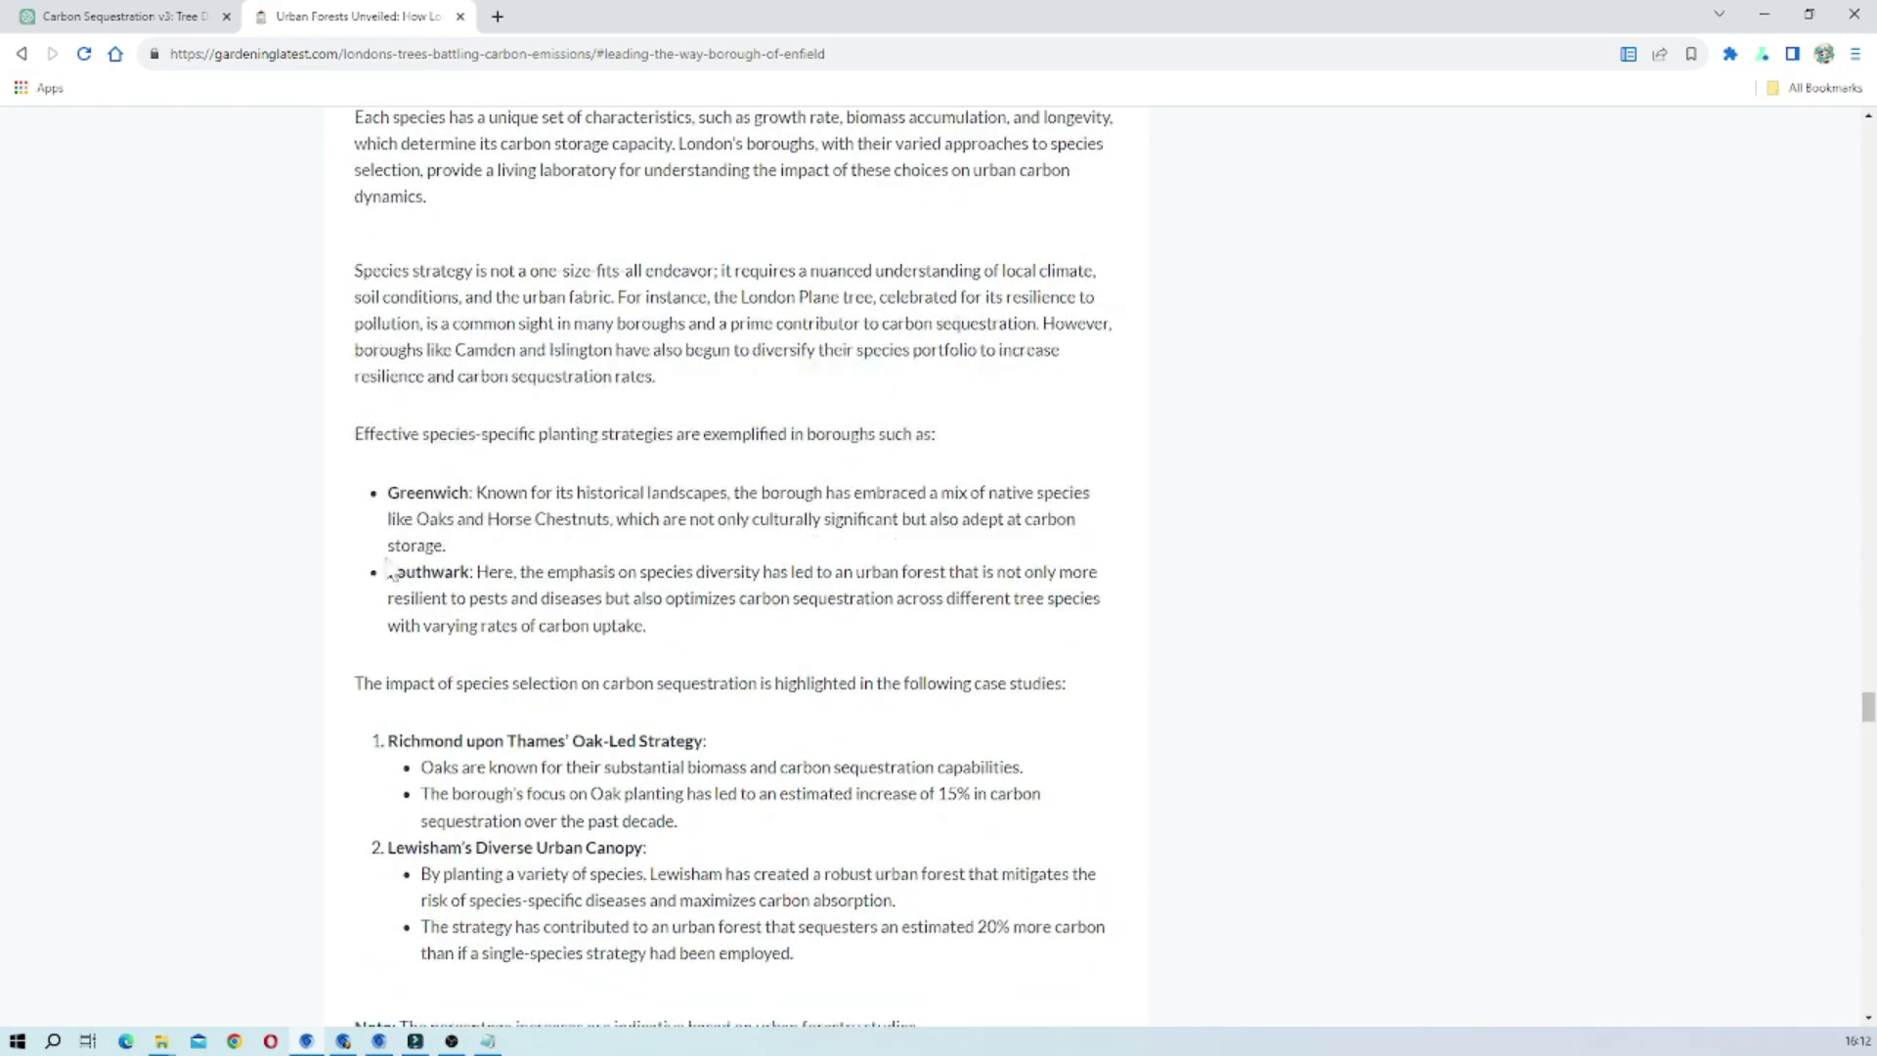
scroll(484, 596, down, 2)
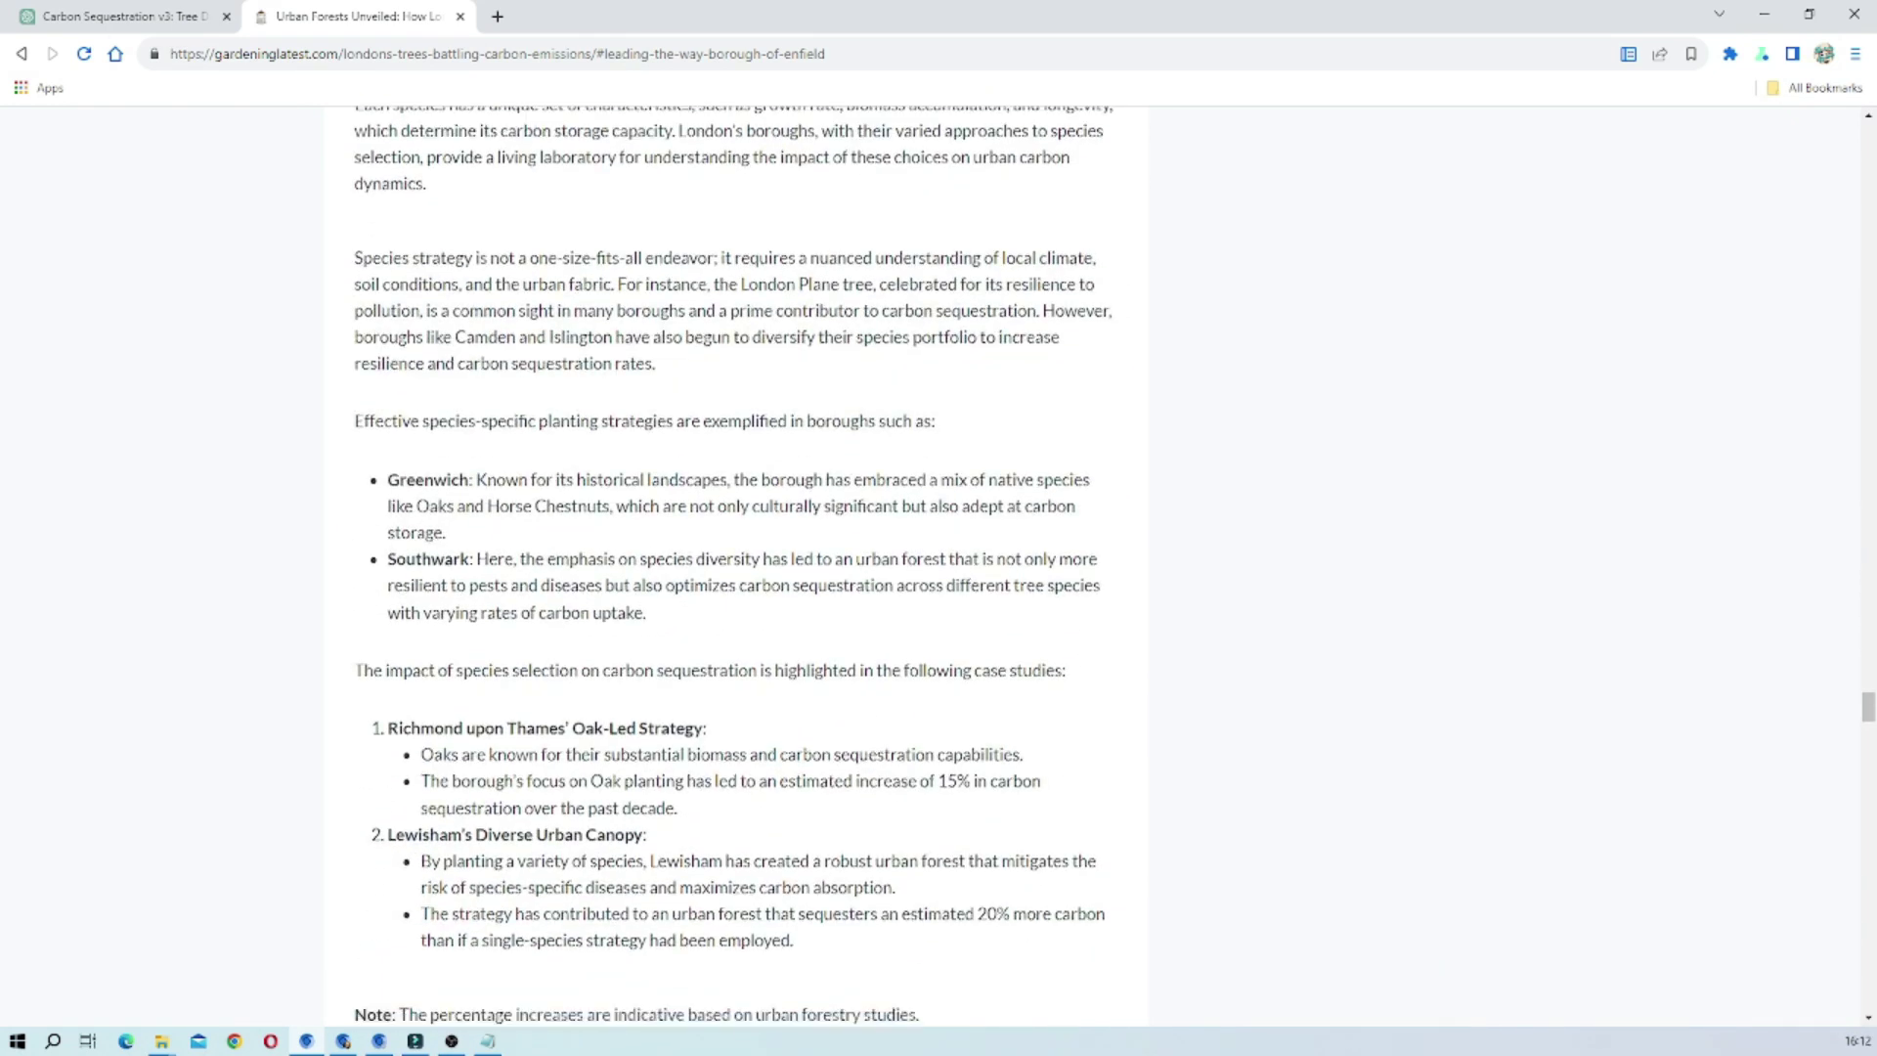
scroll(399, 576, down, 2)
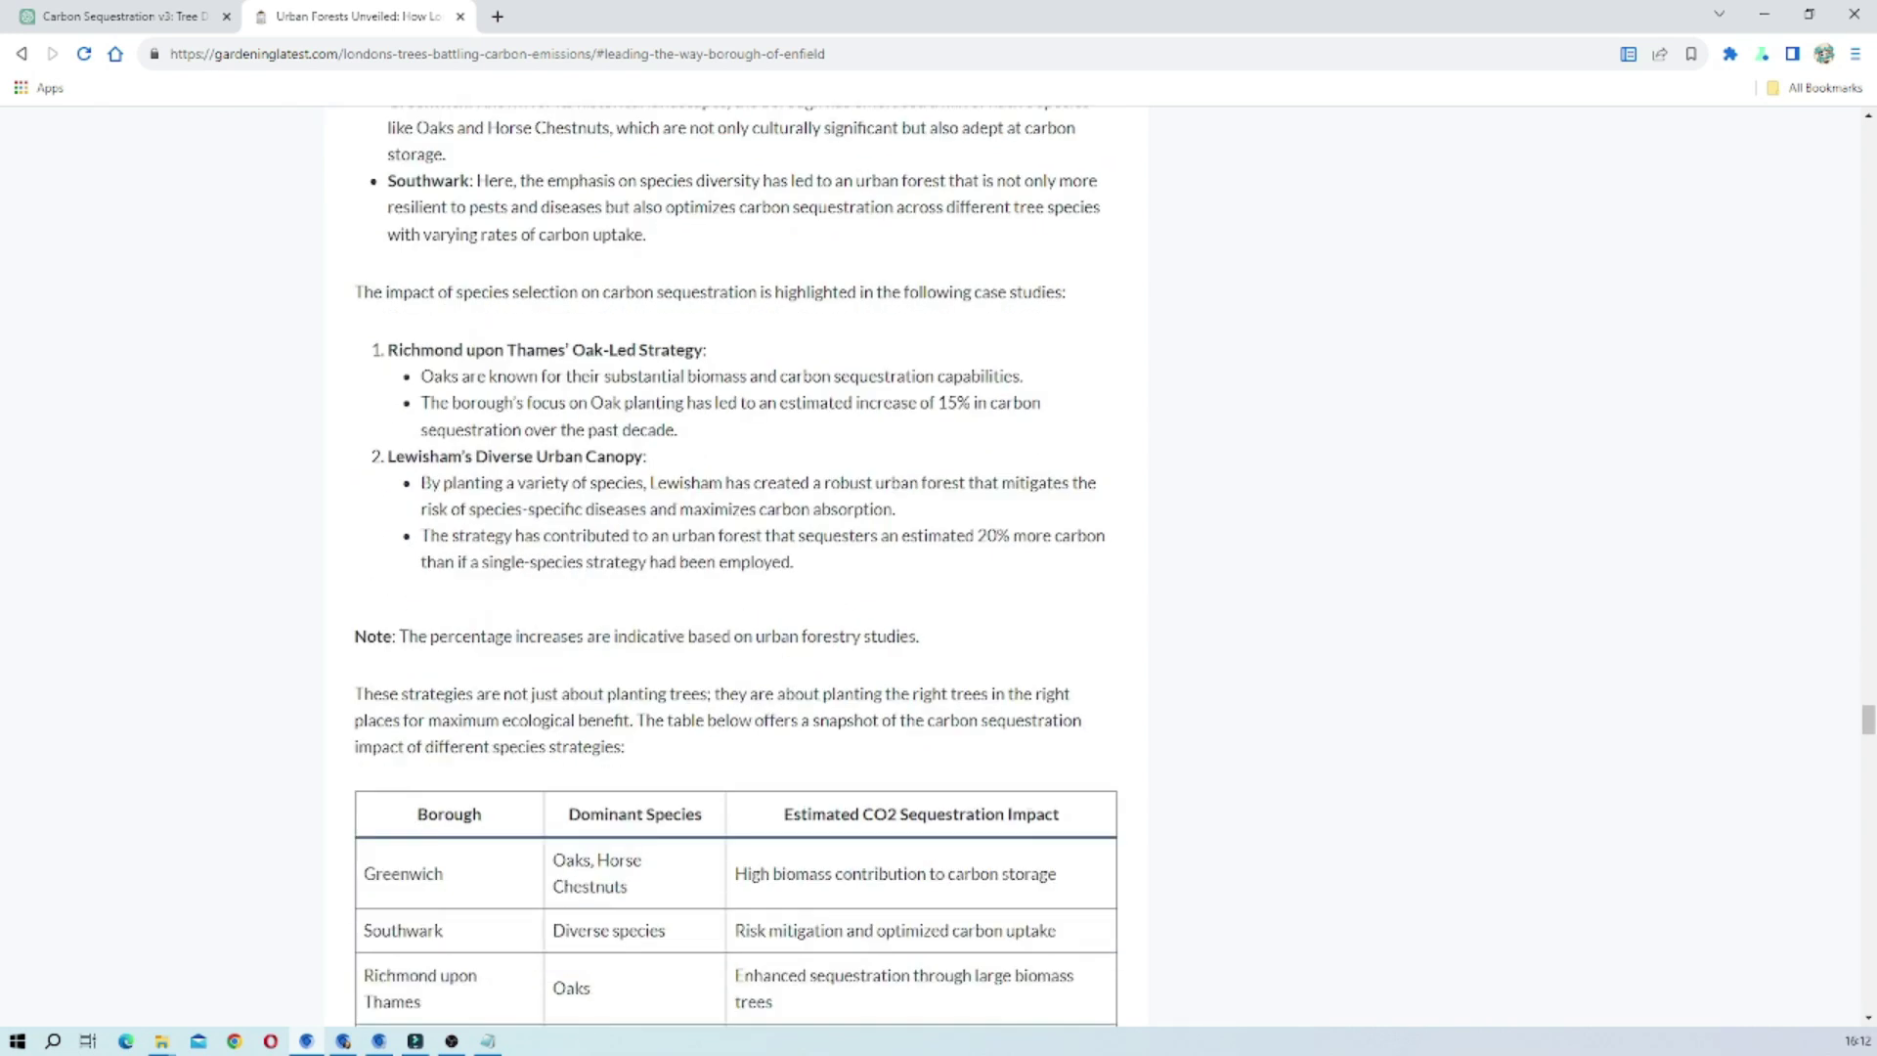
scroll(736, 563, down, 6)
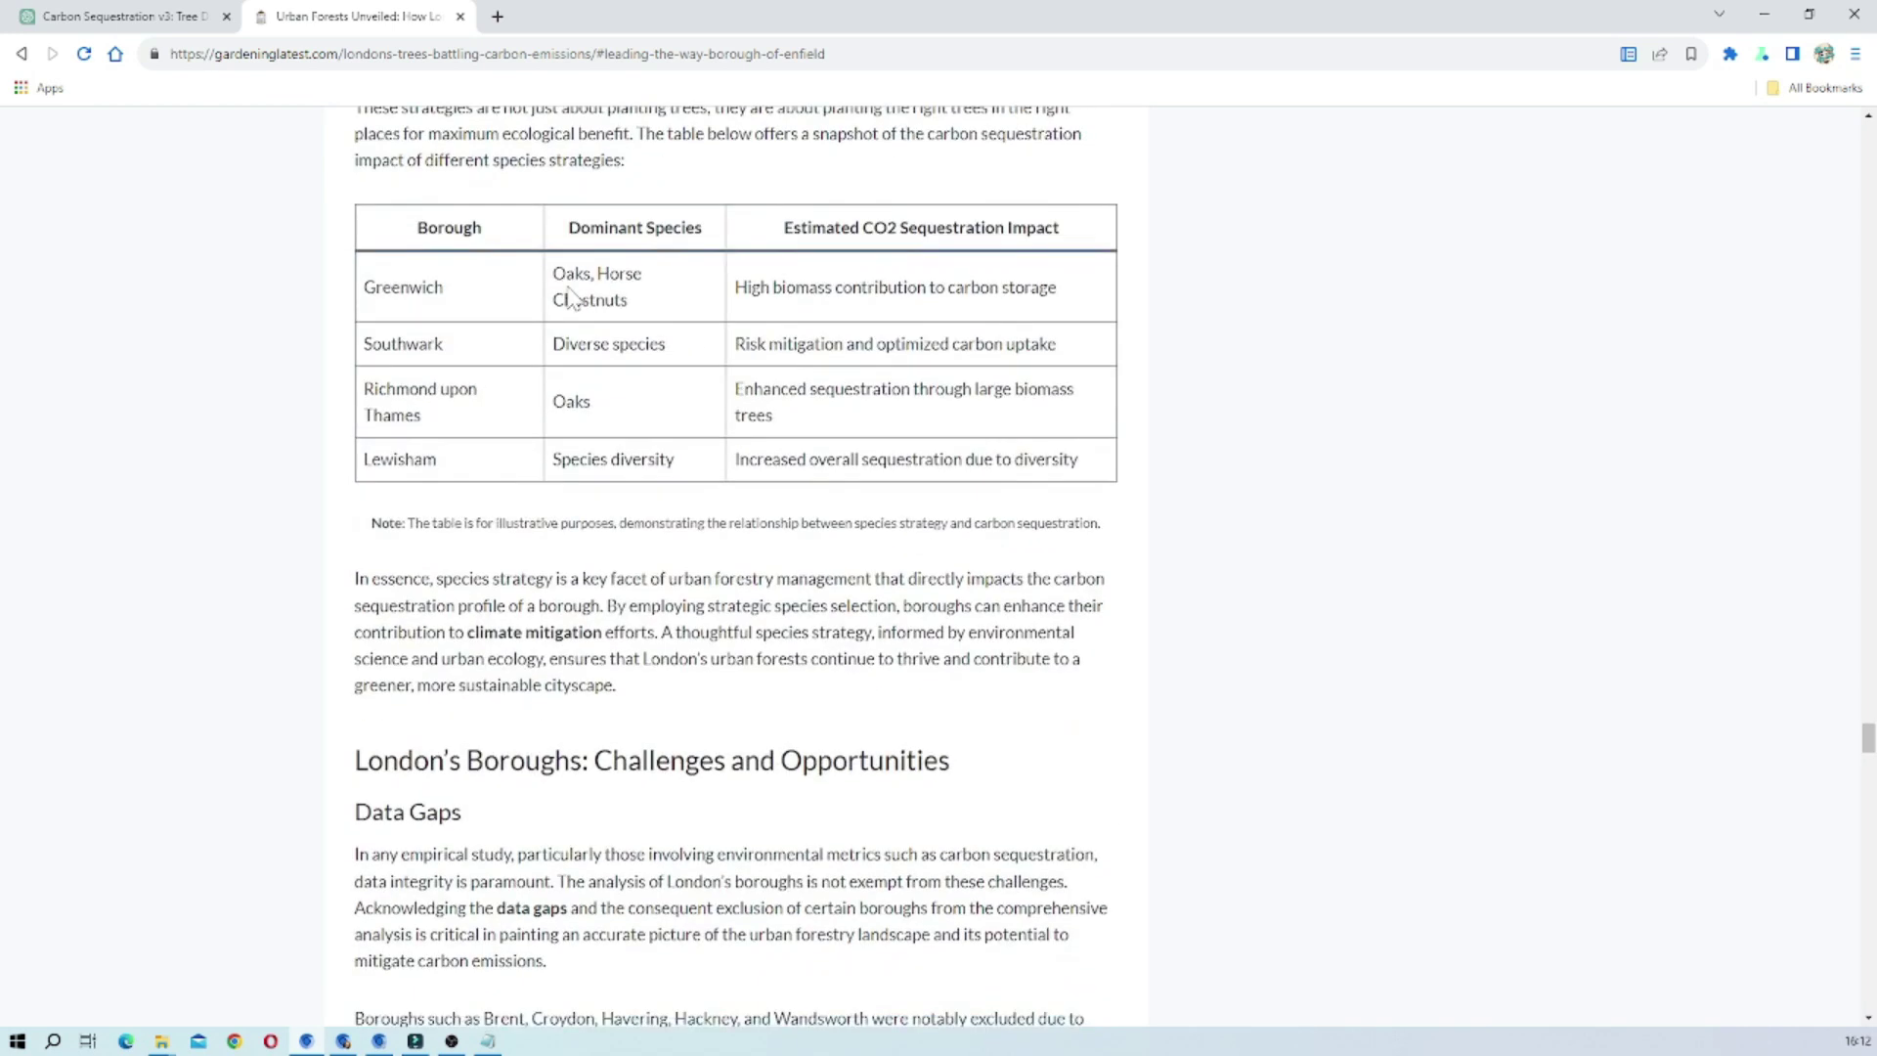
scroll(616, 457, down, 3)
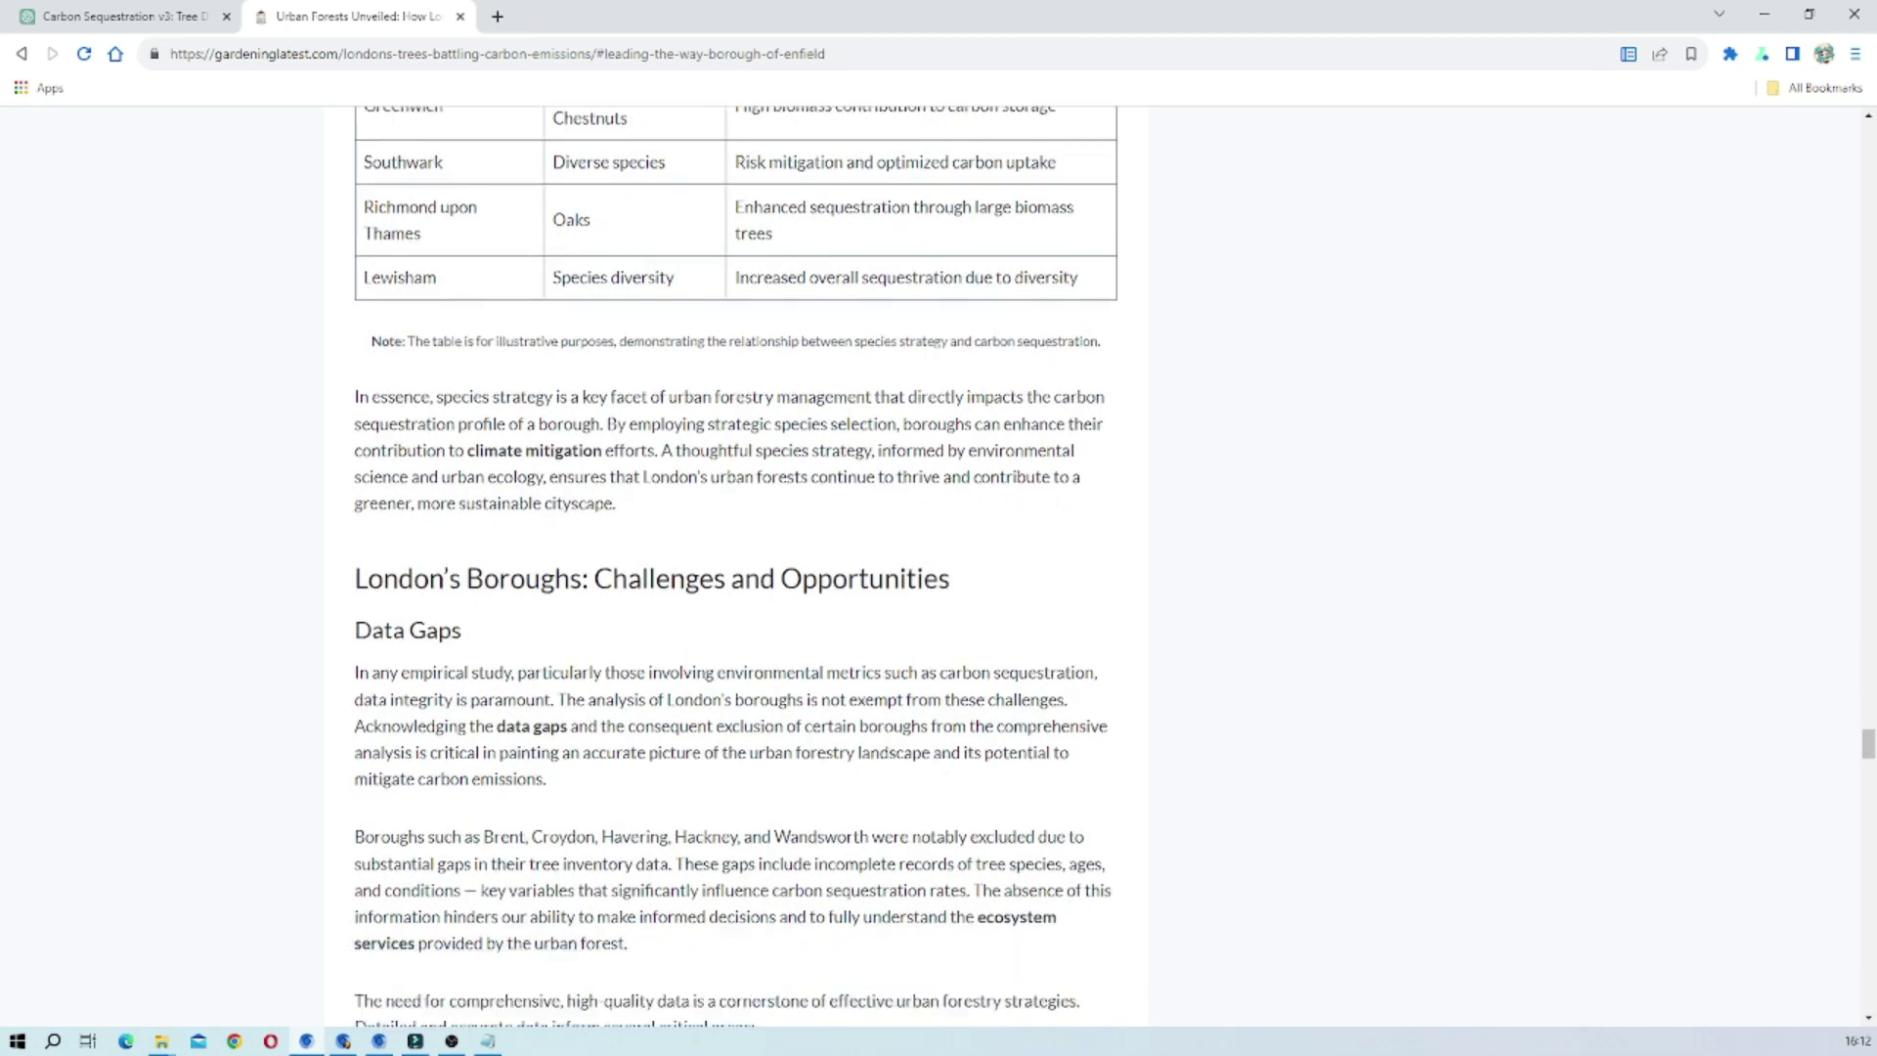
scroll(608, 326, up, 2)
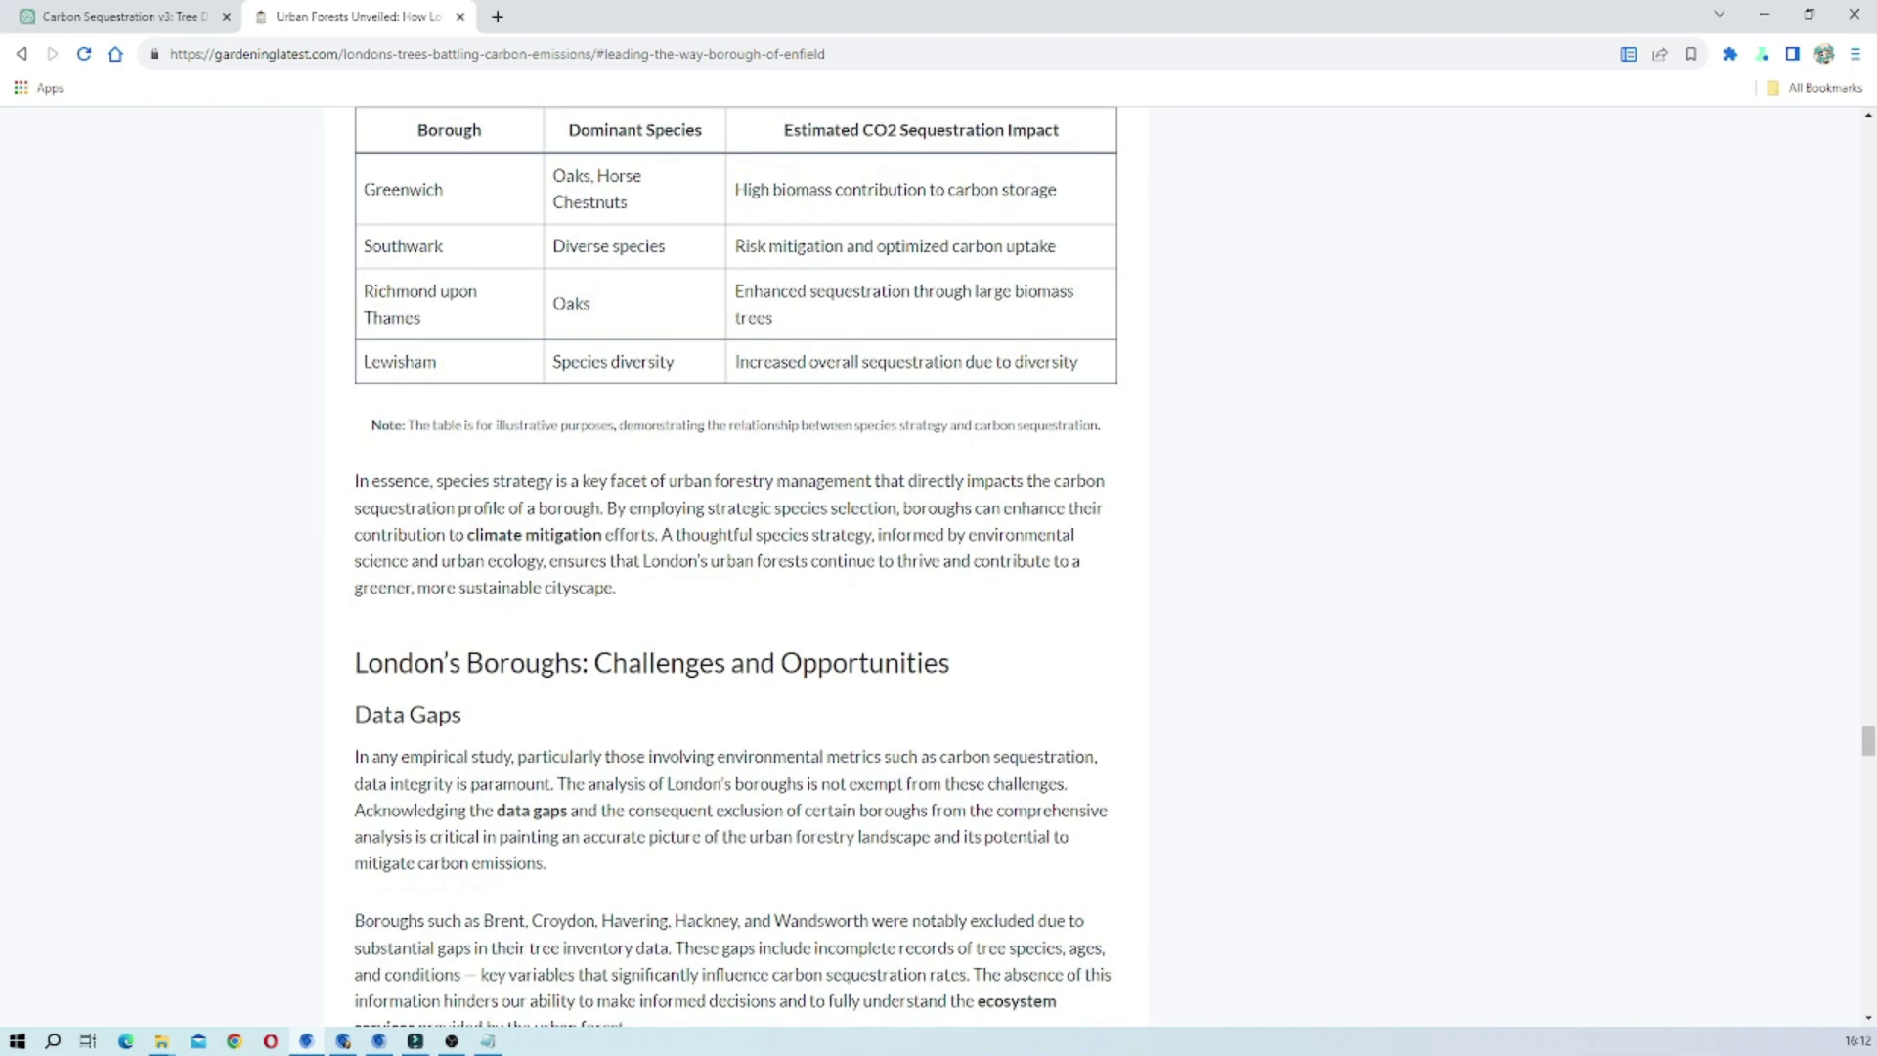
Step: Skim the article from Data Gaps through Urban Forestry Management and the policy projection table to the Final Thoughts section
scroll(465, 613, down, 4)
scroll(600, 366, down, 15)
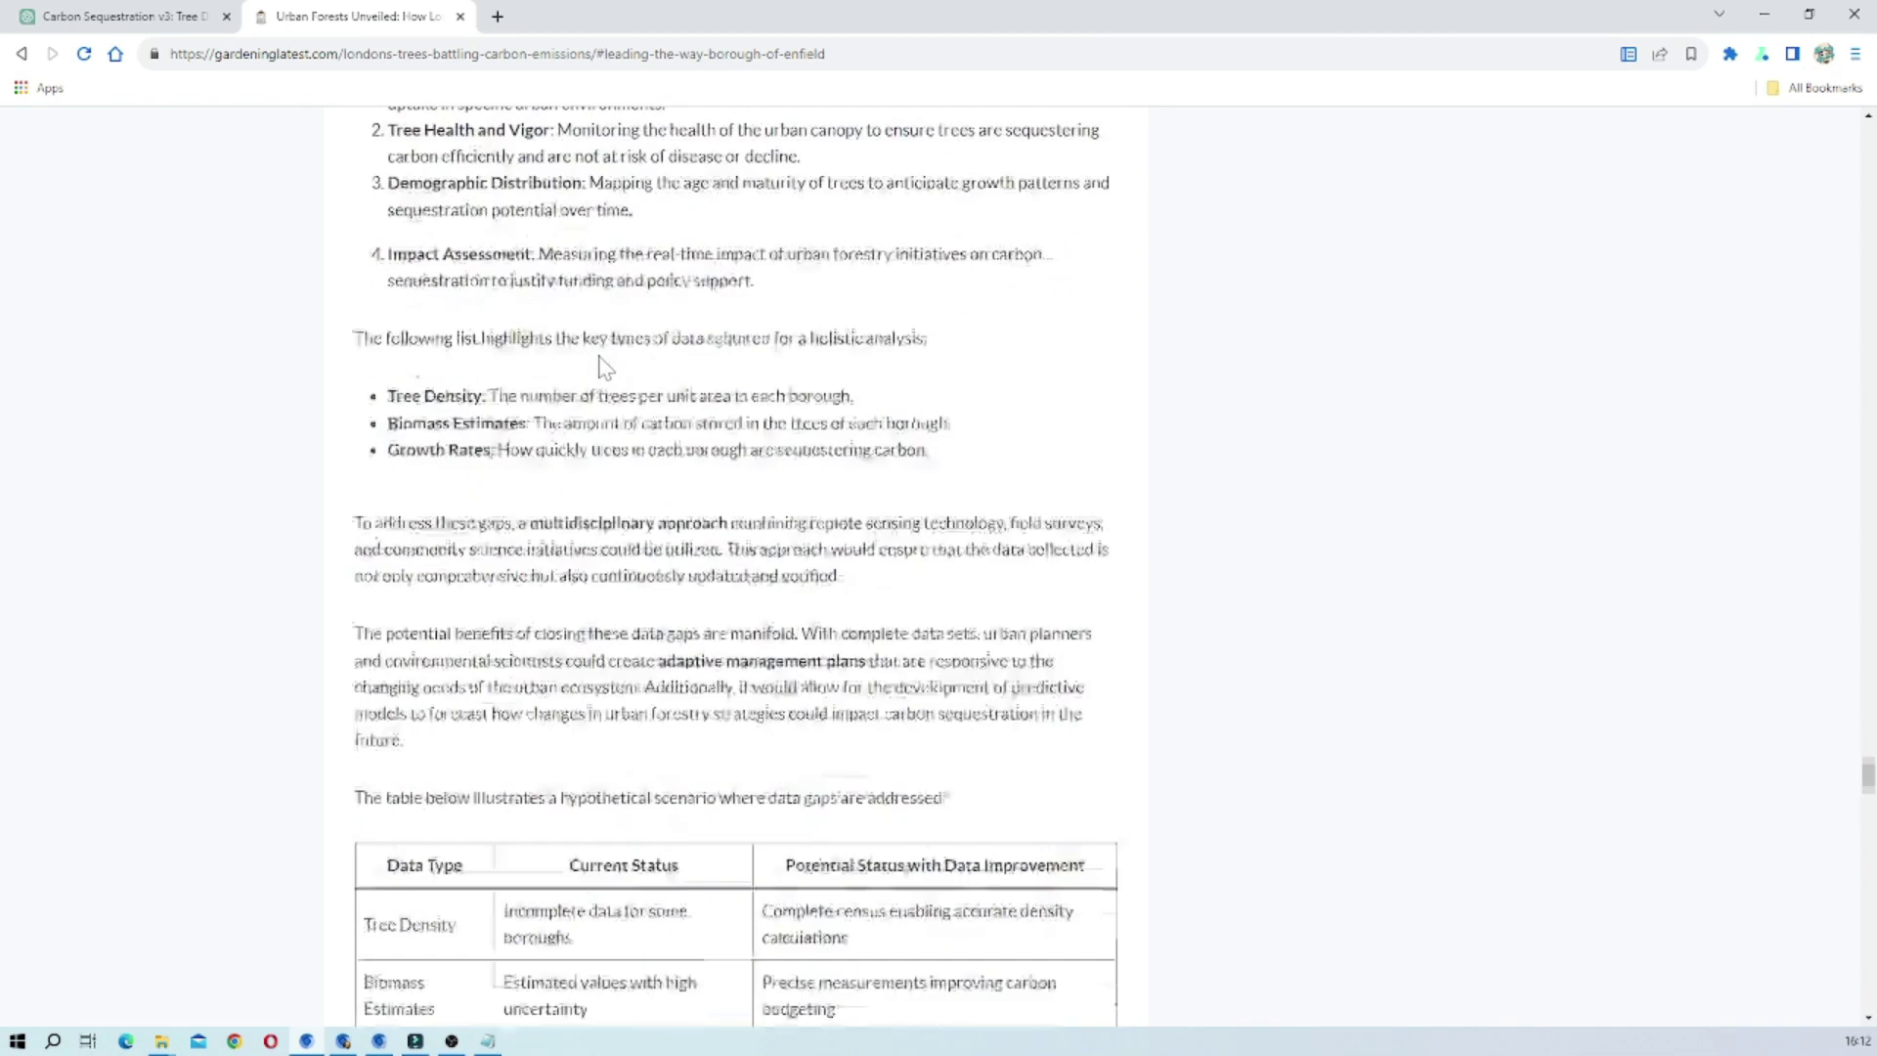
scroll(604, 372, down, 7)
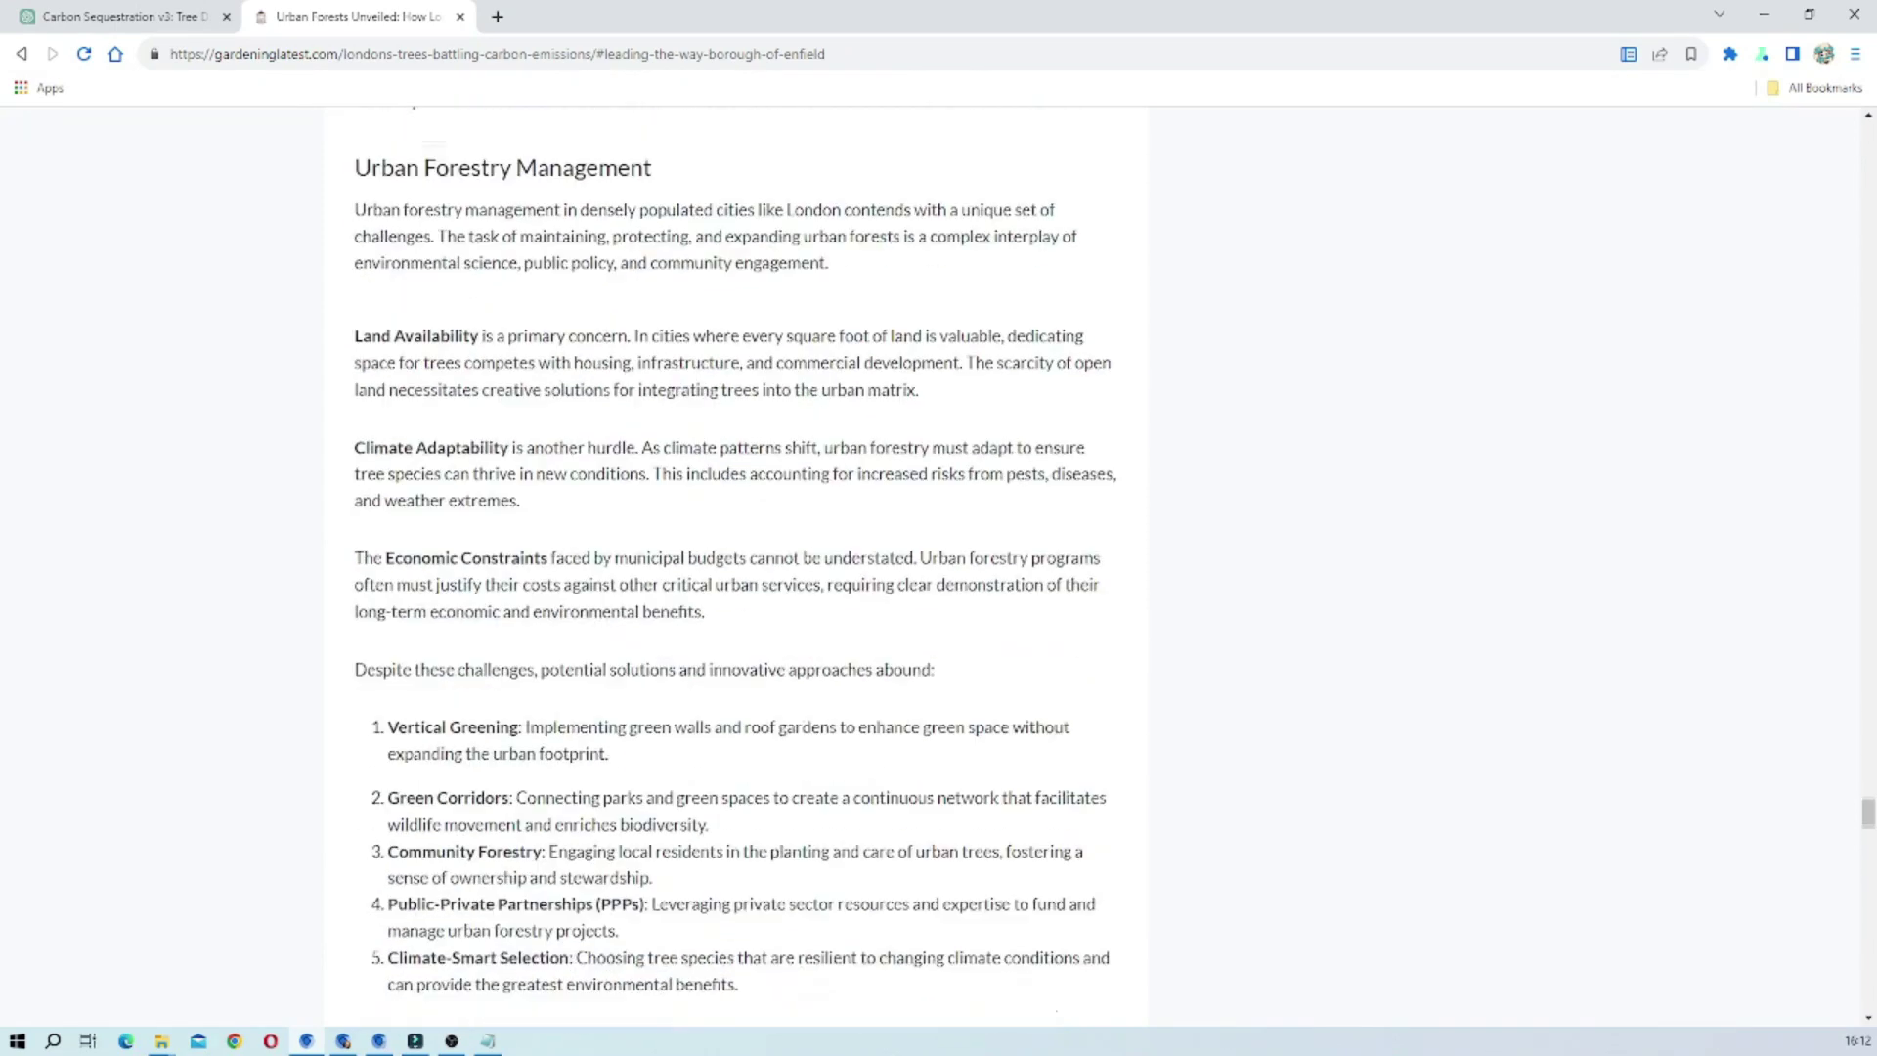
scroll(641, 276, down, 15)
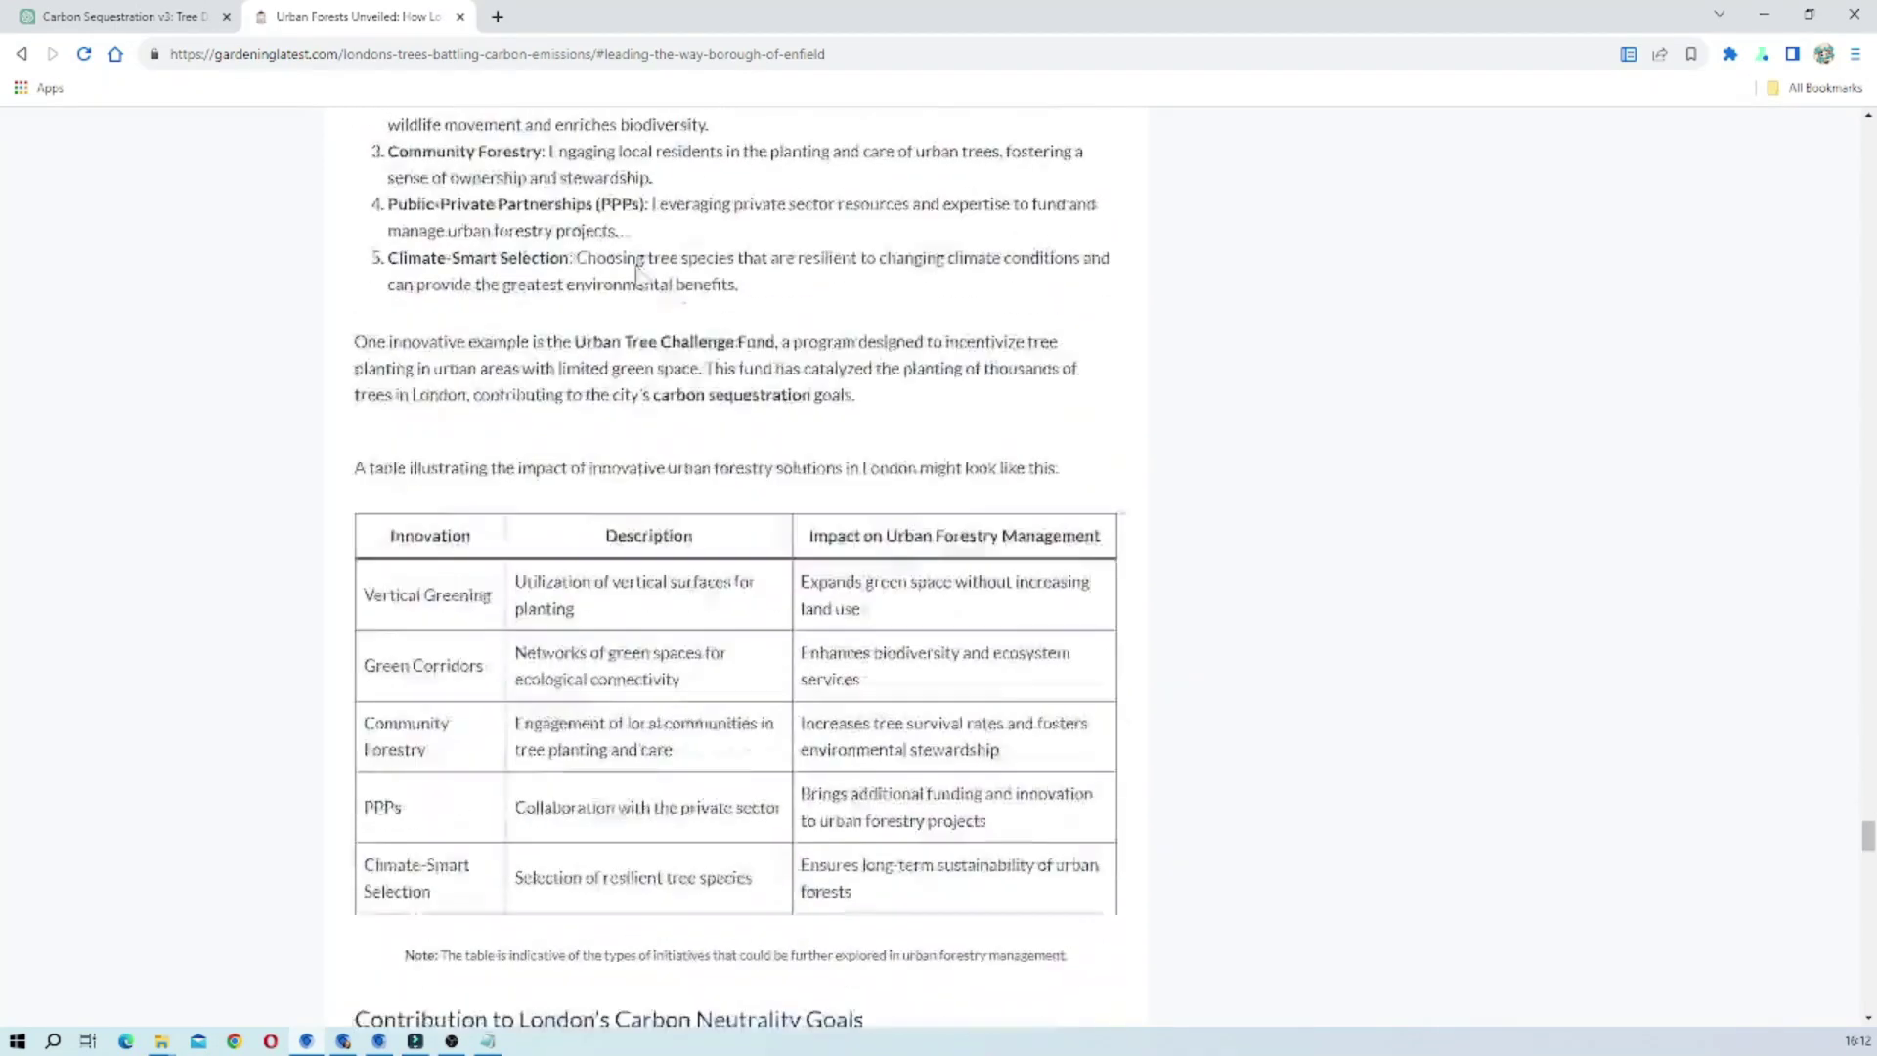
scroll(736, 567, down, 7)
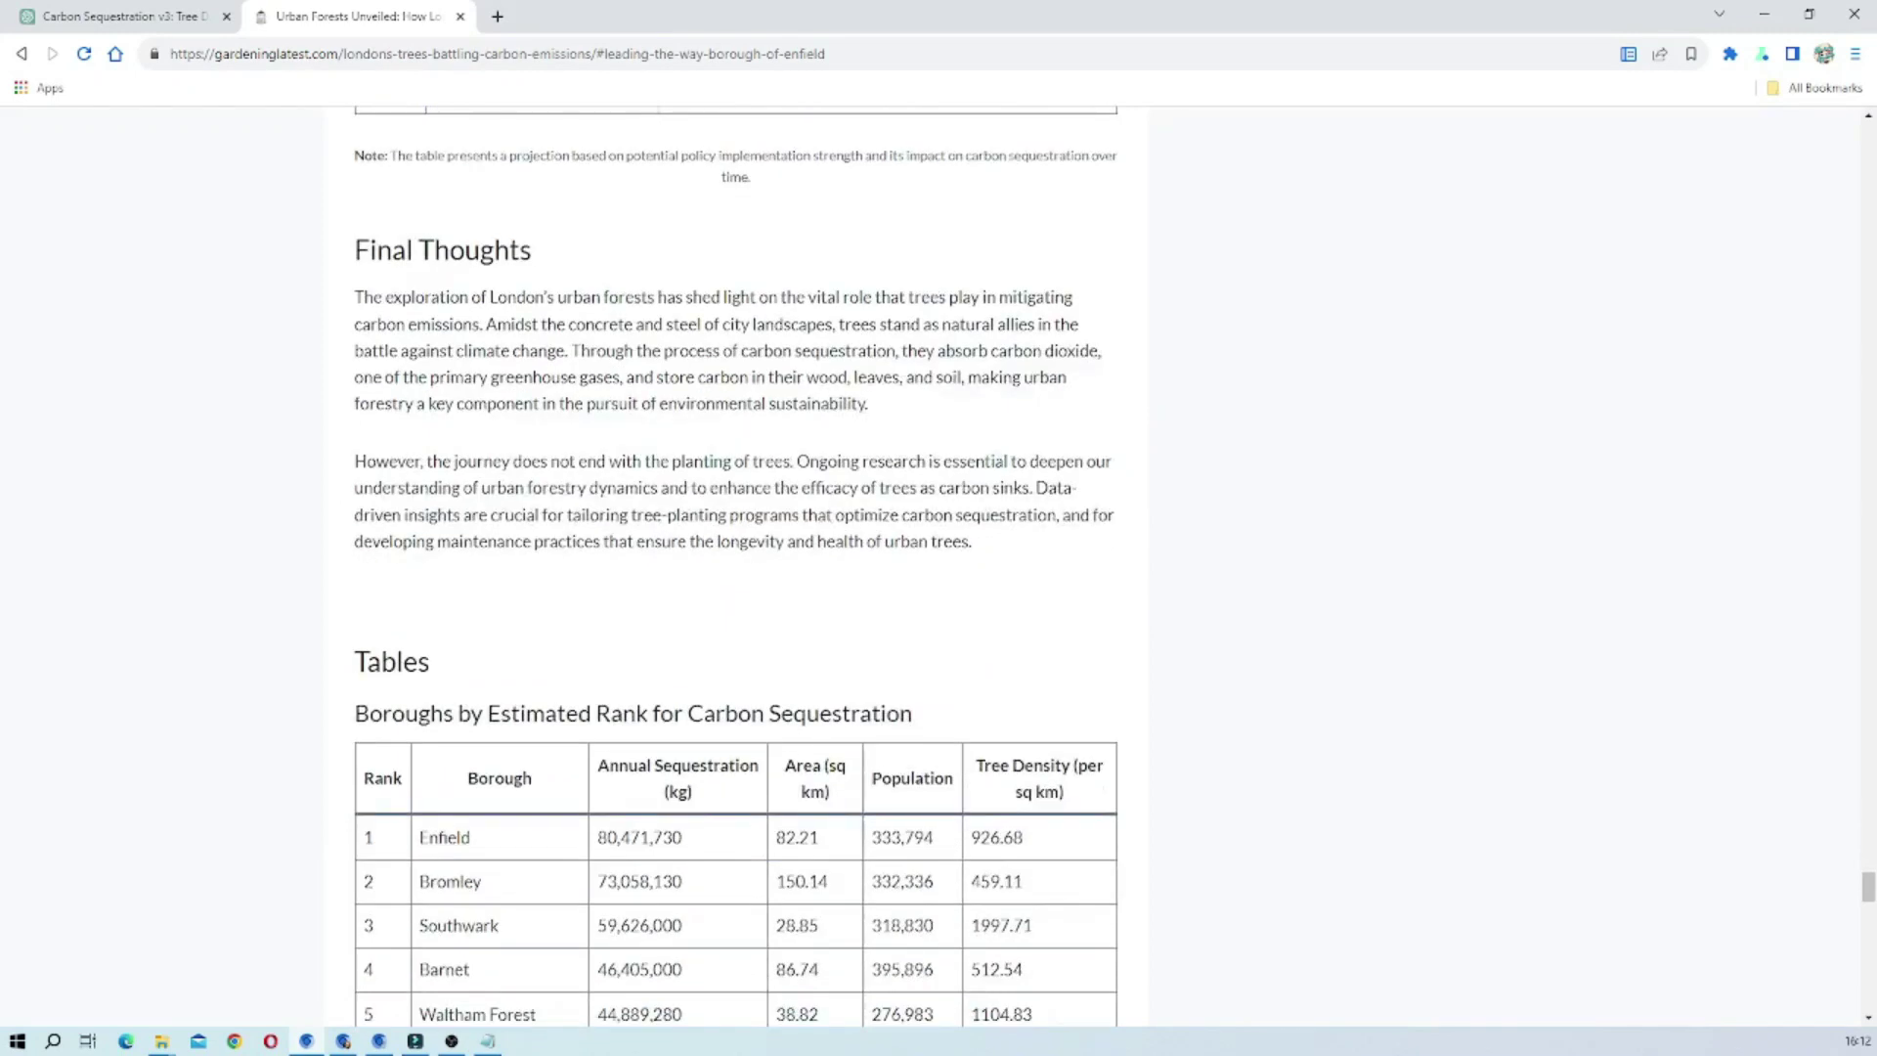
scroll(736, 567, up, 6)
scroll(736, 567, down, 5)
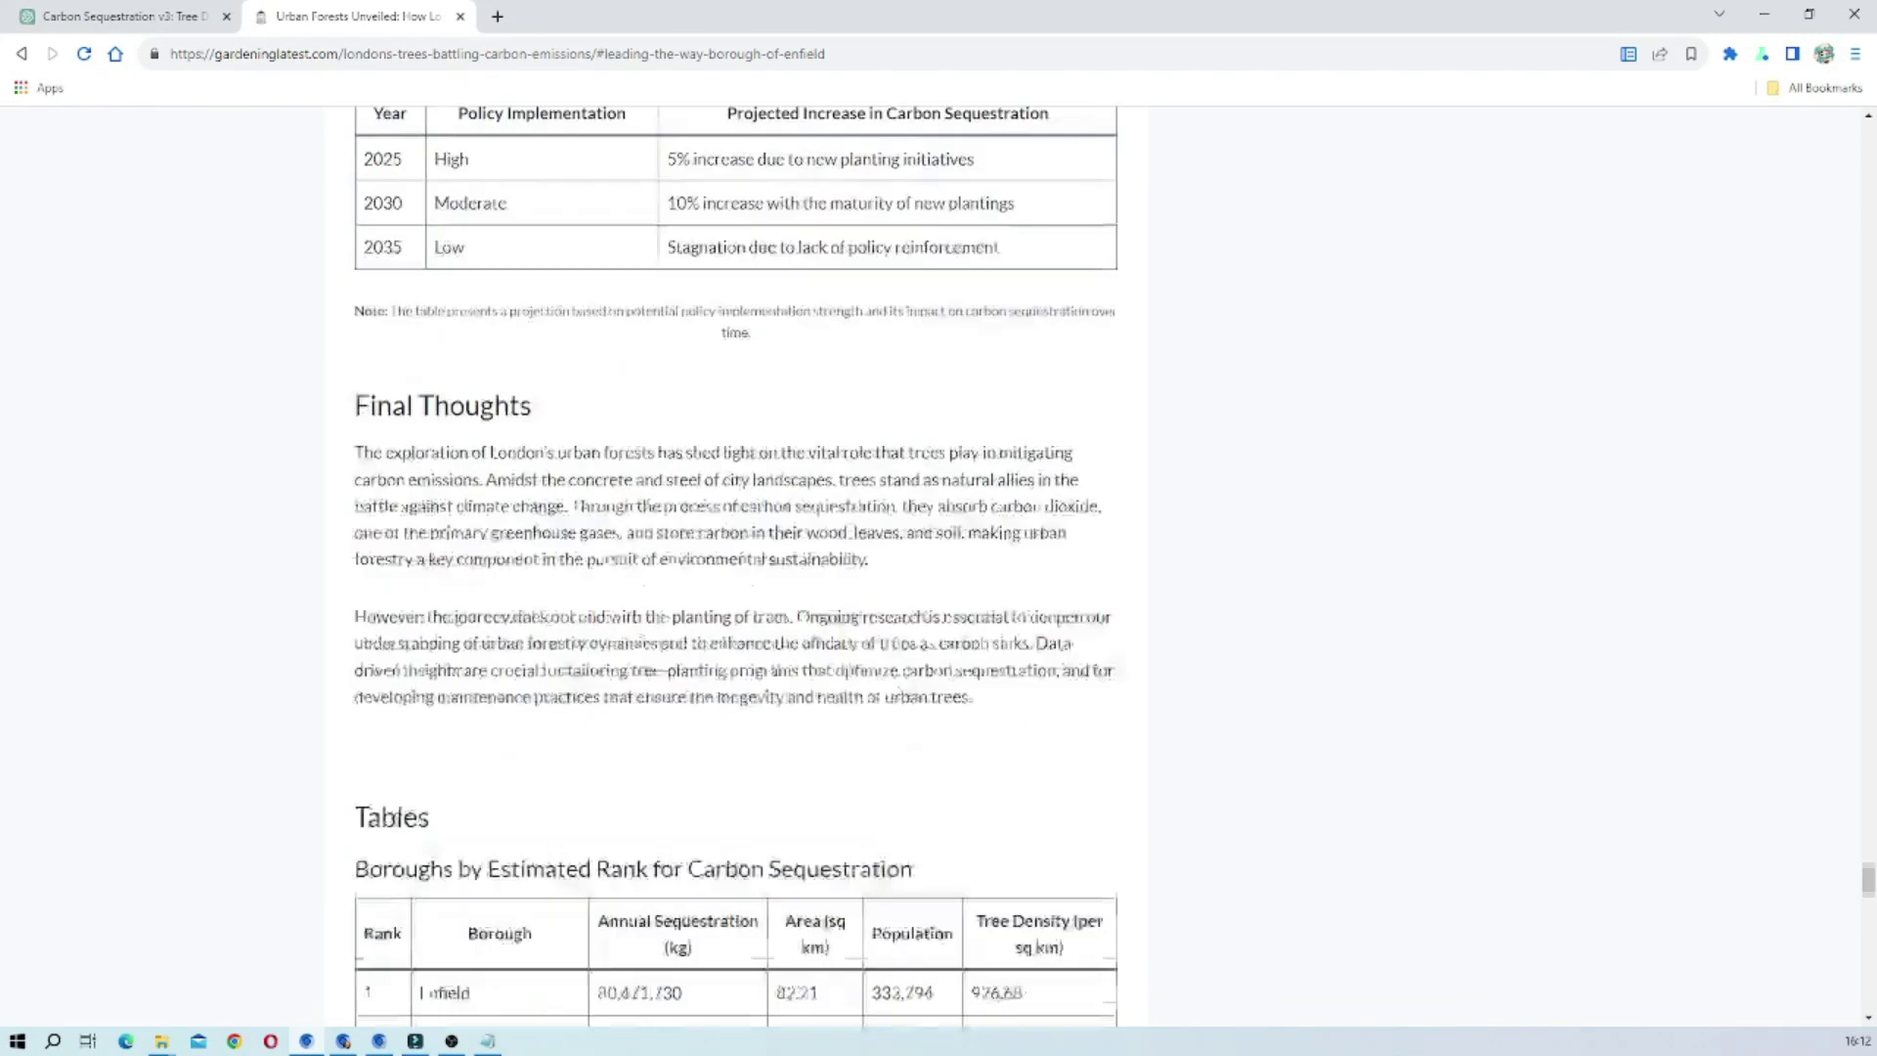
scroll(736, 567, down, 1)
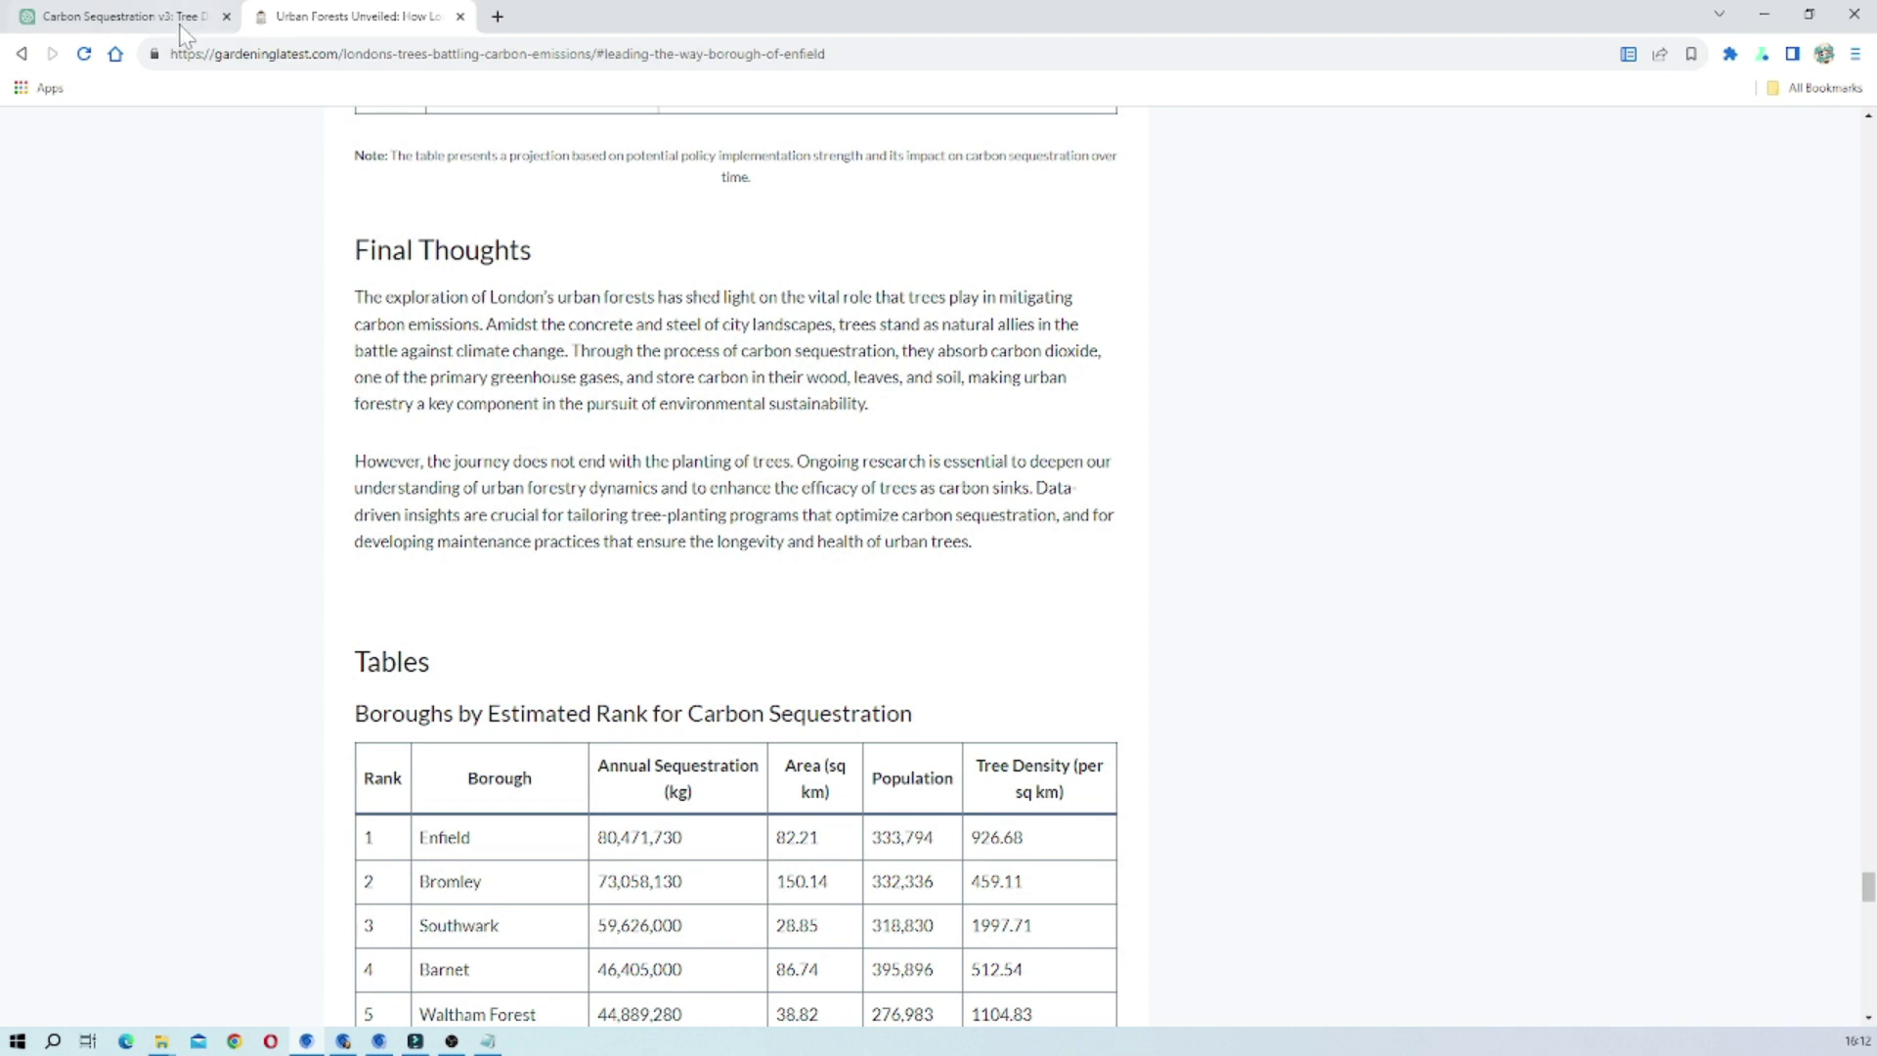
Step: Switch to the ChatGPT conversation and reread the Conclusion prompt and its full generated text, including policy development and public engagement
click(127, 17)
scroll(1078, 465, up, 7)
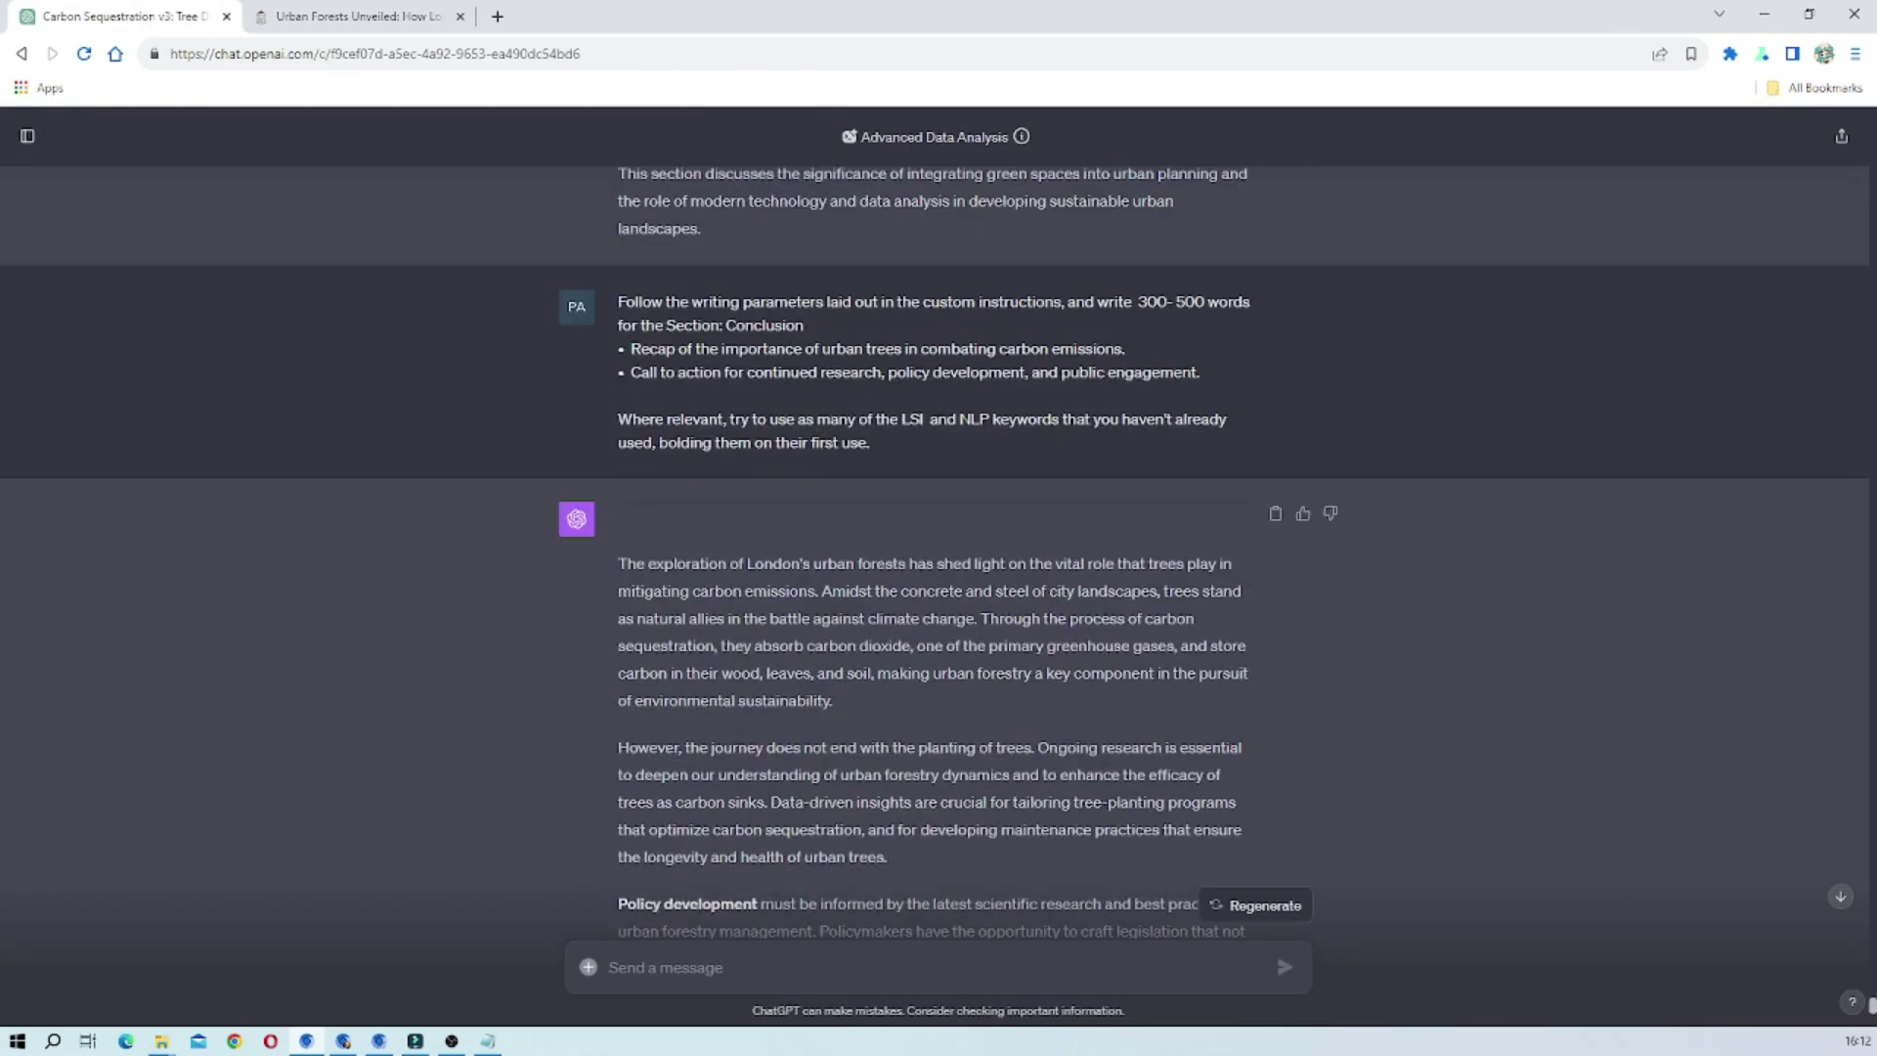
scroll(1077, 465, down, 6)
scroll(1079, 479, up, 3)
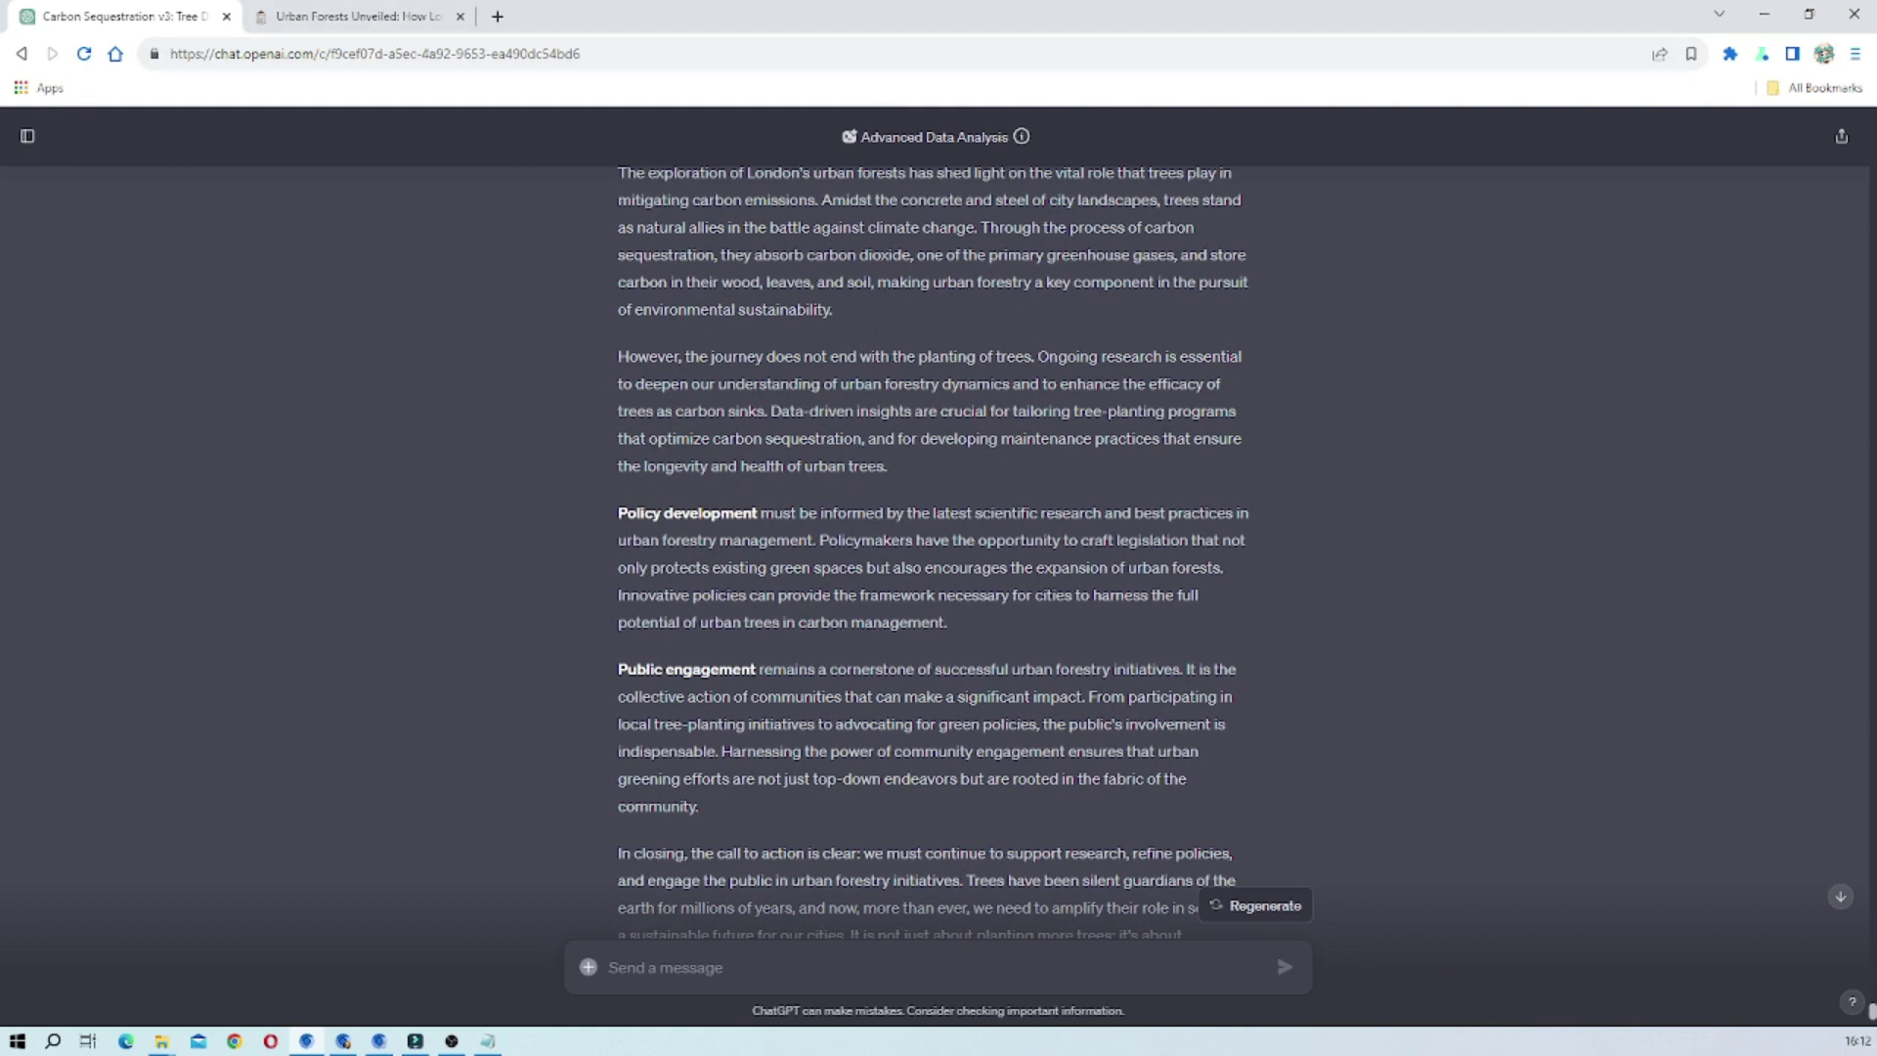
scroll(1160, 675, down, 4)
scroll(1160, 675, up, 7)
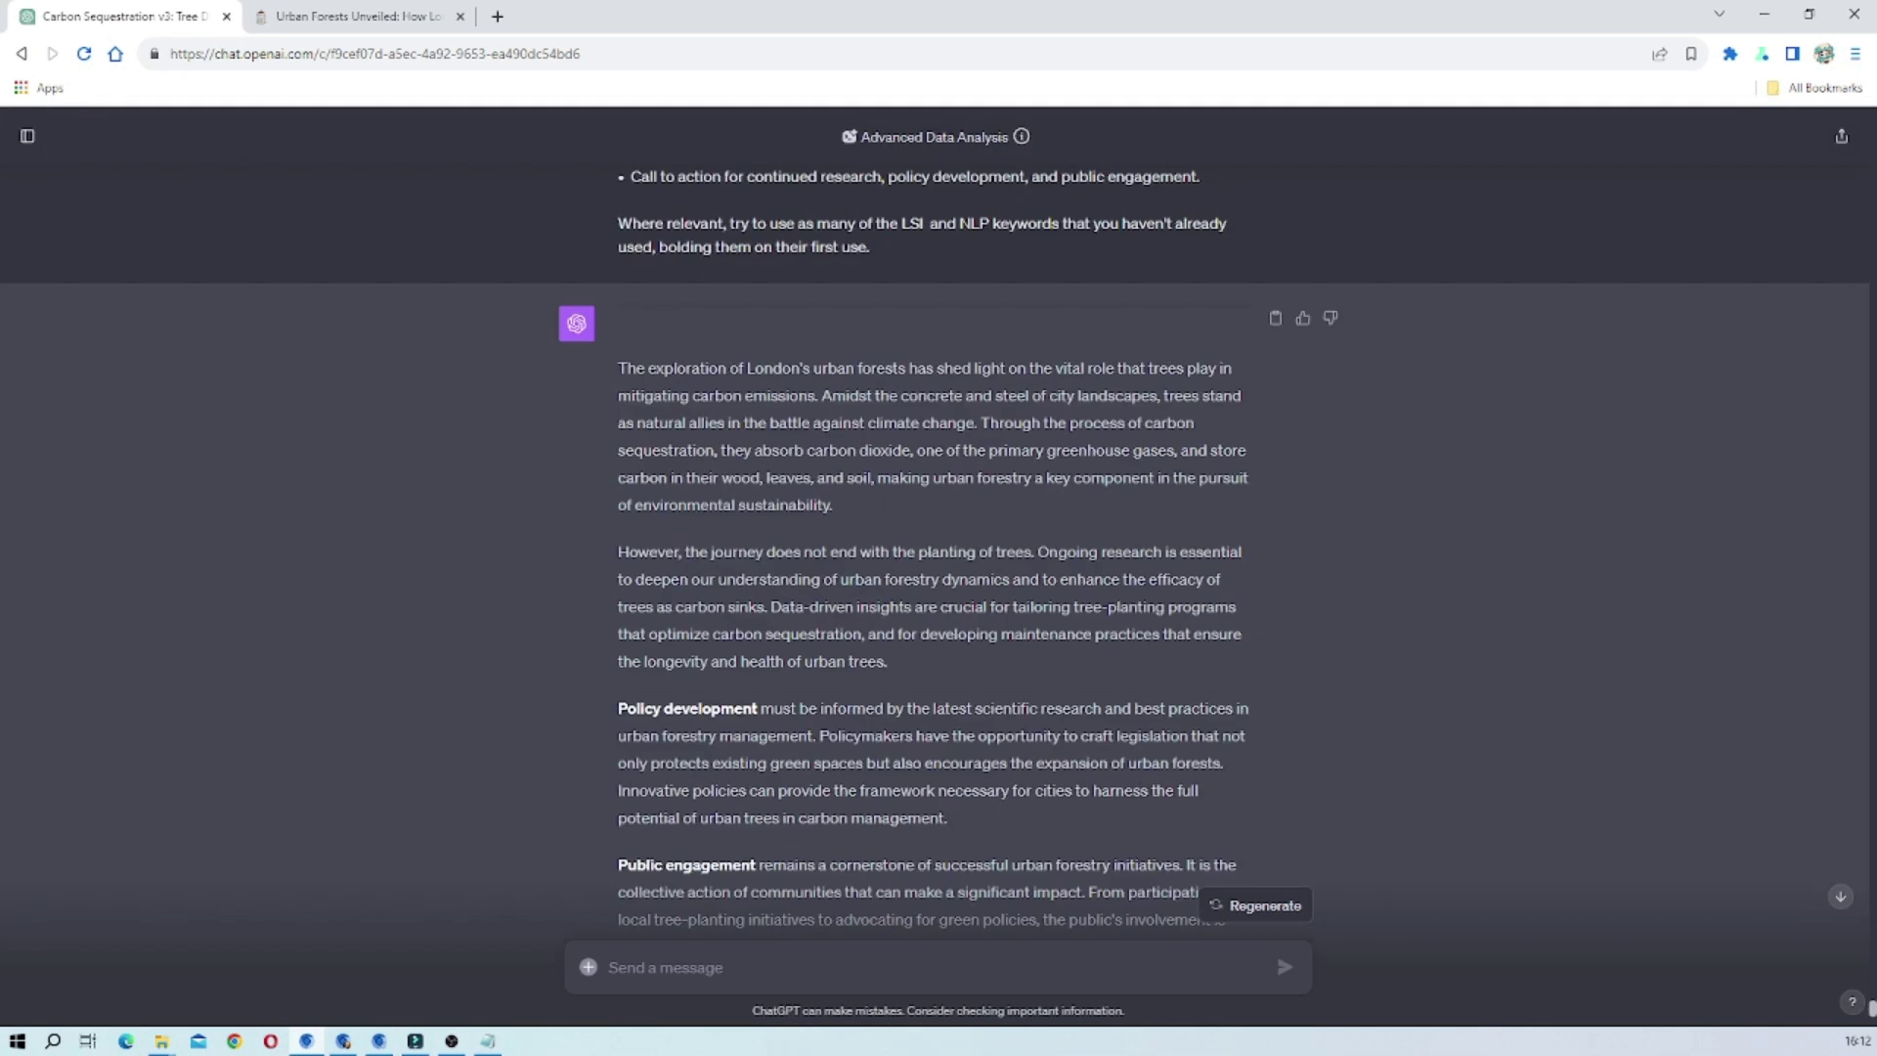
Step: Return to the published article and compare its Final Thoughts section with the generated conclusion
click(361, 19)
scroll(898, 552, down, 1)
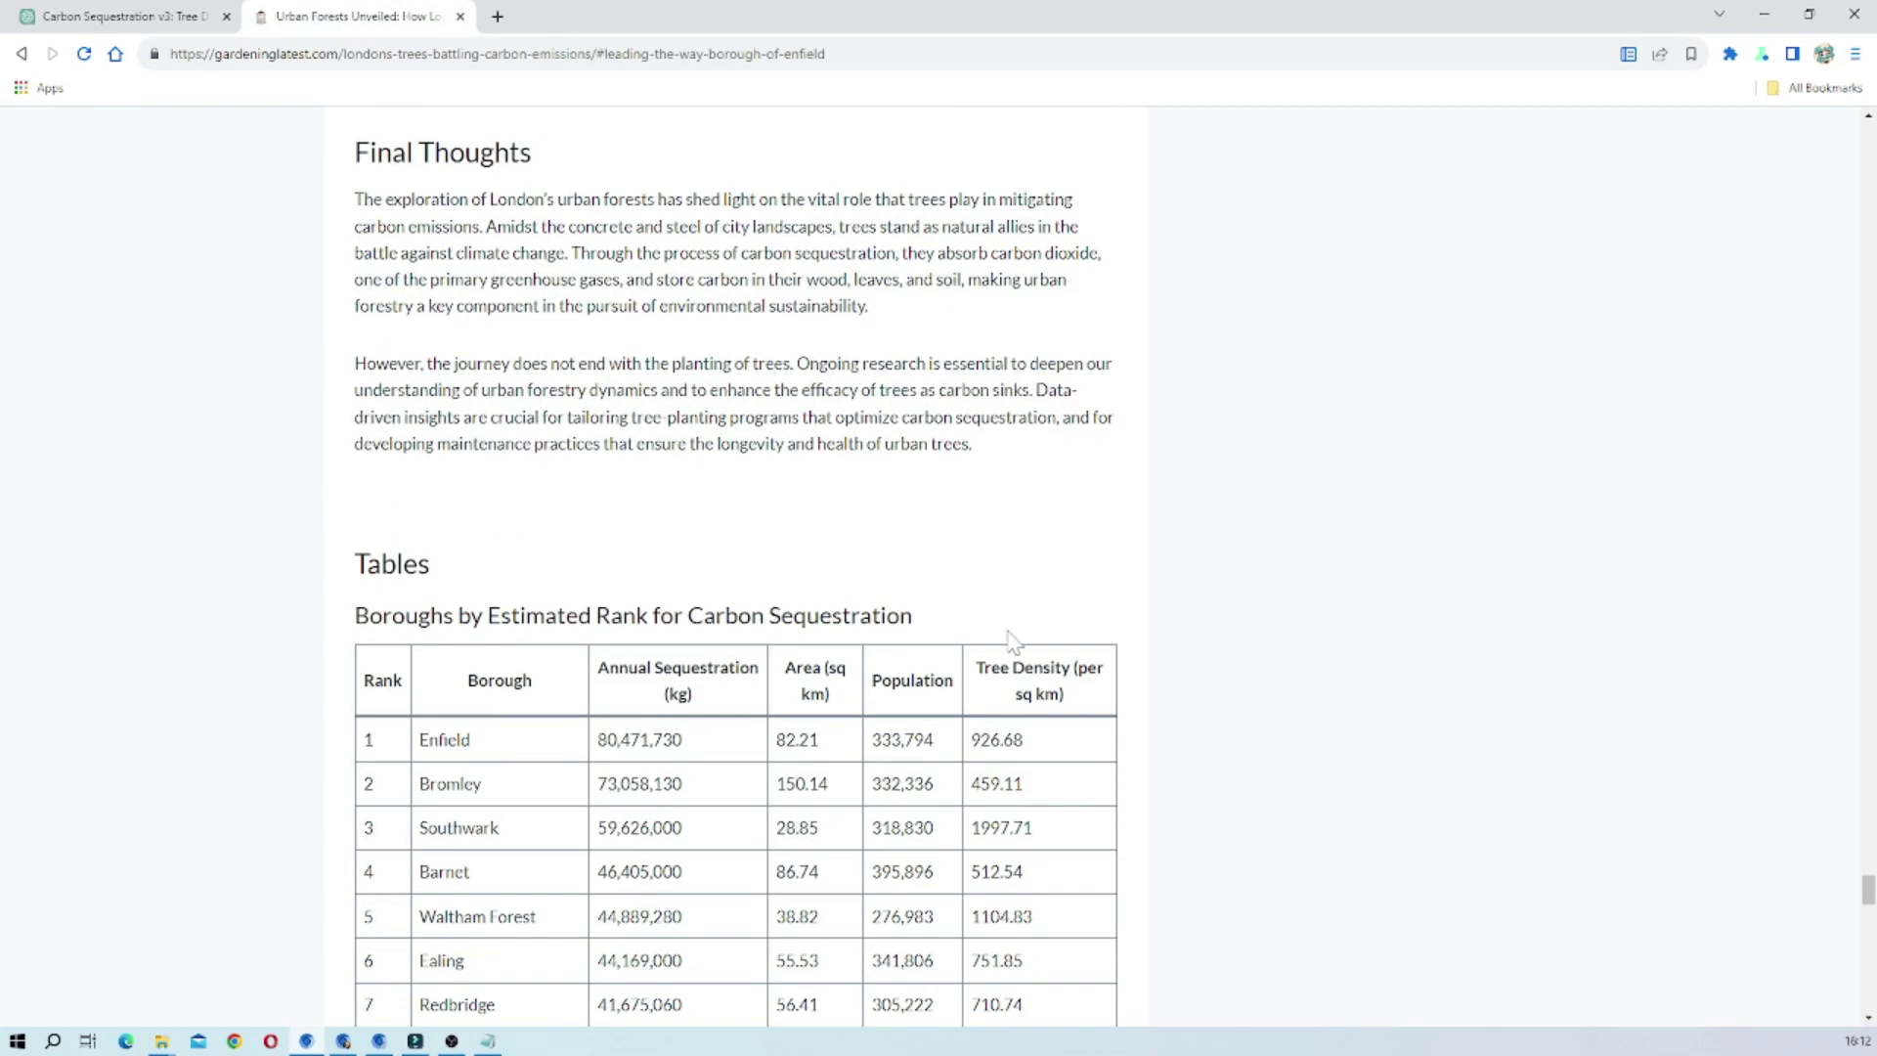
scroll(926, 650, up, 1)
scroll(929, 653, up, 6)
scroll(929, 653, down, 7)
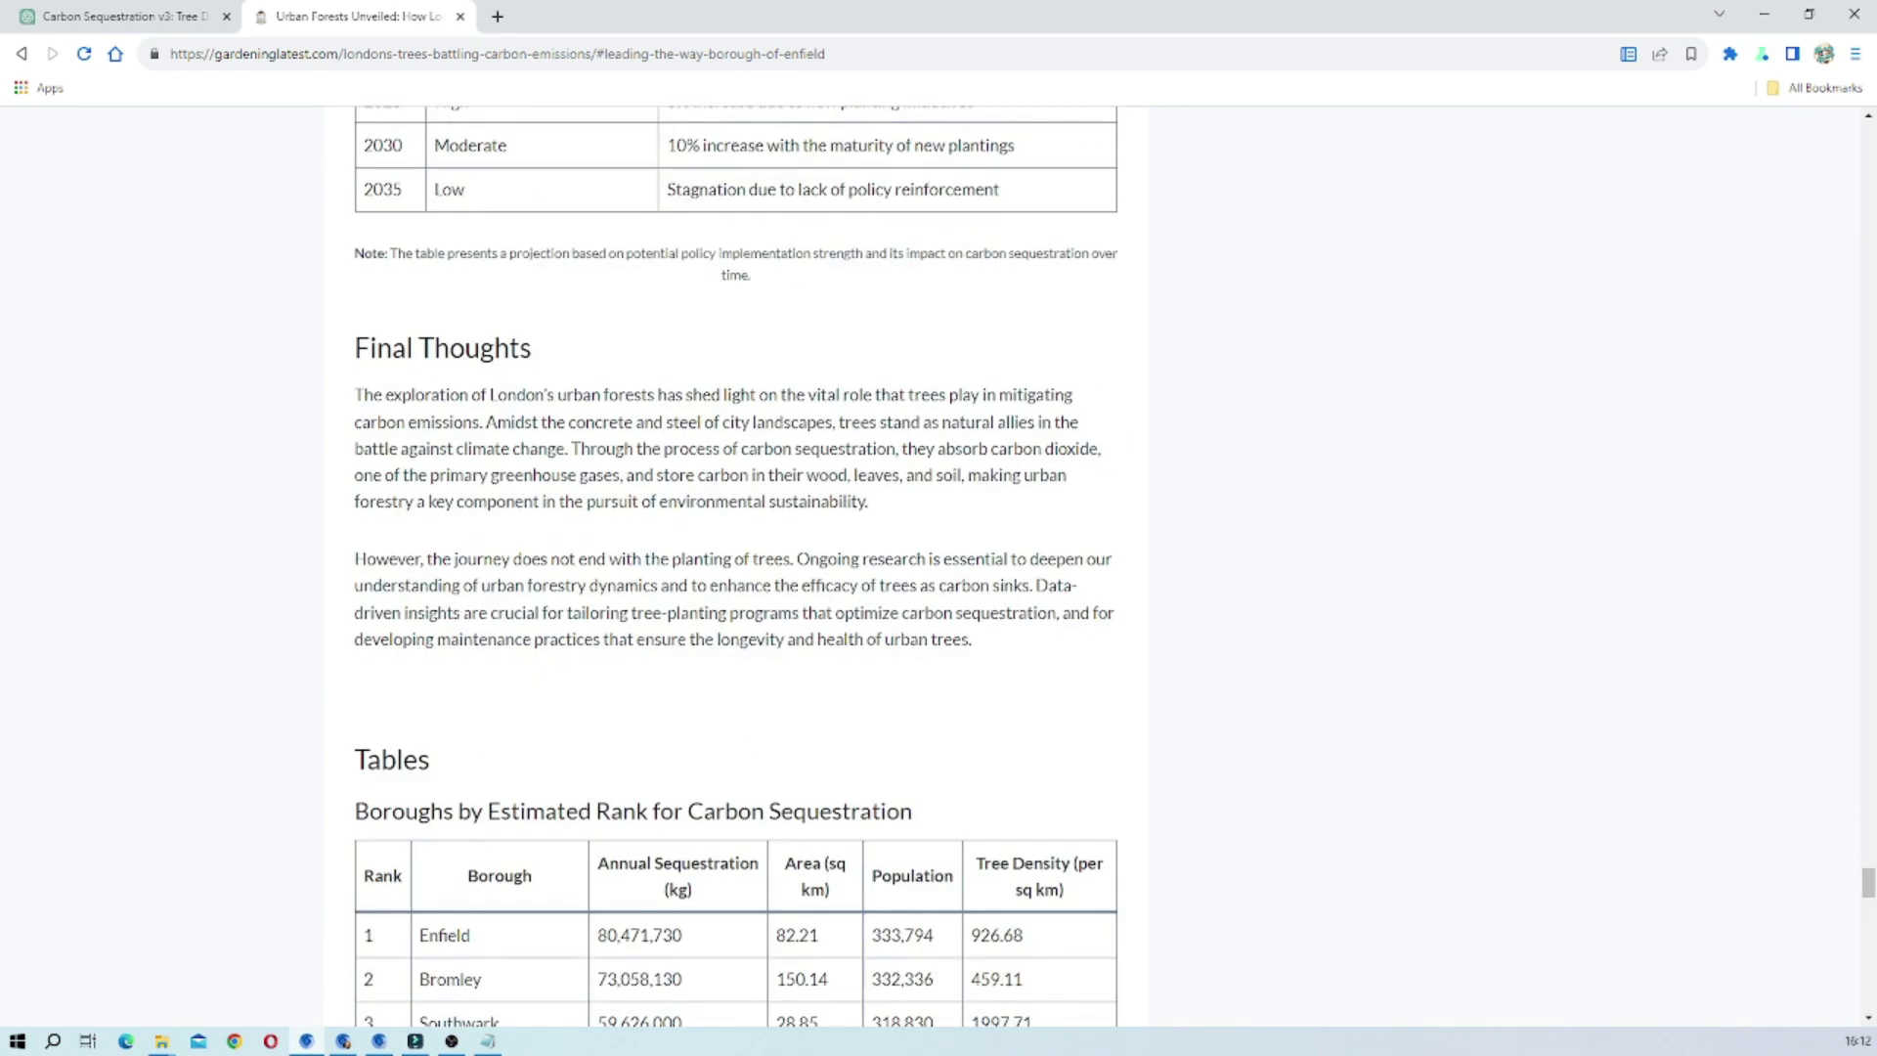
Step: Examine the borough carbon sequestration ranking, the sequestration rates by tree type with the estimates note, and the references list
scroll(930, 541, down, 4)
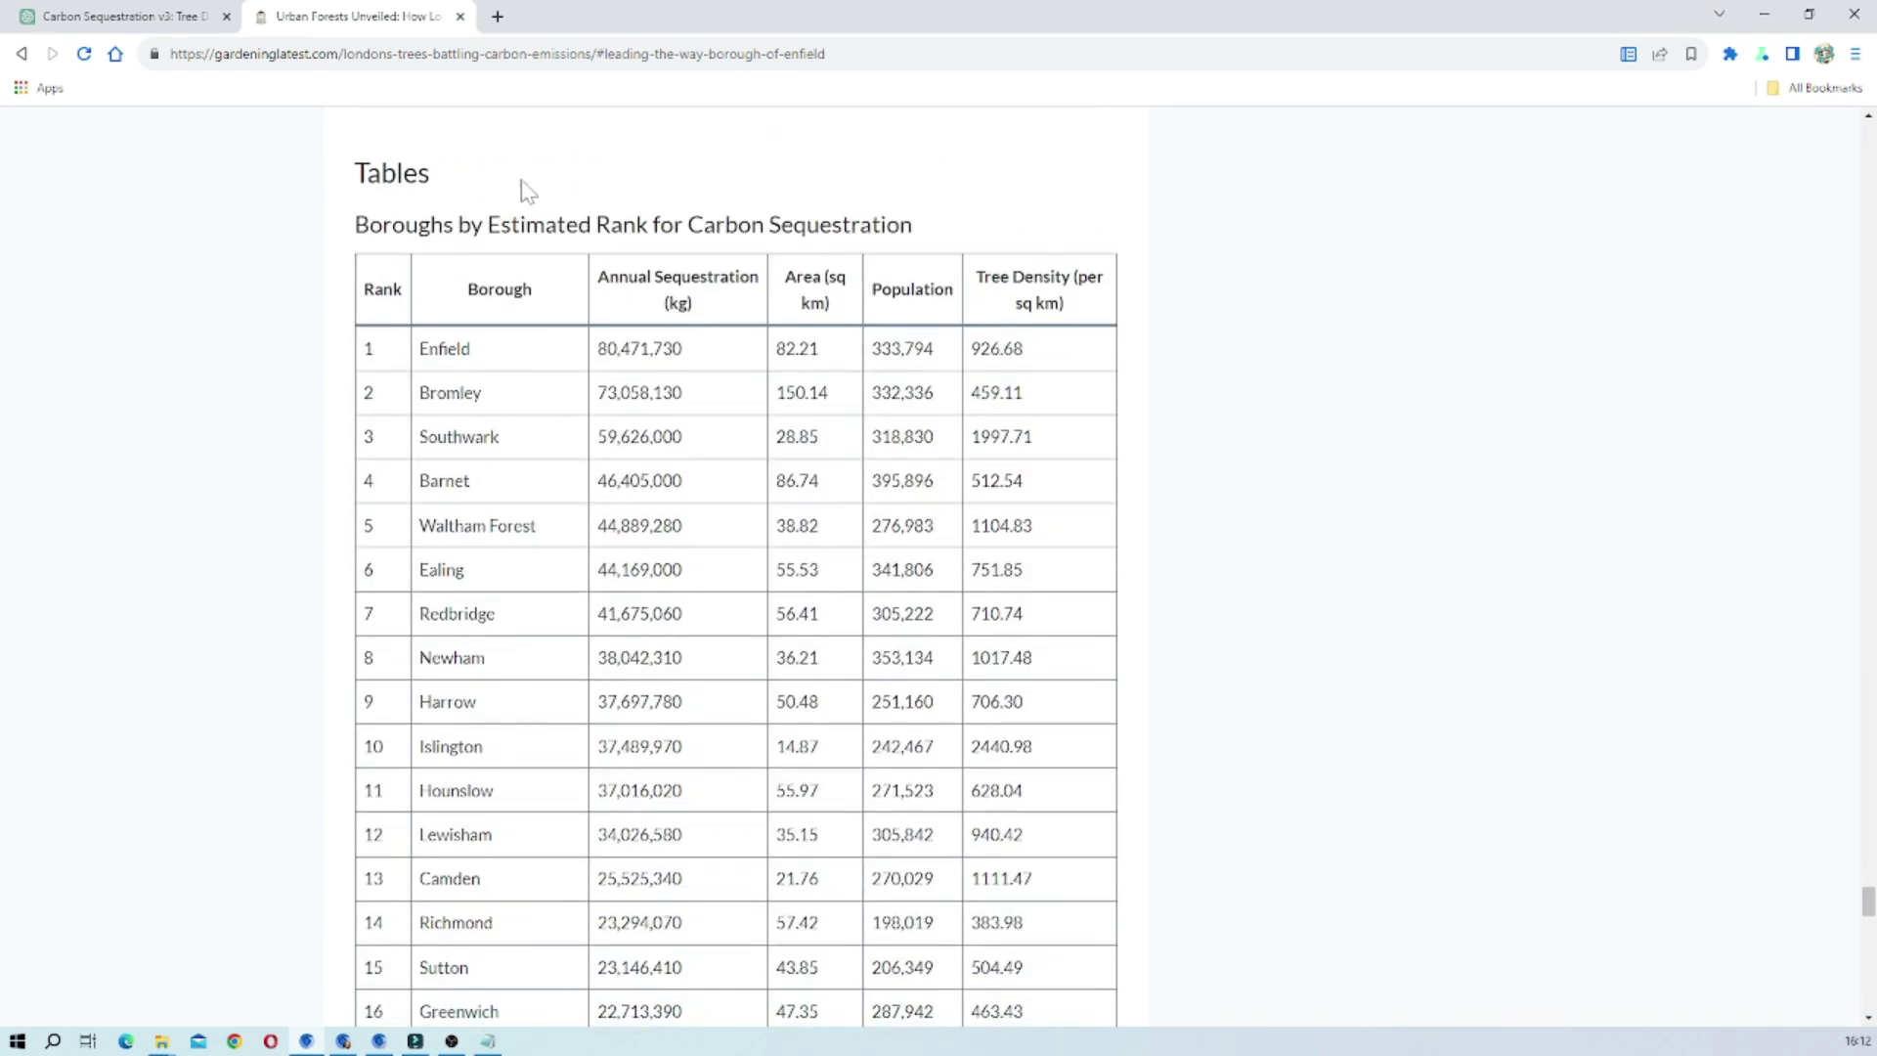
scroll(576, 321, down, 12)
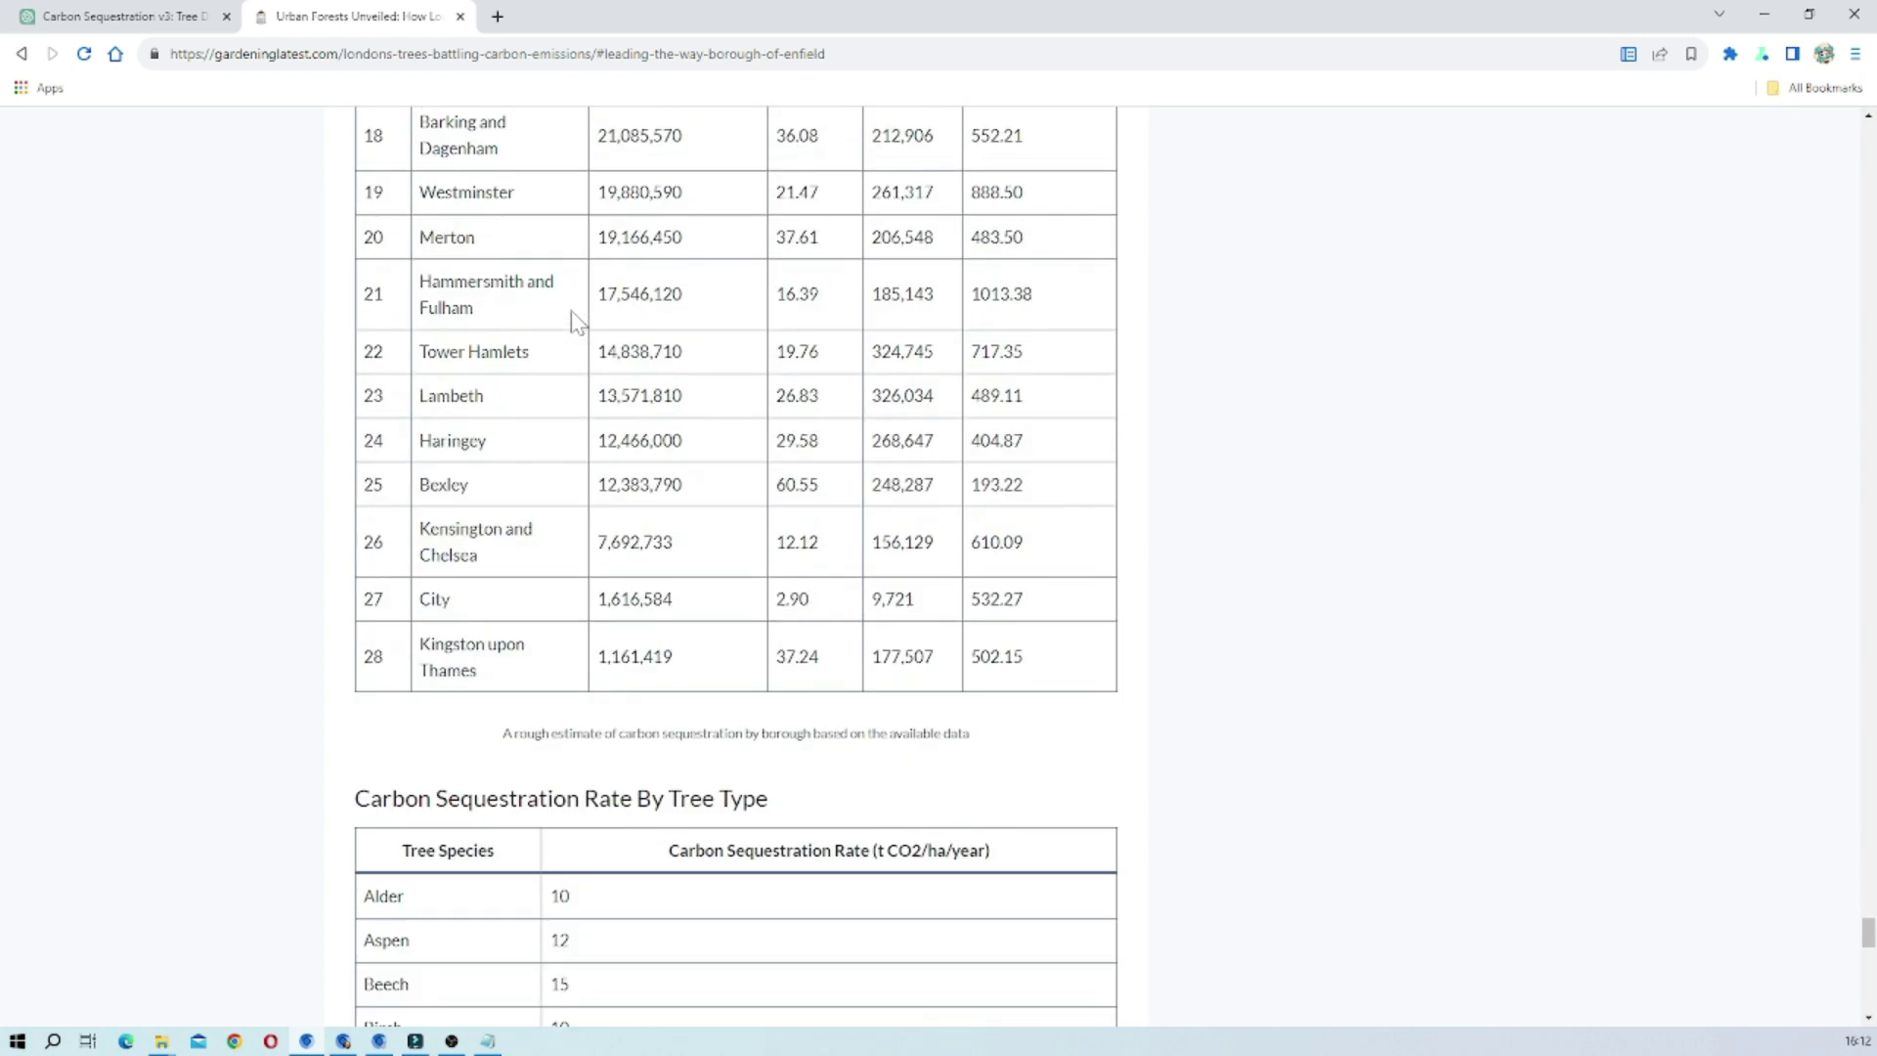
scroll(576, 321, down, 7)
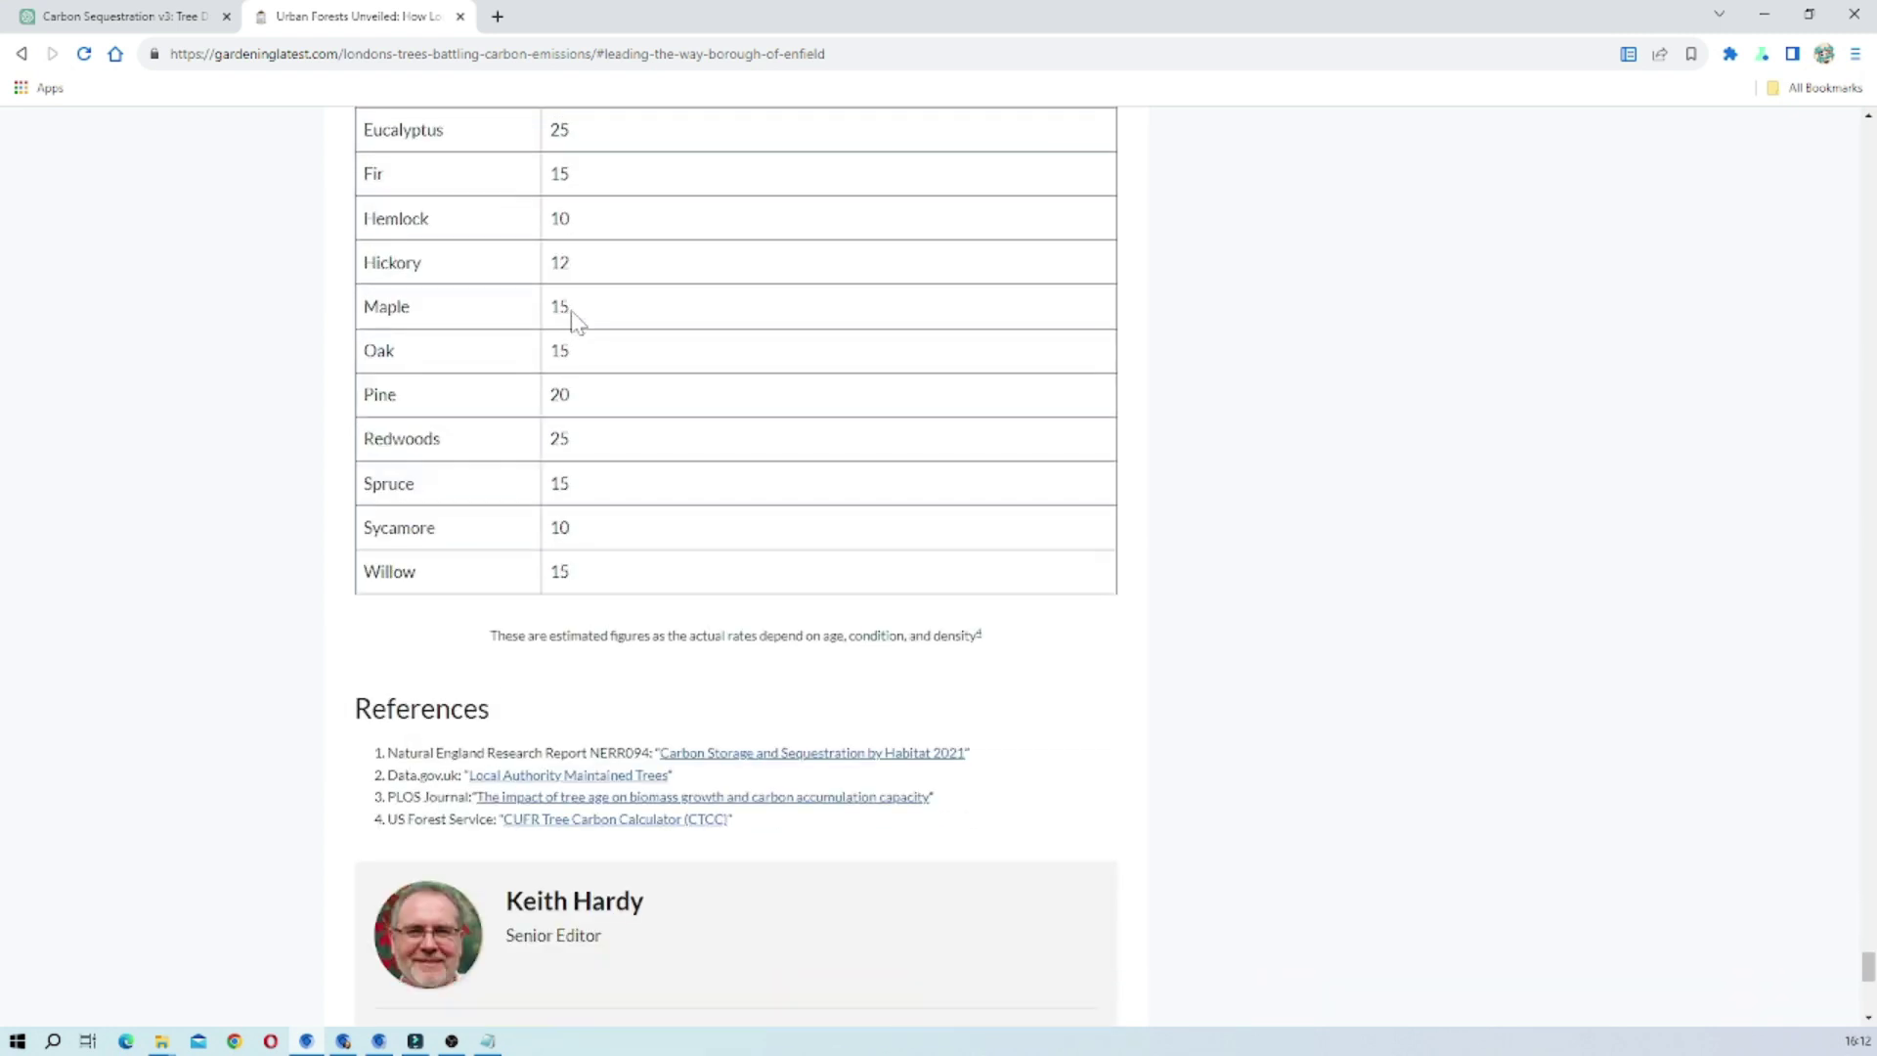
scroll(767, 280, up, 8)
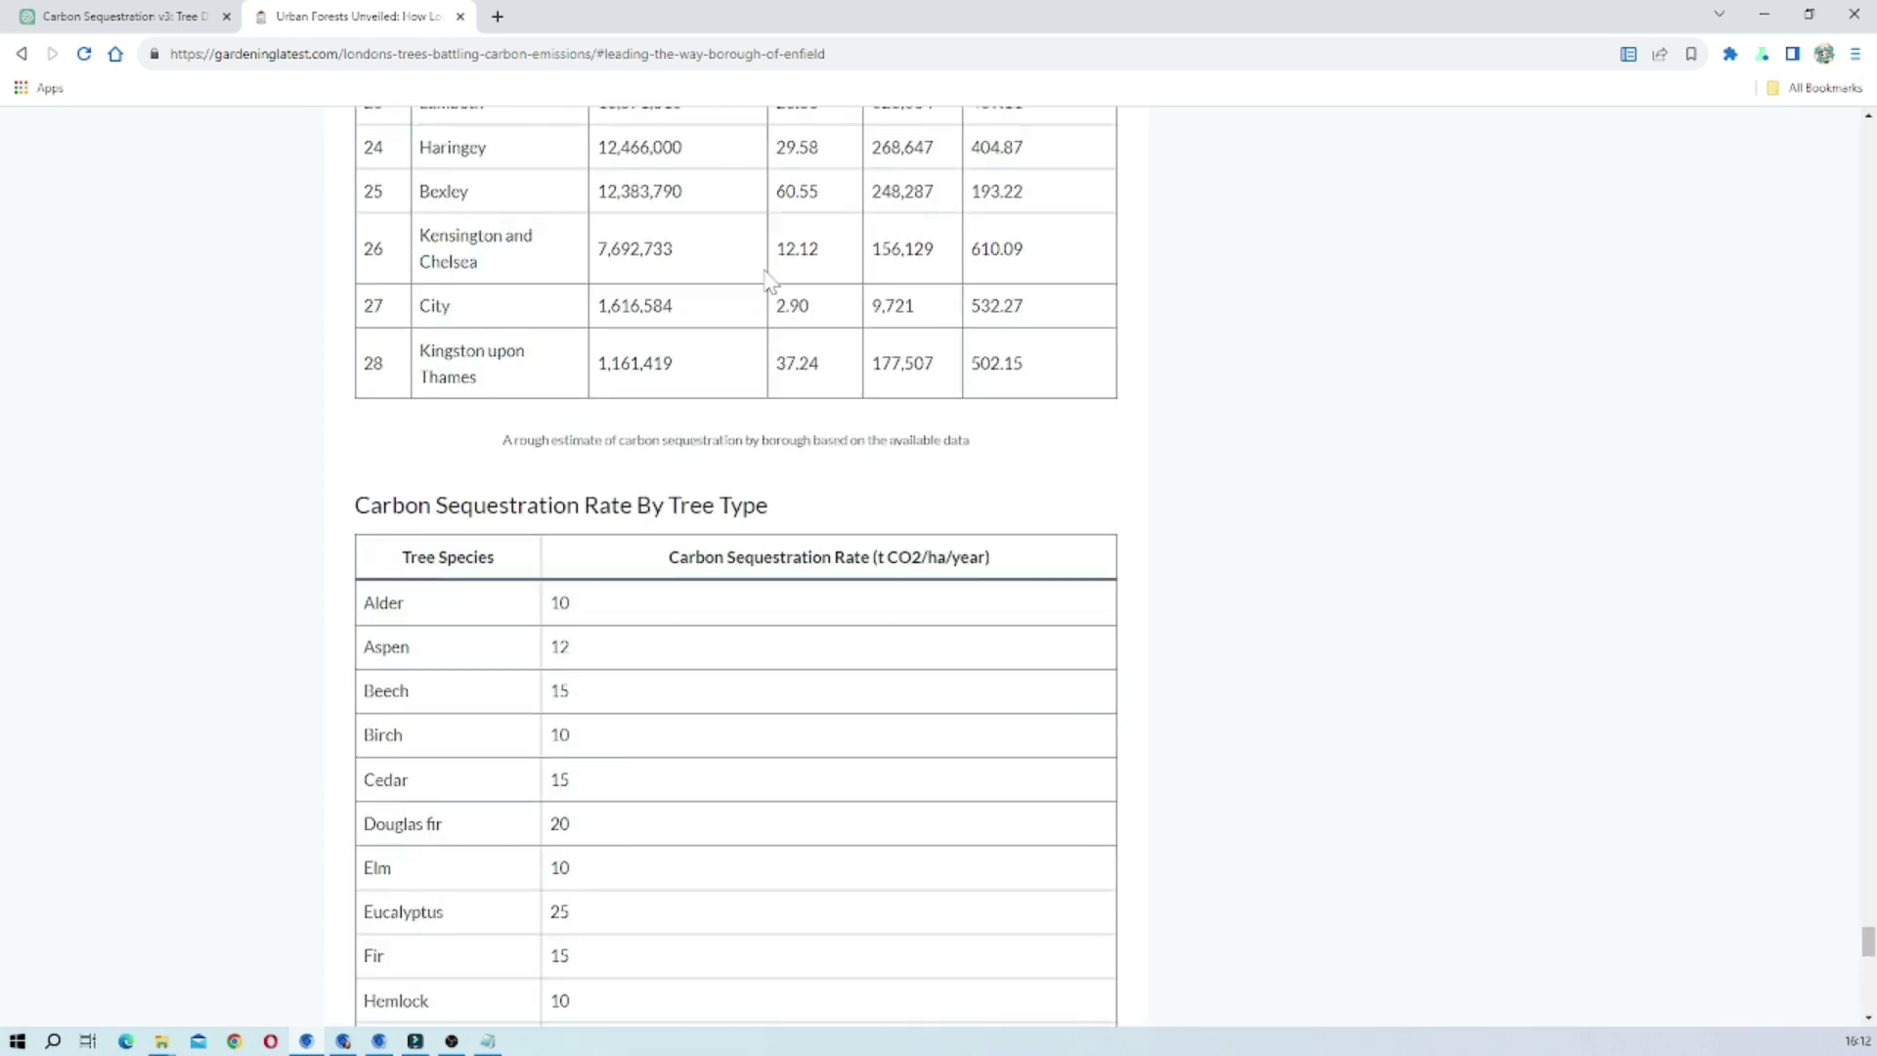
scroll(769, 280, down, 7)
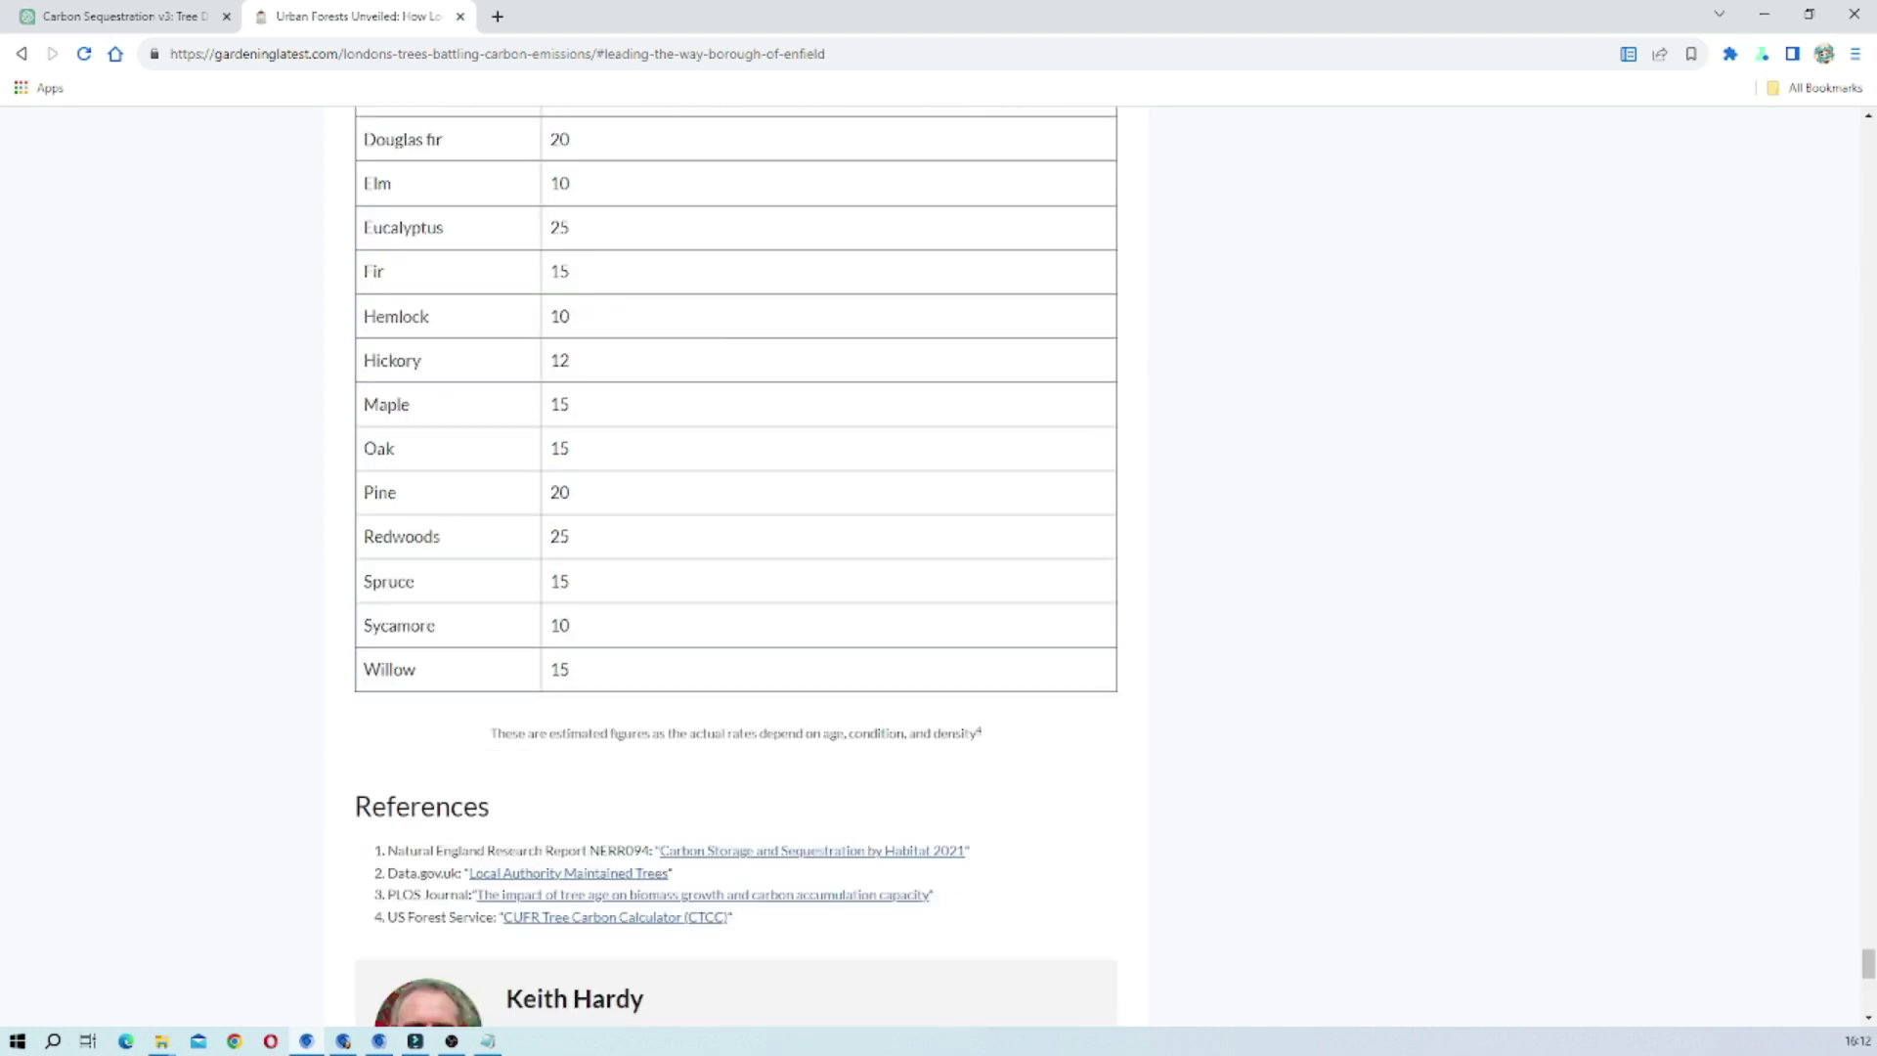
drag(491, 733, 985, 757)
click(985, 754)
scroll(736, 571, up, 1)
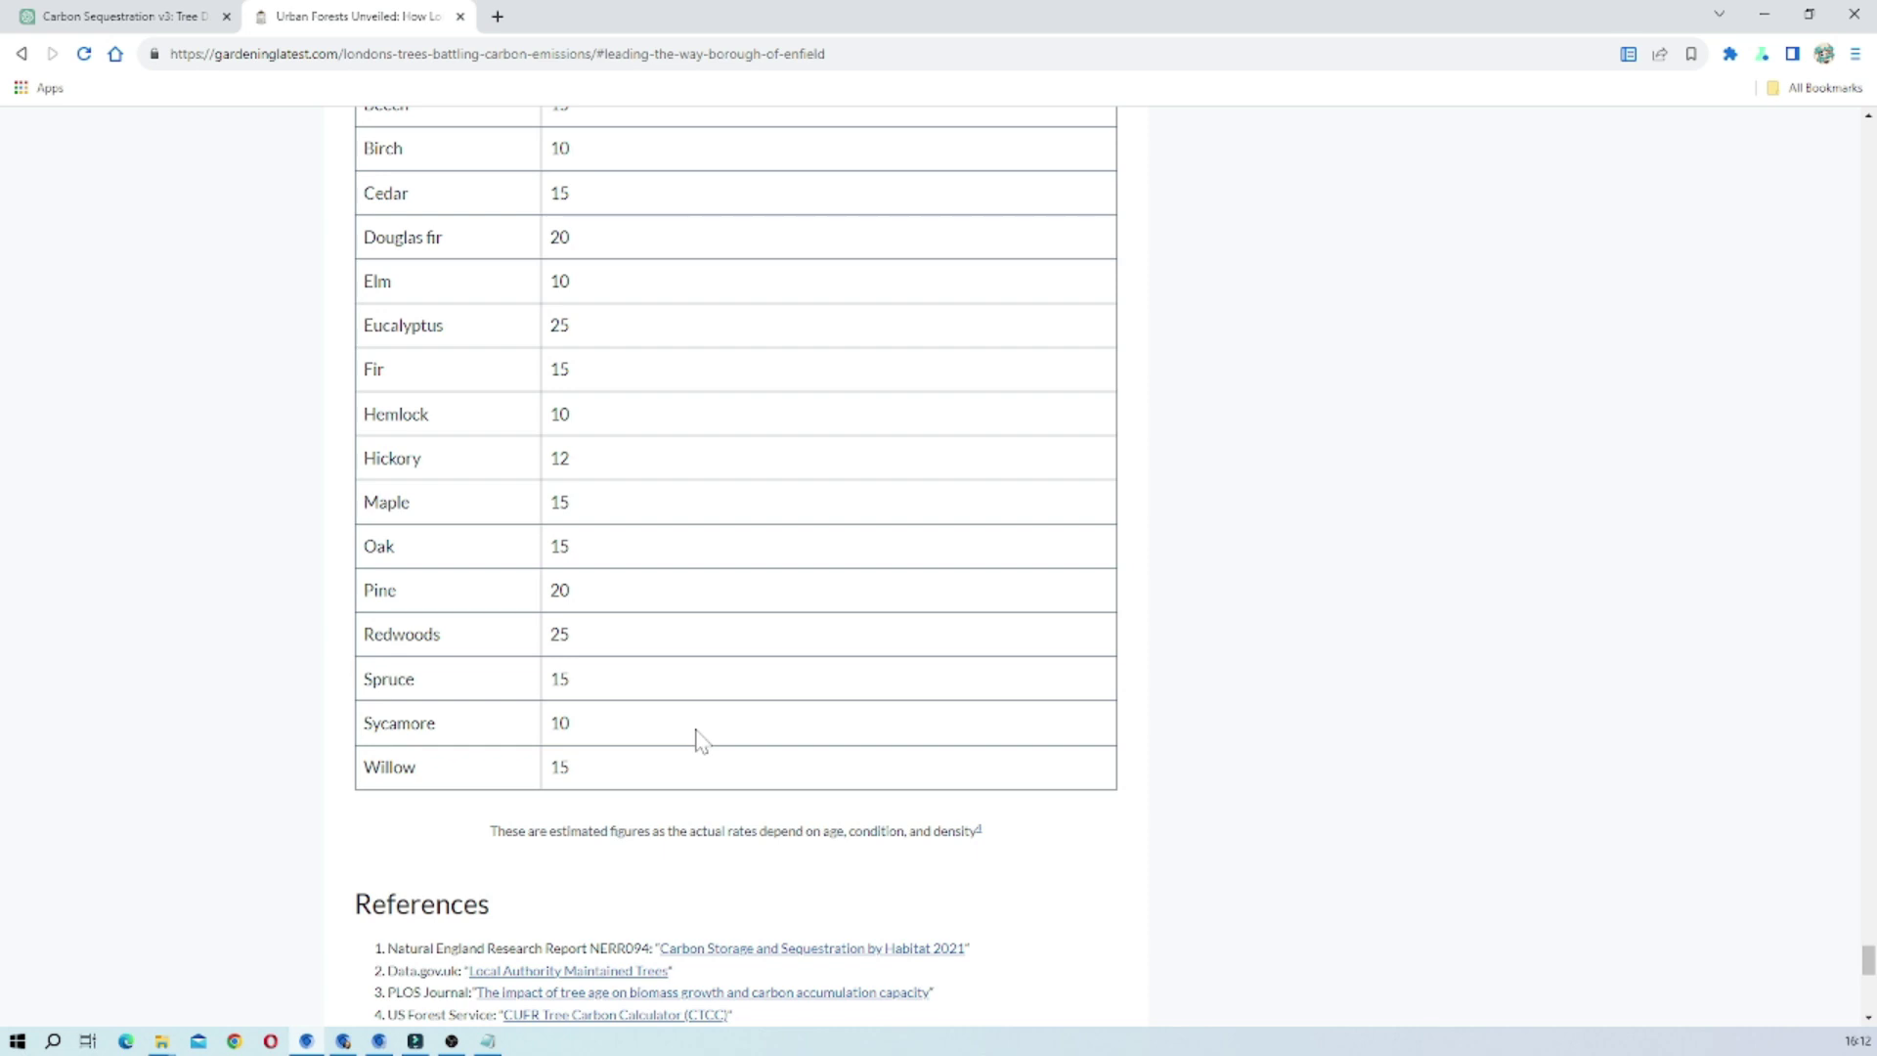
scroll(618, 821, up, 3)
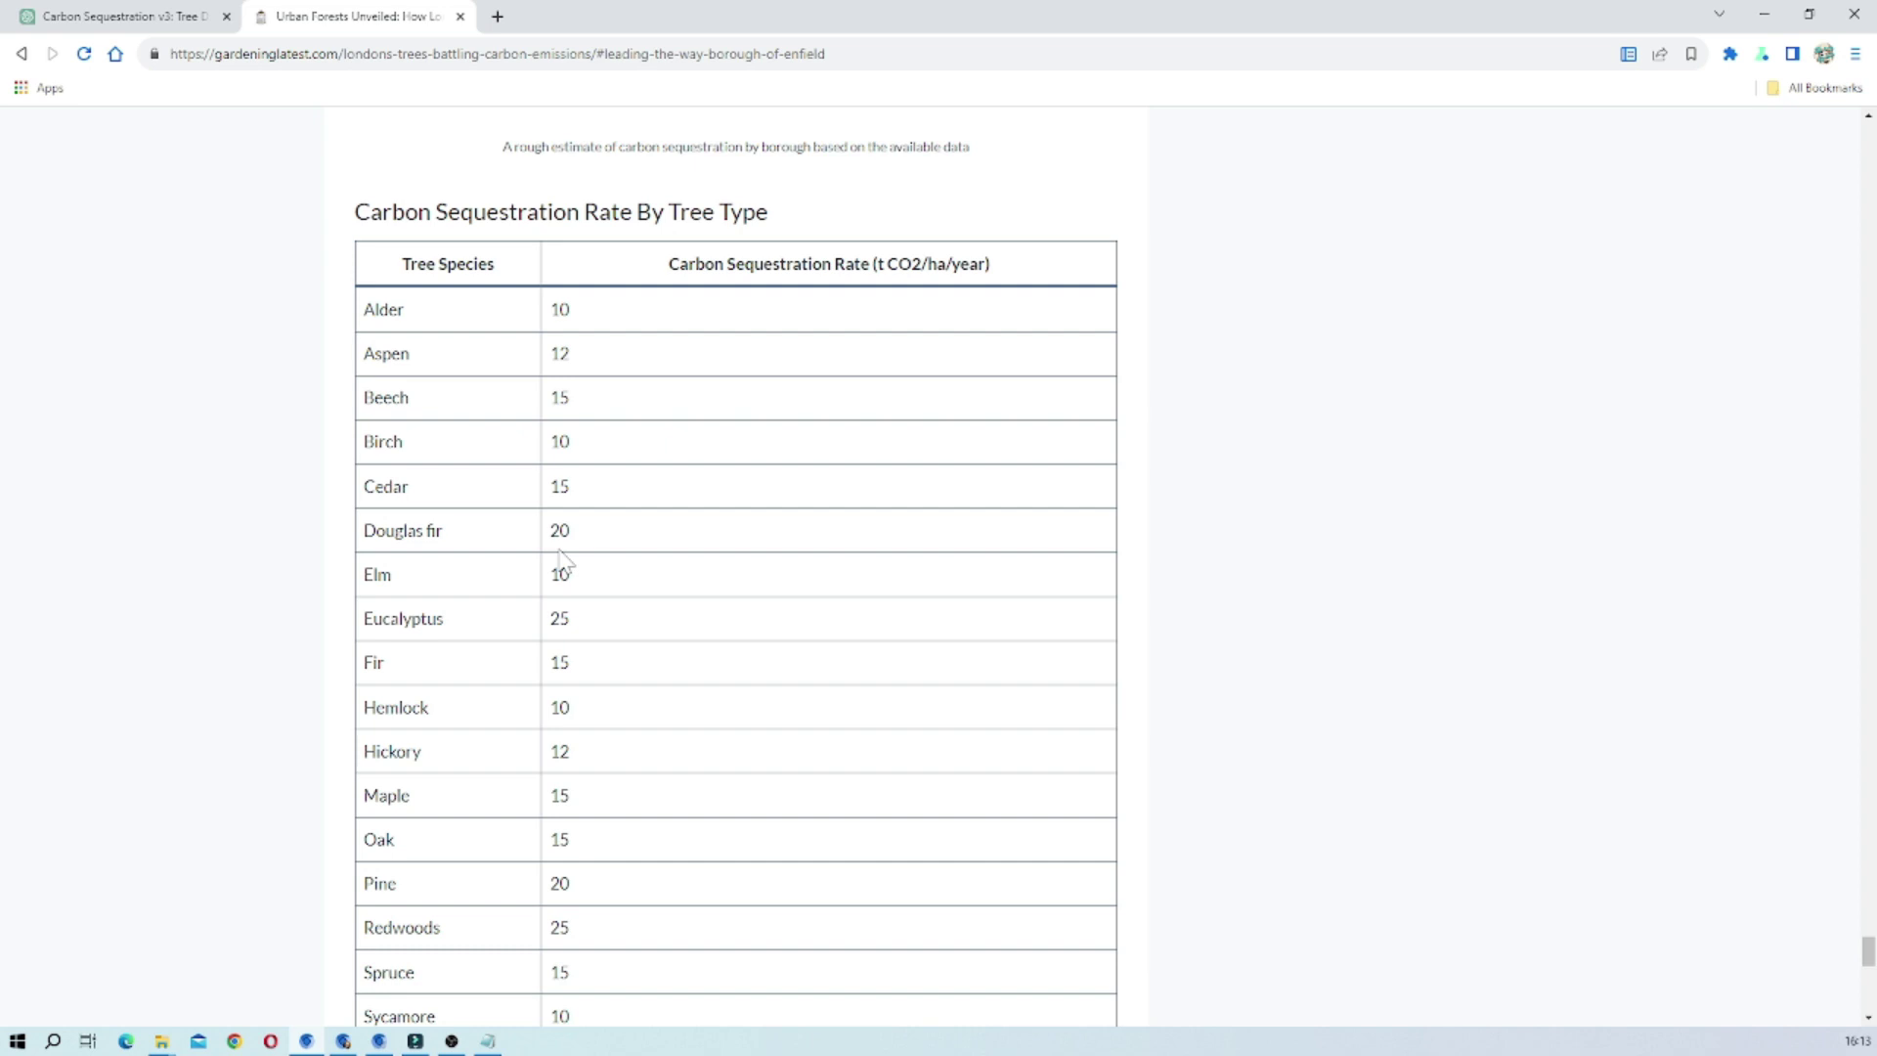
Step: Go back through Final Thoughts to the urban forestry innovations table and the Contribution to London's Carbon Neutrality Goals section
scroll(1023, 524, up, 12)
scroll(1026, 528, up, 10)
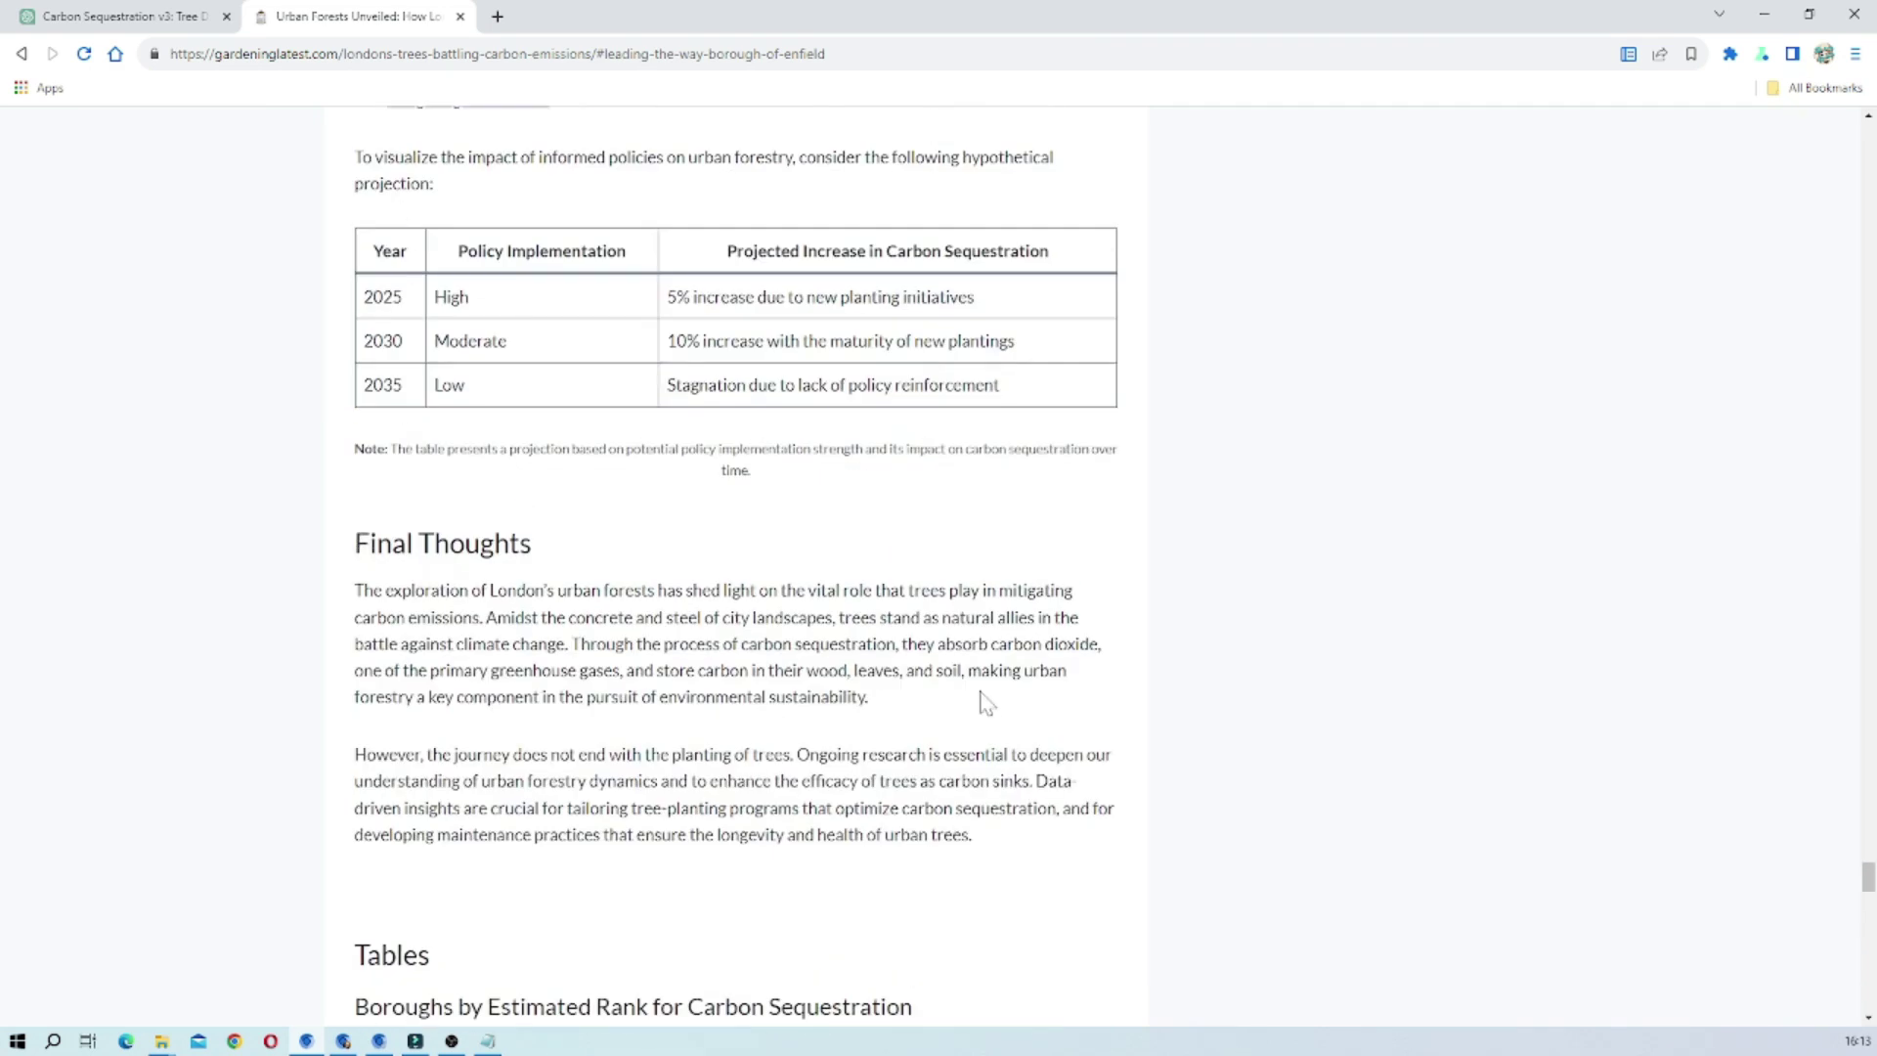
scroll(987, 702, up, 9)
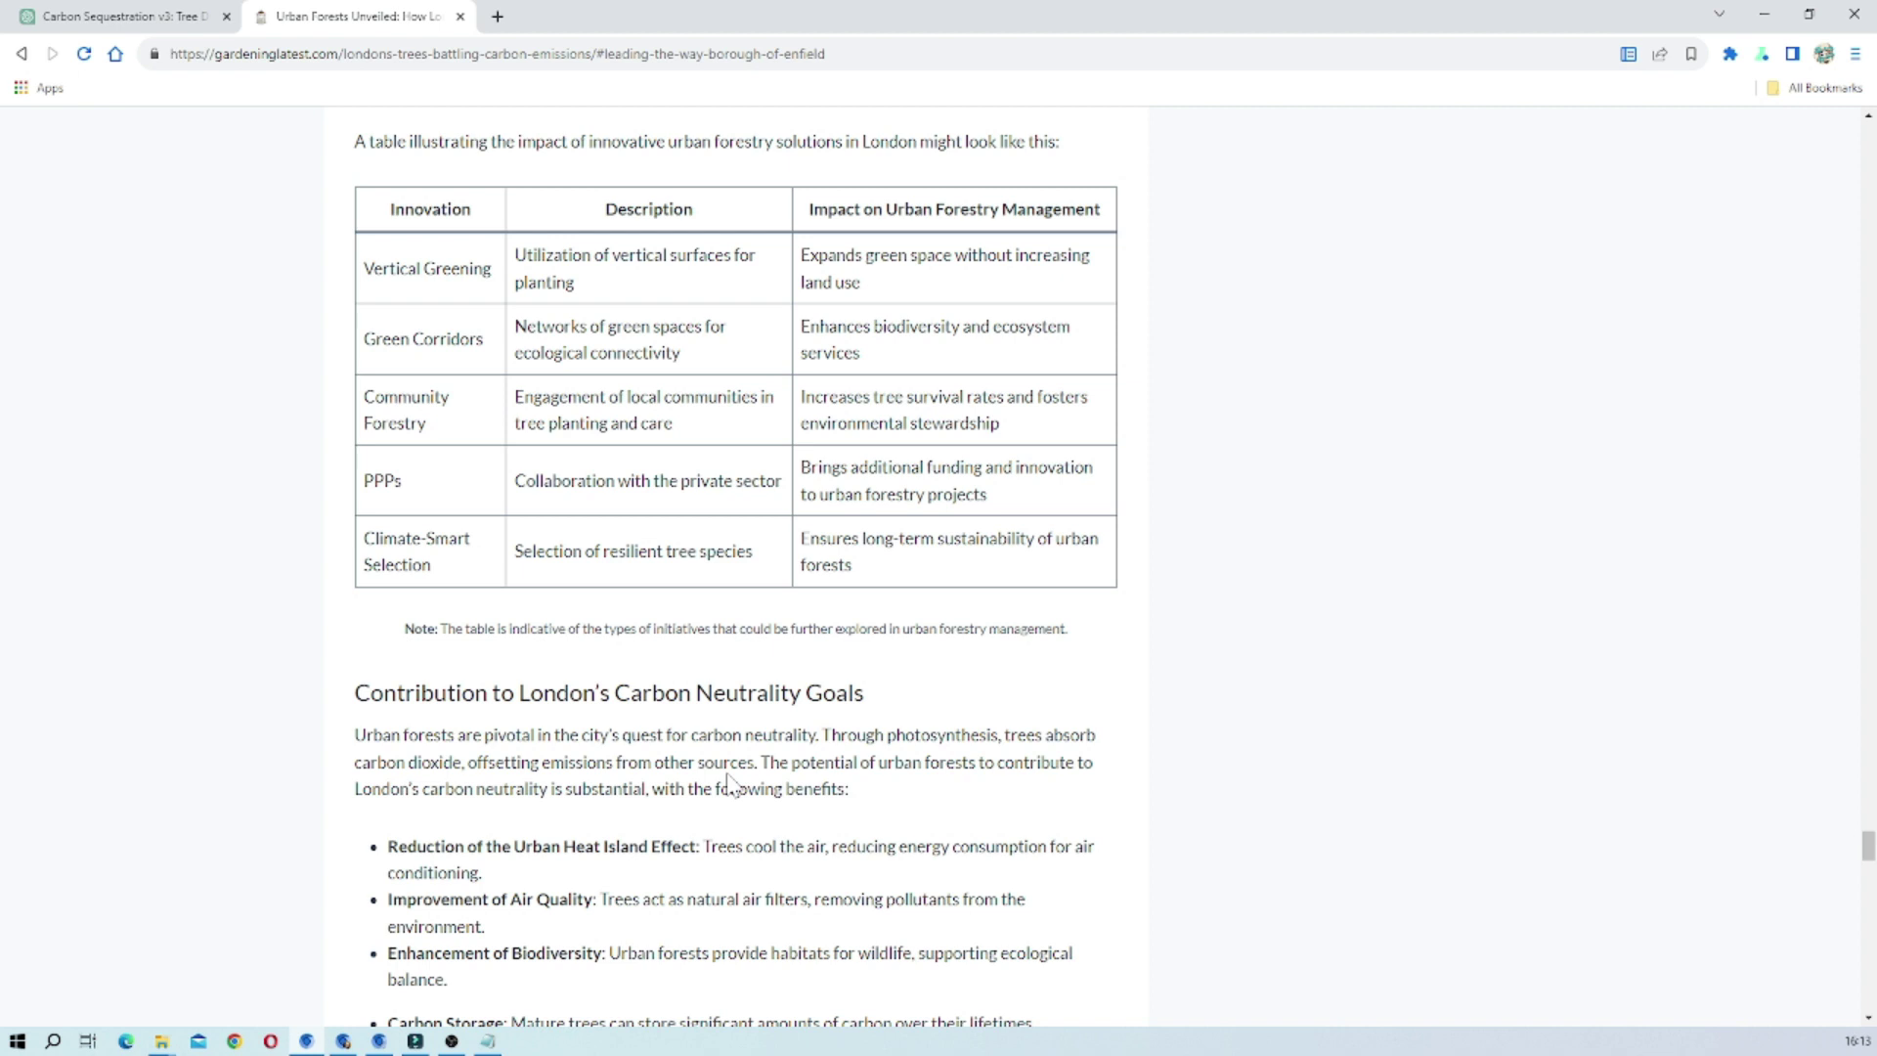
scroll(733, 782, down, 2)
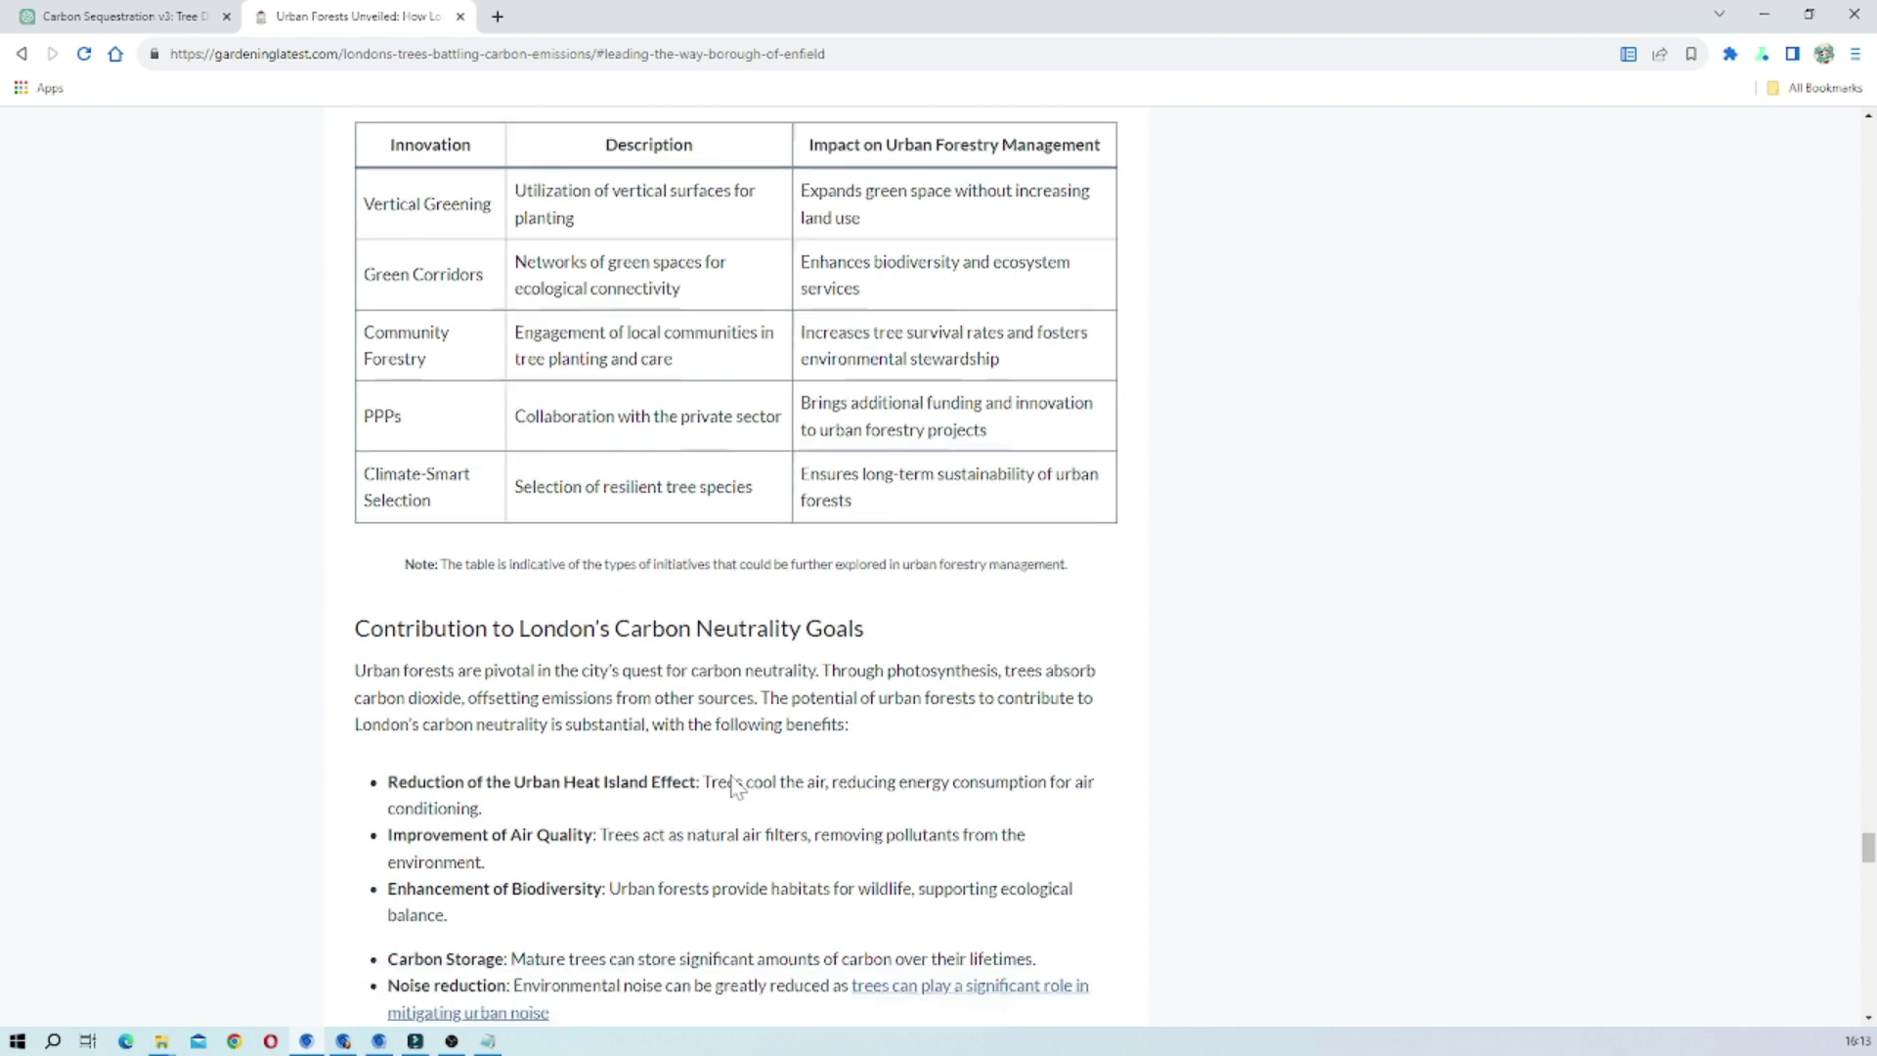
Step: Review the article's carbon neutrality benefits and policy projection table, the urban forestry innovations table, and the data gaps table
scroll(749, 720, down, 3)
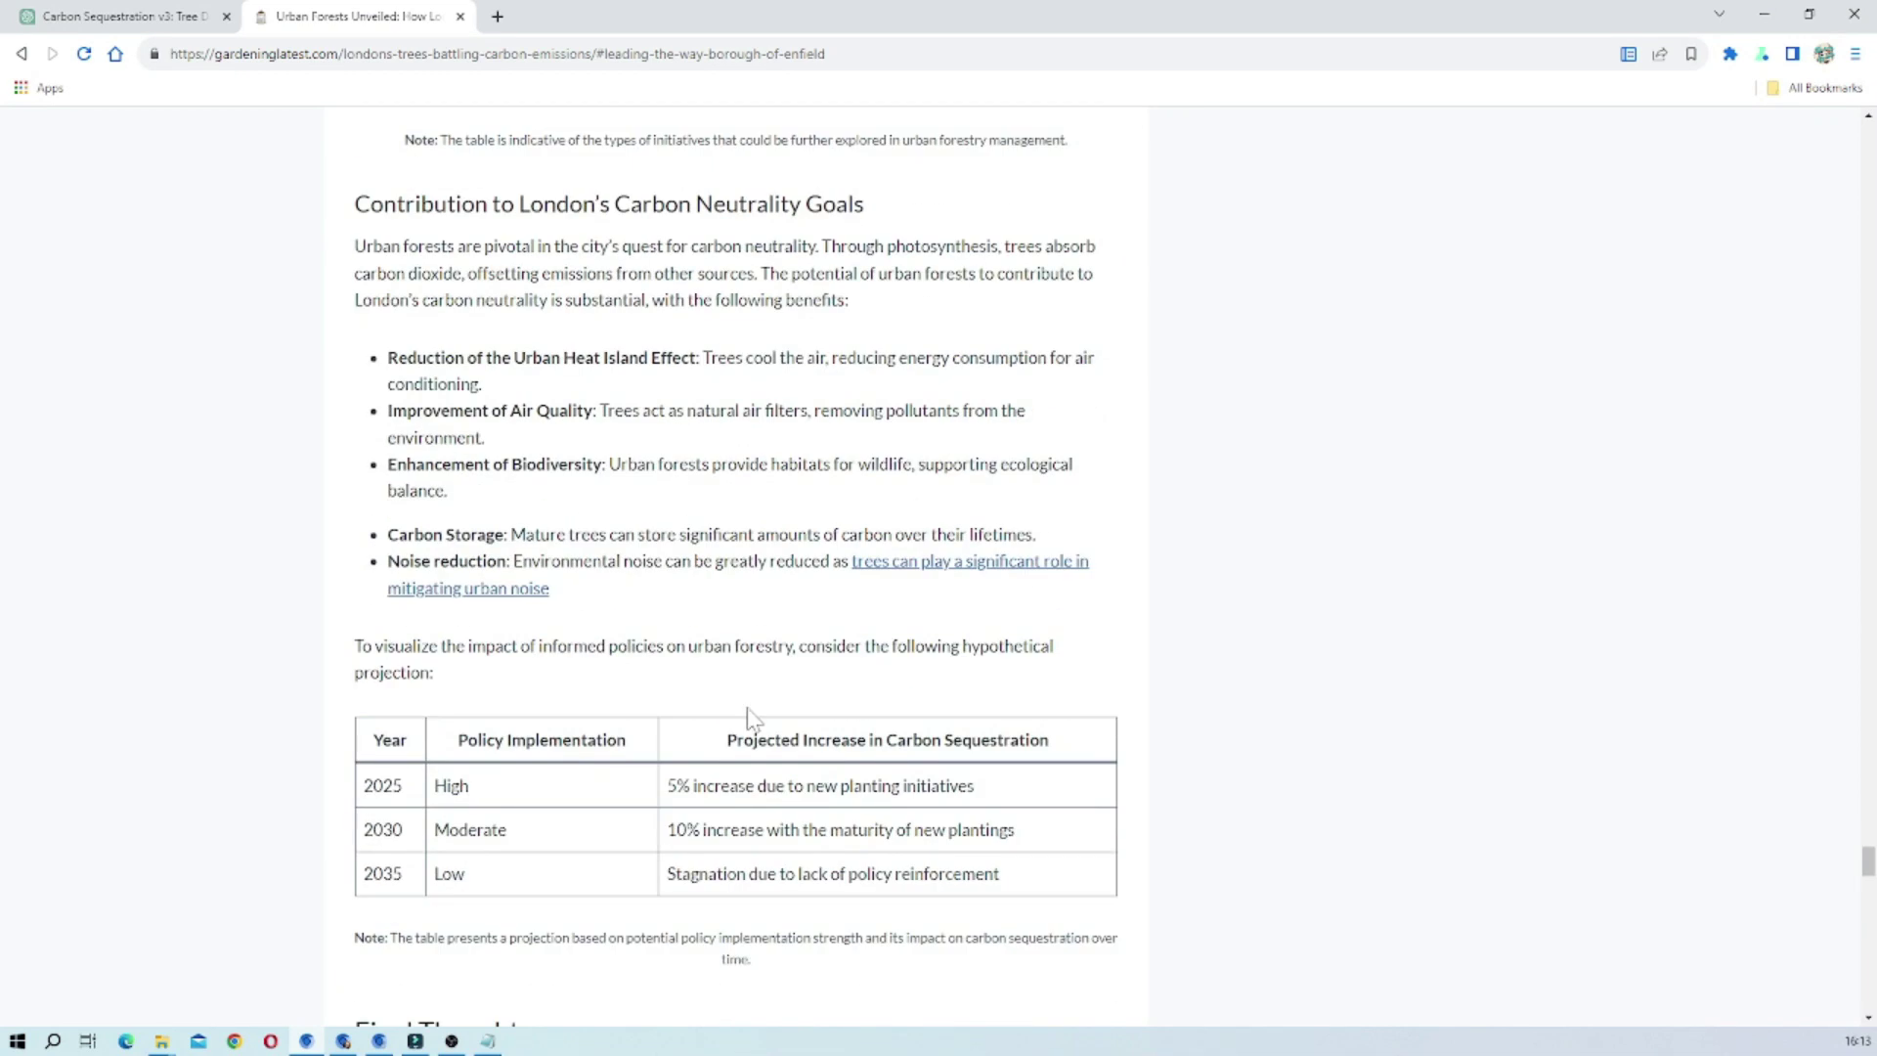
scroll(750, 720, up, 4)
scroll(750, 719, down, 4)
scroll(750, 718, up, 6)
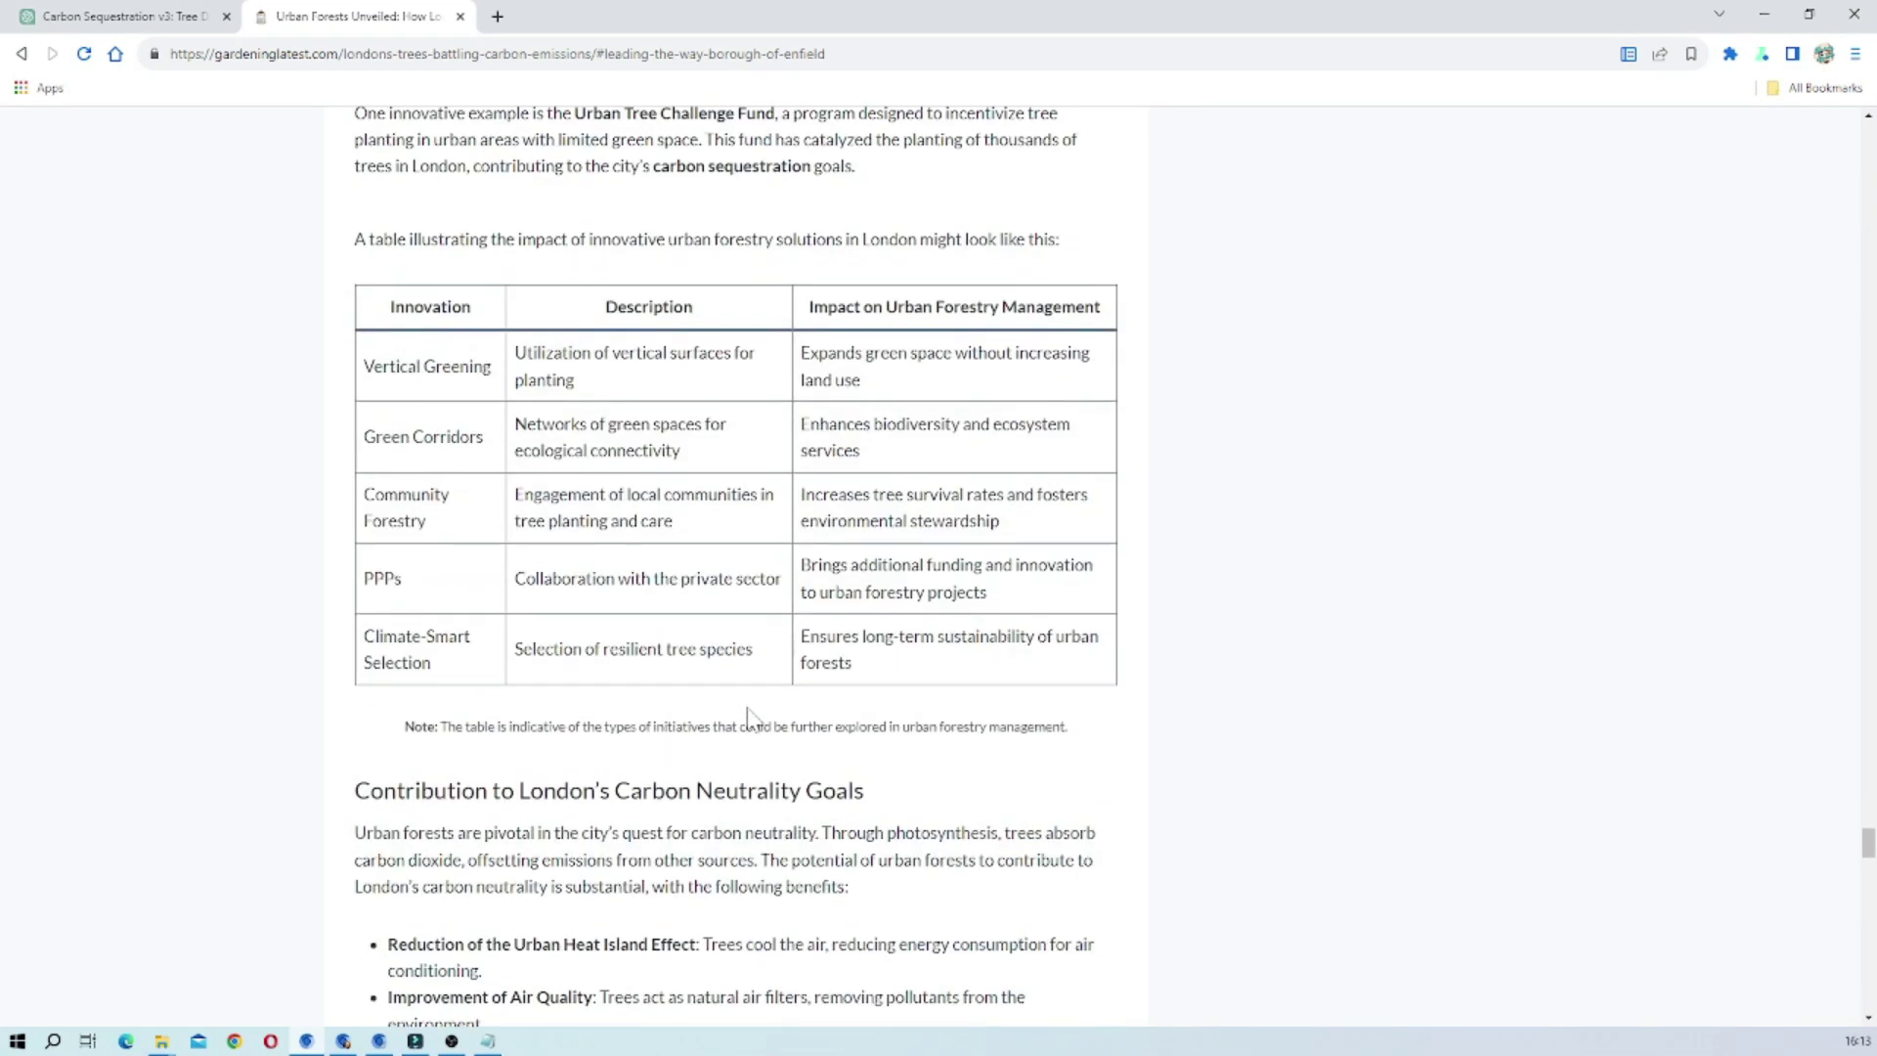
scroll(750, 719, up, 15)
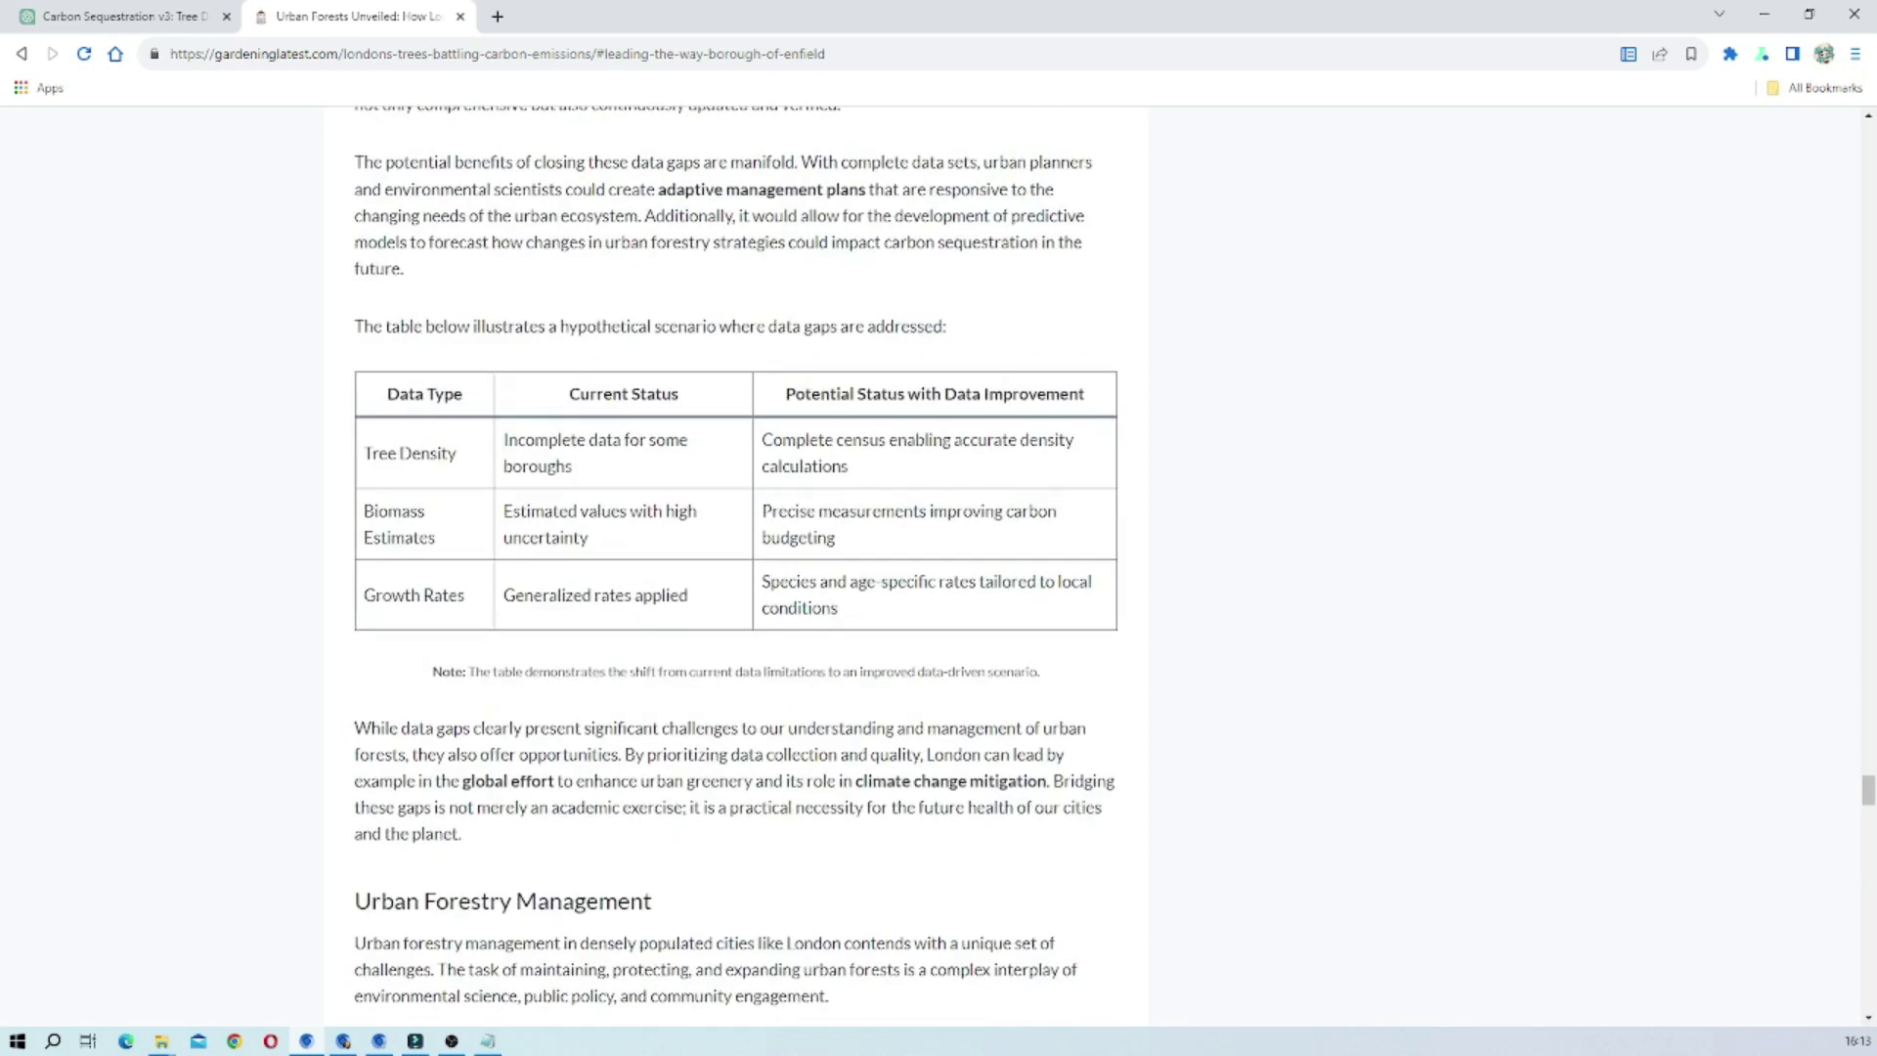
scroll(750, 720, up, 8)
scroll(750, 721, down, 5)
scroll(750, 719, down, 20)
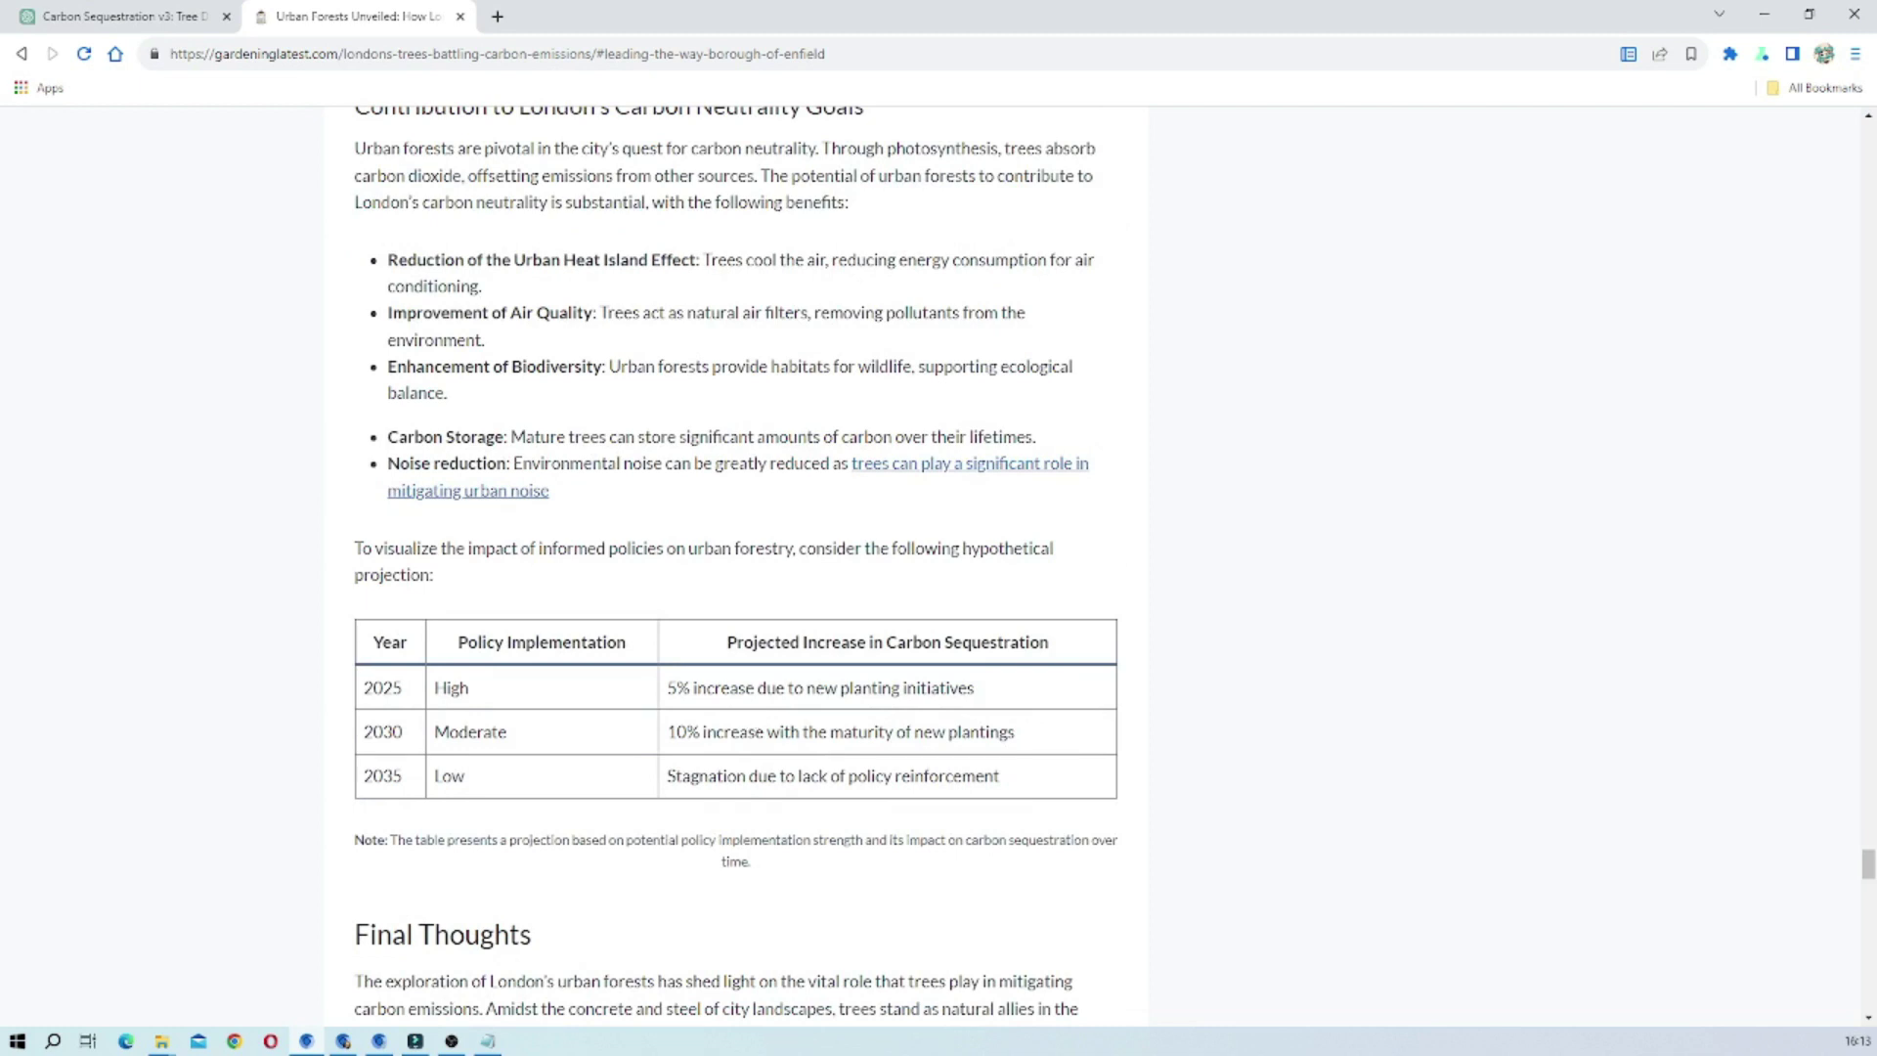
scroll(797, 533, up, 20)
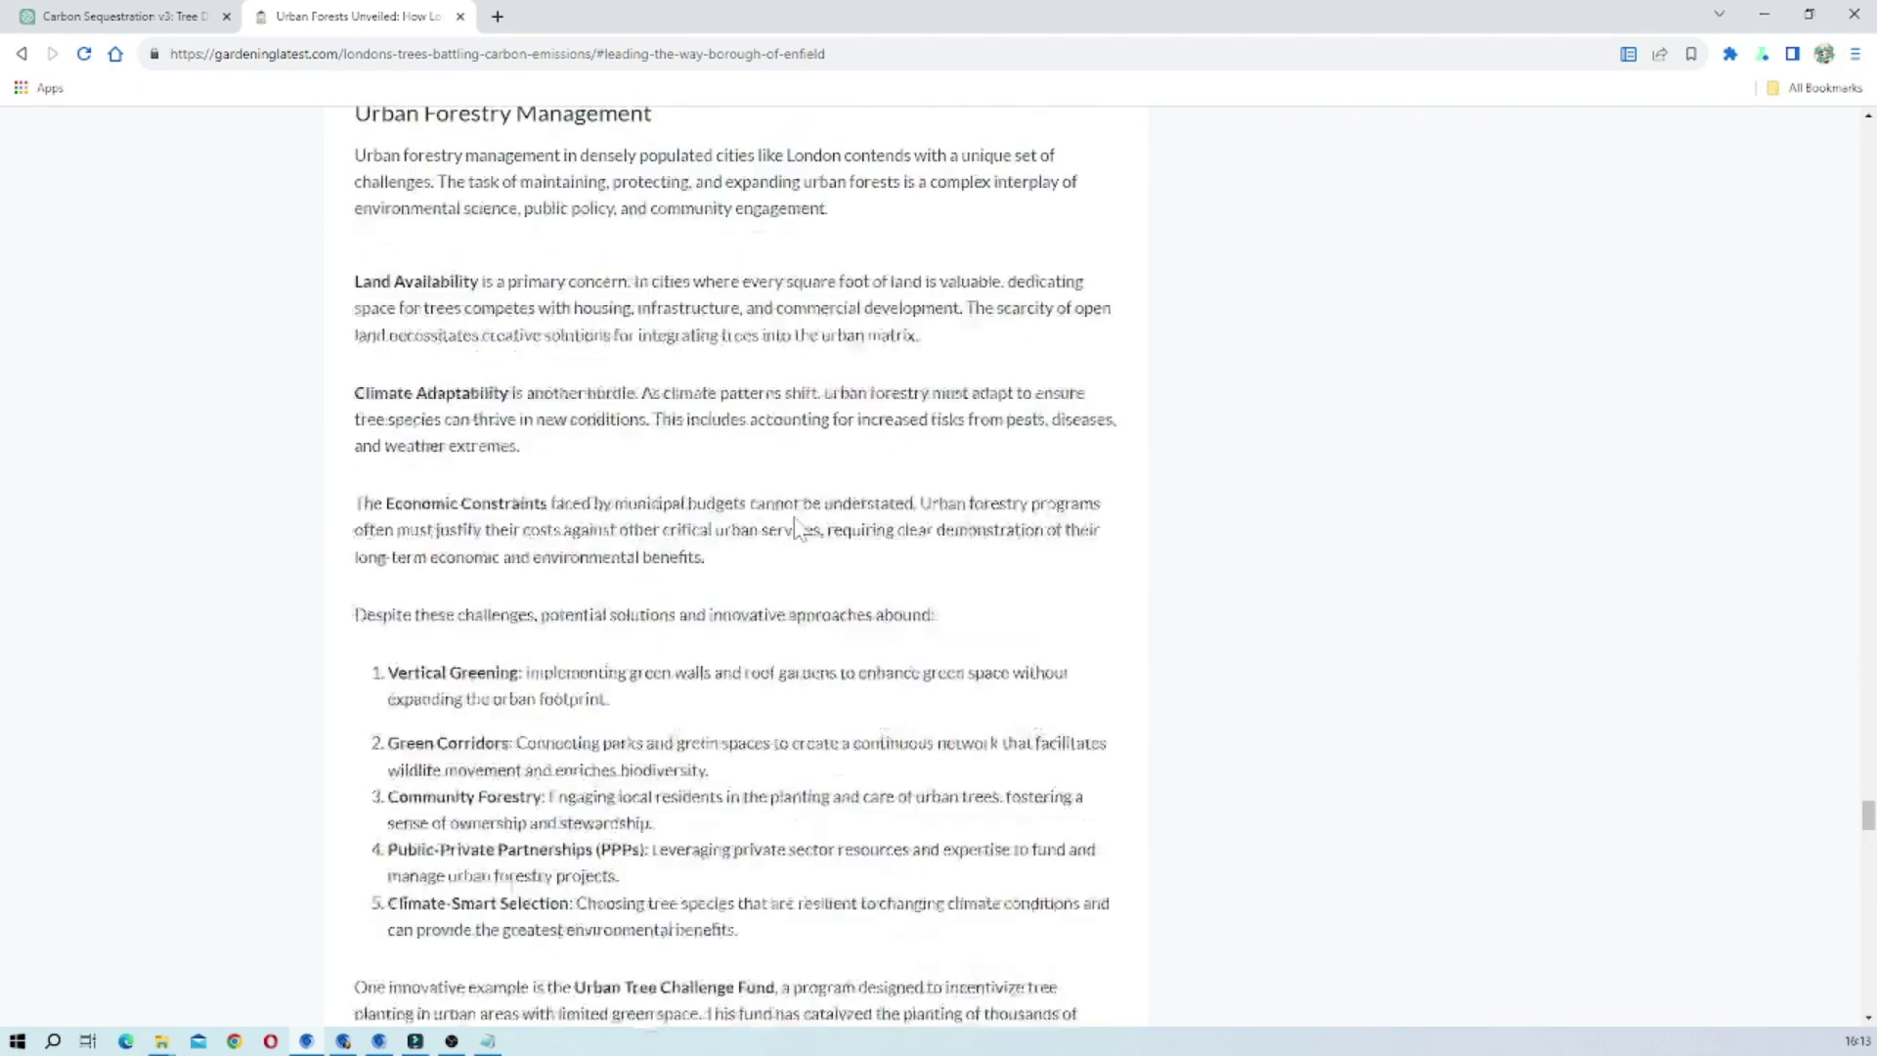
Step: Look back through the species planting case studies, the borough tree density table, and the Tree Density vs. Annual Sequestration scatter plot
scroll(797, 533, up, 14)
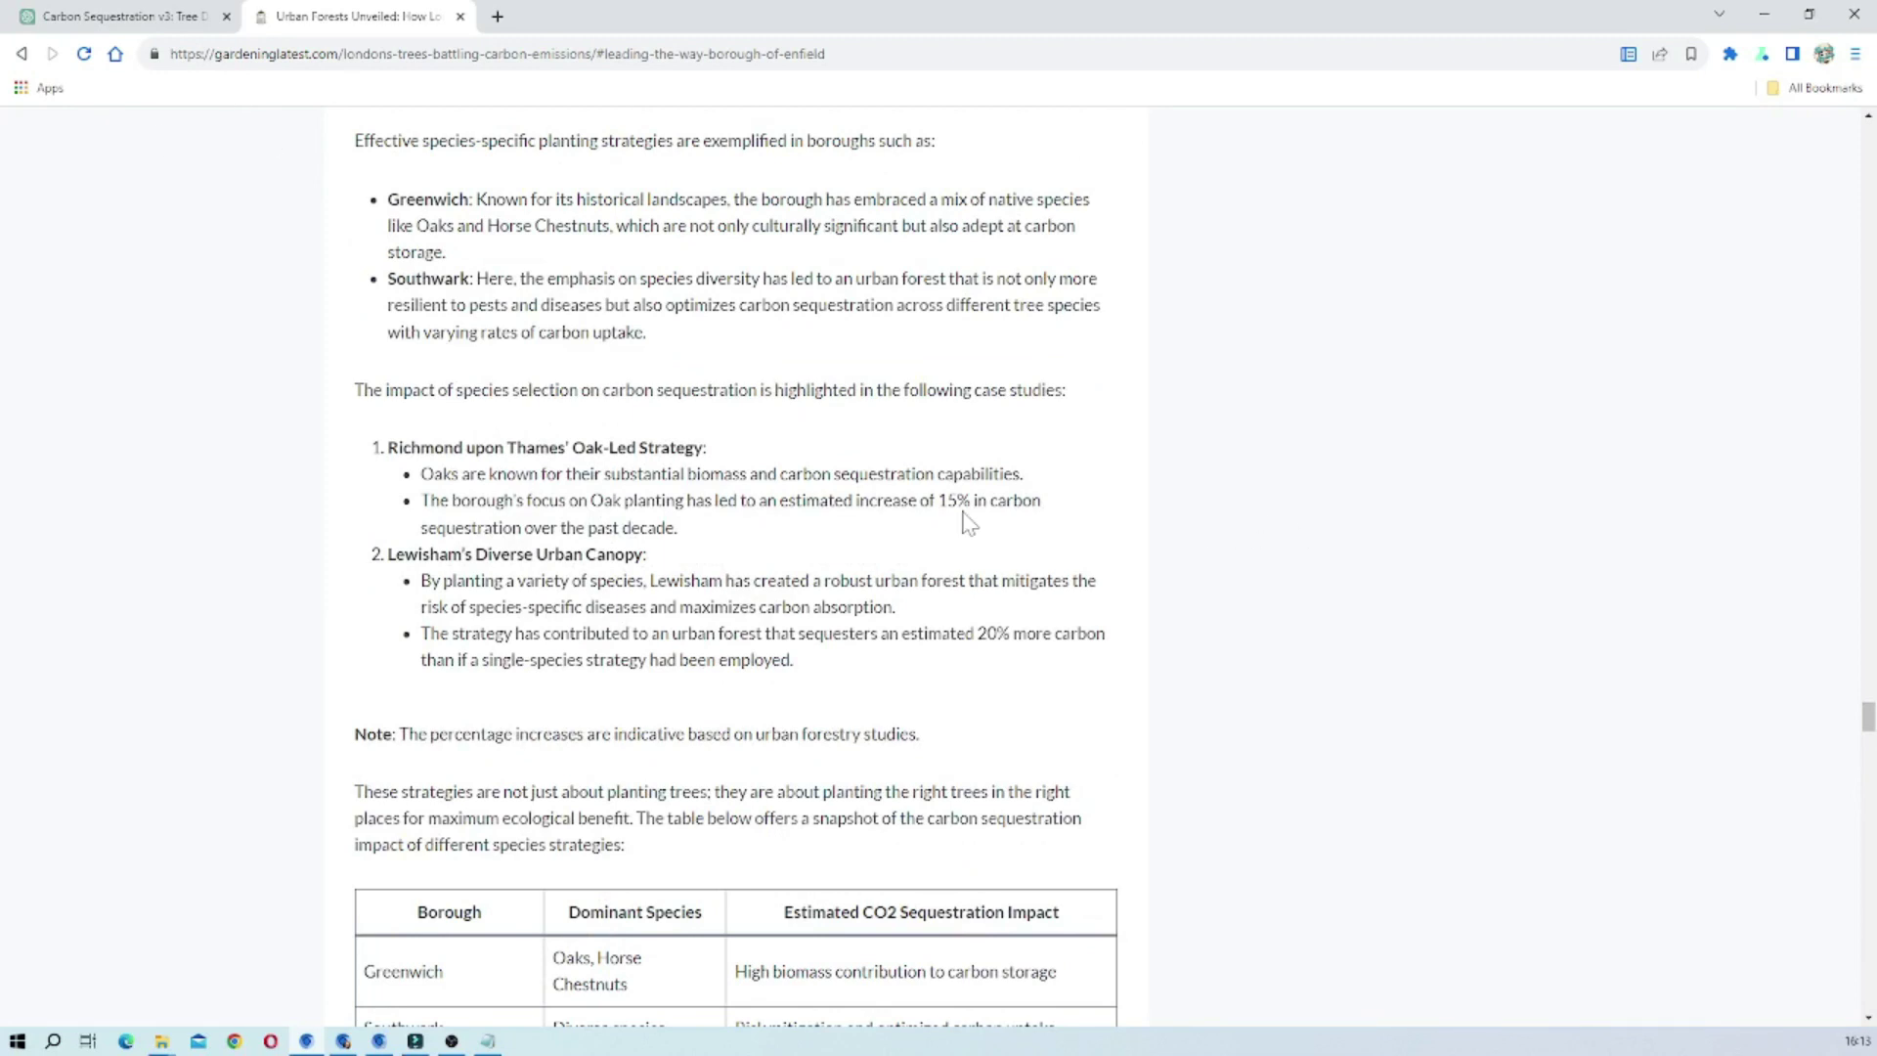
scroll(967, 523, up, 15)
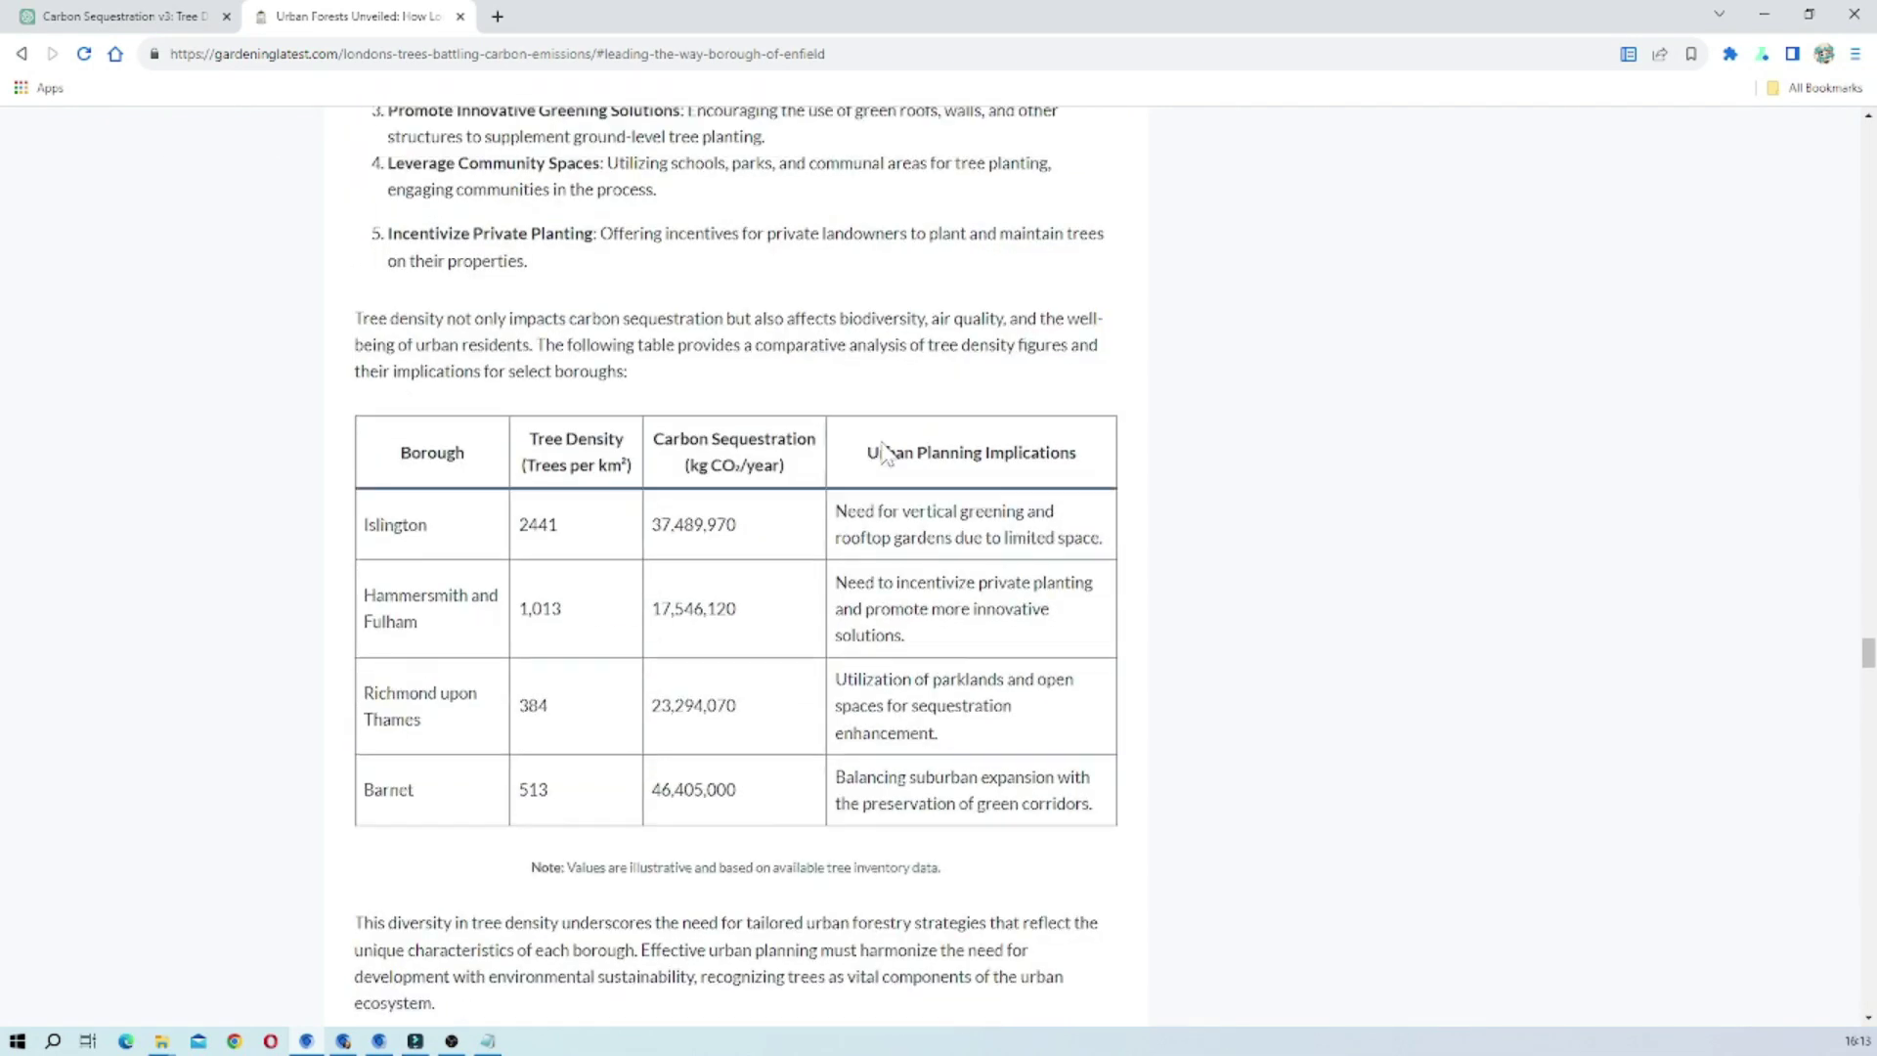
scroll(885, 452, up, 2)
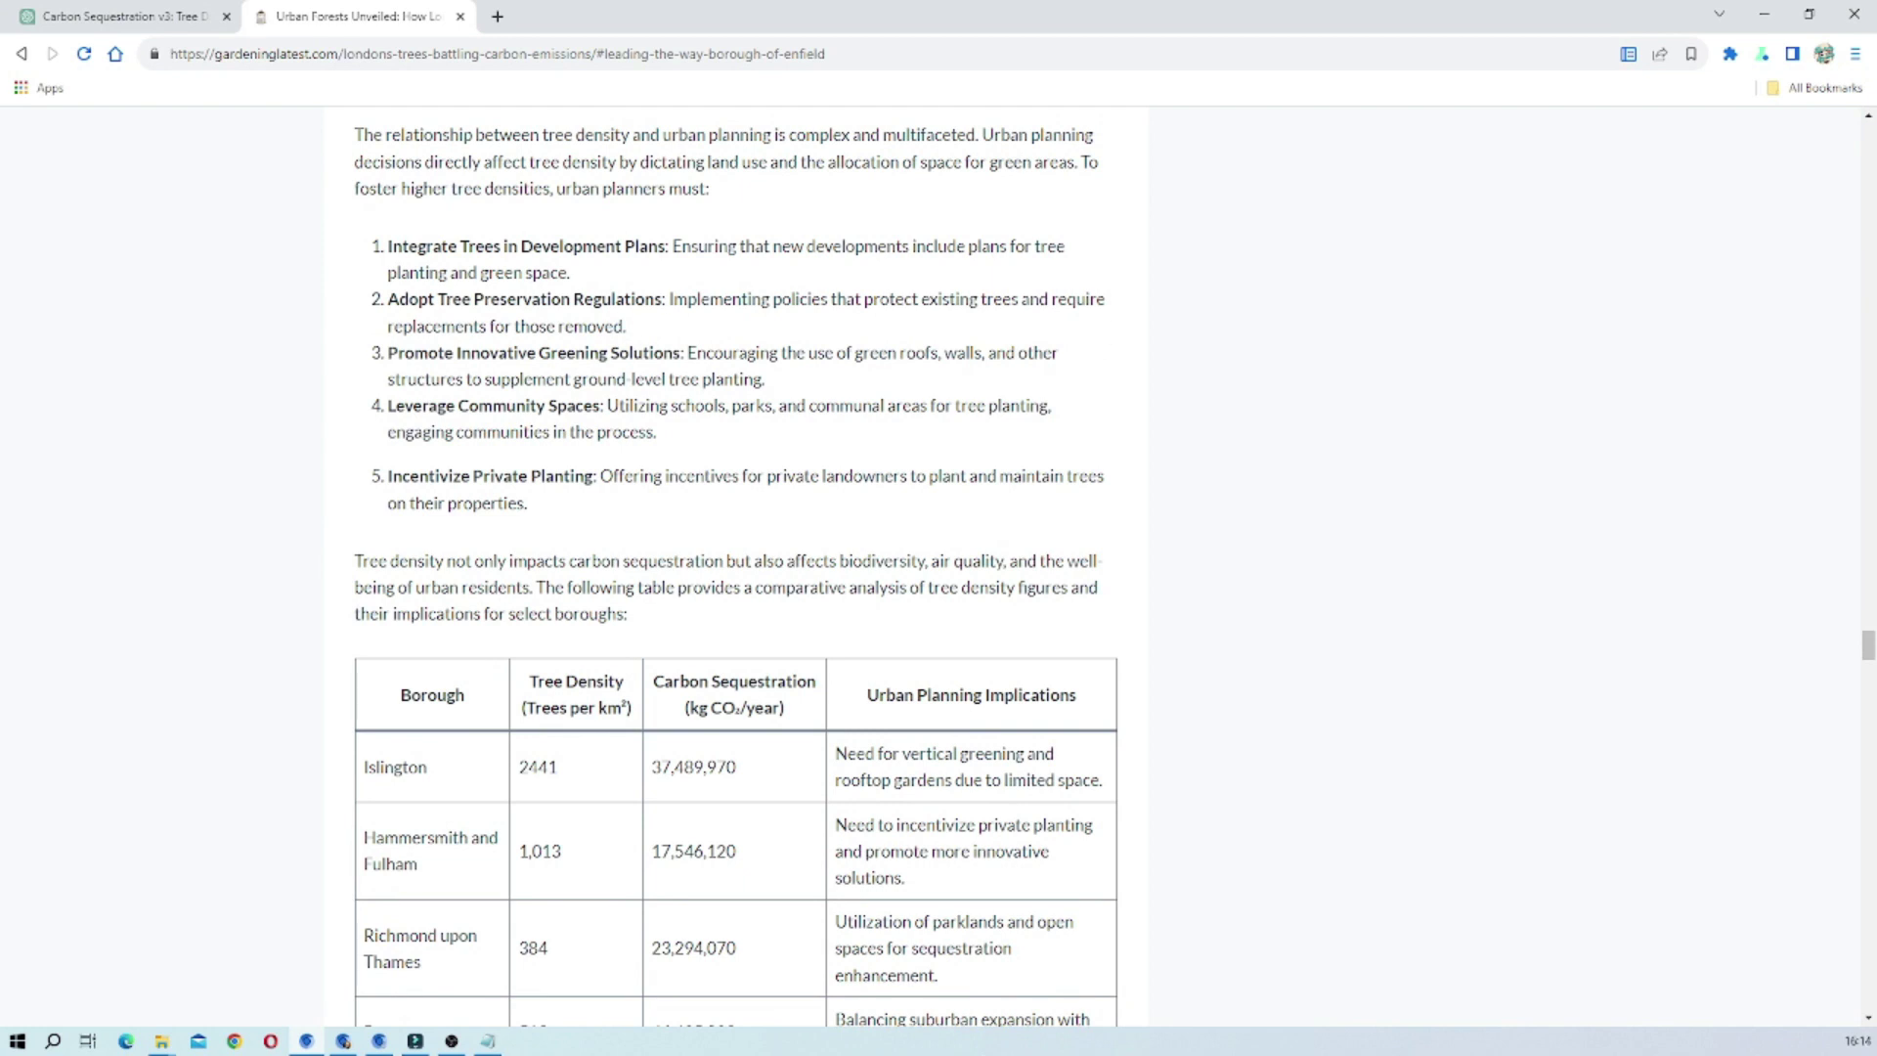
scroll(671, 400, up, 10)
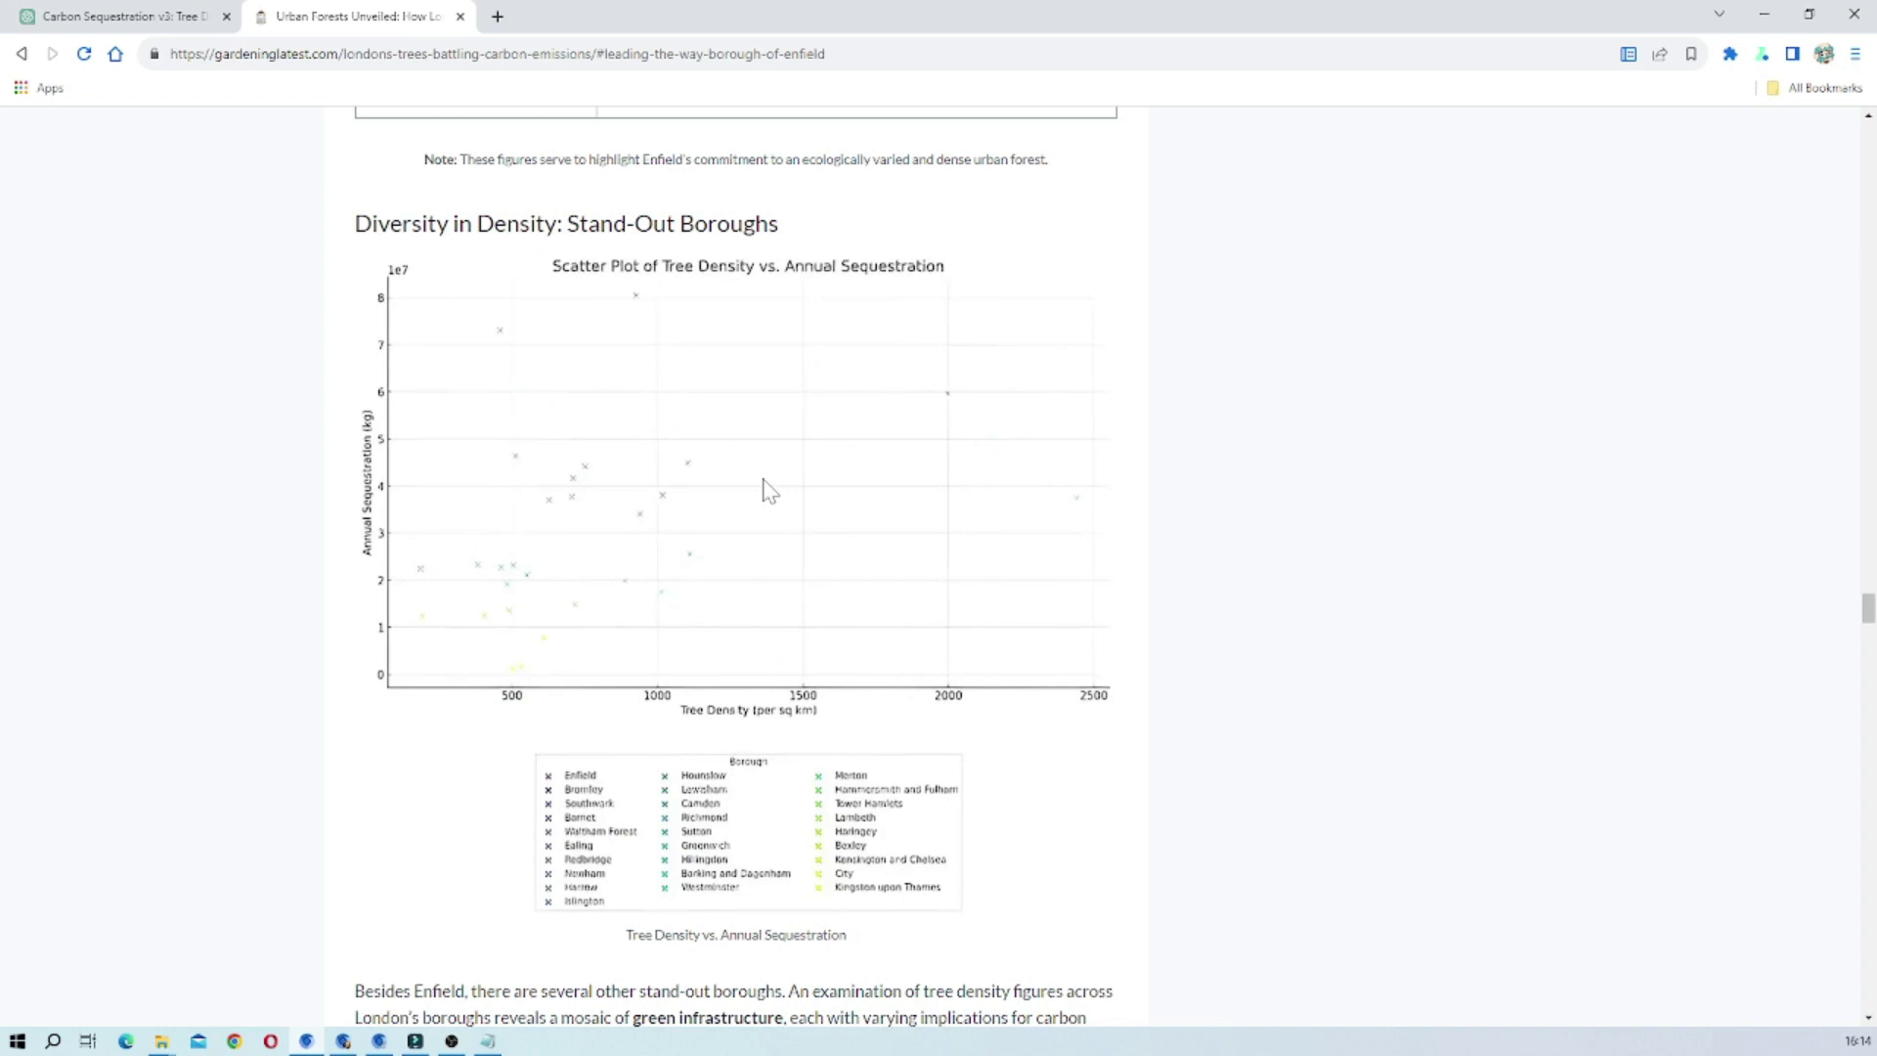
scroll(599, 389, down, 20)
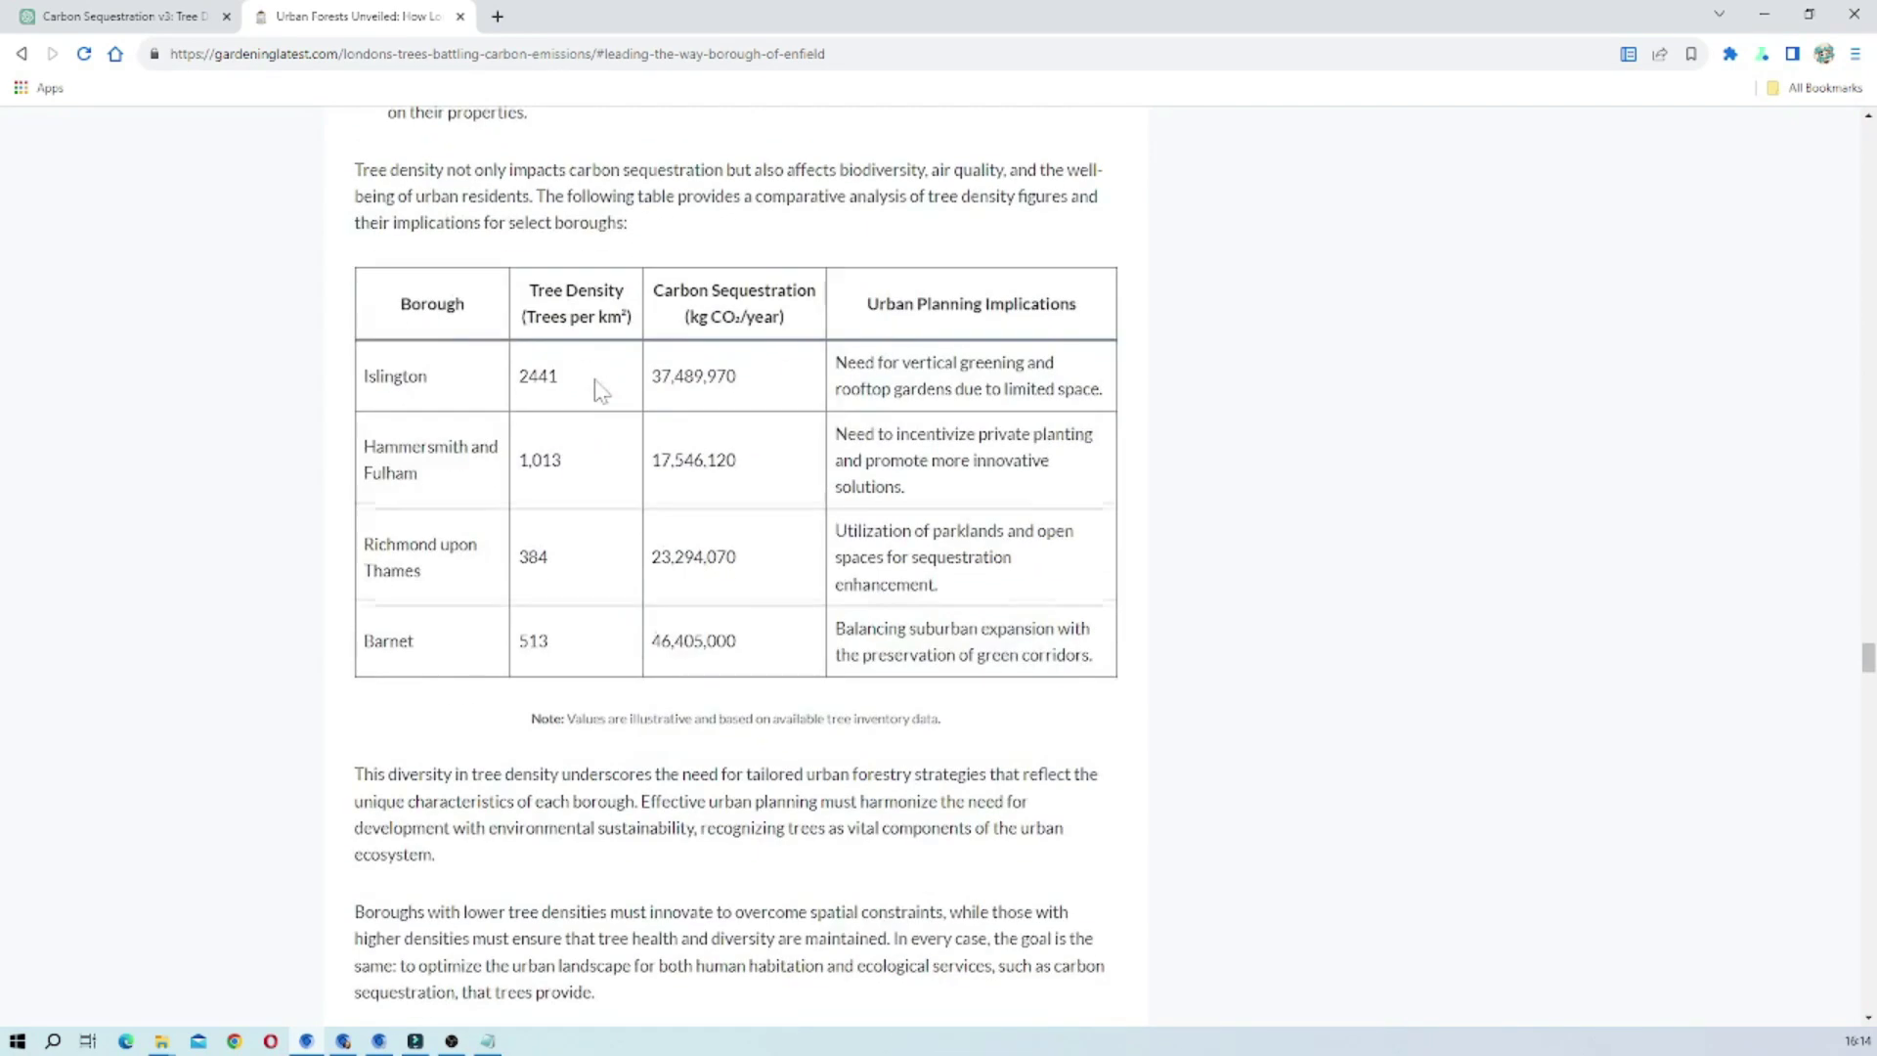
scroll(594, 380, down, 5)
scroll(594, 379, up, 11)
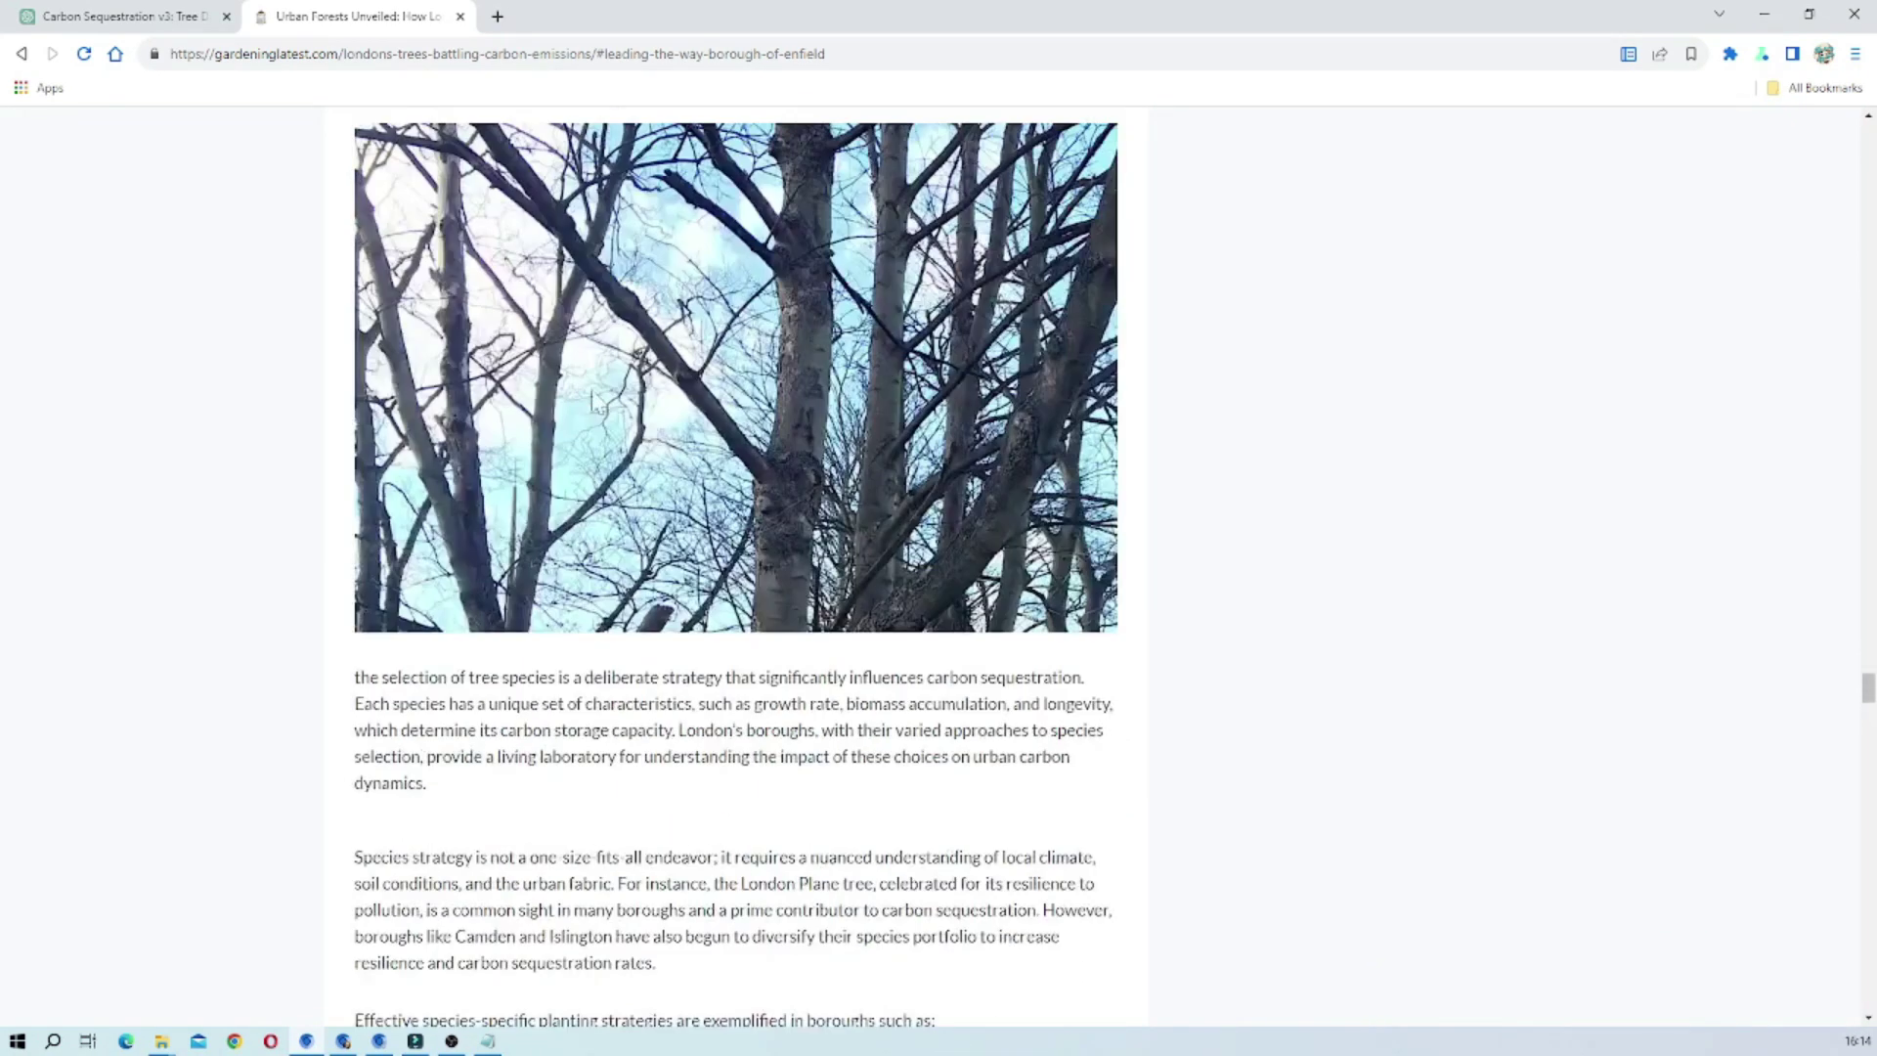
scroll(893, 518, up, 5)
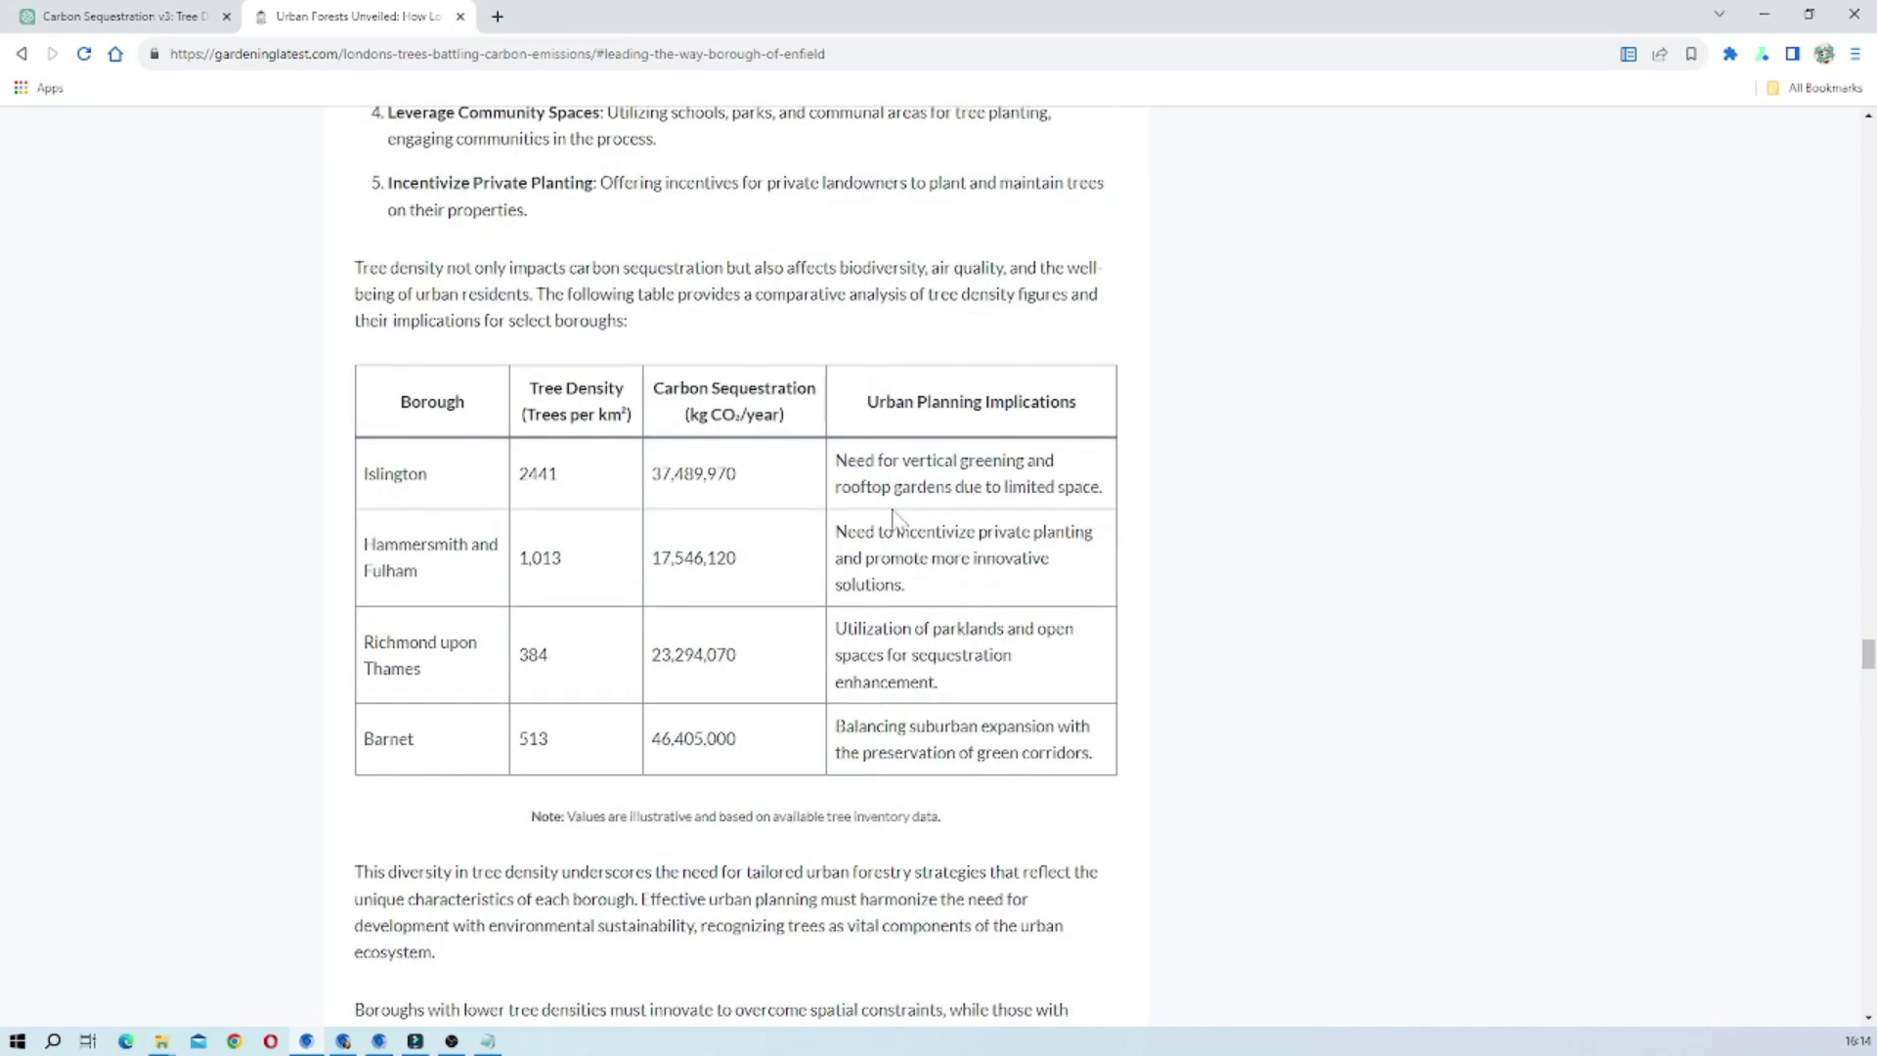